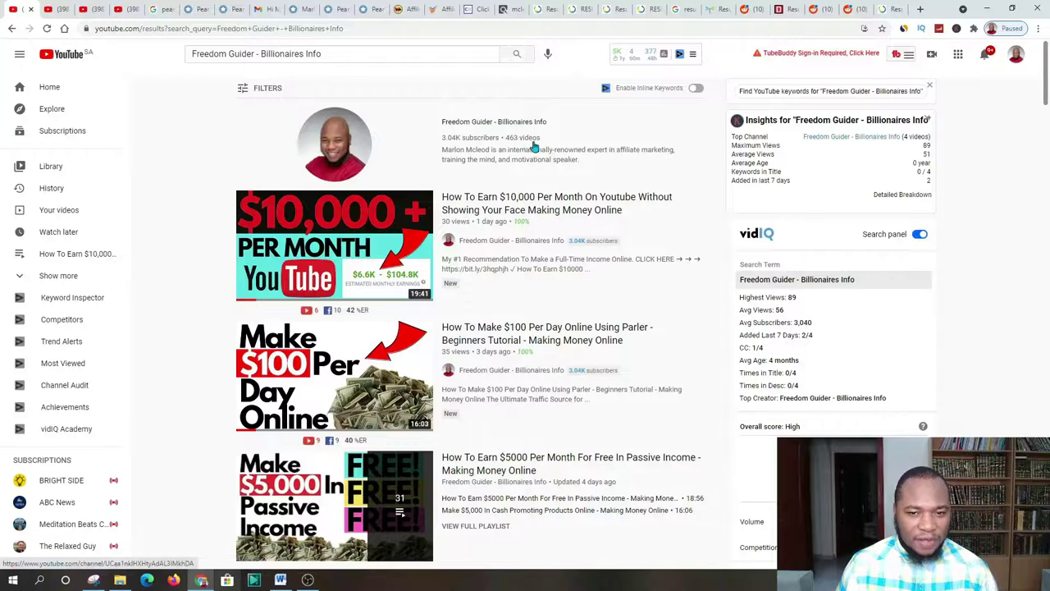
Look through the home page of the Freedom Guider - Billionaires Info YouTube channel.
{"action": "left_click", "coordinate": [55, 12]}
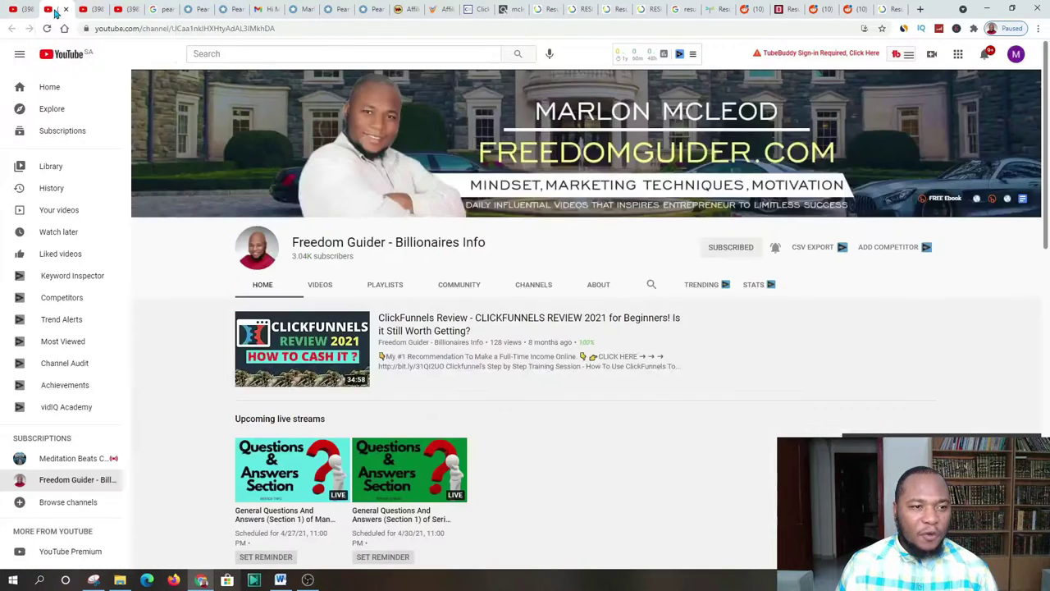
{"action": "scroll", "coordinate": [425, 277], "scroll_direction": "down", "scroll_amount": 1}
{"action": "scroll", "coordinate": [425, 277], "scroll_direction": "down", "scroll_amount": 6}
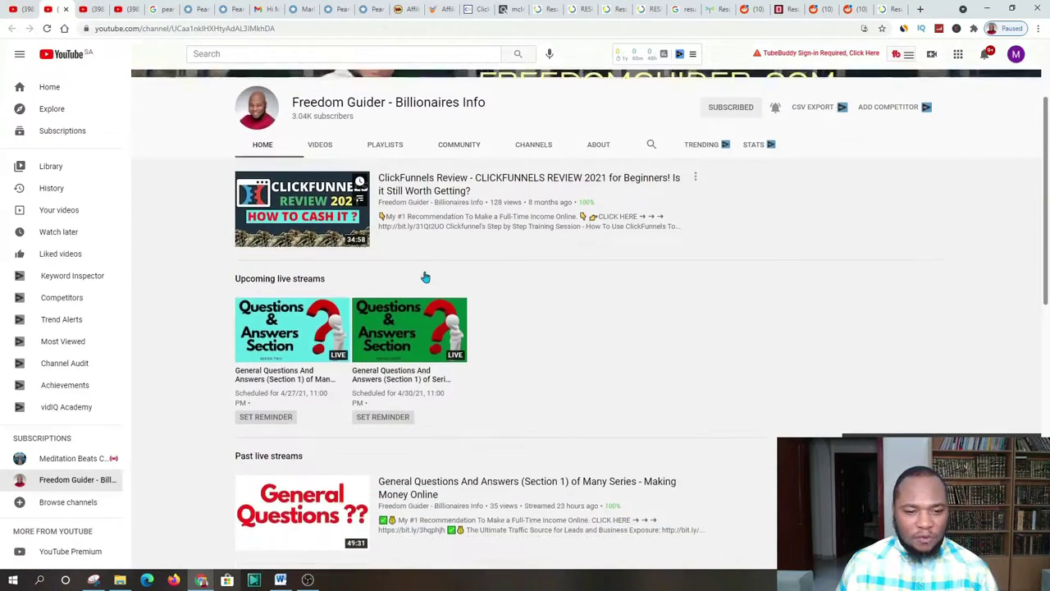
{"action": "scroll", "coordinate": [425, 274], "scroll_direction": "down", "scroll_amount": 2}
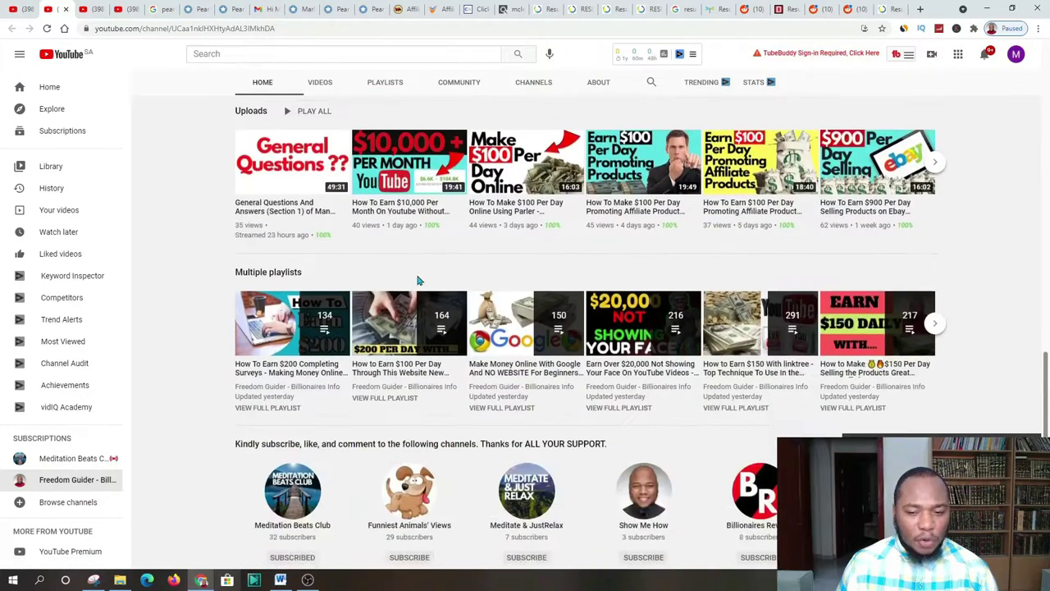
{"action": "scroll", "coordinate": [542, 343], "scroll_direction": "up", "scroll_amount": 10}
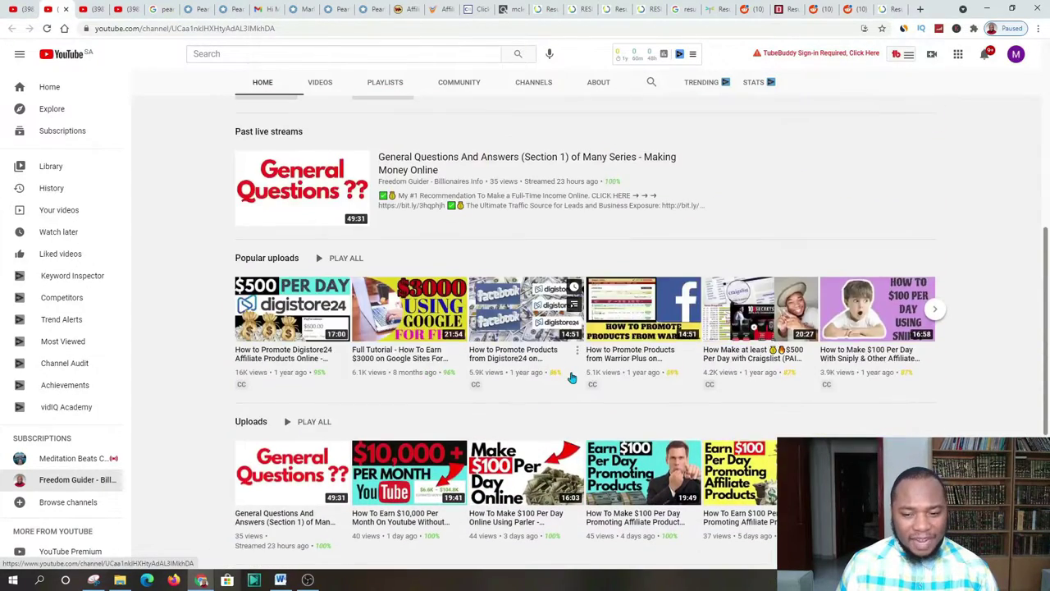
Browse the uploaded videos of the Freedom Guider - Billionaires Info channel.
{"action": "left_click", "coordinate": [320, 283]}
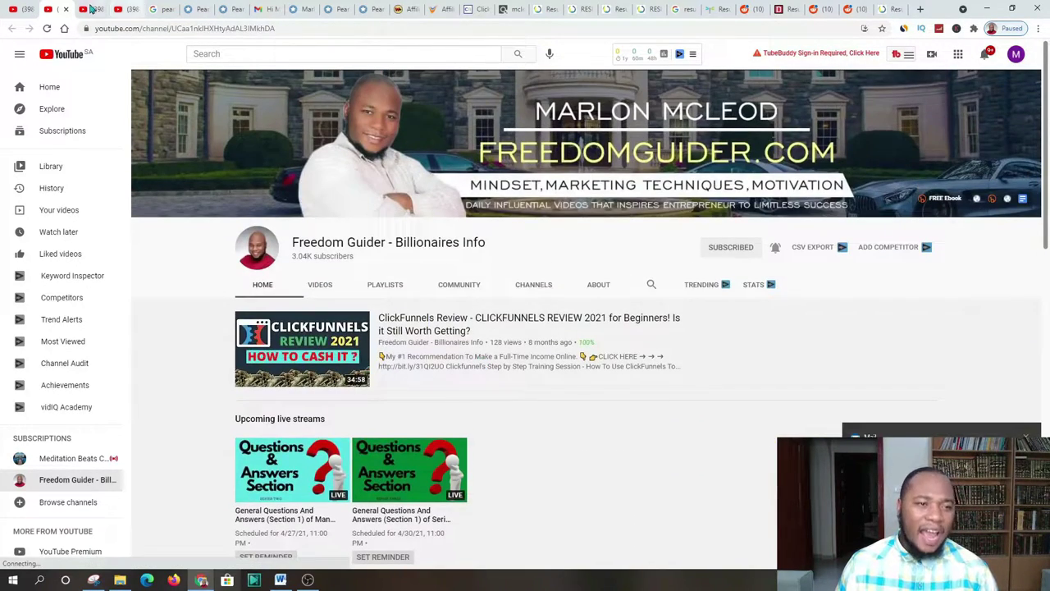
{"action": "scroll", "coordinate": [384, 265], "scroll_direction": "down", "scroll_amount": 2}
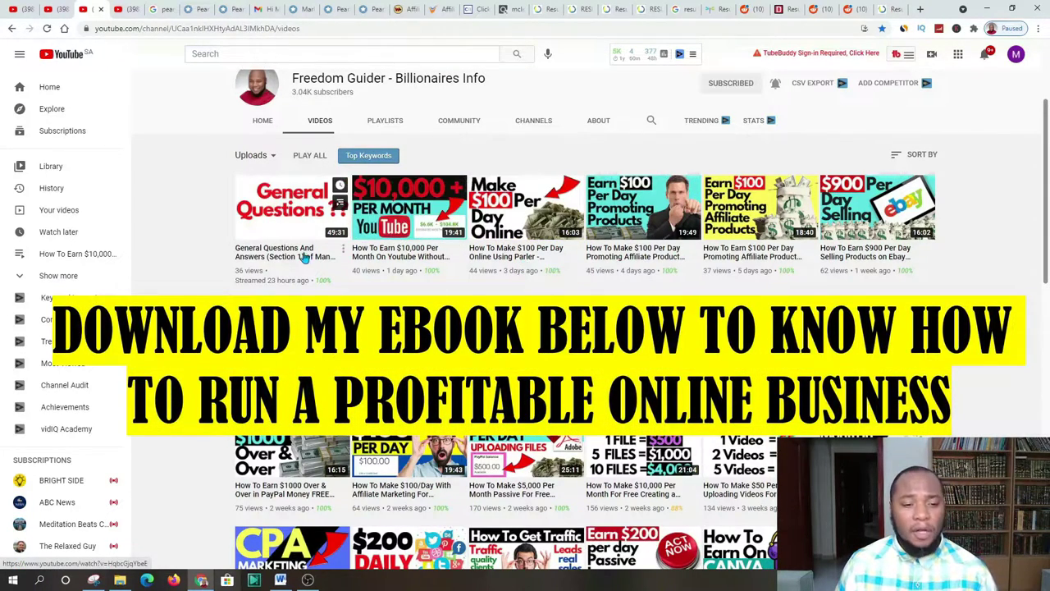
{"action": "scroll", "coordinate": [451, 238], "scroll_direction": "down", "scroll_amount": 4}
{"action": "scroll", "coordinate": [435, 271], "scroll_direction": "down", "scroll_amount": 10}
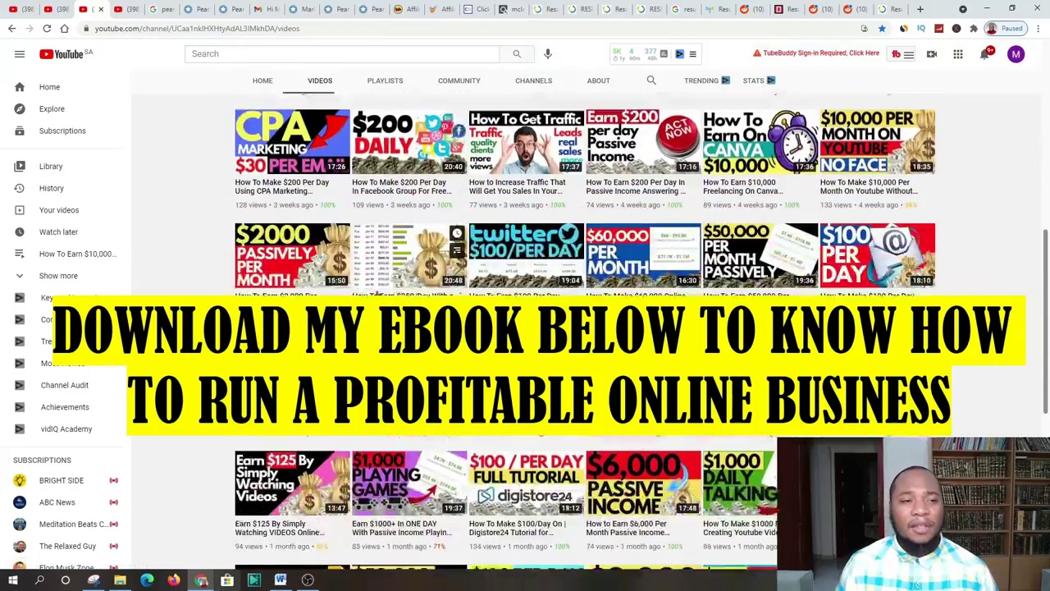
{"action": "scroll", "coordinate": [395, 290], "scroll_direction": "down", "scroll_amount": 2}
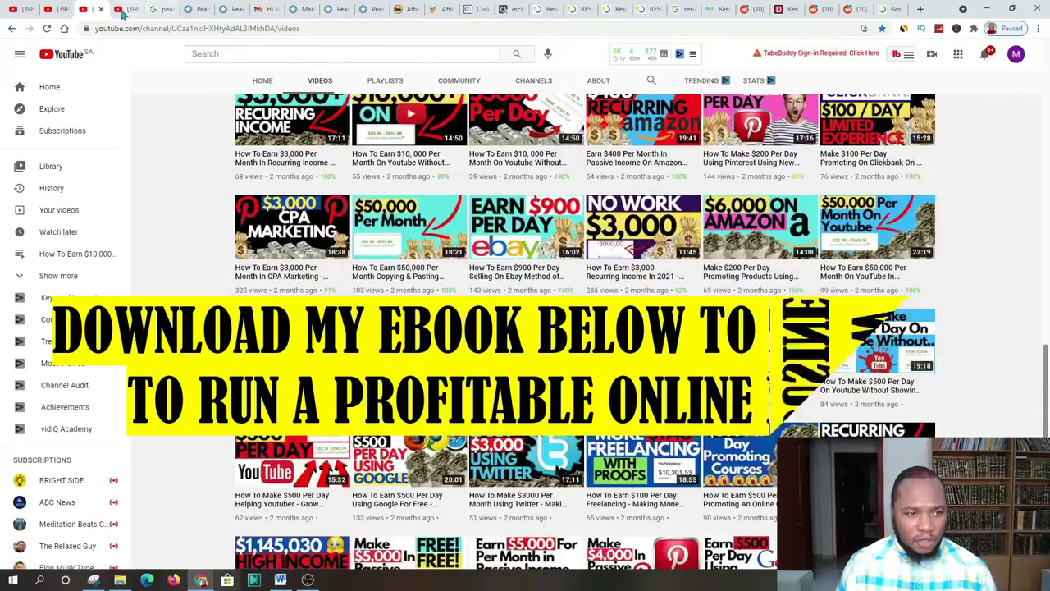
Review the description and resource links under the video "How To Earn $10,000 Per Month On Youtube Without Showing Your Face".
{"action": "left_click", "coordinate": [395, 283]}
{"action": "scroll", "coordinate": [213, 277], "scroll_direction": "down", "scroll_amount": 3}
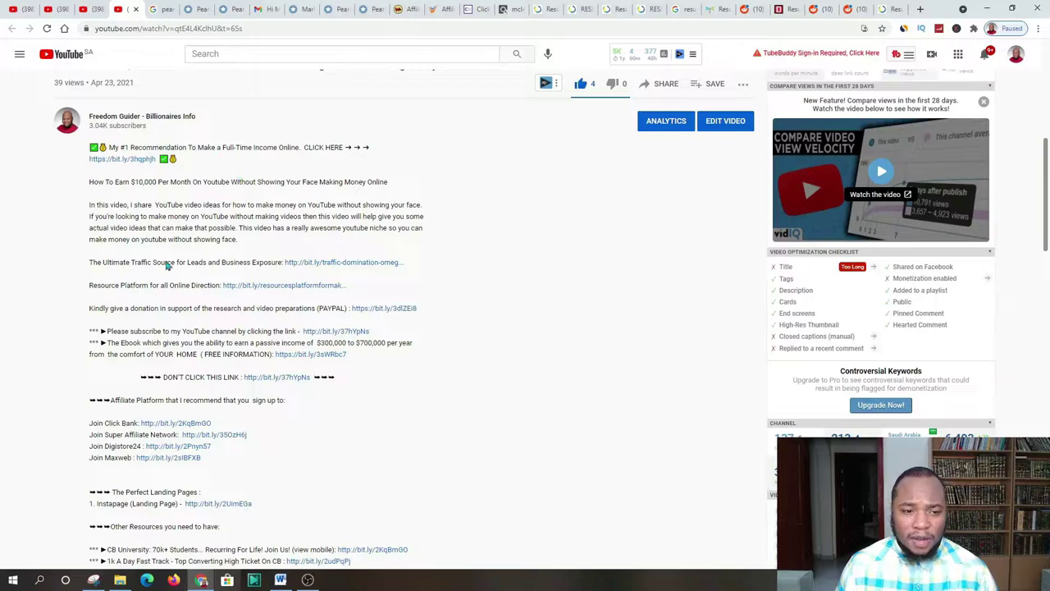
{"action": "scroll", "coordinate": [278, 280], "scroll_direction": "down", "scroll_amount": 1}
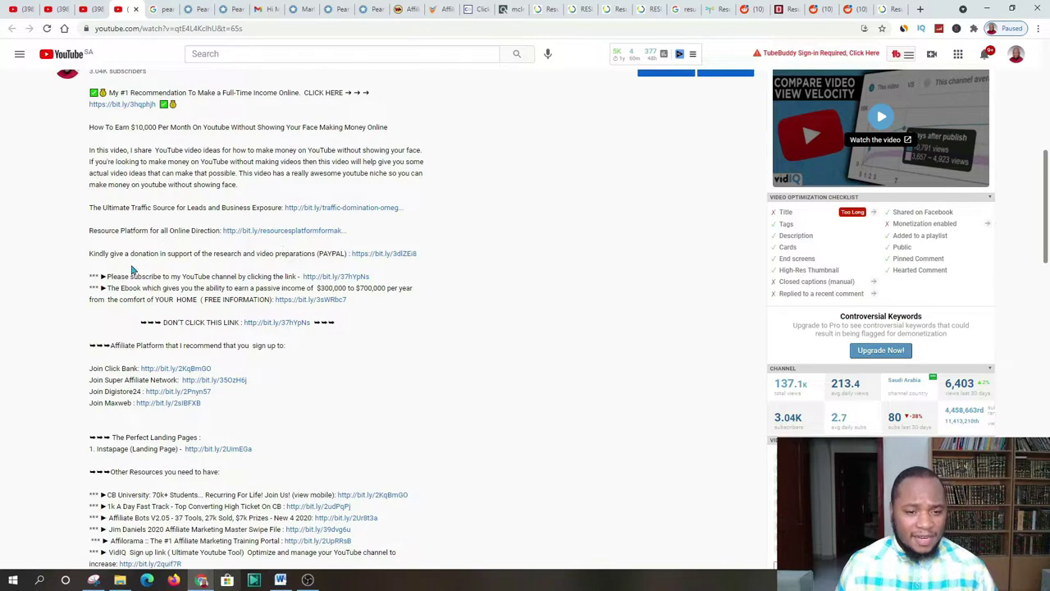
{"action": "scroll", "coordinate": [336, 250], "scroll_direction": "down", "scroll_amount": 1}
{"action": "scroll", "coordinate": [344, 328], "scroll_direction": "up", "scroll_amount": 4}
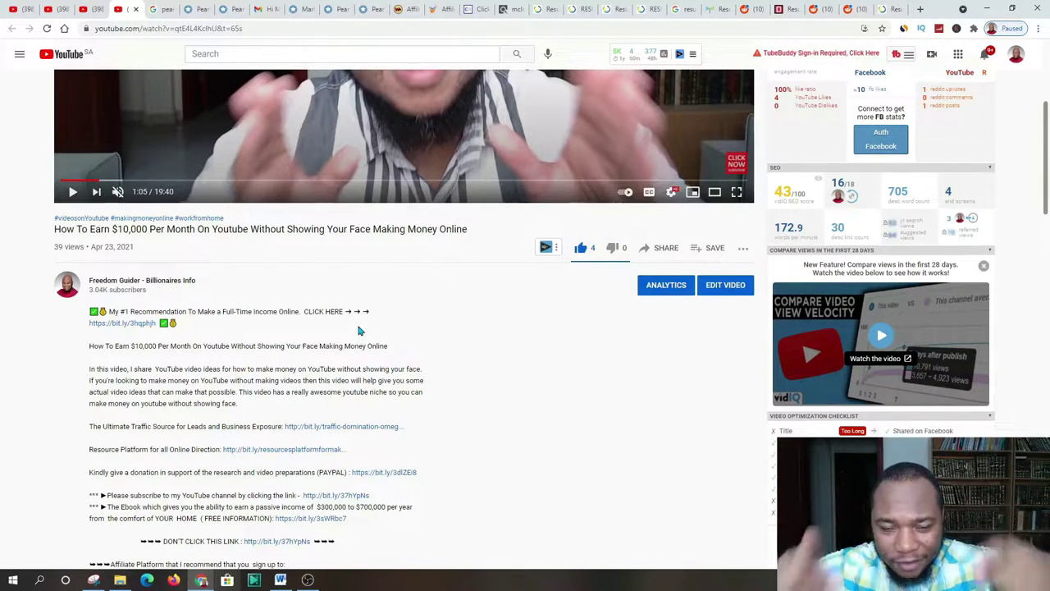
View the Pearltrees account creation page from the Google search results, and the Pearltrees welcome email in Gmail.
{"action": "left_click", "coordinate": [164, 8]}
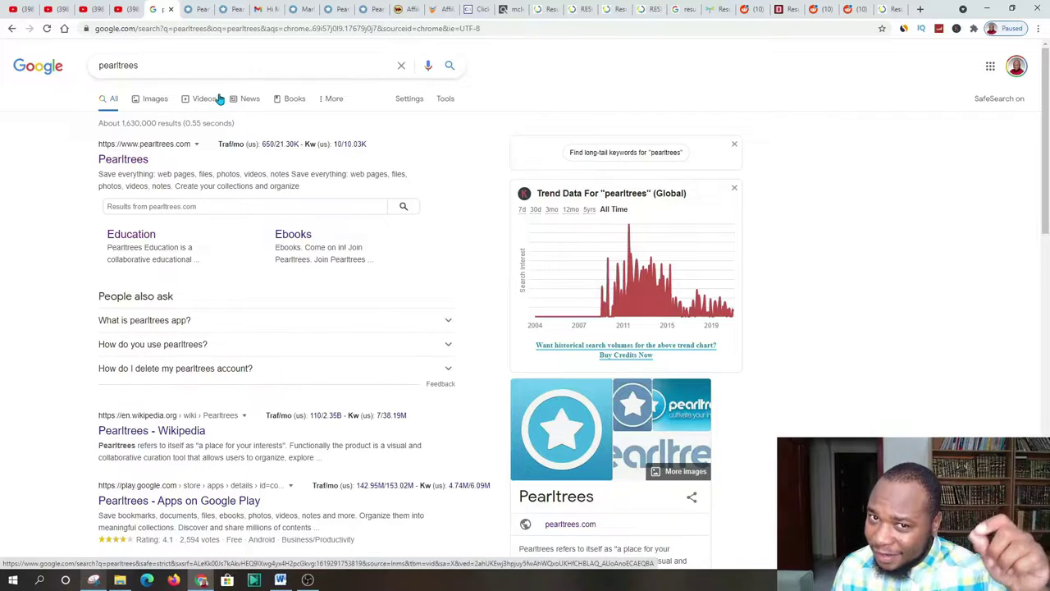
{"action": "left_click", "coordinate": [202, 9]}
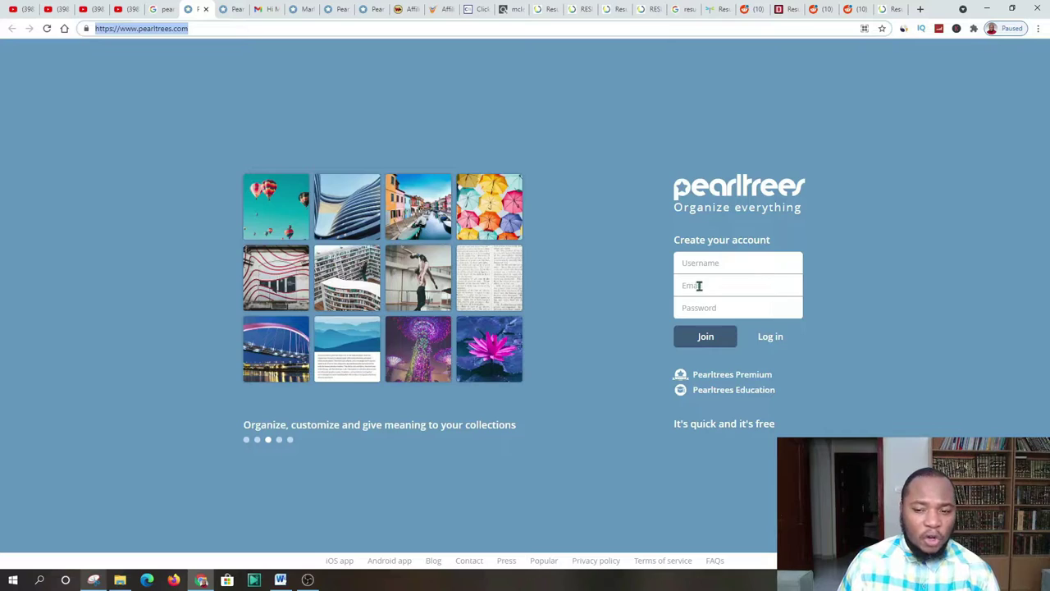
{"action": "left_click", "coordinate": [718, 341]}
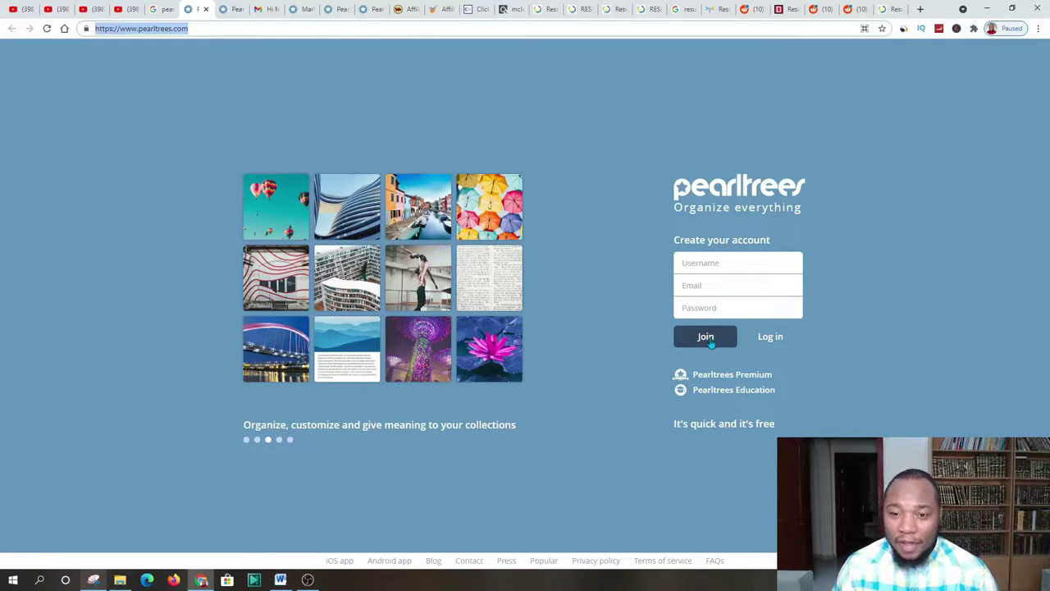
{"action": "left_click", "coordinate": [712, 338]}
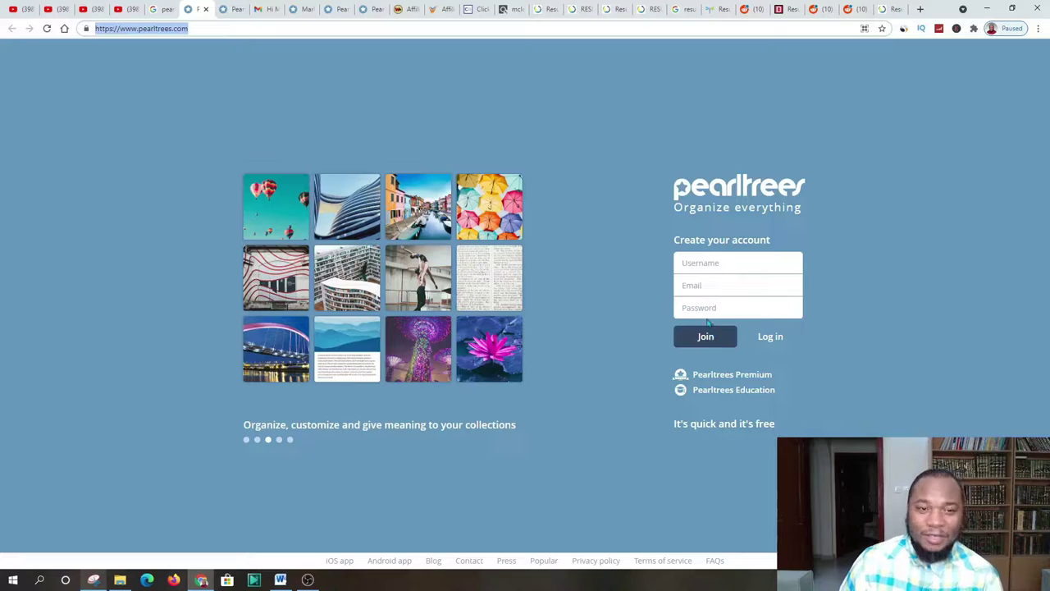
{"action": "left_click", "coordinate": [270, 11]}
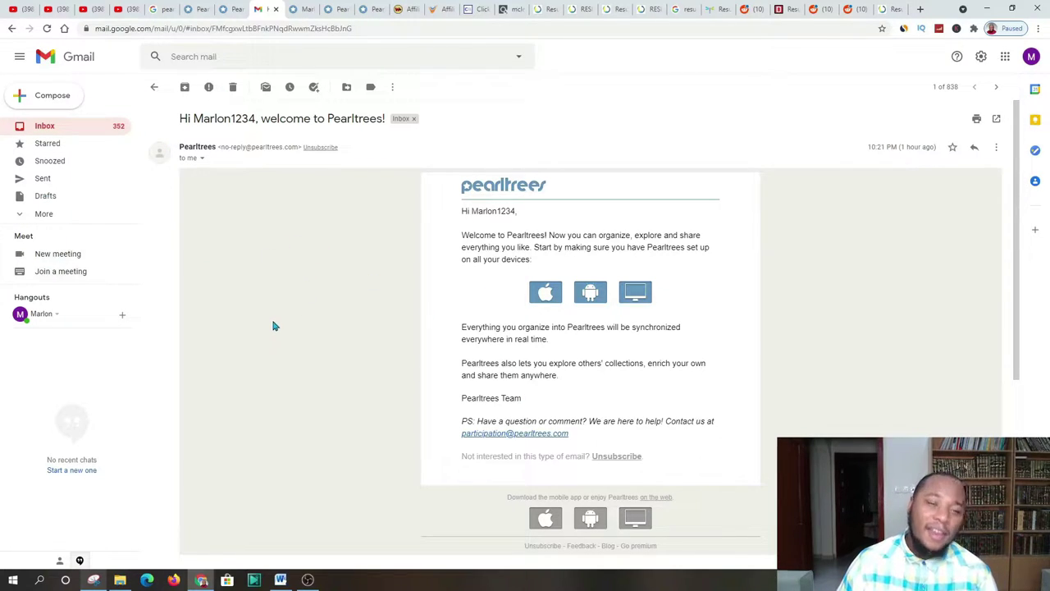
Go to the Pearltrees account page and search Pearltrees for HEALTH.
{"action": "left_click", "coordinate": [302, 9]}
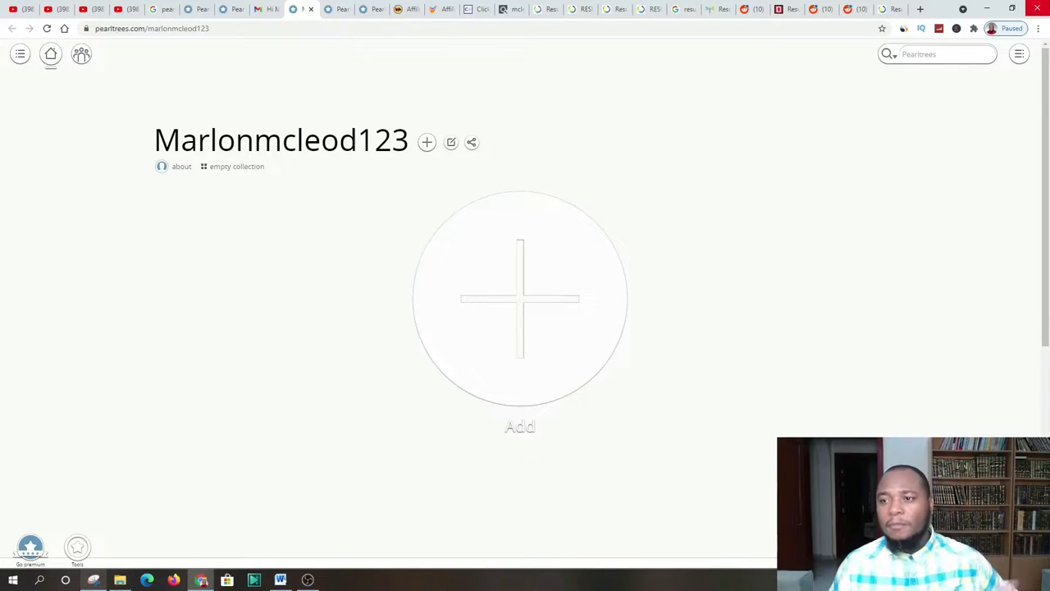
{"action": "left_click", "coordinate": [919, 54]}
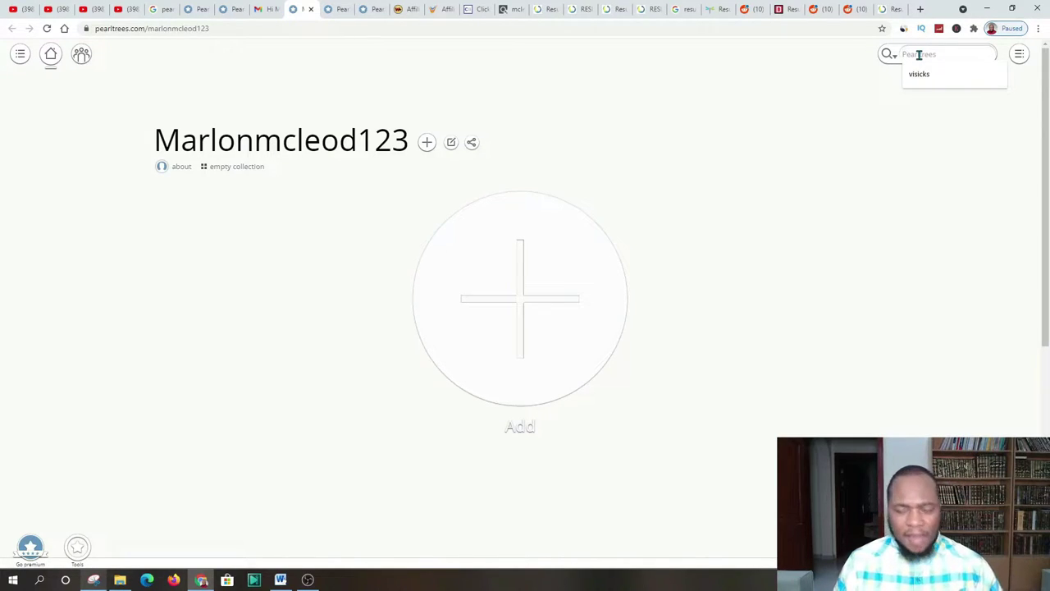
{"action": "type", "text": "He"}
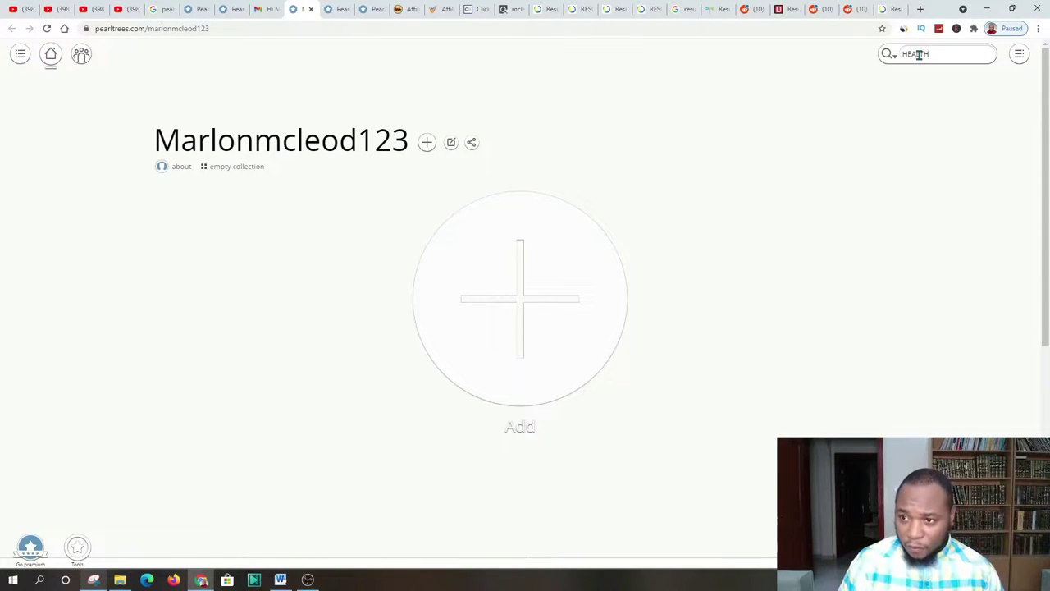
{"action": "key", "text": "Return"}
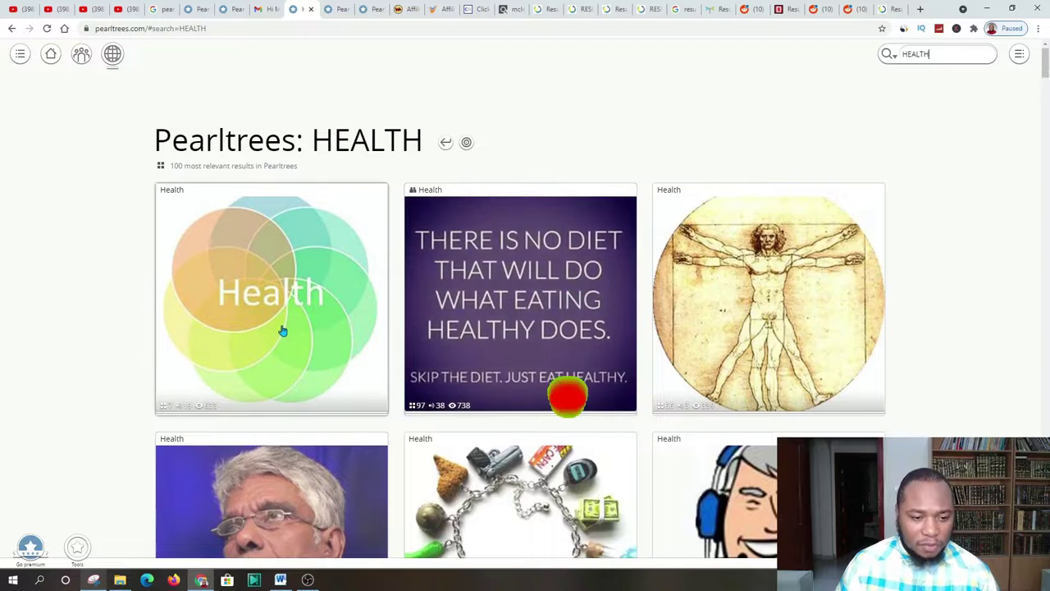
Examine the health collections in the Pearltrees search results, including their item and view counts.
{"action": "scroll", "coordinate": [293, 334], "scroll_direction": "down", "scroll_amount": 2}
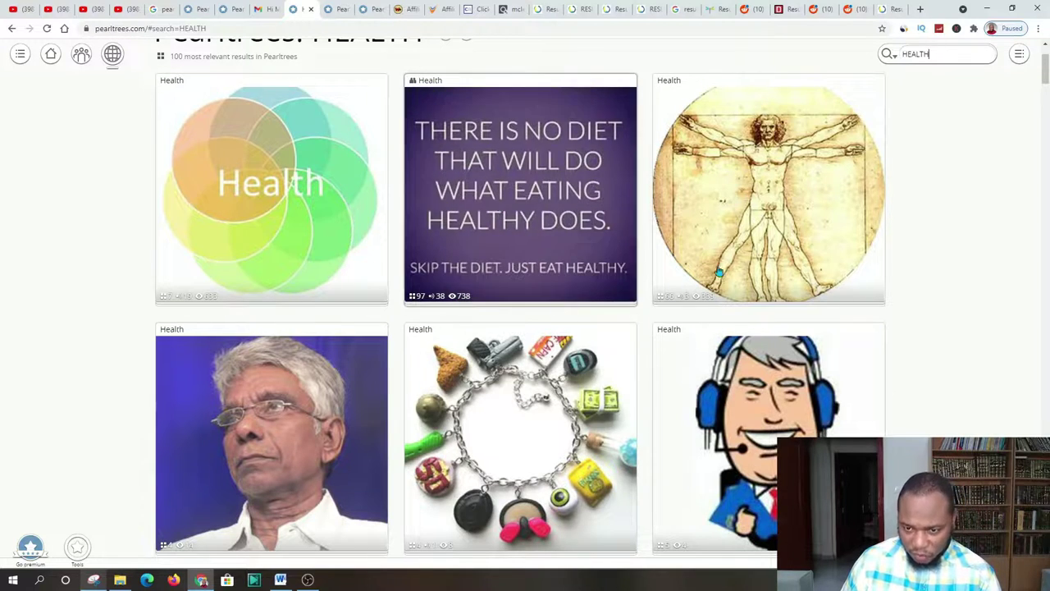
{"action": "scroll", "coordinate": [707, 285], "scroll_direction": "down", "scroll_amount": 1}
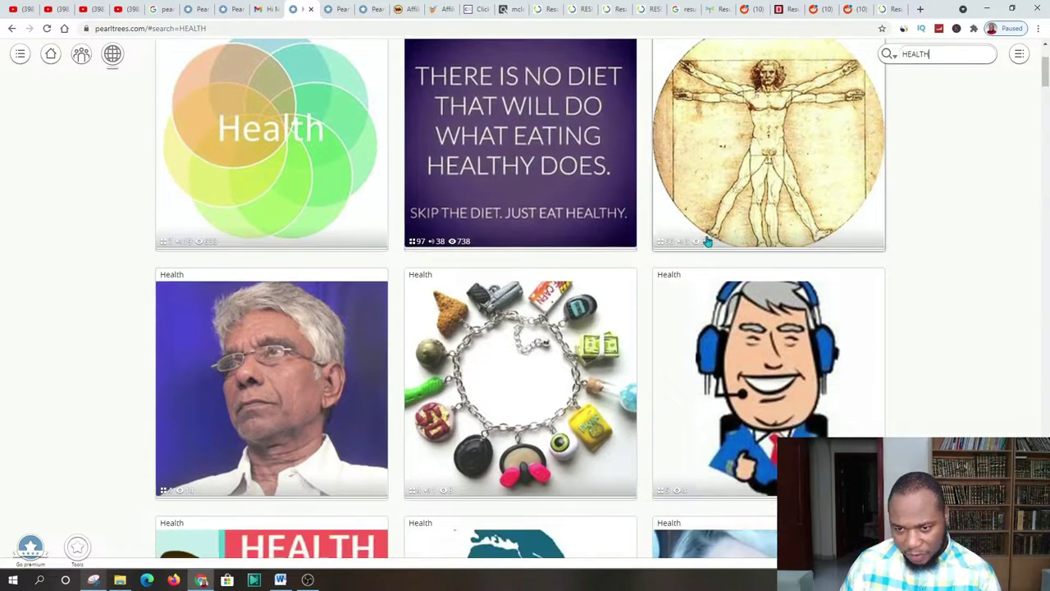
{"action": "scroll", "coordinate": [575, 312], "scroll_direction": "down", "scroll_amount": 3}
{"action": "scroll", "coordinate": [498, 327], "scroll_direction": "down", "scroll_amount": 10}
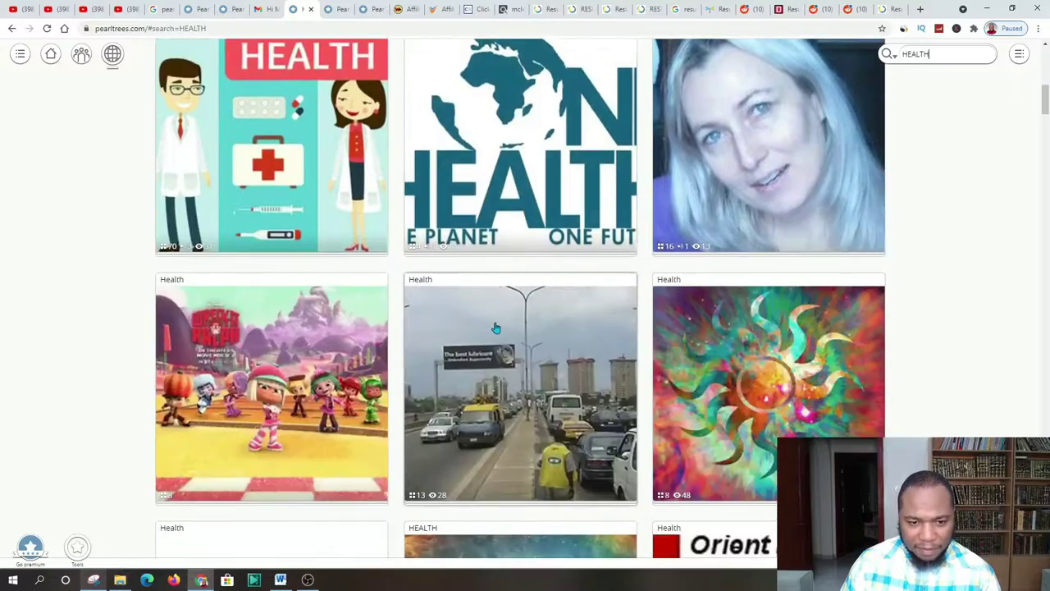
{"action": "scroll", "coordinate": [426, 325], "scroll_direction": "down", "scroll_amount": 12}
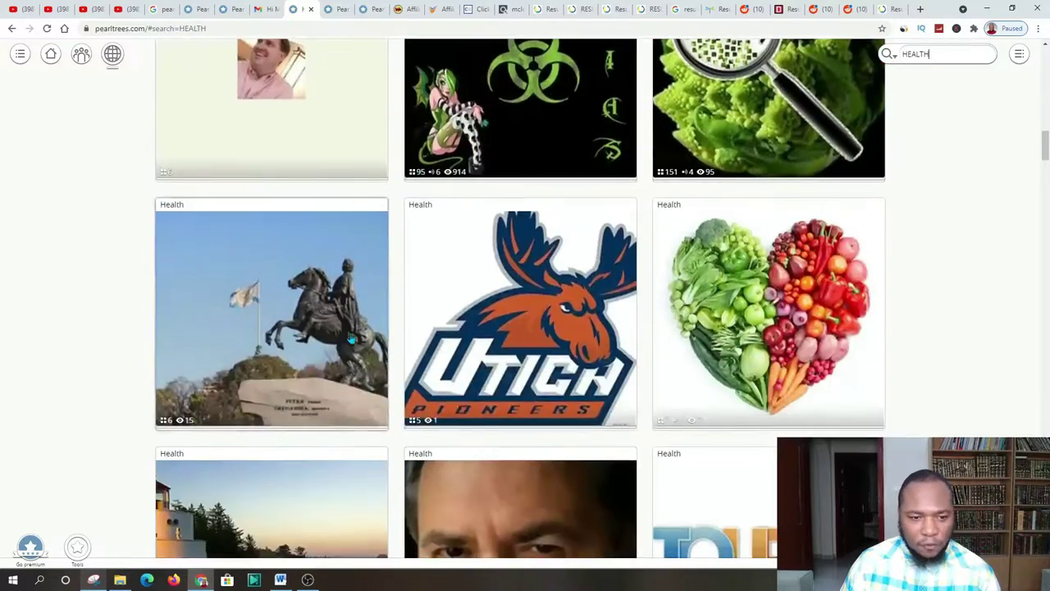
{"action": "scroll", "coordinate": [348, 330], "scroll_direction": "down", "scroll_amount": 5}
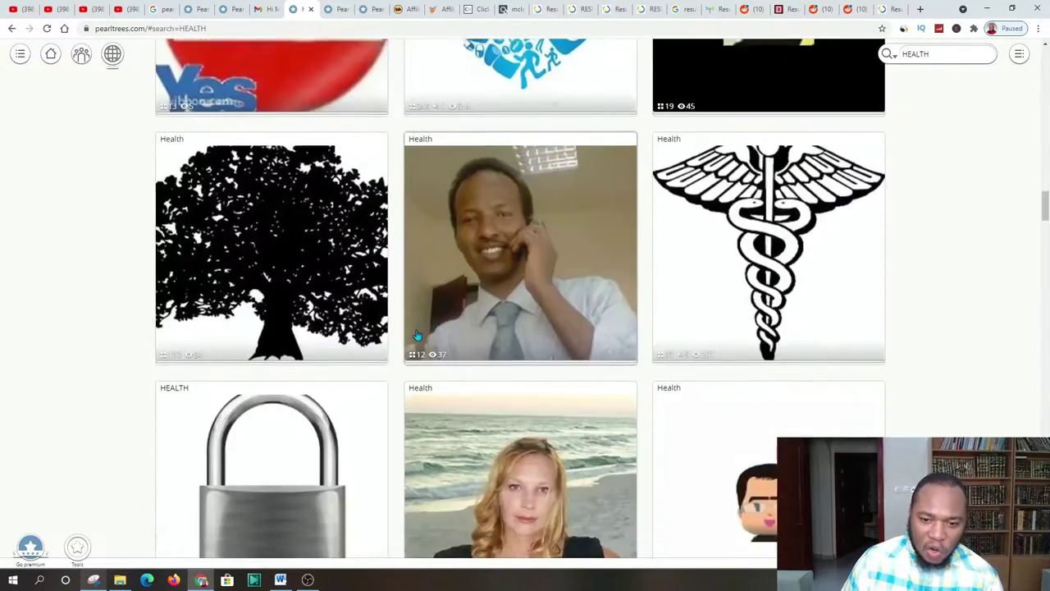
{"action": "scroll", "coordinate": [689, 510], "scroll_direction": "up", "scroll_amount": 20}
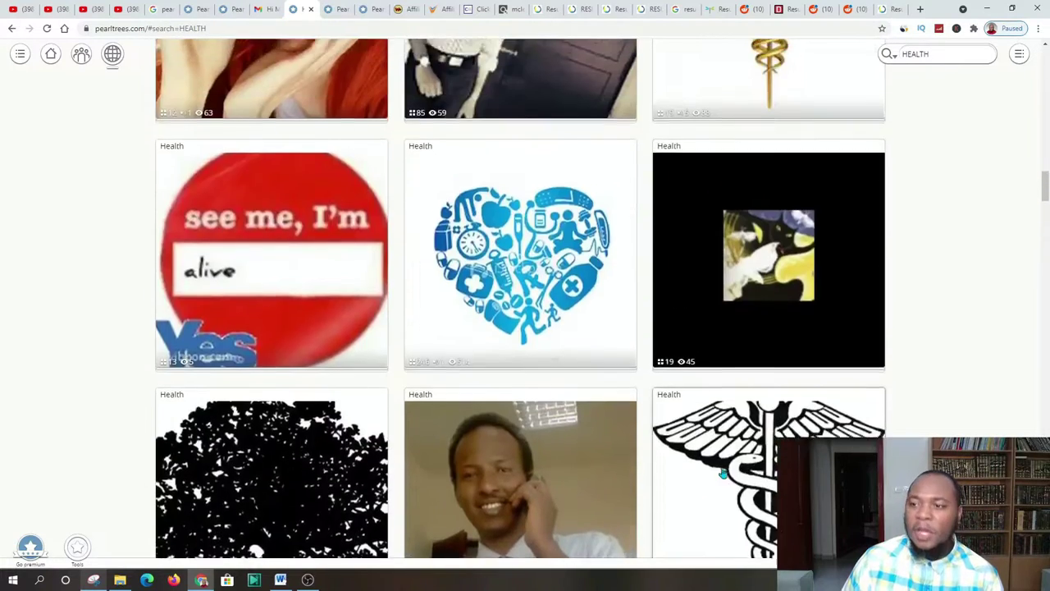
{"action": "scroll", "coordinate": [652, 532], "scroll_direction": "up", "scroll_amount": 6}
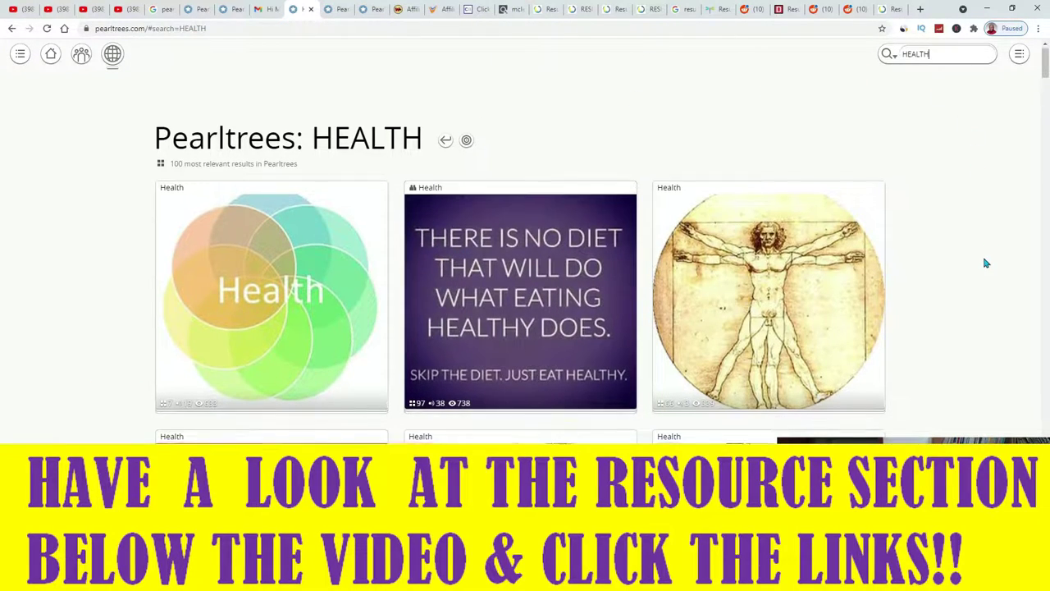
{"action": "scroll", "coordinate": [984, 271], "scroll_direction": "down", "scroll_amount": 4}
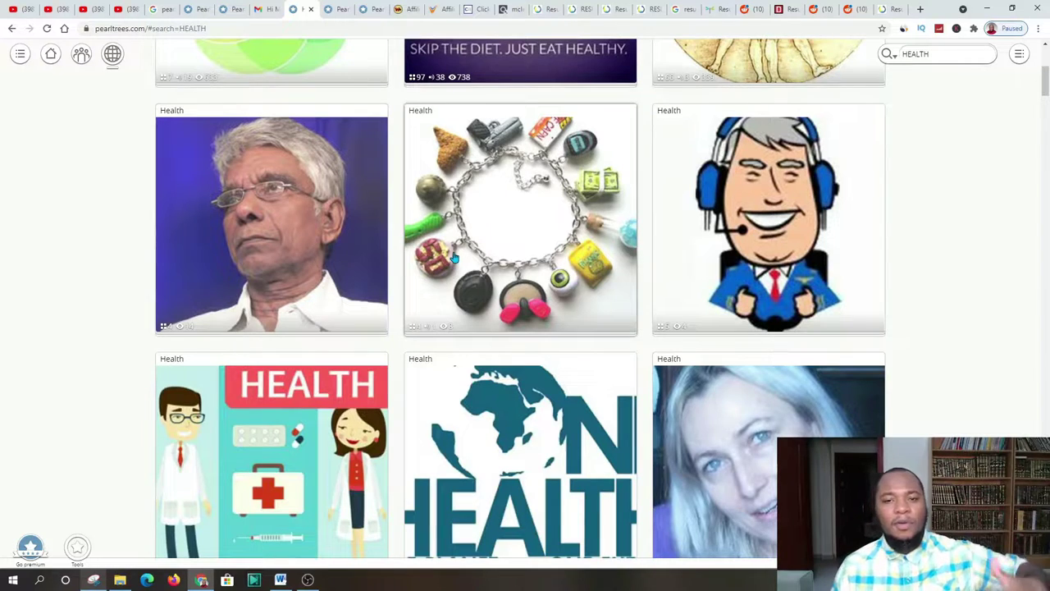
{"action": "scroll", "coordinate": [661, 298], "scroll_direction": "up", "scroll_amount": 4}
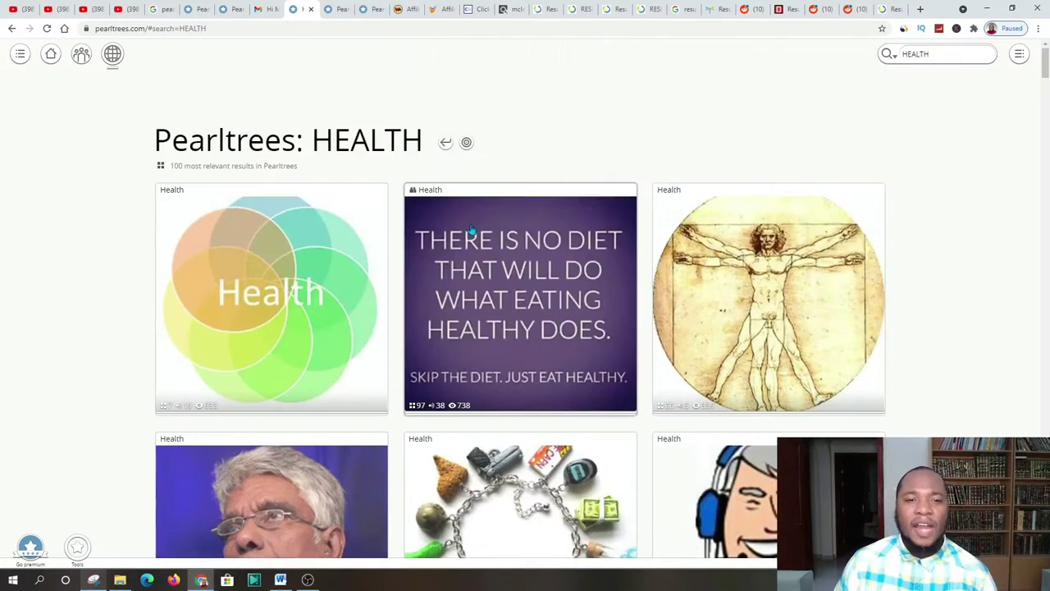
View the affiliate offers list on Warrior+Plus, and return to the Pearltrees pages.
{"action": "left_click", "coordinate": [406, 10]}
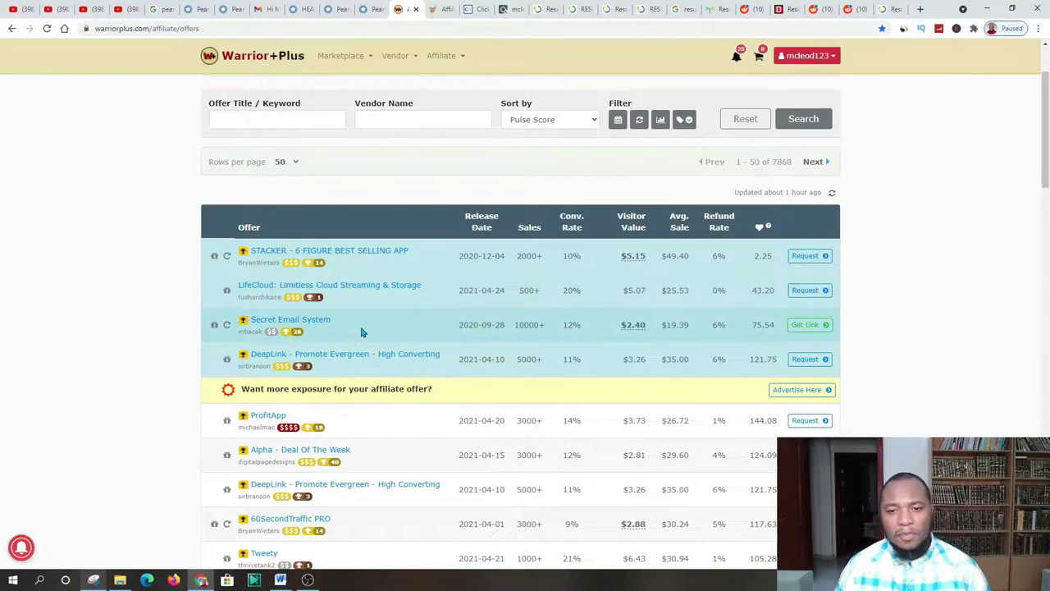
{"action": "left_click", "coordinate": [379, 9]}
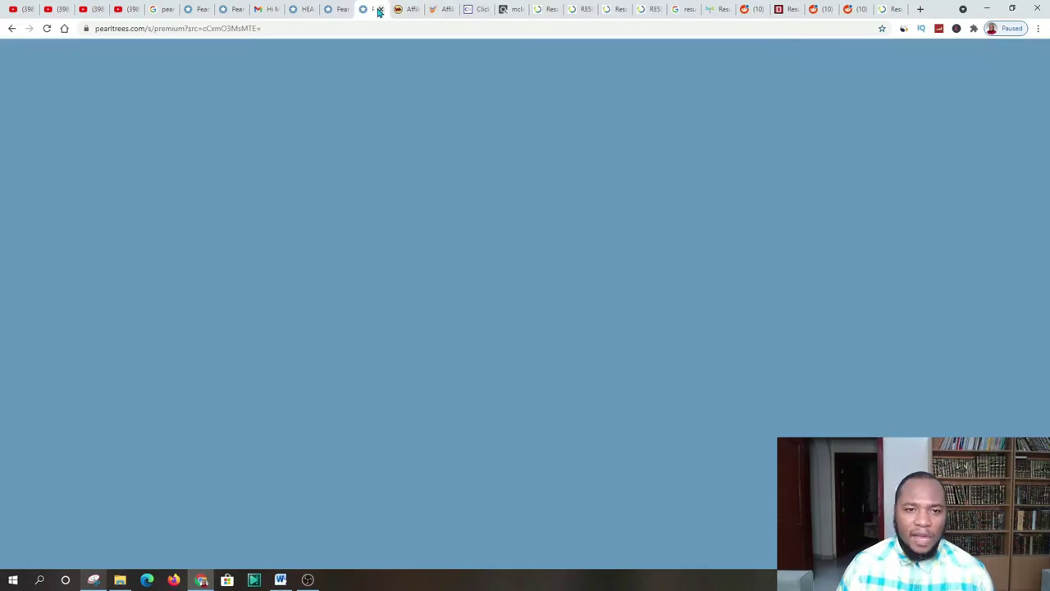
{"action": "left_click", "coordinate": [233, 9]}
Replace the search term on the Pearltrees results page and search for MAKE MONEY ONLINE.
{"action": "left_click", "coordinate": [302, 9]}
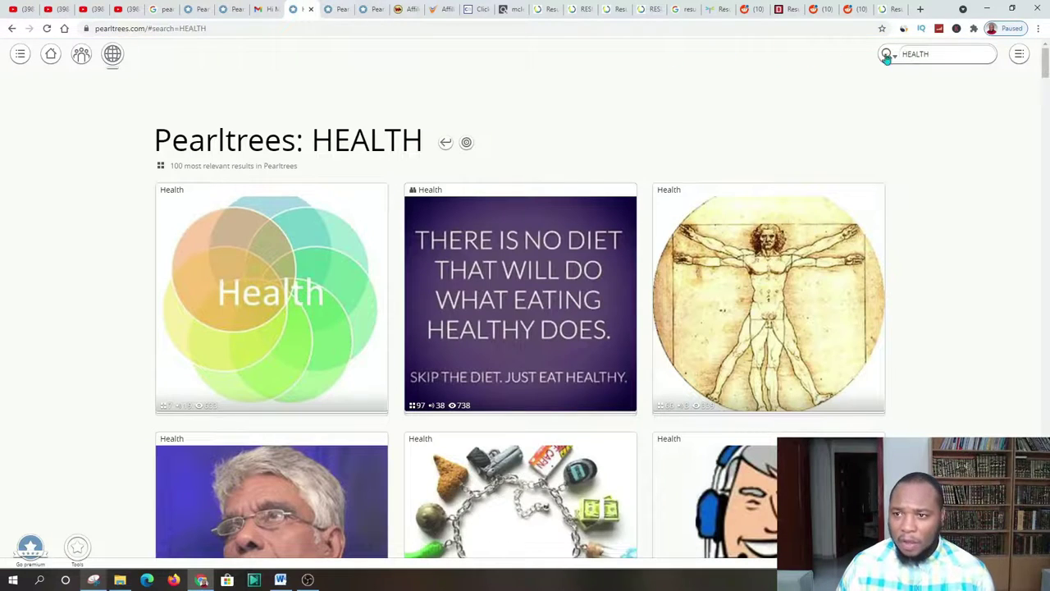
{"action": "double_click", "coordinate": [934, 51]}
{"action": "key", "text": "BackSpace"}
{"action": "type", "text": "MAK"}
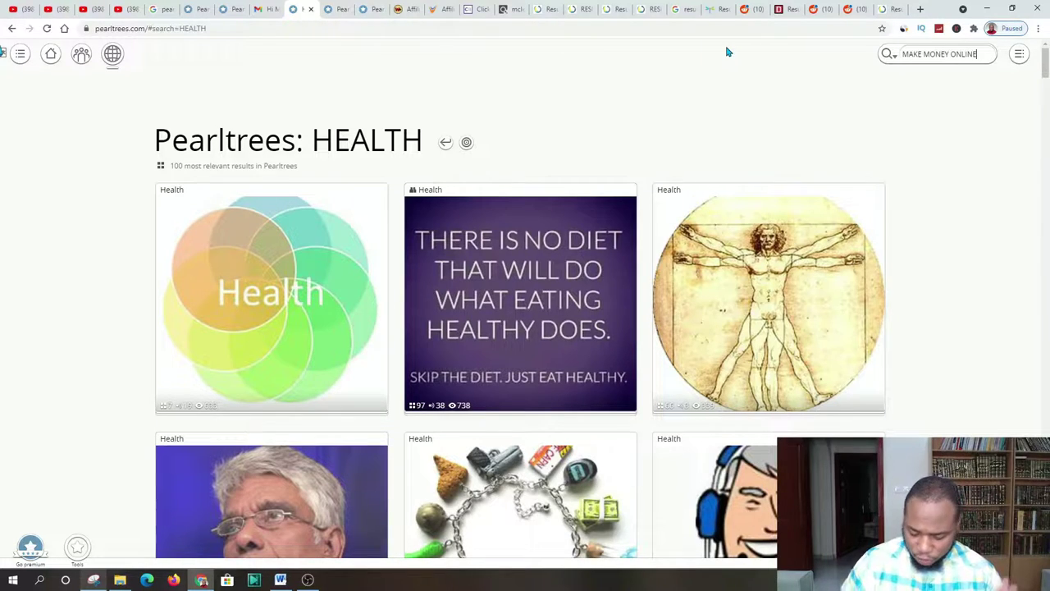
{"action": "type", "text": "E MONEY ONLINE"}
{"action": "key", "text": "Return"}
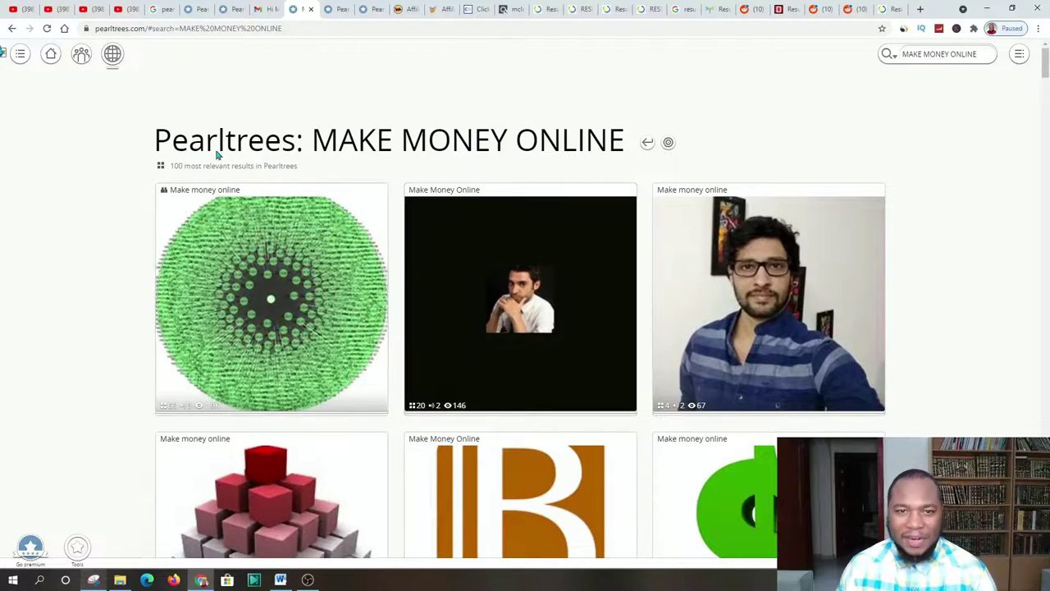
View the affiliate offers on Warrior+Plus and OfferVault, and the affiliate and seller sections of the ClickBank home page.
{"action": "left_click", "coordinate": [400, 10]}
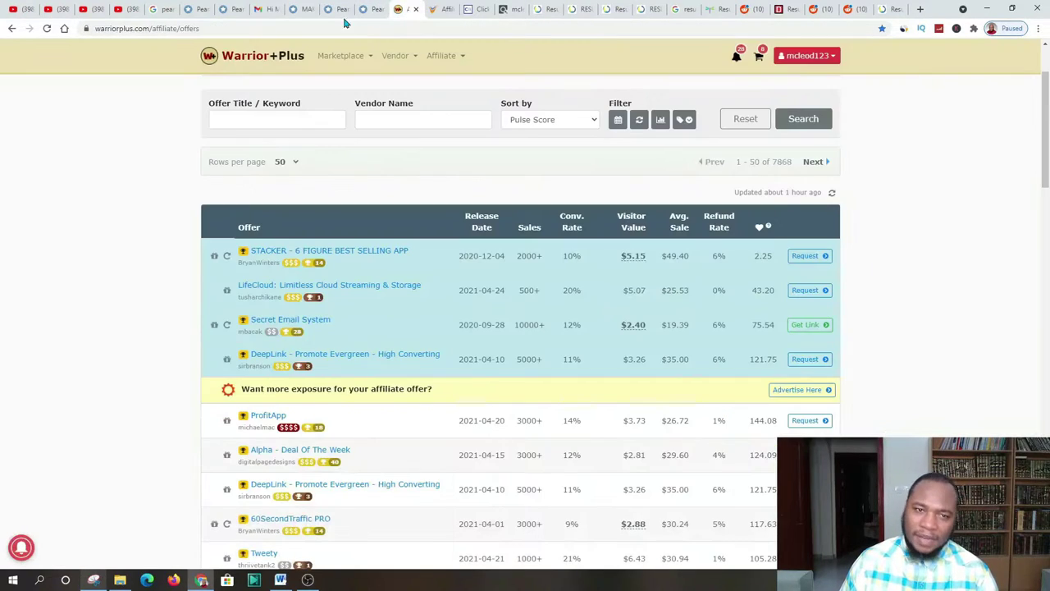
{"action": "left_click", "coordinate": [441, 9]}
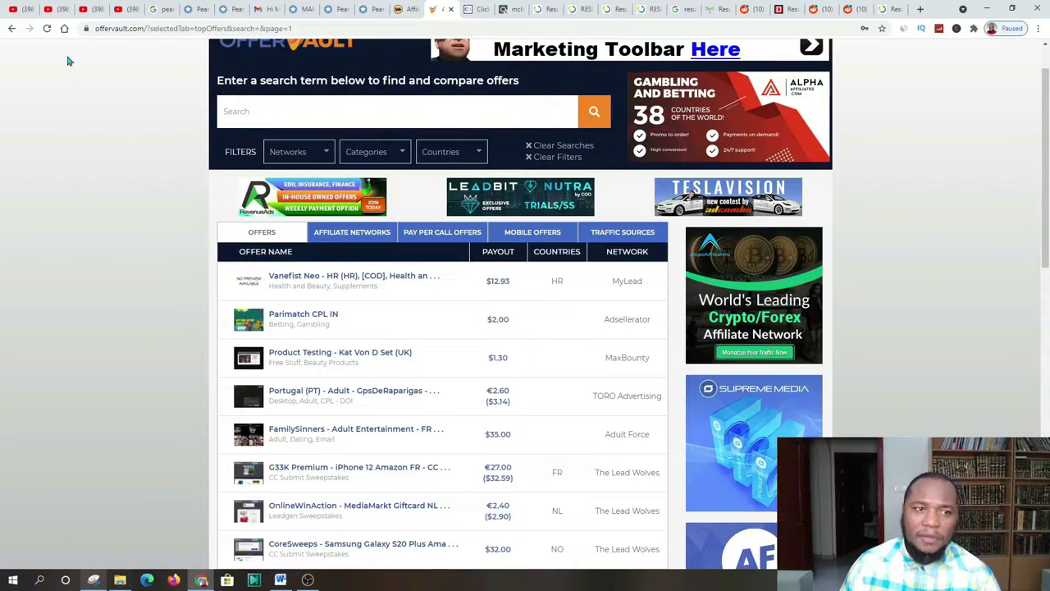
{"action": "left_click", "coordinate": [476, 9]}
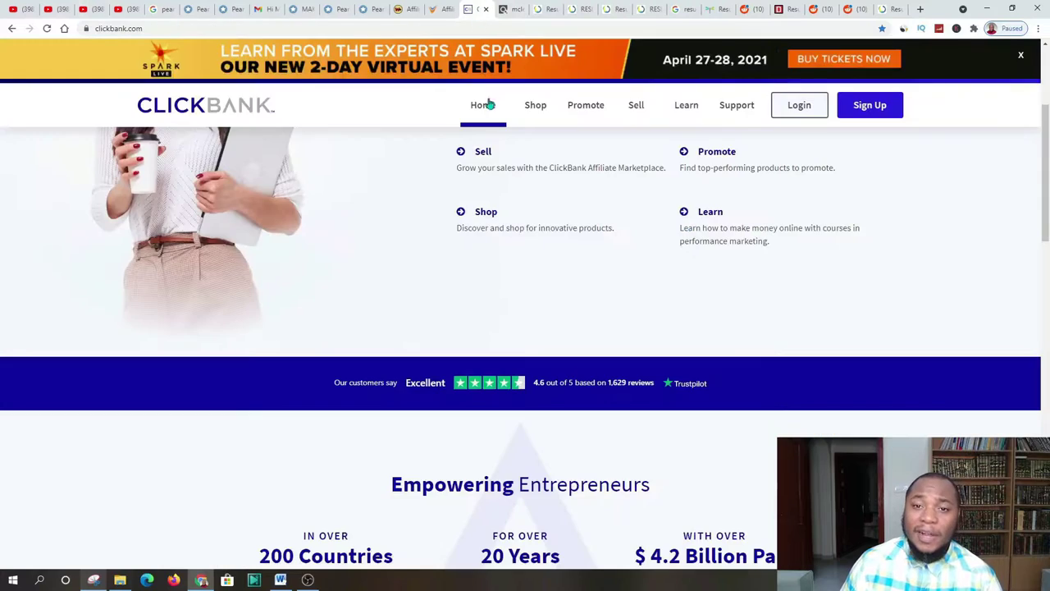
{"action": "scroll", "coordinate": [567, 223], "scroll_direction": "down", "scroll_amount": 6}
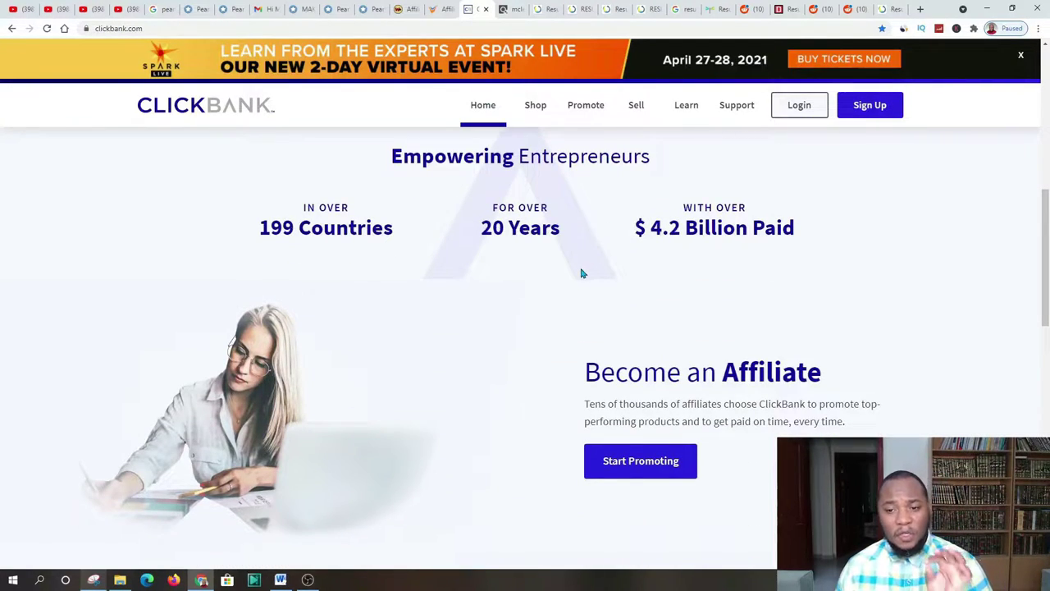
{"action": "scroll", "coordinate": [566, 387], "scroll_direction": "down", "scroll_amount": 3}
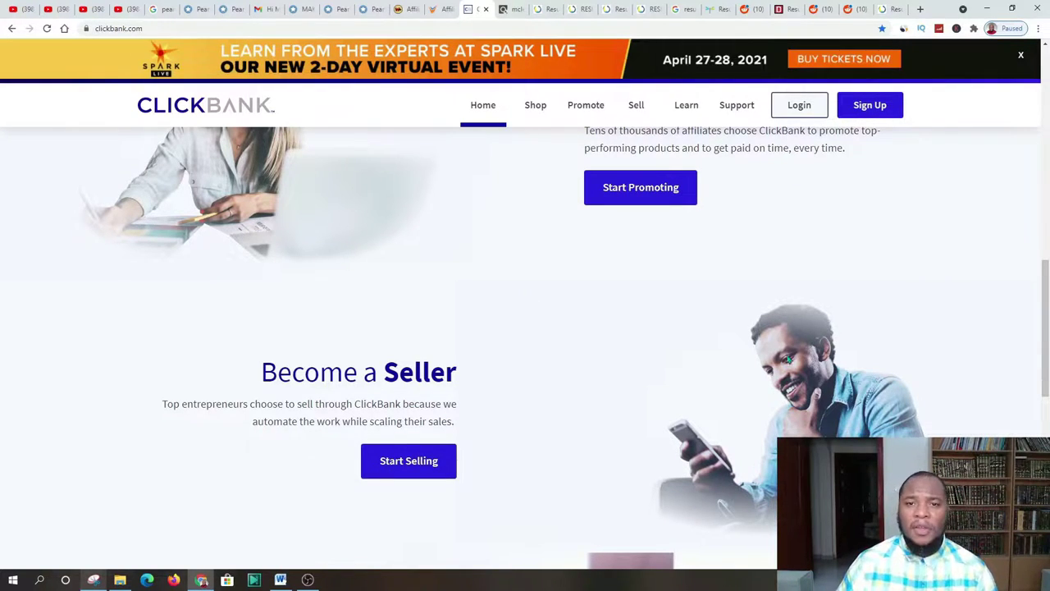
Switch to the ClickBank marketplace and look over the Health & Fitness offers and the category list.
{"action": "left_click", "coordinate": [513, 10]}
{"action": "scroll", "coordinate": [691, 177], "scroll_direction": "up", "scroll_amount": 7}
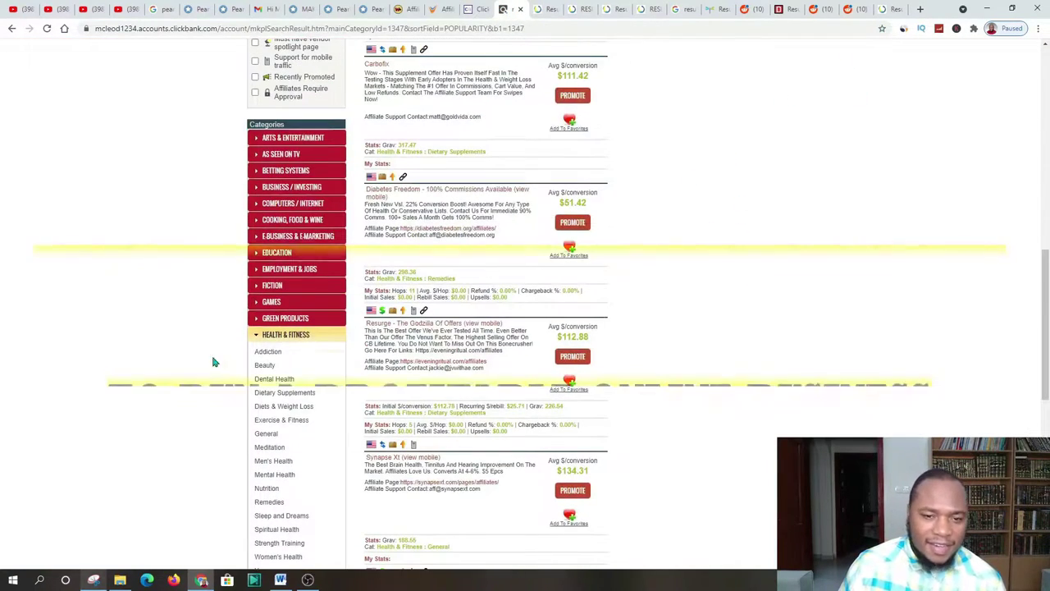
{"action": "scroll", "coordinate": [619, 225], "scroll_direction": "up", "scroll_amount": 4}
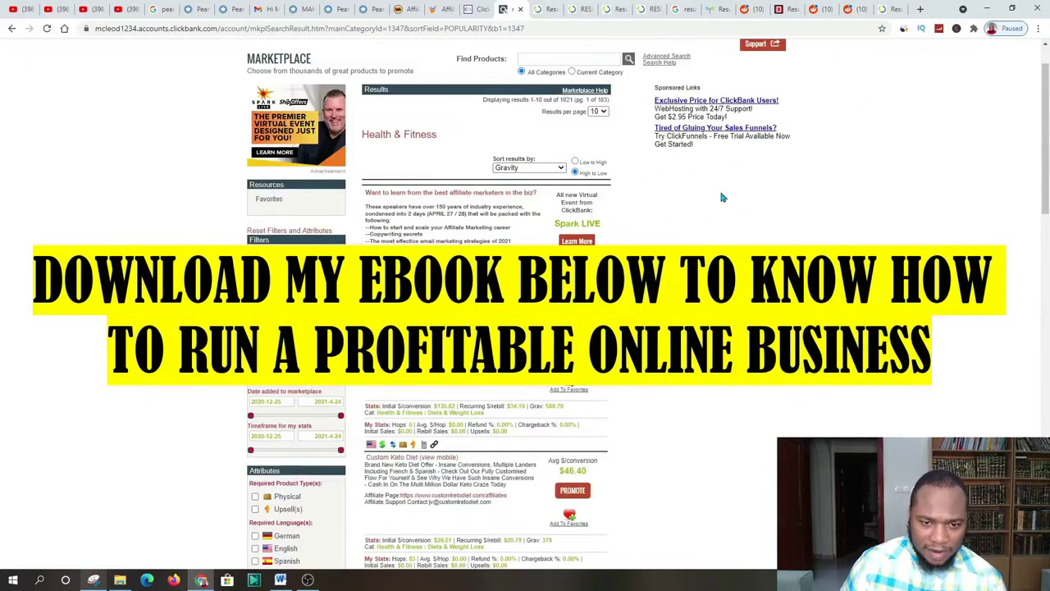
{"action": "scroll", "coordinate": [277, 210], "scroll_direction": "down", "scroll_amount": 5}
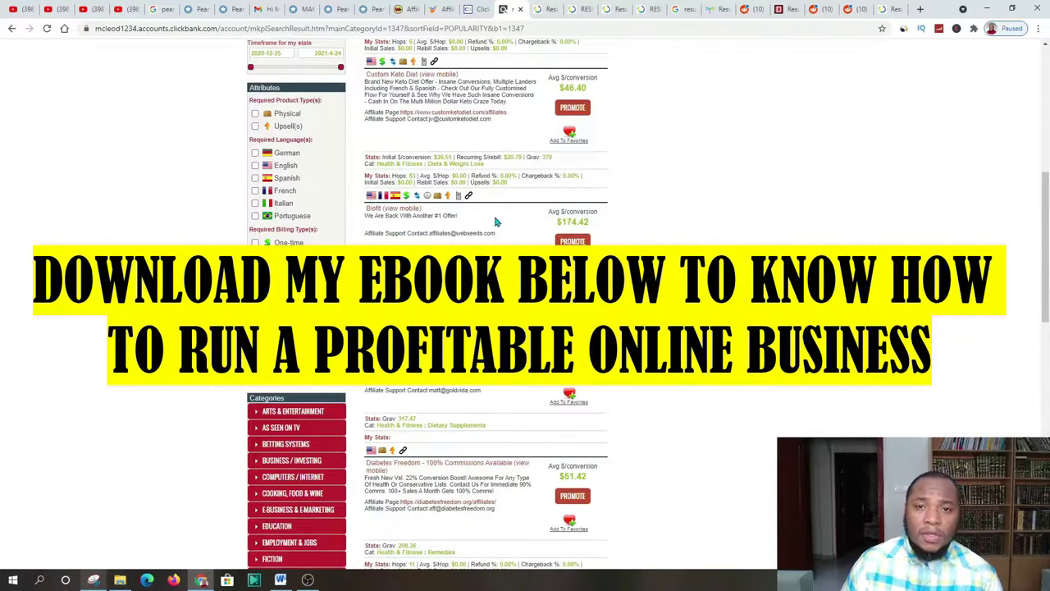
{"action": "scroll", "coordinate": [493, 223], "scroll_direction": "down", "scroll_amount": 3}
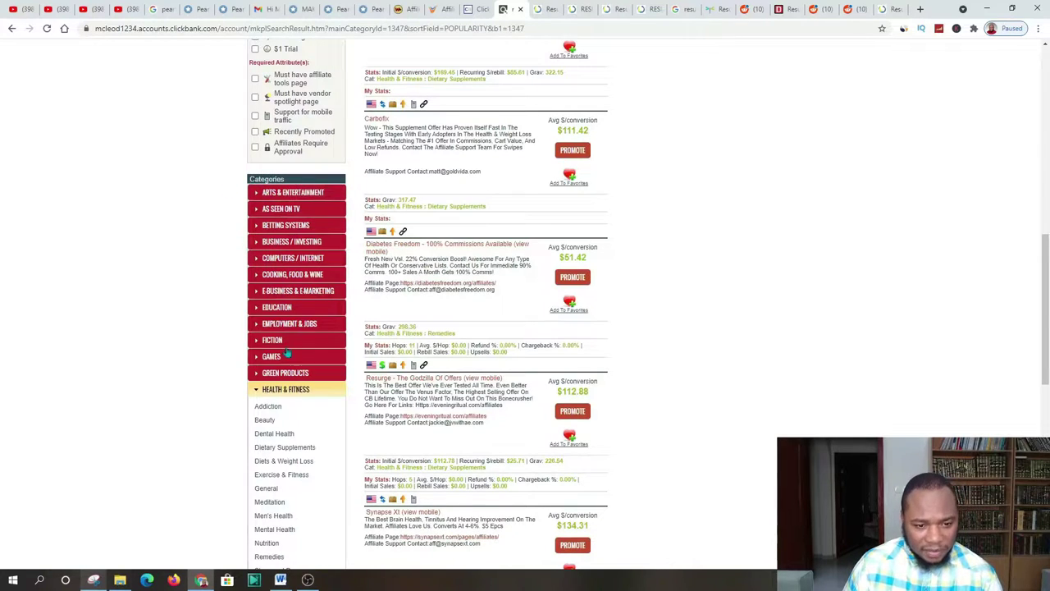
Narrow the ClickBank Health & Fitness offers to the Diets & Weight Loss subcategory and view the first results.
{"action": "scroll", "coordinate": [274, 325], "scroll_direction": "down", "scroll_amount": 1}
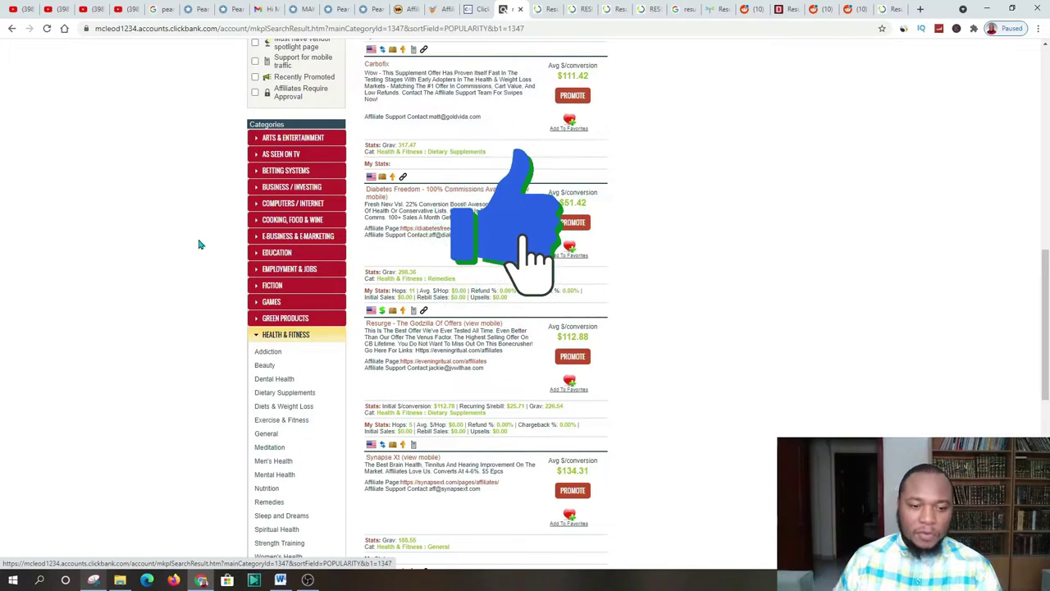
{"action": "scroll", "coordinate": [199, 244], "scroll_direction": "down", "scroll_amount": 1}
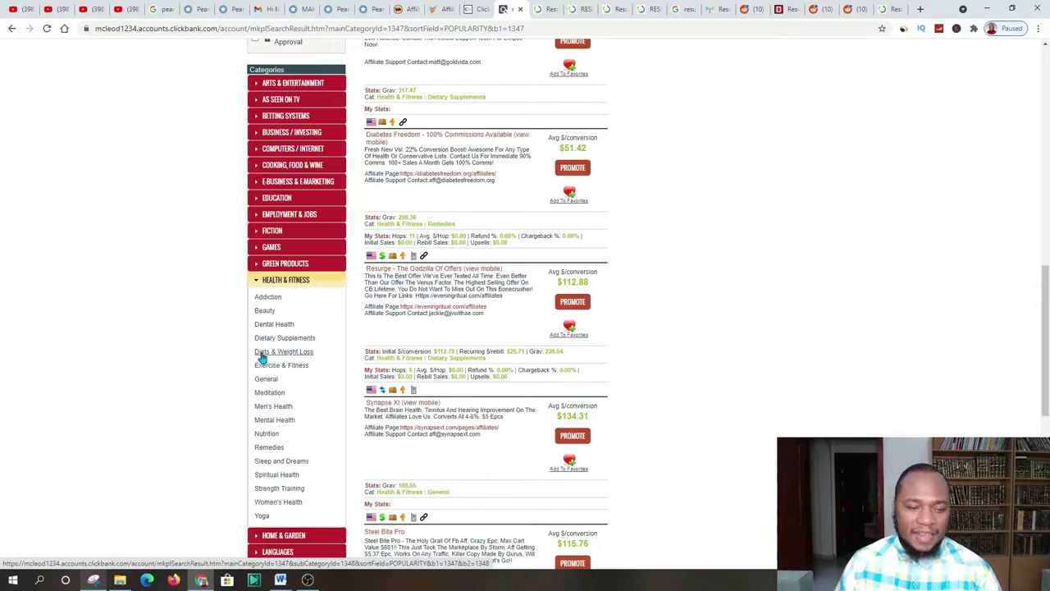
{"action": "left_click", "coordinate": [262, 353]}
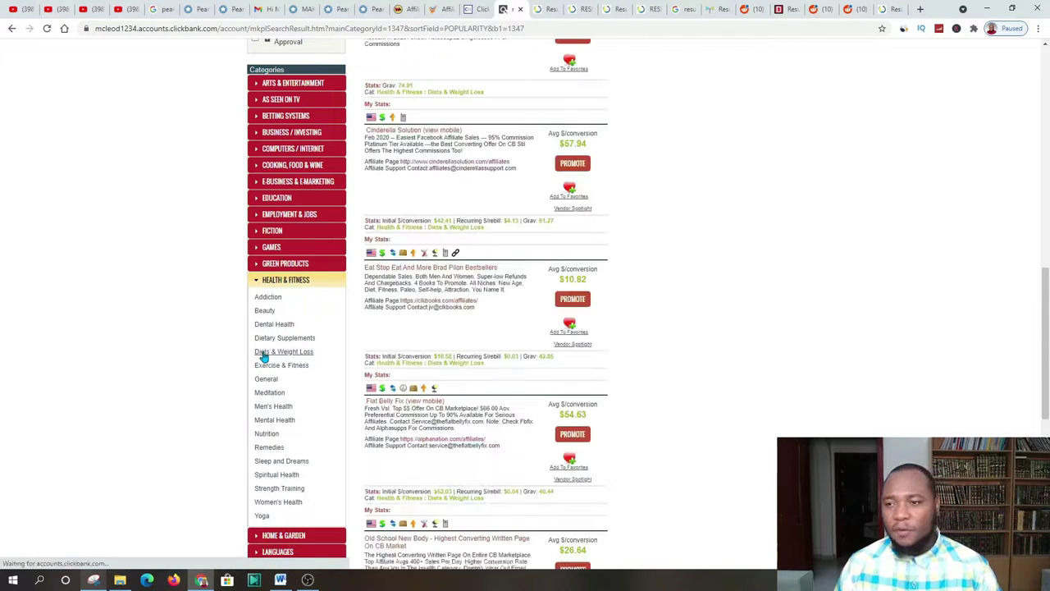
{"action": "scroll", "coordinate": [656, 303], "scroll_direction": "up", "scroll_amount": 10}
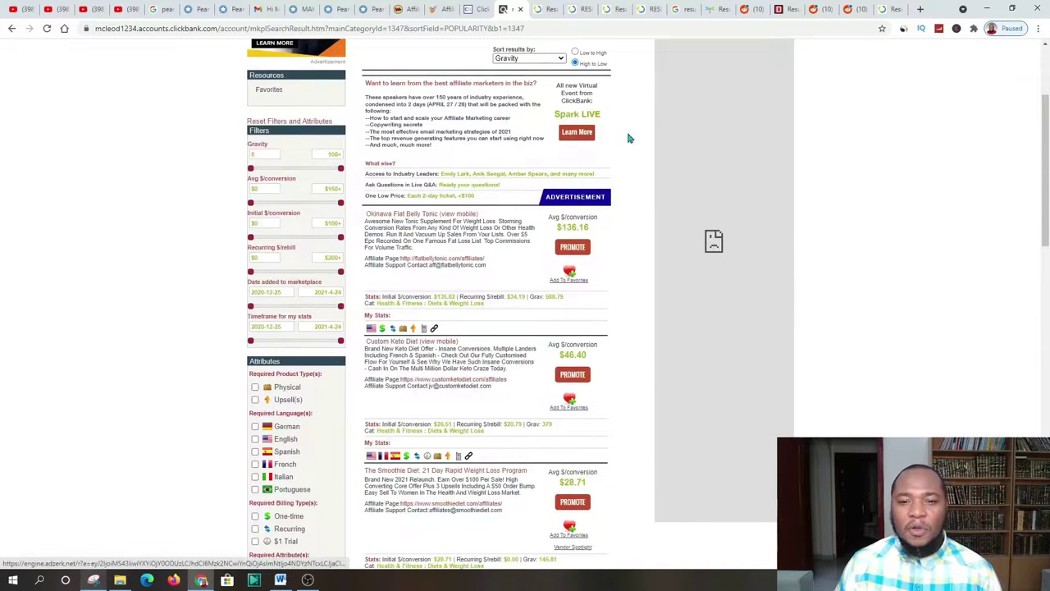
{"action": "scroll", "coordinate": [555, 153], "scroll_direction": "up", "scroll_amount": 3}
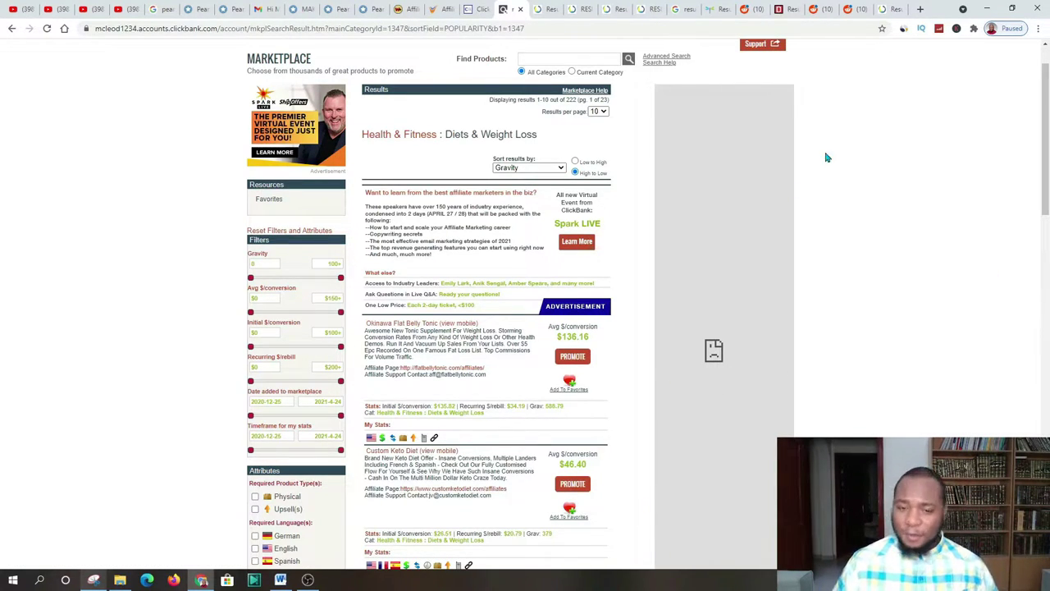
Open the Okinawa Flat Belly Tonic sales page in a new browser tab and switch to it.
{"action": "scroll", "coordinate": [503, 169], "scroll_direction": "down", "scroll_amount": 2}
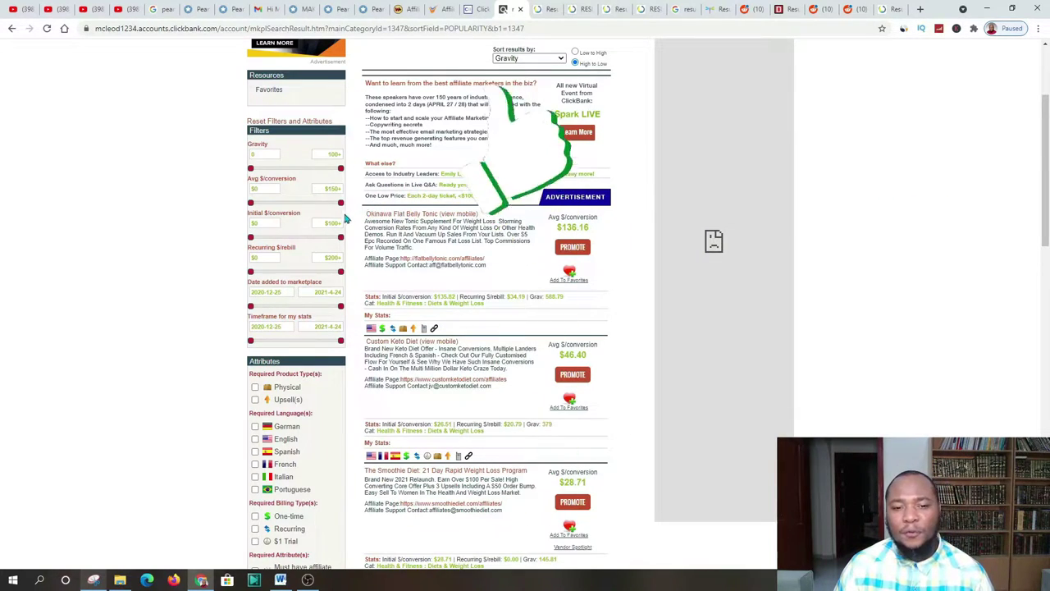
{"action": "right_click", "coordinate": [402, 217]}
{"action": "left_click", "coordinate": [437, 182]}
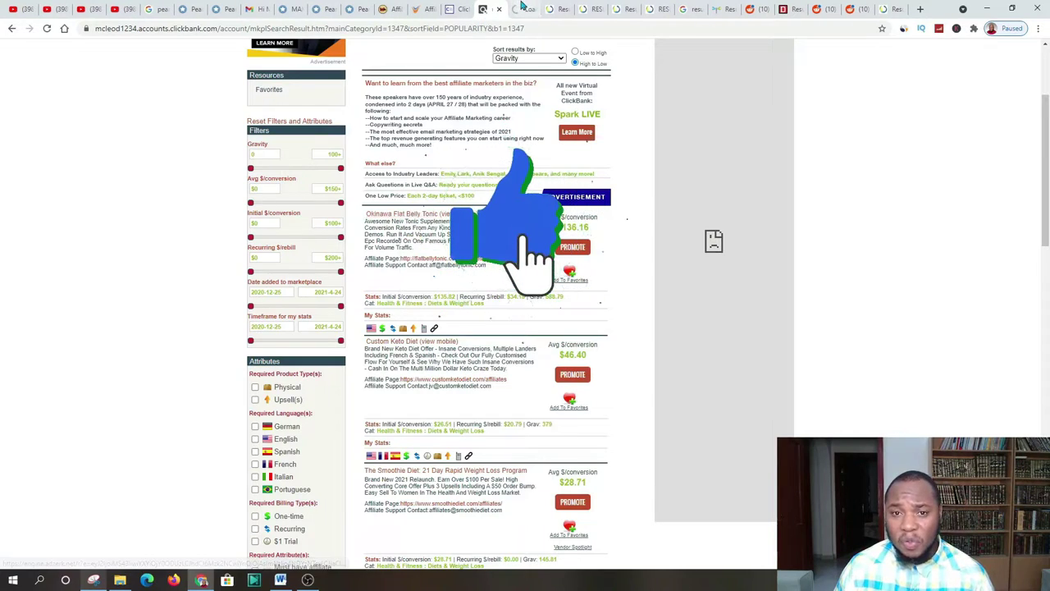
{"action": "key", "text": "ctrl+Tab"}
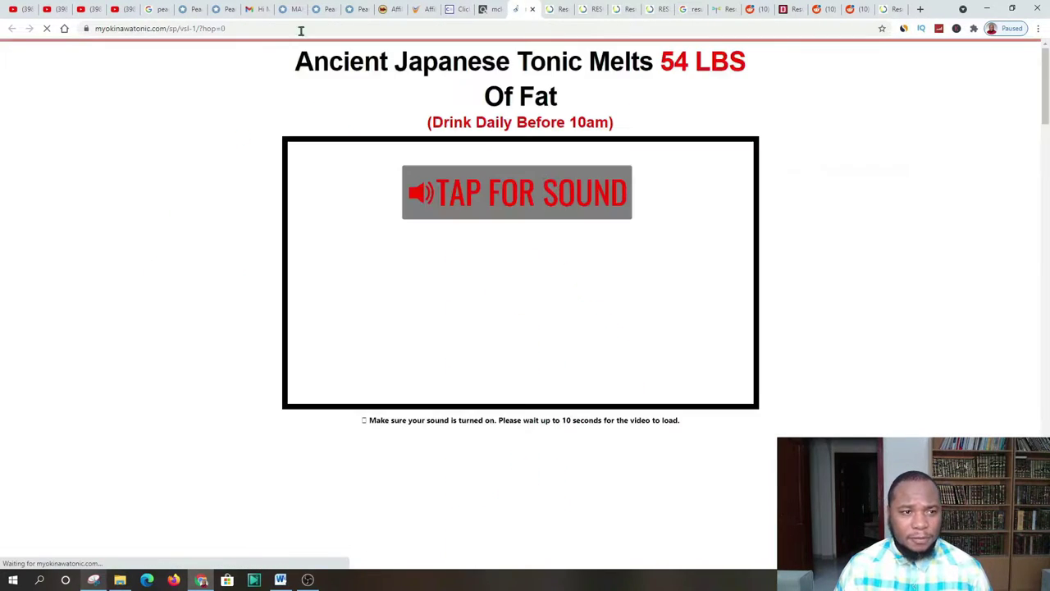
Examine the Okinawa Flat Belly Tonic sales page, including its video, bottle pricing, money-back guarantee and product questions.
{"action": "scroll", "coordinate": [533, 270], "scroll_direction": "down", "scroll_amount": 3}
{"action": "scroll", "coordinate": [533, 271], "scroll_direction": "down", "scroll_amount": 5}
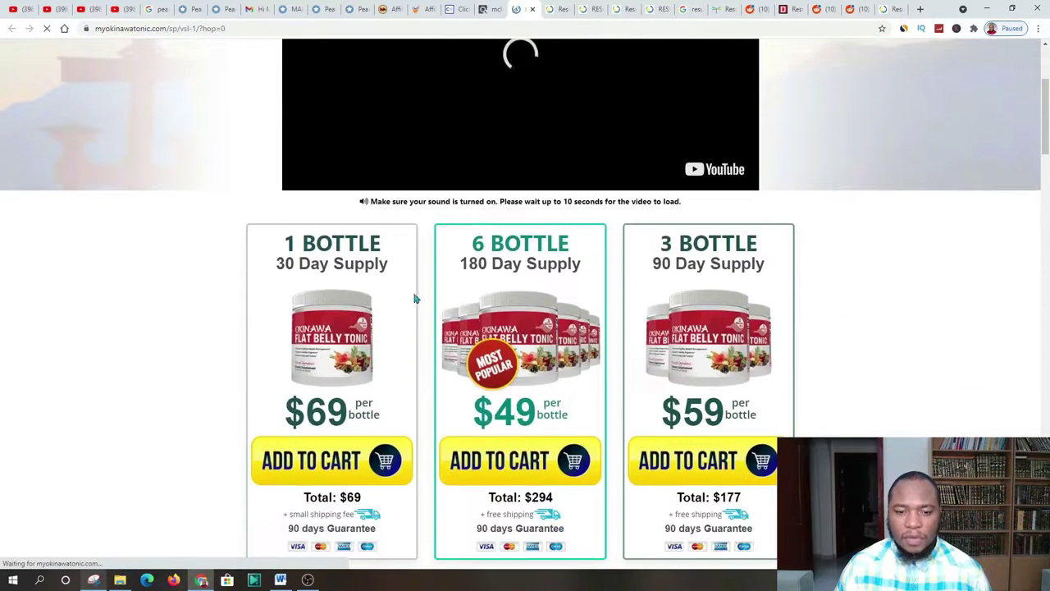
{"action": "scroll", "coordinate": [591, 336], "scroll_direction": "up", "scroll_amount": 8}
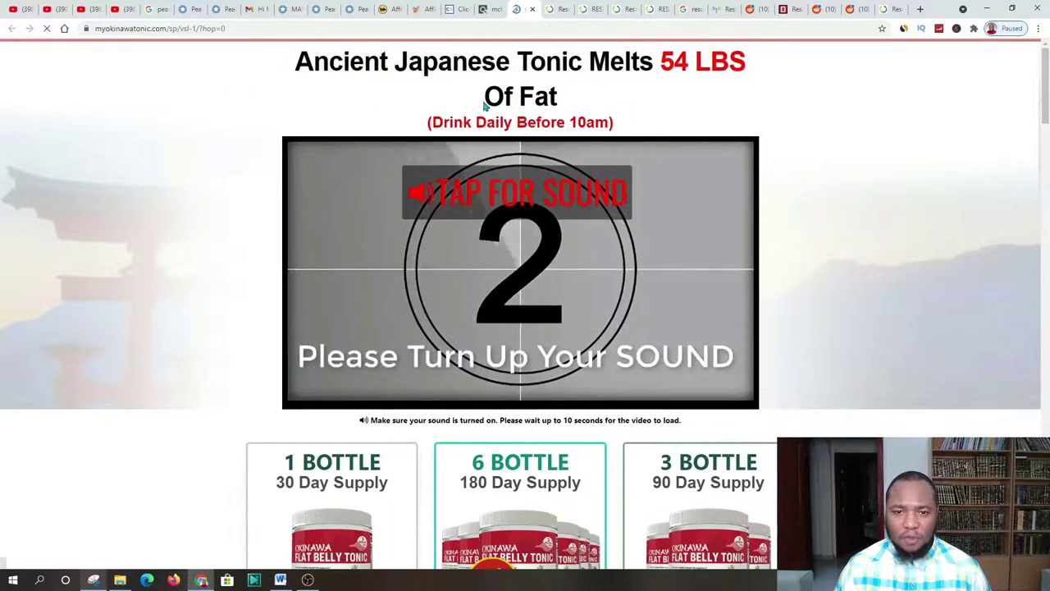
{"action": "scroll", "coordinate": [418, 249], "scroll_direction": "down", "scroll_amount": 3}
{"action": "scroll", "coordinate": [418, 249], "scroll_direction": "down", "scroll_amount": 14}
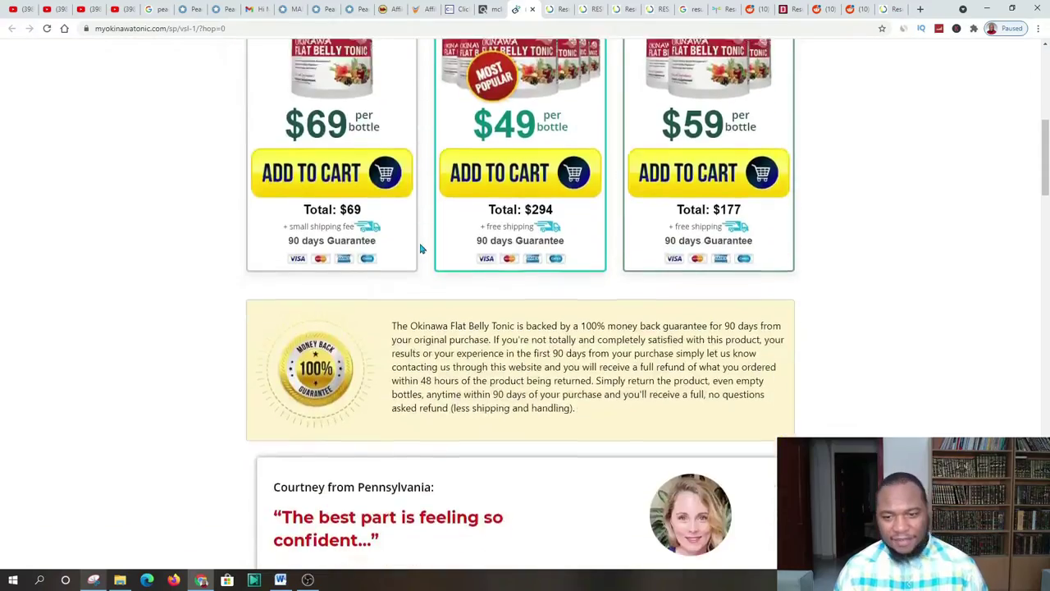
{"action": "scroll", "coordinate": [468, 246], "scroll_direction": "down", "scroll_amount": 11}
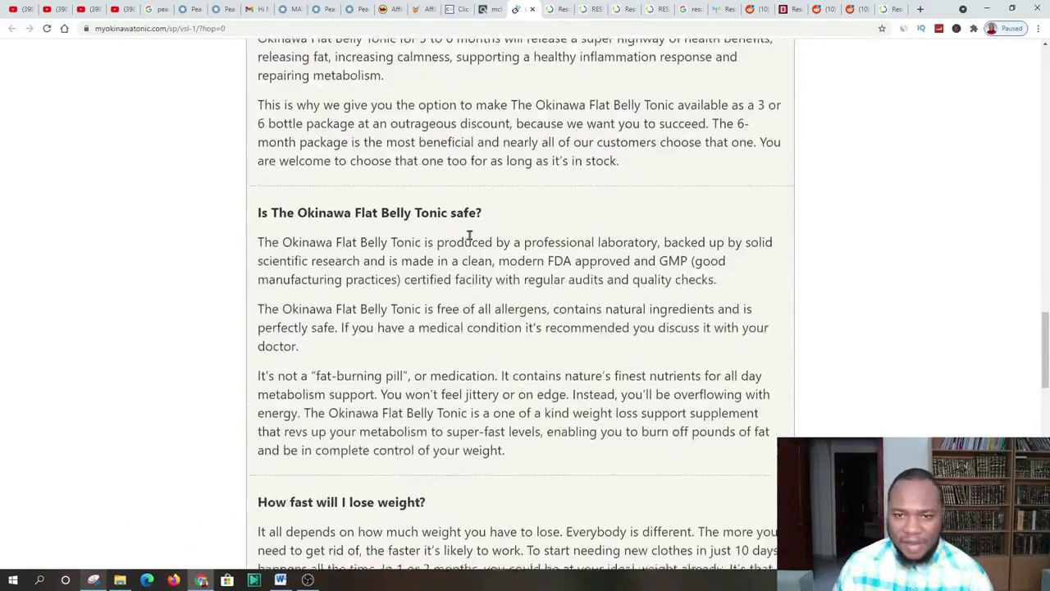
Return to the ClickBank marketplace, and view the bottle pricing and video section on the already open Resurge sales page.
{"action": "left_click", "coordinate": [491, 9]}
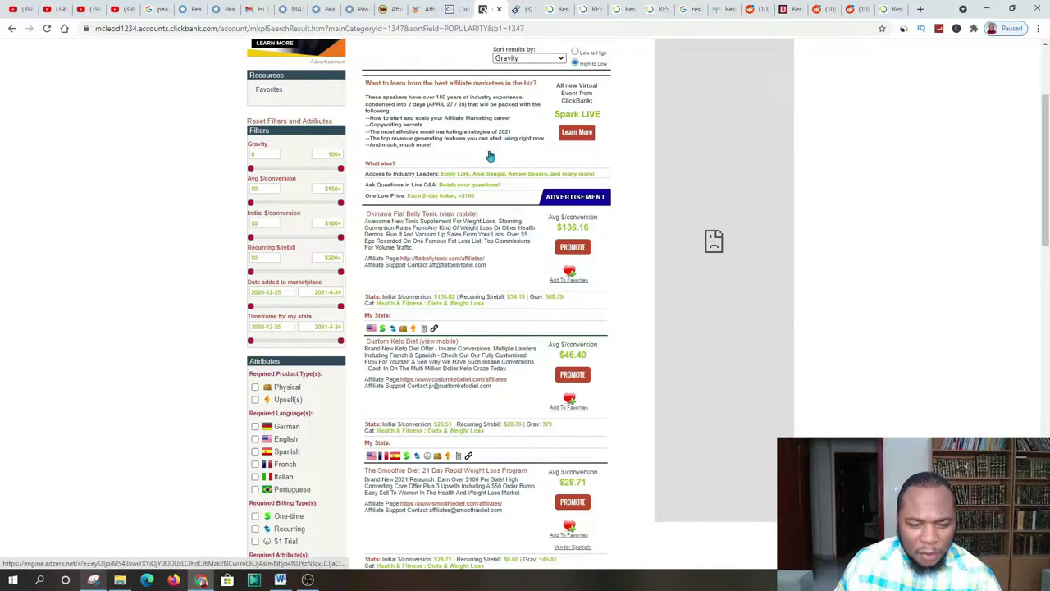
{"action": "scroll", "coordinate": [488, 160], "scroll_direction": "down", "scroll_amount": 1}
{"action": "left_click", "coordinate": [558, 10]}
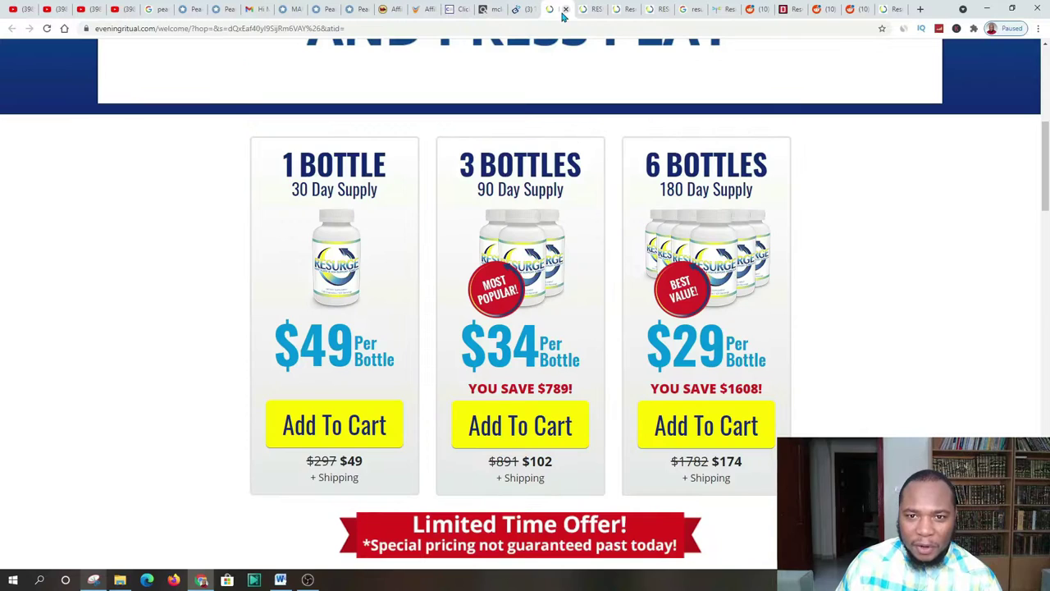
{"action": "scroll", "coordinate": [225, 118], "scroll_direction": "up", "scroll_amount": 5}
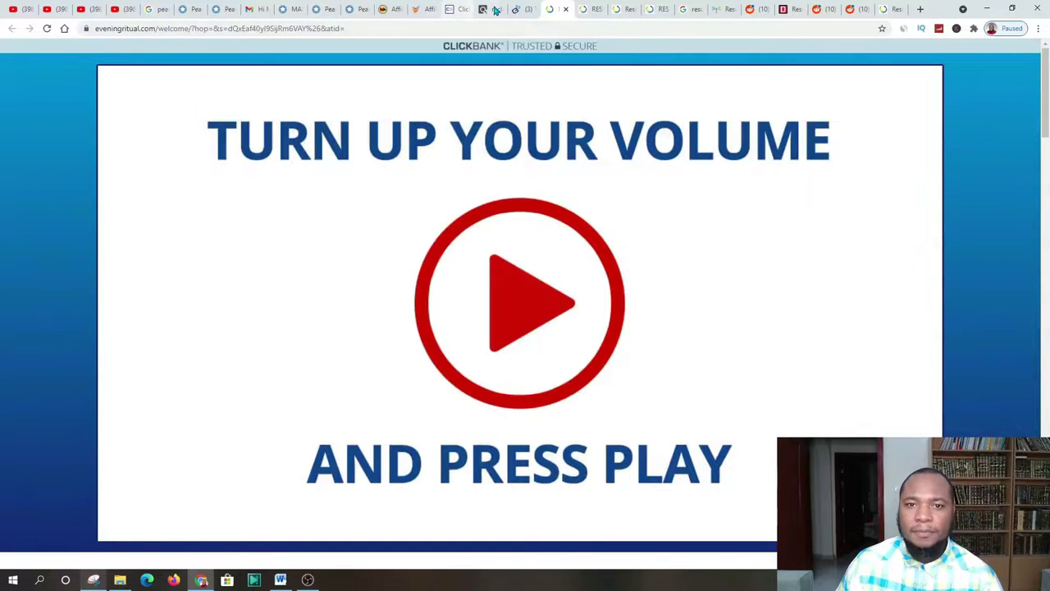
Close the Okinawa Flat Belly Tonic sales page and go back to the ClickBank marketplace.
{"action": "left_click", "coordinate": [529, 9]}
{"action": "left_click", "coordinate": [531, 9]}
{"action": "left_click", "coordinate": [482, 9]}
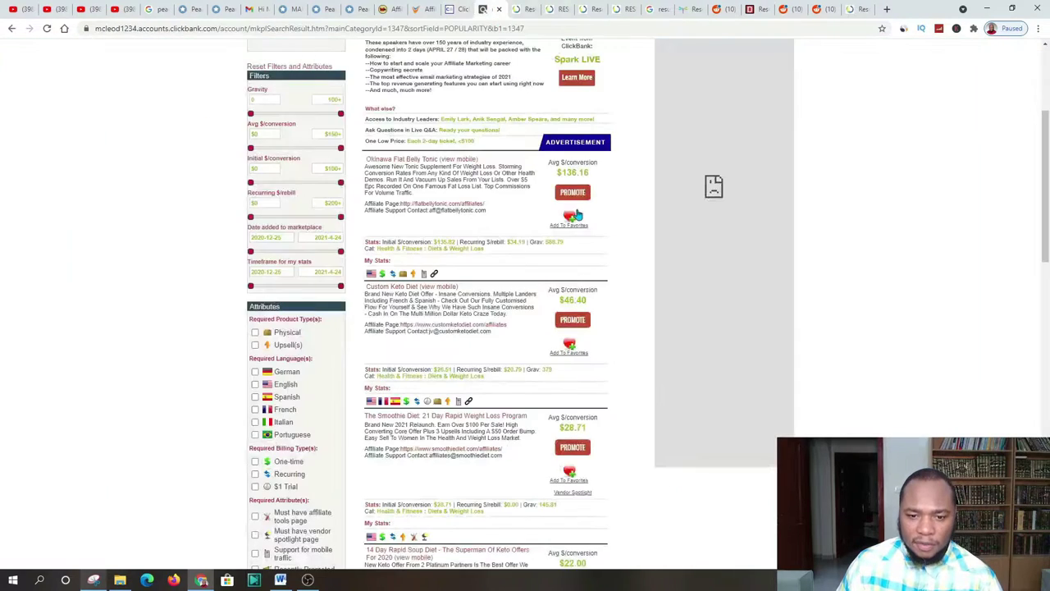
Look through the Diets & Weight Loss offers, and search all ClickBank marketplace categories for RESURGE.
{"action": "scroll", "coordinate": [484, 192], "scroll_direction": "down", "scroll_amount": 3}
{"action": "scroll", "coordinate": [484, 192], "scroll_direction": "down", "scroll_amount": 5}
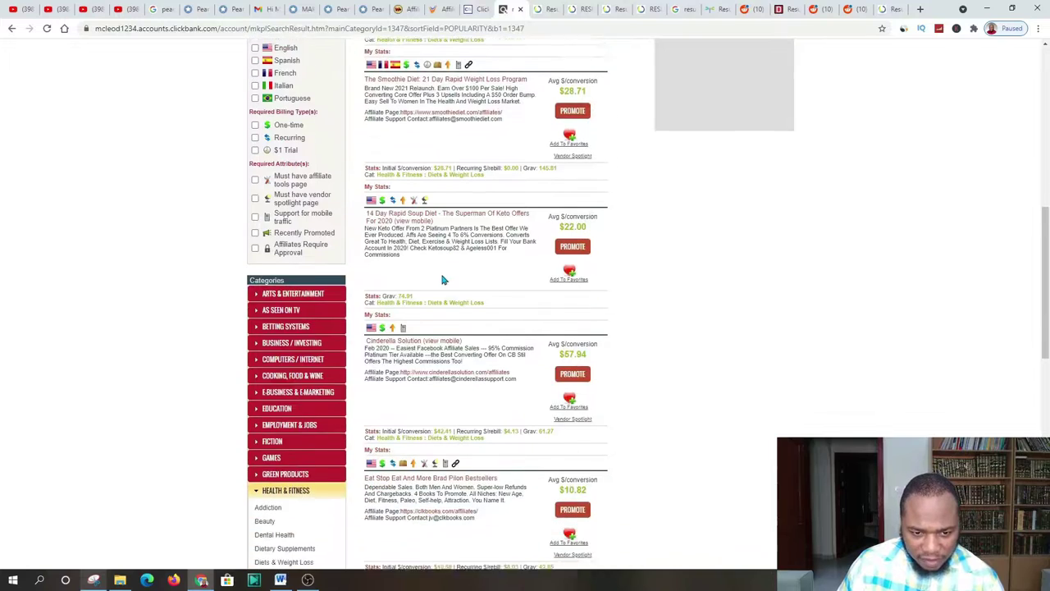
{"action": "scroll", "coordinate": [441, 279], "scroll_direction": "down", "scroll_amount": 6}
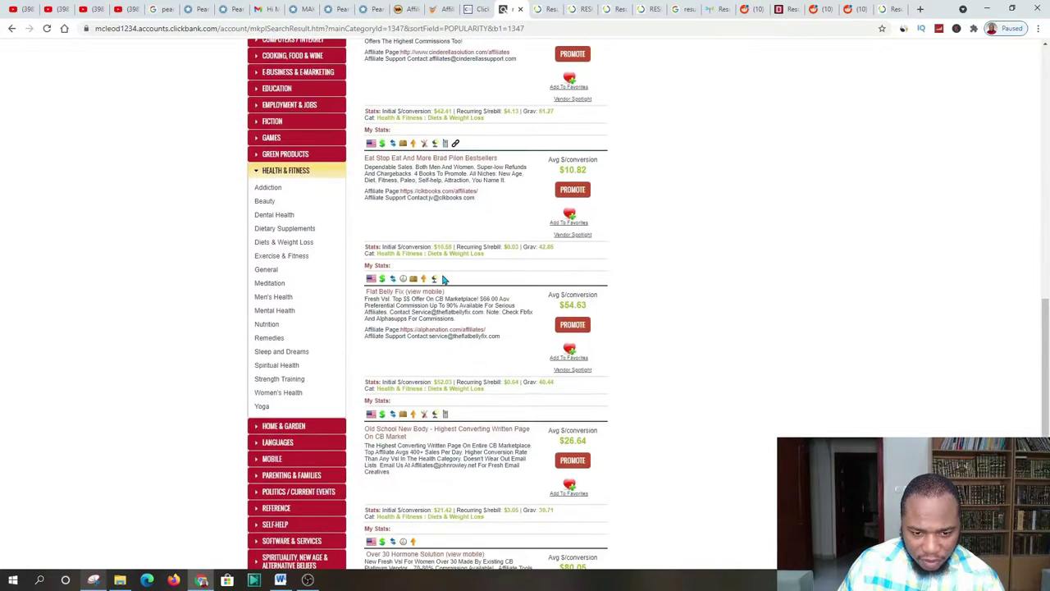
{"action": "scroll", "coordinate": [493, 369], "scroll_direction": "down", "scroll_amount": 2}
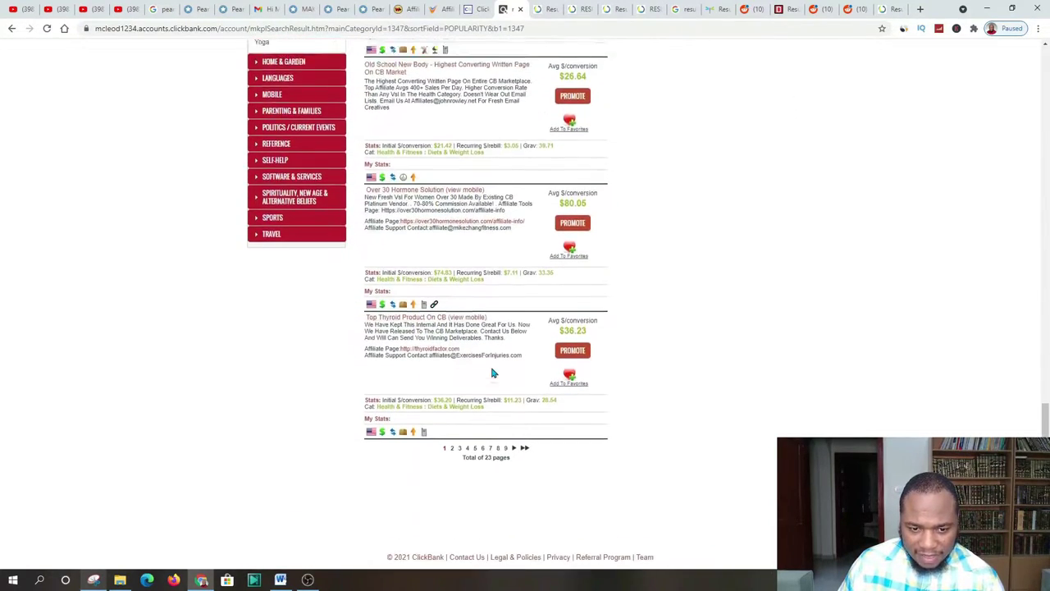
{"action": "scroll", "coordinate": [1001, 342], "scroll_direction": "up", "scroll_amount": 20}
{"action": "left_click", "coordinate": [552, 115]}
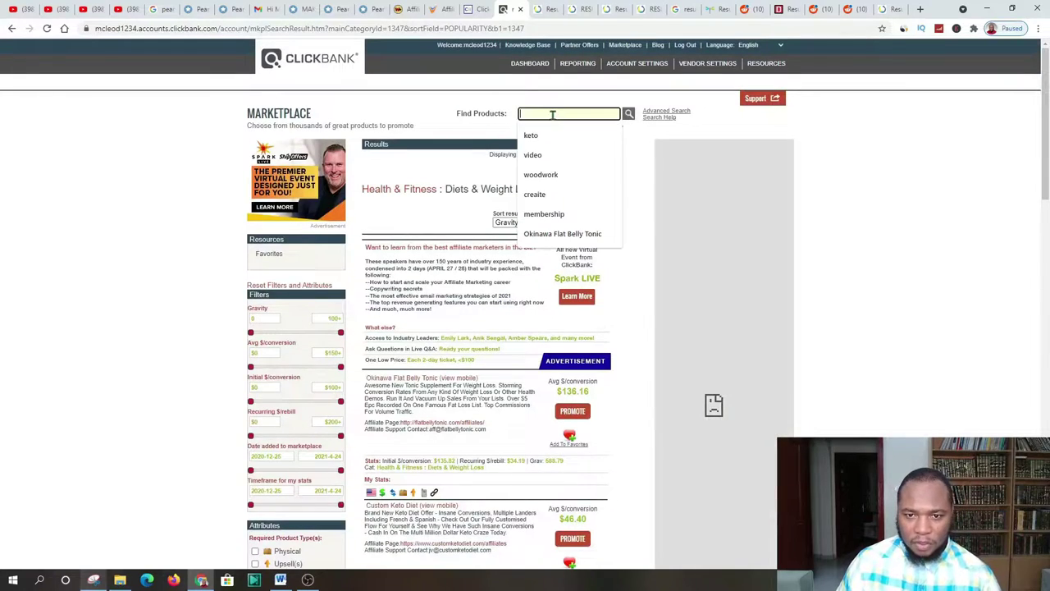
{"action": "type", "text": "RESURGE"}
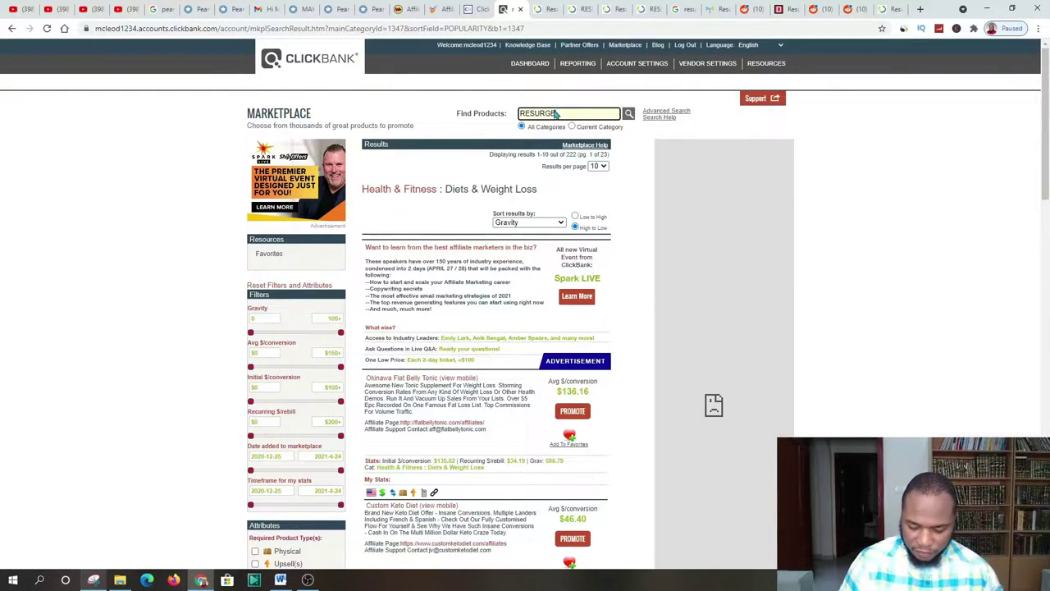
{"action": "key", "text": "Return"}
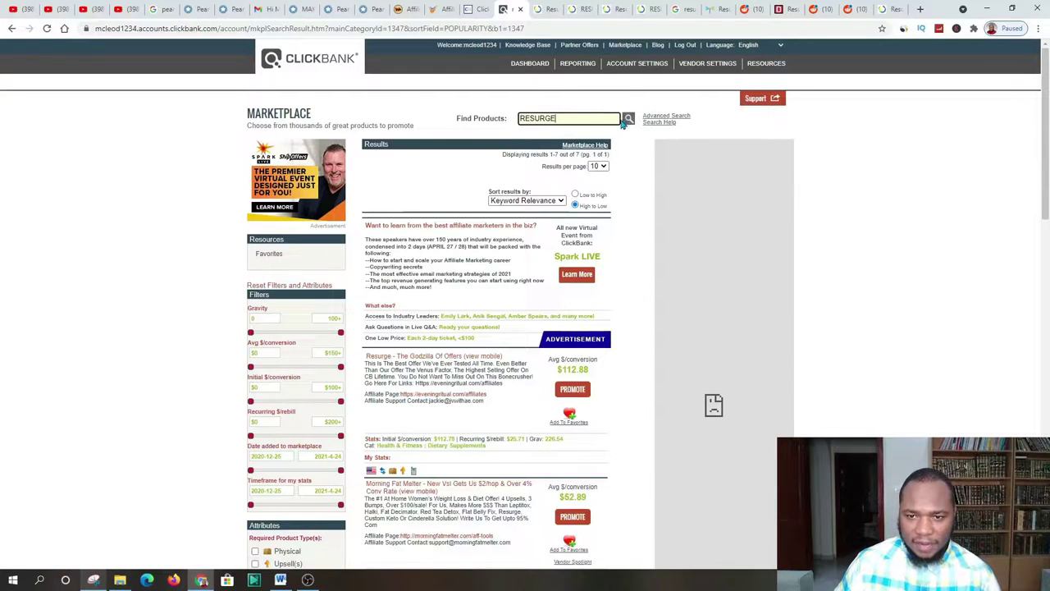
Open the sales page of the offer Resurge - The Godzilla Of Offers in a new tab and view its bottle pricing.
{"action": "scroll", "coordinate": [430, 231], "scroll_direction": "down", "scroll_amount": 2}
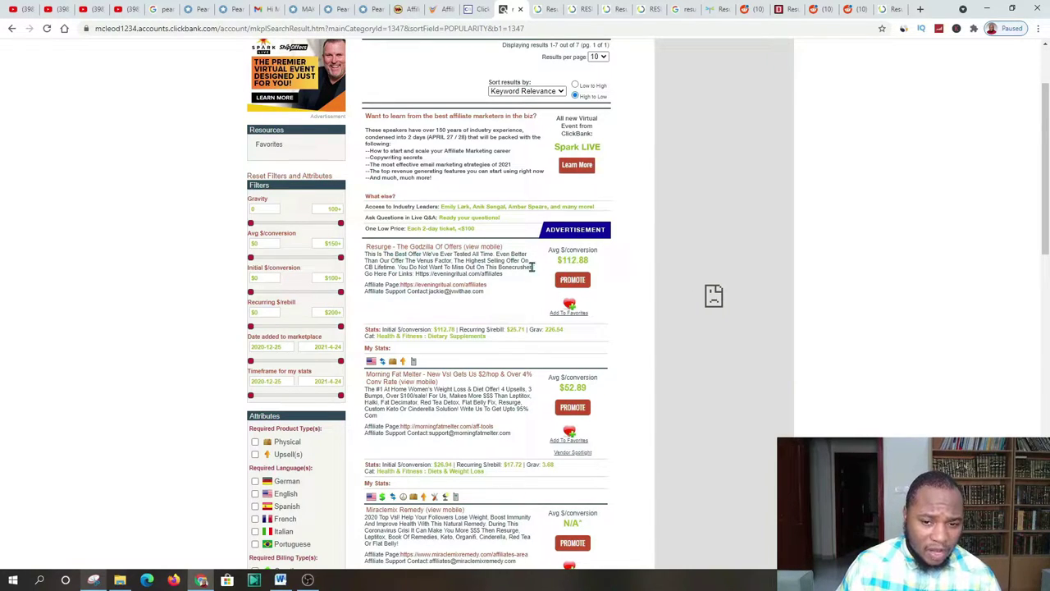
{"action": "right_click", "coordinate": [385, 245]}
{"action": "left_click", "coordinate": [426, 252]}
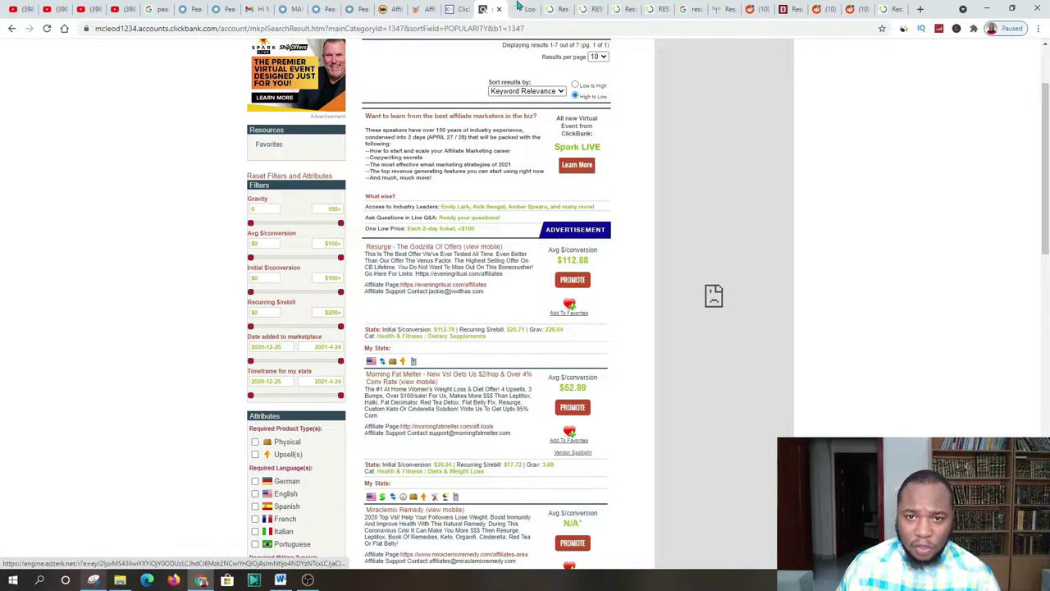
{"action": "left_click", "coordinate": [519, 8]}
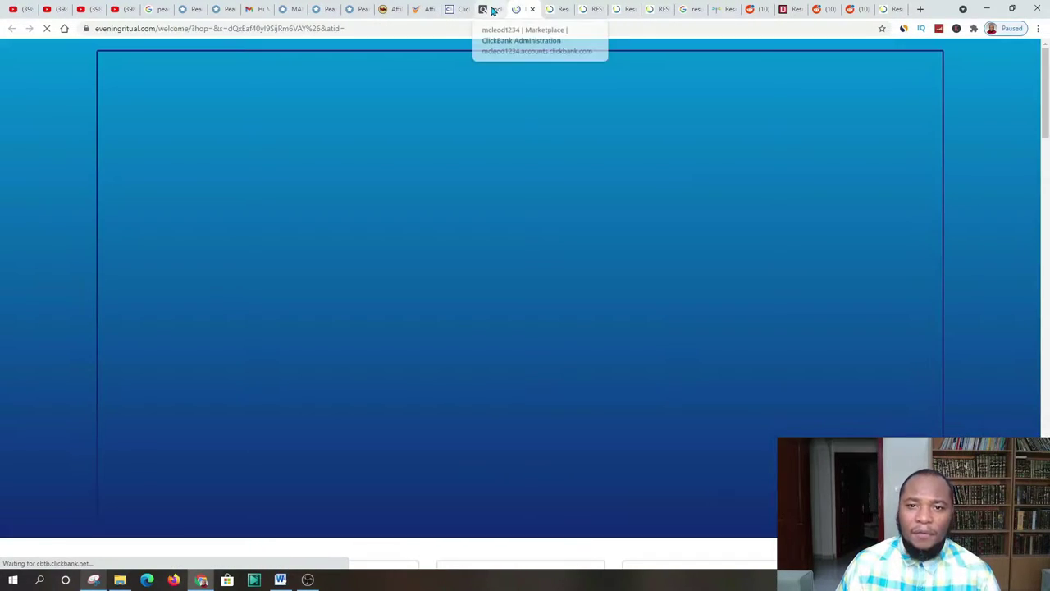
{"action": "scroll", "coordinate": [550, 226], "scroll_direction": "down", "scroll_amount": 7}
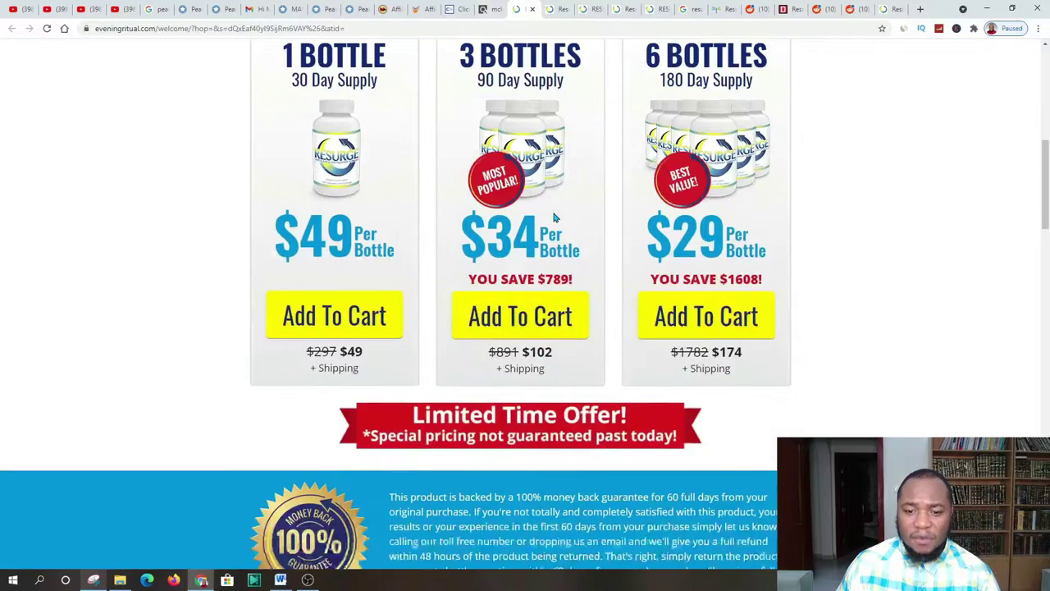
Return to the ClickBank marketplace, and open the Resurge offer's affiliate page in a new tab to view its hoplink generator.
{"action": "scroll", "coordinate": [554, 218], "scroll_direction": "down", "scroll_amount": 3}
{"action": "scroll", "coordinate": [599, 345], "scroll_direction": "up", "scroll_amount": 2}
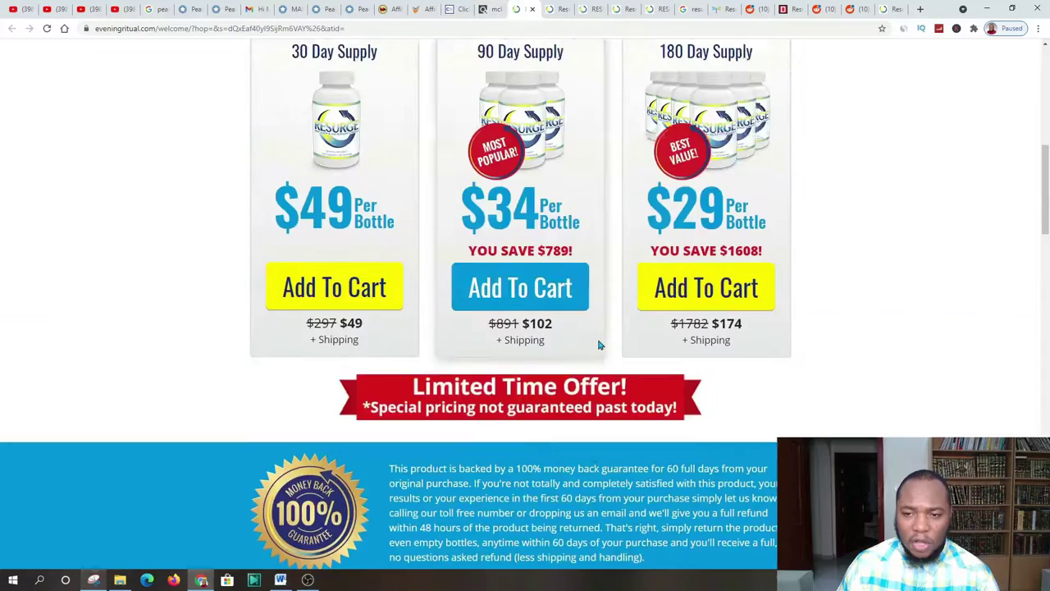
{"action": "left_click", "coordinate": [482, 9]}
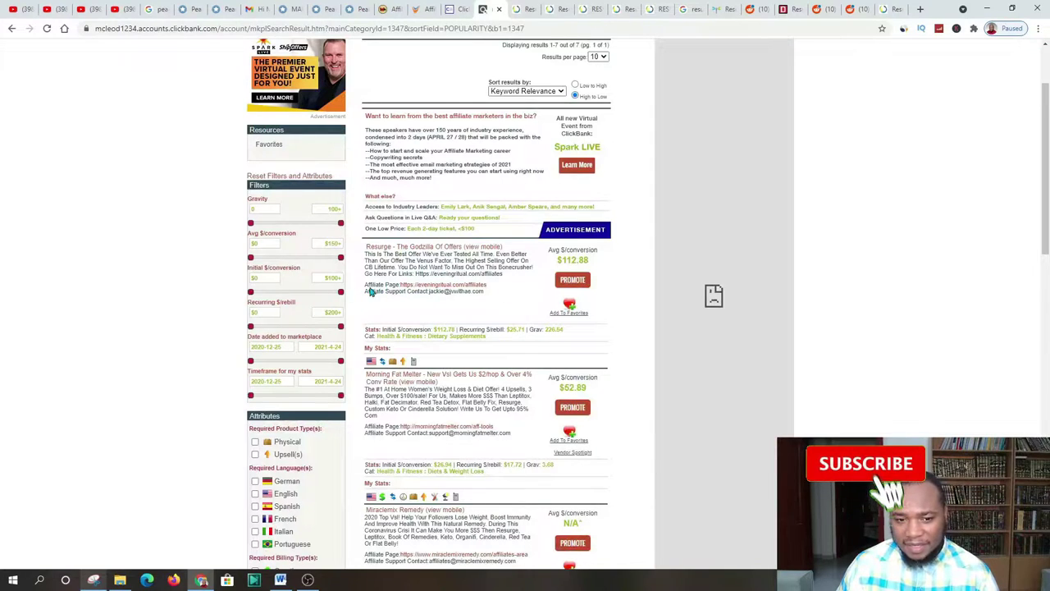
{"action": "right_click", "coordinate": [420, 286]}
{"action": "left_click", "coordinate": [459, 293]}
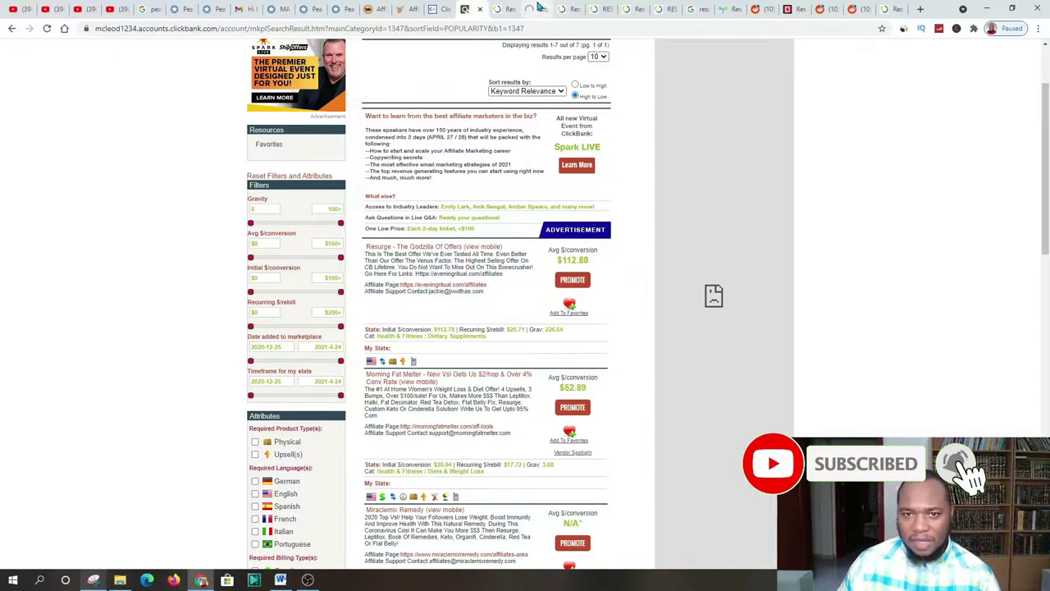
{"action": "left_click", "coordinate": [537, 7]}
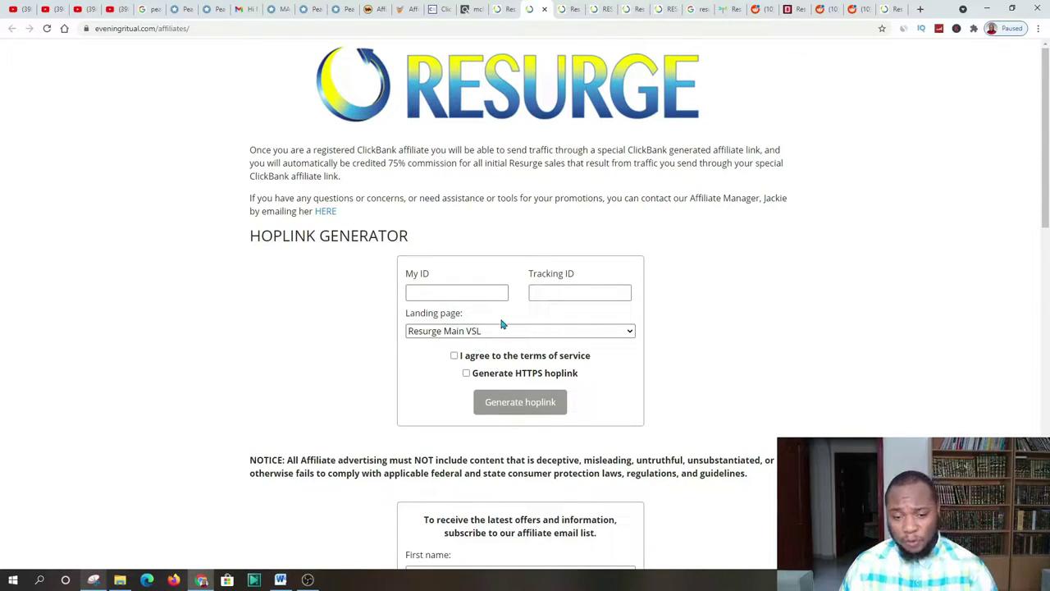
{"action": "scroll", "coordinate": [502, 320], "scroll_direction": "down", "scroll_amount": 2}
{"action": "scroll", "coordinate": [507, 307], "scroll_direction": "up", "scroll_amount": 2}
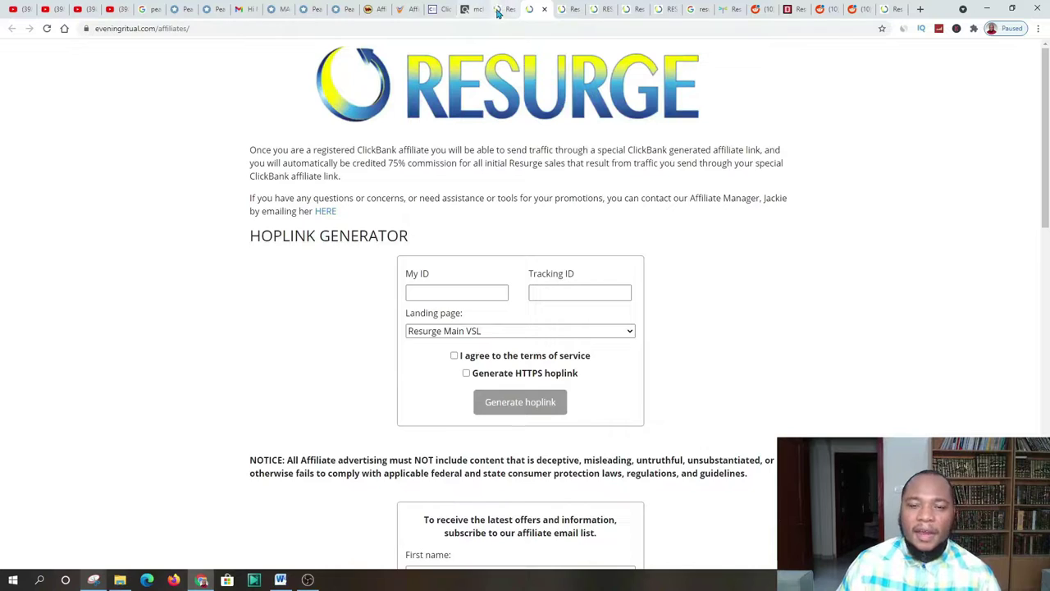
Switch to the already open Google results for resurge review and look through the review listings.
{"action": "left_click", "coordinate": [498, 10]}
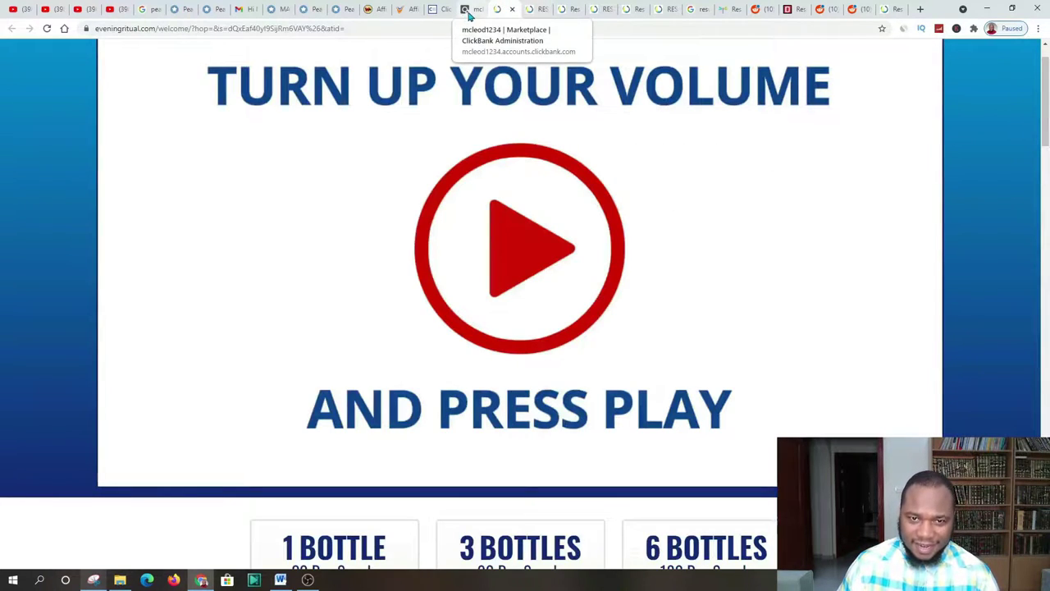
{"action": "left_click", "coordinate": [698, 10]}
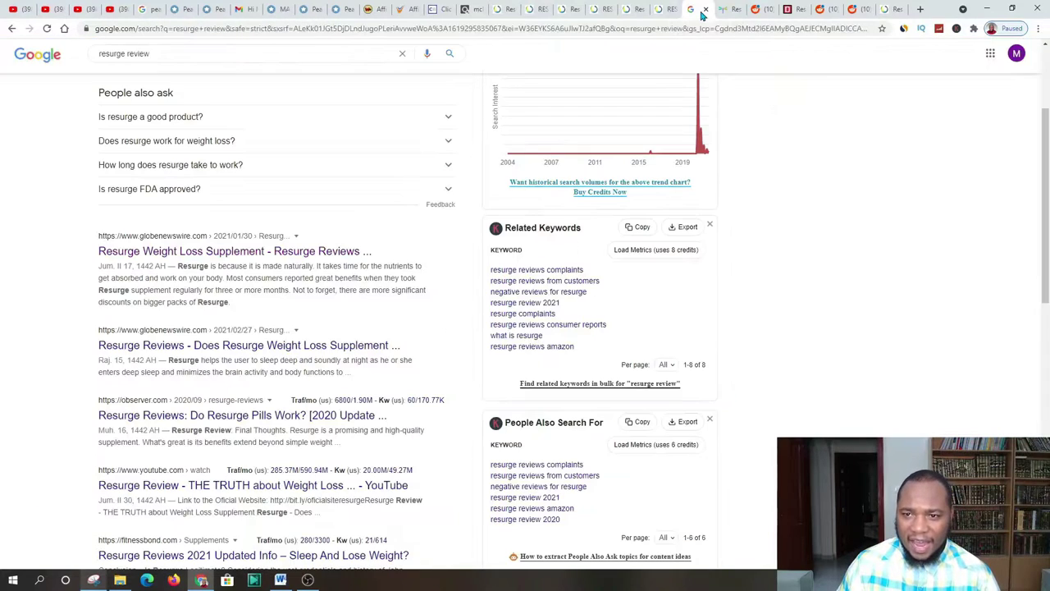
{"action": "scroll", "coordinate": [156, 179], "scroll_direction": "up", "scroll_amount": 3}
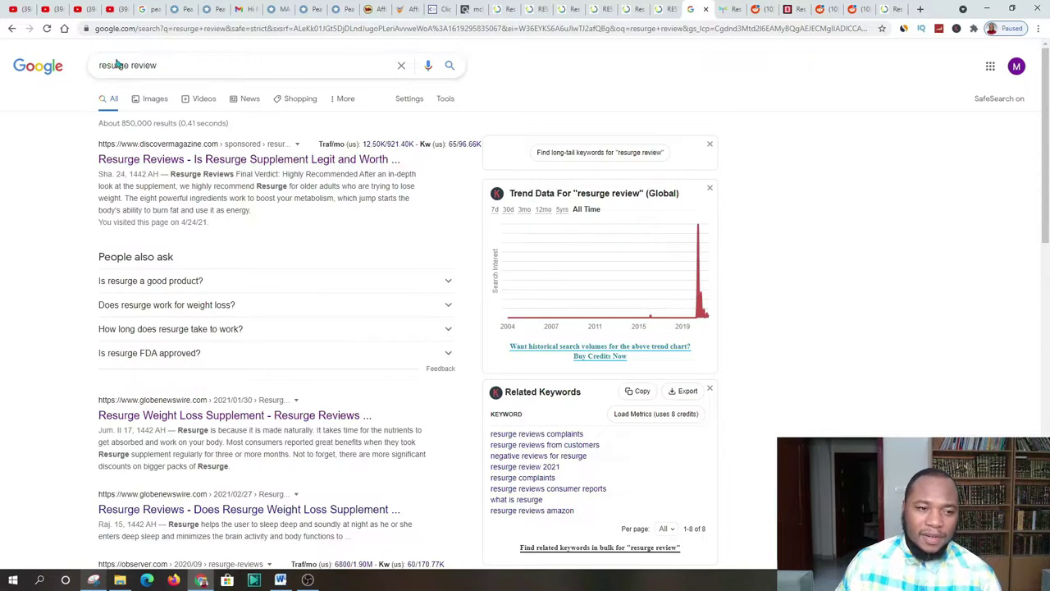
{"action": "scroll", "coordinate": [199, 287], "scroll_direction": "down", "scroll_amount": 5}
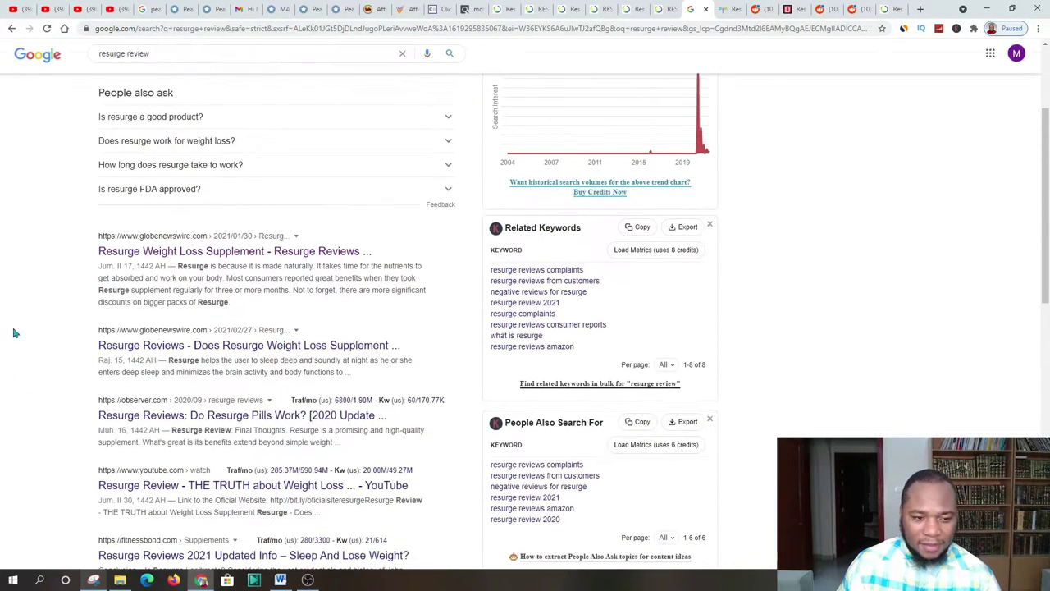
{"action": "scroll", "coordinate": [185, 358], "scroll_direction": "up", "scroll_amount": 1}
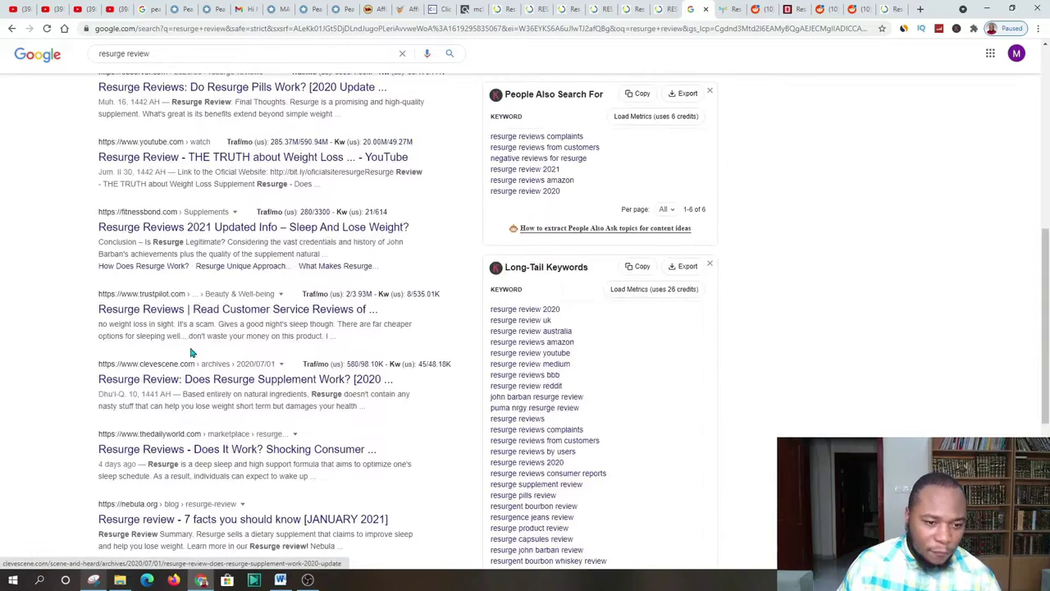
{"action": "scroll", "coordinate": [205, 236], "scroll_direction": "up", "scroll_amount": 6}
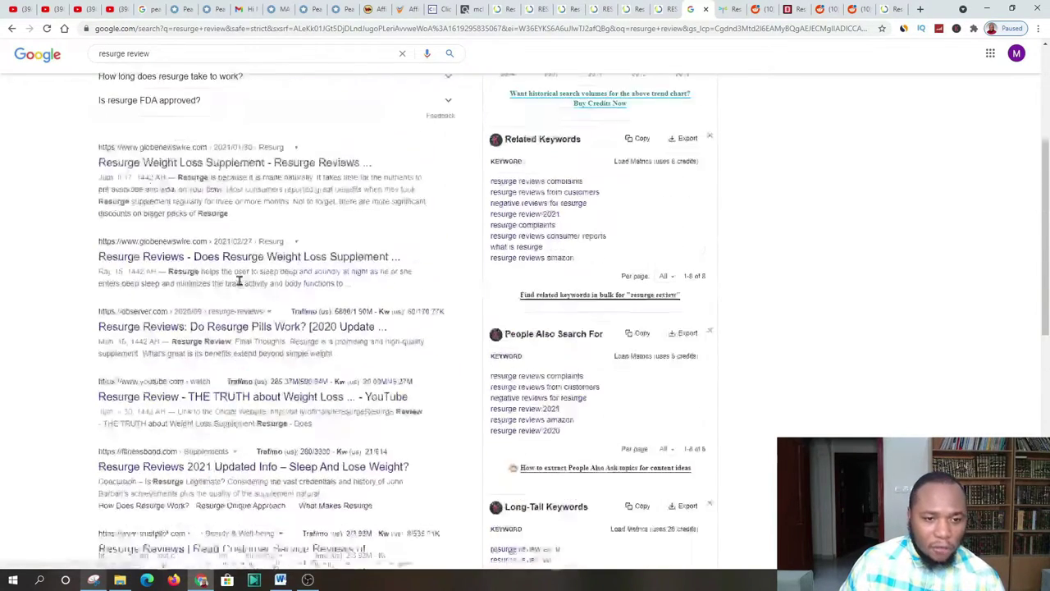
{"action": "scroll", "coordinate": [219, 374], "scroll_direction": "down", "scroll_amount": 1}
{"action": "scroll", "coordinate": [219, 375], "scroll_direction": "up", "scroll_amount": 1}
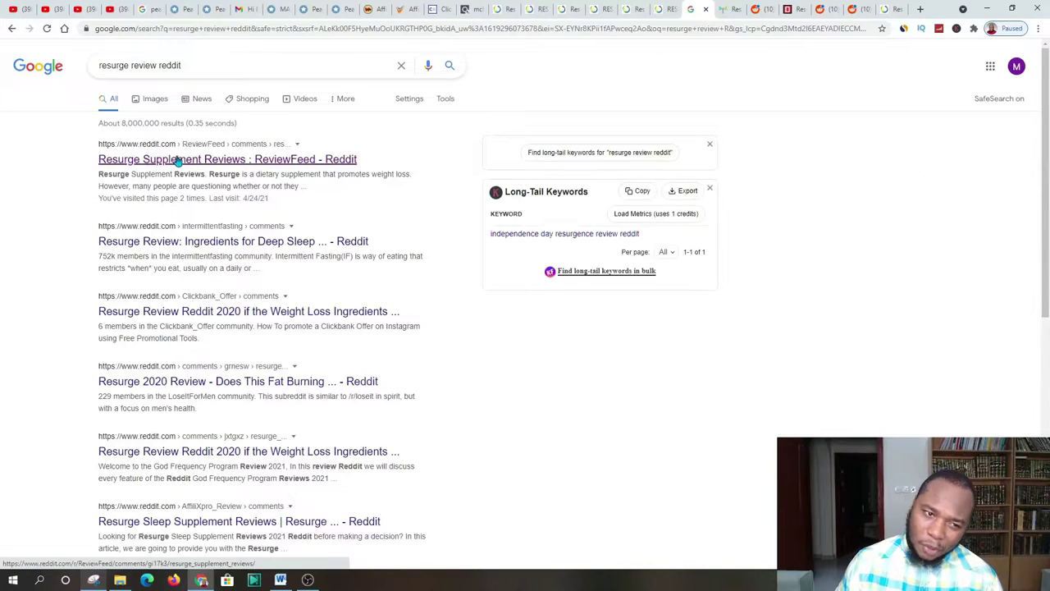
Open the Google result Resurge Supplement Reviews : ReviewFeed - Reddit in a new tab, and close two surplus Resurge tabs.
{"action": "right_click", "coordinate": [170, 165]}
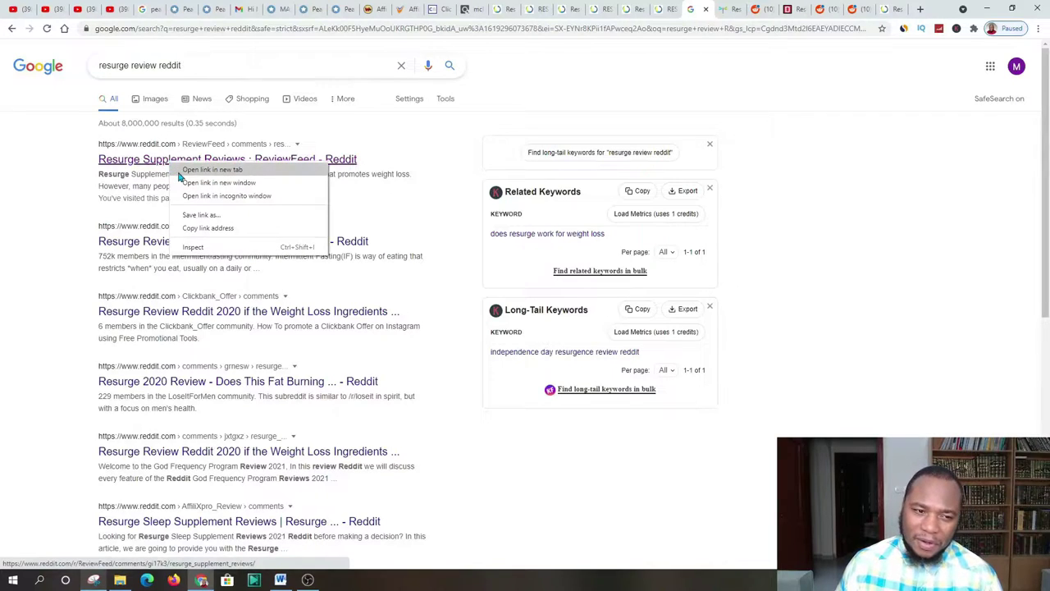
{"action": "left_click", "coordinate": [182, 170]}
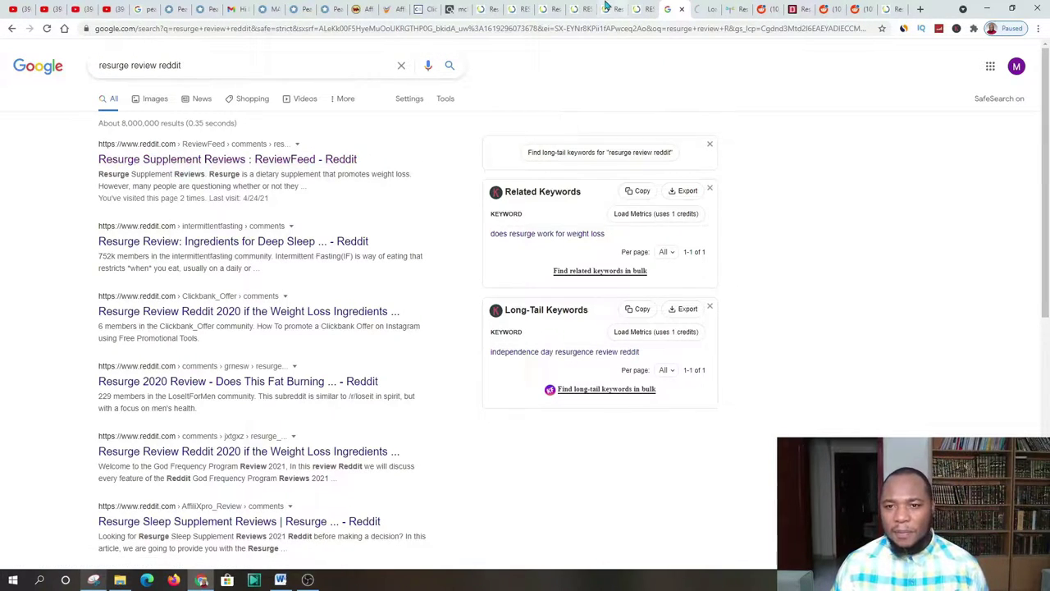
{"action": "left_click", "coordinate": [644, 9]}
{"action": "left_click", "coordinate": [652, 9]}
{"action": "left_click", "coordinate": [611, 9]}
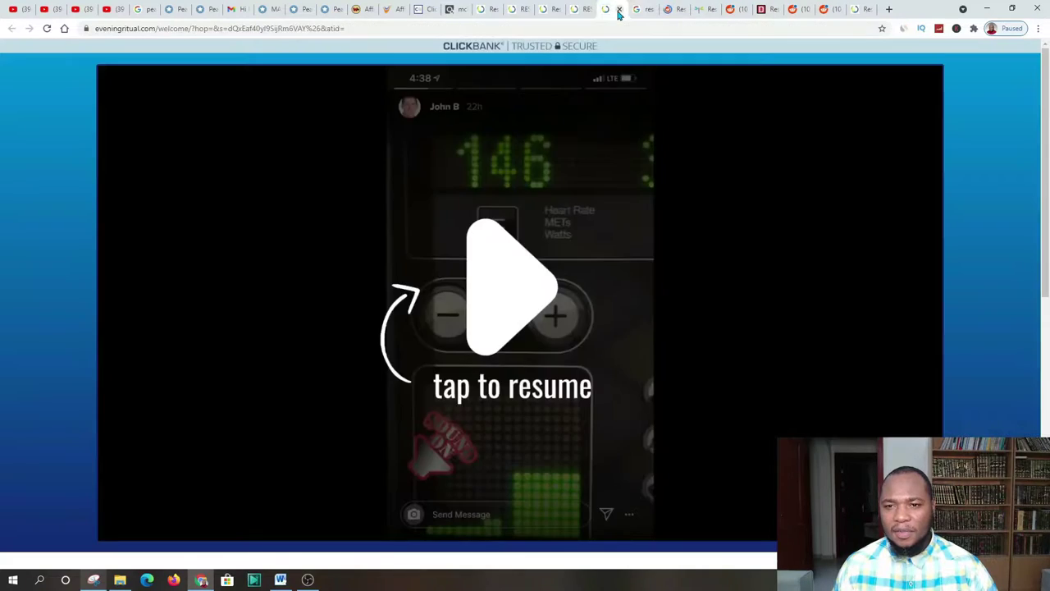
{"action": "left_click", "coordinate": [621, 10]}
View the opening of the Resurge Supplement Reviews post on Reddit, and switch to the Pearltrees search results for MAKE MONEY ONLINE.
{"action": "left_click", "coordinate": [644, 9]}
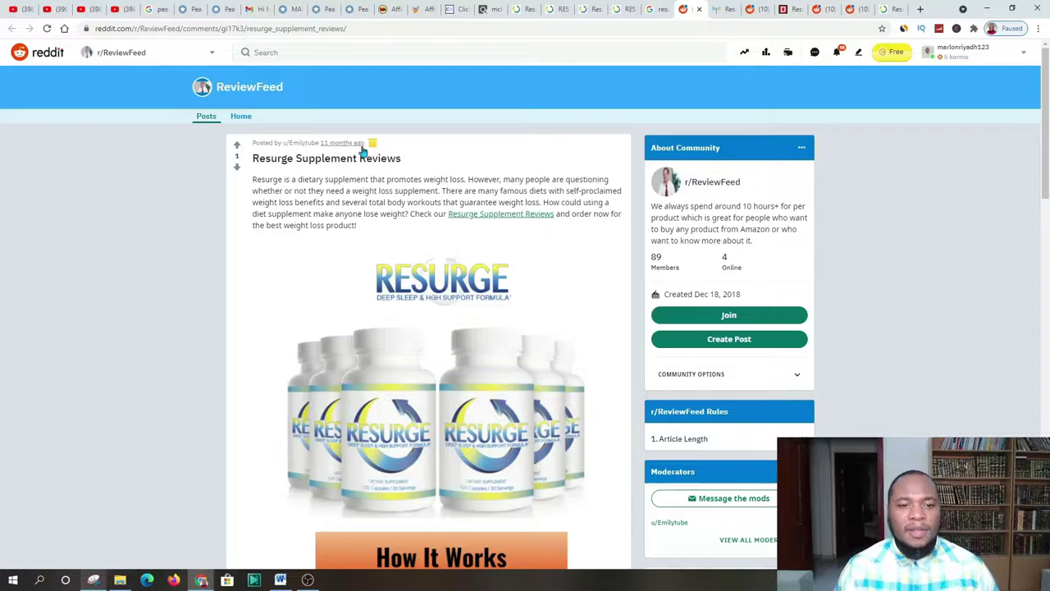
{"action": "scroll", "coordinate": [468, 204], "scroll_direction": "down", "scroll_amount": 3}
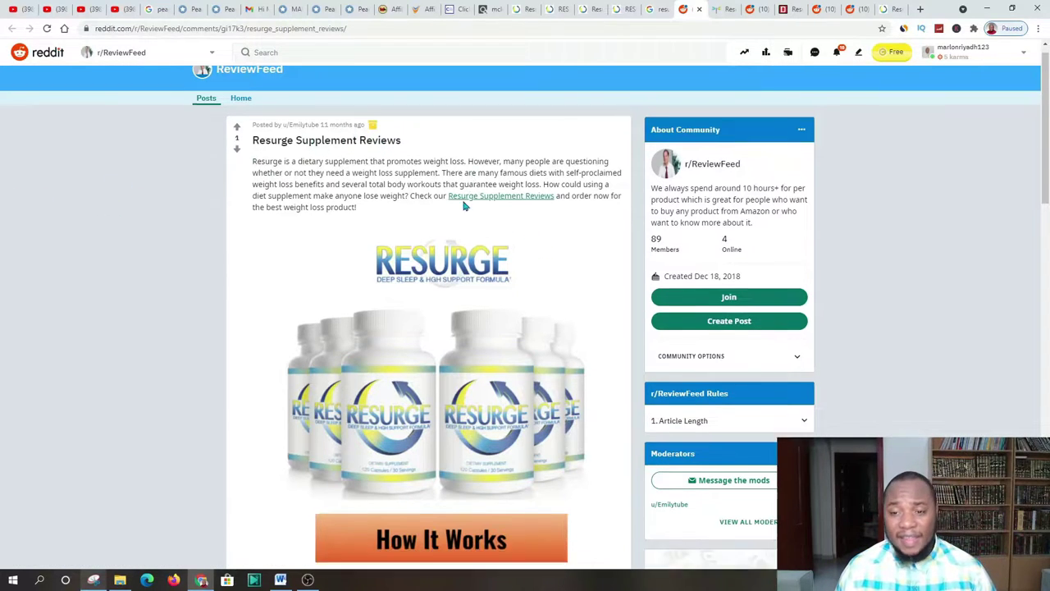
{"action": "scroll", "coordinate": [563, 270], "scroll_direction": "up", "scroll_amount": 3}
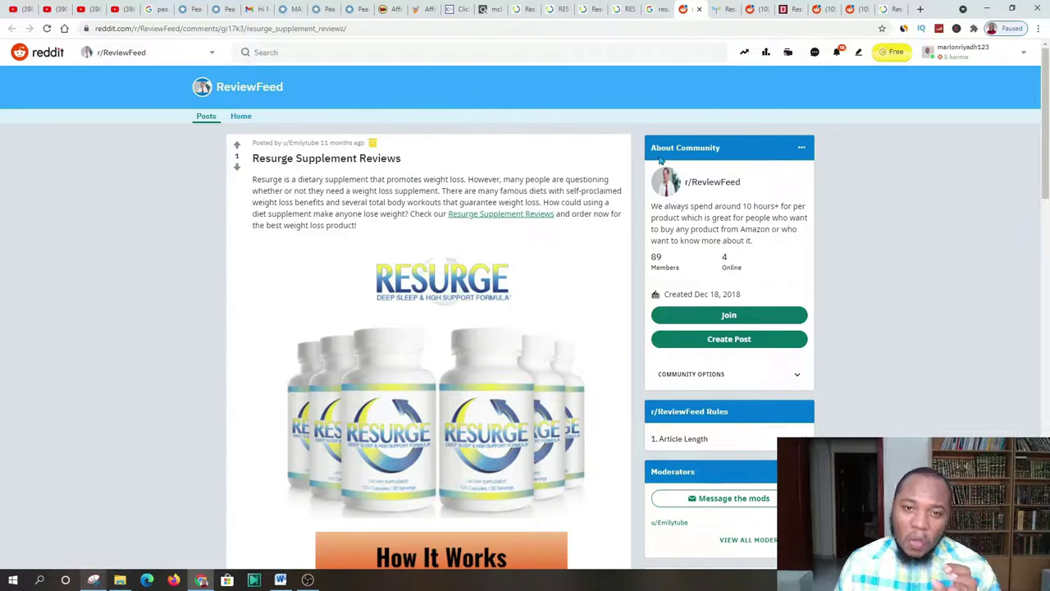
{"action": "left_click", "coordinate": [351, 9]}
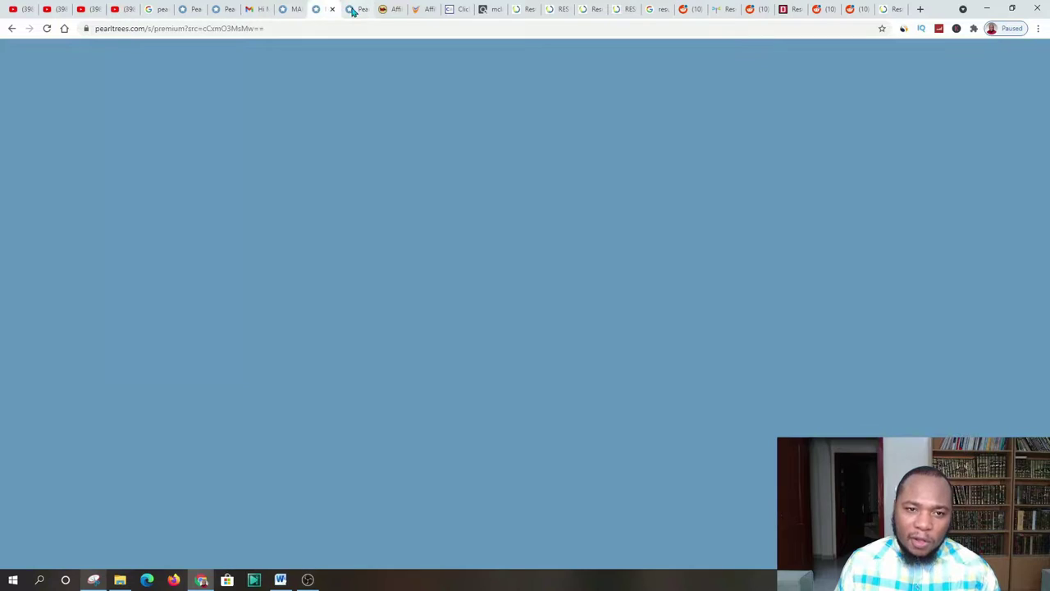
{"action": "left_click", "coordinate": [291, 9]}
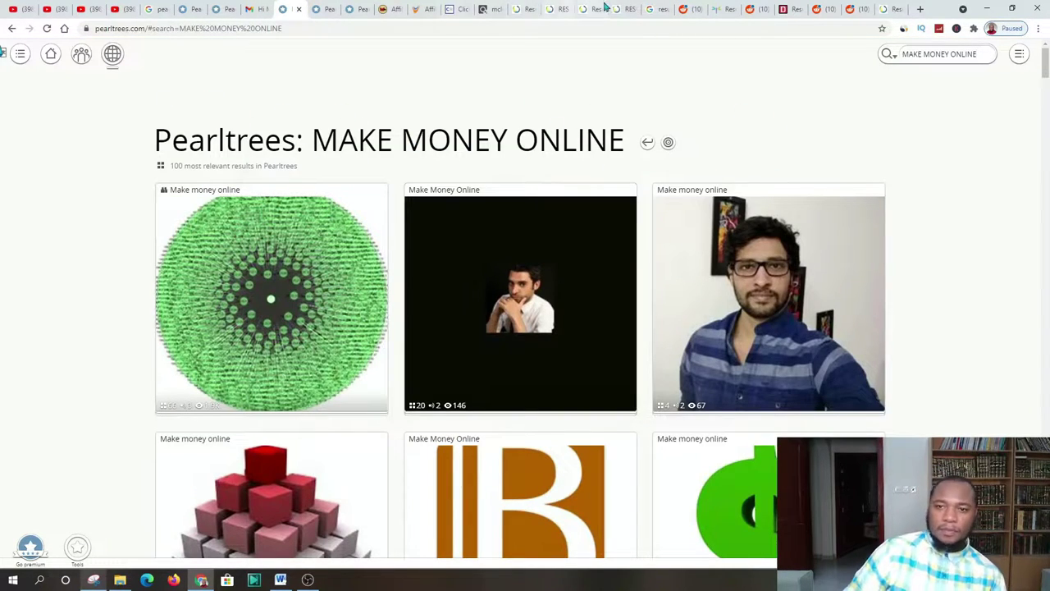
Return to the Resurge Supplement Reviews post on Reddit, and look through its text, images and product link.
{"action": "left_click", "coordinate": [690, 10]}
{"action": "scroll", "coordinate": [485, 192], "scroll_direction": "down", "scroll_amount": 2}
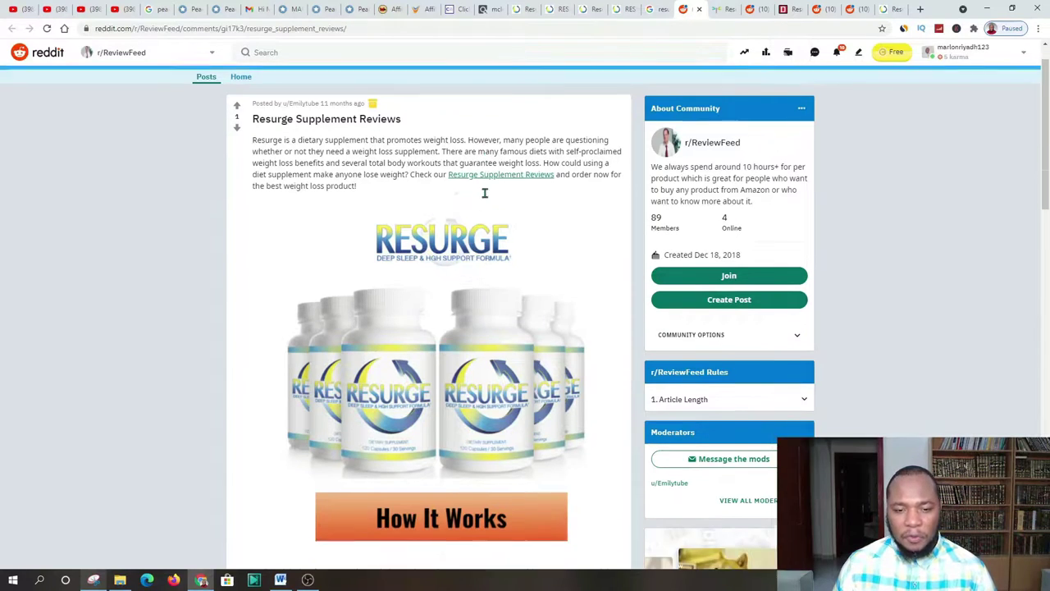
{"action": "scroll", "coordinate": [429, 263], "scroll_direction": "up", "scroll_amount": 2}
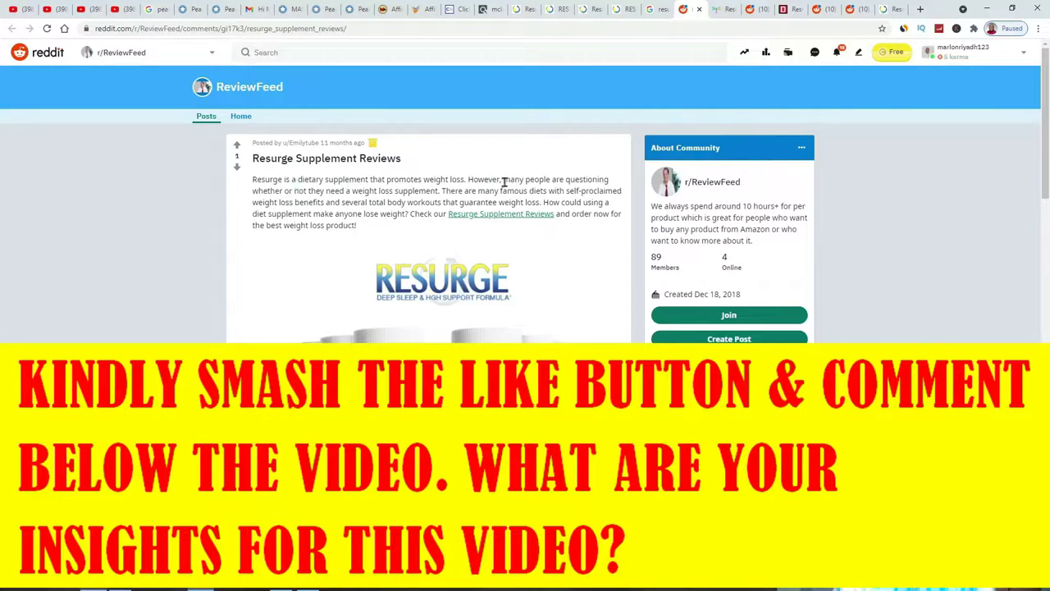
{"action": "scroll", "coordinate": [338, 218], "scroll_direction": "down", "scroll_amount": 10}
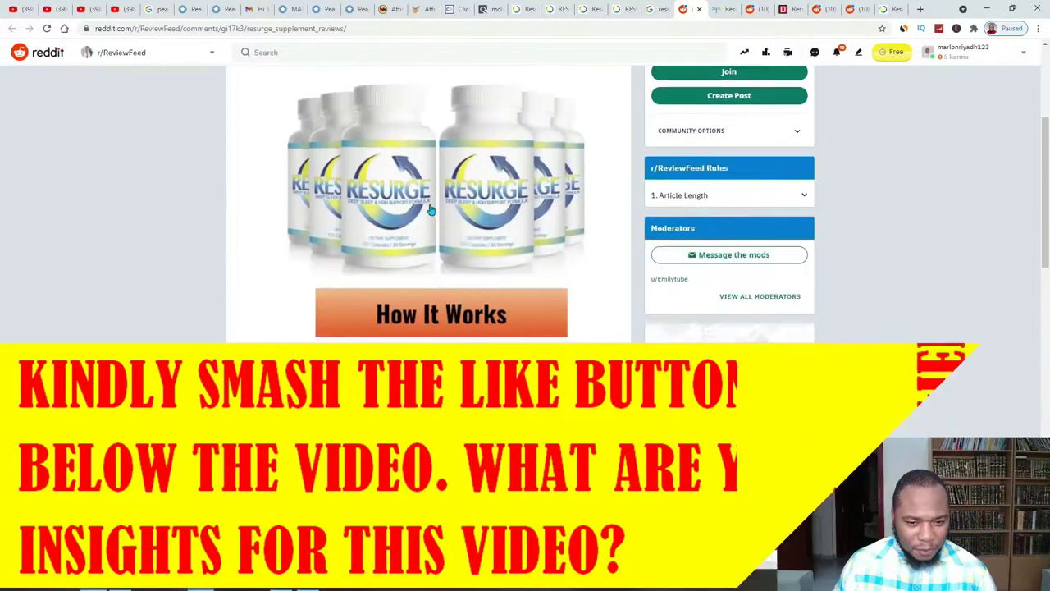
{"action": "scroll", "coordinate": [429, 192], "scroll_direction": "down", "scroll_amount": 7}
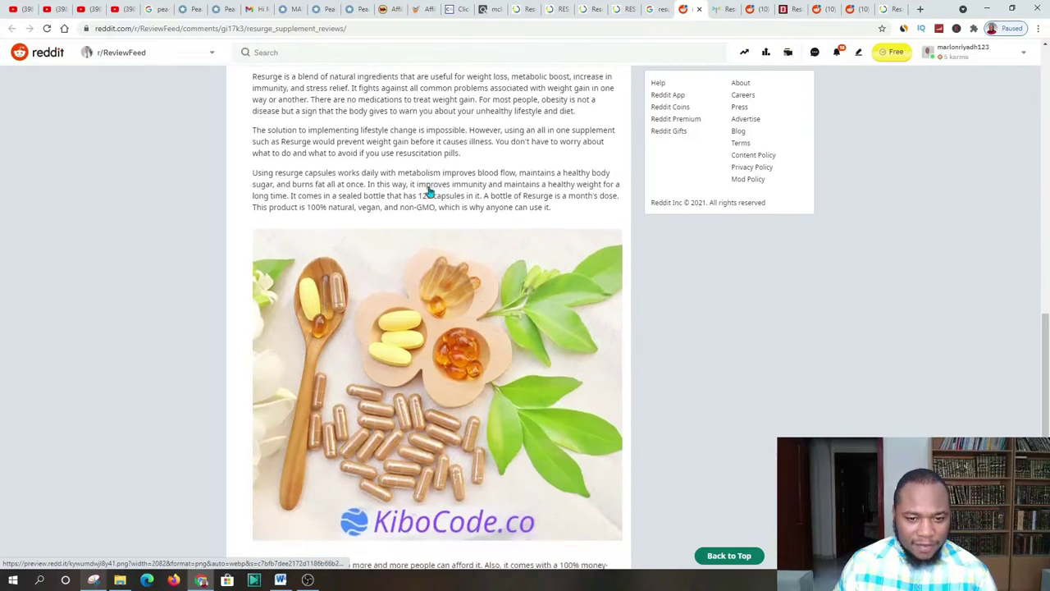
{"action": "scroll", "coordinate": [443, 319], "scroll_direction": "up", "scroll_amount": 7}
{"action": "scroll", "coordinate": [494, 338], "scroll_direction": "up", "scroll_amount": 10}
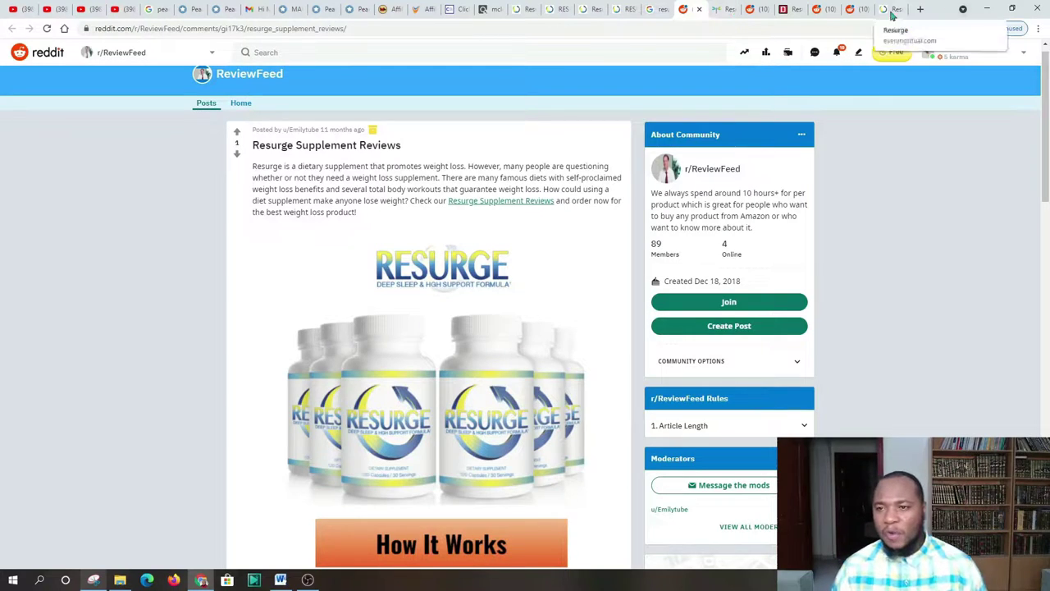
Switch to the Reddit draft How to Guides, Tips, Tricks and Product Reviews, and examine its posting destination, title and Resurge body text.
{"action": "left_click", "coordinate": [821, 9]}
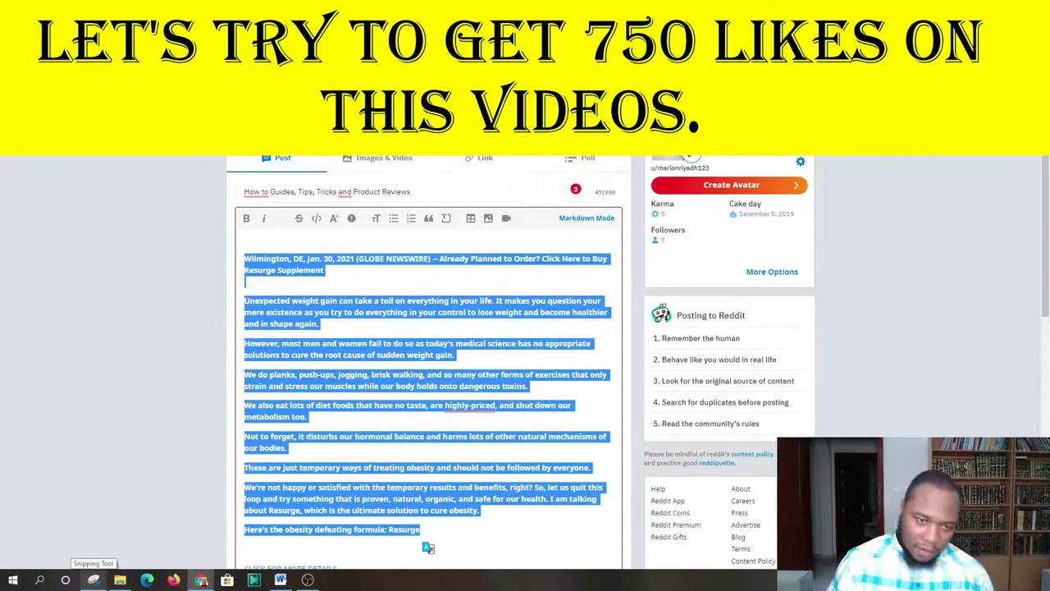
{"action": "left_click", "coordinate": [306, 133]}
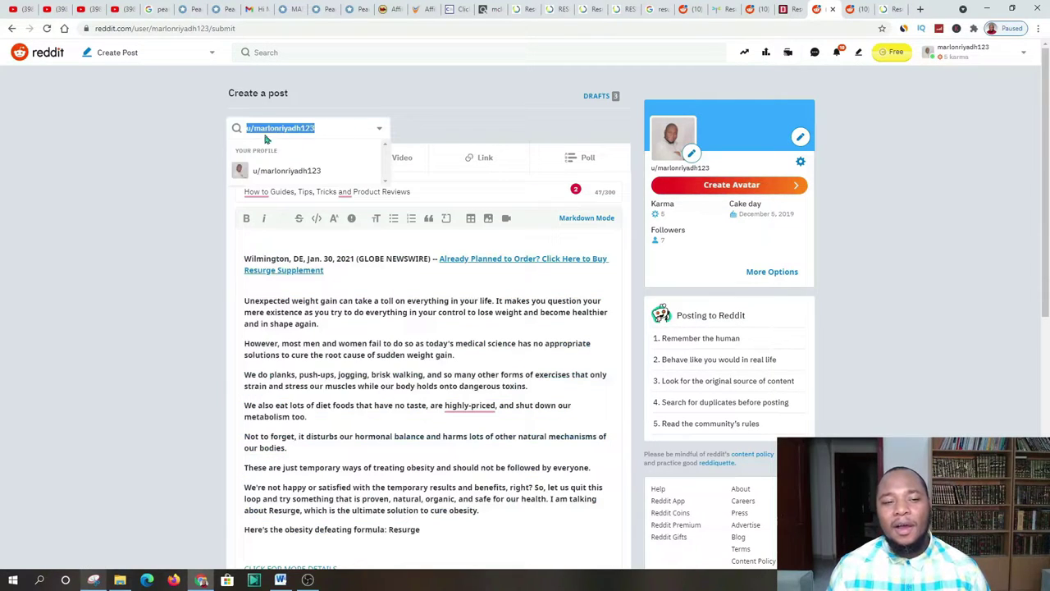
{"action": "left_click", "coordinate": [379, 132]}
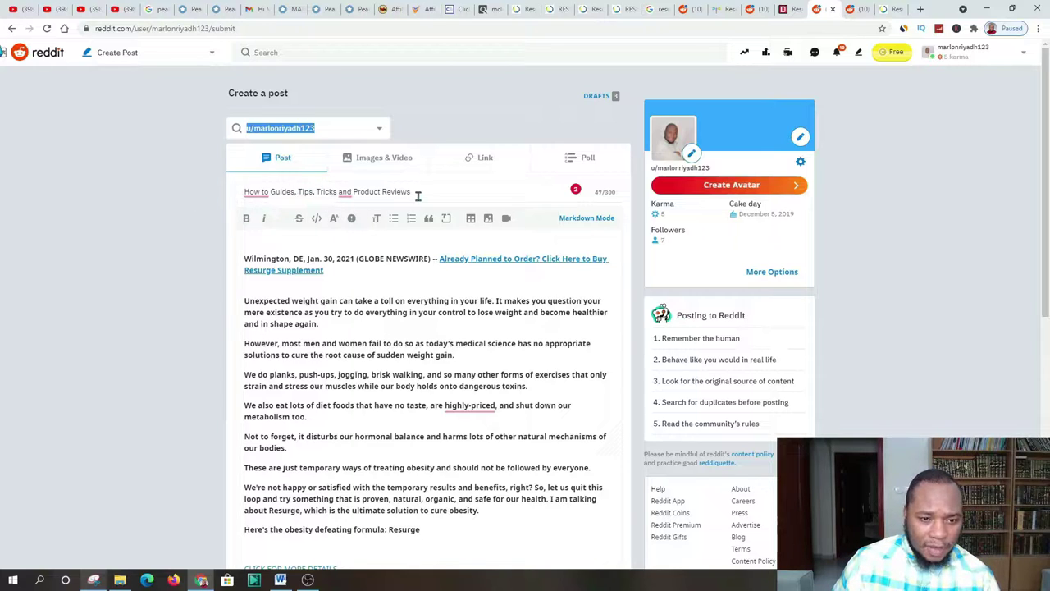
{"action": "left_click_drag", "start_coordinate": [412, 193], "coordinate": [243, 194]}
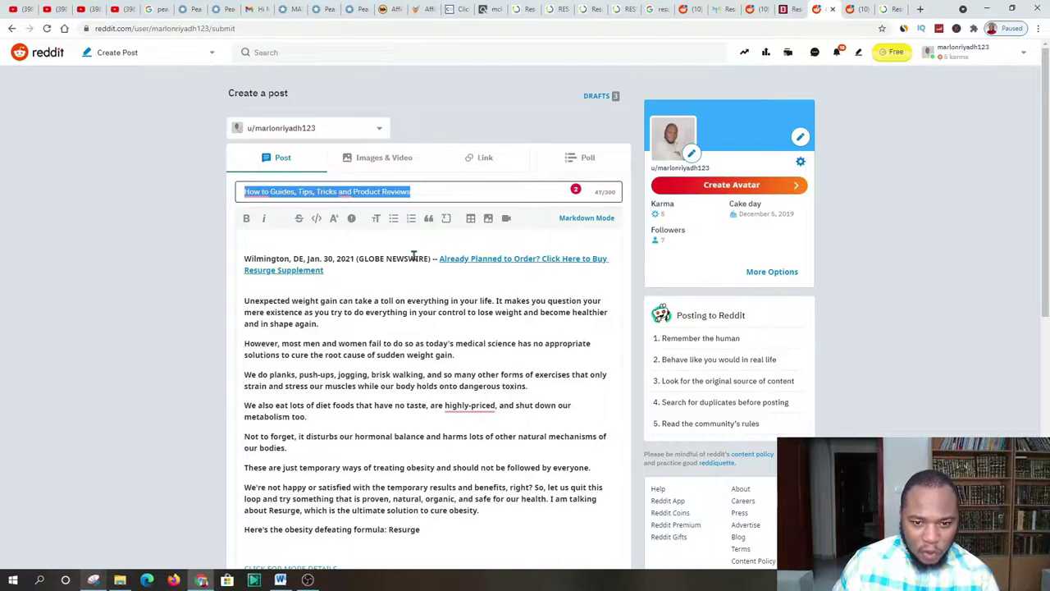
{"action": "scroll", "coordinate": [410, 255], "scroll_direction": "down", "scroll_amount": 2}
{"action": "scroll", "coordinate": [386, 247], "scroll_direction": "up", "scroll_amount": 1}
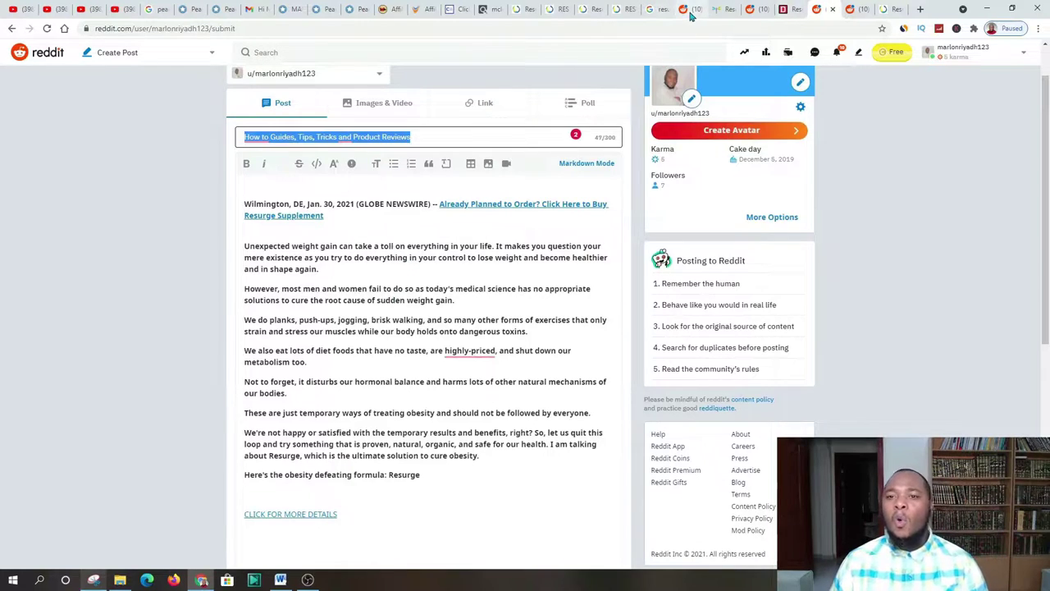
Go back to the Google results, remove reddit from the query, and search for resurge review.
{"action": "left_click", "coordinate": [691, 9]}
{"action": "left_click", "coordinate": [715, 9]}
{"action": "left_click", "coordinate": [658, 9]}
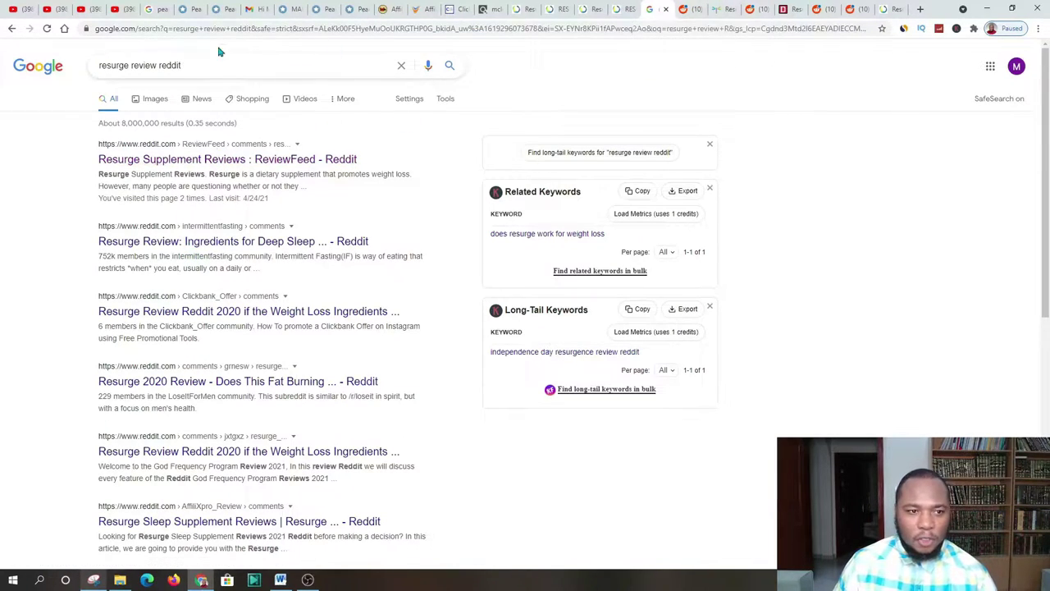
{"action": "left_click_drag", "start_coordinate": [191, 69], "coordinate": [164, 69]}
{"action": "key", "text": "BackSpace"}
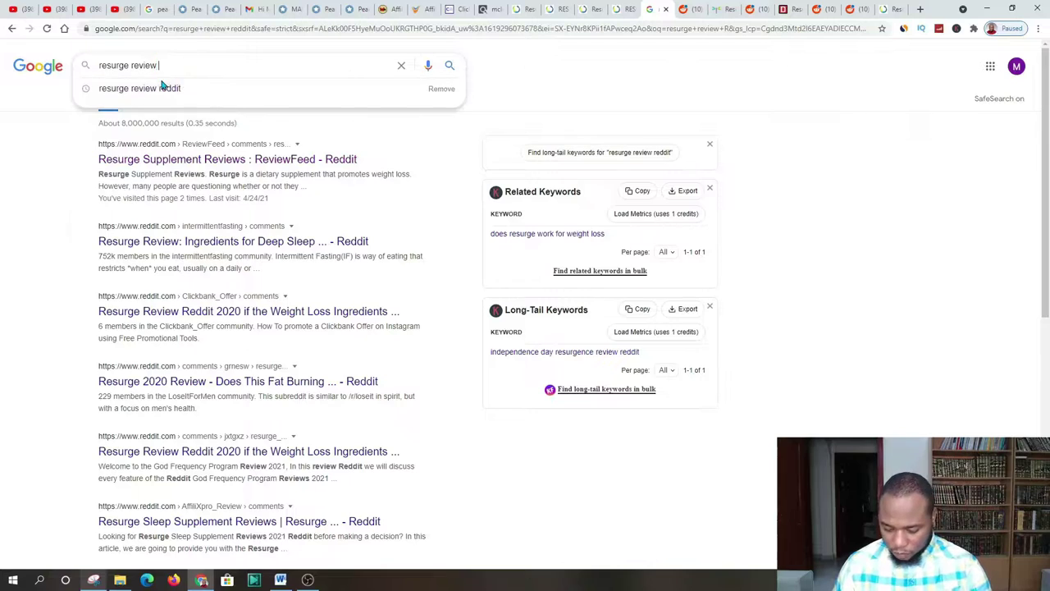
{"action": "left_click", "coordinate": [164, 87]}
{"action": "scroll", "coordinate": [185, 148], "scroll_direction": "down", "scroll_amount": 4}
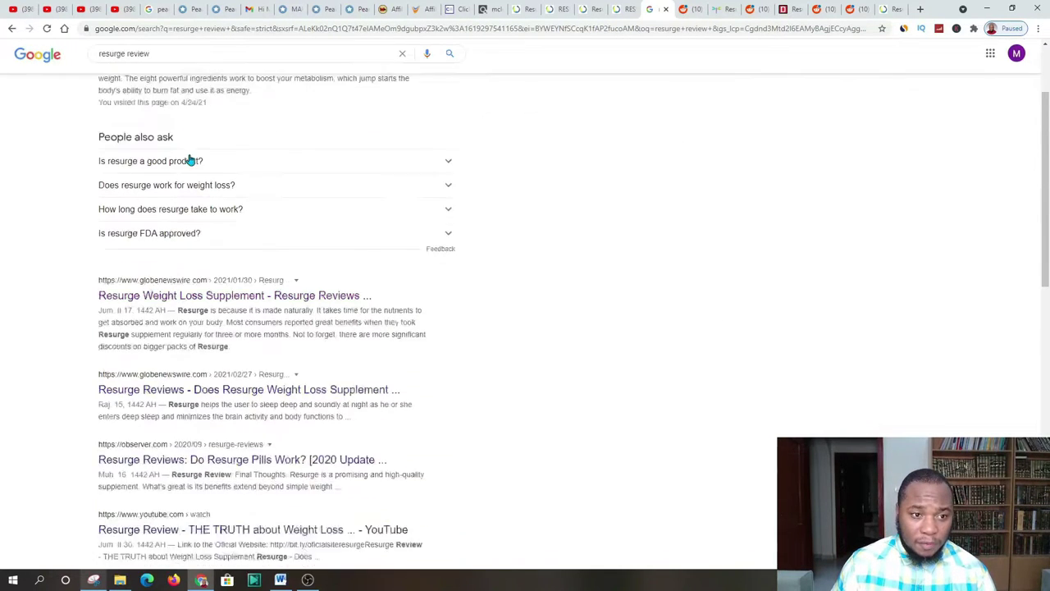
Open the GlobeNewswire result Resurge Reviews - Does Resurge Weight Loss Supplement Work in a new tab and switch to it.
{"action": "right_click", "coordinate": [182, 233]}
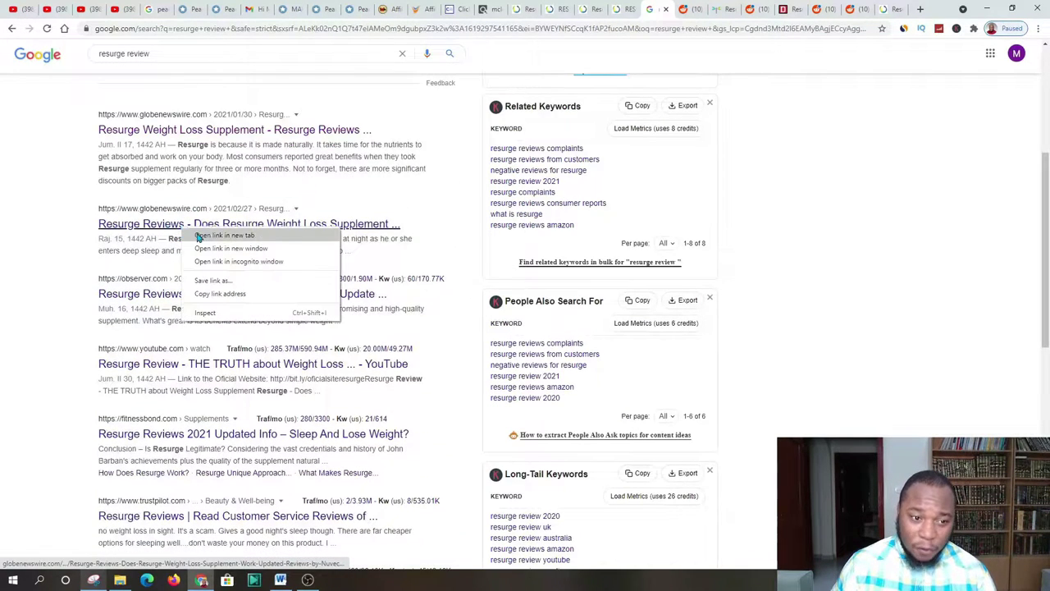
{"action": "left_click", "coordinate": [215, 240]}
{"action": "left_click", "coordinate": [663, 9]}
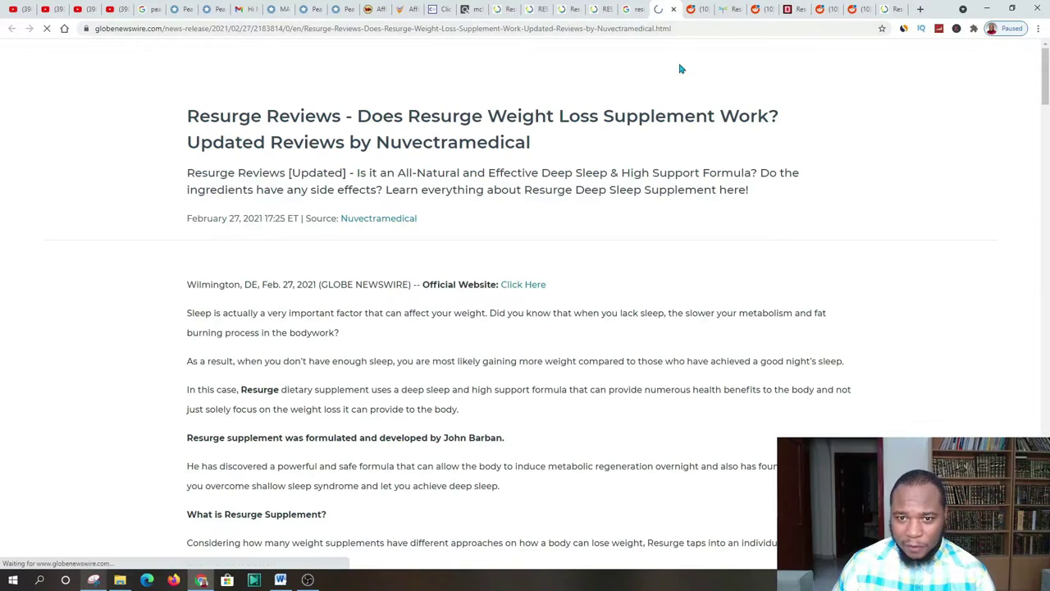
Copy the opening section of the GlobeNewswire Resurge article, from the Wilmington dateline through the paragraphs about the supplement.
{"action": "scroll", "coordinate": [199, 185], "scroll_direction": "down", "scroll_amount": 2}
{"action": "left_click_drag", "start_coordinate": [185, 120], "coordinate": [783, 458]}
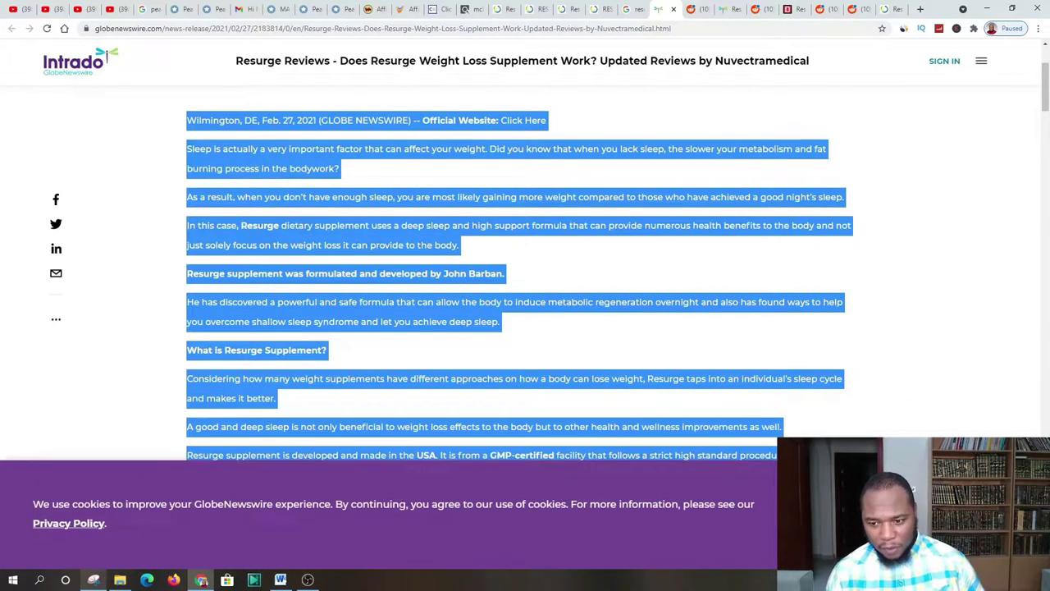
{"action": "right_click", "coordinate": [427, 261]}
{"action": "left_click", "coordinate": [443, 270]}
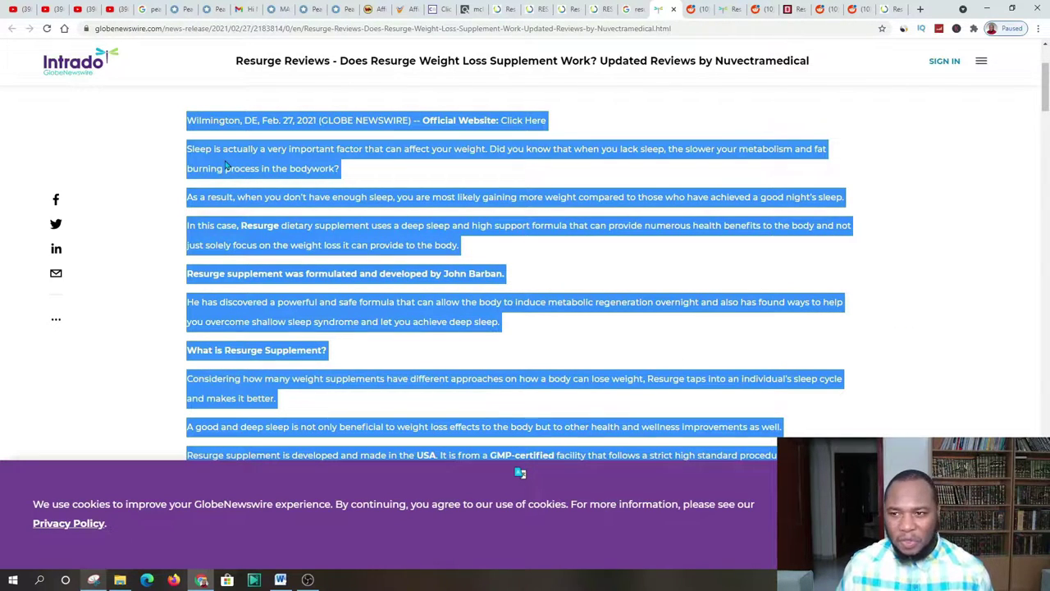
{"action": "right_click", "coordinate": [267, 167]}
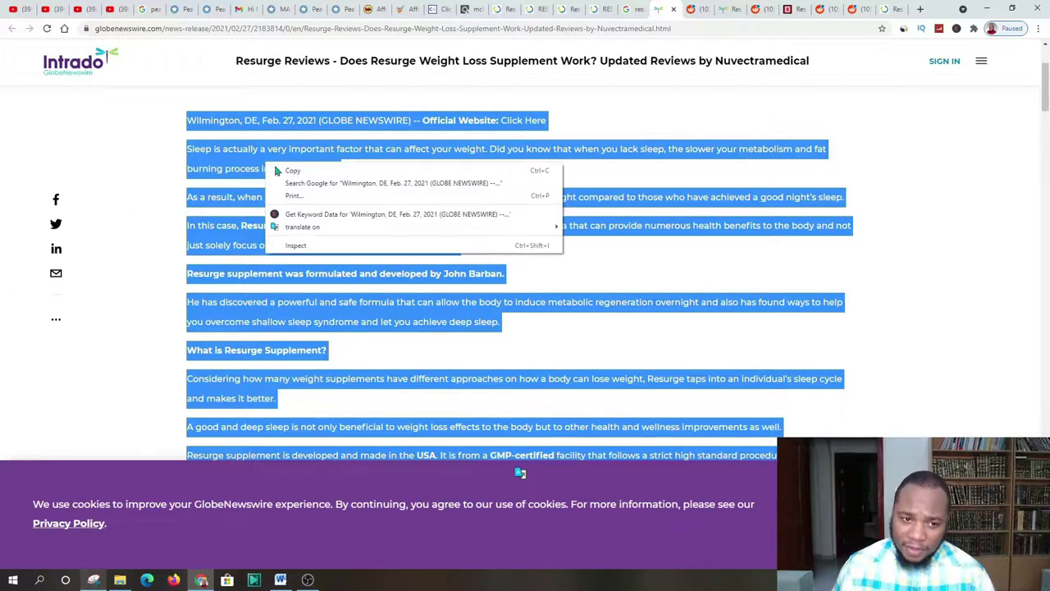
{"action": "left_click", "coordinate": [283, 172]}
Open a new browser tab and search Google for spinbot.
{"action": "left_click", "coordinate": [891, 9]}
{"action": "left_click", "coordinate": [920, 12]}
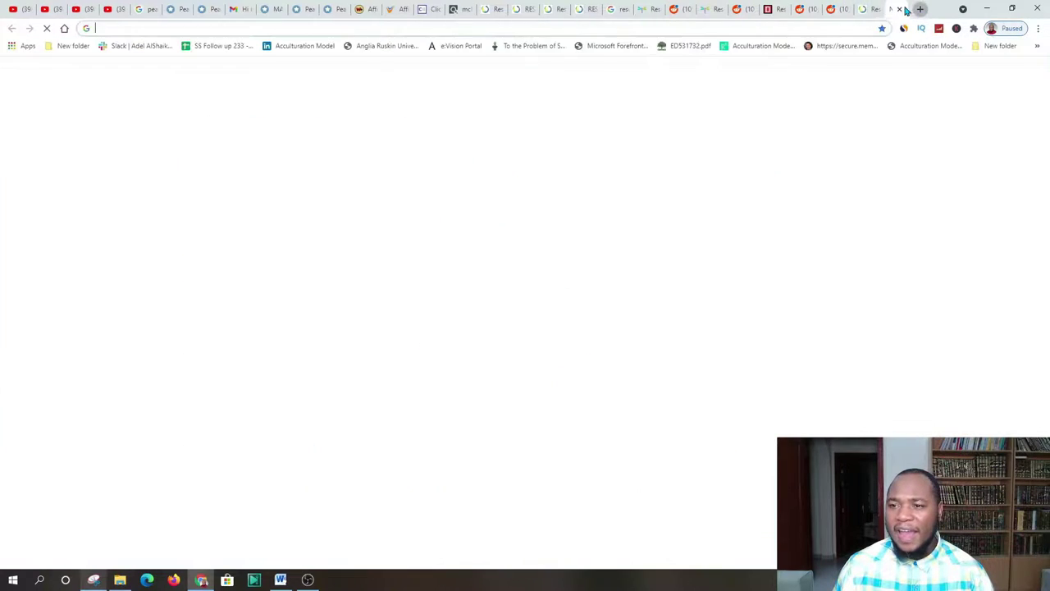
{"action": "left_click", "coordinate": [900, 9]}
{"action": "left_click", "coordinate": [899, 10]}
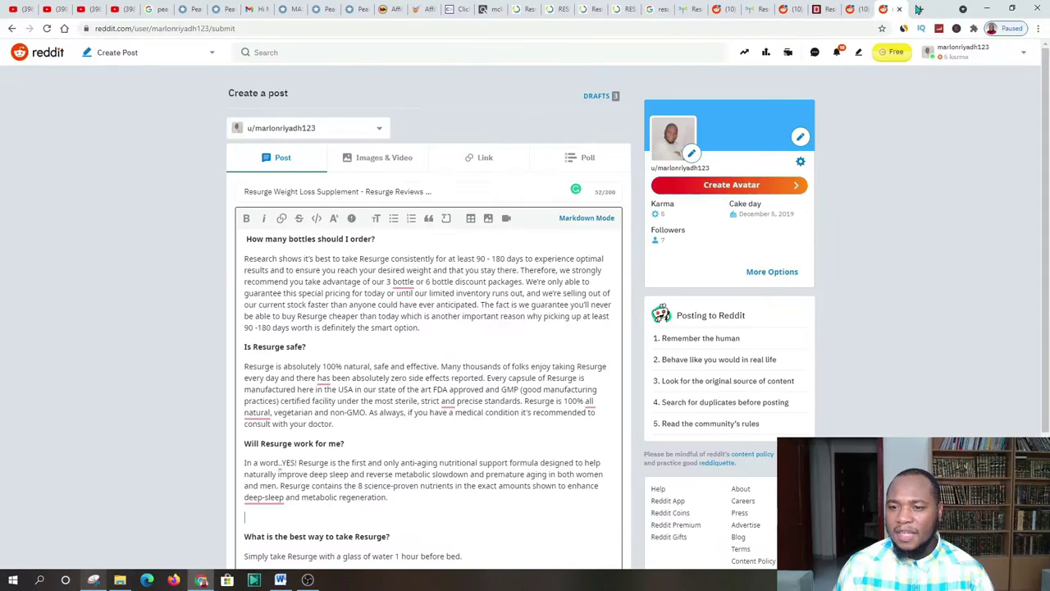
{"action": "left_click", "coordinate": [921, 12]}
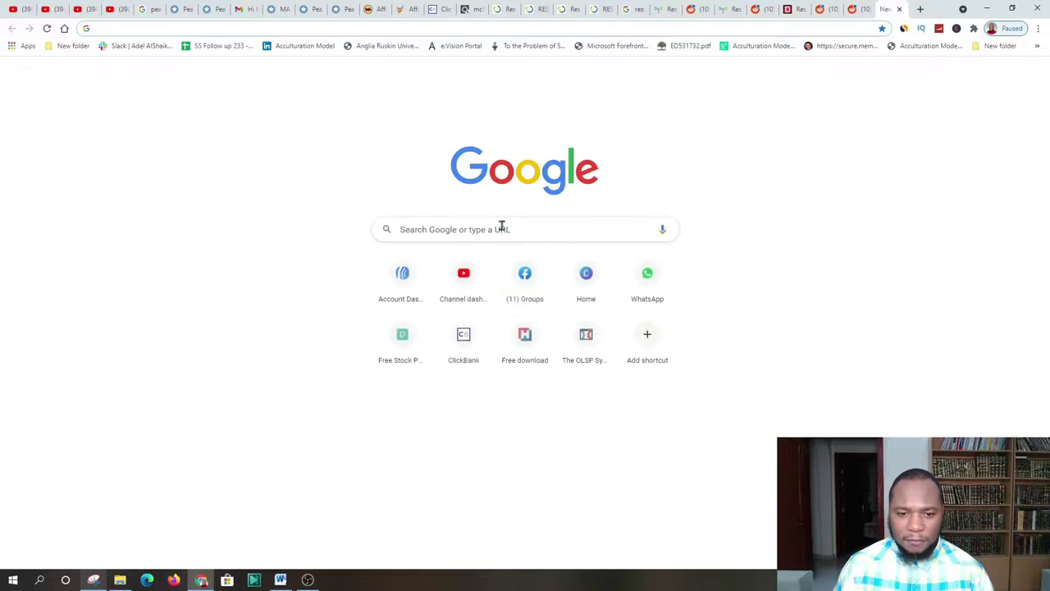
{"action": "left_click", "coordinate": [500, 227]}
{"action": "type", "text": "SPIN"}
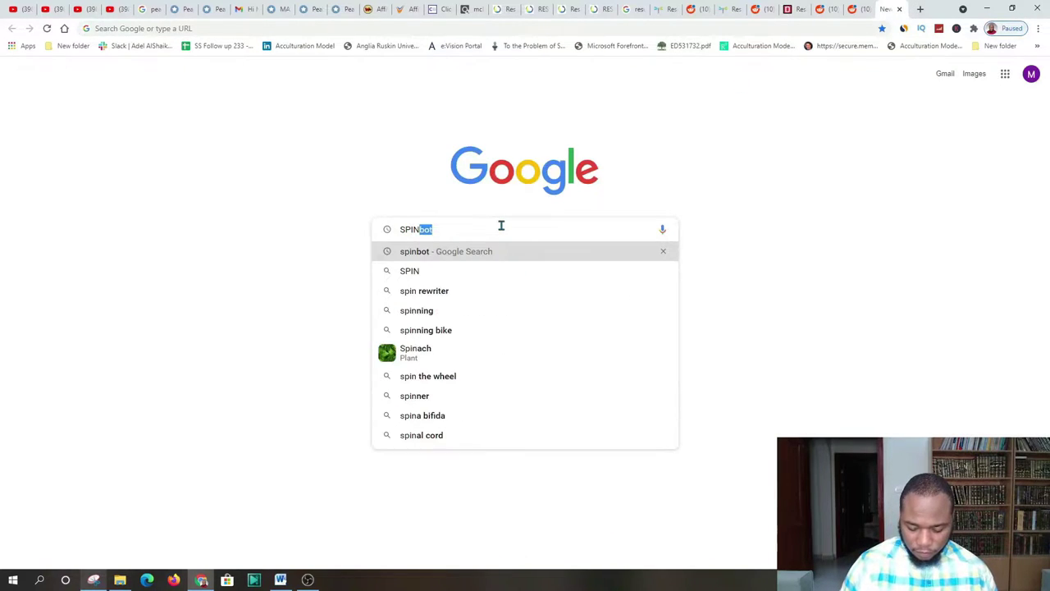
{"action": "key", "text": "Return"}
Open the Spinbot.com article-spinning result in a new tab and switch to it.
{"action": "right_click", "coordinate": [150, 161]}
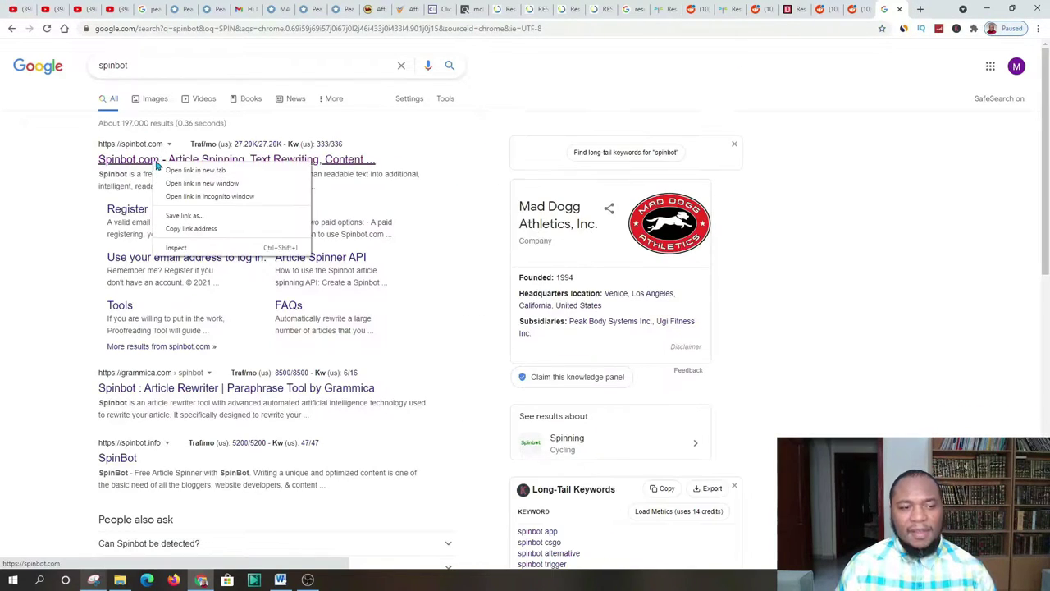
{"action": "left_click", "coordinate": [188, 169]}
{"action": "left_click", "coordinate": [894, 9]}
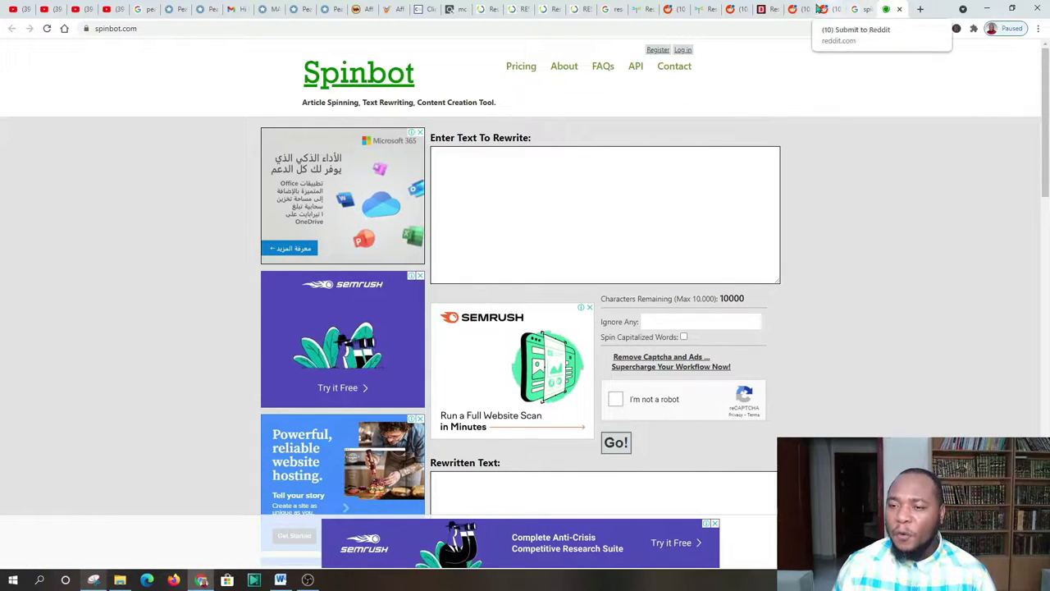
Return to the Reddit draft How to Guides, Tips, Tricks and Product Reviews, and look through its body down to the bottle pricing image.
{"action": "left_click", "coordinate": [741, 14]}
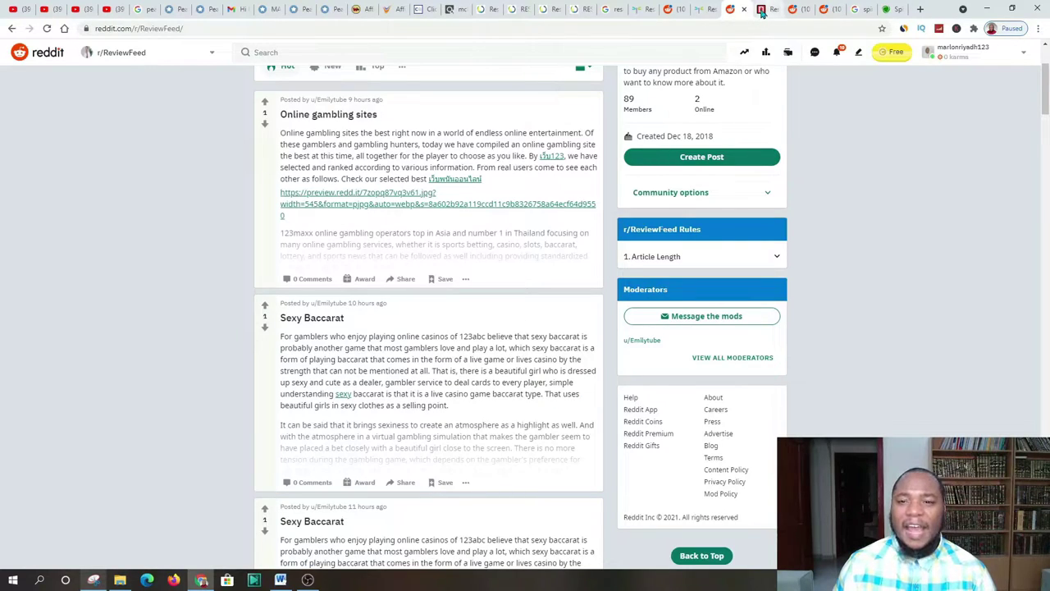
{"action": "left_click", "coordinate": [788, 14]}
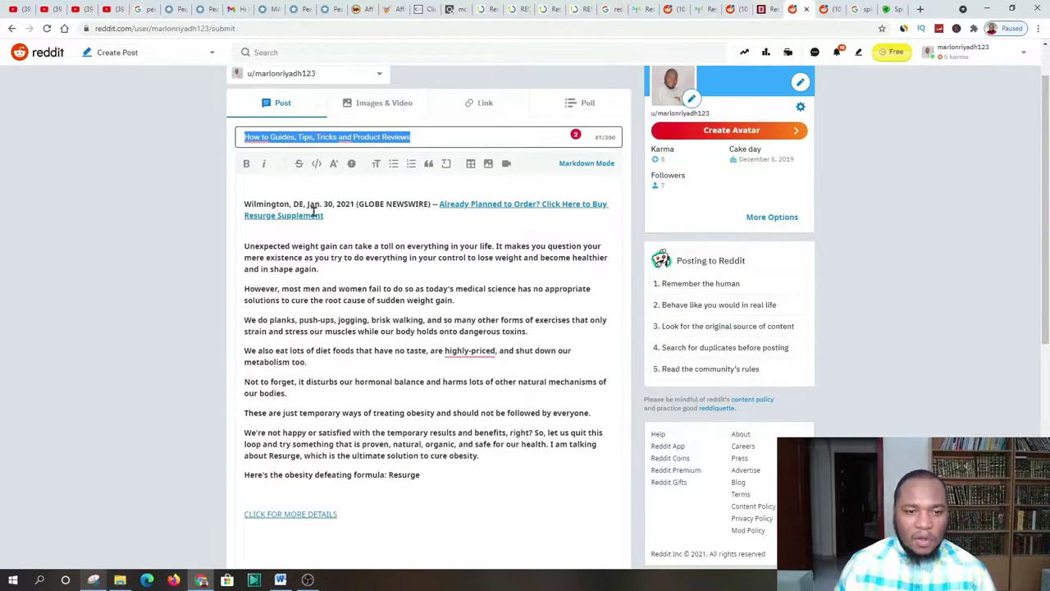
{"action": "scroll", "coordinate": [261, 210], "scroll_direction": "down", "scroll_amount": 5}
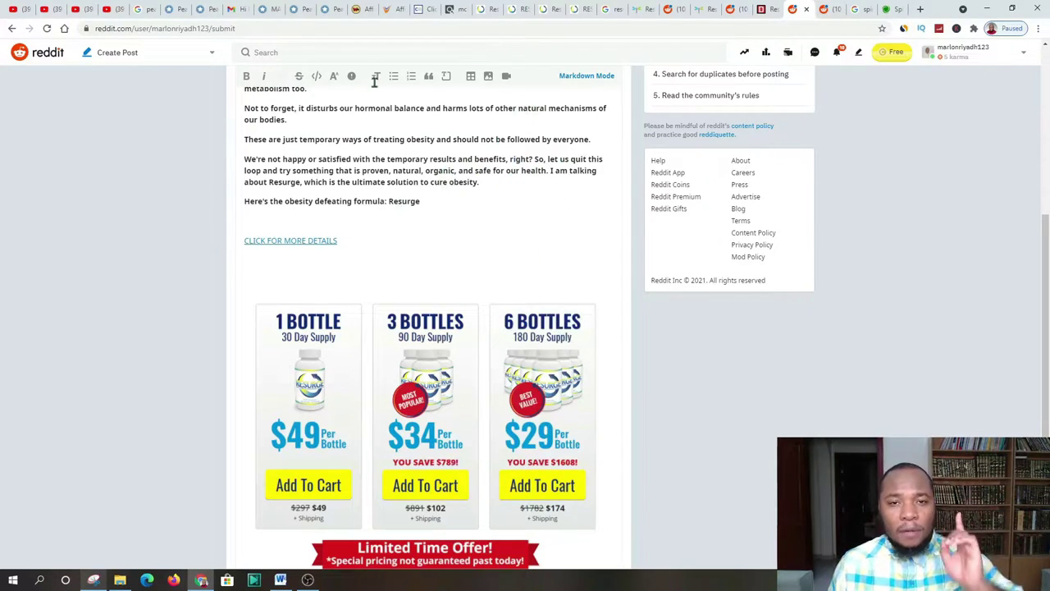
In the ClickBank marketplace, generate a HopLink for the Resurge offer with the saved account nickname and copy the encrypted link.
{"action": "left_click", "coordinate": [440, 9]}
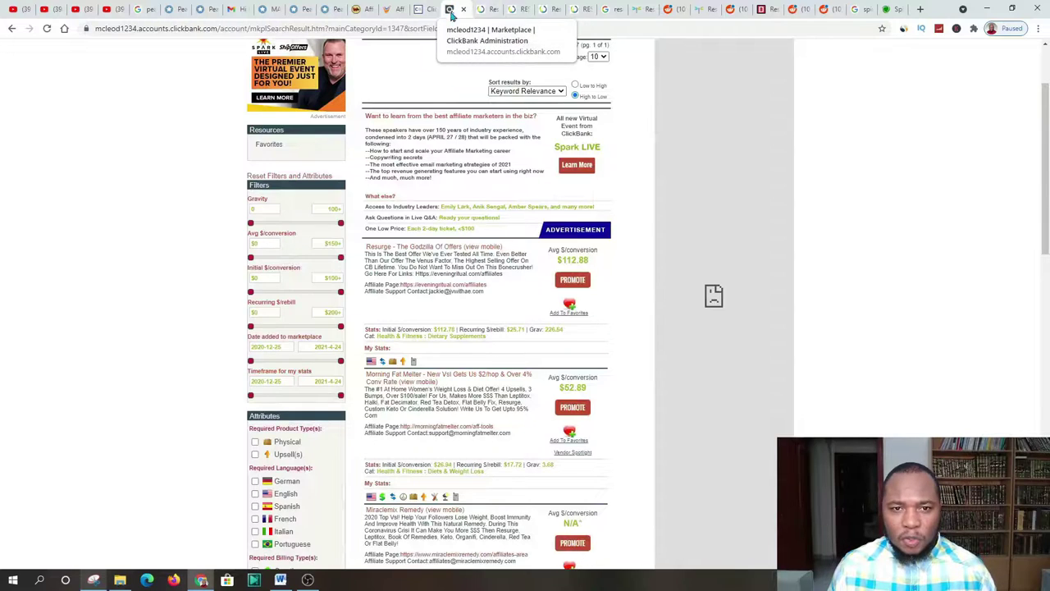
{"action": "left_click", "coordinate": [572, 279]}
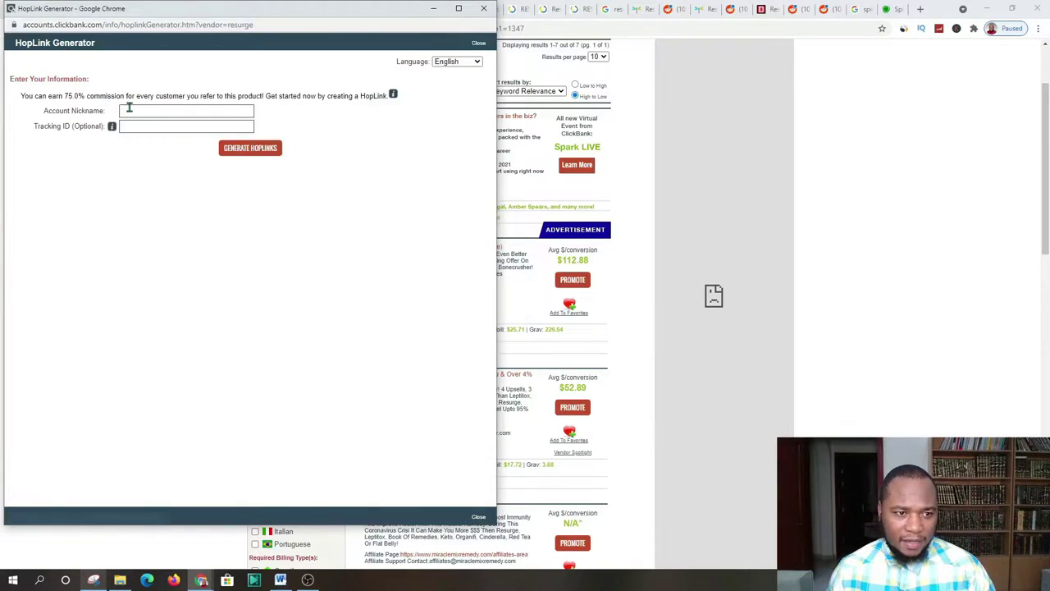
{"action": "left_click", "coordinate": [130, 109]}
{"action": "left_click", "coordinate": [145, 136]}
{"action": "left_click", "coordinate": [224, 151]}
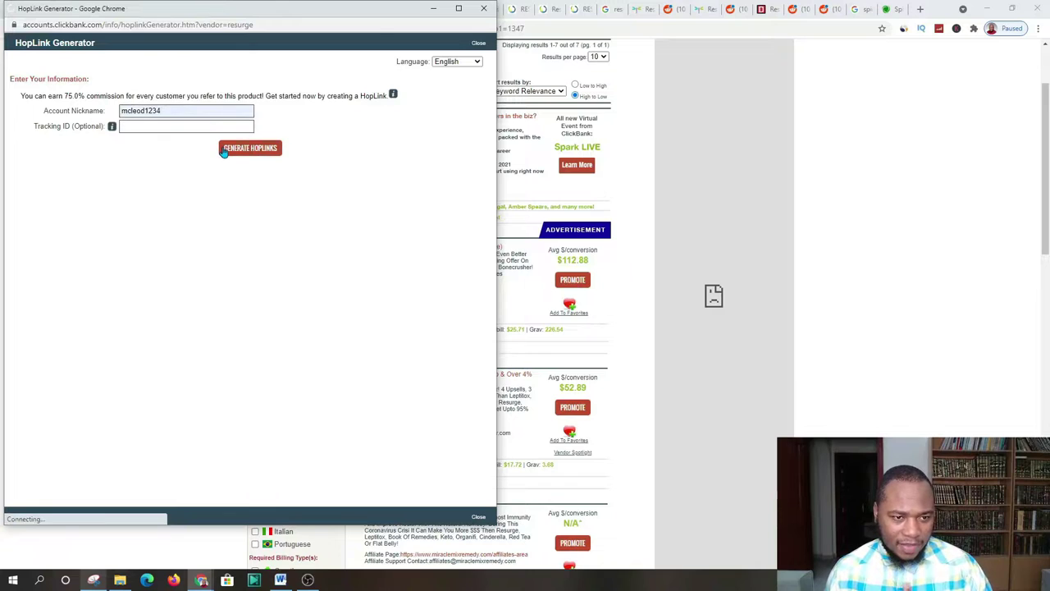
{"action": "left_click", "coordinate": [443, 227]}
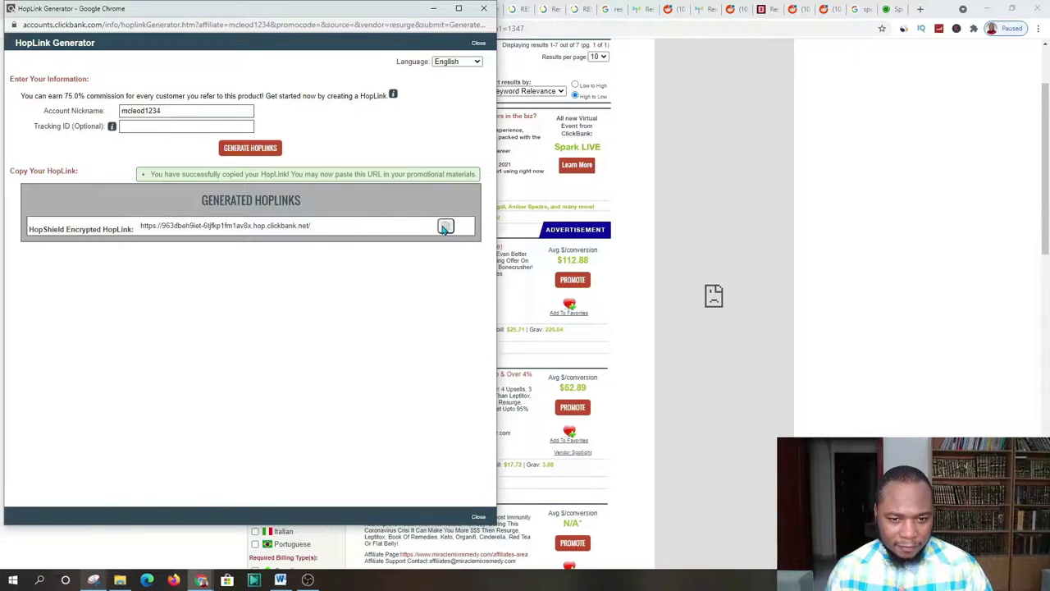
Minimize the HopLink Generator window, and review the two Resurge Reddit drafts, including the CLICK FOR MORE DETAILS link.
{"action": "left_click", "coordinate": [434, 8]}
{"action": "left_click", "coordinate": [829, 9]}
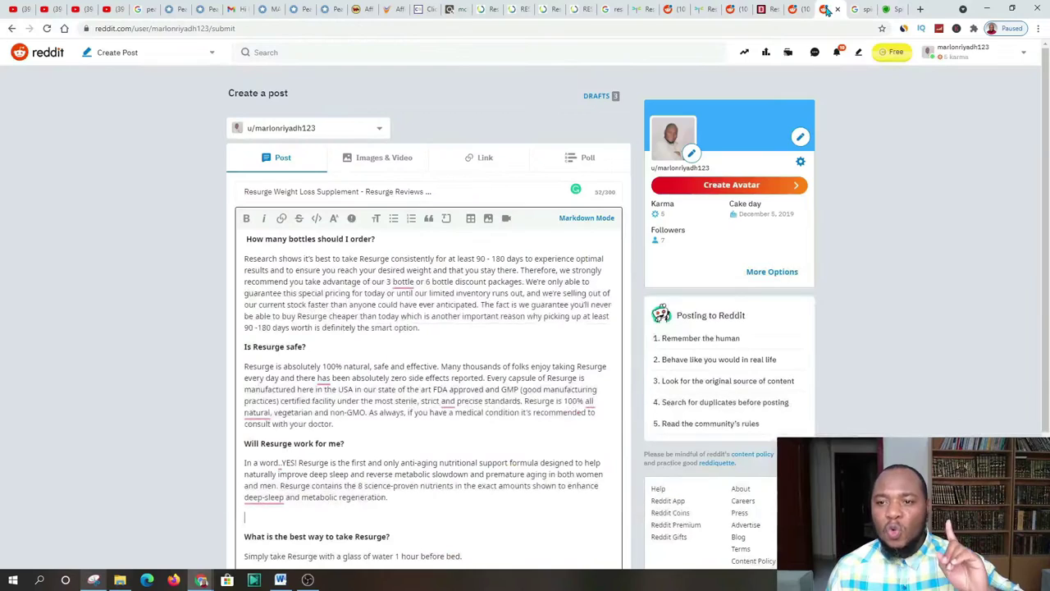
{"action": "scroll", "coordinate": [345, 377], "scroll_direction": "down", "scroll_amount": 1}
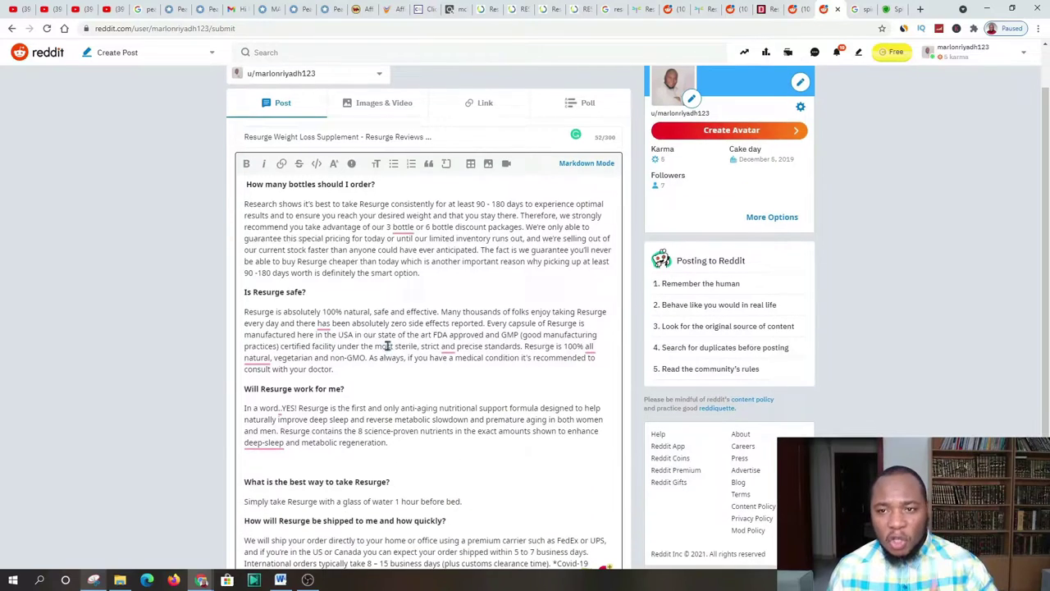
{"action": "left_click", "coordinate": [800, 10]}
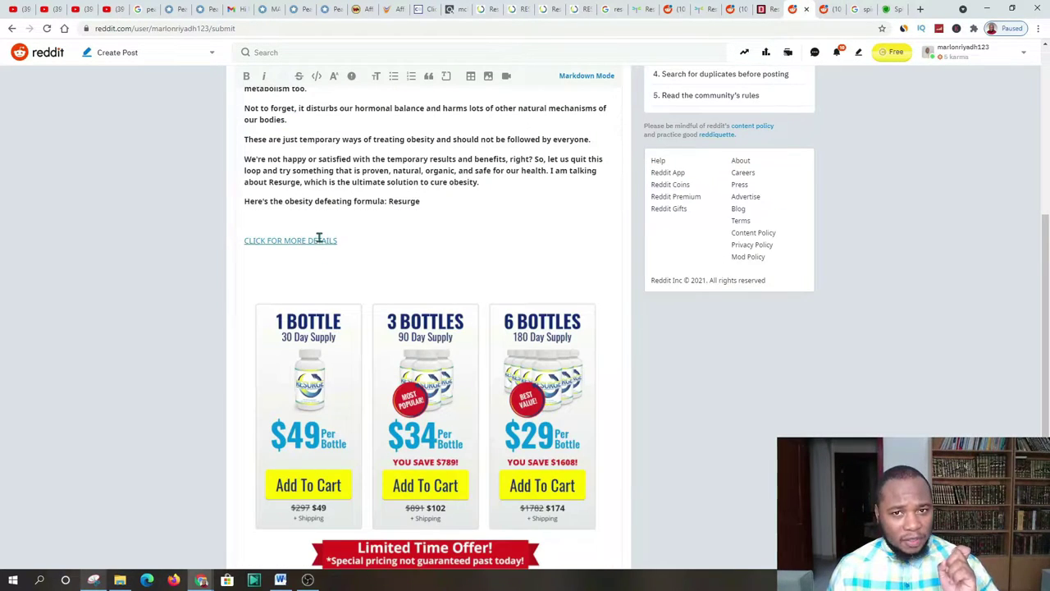
Switch to the Freedom Guider YouTube channel, search its videos for LANDING PAGE, and look through the landing page tutorials.
{"action": "left_click", "coordinate": [113, 10]}
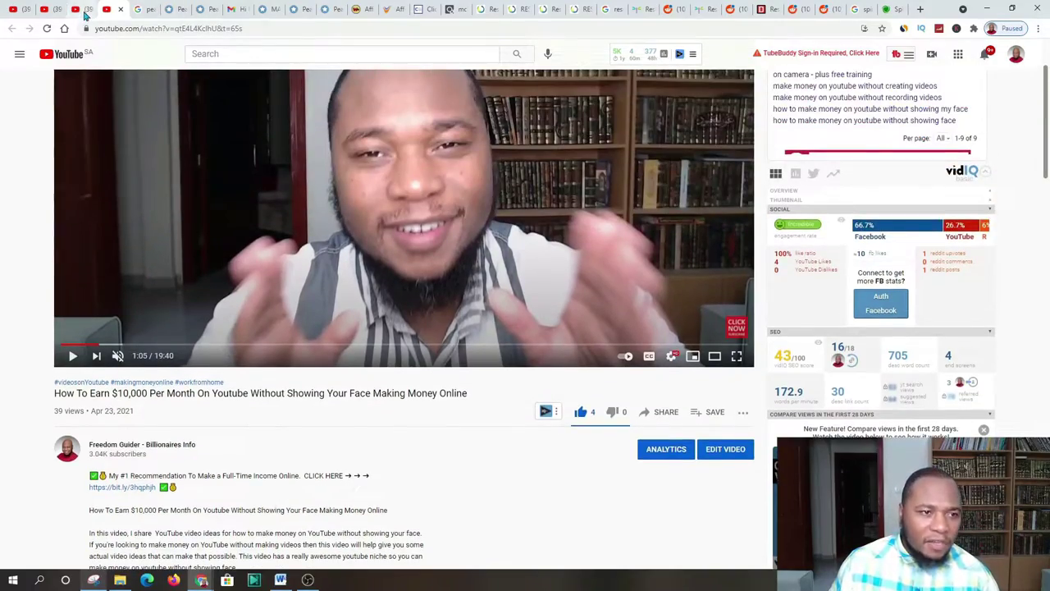
{"action": "left_click", "coordinate": [85, 12]}
{"action": "scroll", "coordinate": [261, 166], "scroll_direction": "up", "scroll_amount": 10}
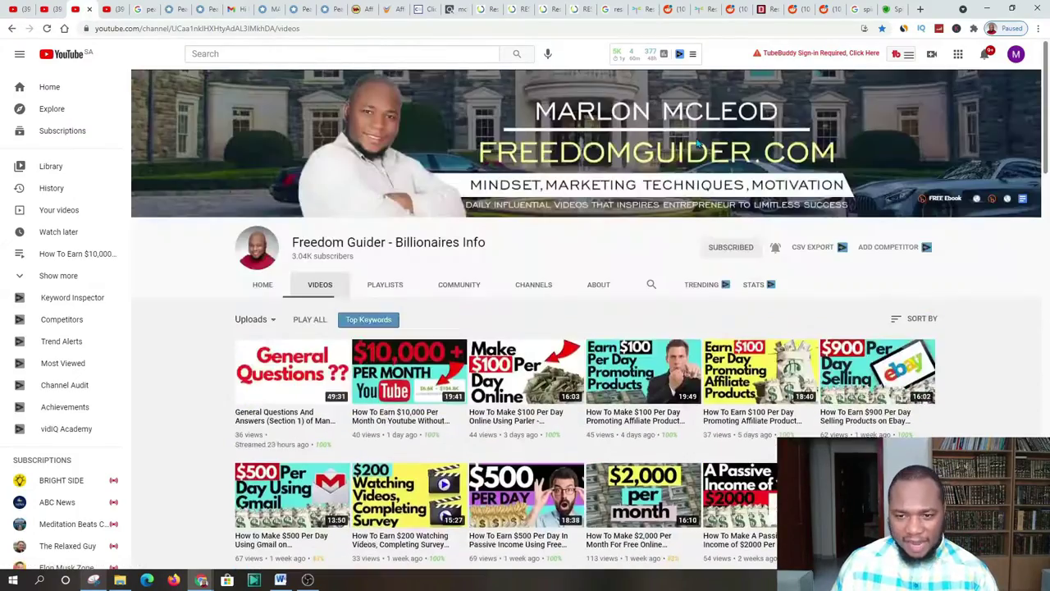
{"action": "left_click", "coordinate": [653, 283]}
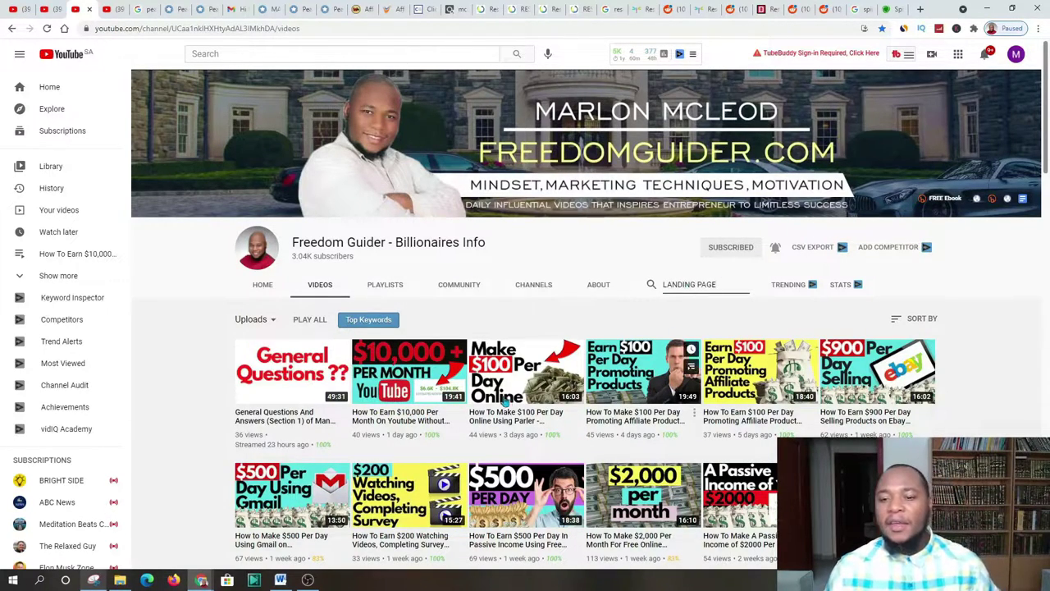
{"action": "key", "text": "Return"}
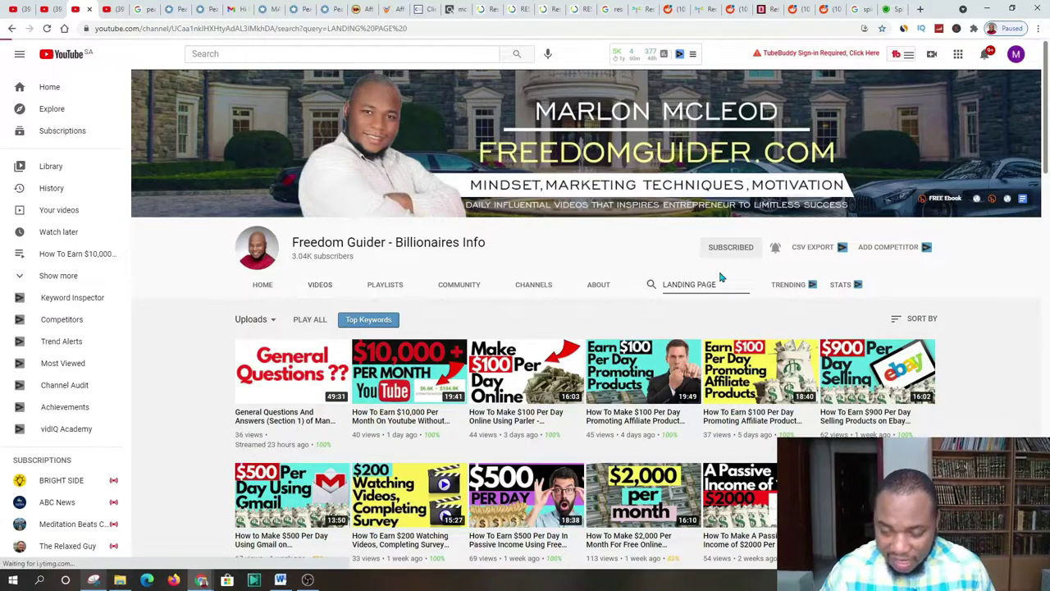
{"action": "scroll", "coordinate": [383, 419], "scroll_direction": "down", "scroll_amount": 2}
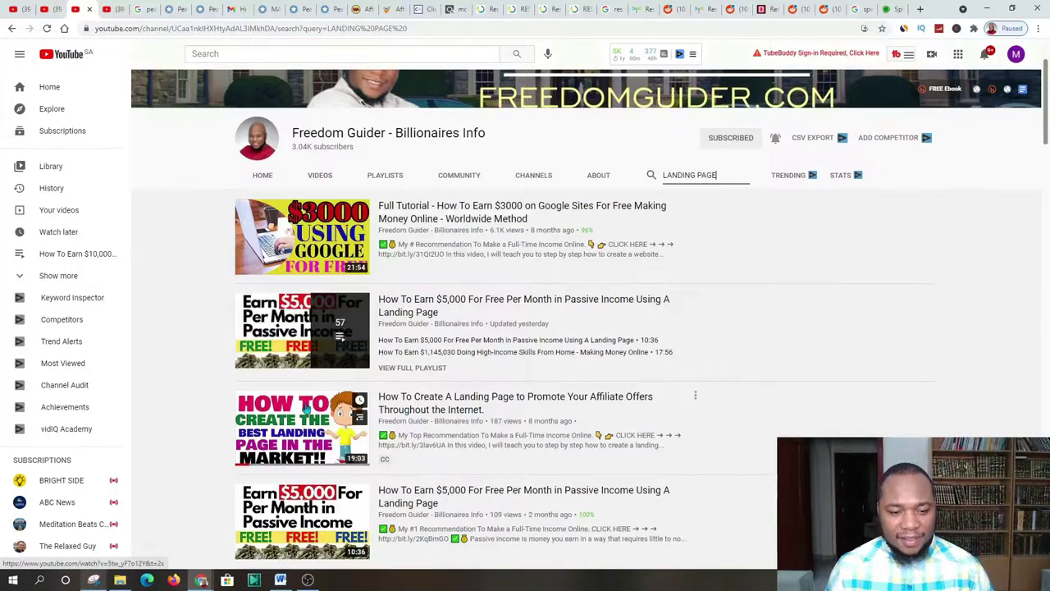
{"action": "mouse_move", "coordinate": [383, 419]}
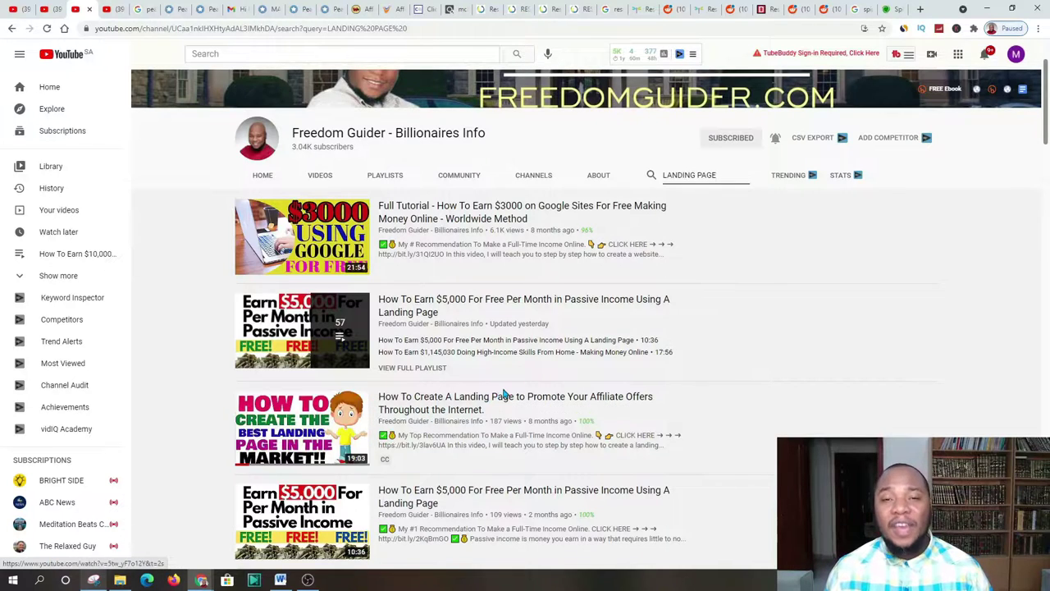
{"action": "mouse_move", "coordinate": [529, 373]}
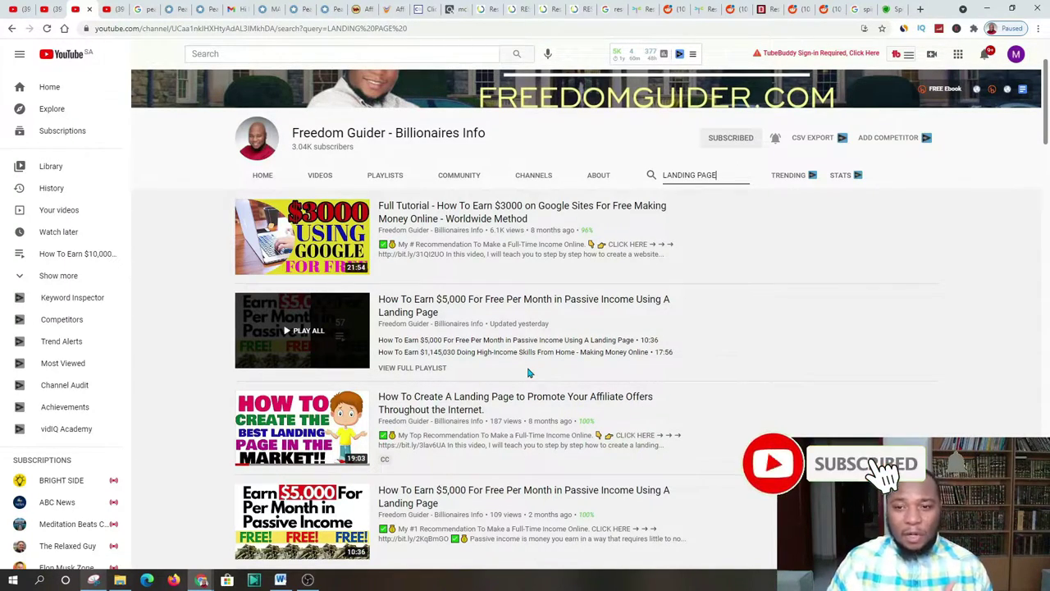
{"action": "mouse_move", "coordinate": [280, 464]}
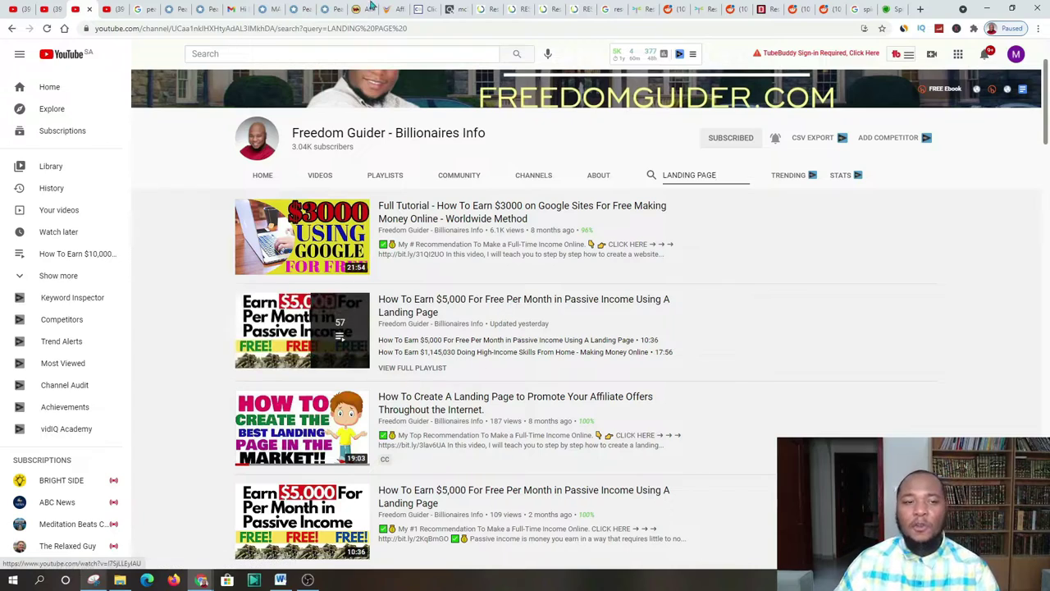
Open the video How To Create A Landing Page to Promote Your Affiliate Offers in a new tab and switch to it.
{"action": "left_click", "coordinate": [449, 28]}
{"action": "left_click_drag", "start_coordinate": [450, 29], "coordinate": [434, 29]}
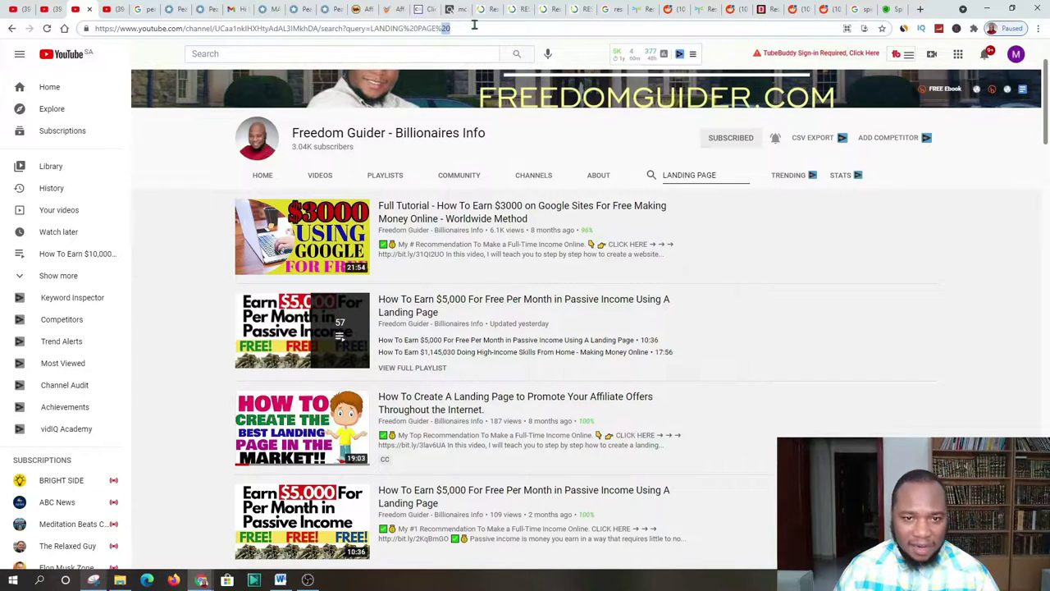
{"action": "right_click", "coordinate": [287, 237]}
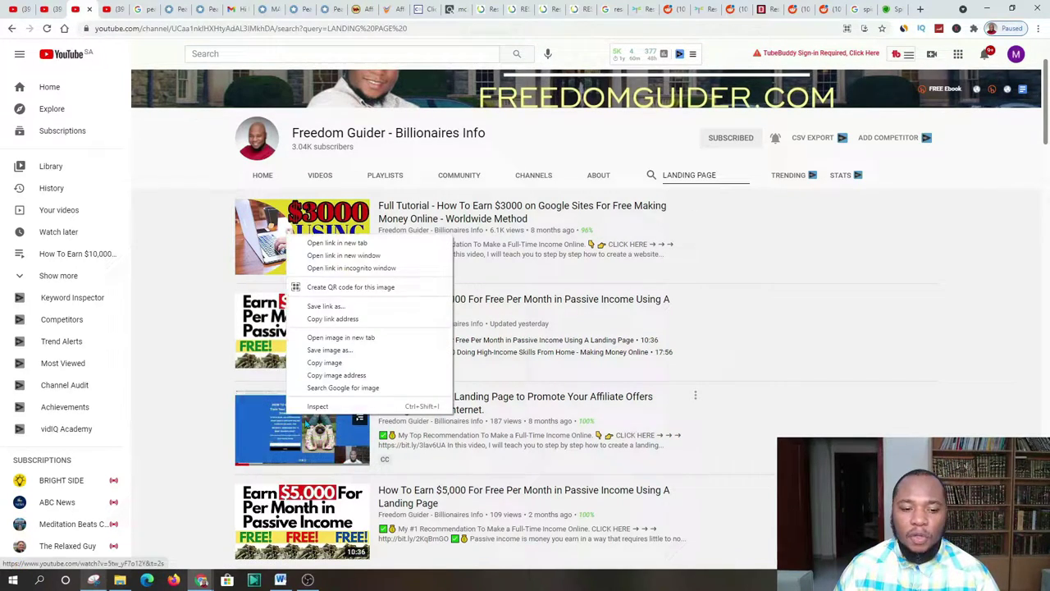
{"action": "left_click", "coordinate": [333, 243]}
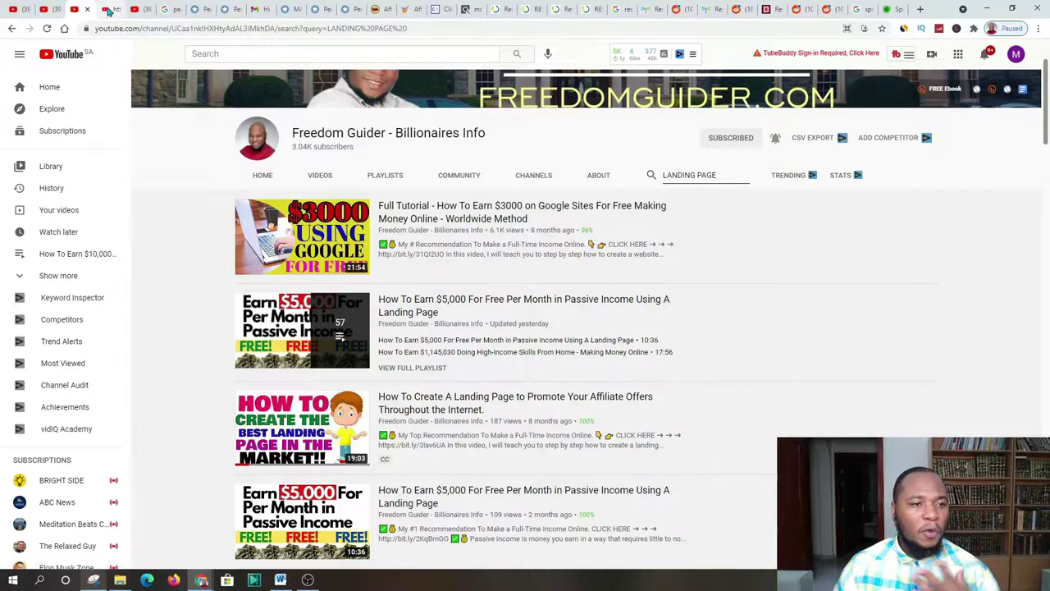
{"action": "left_click", "coordinate": [105, 10]}
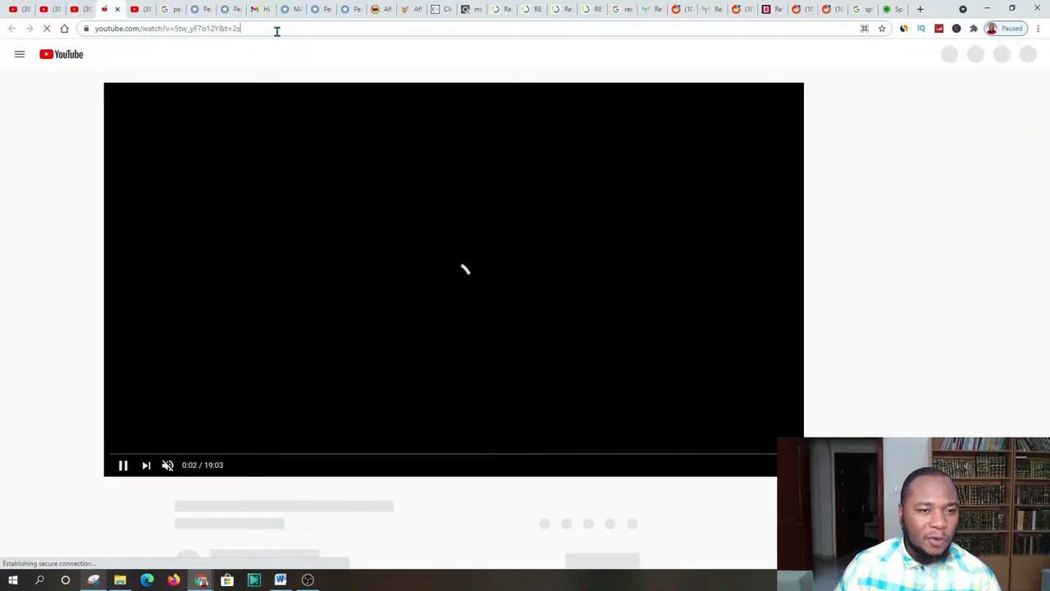
Copy the full URL of the landing page video and return to the Reddit draft containing the CLICK FOR MORE DETAILS link.
{"action": "left_click", "coordinate": [276, 28]}
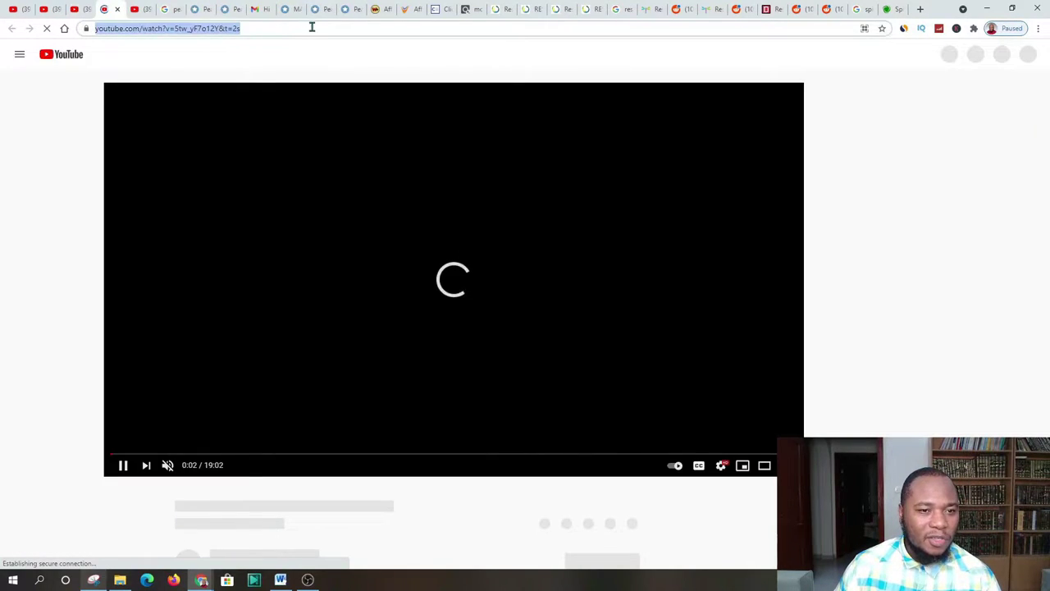
{"action": "left_click", "coordinate": [336, 28]}
{"action": "left_click_drag", "start_coordinate": [343, 24], "coordinate": [95, 28]}
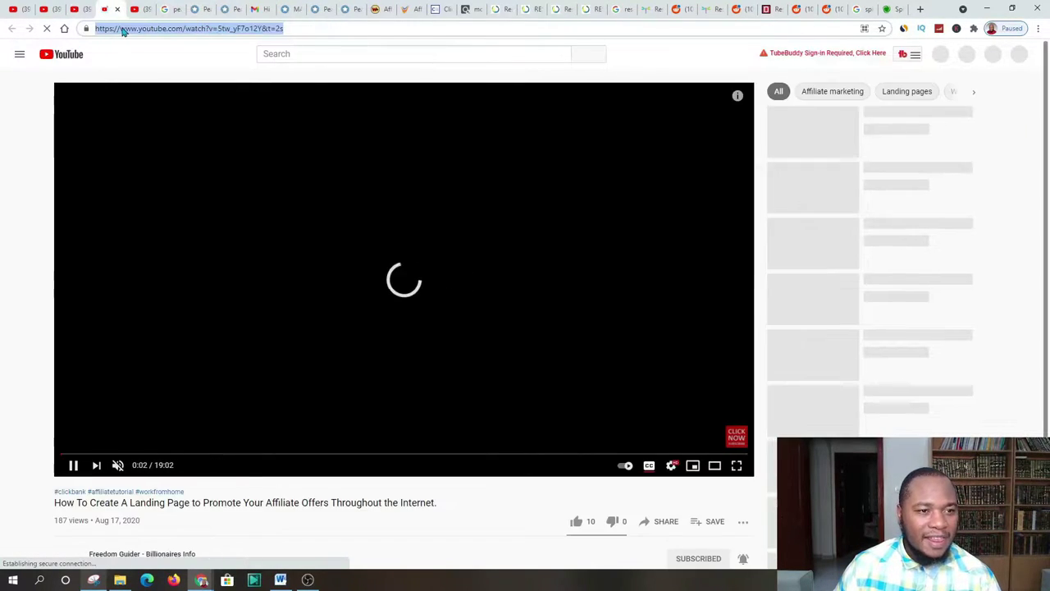
{"action": "right_click", "coordinate": [121, 28]}
{"action": "left_click", "coordinate": [152, 88]}
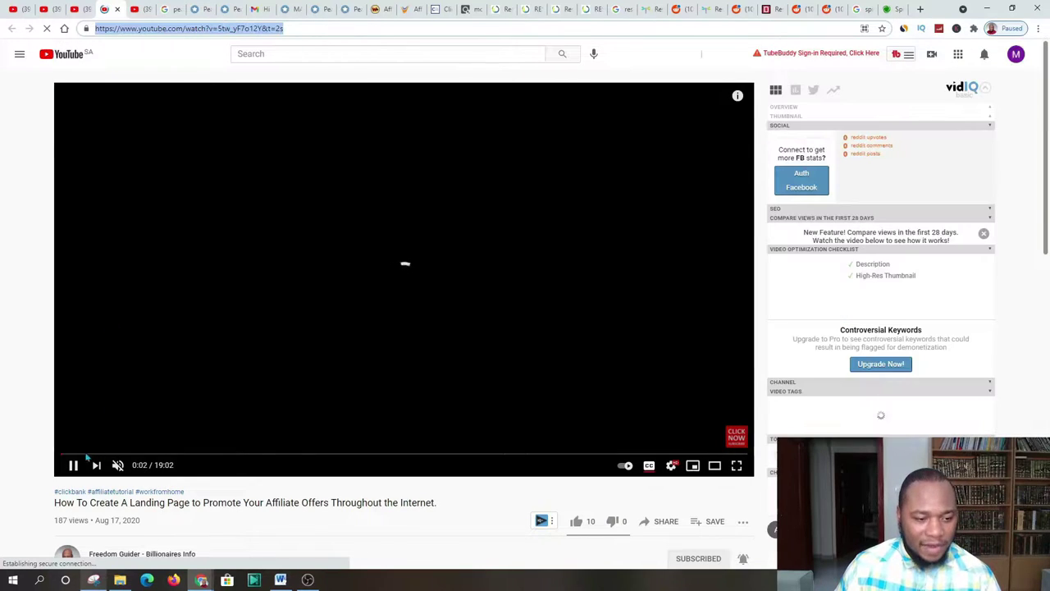
{"action": "left_click", "coordinate": [741, 9]}
{"action": "left_click", "coordinate": [801, 7]}
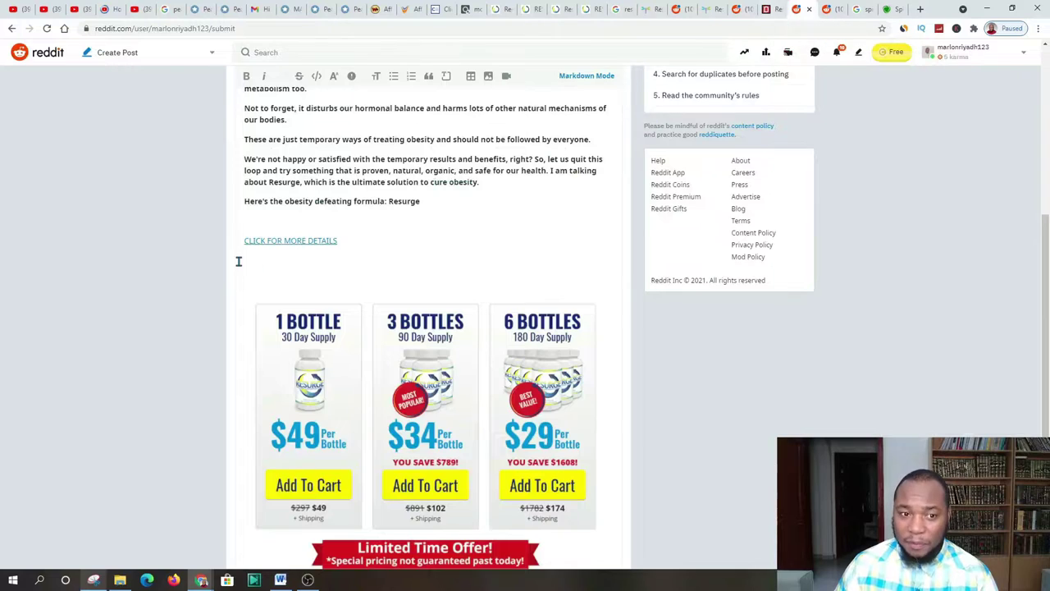
Select the CLICK FOR MORE DETAILS text in the Reddit draft, open its link for editing and close the link editor.
{"action": "scroll", "coordinate": [361, 263], "scroll_direction": "up", "scroll_amount": 3}
{"action": "scroll", "coordinate": [337, 427], "scroll_direction": "down", "scroll_amount": 2}
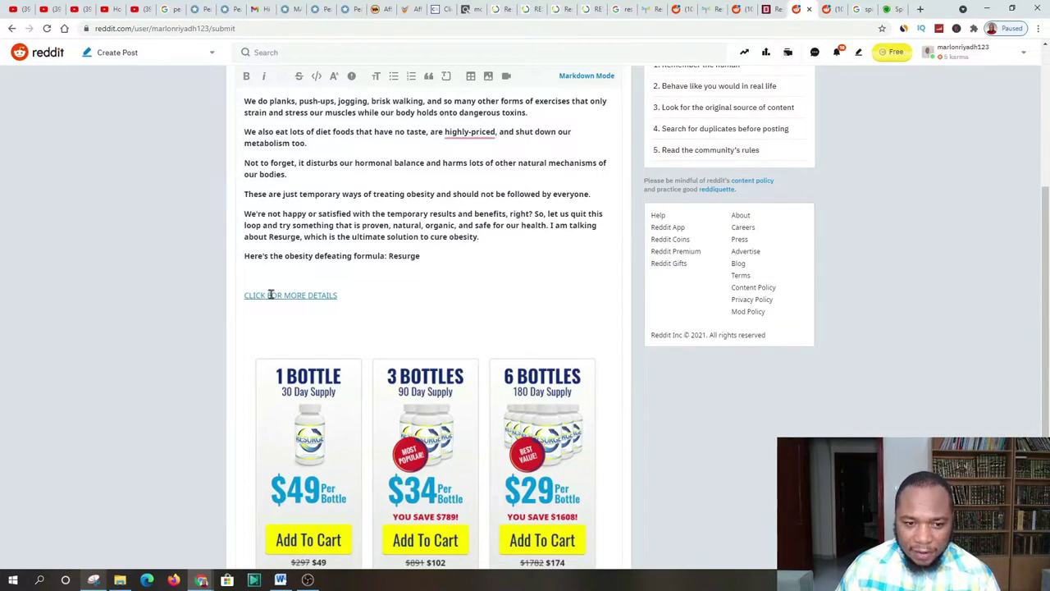
{"action": "scroll", "coordinate": [311, 302], "scroll_direction": "up", "scroll_amount": 1}
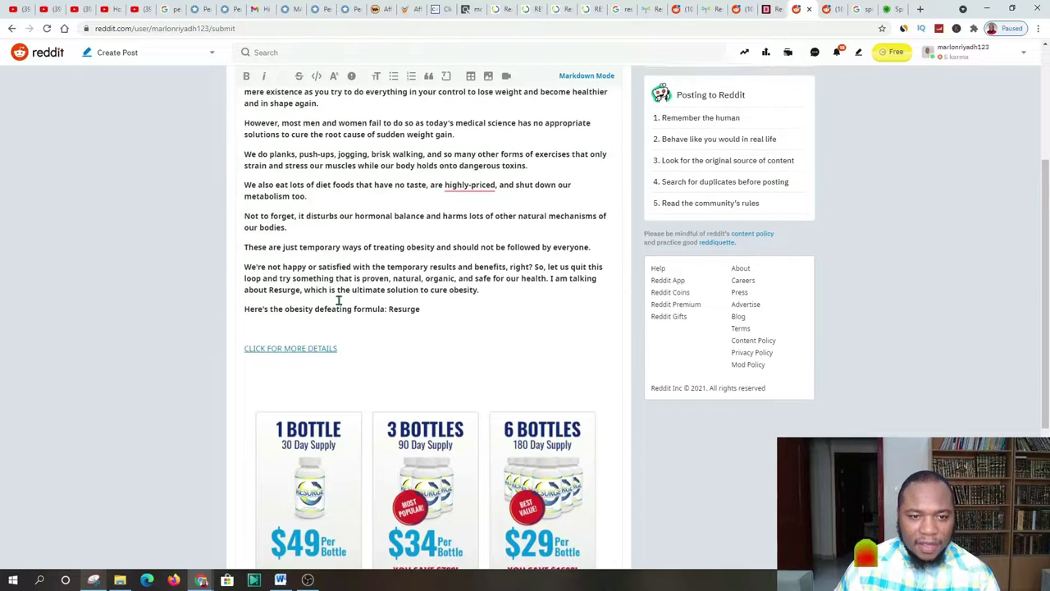
{"action": "left_click_drag", "start_coordinate": [352, 351], "coordinate": [206, 356]}
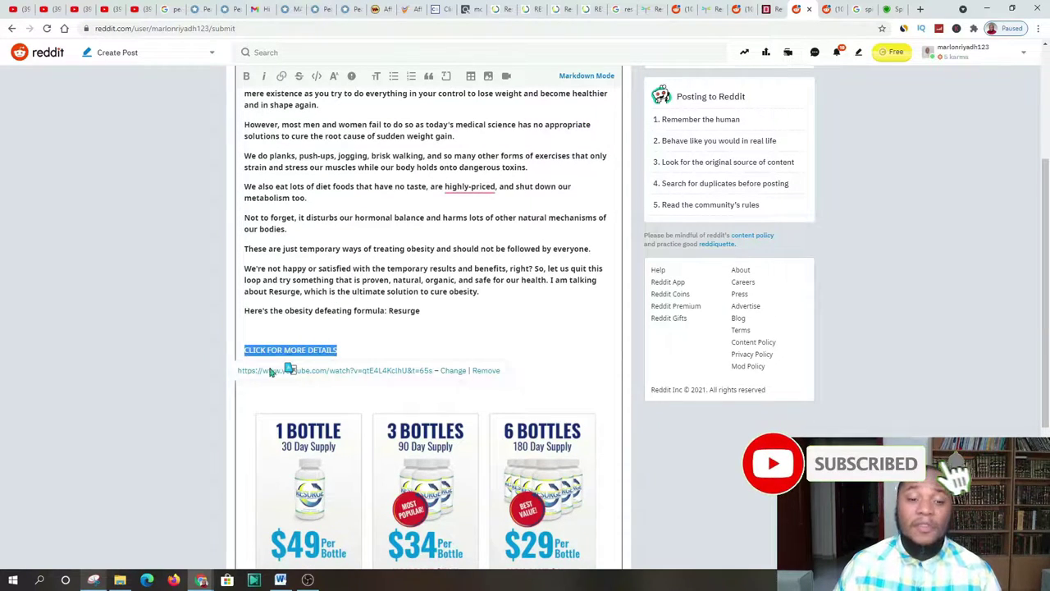
{"action": "scroll", "coordinate": [332, 246], "scroll_direction": "up", "scroll_amount": 3}
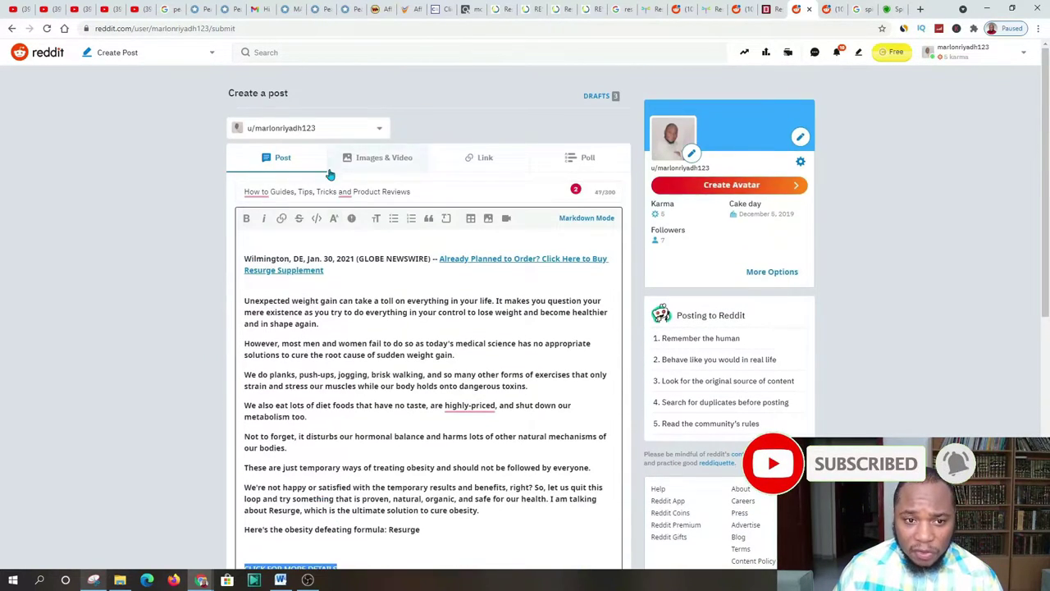
{"action": "left_click", "coordinate": [283, 218]}
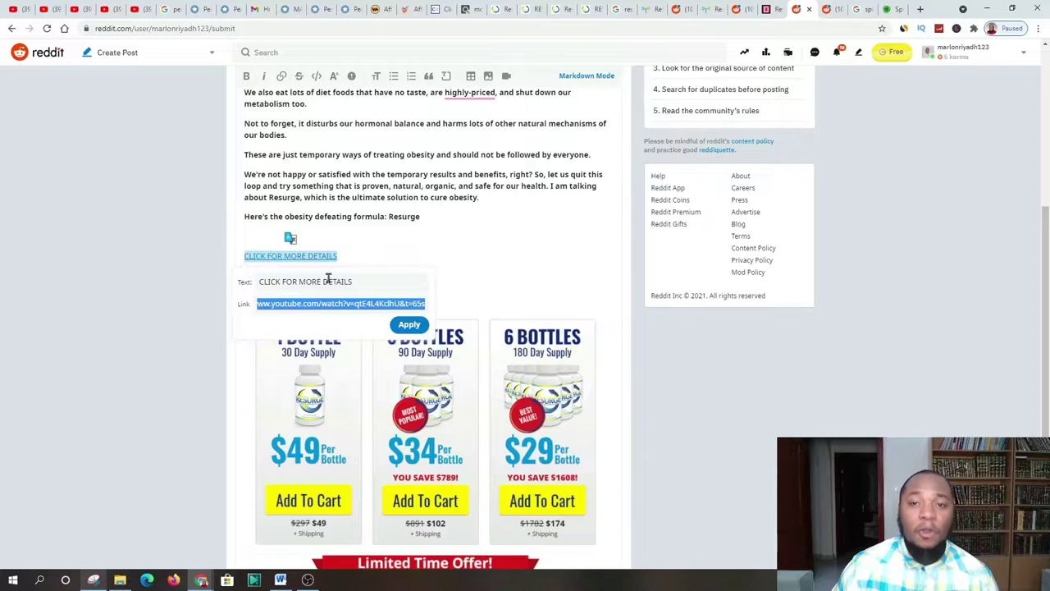
{"action": "key", "text": "Return"}
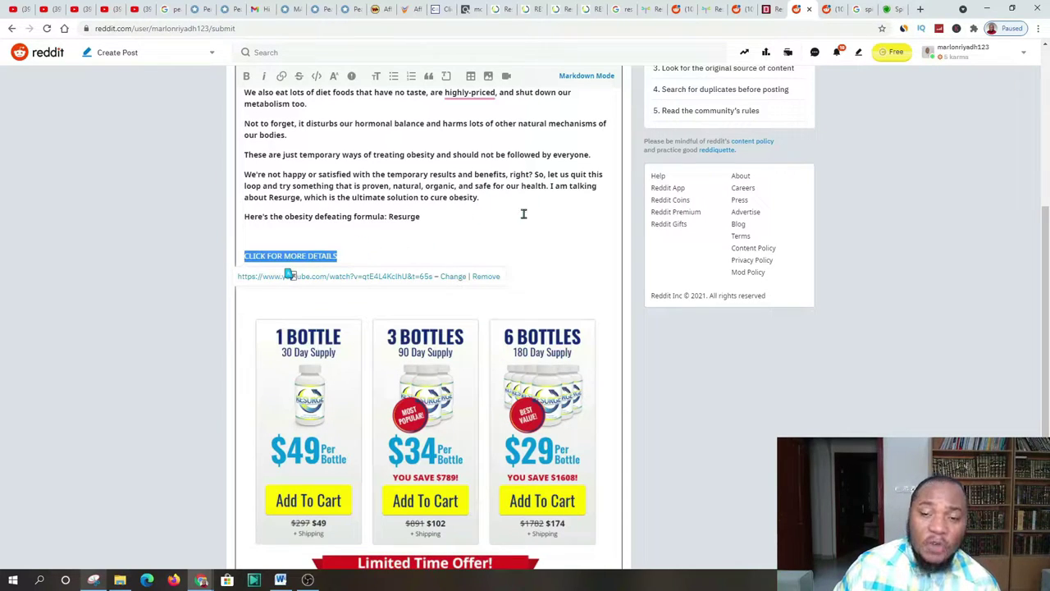
Switch to the Resurge sales page and view the 1, 3 and 6 bottle pricing section.
{"action": "scroll", "coordinate": [509, 246], "scroll_direction": "down", "scroll_amount": 1}
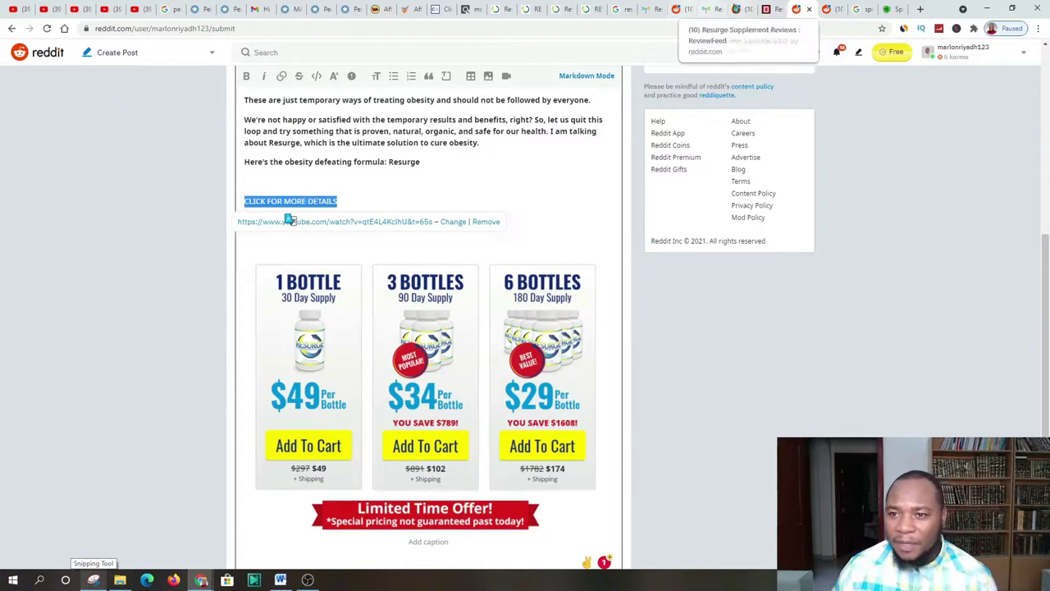
{"action": "left_click", "coordinate": [580, 11]}
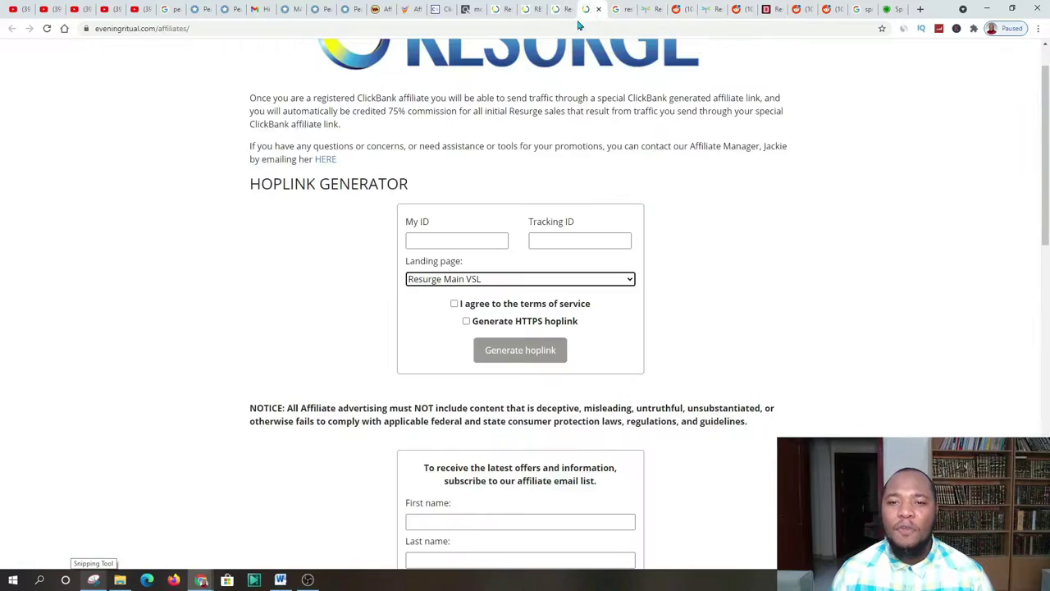
{"action": "left_click", "coordinate": [559, 9]}
{"action": "scroll", "coordinate": [555, 295], "scroll_direction": "down", "scroll_amount": 4}
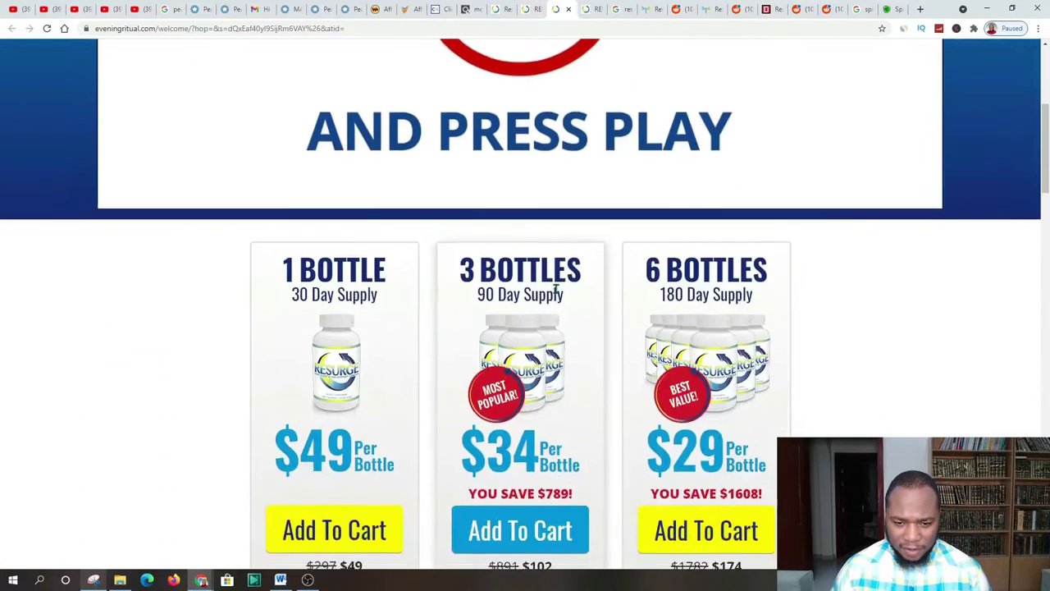
{"action": "scroll", "coordinate": [557, 289], "scroll_direction": "down", "scroll_amount": 2}
{"action": "scroll", "coordinate": [556, 284], "scroll_direction": "up", "scroll_amount": 1}
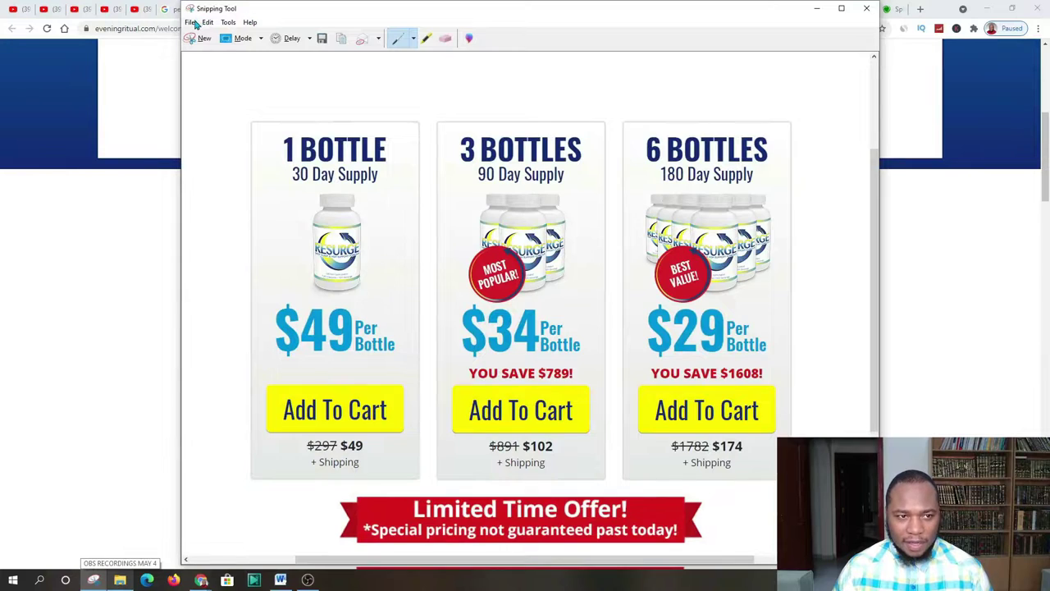
Look through the Snipping Tool's file and edit commands for the pricing capture and minimize its window.
{"action": "left_click", "coordinate": [195, 24]}
{"action": "mouse_move", "coordinate": [208, 22]}
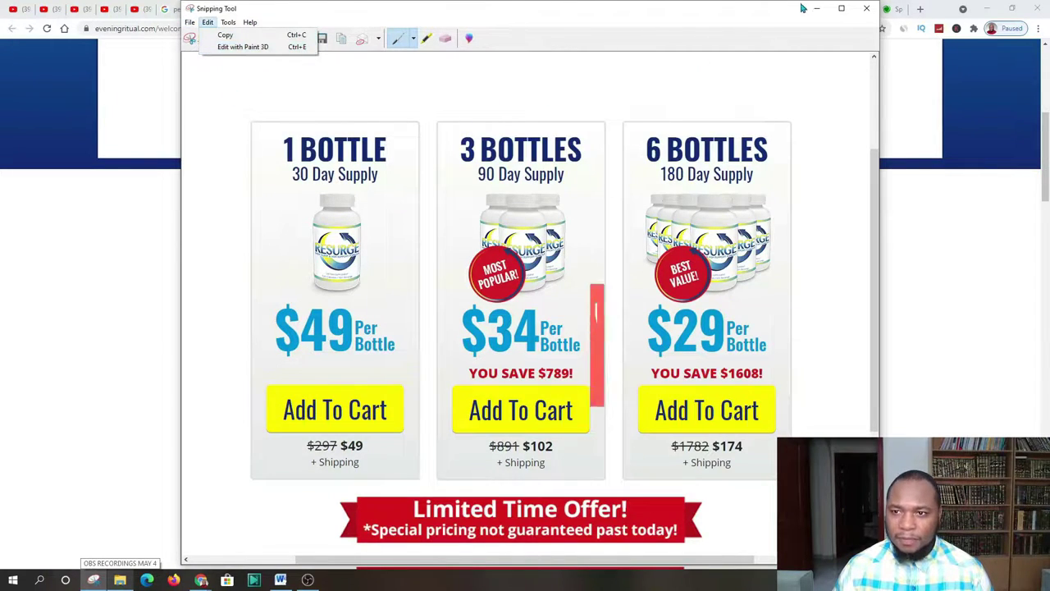
{"action": "left_click", "coordinate": [816, 8]}
{"action": "left_click", "coordinate": [817, 9]}
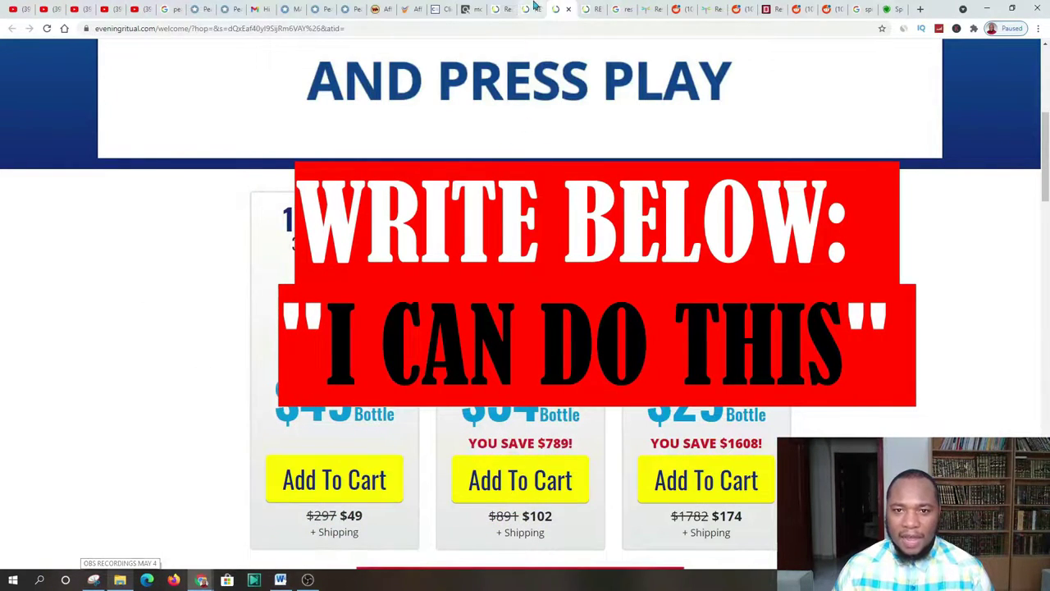
Close the Discover Magazine Resurge review page and return to the Reddit draft containing the pricing image.
{"action": "left_click", "coordinate": [740, 13]}
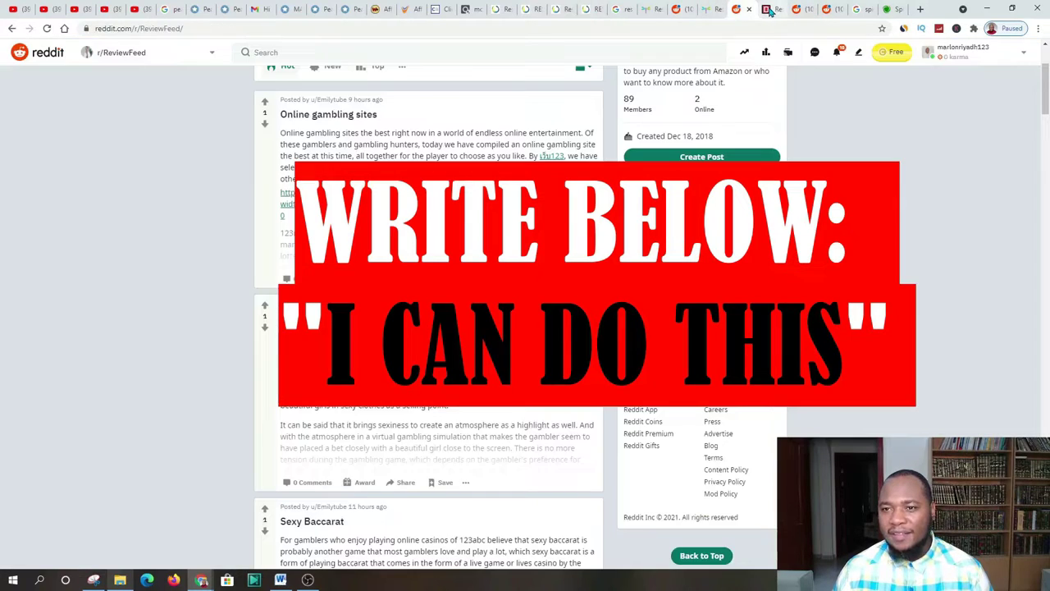
{"action": "left_click", "coordinate": [771, 10]}
{"action": "left_click", "coordinate": [801, 10]}
{"action": "left_click", "coordinate": [776, 14]}
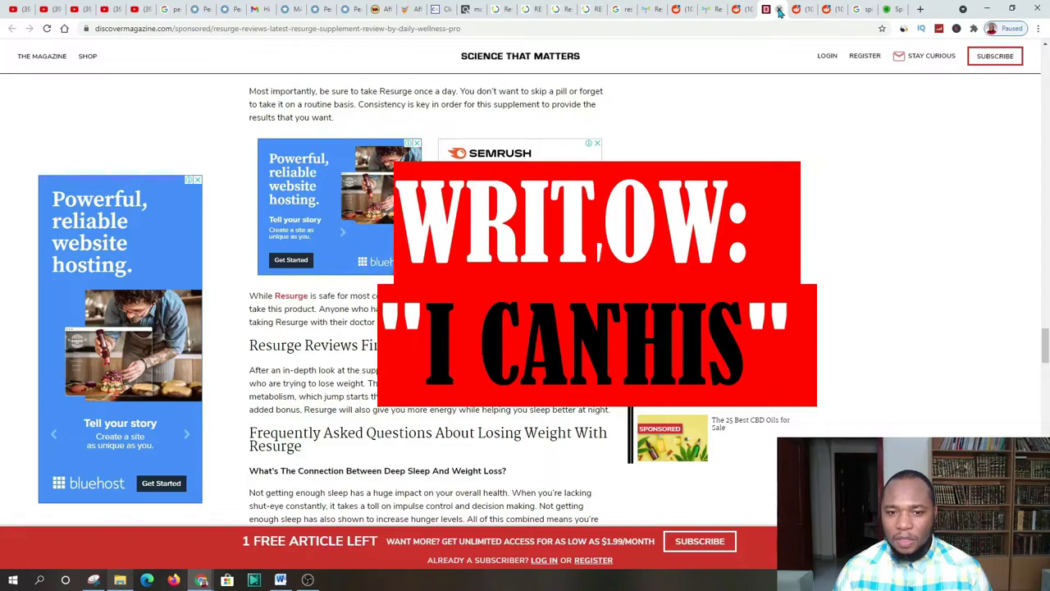
{"action": "left_click", "coordinate": [777, 9]}
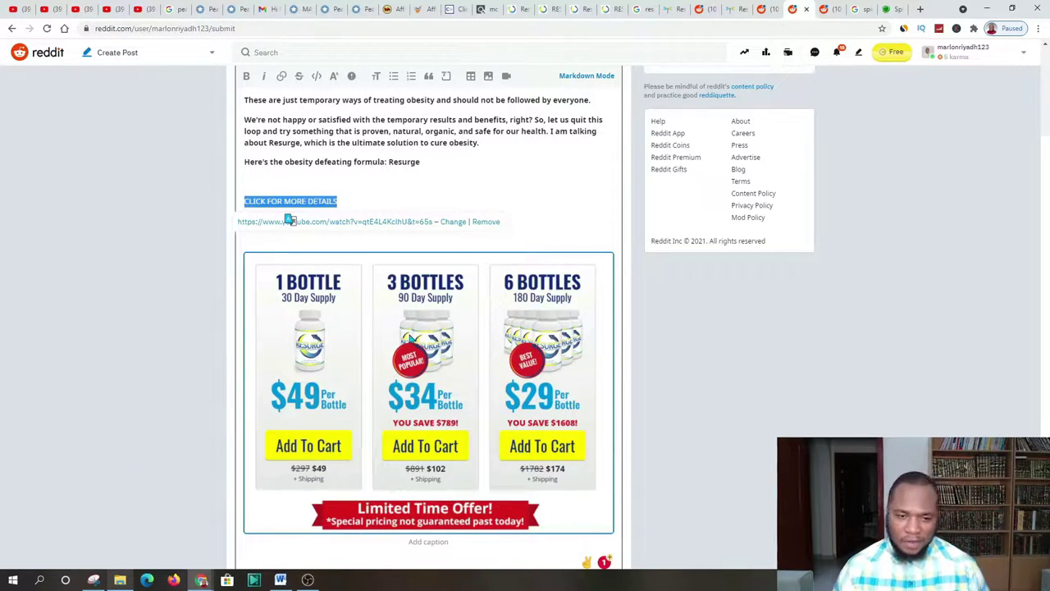
Review the whole Resurge Reddit draft, including its title, review text, CLICK FOR MORE DETAILS link and pricing image.
{"action": "scroll", "coordinate": [391, 363], "scroll_direction": "down", "scroll_amount": 1}
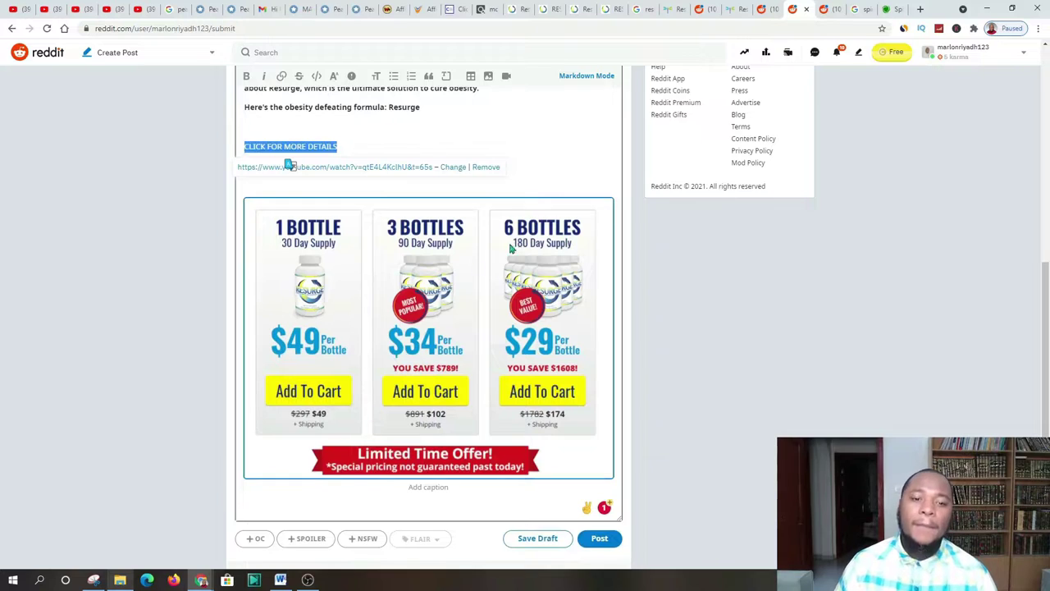
{"action": "scroll", "coordinate": [324, 317], "scroll_direction": "up", "scroll_amount": 5}
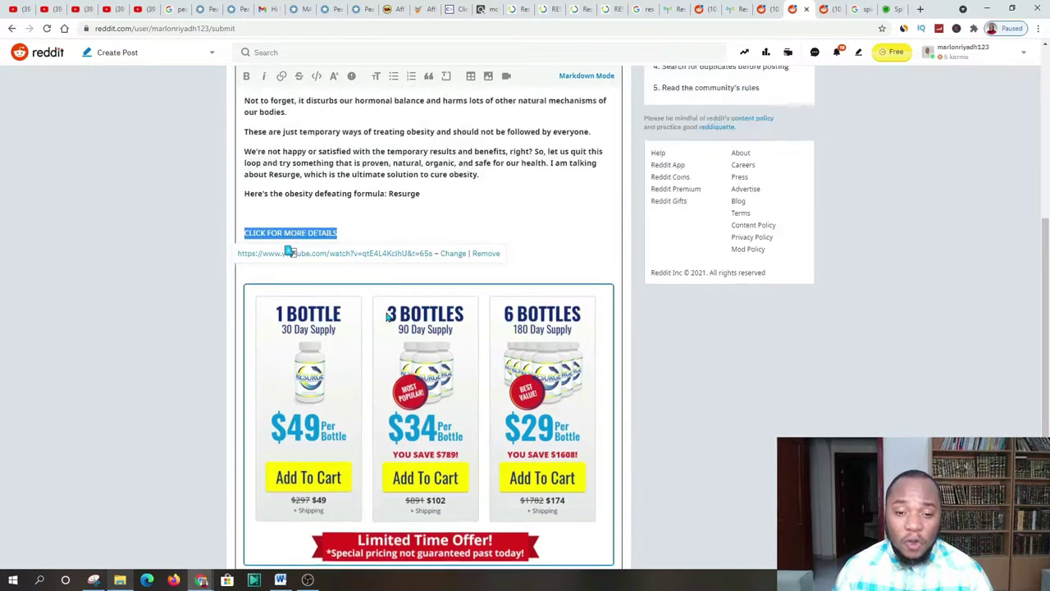
{"action": "scroll", "coordinate": [327, 346], "scroll_direction": "down", "scroll_amount": 3}
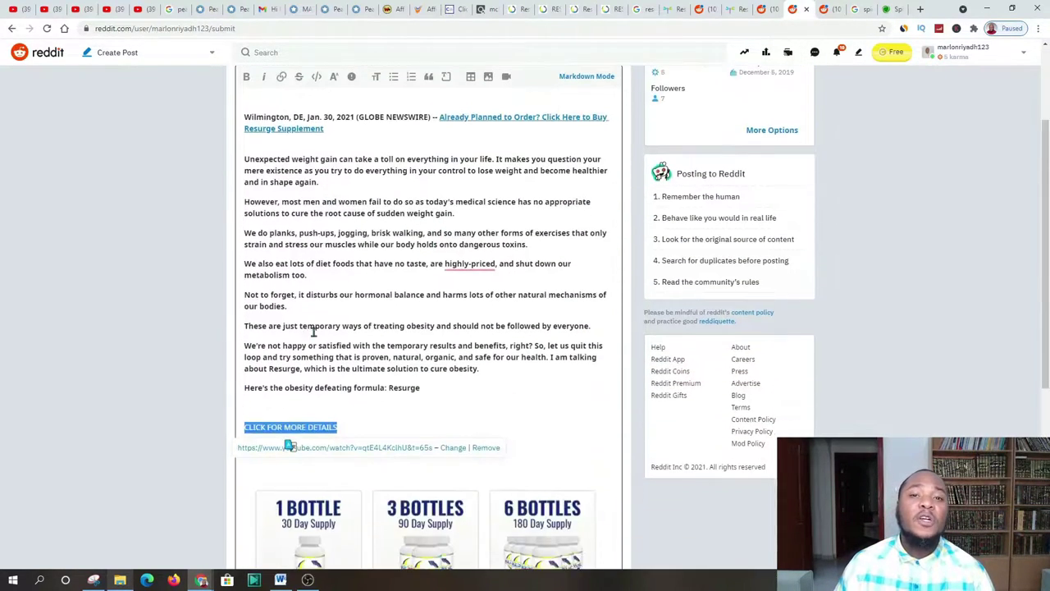
{"action": "scroll", "coordinate": [432, 237], "scroll_direction": "down", "scroll_amount": 1}
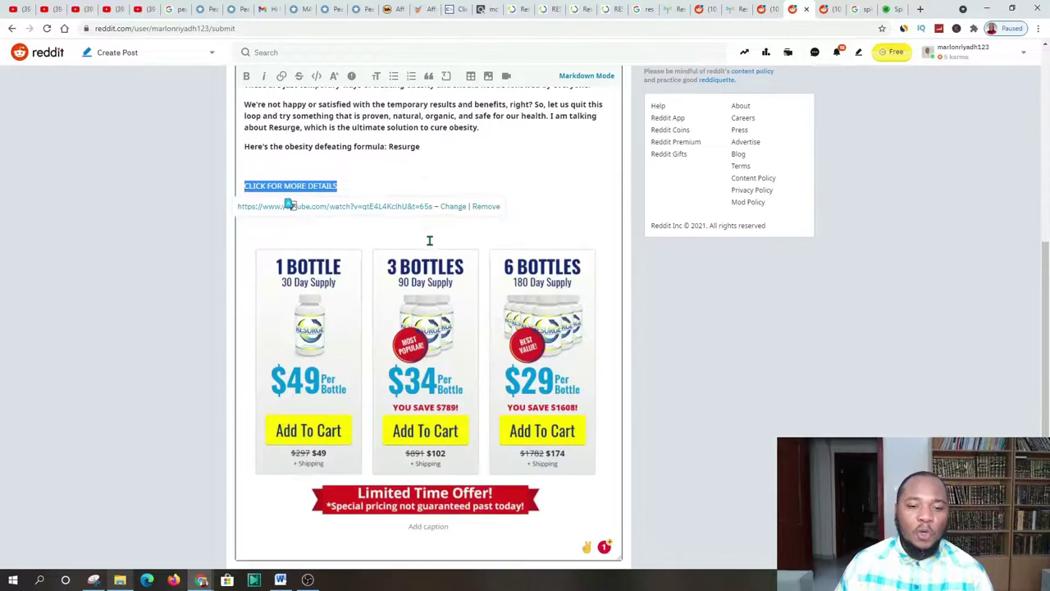
{"action": "scroll", "coordinate": [338, 190], "scroll_direction": "up", "scroll_amount": 3}
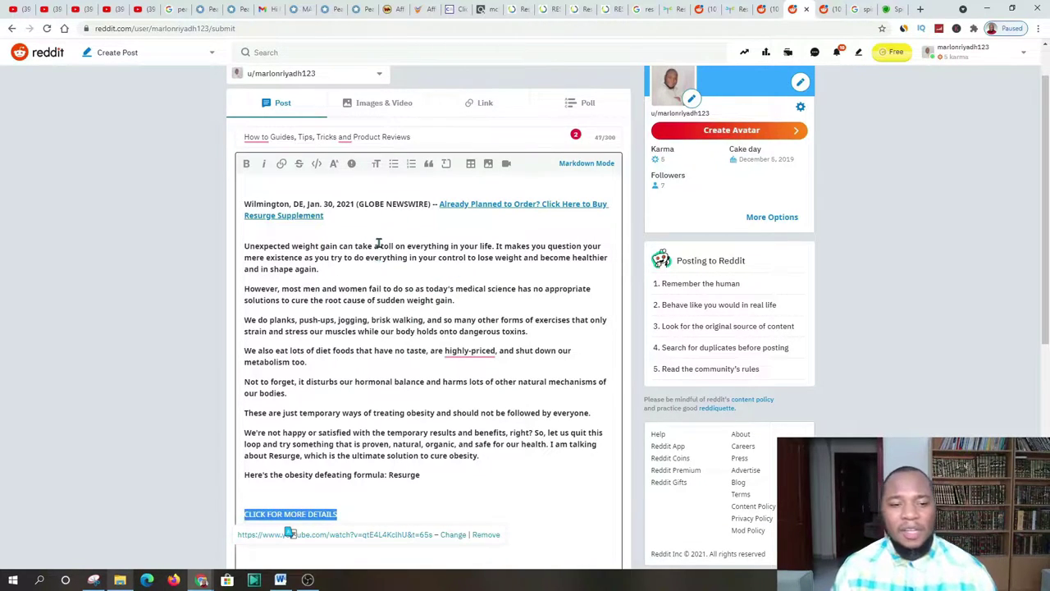
{"action": "scroll", "coordinate": [503, 203], "scroll_direction": "down", "scroll_amount": 1}
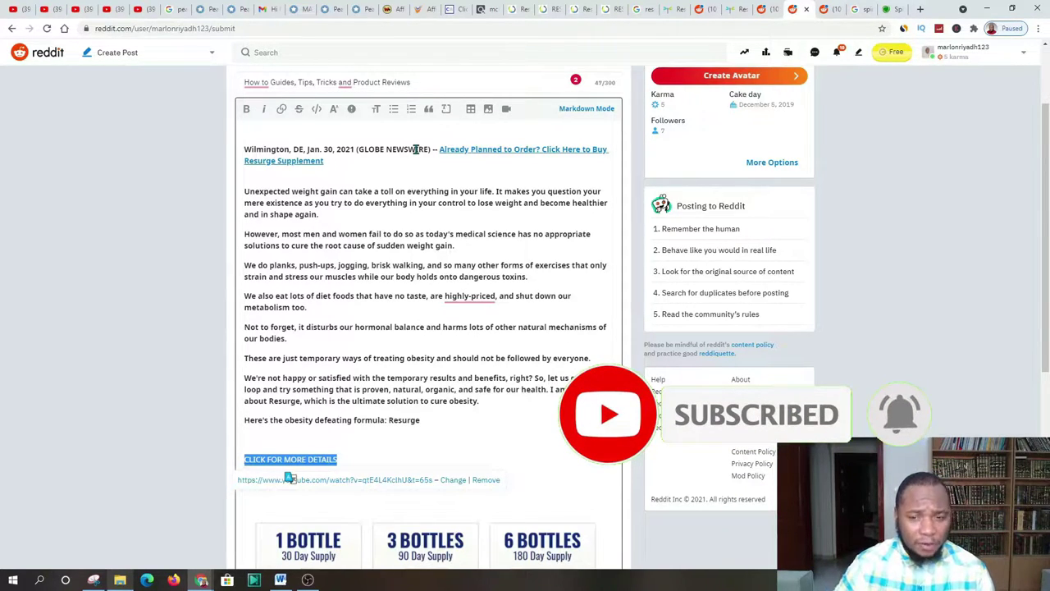
{"action": "scroll", "coordinate": [364, 320], "scroll_direction": "down", "scroll_amount": 2}
{"action": "scroll", "coordinate": [347, 271], "scroll_direction": "up", "scroll_amount": 3}
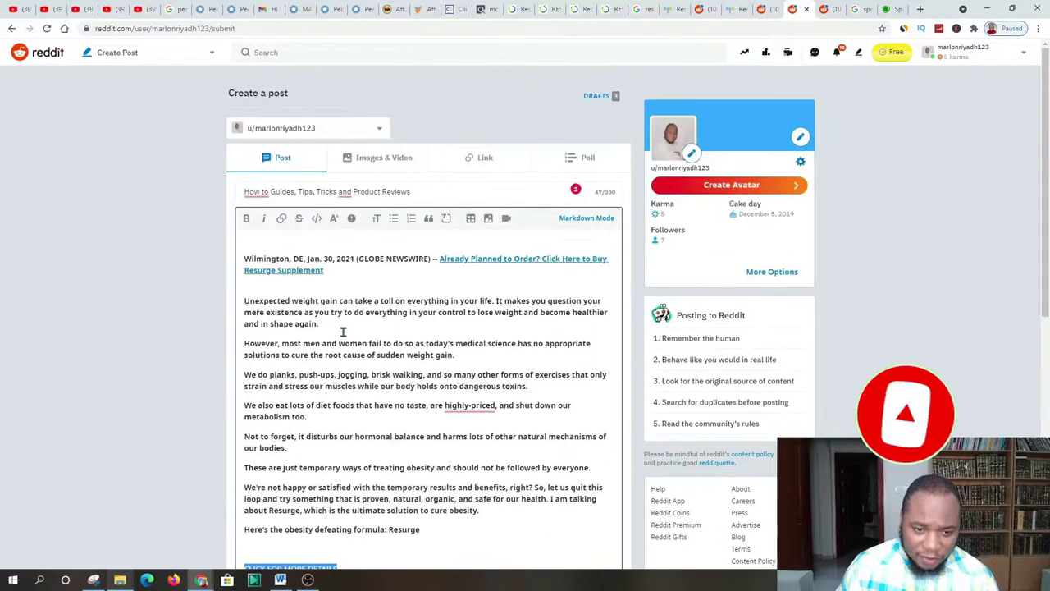
{"action": "scroll", "coordinate": [385, 375], "scroll_direction": "down", "scroll_amount": 3}
{"action": "scroll", "coordinate": [385, 361], "scroll_direction": "down", "scroll_amount": 2}
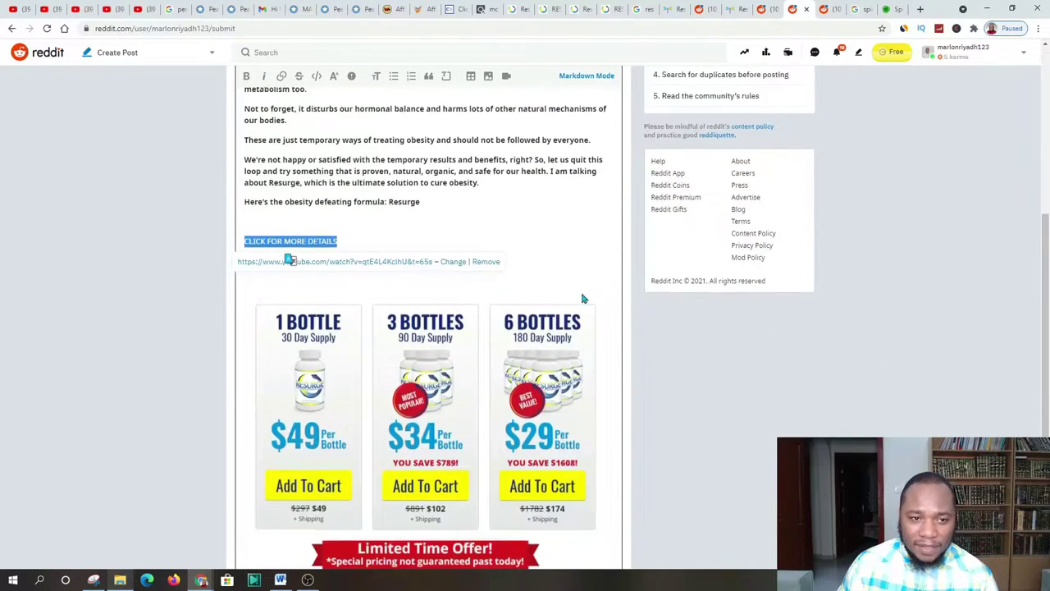
{"action": "scroll", "coordinate": [417, 365], "scroll_direction": "up", "scroll_amount": 5}
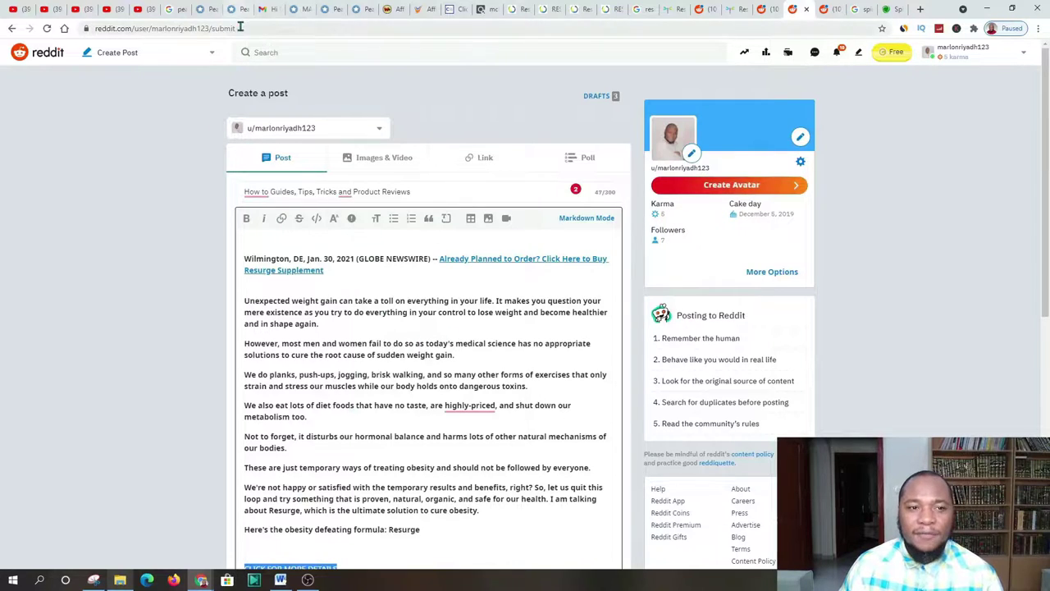
Copy the full web address of the Reddit post page.
{"action": "left_click", "coordinate": [274, 25]}
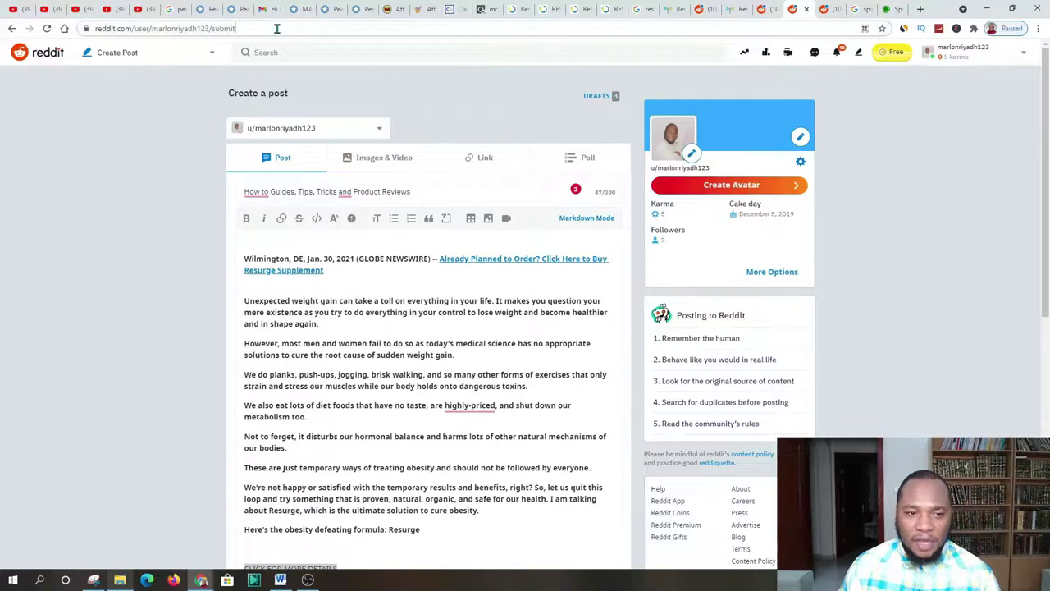
{"action": "right_click", "coordinate": [125, 30]}
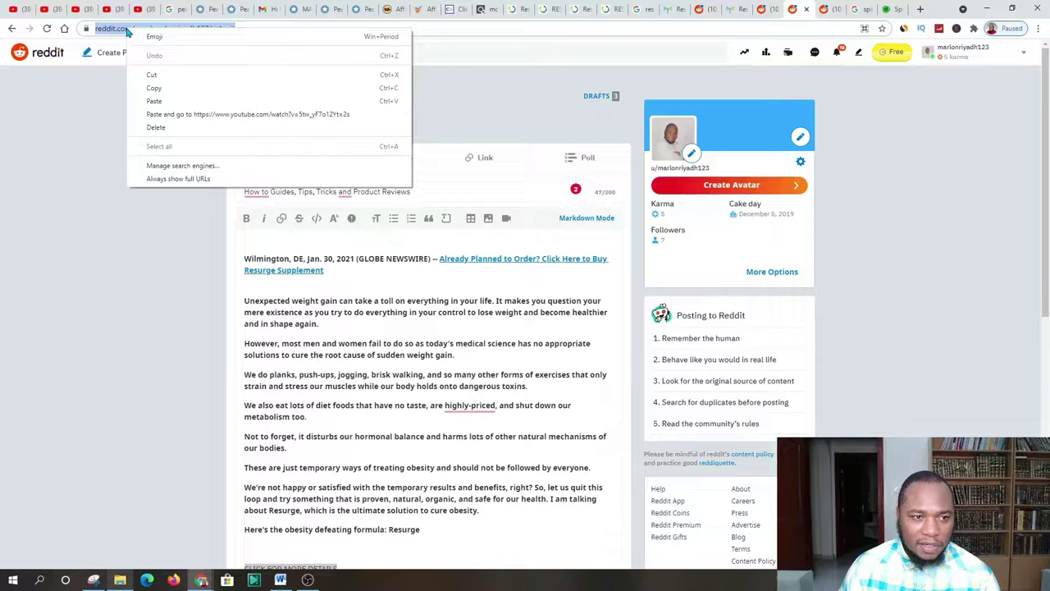
{"action": "left_click", "coordinate": [161, 89]}
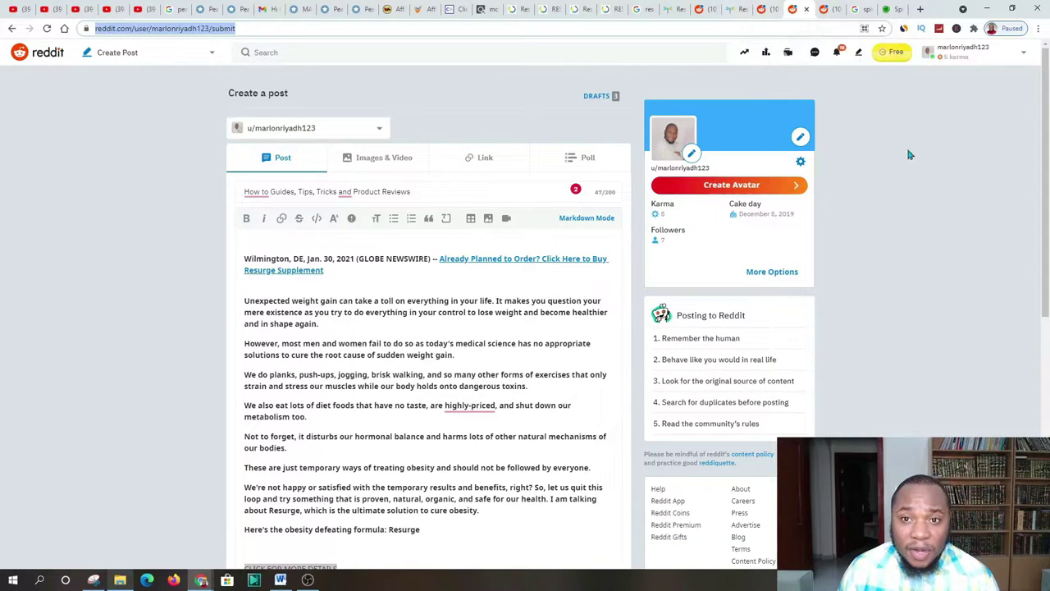
Switch to Pearltrees and look through its open sign-up and premium pages and the MAKE MONEY ONLINE search results.
{"action": "left_click", "coordinate": [208, 11]}
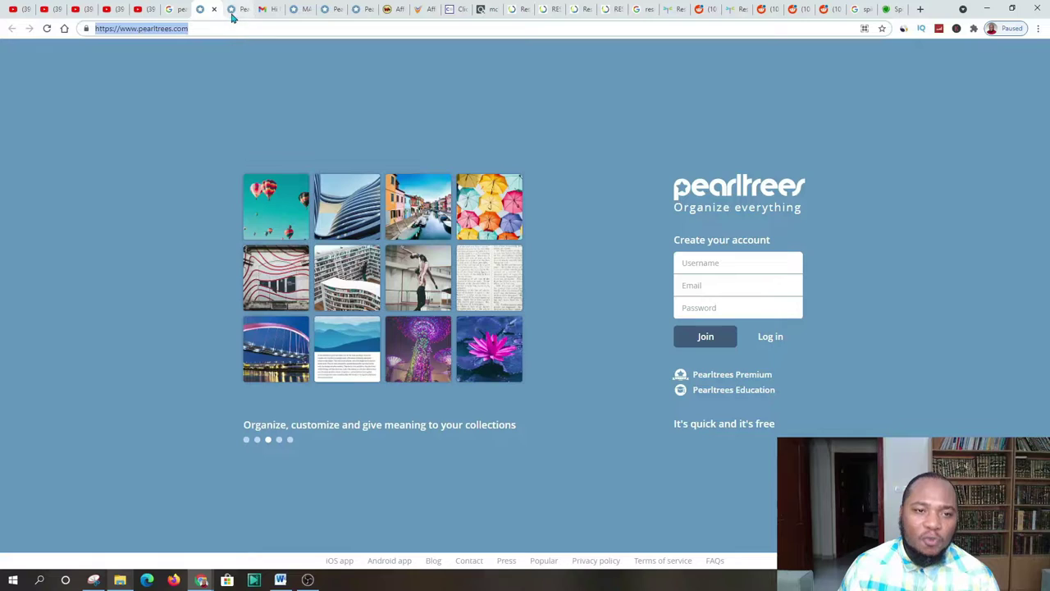
{"action": "left_click", "coordinate": [337, 8]}
{"action": "left_click", "coordinate": [310, 12]}
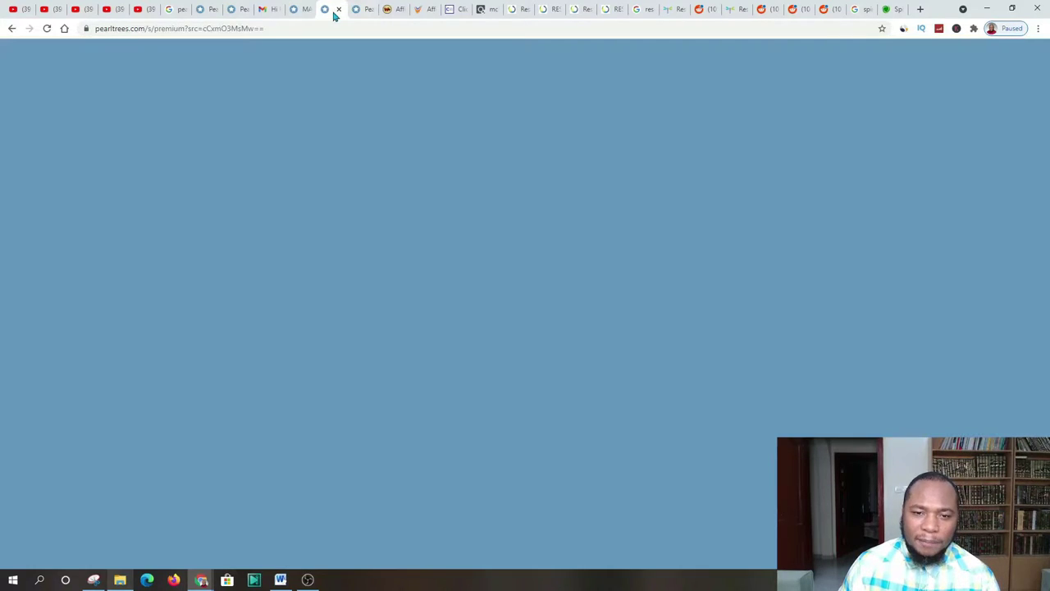
{"action": "left_click", "coordinate": [353, 10]}
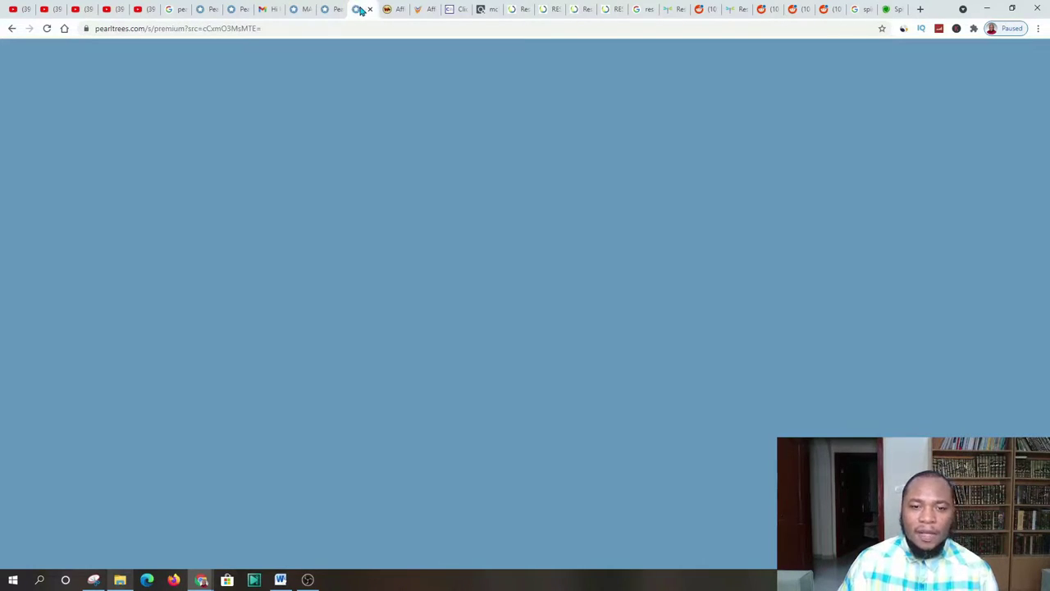
{"action": "left_click", "coordinate": [300, 14]}
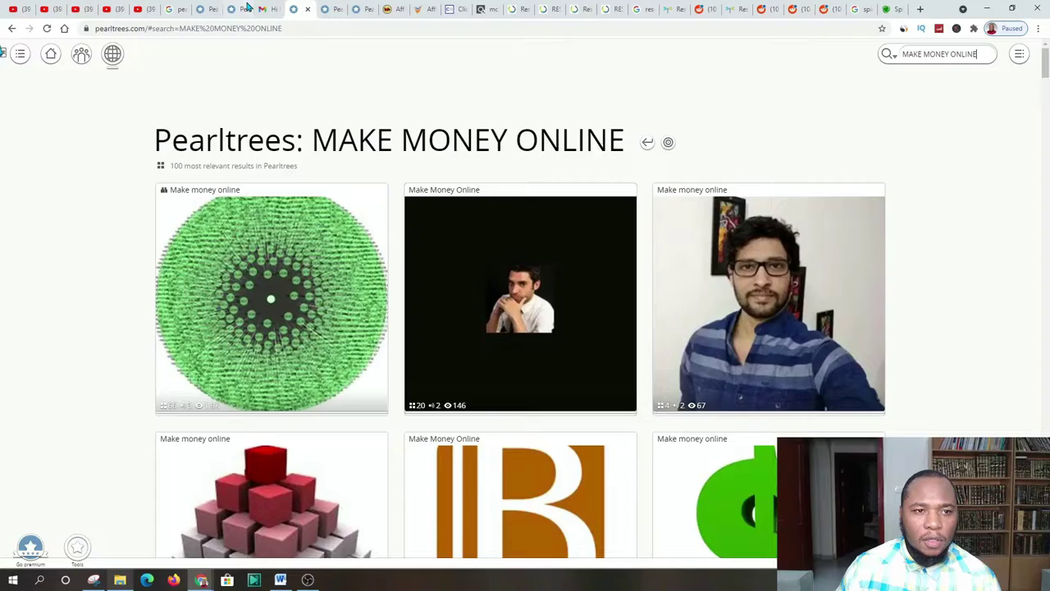
{"action": "left_click", "coordinate": [205, 9]}
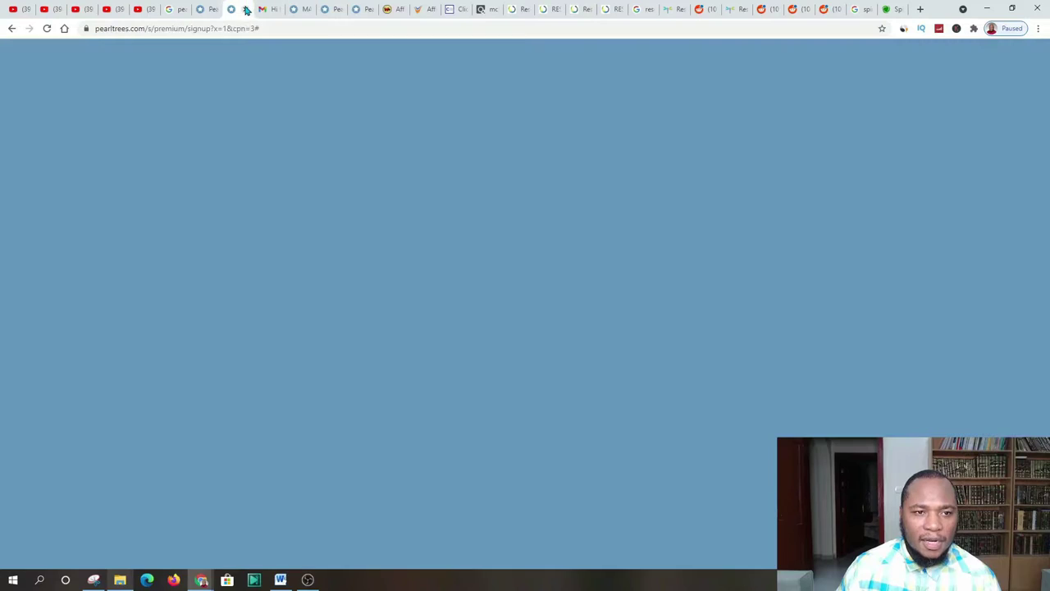
{"action": "left_click", "coordinate": [302, 9]}
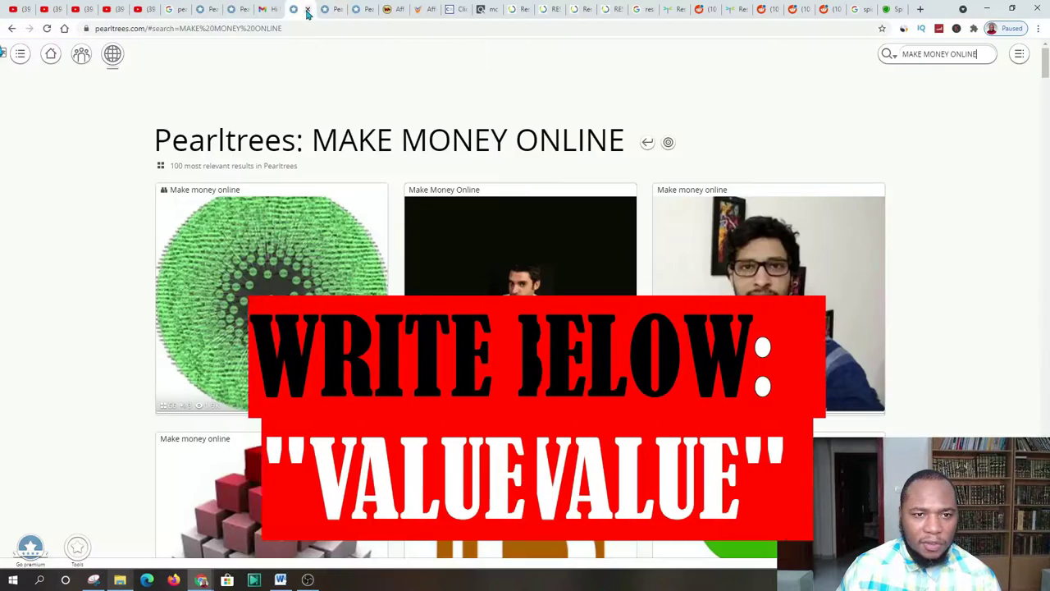
{"action": "left_click", "coordinate": [330, 9]}
{"action": "left_click", "coordinate": [364, 12]}
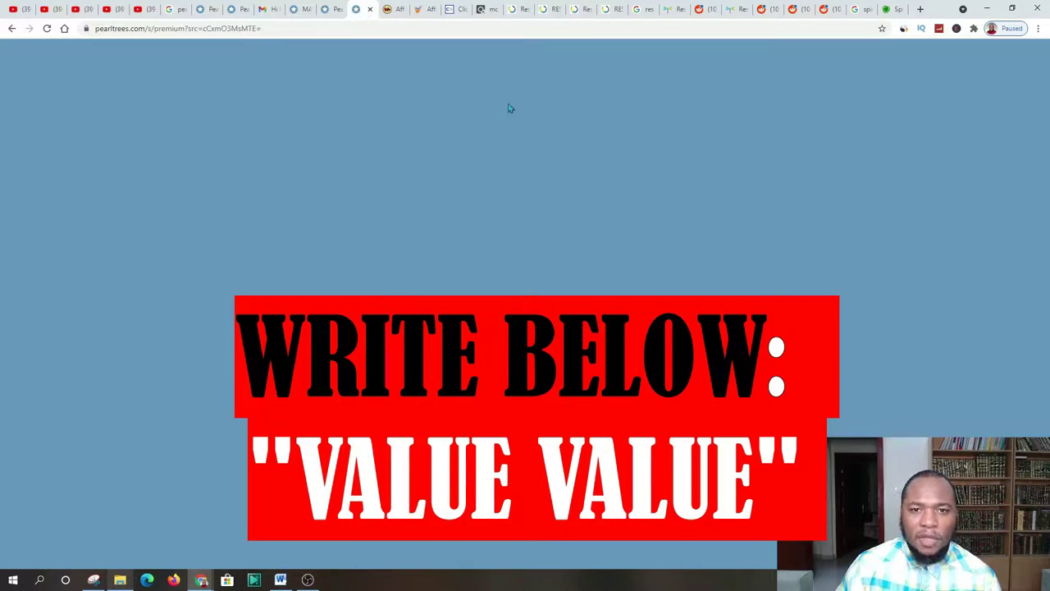
{"action": "left_click", "coordinate": [302, 11]}
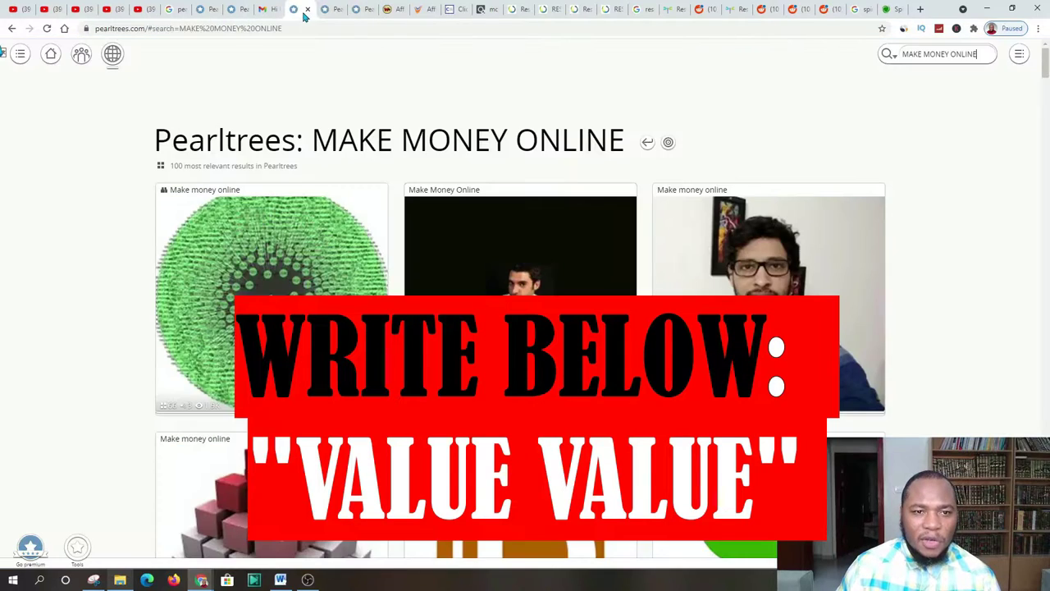
View the Pearltrees offer for more storage and return to the MAKE MONEY ONLINE search results.
{"action": "left_click", "coordinate": [20, 53]}
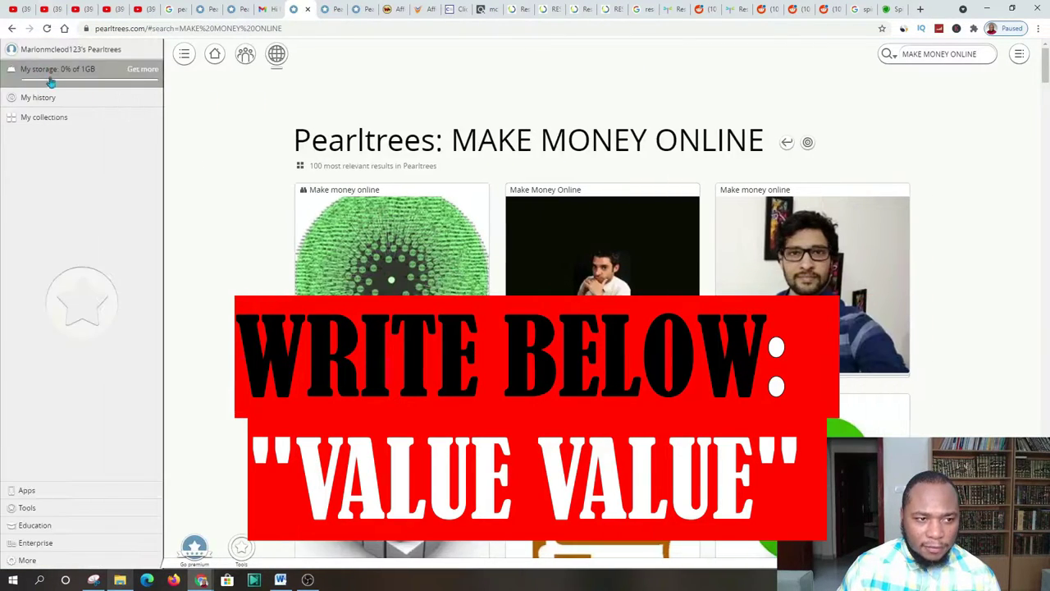
{"action": "left_click", "coordinate": [143, 70]}
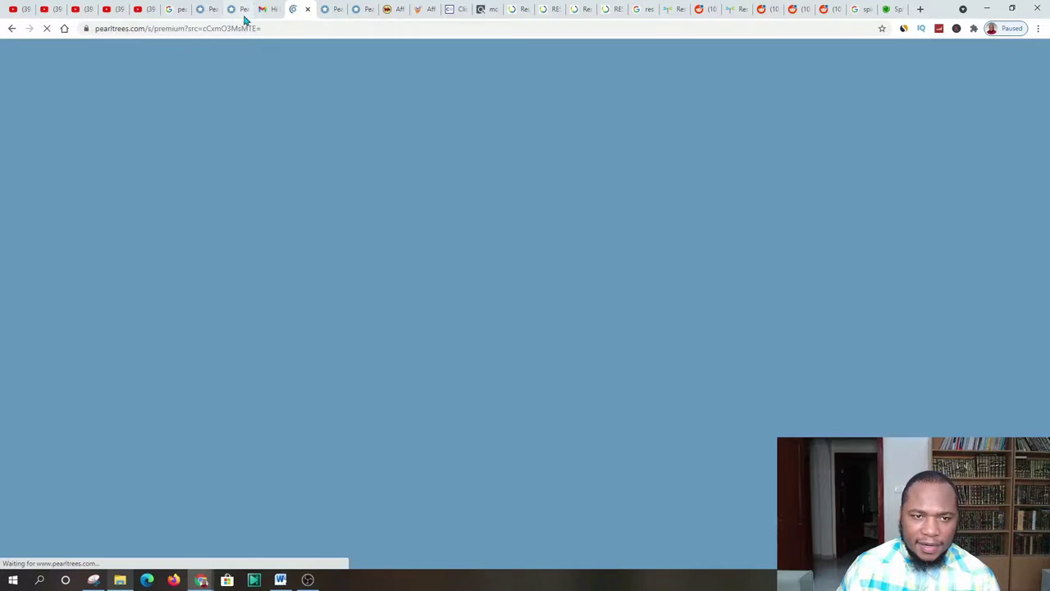
{"action": "left_click", "coordinate": [12, 29]}
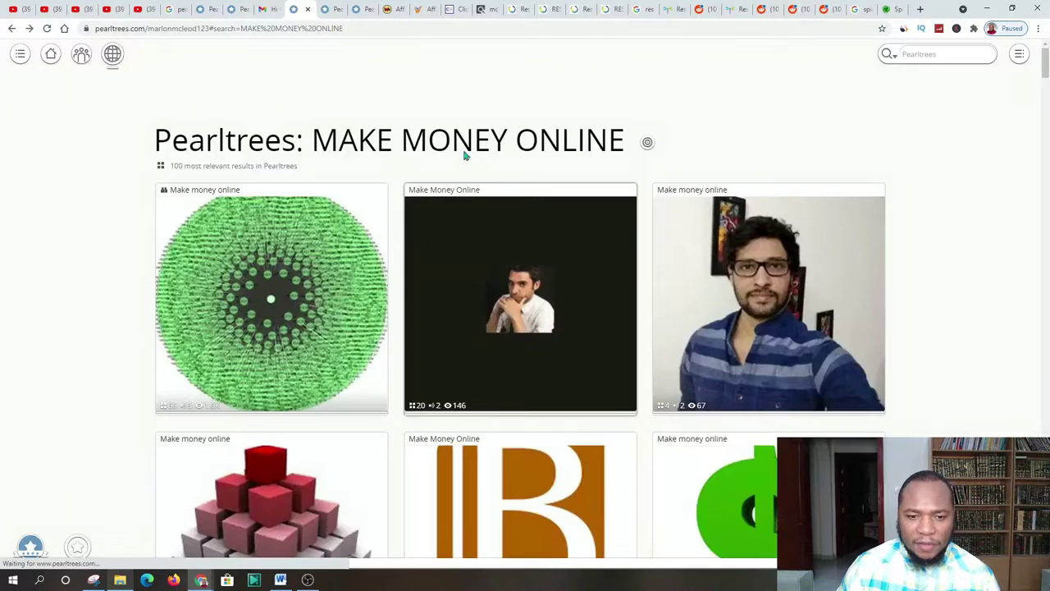
Browse the MAKE MONEY ONLINE results on Pearltrees and open the account's own collections.
{"action": "scroll", "coordinate": [31, 540], "scroll_direction": "down", "scroll_amount": 3}
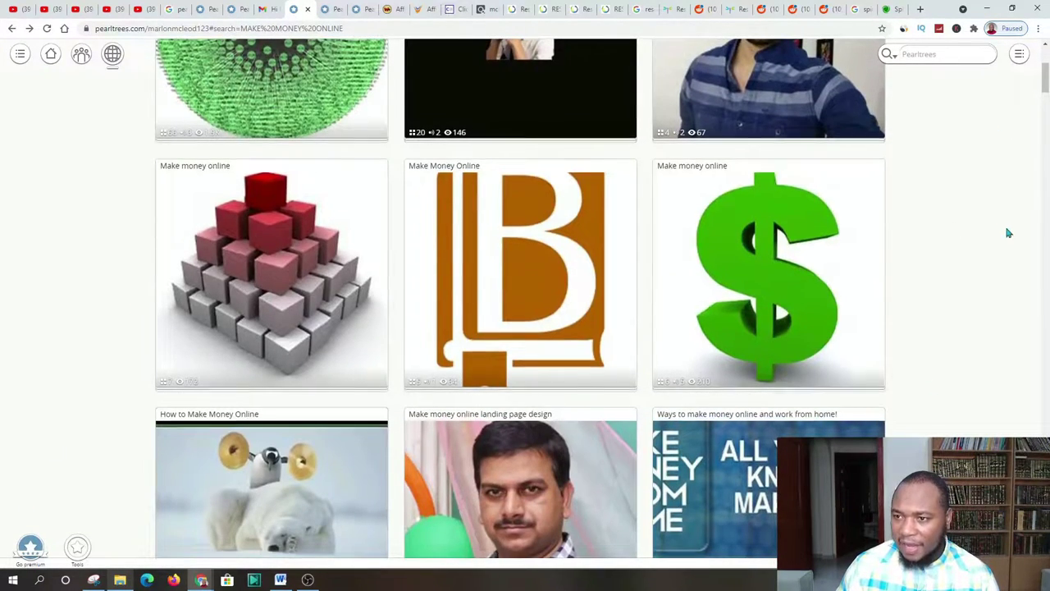
{"action": "scroll", "coordinate": [1008, 230], "scroll_direction": "up", "scroll_amount": 3}
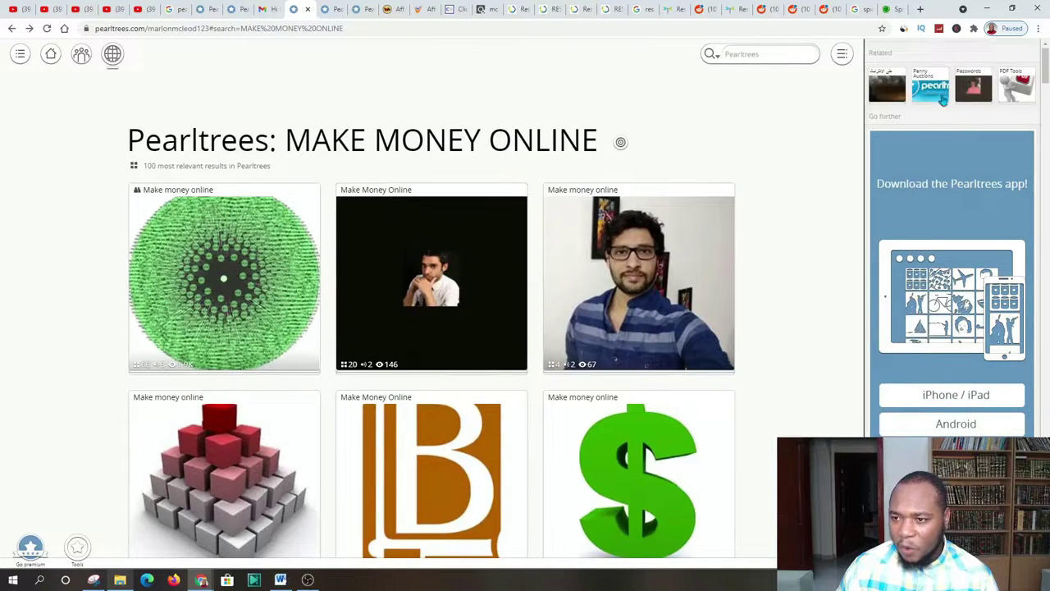
{"action": "scroll", "coordinate": [65, 90], "scroll_direction": "down", "scroll_amount": 2}
{"action": "scroll", "coordinate": [69, 72], "scroll_direction": "up", "scroll_amount": 1}
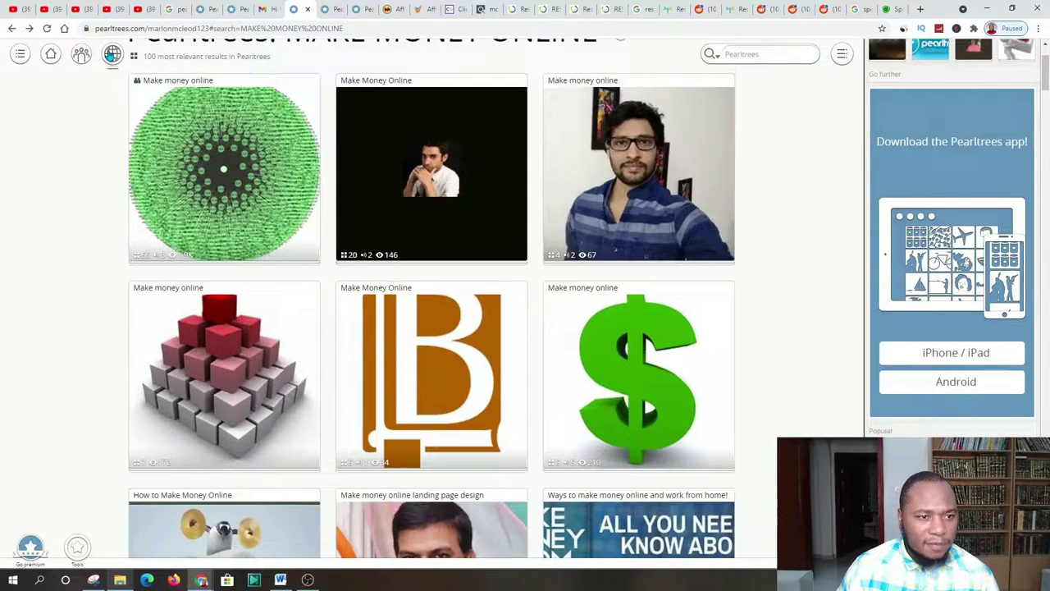
{"action": "left_click", "coordinate": [20, 53]}
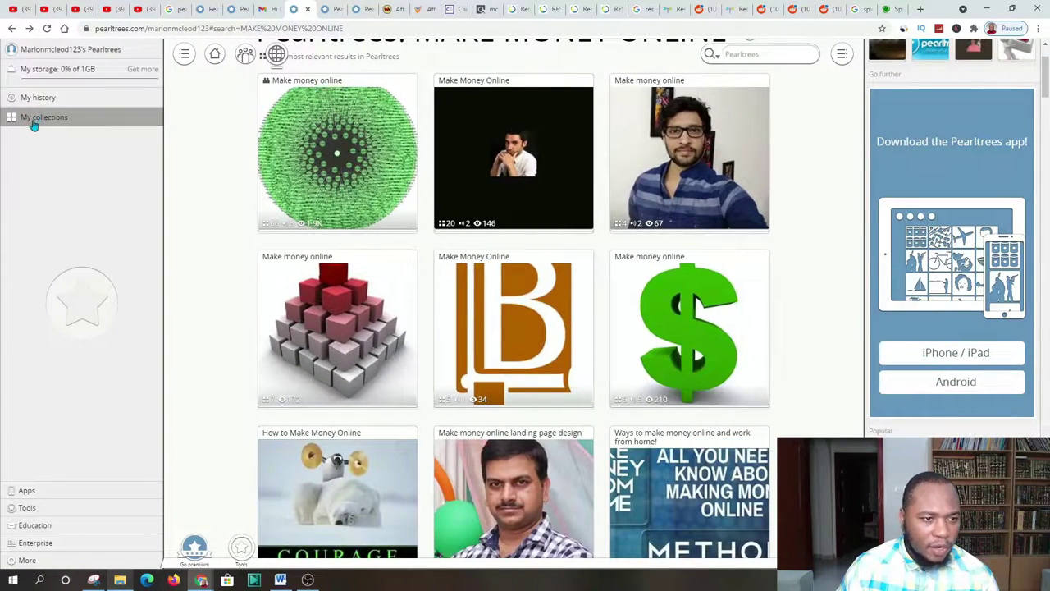
{"action": "left_click", "coordinate": [33, 121]}
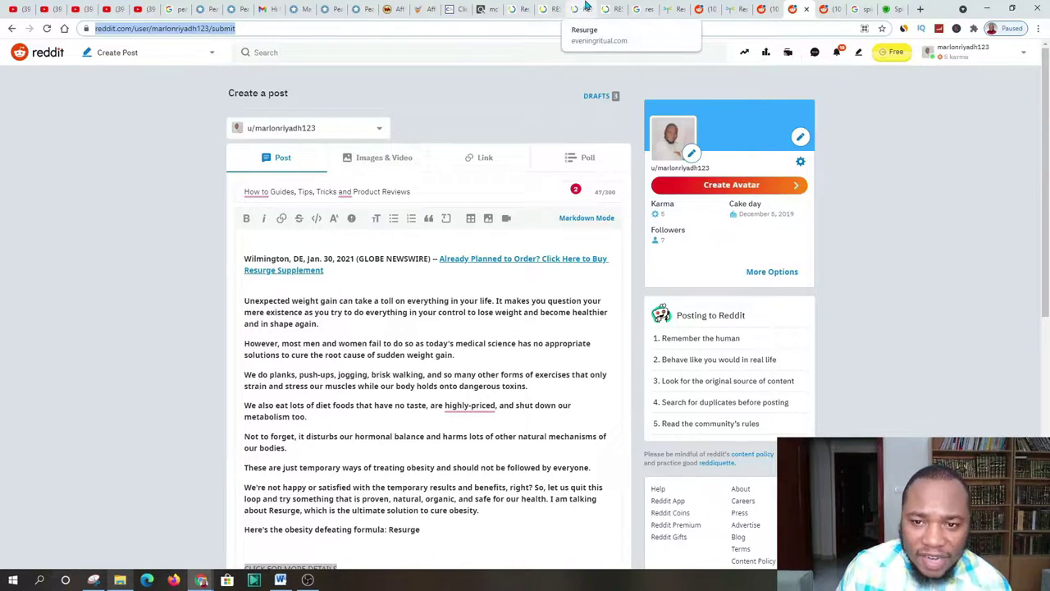
Look over the Resurge review text and CLICK FOR MORE DETAILS link in the Reddit draft.
{"action": "scroll", "coordinate": [492, 164], "scroll_direction": "down", "scroll_amount": 2}
{"action": "scroll", "coordinate": [459, 197], "scroll_direction": "up", "scroll_amount": 2}
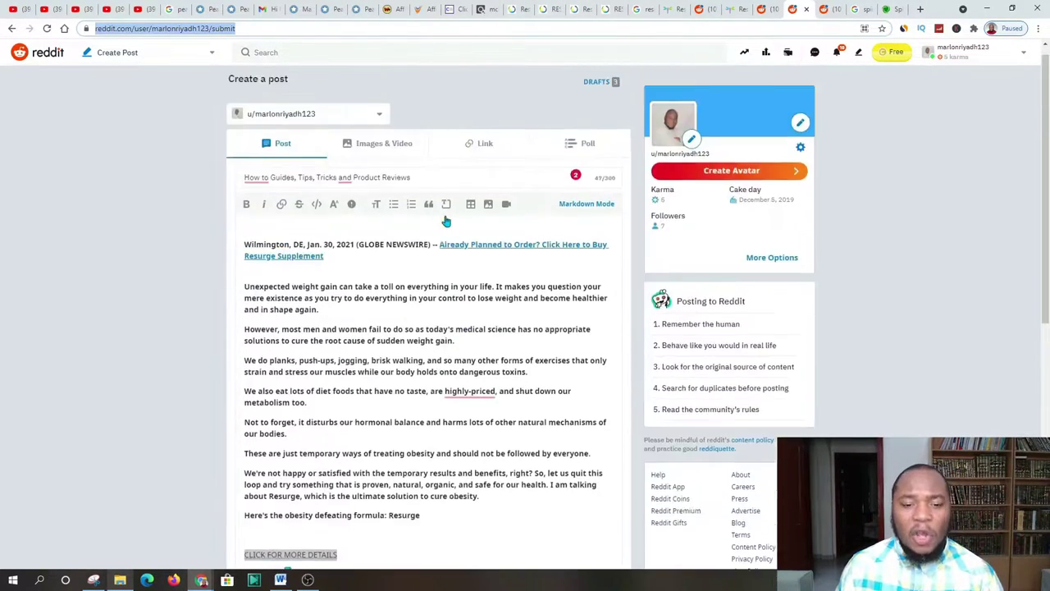
{"action": "scroll", "coordinate": [493, 164], "scroll_direction": "down", "scroll_amount": 1}
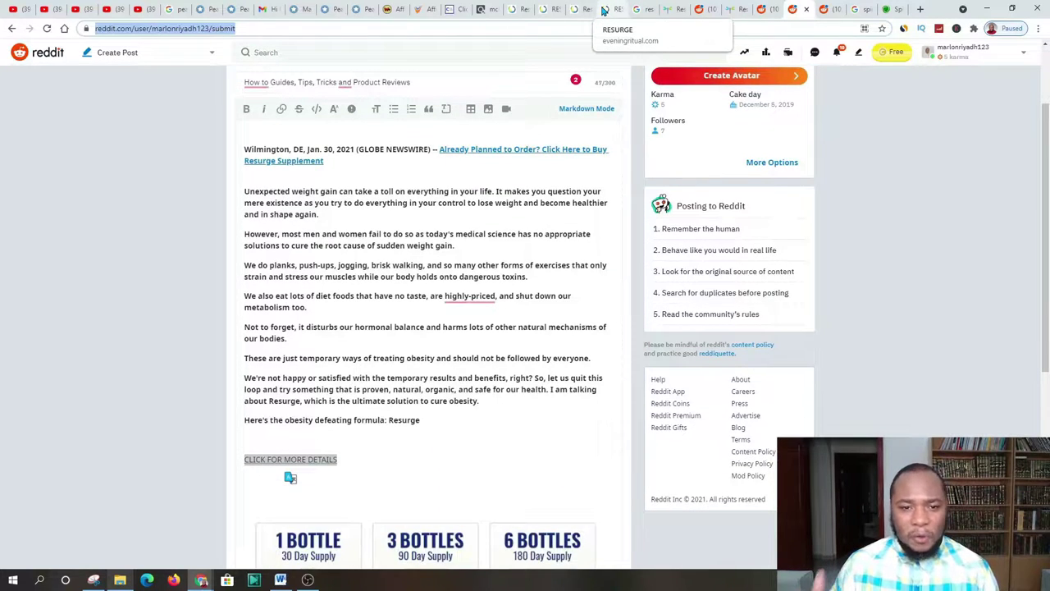
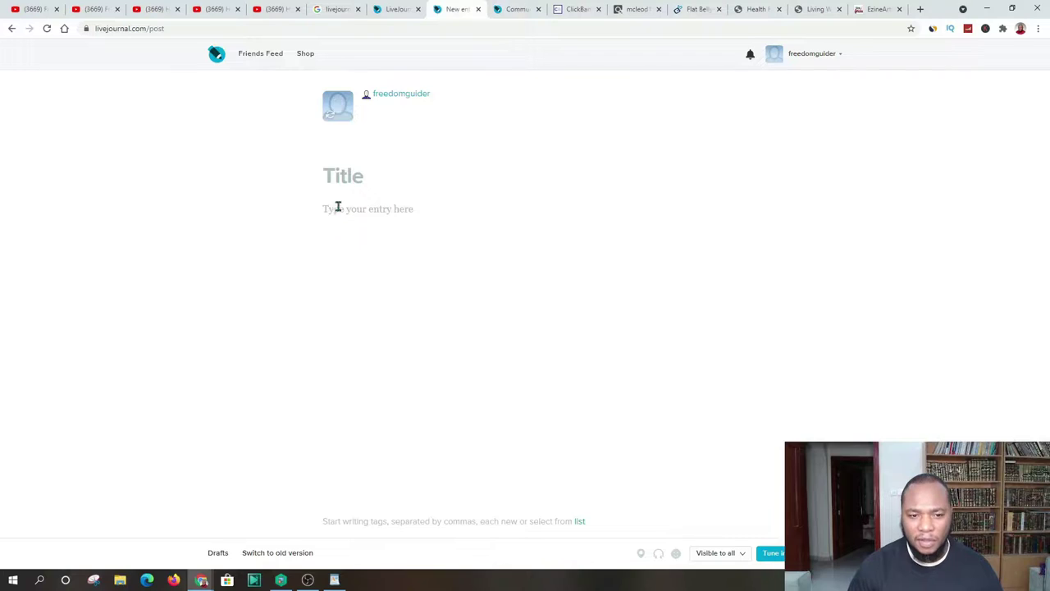
Paste the copied article as the body of the new LiveJournal entry and return to its beginning.
{"action": "right_click", "coordinate": [332, 214]}
{"action": "left_click", "coordinate": [358, 296]}
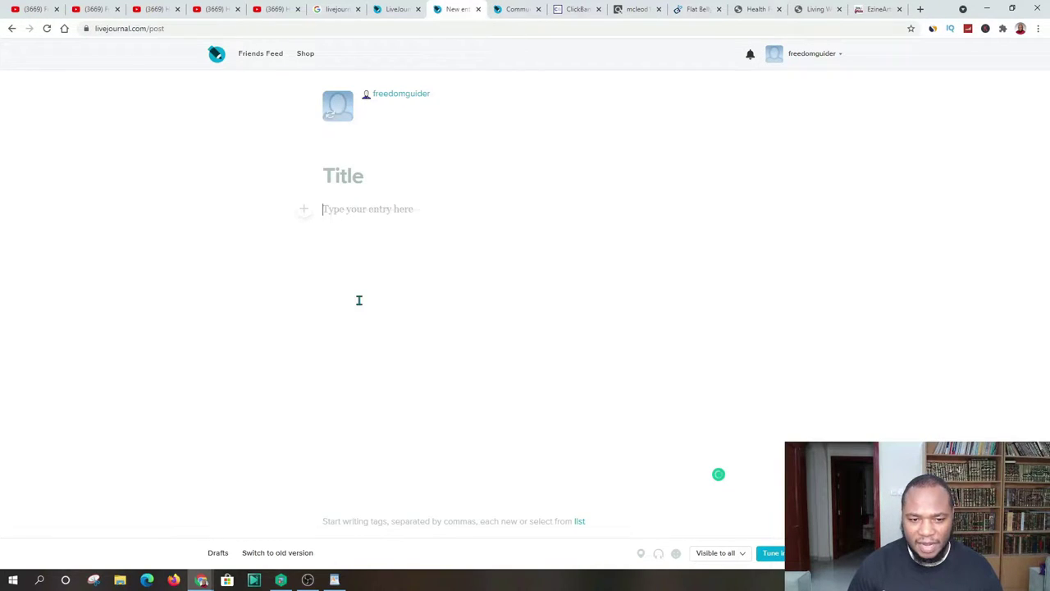
{"action": "scroll", "coordinate": [492, 344], "scroll_direction": "up", "scroll_amount": 7}
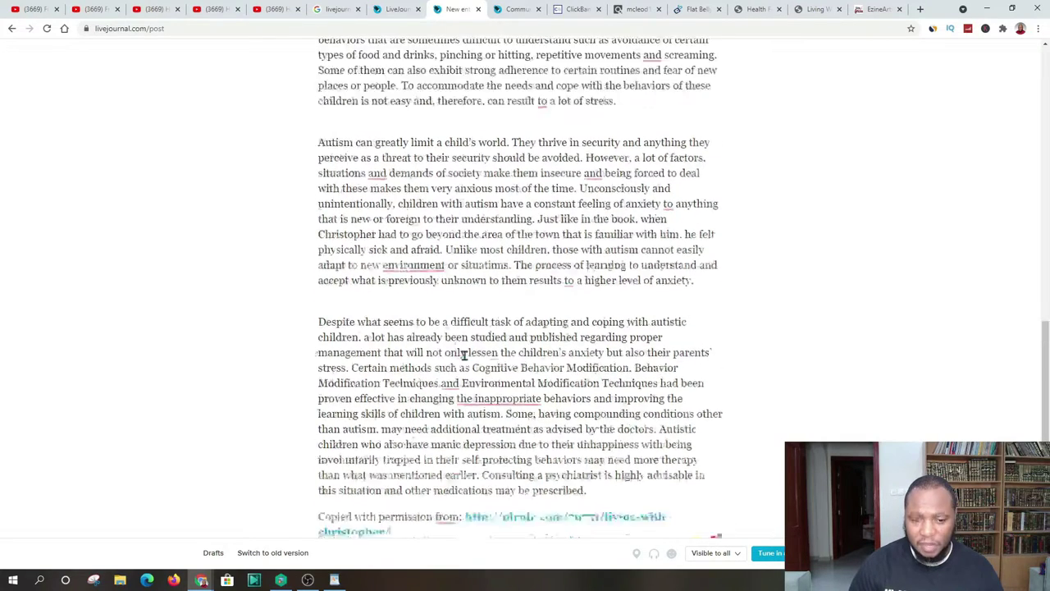
{"action": "scroll", "coordinate": [371, 141], "scroll_direction": "up", "scroll_amount": 2}
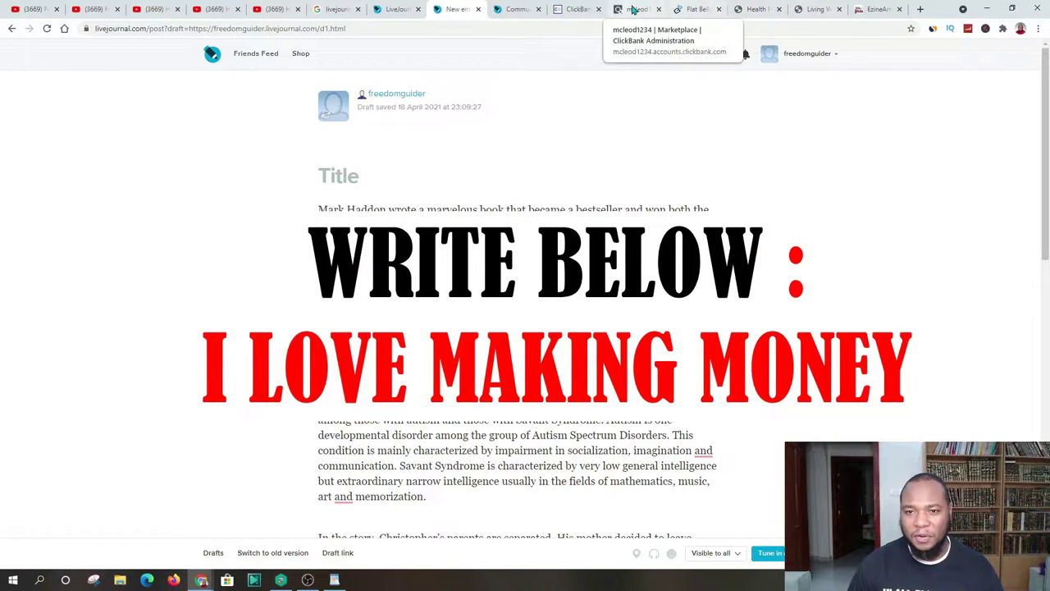
Copy the article title "Living With Christopher" from the plrplr.com Health Fitness category page.
{"action": "left_click", "coordinate": [736, 6]}
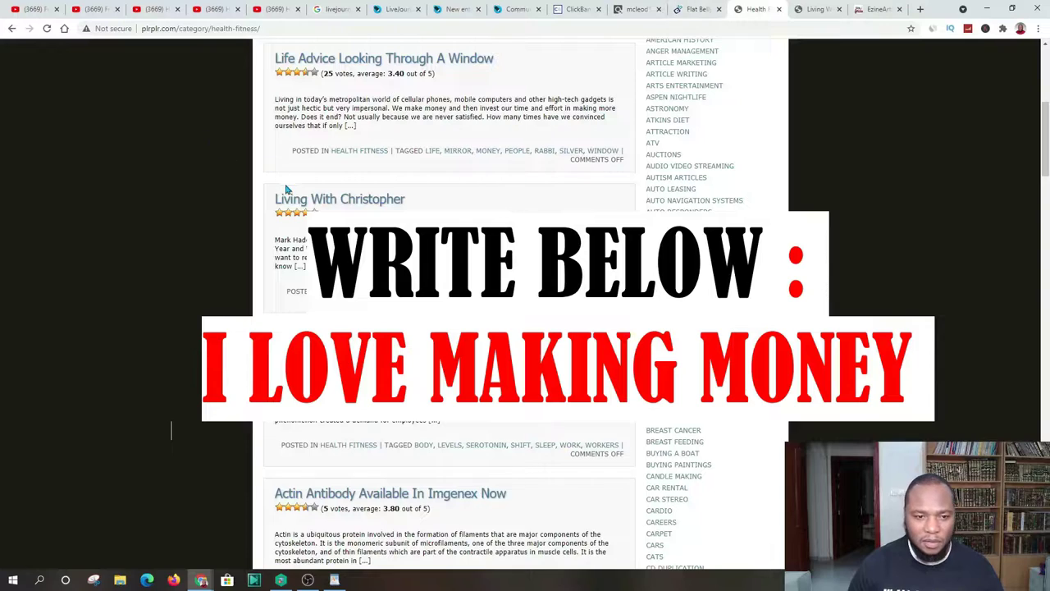
{"action": "left_click_drag", "start_coordinate": [417, 202], "coordinate": [276, 195]}
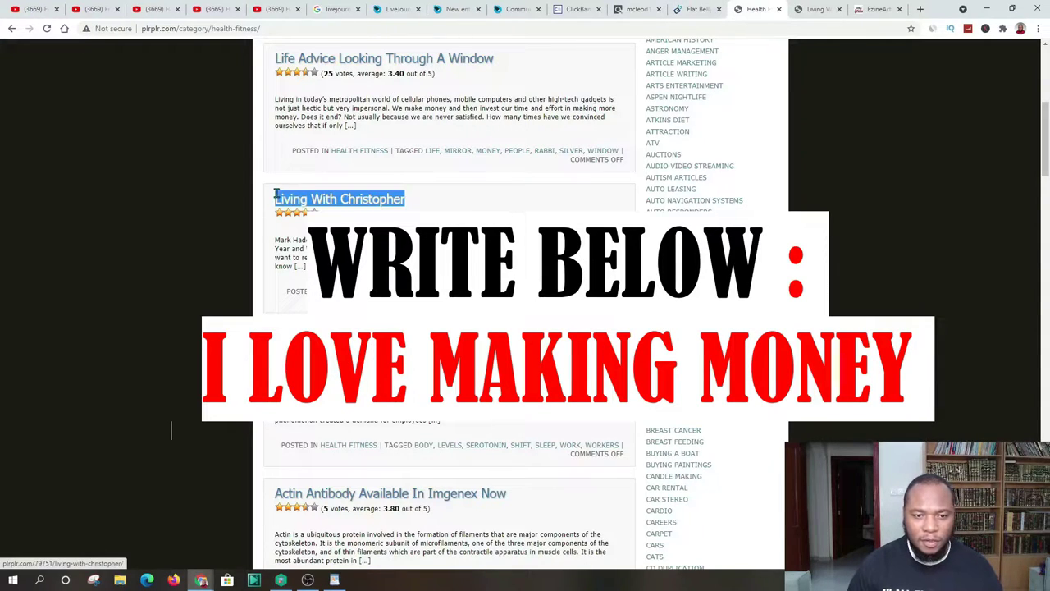
{"action": "right_click", "coordinate": [278, 200]}
{"action": "left_click", "coordinate": [312, 297]}
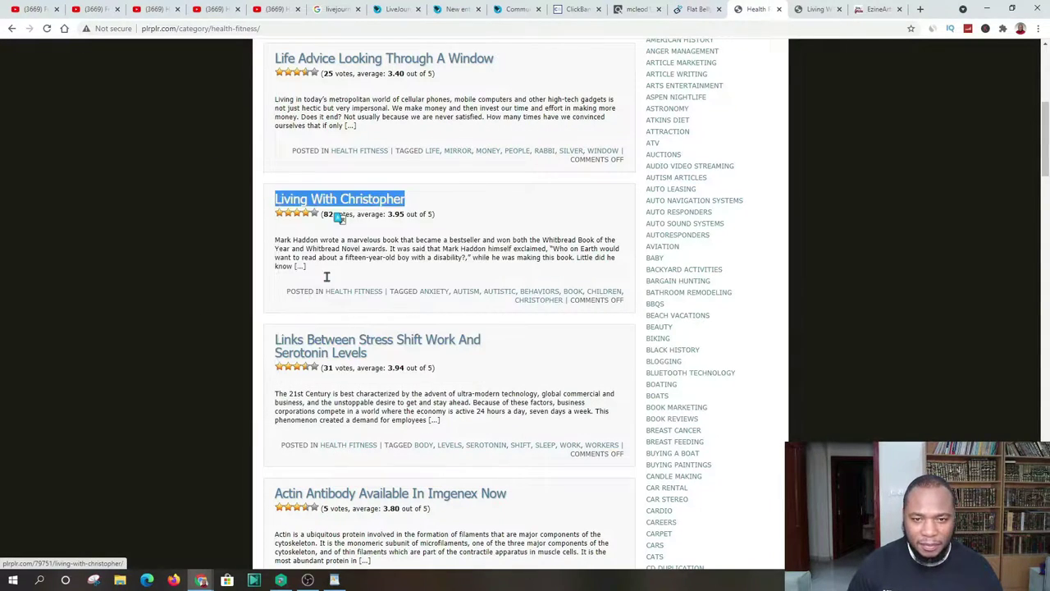
Paste the copied "Living With Christopher" heading as the title of the LiveJournal entry.
{"action": "left_click", "coordinate": [454, 7]}
{"action": "left_click", "coordinate": [322, 176]}
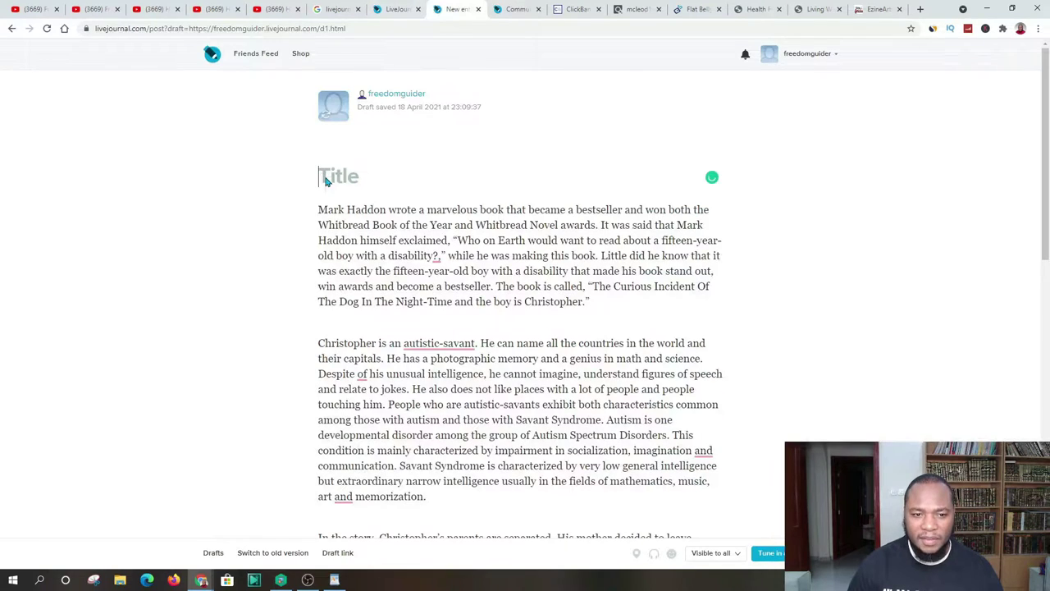
{"action": "right_click", "coordinate": [326, 177]}
{"action": "left_click", "coordinate": [353, 263]}
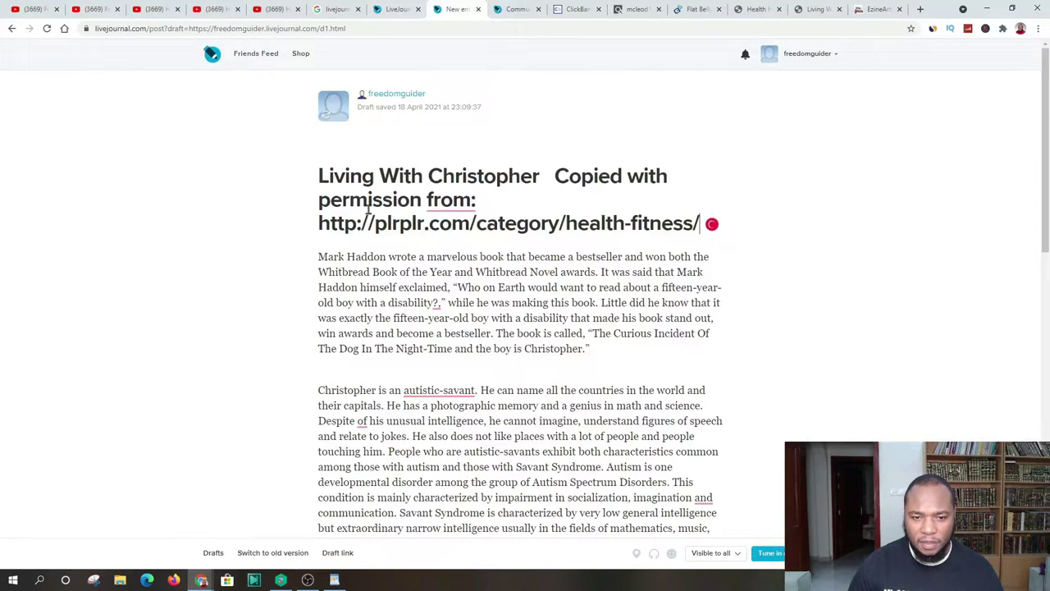
Delete the "Copied with permission from" text and its web address from the entry title, leaving "Living With Christopher".
{"action": "left_click_drag", "start_coordinate": [321, 200], "coordinate": [733, 234]}
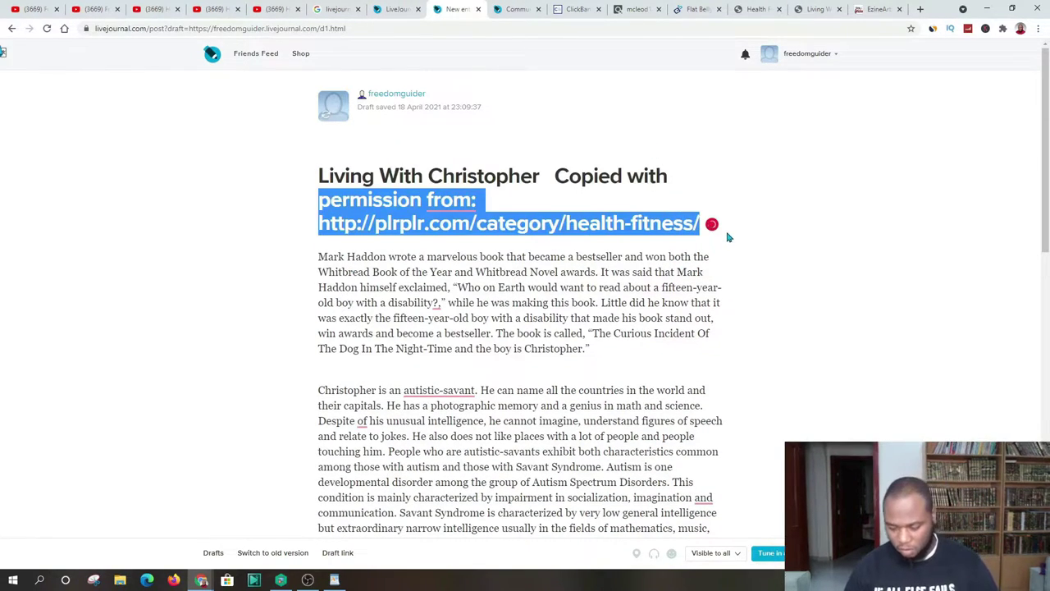
{"action": "key", "text": "BackSpace"}
{"action": "left_click_drag", "start_coordinate": [668, 176], "coordinate": [553, 172]}
{"action": "key", "text": "BackSpace"}
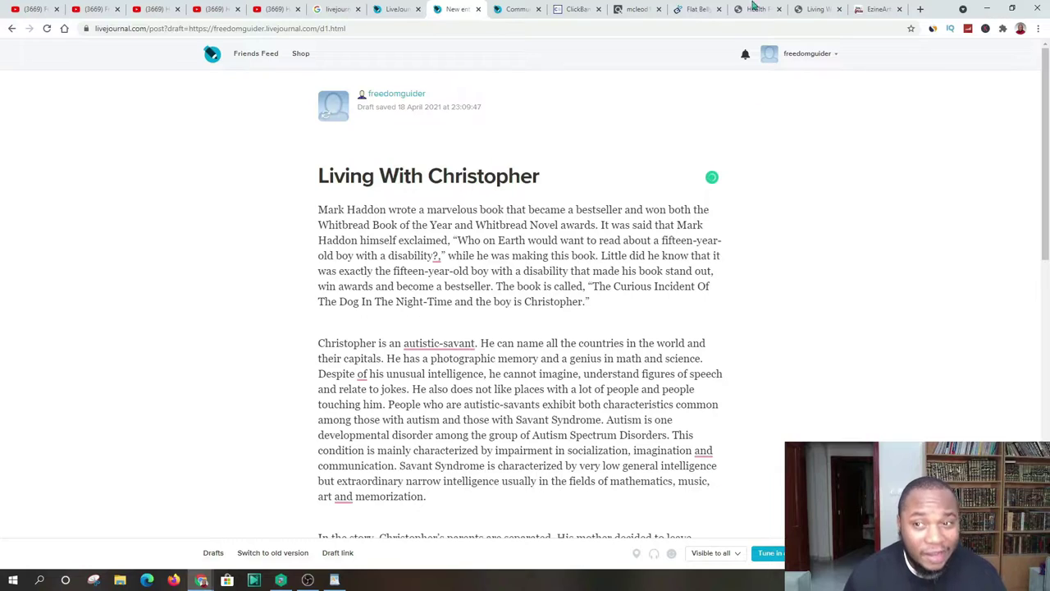
Switch to WordPad, copy the ClickBank affiliate link with the LIVEJOURNAL tracking ID, and return to the LiveJournal draft.
{"action": "left_click", "coordinate": [334, 580]}
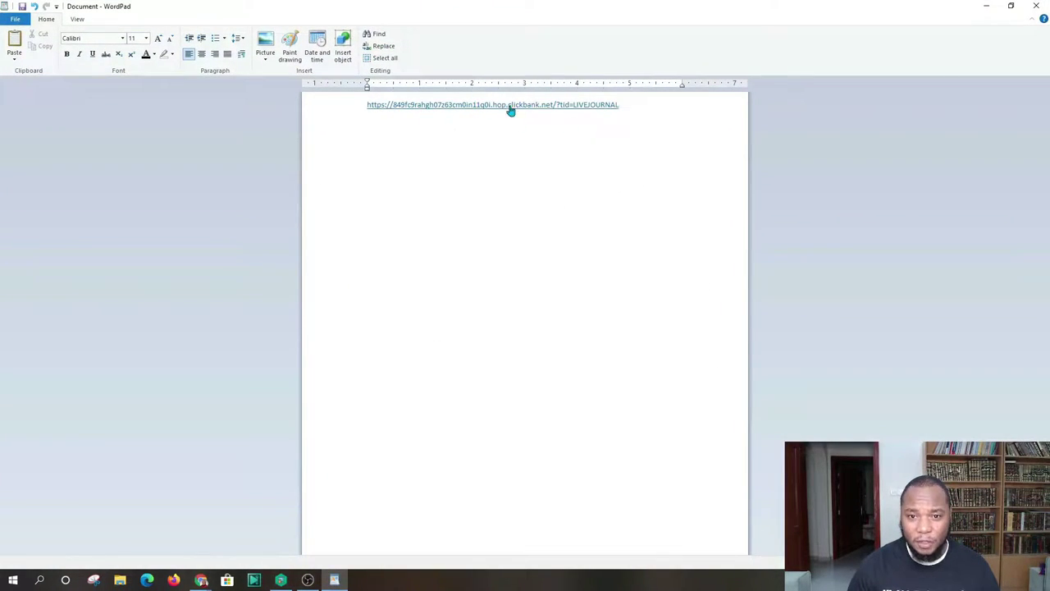
{"action": "left_click", "coordinate": [341, 99]}
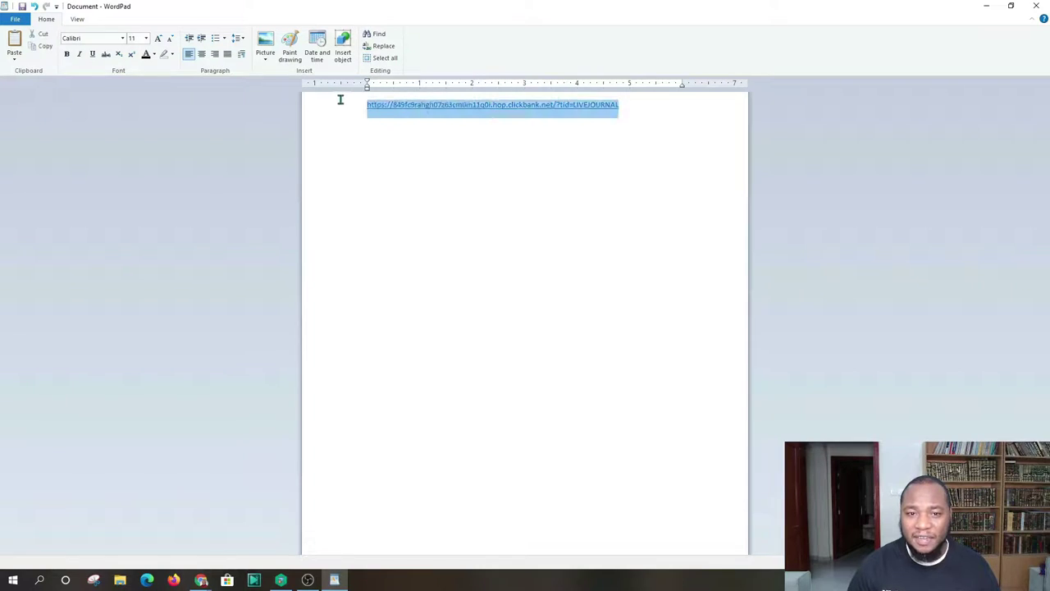
{"action": "right_click", "coordinate": [414, 124]}
{"action": "left_click", "coordinate": [455, 137]}
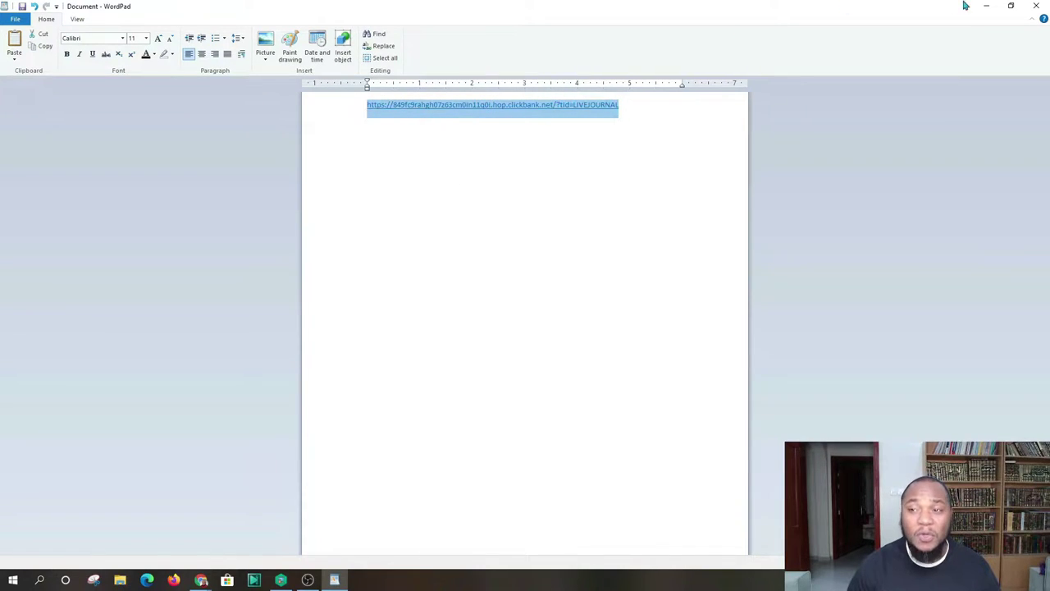
{"action": "left_click", "coordinate": [985, 6]}
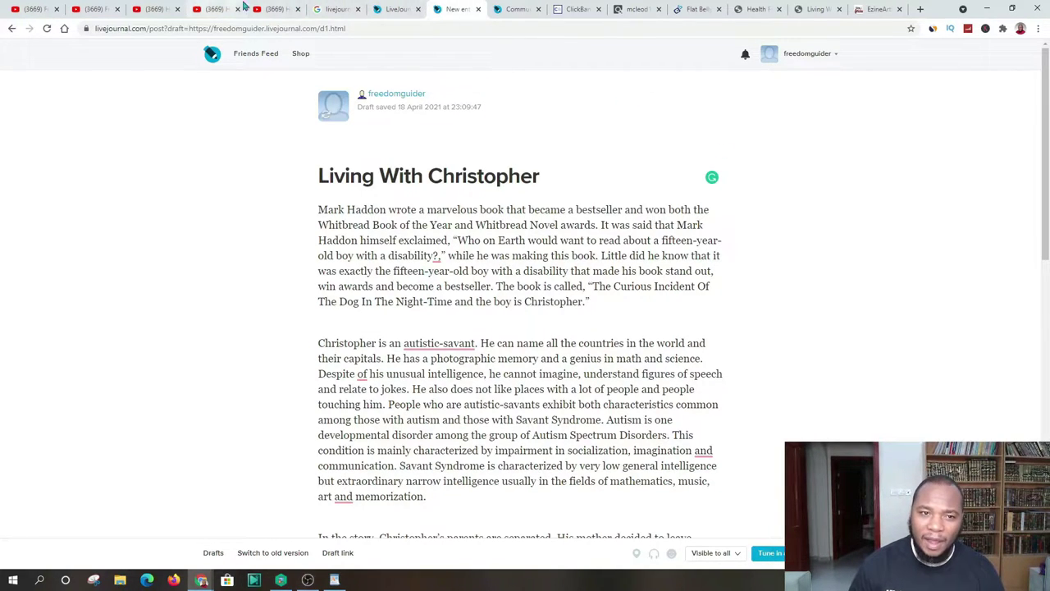
Switch to YouTube and look through the uploaded videos of the Freedom Guider - Billionaires Info channel.
{"action": "left_click", "coordinate": [277, 8]}
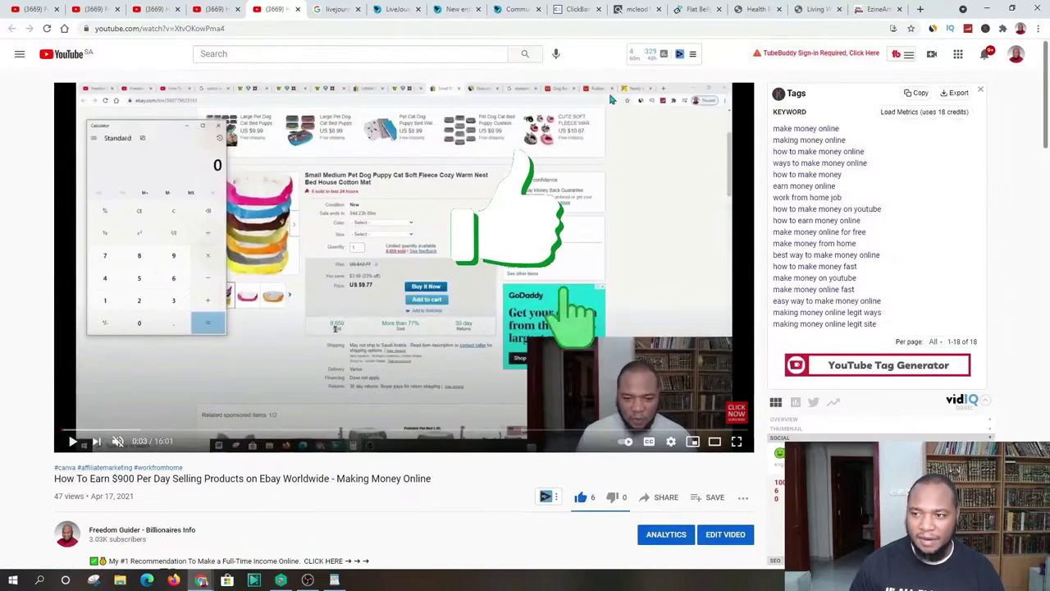
{"action": "left_click", "coordinate": [207, 53]}
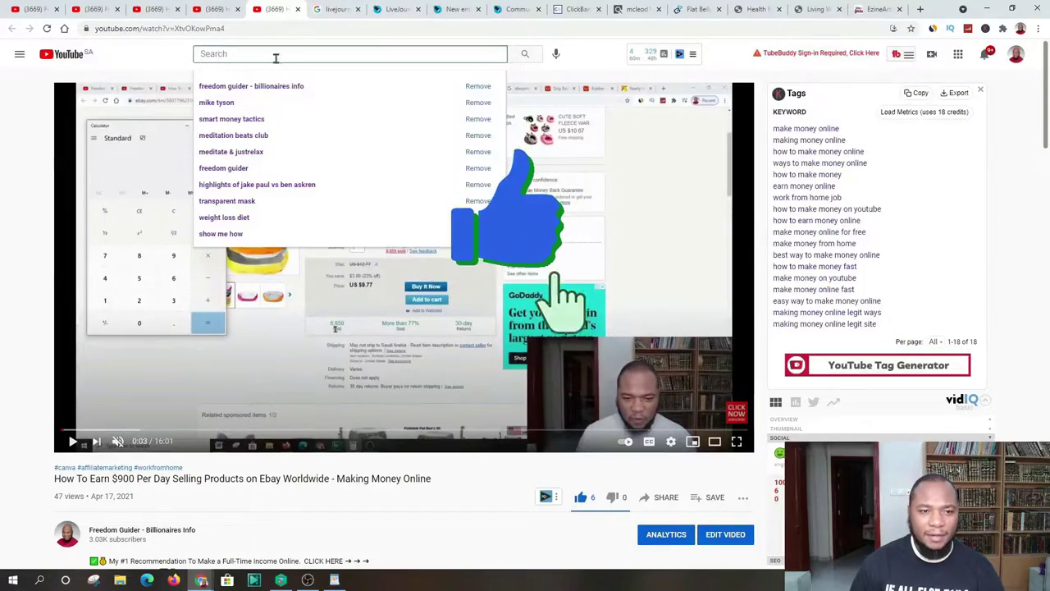
{"action": "left_click", "coordinate": [49, 10]}
{"action": "left_click", "coordinate": [91, 9]}
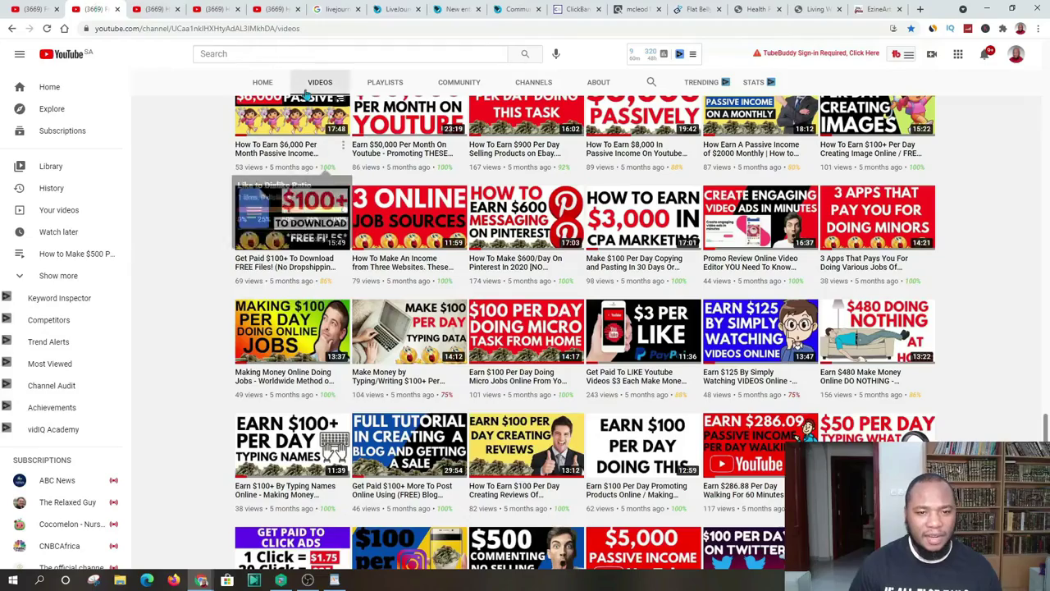
{"action": "scroll", "coordinate": [566, 190], "scroll_direction": "up", "scroll_amount": 4}
{"action": "scroll", "coordinate": [566, 190], "scroll_direction": "up", "scroll_amount": 10}
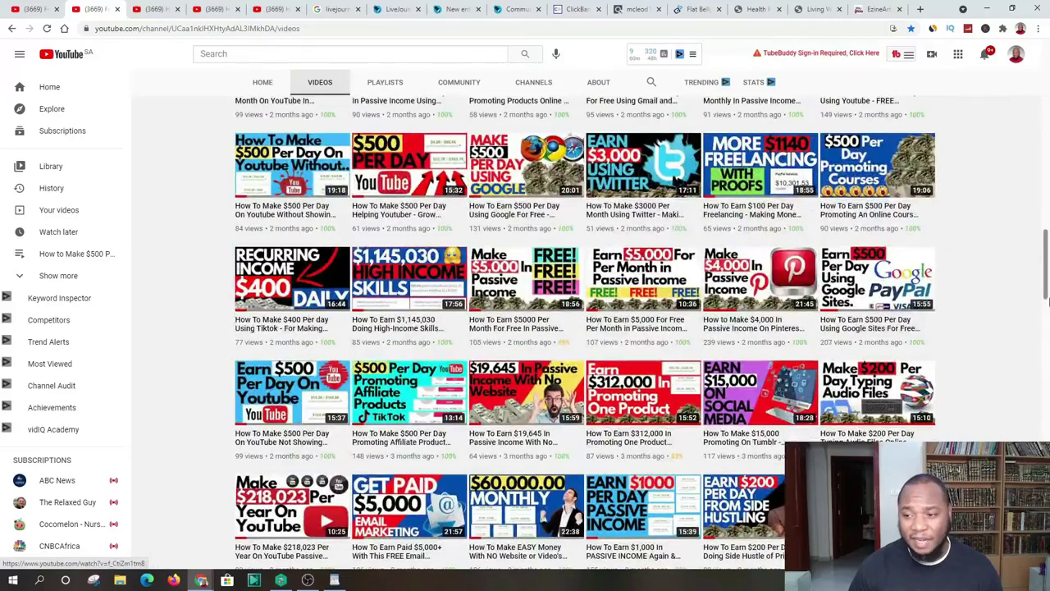
{"action": "left_click_drag", "start_coordinate": [1048, 262], "coordinate": [1046, 66]}
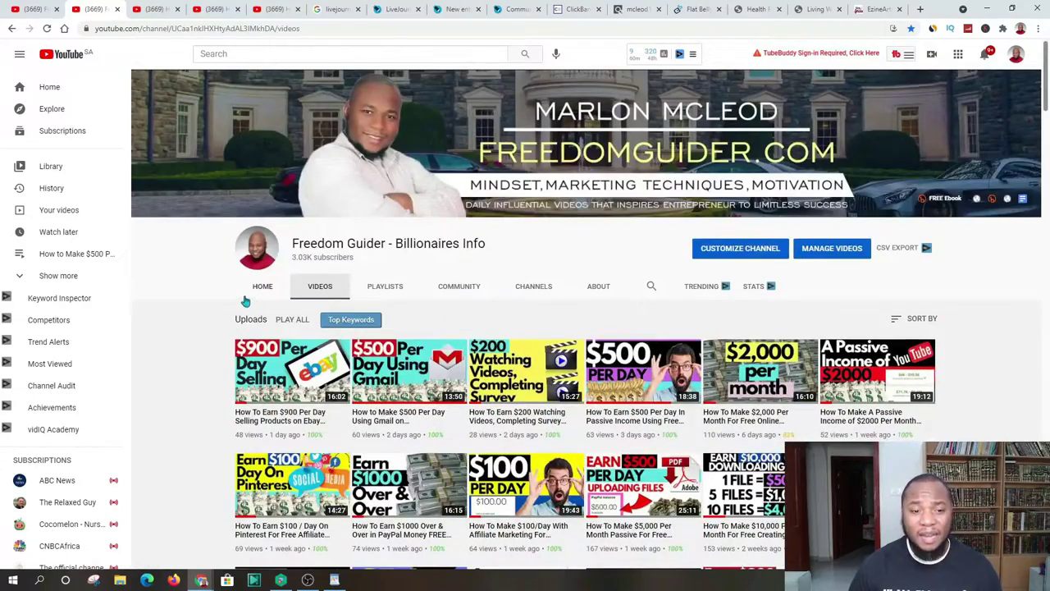
Search the channel's videos for "aweber" and look through the results.
{"action": "left_click", "coordinate": [651, 287]}
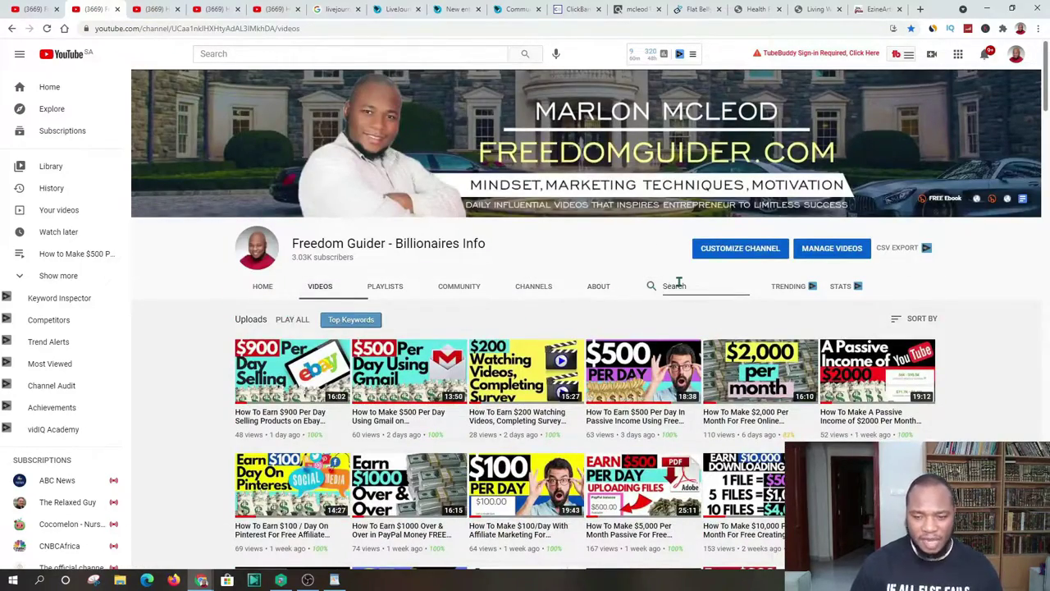
{"action": "type", "text": "a"}
{"action": "key", "text": "BackSpace"}
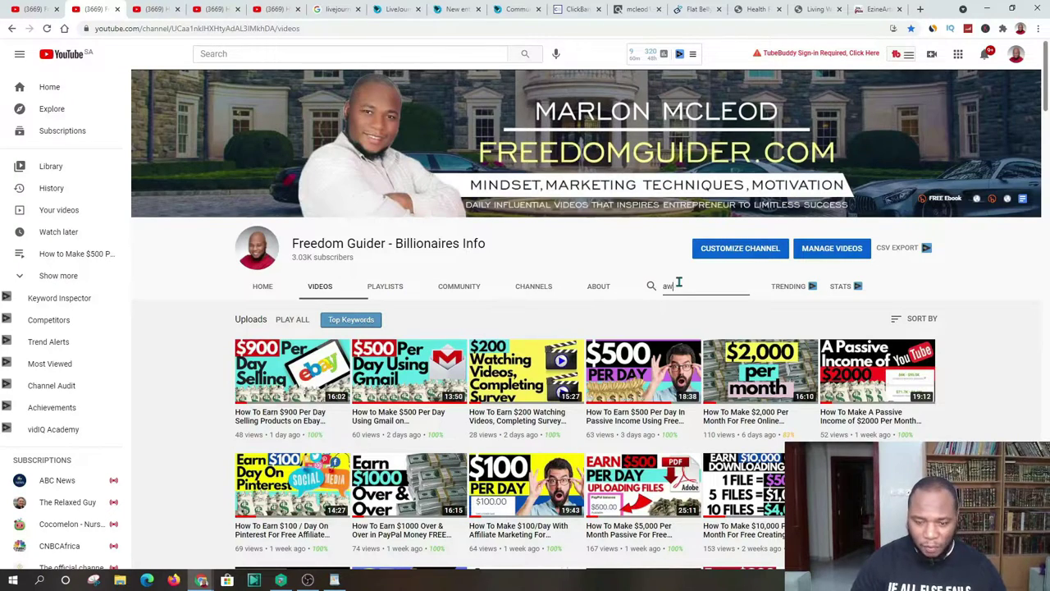
{"action": "type", "text": "web"}
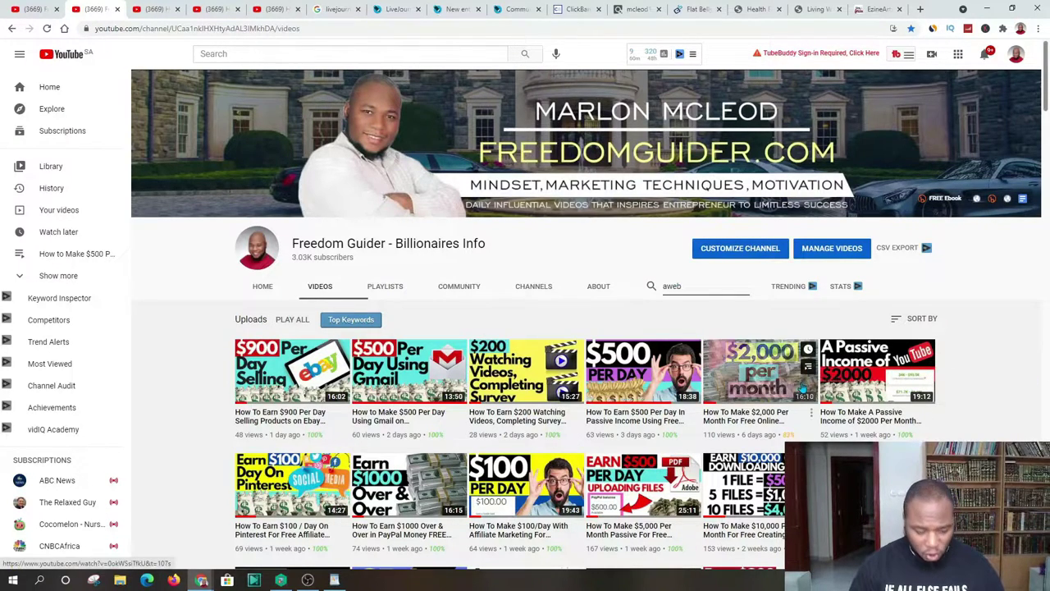
{"action": "type", "text": "er"}
{"action": "key", "text": "Return"}
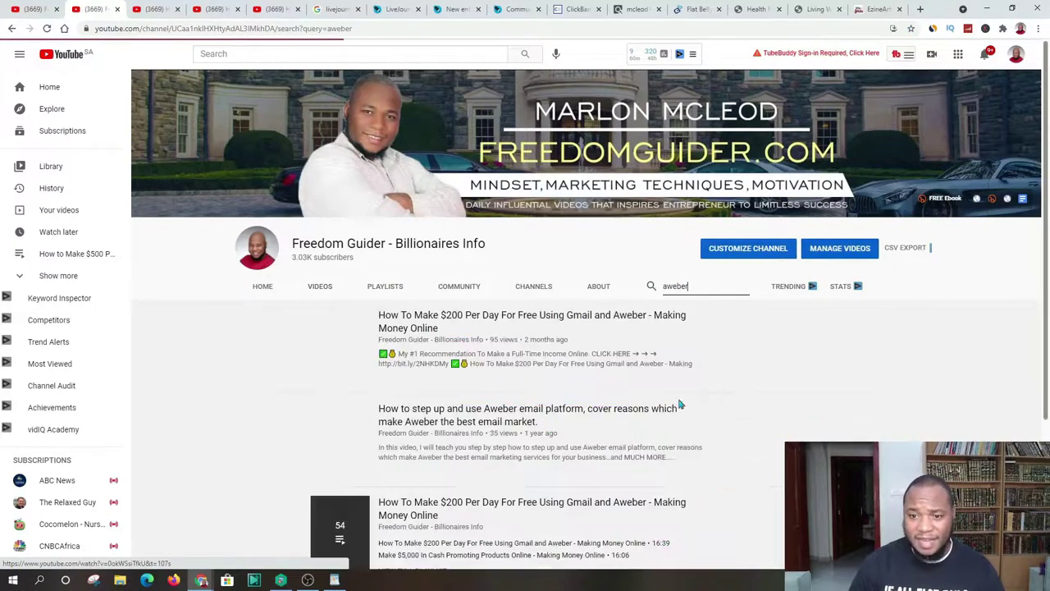
{"action": "scroll", "coordinate": [299, 328], "scroll_direction": "down", "scroll_amount": 5}
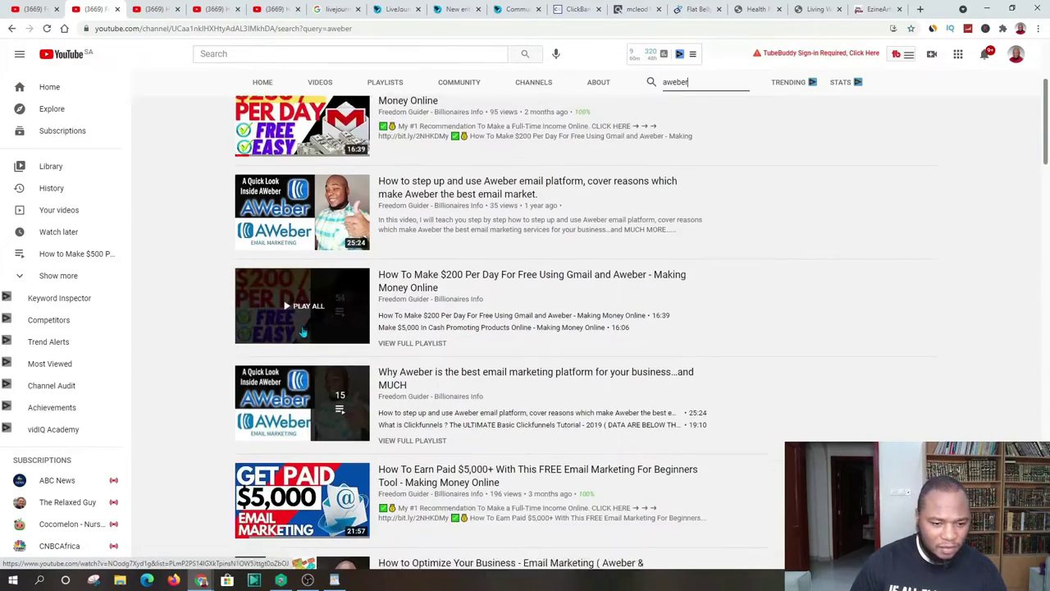
Look further through the channel's "aweber" results, and search its videos for "landing page" instead.
{"action": "scroll", "coordinate": [361, 309], "scroll_direction": "down", "scroll_amount": 12}
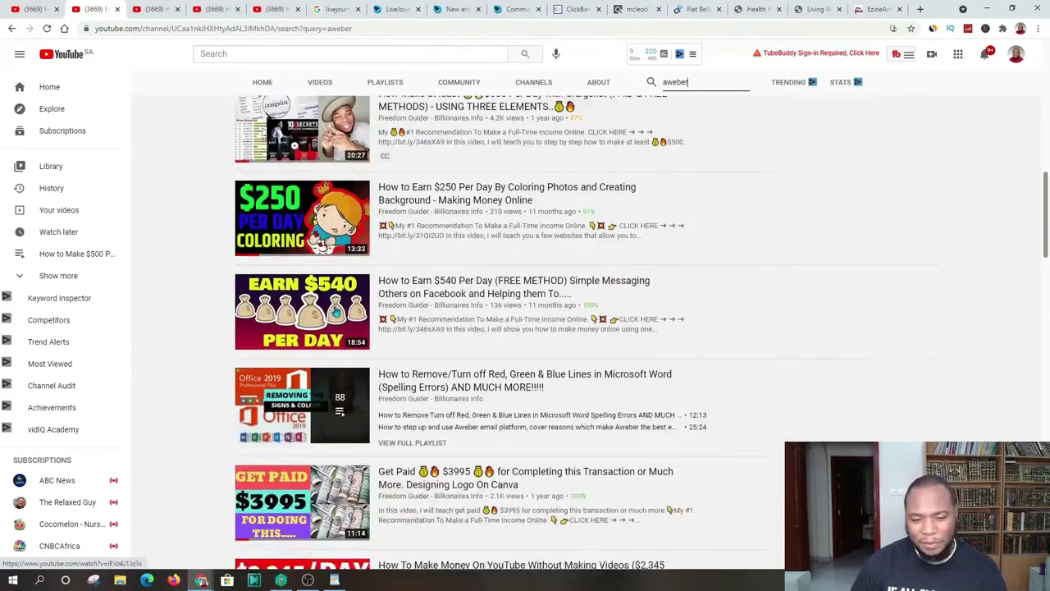
{"action": "scroll", "coordinate": [338, 343], "scroll_direction": "down", "scroll_amount": 10}
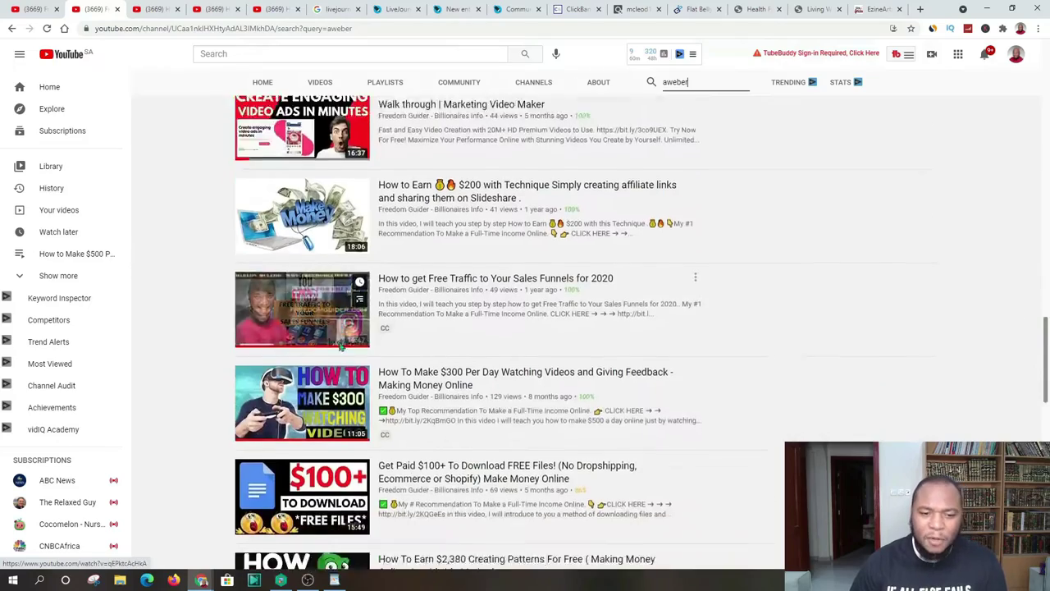
{"action": "scroll", "coordinate": [341, 347], "scroll_direction": "down", "scroll_amount": 10}
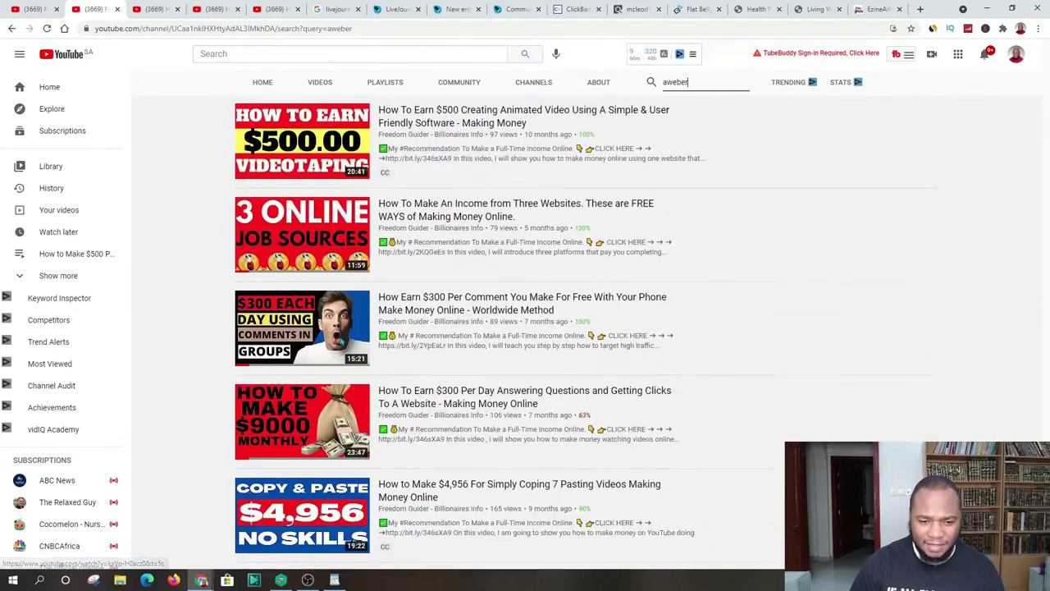
{"action": "scroll", "coordinate": [316, 305], "scroll_direction": "down", "scroll_amount": 10}
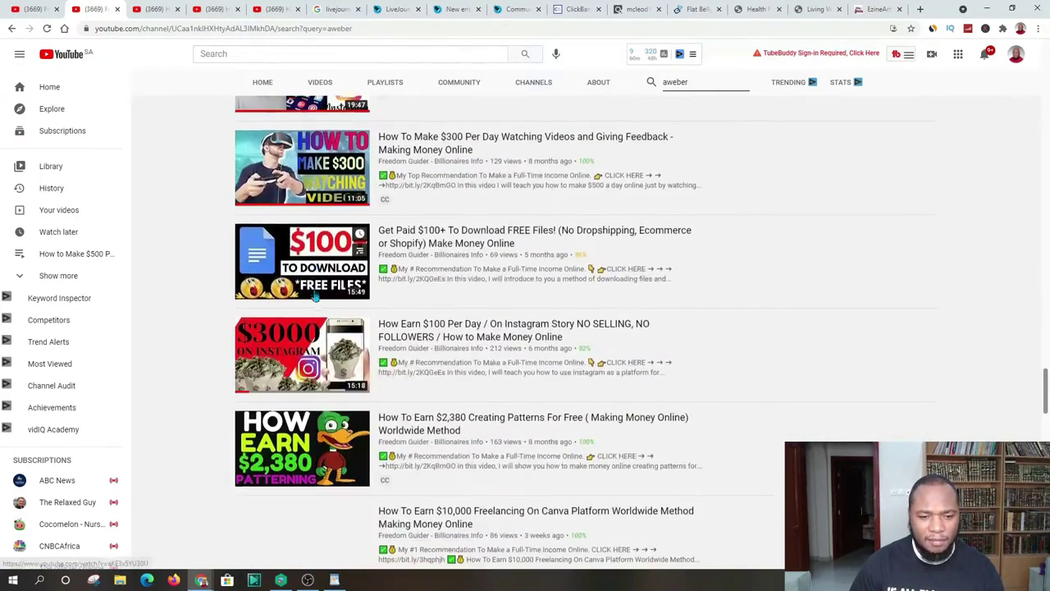
{"action": "left_click", "coordinate": [701, 79]}
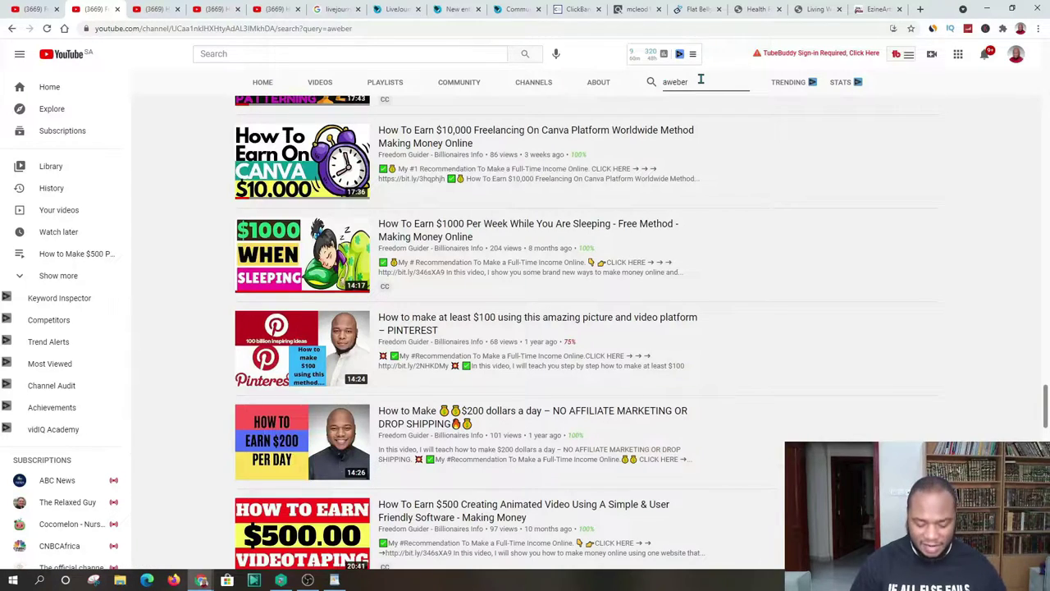
{"action": "key", "text": "BackSpace"}
{"action": "key", "text": "BackSpace"}
{"action": "key", "text": "BackSpace"}
{"action": "key", "text": "BackSpace"}
{"action": "key", "text": "BackSpace"}
{"action": "key", "text": "BackSpace"}
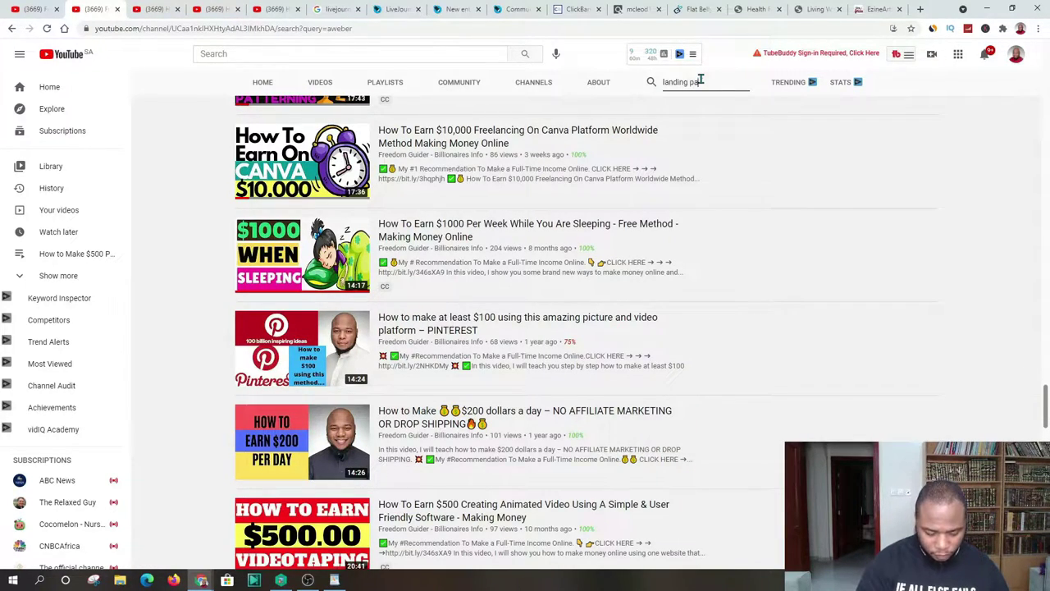
{"action": "type", "text": "landing page"}
{"action": "key", "text": "Return"}
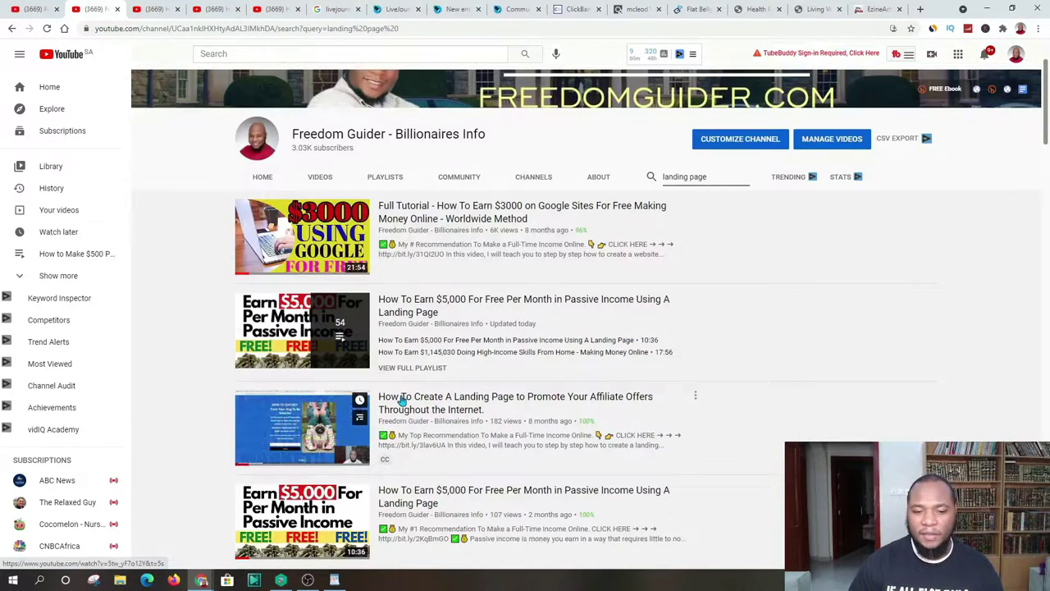
Open "How To Create A Landing Page to Promote Your Affiliate Offers Throughout the Internet." in a new tab and pause the video.
{"action": "right_click", "coordinate": [402, 400]}
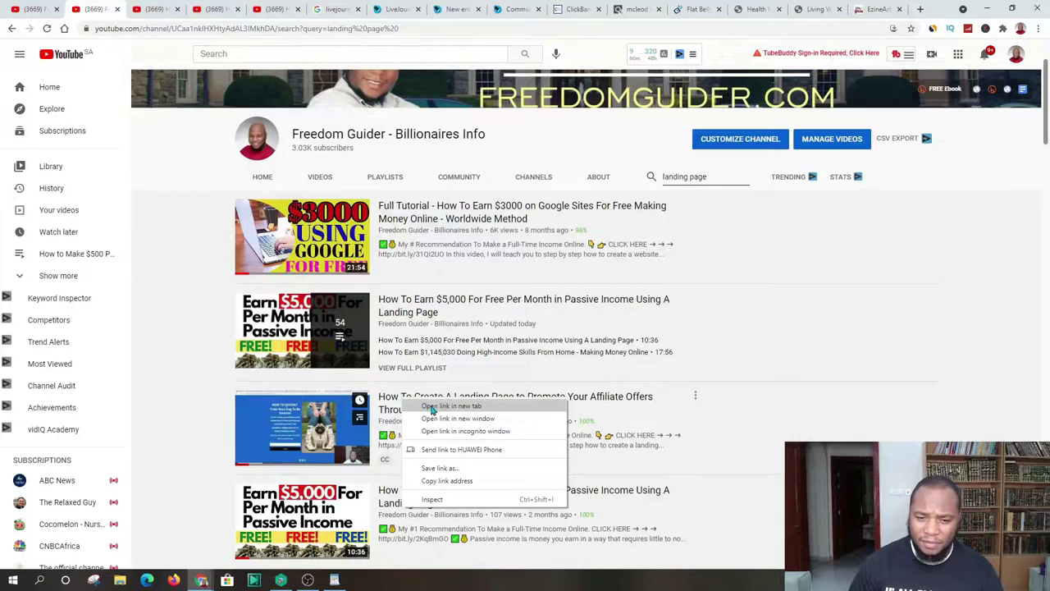
{"action": "left_click", "coordinate": [430, 410]}
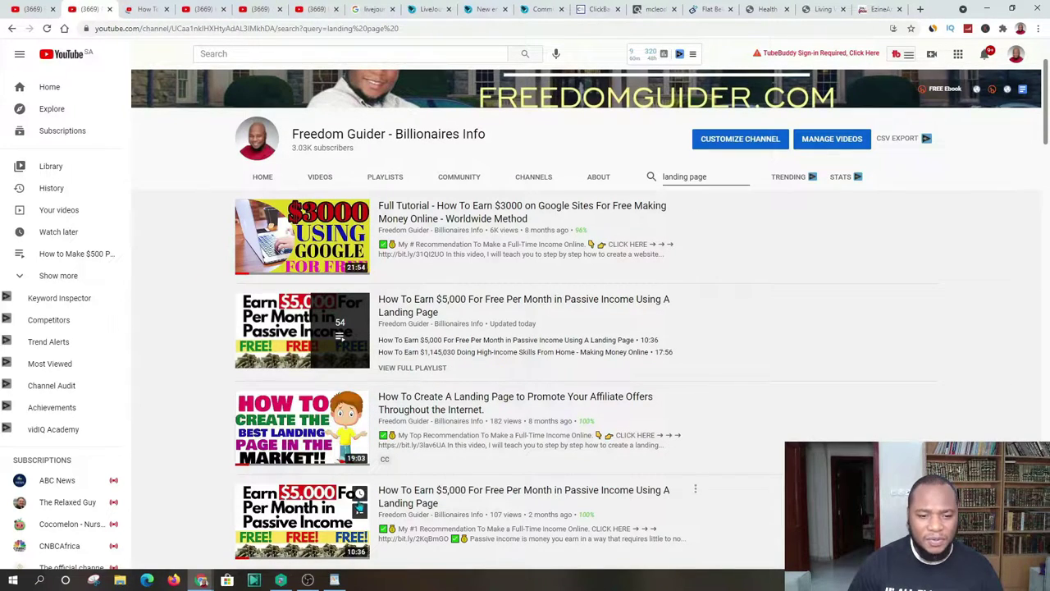
{"action": "left_click", "coordinate": [148, 9]}
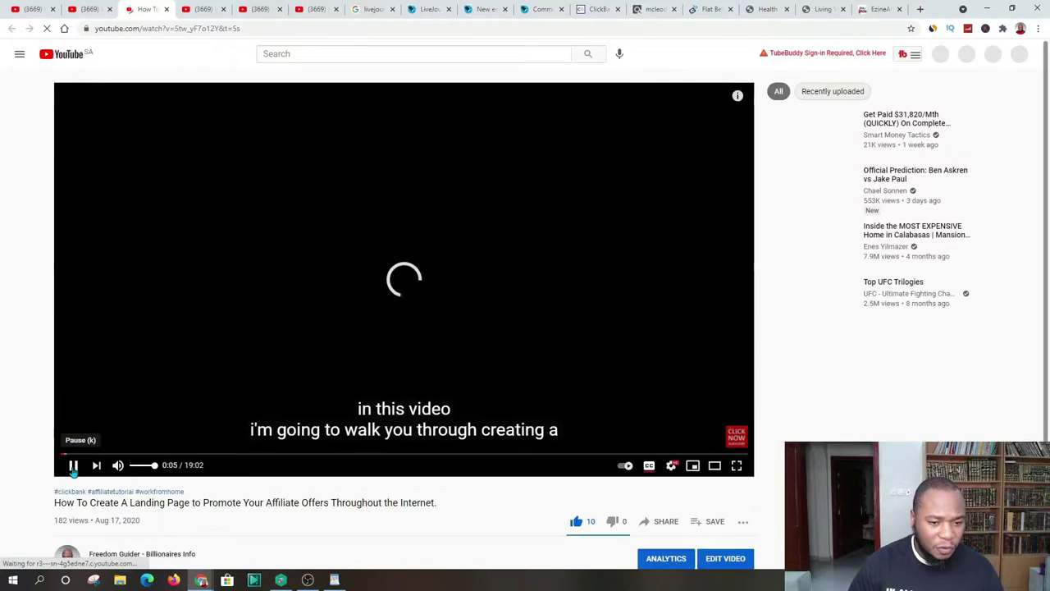
{"action": "left_click", "coordinate": [73, 466]}
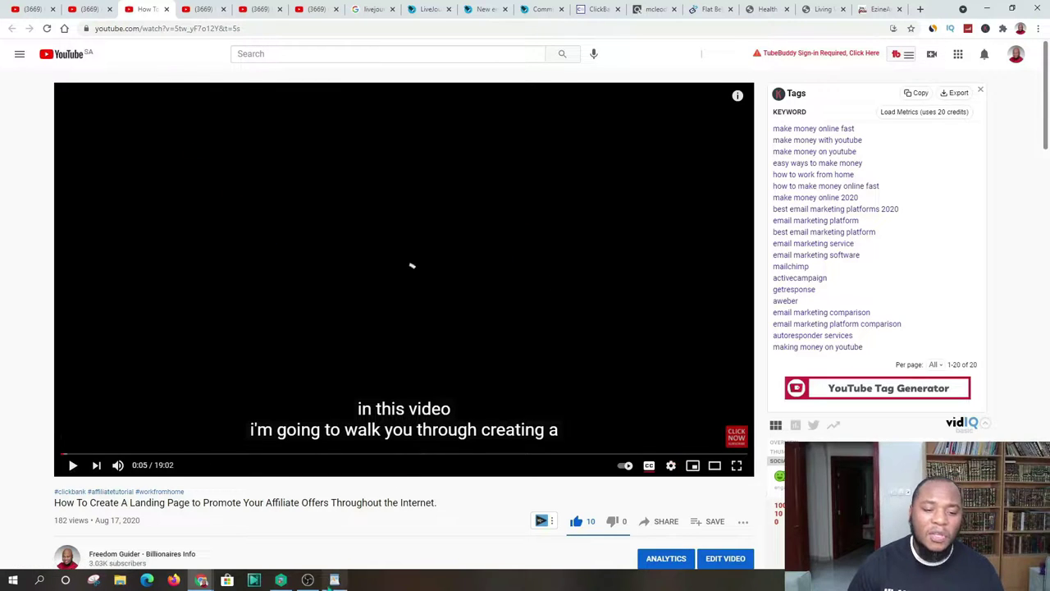
Review the affiliate link in WordPad and the description and comments of the landing page video on YouTube.
{"action": "key", "text": "alt+Tab"}
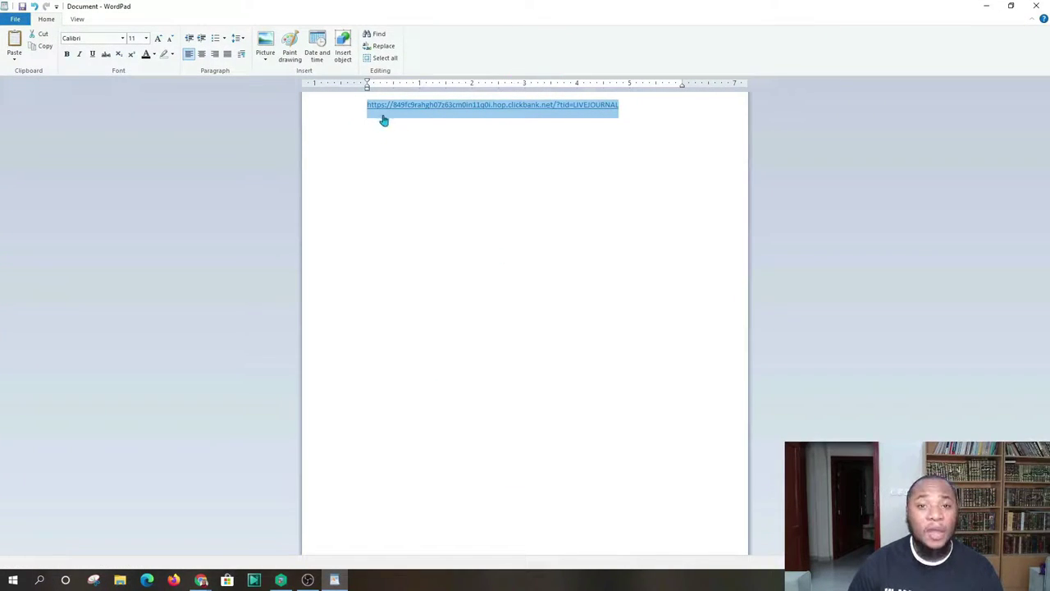
{"action": "key", "text": "alt+Tab"}
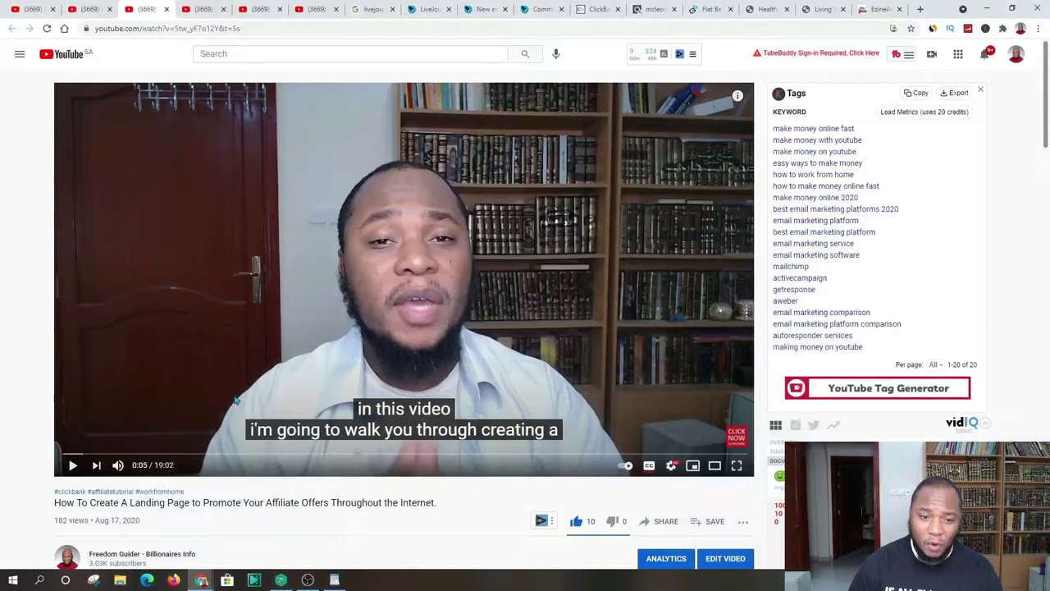
{"action": "scroll", "coordinate": [59, 340], "scroll_direction": "down", "scroll_amount": 2}
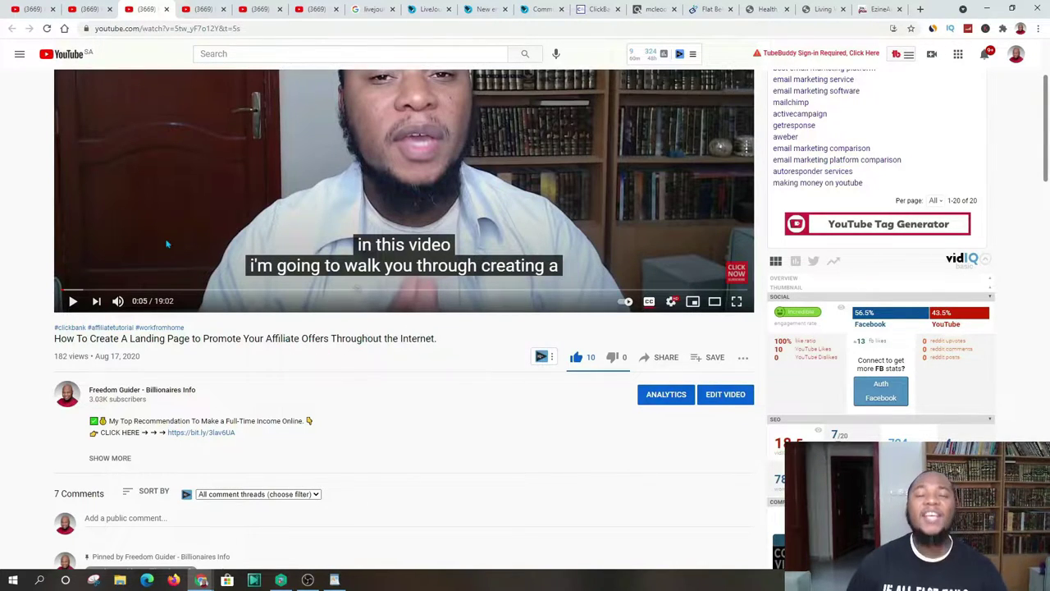
{"action": "scroll", "coordinate": [192, 261], "scroll_direction": "up", "scroll_amount": 1}
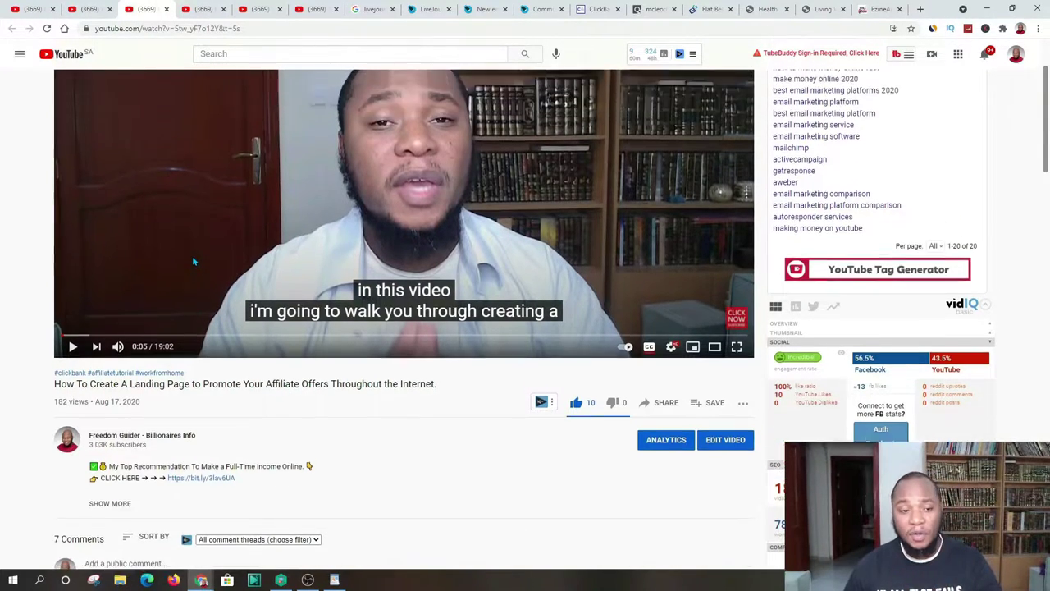
{"action": "scroll", "coordinate": [193, 261], "scroll_direction": "down", "scroll_amount": 2}
{"action": "scroll", "coordinate": [193, 261], "scroll_direction": "up", "scroll_amount": 2}
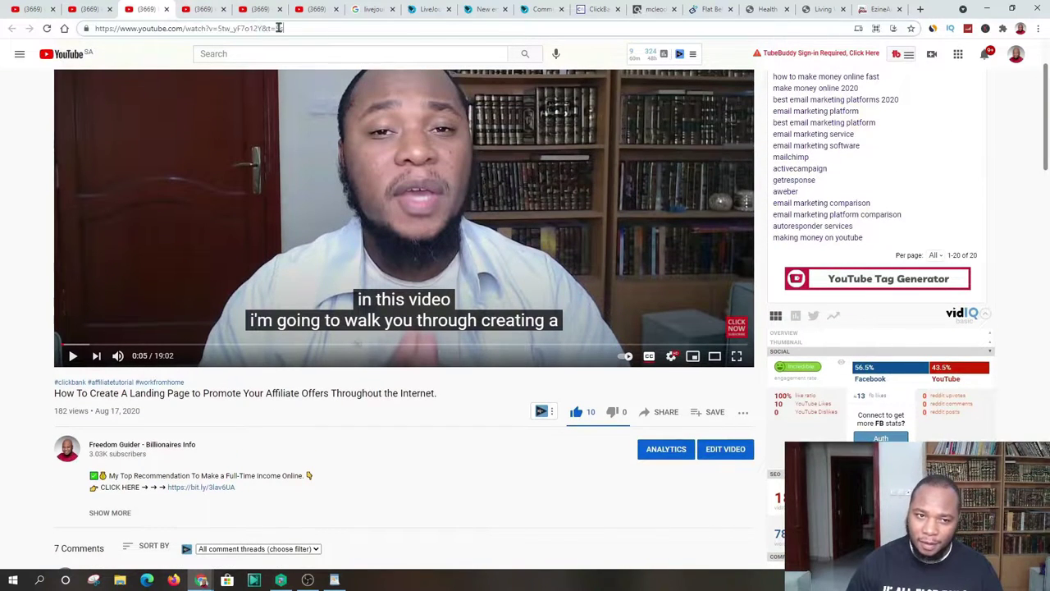
{"action": "scroll", "coordinate": [369, 349], "scroll_direction": "down", "scroll_amount": 5}
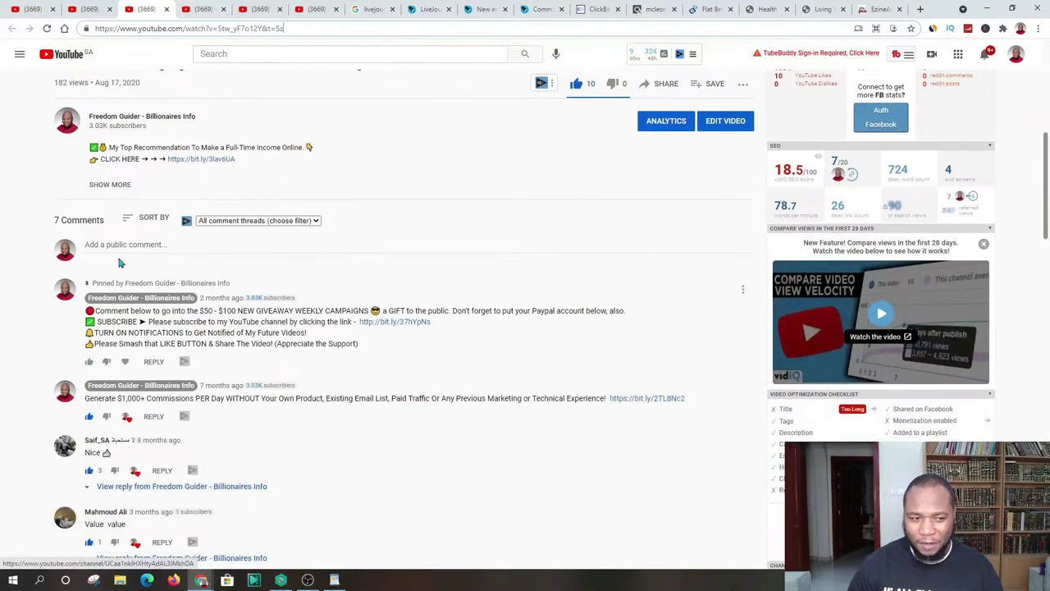
{"action": "scroll", "coordinate": [207, 307], "scroll_direction": "up", "scroll_amount": 5}
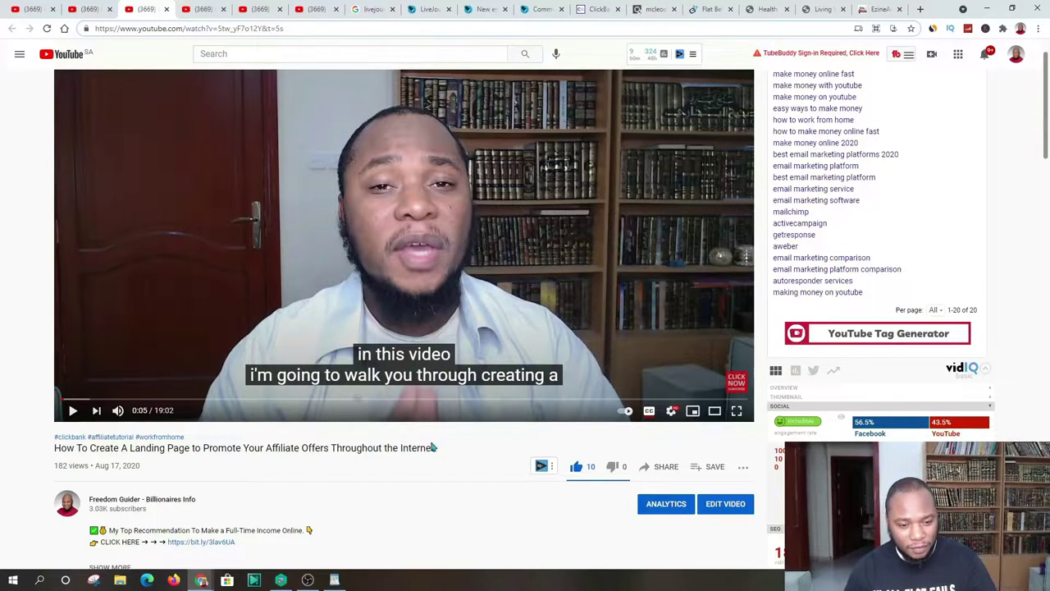
{"action": "left_click", "coordinate": [334, 579]}
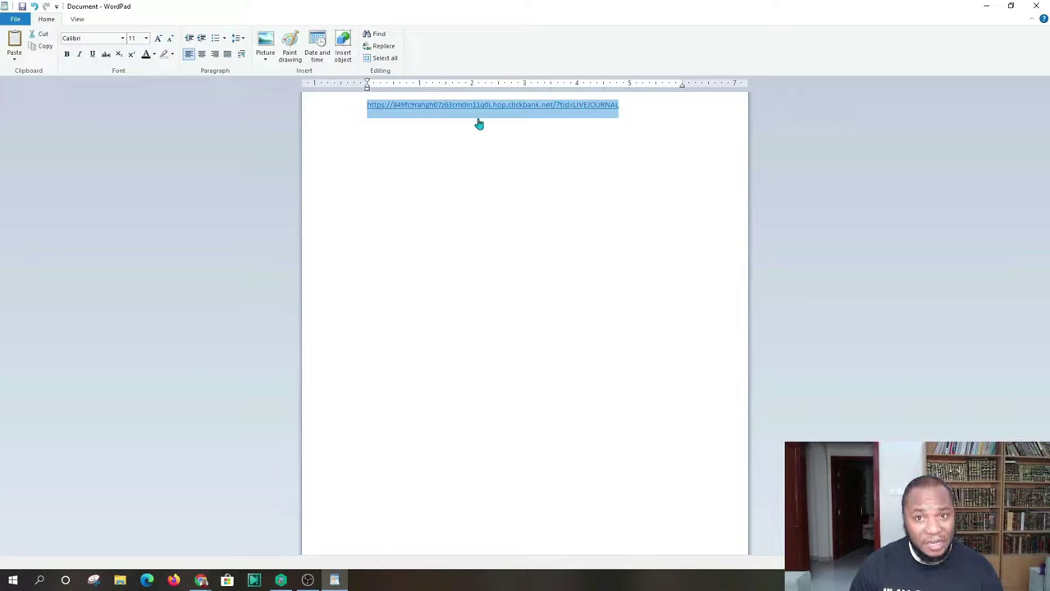
{"action": "left_click", "coordinate": [985, 6]}
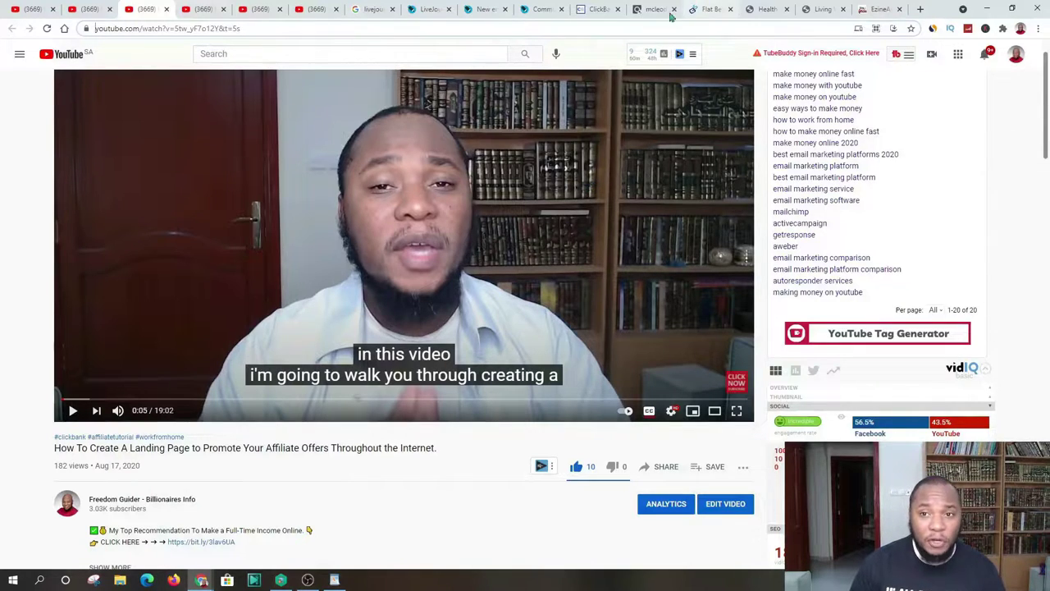
Copy the full web address of the landing page video.
{"action": "left_click", "coordinate": [268, 29]}
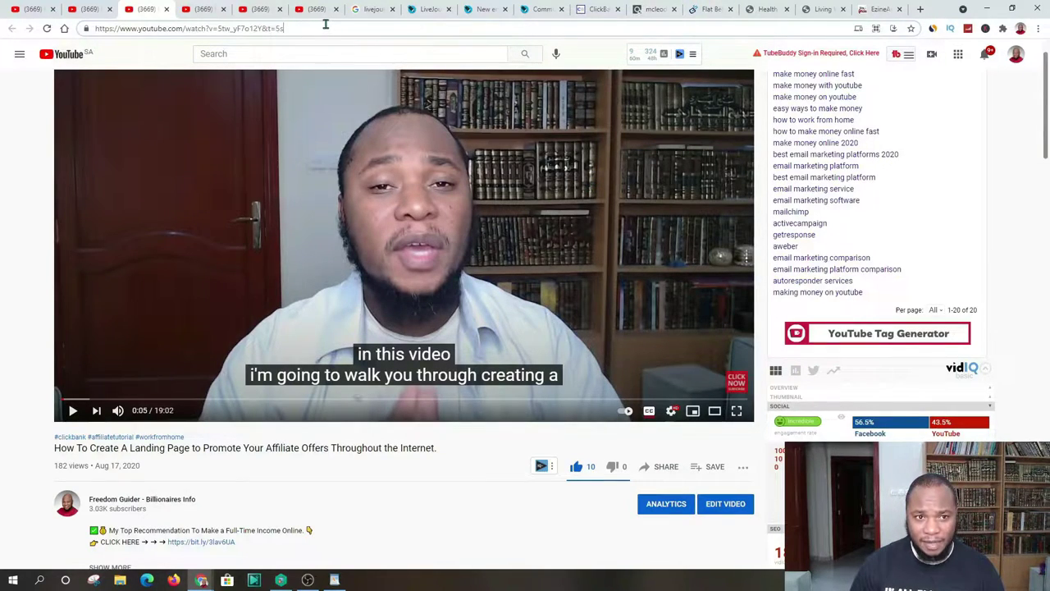
{"action": "left_click_drag", "start_coordinate": [276, 23], "coordinate": [76, 30]}
{"action": "right_click", "coordinate": [108, 30]}
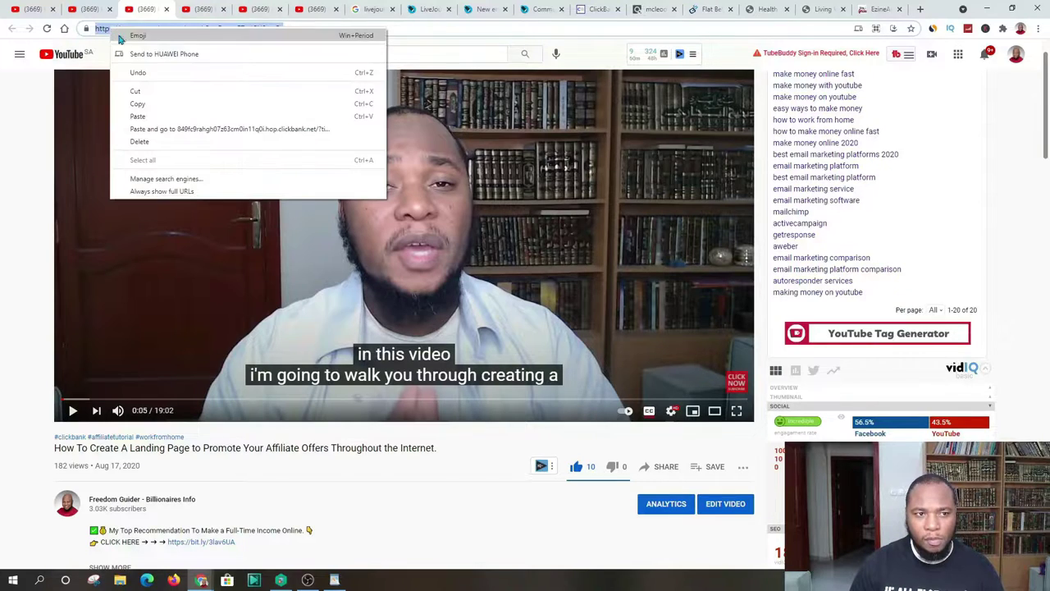
{"action": "left_click", "coordinate": [156, 104]}
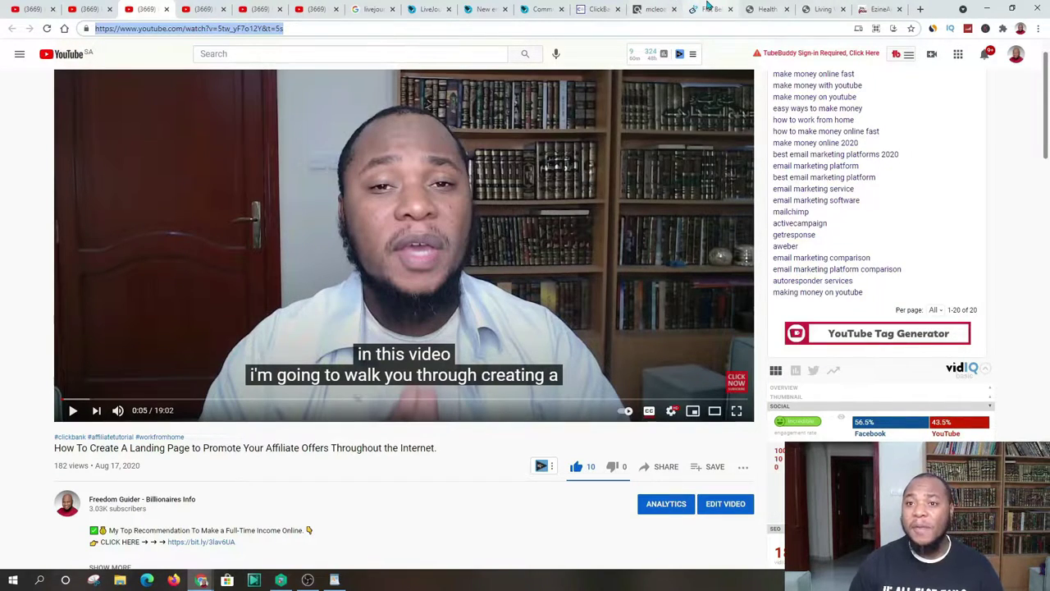
Return to the LiveJournal draft and add blank lines after the second paragraph, which ends with "art and memorization.".
{"action": "left_click", "coordinate": [478, 10]}
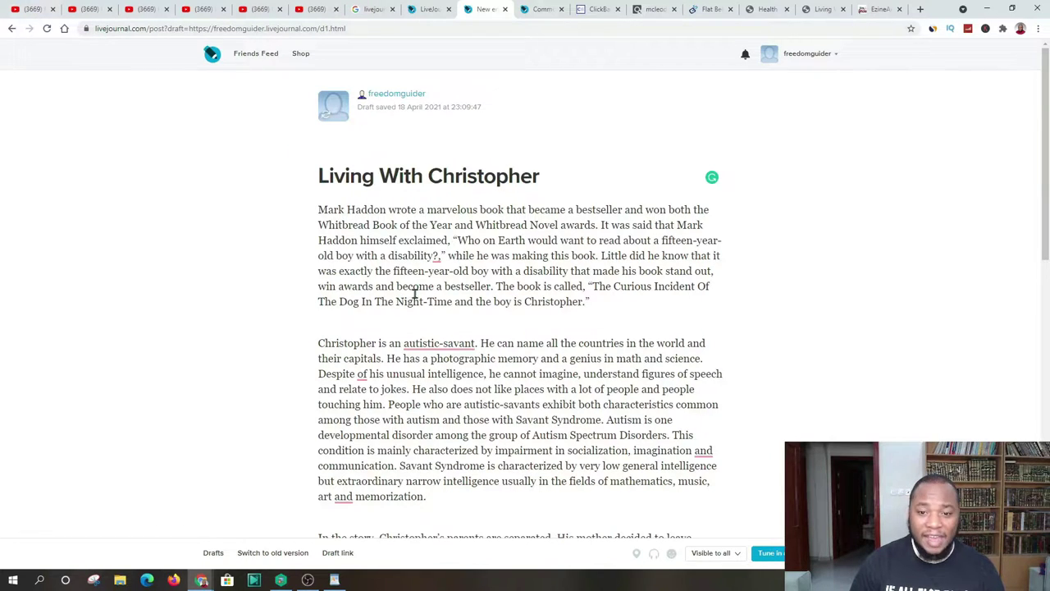
{"action": "scroll", "coordinate": [584, 237], "scroll_direction": "down", "scroll_amount": 2}
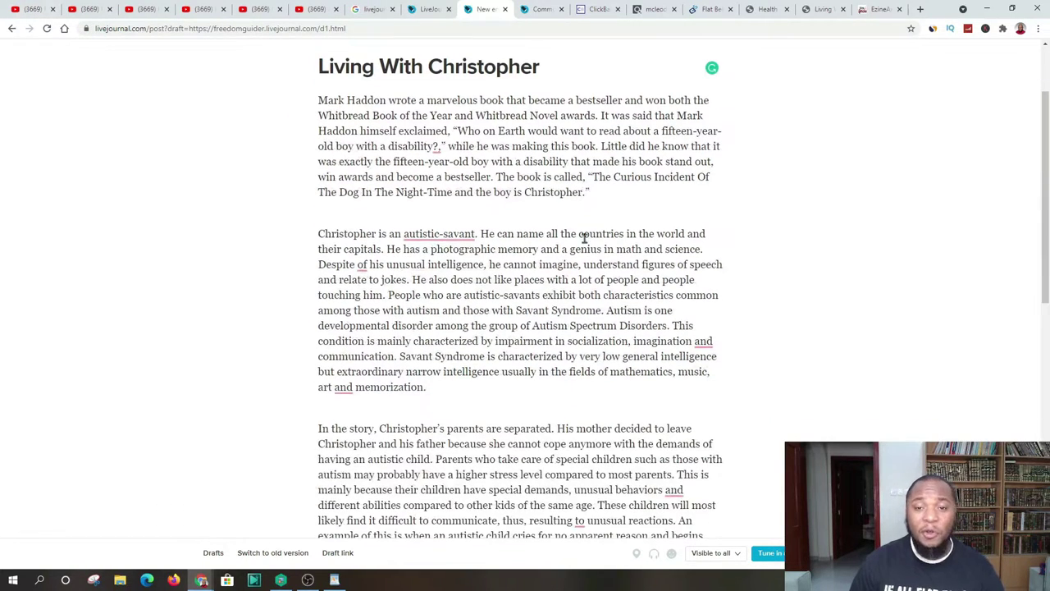
{"action": "left_click", "coordinate": [436, 395]}
{"action": "key", "text": "Return"}
{"action": "key", "text": "Return"}
{"action": "key", "text": "Return"}
{"action": "scroll", "coordinate": [325, 238], "scroll_direction": "down", "scroll_amount": 3}
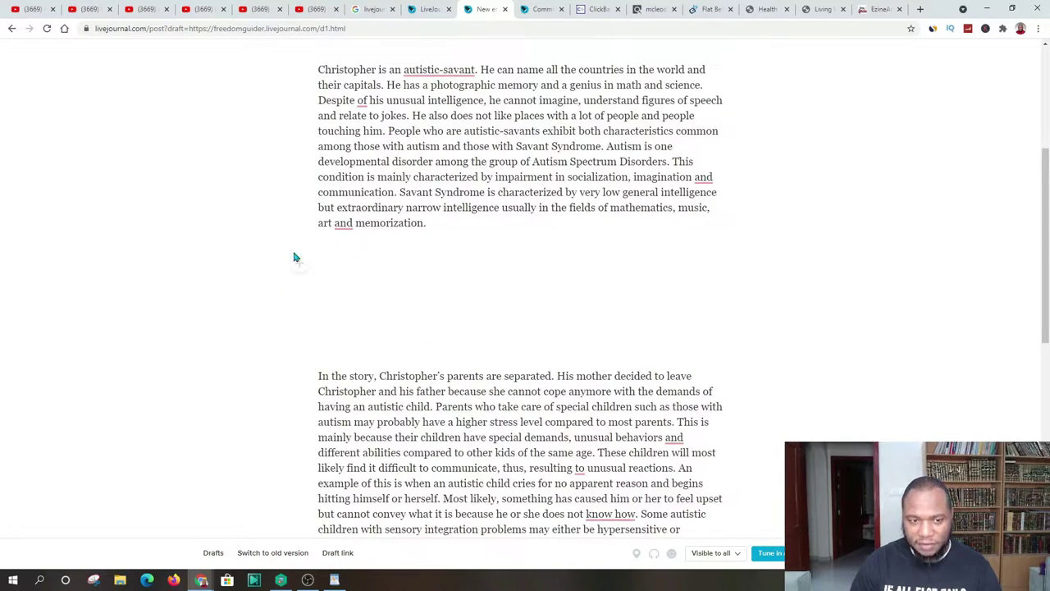
Insert the picture "Earn $100 _ Day On Pinterest (1)" from the Downloads folder below the second paragraph.
{"action": "left_click", "coordinate": [300, 269]}
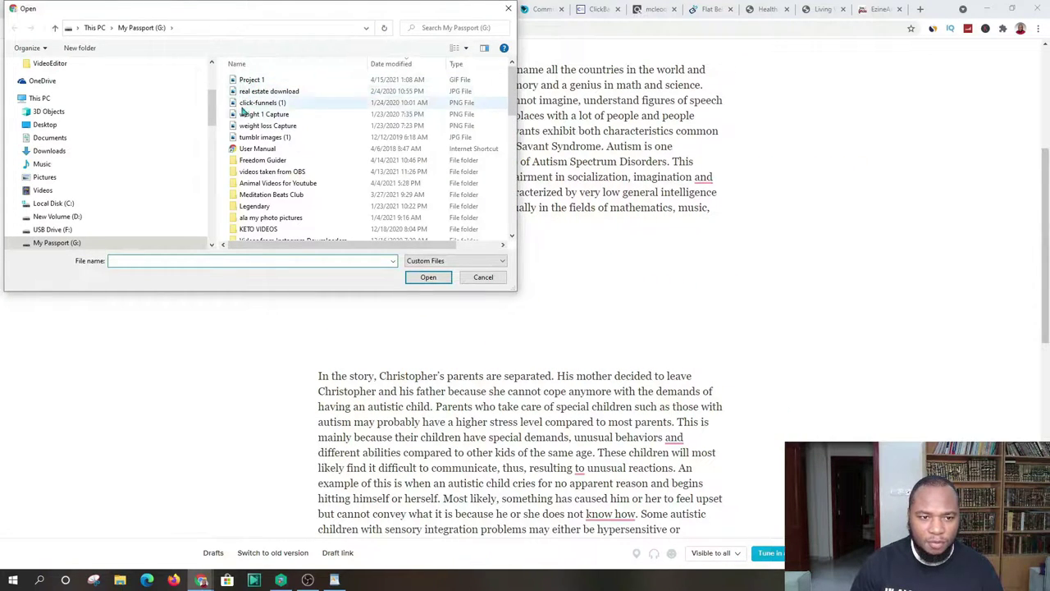
{"action": "left_click", "coordinate": [43, 125]}
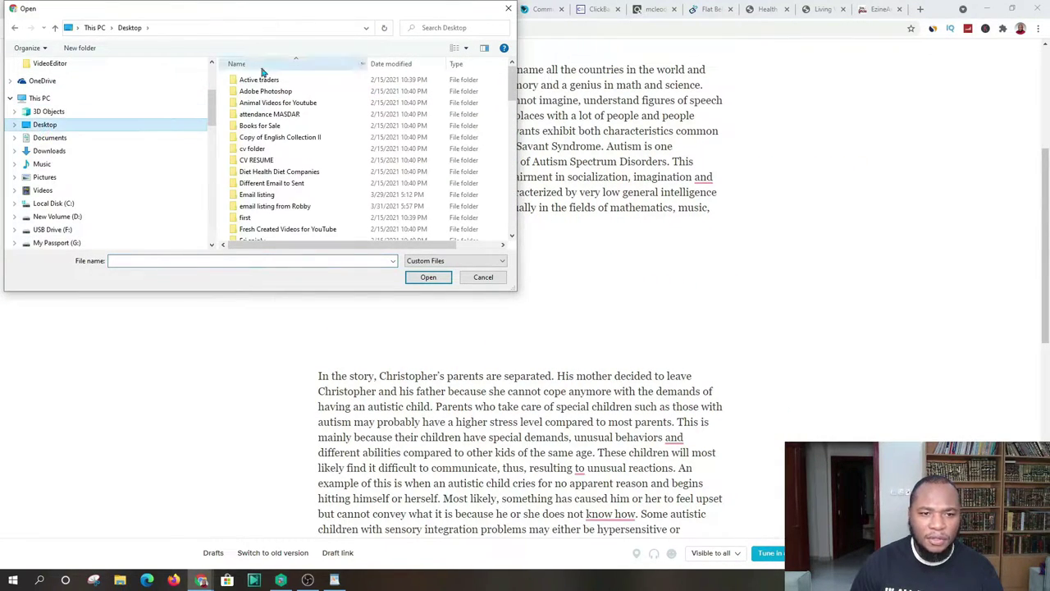
{"action": "left_click", "coordinate": [50, 151]}
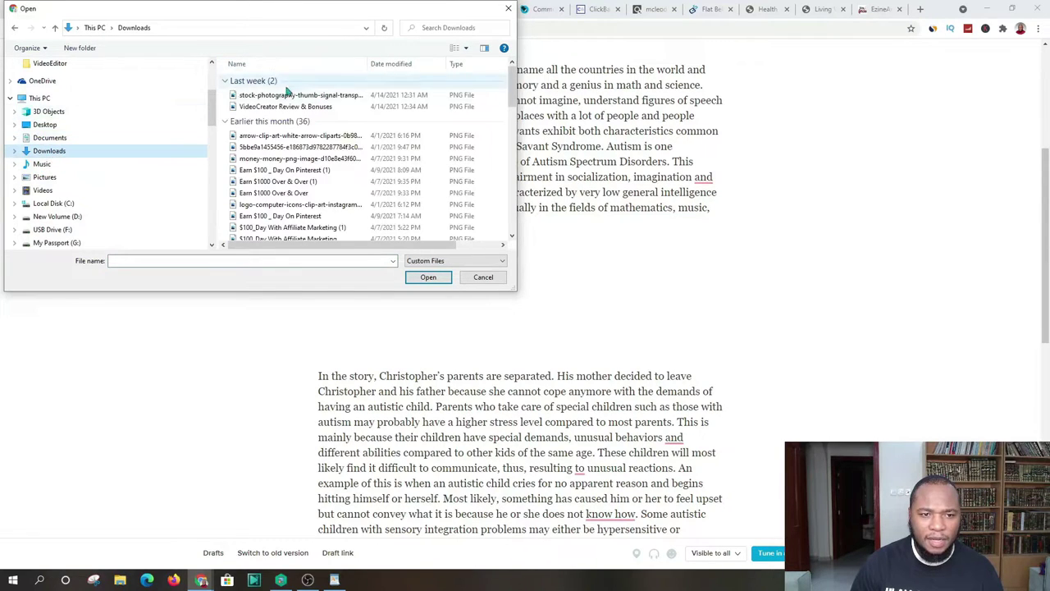
{"action": "left_click", "coordinate": [250, 169]}
{"action": "left_click", "coordinate": [428, 276]}
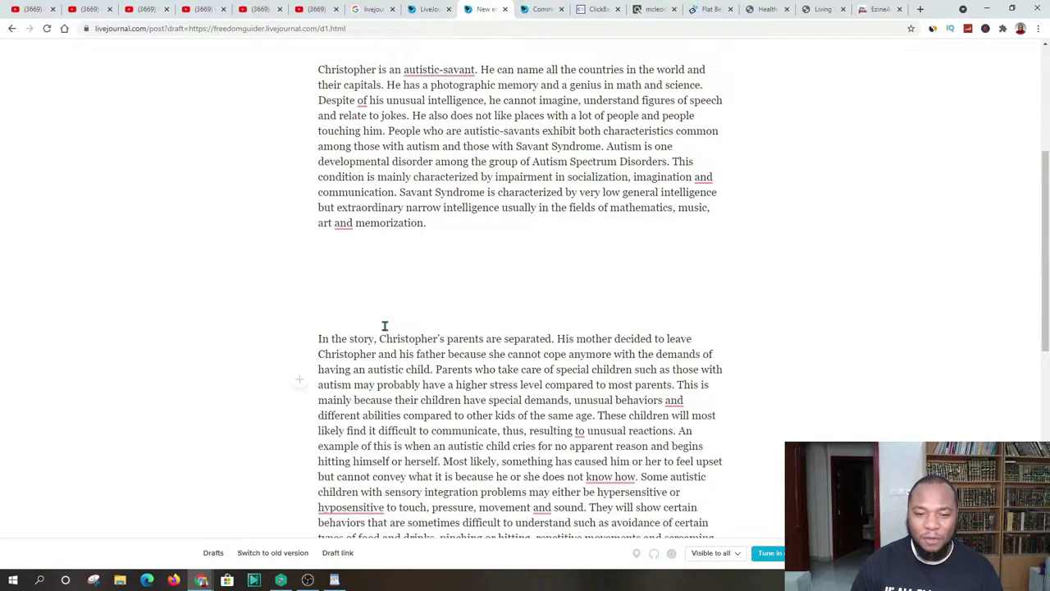
{"action": "scroll", "coordinate": [492, 296], "scroll_direction": "down", "scroll_amount": 3}
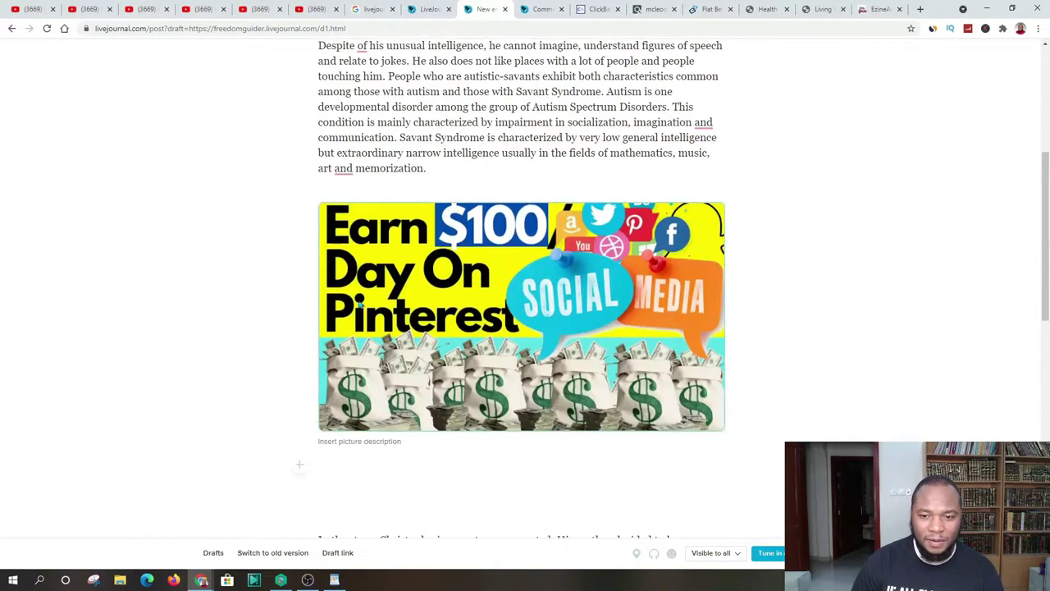
Embed the landing page video below the Pinterest picture by pasting its copied YouTube address on its own line.
{"action": "left_click", "coordinate": [415, 248]}
{"action": "scroll", "coordinate": [394, 238], "scroll_direction": "up", "scroll_amount": 2}
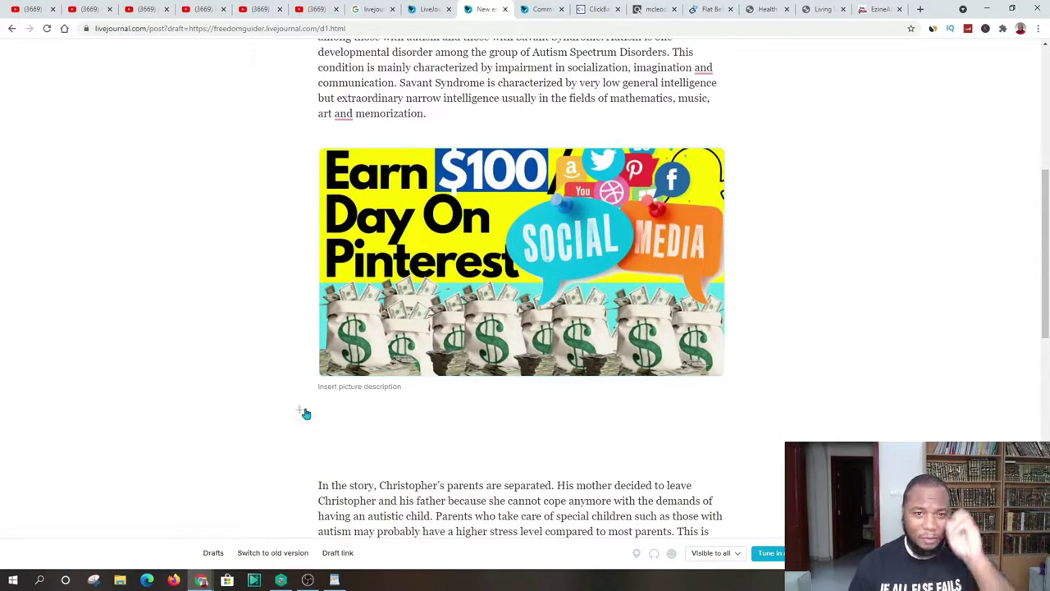
{"action": "right_click", "coordinate": [328, 411]}
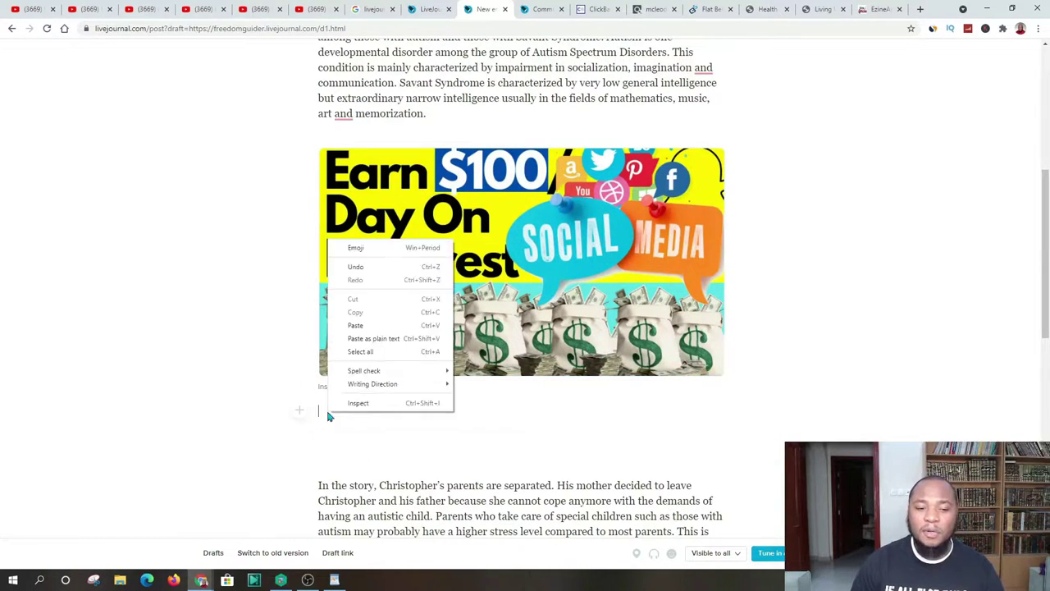
{"action": "left_click", "coordinate": [356, 326]}
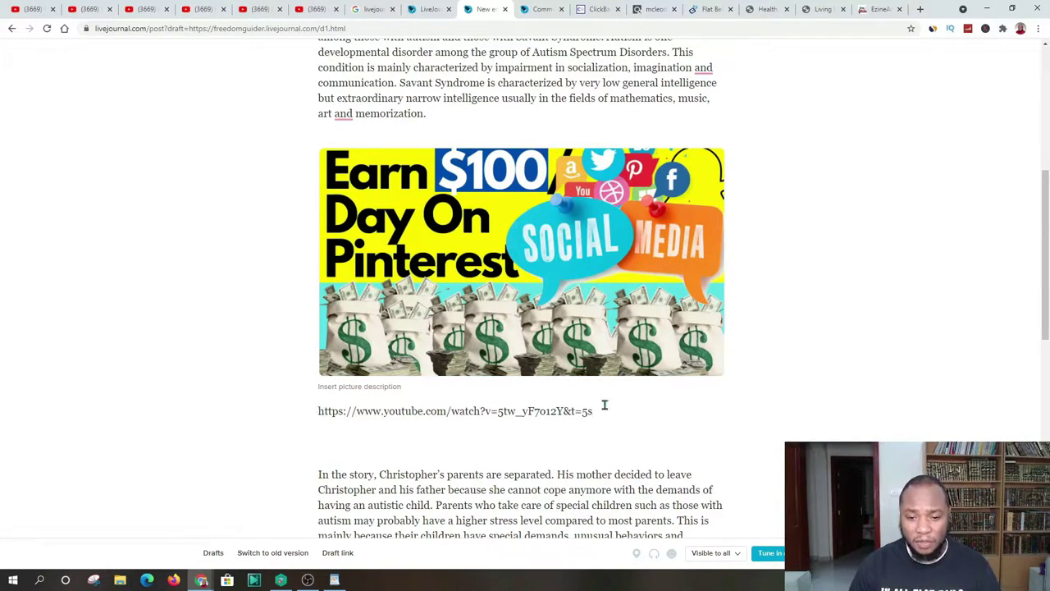
{"action": "key", "text": "Return"}
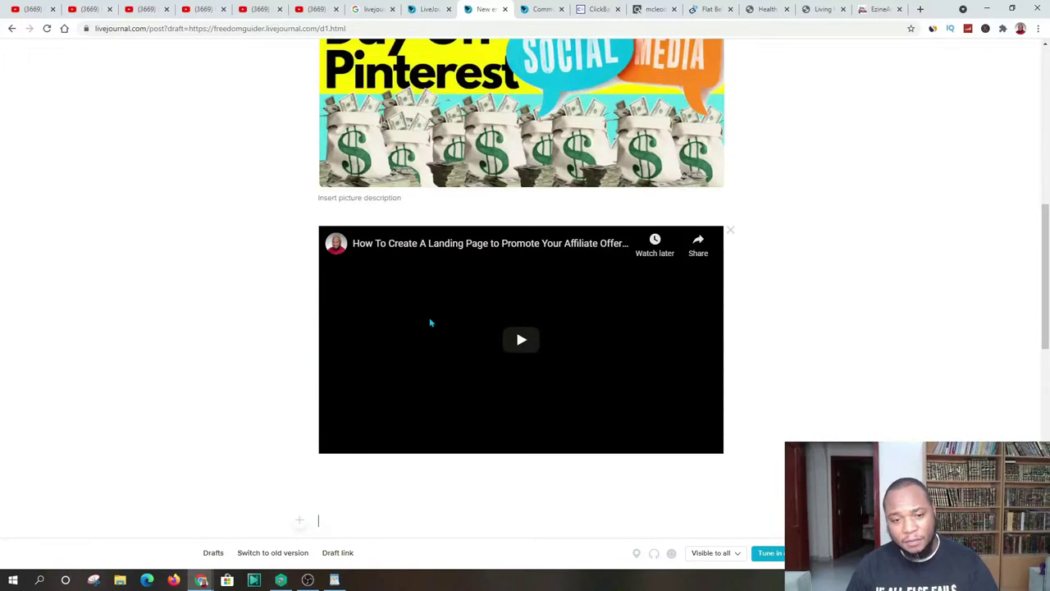
Add the disclosure "* If you click on this link I will be receiving a small commission from all your purchase *" below the embedded video.
{"action": "scroll", "coordinate": [430, 323], "scroll_direction": "down", "scroll_amount": 1}
{"action": "scroll", "coordinate": [608, 260], "scroll_direction": "up", "scroll_amount": 2}
{"action": "scroll", "coordinate": [466, 343], "scroll_direction": "down", "scroll_amount": 2}
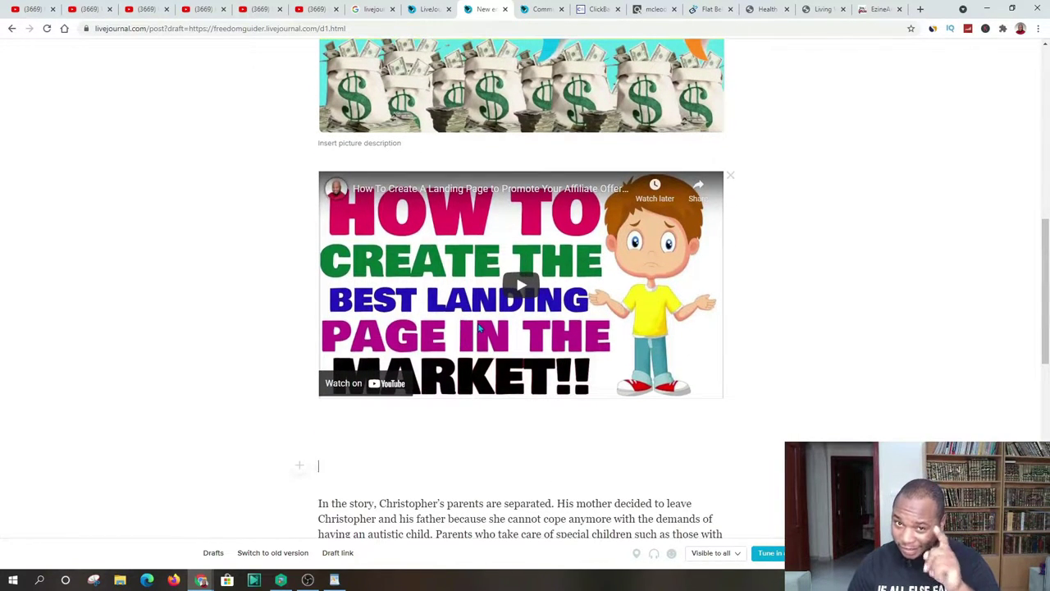
{"action": "scroll", "coordinate": [478, 329], "scroll_direction": "down", "scroll_amount": 1}
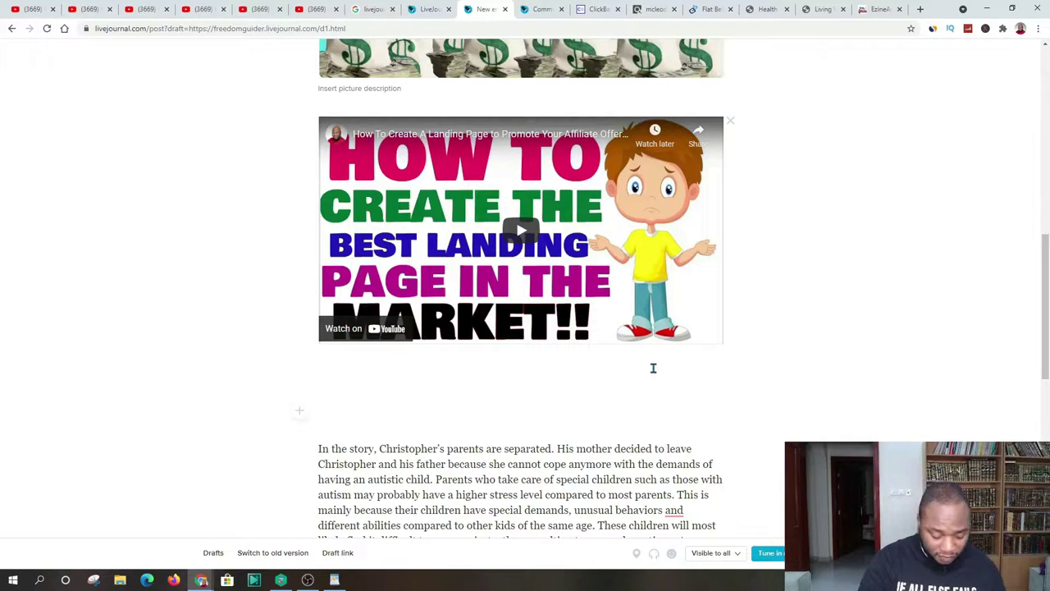
{"action": "type", "text": "*"}
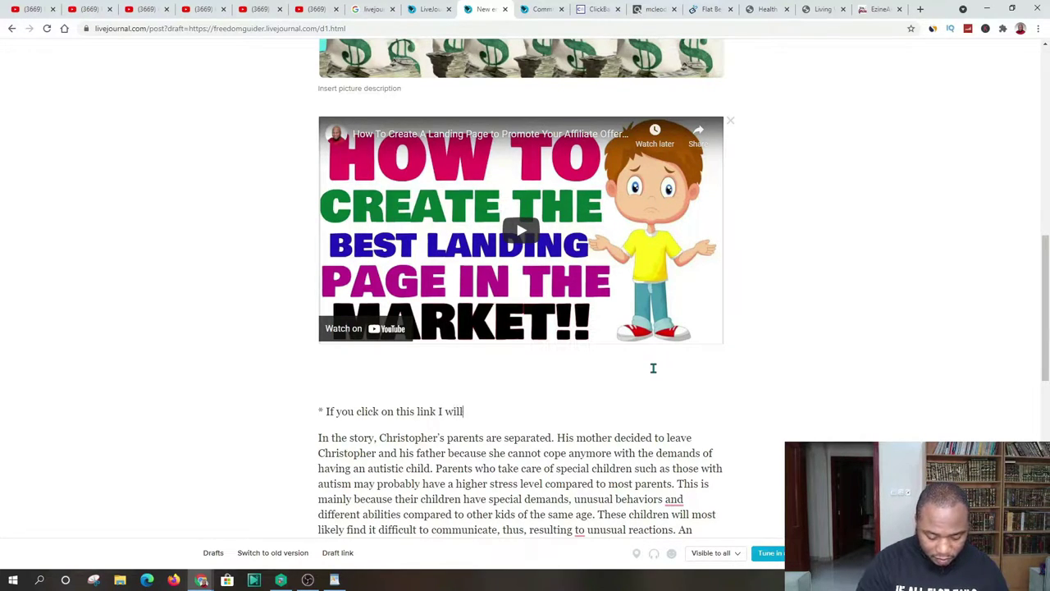
{"action": "type", "text": "ving a sm"}
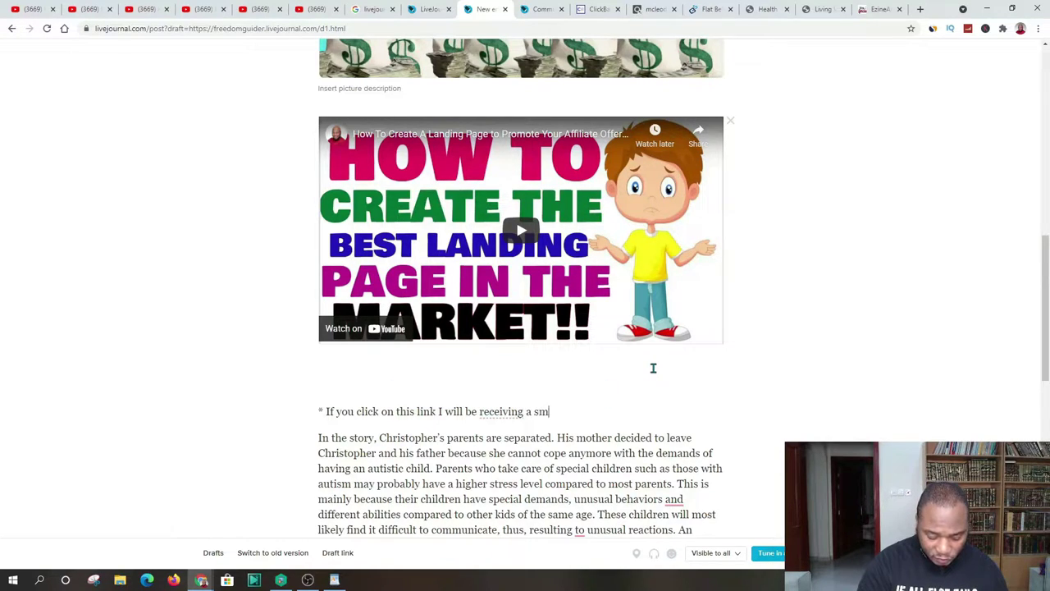
{"action": "type", "text": "all commission"}
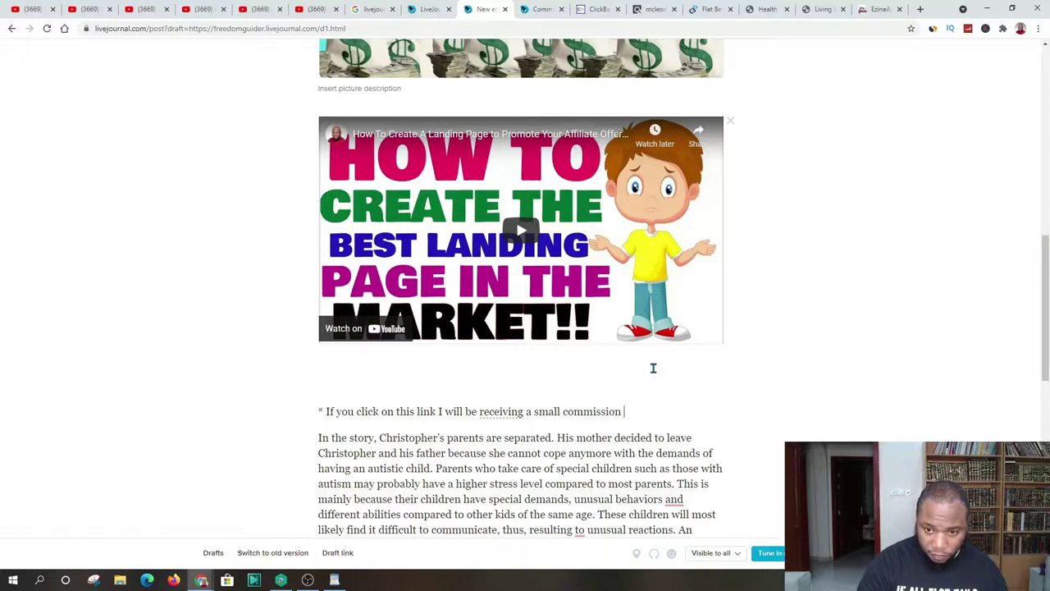
{"action": "type", "text": " form"}
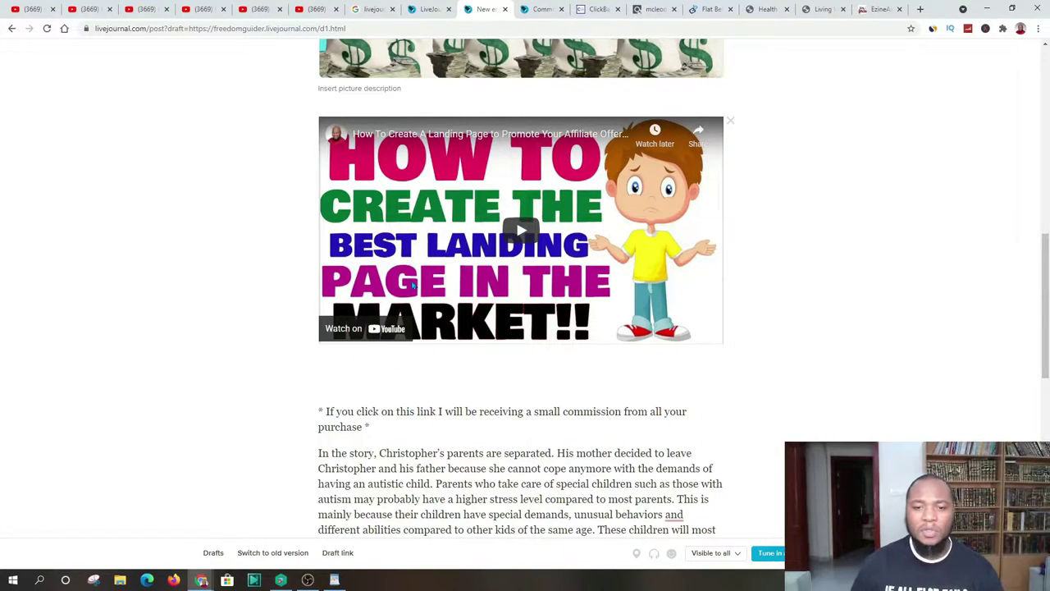
Review the draft from the Pinterest picture down to the source credit at the end of the article.
{"action": "scroll", "coordinate": [291, 347], "scroll_direction": "down", "scroll_amount": 3}
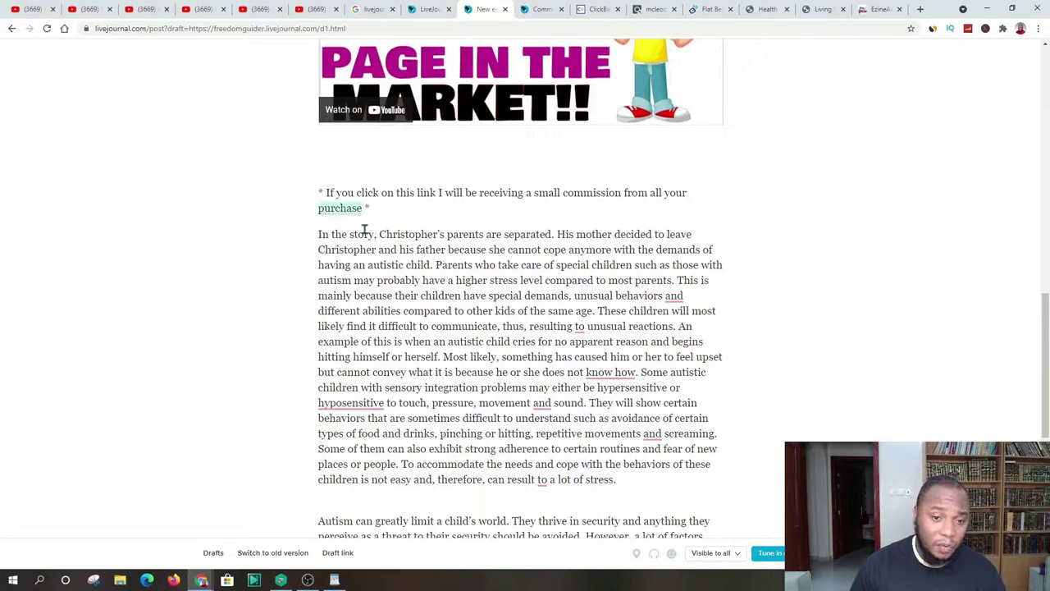
{"action": "scroll", "coordinate": [364, 136], "scroll_direction": "up", "scroll_amount": 10}
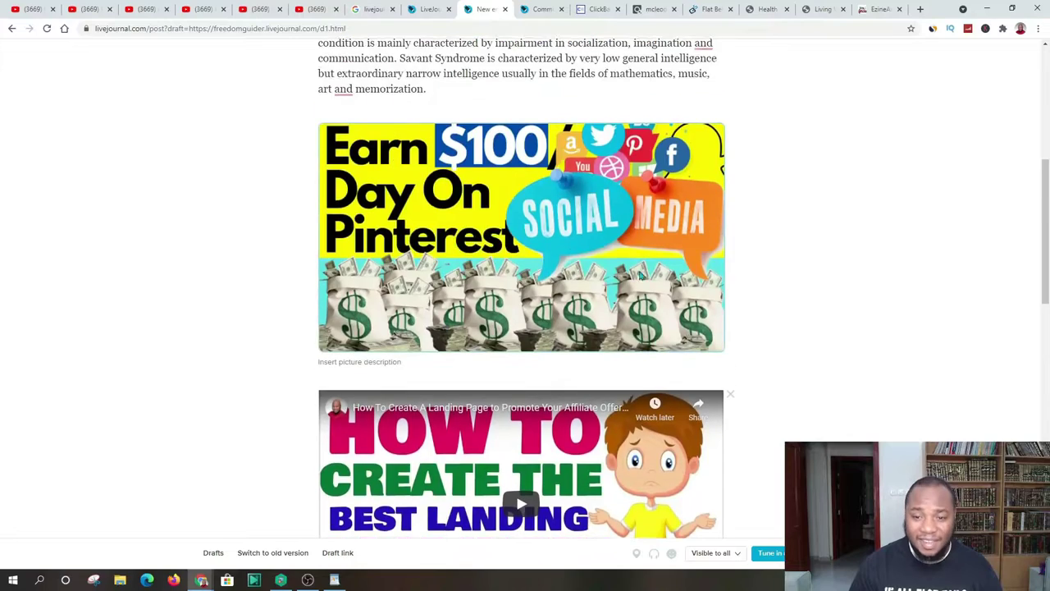
{"action": "scroll", "coordinate": [364, 135], "scroll_direction": "down", "scroll_amount": 10}
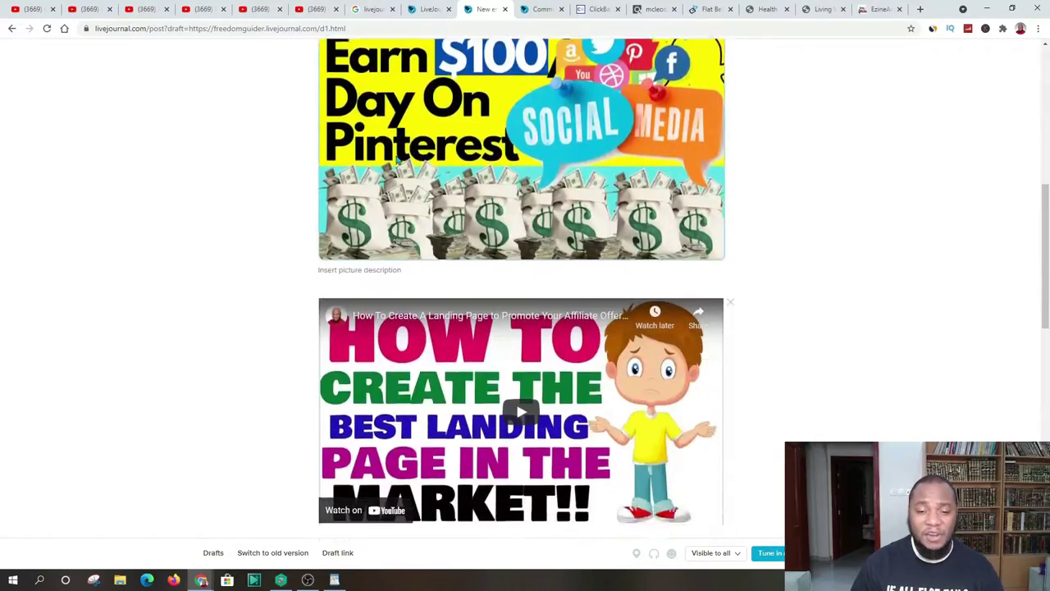
{"action": "scroll", "coordinate": [468, 237], "scroll_direction": "down", "scroll_amount": 5}
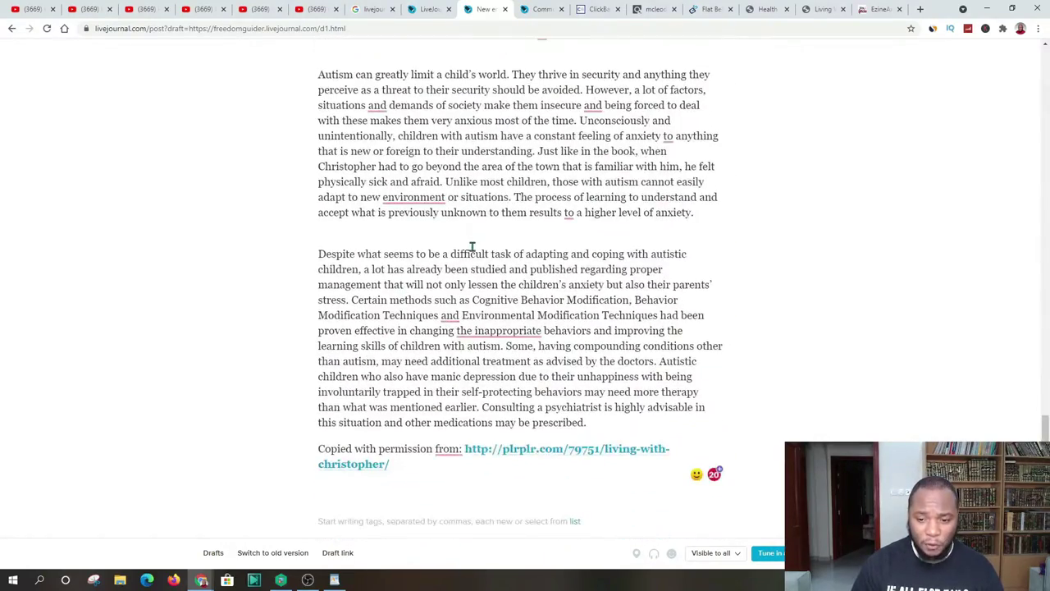
{"action": "scroll", "coordinate": [610, 120], "scroll_direction": "up", "scroll_amount": 2}
Switch to the EzineArticles home page and look through its article categories and recent articles.
{"action": "left_click", "coordinate": [767, 9]}
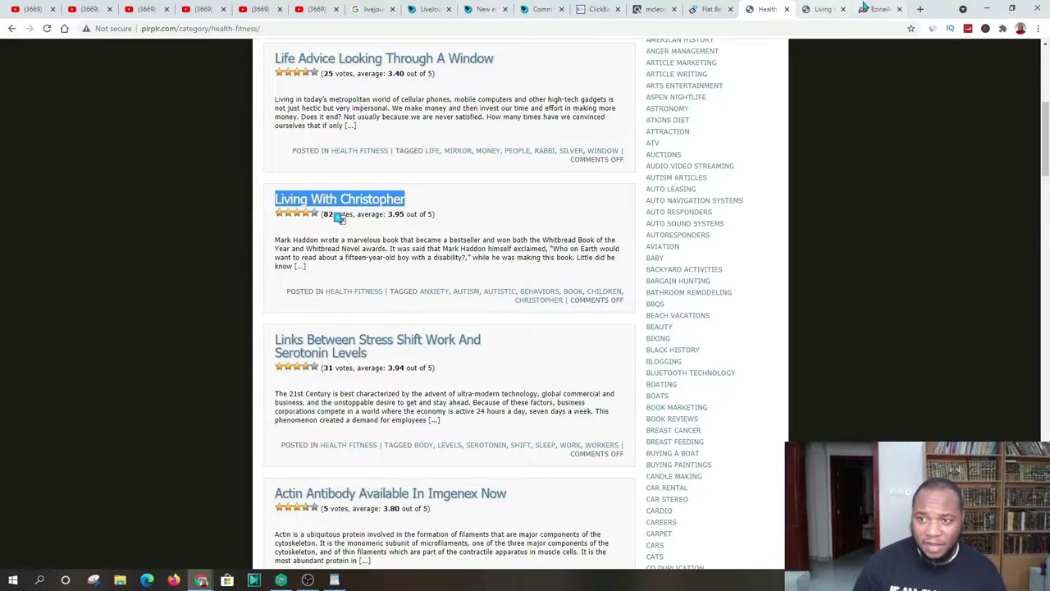
{"action": "left_click", "coordinate": [875, 9]}
{"action": "scroll", "coordinate": [349, 119], "scroll_direction": "up", "scroll_amount": 2}
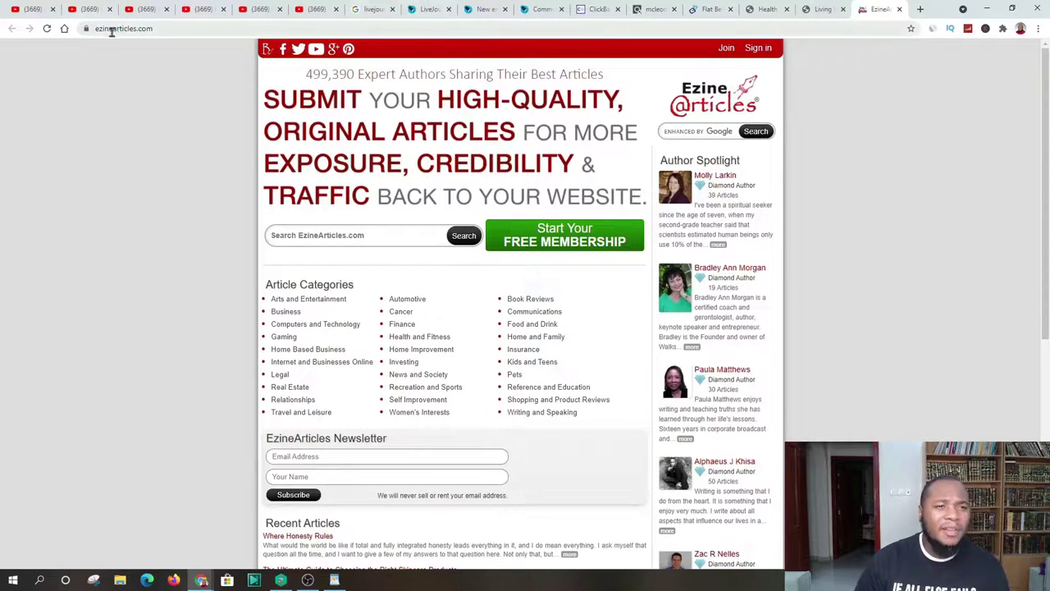
{"action": "scroll", "coordinate": [318, 216], "scroll_direction": "down", "scroll_amount": 1}
{"action": "scroll", "coordinate": [345, 213], "scroll_direction": "up", "scroll_amount": 1}
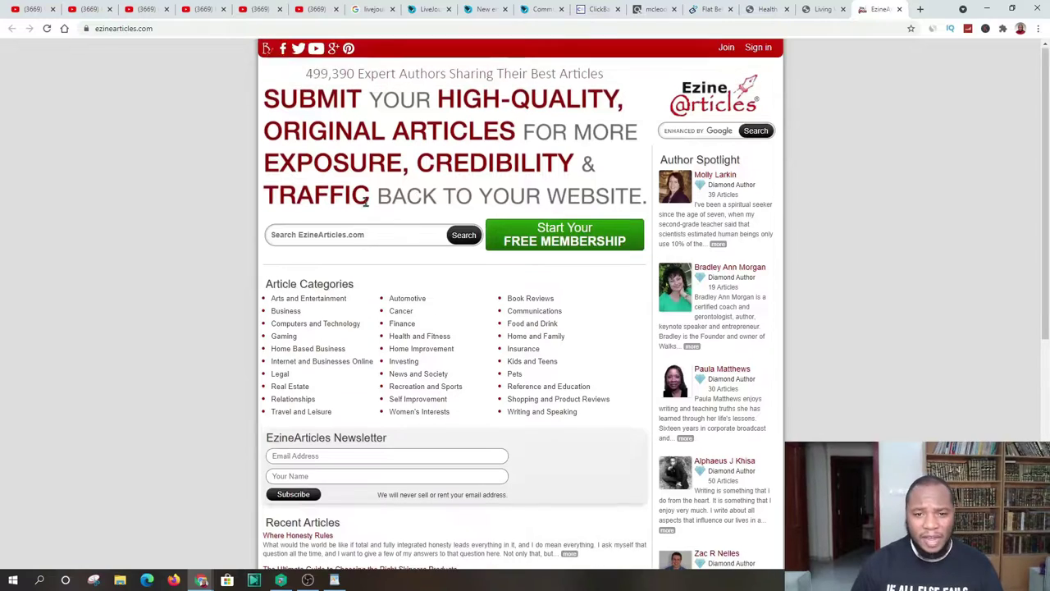
{"action": "scroll", "coordinate": [372, 212], "scroll_direction": "down", "scroll_amount": 2}
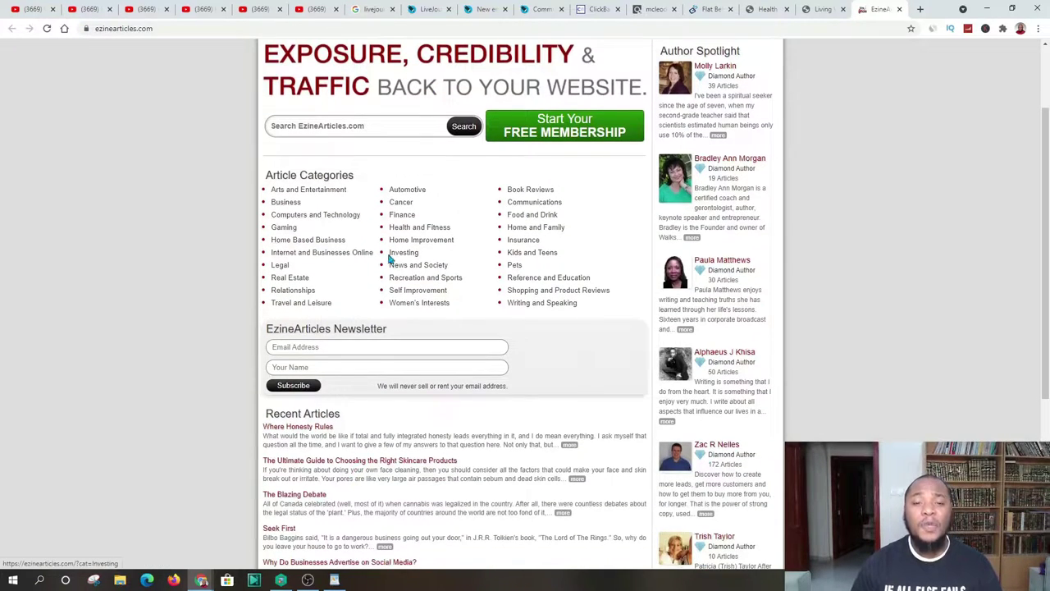
{"action": "scroll", "coordinate": [388, 261], "scroll_direction": "down", "scroll_amount": 4}
{"action": "scroll", "coordinate": [384, 261], "scroll_direction": "up", "scroll_amount": 5}
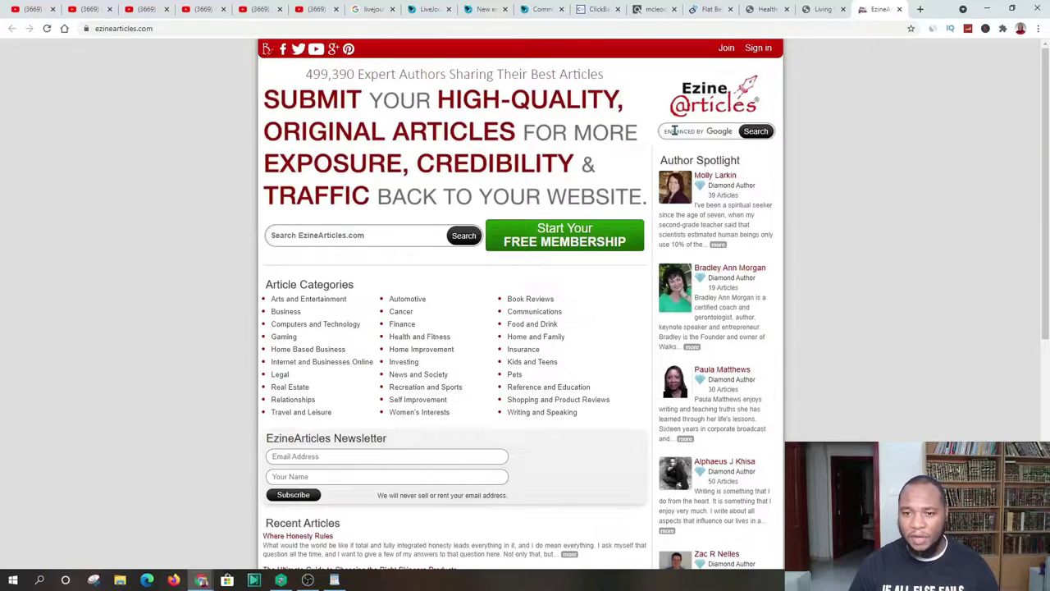
Search EzineArticles for "health" and look over the first results.
{"action": "left_click", "coordinate": [305, 235]}
{"action": "type", "text": "h"}
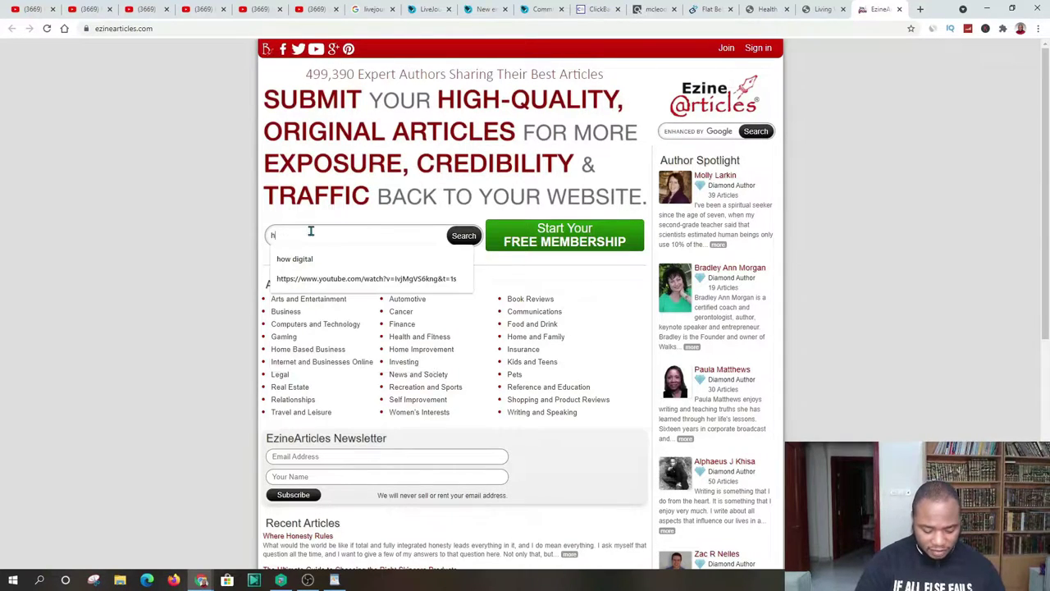
{"action": "type", "text": "ealth"}
{"action": "key", "text": "Return"}
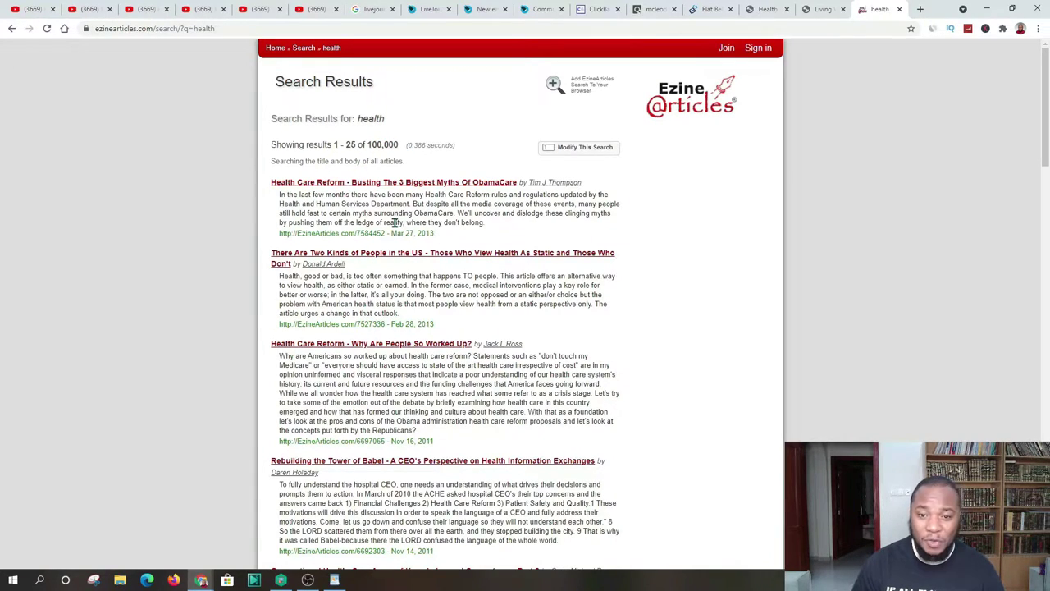
{"action": "scroll", "coordinate": [394, 222], "scroll_direction": "down", "scroll_amount": 2}
{"action": "scroll", "coordinate": [590, 243], "scroll_direction": "up", "scroll_amount": 2}
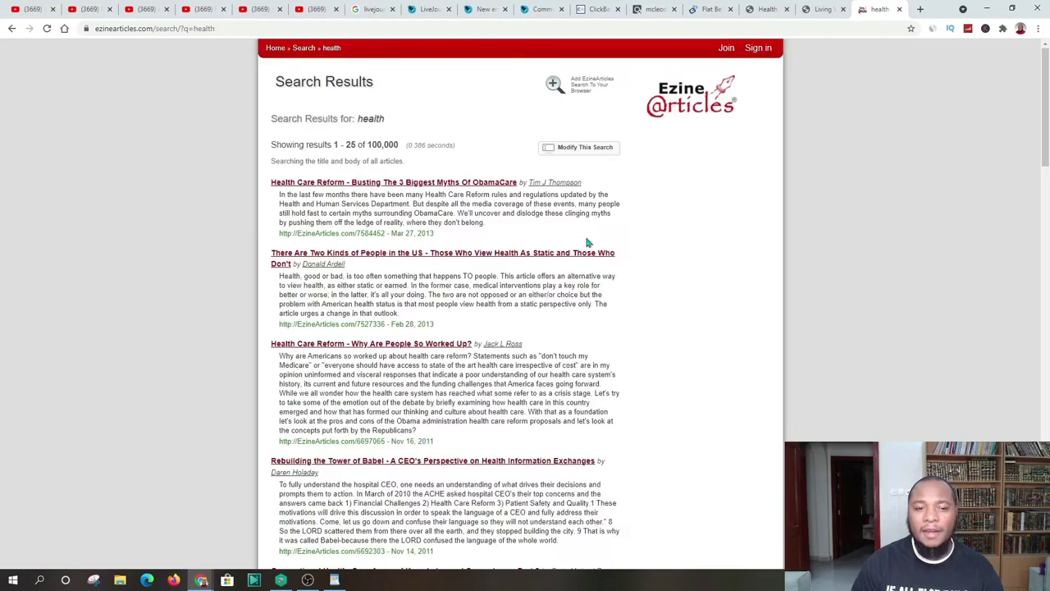
Open the result "There Are Two Kinds of People in the US" in a new tab and skim the article.
{"action": "right_click", "coordinate": [377, 256]}
{"action": "left_click", "coordinate": [410, 260]}
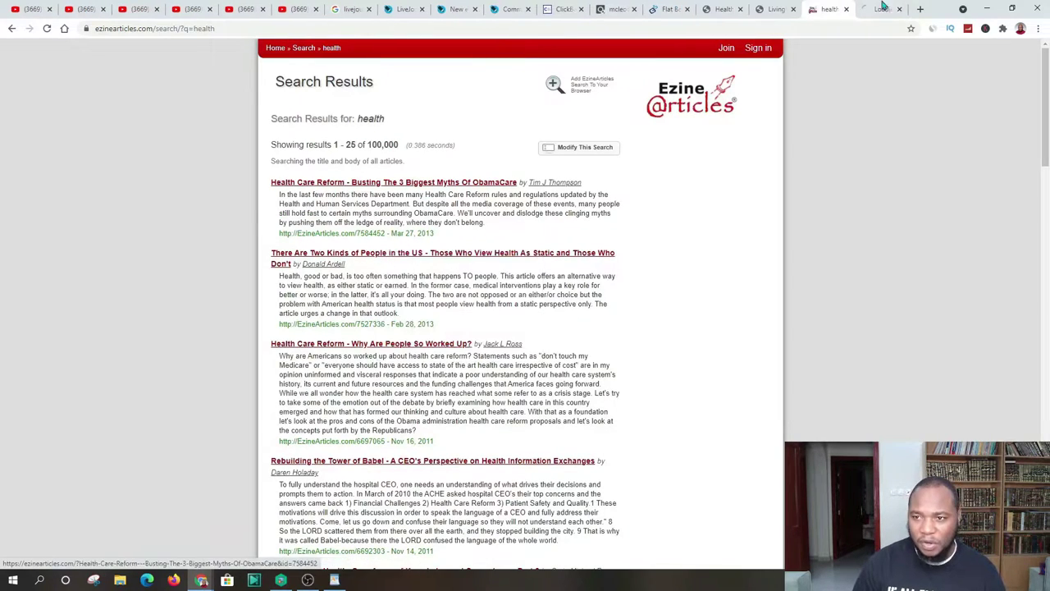
{"action": "left_click", "coordinate": [890, 9]}
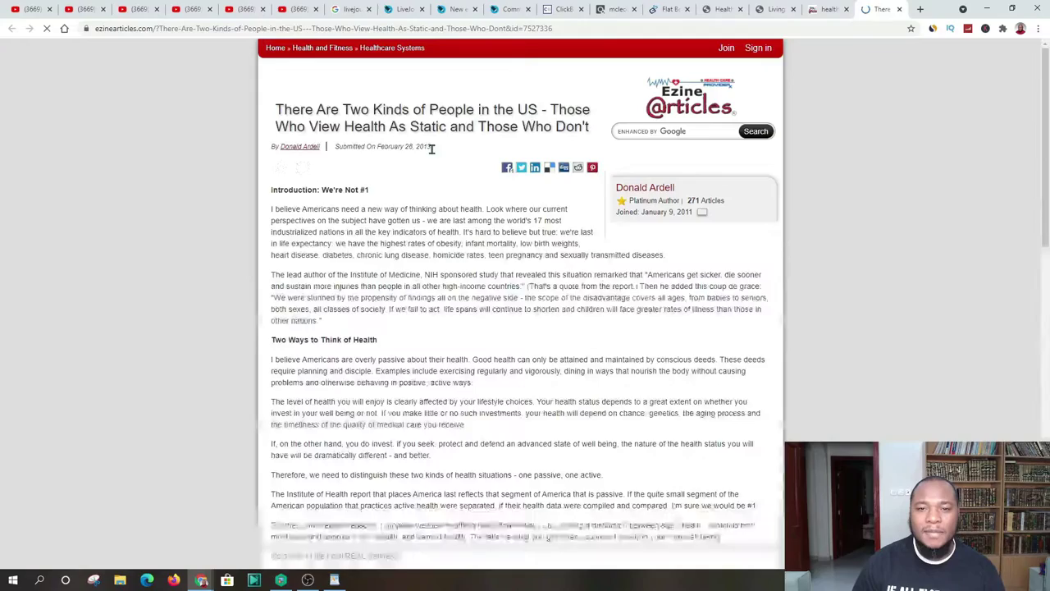
{"action": "scroll", "coordinate": [356, 367], "scroll_direction": "down", "scroll_amount": 3}
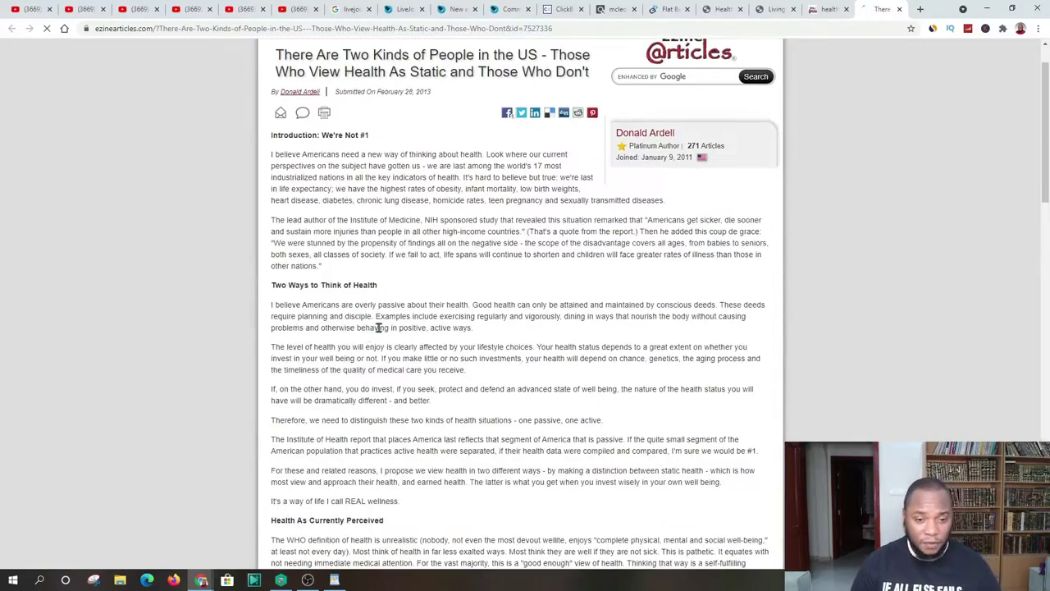
{"action": "scroll", "coordinate": [382, 279], "scroll_direction": "down", "scroll_amount": 4}
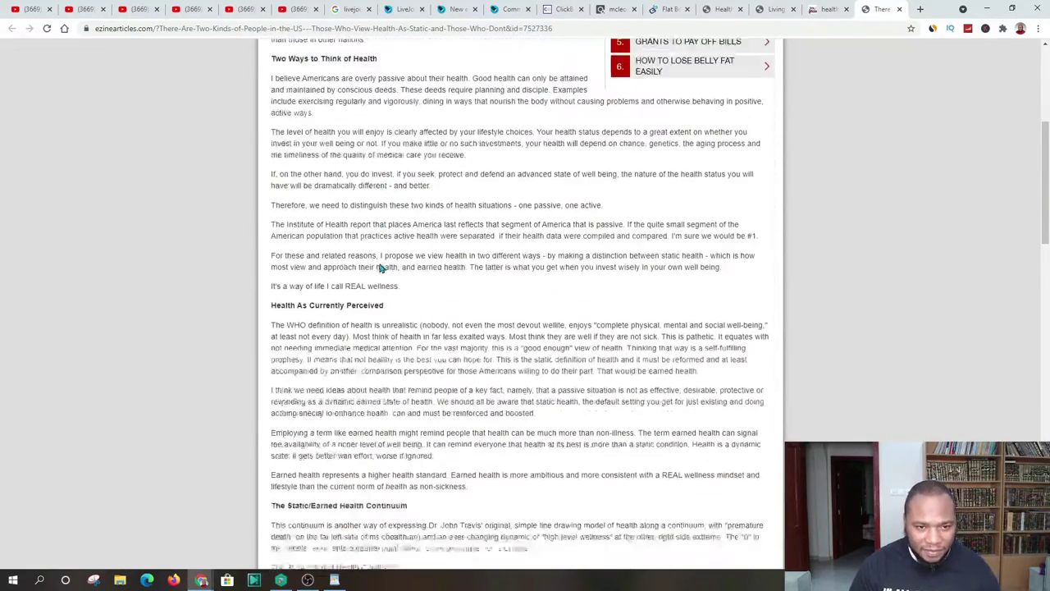
{"action": "scroll", "coordinate": [358, 255], "scroll_direction": "up", "scroll_amount": 7}
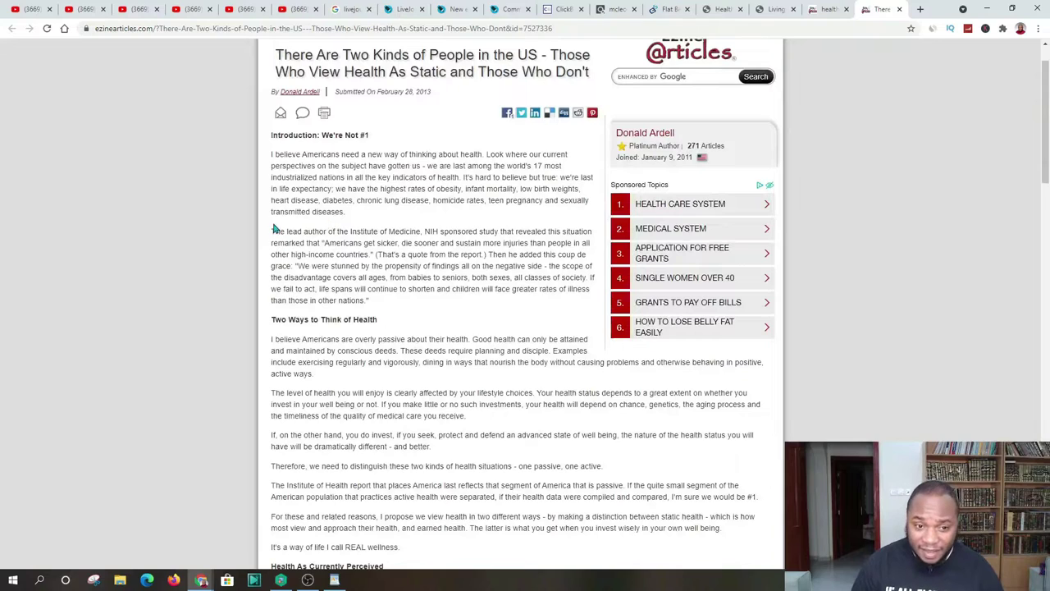
Copy the article's text from the paragraph beginning "The lead author of the Institute of Medicine" down through the "Health As Currently Perceived" section.
{"action": "left_click_drag", "start_coordinate": [275, 228], "coordinate": [644, 574]}
{"action": "right_click", "coordinate": [512, 354]}
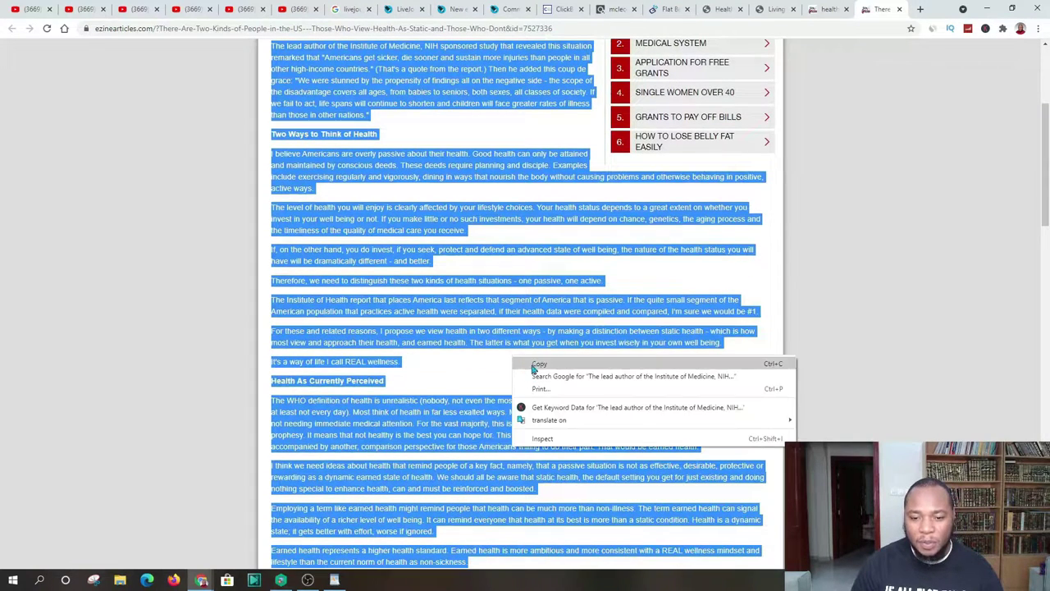
{"action": "left_click", "coordinate": [535, 366]}
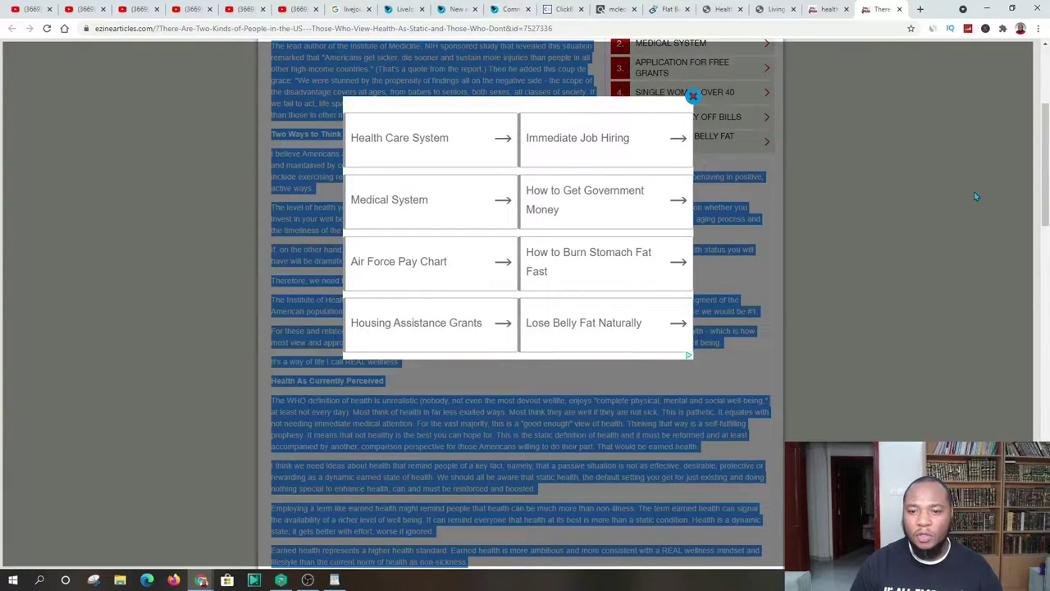
Recheck the LiveJournal draft and look through the Diets & Weight Loss offers in the ClickBank marketplace.
{"action": "left_click", "coordinate": [456, 10]}
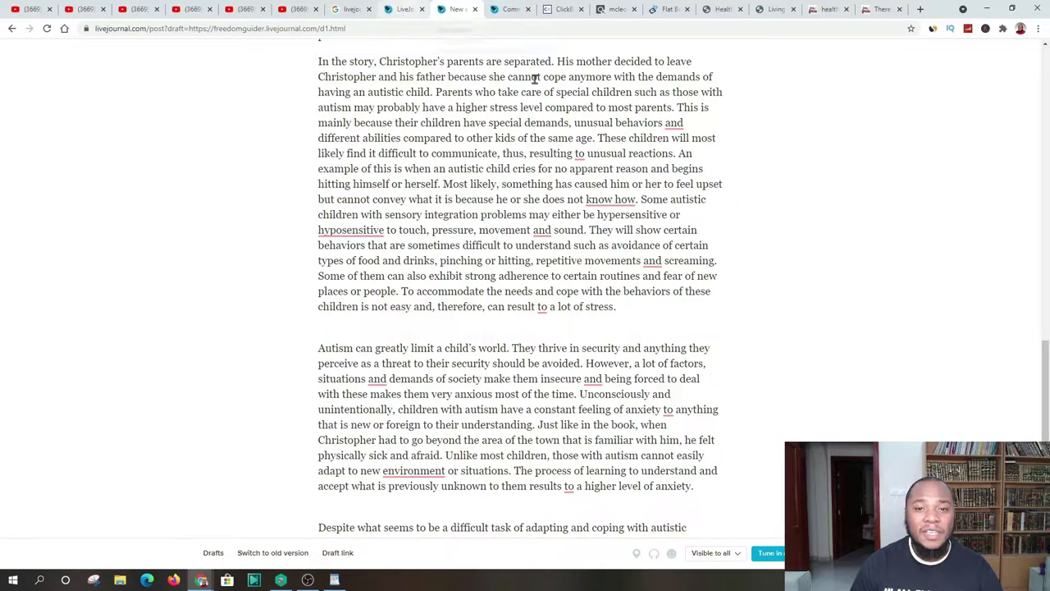
{"action": "scroll", "coordinate": [534, 77], "scroll_direction": "up", "scroll_amount": 8}
{"action": "left_click", "coordinate": [508, 9]}
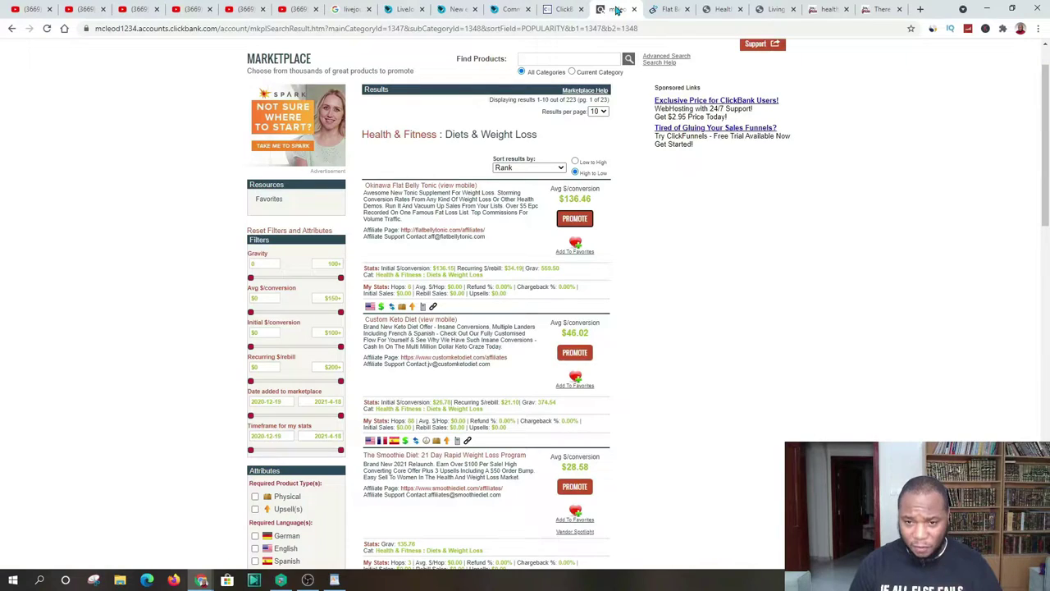
{"action": "left_click", "coordinate": [617, 10]}
{"action": "scroll", "coordinate": [502, 201], "scroll_direction": "down", "scroll_amount": 3}
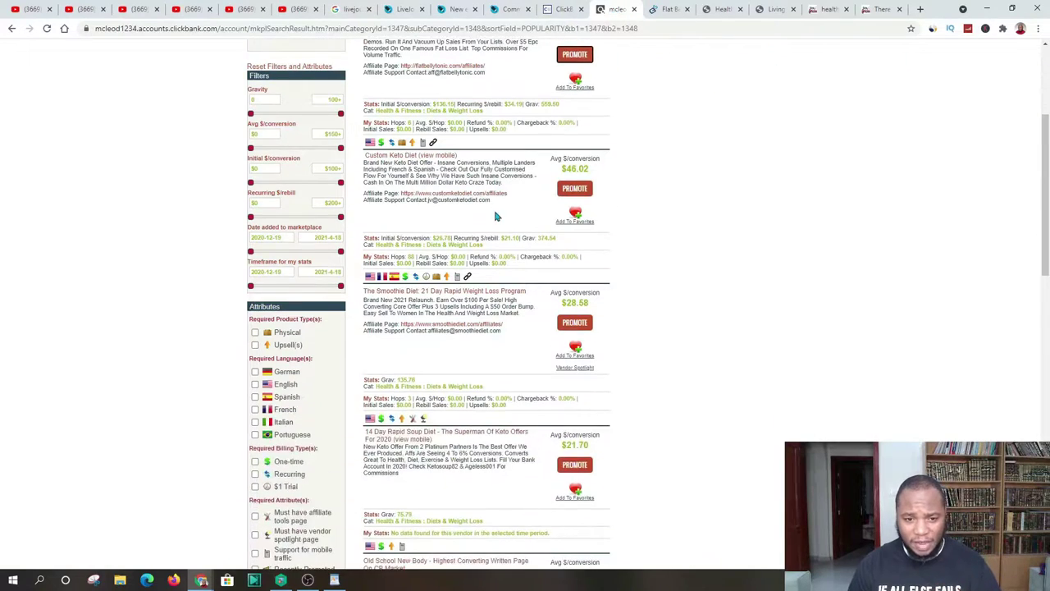
{"action": "scroll", "coordinate": [496, 215], "scroll_direction": "down", "scroll_amount": 1}
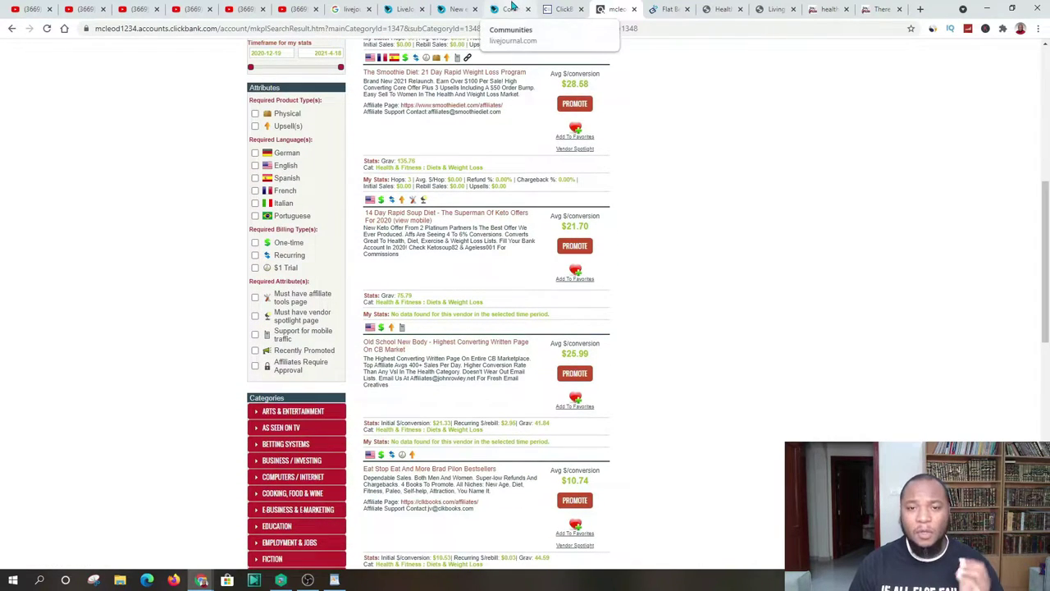
Go to the LiveJournal home page and look through its top entries, journals and communities.
{"action": "left_click", "coordinate": [513, 8]}
{"action": "left_click", "coordinate": [458, 9]}
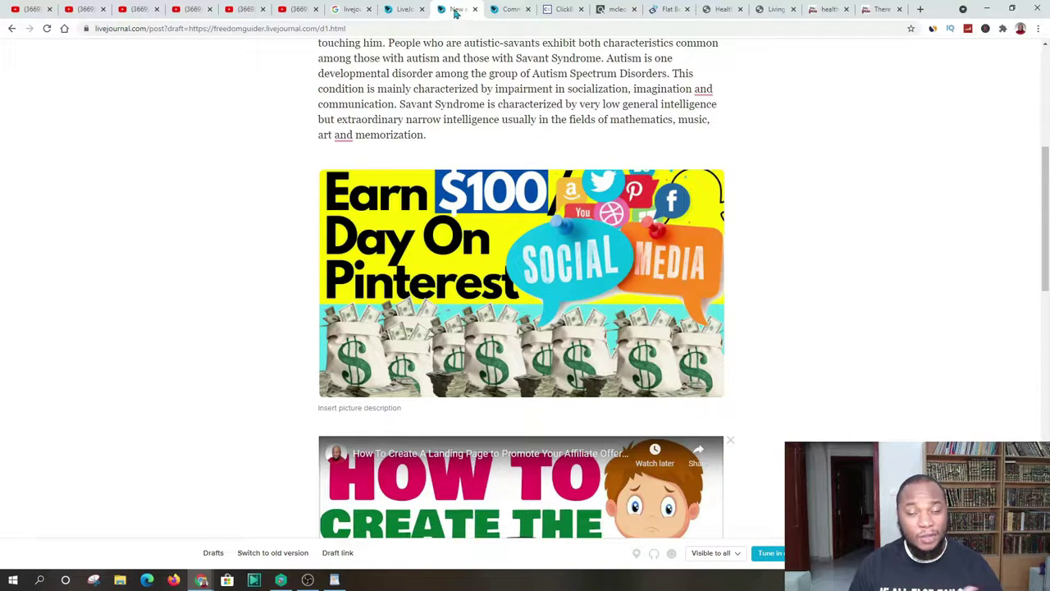
{"action": "left_click", "coordinate": [399, 9]}
{"action": "scroll", "coordinate": [566, 98], "scroll_direction": "down", "scroll_amount": 1}
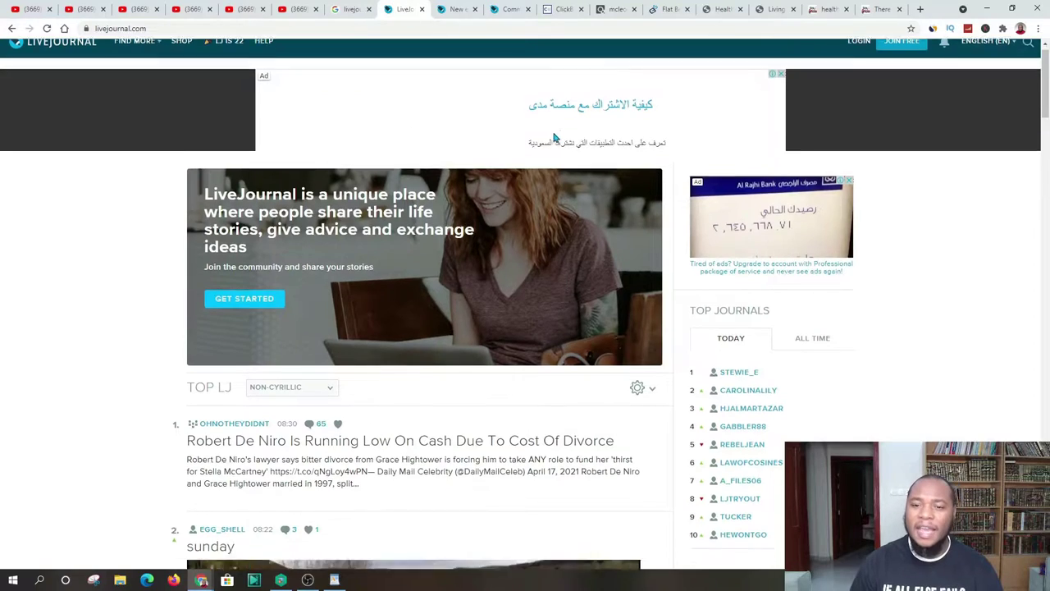
{"action": "scroll", "coordinate": [555, 137], "scroll_direction": "down", "scroll_amount": 4}
{"action": "scroll", "coordinate": [586, 200], "scroll_direction": "up", "scroll_amount": 2}
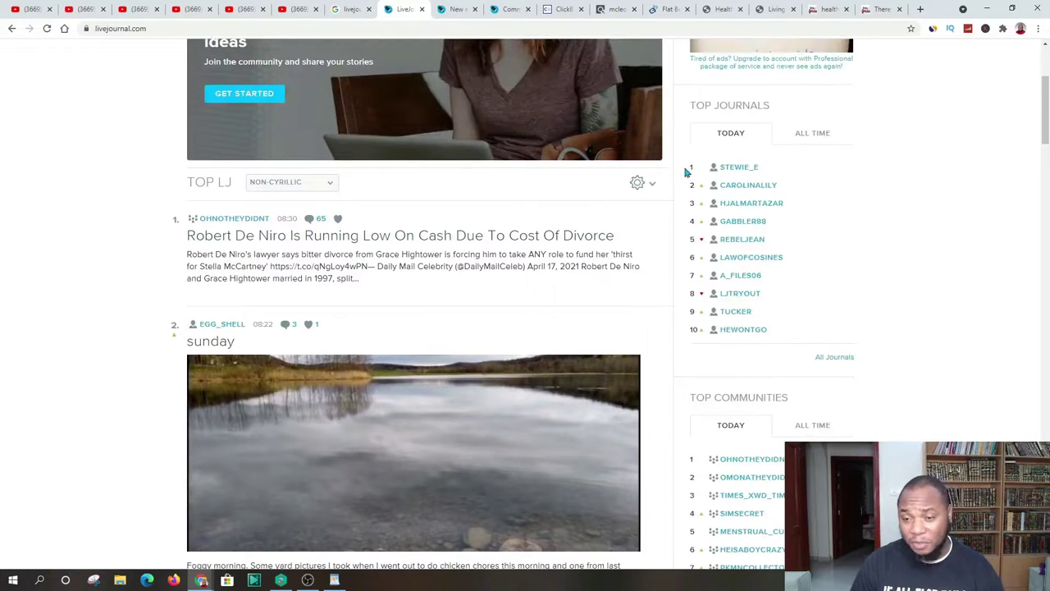
View the second-ranked journal in today's top journals and return to the beginning of the "Living With Christopher" draft.
{"action": "left_click", "coordinate": [744, 191]}
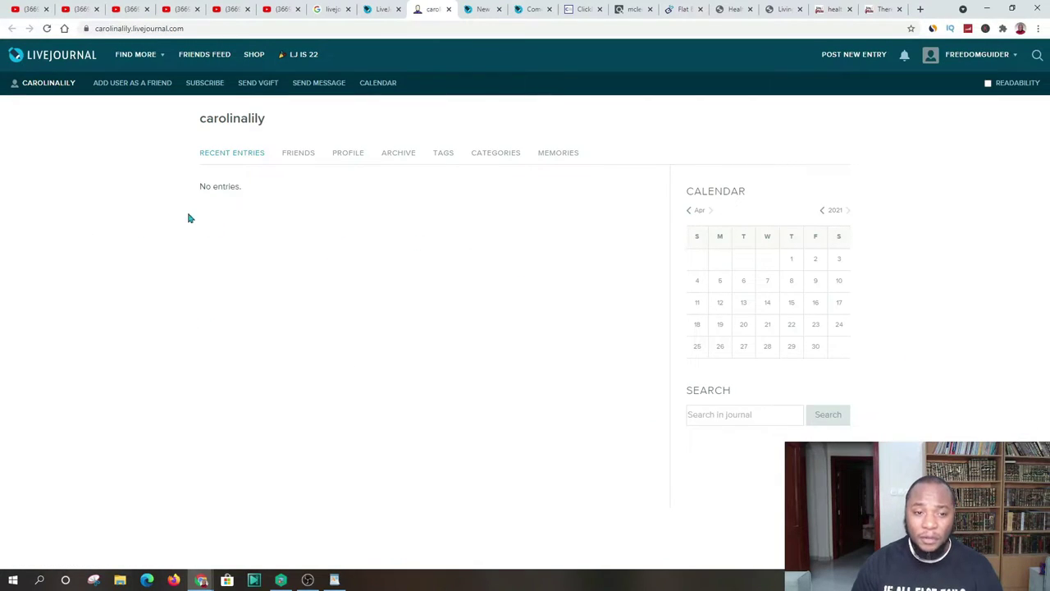
{"action": "mouse_move", "coordinate": [153, 62]}
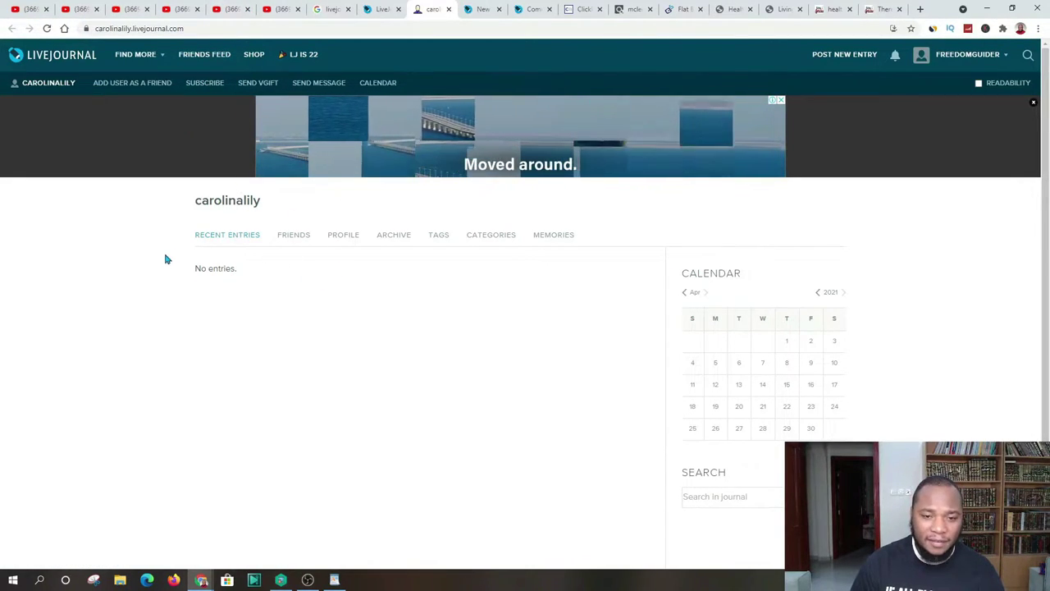
{"action": "left_click", "coordinate": [483, 9]}
{"action": "scroll", "coordinate": [473, 160], "scroll_direction": "up", "scroll_amount": 5}
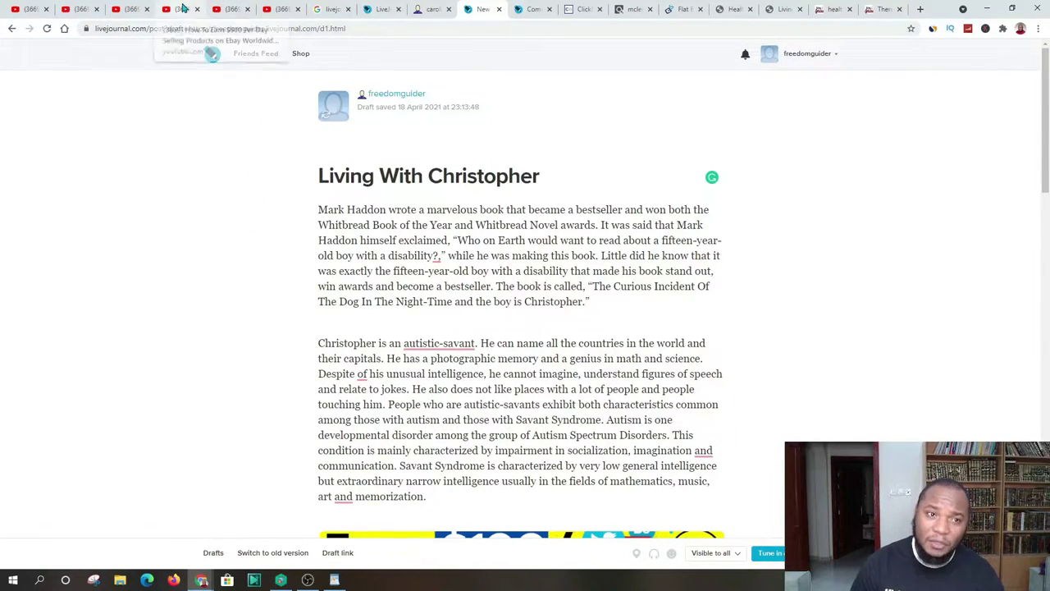
Review the YouTube landing page tutorial, the LiveJournal draft and the source article "Living With Christopher".
{"action": "left_click", "coordinate": [131, 10]}
{"action": "scroll", "coordinate": [250, 171], "scroll_direction": "down", "scroll_amount": 1}
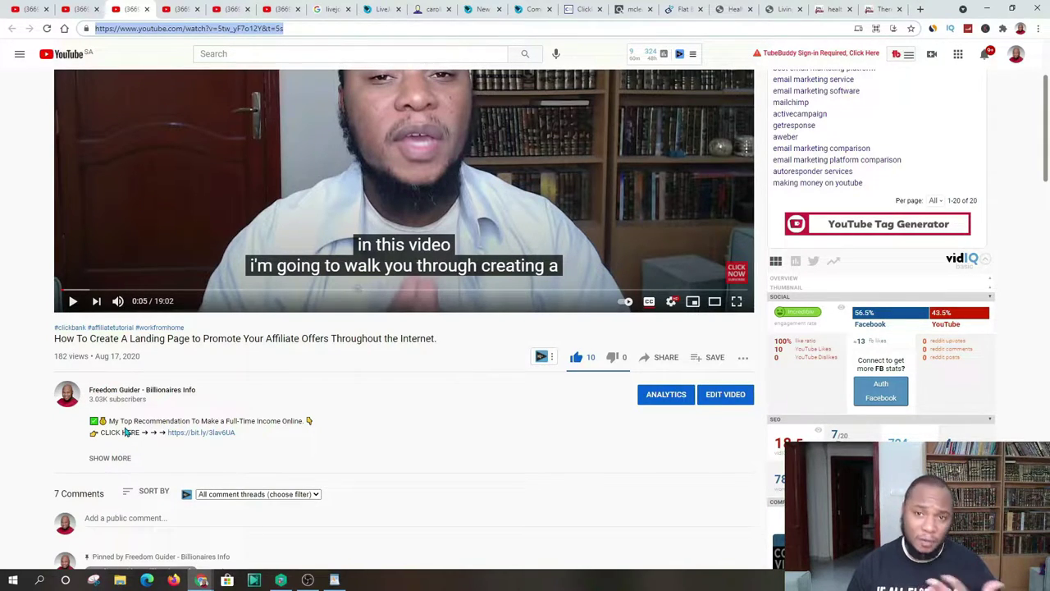
{"action": "left_click", "coordinate": [480, 9]}
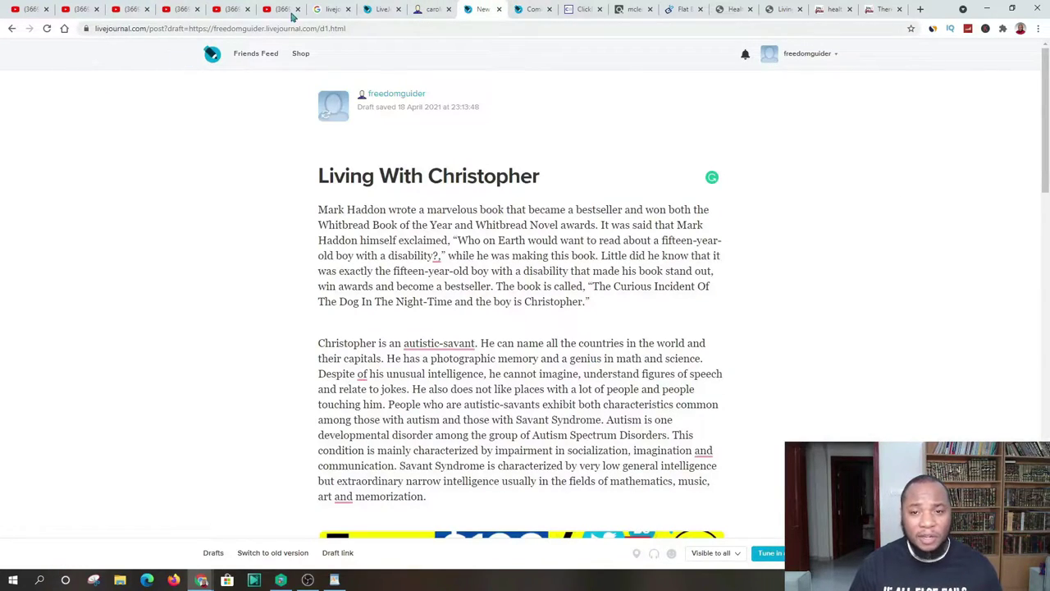
{"action": "left_click", "coordinate": [782, 9]}
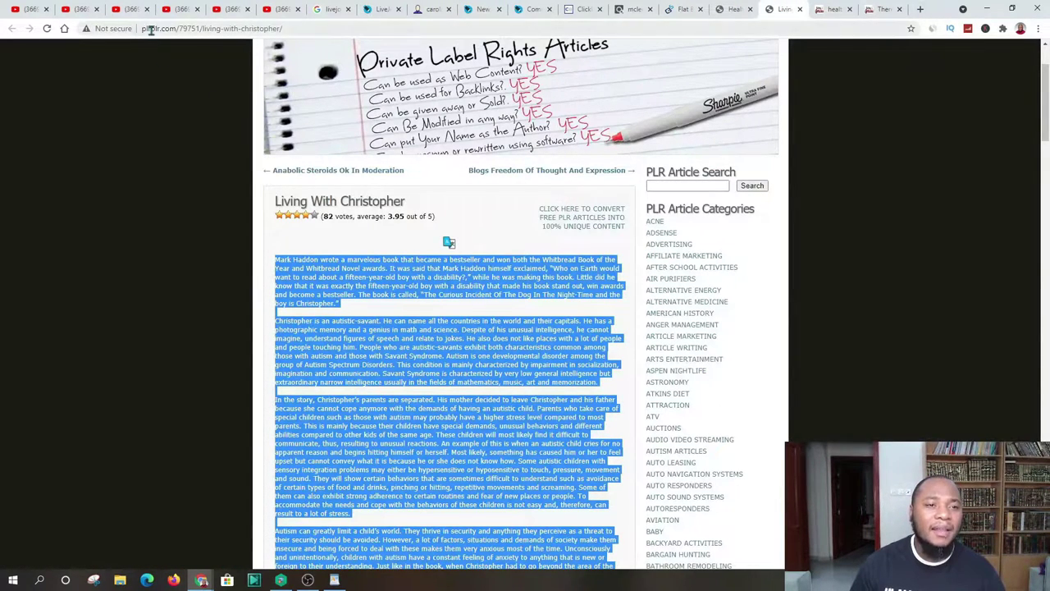
{"action": "left_click", "coordinate": [882, 9]}
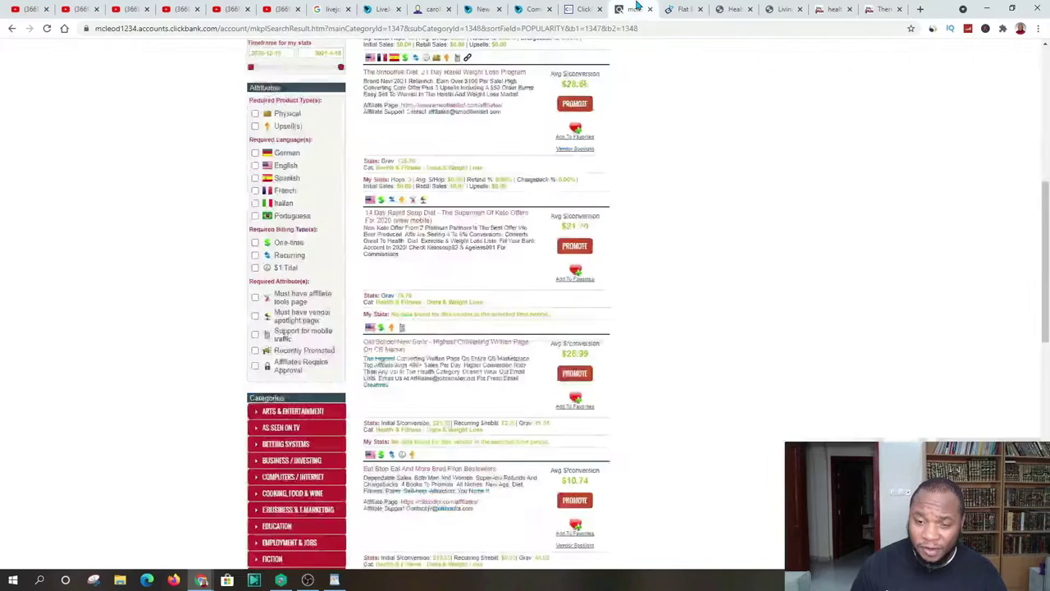
Look through the top-ranked Diets & Weight Loss offers in the ClickBank marketplace.
{"action": "left_click", "coordinate": [633, 9]}
{"action": "scroll", "coordinate": [787, 205], "scroll_direction": "up", "scroll_amount": 1}
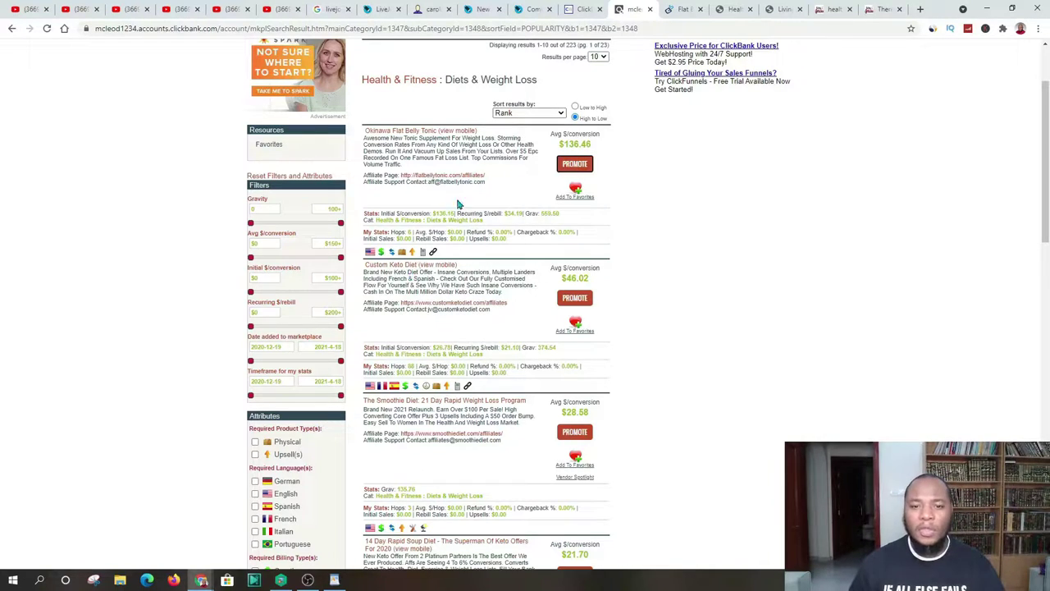
{"action": "scroll", "coordinate": [472, 147], "scroll_direction": "down", "scroll_amount": 3}
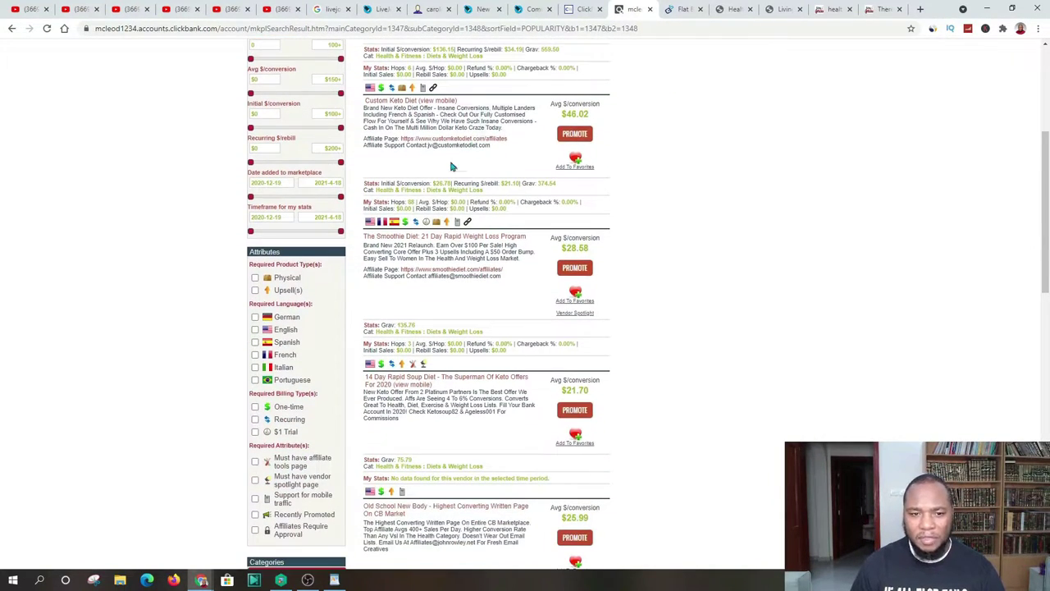
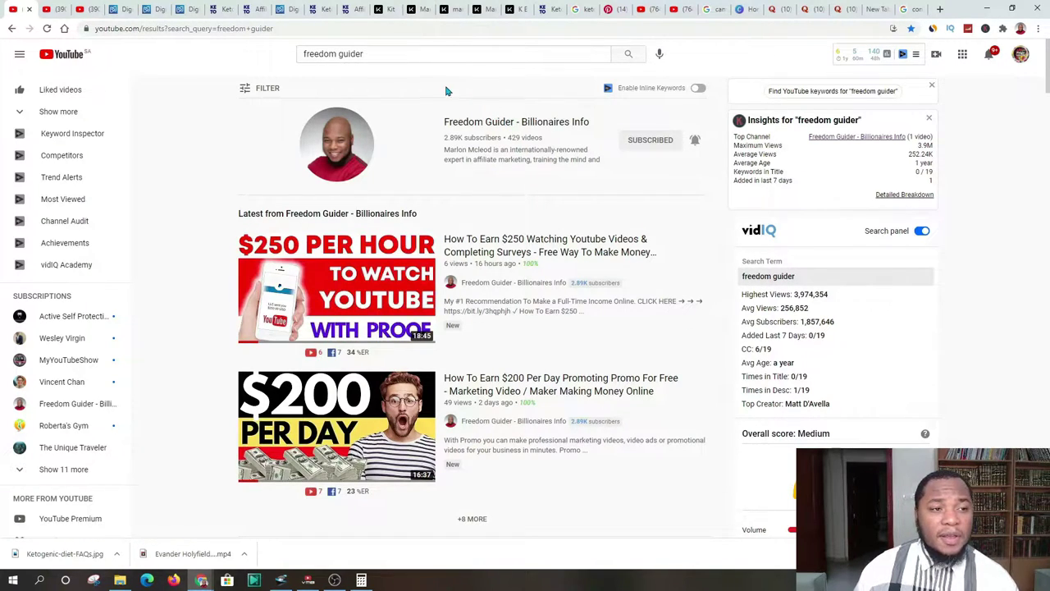
Look through the Freedom Guider channel's home page and the description of its video on earning $250 watching YouTube videos.
{"action": "left_click", "coordinate": [51, 10]}
{"action": "scroll", "coordinate": [405, 187], "scroll_direction": "down", "scroll_amount": 9}
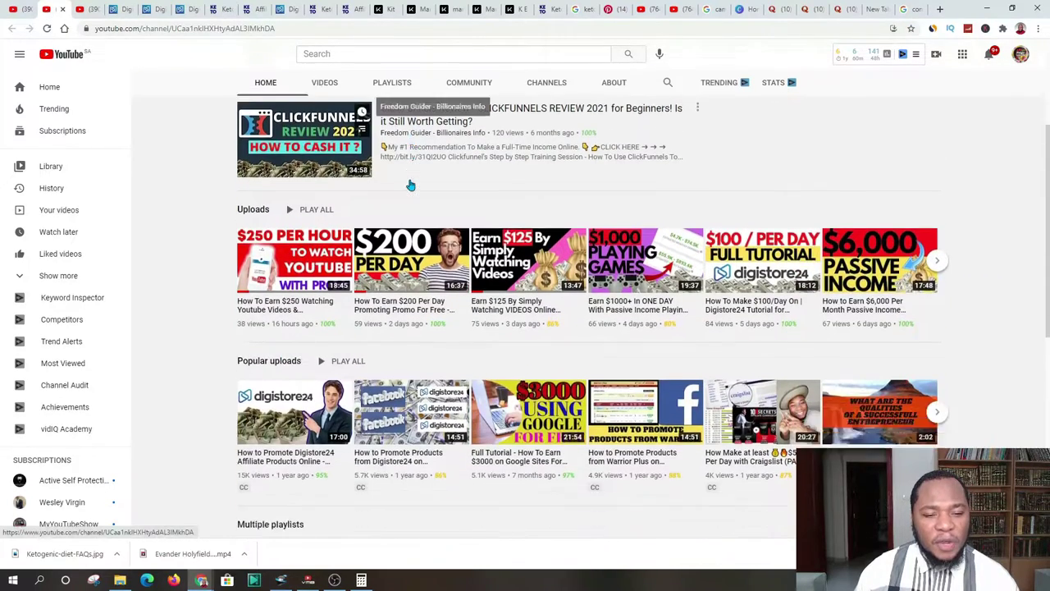
{"action": "scroll", "coordinate": [424, 206], "scroll_direction": "down", "scroll_amount": 1}
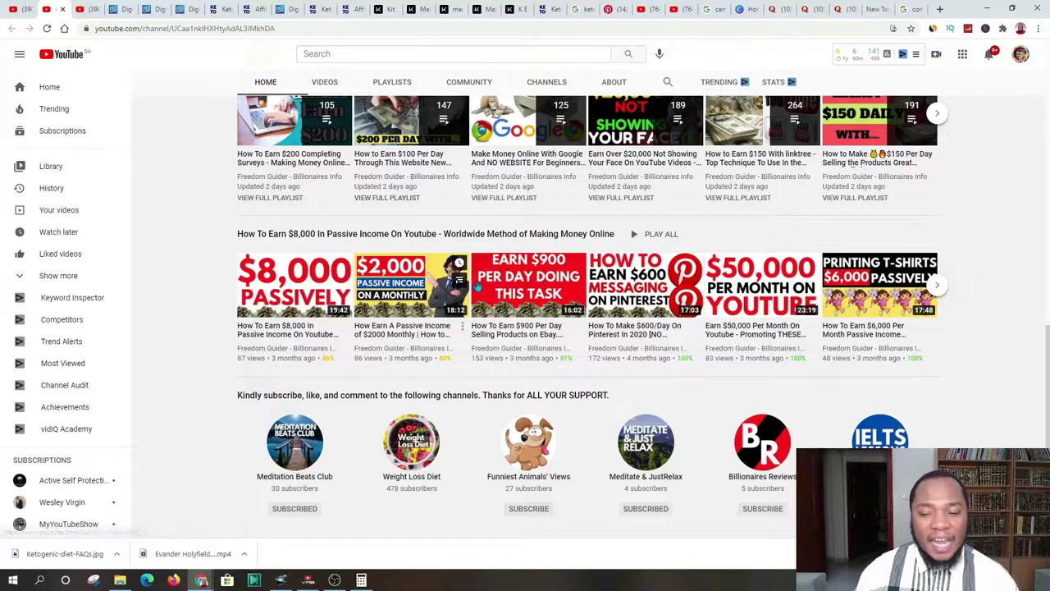
{"action": "scroll", "coordinate": [361, 294], "scroll_direction": "up", "scroll_amount": 10}
{"action": "scroll", "coordinate": [361, 294], "scroll_direction": "up", "scroll_amount": 1}
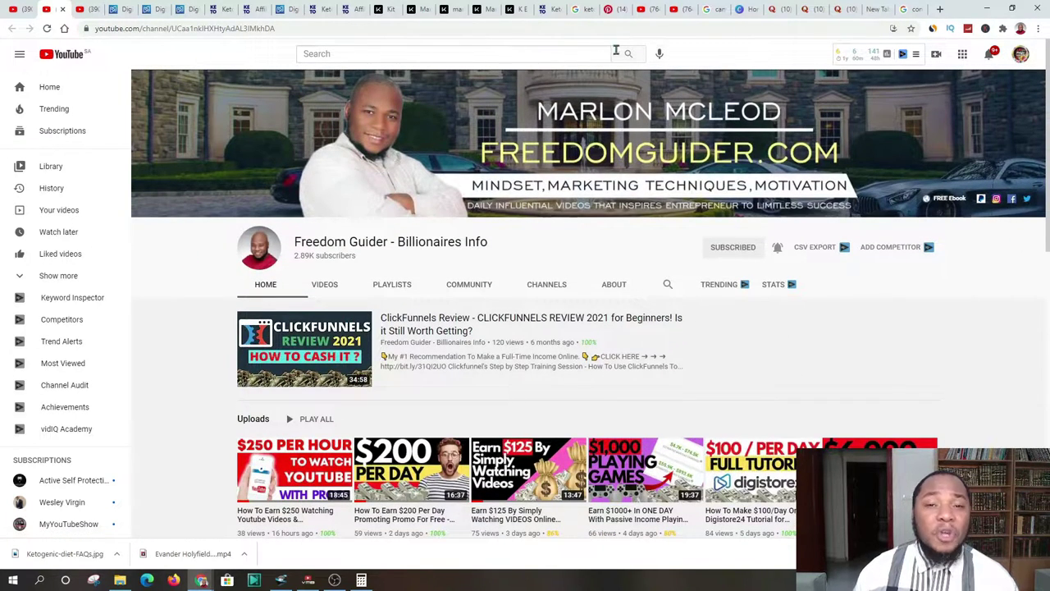
{"action": "left_click", "coordinate": [88, 11]}
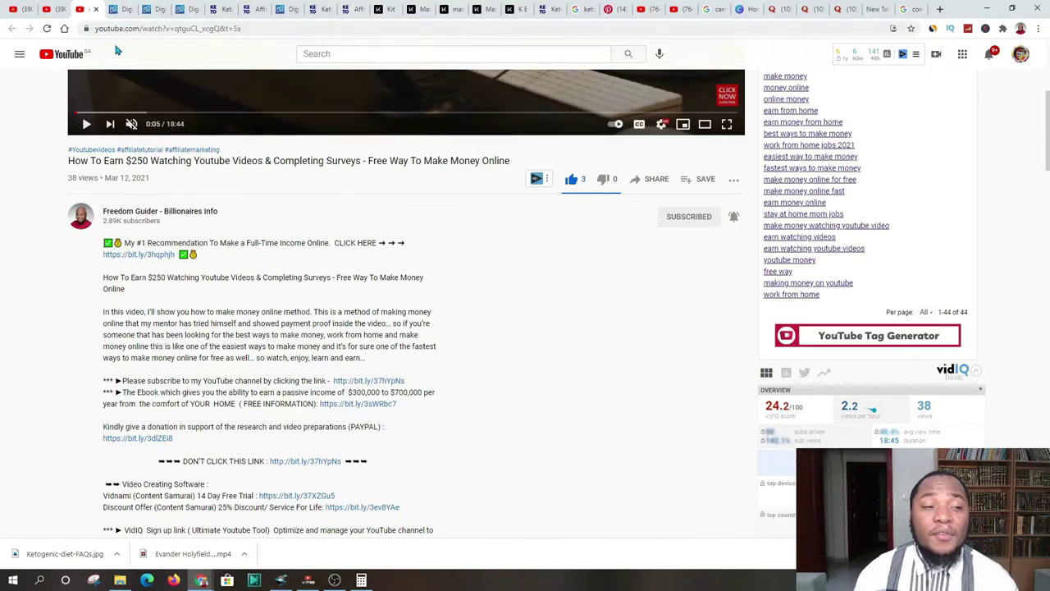
{"action": "scroll", "coordinate": [156, 138], "scroll_direction": "down", "scroll_amount": 1}
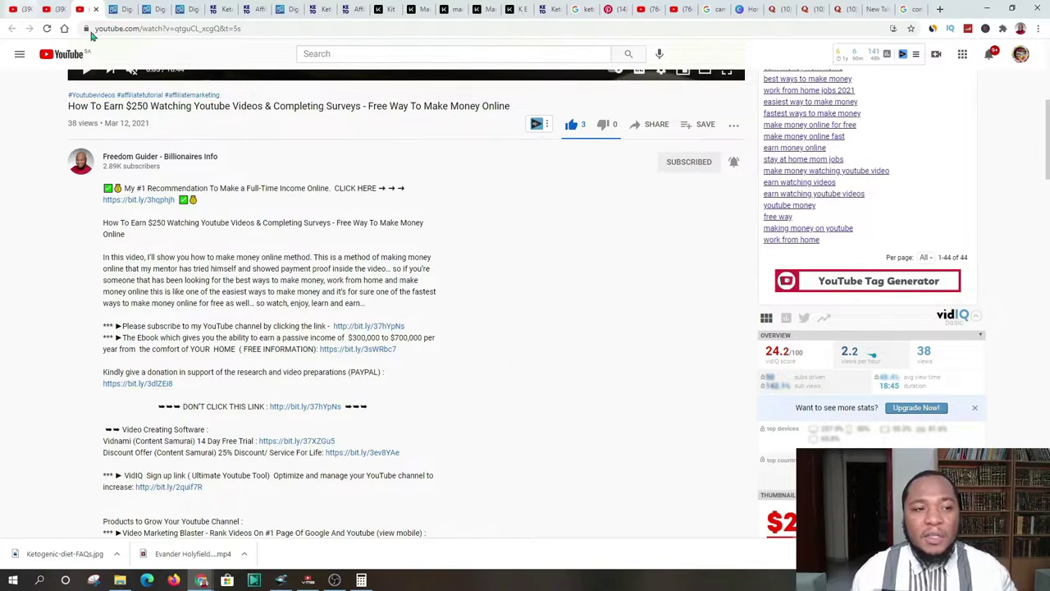
Go to the Digistore24 affiliate marketplace and show the Fitness & Health category of digital products.
{"action": "left_click", "coordinate": [121, 9]}
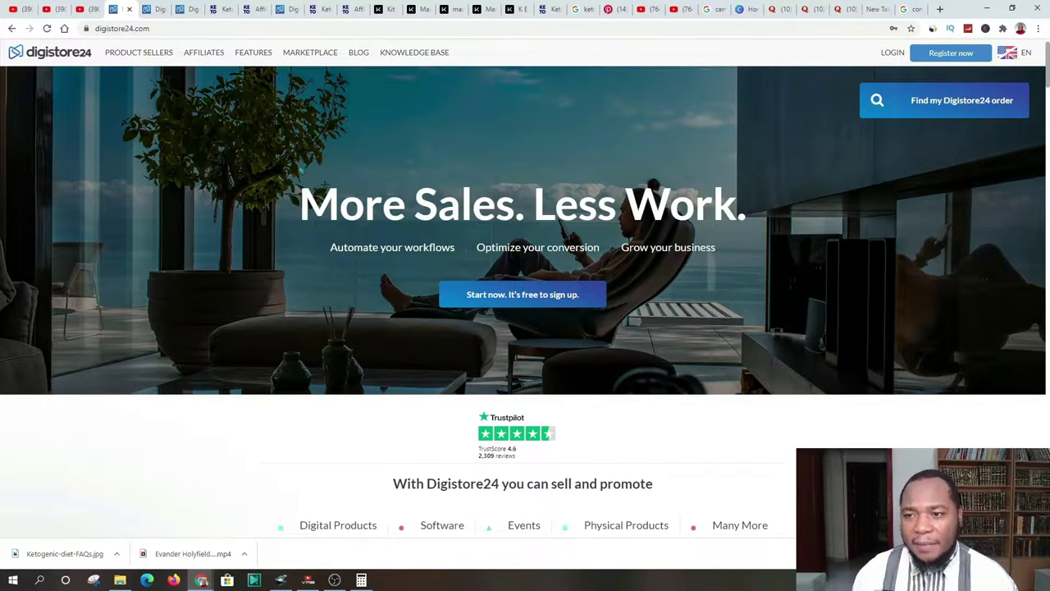
{"action": "left_click", "coordinate": [152, 9]}
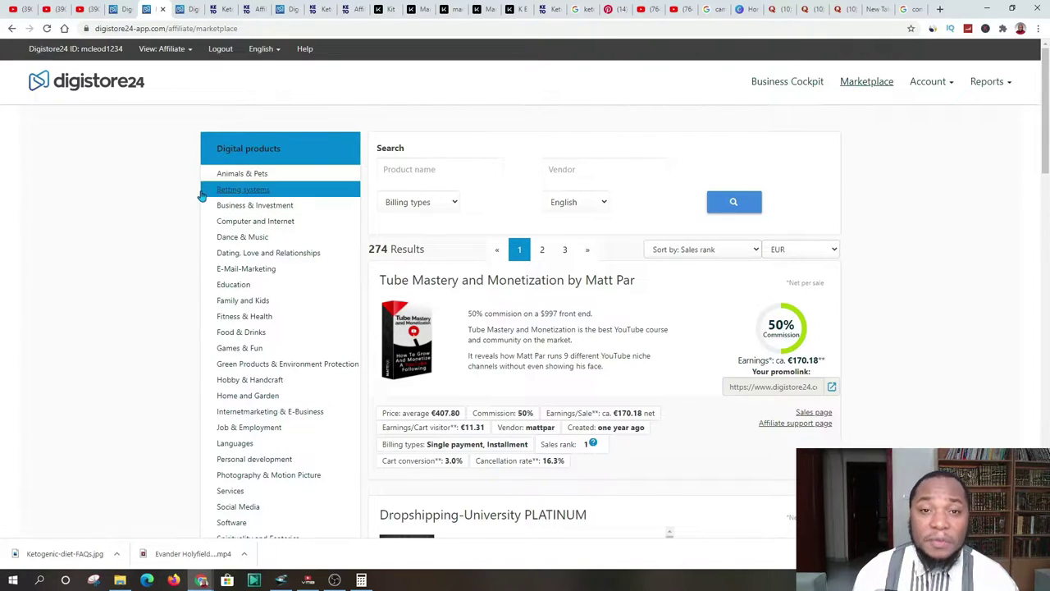
{"action": "scroll", "coordinate": [180, 168], "scroll_direction": "down", "scroll_amount": 1}
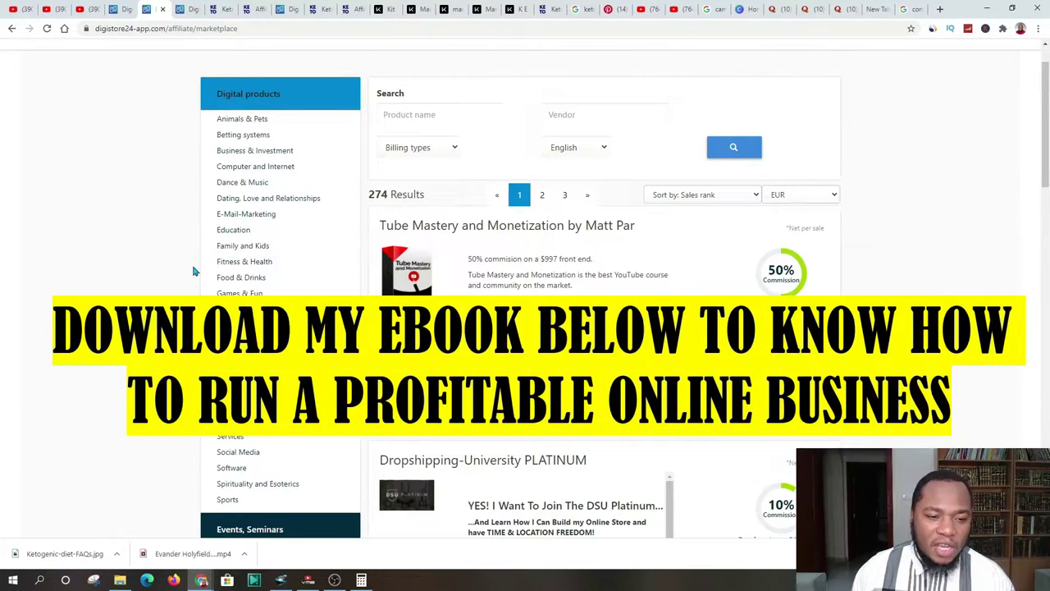
{"action": "left_click", "coordinate": [254, 263]}
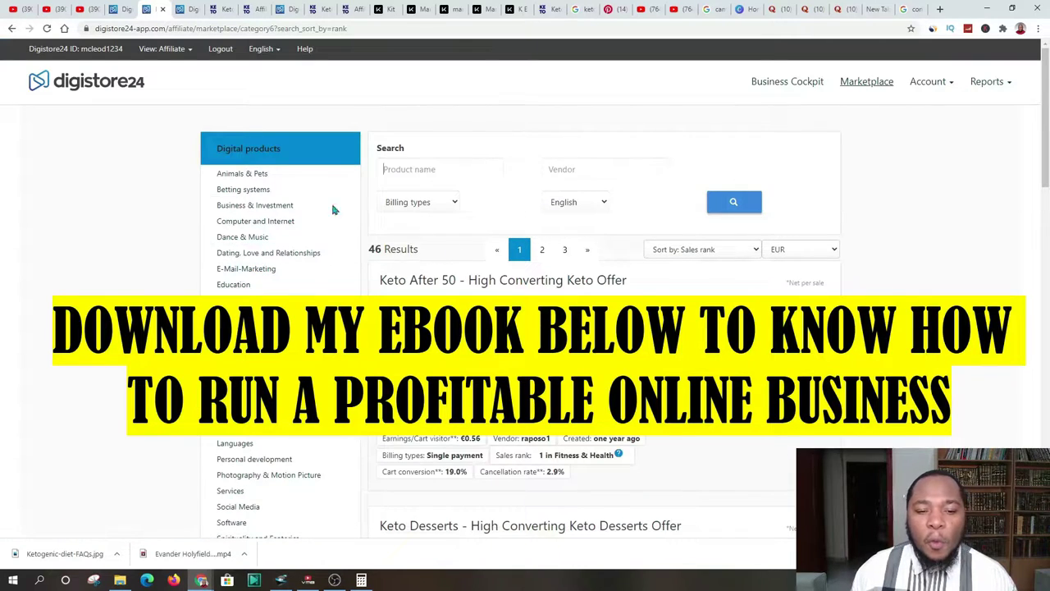
Examine the commissions, prices and sales ranks of the offers on the first page of Fitness & Health results.
{"action": "scroll", "coordinate": [405, 268], "scroll_direction": "down", "scroll_amount": 1}
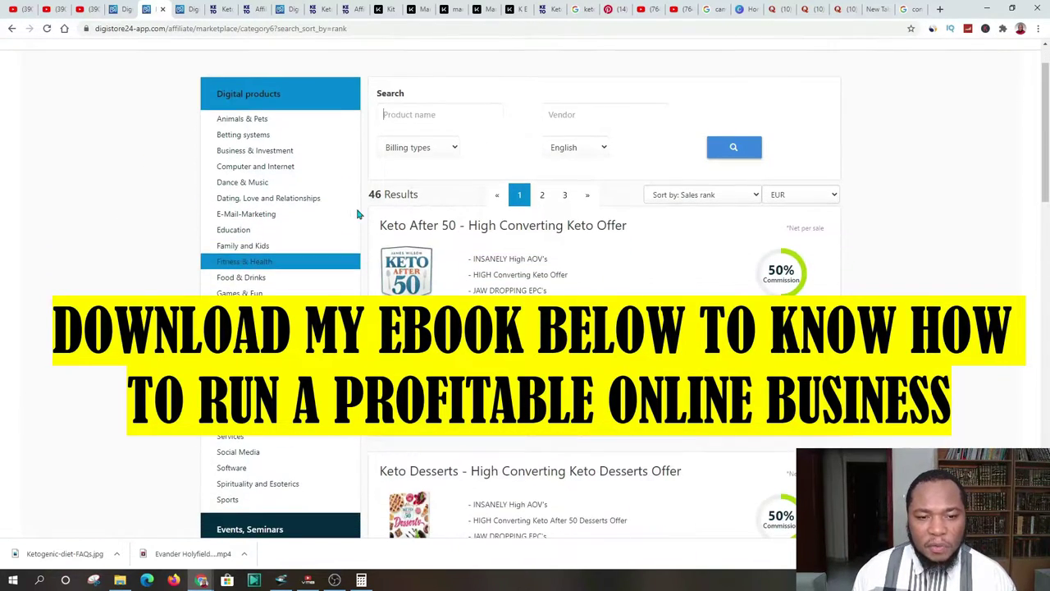
{"action": "scroll", "coordinate": [483, 265], "scroll_direction": "down", "scroll_amount": 1}
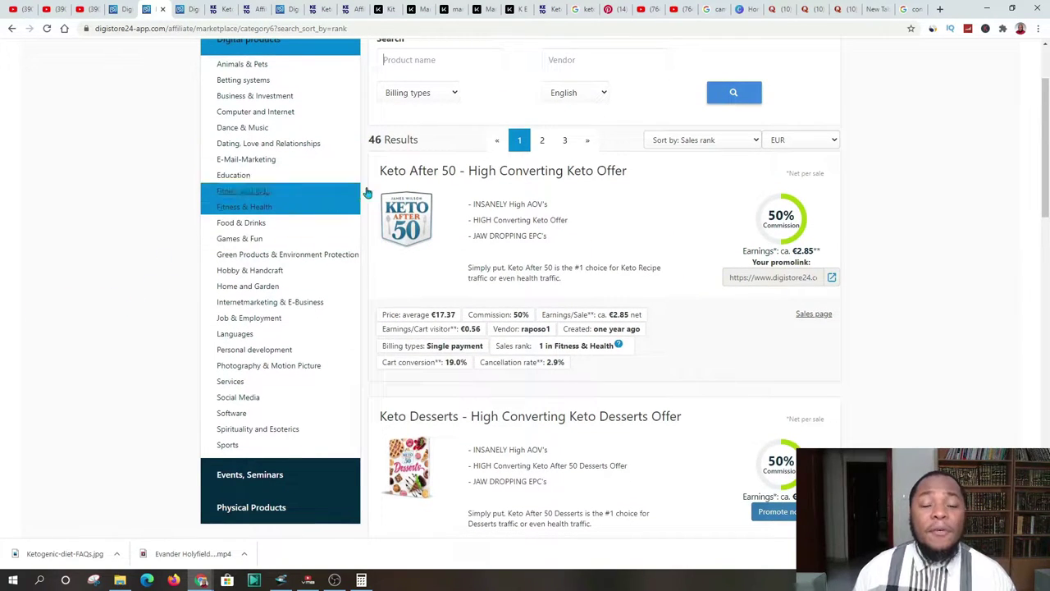
{"action": "scroll", "coordinate": [554, 201], "scroll_direction": "down", "scroll_amount": 1}
{"action": "scroll", "coordinate": [509, 172], "scroll_direction": "down", "scroll_amount": 1}
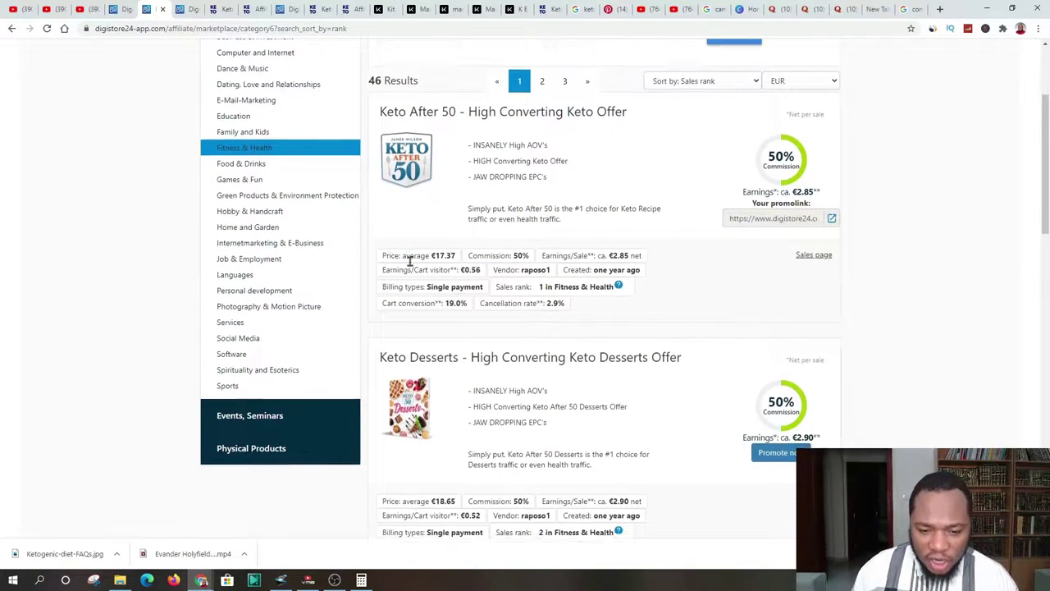
{"action": "scroll", "coordinate": [481, 218], "scroll_direction": "down", "scroll_amount": 2}
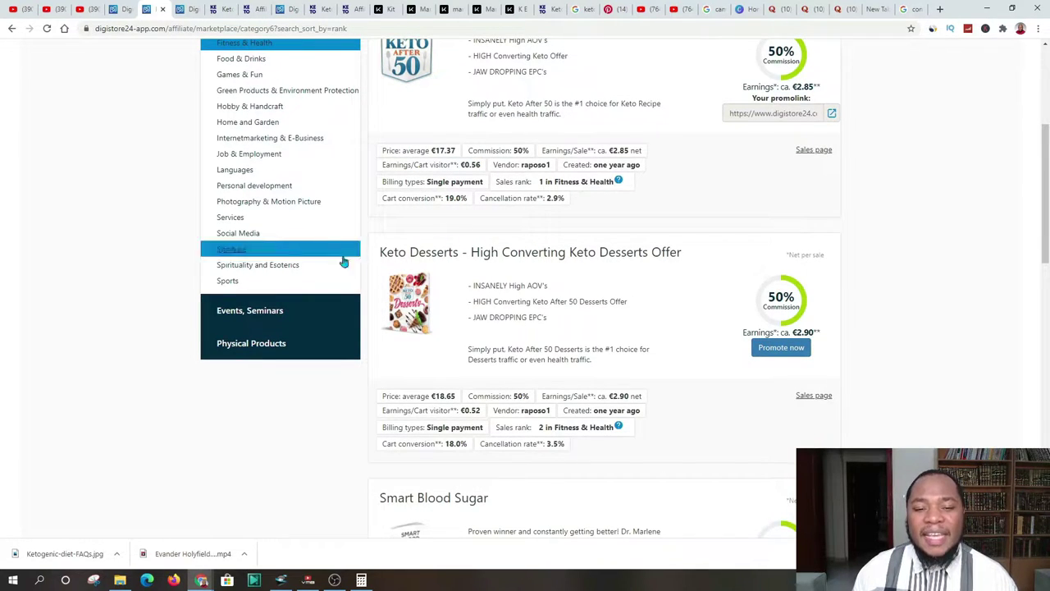
{"action": "scroll", "coordinate": [684, 218], "scroll_direction": "down", "scroll_amount": 2}
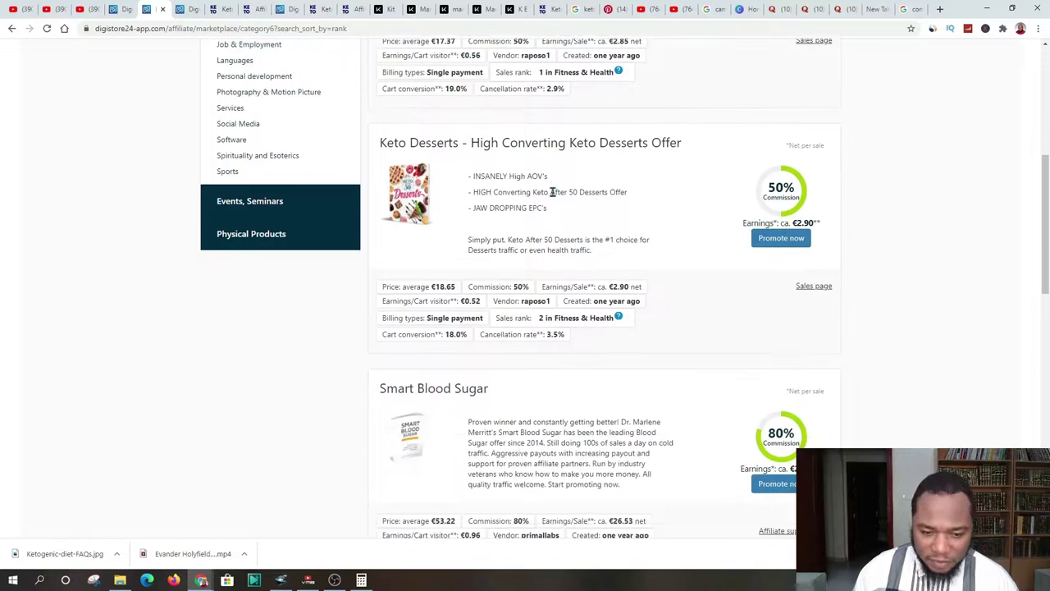
{"action": "scroll", "coordinate": [595, 191], "scroll_direction": "down", "scroll_amount": 5}
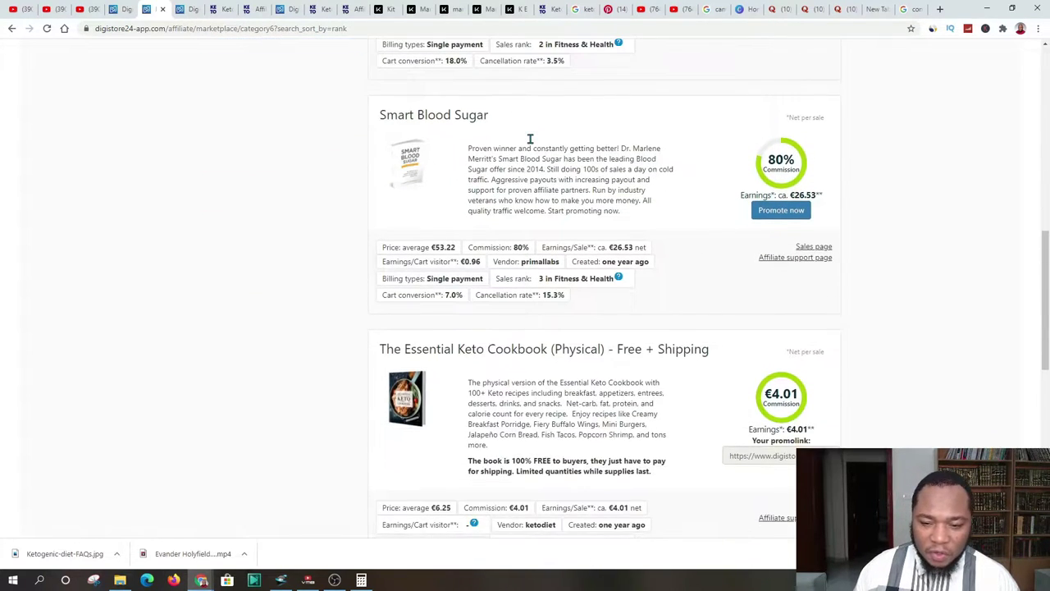
{"action": "scroll", "coordinate": [523, 152], "scroll_direction": "down", "scroll_amount": 5}
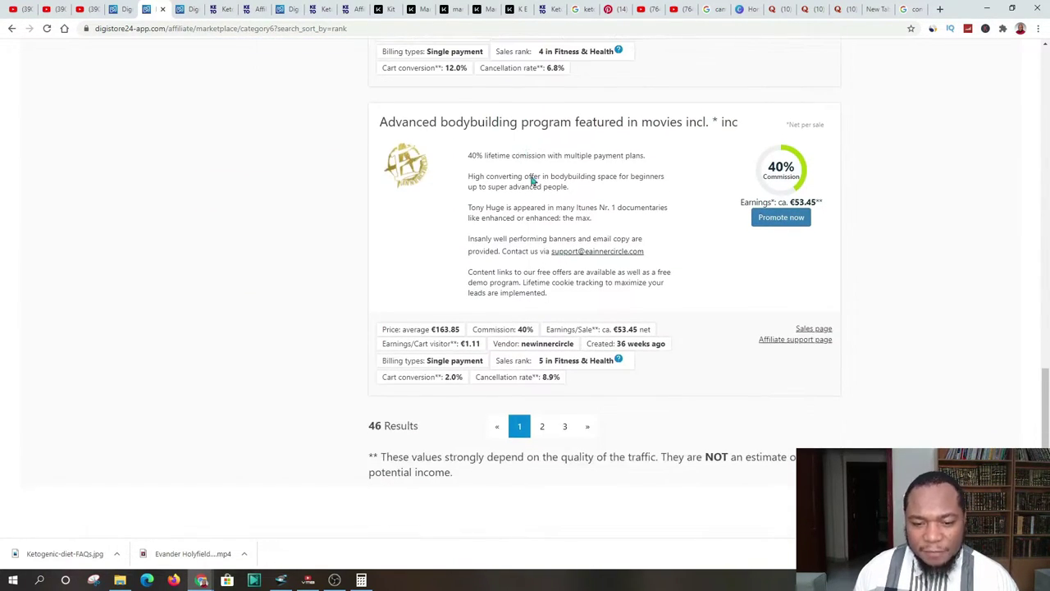
Go to page 2 of the Fitness & Health results and find the personalized keto diet plans offer by KETO FIT.
{"action": "left_click", "coordinate": [542, 426]}
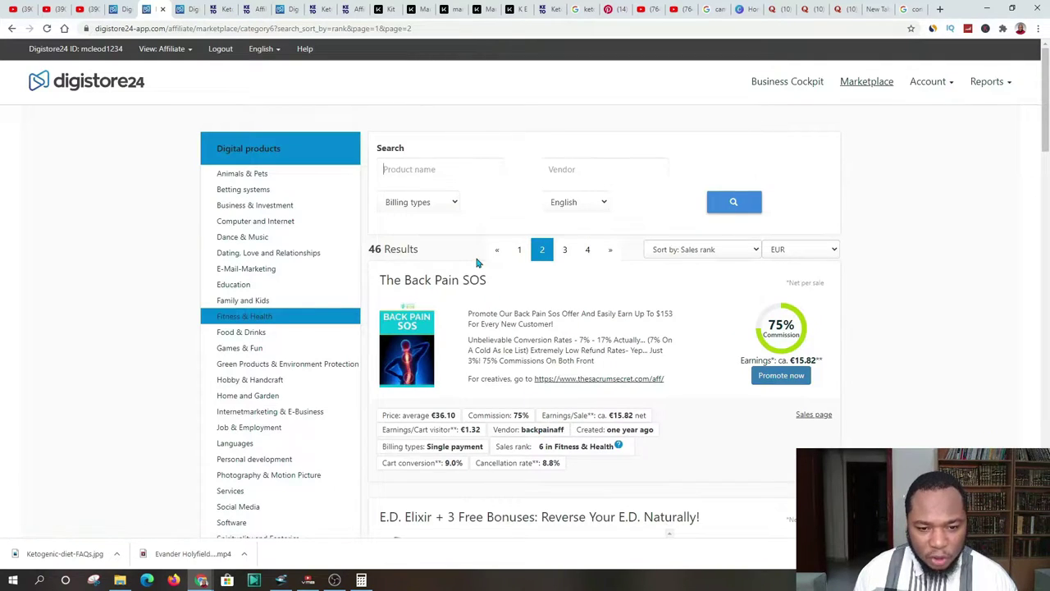
{"action": "scroll", "coordinate": [476, 255], "scroll_direction": "down", "scroll_amount": 2}
{"action": "scroll", "coordinate": [473, 248], "scroll_direction": "down", "scroll_amount": 9}
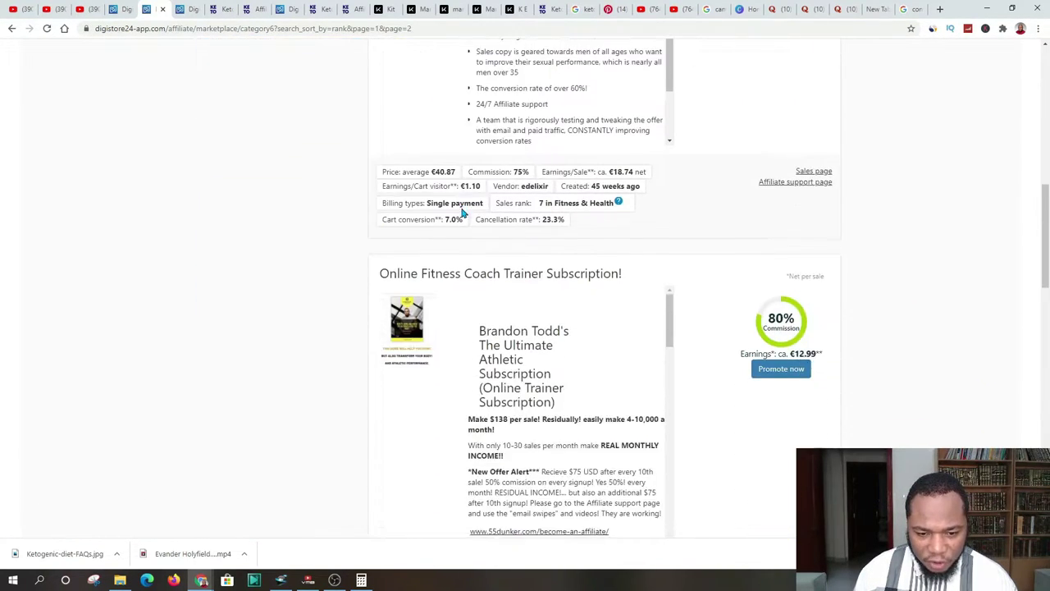
{"action": "scroll", "coordinate": [462, 213], "scroll_direction": "down", "scroll_amount": 4}
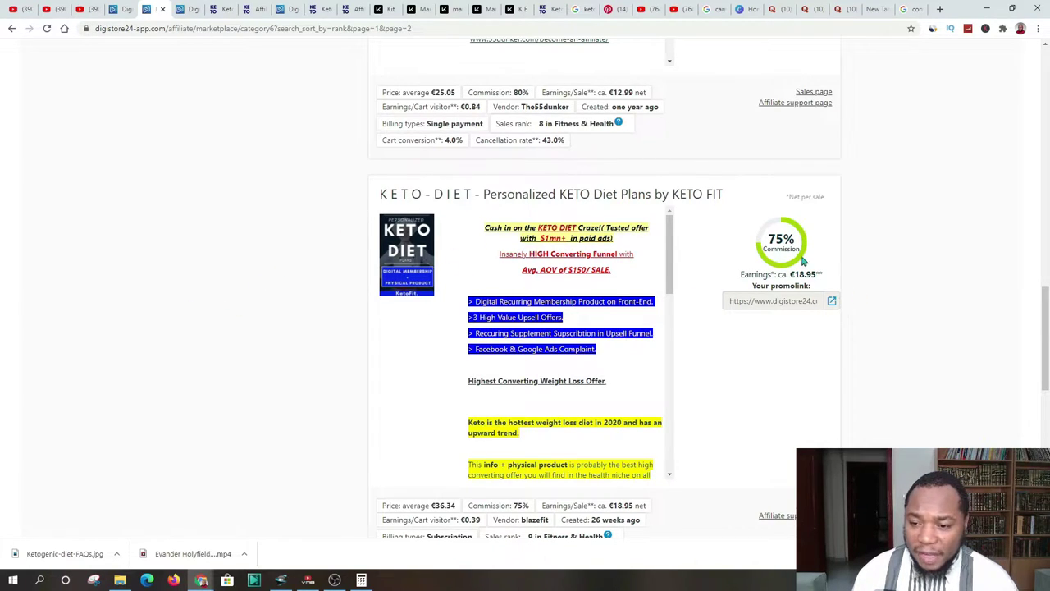
{"action": "scroll", "coordinate": [338, 248], "scroll_direction": "down", "scroll_amount": 1}
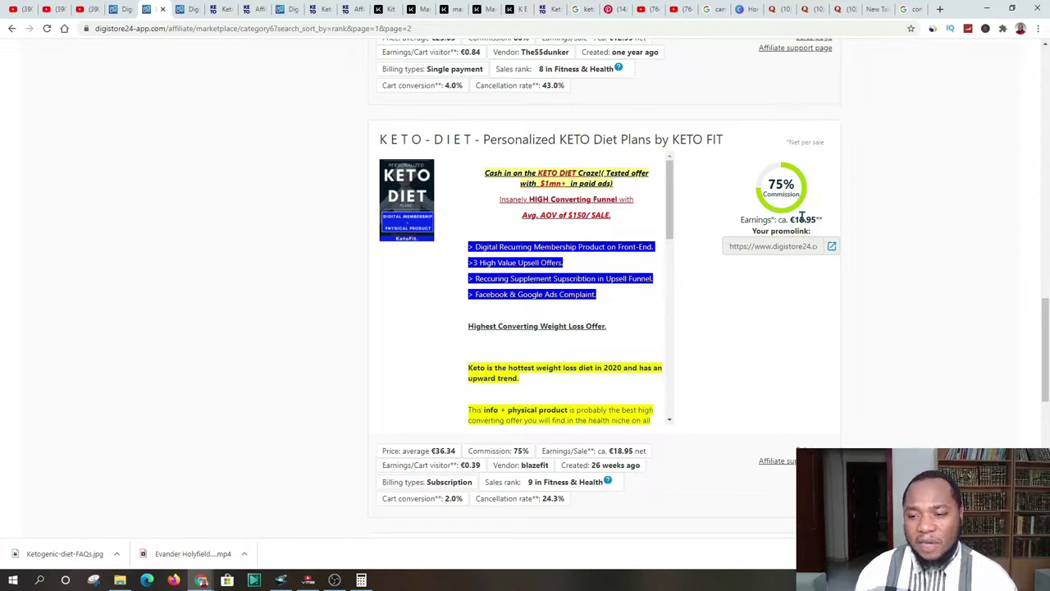
Convert 19 euros to United States dollars in the Google currency converter.
{"action": "left_click", "coordinate": [909, 10]}
{"action": "left_click_drag", "start_coordinate": [130, 229], "coordinate": [82, 234]}
{"action": "type", "text": "19"}
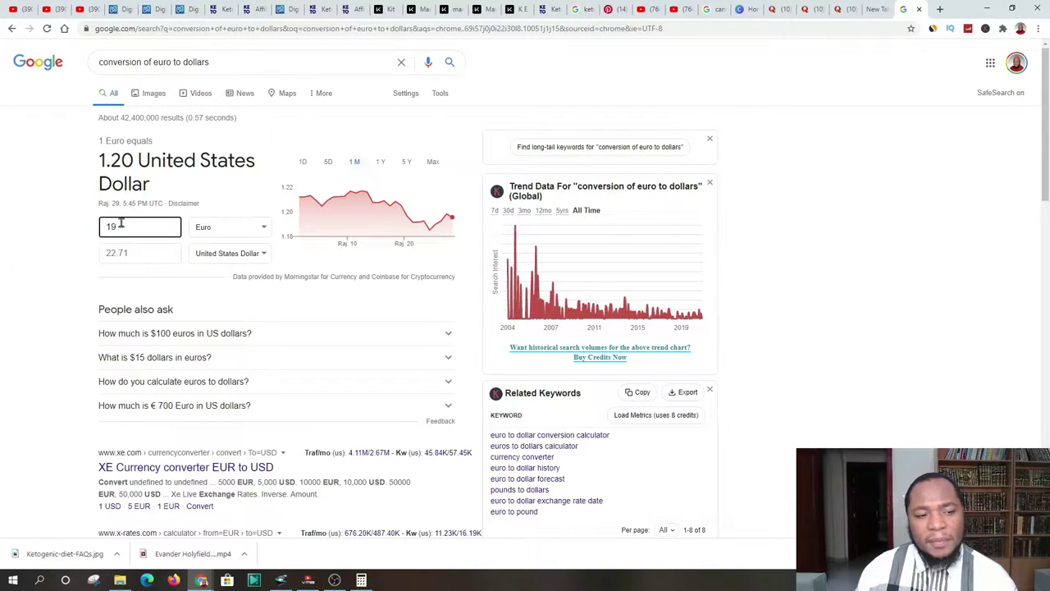
Return to the KETO FIT offer on Digistore24 and read its description down to the product highlights.
{"action": "left_click", "coordinate": [178, 9]}
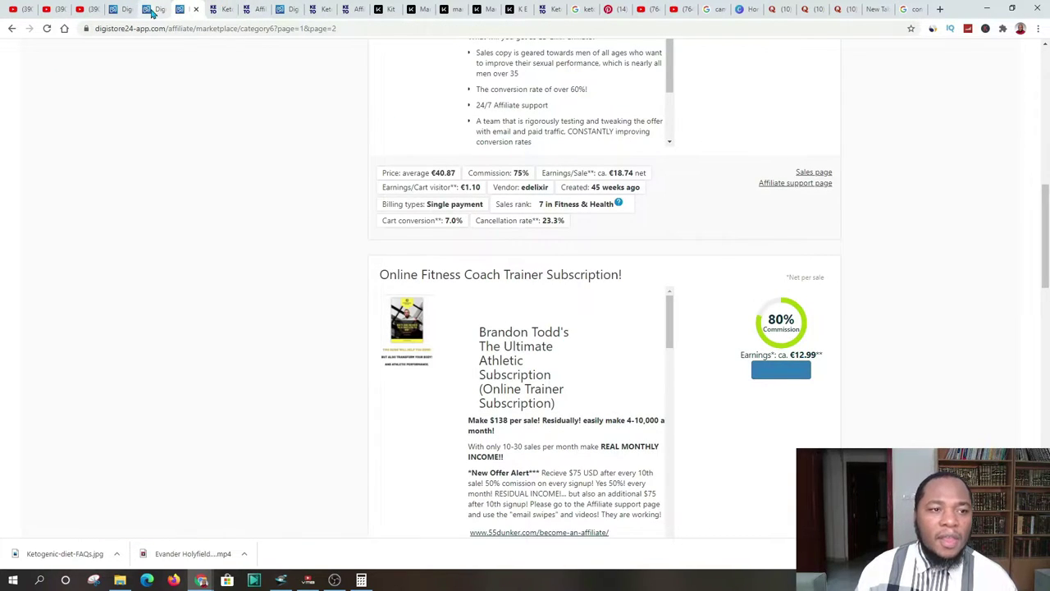
{"action": "left_click", "coordinate": [149, 9]}
{"action": "scroll", "coordinate": [506, 290], "scroll_direction": "down", "scroll_amount": 3}
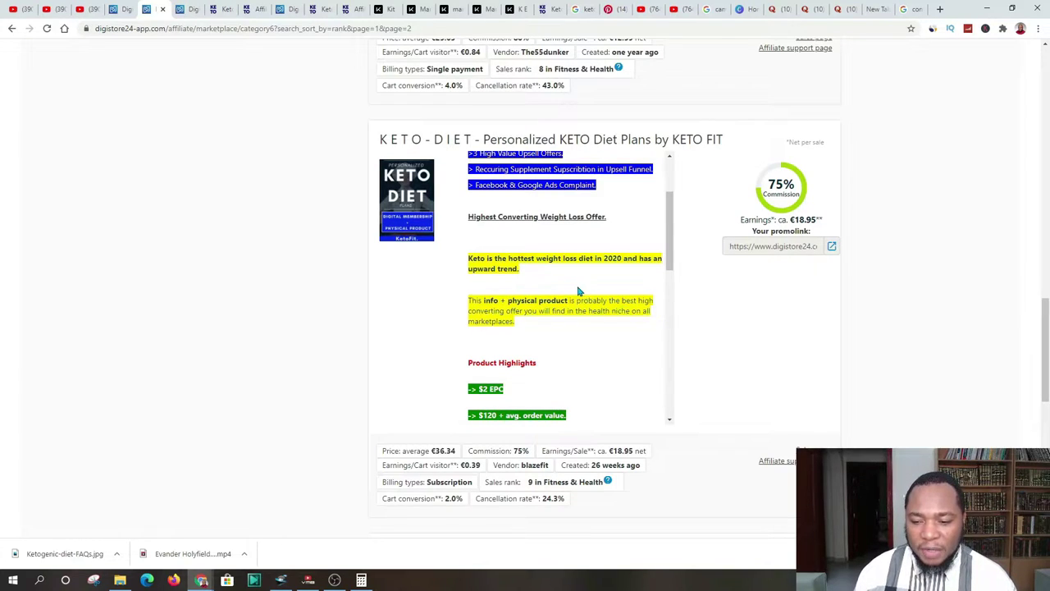
{"action": "scroll", "coordinate": [579, 292], "scroll_direction": "down", "scroll_amount": 3}
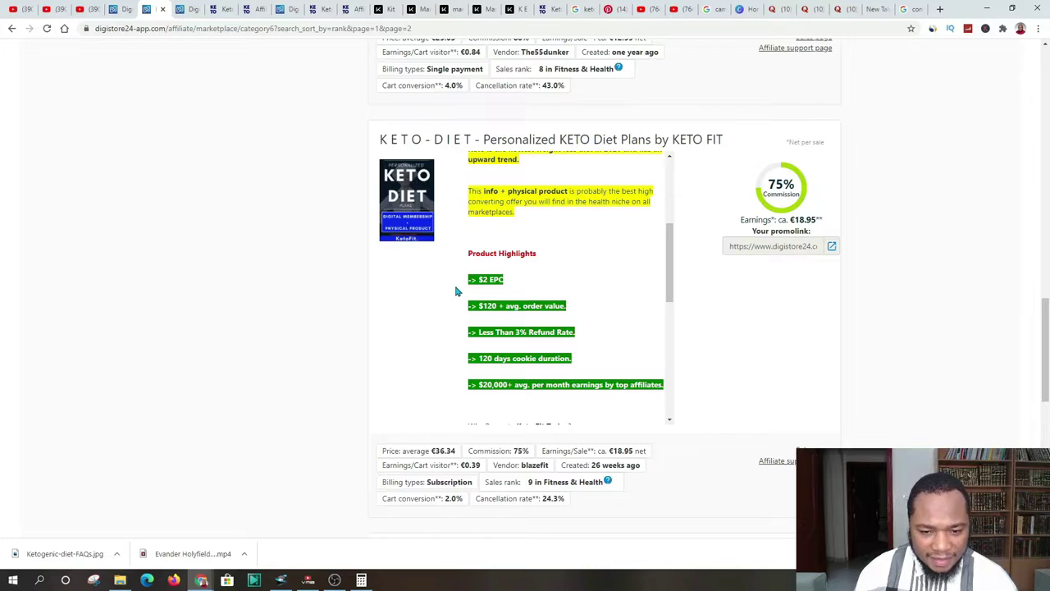
Open the KETO FIT offer's sales page in a new tab and look it over.
{"action": "scroll", "coordinate": [675, 282], "scroll_direction": "down", "scroll_amount": 2}
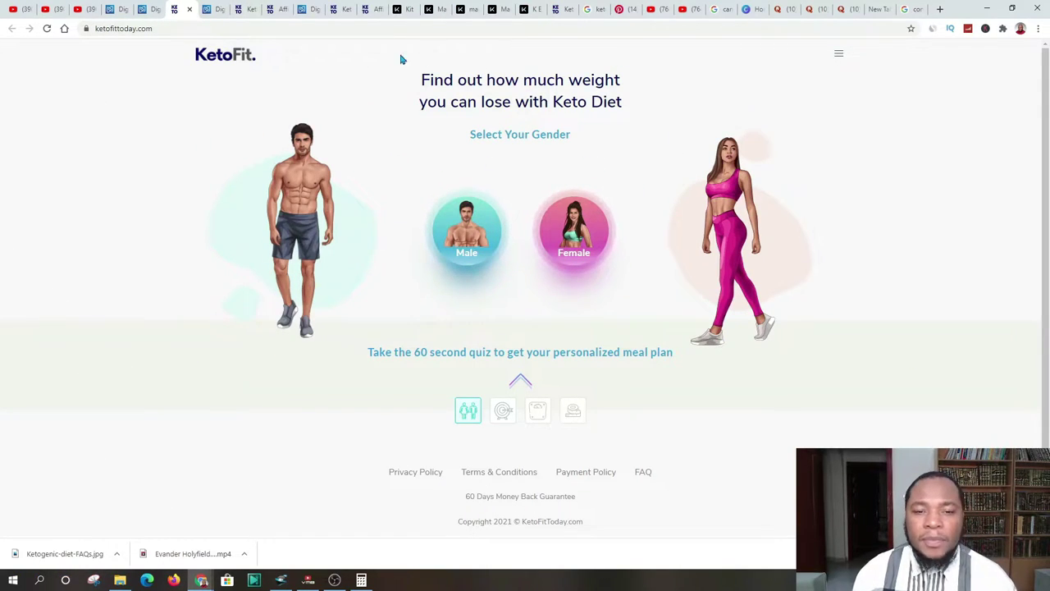
{"action": "scroll", "coordinate": [534, 205], "scroll_direction": "down", "scroll_amount": 1}
{"action": "scroll", "coordinate": [538, 502], "scroll_direction": "up", "scroll_amount": 1}
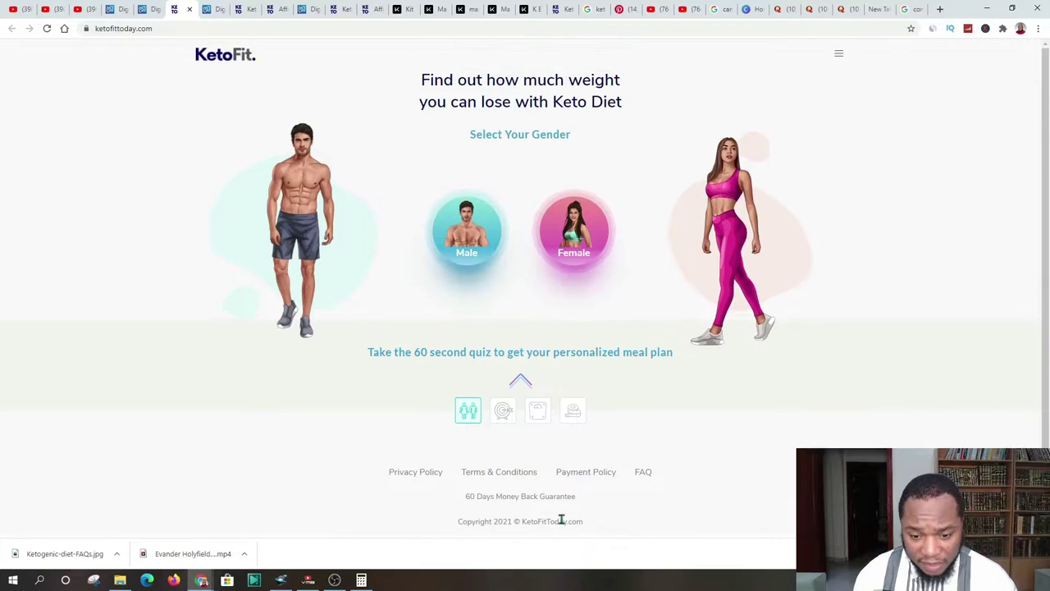
Return to the KETO FIT offer on Digistore24 and open its affiliate support page in a new tab.
{"action": "left_click", "coordinate": [143, 9]}
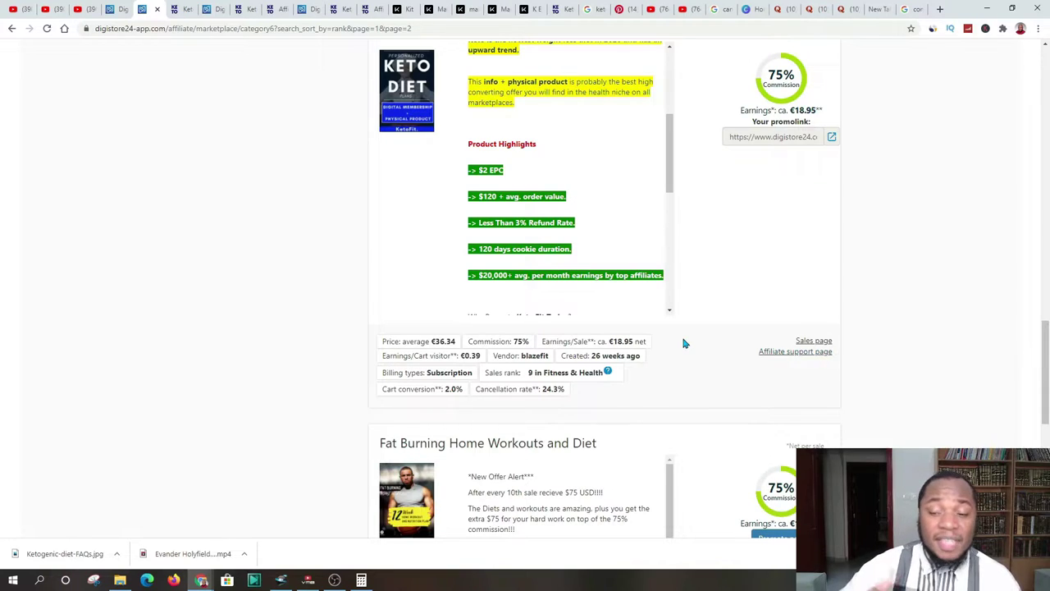
{"action": "right_click", "coordinate": [776, 355]}
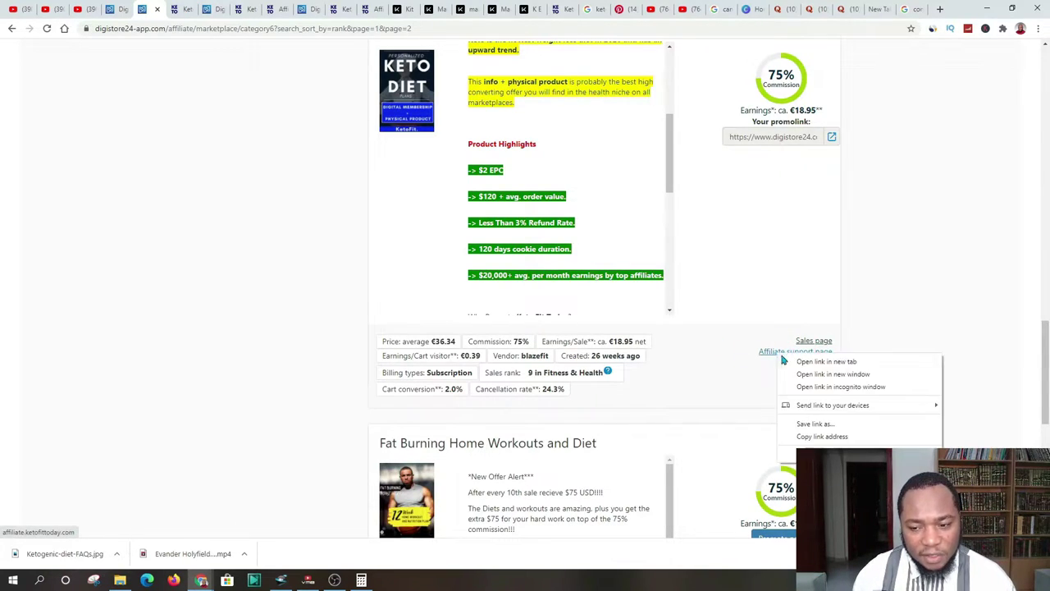
{"action": "left_click", "coordinate": [787, 359]}
{"action": "left_click", "coordinate": [203, 10]}
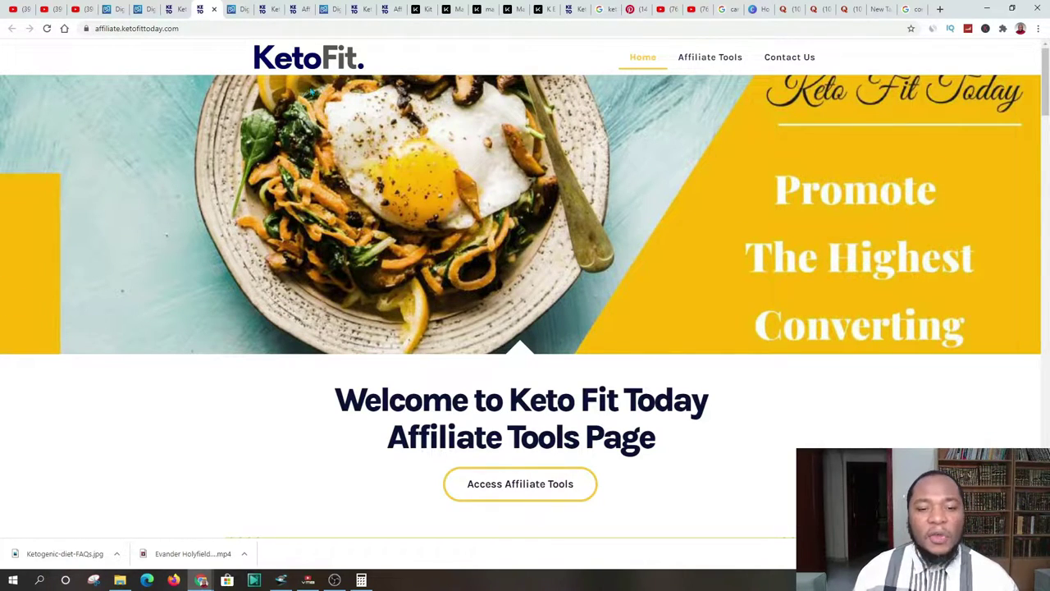
Read the affiliate page's commission figures and commission structure, and go back to the KetoFit sales page.
{"action": "scroll", "coordinate": [321, 253], "scroll_direction": "down", "scroll_amount": 8}
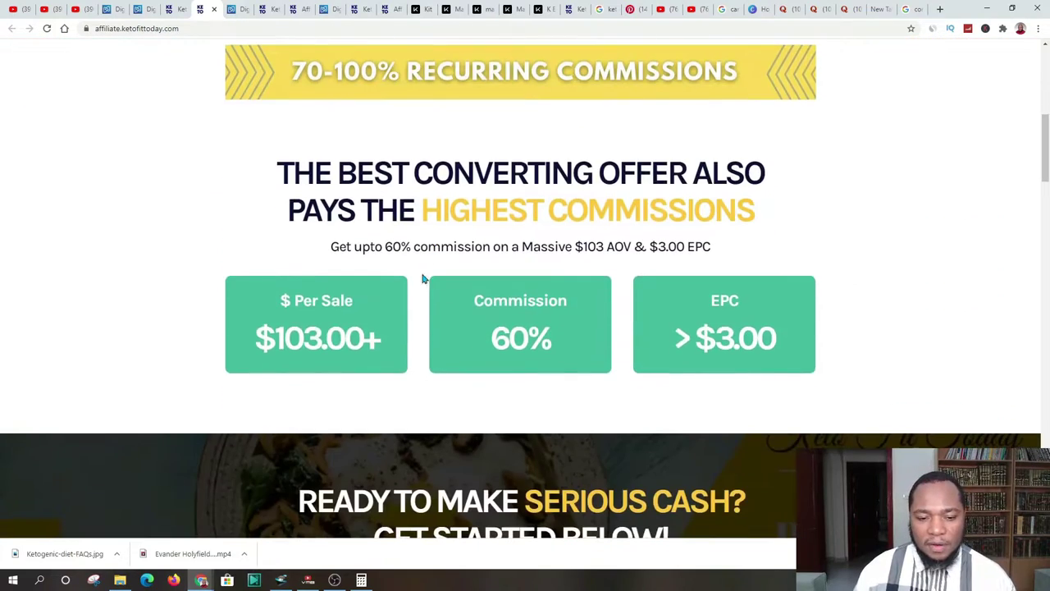
{"action": "scroll", "coordinate": [387, 248], "scroll_direction": "down", "scroll_amount": 5}
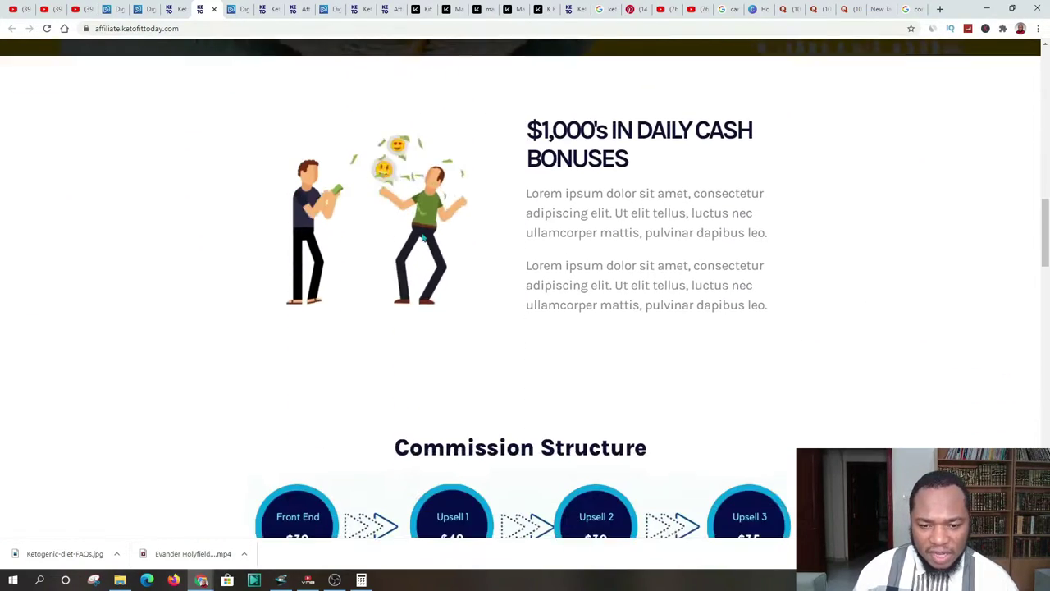
{"action": "scroll", "coordinate": [358, 278], "scroll_direction": "up", "scroll_amount": 3}
{"action": "scroll", "coordinate": [357, 277], "scroll_direction": "up", "scroll_amount": 10}
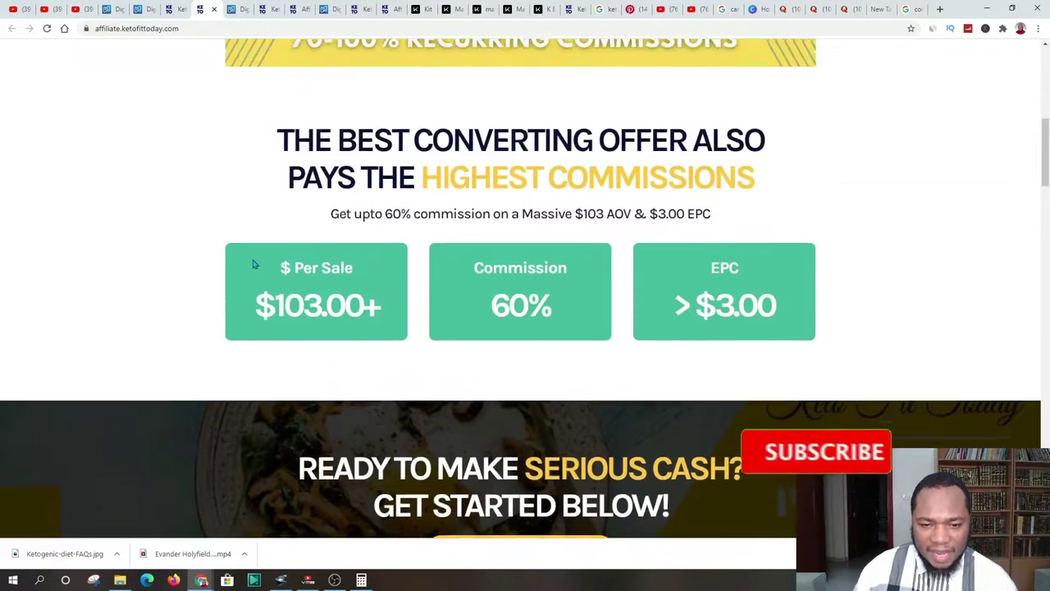
{"action": "scroll", "coordinate": [369, 246], "scroll_direction": "down", "scroll_amount": 10}
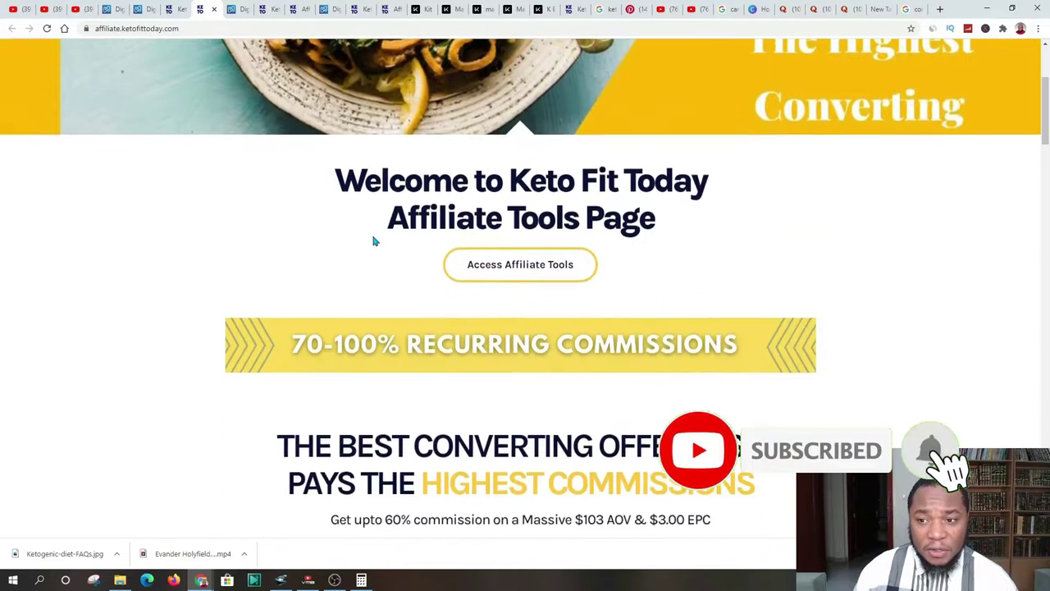
{"action": "scroll", "coordinate": [365, 254], "scroll_direction": "down", "scroll_amount": 2}
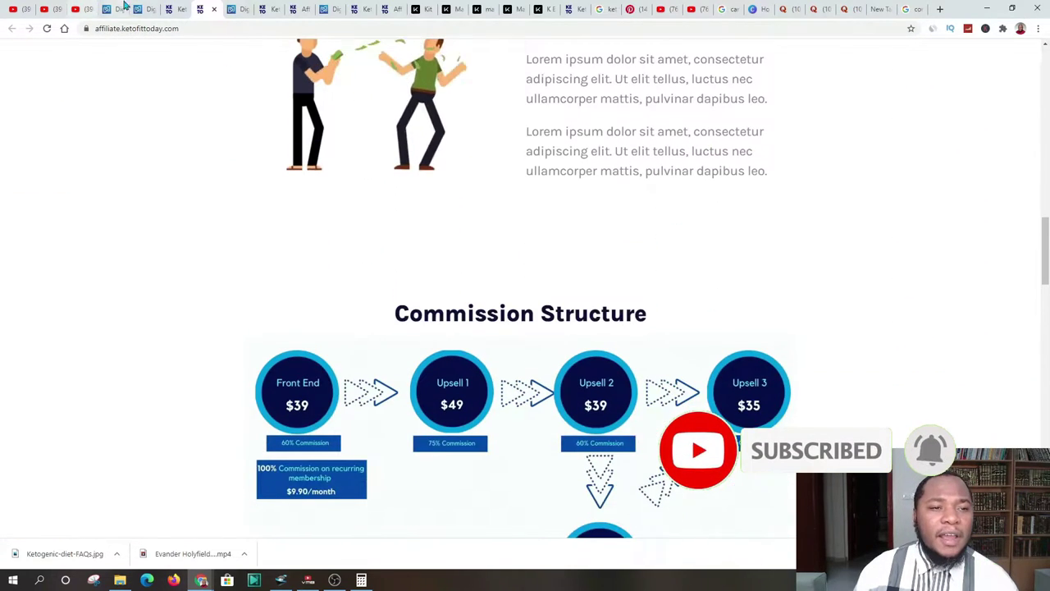
{"action": "left_click", "coordinate": [173, 9]}
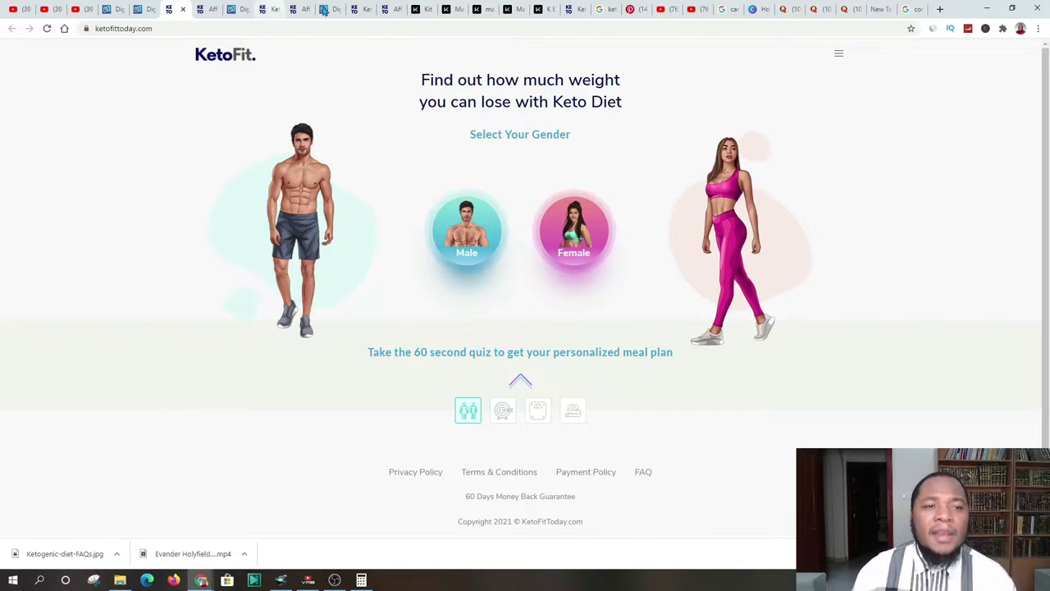
Browse the recommended kits on the Kit homepage and bring up the options for creating an account.
{"action": "left_click", "coordinate": [420, 9]}
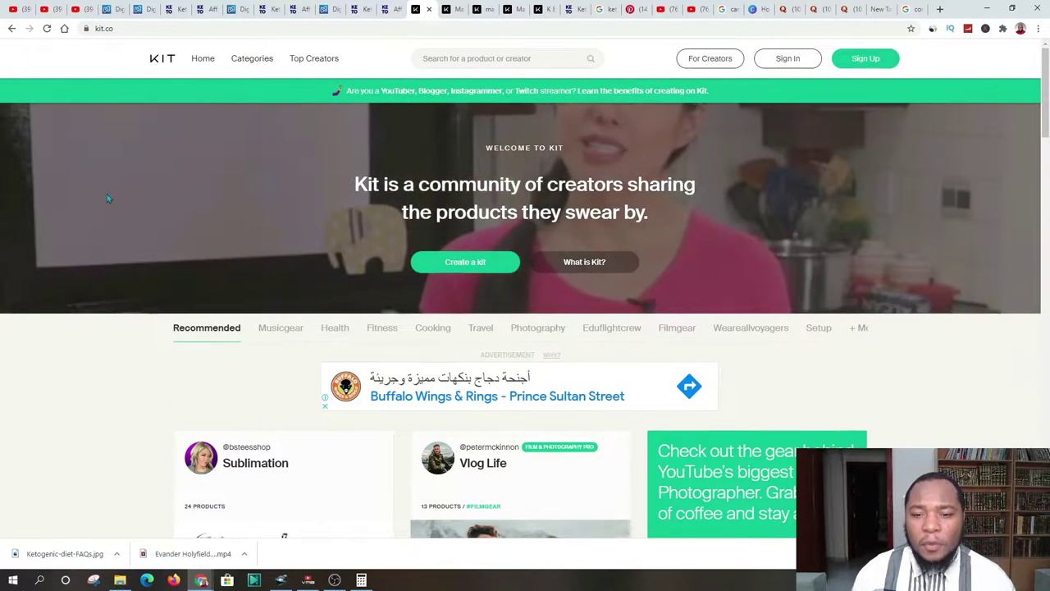
{"action": "scroll", "coordinate": [521, 165], "scroll_direction": "down", "scroll_amount": 3}
{"action": "scroll", "coordinate": [521, 164], "scroll_direction": "down", "scroll_amount": 4}
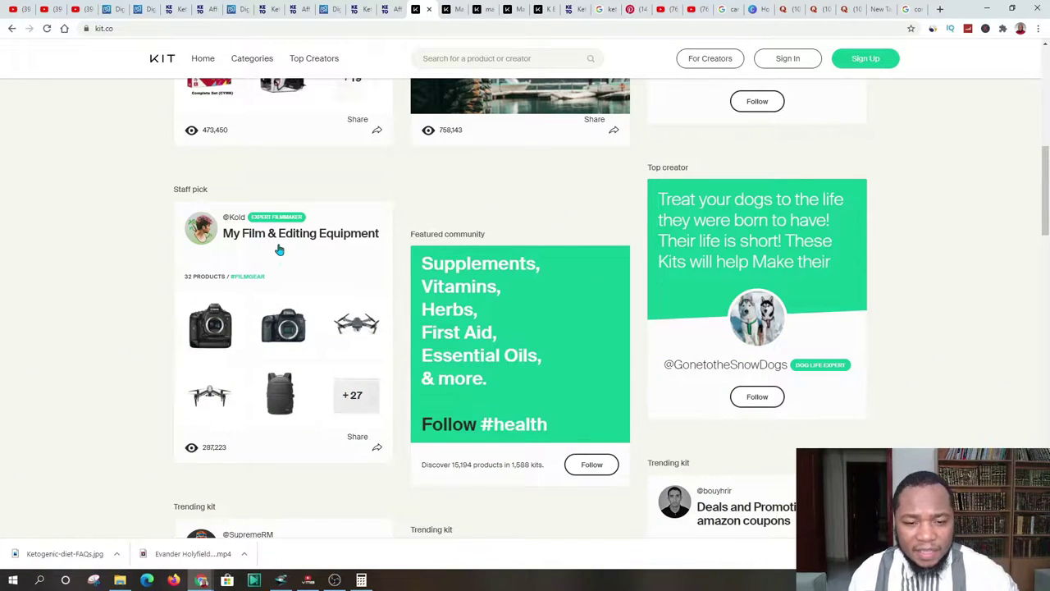
{"action": "scroll", "coordinate": [346, 260], "scroll_direction": "up", "scroll_amount": 2}
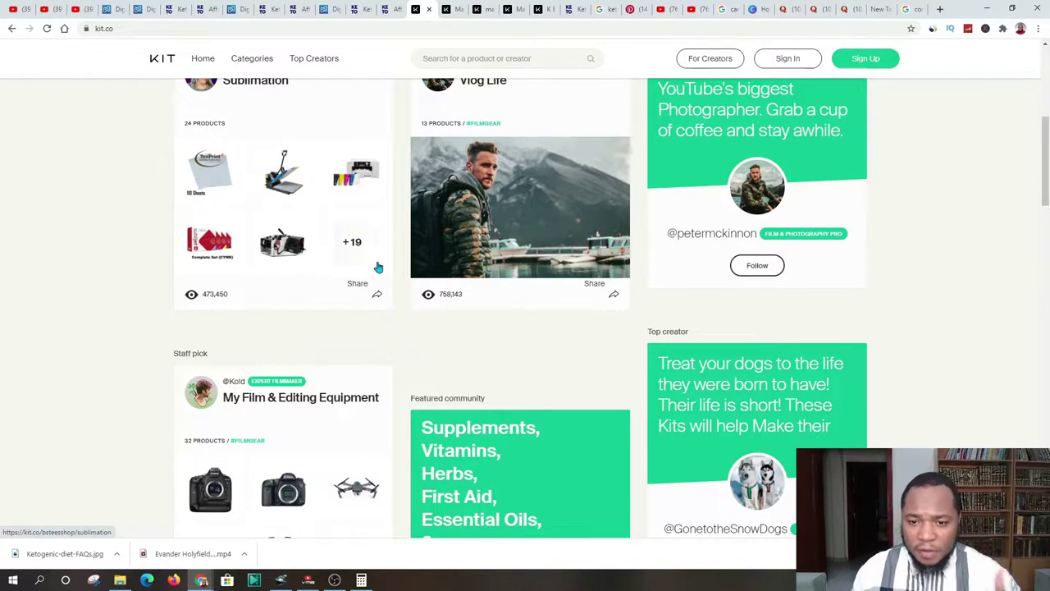
{"action": "scroll", "coordinate": [543, 226], "scroll_direction": "up", "scroll_amount": 5}
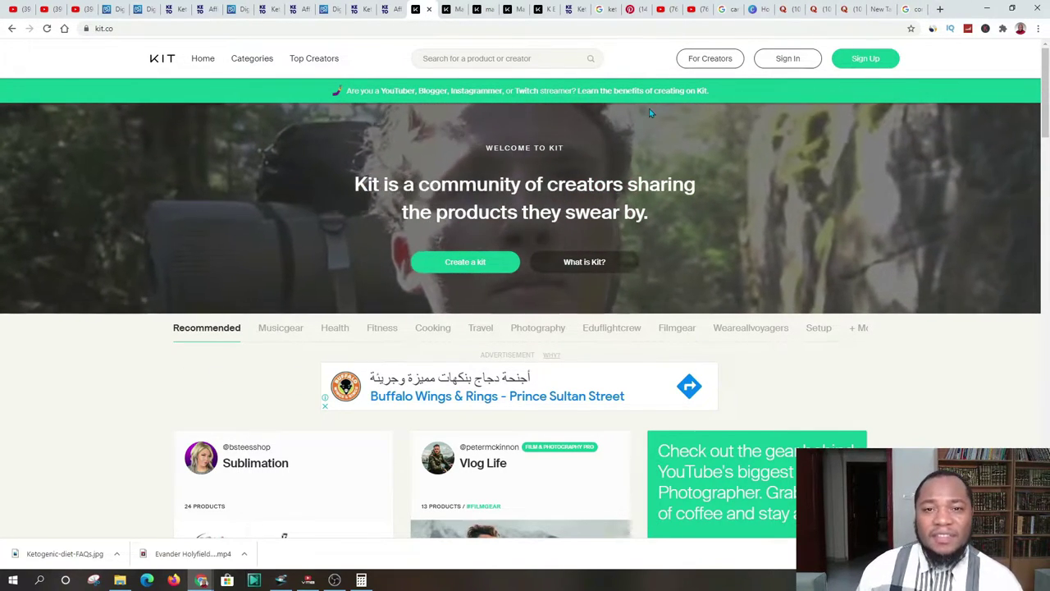
{"action": "left_click", "coordinate": [871, 62]}
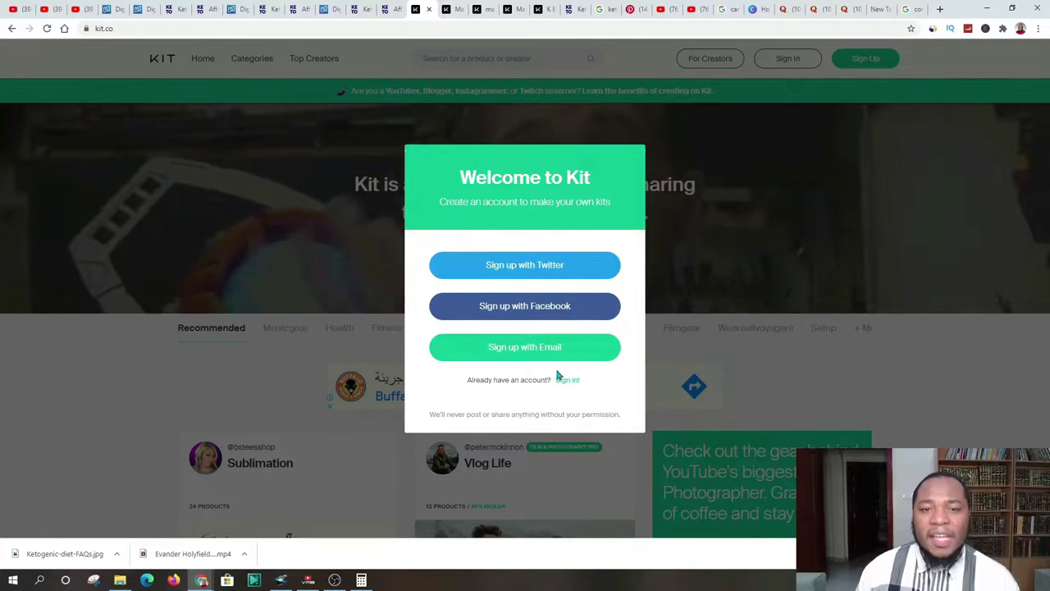
Go to the home feed of the signed-in Kit account and check the Sublimation kit's view count.
{"action": "left_click", "coordinate": [455, 9]}
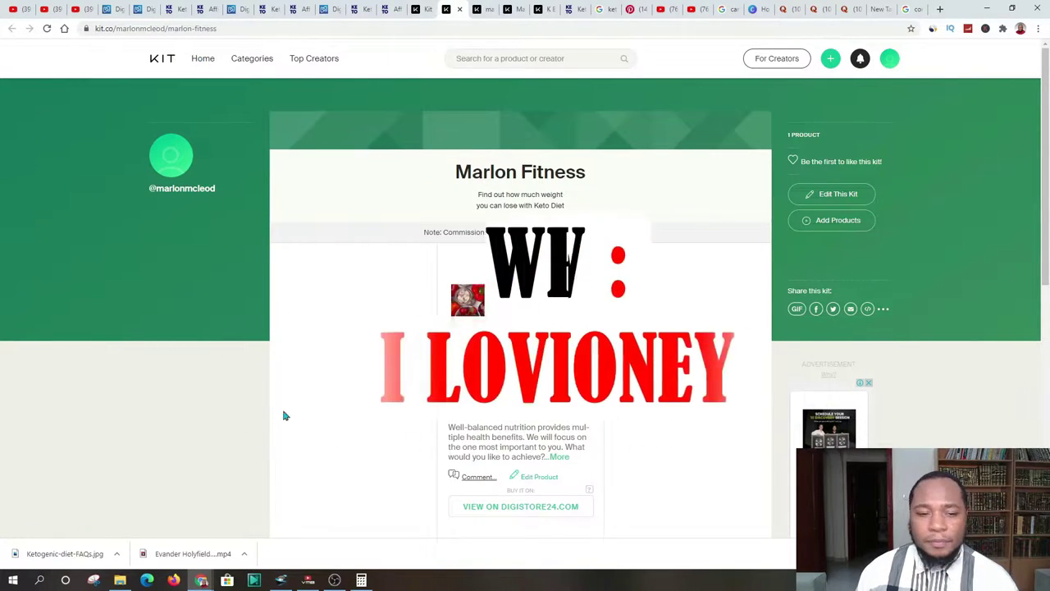
{"action": "left_click", "coordinate": [204, 61]}
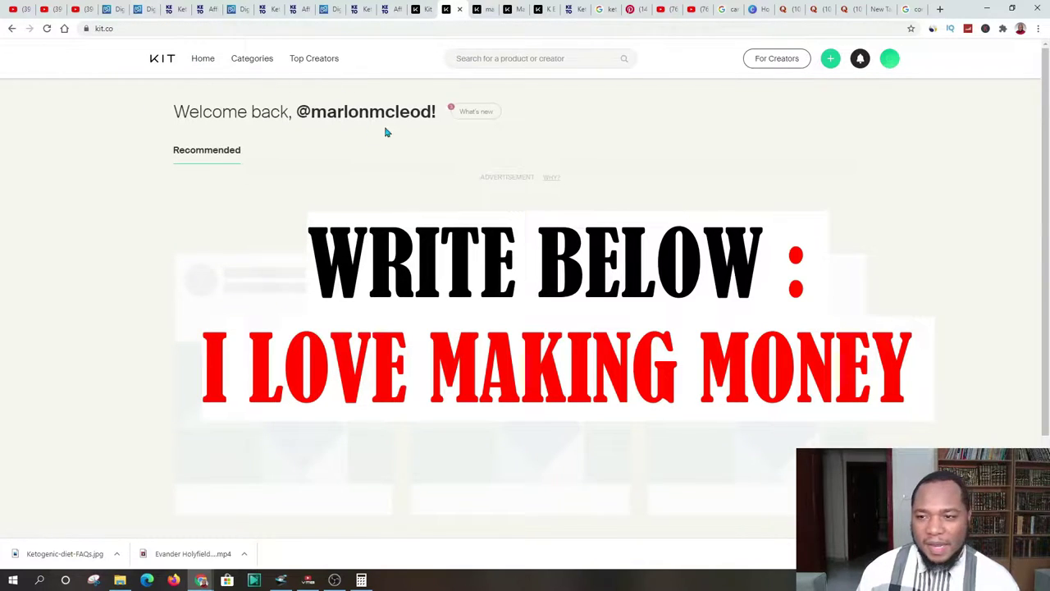
{"action": "scroll", "coordinate": [410, 176], "scroll_direction": "down", "scroll_amount": 2}
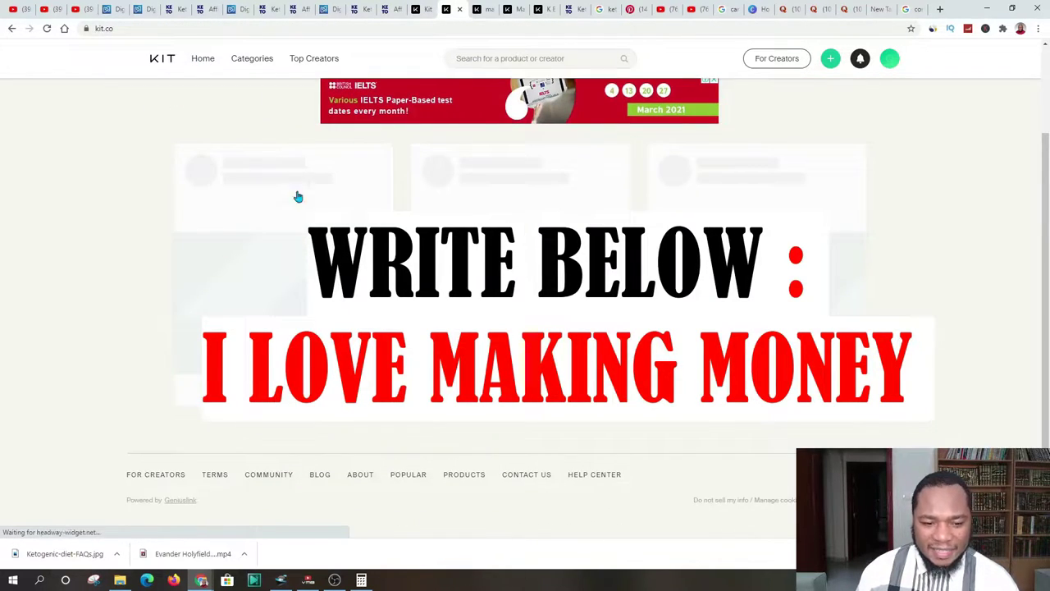
{"action": "scroll", "coordinate": [298, 196], "scroll_direction": "up", "scroll_amount": 2}
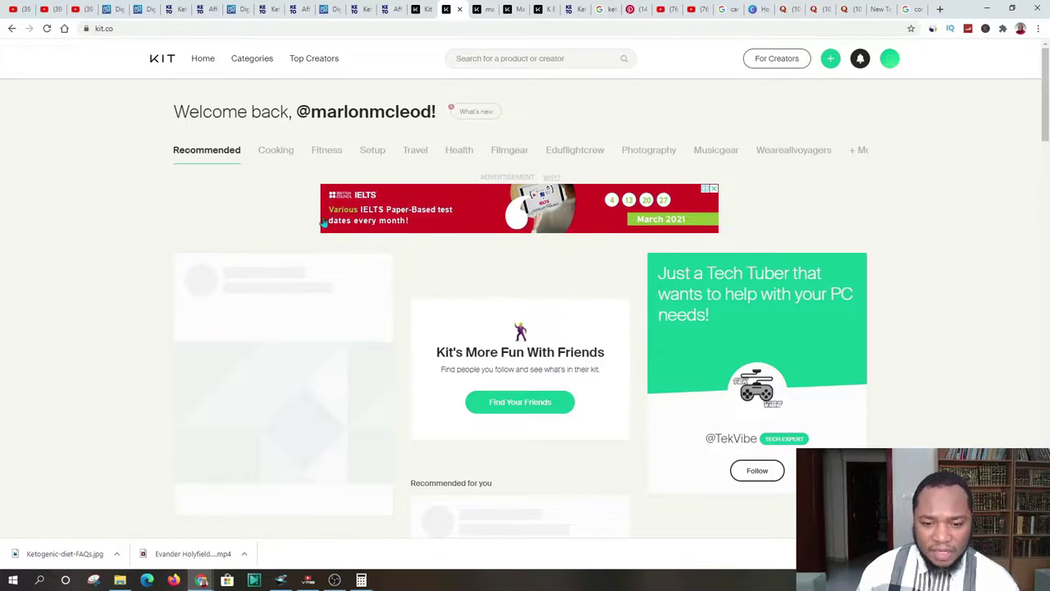
{"action": "scroll", "coordinate": [283, 273], "scroll_direction": "down", "scroll_amount": 1}
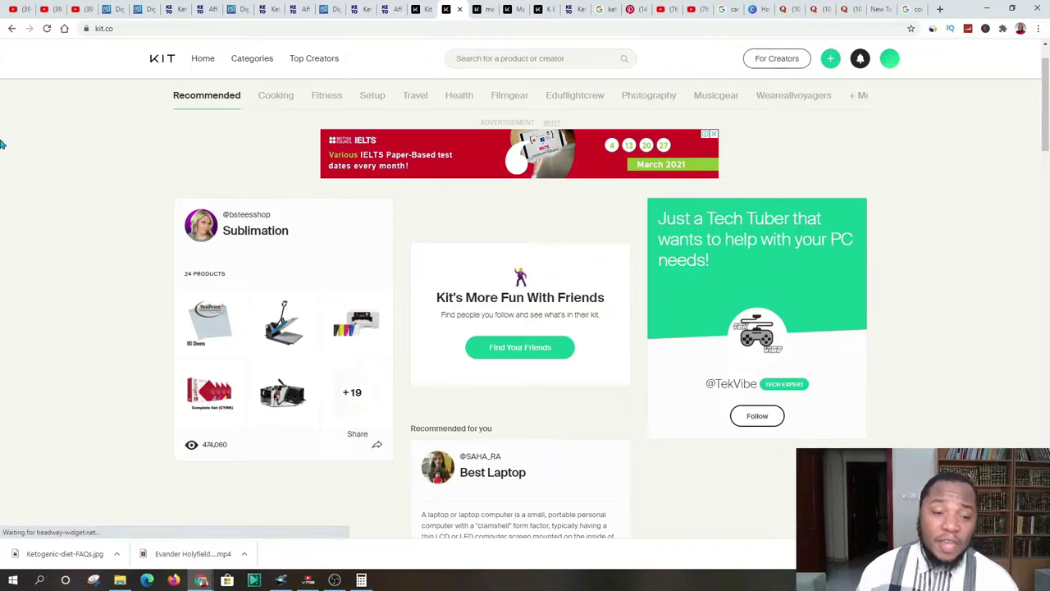
{"action": "scroll", "coordinate": [101, 270], "scroll_direction": "down", "scroll_amount": 2}
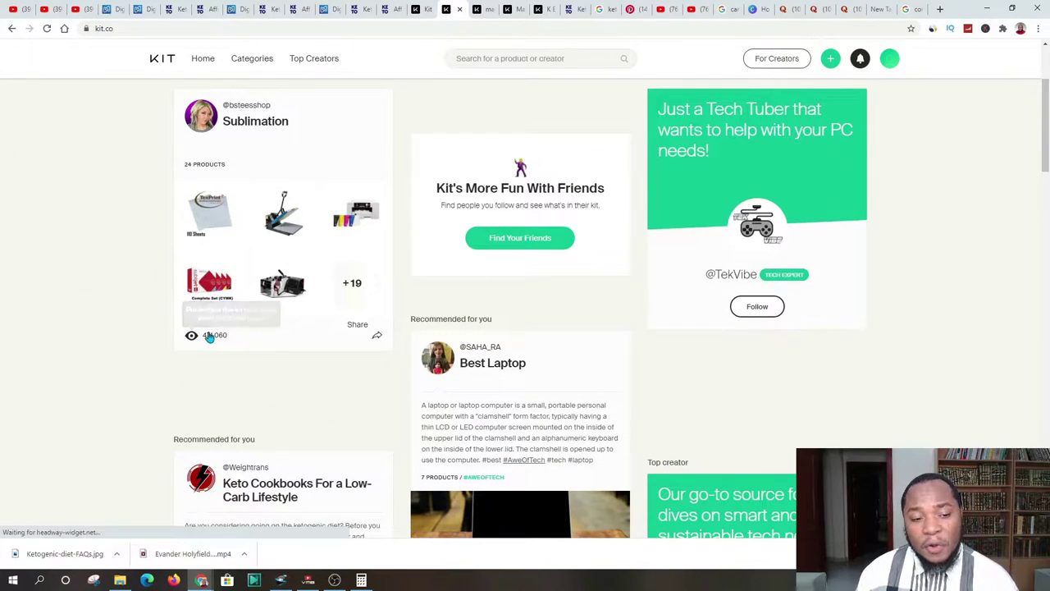
{"action": "mouse_move", "coordinate": [202, 342]}
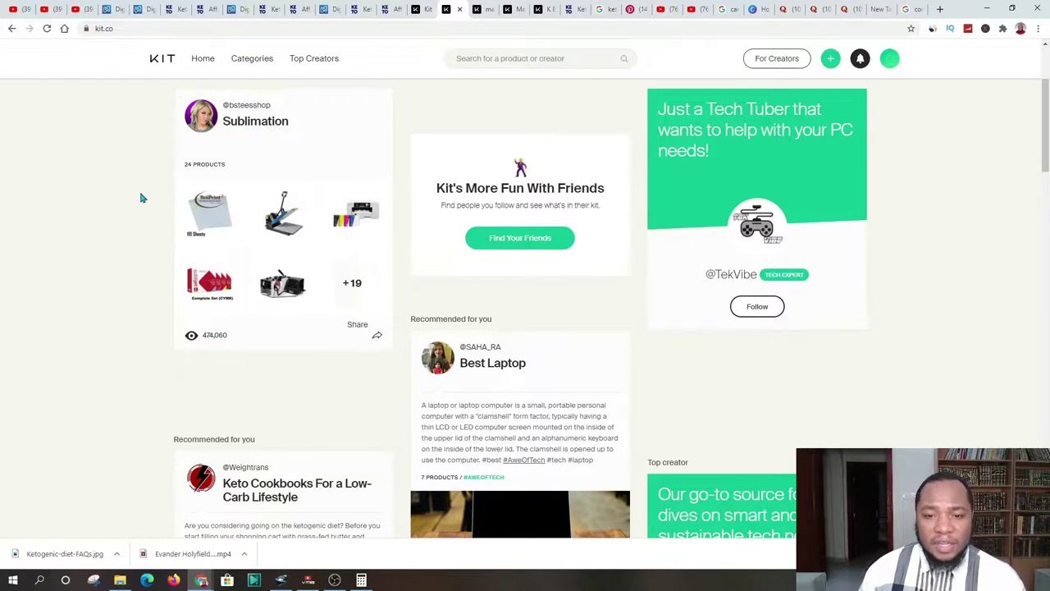
Look through the recommended kits, including Keto Cookbooks For a Low-Carb Lifestyle, Video Gear We Use and My Tech & Gadgets.
{"action": "scroll", "coordinate": [191, 195], "scroll_direction": "down", "scroll_amount": 1}
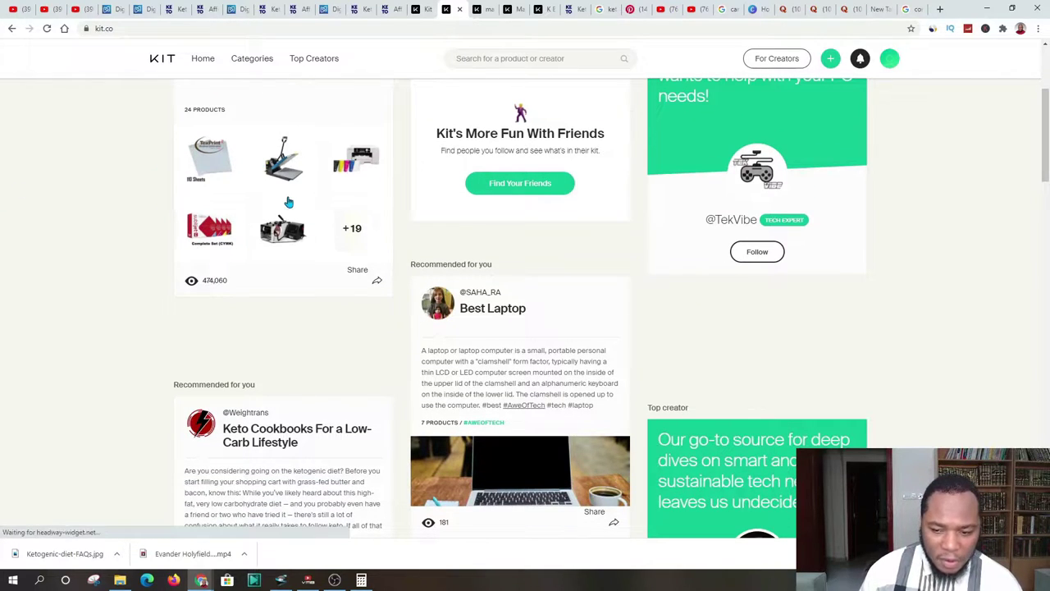
{"action": "scroll", "coordinate": [267, 184], "scroll_direction": "down", "scroll_amount": 6}
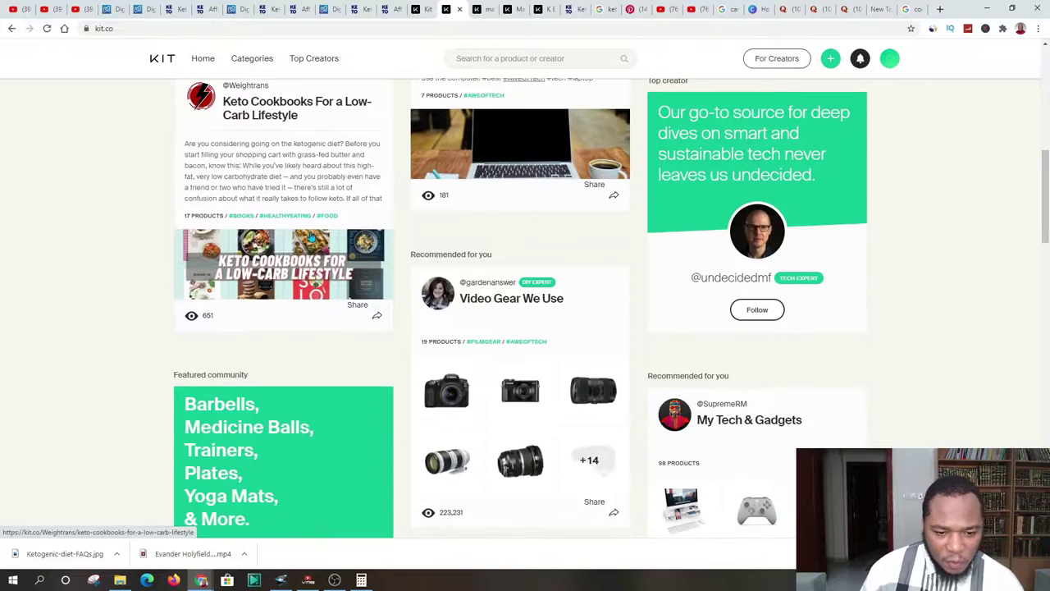
{"action": "scroll", "coordinate": [260, 269], "scroll_direction": "up", "scroll_amount": 2}
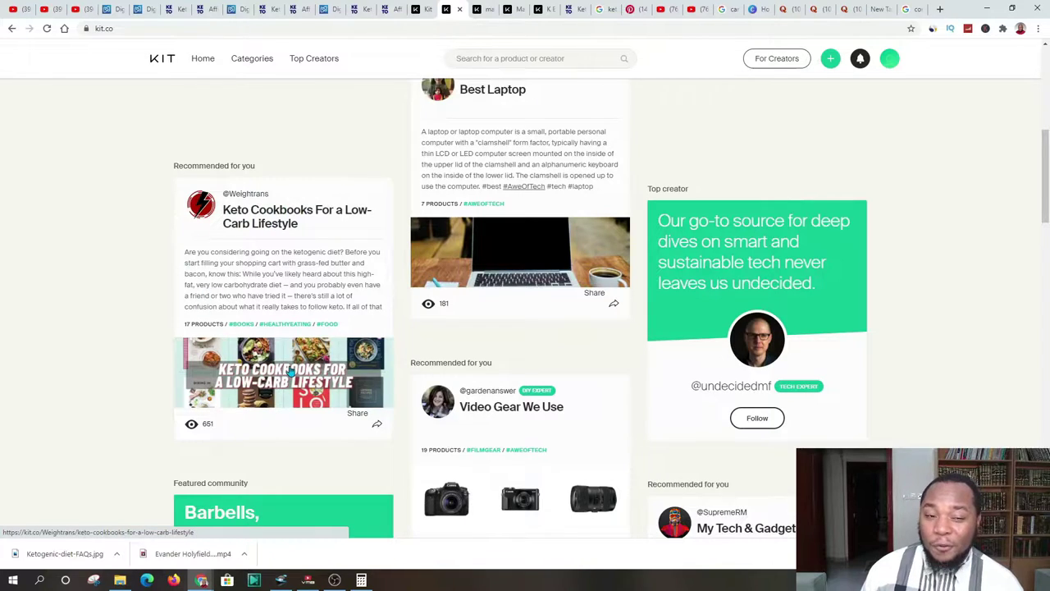
{"action": "scroll", "coordinate": [306, 314], "scroll_direction": "down", "scroll_amount": 1}
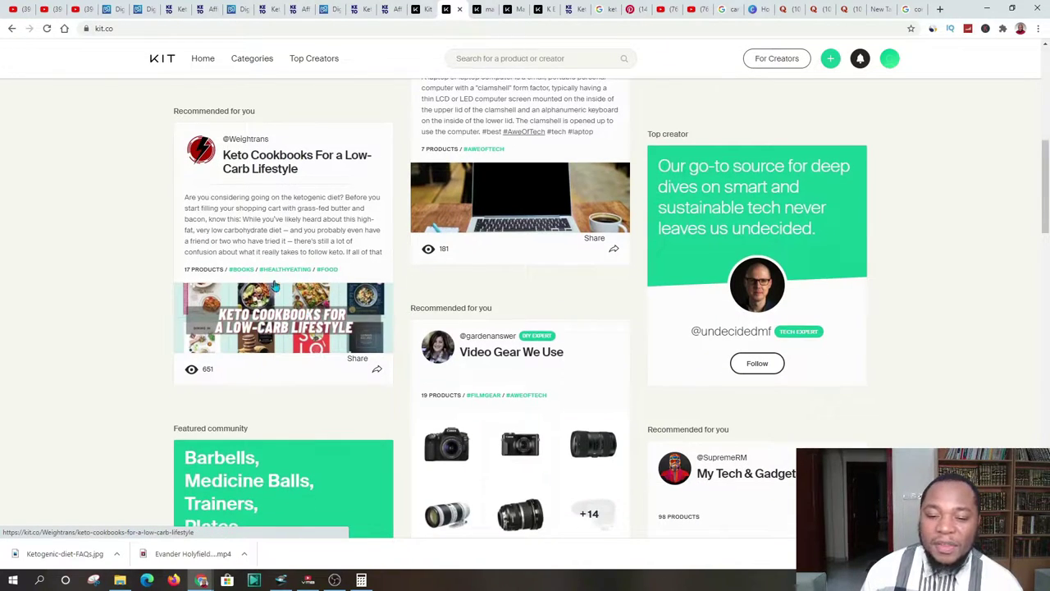
{"action": "scroll", "coordinate": [254, 314], "scroll_direction": "down", "scroll_amount": 3}
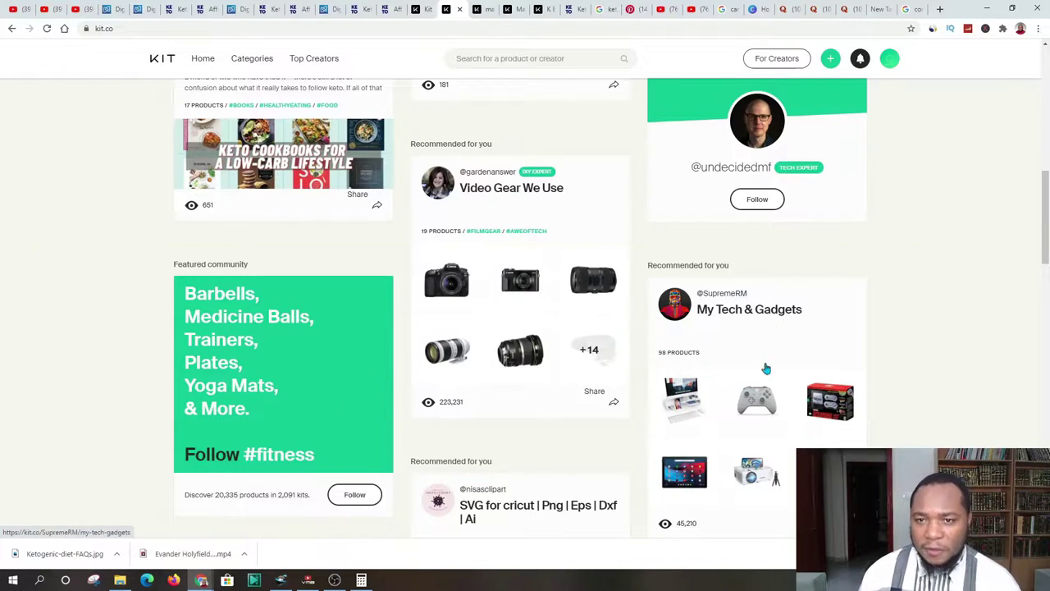
Start adding a product to a kit from the signed-in Kit account.
{"action": "scroll", "coordinate": [941, 161], "scroll_direction": "up", "scroll_amount": 4}
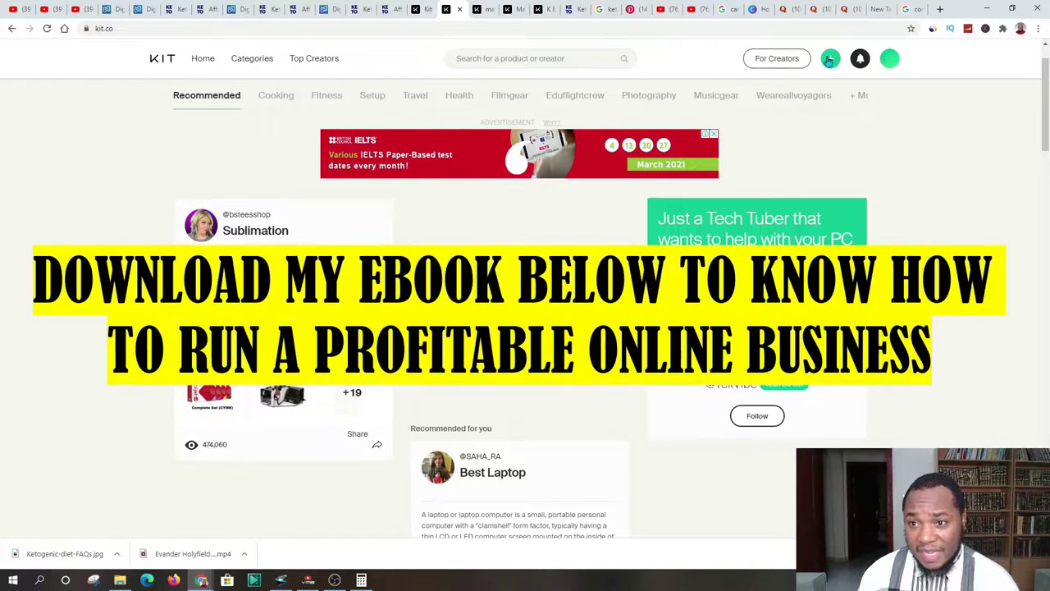
{"action": "left_click", "coordinate": [830, 59]}
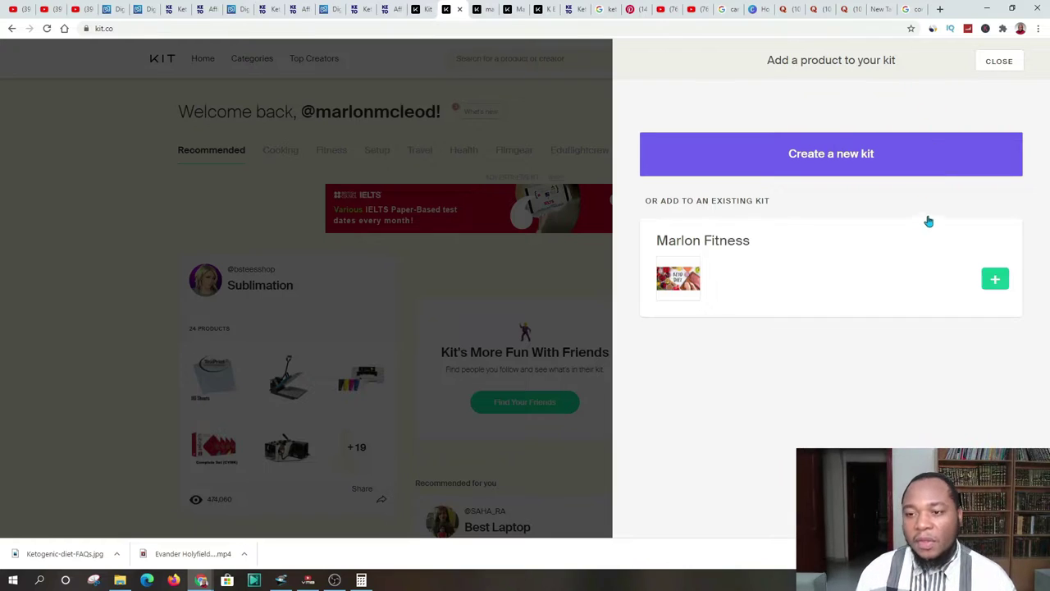
Start a new kit and name it "Keto Diet".
{"action": "left_click", "coordinate": [820, 154]}
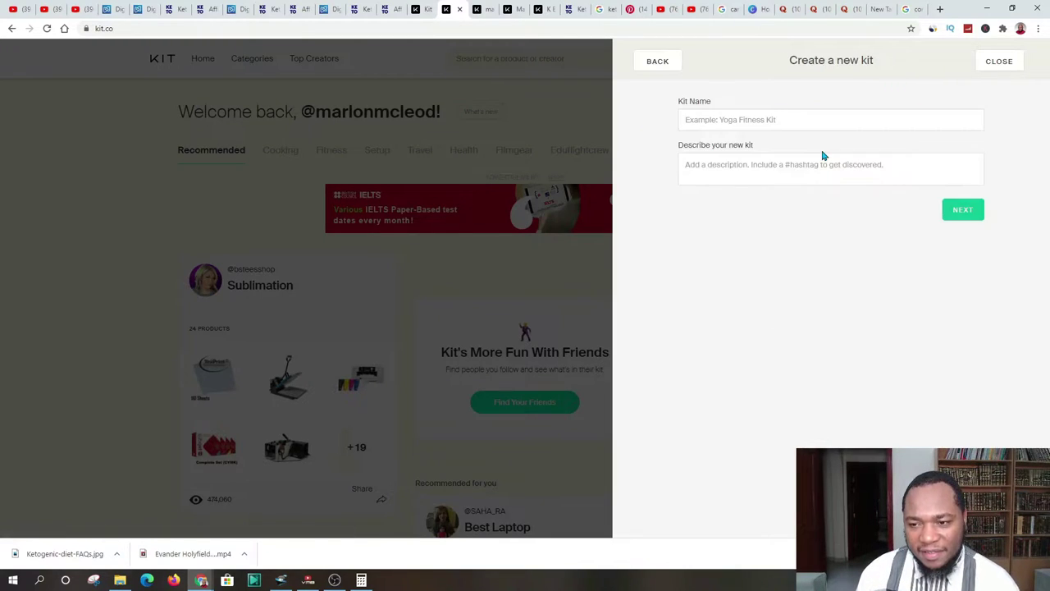
{"action": "left_click", "coordinate": [690, 118]}
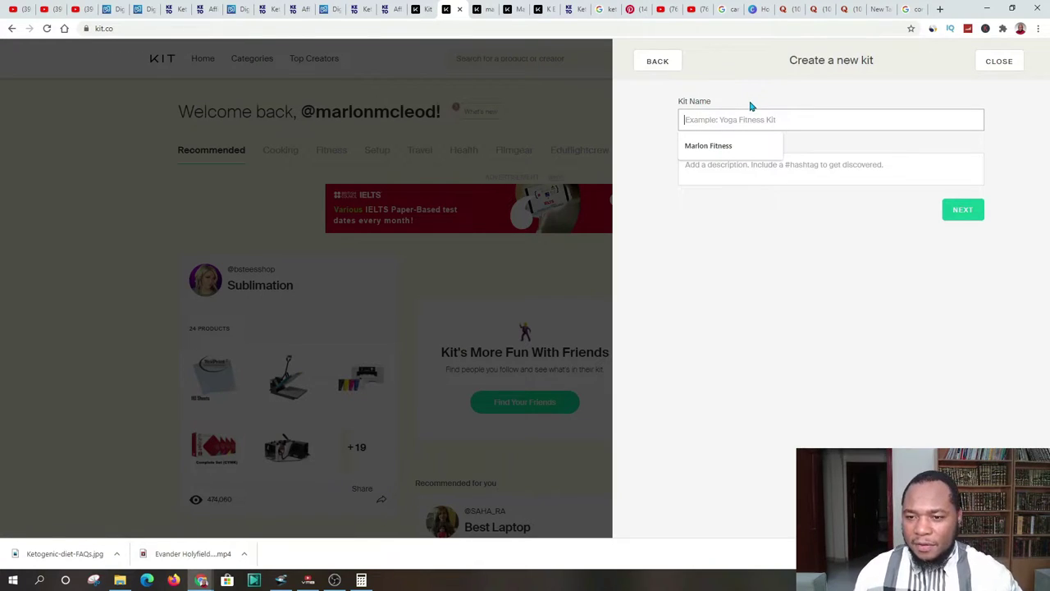
{"action": "type", "text": "Kero"}
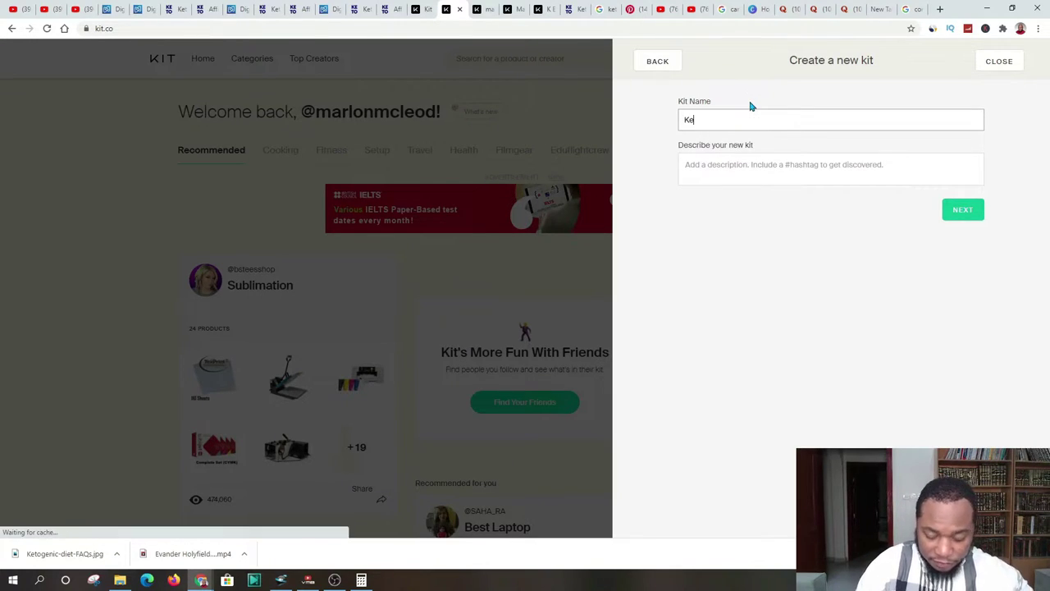
{"action": "key", "text": "BackSpace"}
{"action": "key", "text": "BackSpace"}
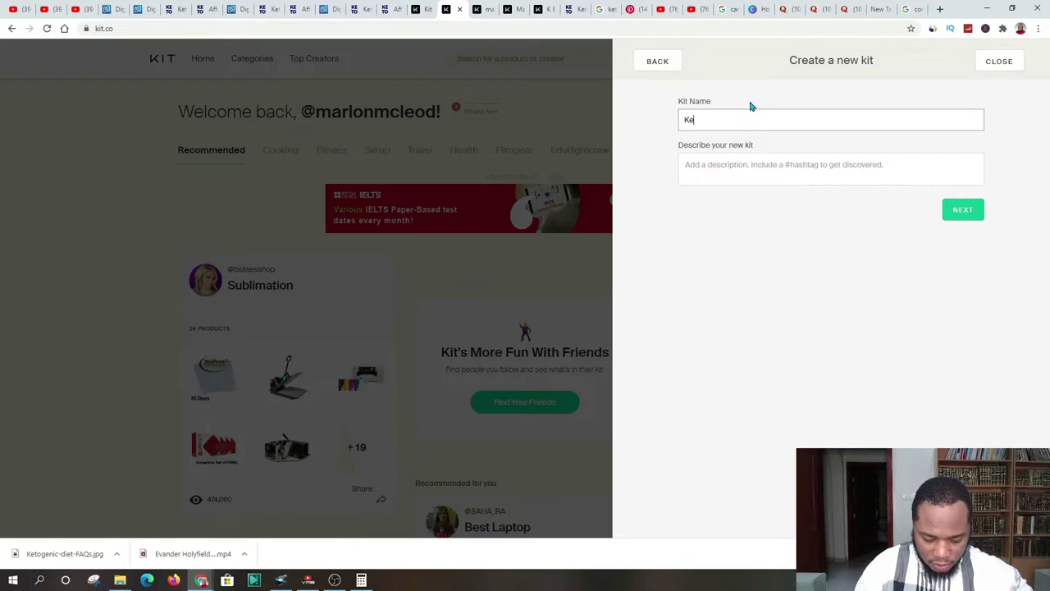
{"action": "type", "text": "to Die"}
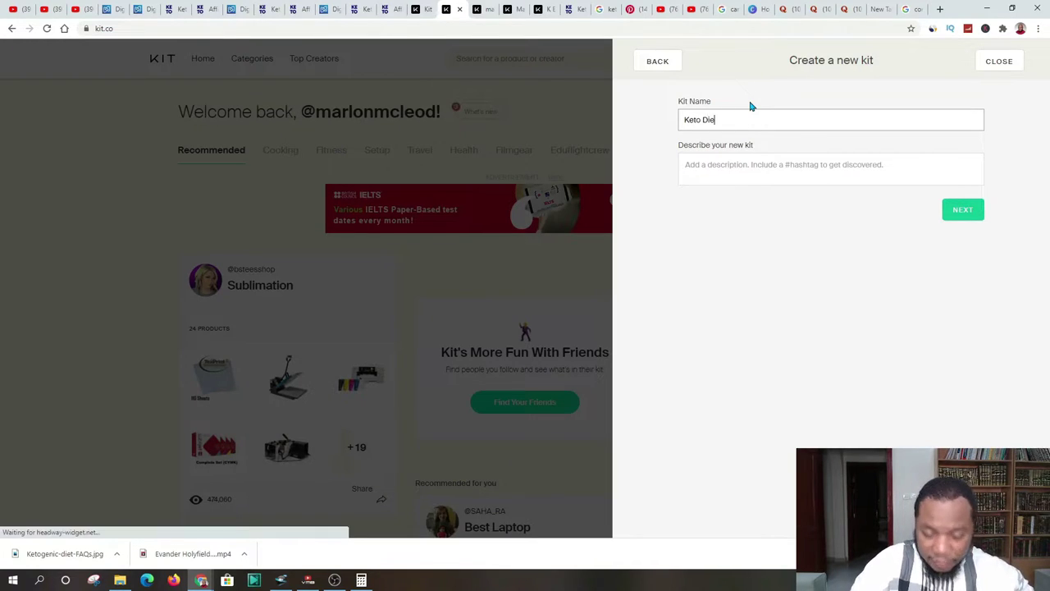
{"action": "type", "text": "t"}
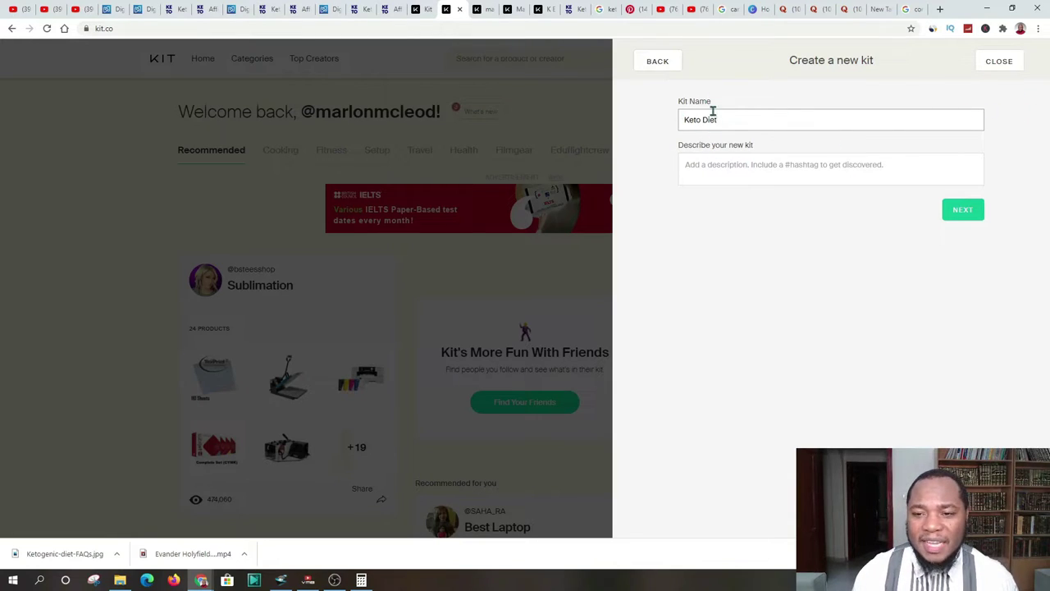
Describe the new kit as "This is an amazing way of losing".
{"action": "left_click", "coordinate": [703, 166]}
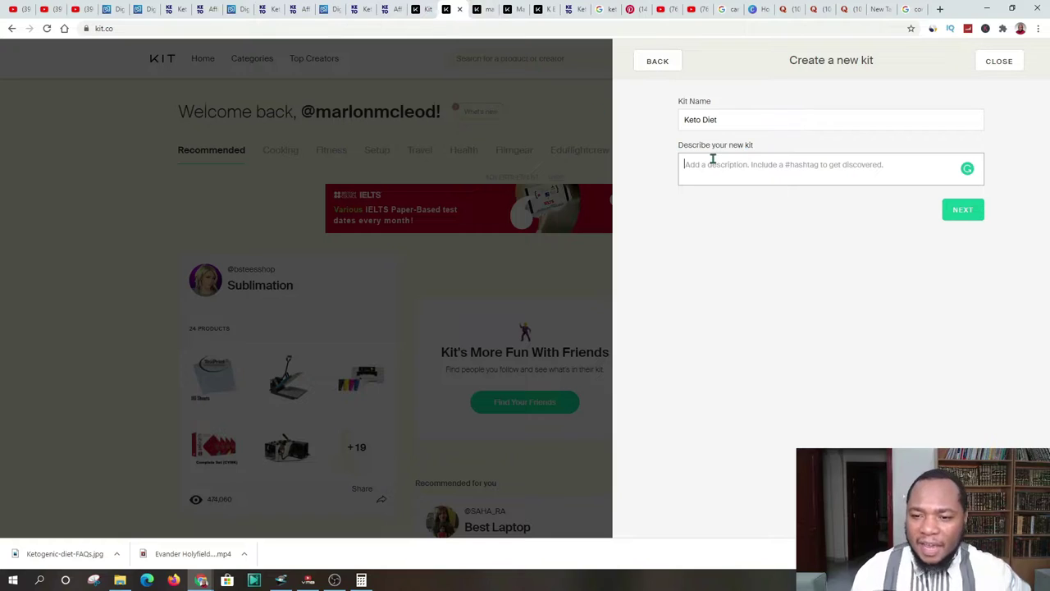
{"action": "type", "text": "This"}
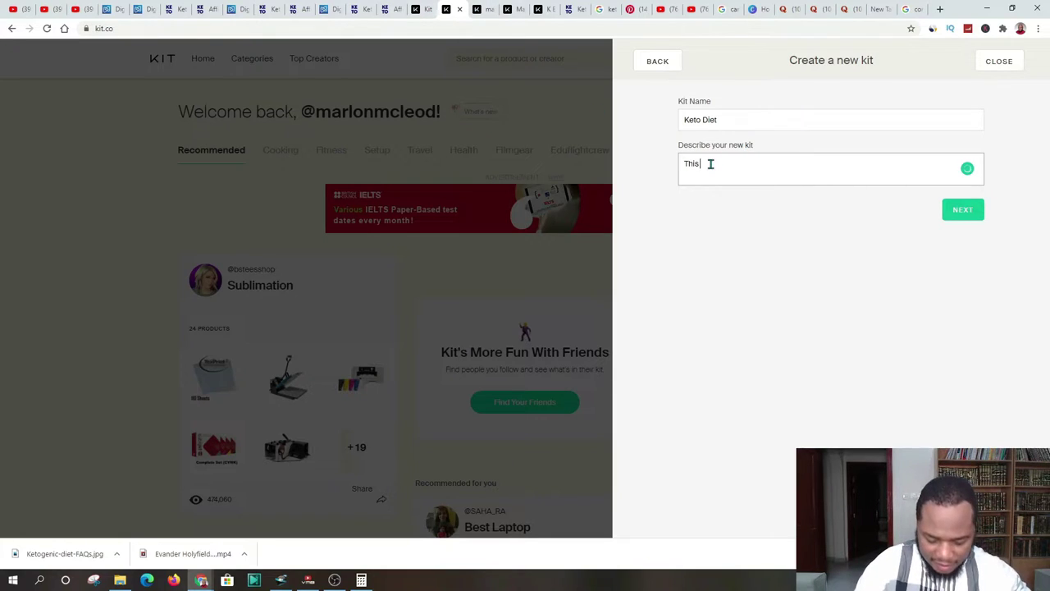
{"action": "type", "text": " is an amazing w"}
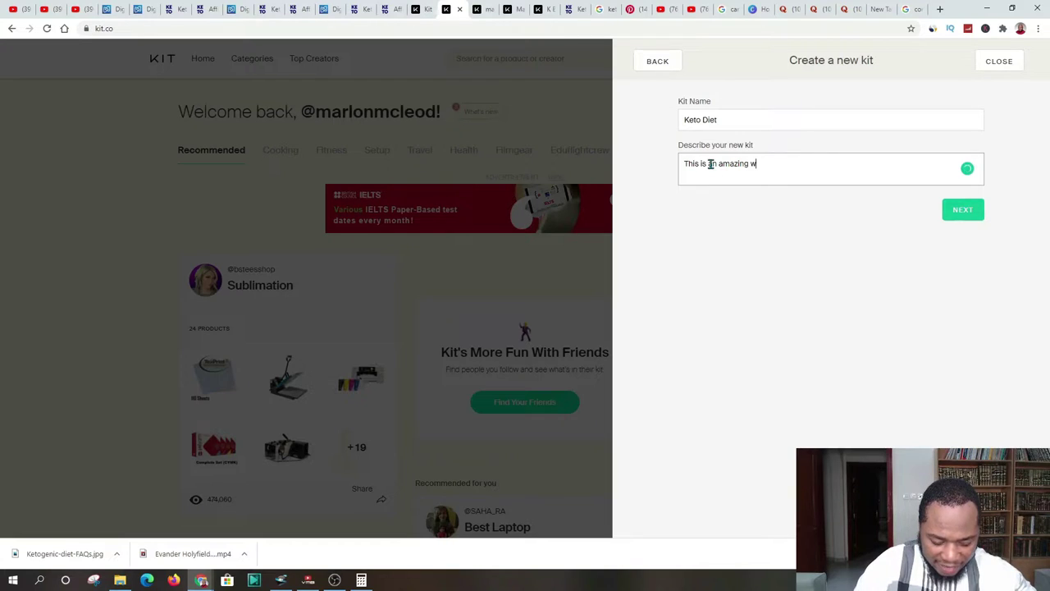
{"action": "type", "text": "ay of "}
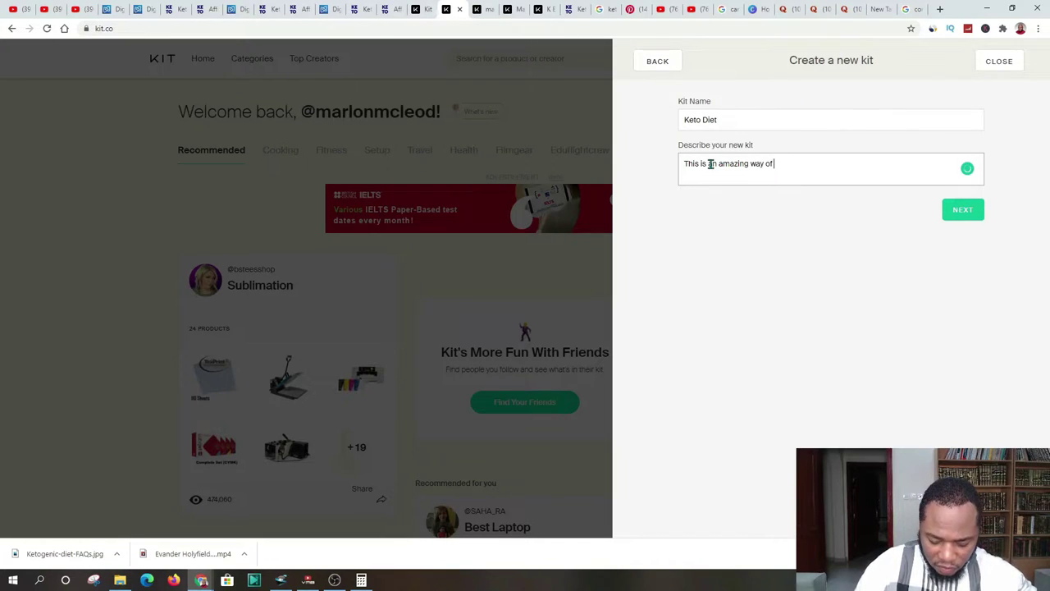
{"action": "type", "text": "lo"}
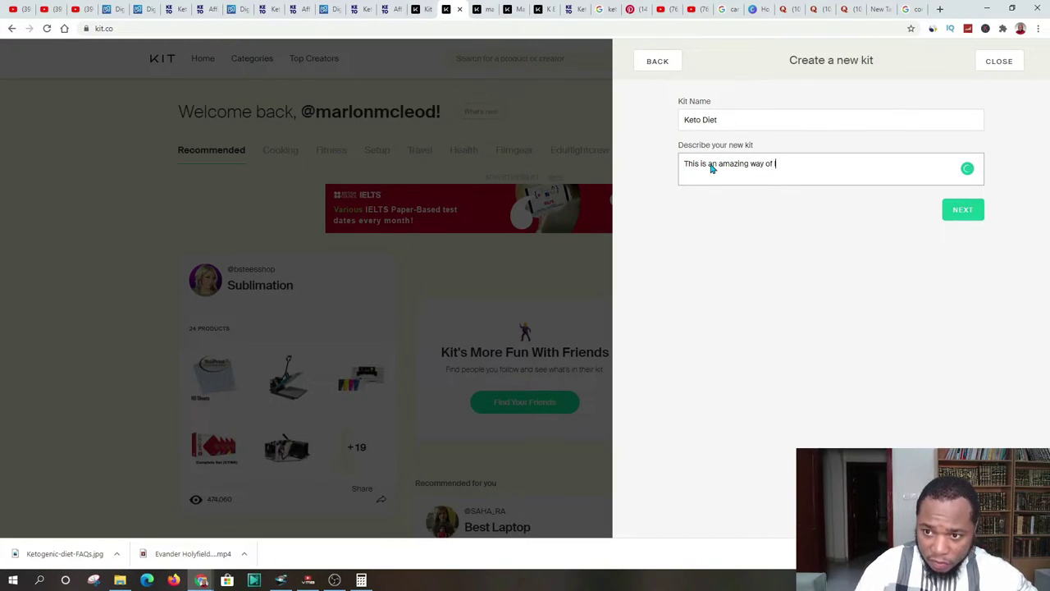
{"action": "type", "text": "sing"}
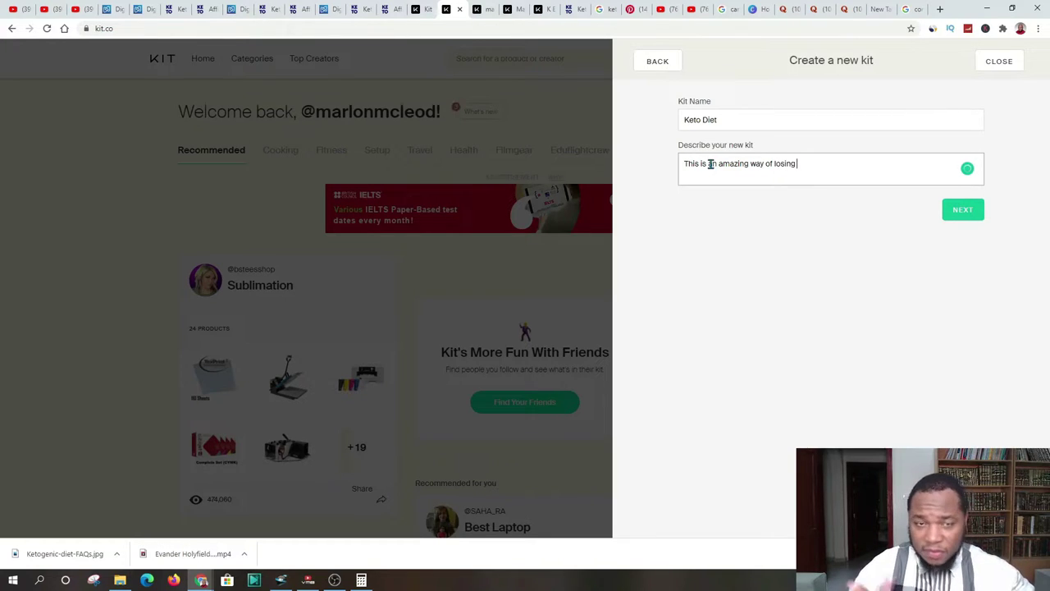
Look over the KetoFit landing page for the promoted product and return to the new kit form.
{"action": "left_click", "coordinate": [297, 9]}
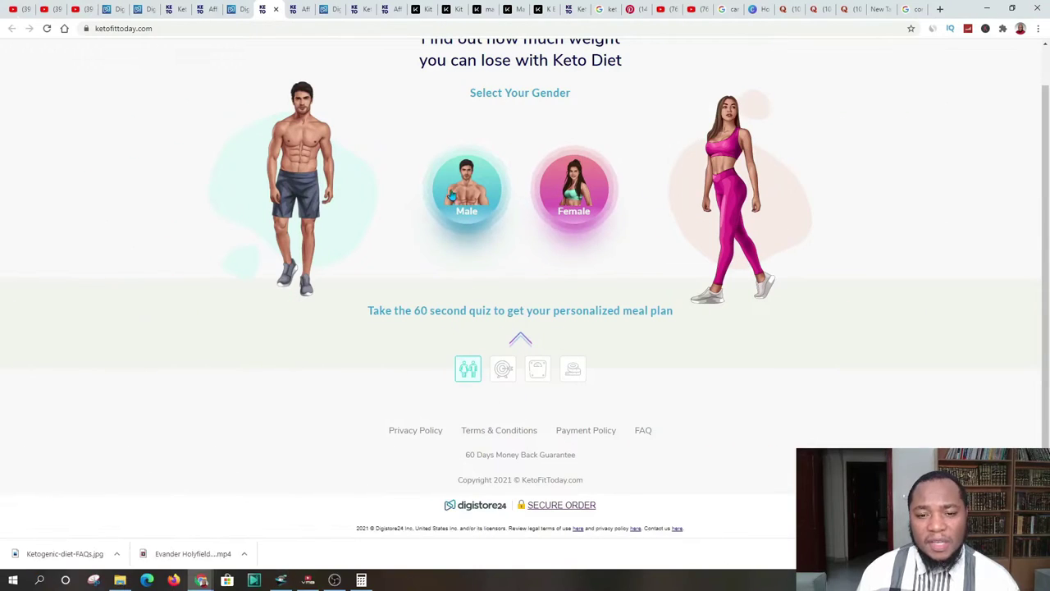
{"action": "scroll", "coordinate": [640, 197], "scroll_direction": "up", "scroll_amount": 1}
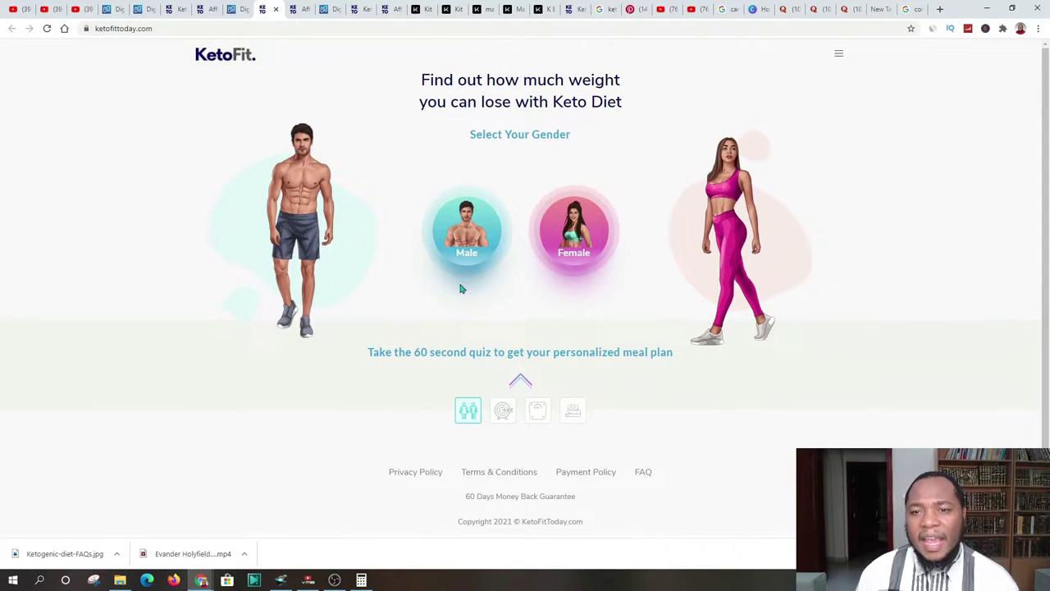
{"action": "left_click", "coordinate": [486, 11]}
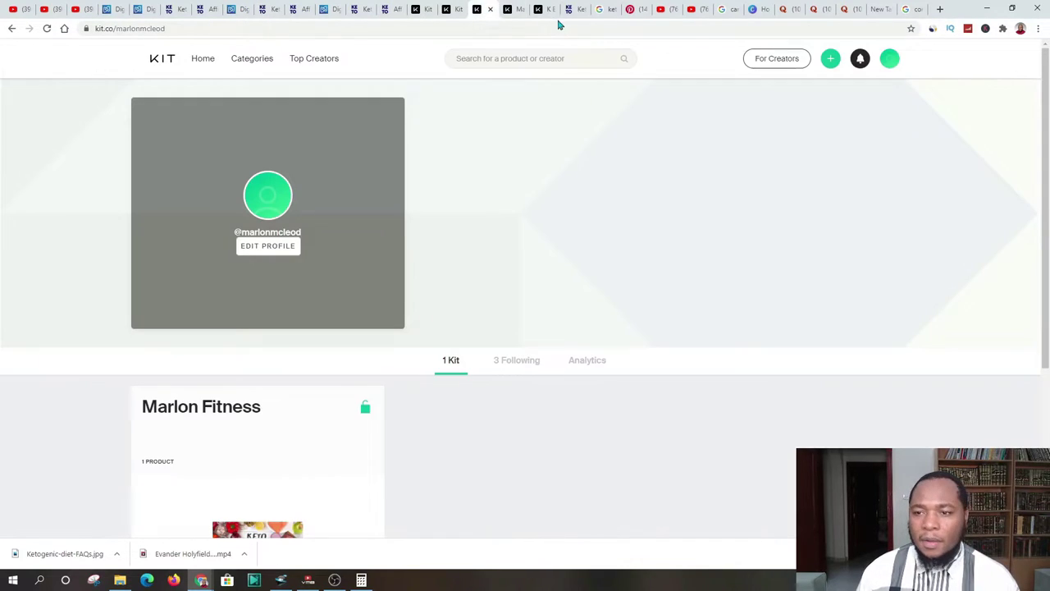
{"action": "left_click", "coordinate": [451, 11]}
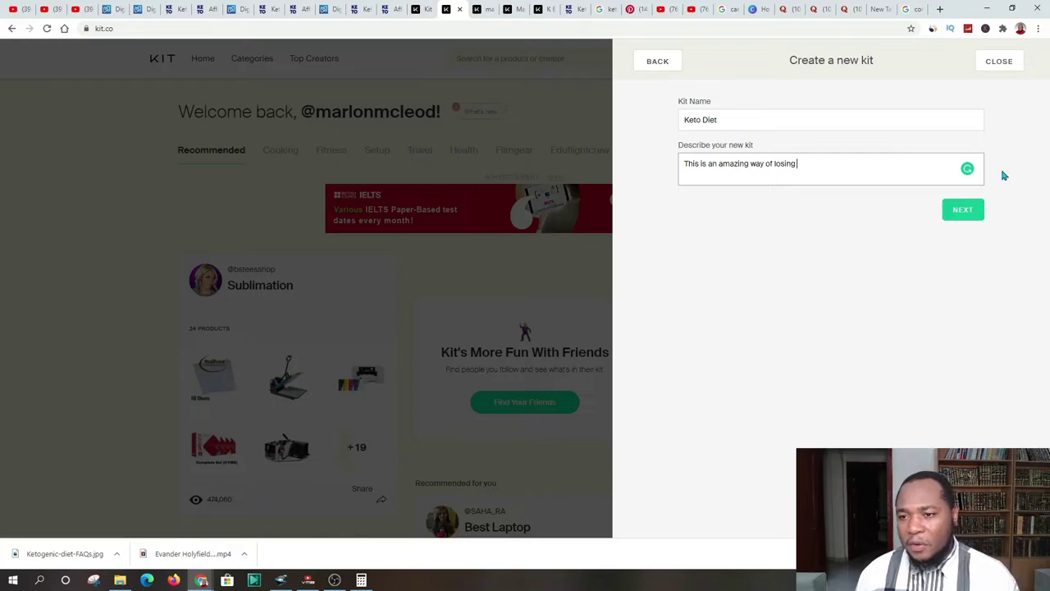
Continue to adding a product to the kit, and copy the promolink of the KETO FIT diet plans offer on Digistore24.
{"action": "left_click", "coordinate": [968, 217]}
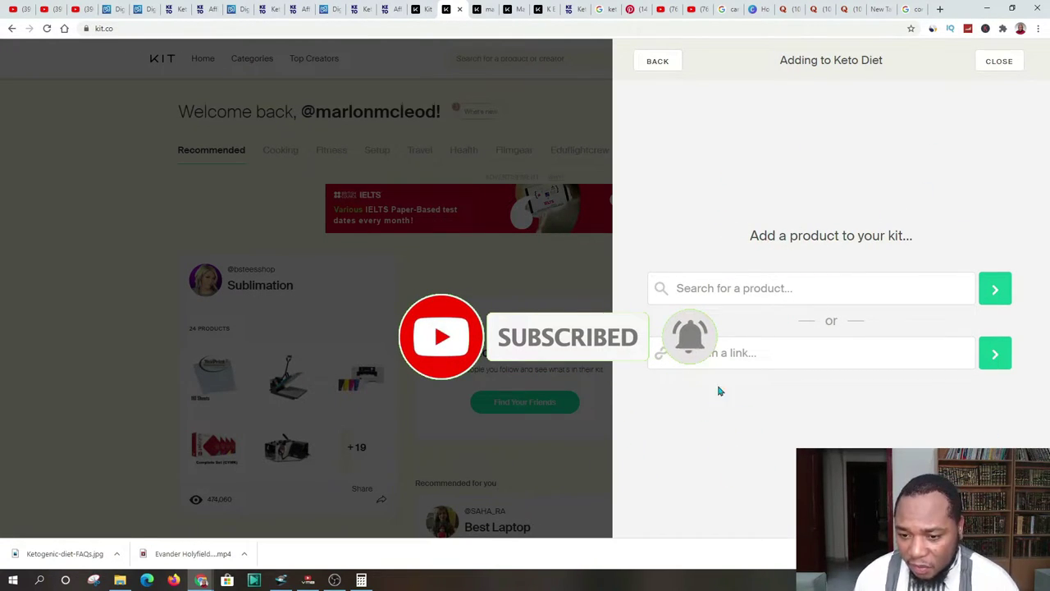
{"action": "left_click", "coordinate": [207, 11]}
{"action": "left_click", "coordinate": [170, 9]}
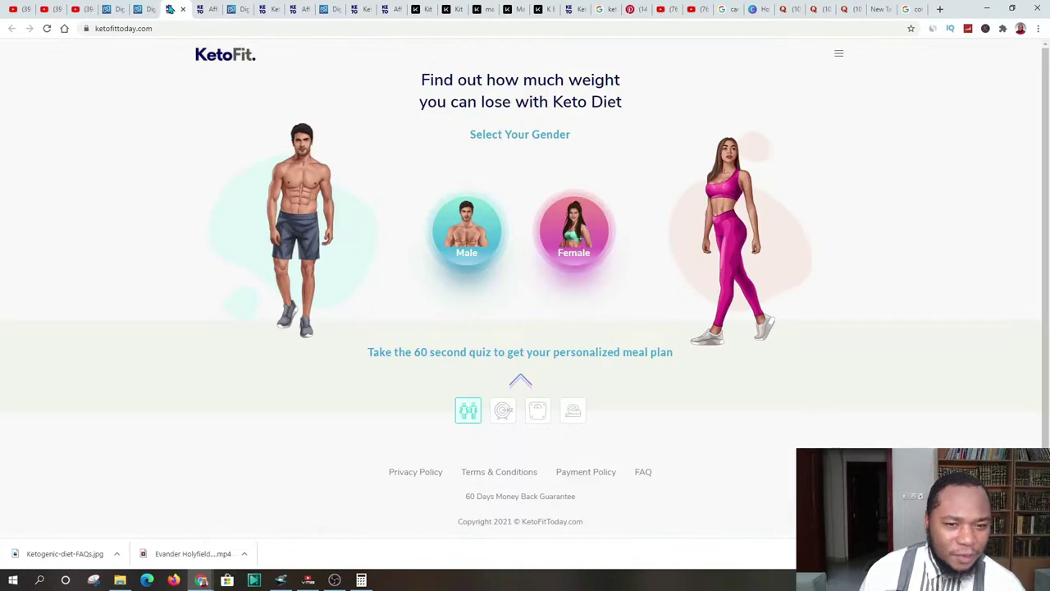
{"action": "left_click", "coordinate": [146, 9]}
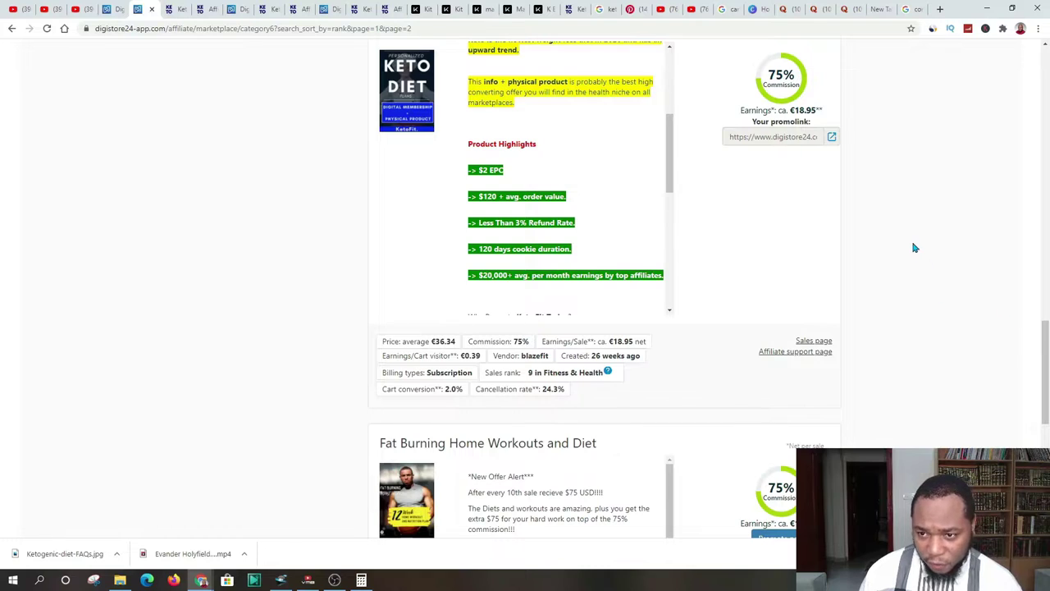
{"action": "scroll", "coordinate": [915, 248], "scroll_direction": "up", "scroll_amount": 3}
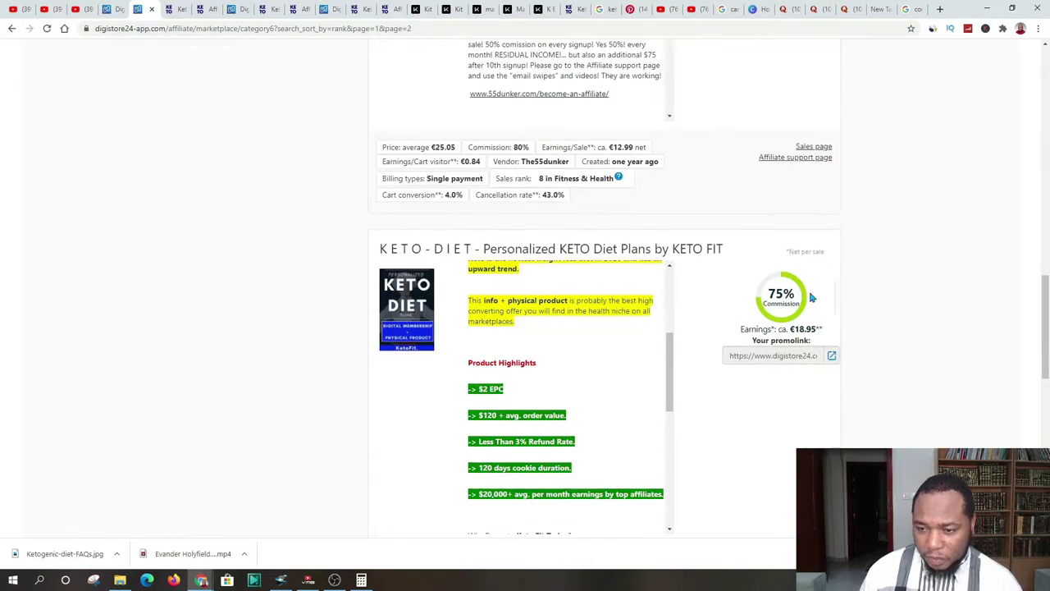
{"action": "left_click", "coordinate": [760, 362]}
{"action": "right_click", "coordinate": [762, 361]}
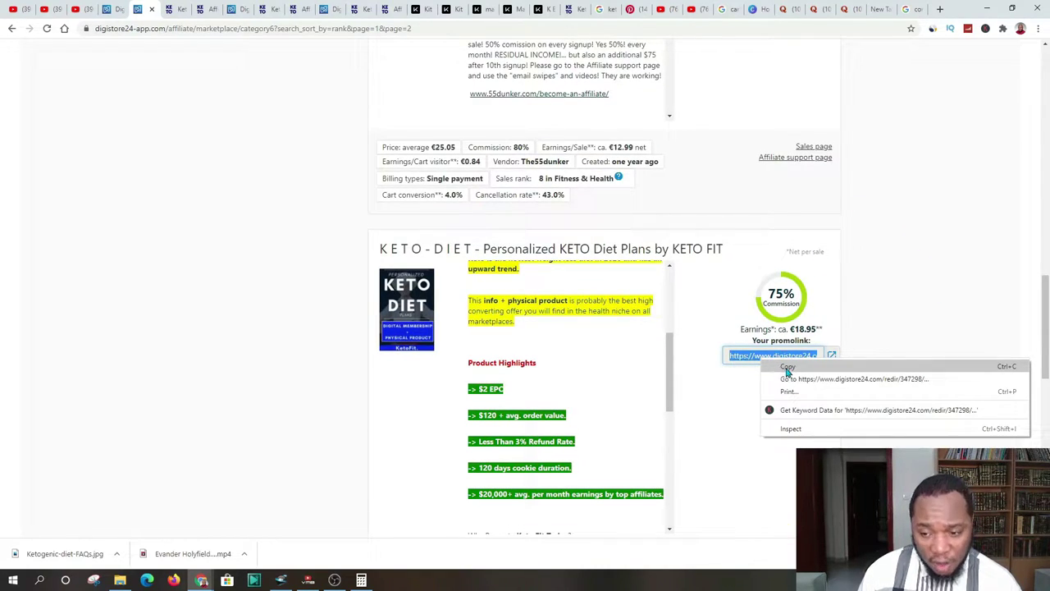
{"action": "left_click", "coordinate": [787, 366]}
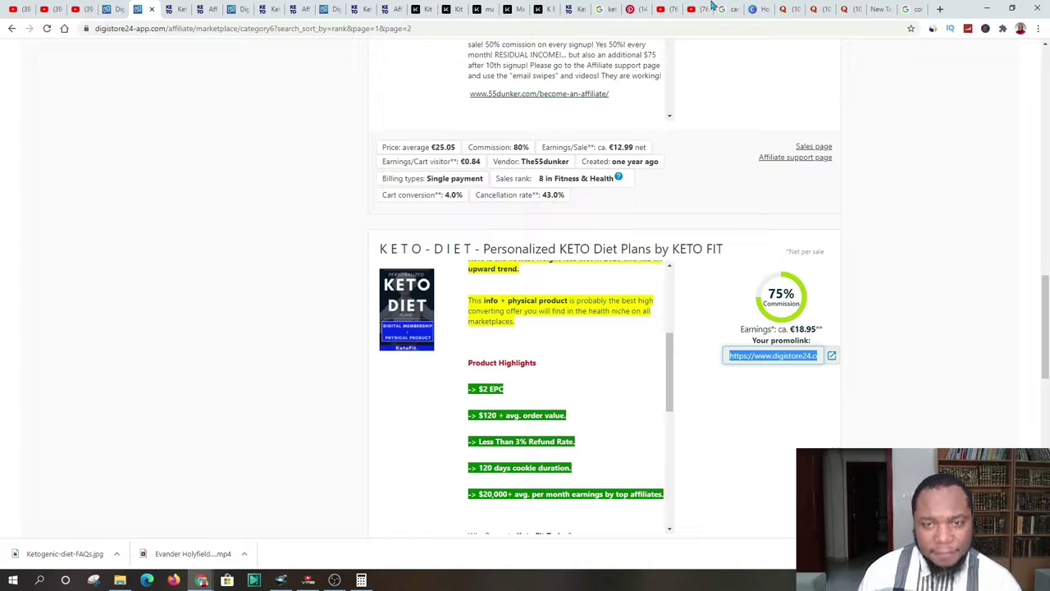
Switch back to Kit and paste the copied promolink as the product link for the Keto Diet kit.
{"action": "left_click", "coordinate": [451, 9]}
{"action": "left_click", "coordinate": [704, 354]}
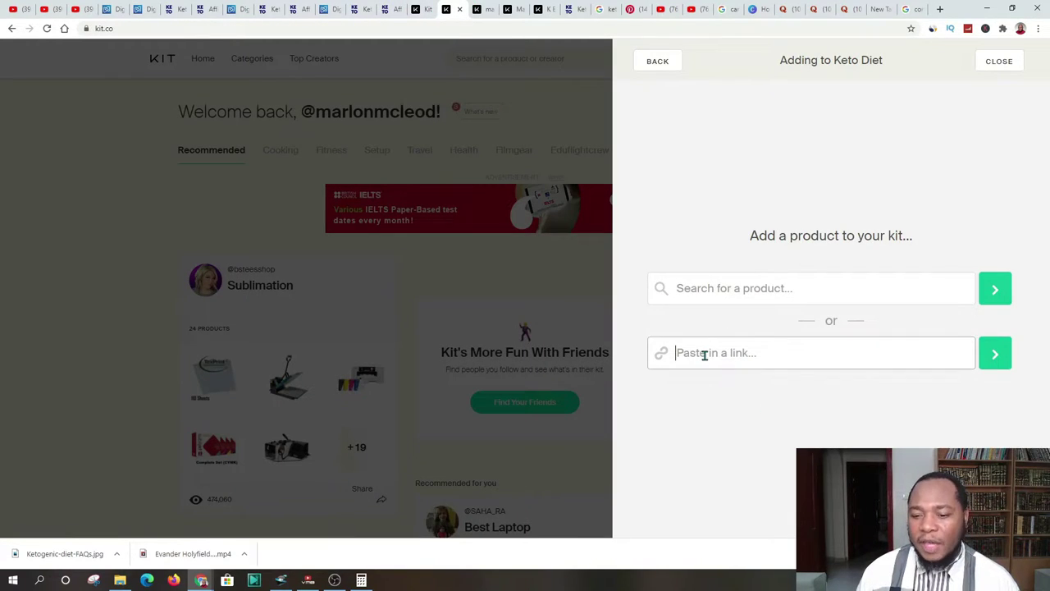
{"action": "right_click", "coordinate": [704, 353]}
{"action": "left_click", "coordinate": [731, 435]}
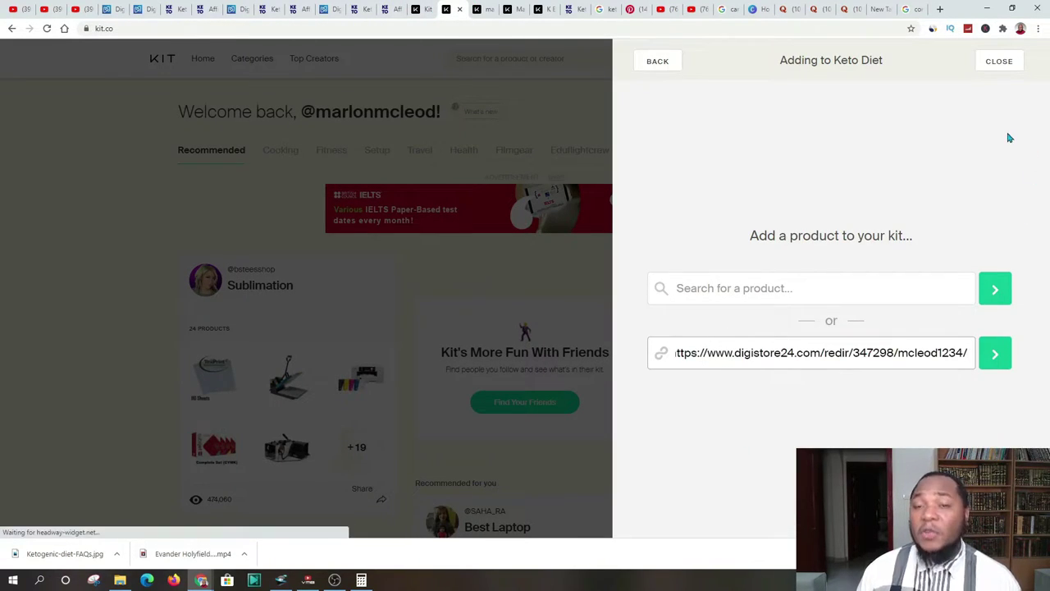
{"action": "left_click", "coordinate": [989, 294]}
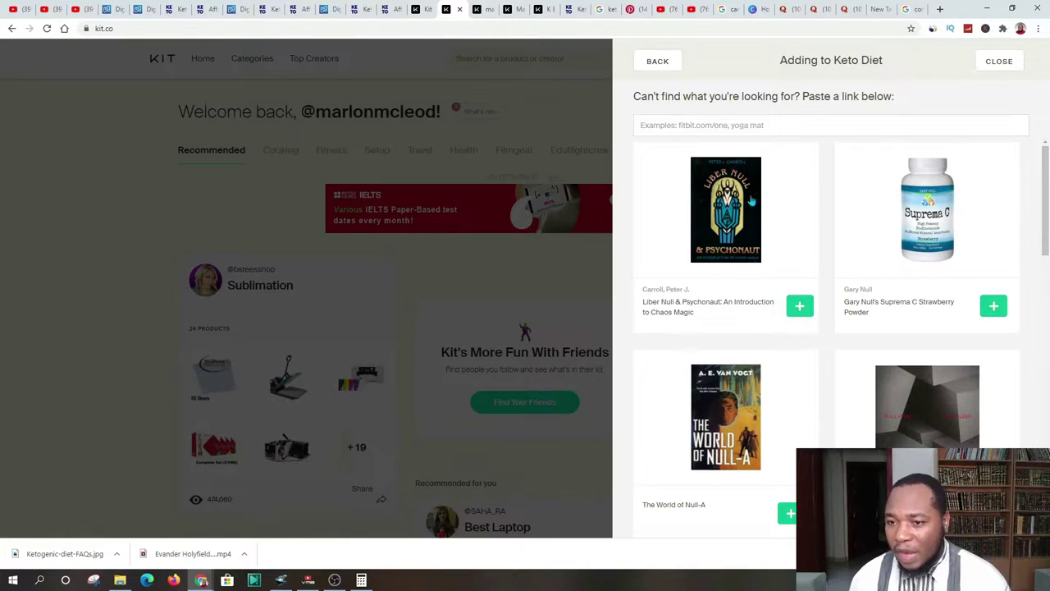
{"action": "scroll", "coordinate": [794, 207], "scroll_direction": "down", "scroll_amount": 1}
{"action": "scroll", "coordinate": [763, 271], "scroll_direction": "down", "scroll_amount": 1}
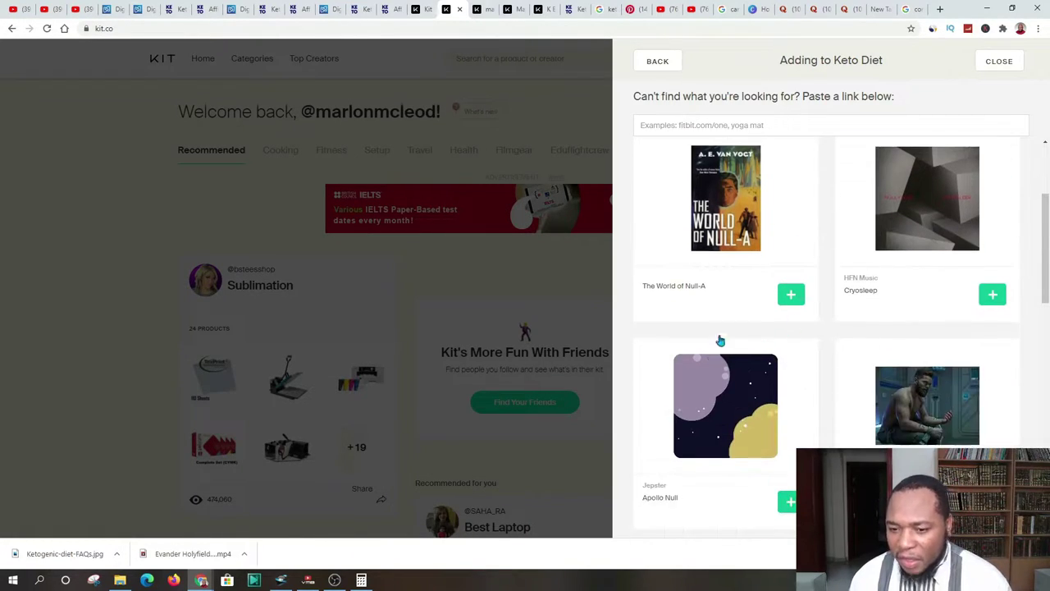
{"action": "scroll", "coordinate": [775, 332], "scroll_direction": "down", "scroll_amount": 4}
{"action": "scroll", "coordinate": [767, 347], "scroll_direction": "down", "scroll_amount": 4}
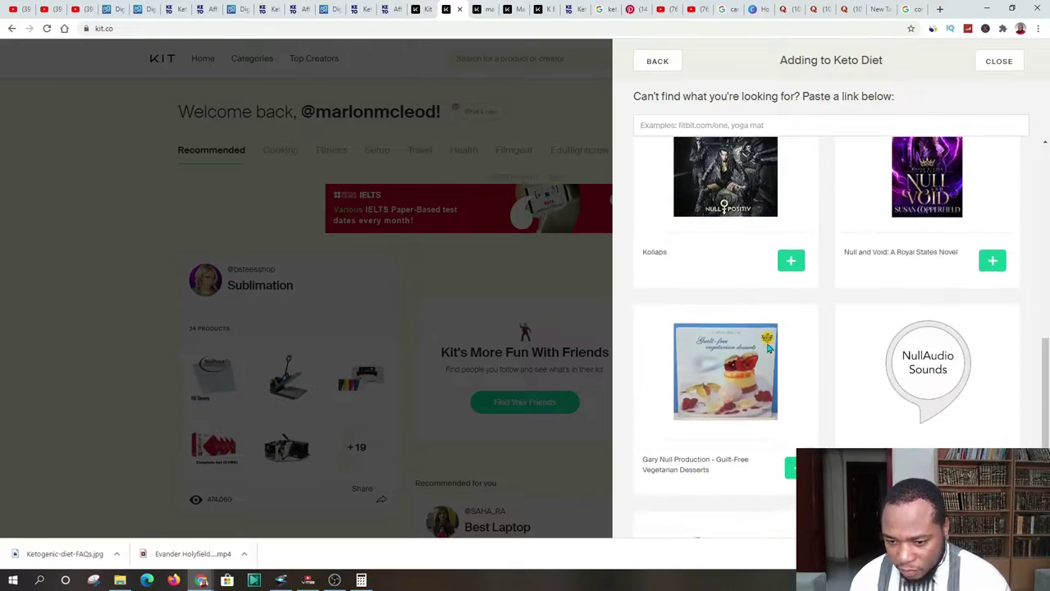
{"action": "scroll", "coordinate": [783, 324], "scroll_direction": "up", "scroll_amount": 4}
{"action": "scroll", "coordinate": [788, 319], "scroll_direction": "up", "scroll_amount": 2}
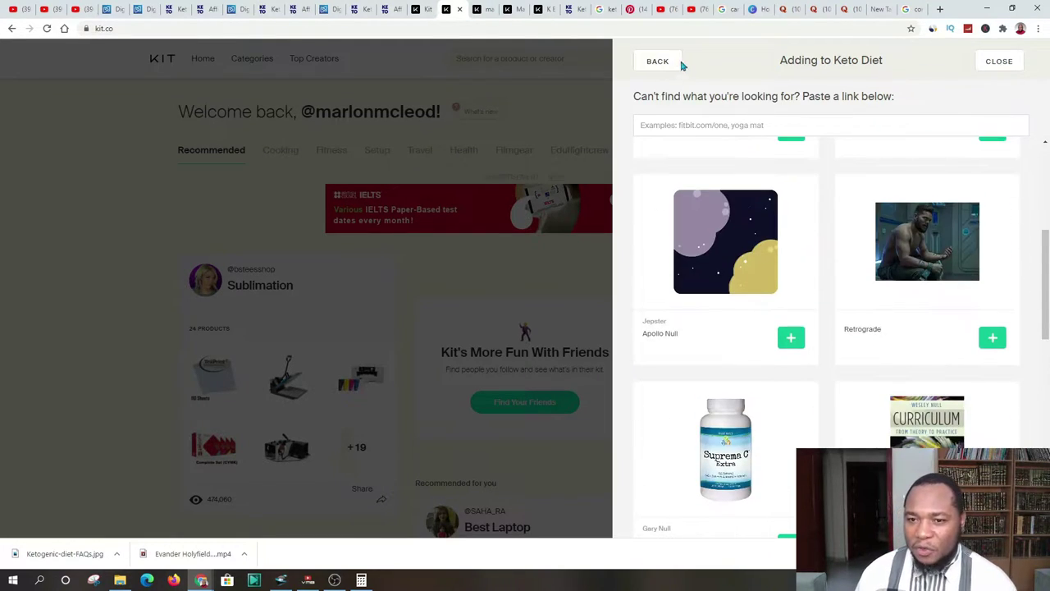
{"action": "left_click", "coordinate": [667, 65]}
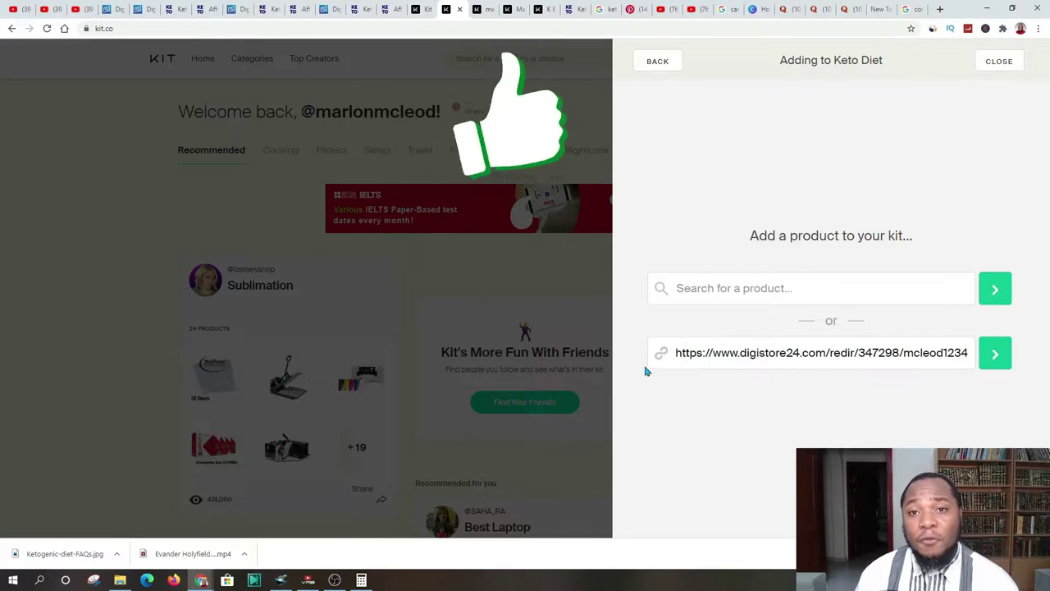
Submit the pasted promolink to reach the product details form for the Keto Diet kit.
{"action": "left_click", "coordinate": [995, 354]}
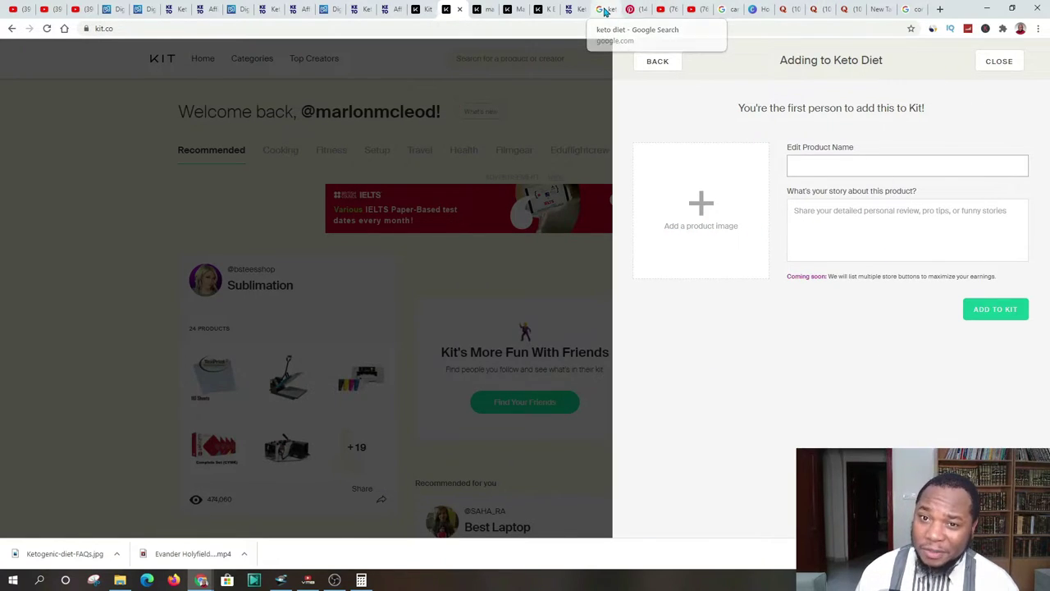
Look through the keto diet images on Google and open the Diabetes.co.uk source page of the Ketogenic diet FAQs picture, declining its data consent.
{"action": "left_click", "coordinate": [604, 11]}
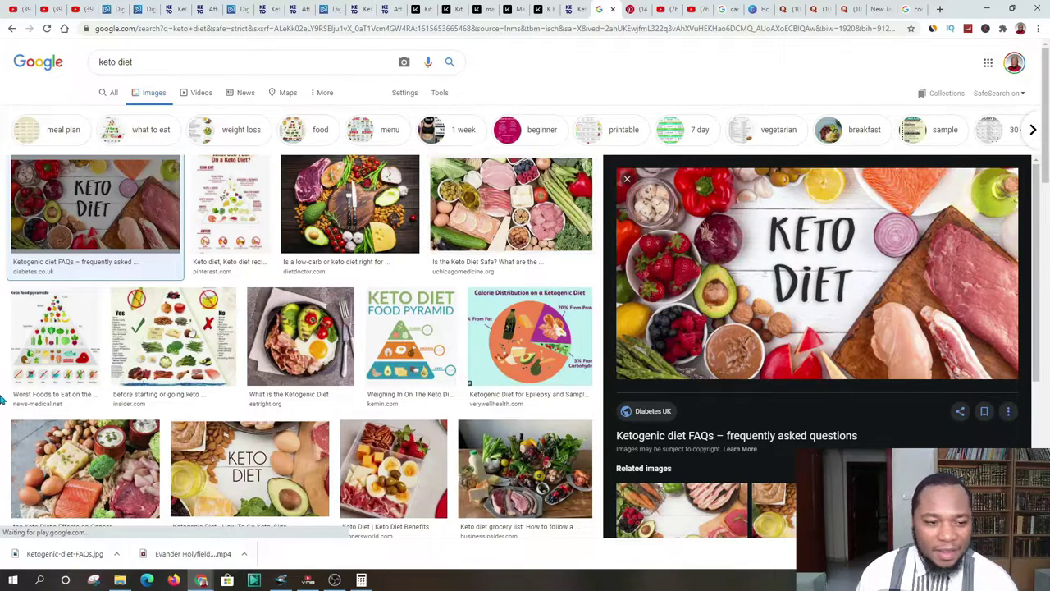
{"action": "scroll", "coordinate": [474, 285], "scroll_direction": "down", "scroll_amount": 5}
{"action": "scroll", "coordinate": [474, 285], "scroll_direction": "up", "scroll_amount": 3}
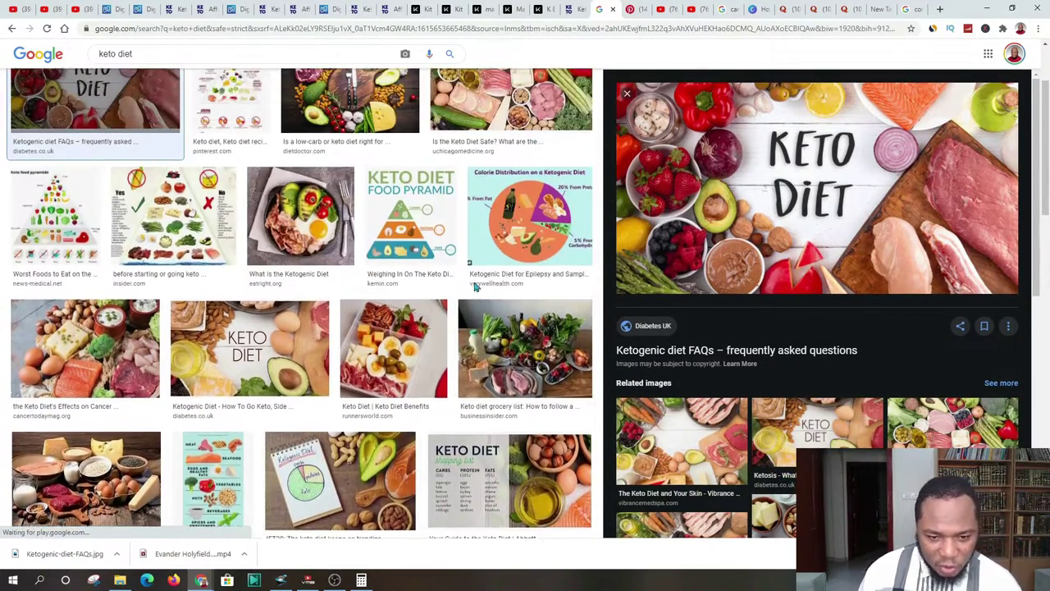
{"action": "scroll", "coordinate": [474, 286], "scroll_direction": "up", "scroll_amount": 2}
{"action": "scroll", "coordinate": [738, 279], "scroll_direction": "up", "scroll_amount": 1}
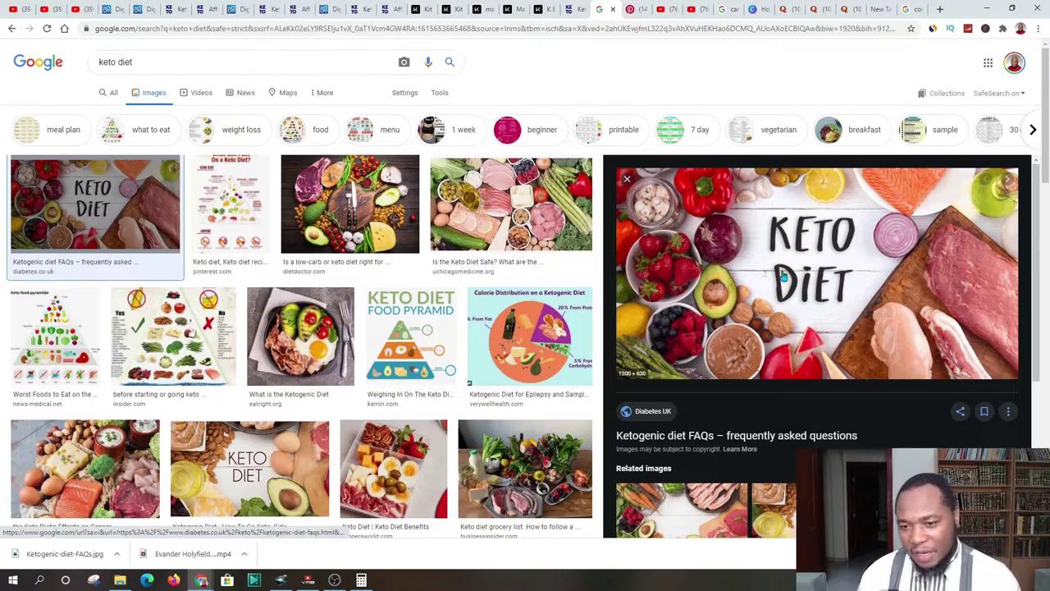
{"action": "left_click", "coordinate": [783, 277]}
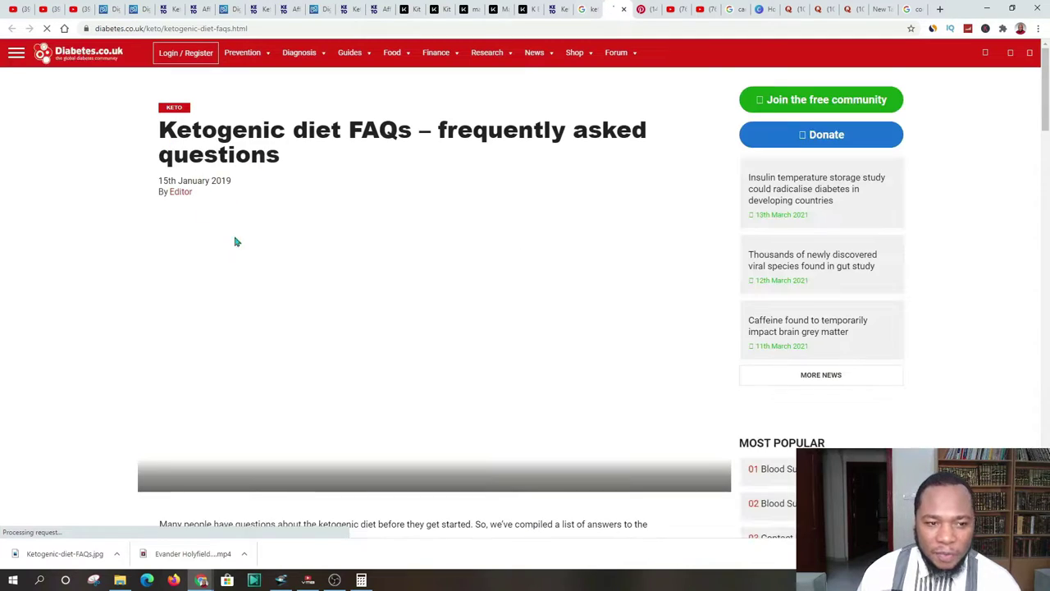
{"action": "scroll", "coordinate": [429, 242], "scroll_direction": "down", "scroll_amount": 2}
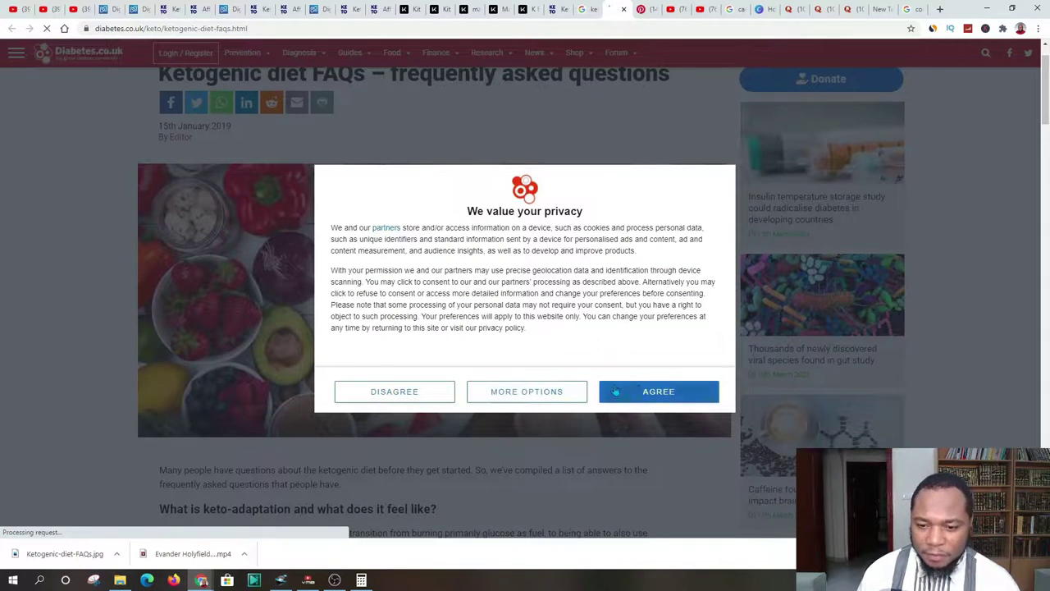
{"action": "left_click", "coordinate": [389, 393]}
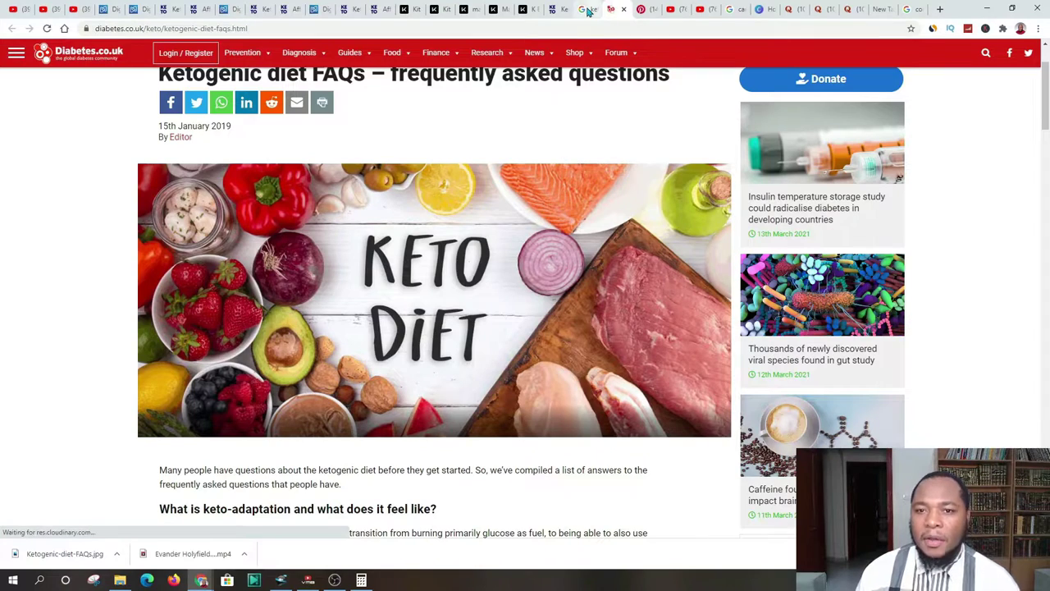
Return to the Kit product form and upload the Ketogenic-diet-FAQs picture as the product image.
{"action": "left_click", "coordinate": [462, 10]}
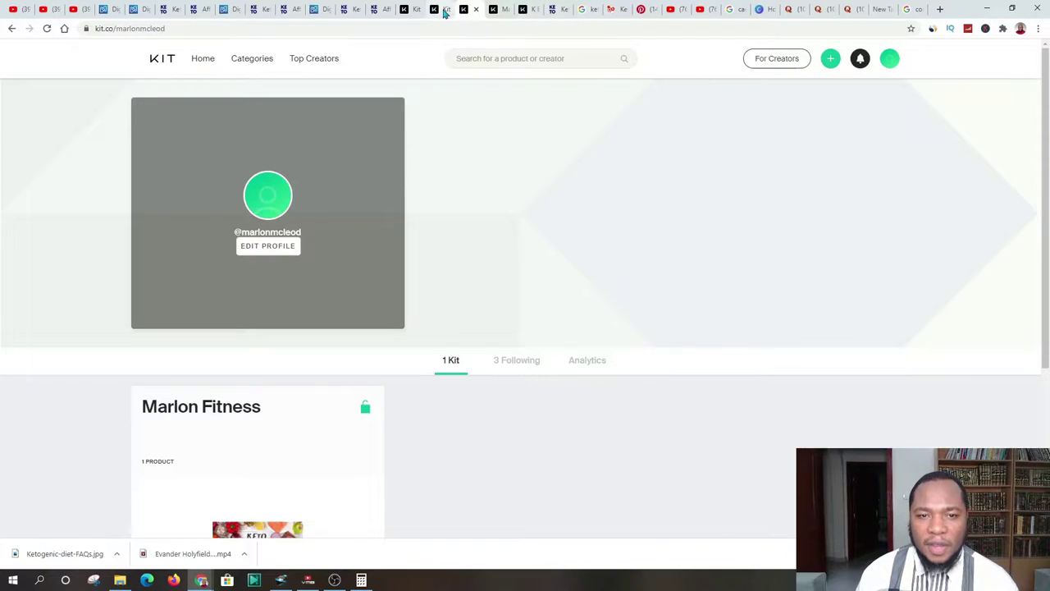
{"action": "left_click", "coordinate": [437, 10]}
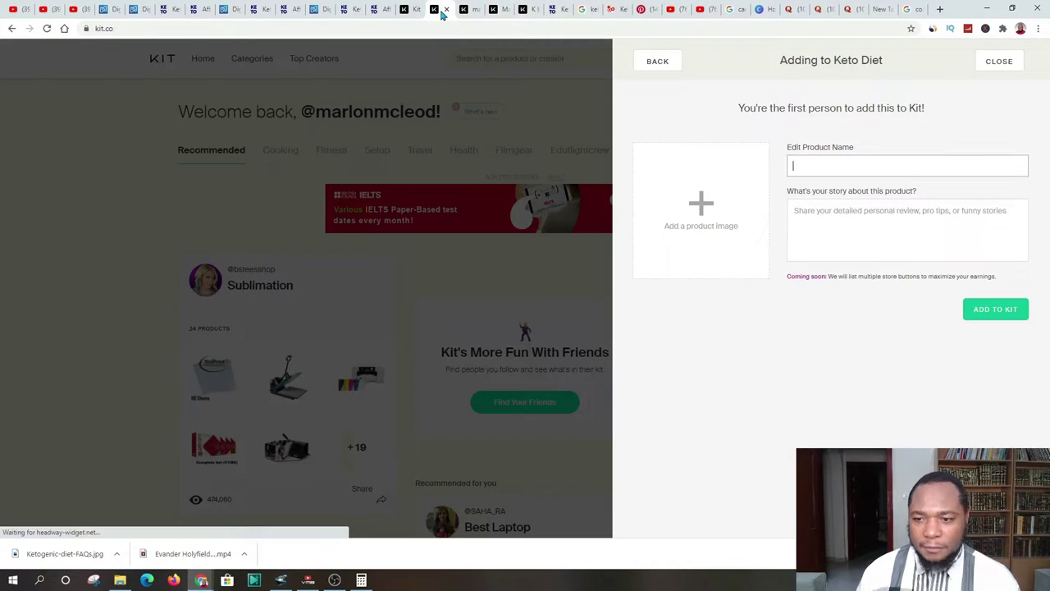
{"action": "left_click", "coordinate": [699, 207]}
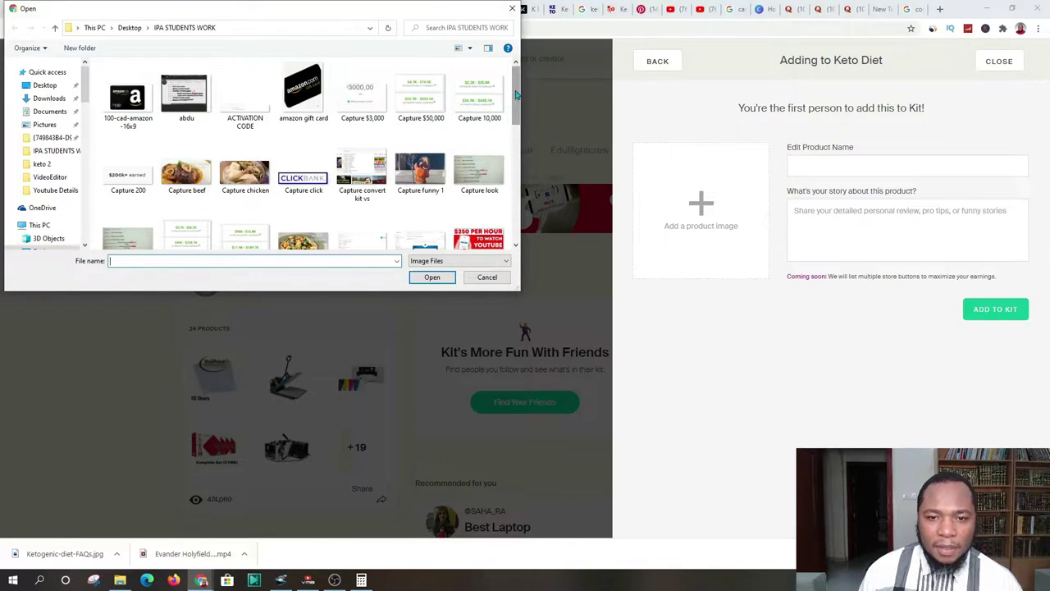
{"action": "left_click_drag", "start_coordinate": [515, 94], "coordinate": [529, 231]}
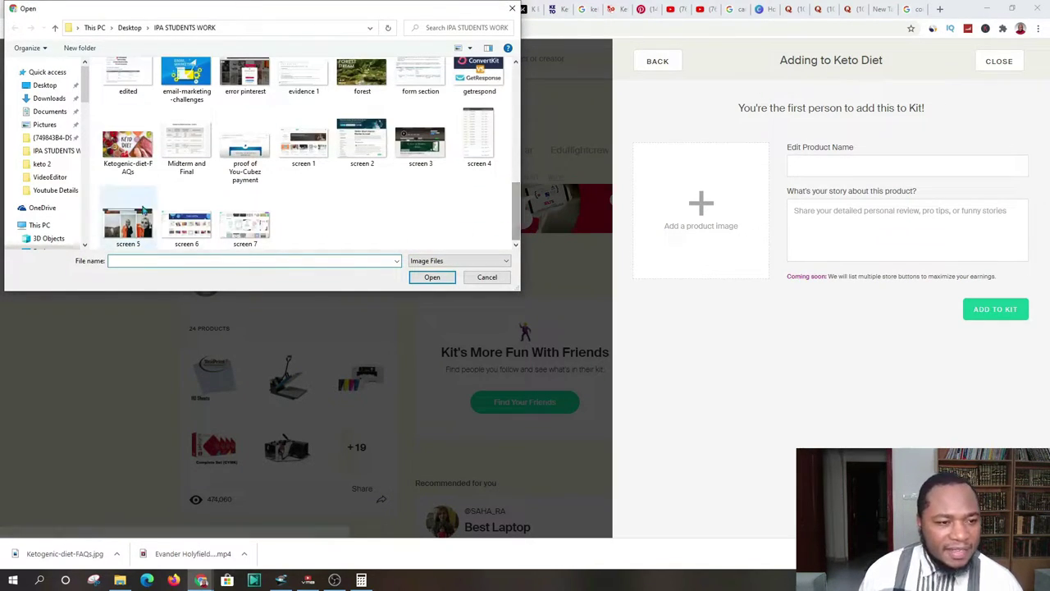
{"action": "left_click", "coordinate": [127, 146]}
{"action": "left_click", "coordinate": [431, 276]}
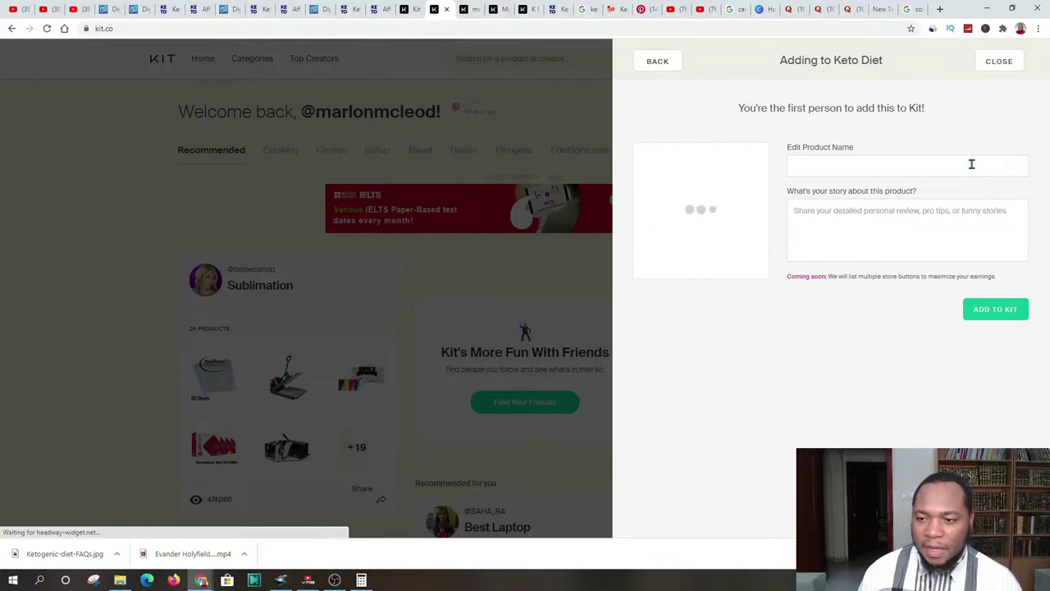
Name the product "K E T O - D I E T - Personalized KETO Diet Plans by KETO FIT".
{"action": "left_click", "coordinate": [813, 168]}
{"action": "left_click", "coordinate": [827, 196]}
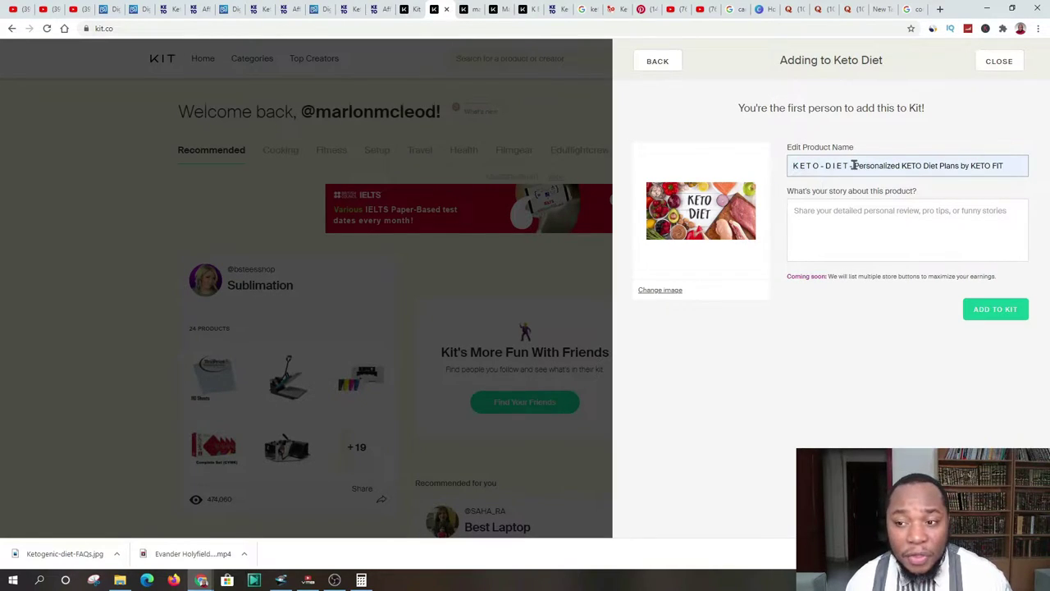
Review the KETO FIT offer description on Digistore24 and the KetoFit landing and affiliate pages, and return to the Kit product form.
{"action": "left_click", "coordinate": [136, 9]}
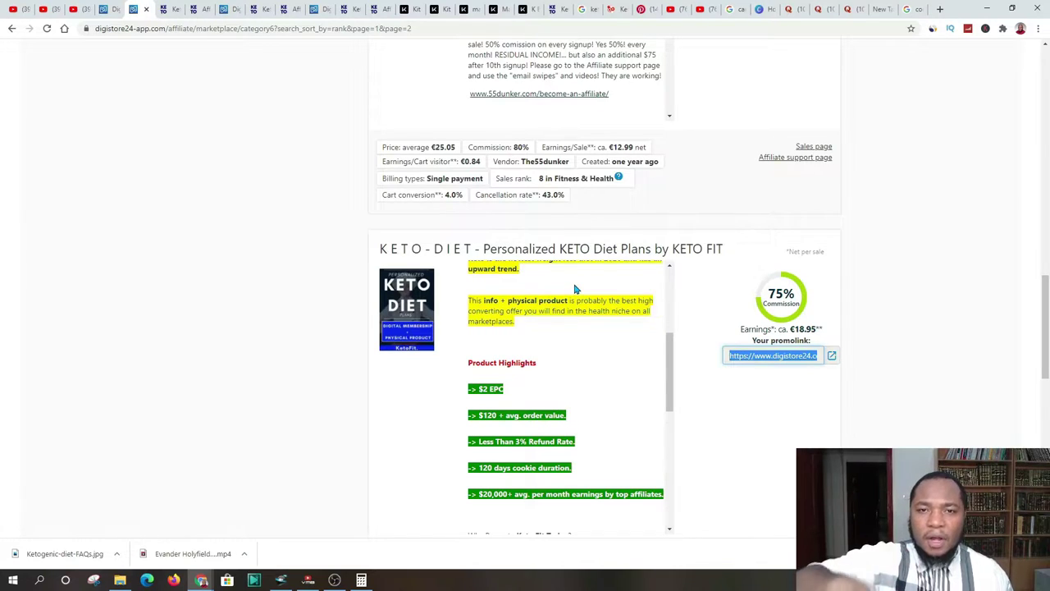
{"action": "scroll", "coordinate": [639, 353], "scroll_direction": "down", "scroll_amount": 4}
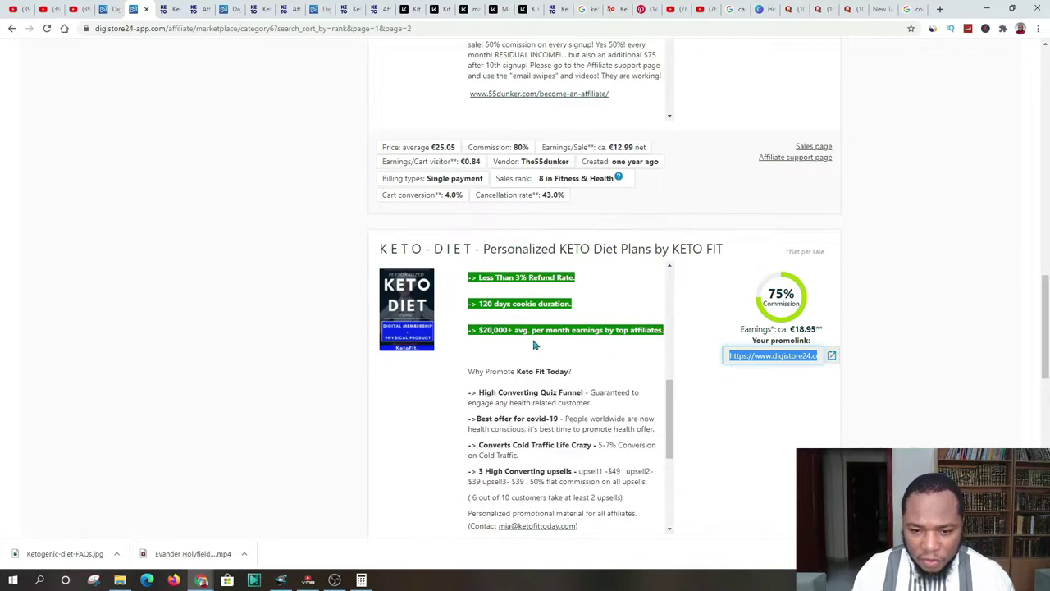
{"action": "left_click", "coordinate": [167, 9]}
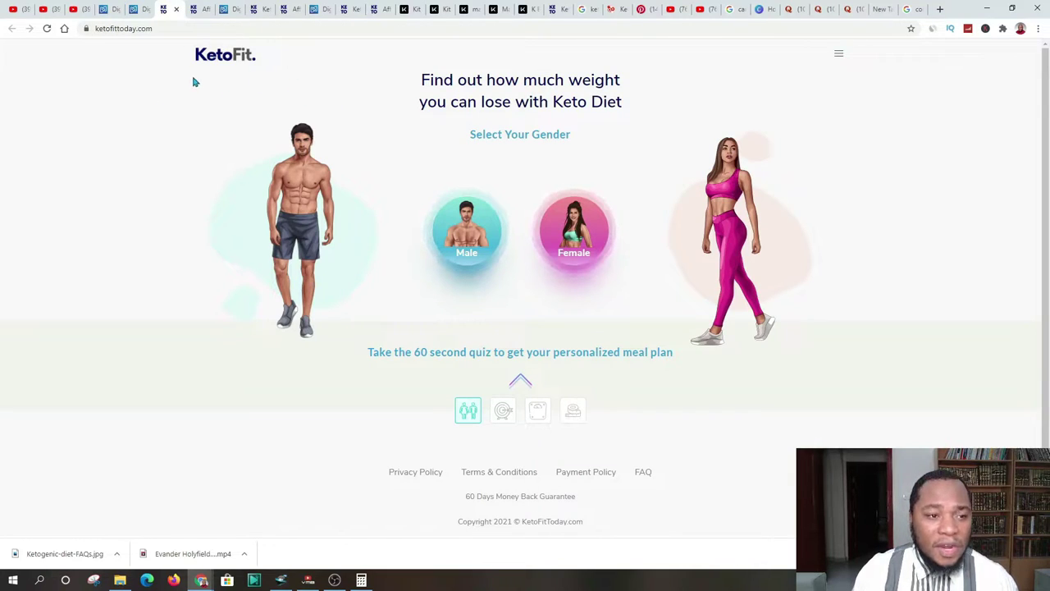
{"action": "left_click", "coordinate": [197, 9]}
{"action": "scroll", "coordinate": [583, 244], "scroll_direction": "down", "scroll_amount": 15}
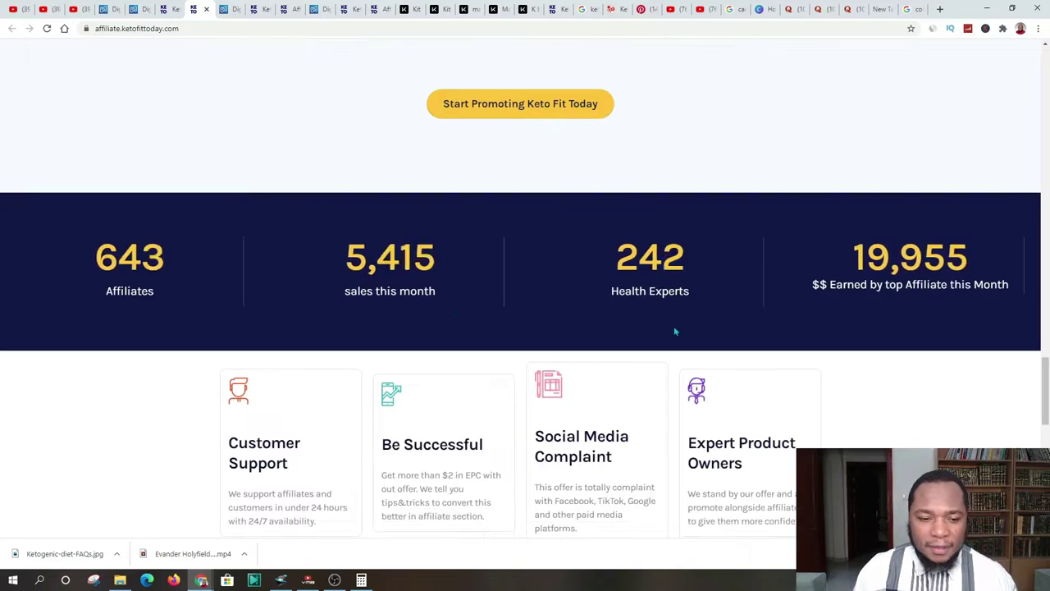
{"action": "scroll", "coordinate": [411, 254], "scroll_direction": "down", "scroll_amount": 2}
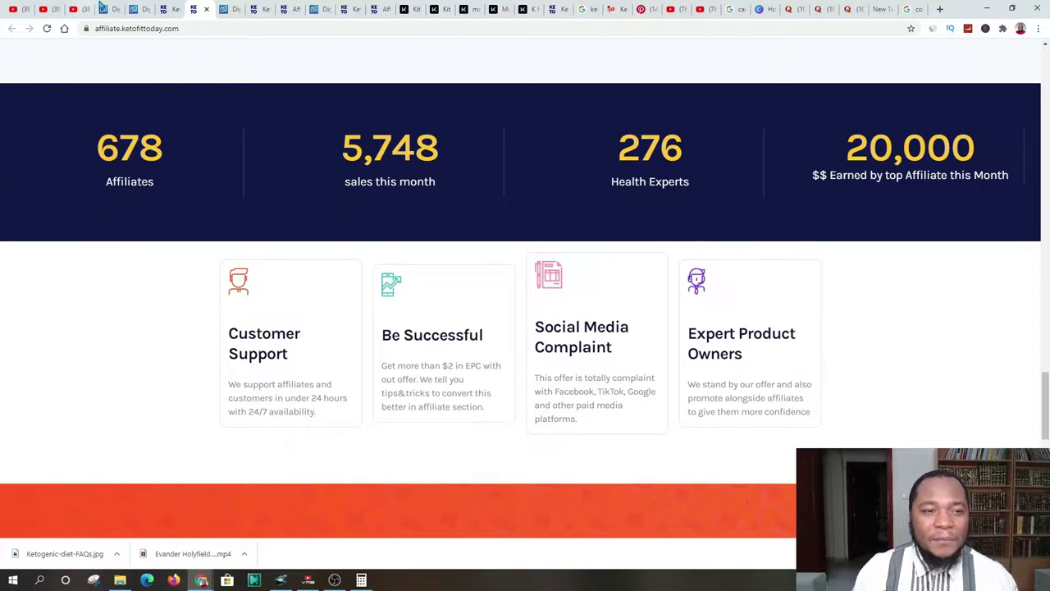
{"action": "scroll", "coordinate": [345, 11], "scroll_direction": "up", "scroll_amount": 3}
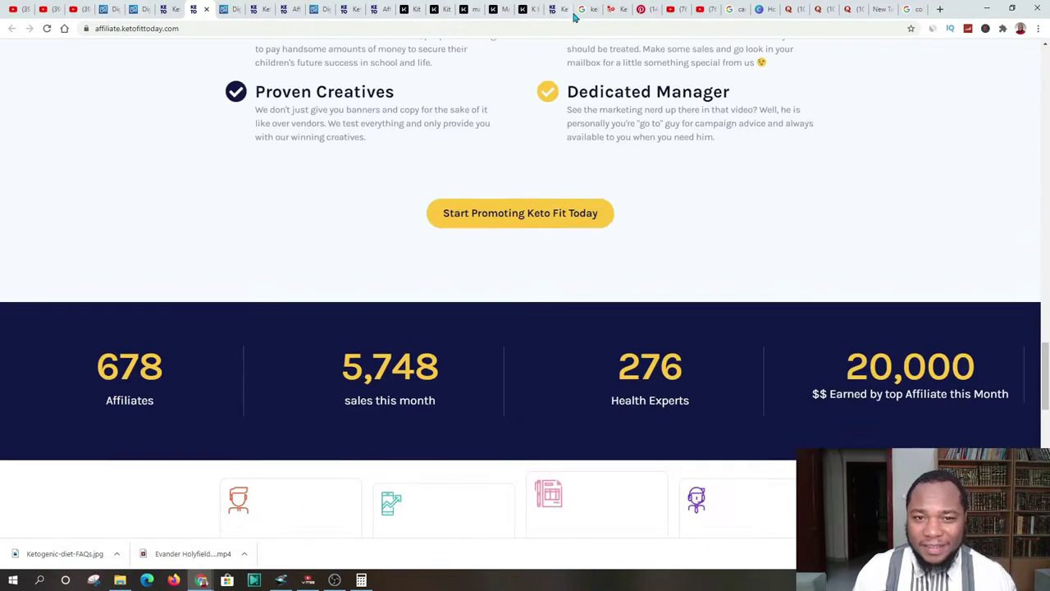
{"action": "left_click", "coordinate": [440, 11]}
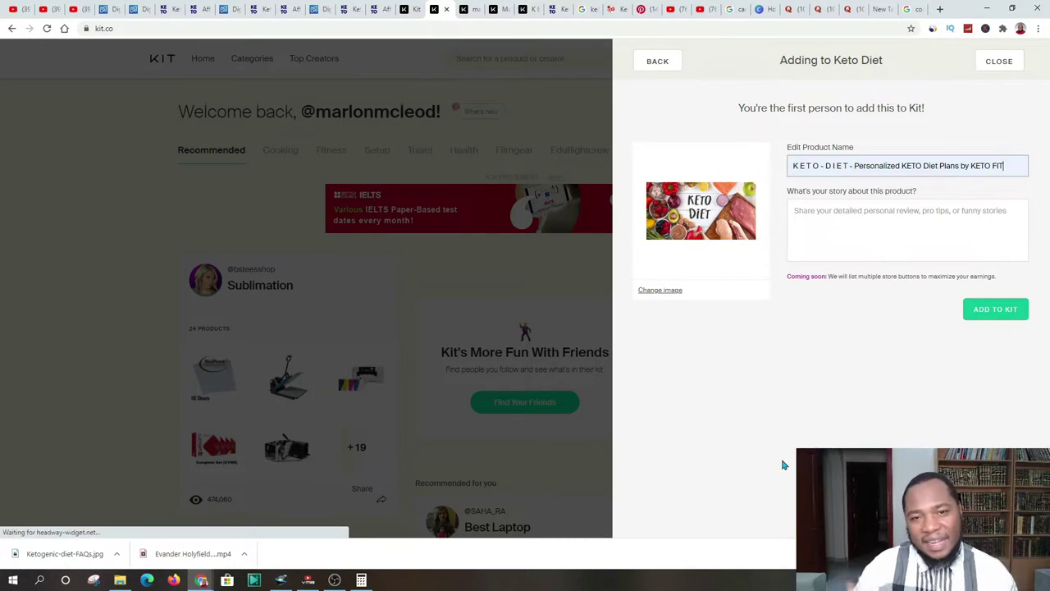
Copy the line "Take the 60 second quiz to get your personalized meal plan" from the KetoFit landing page for the product story.
{"action": "left_click", "coordinate": [794, 209]}
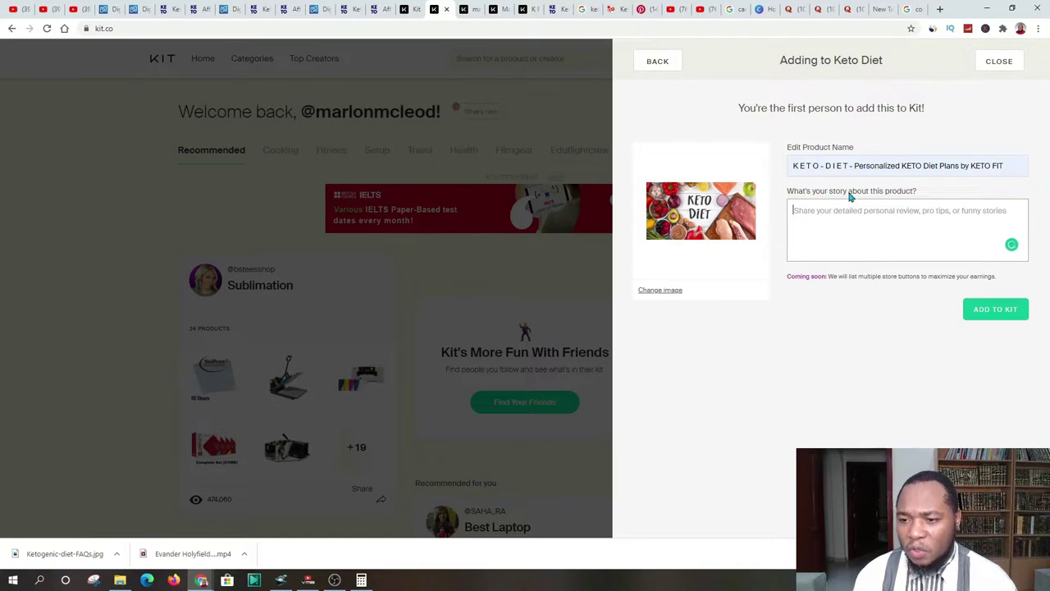
{"action": "left_click", "coordinate": [138, 10]}
{"action": "scroll", "coordinate": [566, 279], "scroll_direction": "down", "scroll_amount": 1}
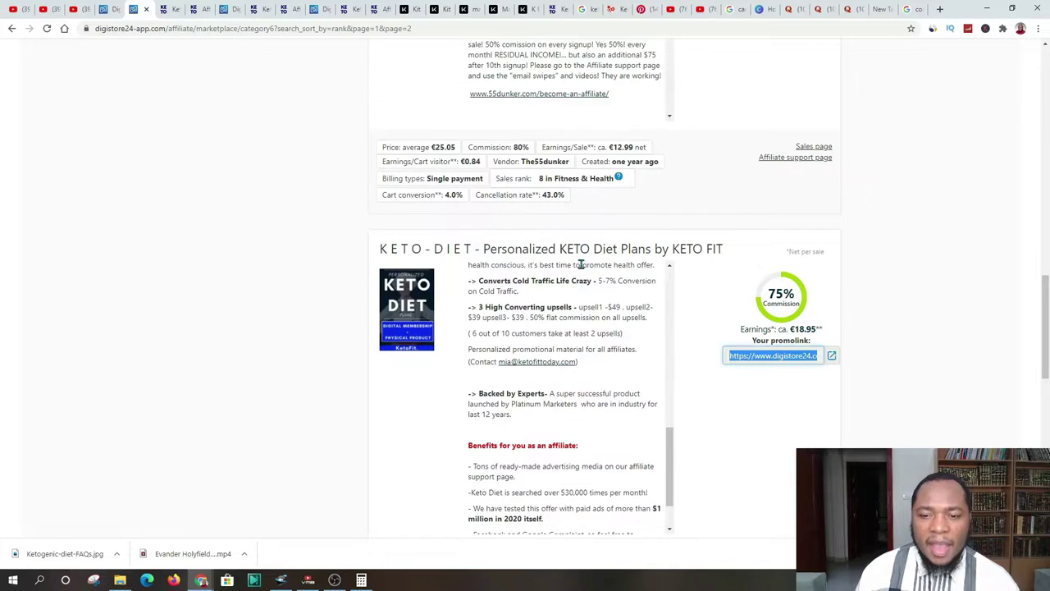
{"action": "left_click", "coordinate": [182, 7]}
{"action": "scroll", "coordinate": [452, 228], "scroll_direction": "down", "scroll_amount": 1}
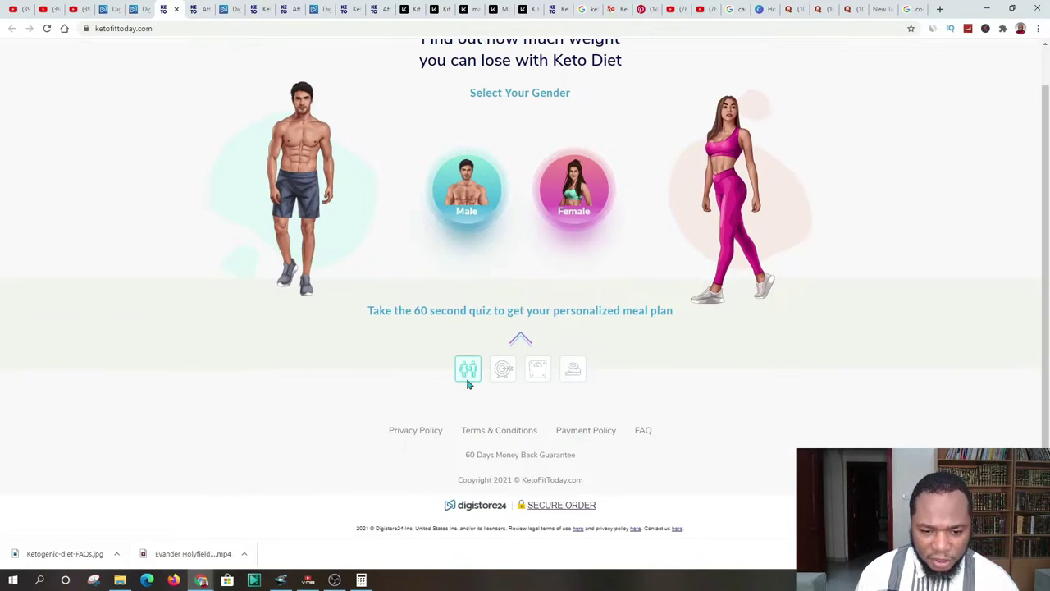
{"action": "left_click_drag", "start_coordinate": [367, 310], "coordinate": [676, 311]}
{"action": "right_click", "coordinate": [666, 314]}
{"action": "left_click", "coordinate": [687, 320]}
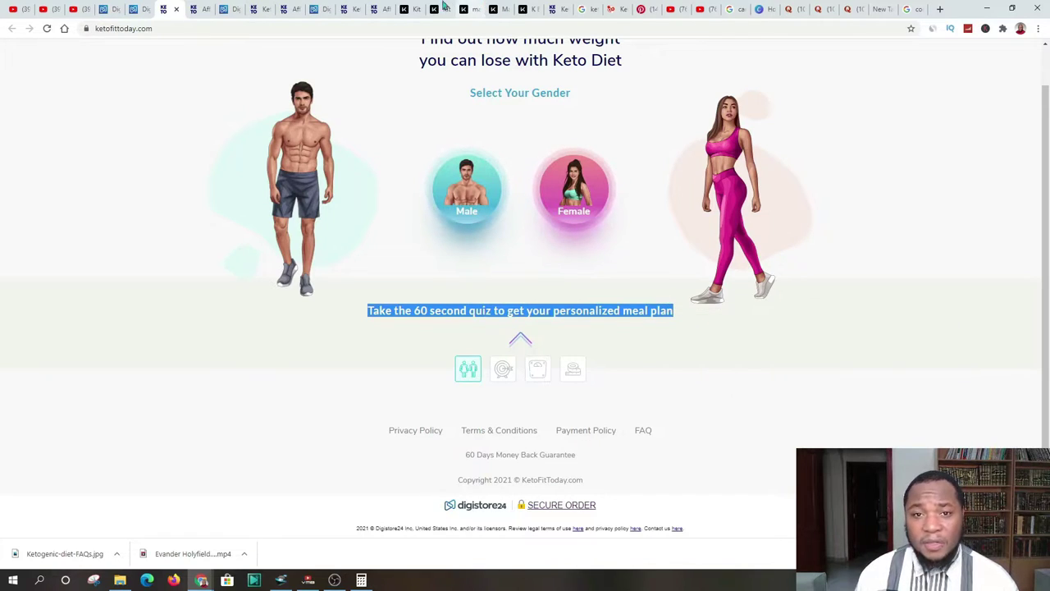
Paste the copied quiz line as the product's story on Kit and add the product to the kit.
{"action": "left_click", "coordinate": [442, 10]}
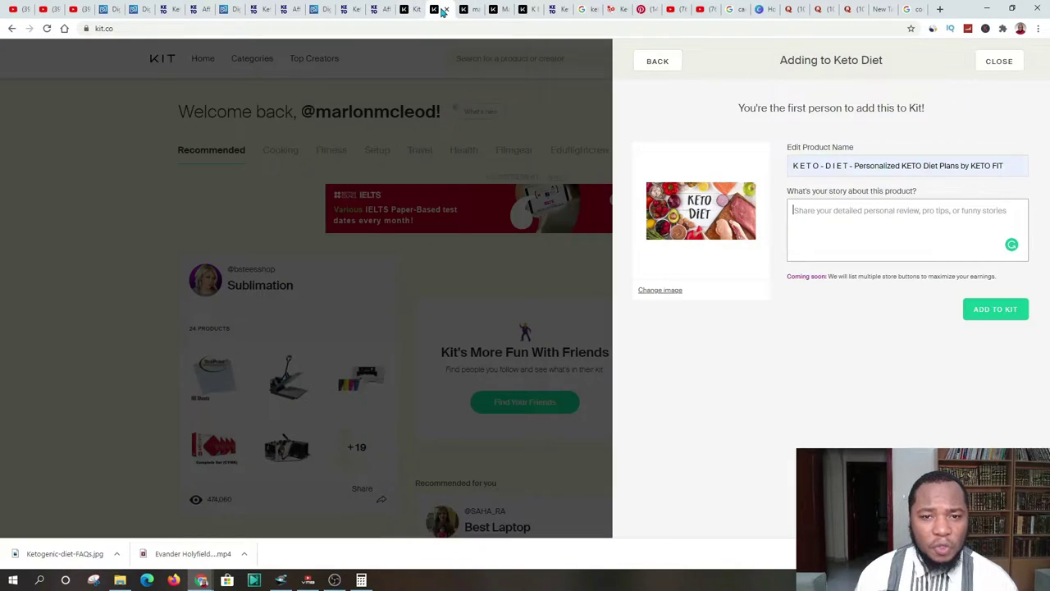
{"action": "right_click", "coordinate": [796, 211]}
{"action": "left_click", "coordinate": [820, 300]}
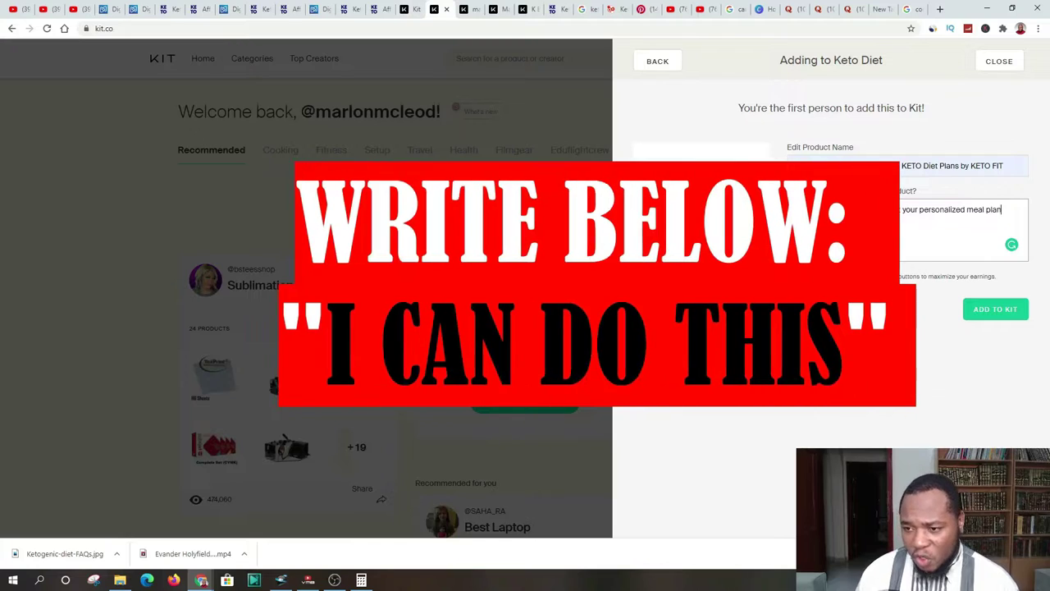
{"action": "left_click", "coordinate": [988, 319]}
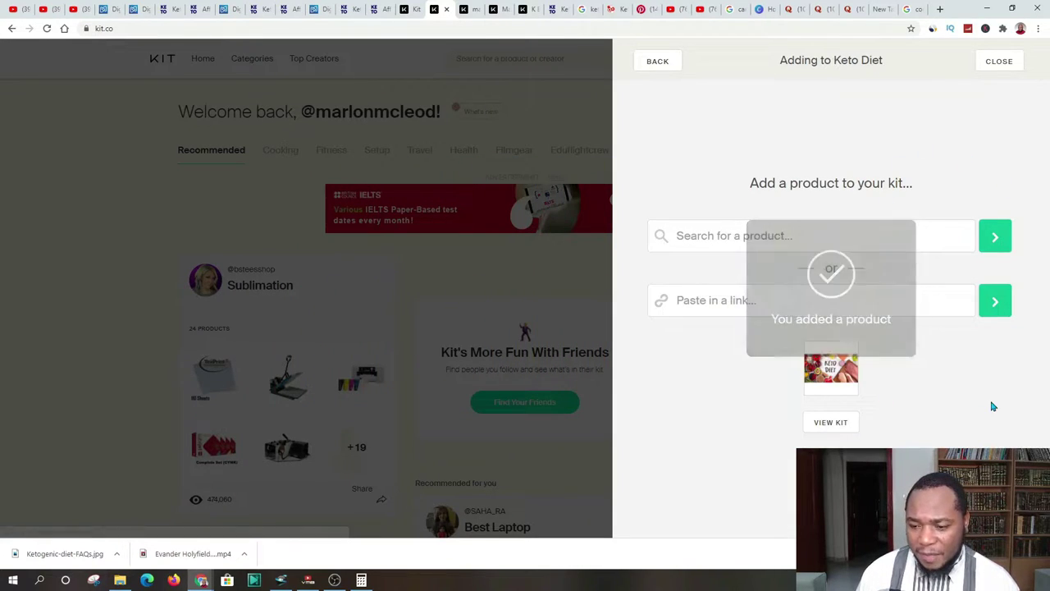
View the Keto Diet kit, enter "#keto" as its share message, and choose to share it later.
{"action": "left_click", "coordinate": [828, 425]}
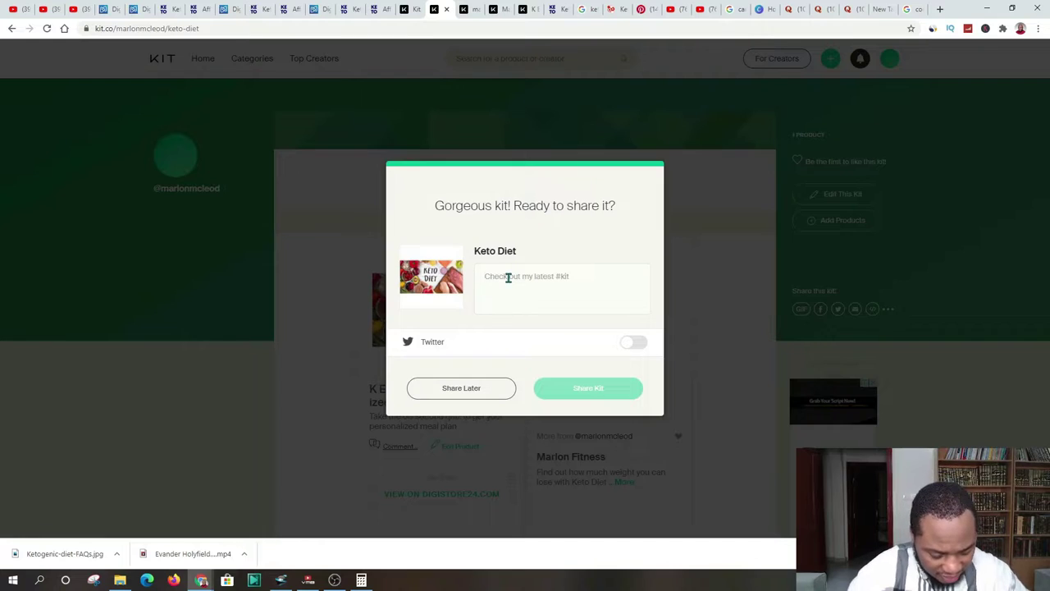
{"action": "left_click", "coordinate": [508, 277]}
{"action": "type", "text": "#keto"}
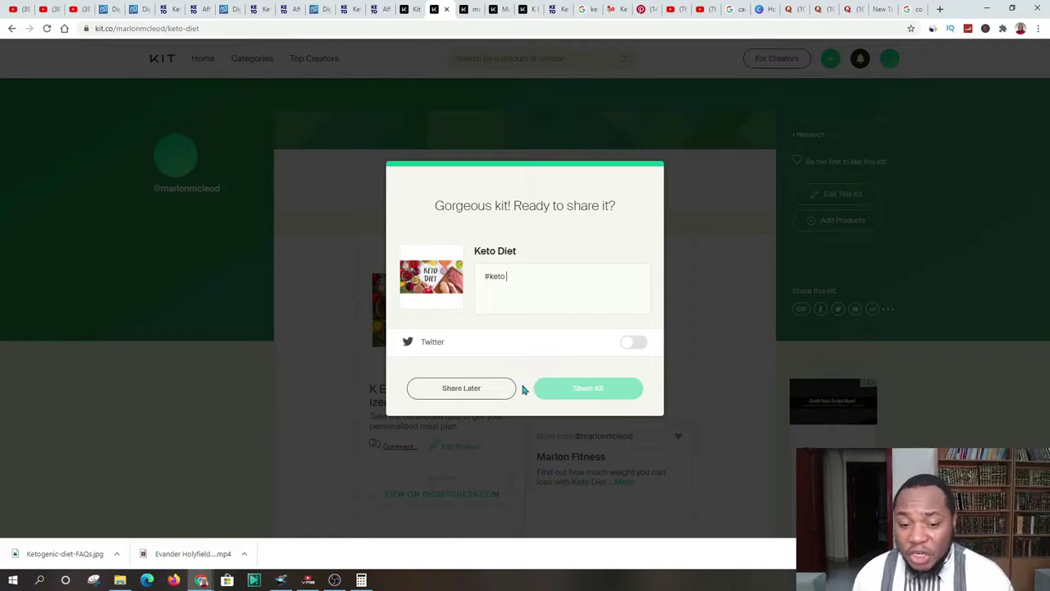
{"action": "left_click", "coordinate": [460, 389]}
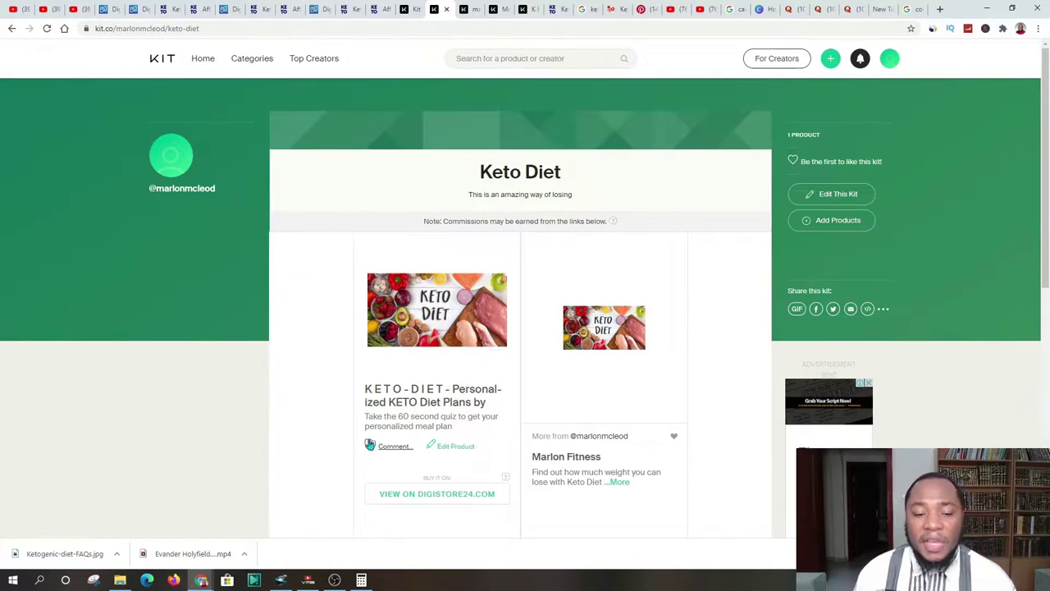
Open the KETO FIT product in the kit, check its Digistore24 link in a new tab, and return to the product on Kit.
{"action": "scroll", "coordinate": [417, 441], "scroll_direction": "down", "scroll_amount": 2}
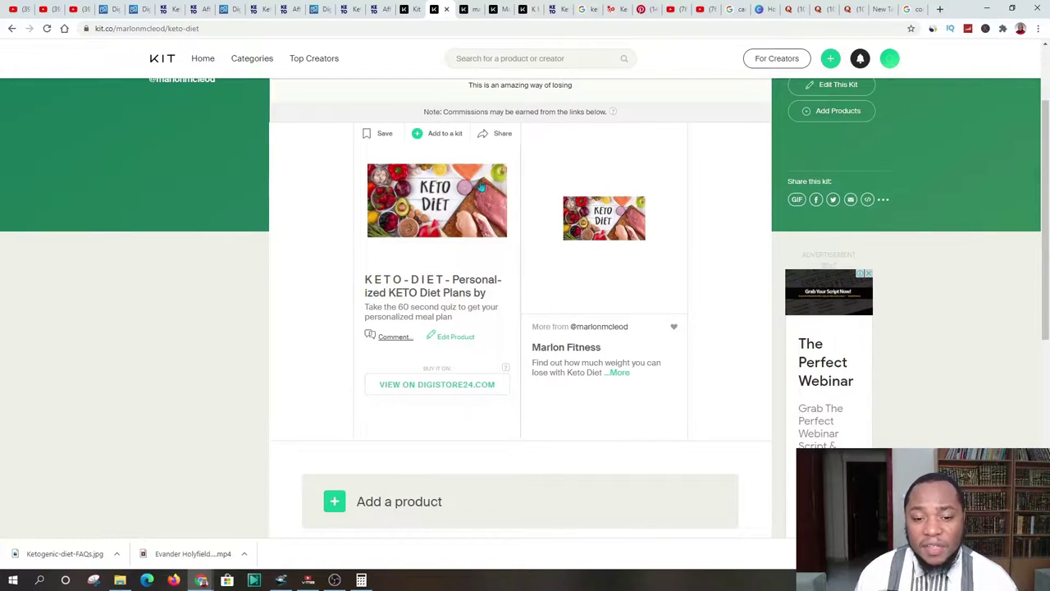
{"action": "left_click", "coordinate": [424, 202]}
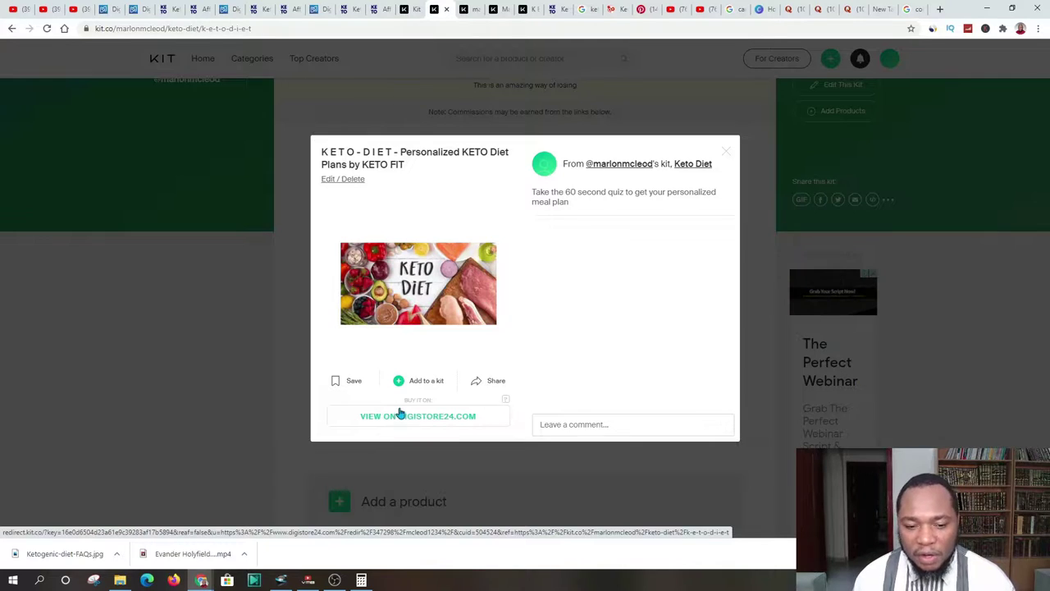
{"action": "right_click", "coordinate": [427, 417]}
{"action": "left_click", "coordinate": [463, 424]}
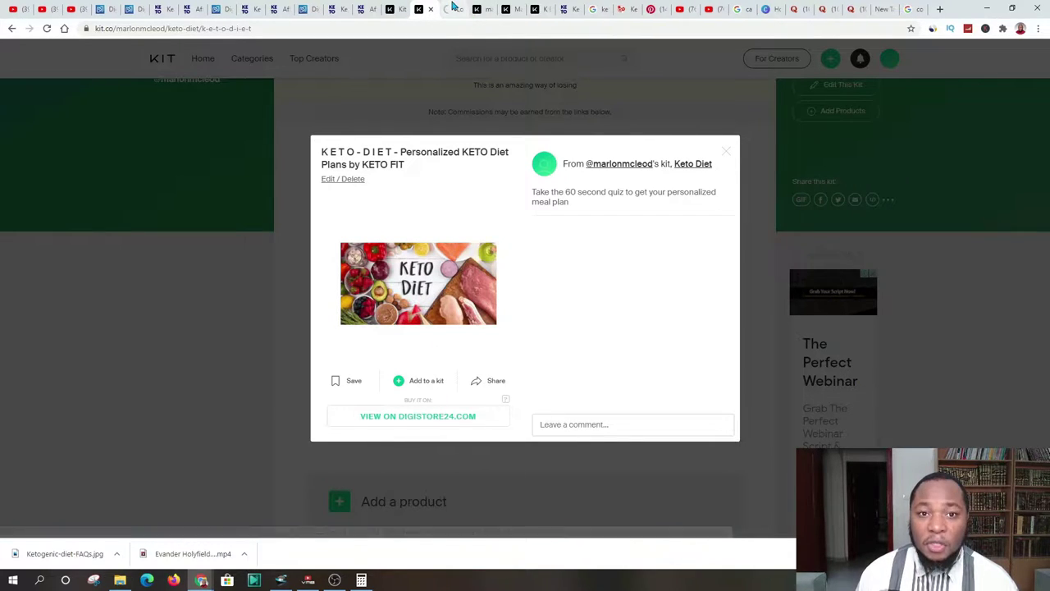
{"action": "left_click", "coordinate": [454, 8]}
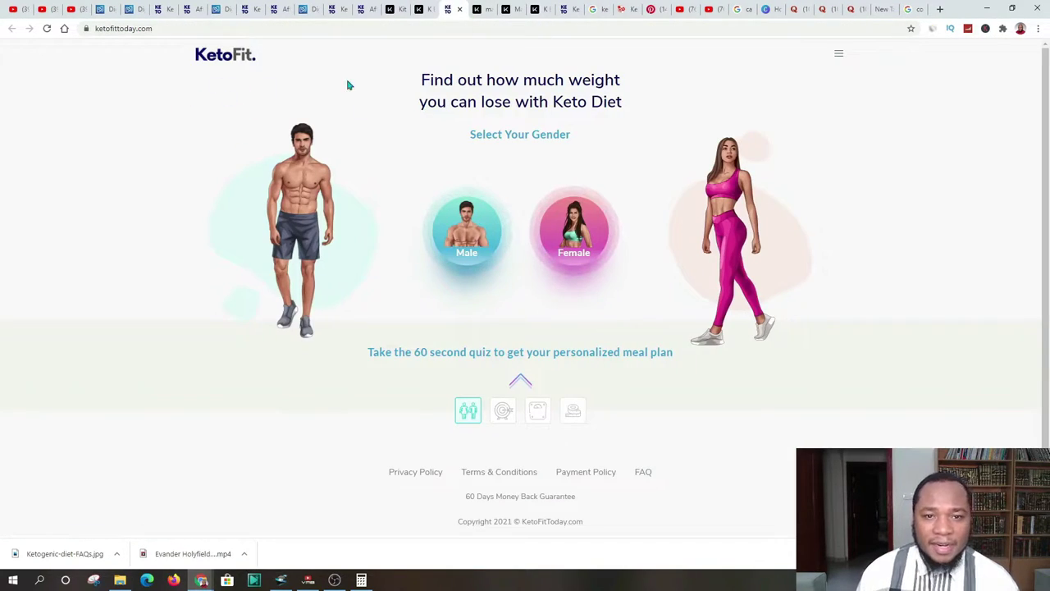
{"action": "left_click", "coordinate": [419, 9]}
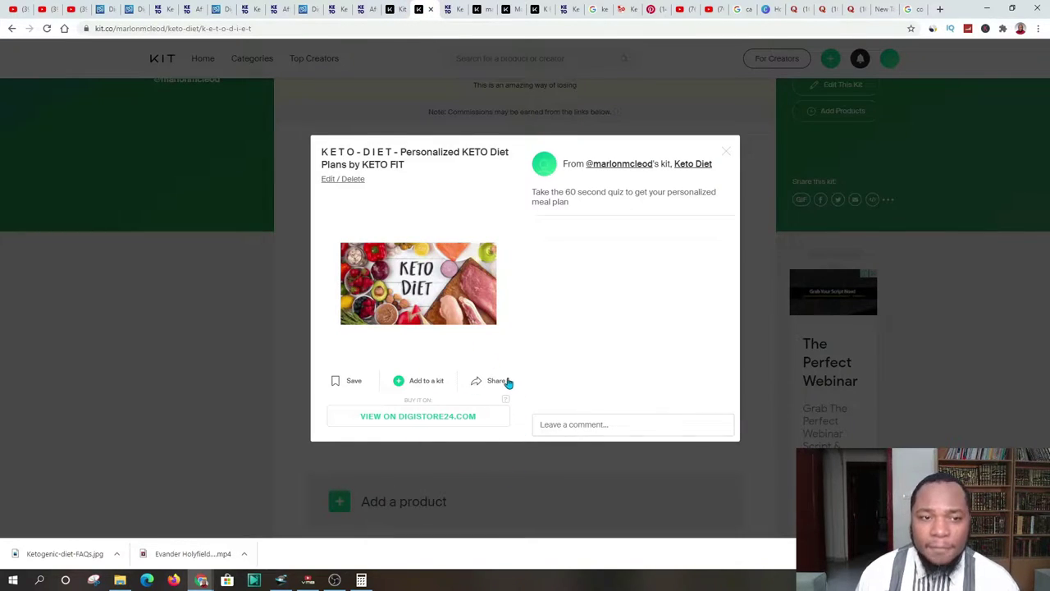
Copy the full web address of the KETO FIT product page in the Keto Diet kit.
{"action": "left_click", "coordinate": [340, 31]}
{"action": "left_click", "coordinate": [360, 31]}
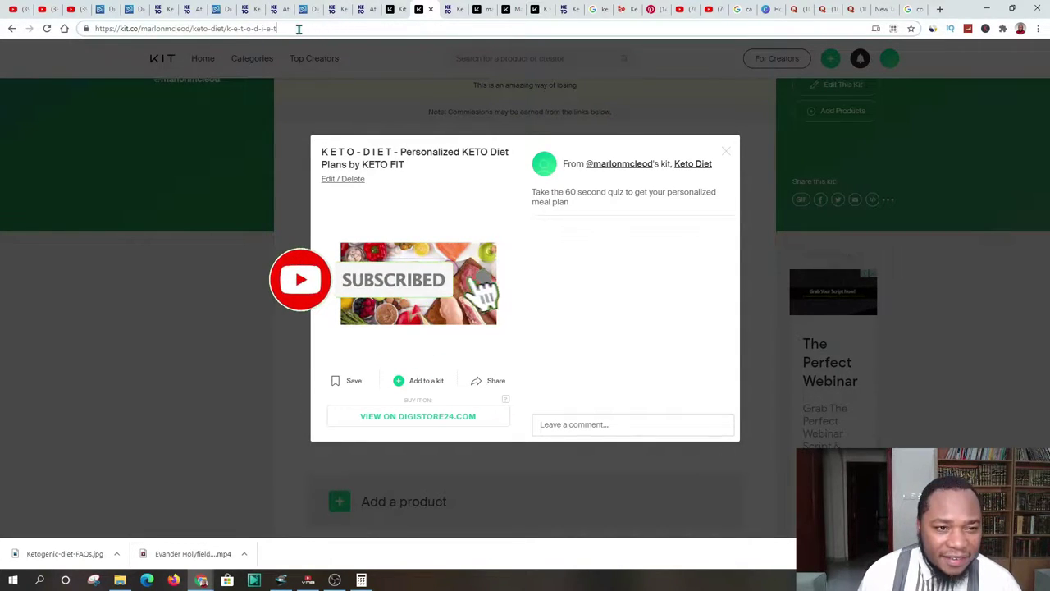
{"action": "left_click_drag", "start_coordinate": [277, 29], "coordinate": [57, 28]}
{"action": "right_click", "coordinate": [263, 33]}
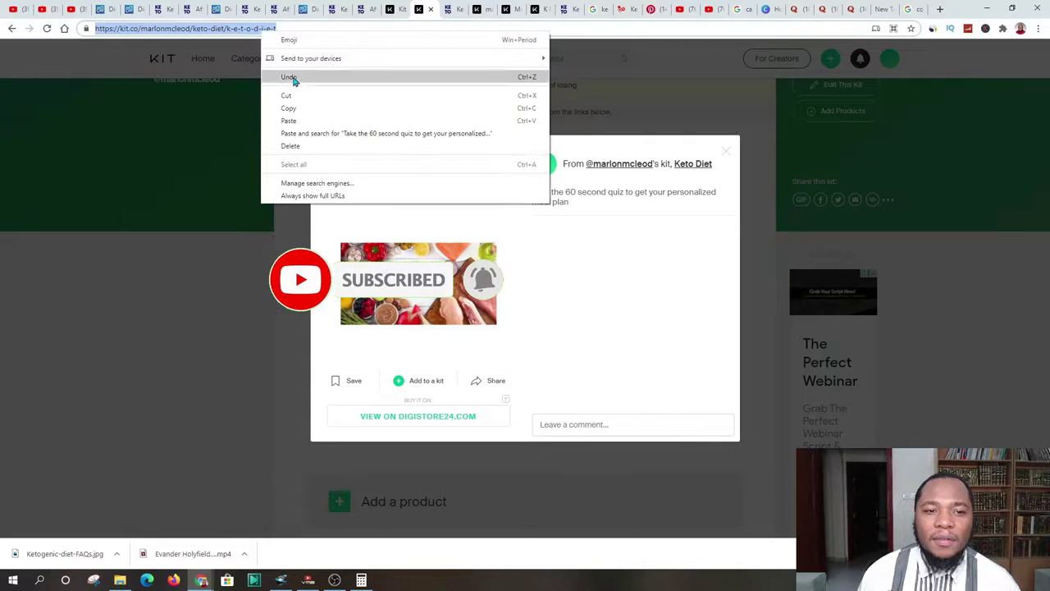
{"action": "left_click", "coordinate": [297, 111]}
{"action": "left_click", "coordinate": [296, 31]}
{"action": "left_click_drag", "start_coordinate": [296, 30], "coordinate": [90, 28]}
{"action": "right_click", "coordinate": [137, 28]}
{"action": "left_click", "coordinate": [168, 106]}
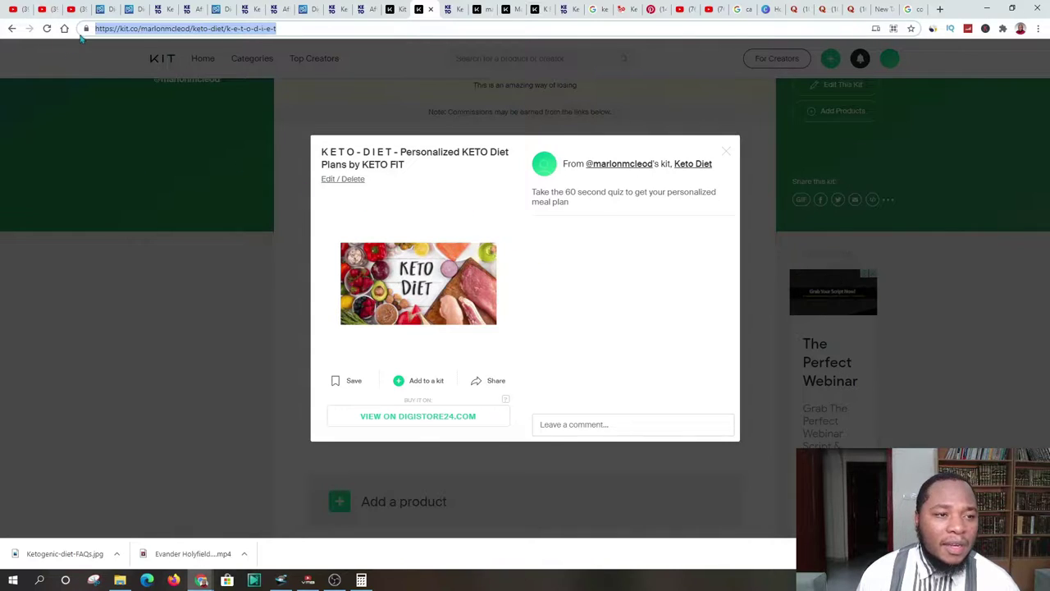
{"action": "right_click", "coordinate": [215, 27]}
{"action": "left_click", "coordinate": [254, 103]}
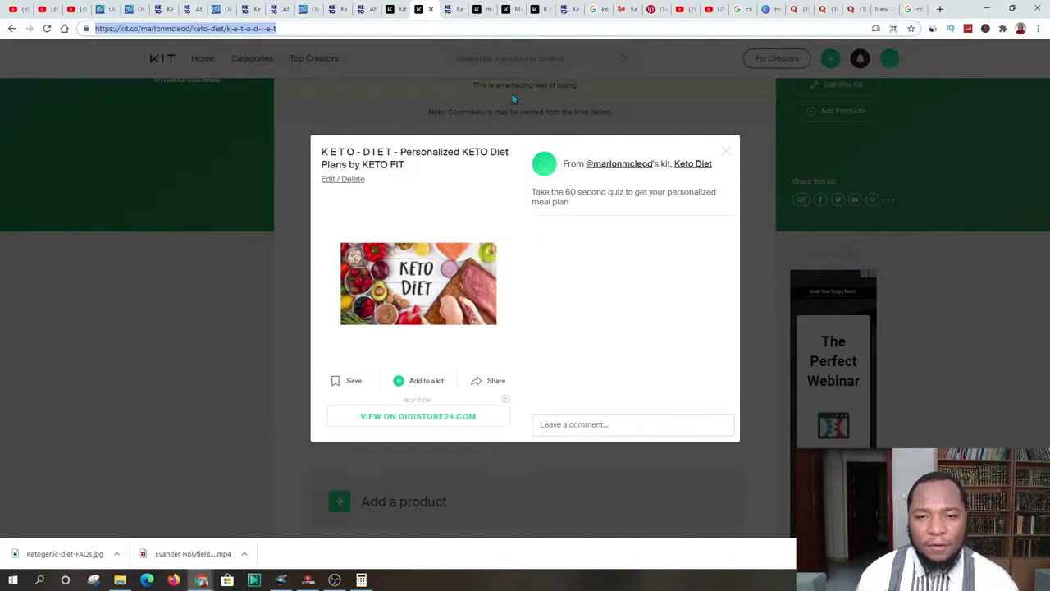
Look over the Billionaires Reviews Pinterest profile and the YouTube channel's videos about Pinterest, ending on the Pinterest profile.
{"action": "left_click", "coordinate": [653, 10]}
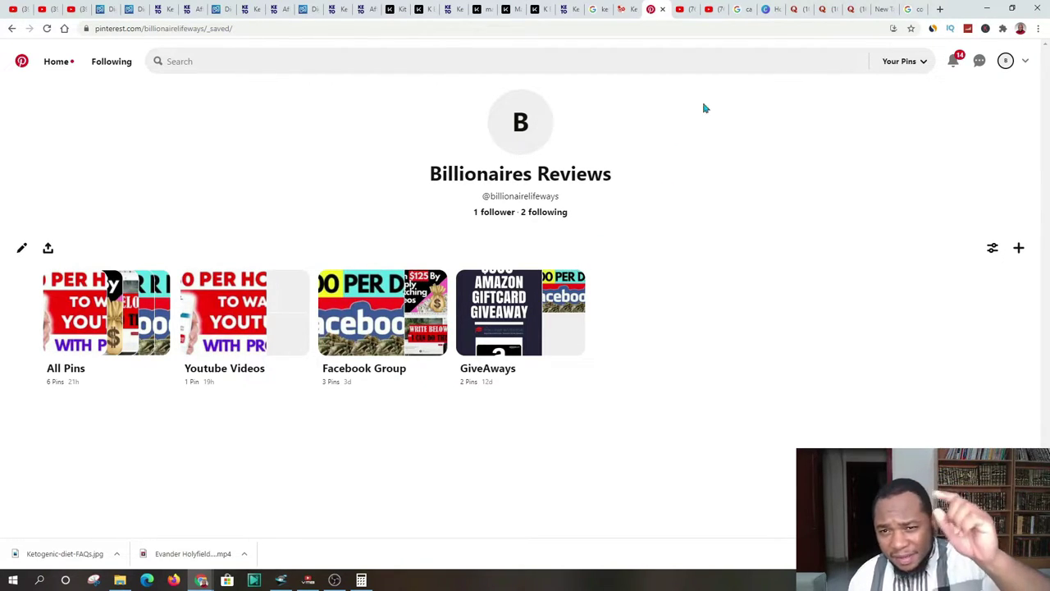
{"action": "left_click", "coordinate": [684, 11]}
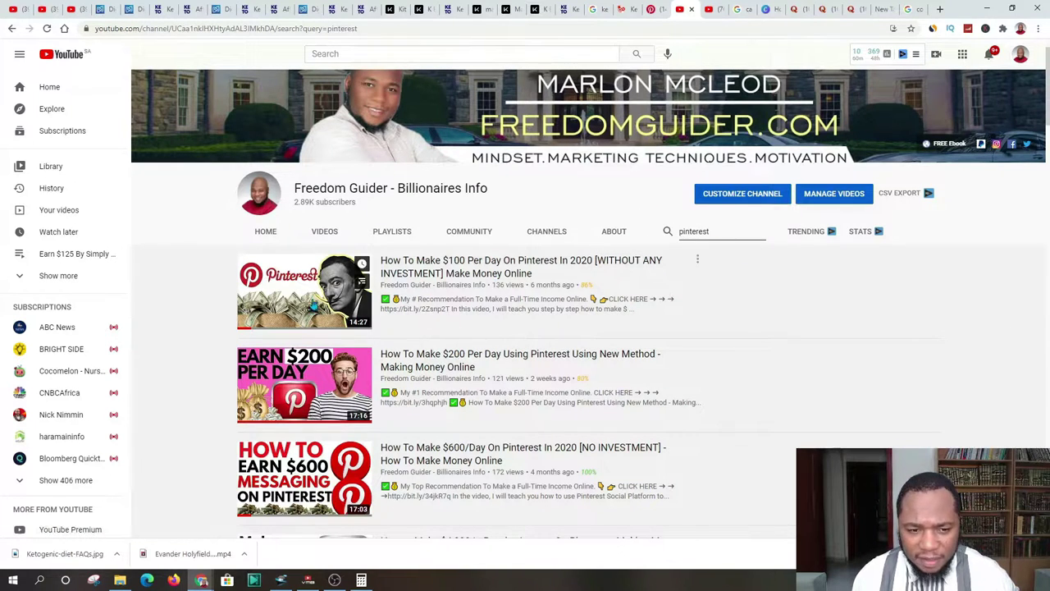
{"action": "mouse_move", "coordinate": [301, 315]}
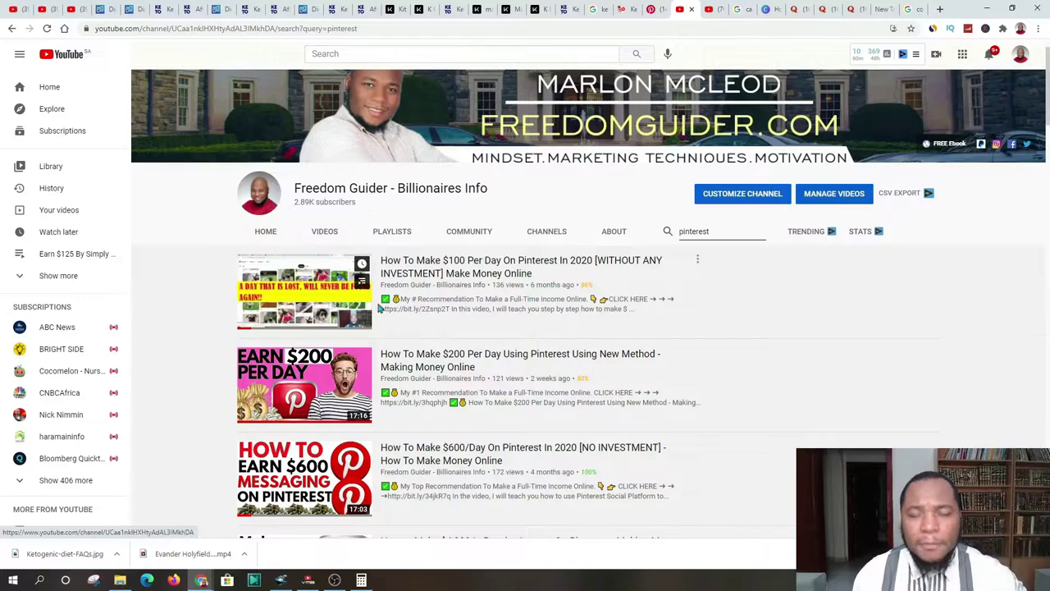
{"action": "left_click", "coordinate": [653, 10]}
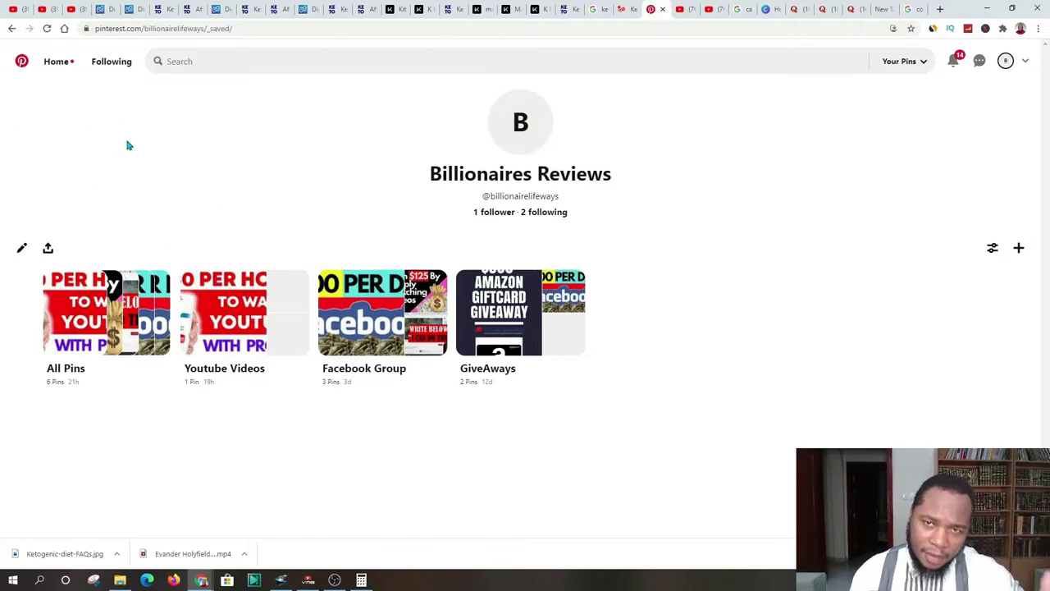
Switch to Canva, browse all existing designs, and start a new Pinterest Pin design of 1000 × 1500 px.
{"action": "left_click", "coordinate": [771, 9]}
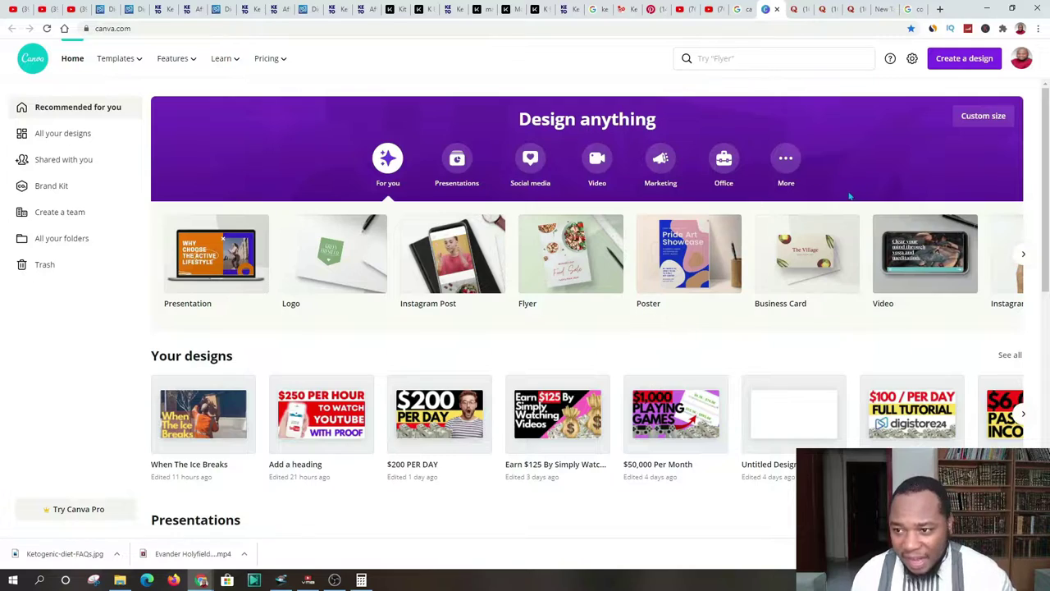
{"action": "left_click", "coordinate": [60, 137]}
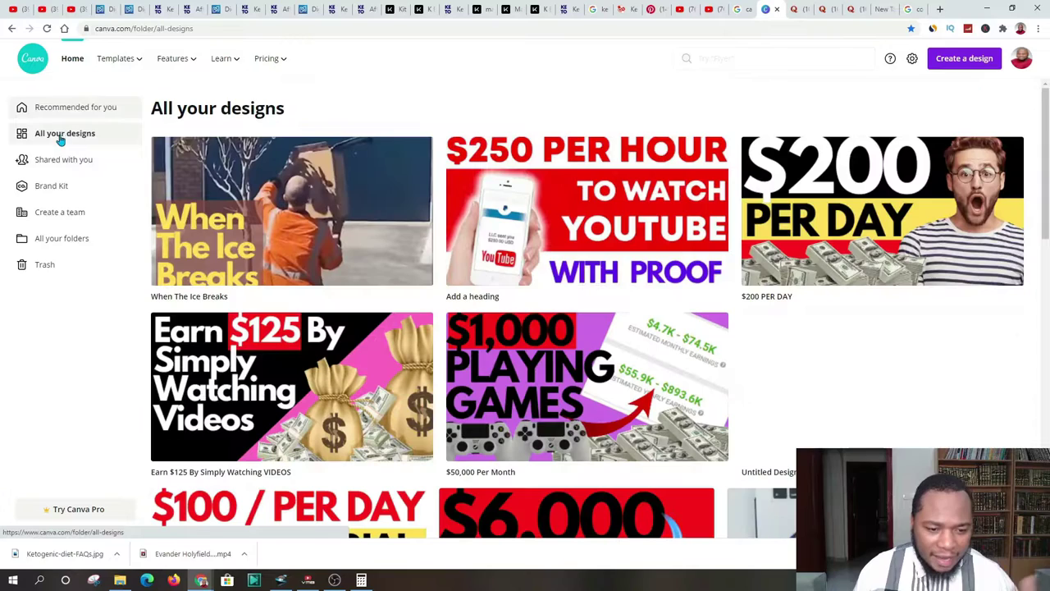
{"action": "scroll", "coordinate": [698, 271], "scroll_direction": "down", "scroll_amount": 12}
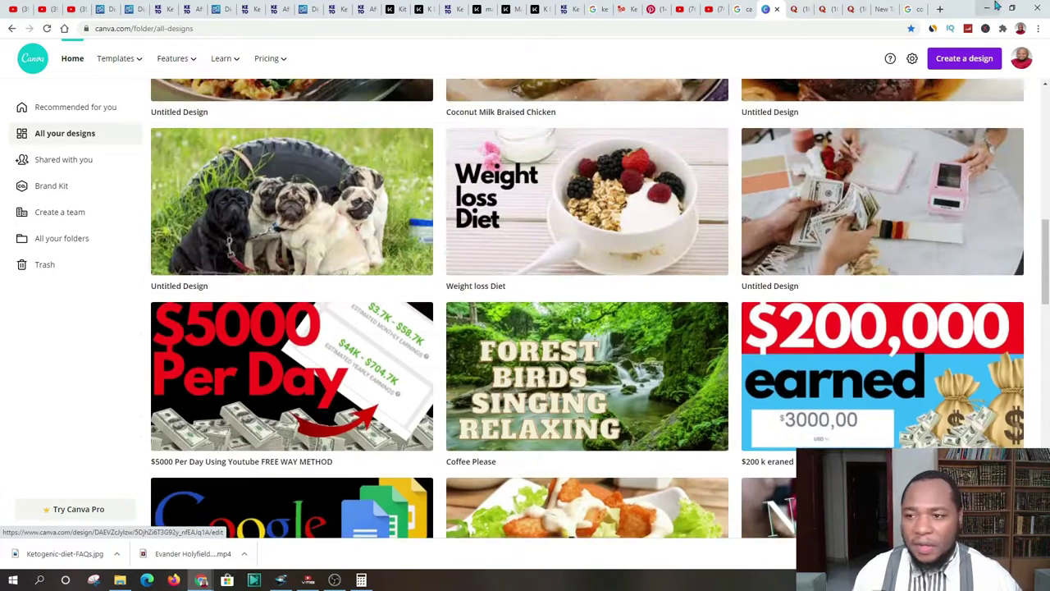
{"action": "left_click", "coordinate": [952, 66]}
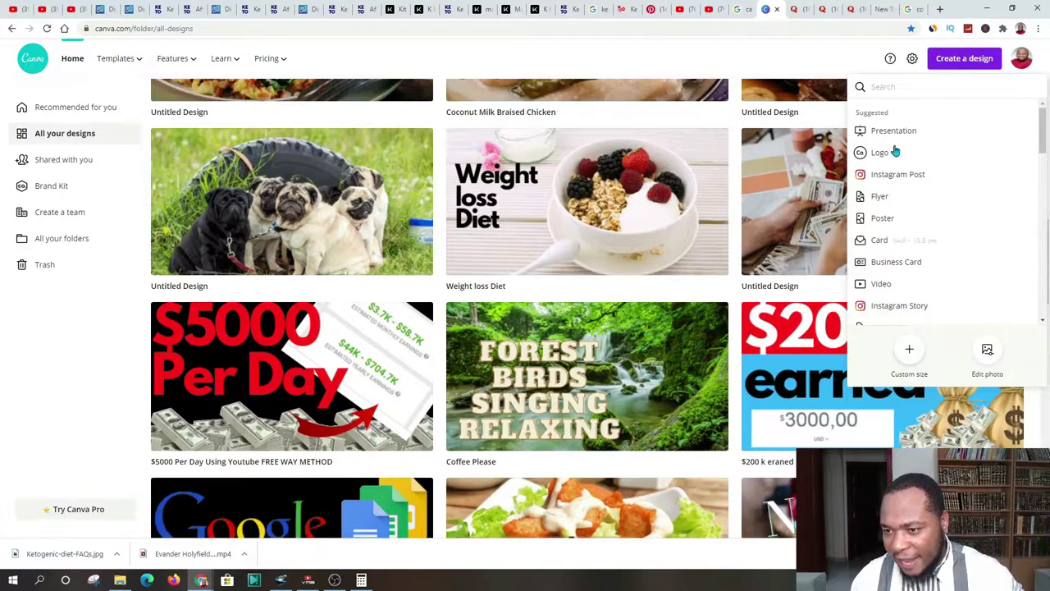
{"action": "type", "text": "pl"}
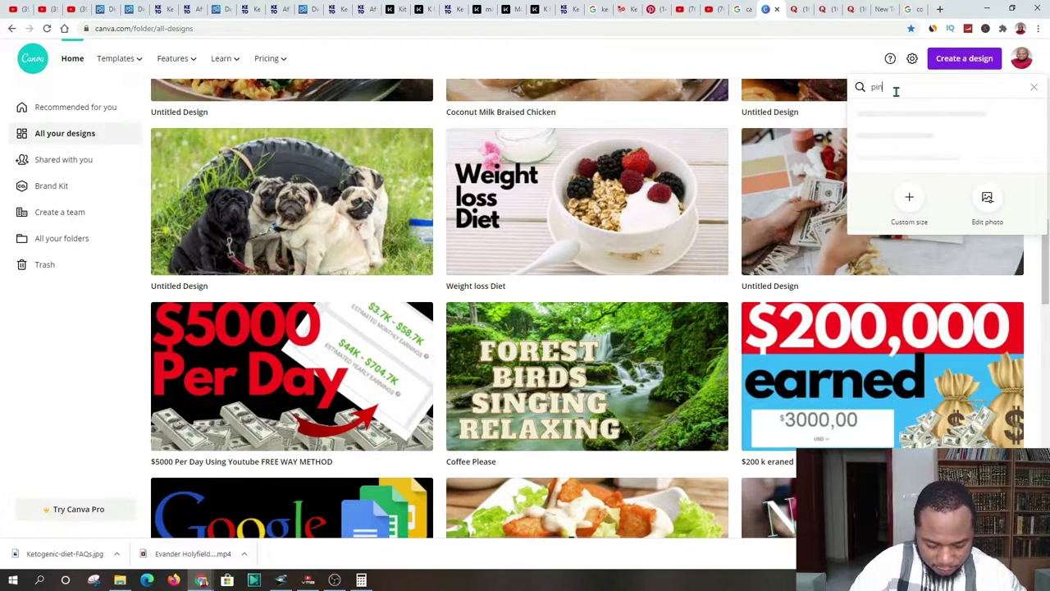
{"action": "type", "text": "nterest"}
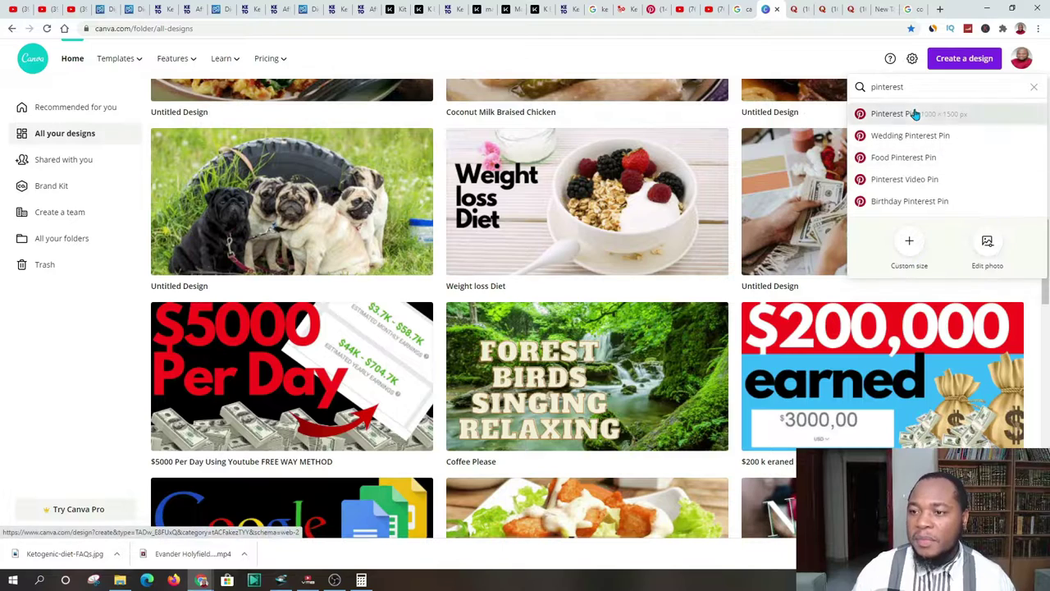
{"action": "left_click", "coordinate": [914, 111]}
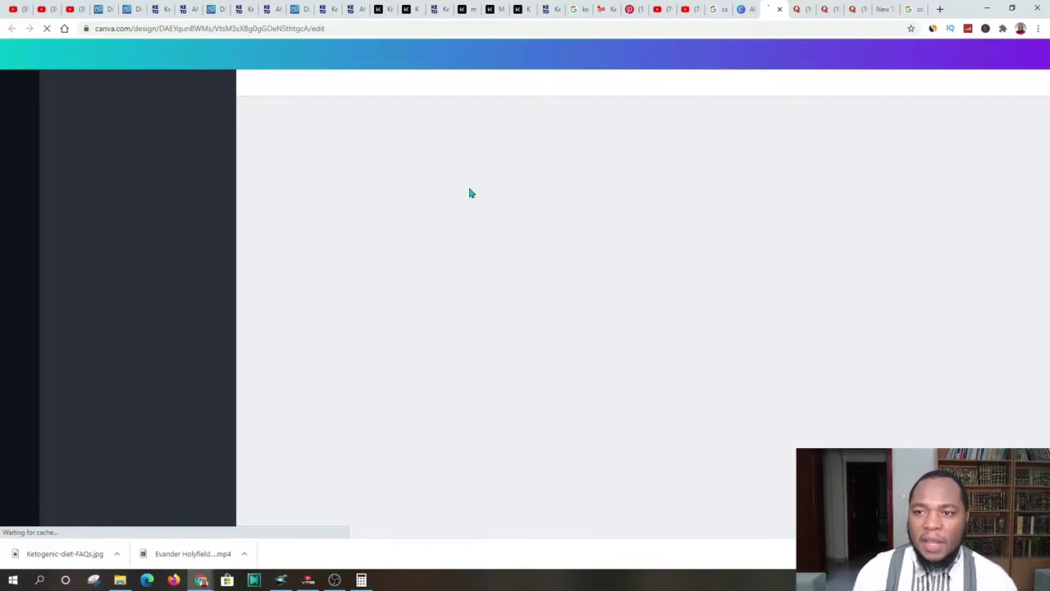
Switch to Quora and check the site's traffic and ranking figures with SimilarWeb.
{"action": "left_click", "coordinate": [656, 9]}
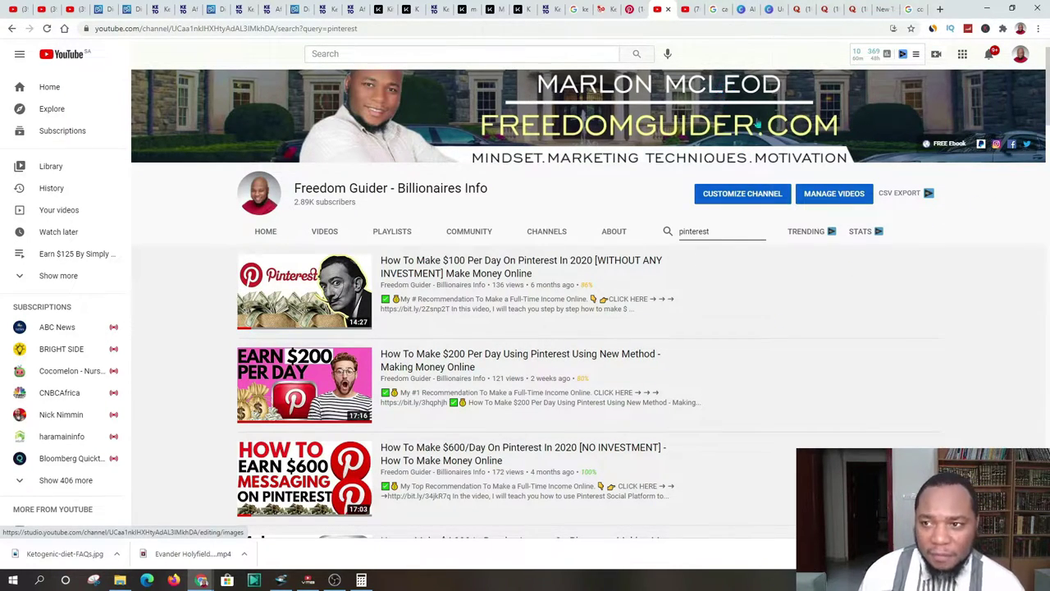
{"action": "left_click", "coordinate": [797, 10]}
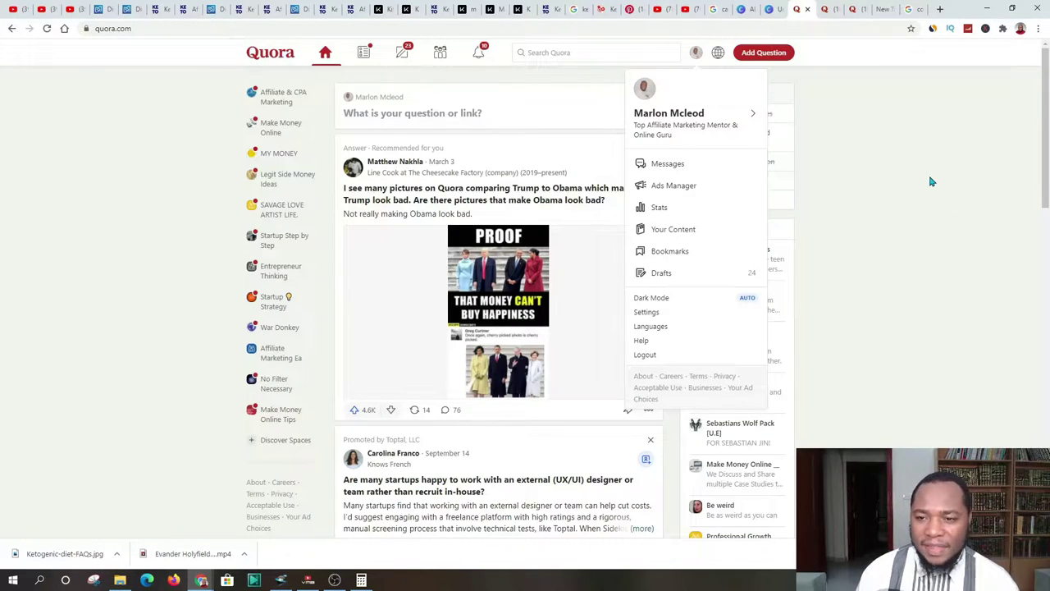
{"action": "left_click", "coordinate": [931, 182]}
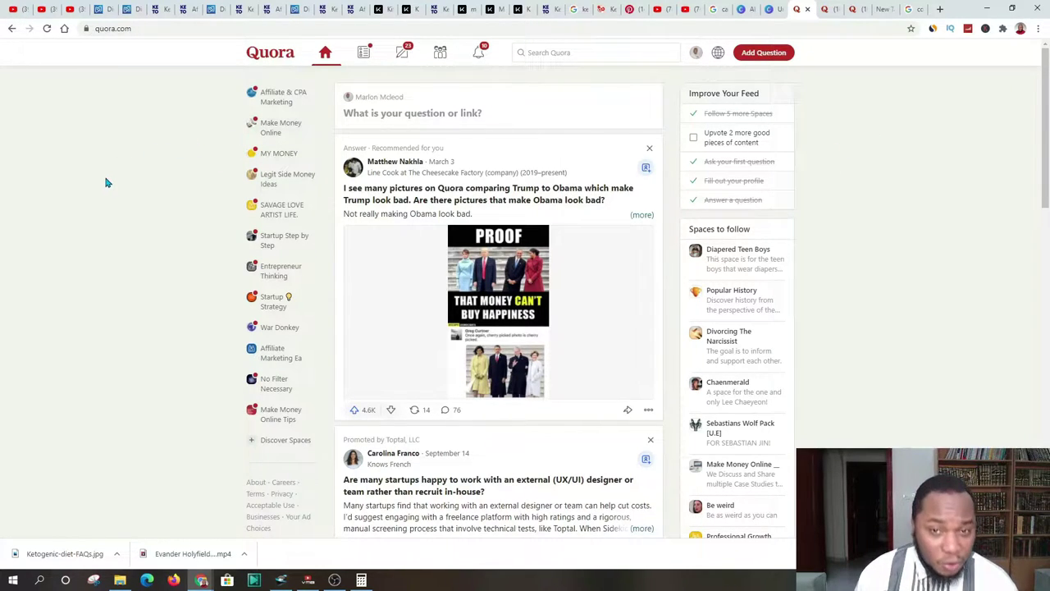
{"action": "left_click", "coordinate": [932, 30]}
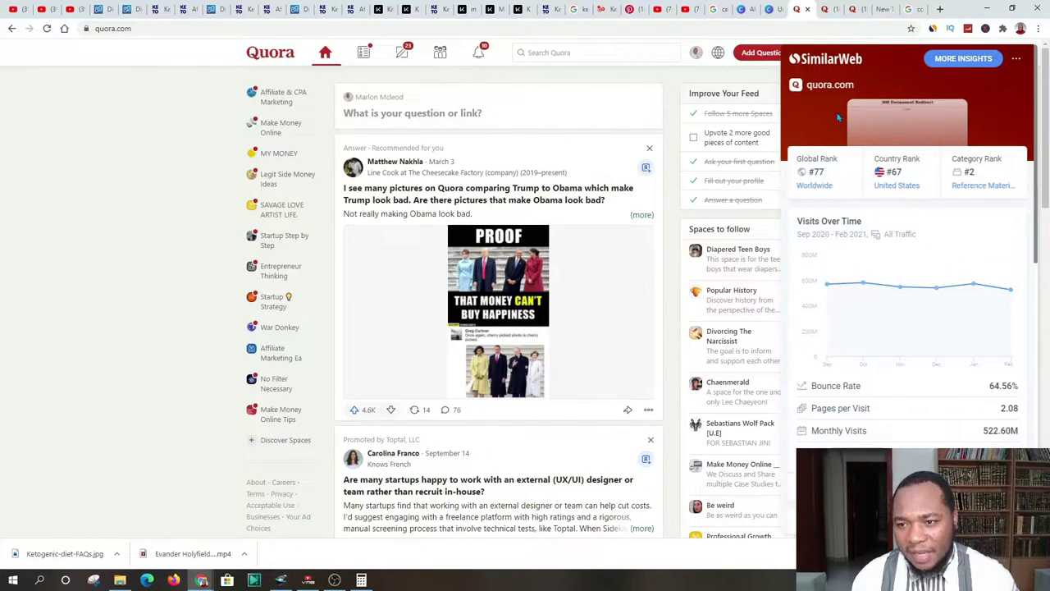
{"action": "mouse_move", "coordinate": [819, 295]}
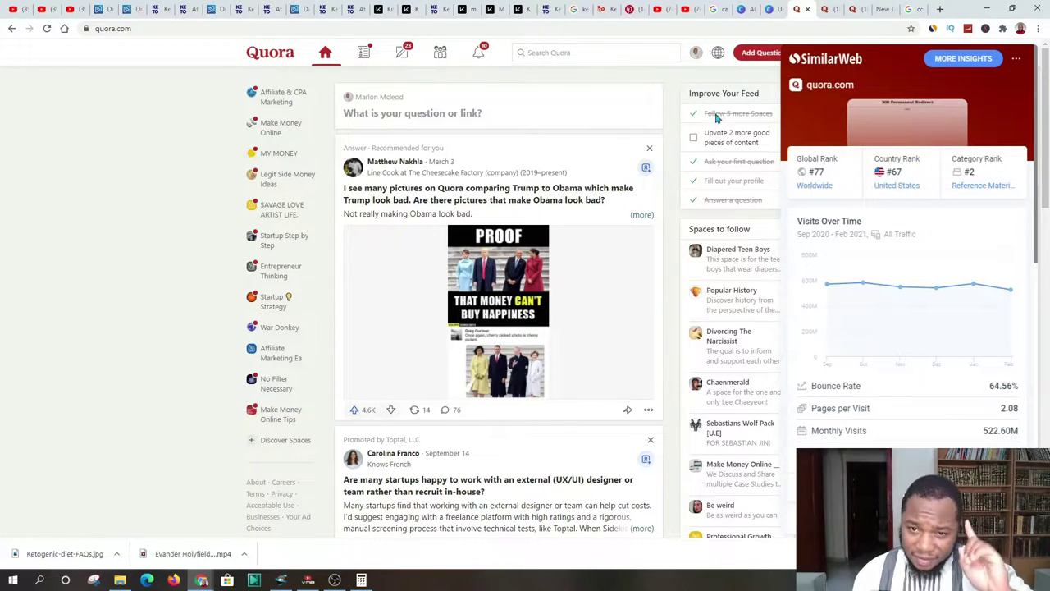
{"action": "left_click", "coordinate": [141, 80]}
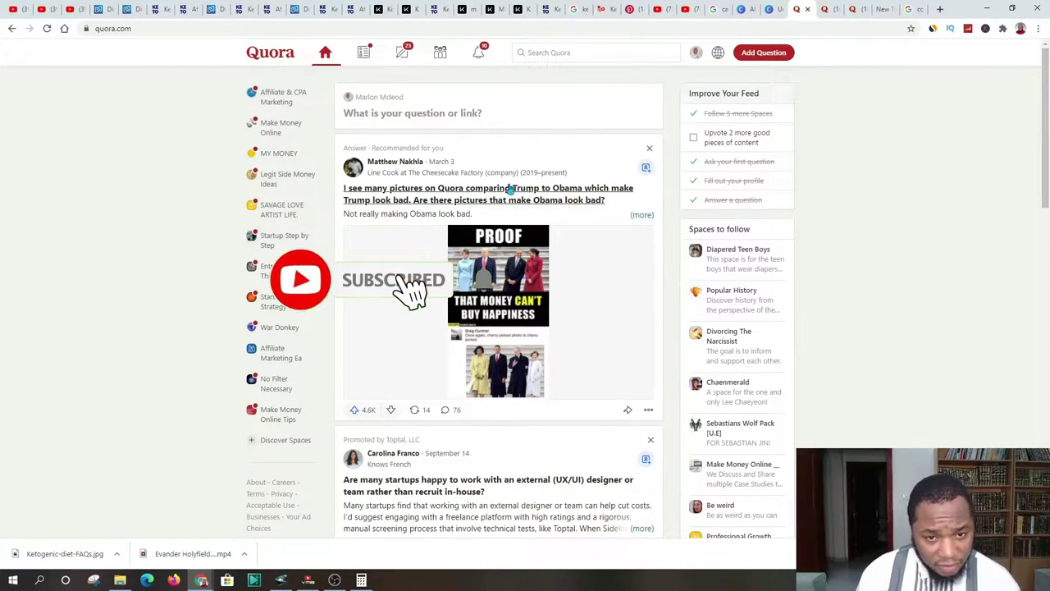
Search Quora for "keto" and limit the results to questions.
{"action": "left_click", "coordinate": [570, 51]}
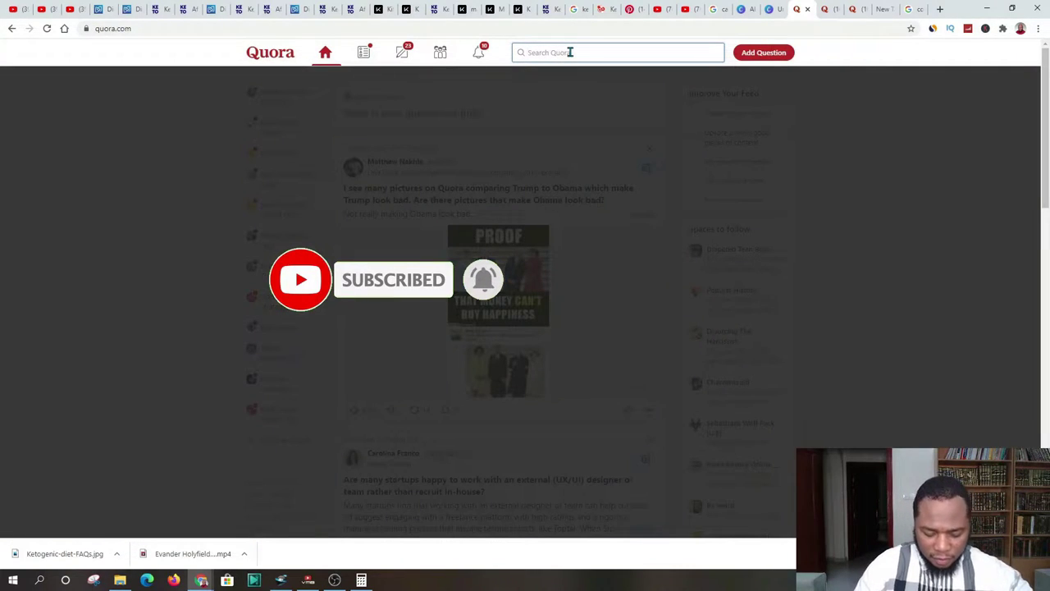
{"action": "type", "text": "keto"}
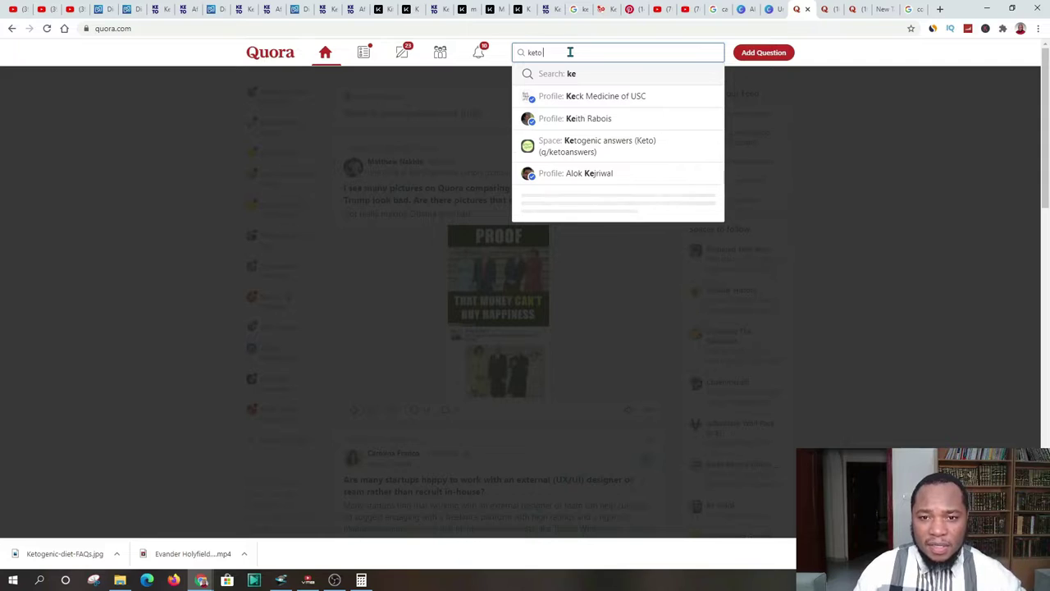
{"action": "key", "text": "Return"}
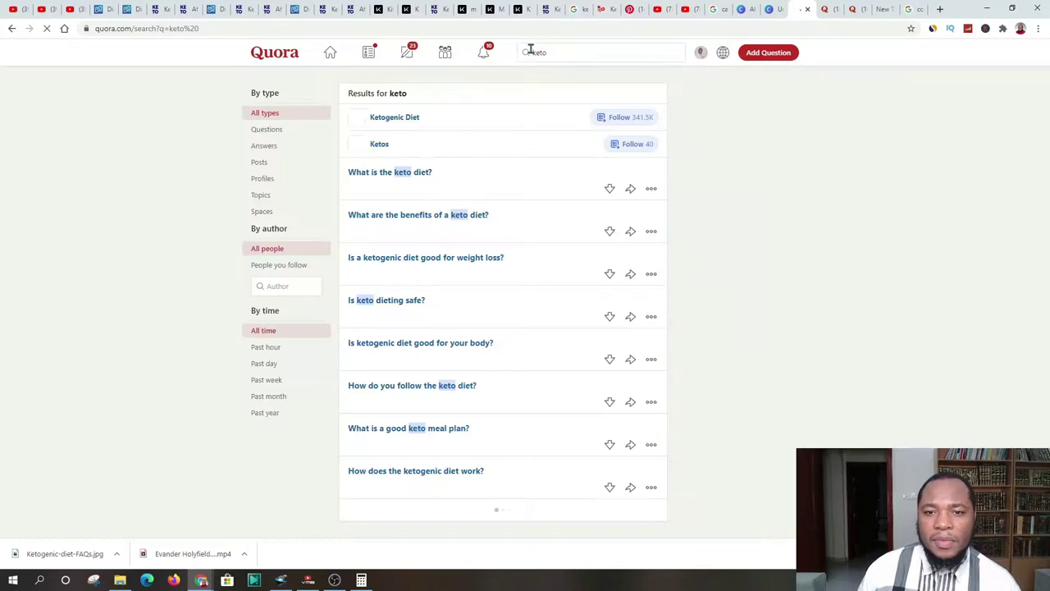
{"action": "left_click", "coordinate": [261, 132]}
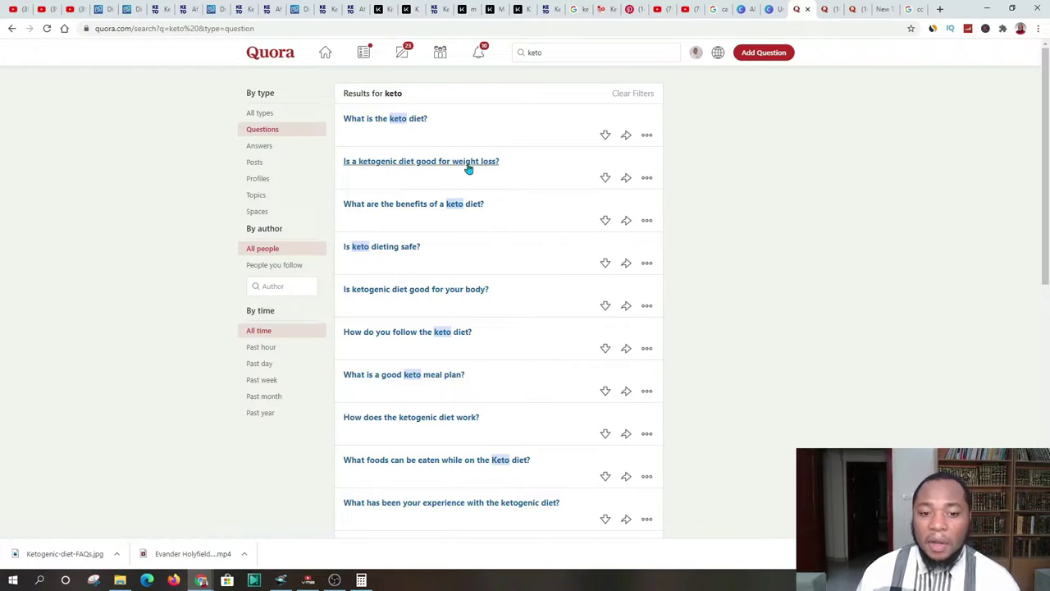
{"action": "scroll", "coordinate": [434, 238], "scroll_direction": "down", "scroll_amount": 1}
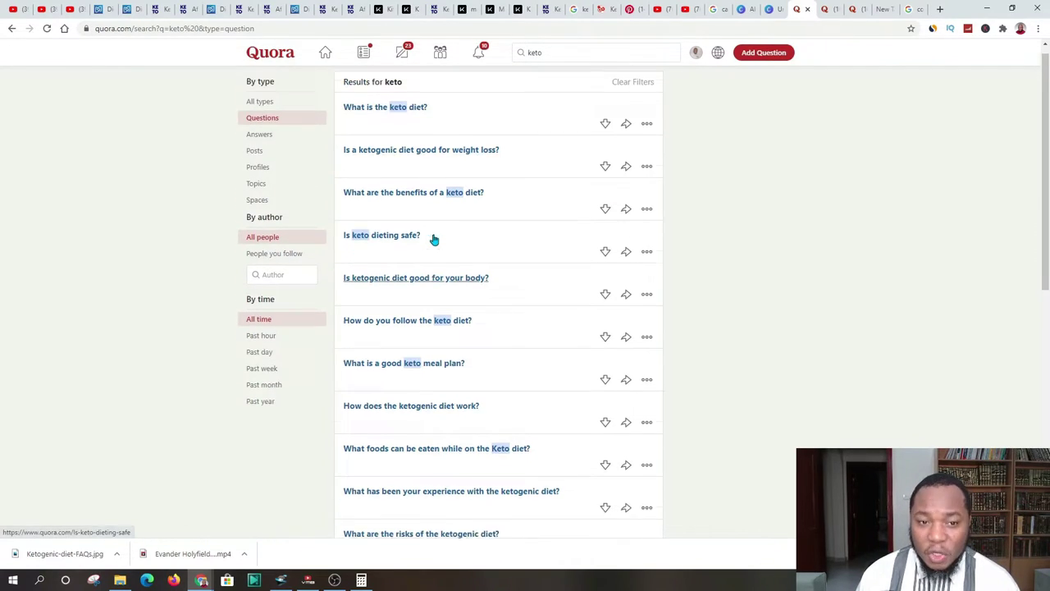
Open the question "Is a ketogenic diet good for weight loss?" and look over its answers.
{"action": "left_click", "coordinate": [423, 164]}
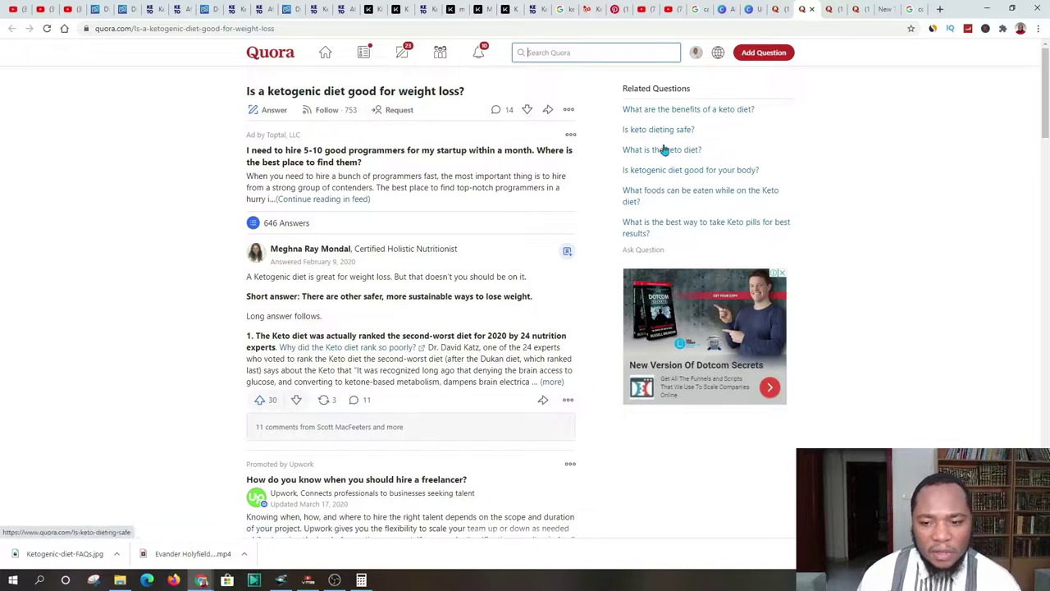
{"action": "scroll", "coordinate": [300, 188], "scroll_direction": "down", "scroll_amount": 1}
{"action": "scroll", "coordinate": [288, 206], "scroll_direction": "up", "scroll_amount": 1}
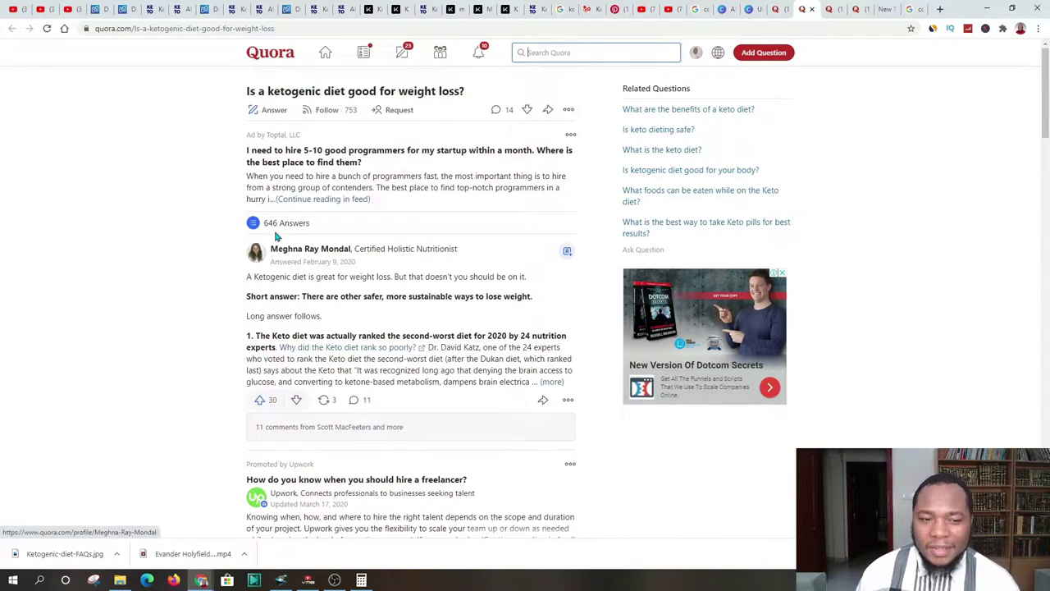
{"action": "scroll", "coordinate": [345, 283], "scroll_direction": "down", "scroll_amount": 1}
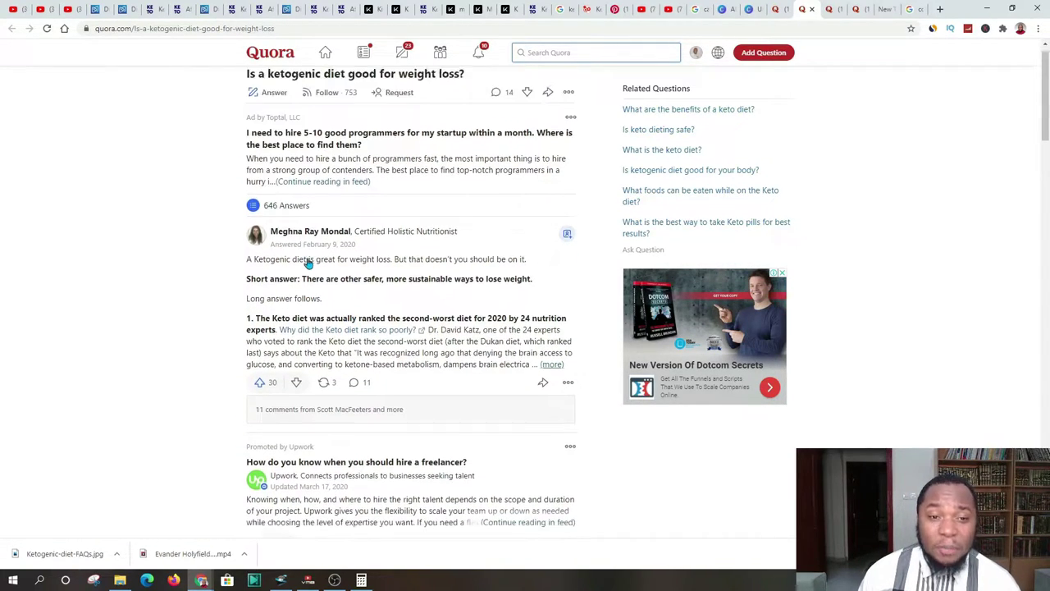
{"action": "scroll", "coordinate": [315, 213], "scroll_direction": "up", "scroll_amount": 1}
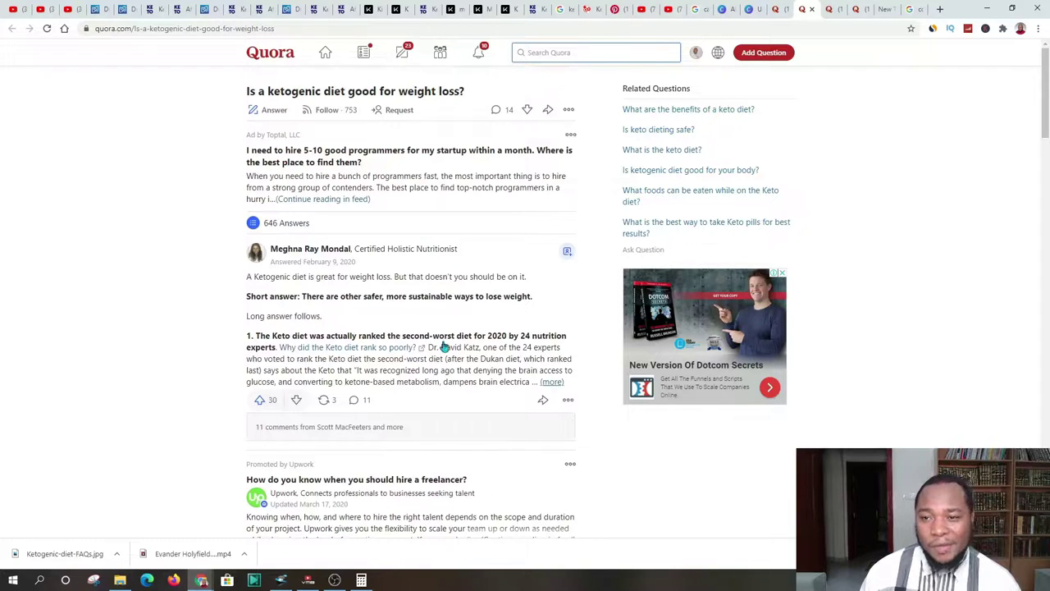
Review the Quora account's answer statistics and the list of its own published content.
{"action": "left_click", "coordinate": [677, 55]}
{"action": "left_click", "coordinate": [695, 55]}
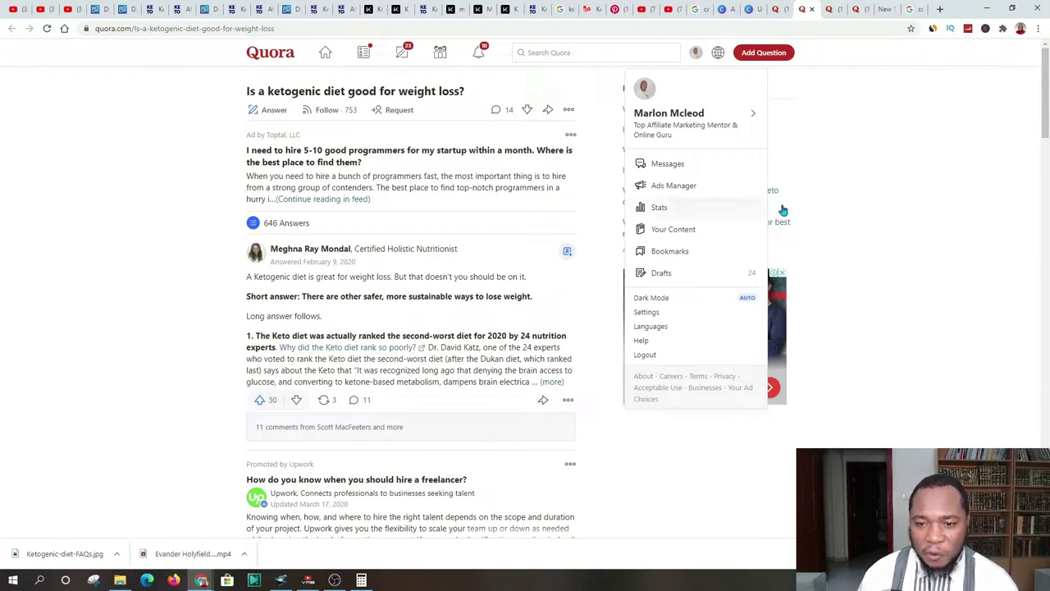
{"action": "left_click", "coordinate": [661, 210]}
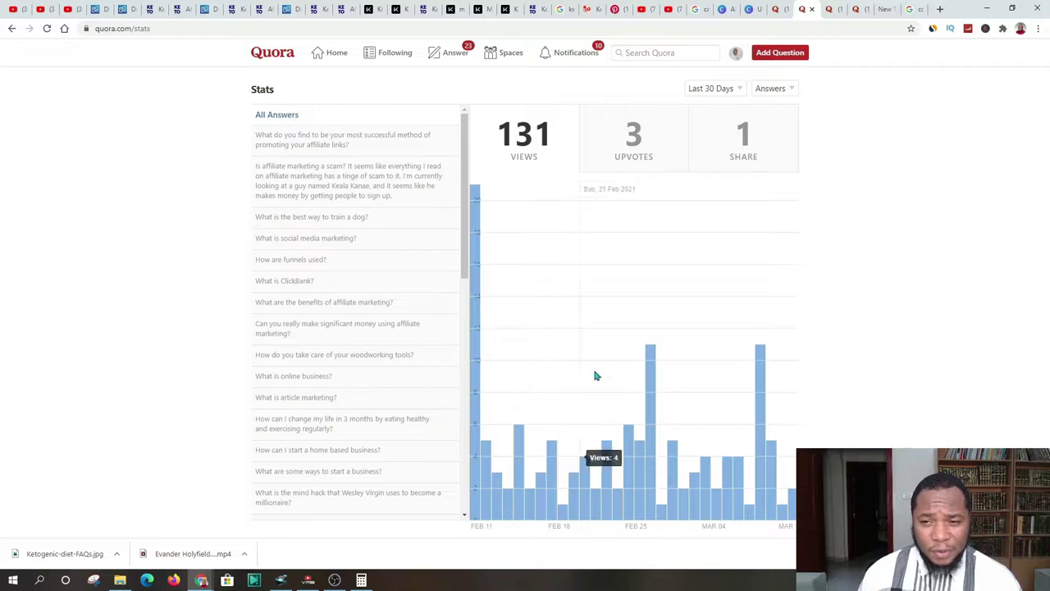
{"action": "left_click", "coordinate": [736, 54]}
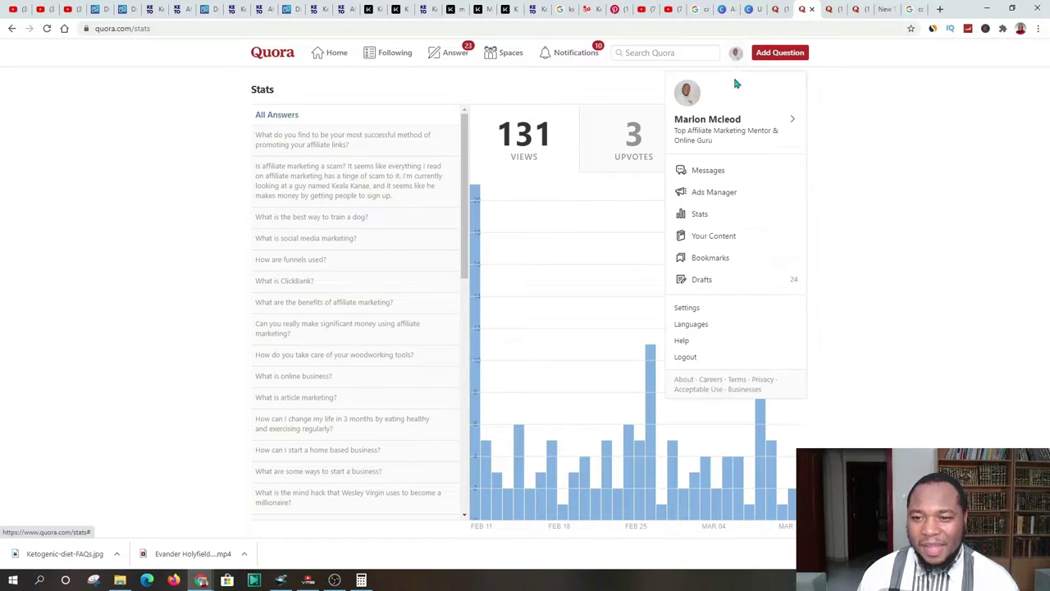
{"action": "left_click", "coordinate": [734, 235]}
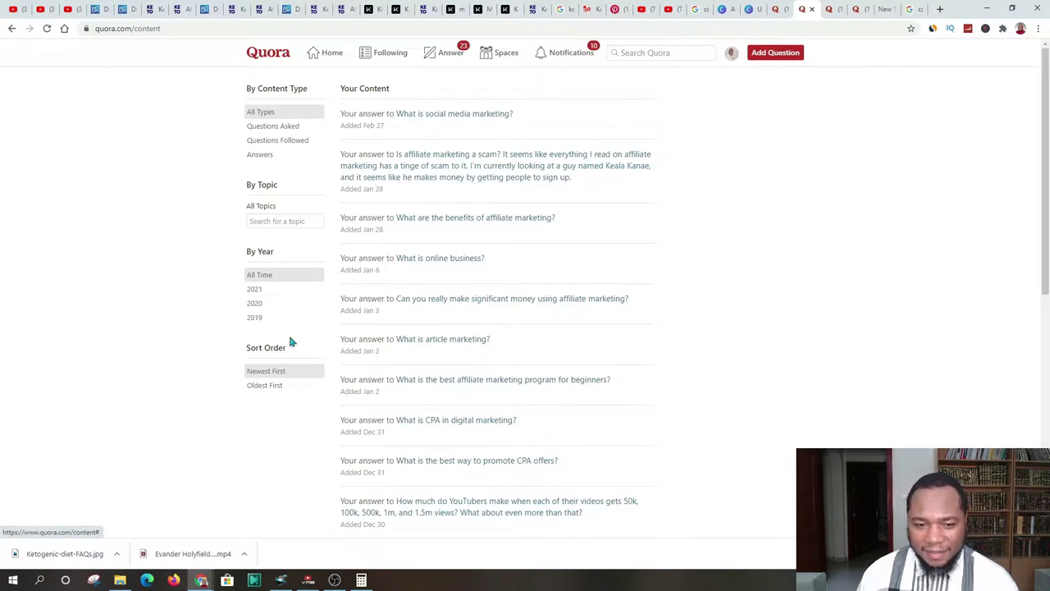
{"action": "scroll", "coordinate": [429, 103], "scroll_direction": "down", "scroll_amount": 1}
{"action": "scroll", "coordinate": [534, 208], "scroll_direction": "up", "scroll_amount": 1}
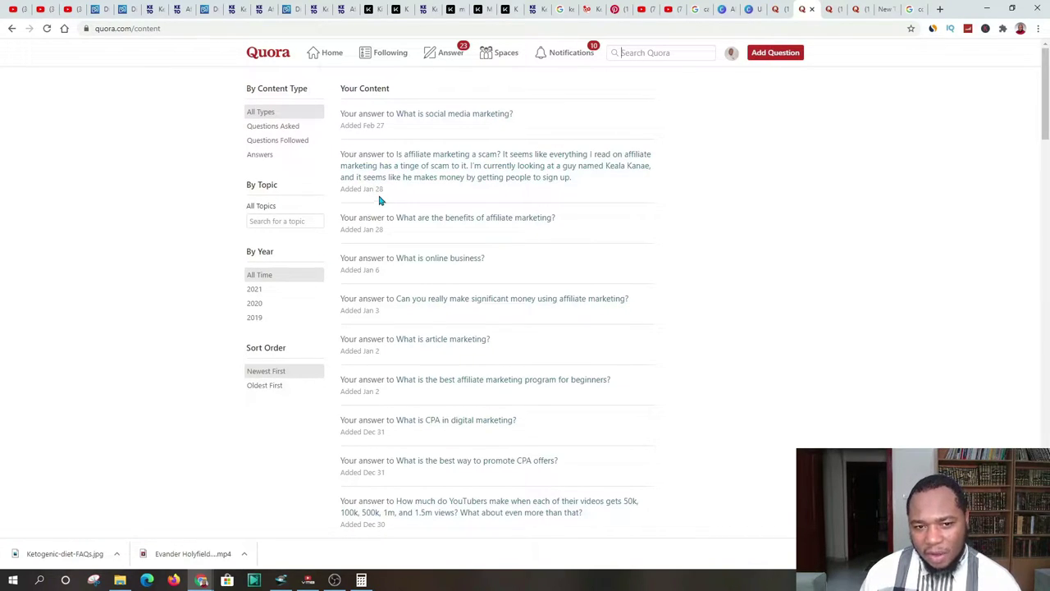
Open the account's own answer to "Is affiliate marketing a scam?" and examine its video, text and view count.
{"action": "left_click", "coordinate": [447, 157]}
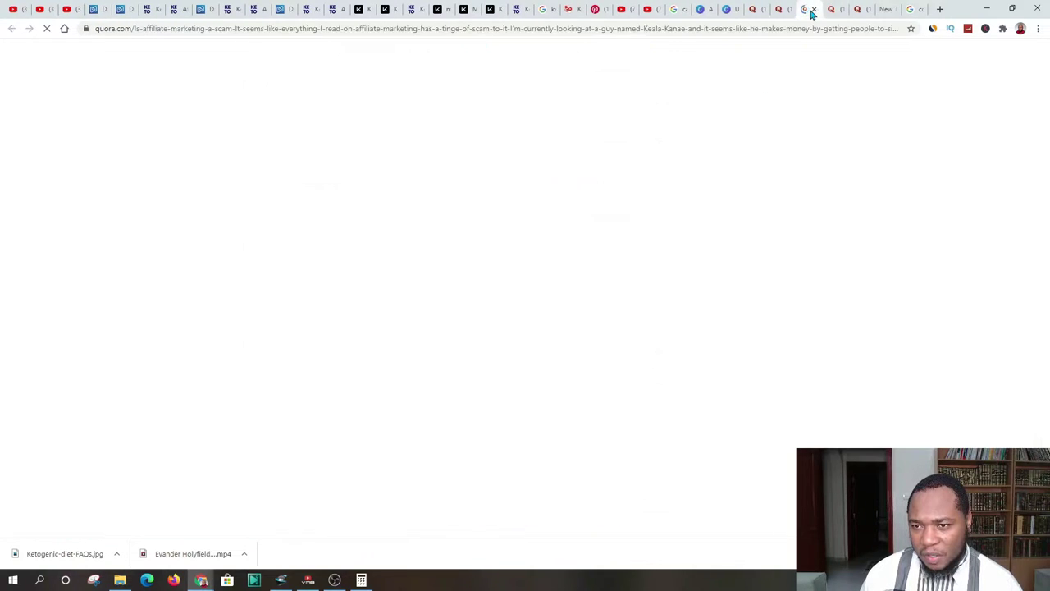
{"action": "scroll", "coordinate": [492, 246], "scroll_direction": "down", "scroll_amount": 1}
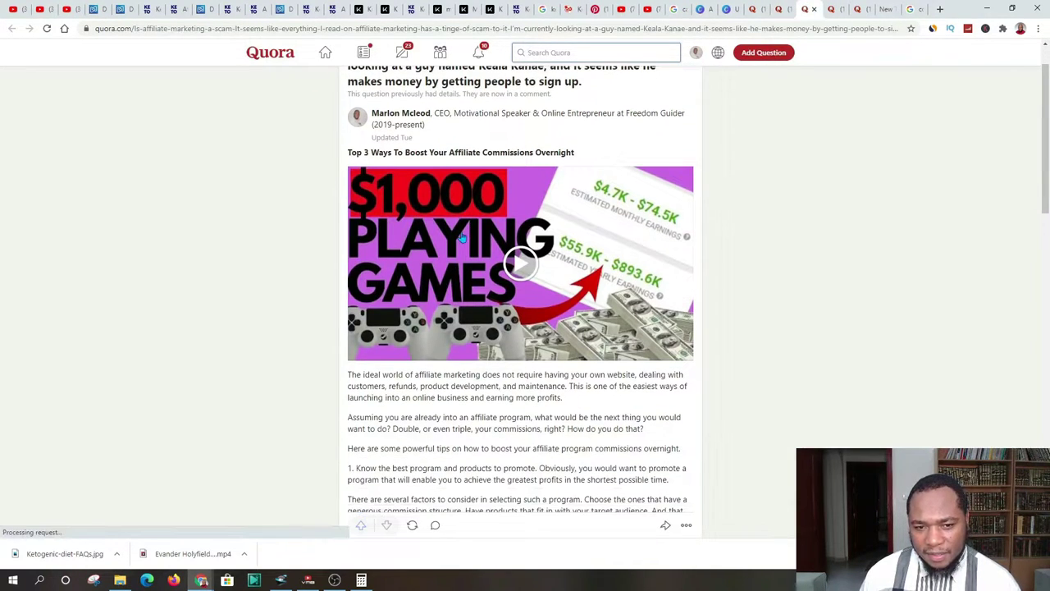
{"action": "scroll", "coordinate": [578, 258], "scroll_direction": "down", "scroll_amount": 10}
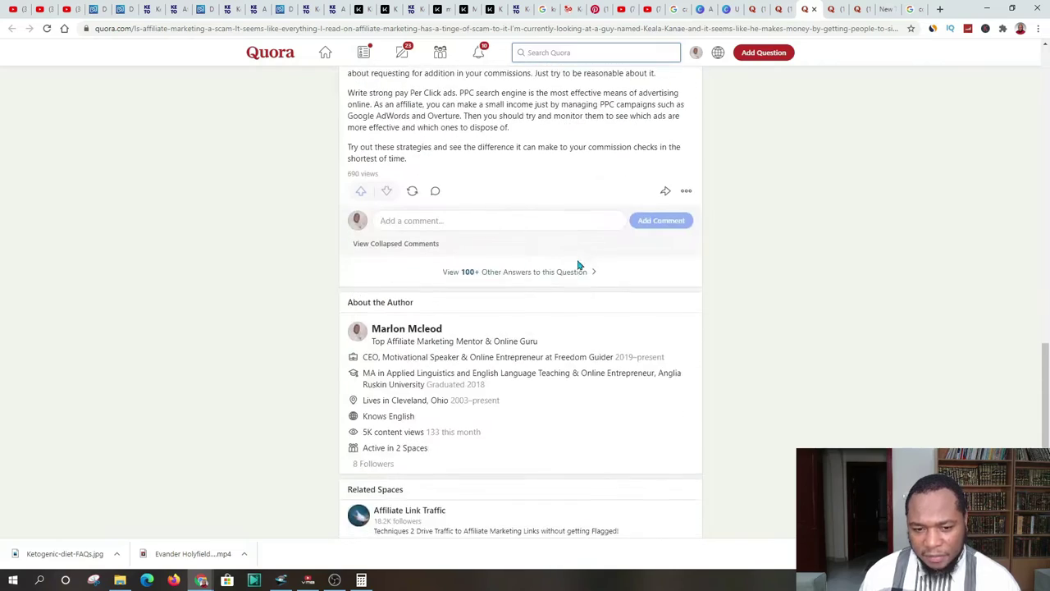
{"action": "scroll", "coordinate": [541, 254], "scroll_direction": "up", "scroll_amount": 2}
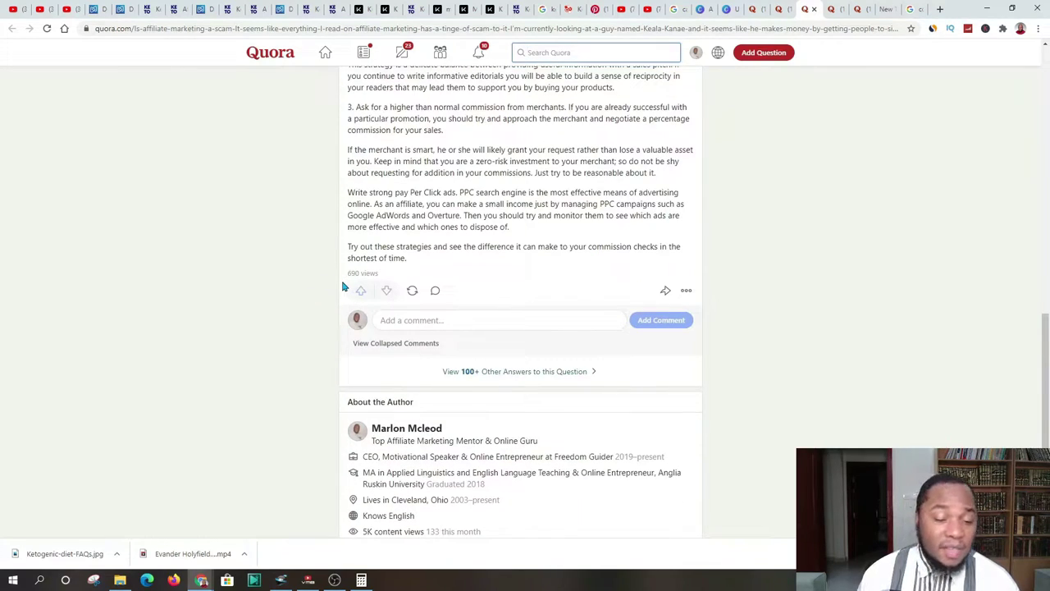
{"action": "scroll", "coordinate": [499, 233], "scroll_direction": "up", "scroll_amount": 10}
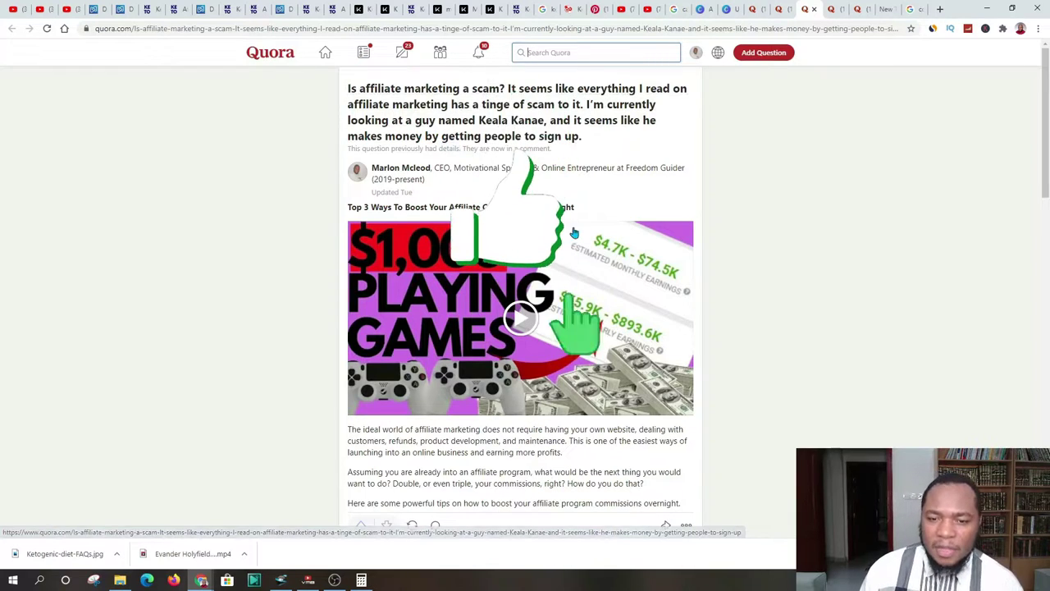
{"action": "scroll", "coordinate": [345, 304], "scroll_direction": "down", "scroll_amount": 3}
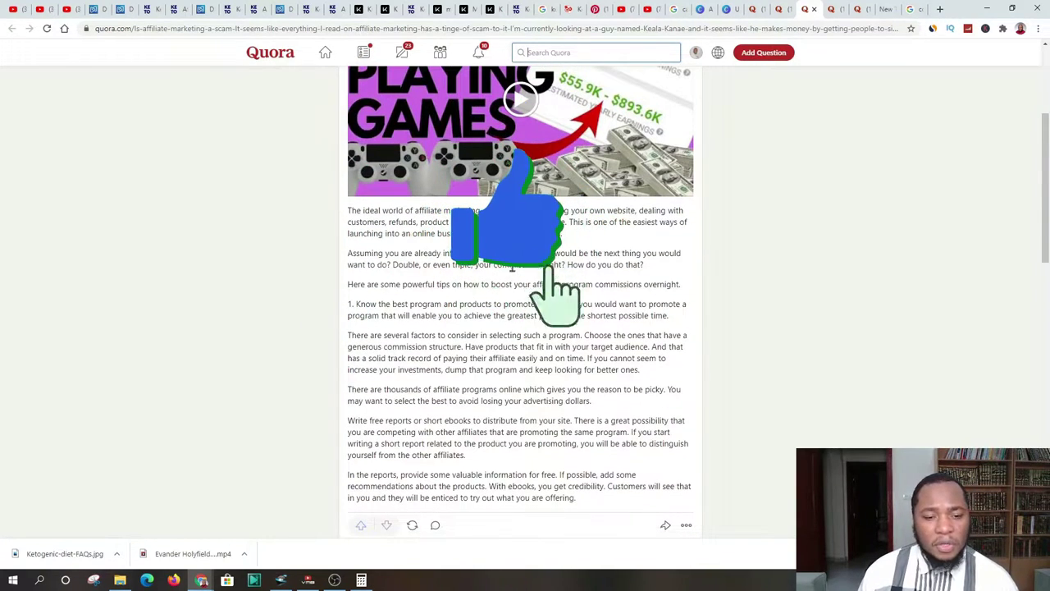
{"action": "scroll", "coordinate": [457, 363], "scroll_direction": "up", "scroll_amount": 3}
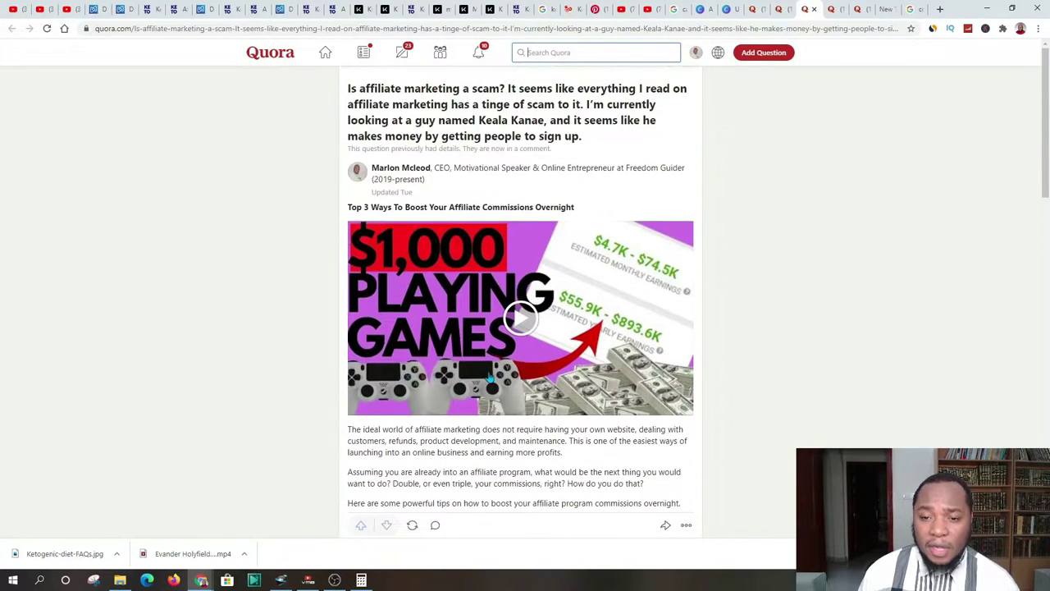
{"action": "scroll", "coordinate": [473, 300], "scroll_direction": "down", "scroll_amount": 3}
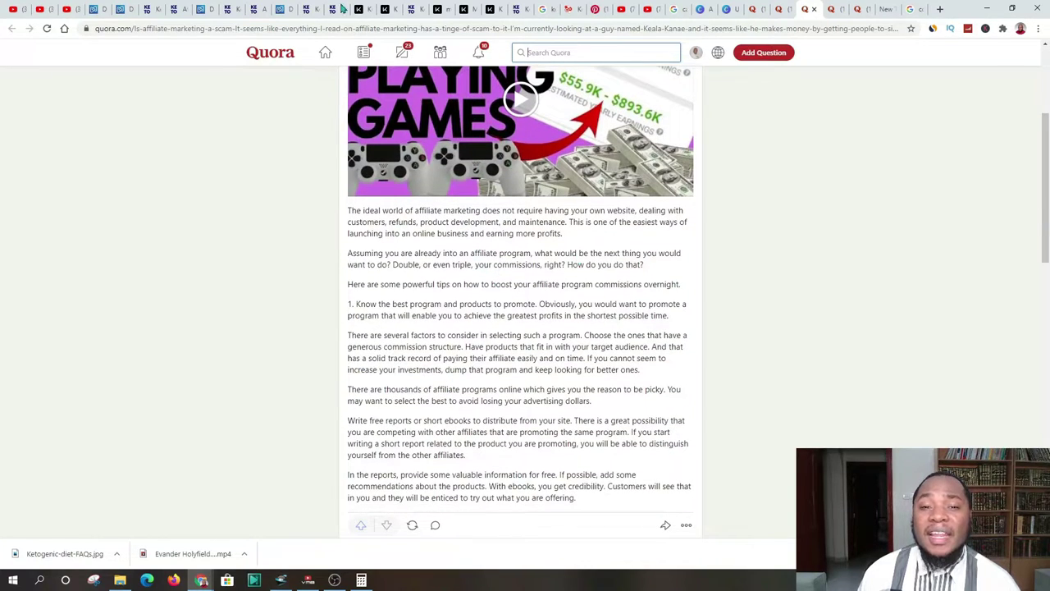
Switch to Kit.co and copy the KETO FIT product's link from the Keto Diet kit.
{"action": "left_click", "coordinate": [384, 10]}
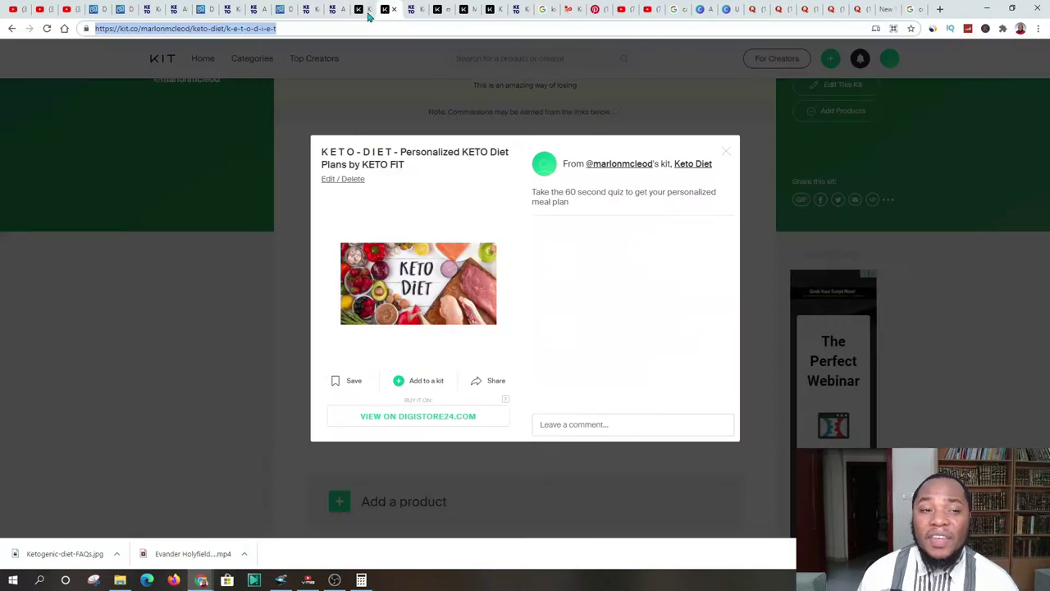
{"action": "right_click", "coordinate": [254, 29]}
{"action": "left_click", "coordinate": [293, 101]}
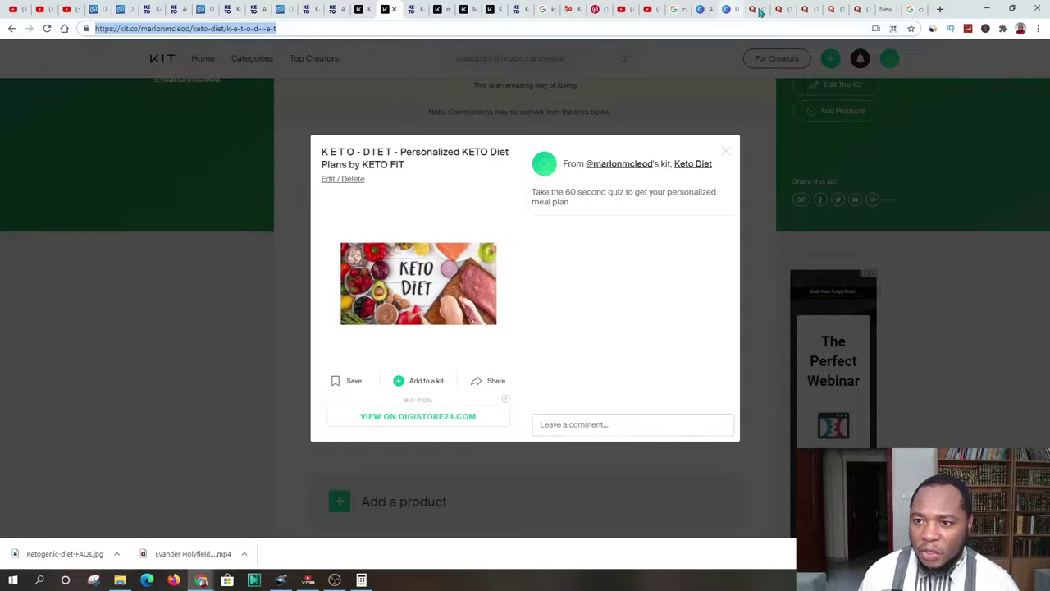
Return to the published Quora answer about affiliate marketing and look through its text down to the end.
{"action": "left_click", "coordinate": [754, 11]}
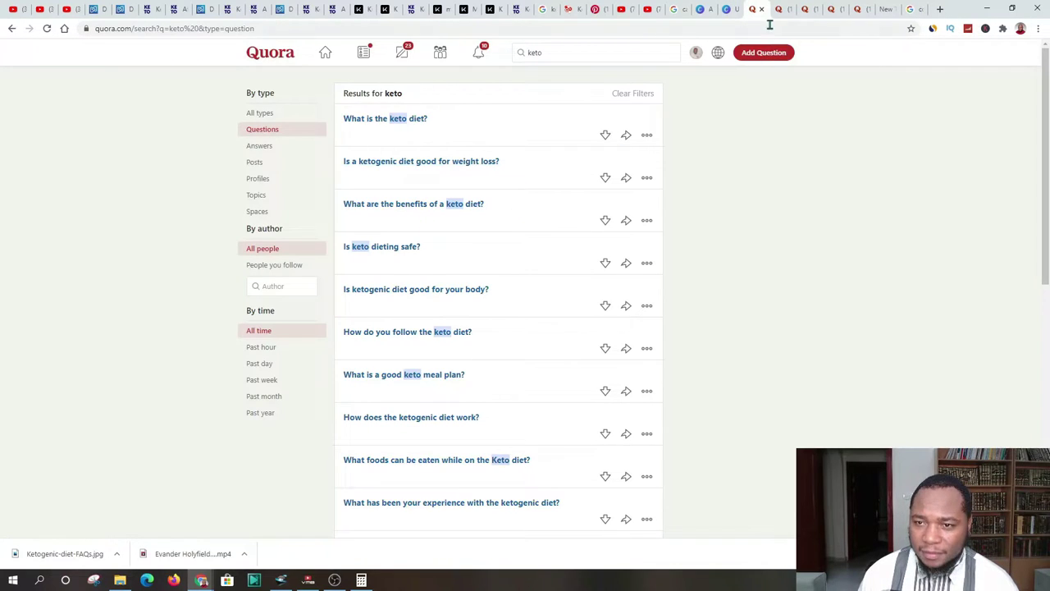
{"action": "left_click", "coordinate": [702, 10]}
{"action": "left_click", "coordinate": [780, 10]}
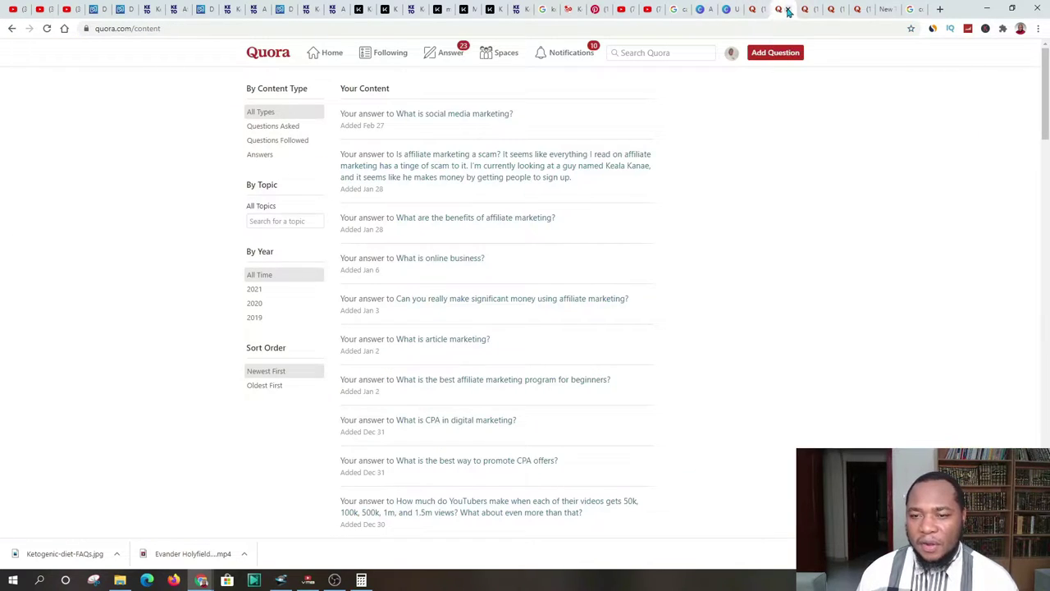
{"action": "left_click", "coordinate": [805, 10]}
{"action": "scroll", "coordinate": [401, 315], "scroll_direction": "down", "scroll_amount": 10}
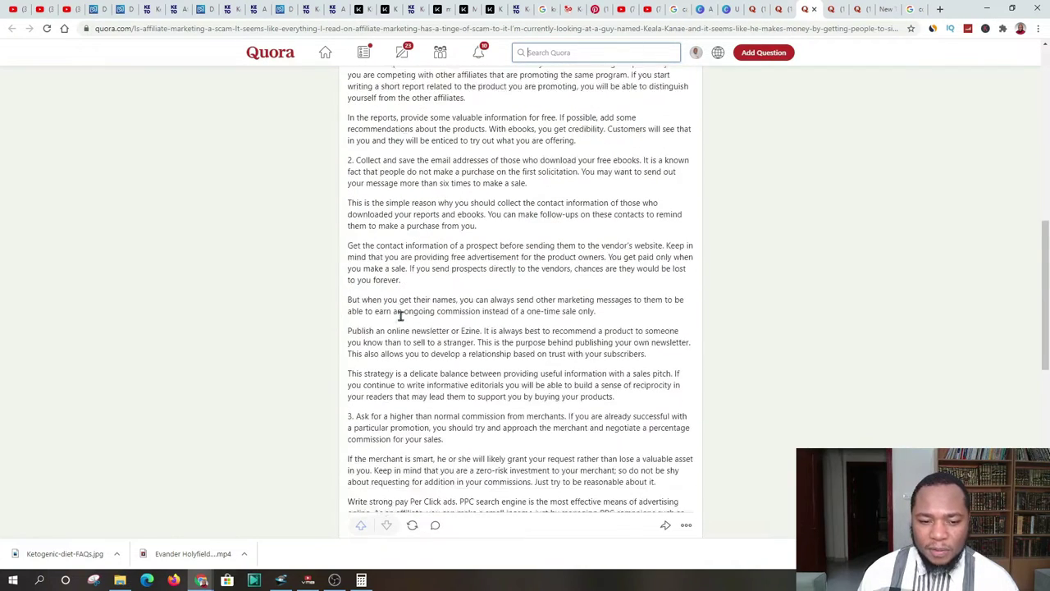
{"action": "scroll", "coordinate": [401, 314], "scroll_direction": "down", "scroll_amount": 3}
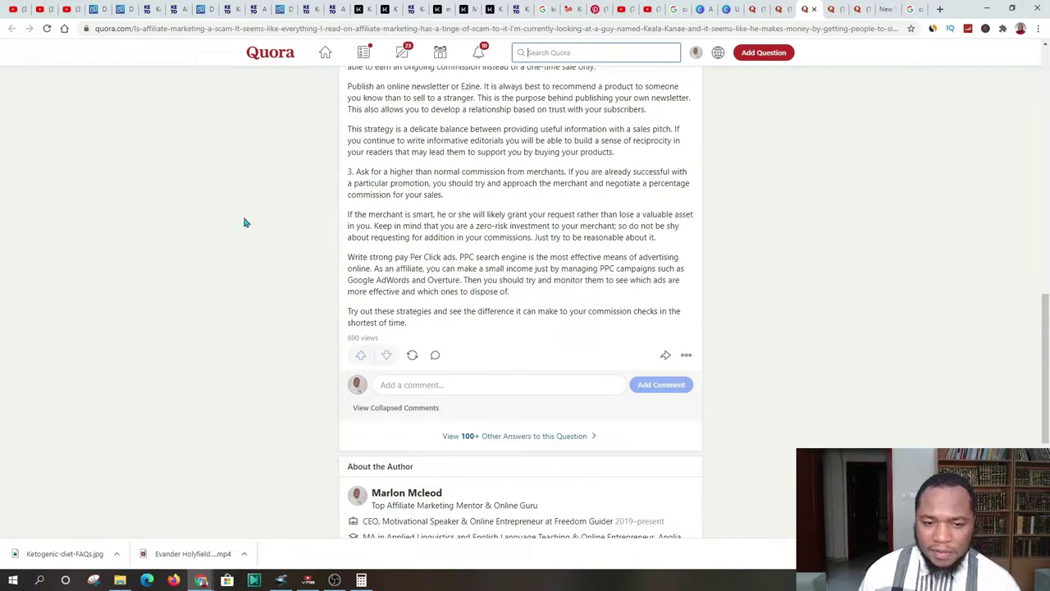
{"action": "scroll", "coordinate": [713, 122], "scroll_direction": "up", "scroll_amount": 15}
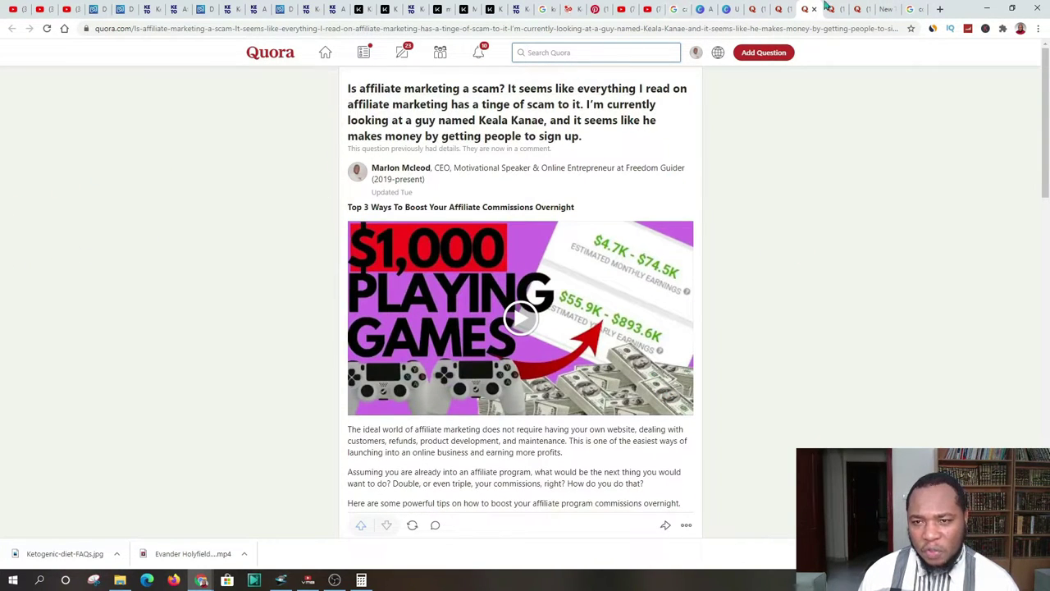
Go back to the Quora keto question results and open "What is the keto diet?" separately.
{"action": "left_click", "coordinate": [782, 10]}
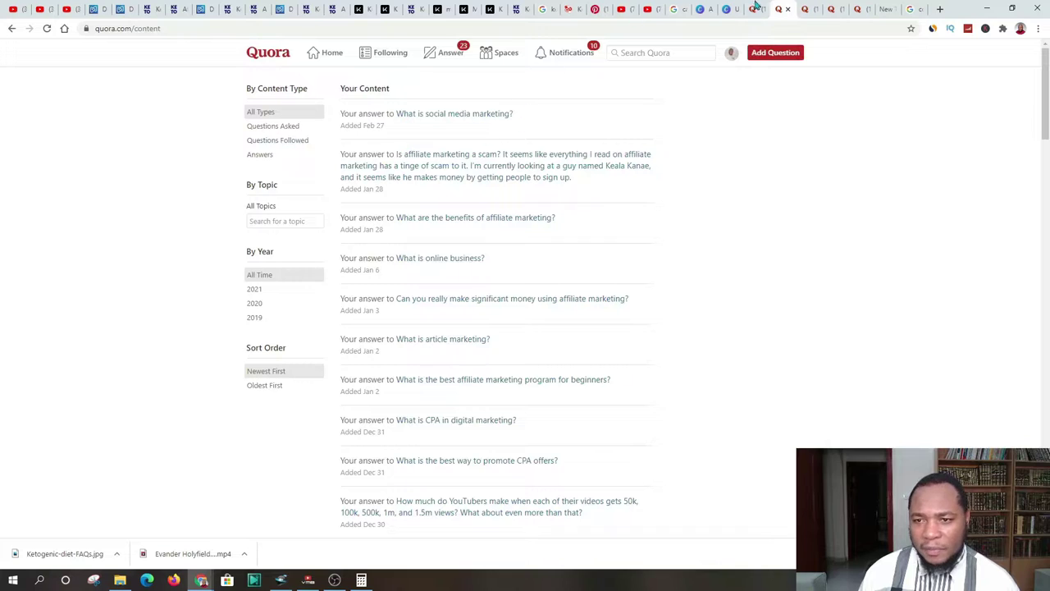
{"action": "left_click", "coordinate": [756, 10]}
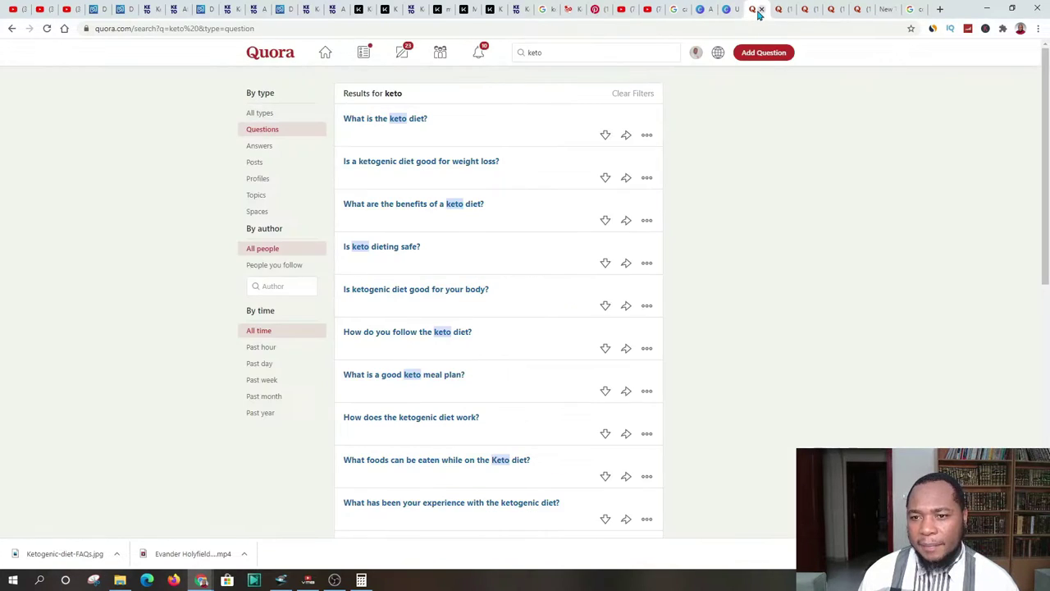
{"action": "right_click", "coordinate": [395, 121]}
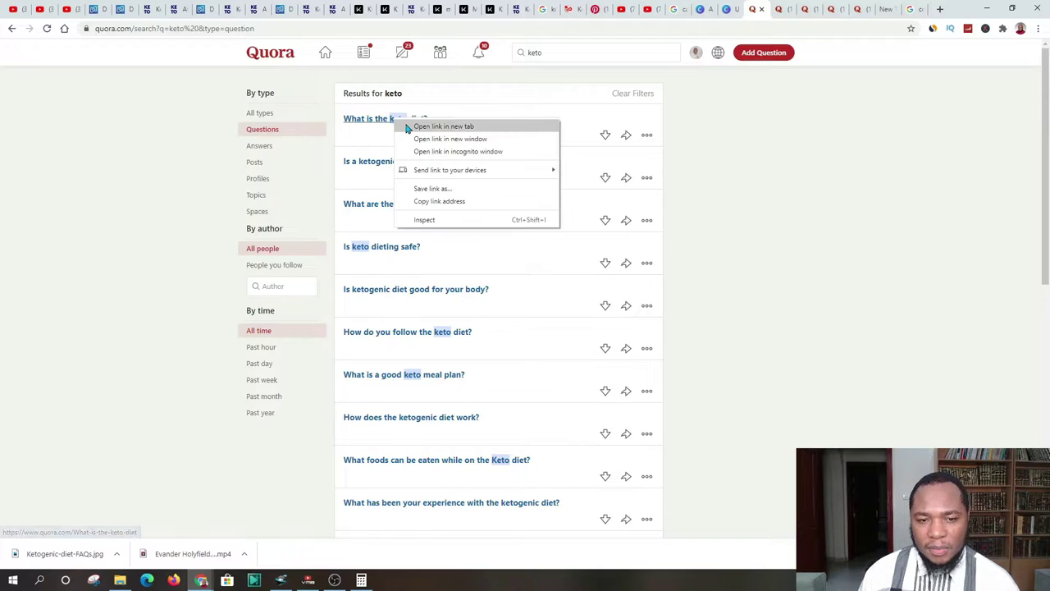
{"action": "left_click", "coordinate": [418, 128]}
{"action": "left_click", "coordinate": [758, 9]}
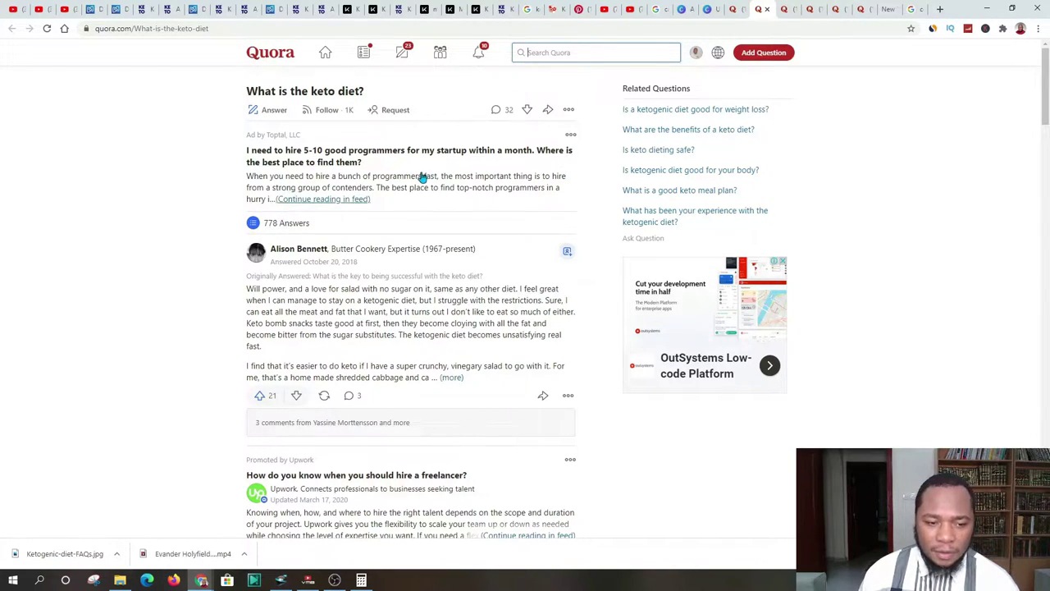
Open the full promoted Toptal answer about hiring 5-10 programmers and browse the feed below it.
{"action": "left_click", "coordinate": [320, 199]}
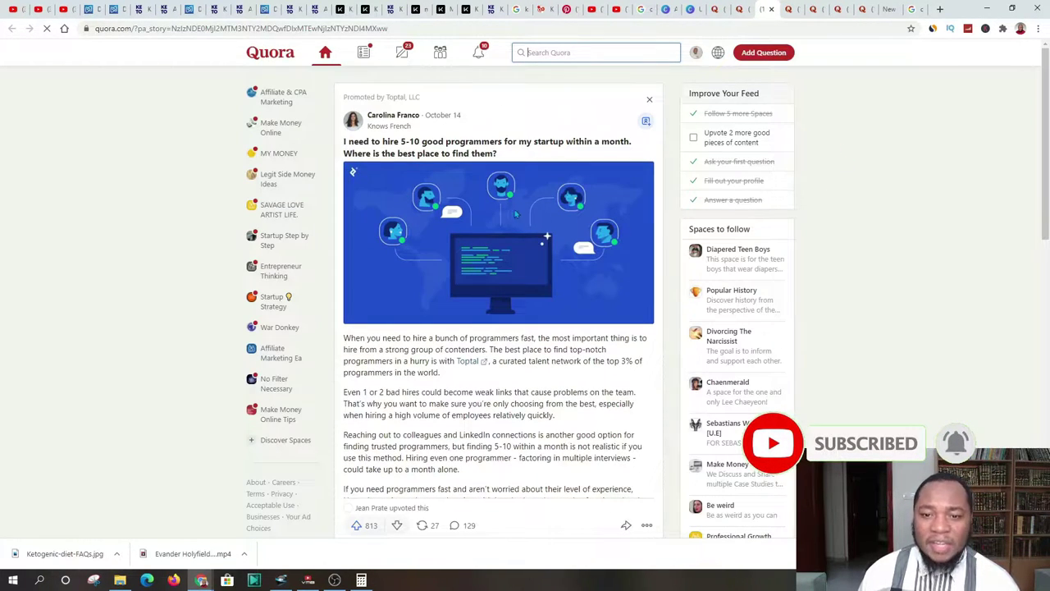
{"action": "scroll", "coordinate": [417, 297], "scroll_direction": "down", "scroll_amount": 3}
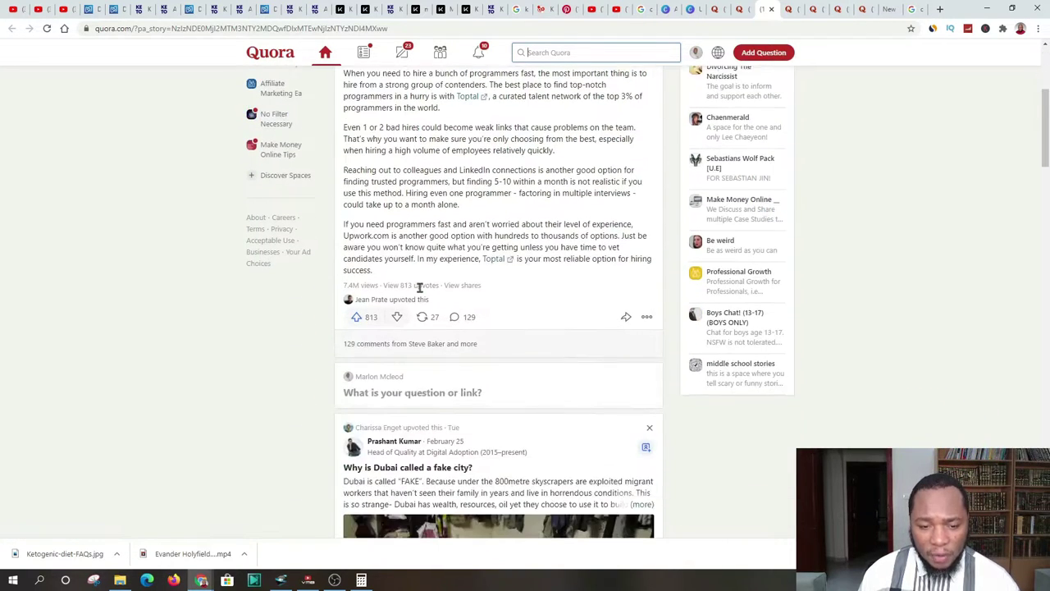
{"action": "scroll", "coordinate": [419, 287], "scroll_direction": "down", "scroll_amount": 8}
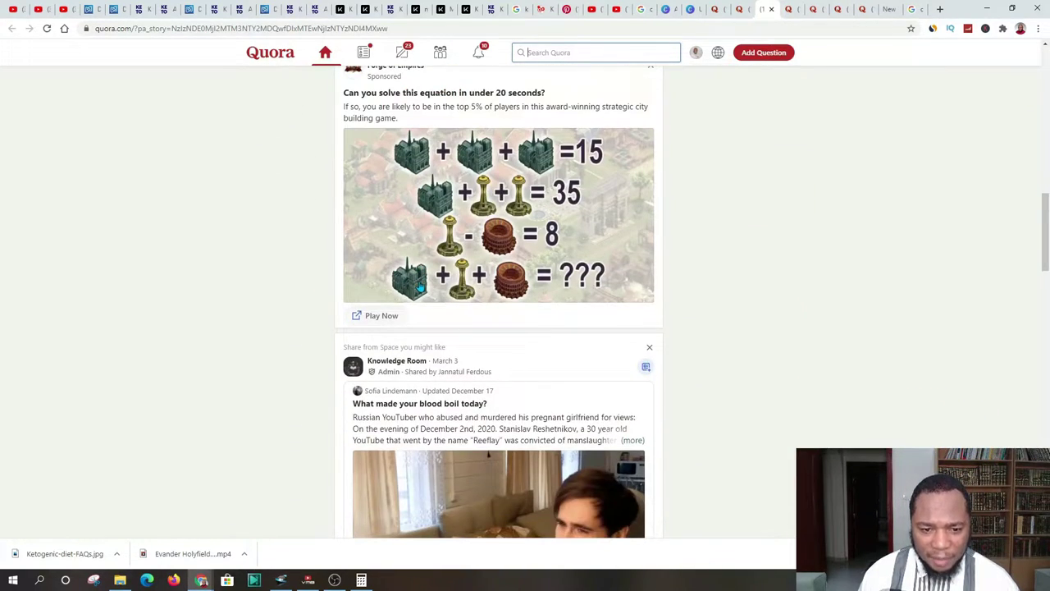
{"action": "scroll", "coordinate": [420, 287], "scroll_direction": "down", "scroll_amount": 7}
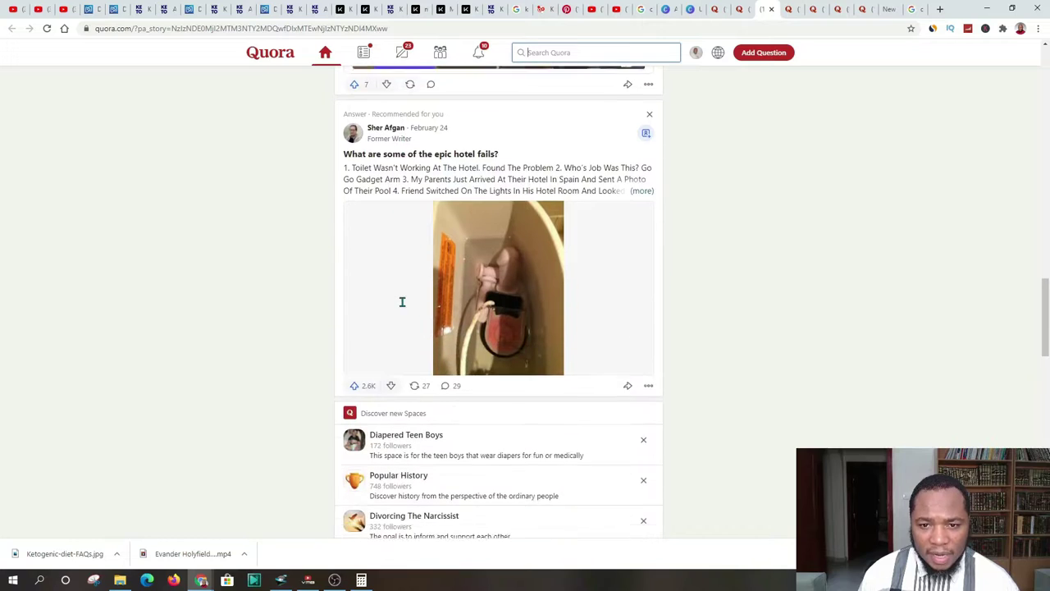
{"action": "scroll", "coordinate": [402, 302], "scroll_direction": "down", "scroll_amount": 7}
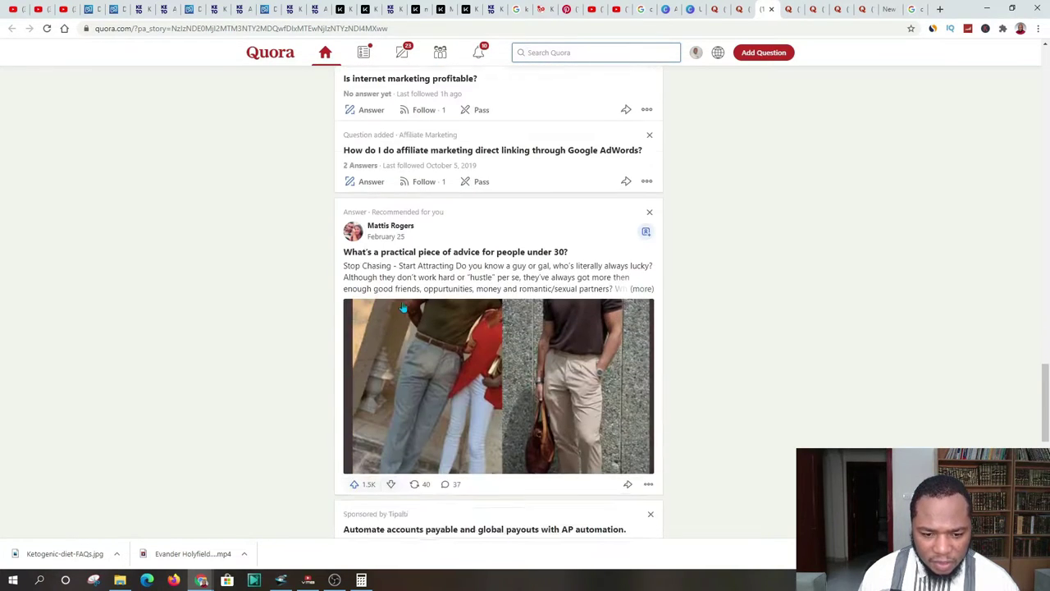
{"action": "scroll", "coordinate": [402, 303], "scroll_direction": "down", "scroll_amount": 6}
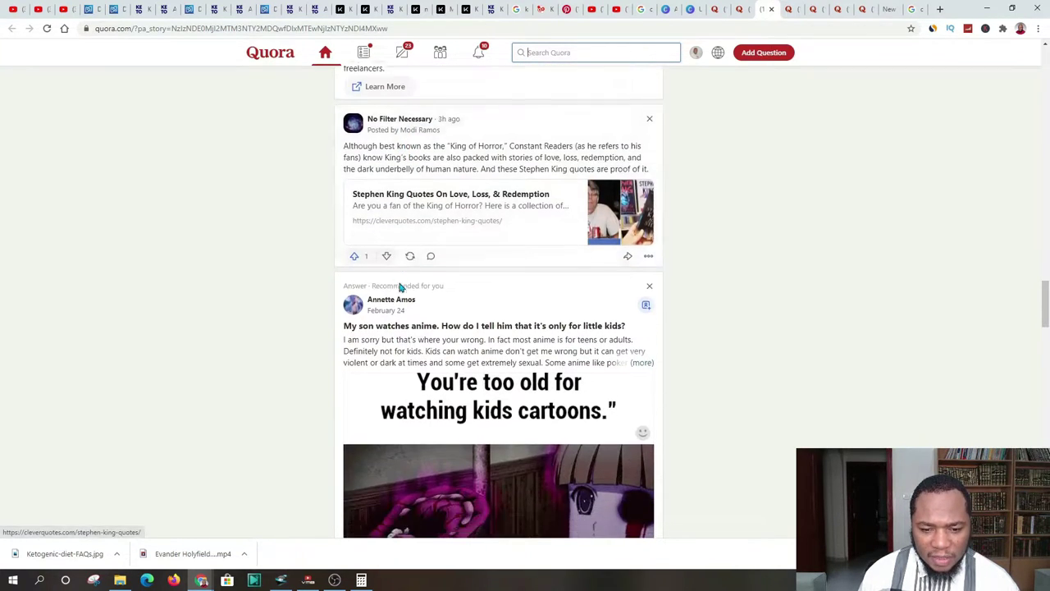
{"action": "scroll", "coordinate": [399, 285], "scroll_direction": "up", "scroll_amount": 20}
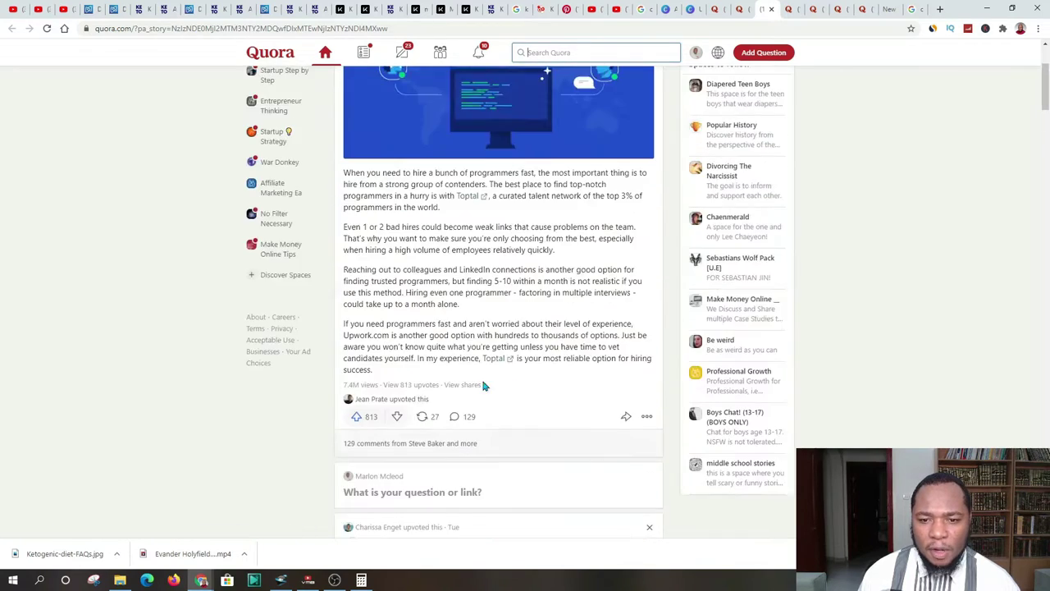
Examine the promoted Toptal answer's image, body text, embedded links, views and upvotes.
{"action": "scroll", "coordinate": [483, 385], "scroll_direction": "up", "scroll_amount": 2}
{"action": "scroll", "coordinate": [426, 357], "scroll_direction": "down", "scroll_amount": 3}
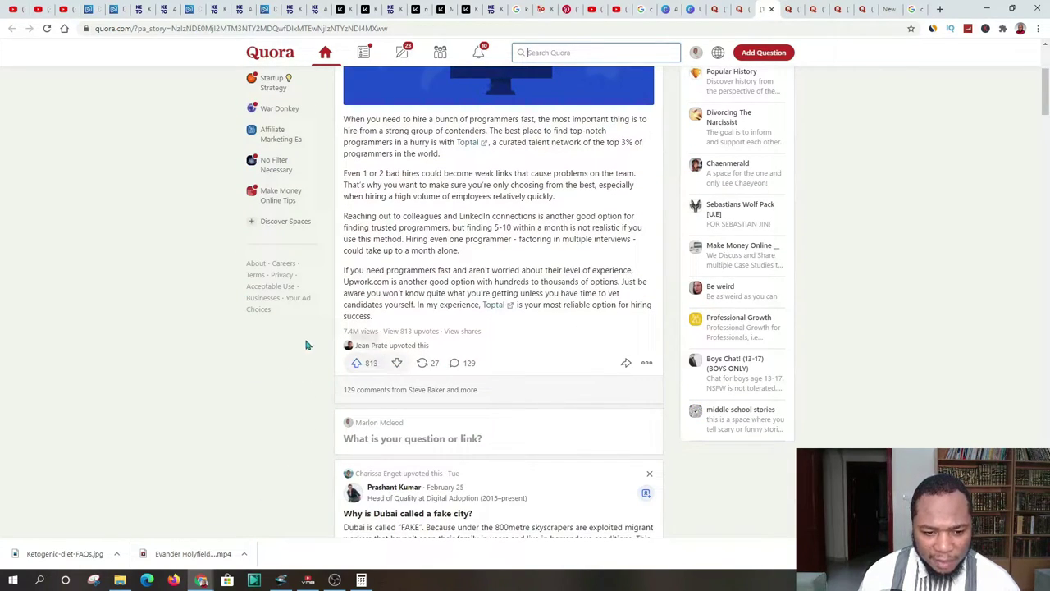
{"action": "scroll", "coordinate": [393, 328], "scroll_direction": "up", "scroll_amount": 2}
{"action": "scroll", "coordinate": [400, 304], "scroll_direction": "up", "scroll_amount": 1}
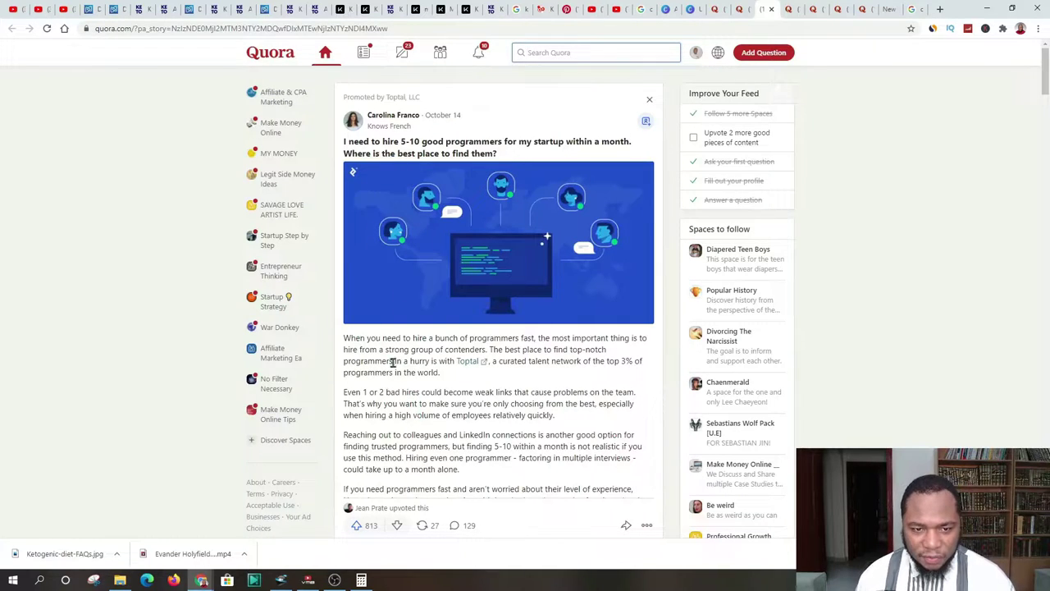
{"action": "scroll", "coordinate": [402, 487], "scroll_direction": "down", "scroll_amount": 2}
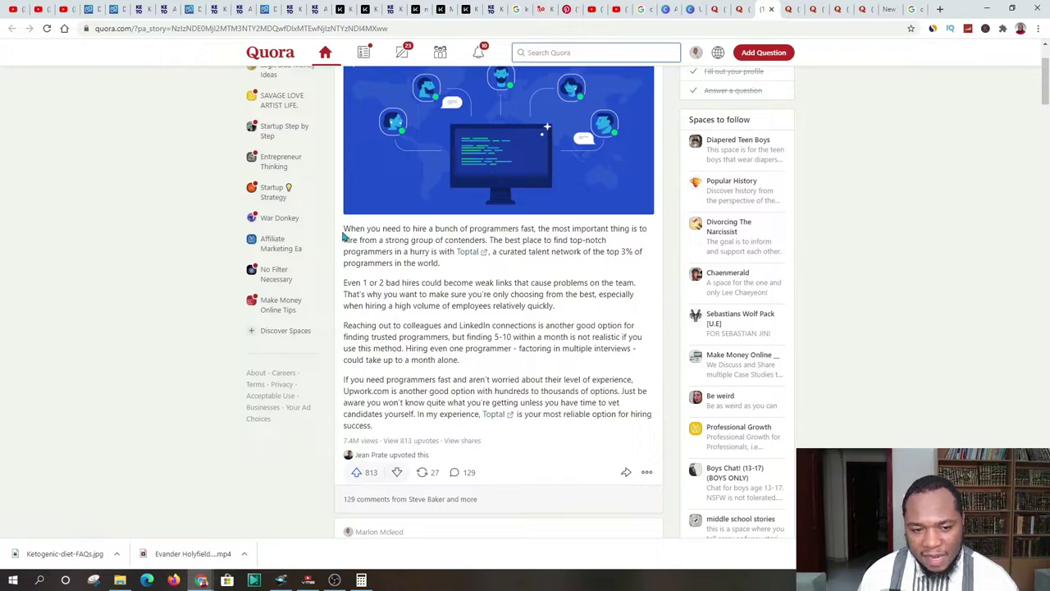
{"action": "left_click_drag", "start_coordinate": [345, 227], "coordinate": [508, 423]}
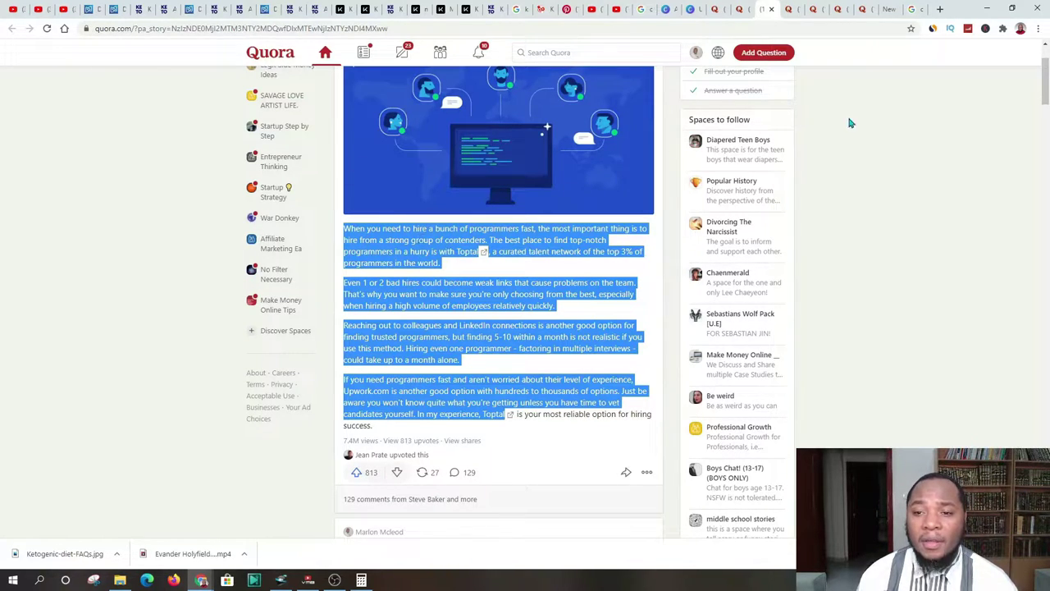
{"action": "left_click", "coordinate": [943, 325]}
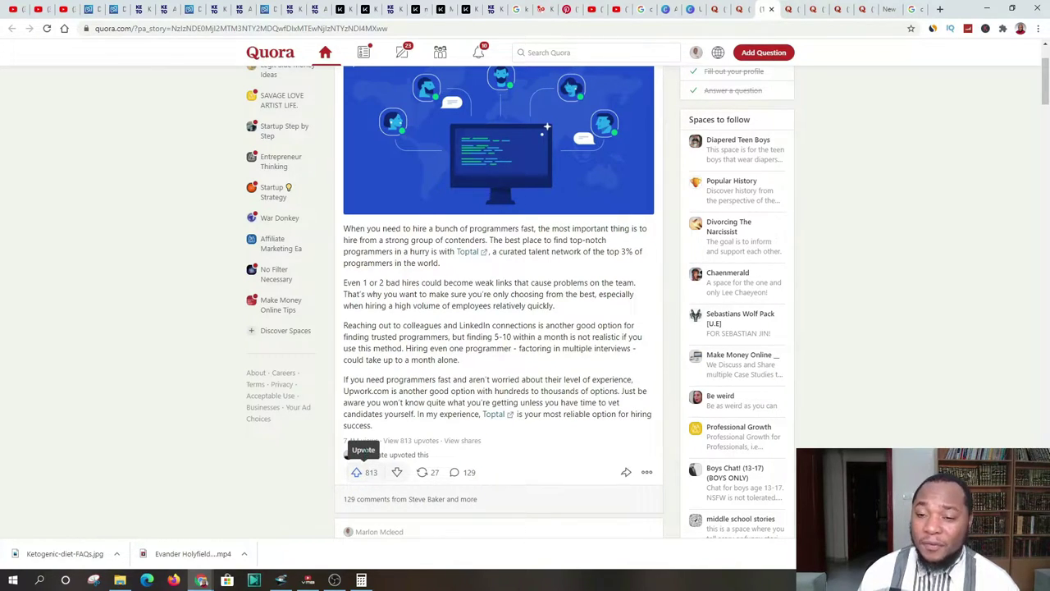
{"action": "scroll", "coordinate": [474, 320], "scroll_direction": "up", "scroll_amount": 2}
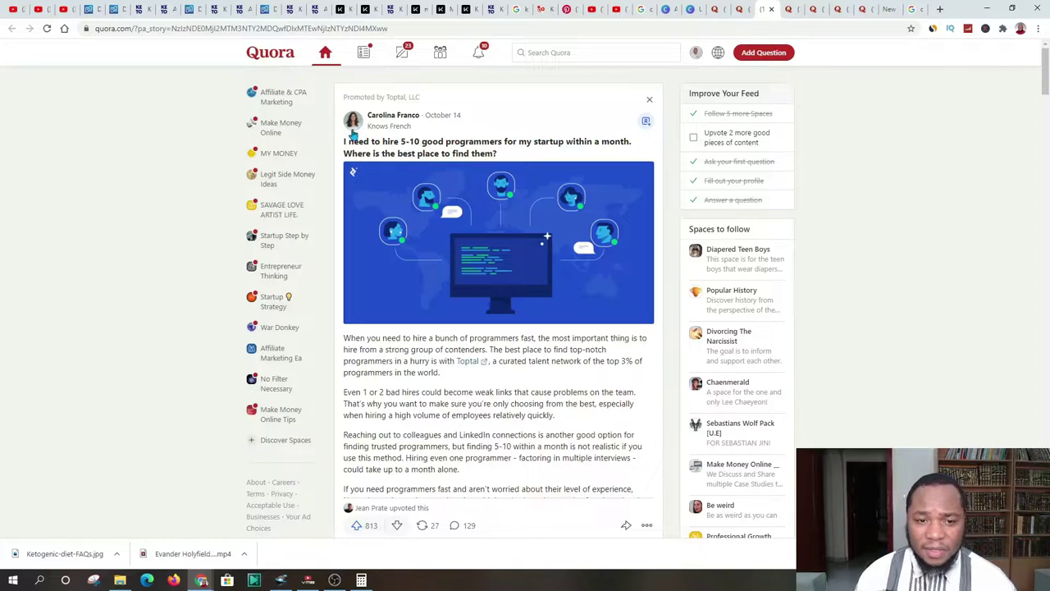
Search Quora for "keto" across all result types.
{"action": "left_click", "coordinate": [581, 52]}
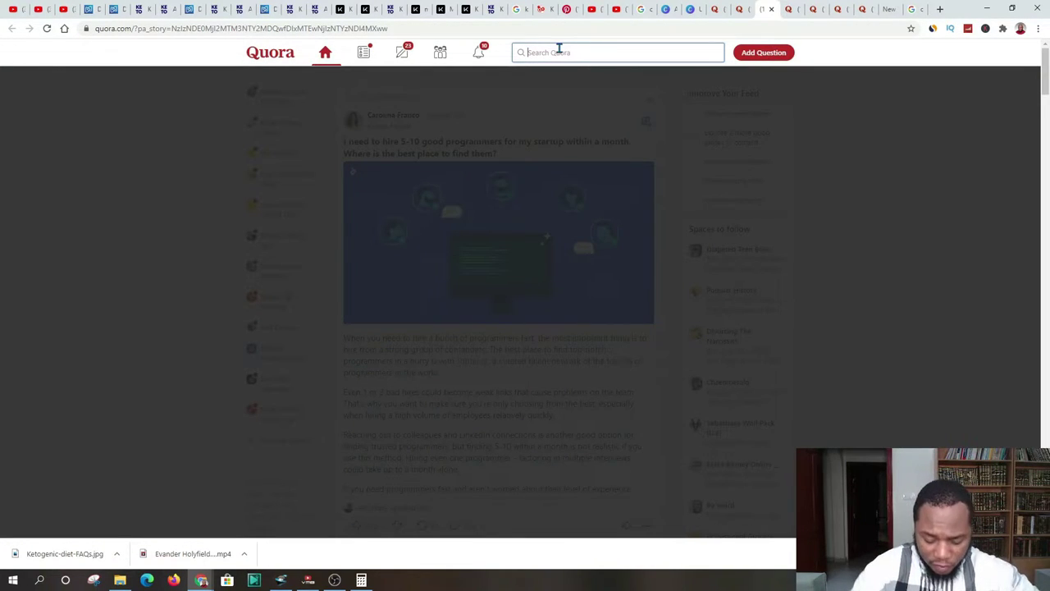
{"action": "type", "text": "keto"}
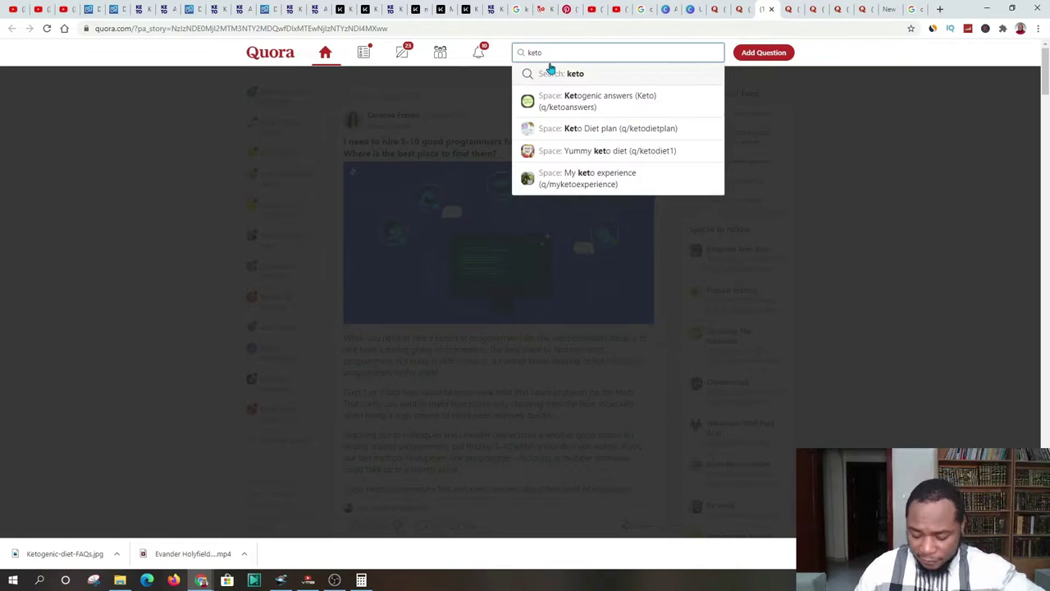
{"action": "key", "text": "Return"}
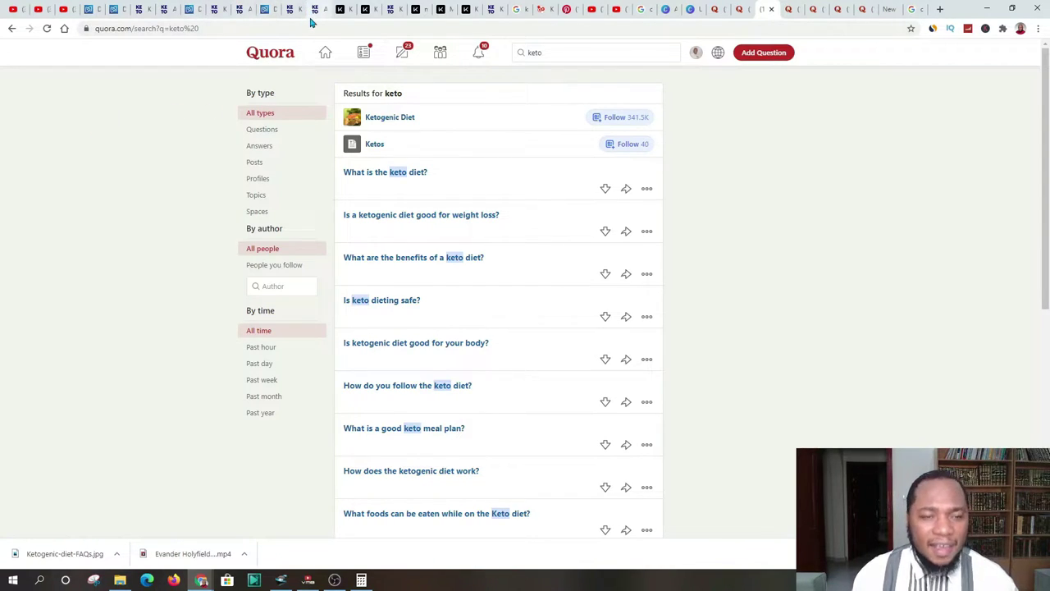
Open the Facebook groups feed at facebook.com/groups/feed/ in the blank browser page and look over the joined groups.
{"action": "left_click", "coordinate": [888, 8]}
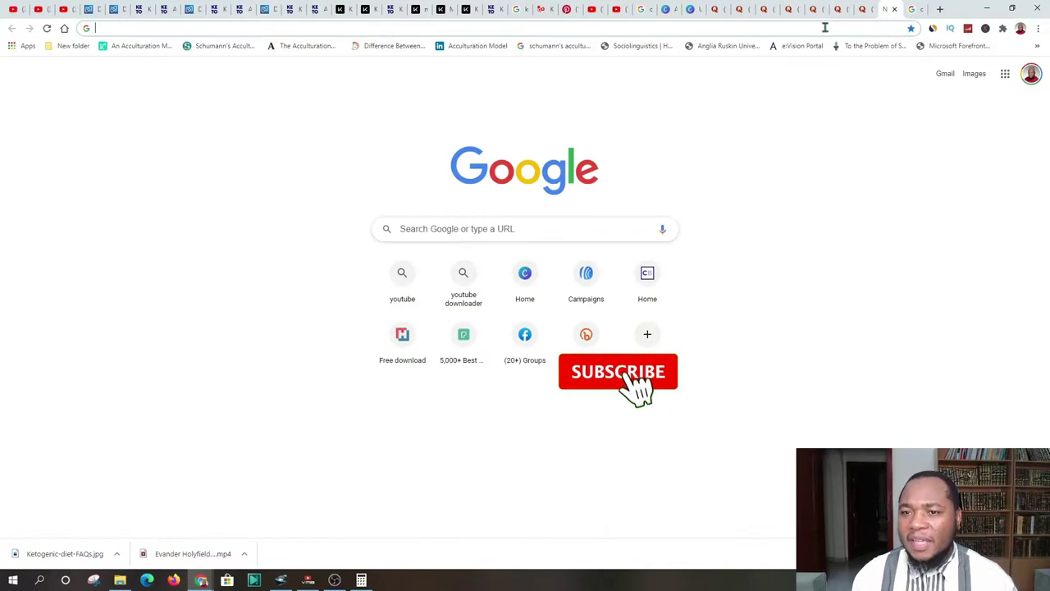
{"action": "left_click", "coordinate": [772, 31]}
{"action": "type", "text": "facebook.com/groups/feed/"}
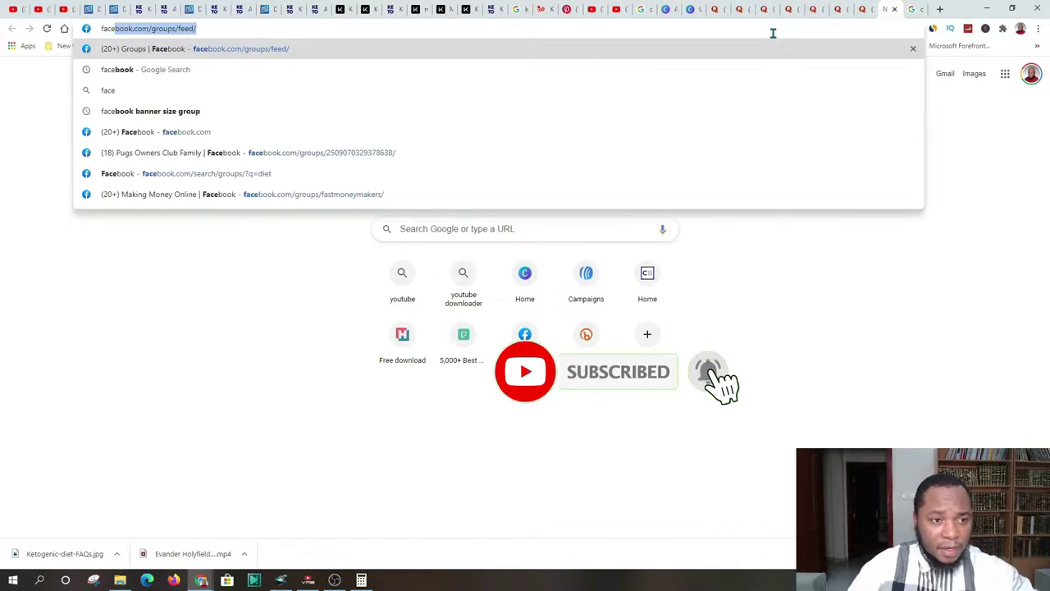
{"action": "key", "text": "Return"}
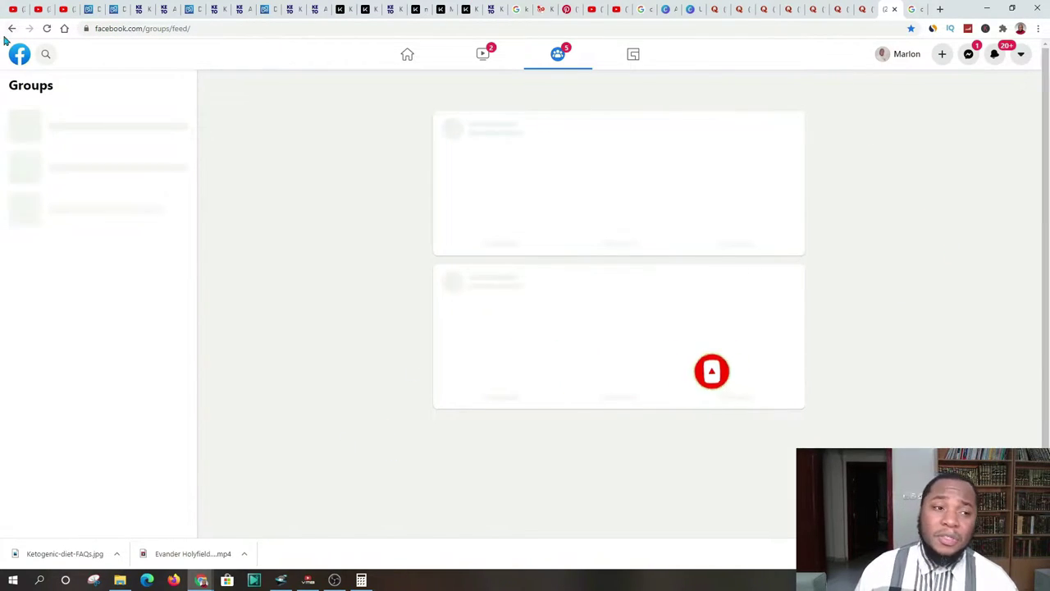
{"action": "scroll", "coordinate": [82, 263], "scroll_direction": "down", "scroll_amount": 2}
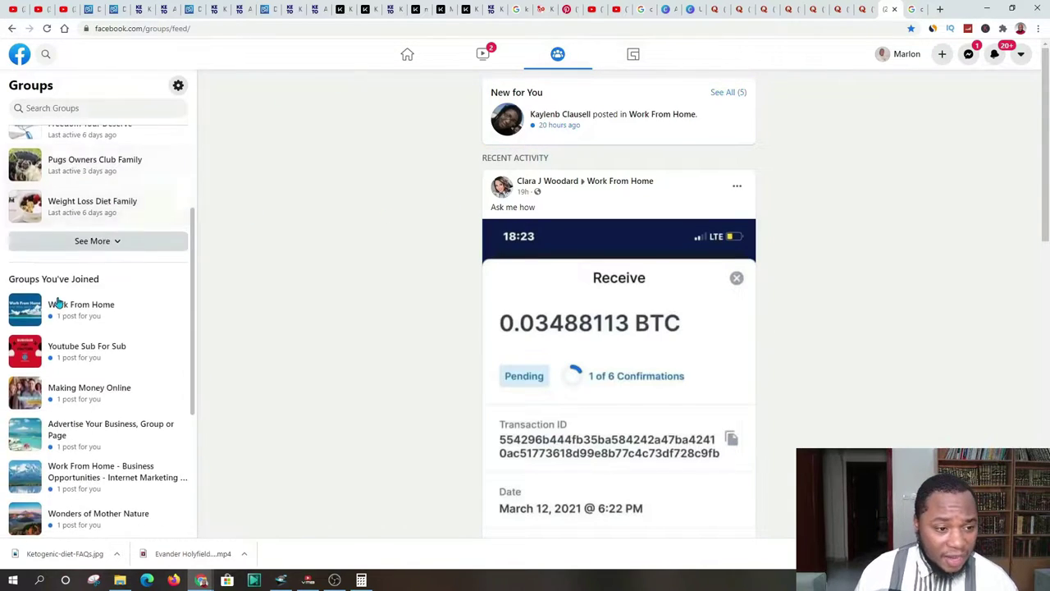
{"action": "scroll", "coordinate": [70, 283], "scroll_direction": "up", "scroll_amount": 2}
Search Facebook groups for "keto diet".
{"action": "left_click", "coordinate": [62, 113]}
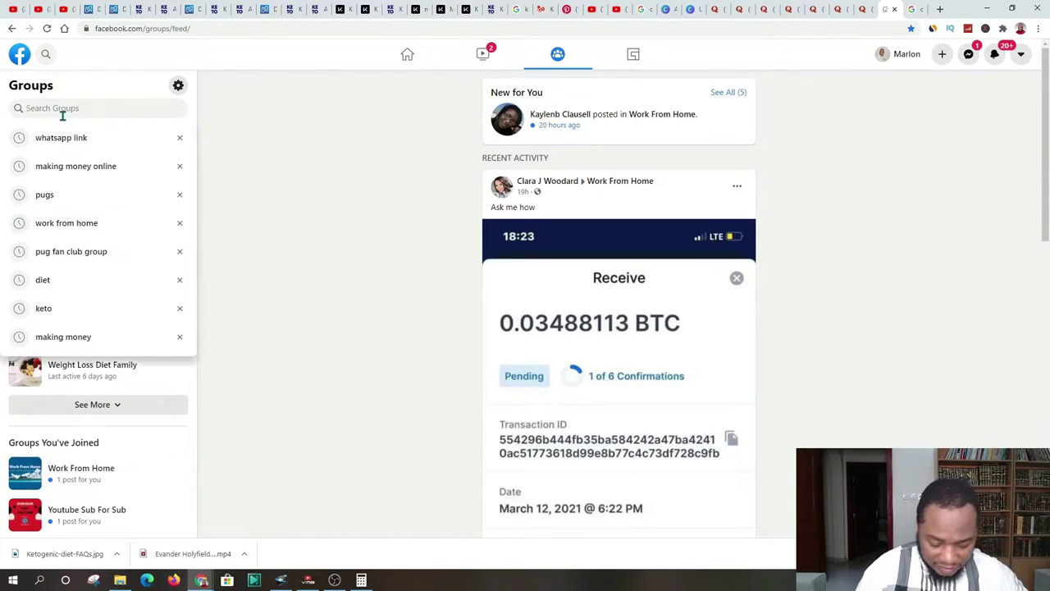
{"action": "type", "text": "keto"}
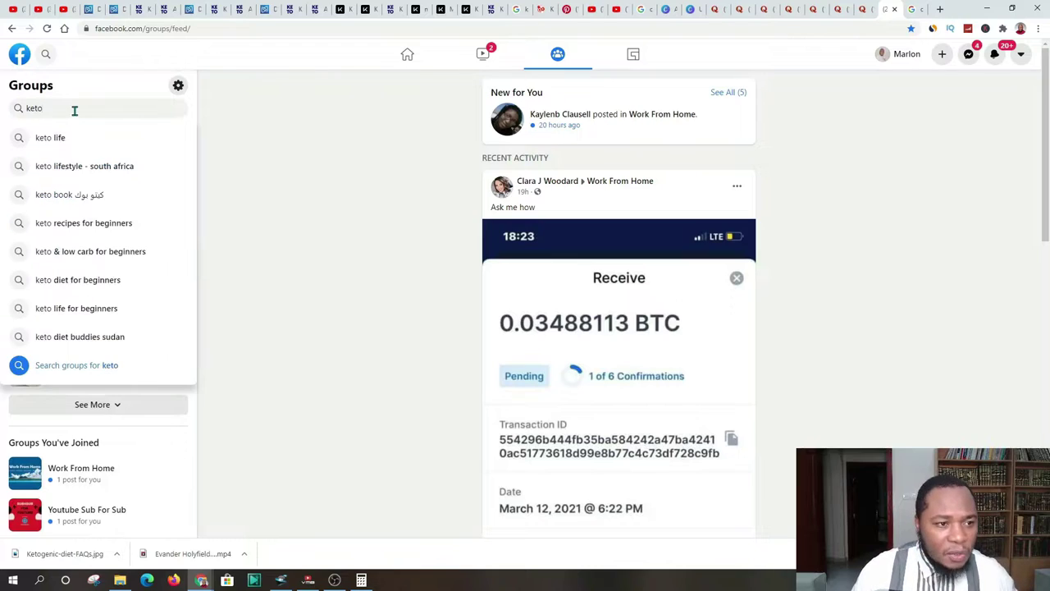
{"action": "type", "text": " diet"}
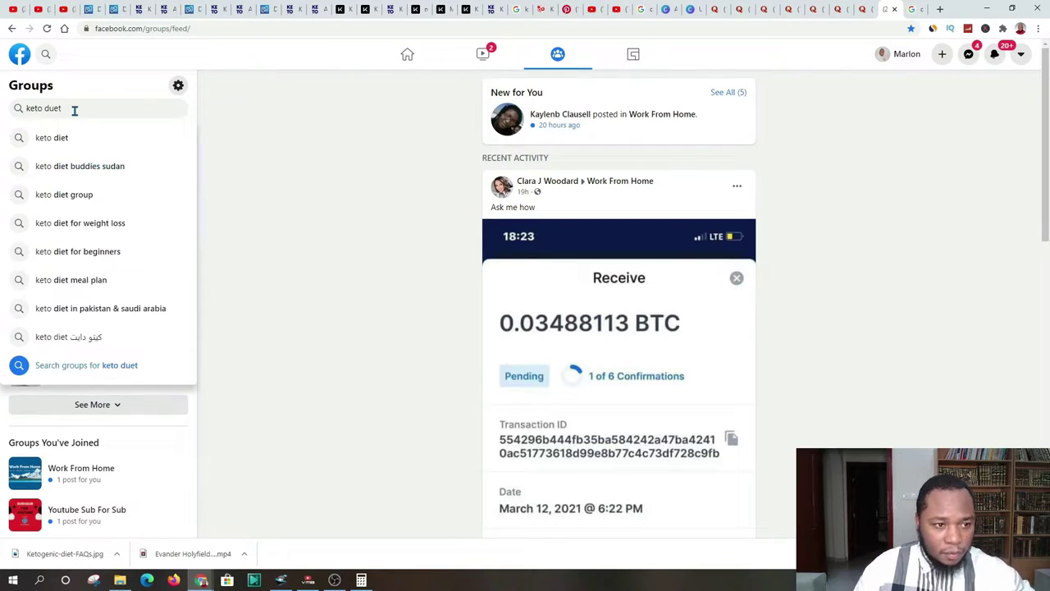
{"action": "key", "text": "BackSpace"}
{"action": "key", "text": "BackSpace"}
{"action": "key", "text": "BackSpace"}
{"action": "type", "text": "ie"}
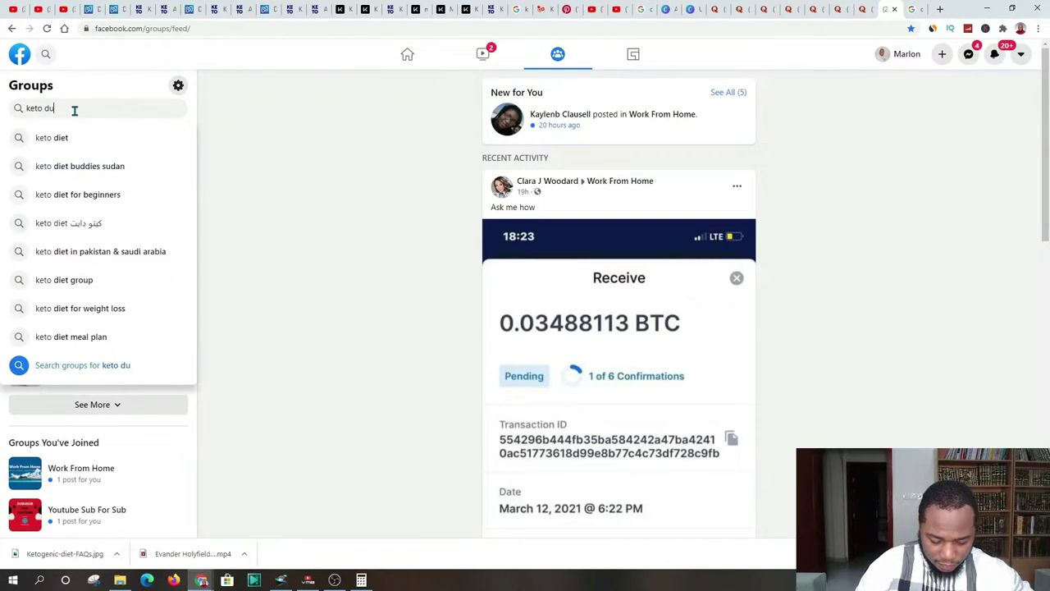
{"action": "key", "text": "BackSpace"}
{"action": "key", "text": "BackSpace"}
{"action": "type", "text": "iet"}
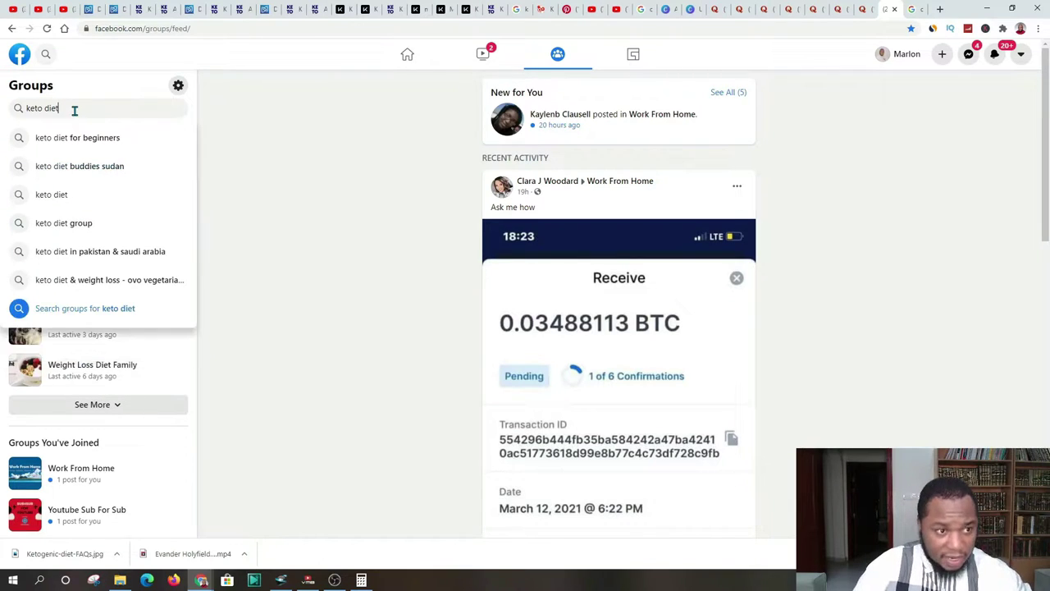
{"action": "key", "text": "Return"}
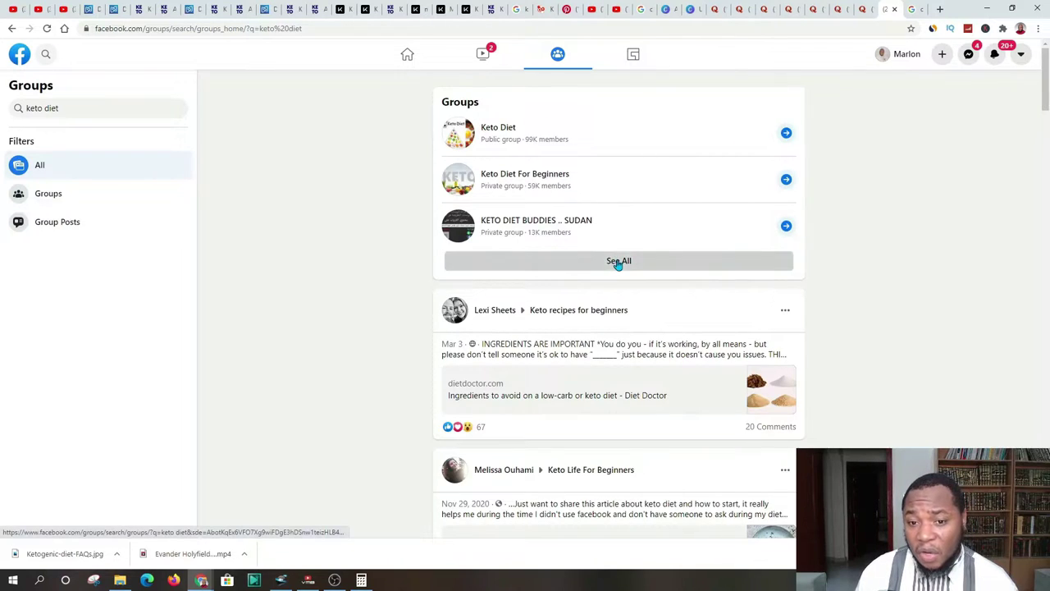
List all groups matching the keto diet search and examine their names, privacy, member counts and posting activity.
{"action": "left_click", "coordinate": [620, 261]}
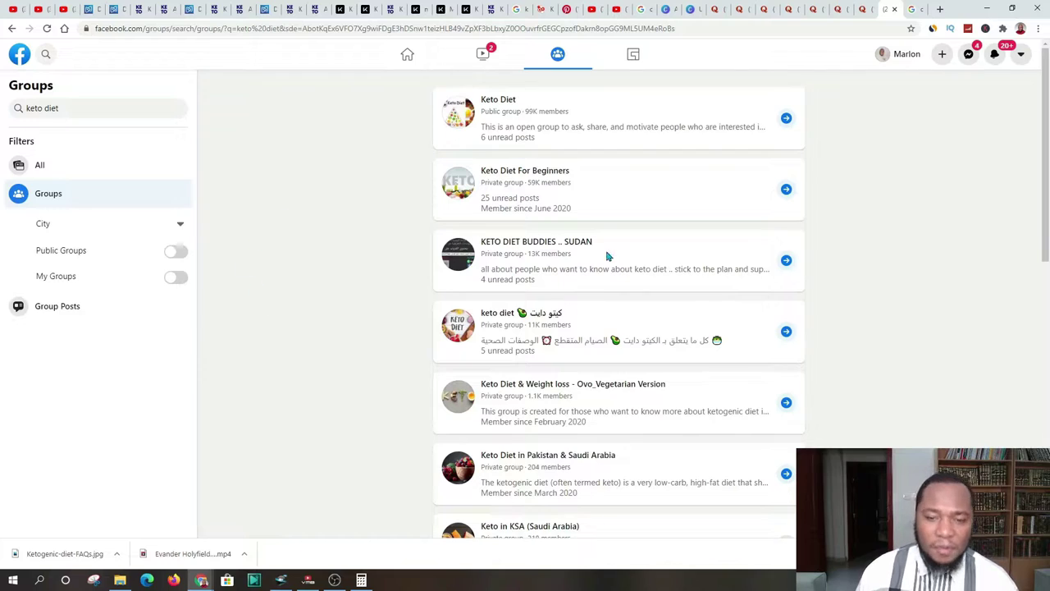
{"action": "scroll", "coordinate": [553, 258], "scroll_direction": "down", "scroll_amount": 1}
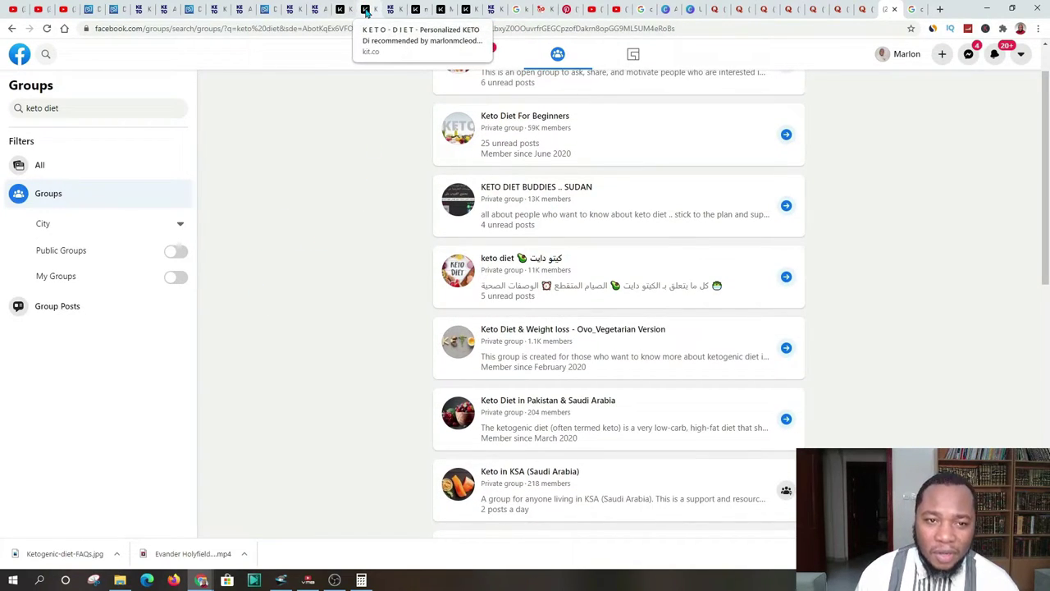
{"action": "scroll", "coordinate": [539, 237], "scroll_direction": "down", "scroll_amount": 3}
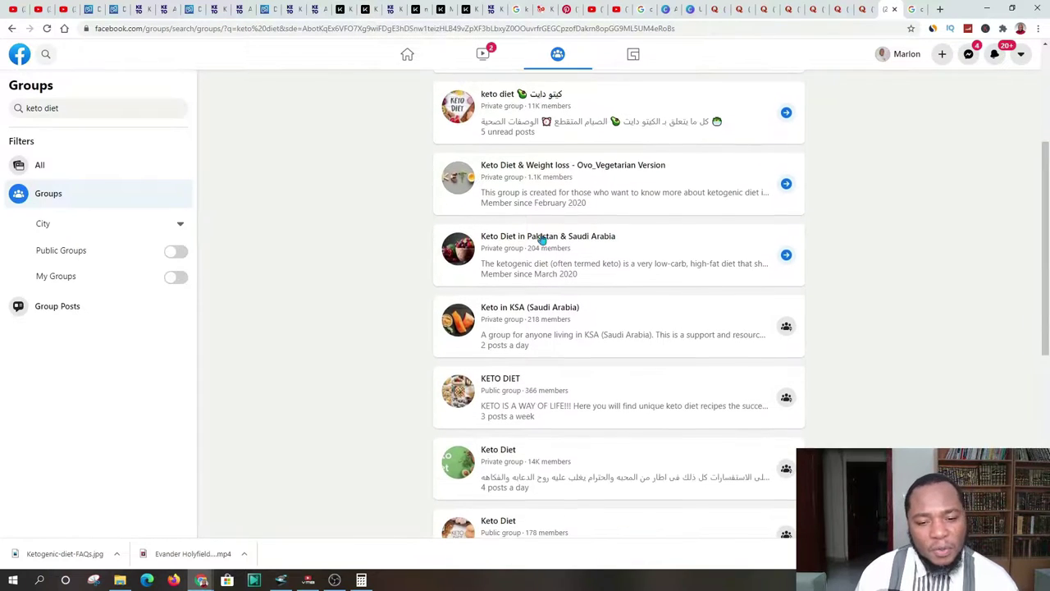
{"action": "scroll", "coordinate": [550, 271], "scroll_direction": "down", "scroll_amount": 4}
{"action": "scroll", "coordinate": [549, 270], "scroll_direction": "down", "scroll_amount": 4}
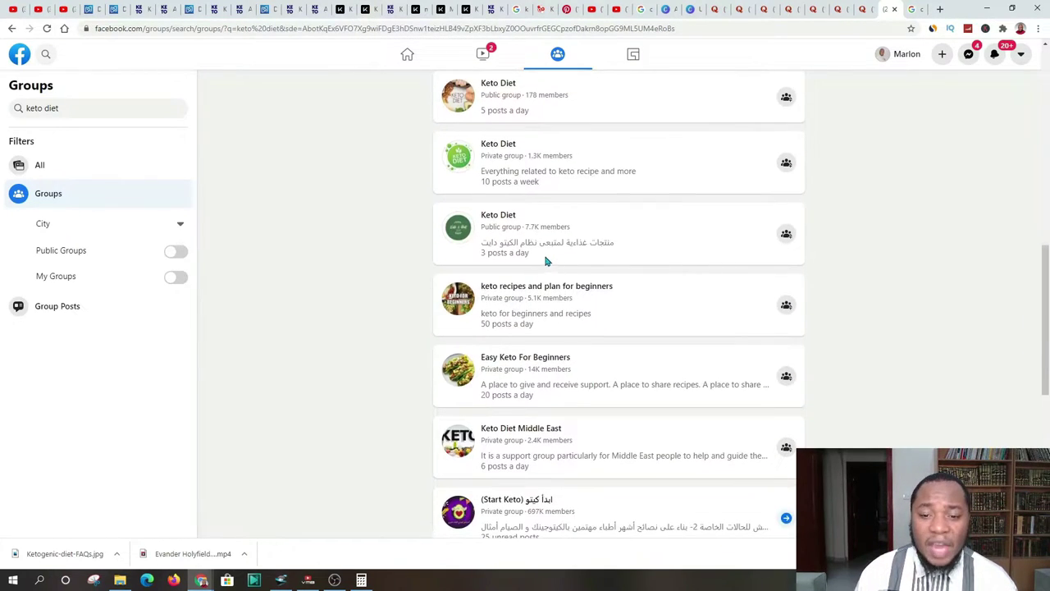
{"action": "scroll", "coordinate": [604, 204], "scroll_direction": "down", "scroll_amount": 3}
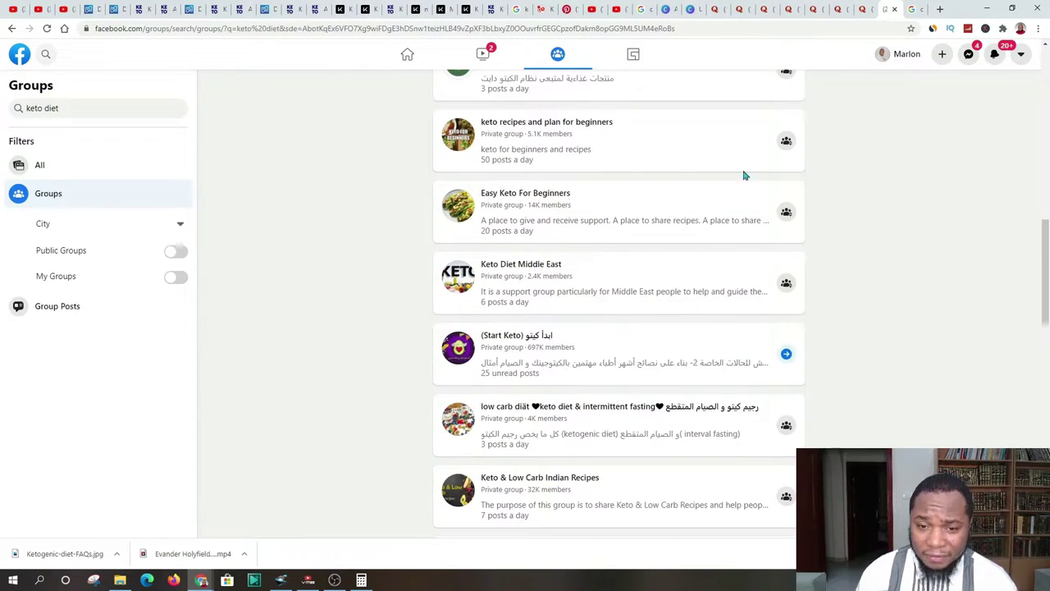
{"action": "scroll", "coordinate": [550, 213], "scroll_direction": "down", "scroll_amount": 2}
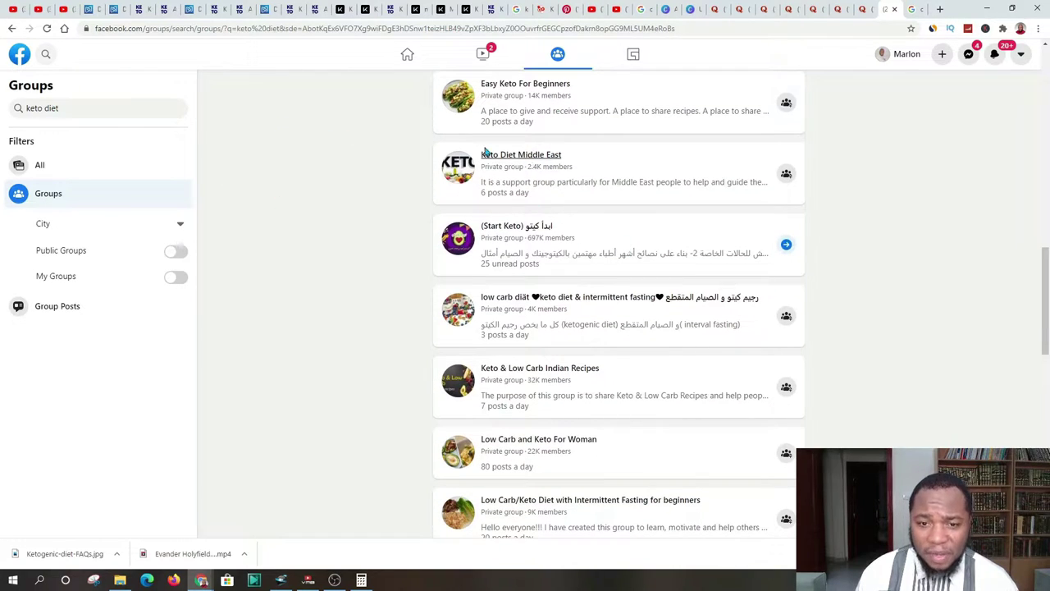
{"action": "scroll", "coordinate": [520, 257], "scroll_direction": "down", "scroll_amount": 2}
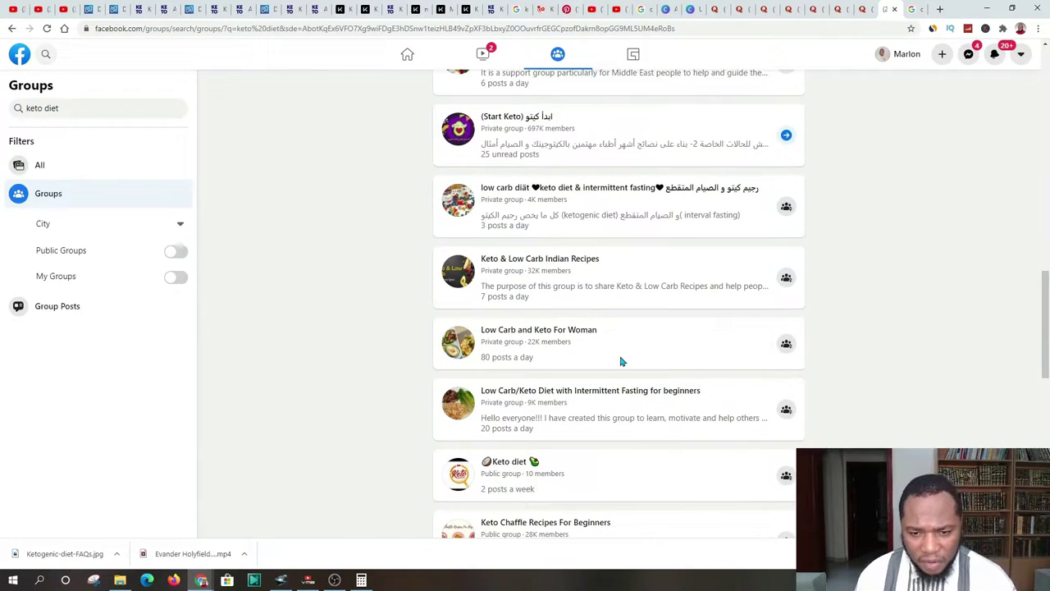
{"action": "scroll", "coordinate": [517, 361], "scroll_direction": "down", "scroll_amount": 1}
{"action": "scroll", "coordinate": [558, 375], "scroll_direction": "down", "scroll_amount": 1}
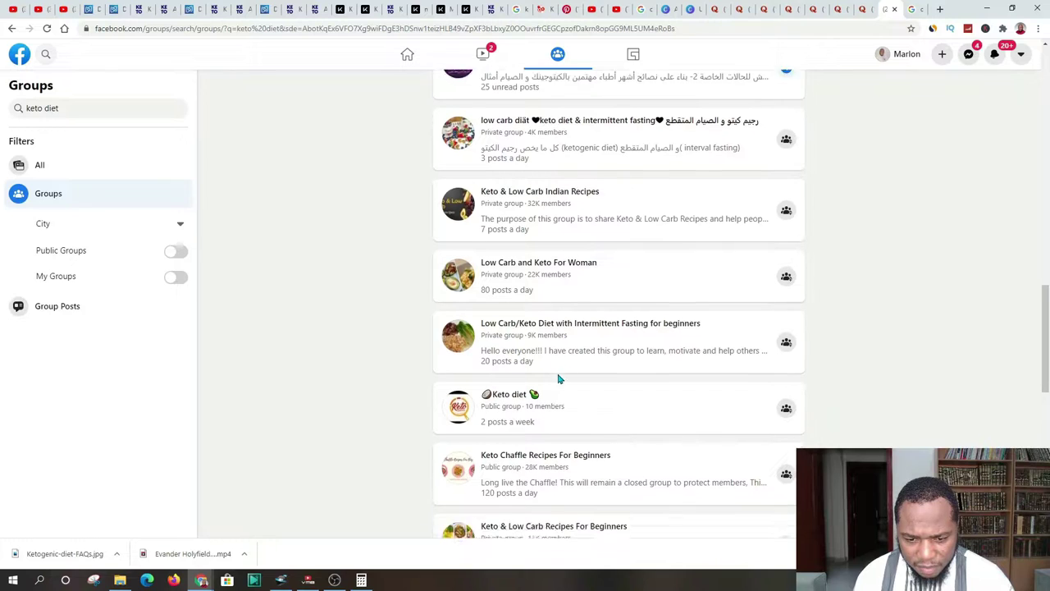
{"action": "scroll", "coordinate": [587, 343], "scroll_direction": "down", "scroll_amount": 4}
{"action": "scroll", "coordinate": [585, 386], "scroll_direction": "up", "scroll_amount": 15}
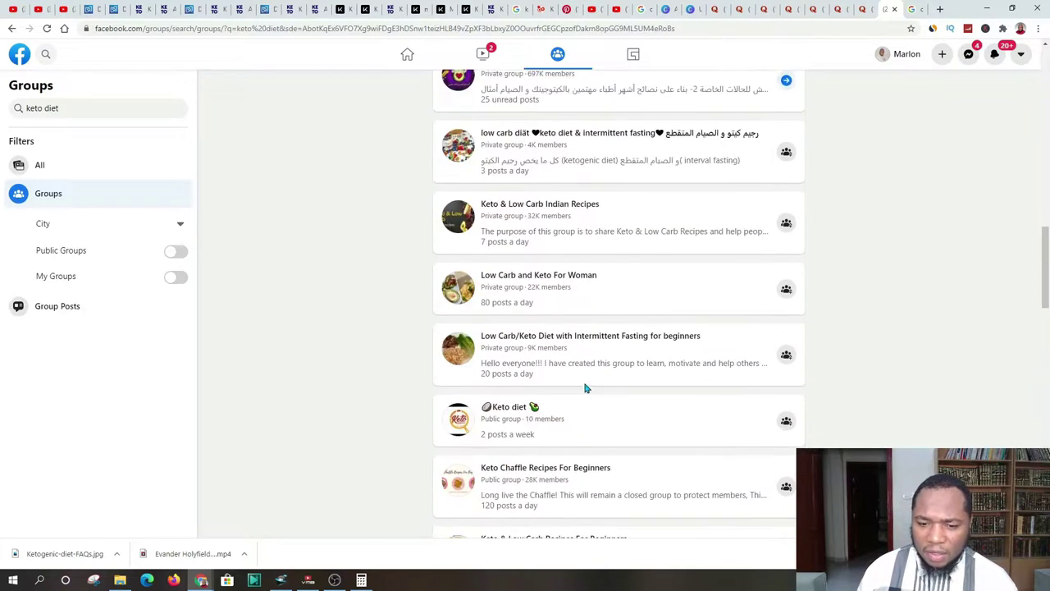
{"action": "scroll", "coordinate": [737, 385], "scroll_direction": "up", "scroll_amount": 1}
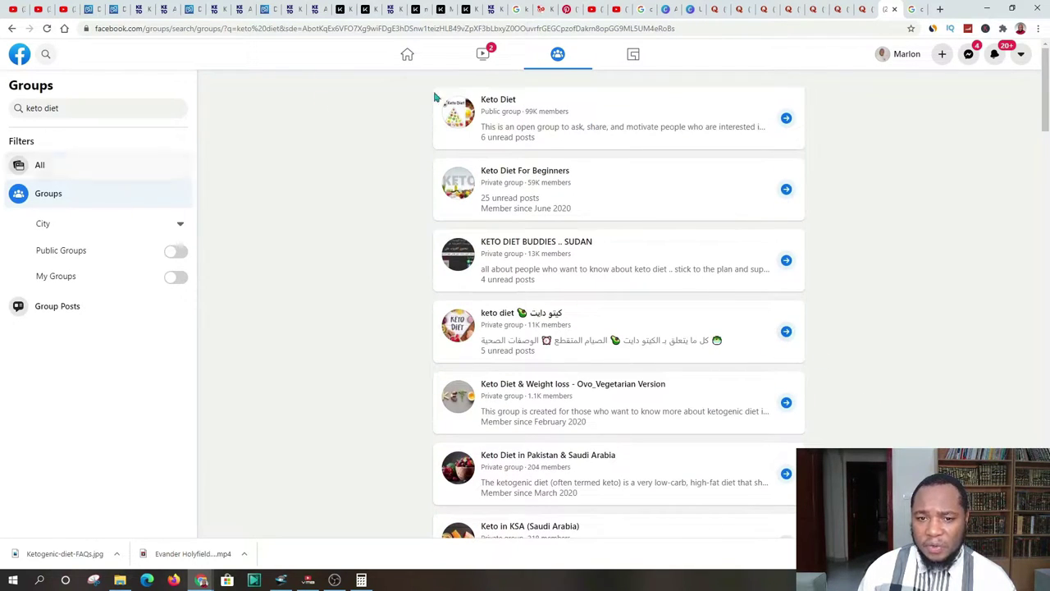
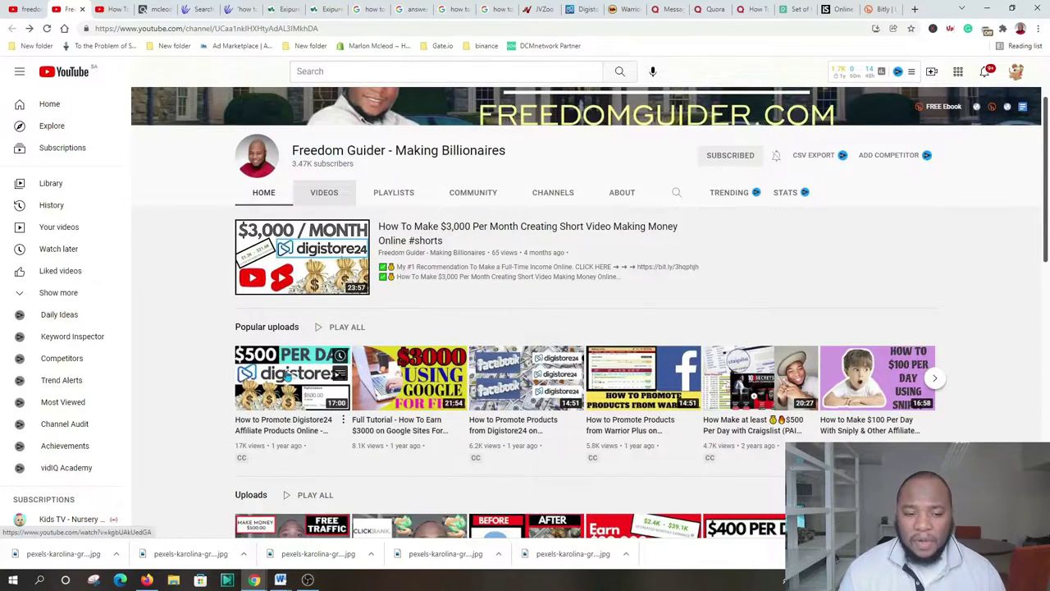
Browse the Freedom Guider YouTube channel's uploads and view the description of its "How To Get Paid $60+ PER HOUR" video.
{"action": "scroll", "coordinate": [525, 377], "scroll_direction": "down", "scroll_amount": 5}
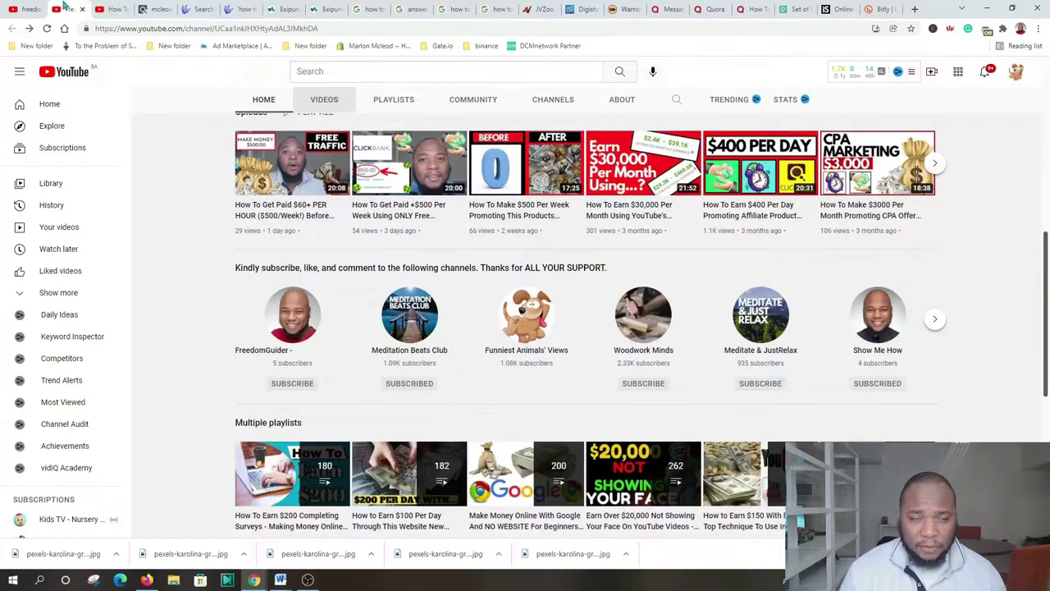
{"action": "left_click", "coordinate": [112, 9]}
{"action": "scroll", "coordinate": [337, 199], "scroll_direction": "down", "scroll_amount": 2}
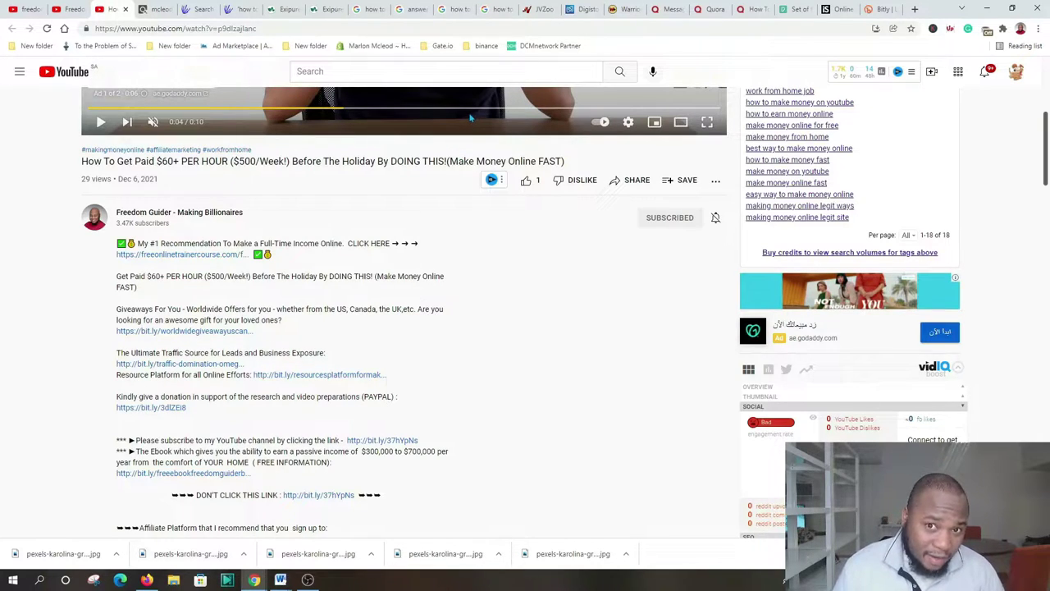
View the affiliate network sites JVZoo, Digistore24, ClickBank and WarriorPlus as possible sources of products to promote.
{"action": "left_click", "coordinate": [541, 10]}
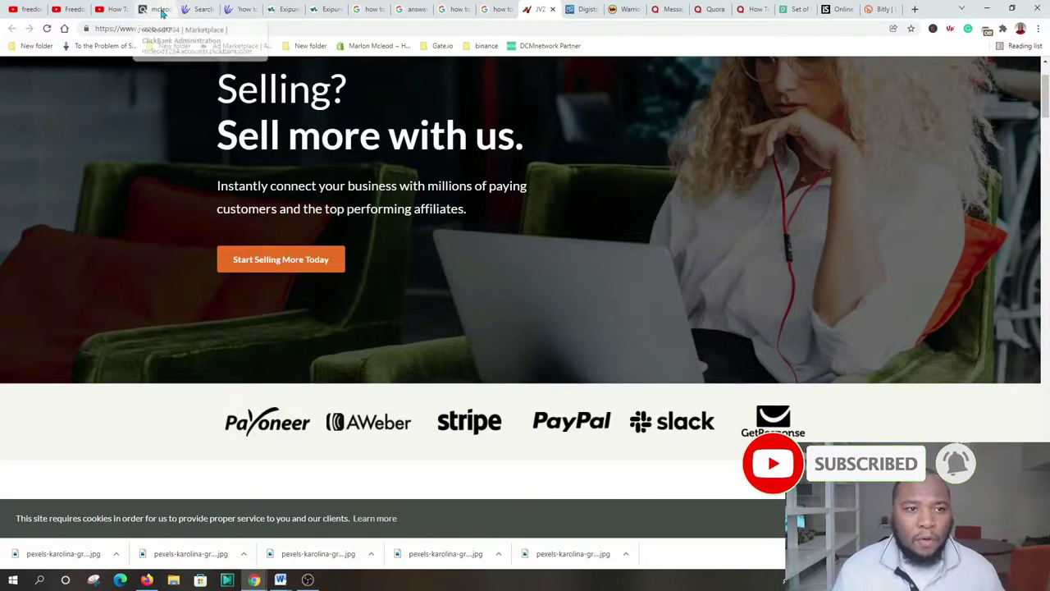
{"action": "left_click", "coordinate": [585, 11]}
{"action": "left_click", "coordinate": [539, 10]}
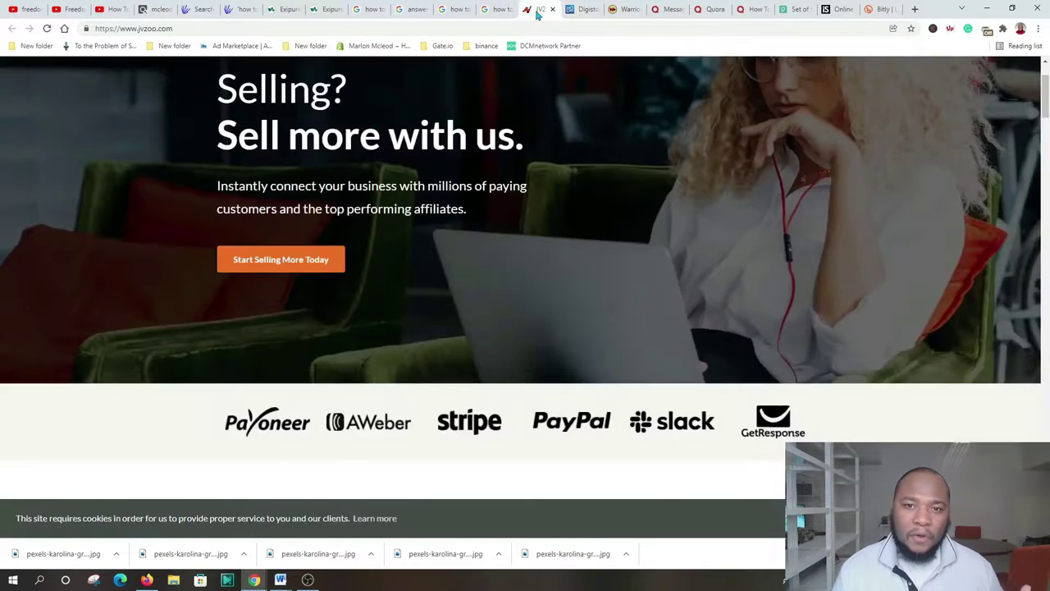
{"action": "left_click", "coordinate": [156, 9]}
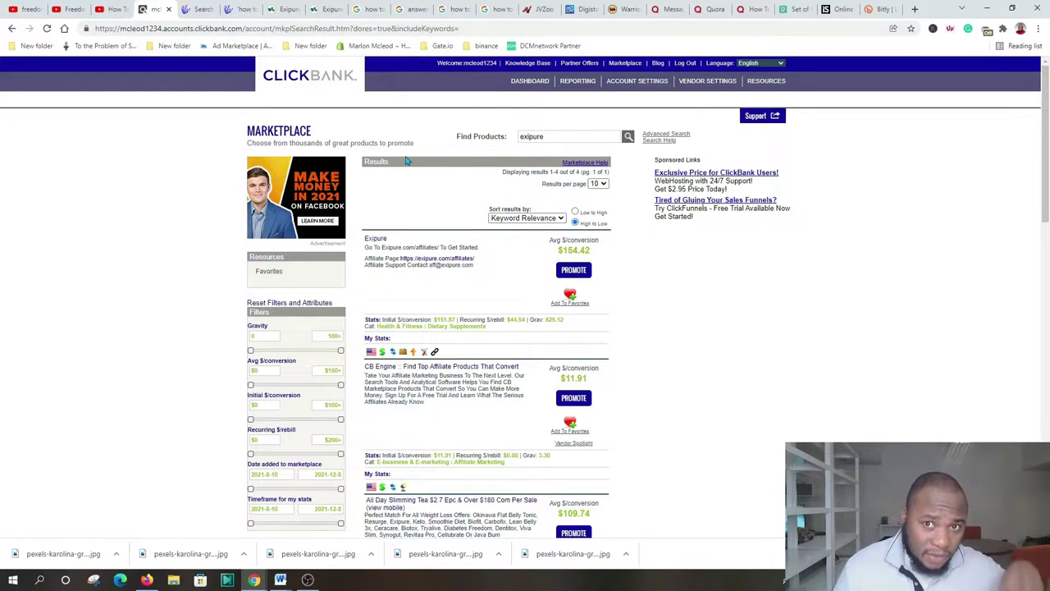
{"action": "left_click", "coordinate": [541, 10]}
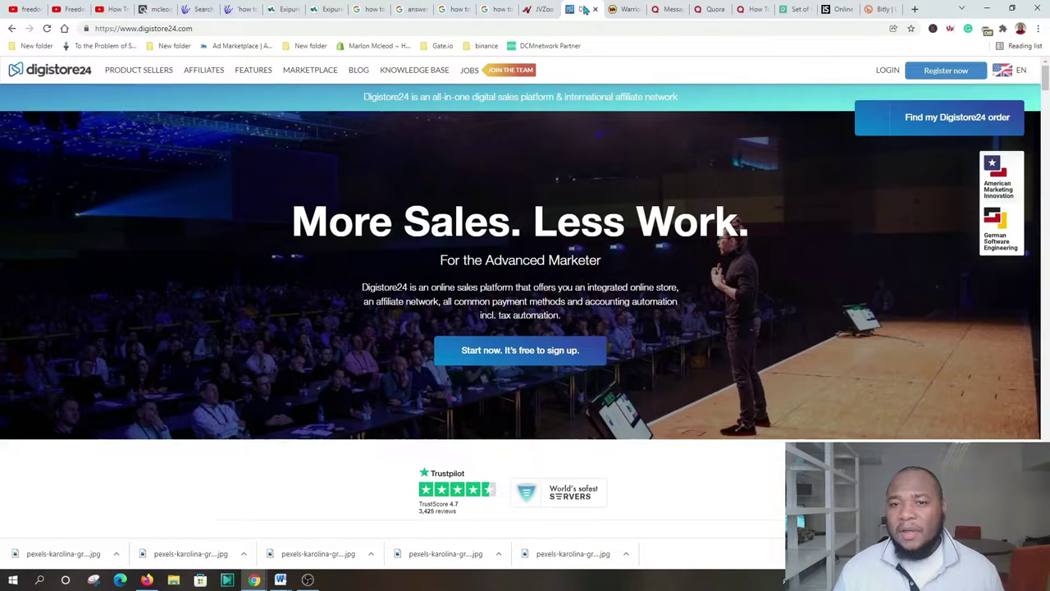
{"action": "left_click", "coordinate": [584, 9]}
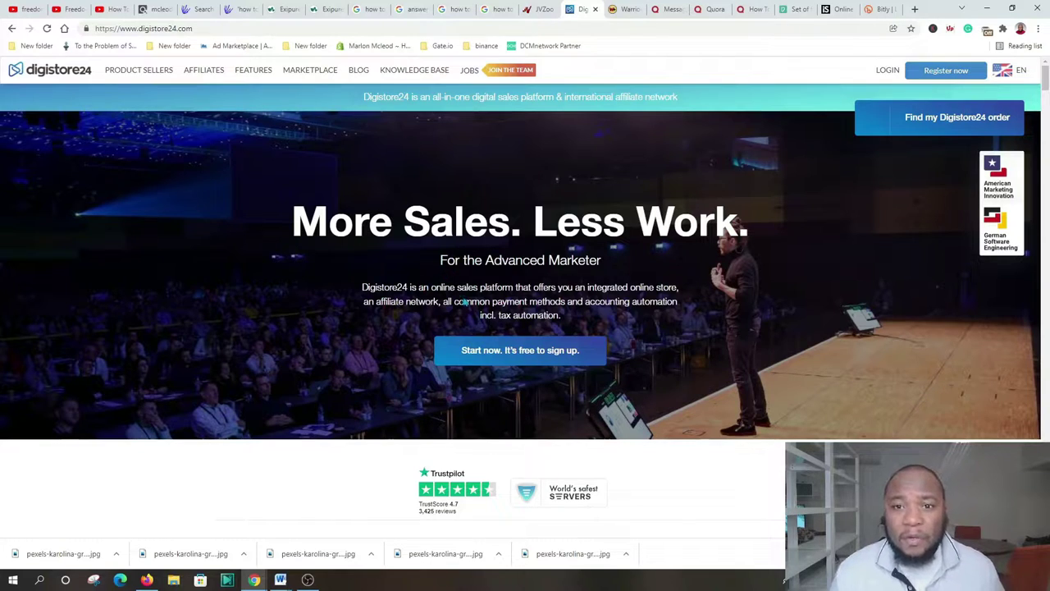
{"action": "left_click", "coordinate": [627, 10]}
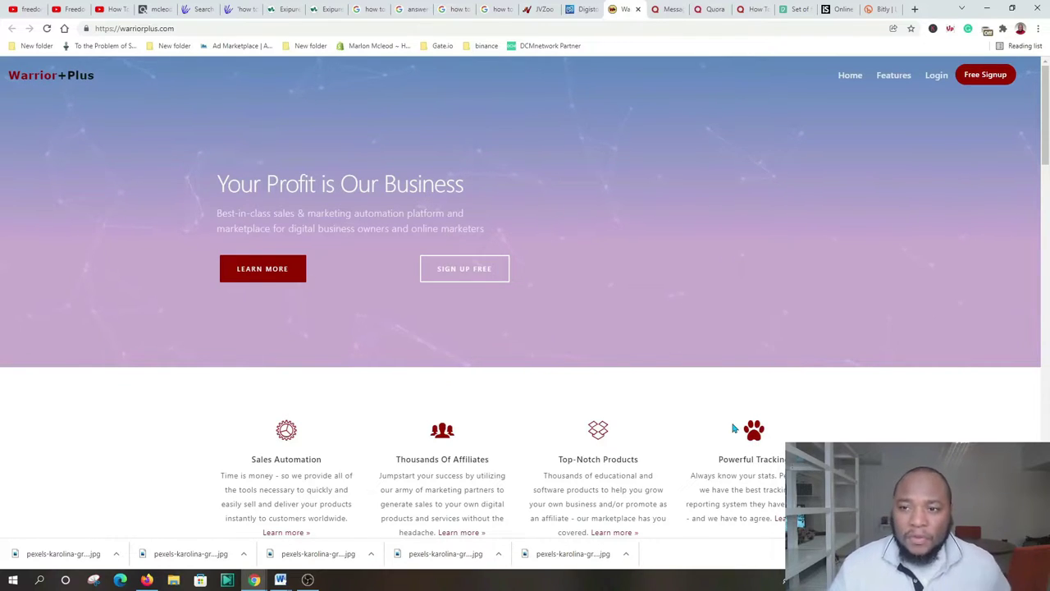
{"action": "left_click", "coordinate": [151, 9]}
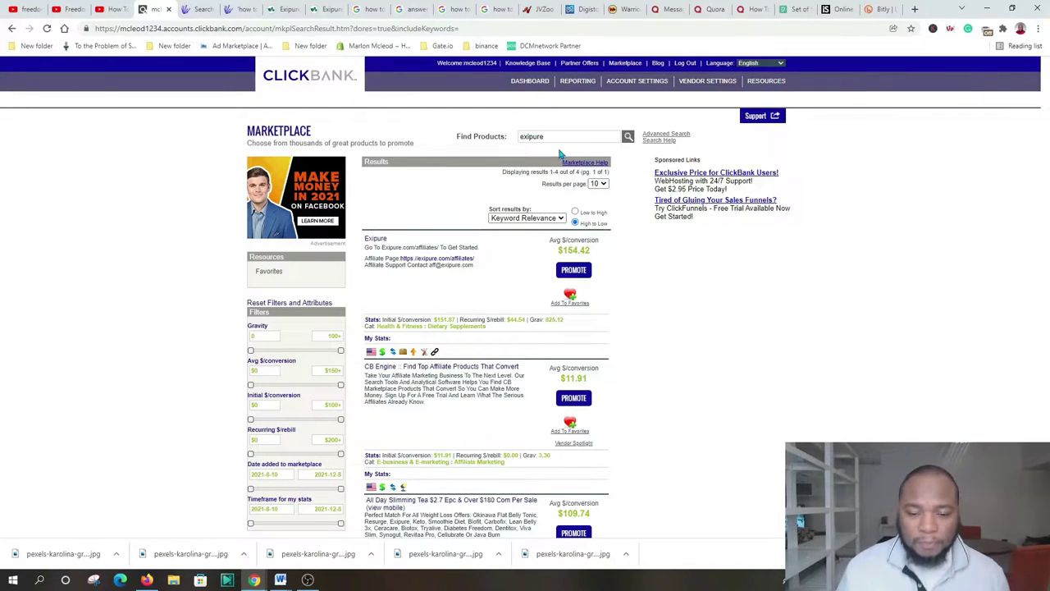
{"action": "left_click", "coordinate": [585, 10]}
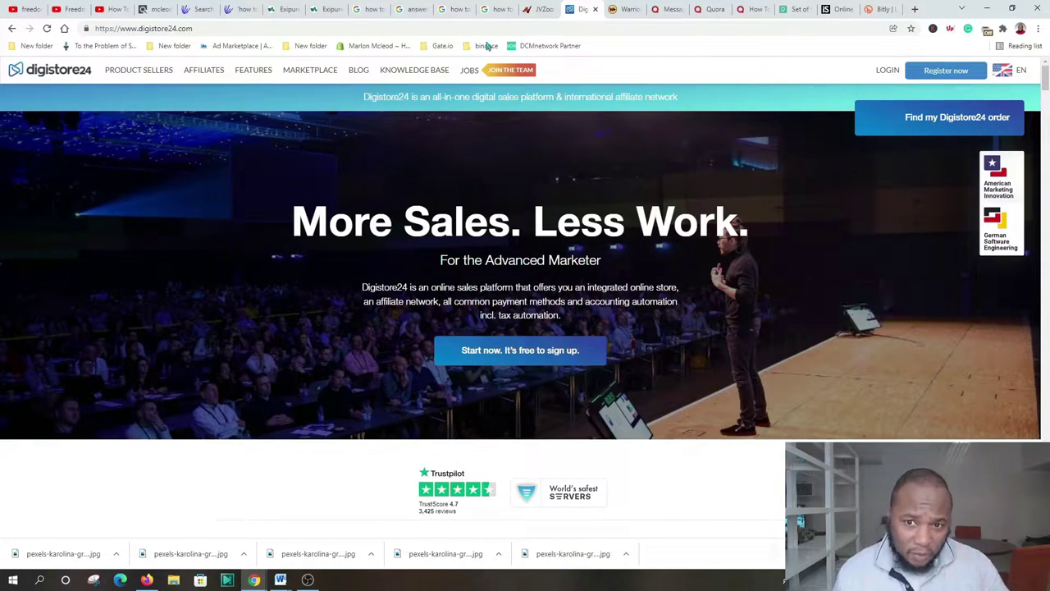
Return to the ClickBank marketplace results for "exipure" and examine the Exipure listing's conversion, rebill and gravity stats.
{"action": "left_click", "coordinate": [164, 12]}
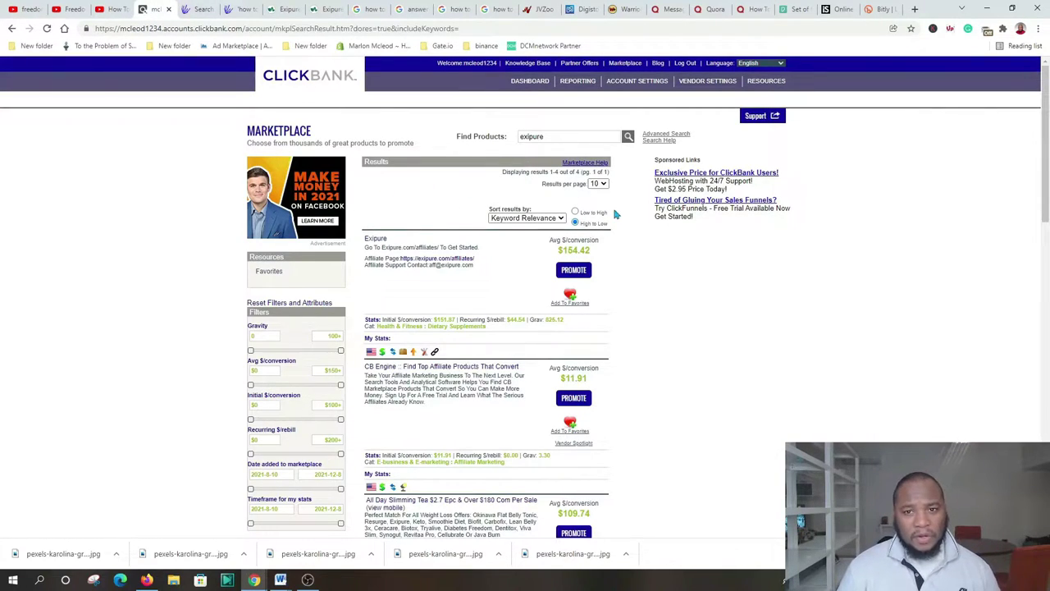
{"action": "scroll", "coordinate": [493, 230], "scroll_direction": "down", "scroll_amount": 2}
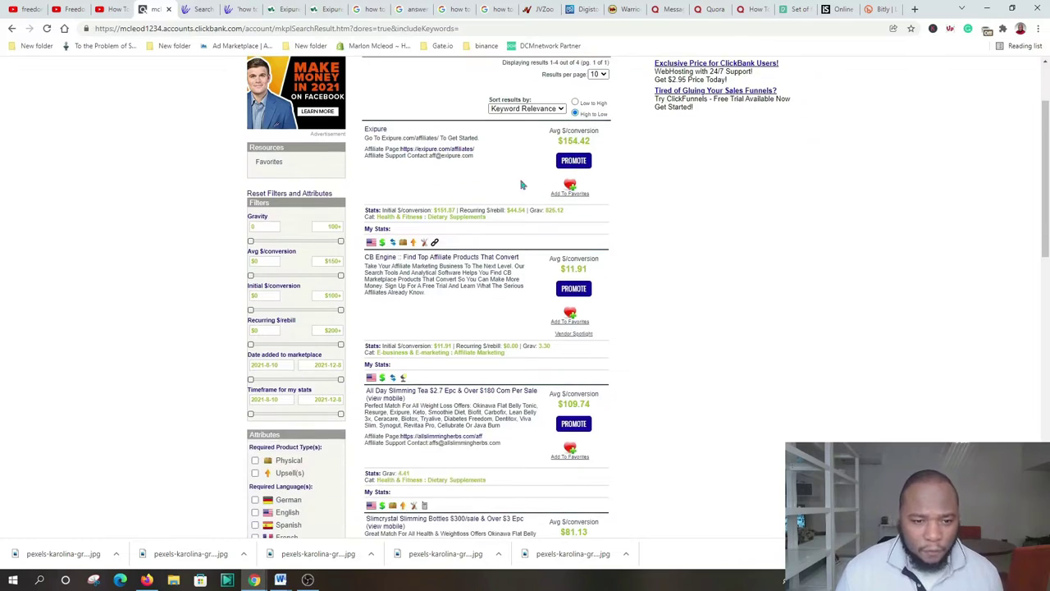
{"action": "scroll", "coordinate": [558, 213], "scroll_direction": "up", "scroll_amount": 1}
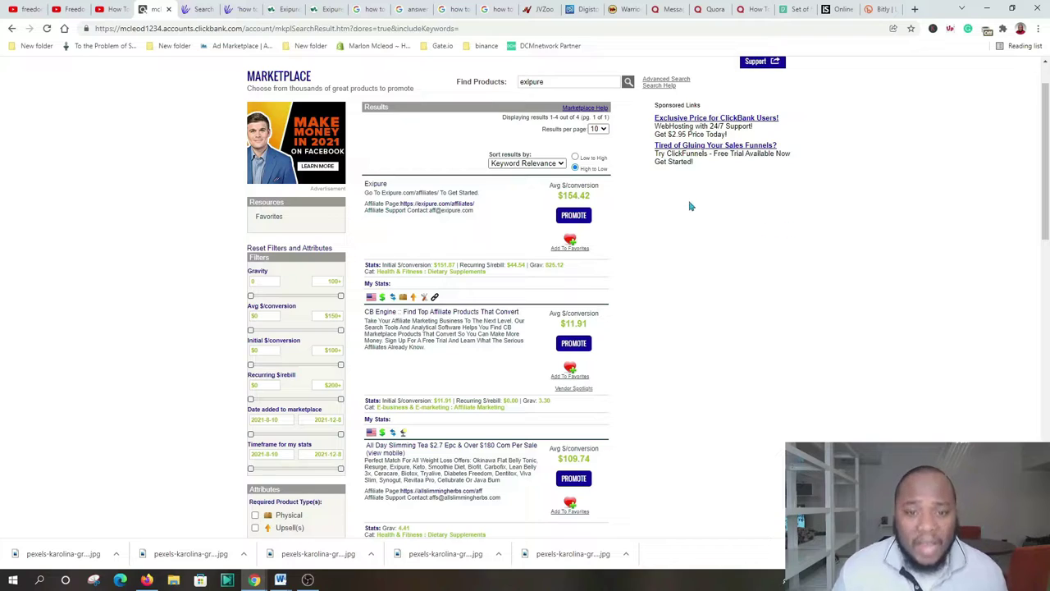
{"action": "scroll", "coordinate": [396, 178], "scroll_direction": "up", "scroll_amount": 1}
{"action": "scroll", "coordinate": [504, 262], "scroll_direction": "down", "scroll_amount": 1}
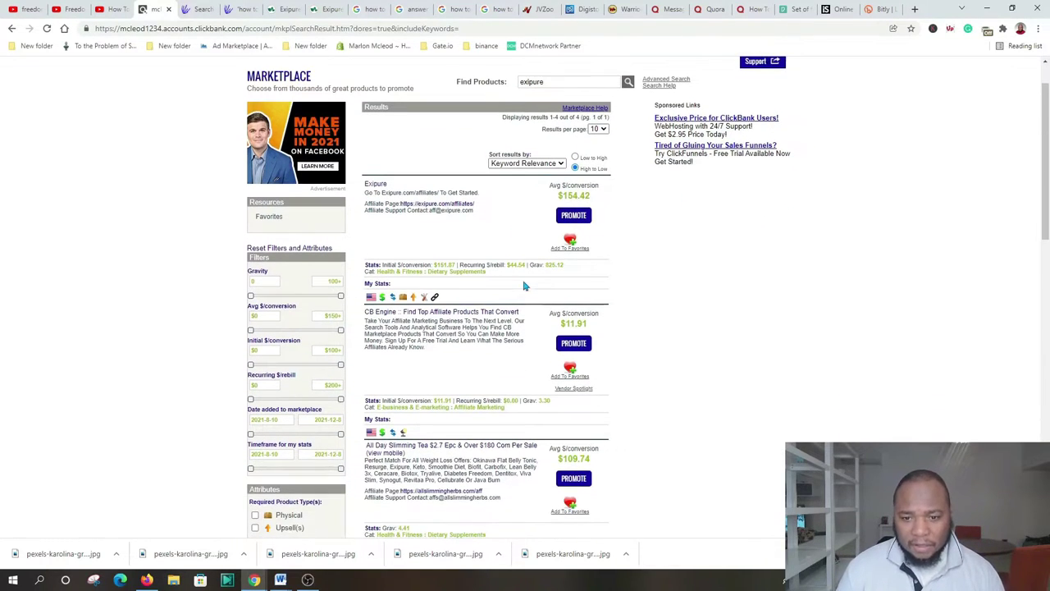
Search the ClickBank marketplace for "exipure" again and review the listed products and their stats.
{"action": "scroll", "coordinate": [529, 222], "scroll_direction": "down", "scroll_amount": 1}
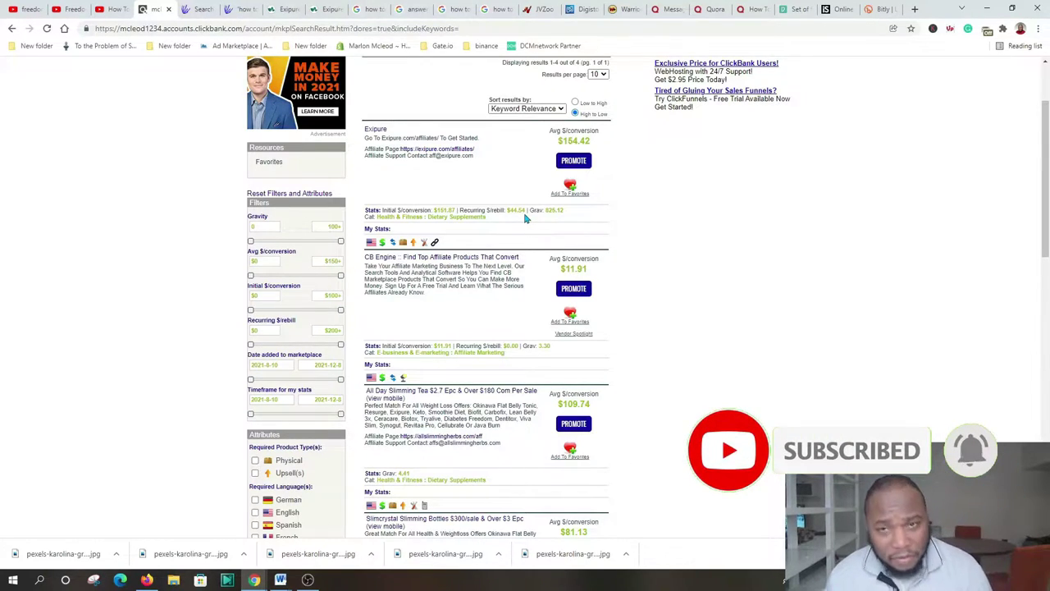
{"action": "scroll", "coordinate": [645, 181], "scroll_direction": "down", "scroll_amount": 1}
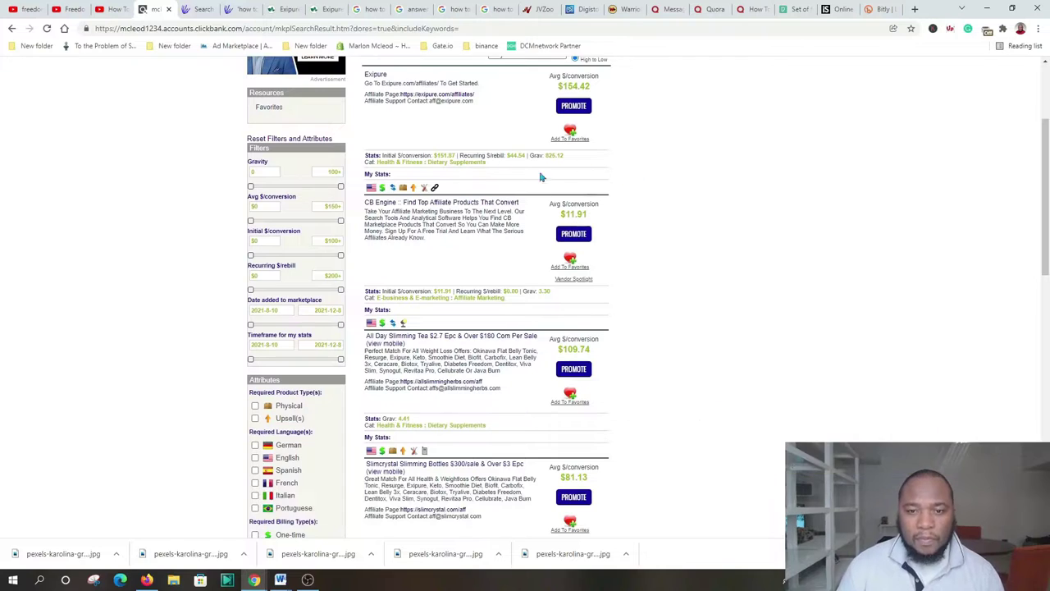
{"action": "scroll", "coordinate": [549, 174], "scroll_direction": "up", "scroll_amount": 2}
{"action": "scroll", "coordinate": [622, 168], "scroll_direction": "up", "scroll_amount": 1}
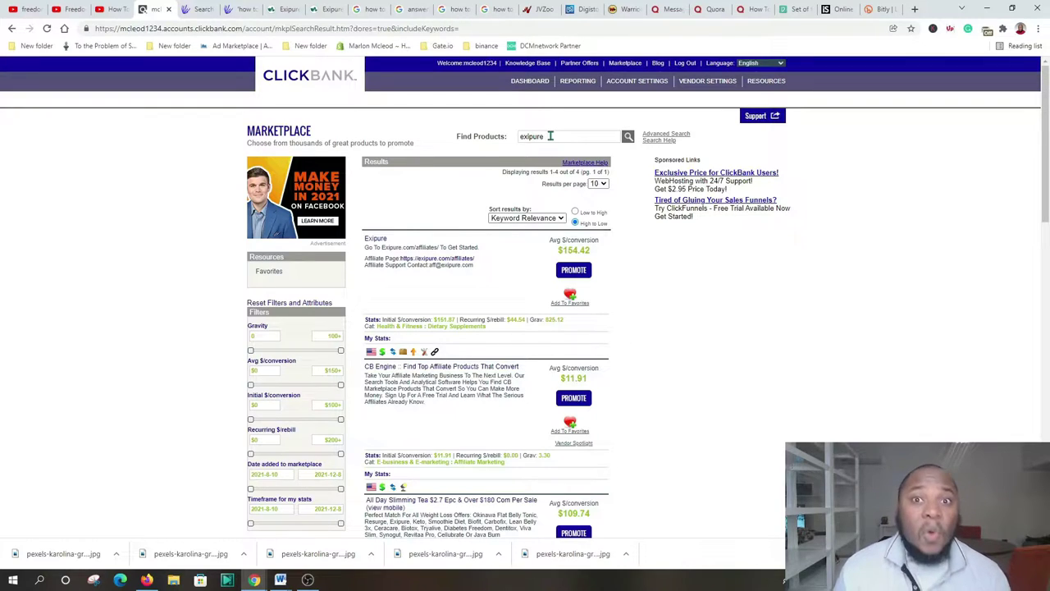
{"action": "left_click", "coordinate": [628, 137]}
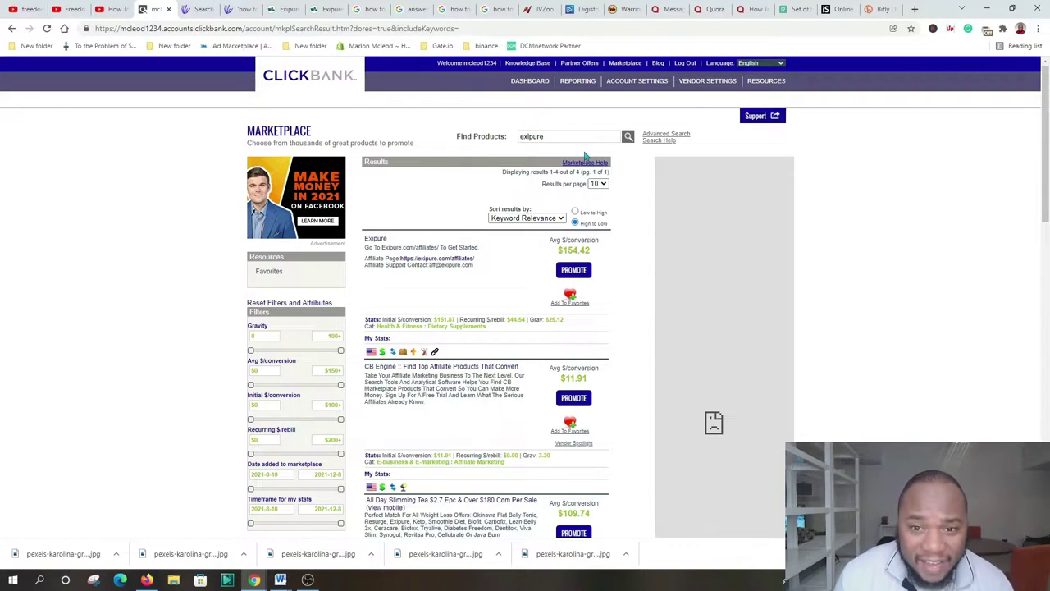
{"action": "scroll", "coordinate": [526, 198], "scroll_direction": "down", "scroll_amount": 2}
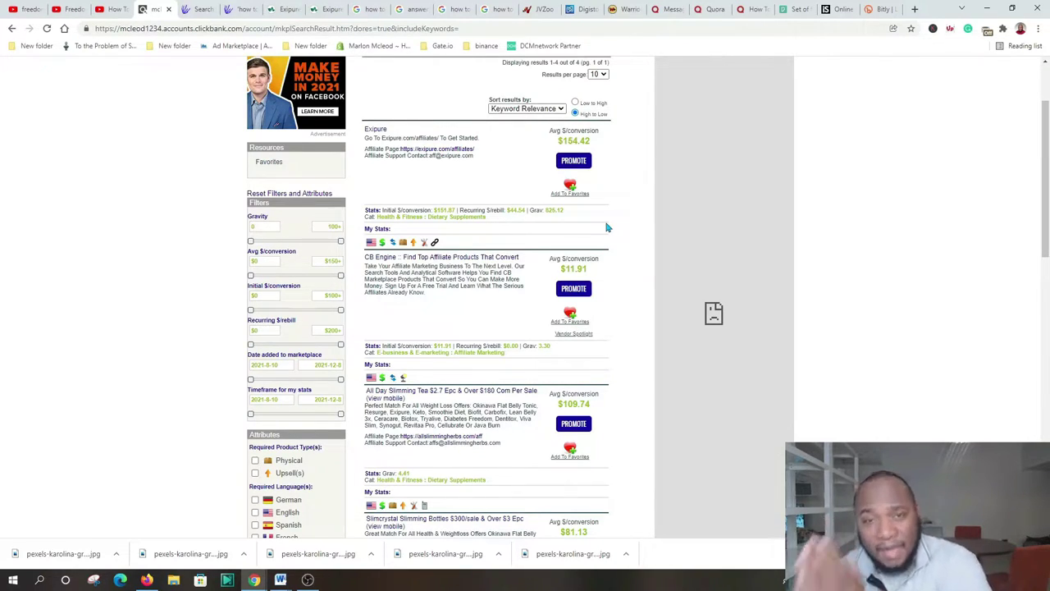
{"action": "scroll", "coordinate": [438, 170], "scroll_direction": "up", "scroll_amount": 2}
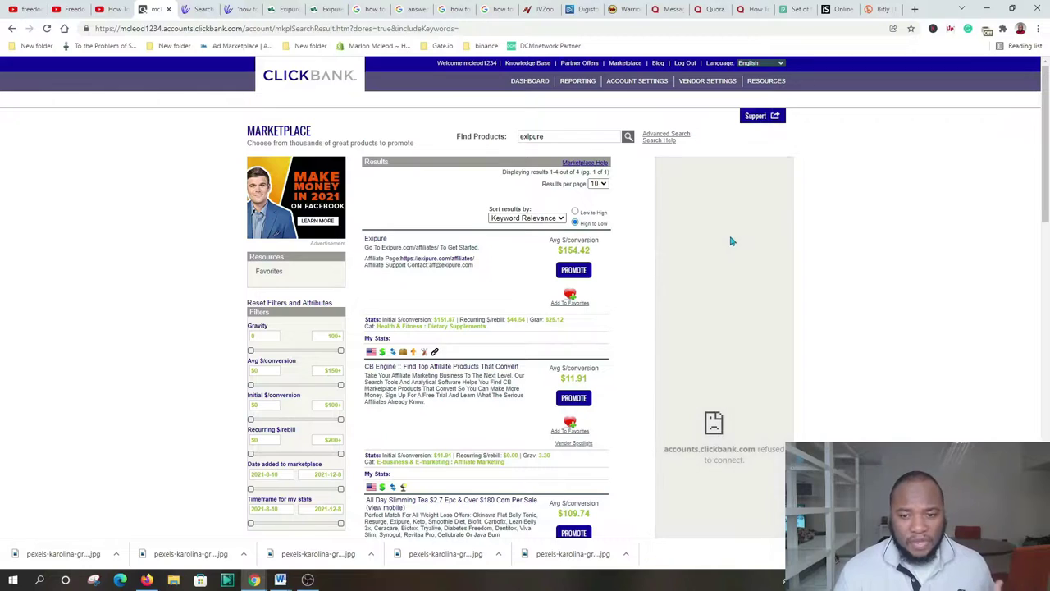
Generate a HopLink for the Exipure offer with the saved ClickBank account nickname, leaving the tracking ID empty, and copy the link.
{"action": "left_click", "coordinate": [573, 272]}
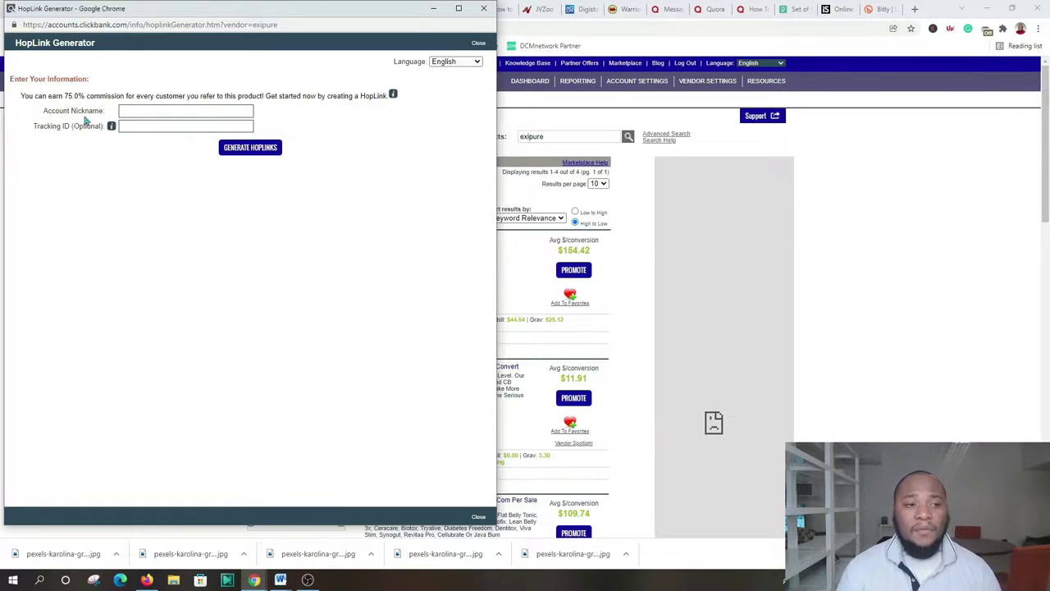
{"action": "left_click", "coordinate": [124, 112]}
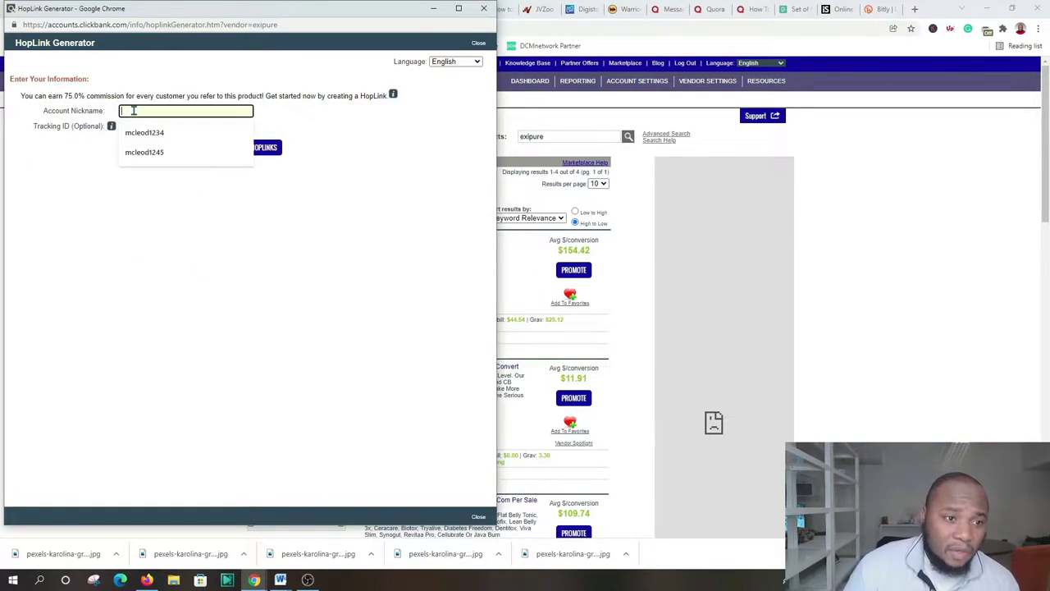
{"action": "left_click", "coordinate": [148, 133]}
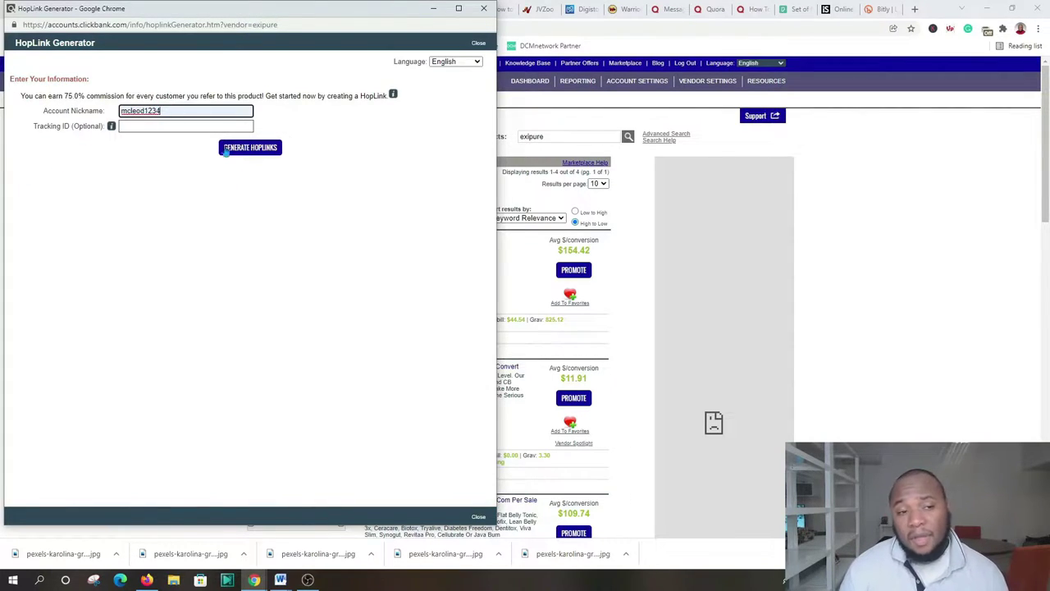
{"action": "left_click", "coordinate": [264, 153]}
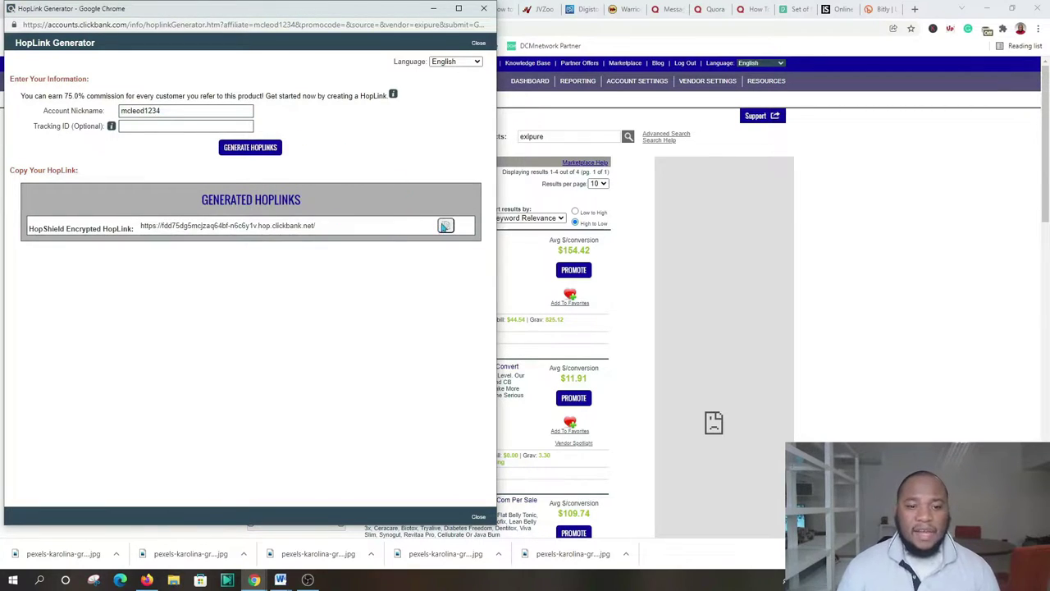
{"action": "left_click", "coordinate": [445, 226]}
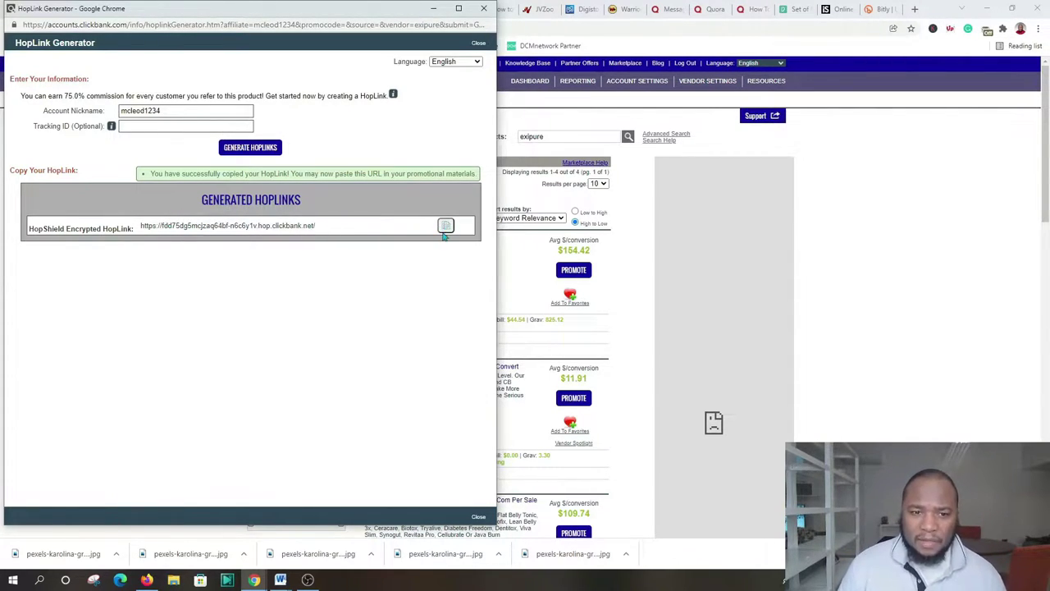
{"action": "left_click", "coordinate": [434, 9]}
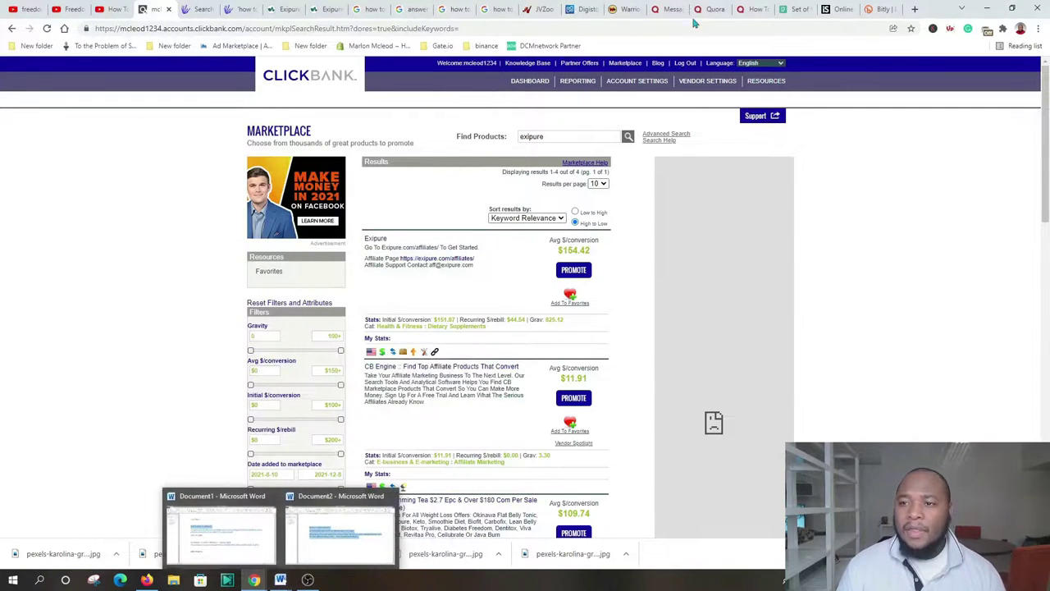
Switch to Bitly and create a short link from the copied Exipure HopLink.
{"action": "left_click", "coordinate": [879, 11]}
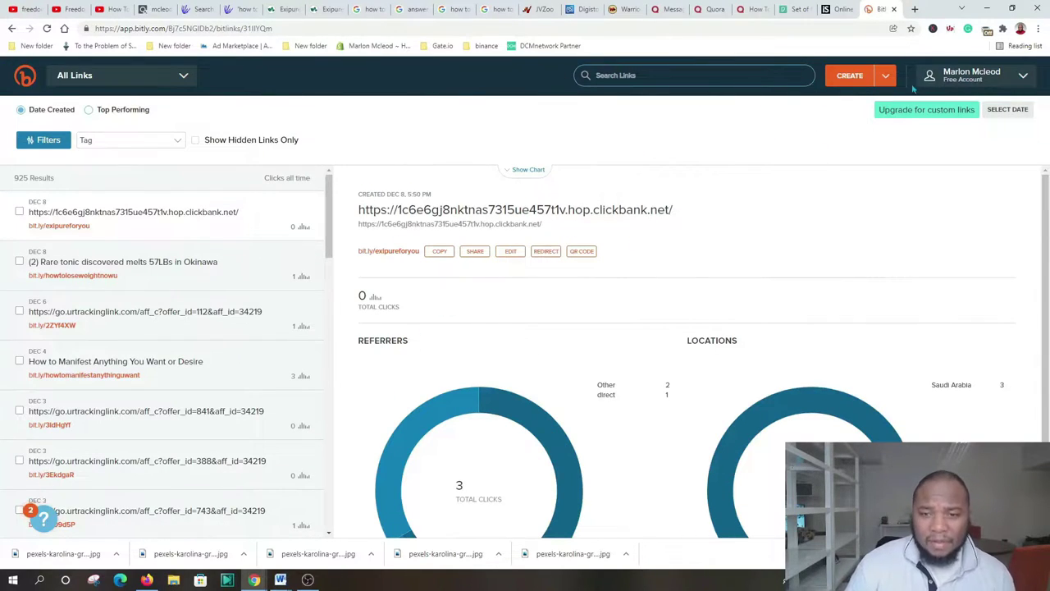
{"action": "left_click", "coordinate": [852, 76]}
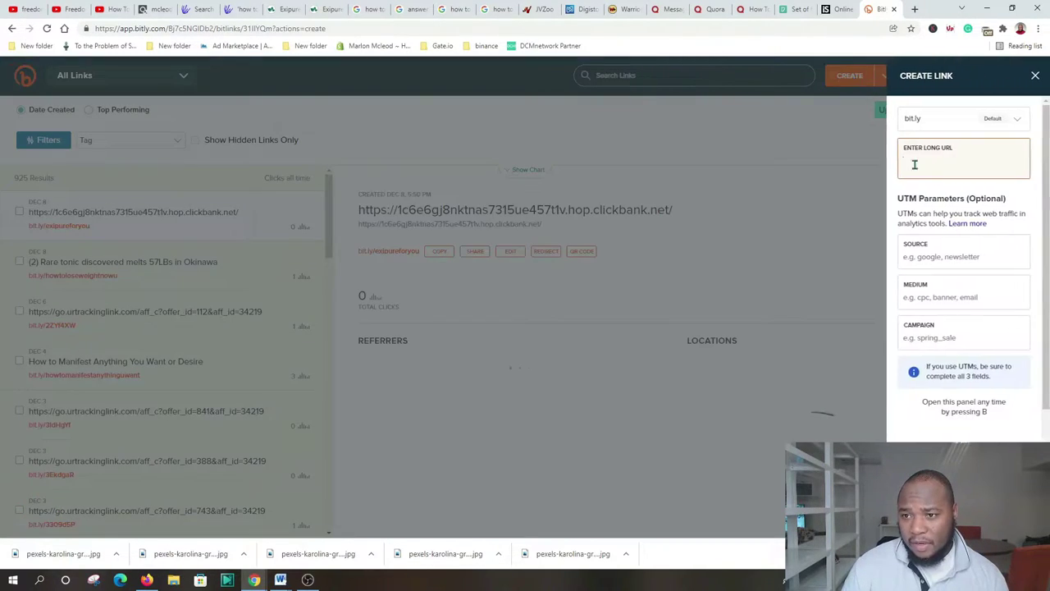
{"action": "right_click", "coordinate": [918, 165]}
{"action": "left_click", "coordinate": [941, 245]}
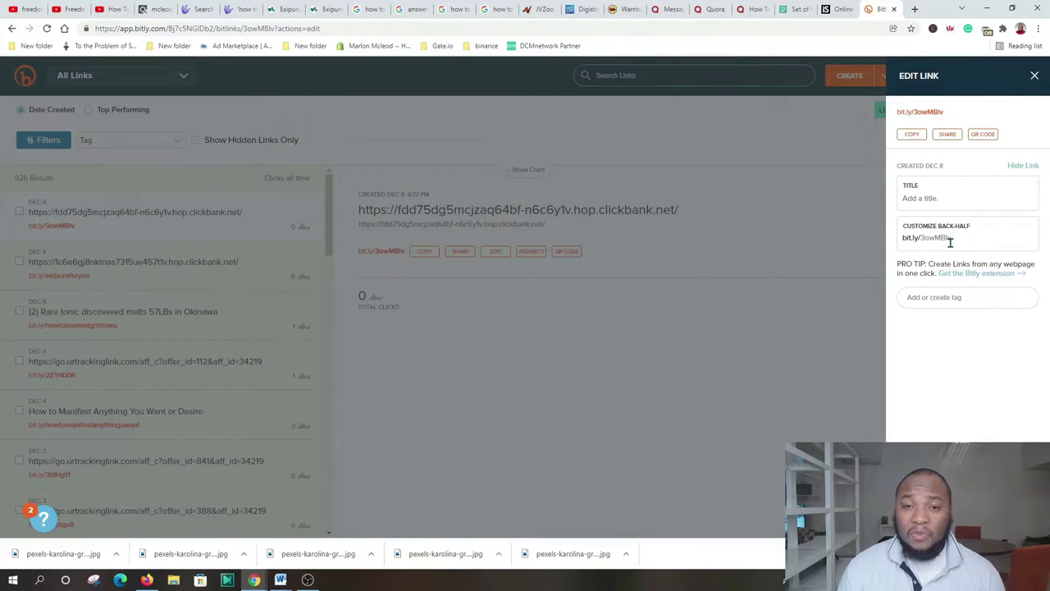
Customize the new short link's back-half as "expireweightlosemethod", save it and copy the resulting link.
{"action": "left_click_drag", "start_coordinate": [956, 238], "coordinate": [925, 240]}
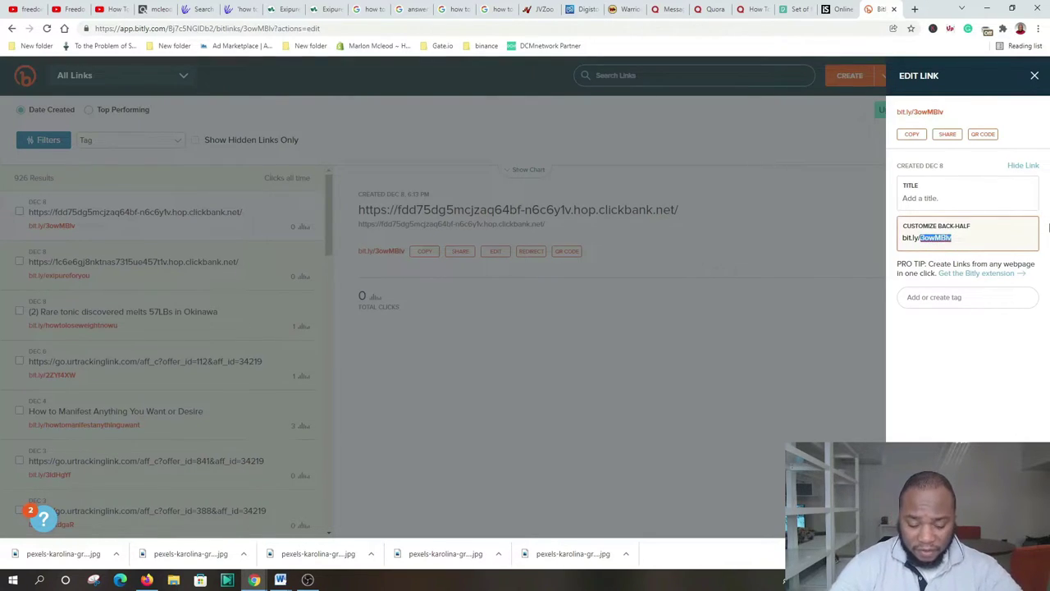
{"action": "type", "text": "EXPIRE"}
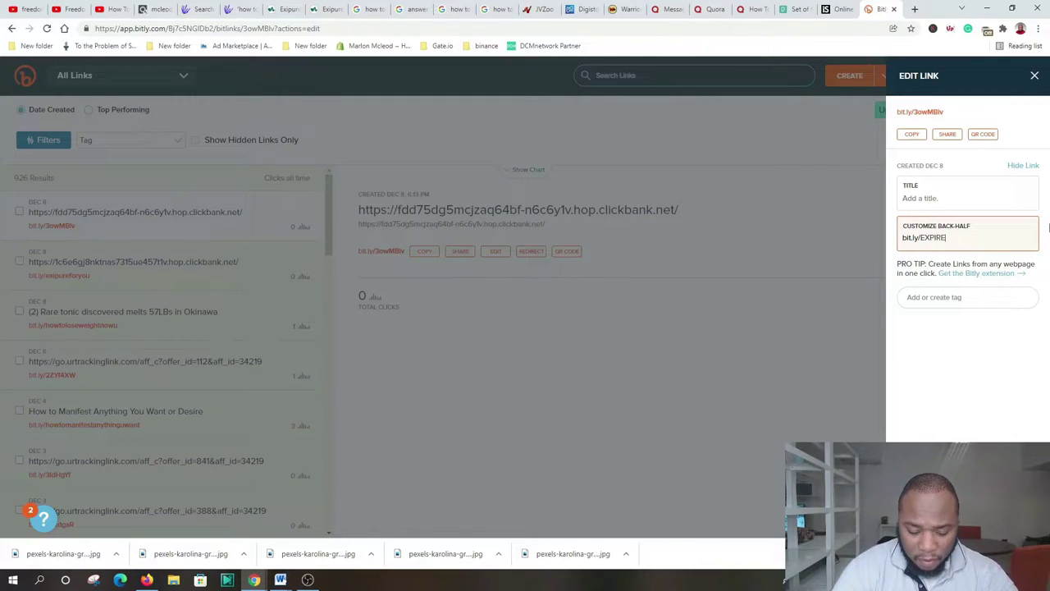
{"action": "key", "text": "BackSpace"}
{"action": "key", "text": "BackSpace"}
{"action": "key", "text": "BackSpace"}
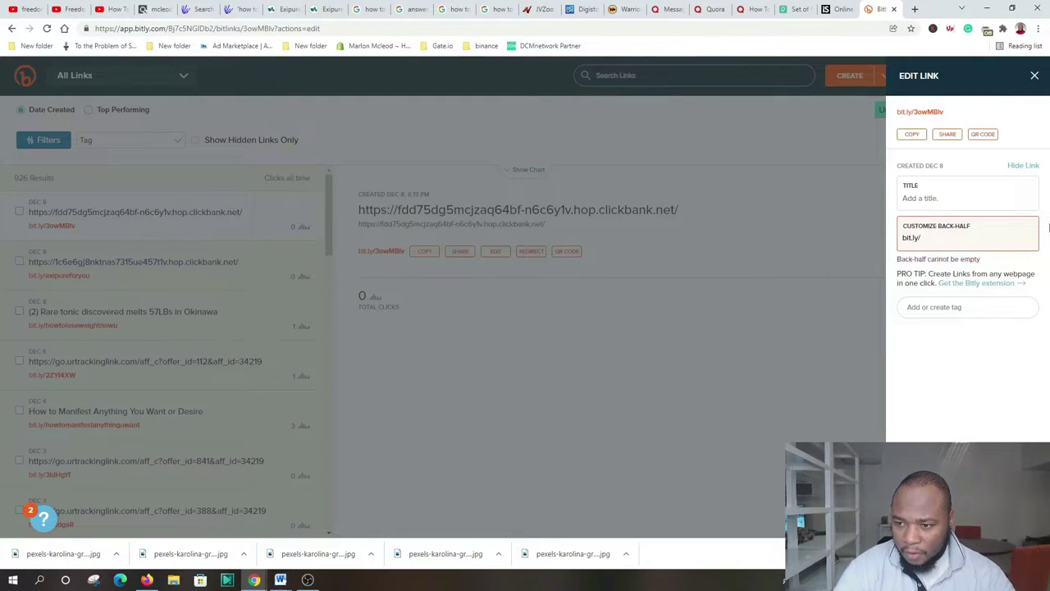
{"action": "type", "text": "ee"}
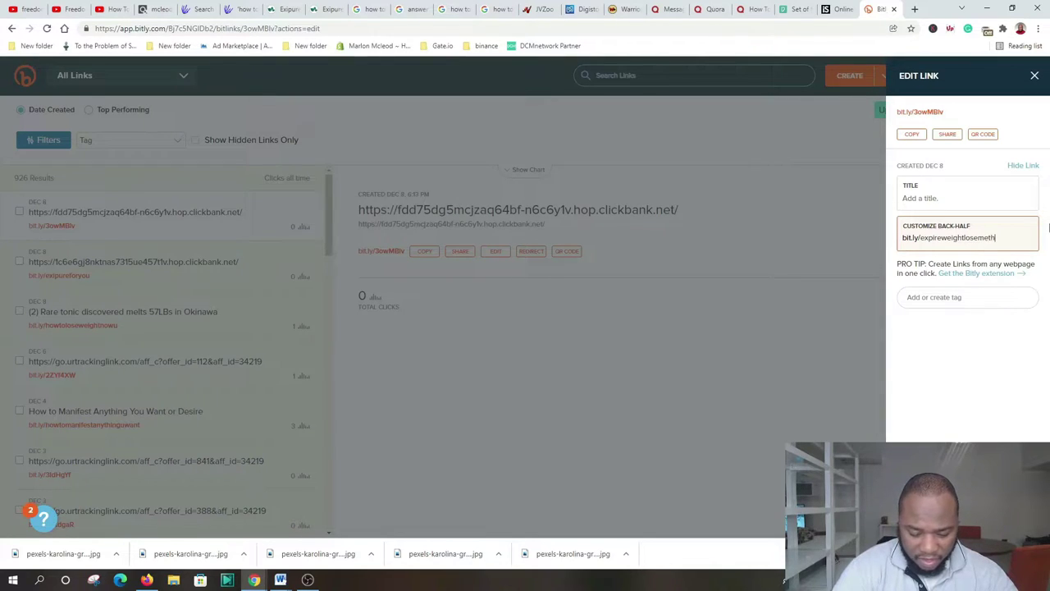
{"action": "left_click", "coordinate": [1005, 237]}
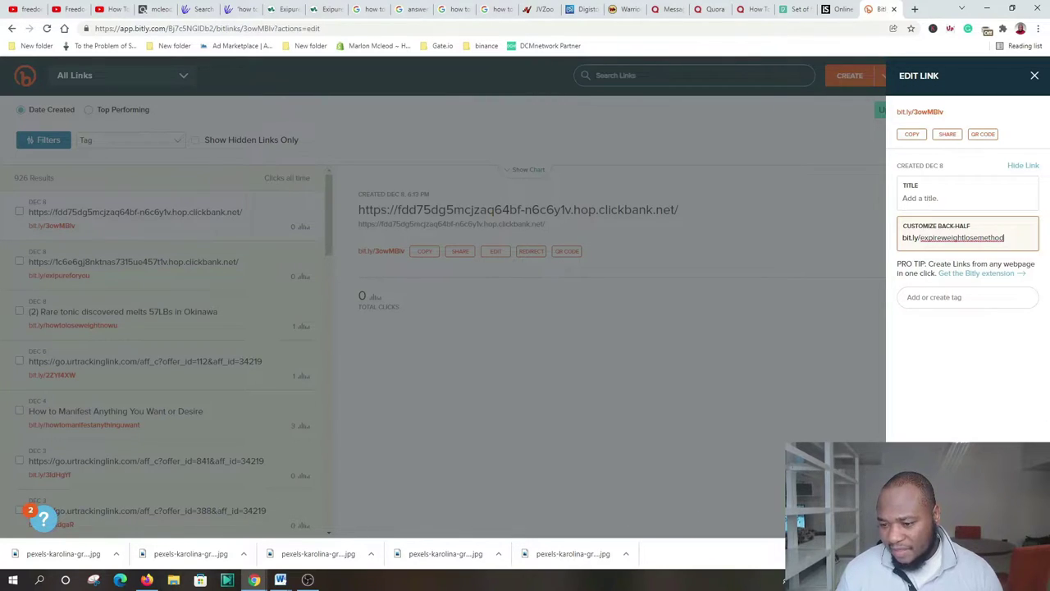
{"action": "key", "text": "Return"}
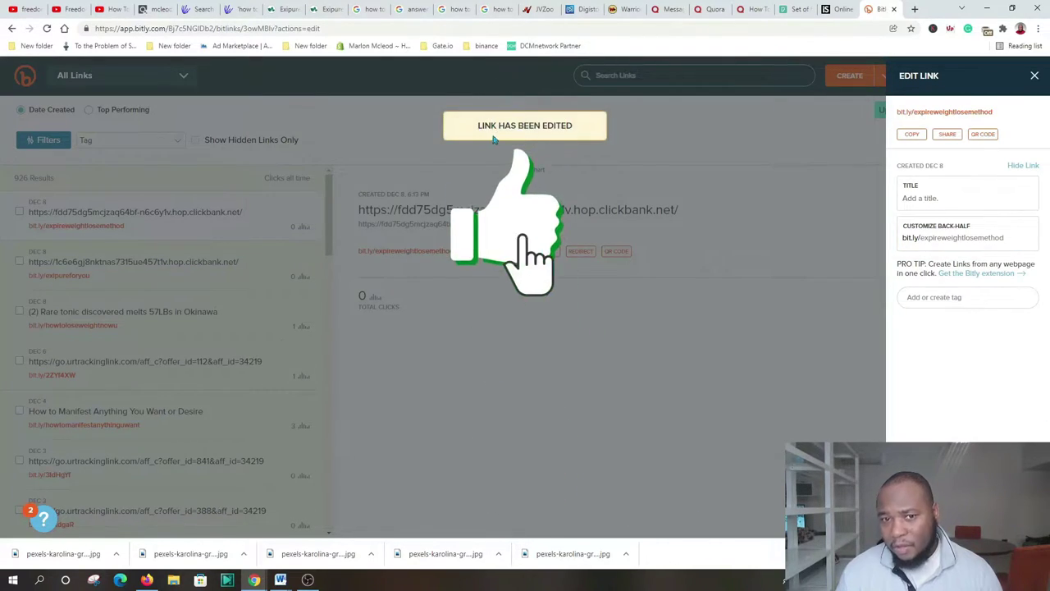
{"action": "left_click", "coordinate": [910, 134]}
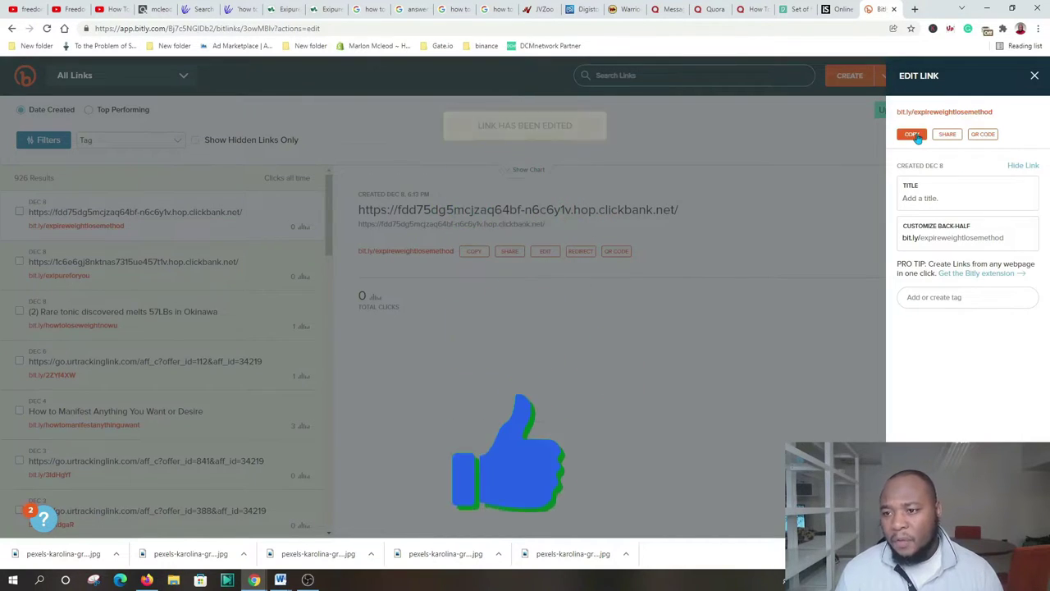
{"action": "left_click", "coordinate": [916, 10]}
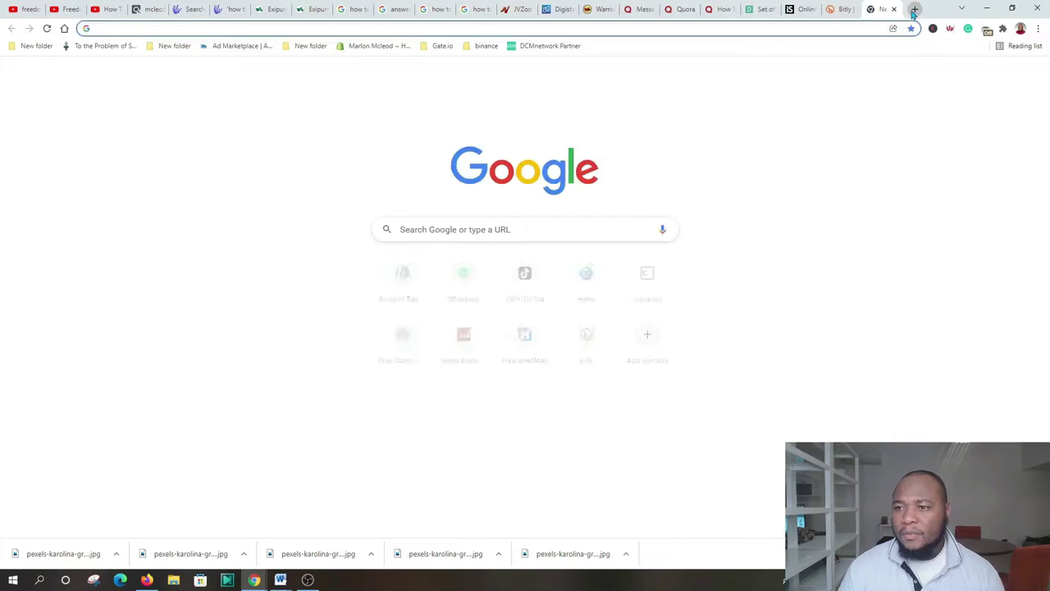
{"action": "left_click", "coordinate": [1038, 28]}
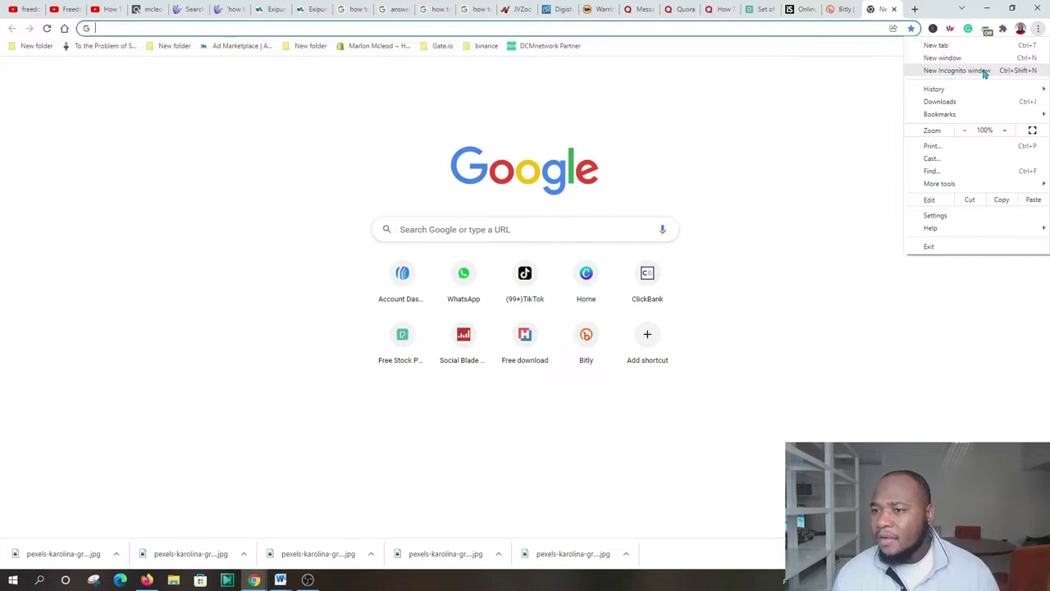
{"action": "left_click", "coordinate": [935, 71]}
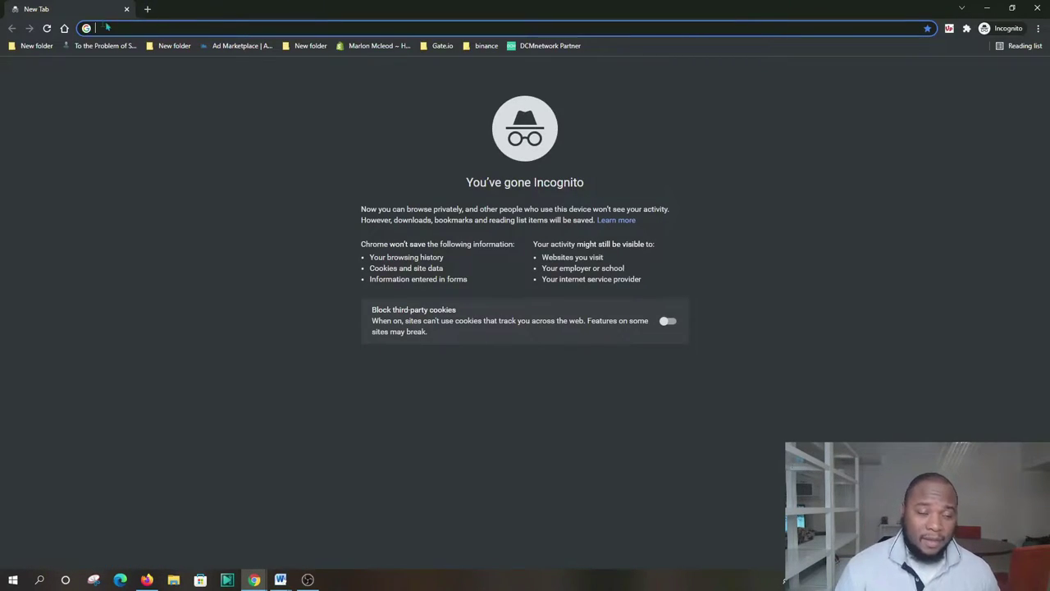
{"action": "right_click", "coordinate": [114, 26]}
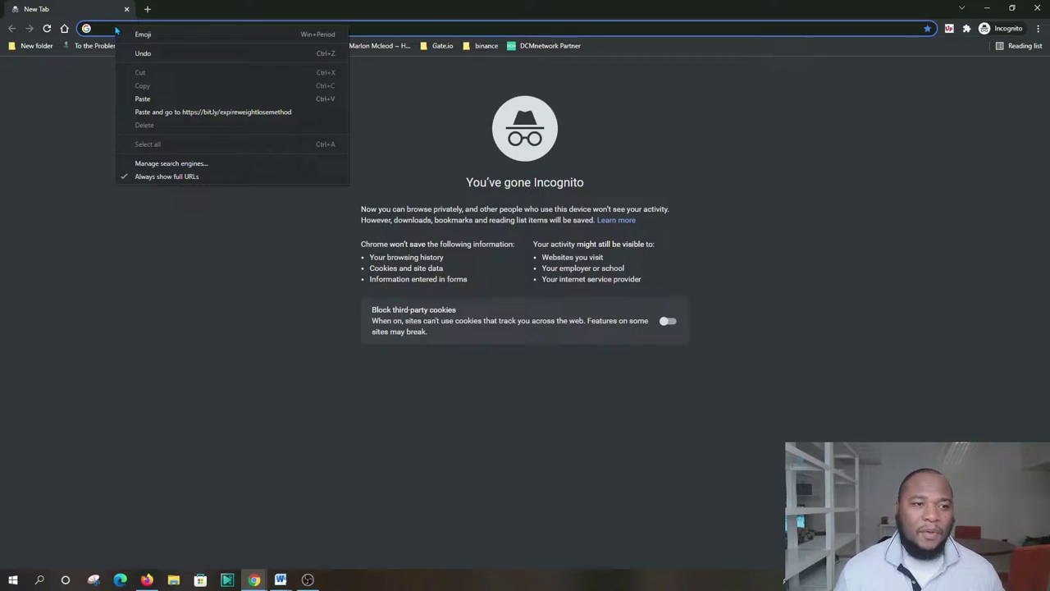
{"action": "left_click", "coordinate": [152, 103]}
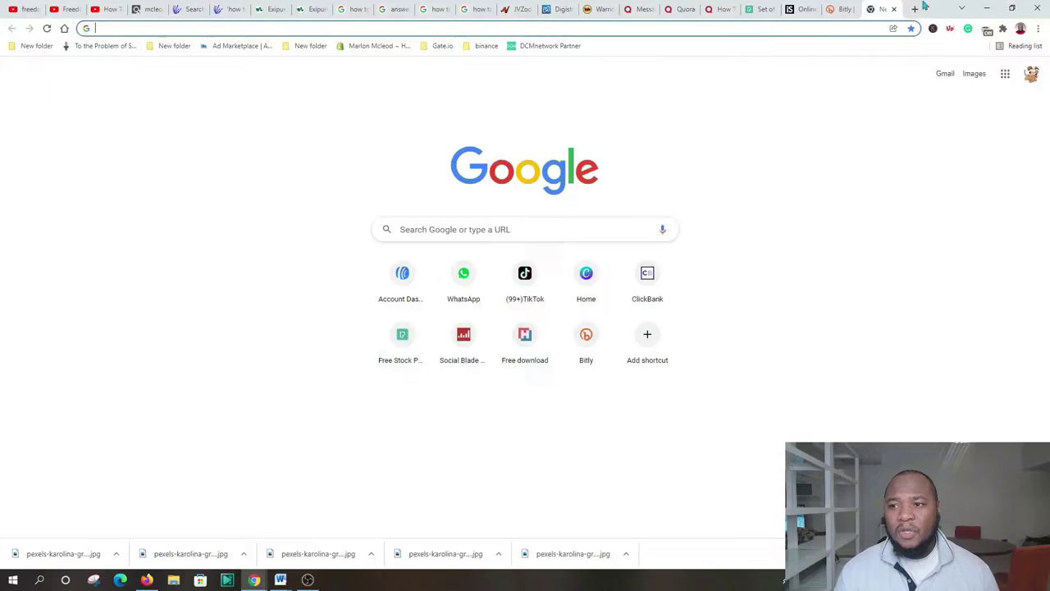
{"action": "left_click", "coordinate": [987, 8]}
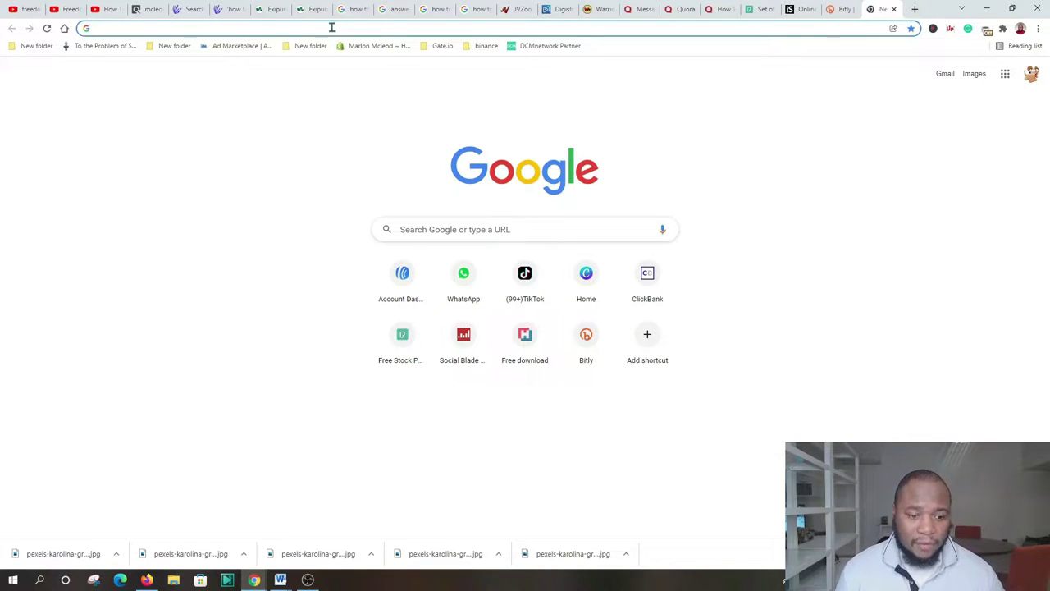
{"action": "left_click", "coordinate": [1039, 29]}
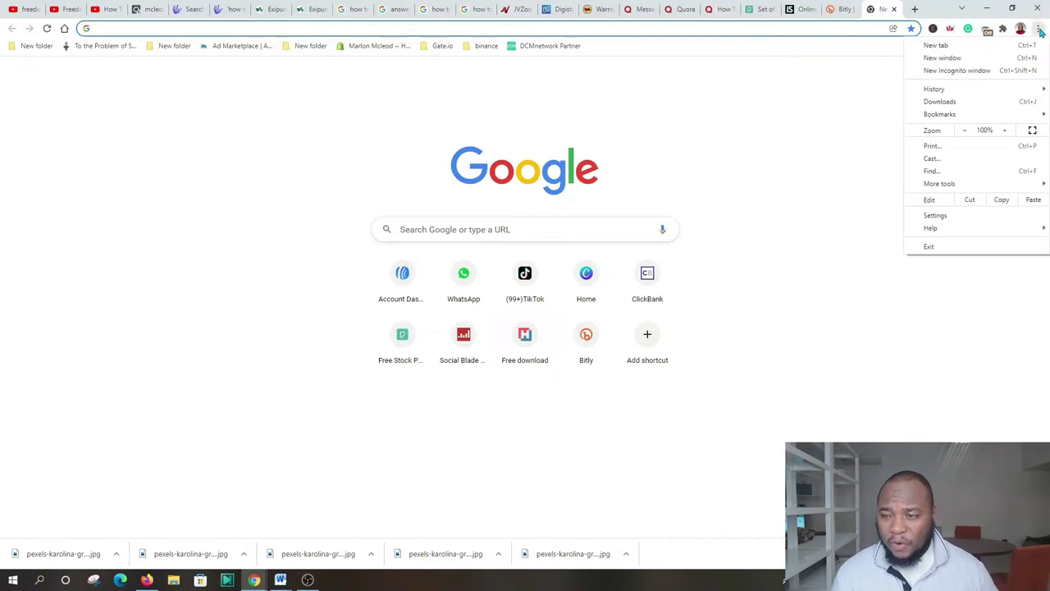
{"action": "left_click", "coordinate": [977, 75]}
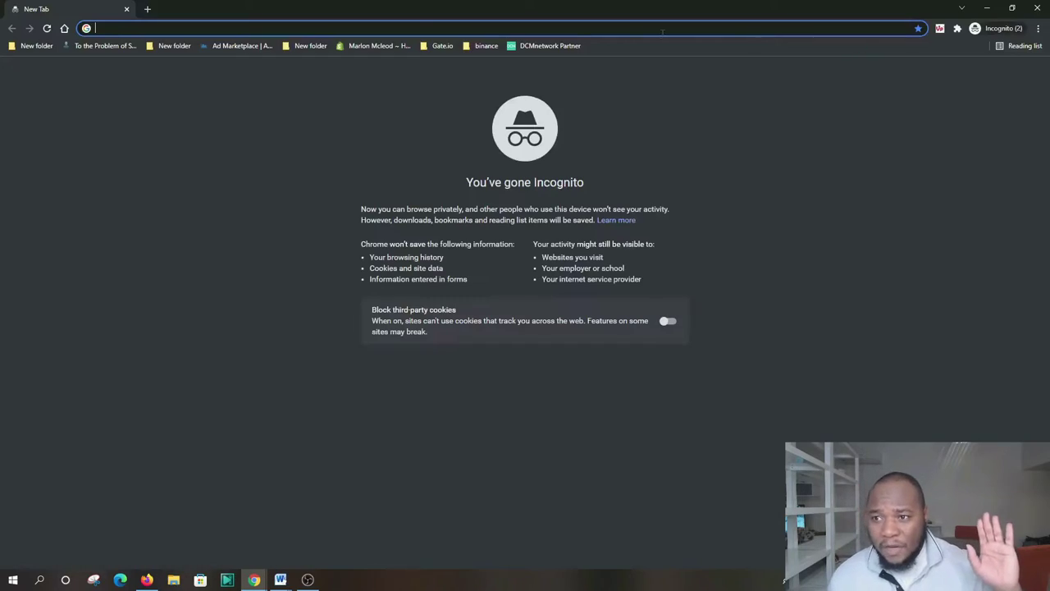
{"action": "right_click", "coordinate": [170, 26]}
{"action": "left_click", "coordinate": [205, 104]}
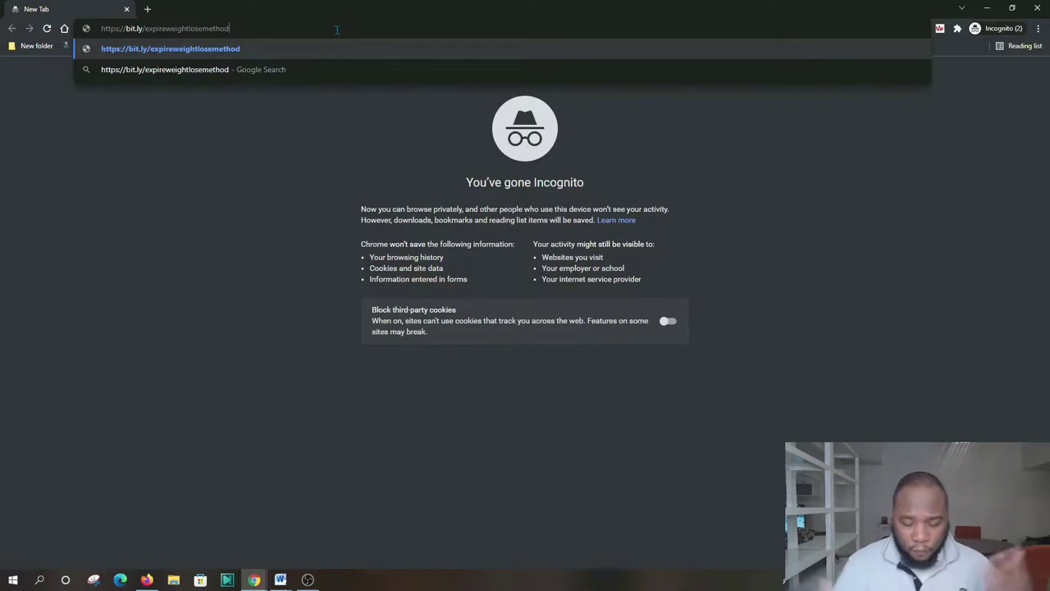
{"action": "key", "text": "Return"}
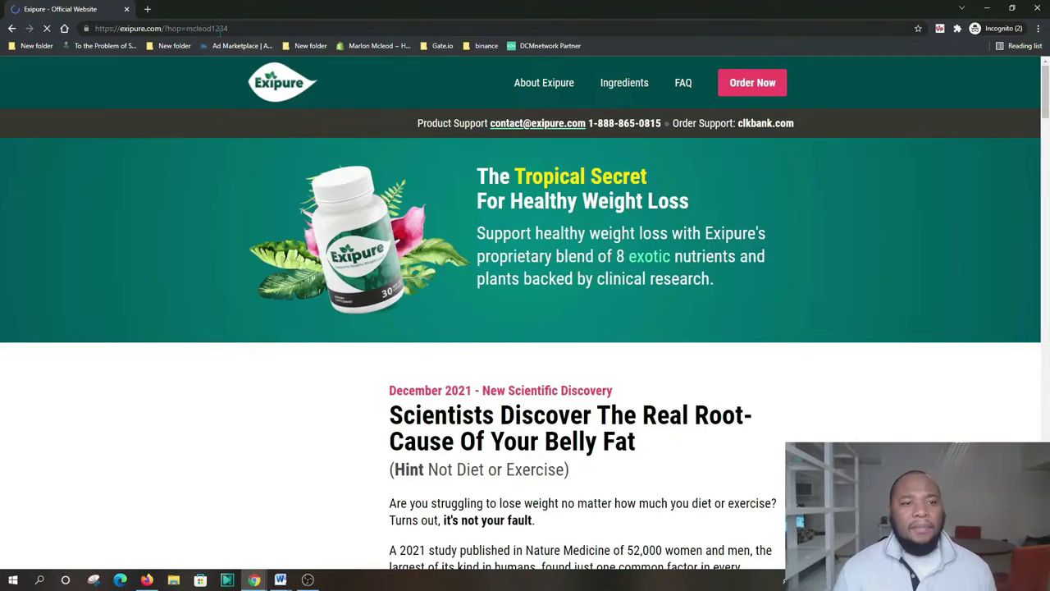
{"action": "scroll", "coordinate": [484, 344], "scroll_direction": "down", "scroll_amount": 1}
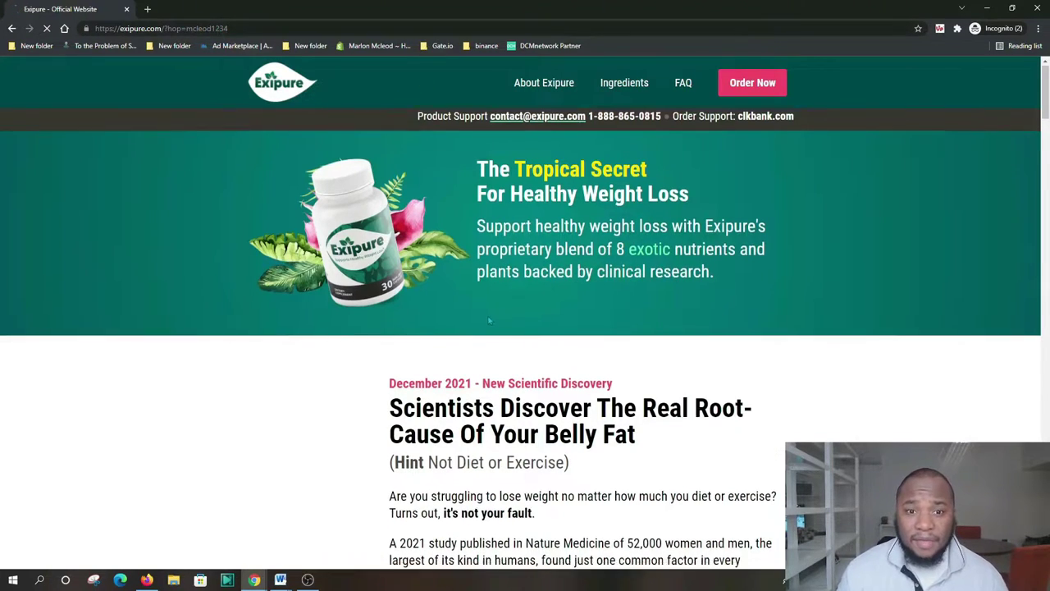
{"action": "scroll", "coordinate": [493, 327], "scroll_direction": "down", "scroll_amount": 2}
{"action": "scroll", "coordinate": [493, 327], "scroll_direction": "down", "scroll_amount": 15}
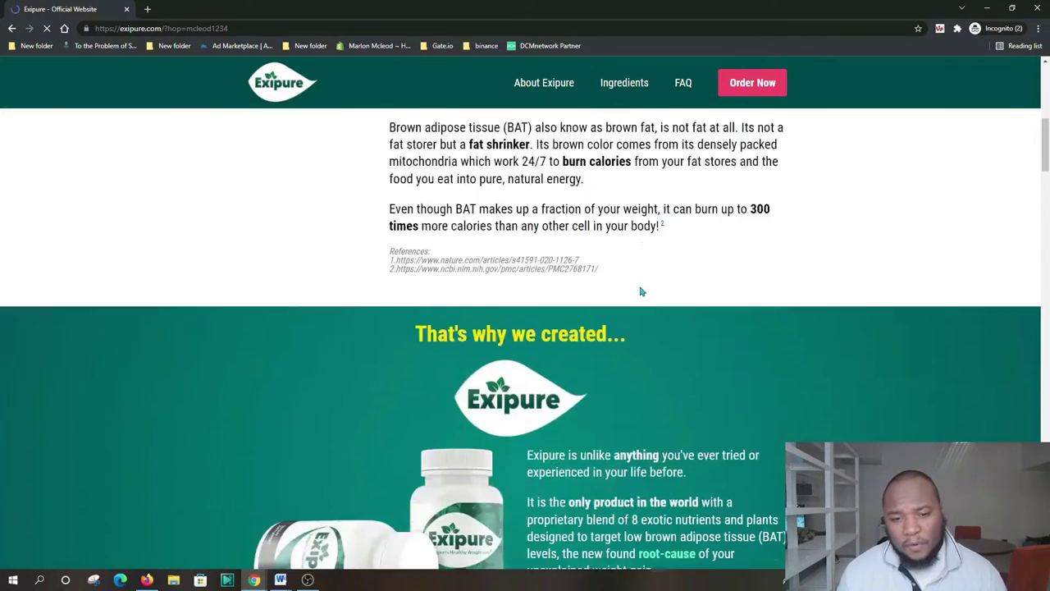
{"action": "scroll", "coordinate": [597, 300], "scroll_direction": "down", "scroll_amount": 5}
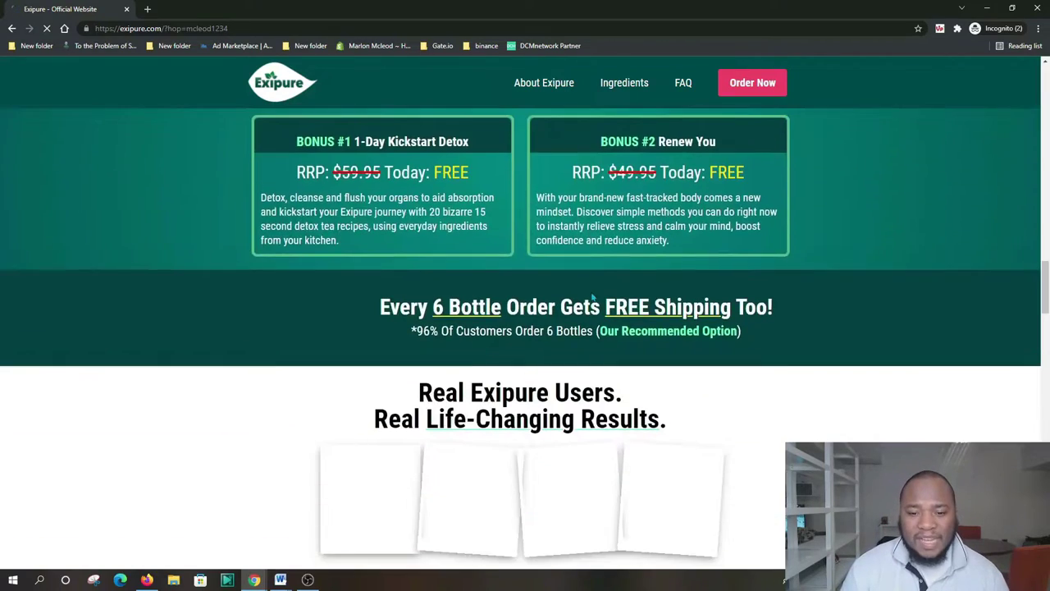
Follow the Exipure sales page to the 6-bottle checkout, dismiss its discount pop-up, check the affiliate credit at its end and minimize the Incognito window.
{"action": "scroll", "coordinate": [726, 129], "scroll_direction": "down", "scroll_amount": 3}
{"action": "scroll", "coordinate": [749, 93], "scroll_direction": "down", "scroll_amount": 10}
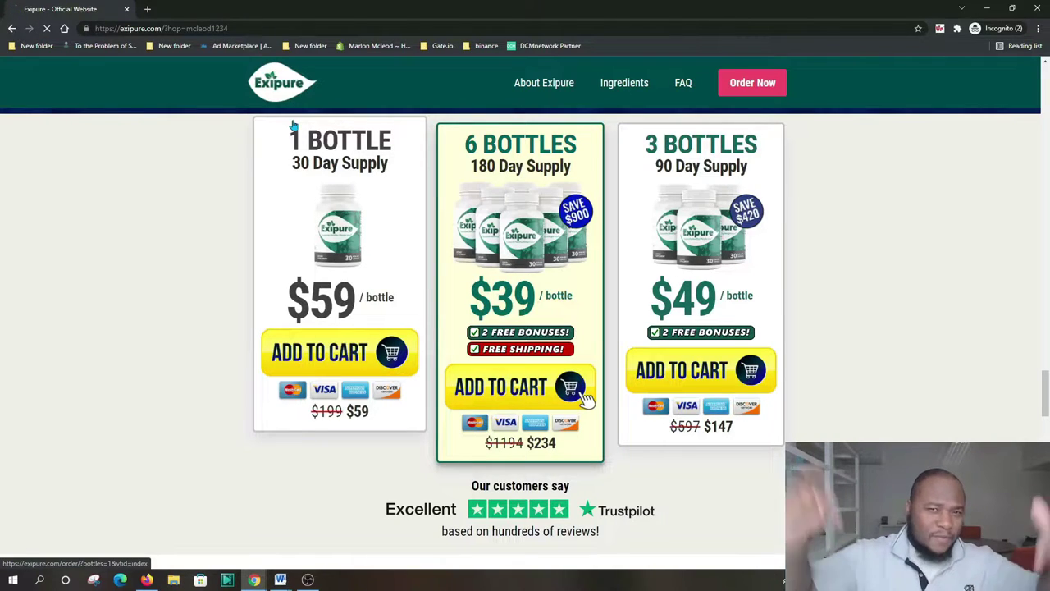
{"action": "scroll", "coordinate": [295, 127], "scroll_direction": "down", "scroll_amount": 5}
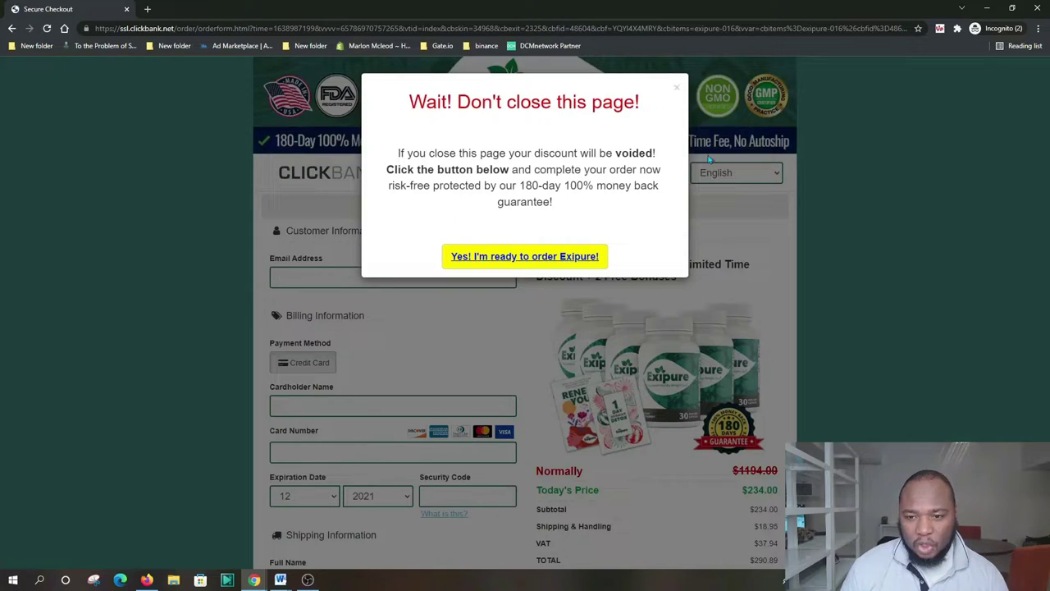
{"action": "left_click", "coordinate": [678, 90]}
{"action": "scroll", "coordinate": [666, 236], "scroll_direction": "down", "scroll_amount": 9}
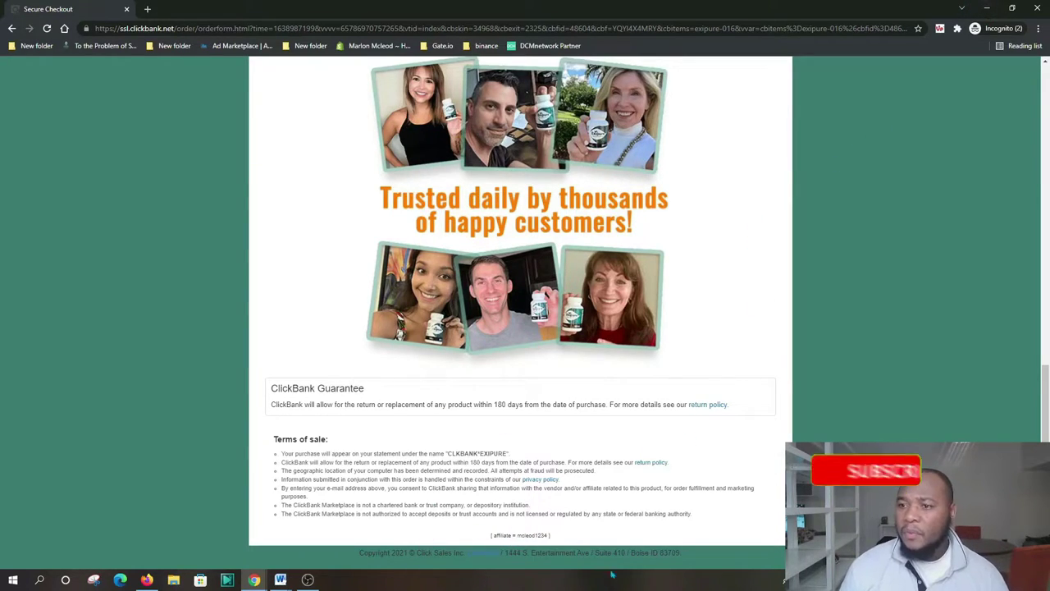
{"action": "left_click", "coordinate": [990, 11]}
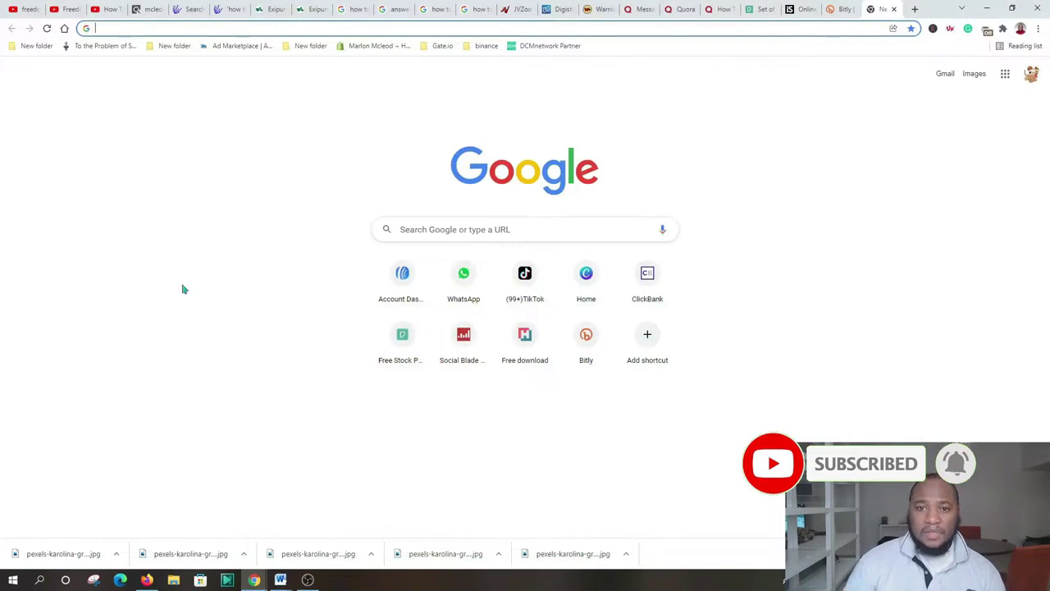
Open the Exipure affiliate page from its ClickBank marketplace listing in a new tab and review the email swipes offered there.
{"action": "left_click", "coordinate": [148, 9]}
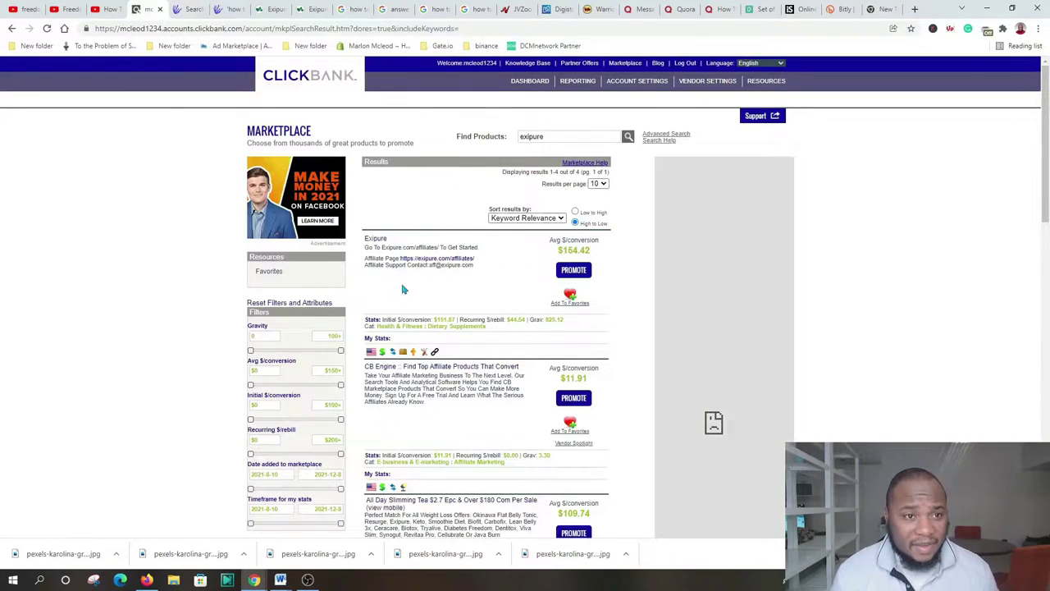
{"action": "right_click", "coordinate": [468, 264]}
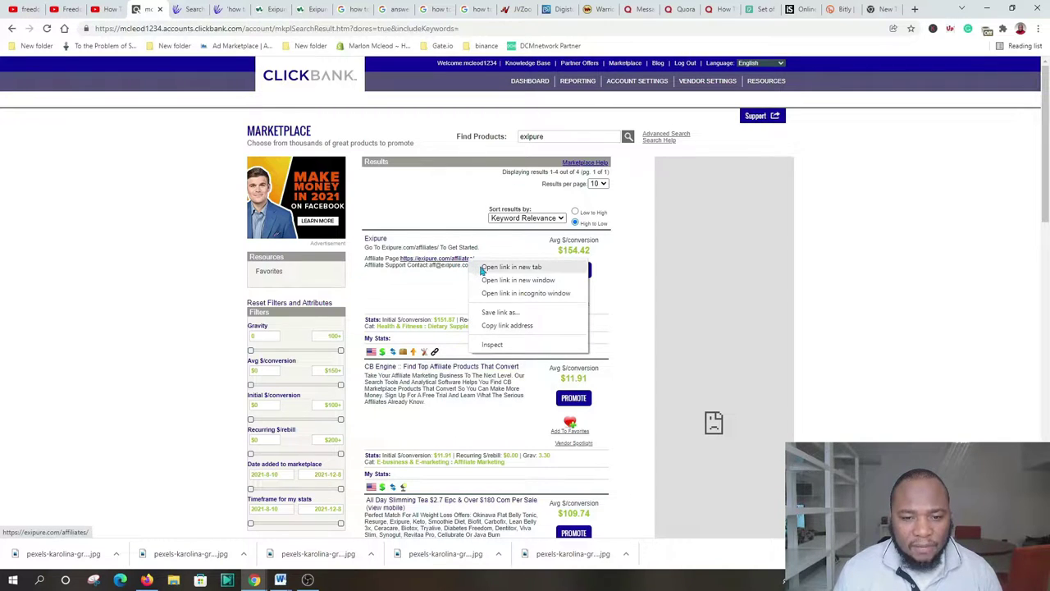
{"action": "left_click", "coordinate": [484, 272]}
{"action": "left_click", "coordinate": [179, 9]}
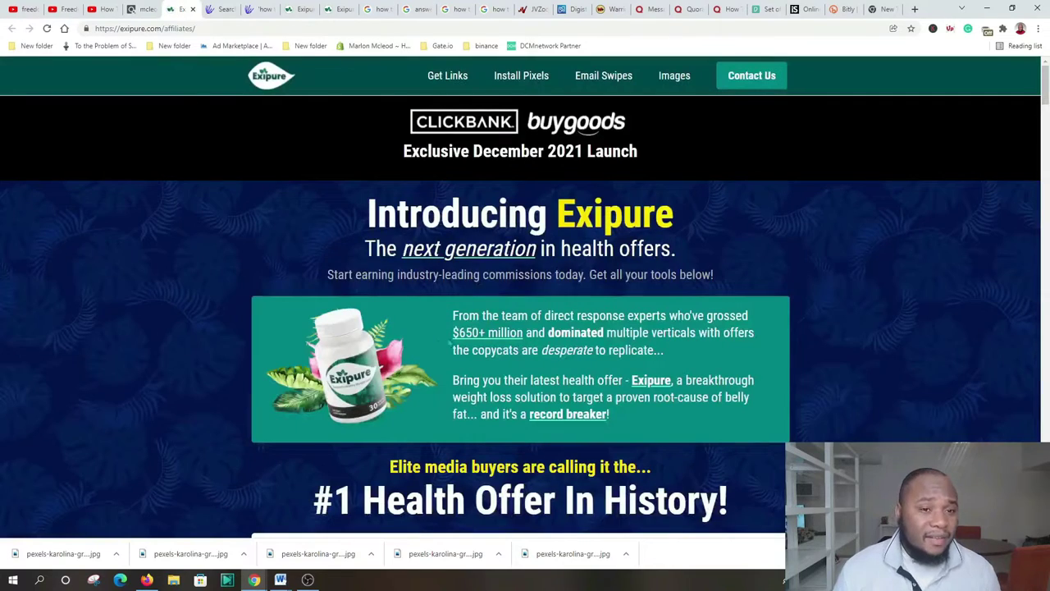
{"action": "scroll", "coordinate": [526, 371], "scroll_direction": "down", "scroll_amount": 3}
{"action": "scroll", "coordinate": [526, 371], "scroll_direction": "down", "scroll_amount": 10}
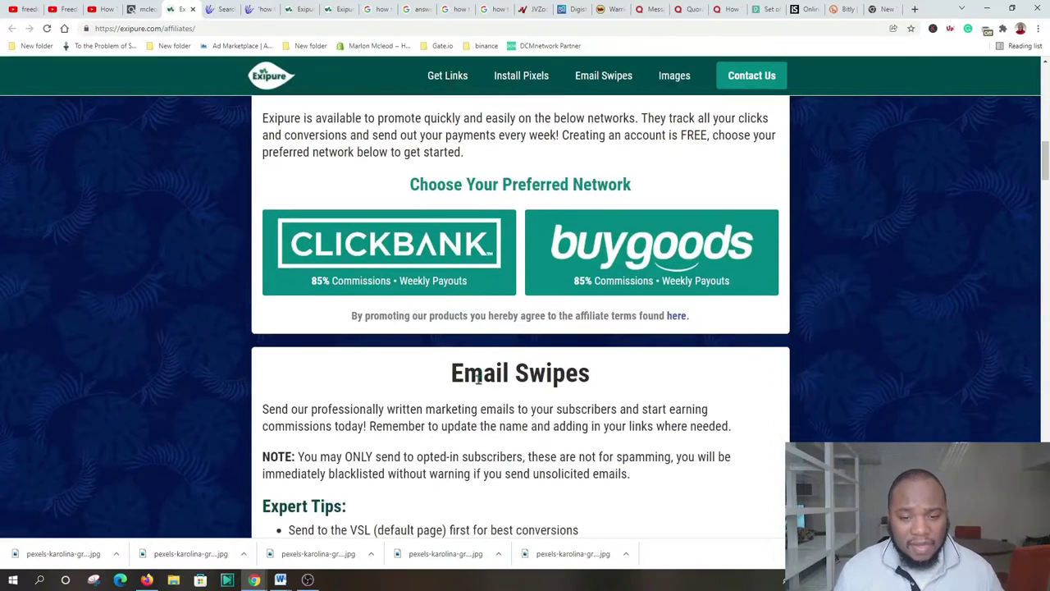
{"action": "scroll", "coordinate": [456, 375], "scroll_direction": "down", "scroll_amount": 5}
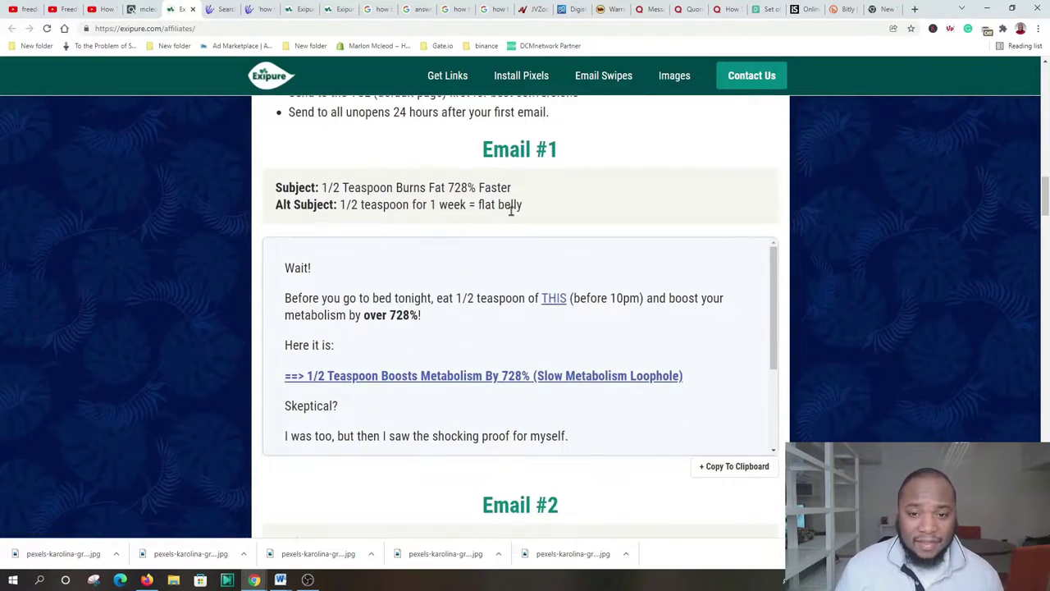
{"action": "scroll", "coordinate": [391, 331], "scroll_direction": "down", "scroll_amount": 3}
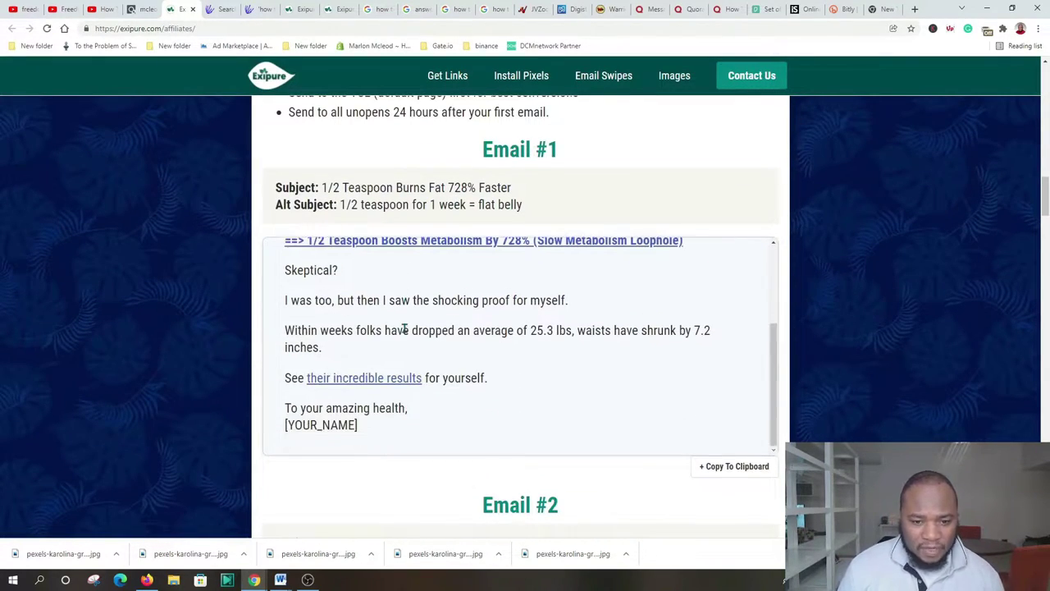
{"action": "scroll", "coordinate": [530, 386], "scroll_direction": "down", "scroll_amount": 5}
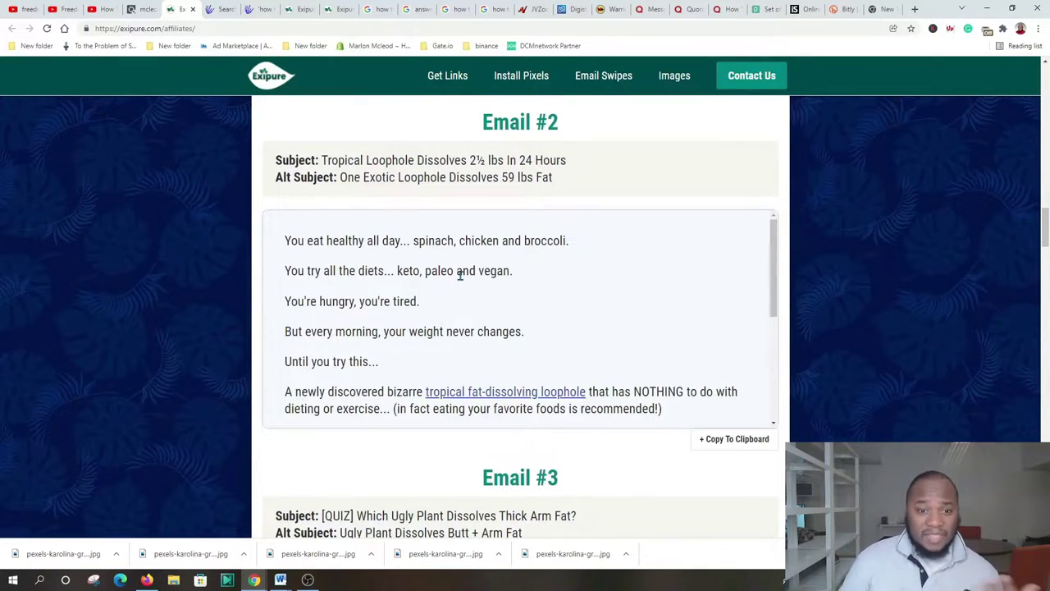
{"action": "scroll", "coordinate": [460, 275], "scroll_direction": "down", "scroll_amount": 1}
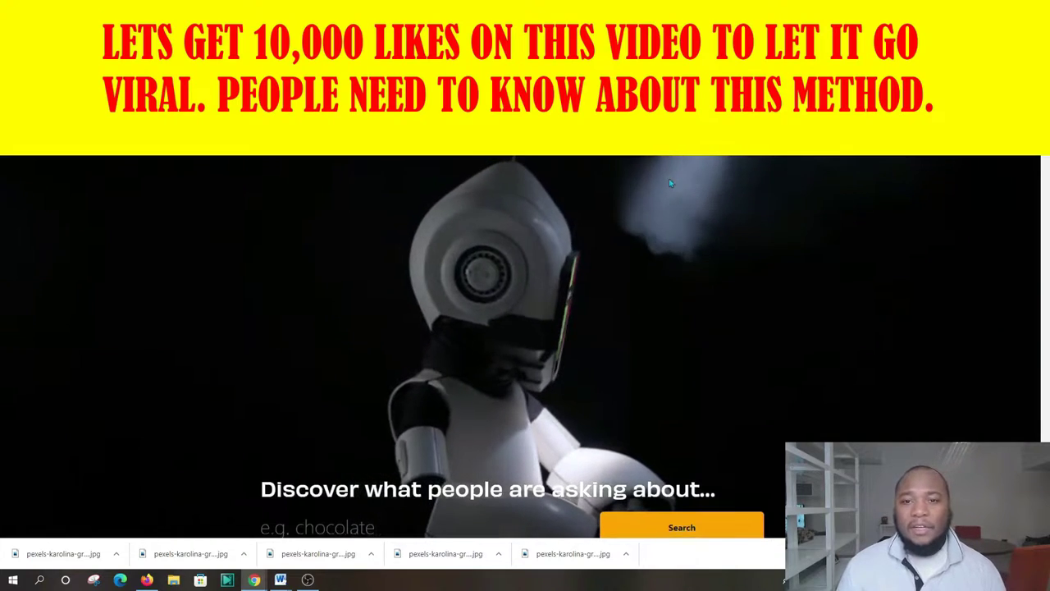
Search AnswerThePublic for "How to lose fat" with United Kingdom and English as the region and language.
{"action": "scroll", "coordinate": [579, 196], "scroll_direction": "down", "scroll_amount": 4}
{"action": "scroll", "coordinate": [578, 196], "scroll_direction": "up", "scroll_amount": 4}
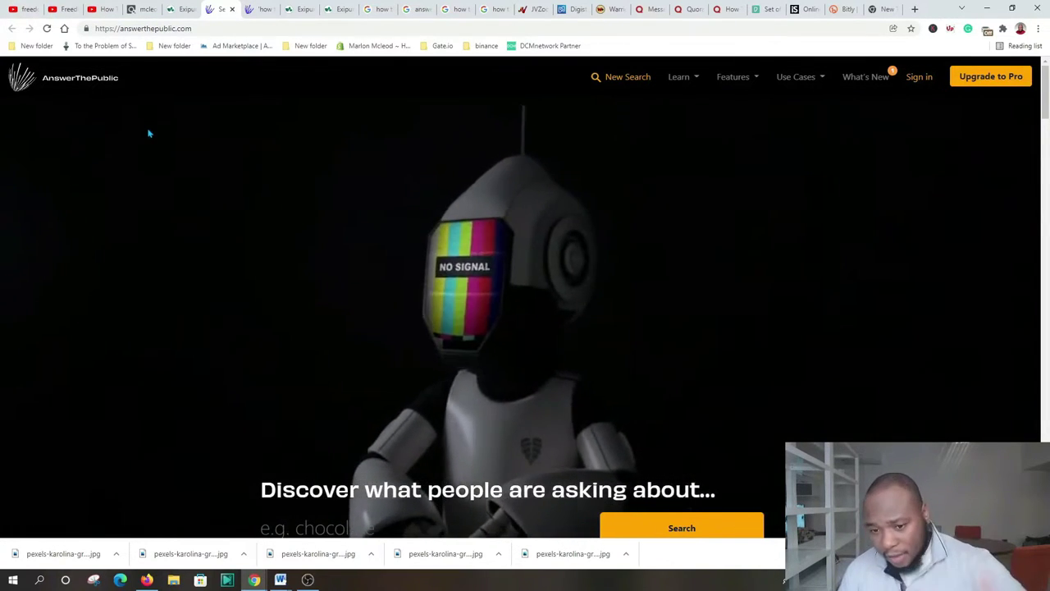
{"action": "scroll", "coordinate": [230, 122], "scroll_direction": "down", "scroll_amount": 2}
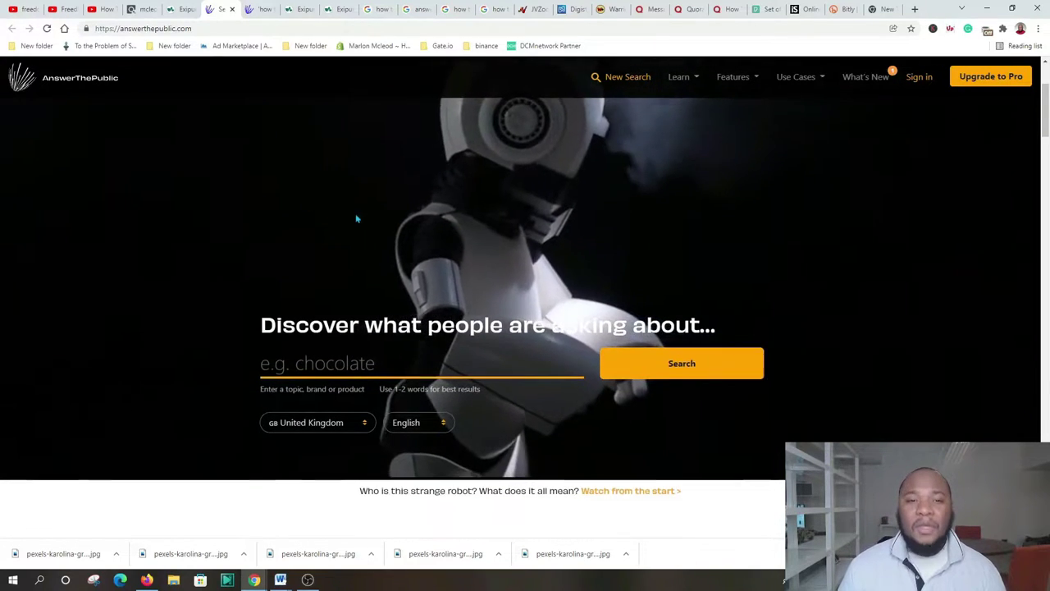
{"action": "scroll", "coordinate": [358, 221], "scroll_direction": "down", "scroll_amount": 1}
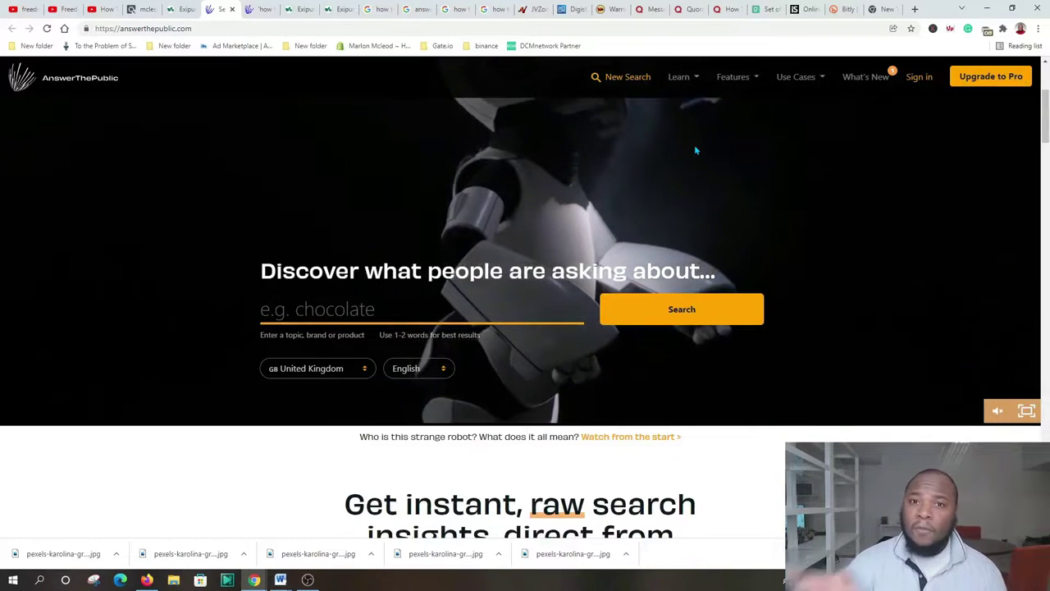
{"action": "left_click", "coordinate": [329, 308]}
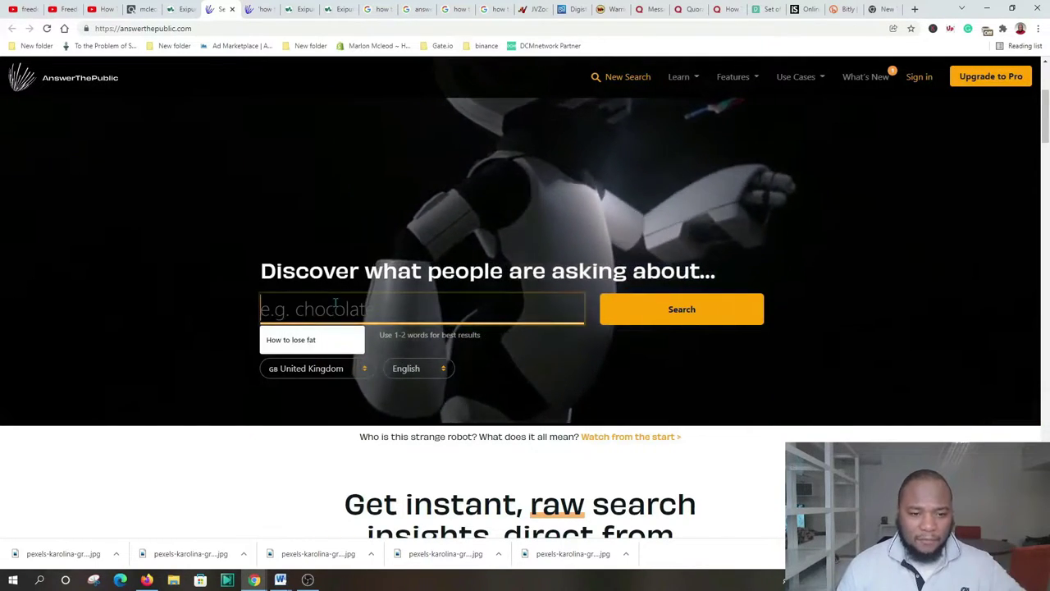
{"action": "left_click", "coordinate": [312, 340]}
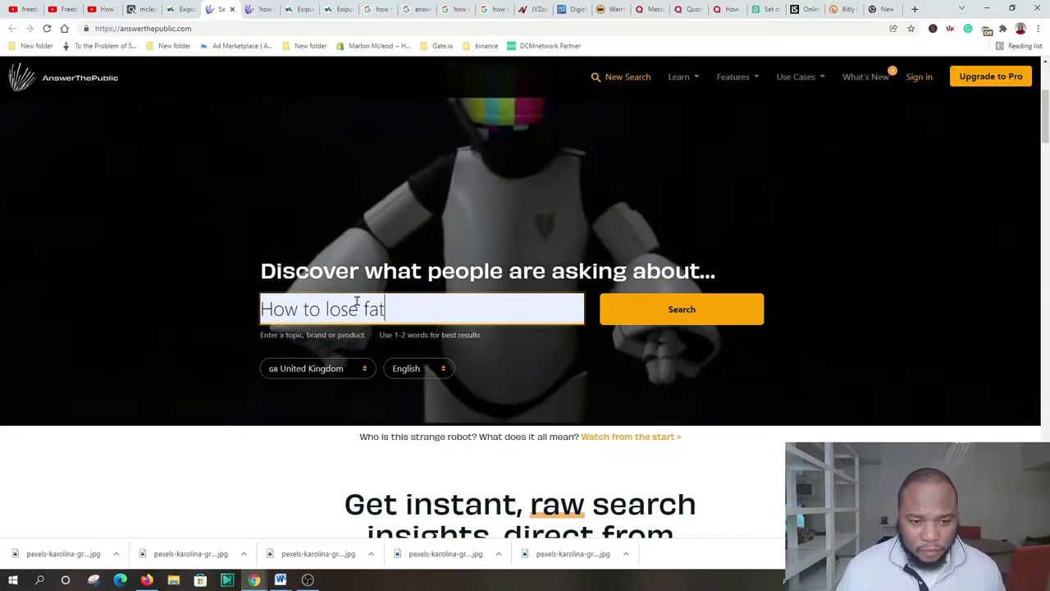
{"action": "left_click", "coordinate": [698, 320]}
Examine the question wheel for "how to lose fat" and open the Google results for "how to lose fat really fast" in a new tab.
{"action": "scroll", "coordinate": [410, 270], "scroll_direction": "down", "scroll_amount": 2}
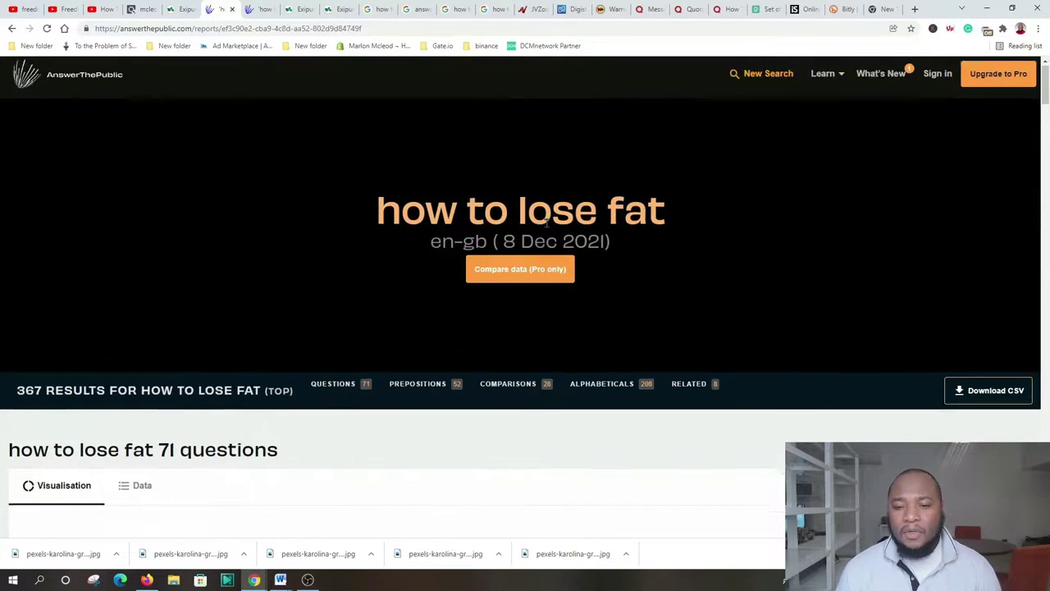
{"action": "scroll", "coordinate": [546, 215], "scroll_direction": "down", "scroll_amount": 5}
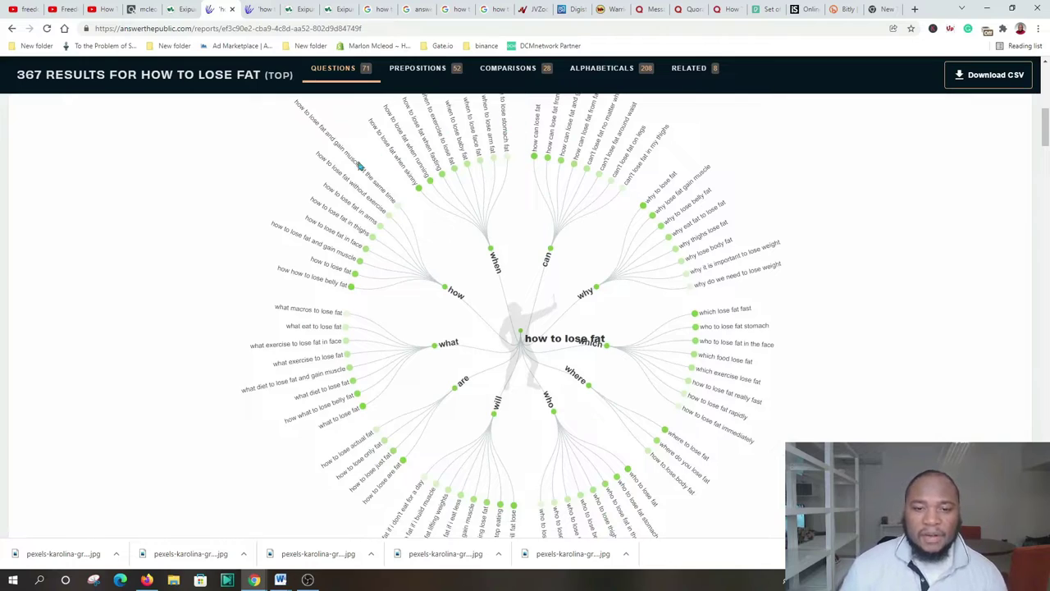
{"action": "scroll", "coordinate": [396, 211], "scroll_direction": "up", "scroll_amount": 1}
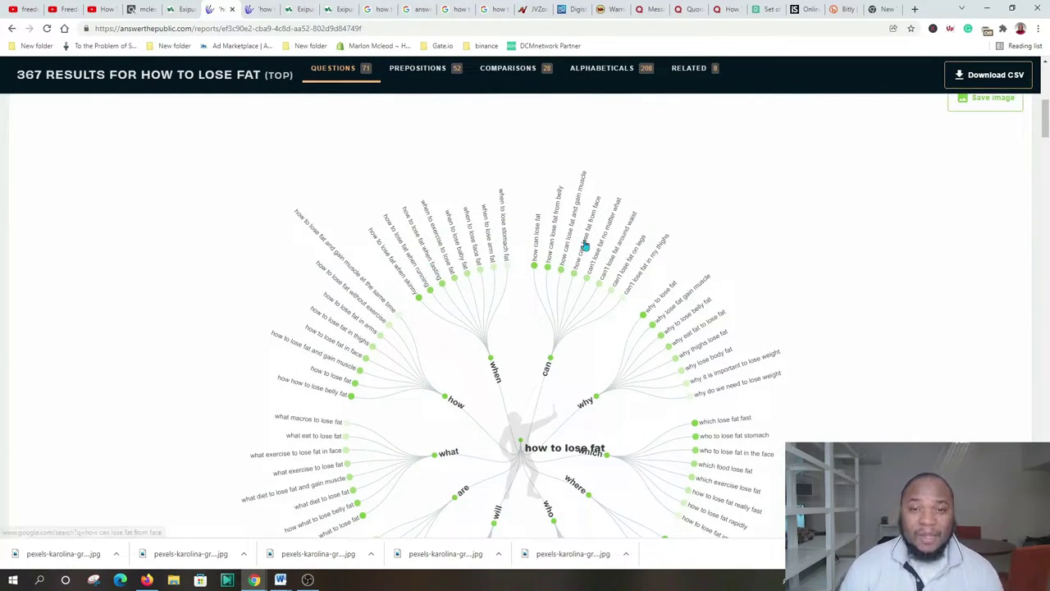
{"action": "scroll", "coordinate": [510, 265], "scroll_direction": "down", "scroll_amount": 4}
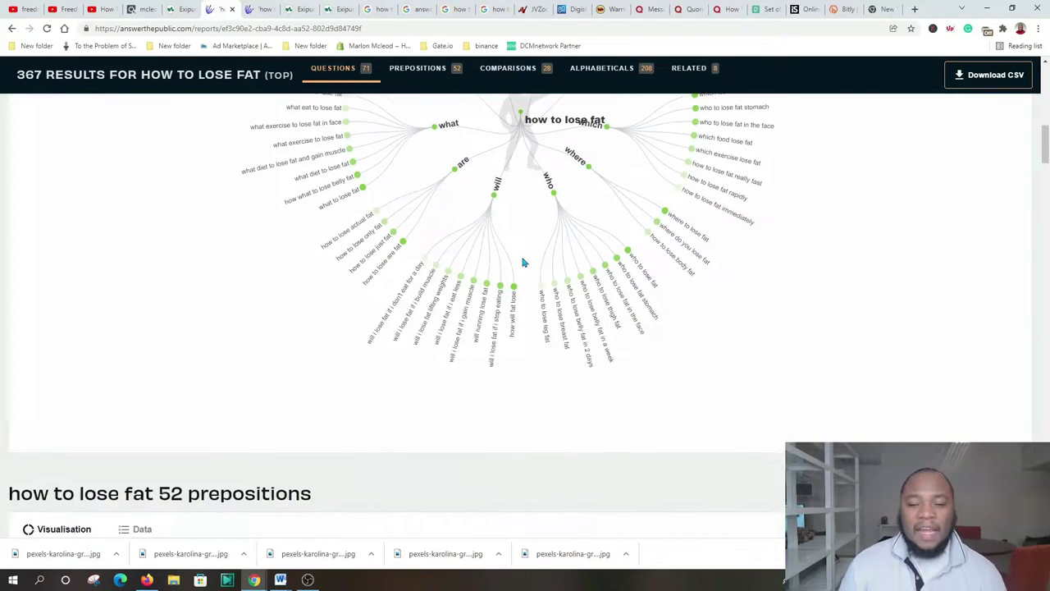
{"action": "scroll", "coordinate": [520, 262], "scroll_direction": "up", "scroll_amount": 1}
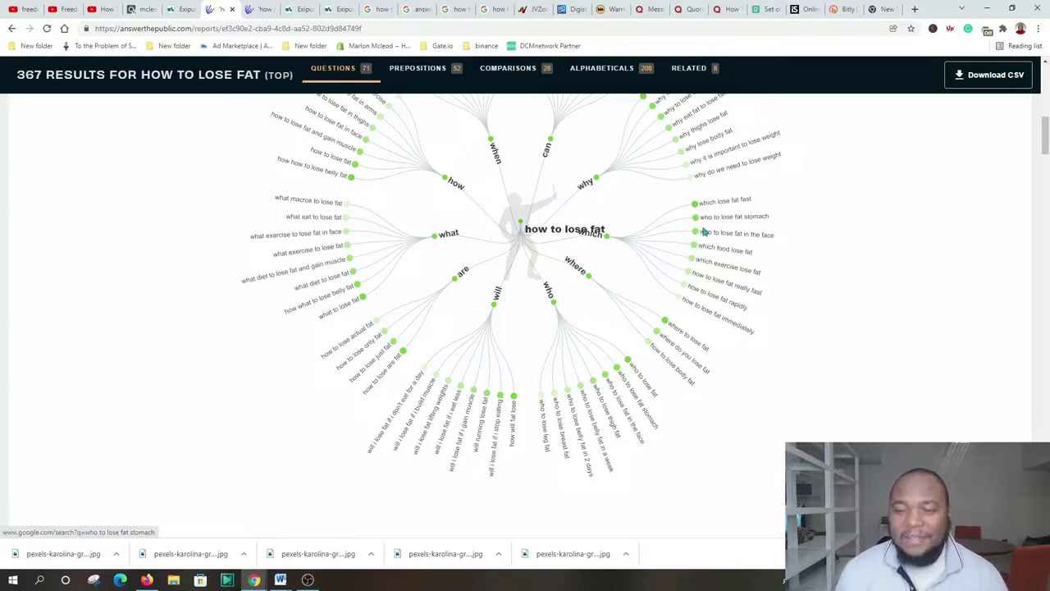
{"action": "right_click", "coordinate": [725, 286]}
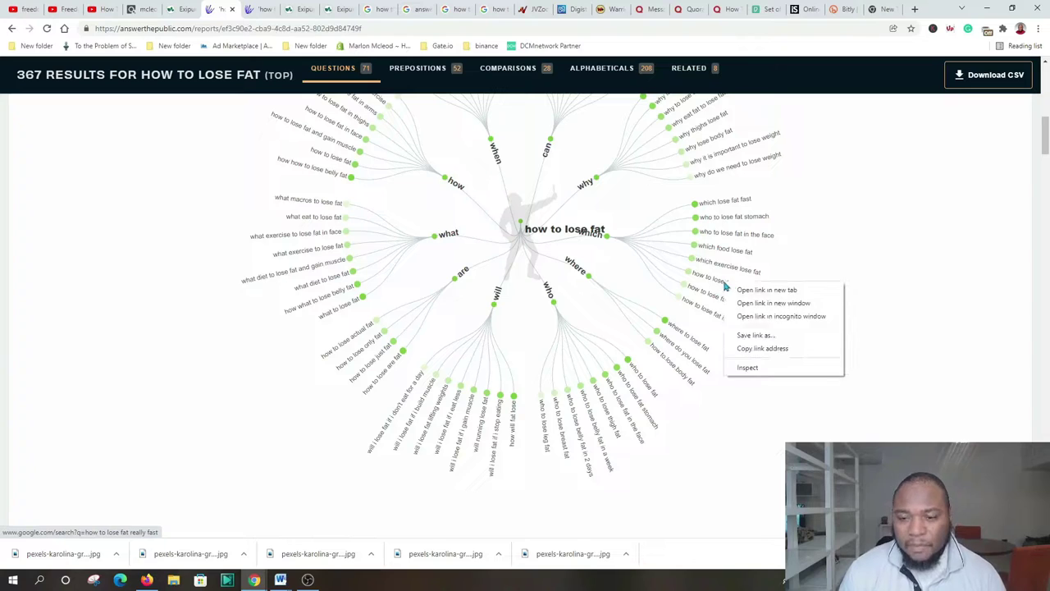
{"action": "left_click", "coordinate": [740, 290]}
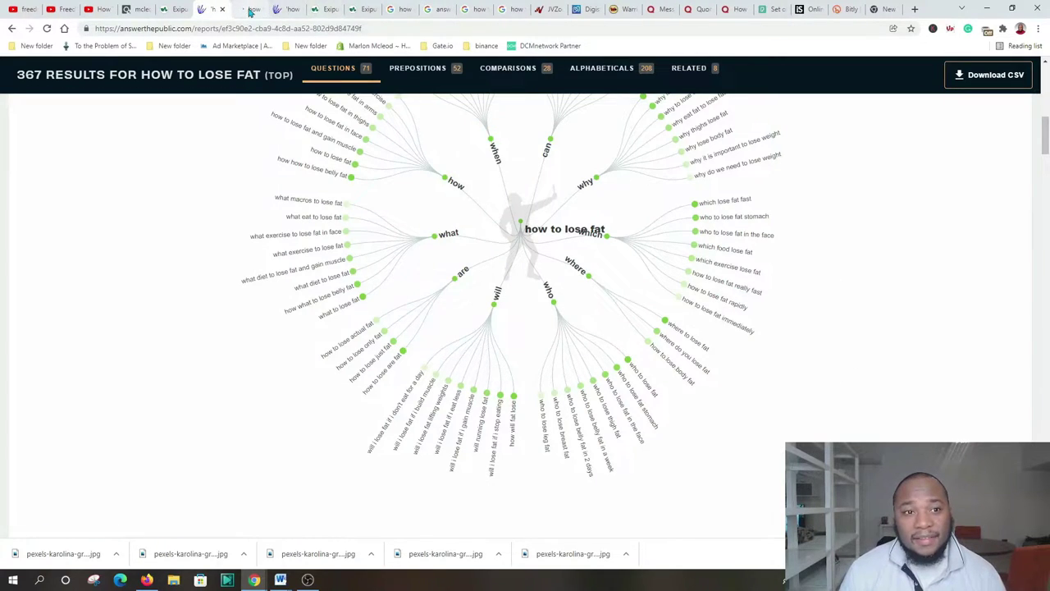
{"action": "left_click", "coordinate": [250, 9]}
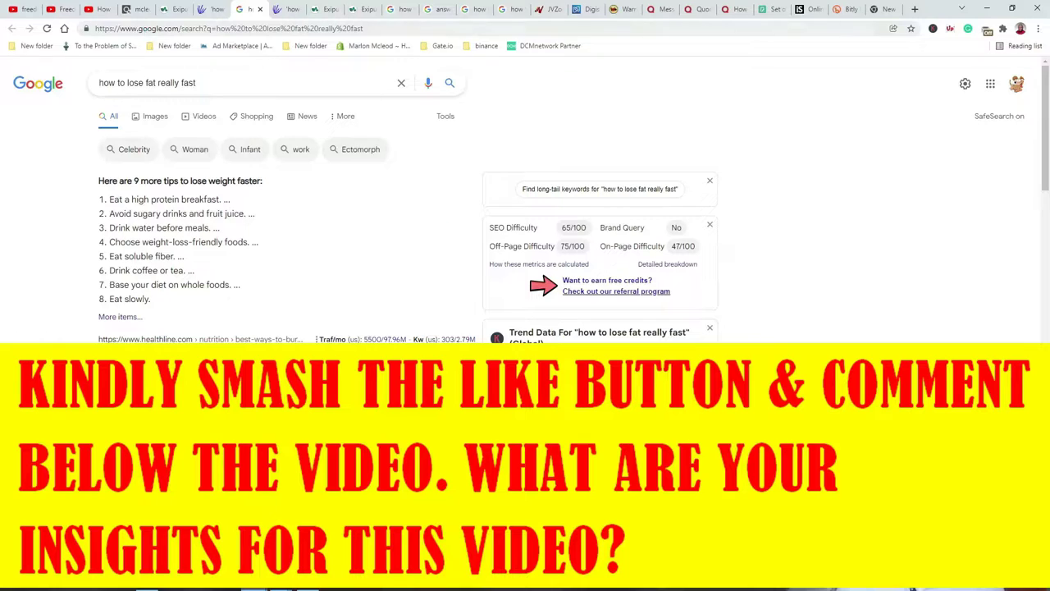
Switch to Quora, look through the posts in the home feed and reload the home page.
{"action": "left_click", "coordinate": [699, 9]}
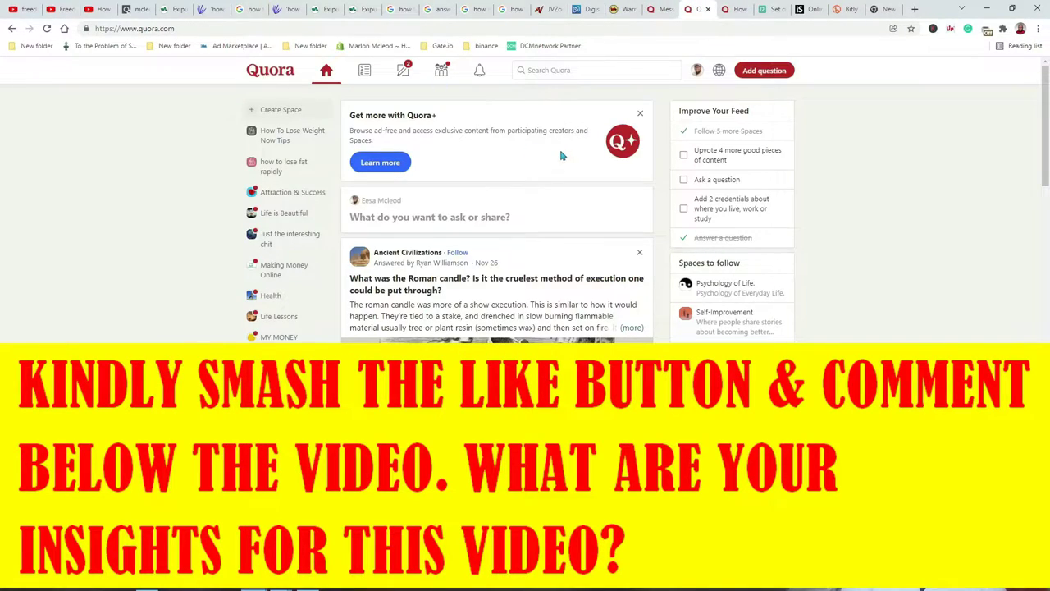
{"action": "left_click", "coordinate": [661, 9]}
{"action": "left_click", "coordinate": [694, 10]}
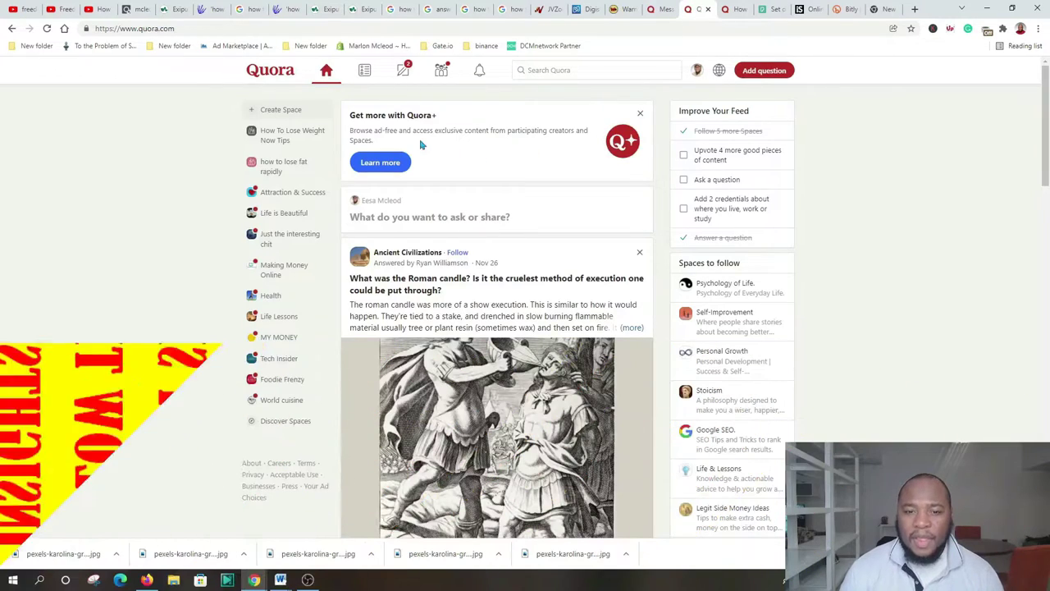
{"action": "scroll", "coordinate": [419, 152], "scroll_direction": "down", "scroll_amount": 6}
{"action": "scroll", "coordinate": [428, 221], "scroll_direction": "down", "scroll_amount": 10}
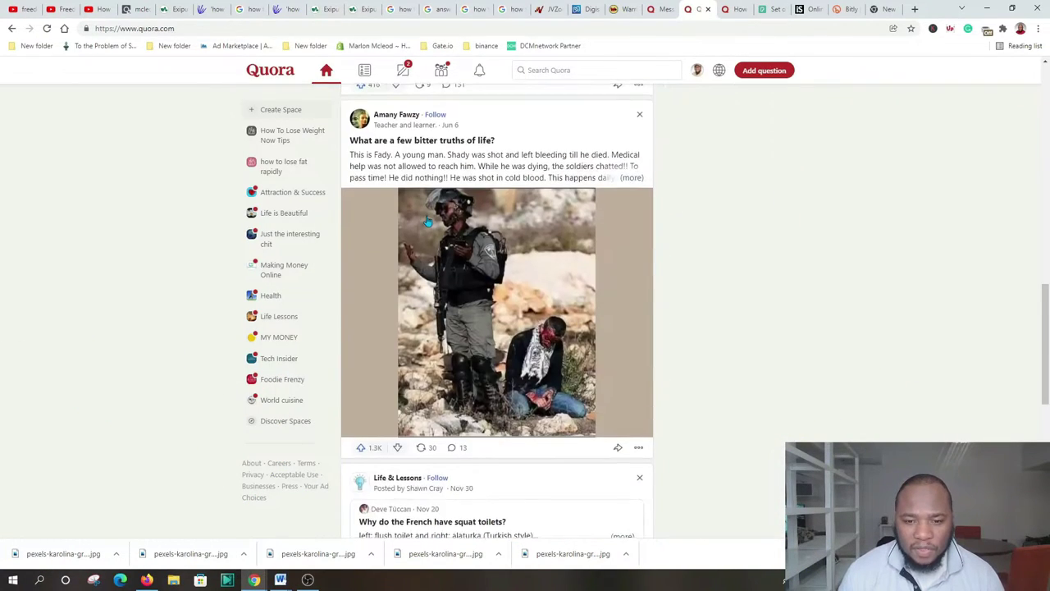
{"action": "scroll", "coordinate": [427, 222], "scroll_direction": "down", "scroll_amount": 6}
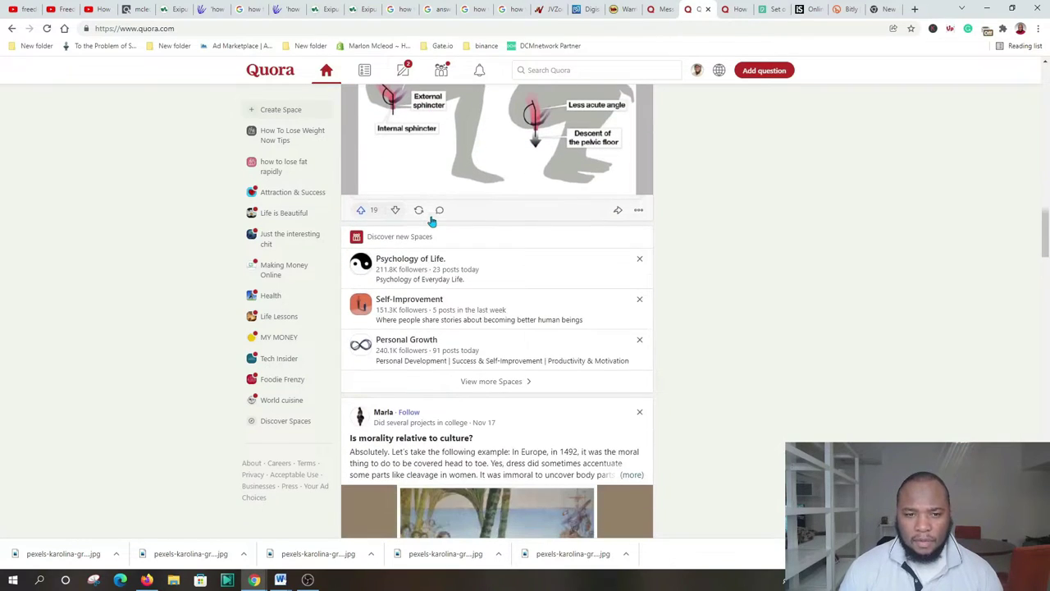
{"action": "left_click", "coordinate": [290, 72]}
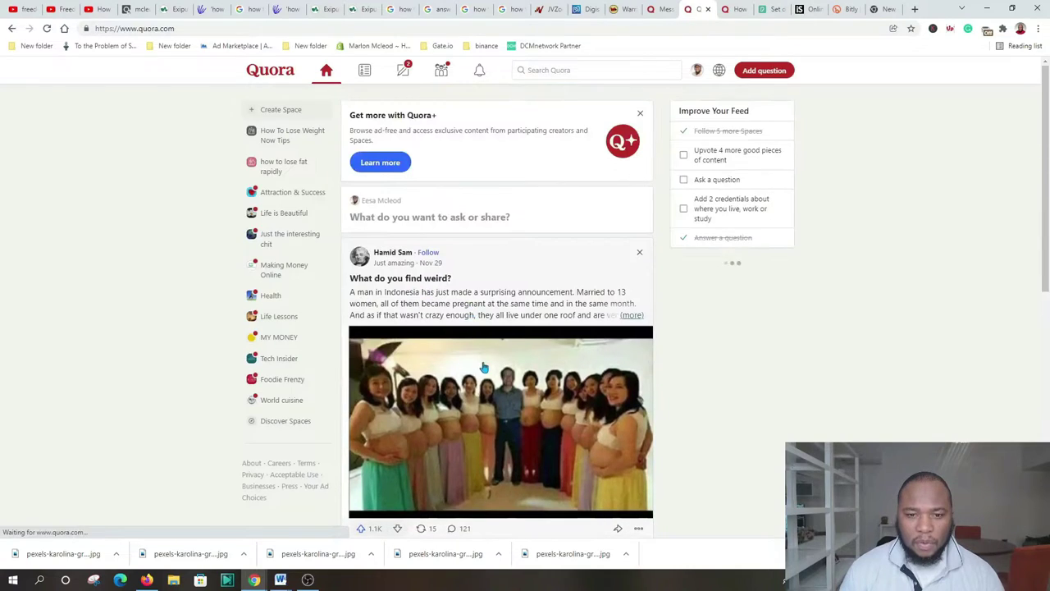
Start creating a new Space and replace its default name with "How to Lose Weight Rapidly".
{"action": "left_click", "coordinate": [281, 111]}
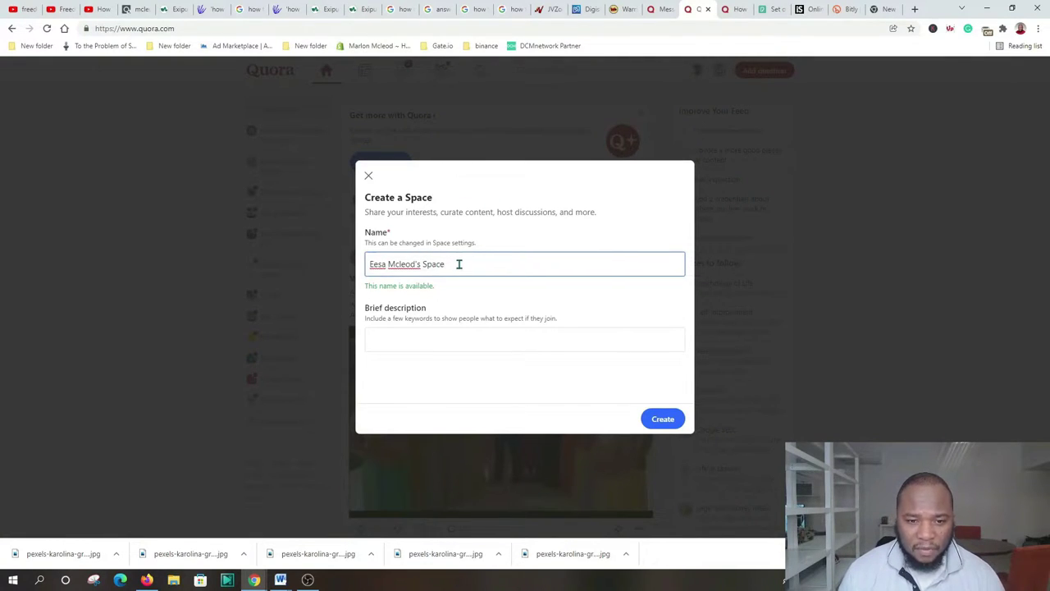
{"action": "left_click_drag", "start_coordinate": [460, 263], "coordinate": [310, 266]}
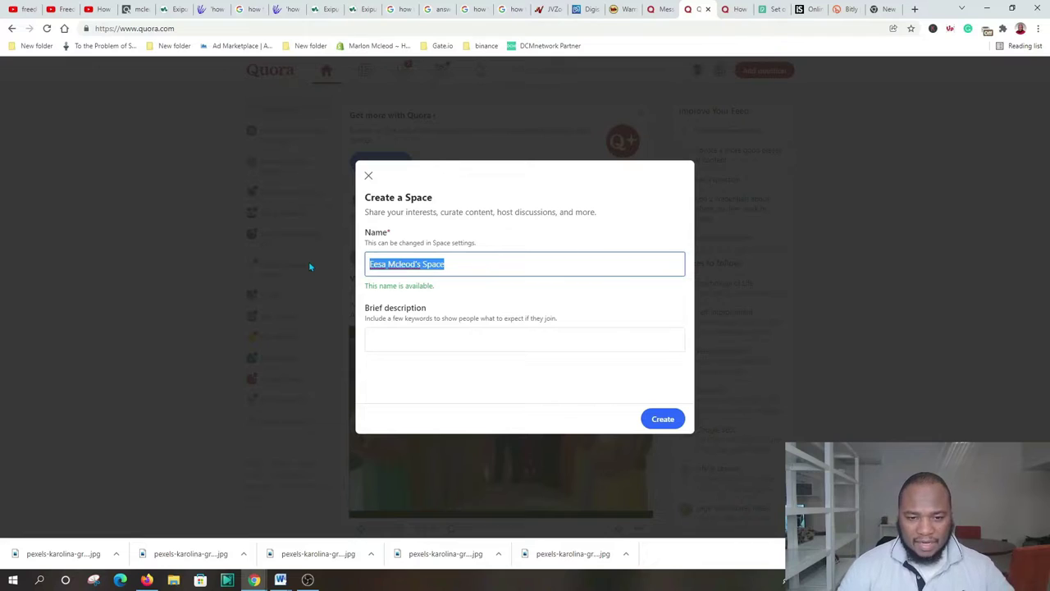
{"action": "key", "text": "BackSpace"}
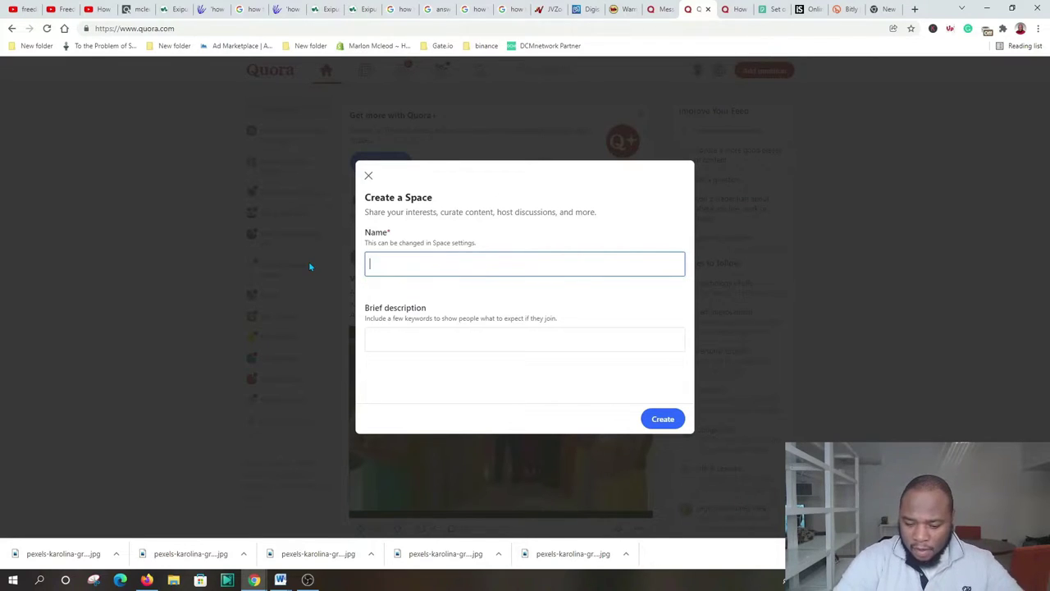
{"action": "type", "text": "How to Lose"}
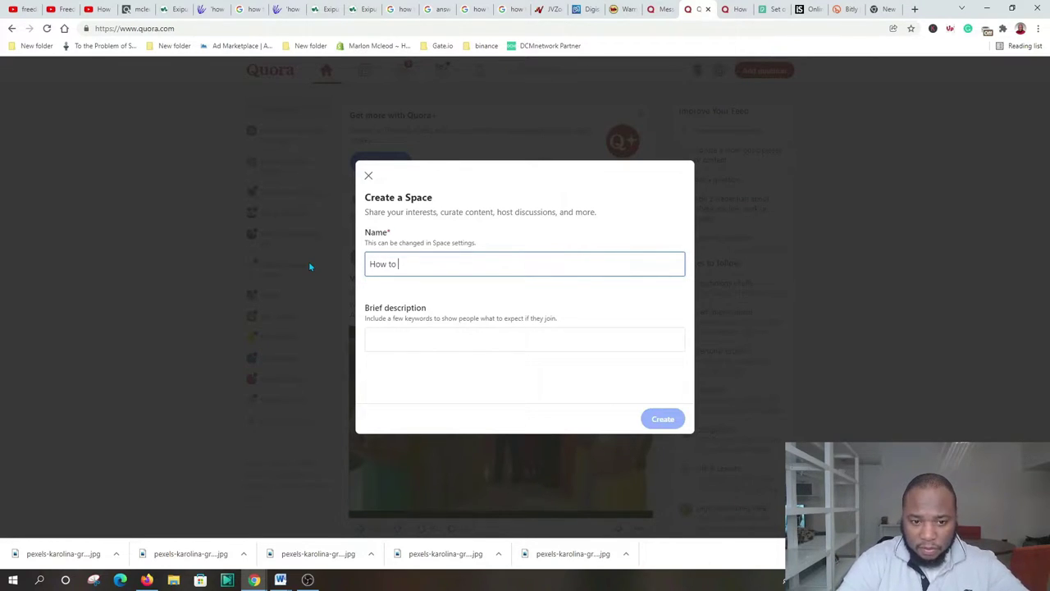
{"action": "type", "text": " Weight "}
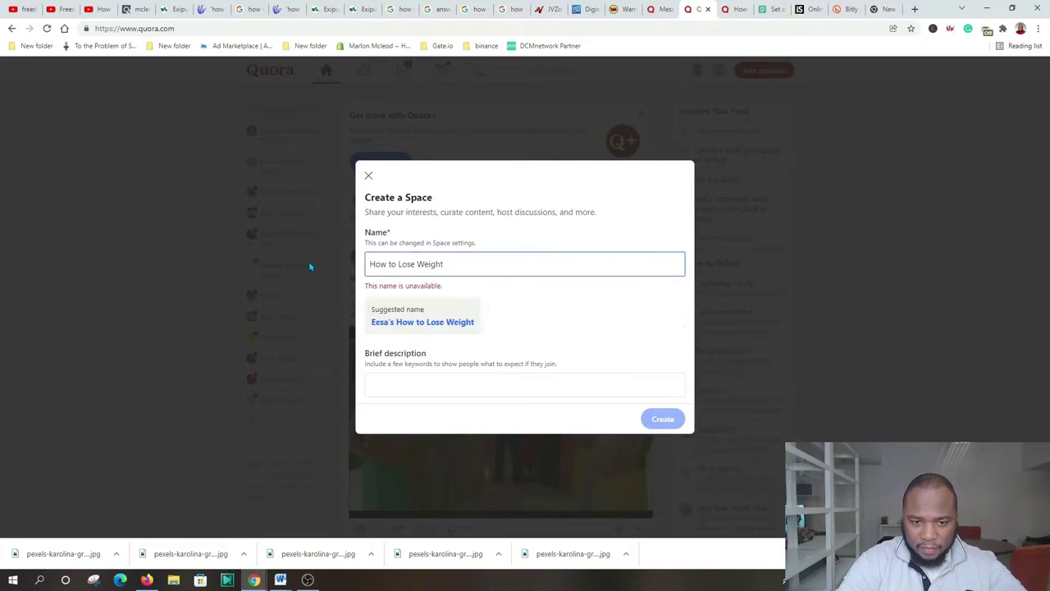
{"action": "type", "text": "Ra"}
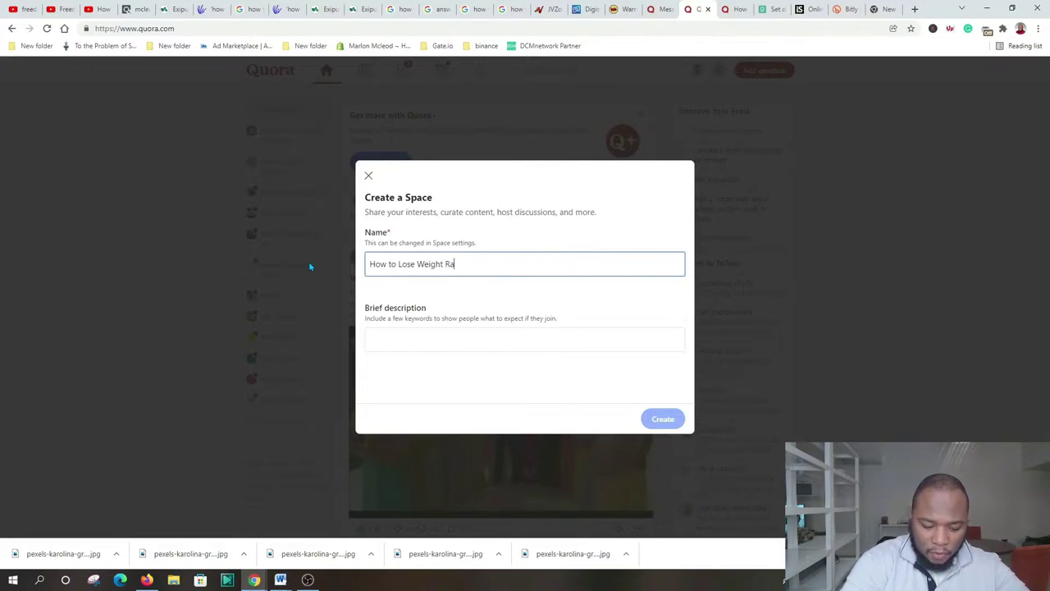
{"action": "type", "text": "pidly"}
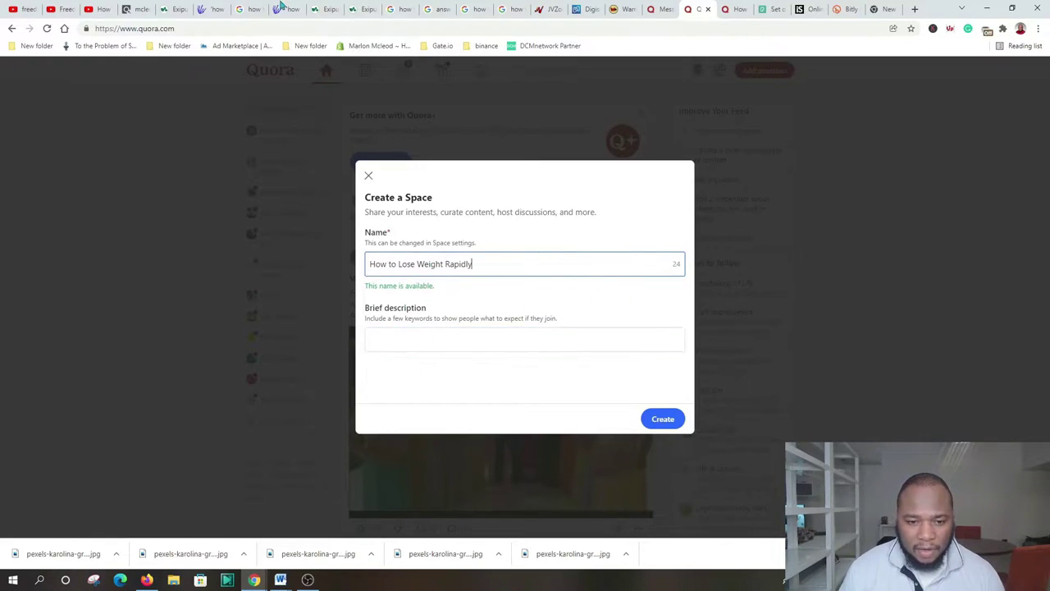
Copy the Email #2 subject "Tropical Loophole Dissolves 2½ lbs In 24 Hours" from the Exipure affiliate page as the Space's brief description and create the Space.
{"action": "left_click", "coordinate": [173, 9]}
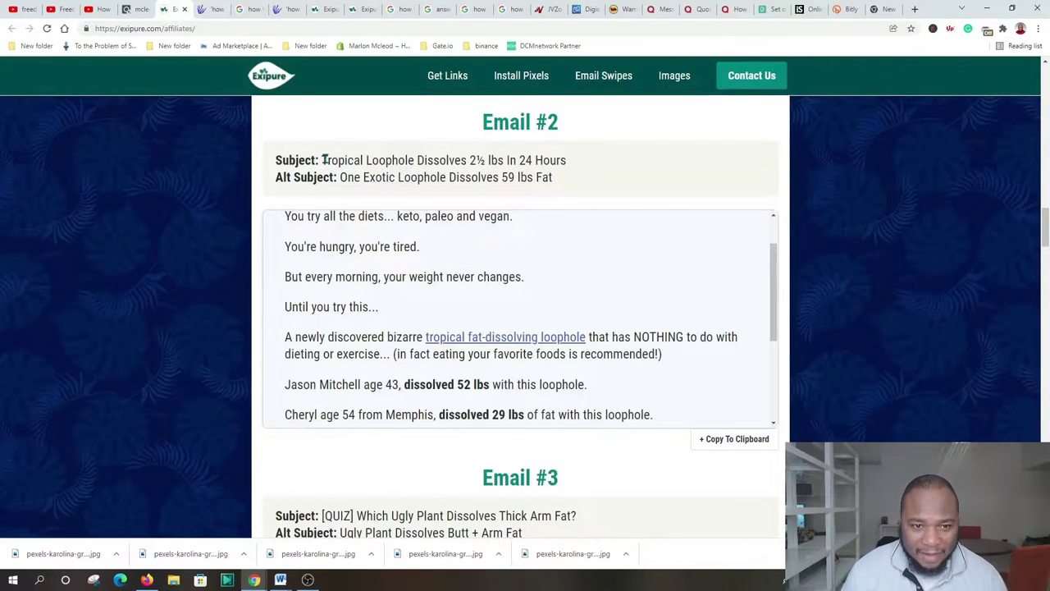
{"action": "left_click_drag", "start_coordinate": [322, 160], "coordinate": [575, 170]}
{"action": "key", "text": "ctrl+c"}
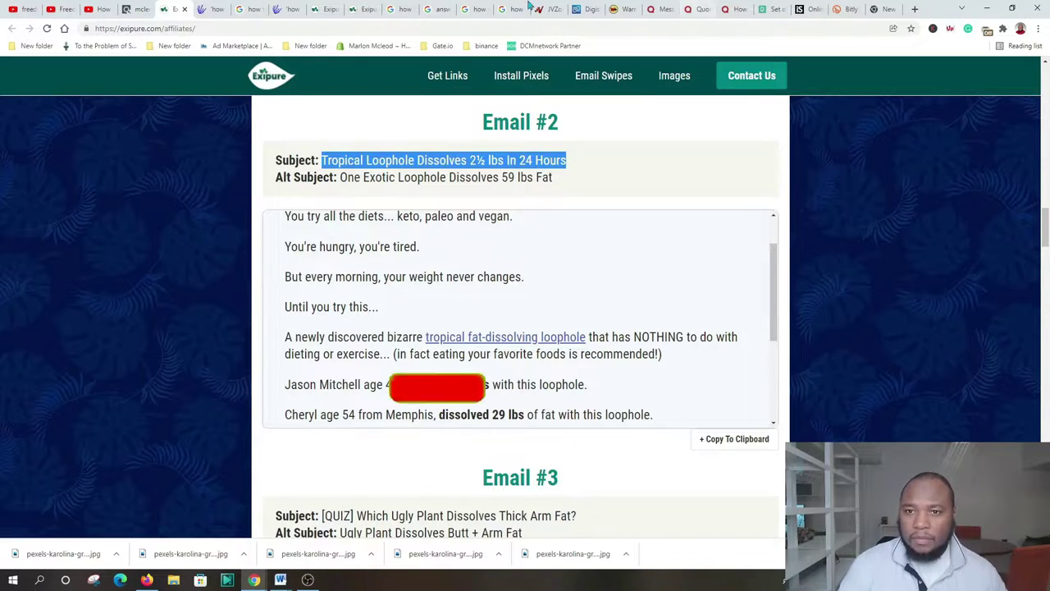
{"action": "left_click", "coordinate": [688, 9]}
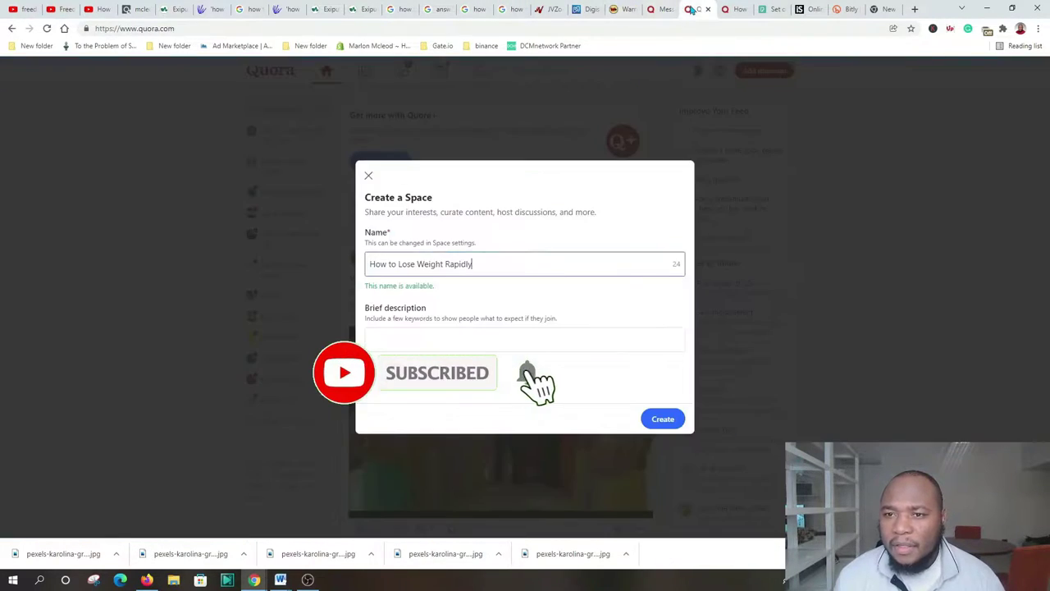
{"action": "left_click", "coordinate": [377, 338]}
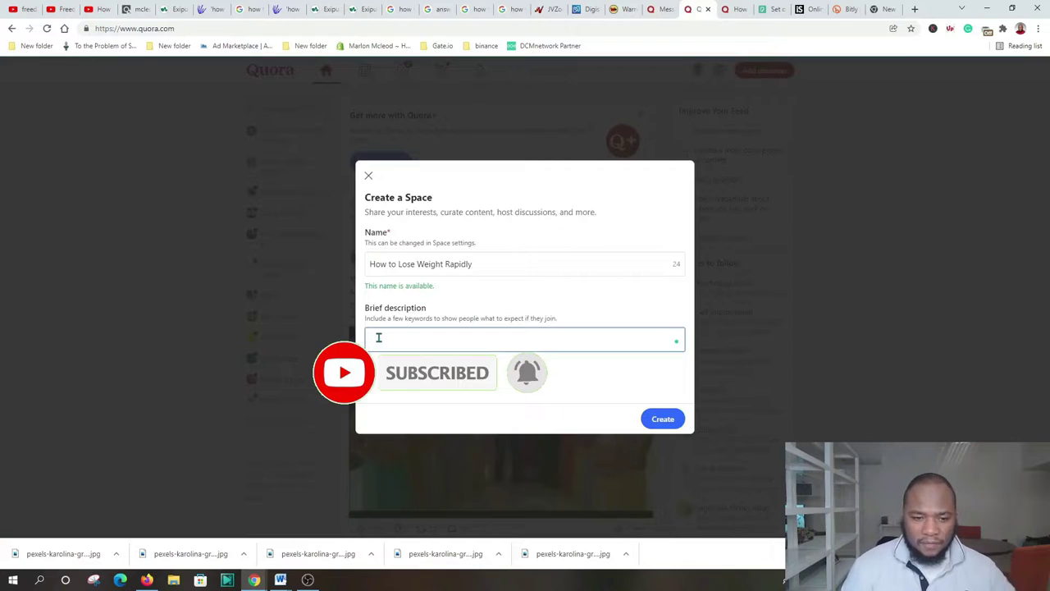
{"action": "key", "text": "ctrl+v"}
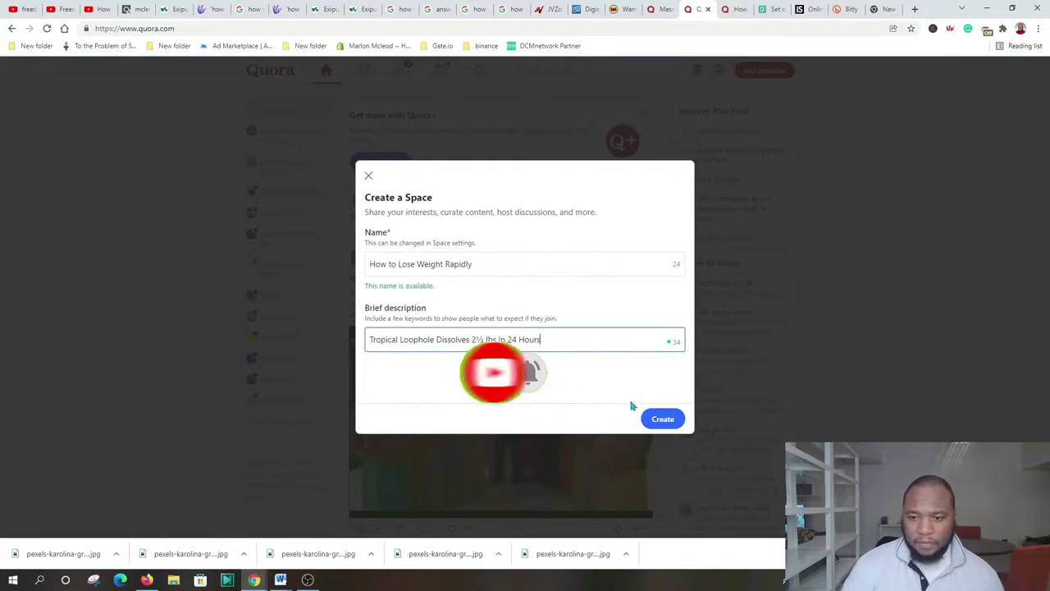
{"action": "left_click", "coordinate": [666, 423]}
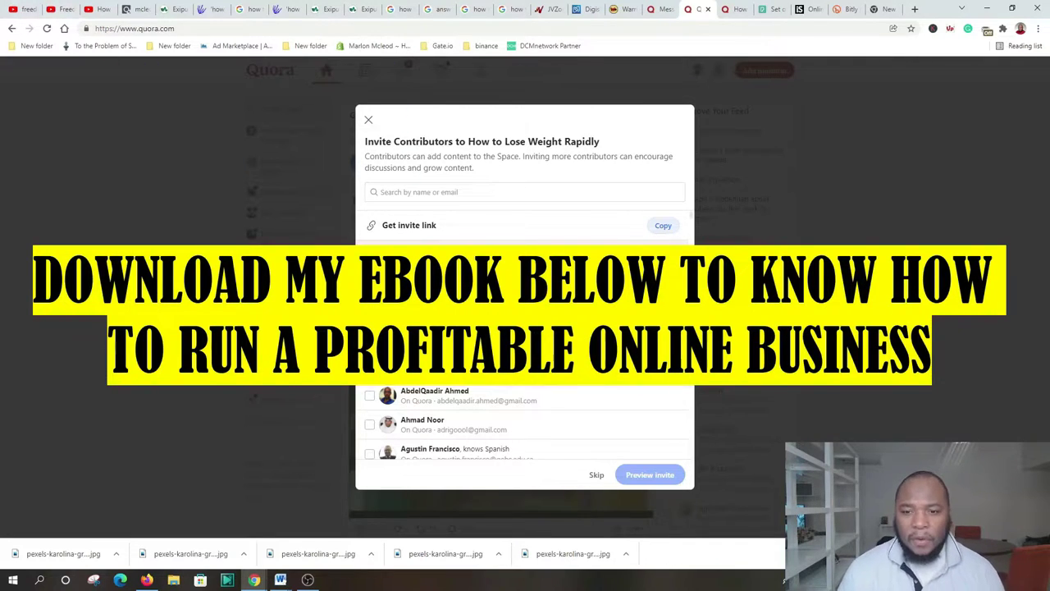
Skip inviting contributors and open the visuals editor from the new Space's setup checklist.
{"action": "scroll", "coordinate": [417, 200], "scroll_direction": "down", "scroll_amount": 1}
{"action": "scroll", "coordinate": [417, 201], "scroll_direction": "up", "scroll_amount": 1}
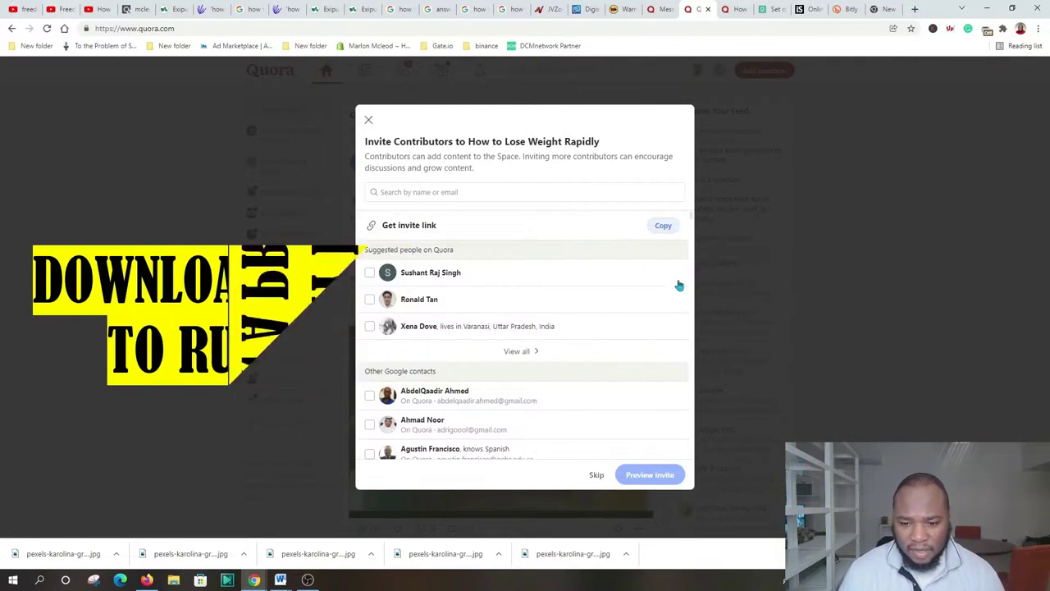
{"action": "left_click", "coordinate": [595, 476]}
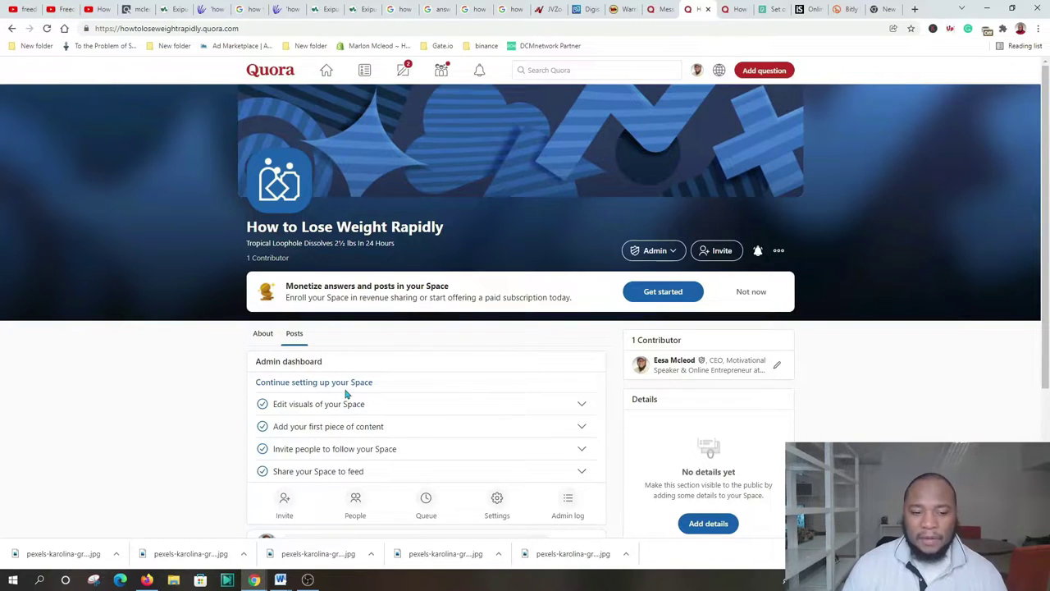
{"action": "left_click", "coordinate": [582, 407]}
{"action": "scroll", "coordinate": [294, 411], "scroll_direction": "down", "scroll_amount": 1}
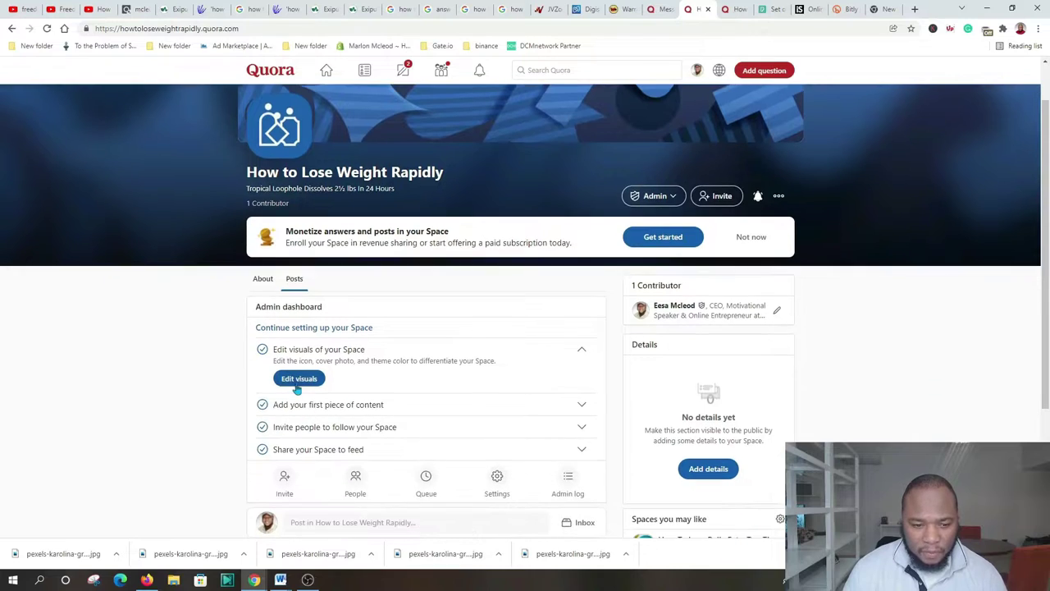
{"action": "left_click", "coordinate": [300, 379]}
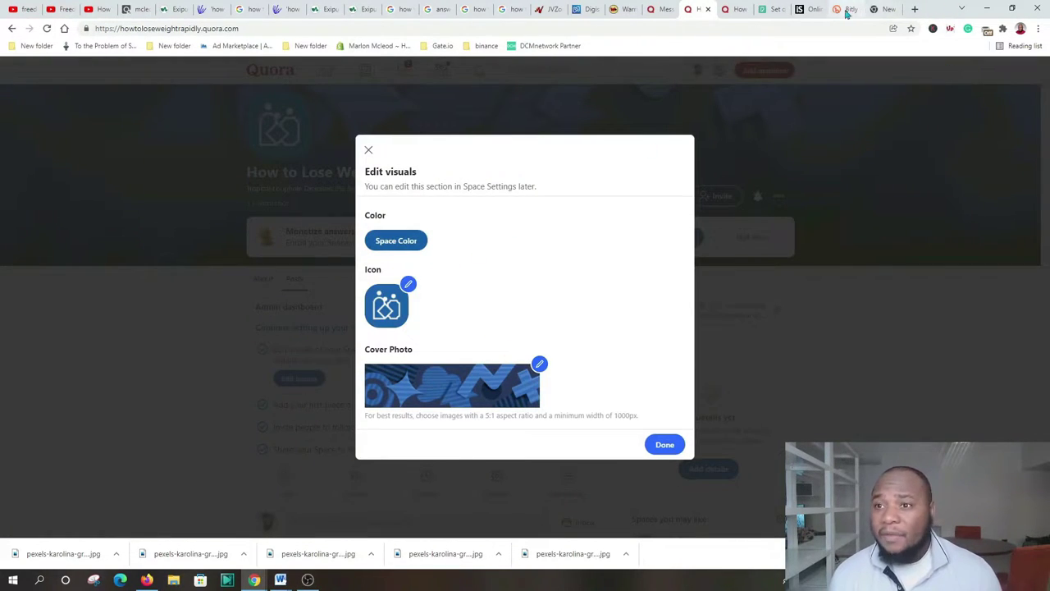
Switch to Pexels and look through the fitness equipment photo's page and its similar photos, loading more of them.
{"action": "left_click", "coordinate": [774, 9]}
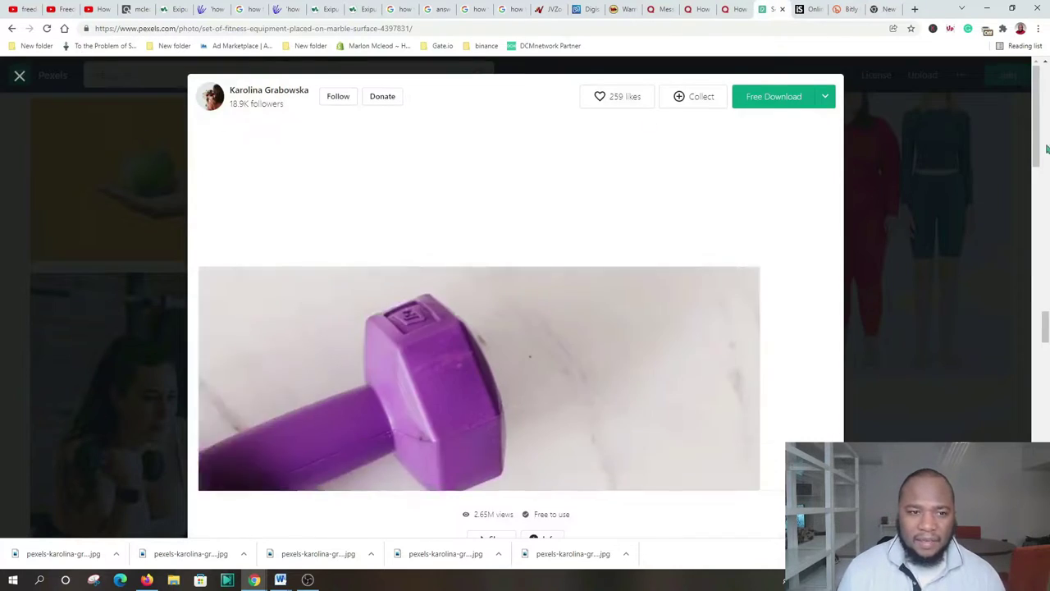
{"action": "scroll", "coordinate": [517, 350], "scroll_direction": "down", "scroll_amount": 3}
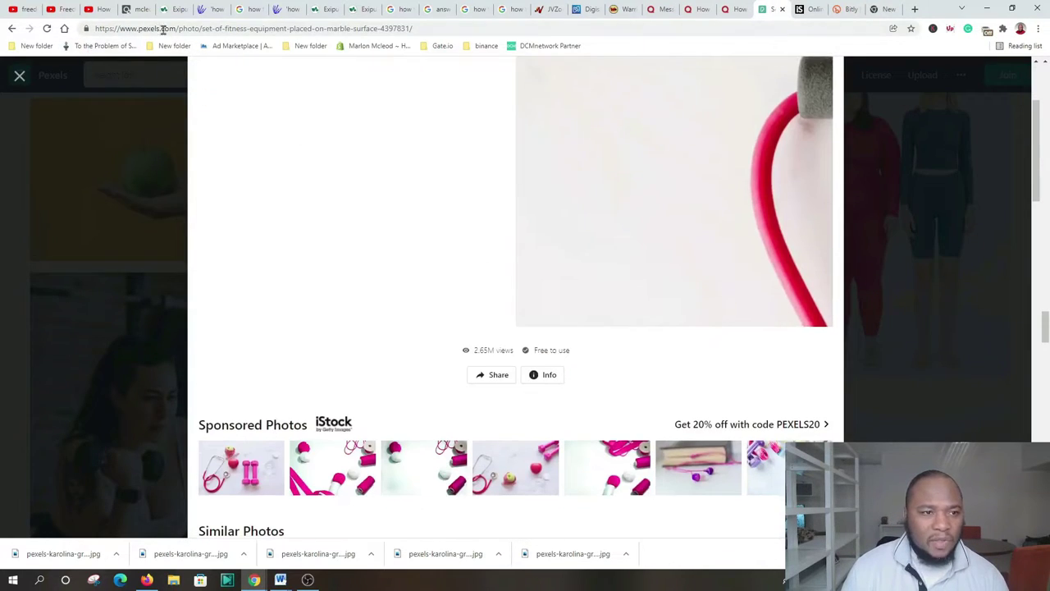
{"action": "scroll", "coordinate": [517, 351], "scroll_direction": "down", "scroll_amount": 15}
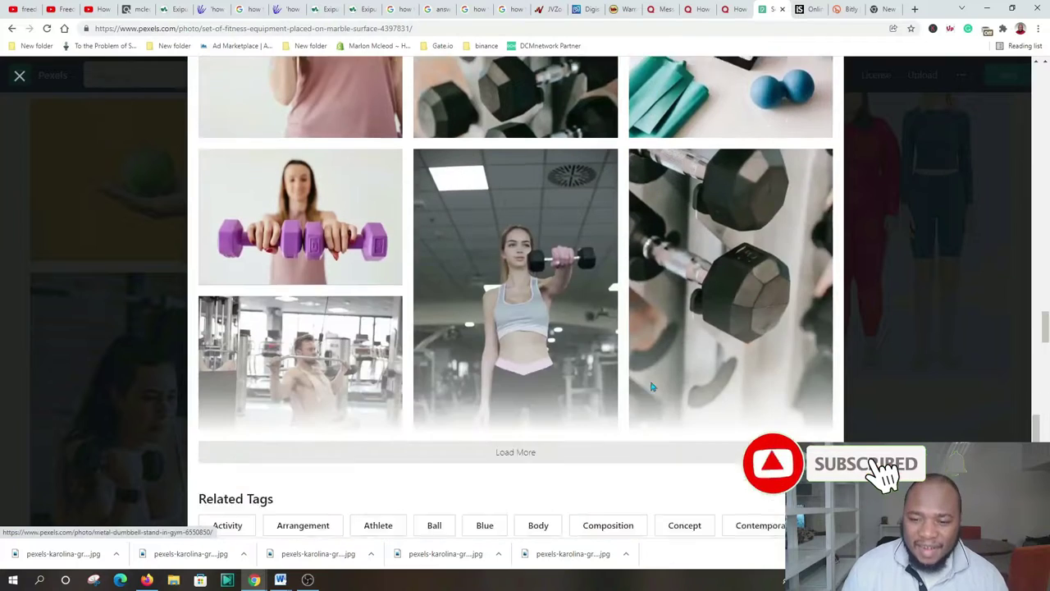
{"action": "scroll", "coordinate": [652, 386], "scroll_direction": "down", "scroll_amount": 1}
{"action": "left_click", "coordinate": [581, 393]}
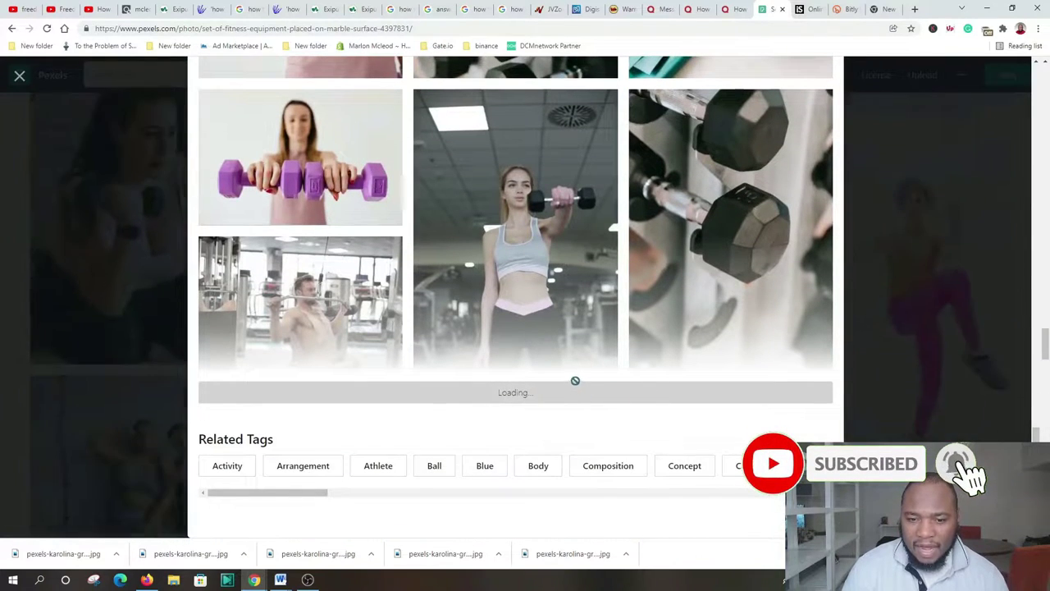
{"action": "scroll", "coordinate": [697, 447], "scroll_direction": "up", "scroll_amount": 15}
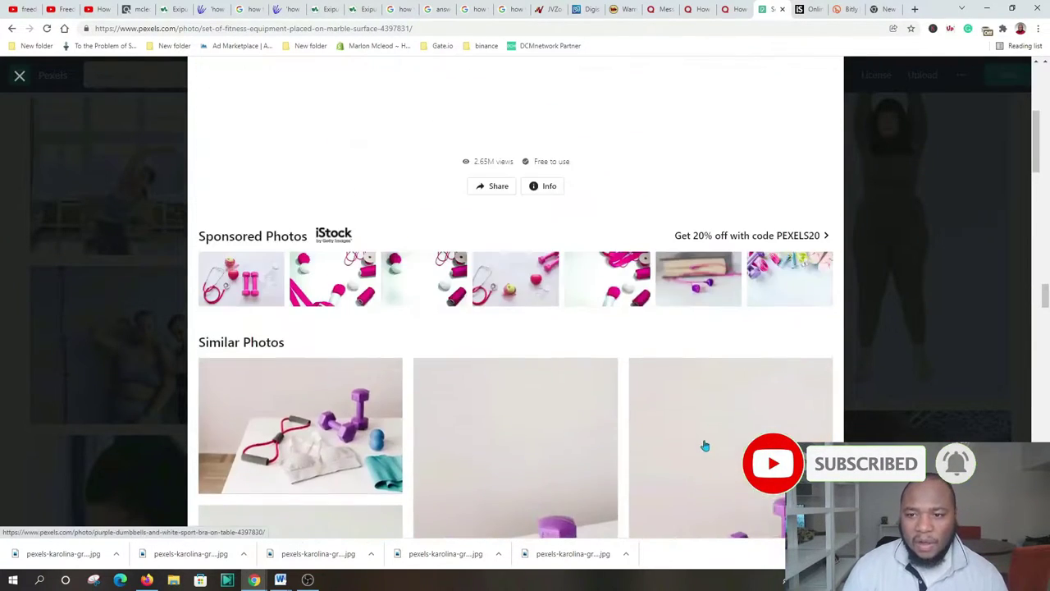
{"action": "scroll", "coordinate": [705, 445], "scroll_direction": "up", "scroll_amount": 4}
{"action": "left_click", "coordinate": [700, 436]}
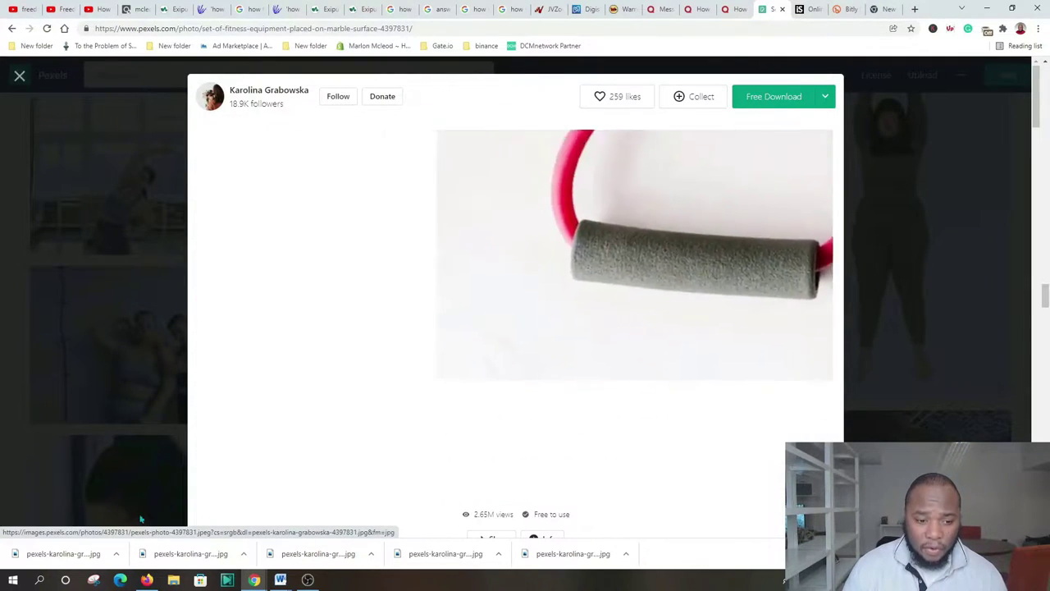
View two of the downloaded fitness equipment images in the Photos app, minimizing the viewer after each one.
{"action": "left_click", "coordinate": [64, 554]}
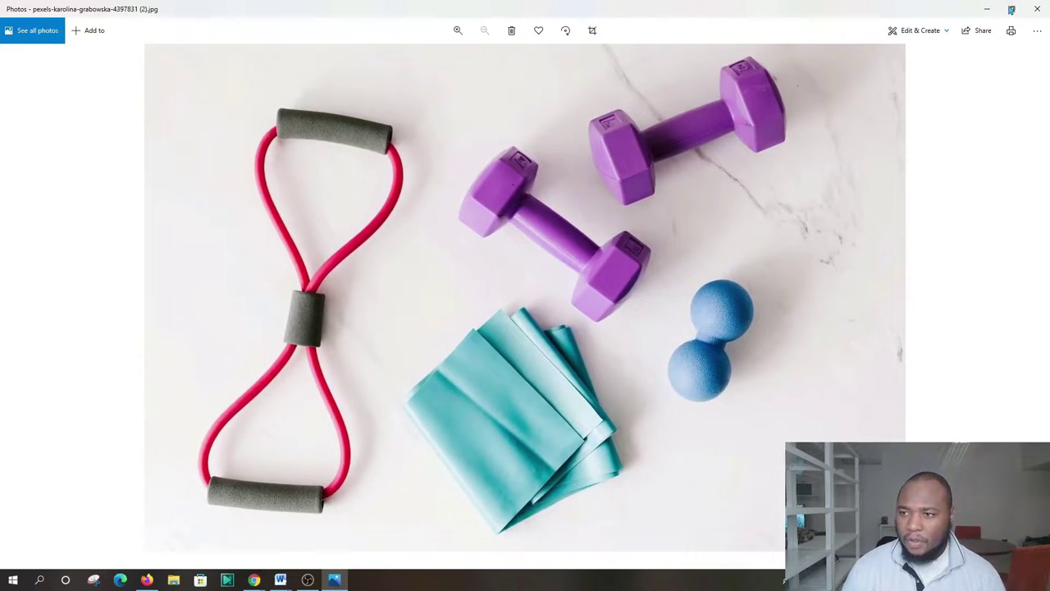
{"action": "left_click", "coordinate": [986, 9]}
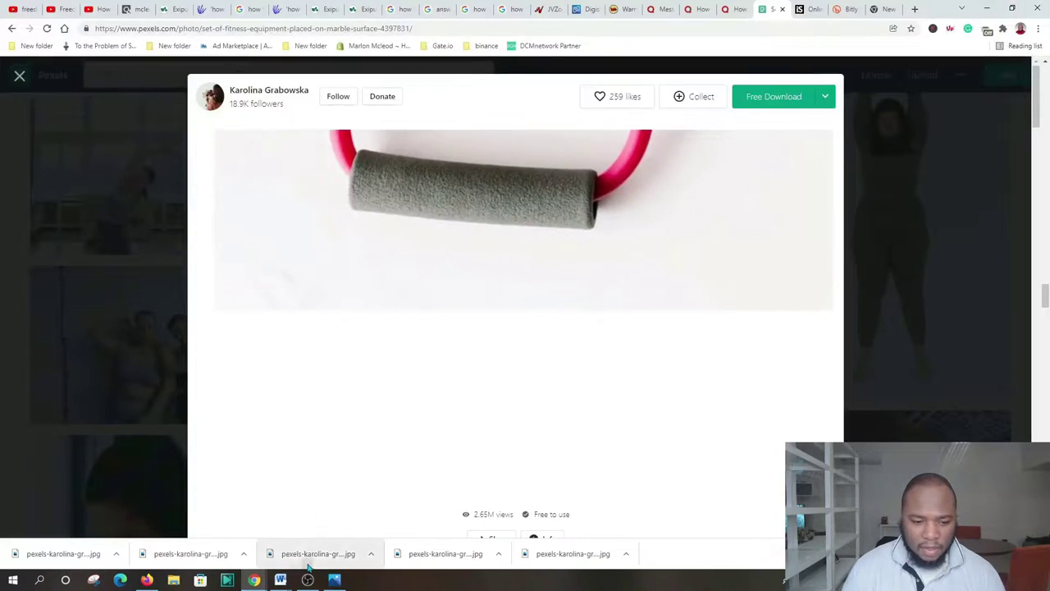
{"action": "left_click", "coordinate": [310, 561]}
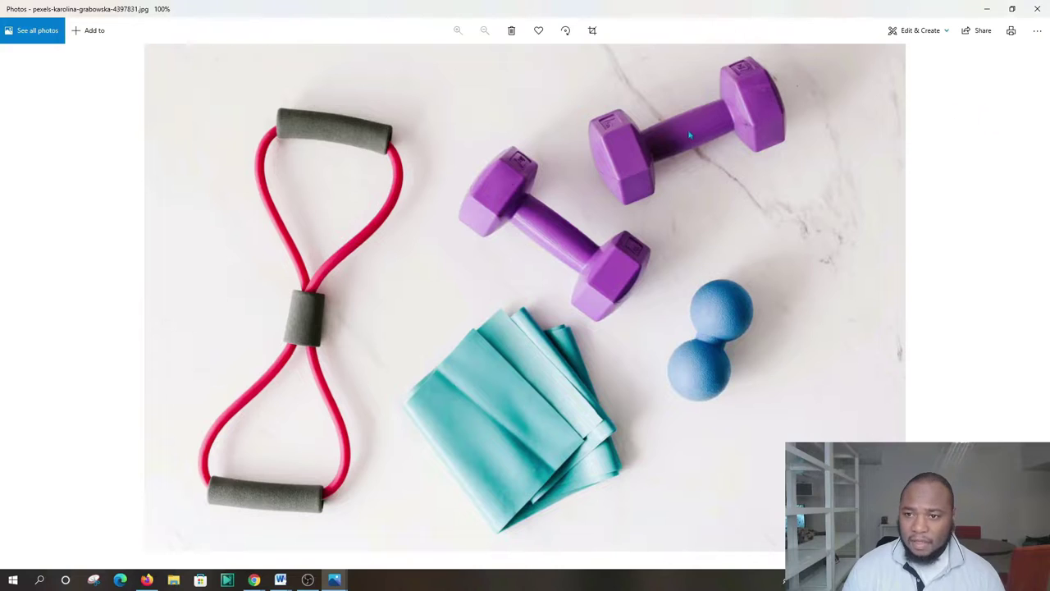
{"action": "left_click", "coordinate": [987, 9]}
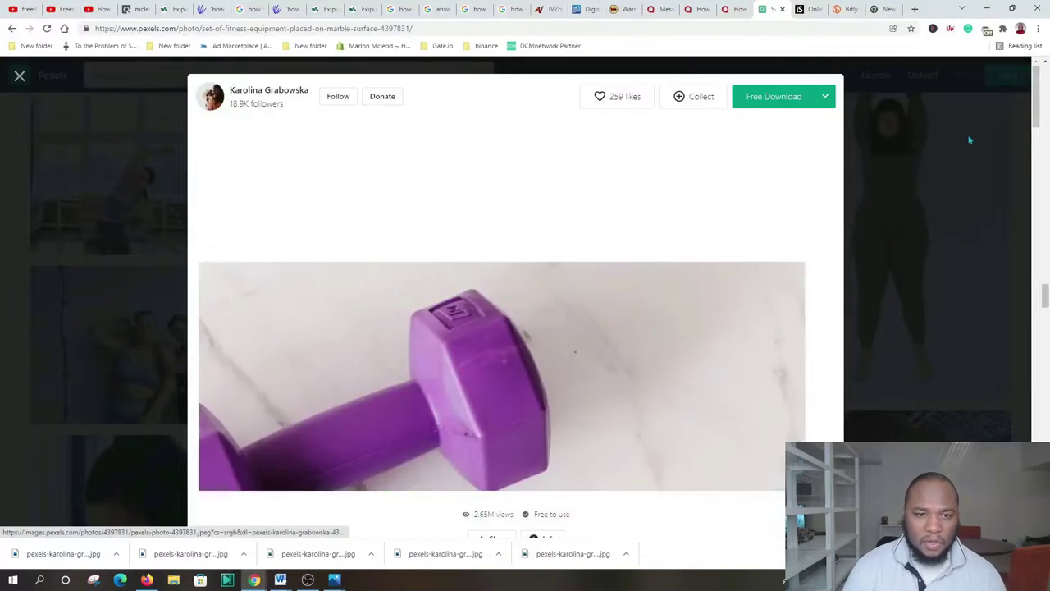
Close the Pexels photo, return to the How to Lose Weight Rapidly Space on Quora and dismiss its visuals editor.
{"action": "left_click", "coordinate": [931, 107]}
{"action": "left_click", "coordinate": [623, 10]}
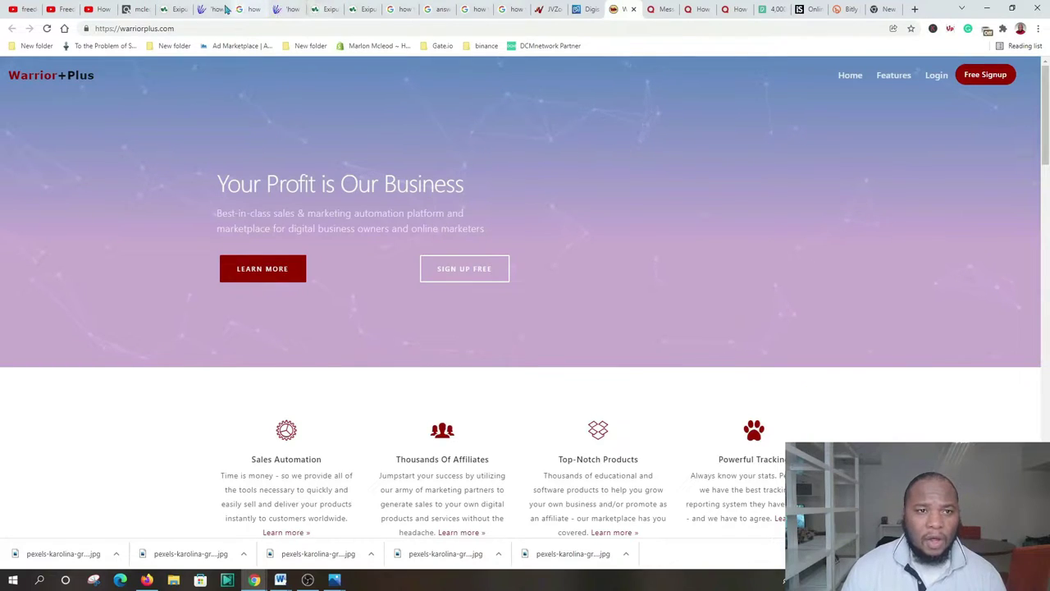
{"action": "left_click", "coordinate": [660, 9]}
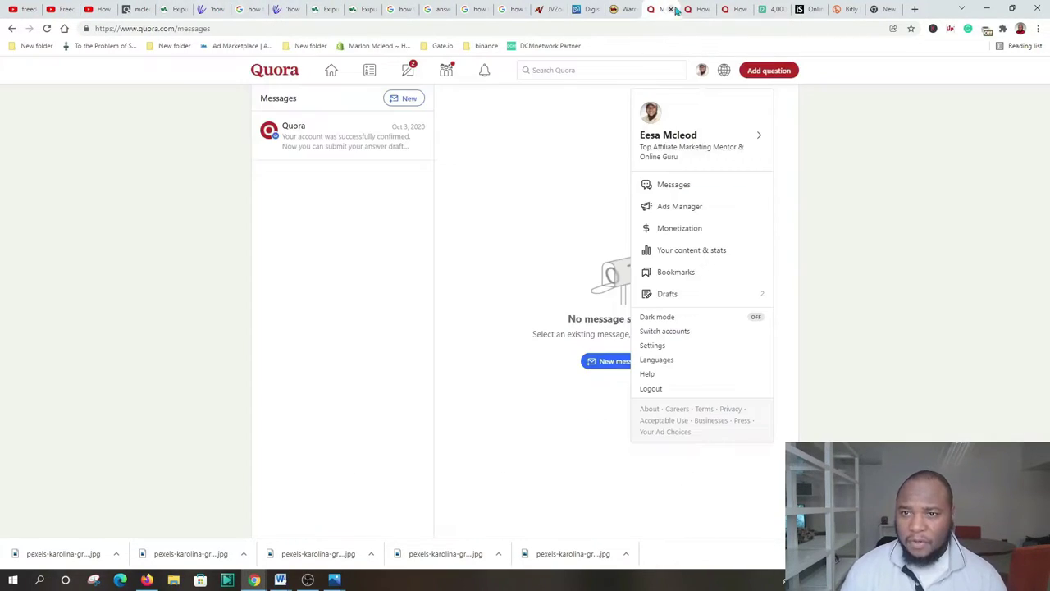
{"action": "left_click", "coordinate": [698, 9]}
{"action": "left_click", "coordinate": [877, 159]}
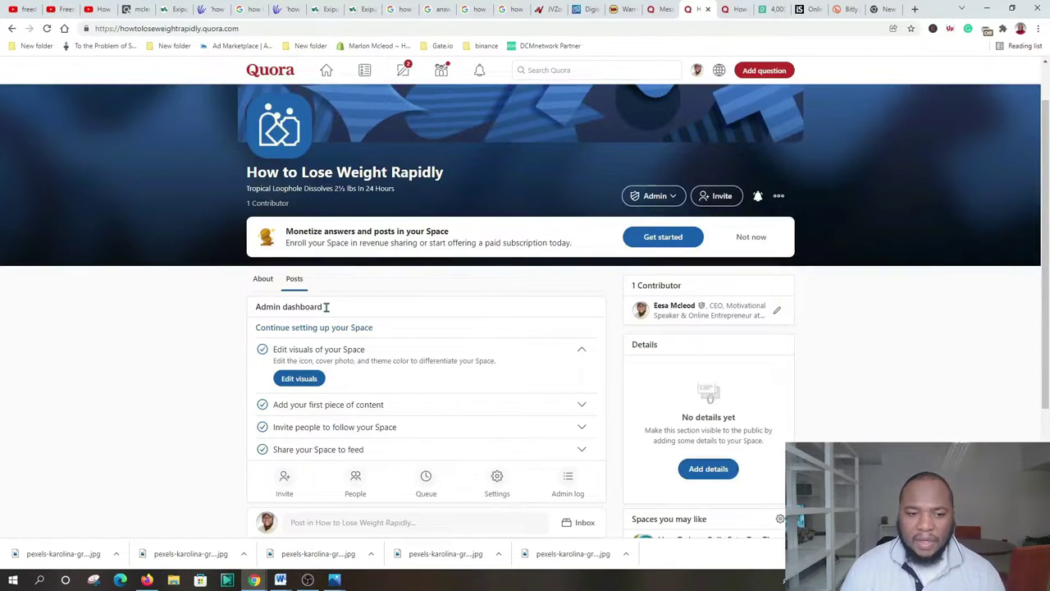
Open a blank post in the Space from the setup checklist's entry for adding the first piece of content.
{"action": "left_click", "coordinate": [384, 408]}
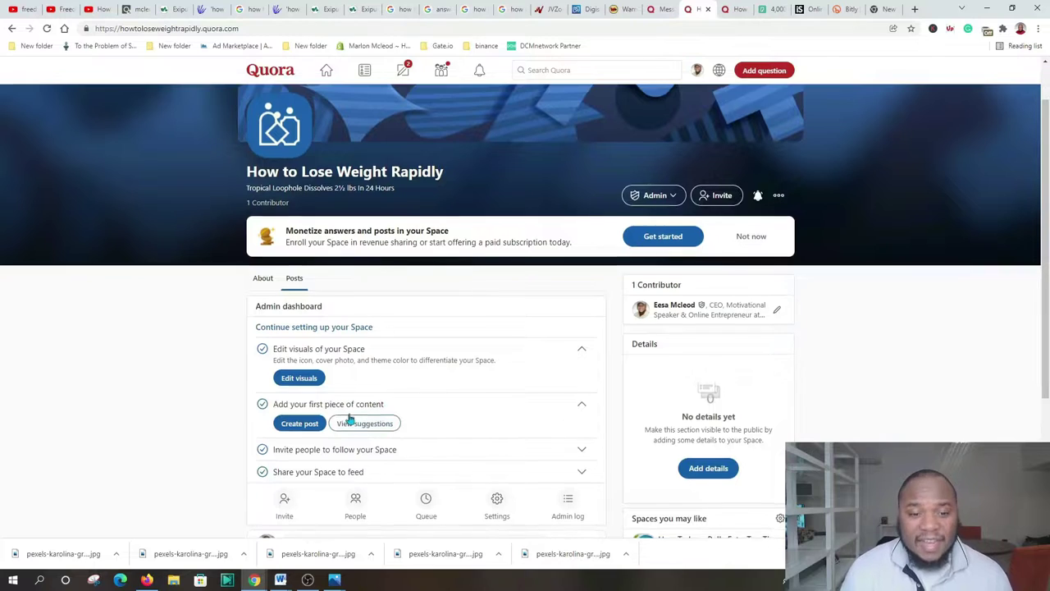
{"action": "scroll", "coordinate": [344, 394], "scroll_direction": "down", "scroll_amount": 1}
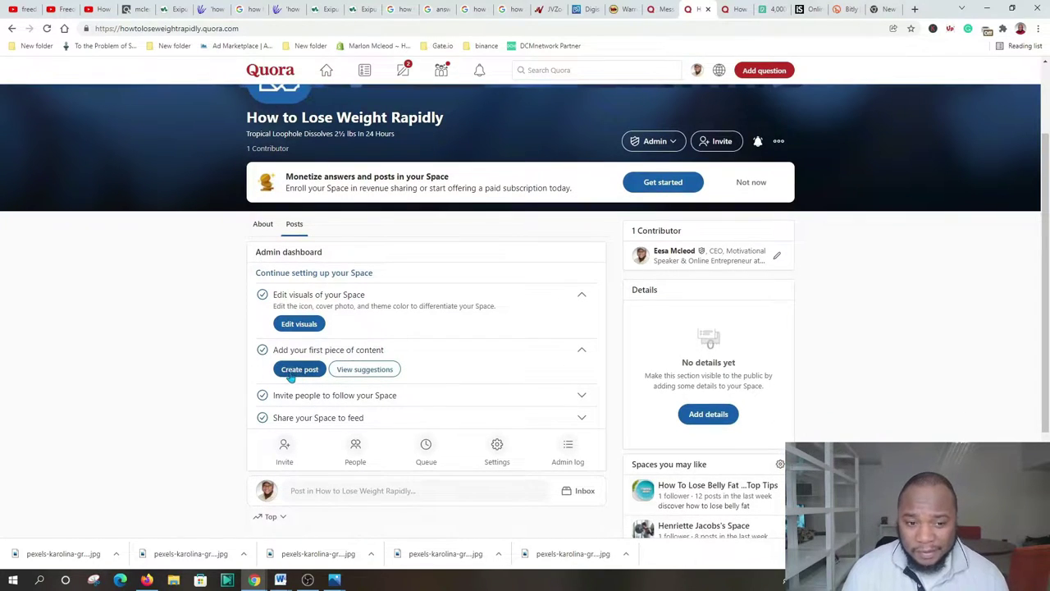
{"action": "left_click", "coordinate": [293, 371]}
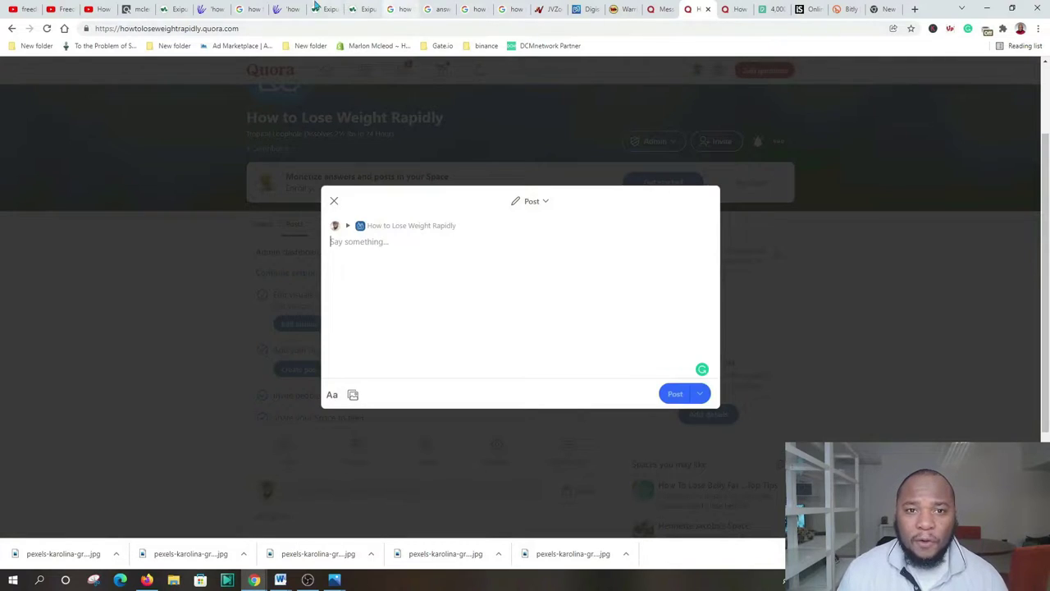
Return to the AnswerThePublic question wheel and open the Google results for "how to lose fat rapidly" in a new tab.
{"action": "left_click", "coordinate": [287, 12]}
{"action": "right_click", "coordinate": [712, 463]}
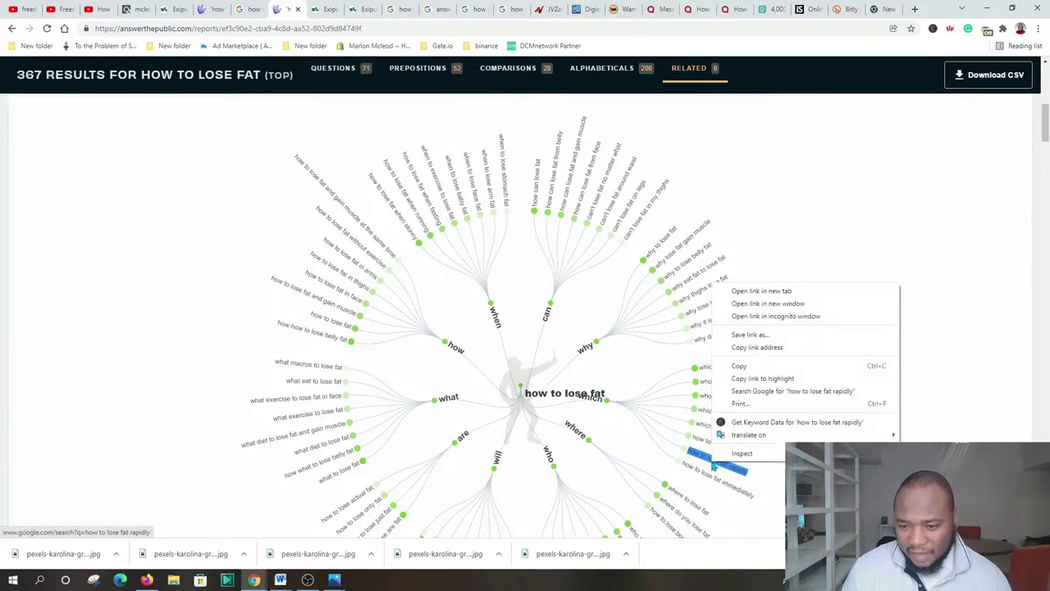
{"action": "left_click", "coordinate": [753, 293]}
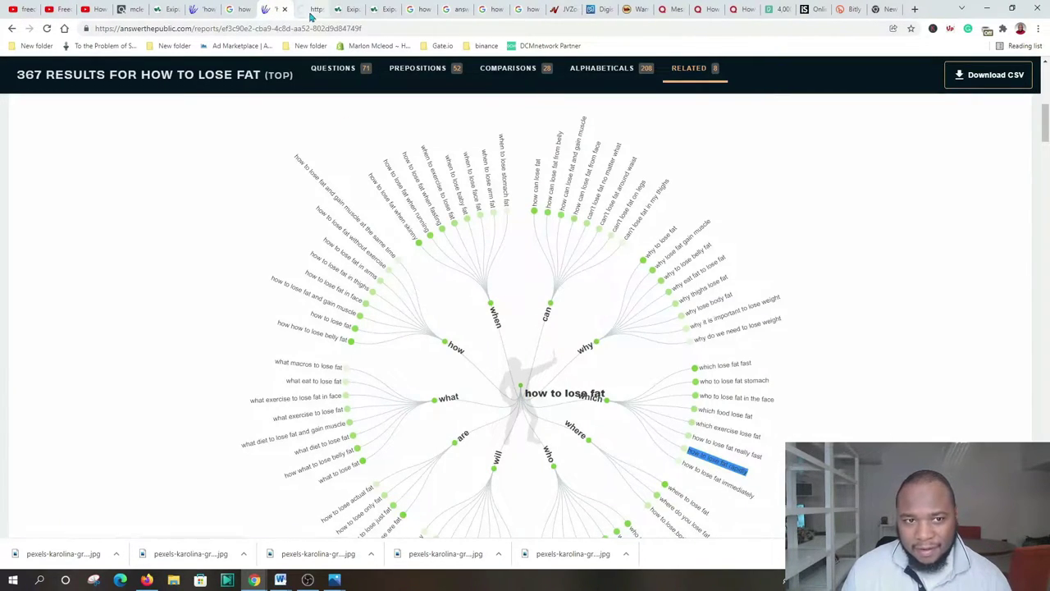
Copy the query "how to lose fat rapidly" from the Google results page and paste it into the blank Quora Space post.
{"action": "left_click", "coordinate": [307, 9]}
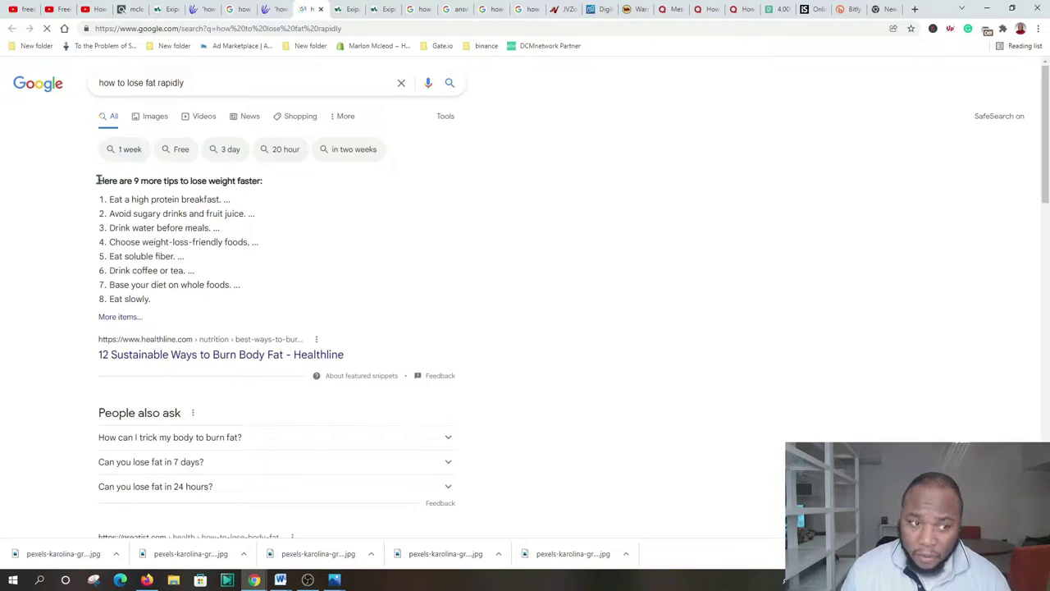
{"action": "left_click_drag", "start_coordinate": [100, 82], "coordinate": [199, 82]}
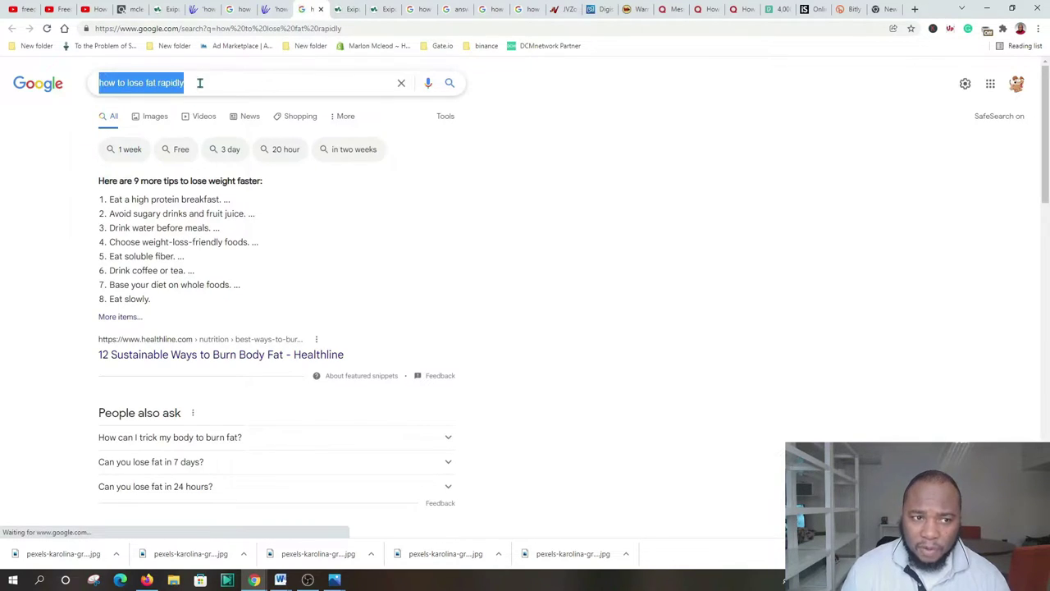
{"action": "right_click", "coordinate": [172, 84]}
{"action": "left_click", "coordinate": [215, 120]}
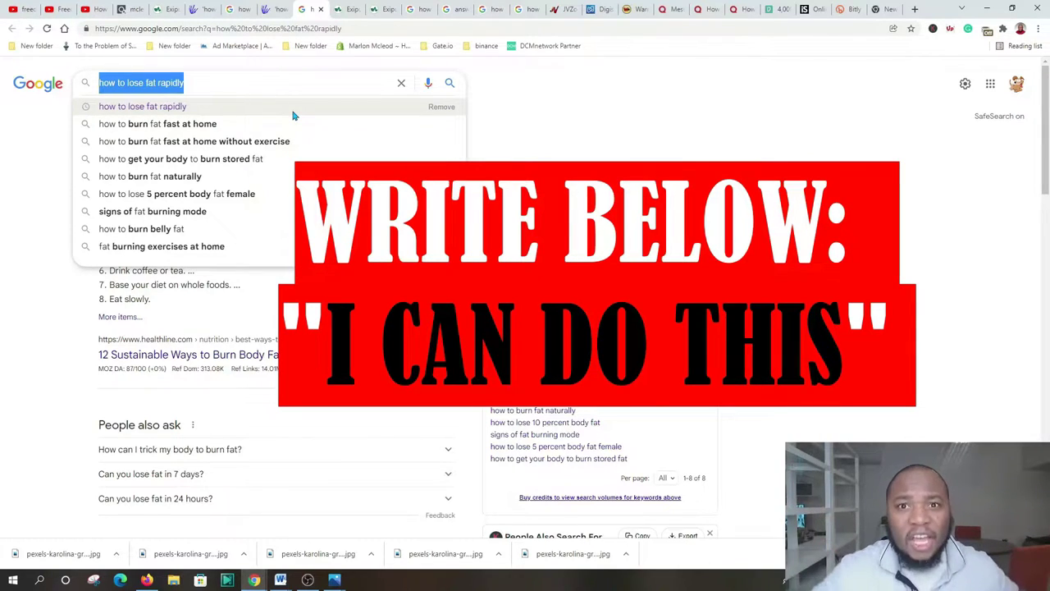
{"action": "right_click", "coordinate": [156, 83]}
{"action": "left_click", "coordinate": [182, 123]}
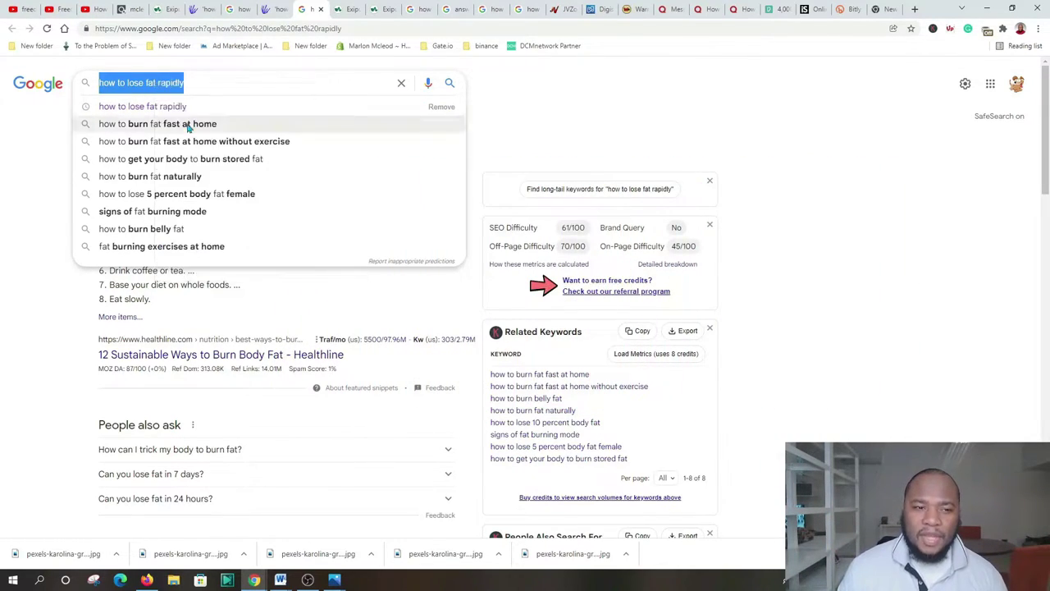
{"action": "left_click", "coordinate": [710, 9]}
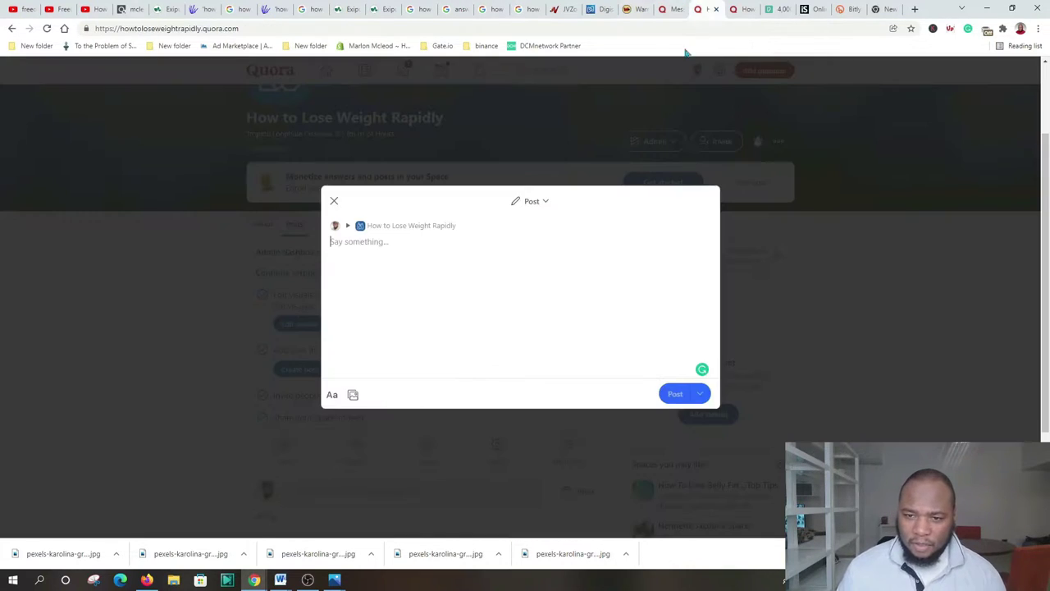
{"action": "right_click", "coordinate": [334, 247]}
{"action": "left_click", "coordinate": [361, 333]}
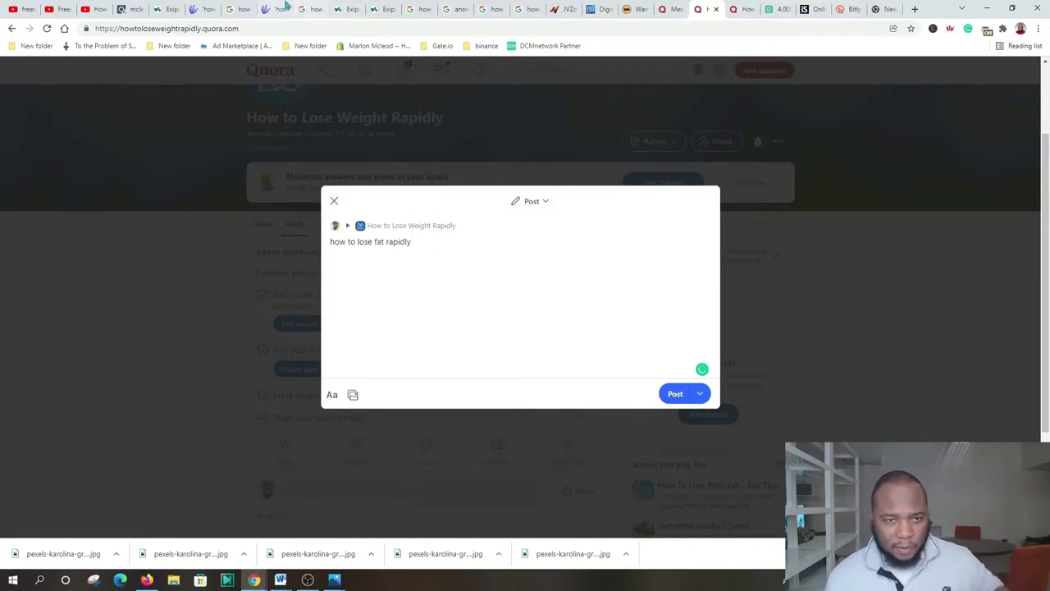
Return to the Google results for "how to lose fat rapidly" and copy the featured snippet's list of tips to lose weight faster.
{"action": "left_click", "coordinate": [454, 10]}
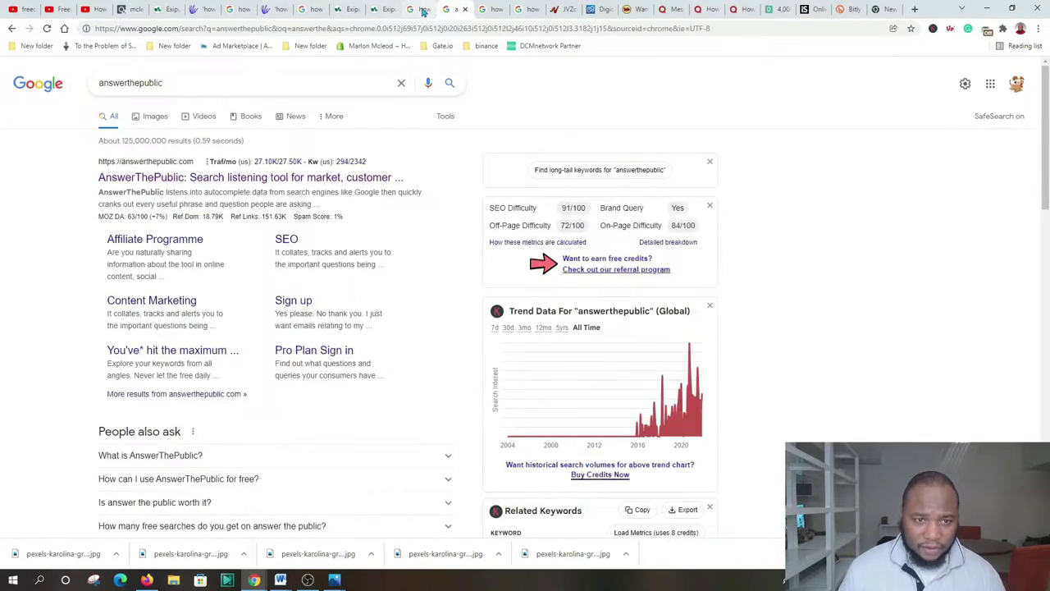
{"action": "left_click", "coordinate": [422, 10]}
{"action": "left_click_drag", "start_coordinate": [98, 179], "coordinate": [223, 310]}
{"action": "right_click", "coordinate": [174, 244]}
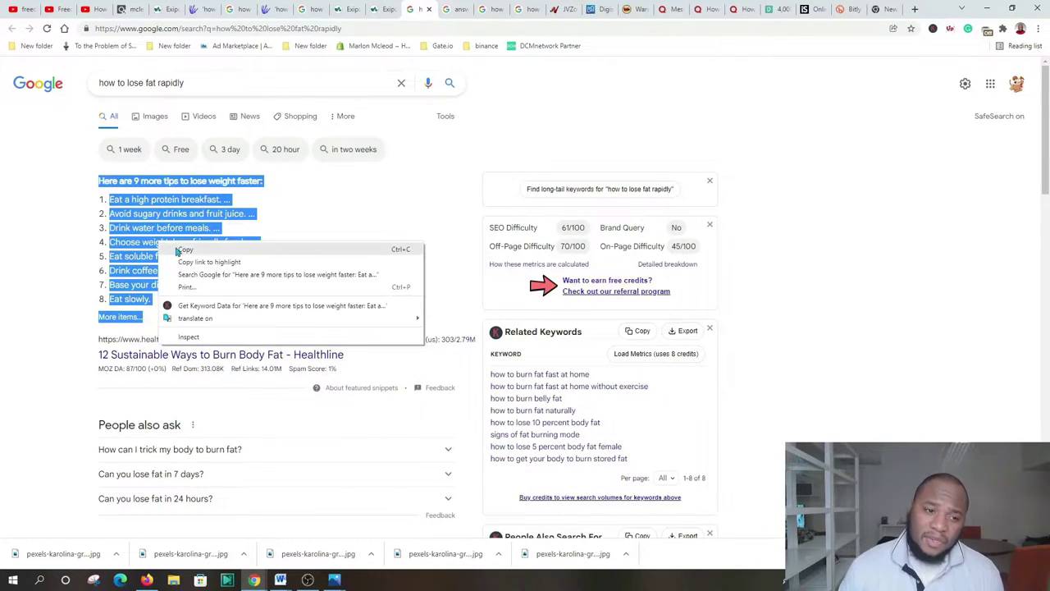
{"action": "left_click", "coordinate": [176, 247]}
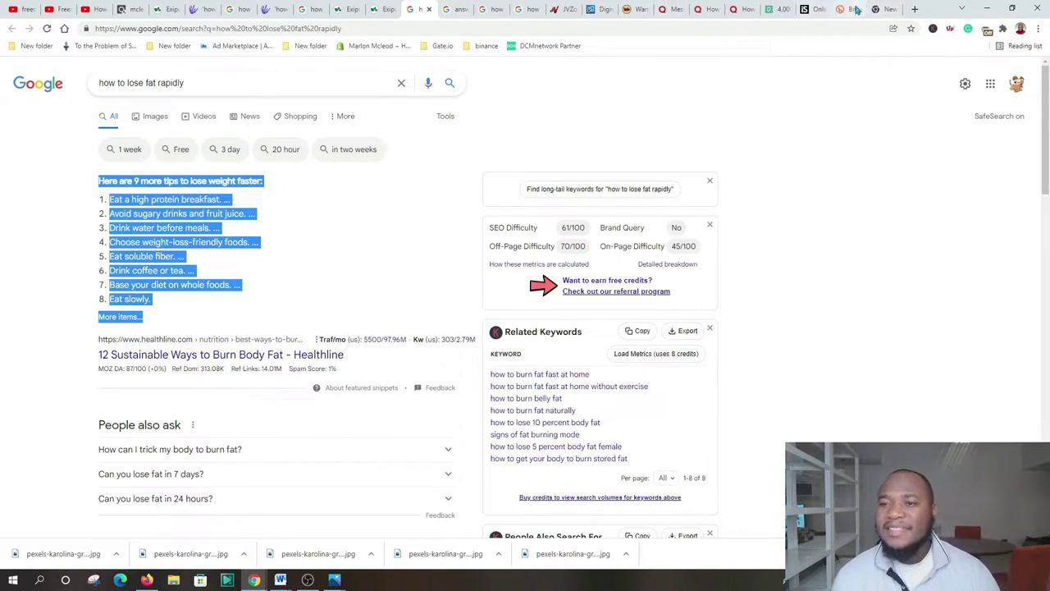
Paste the copied tips below the title in the Quora post and remove the Healthline link preview.
{"action": "left_click", "coordinate": [705, 10]}
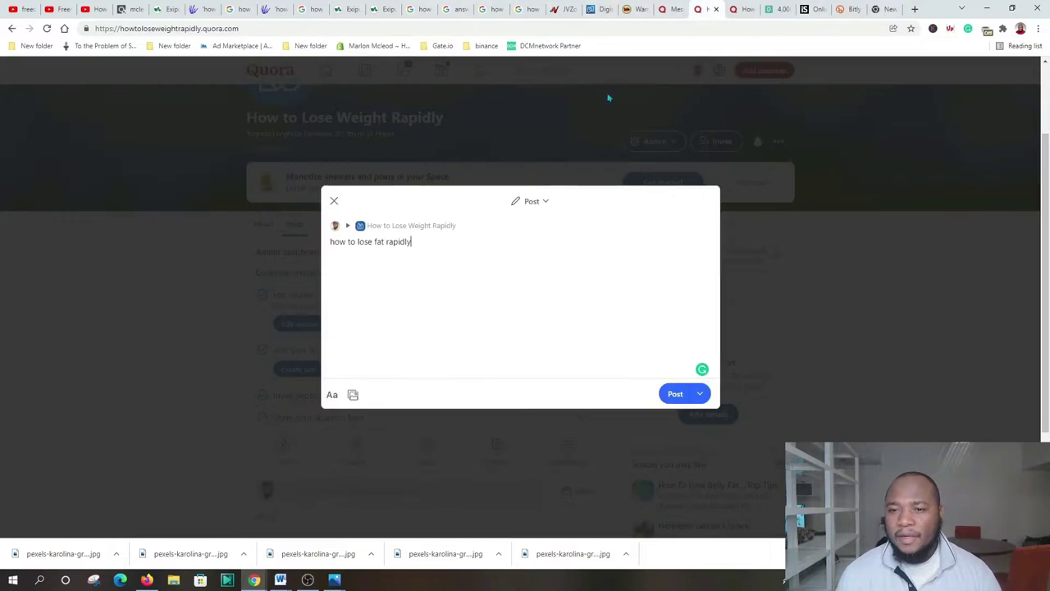
{"action": "key", "text": "Return"}
{"action": "right_click", "coordinate": [366, 265]}
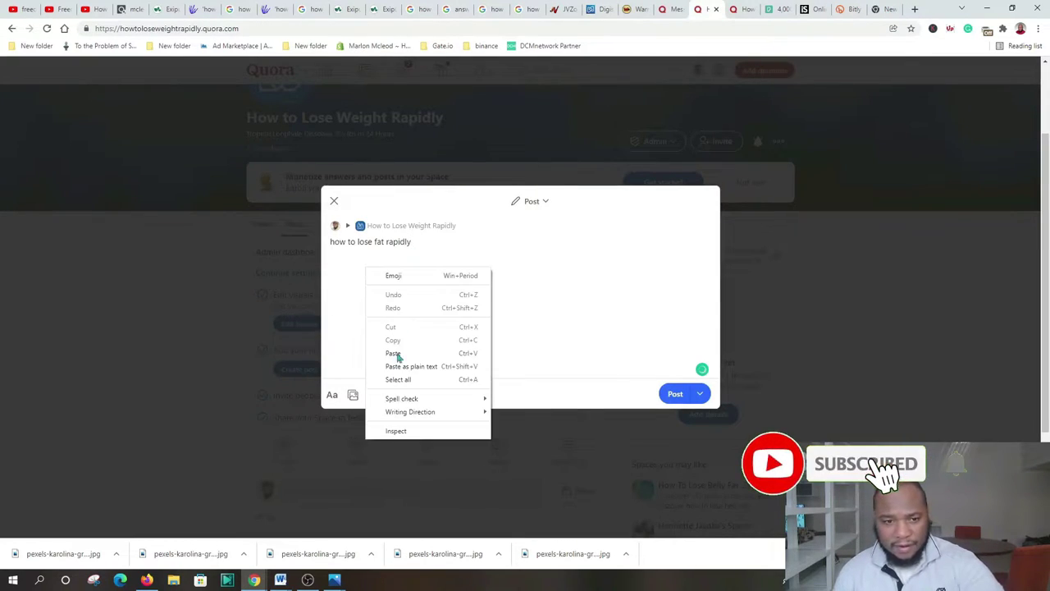
{"action": "left_click", "coordinate": [394, 354]}
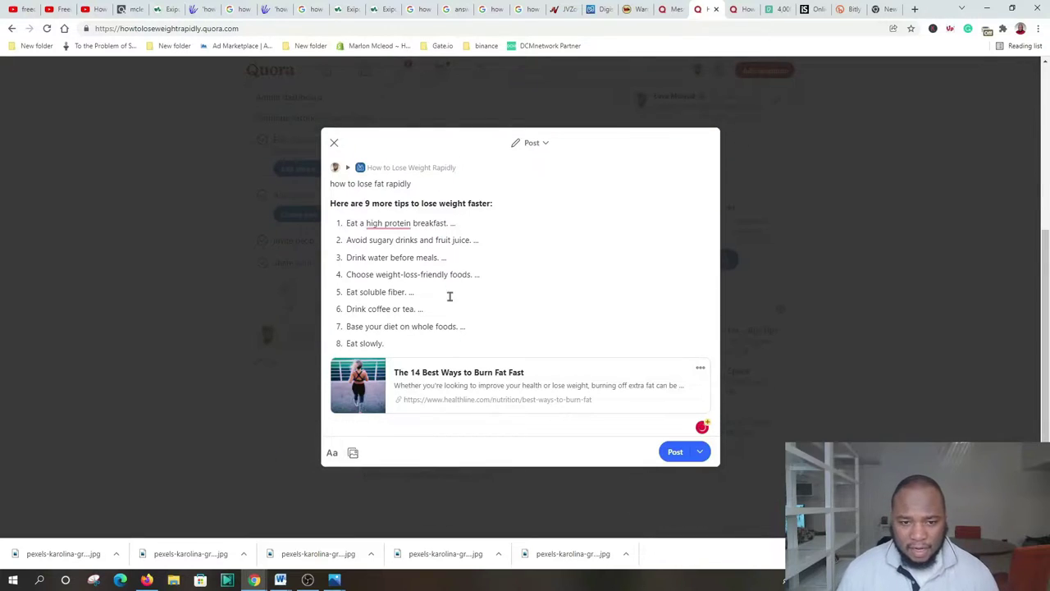
{"action": "left_click", "coordinate": [700, 367]}
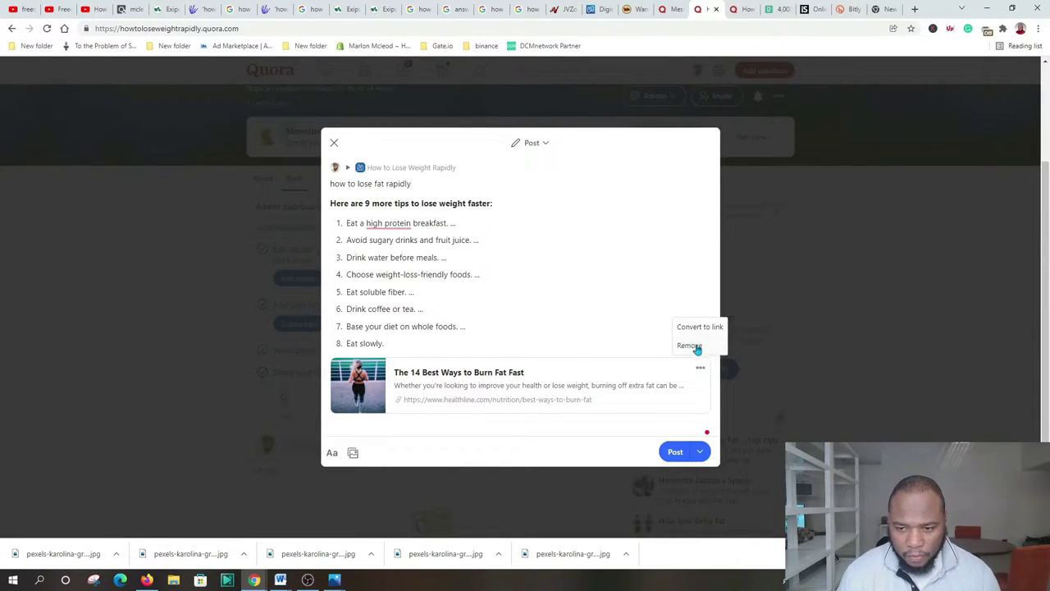
{"action": "left_click", "coordinate": [694, 345]}
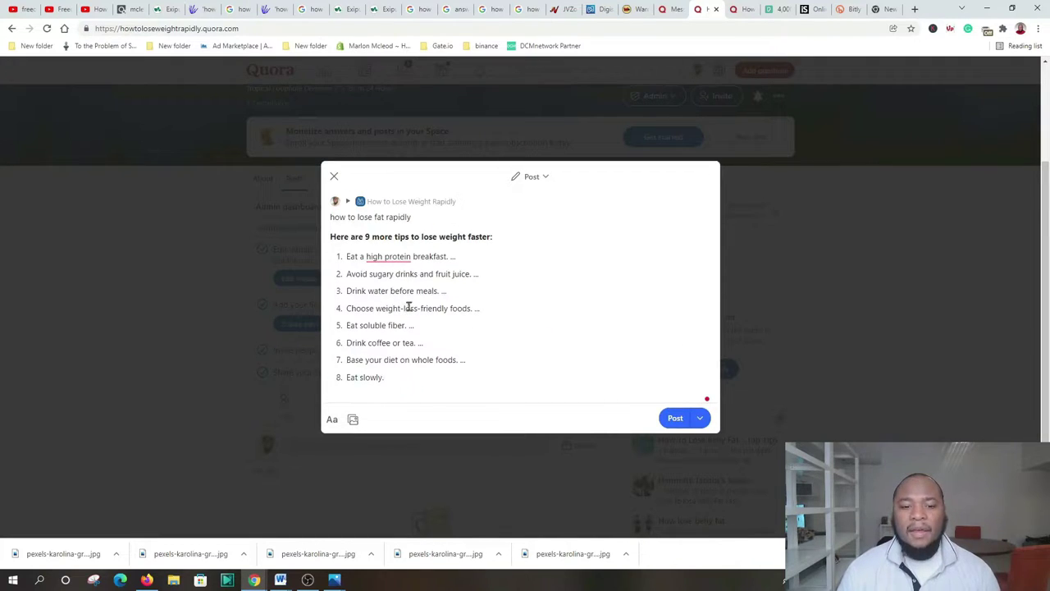
{"action": "mouse_move", "coordinate": [384, 258]}
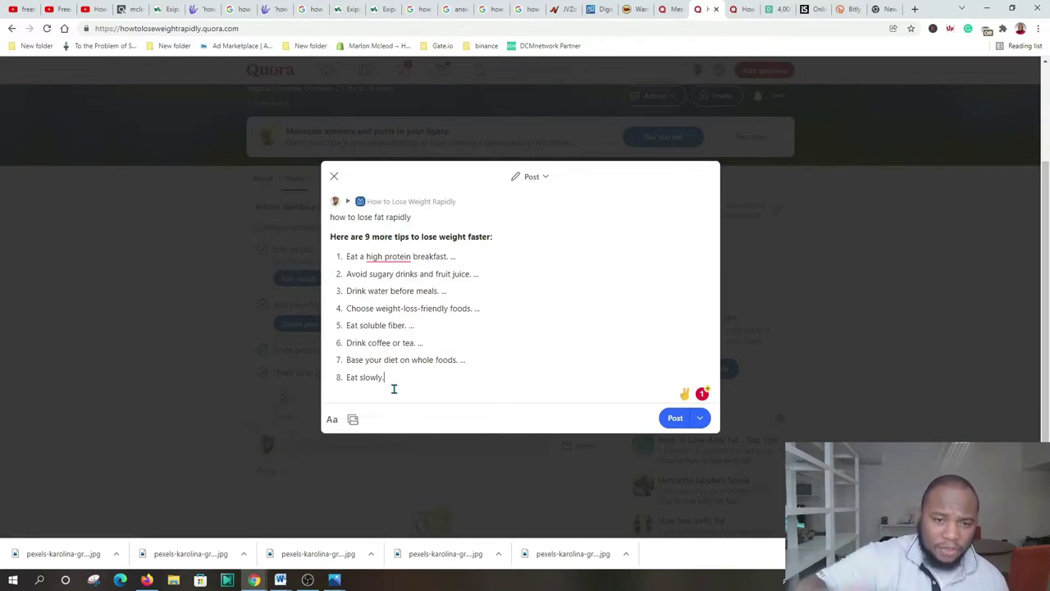
Copy the bit.ly/expireweightlosemethod link from Bitly and insert it below the tips in the Quora post, keeping a single Exipure preview card.
{"action": "left_click", "coordinate": [851, 10]}
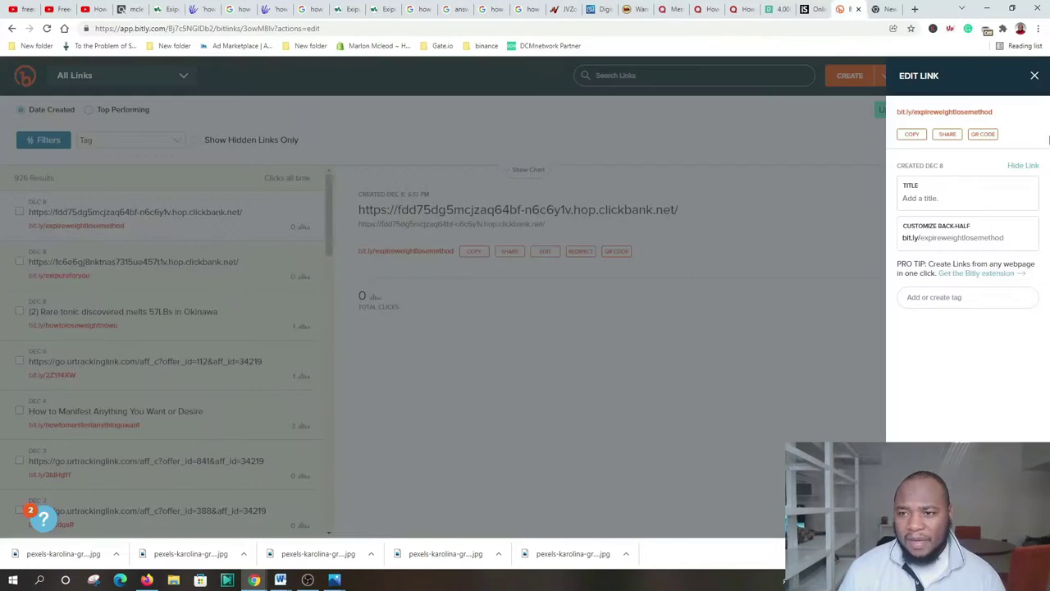
{"action": "left_click", "coordinate": [913, 135]}
{"action": "left_click", "coordinate": [703, 12]}
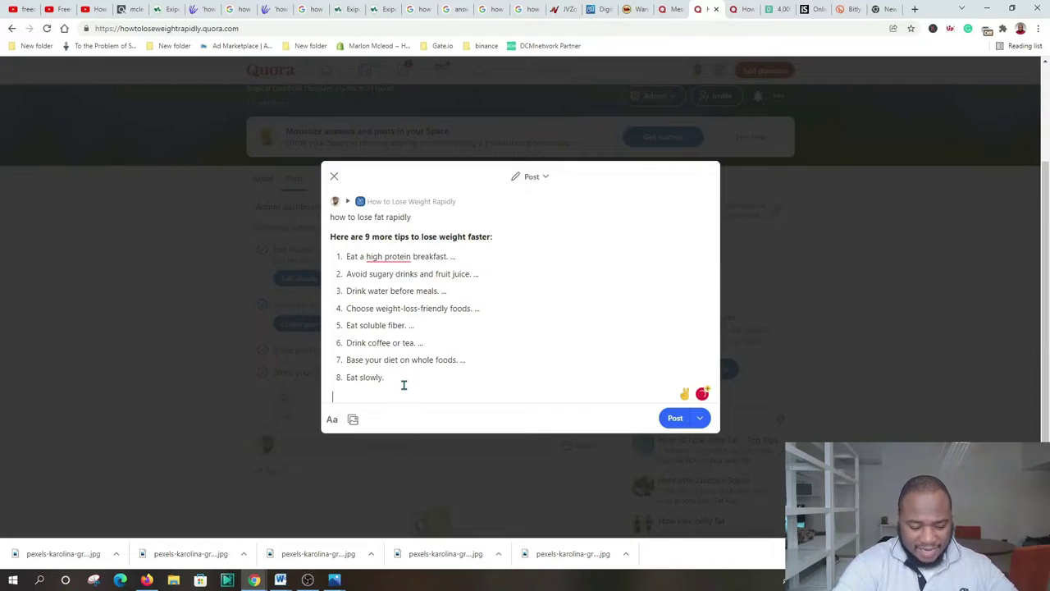
{"action": "key", "text": "ctrl+v"}
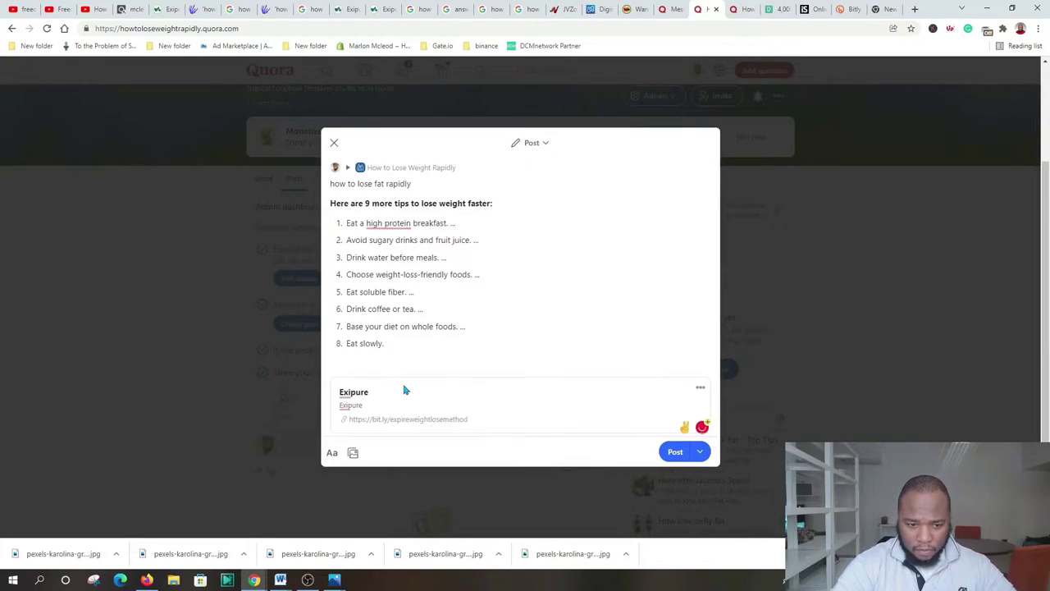
{"action": "key", "text": "ctrl+v"}
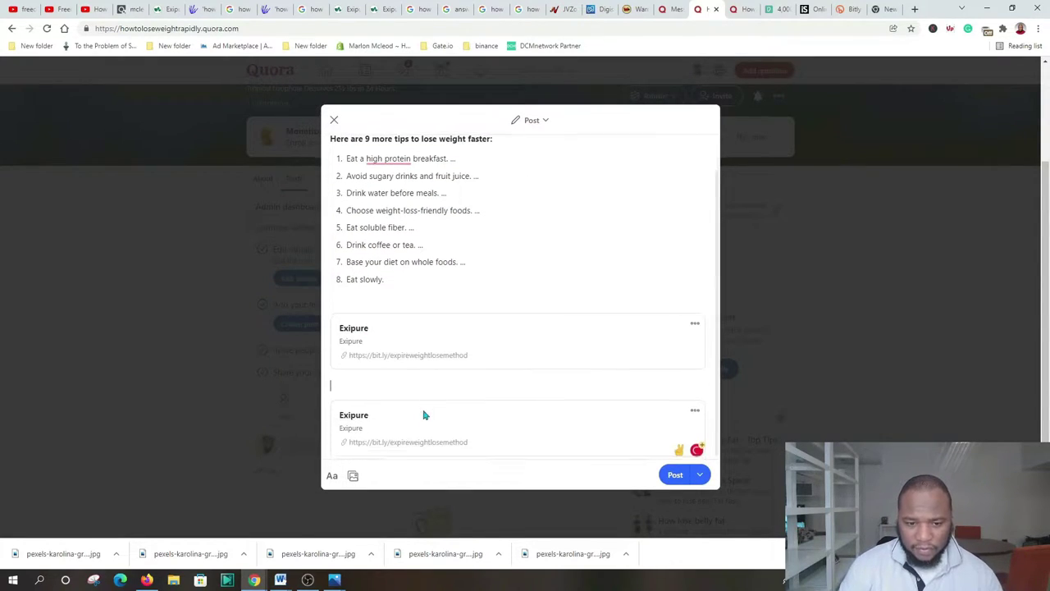
{"action": "left_click", "coordinate": [695, 324]}
{"action": "left_click", "coordinate": [684, 300]}
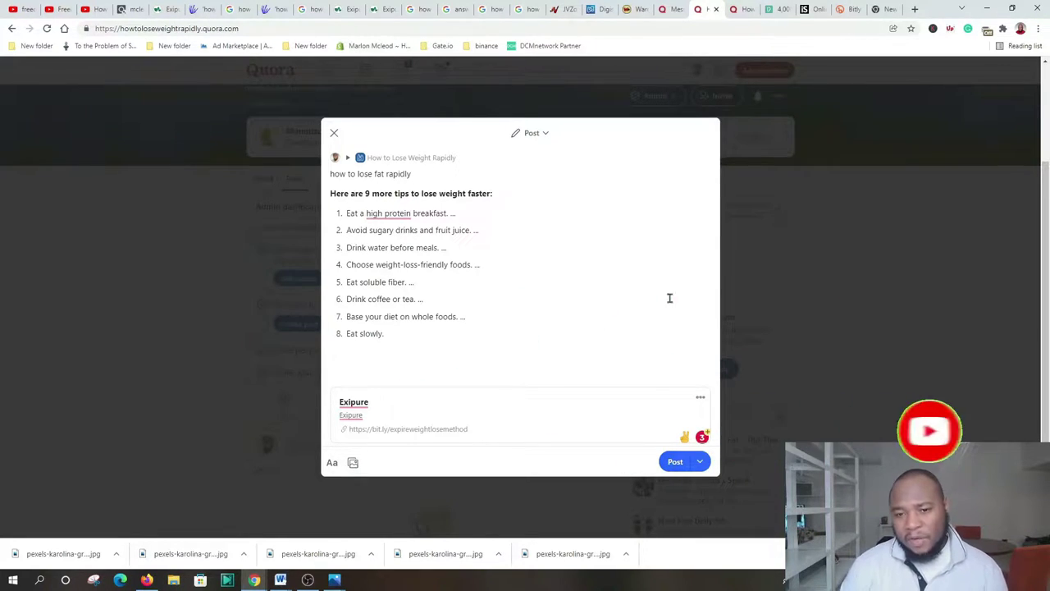
Switch to Firefox and review the published "how to lose fat rapidly" Quora Space, including its post's tips, call to action, image and Exipure link.
{"action": "scroll", "coordinate": [380, 238], "scroll_direction": "down", "scroll_amount": 3}
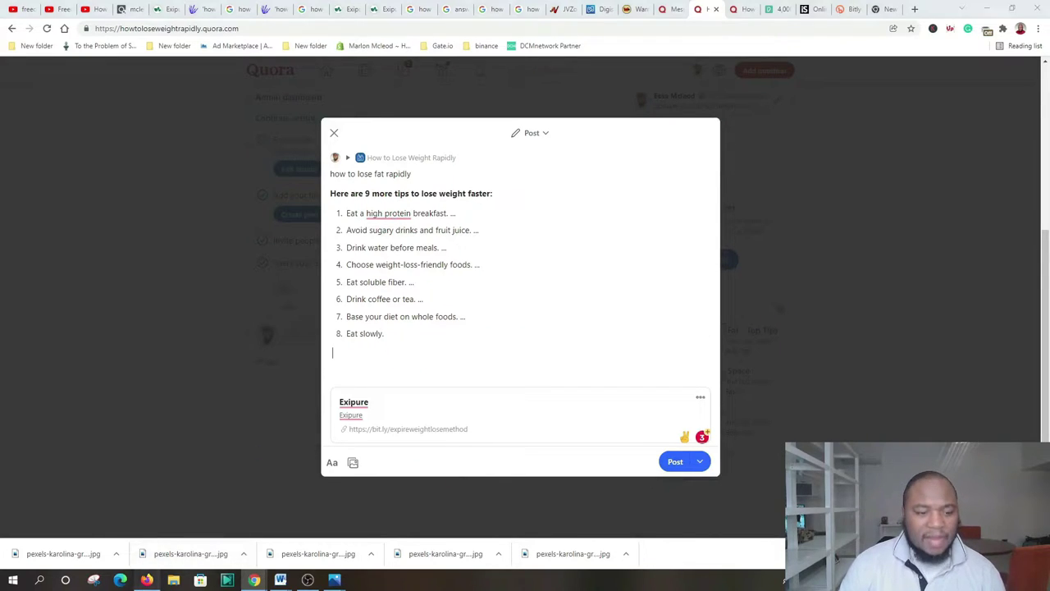
{"action": "left_click", "coordinate": [146, 579]}
{"action": "left_click", "coordinate": [551, 15]}
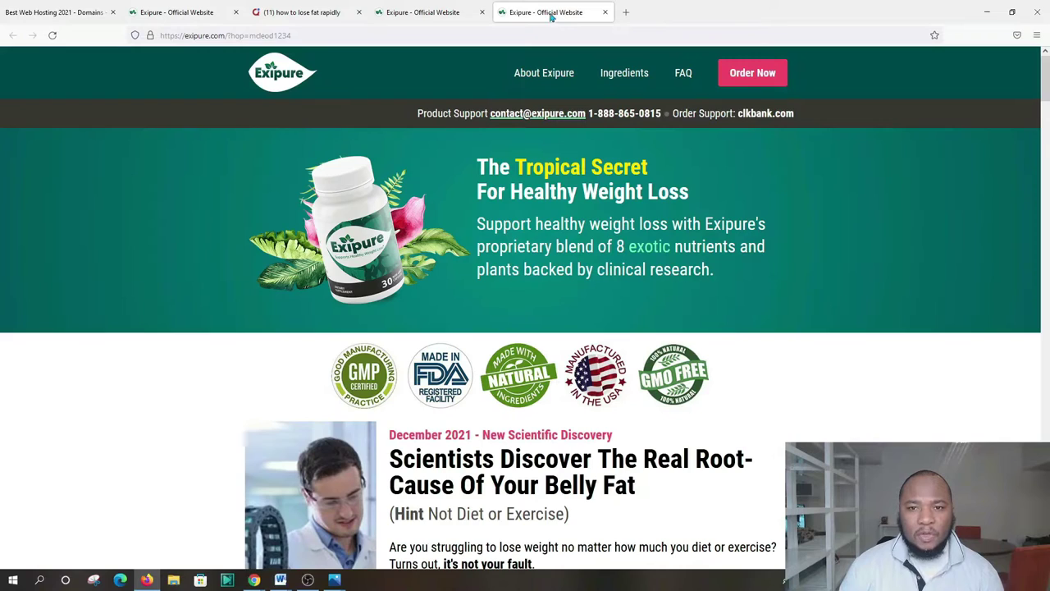
{"action": "left_click", "coordinate": [433, 14]}
{"action": "left_click", "coordinate": [534, 14]}
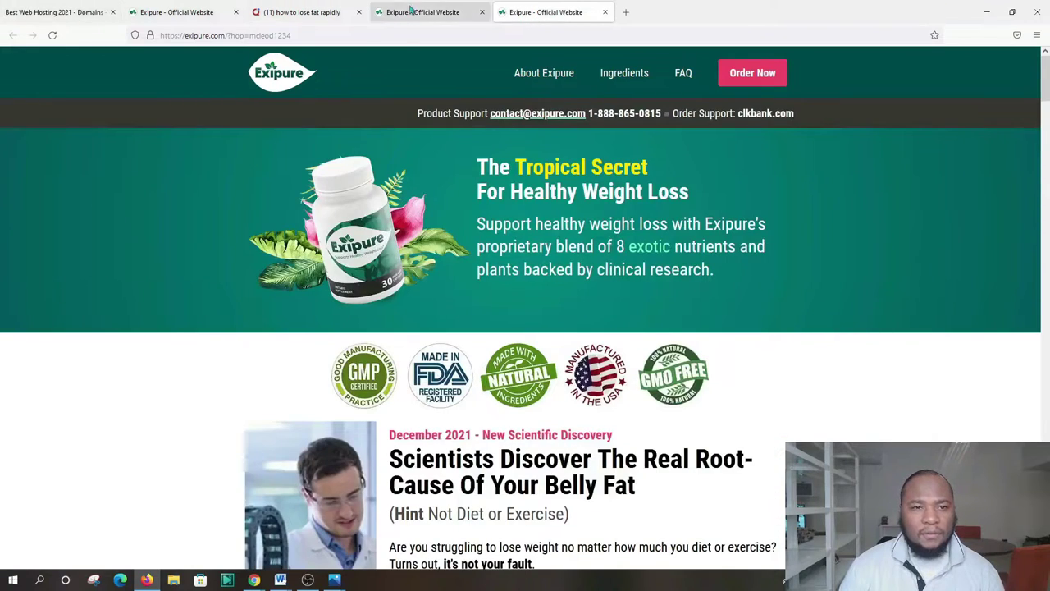
{"action": "left_click", "coordinate": [258, 14]}
{"action": "scroll", "coordinate": [277, 144], "scroll_direction": "up", "scroll_amount": 5}
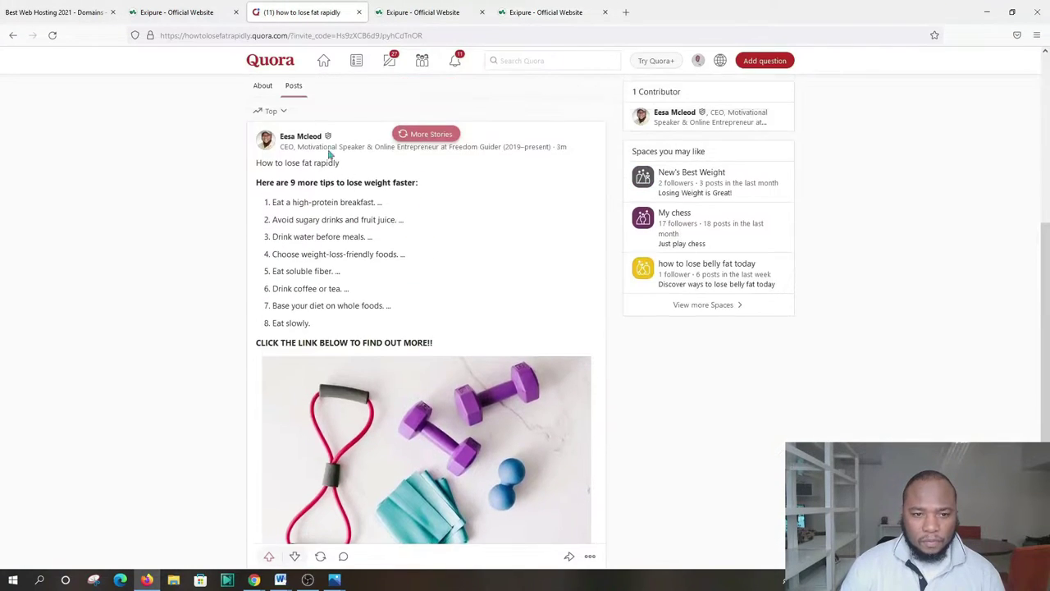
{"action": "scroll", "coordinate": [641, 97], "scroll_direction": "up", "scroll_amount": 1}
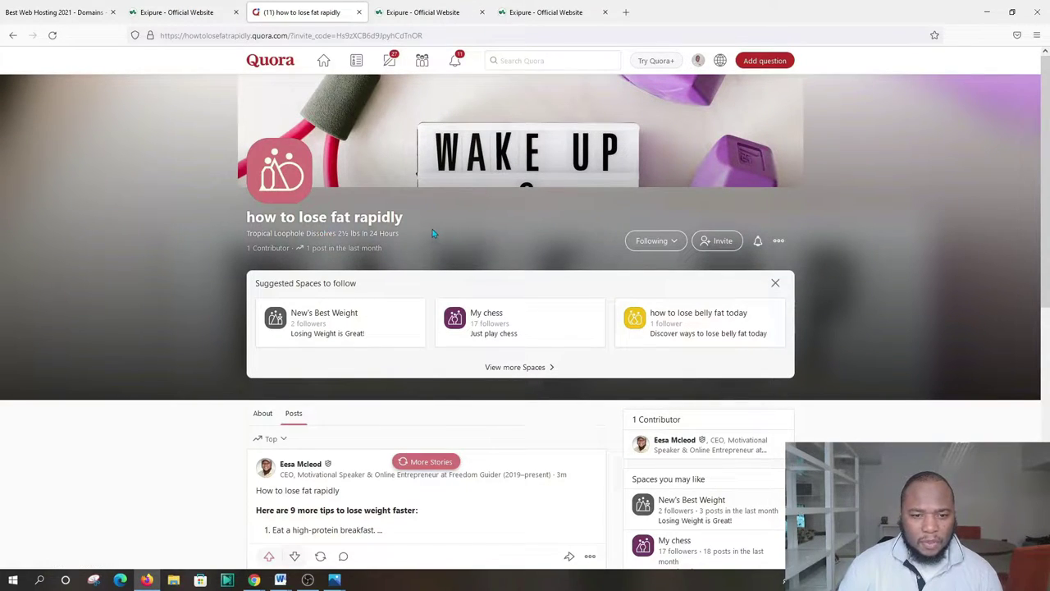
{"action": "scroll", "coordinate": [350, 229], "scroll_direction": "down", "scroll_amount": 5}
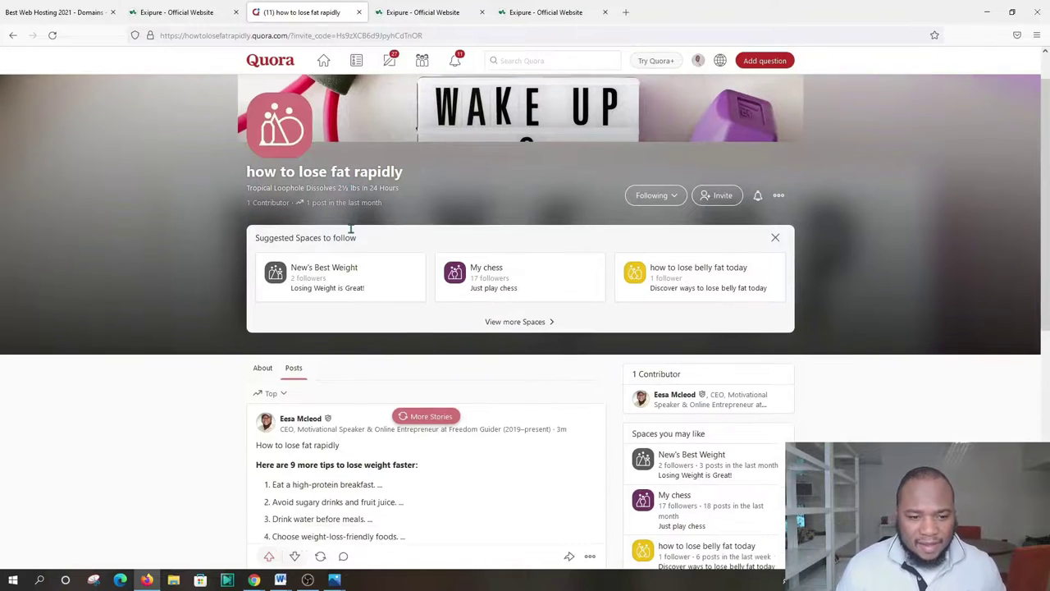
{"action": "scroll", "coordinate": [353, 218], "scroll_direction": "down", "scroll_amount": 2}
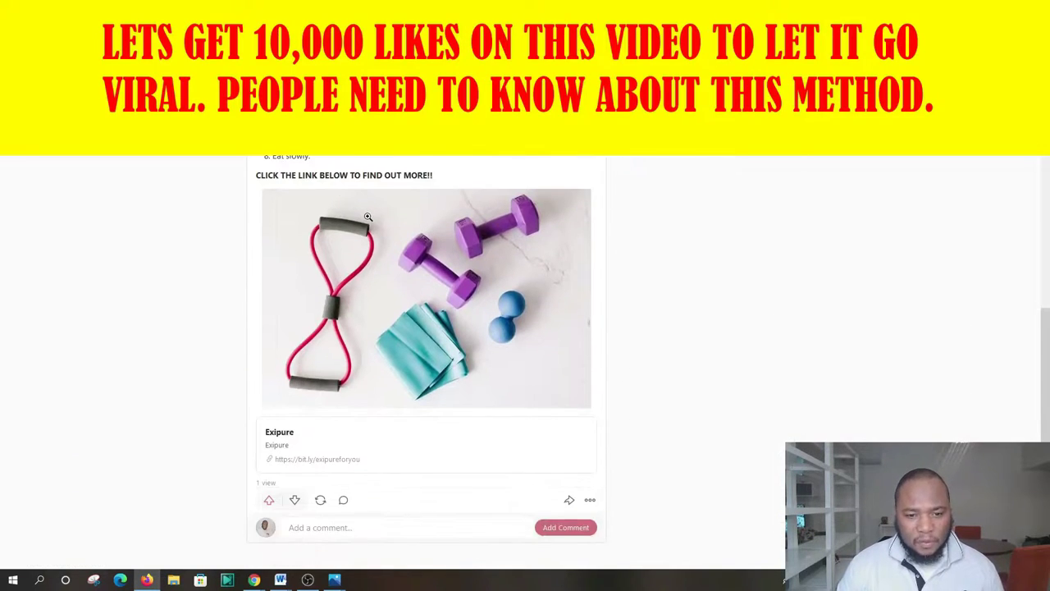
{"action": "scroll", "coordinate": [385, 213], "scroll_direction": "up", "scroll_amount": 3}
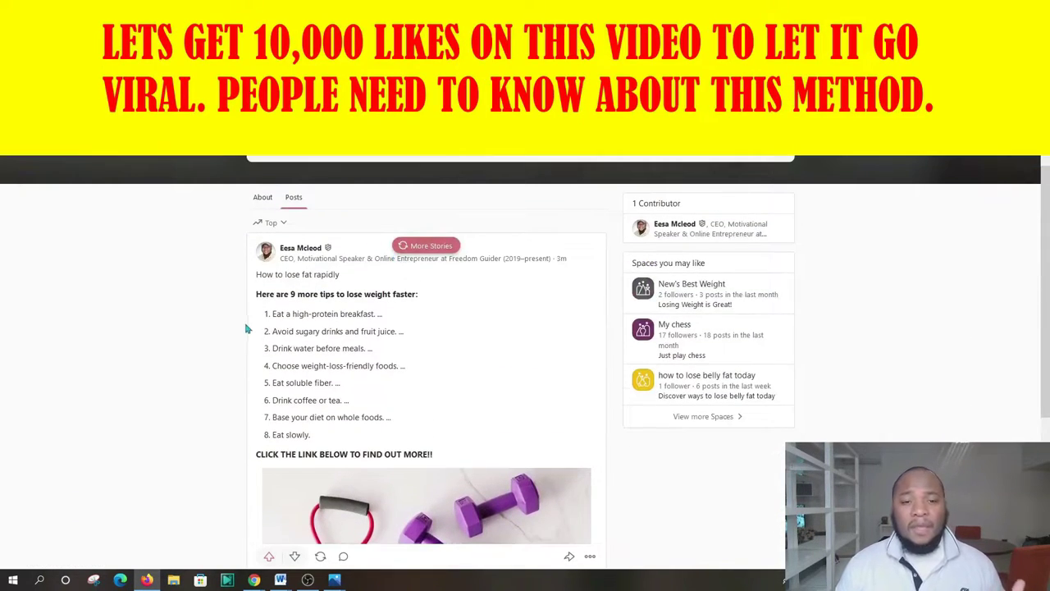
{"action": "scroll", "coordinate": [351, 310], "scroll_direction": "up", "scroll_amount": 2}
{"action": "scroll", "coordinate": [300, 285], "scroll_direction": "up", "scroll_amount": 2}
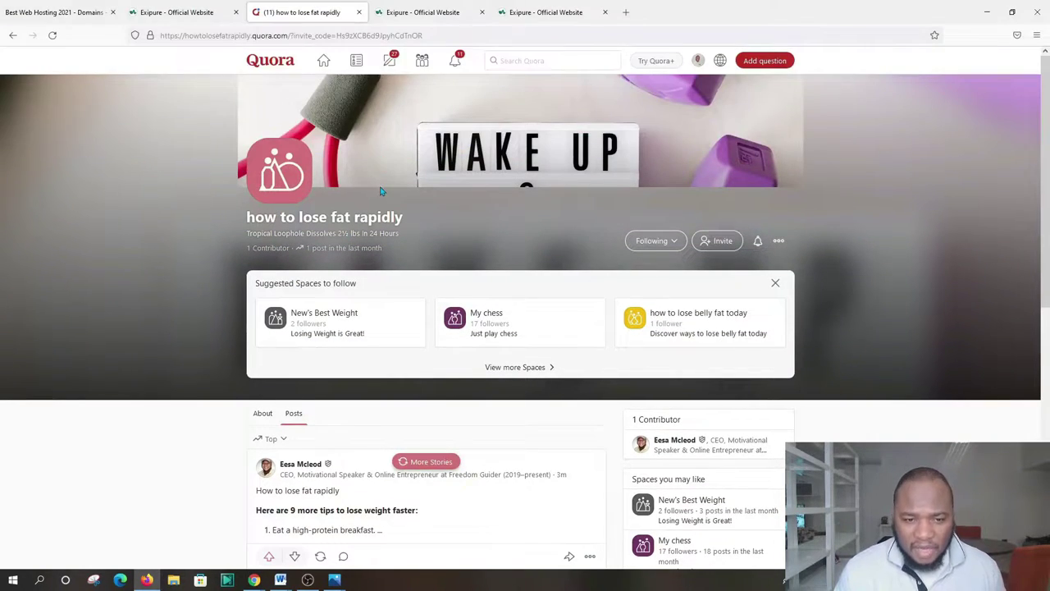
{"action": "scroll", "coordinate": [352, 316], "scroll_direction": "down", "scroll_amount": 5}
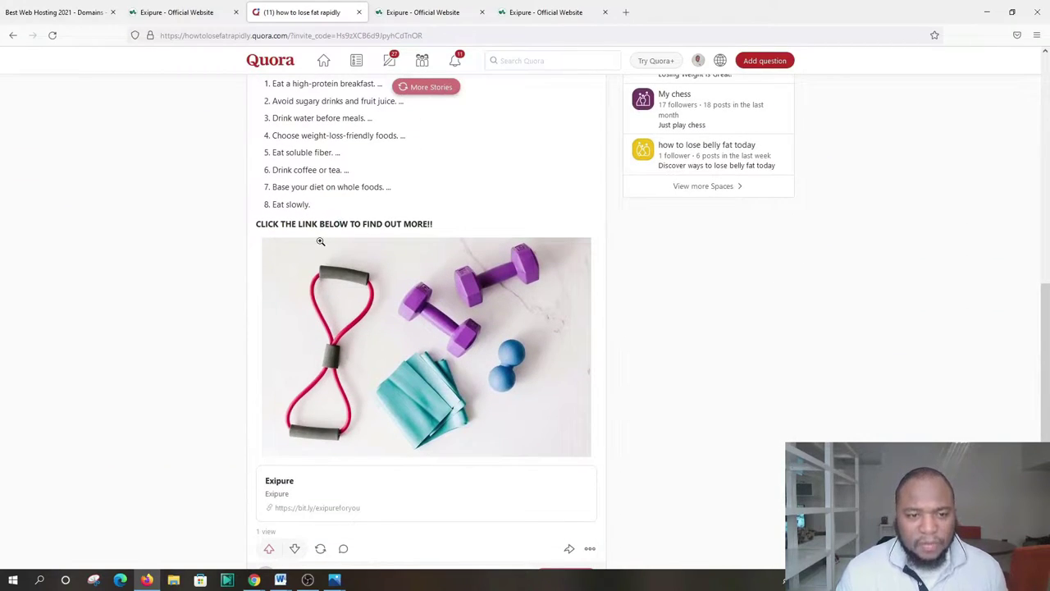
{"action": "scroll", "coordinate": [321, 241], "scroll_direction": "down", "scroll_amount": 1}
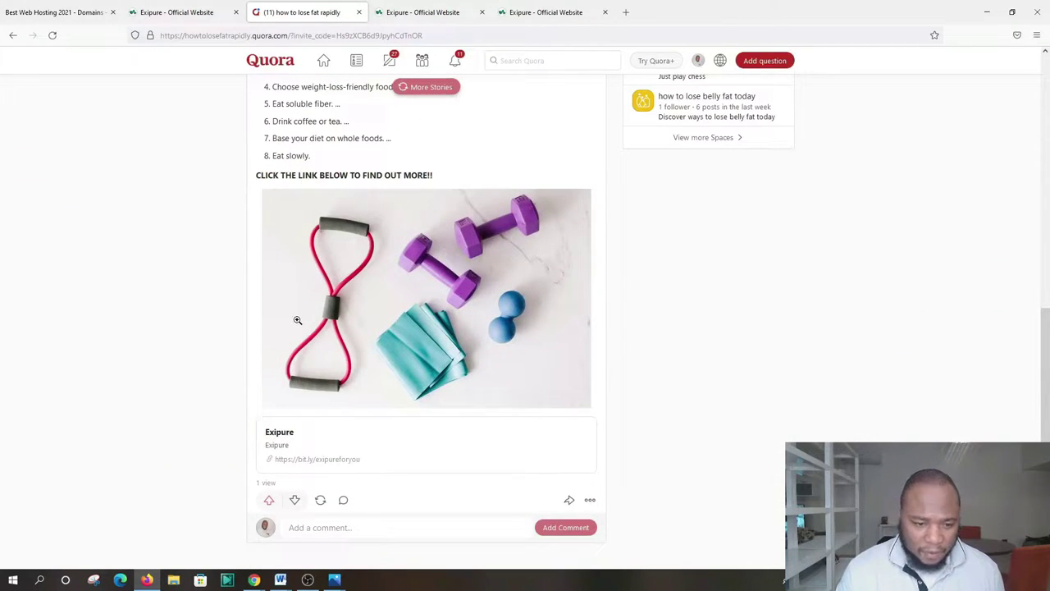
Open the Exipure link from the example post and look through the sales page down to the ingredients.
{"action": "left_click", "coordinate": [331, 449]}
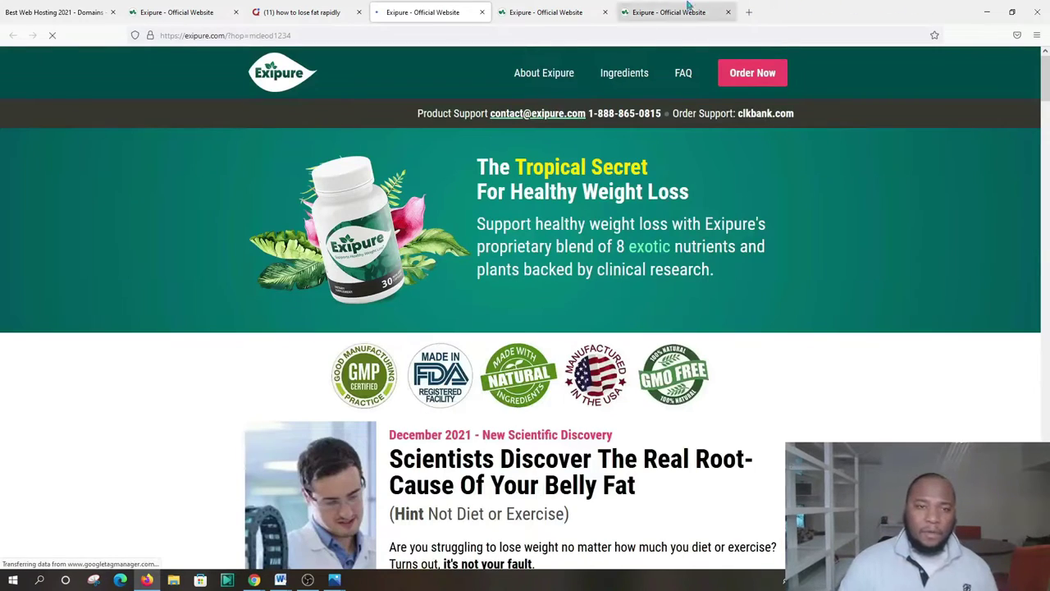
{"action": "scroll", "coordinate": [611, 169], "scroll_direction": "down", "scroll_amount": 5}
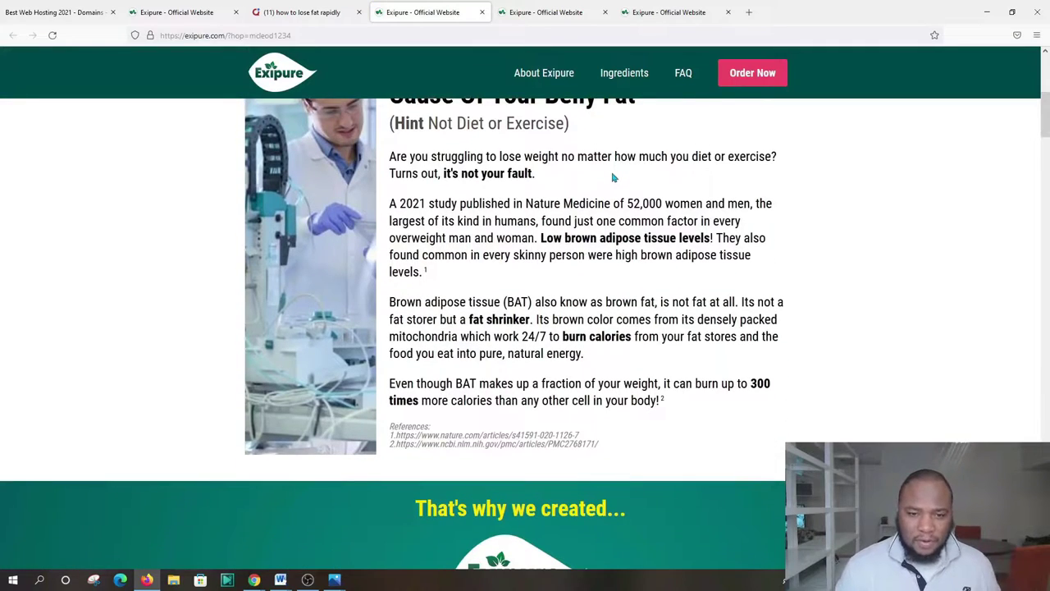
{"action": "scroll", "coordinate": [614, 180], "scroll_direction": "down", "scroll_amount": 6}
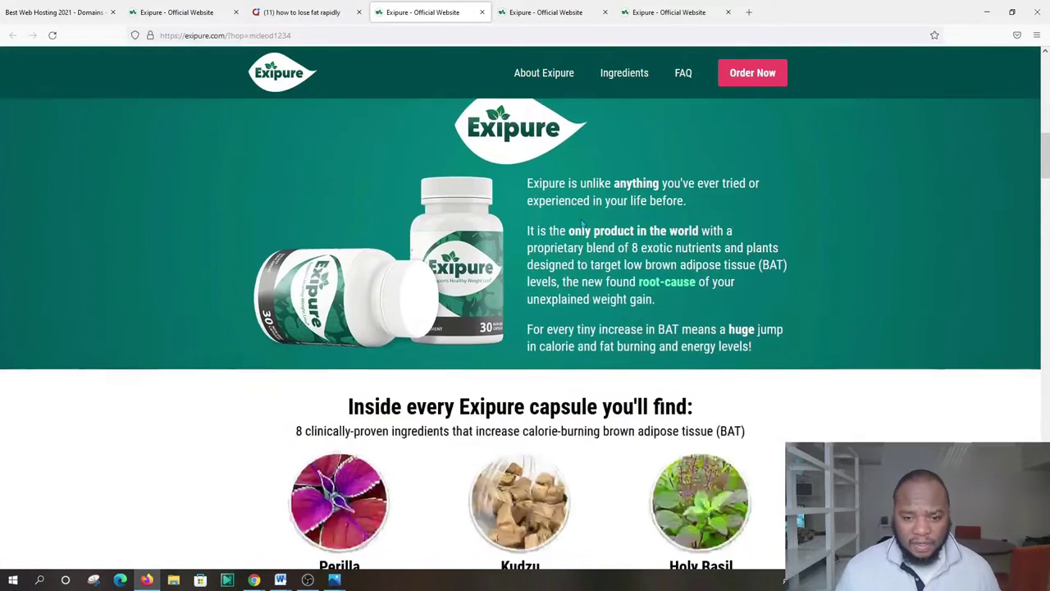
{"action": "scroll", "coordinate": [583, 221], "scroll_direction": "down", "scroll_amount": 9}
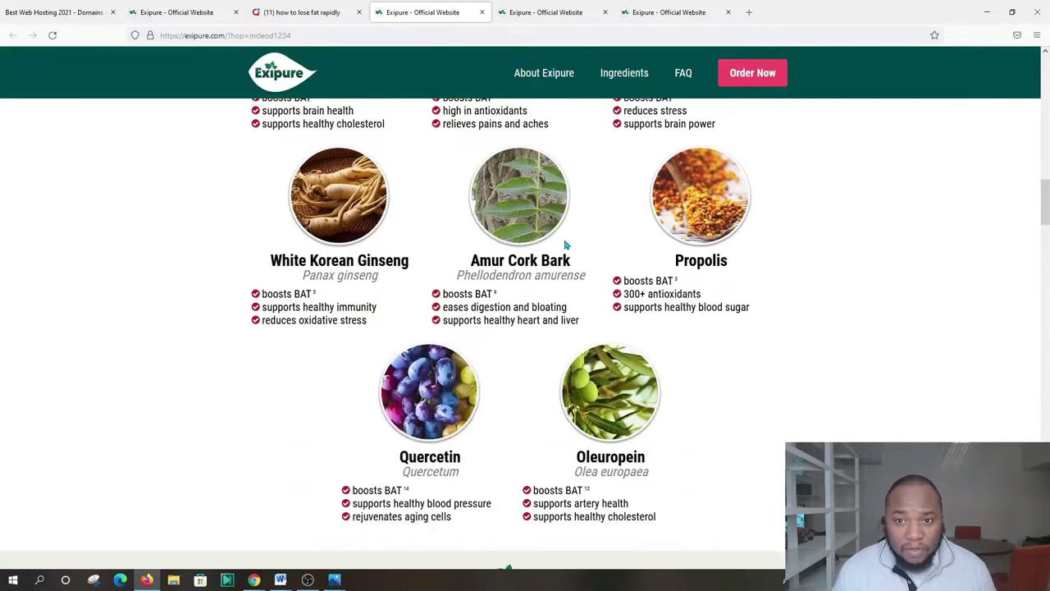
Look back up the Exipure sales page from the ingredients to the section on brown adipose tissue.
{"action": "scroll", "coordinate": [796, 183], "scroll_direction": "up", "scroll_amount": 9}
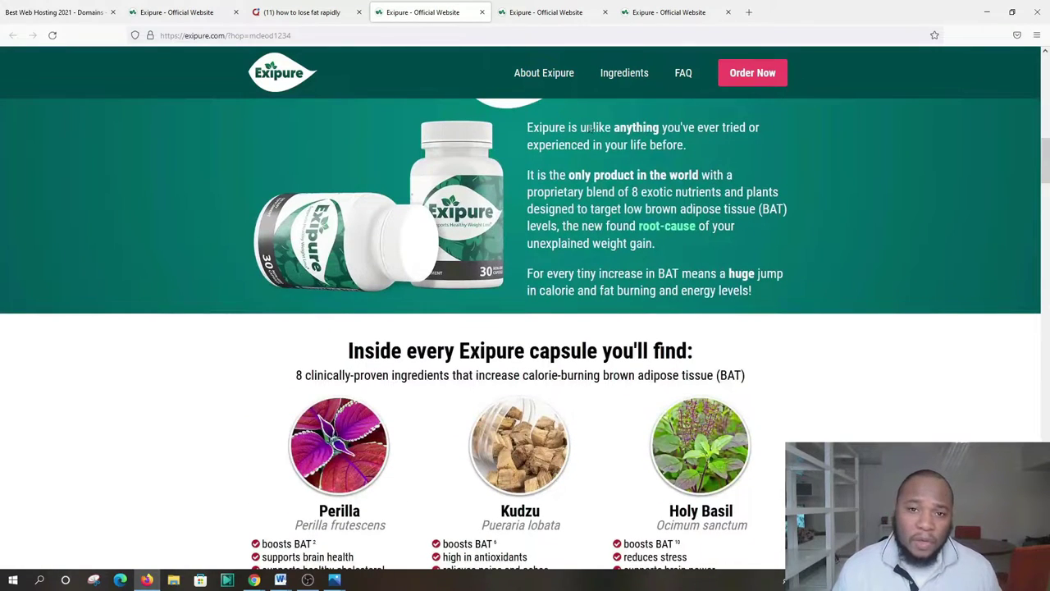
{"action": "scroll", "coordinate": [669, 160], "scroll_direction": "up", "scroll_amount": 6}
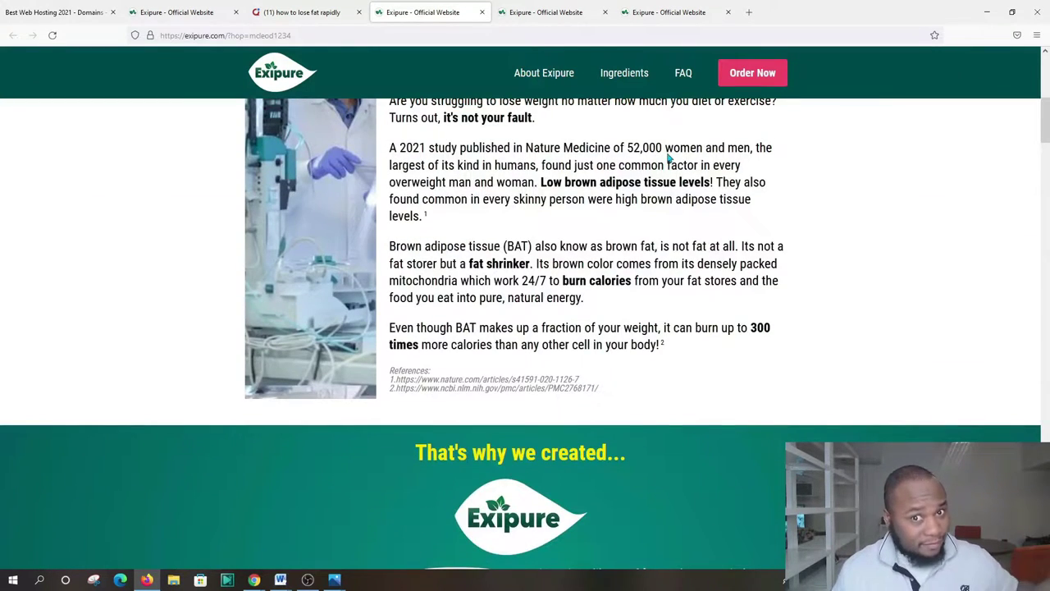
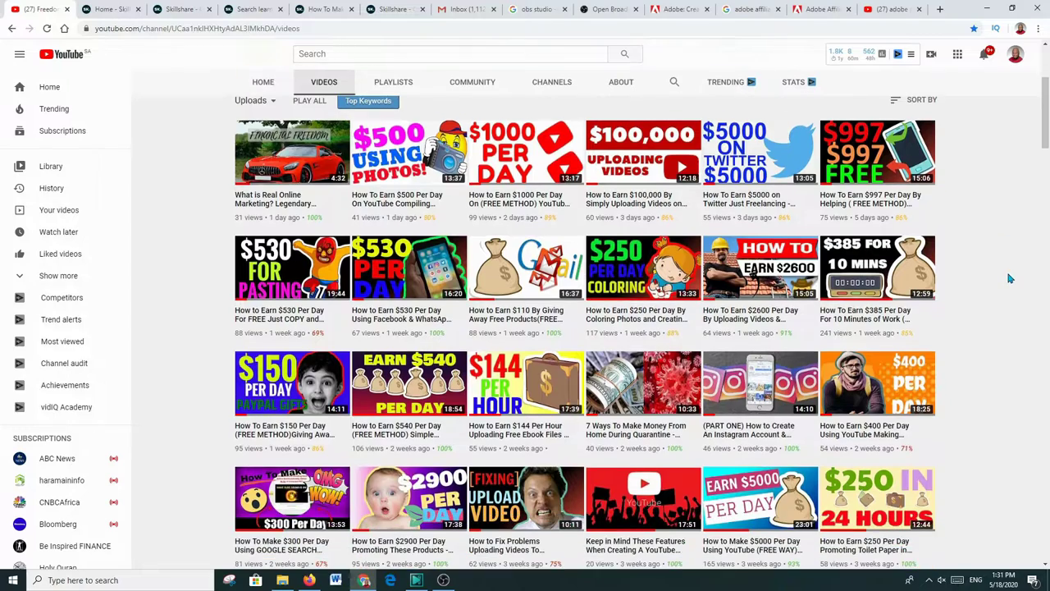
Switch to YouTube in Chrome and look through the Freedom Guider - Making Billionaires channel's uploads, playlists and past live streams.
{"action": "scroll", "coordinate": [1011, 280], "scroll_direction": "down", "scroll_amount": 2}
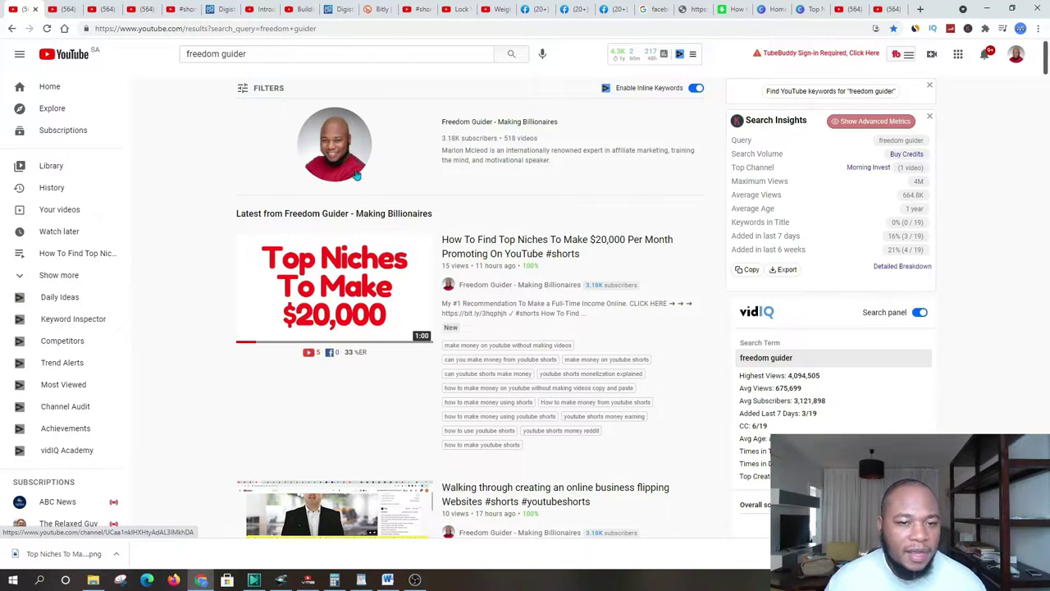
{"action": "left_click", "coordinate": [63, 12]}
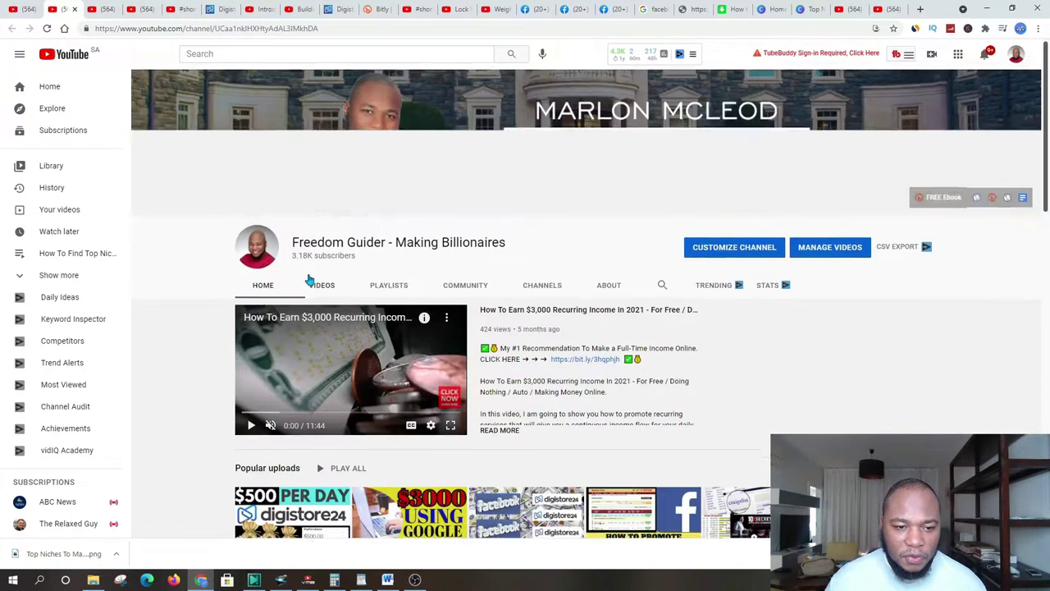
{"action": "scroll", "coordinate": [402, 269], "scroll_direction": "down", "scroll_amount": 2}
{"action": "scroll", "coordinate": [417, 265], "scroll_direction": "down", "scroll_amount": 7}
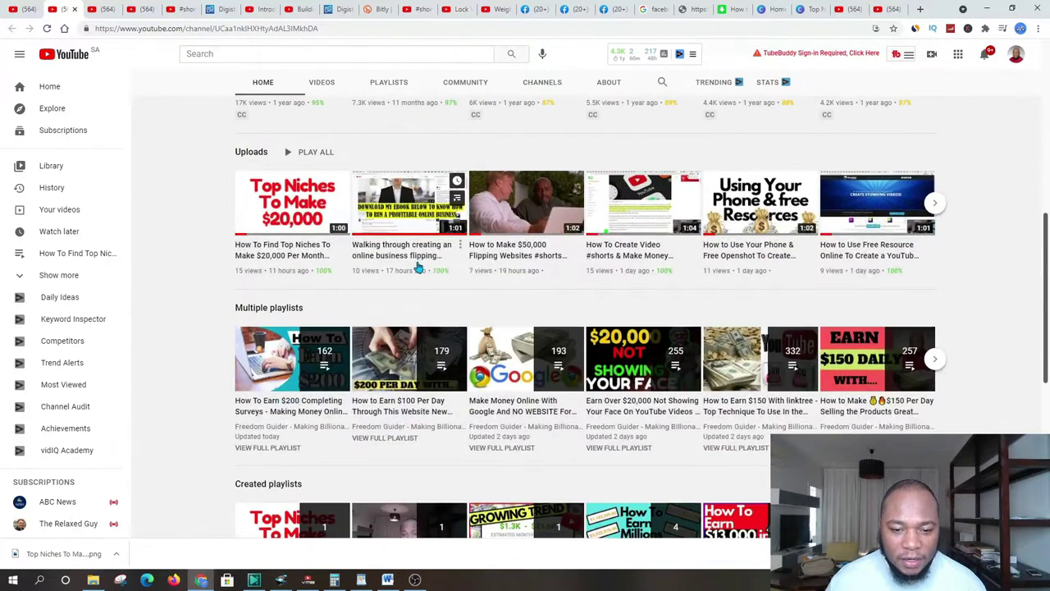
{"action": "scroll", "coordinate": [417, 265], "scroll_direction": "down", "scroll_amount": 2}
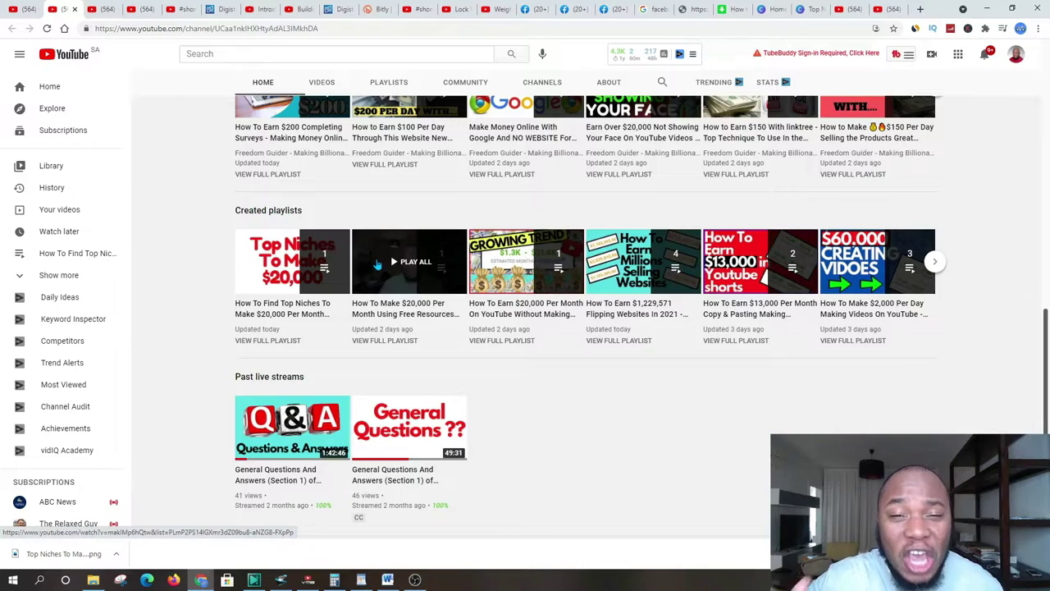
{"action": "scroll", "coordinate": [468, 373], "scroll_direction": "up", "scroll_amount": 15}
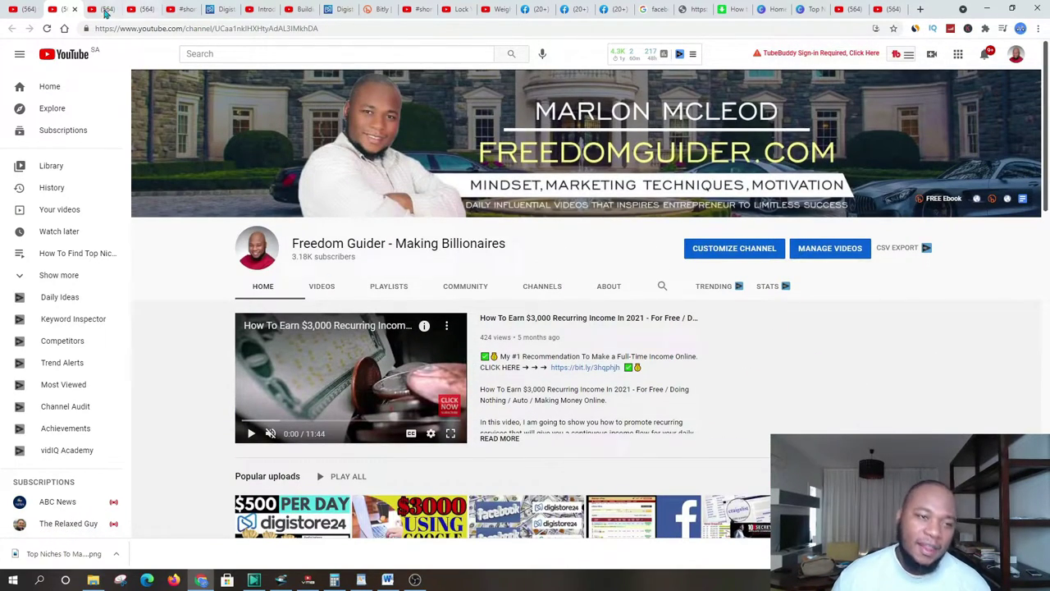
Review the channel's uploaded videos and show the full description of "Walking through creating an online business flipping Websites #shorts".
{"action": "left_click", "coordinate": [103, 9]}
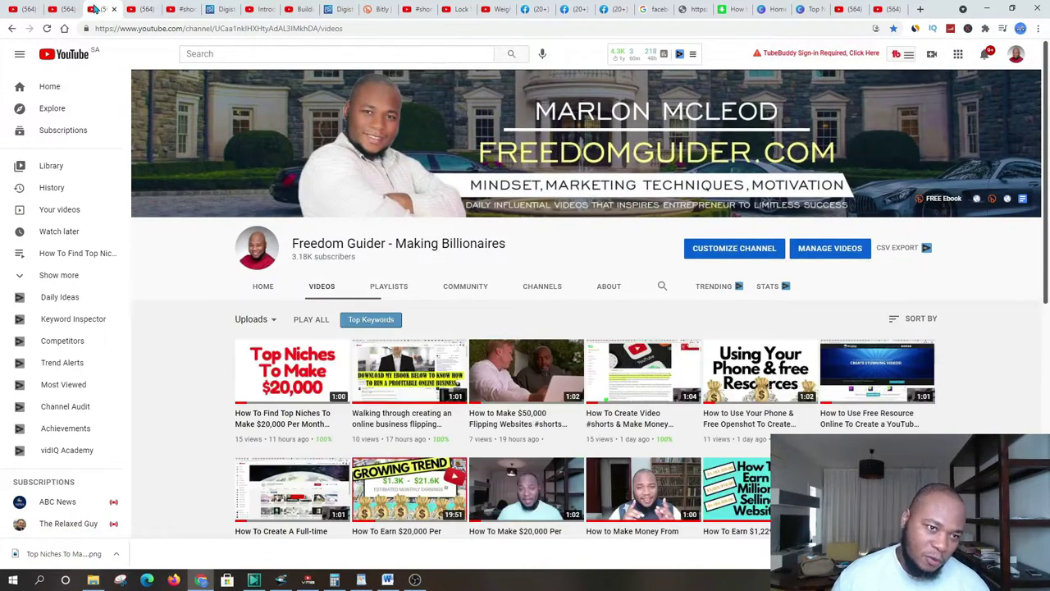
{"action": "scroll", "coordinate": [447, 328], "scroll_direction": "down", "scroll_amount": 2}
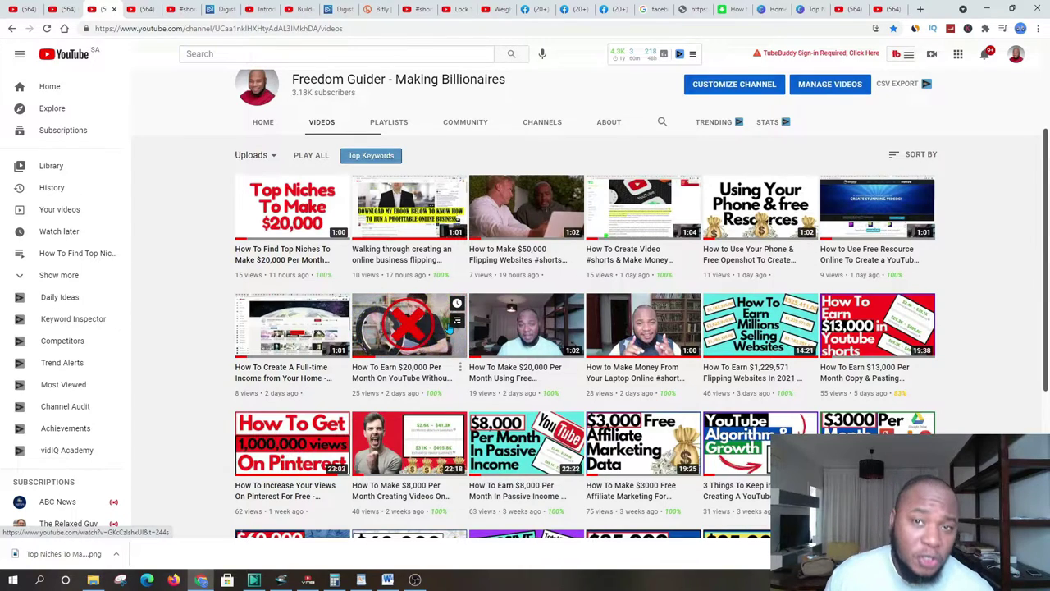
{"action": "scroll", "coordinate": [525, 268], "scroll_direction": "down", "scroll_amount": 1}
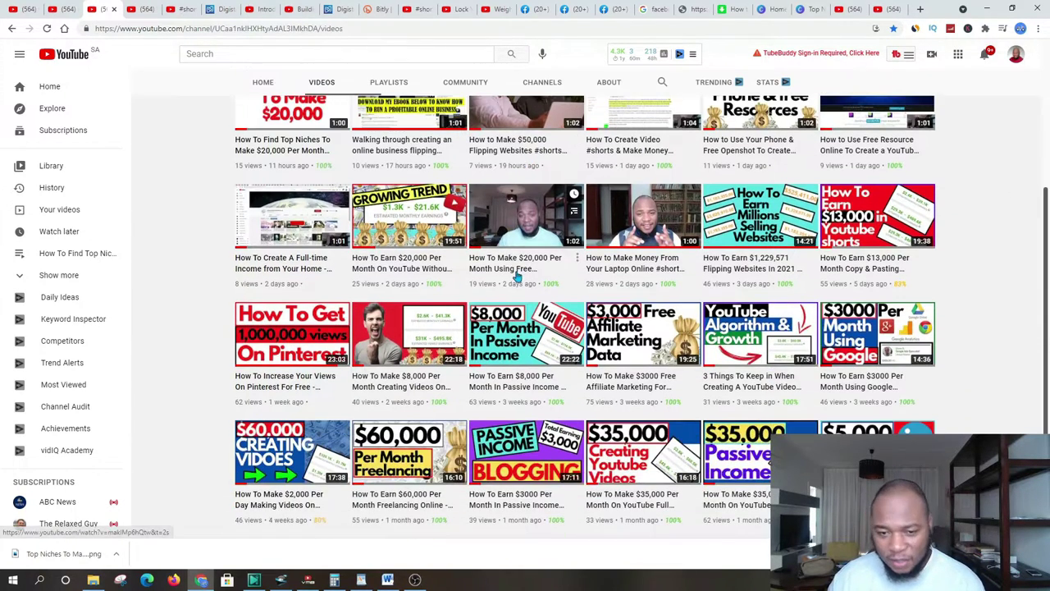
{"action": "mouse_move", "coordinate": [483, 312]}
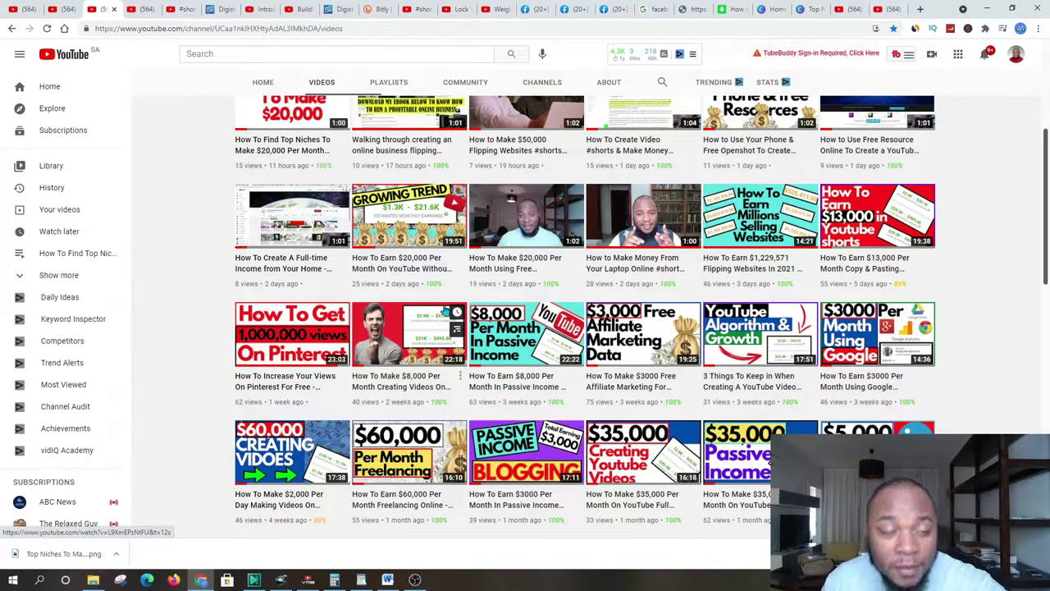
{"action": "left_click", "coordinate": [402, 144]}
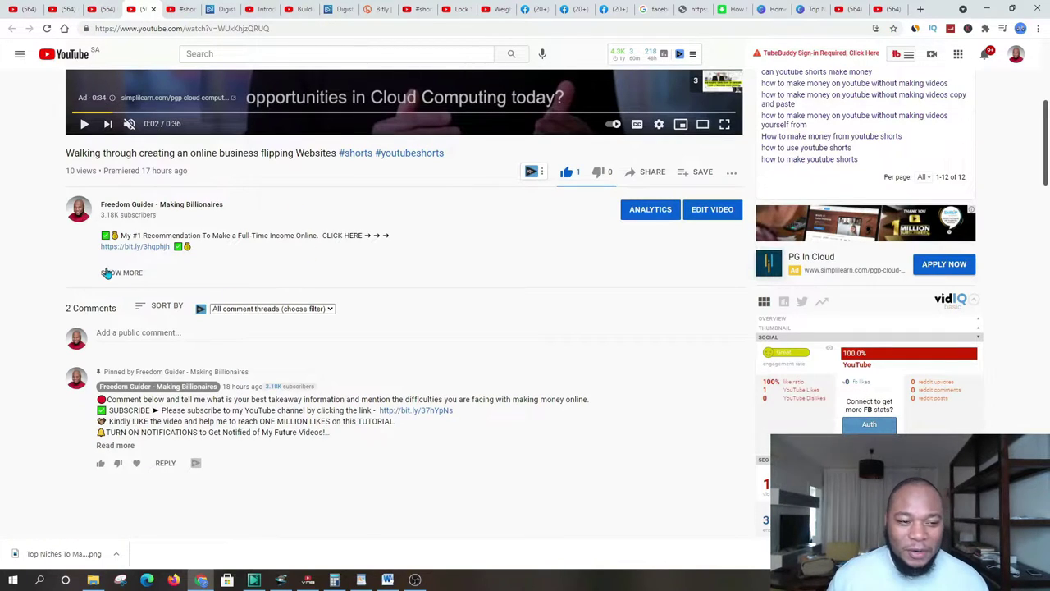
{"action": "left_click", "coordinate": [131, 272]}
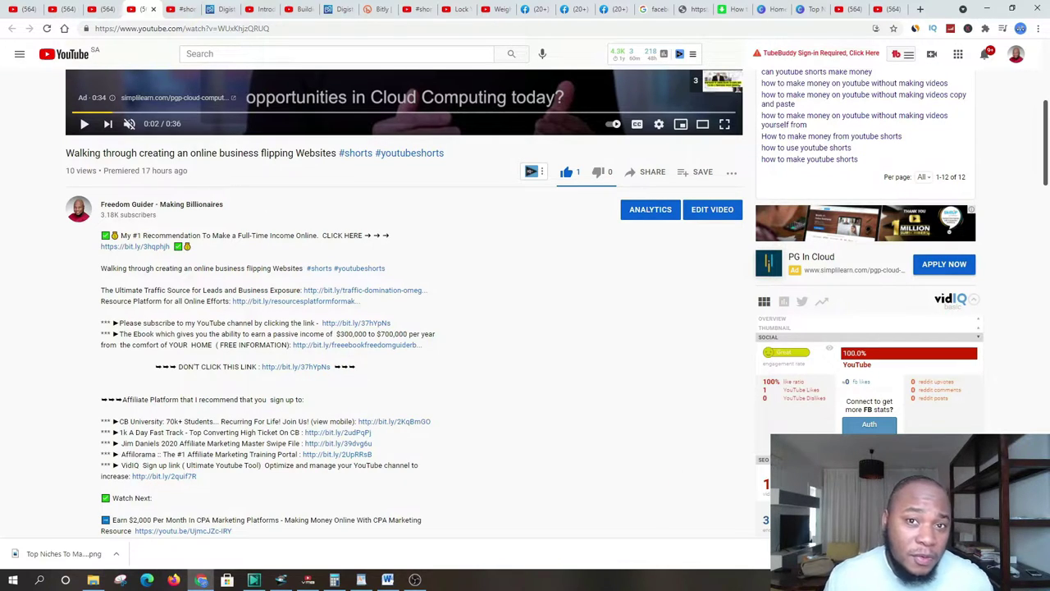
Glance at the #shorts hashtag page, open the YouTube blog article "Introducing the YouTube Shorts Fund" and read its date and introduction.
{"action": "left_click", "coordinate": [186, 9]}
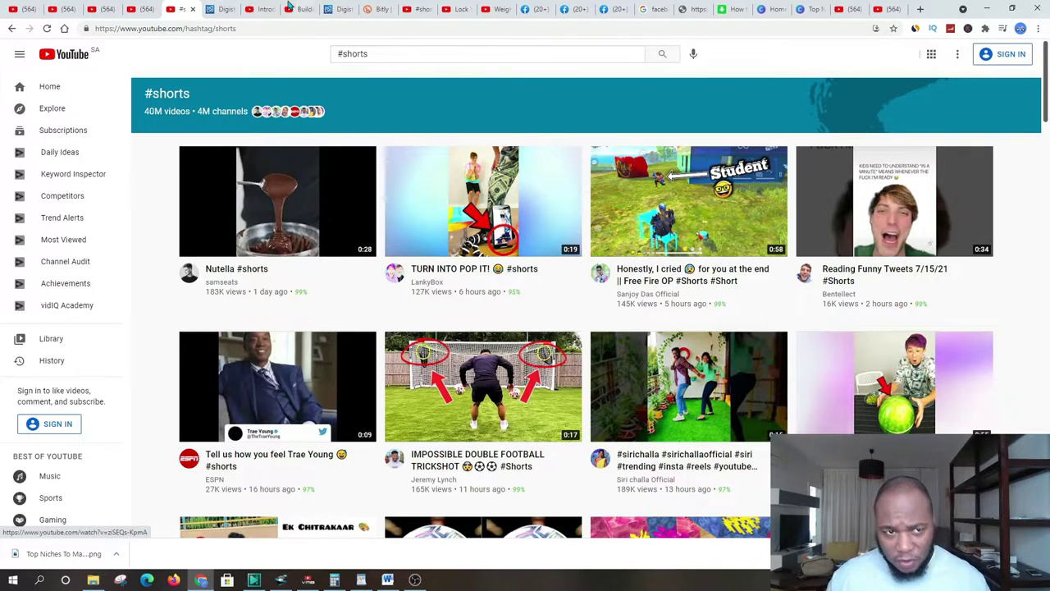
{"action": "left_click", "coordinate": [264, 9]}
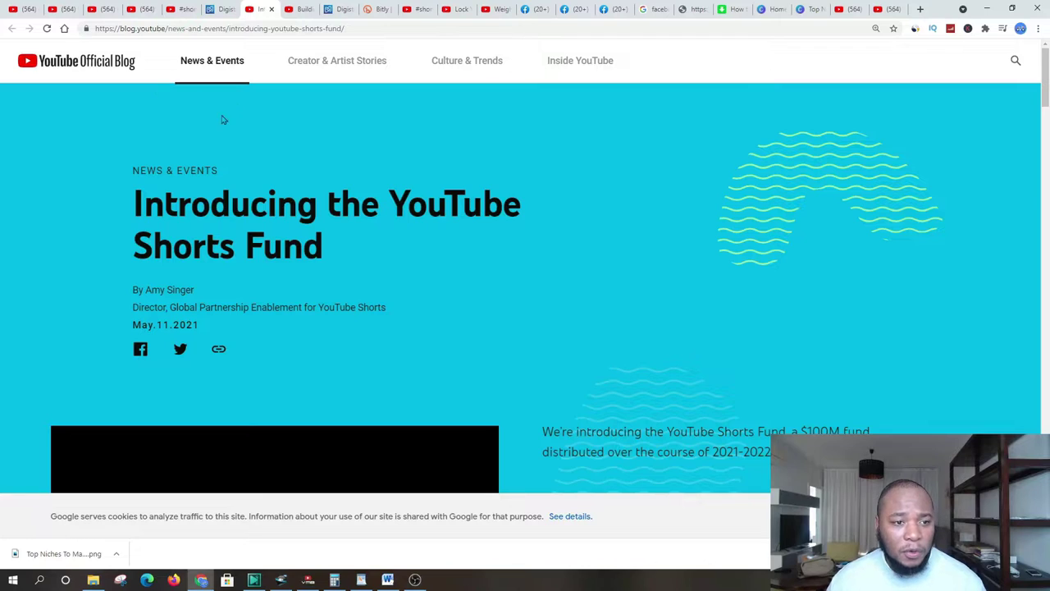
{"action": "scroll", "coordinate": [291, 236], "scroll_direction": "down", "scroll_amount": 1}
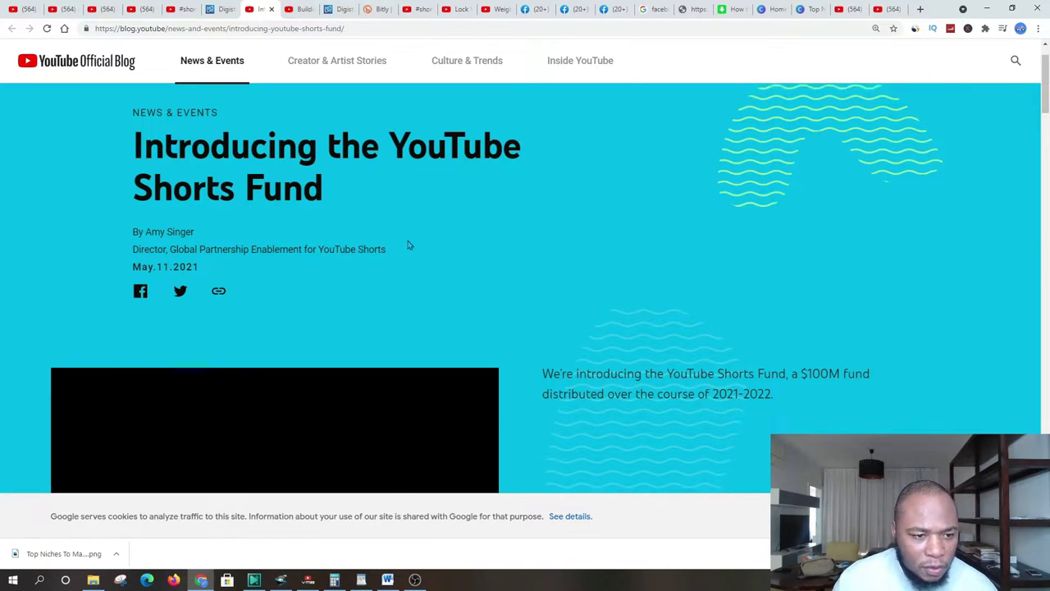
{"action": "scroll", "coordinate": [387, 245], "scroll_direction": "down", "scroll_amount": 2}
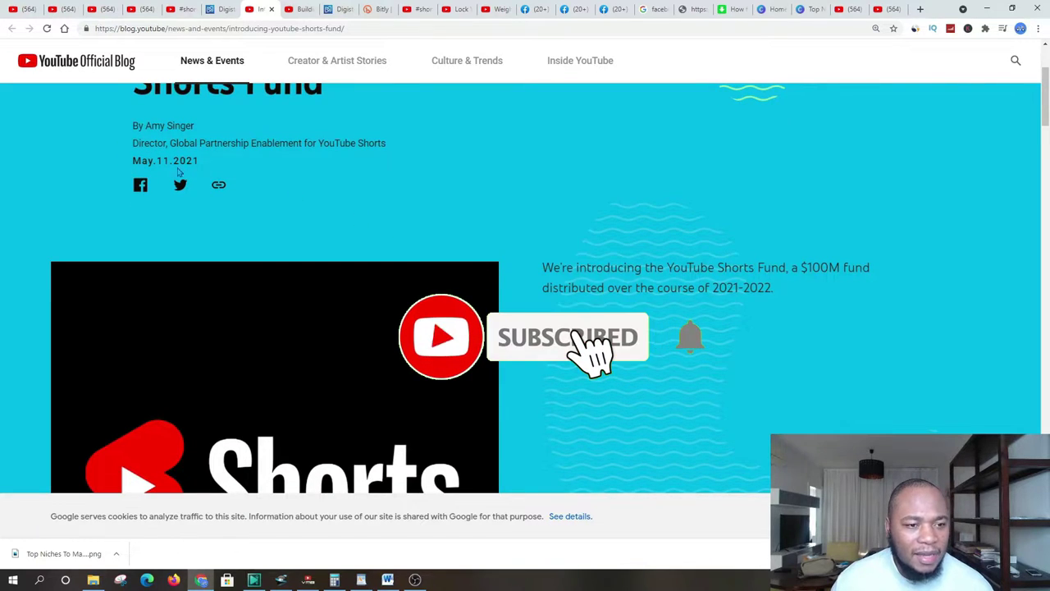
{"action": "scroll", "coordinate": [561, 273], "scroll_direction": "down", "scroll_amount": 1}
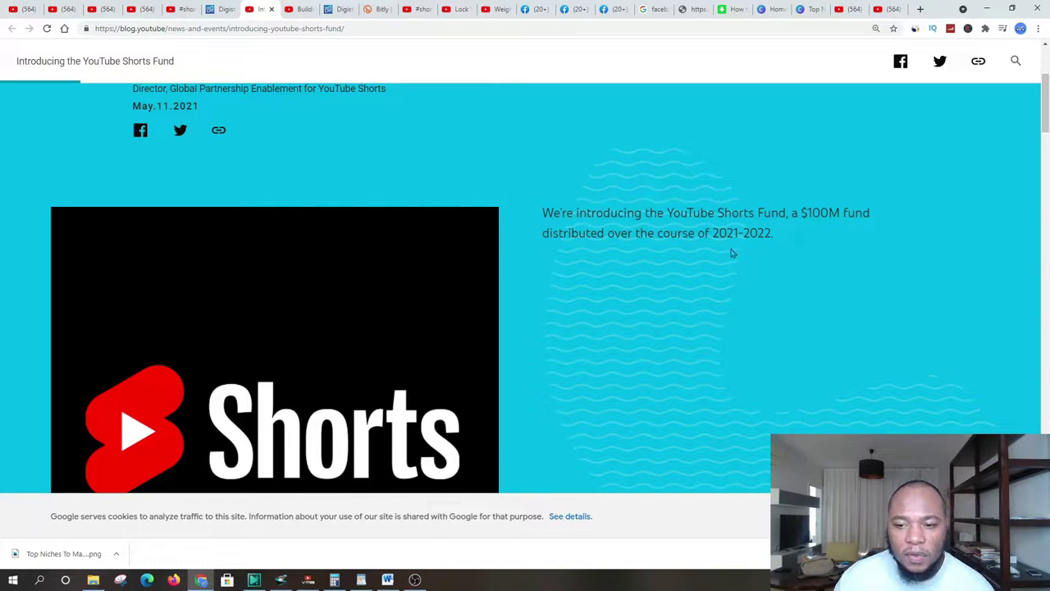
{"action": "scroll", "coordinate": [657, 274], "scroll_direction": "down", "scroll_amount": 1}
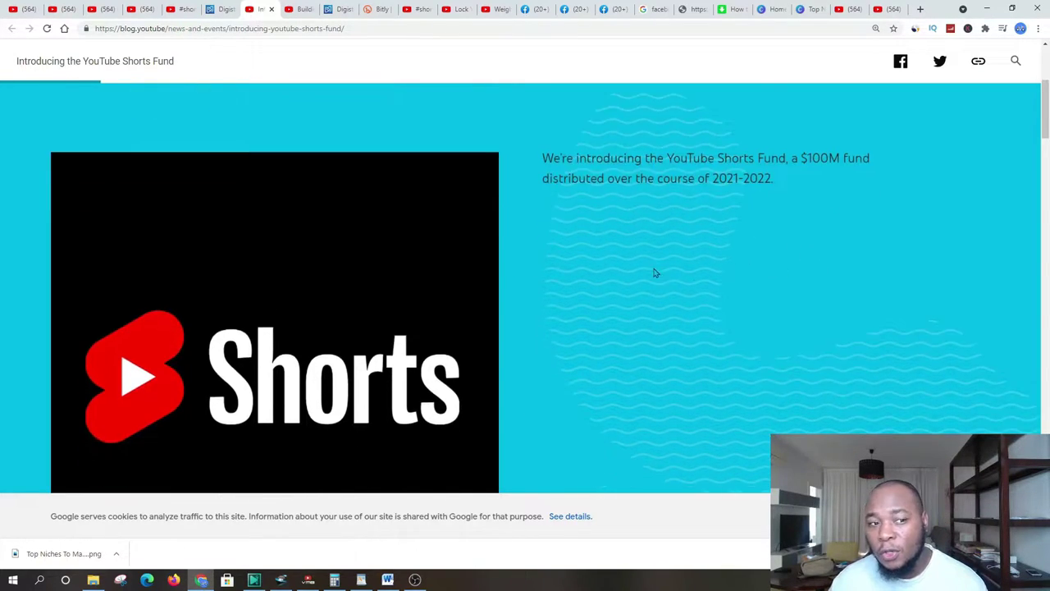
{"action": "scroll", "coordinate": [221, 190], "scroll_direction": "up", "scroll_amount": 2}
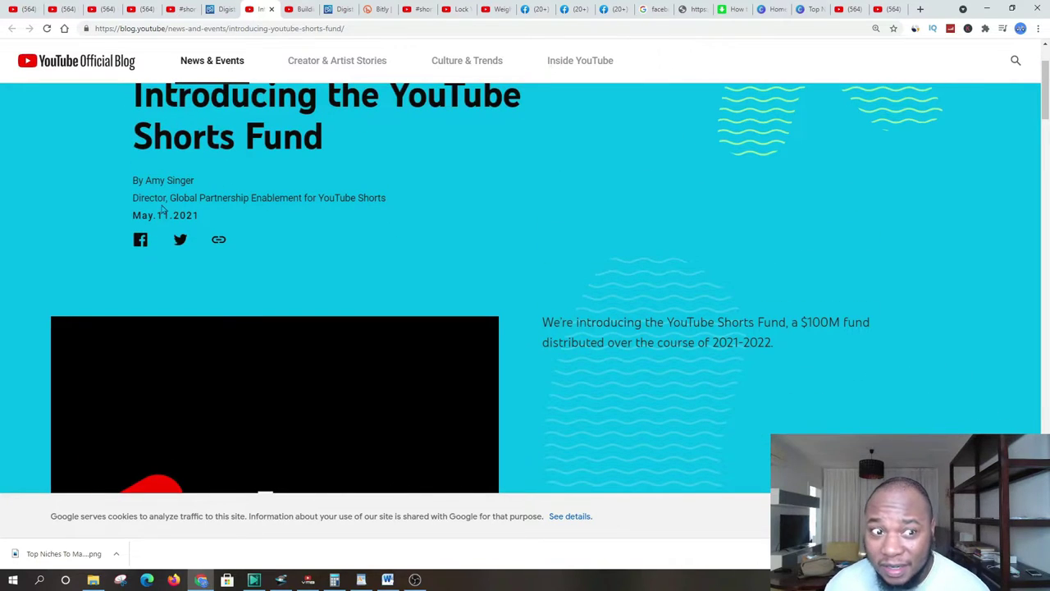
Read the article's sections on the Shorts Fund, the future of monetization and new Shorts features, and return to its introduction.
{"action": "scroll", "coordinate": [235, 213], "scroll_direction": "down", "scroll_amount": 2}
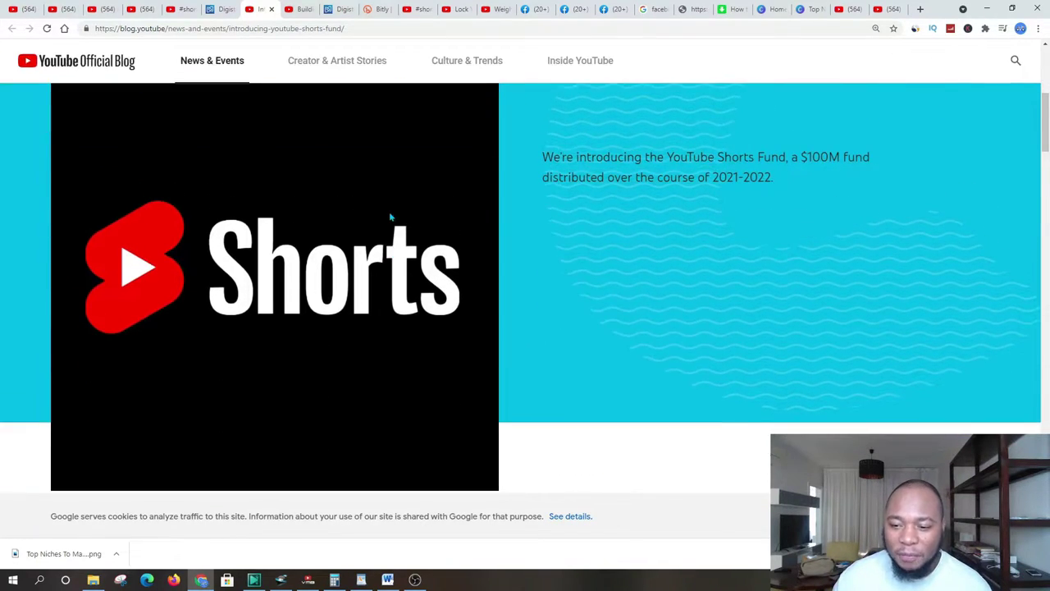
{"action": "scroll", "coordinate": [390, 222], "scroll_direction": "down", "scroll_amount": 1}
{"action": "scroll", "coordinate": [262, 208], "scroll_direction": "down", "scroll_amount": 4}
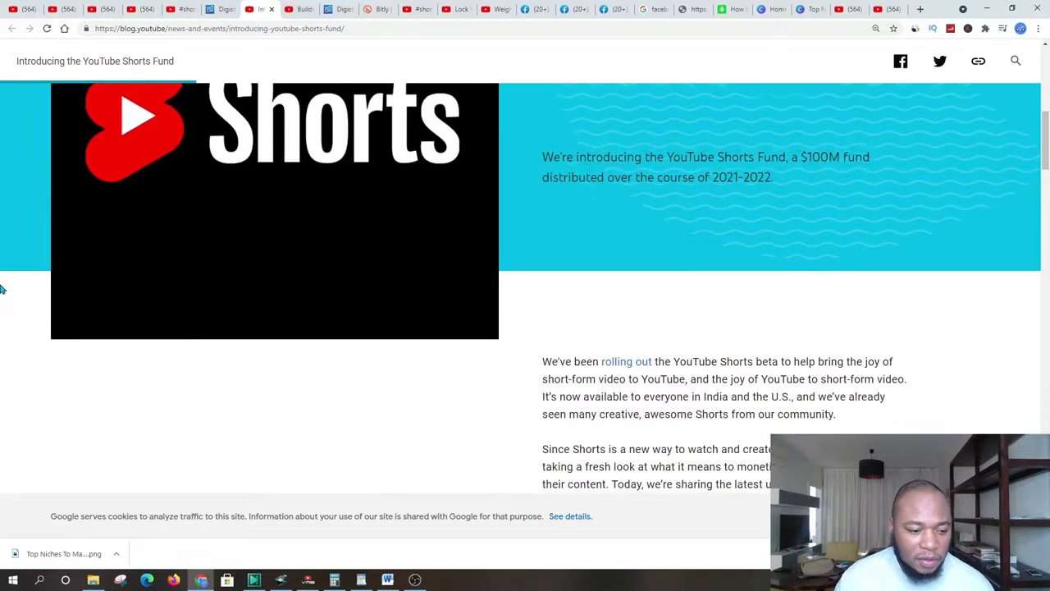
{"action": "scroll", "coordinate": [359, 288], "scroll_direction": "down", "scroll_amount": 9}
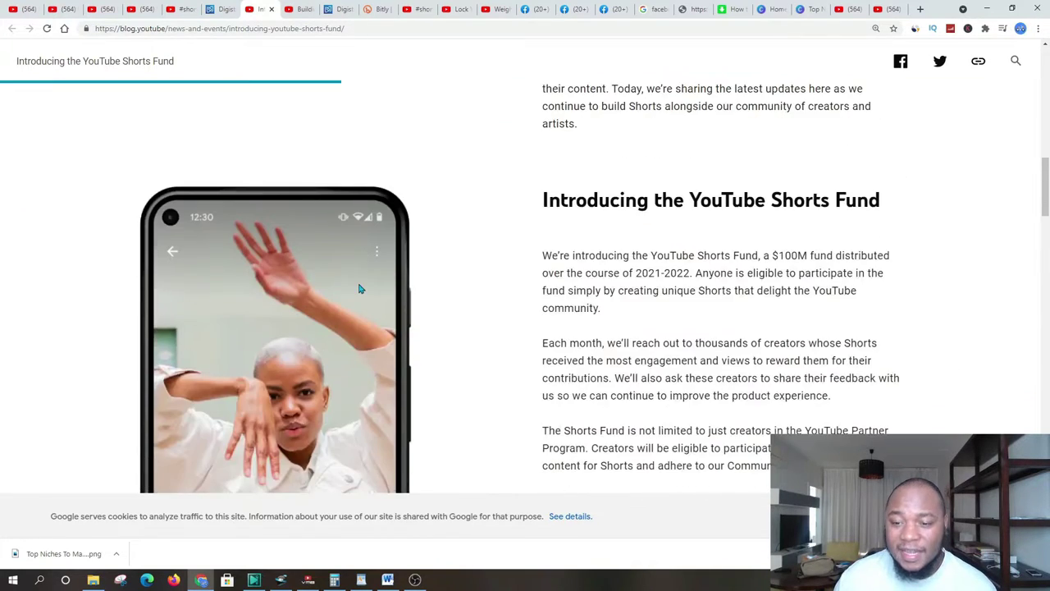
{"action": "scroll", "coordinate": [267, 277], "scroll_direction": "down", "scroll_amount": 2}
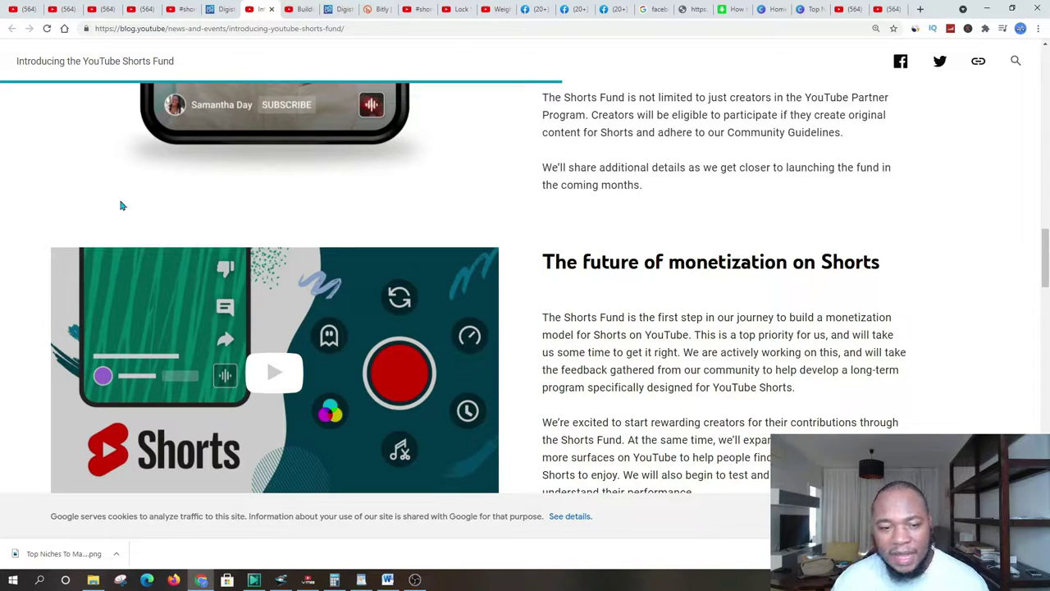
{"action": "scroll", "coordinate": [750, 235], "scroll_direction": "down", "scroll_amount": 5}
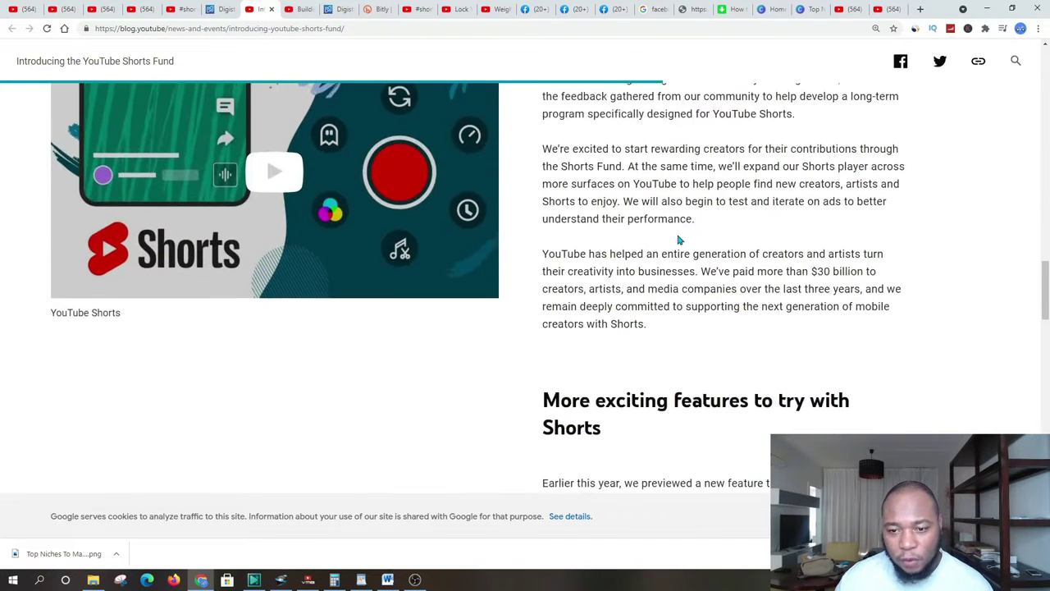
{"action": "scroll", "coordinate": [674, 238], "scroll_direction": "down", "scroll_amount": 2}
{"action": "scroll", "coordinate": [336, 315], "scroll_direction": "up", "scroll_amount": 1}
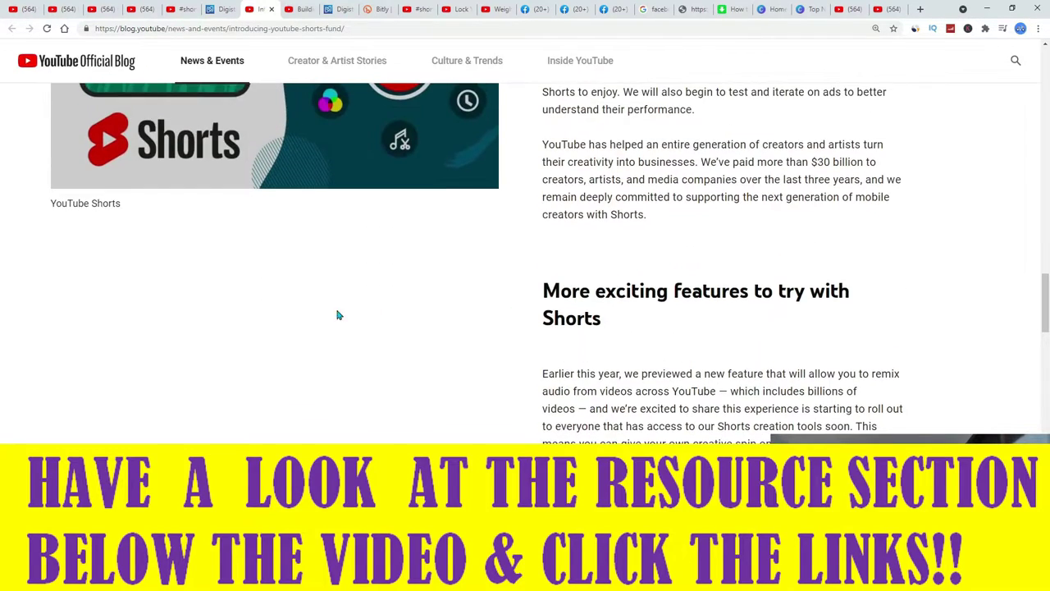
{"action": "scroll", "coordinate": [301, 286], "scroll_direction": "up", "scroll_amount": 15}
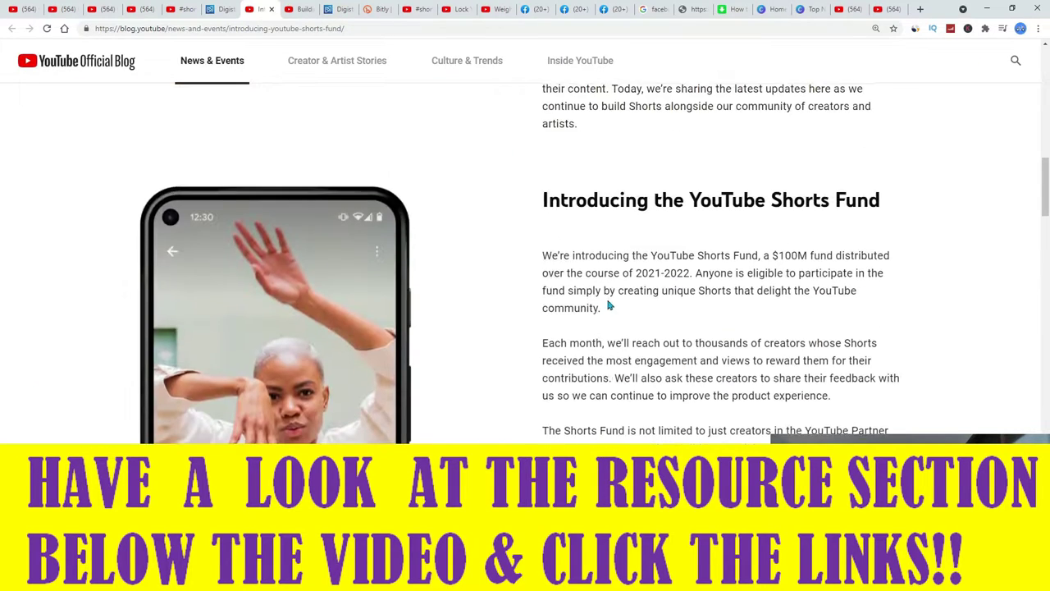
{"action": "scroll", "coordinate": [430, 293], "scroll_direction": "up", "scroll_amount": 6}
{"action": "scroll", "coordinate": [506, 288], "scroll_direction": "down", "scroll_amount": 2}
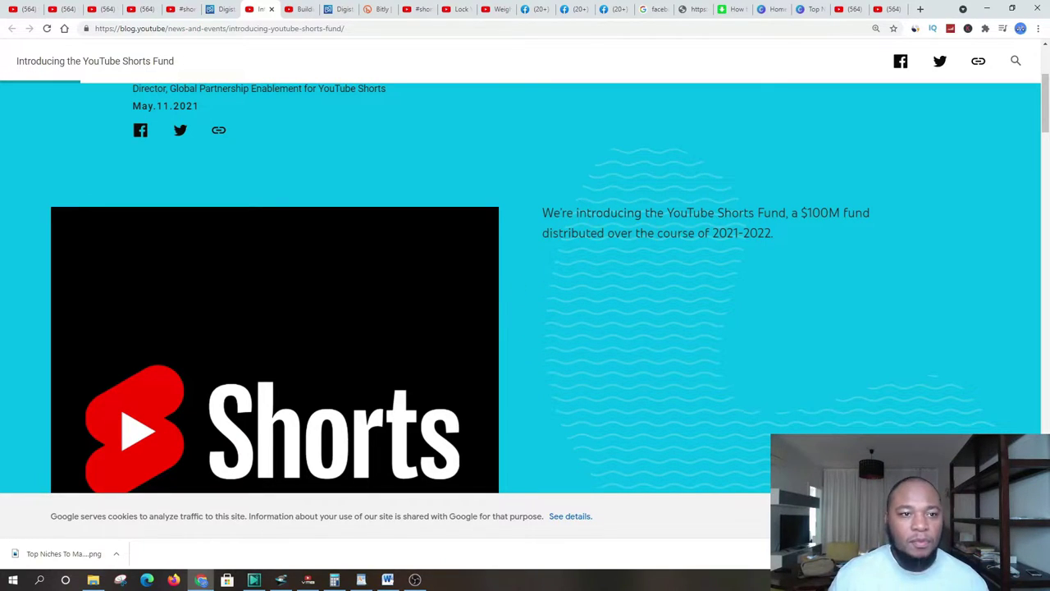
Check the Digistore24 vendors page and browse the videos on YouTube's #shorts hashtag page.
{"action": "left_click", "coordinate": [221, 8]}
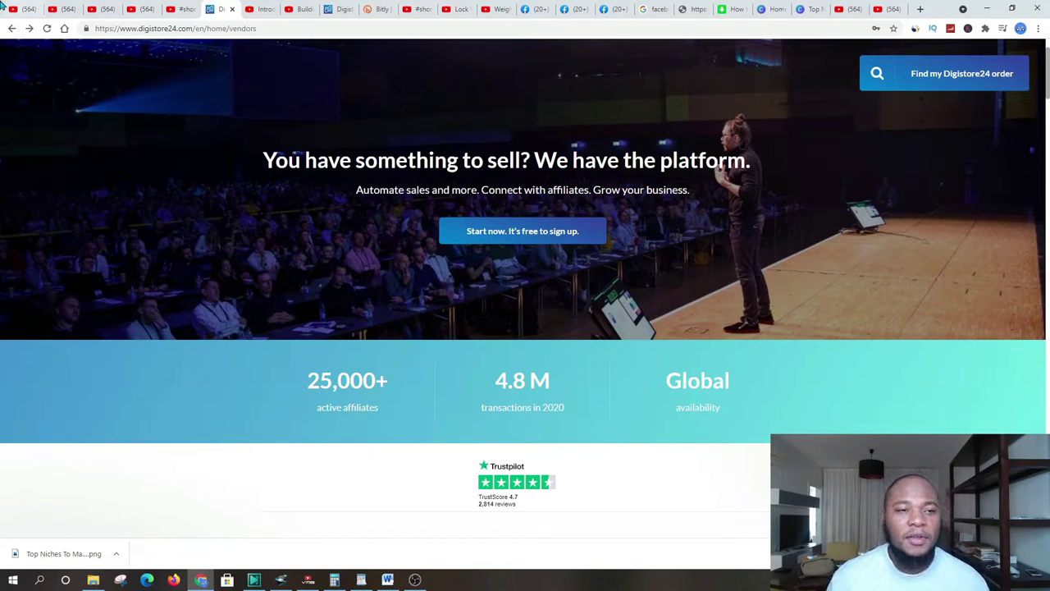
{"action": "left_click", "coordinate": [178, 8]}
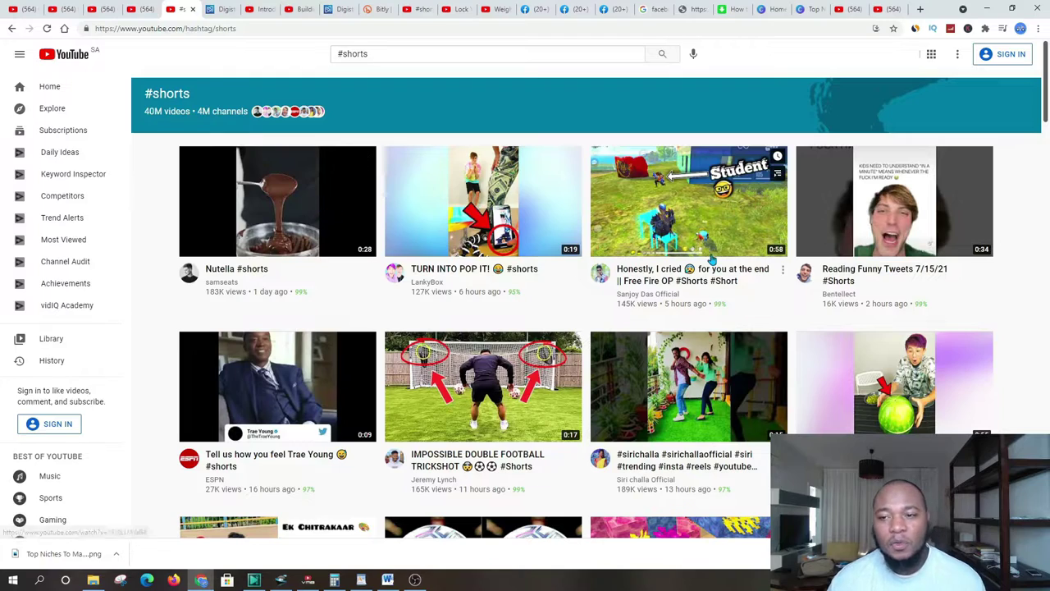
{"action": "scroll", "coordinate": [381, 253], "scroll_direction": "down", "scroll_amount": 1}
{"action": "scroll", "coordinate": [381, 253], "scroll_direction": "down", "scroll_amount": 2}
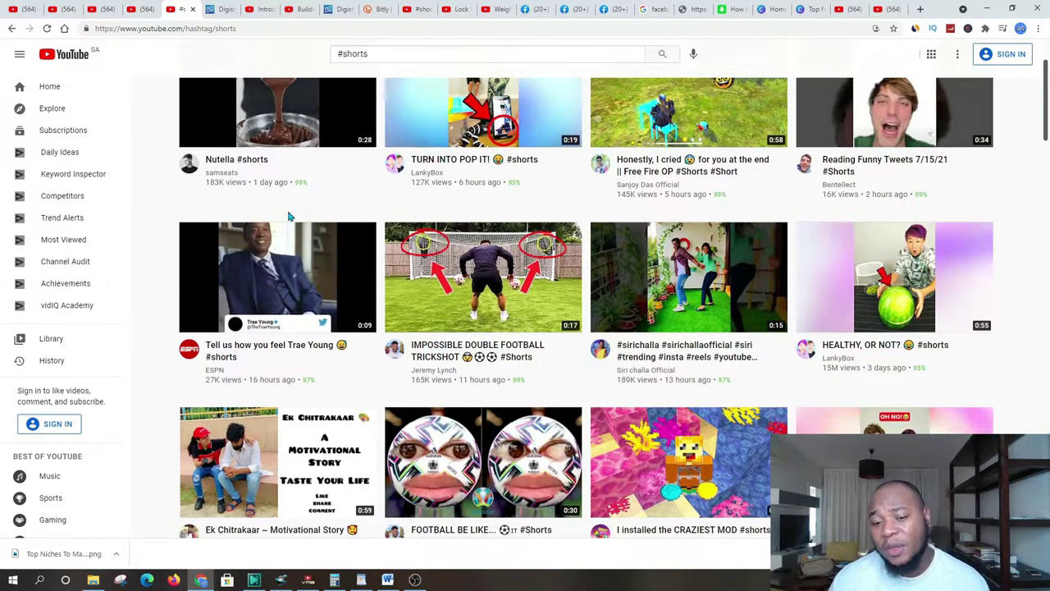
{"action": "scroll", "coordinate": [289, 216], "scroll_direction": "down", "scroll_amount": 4}
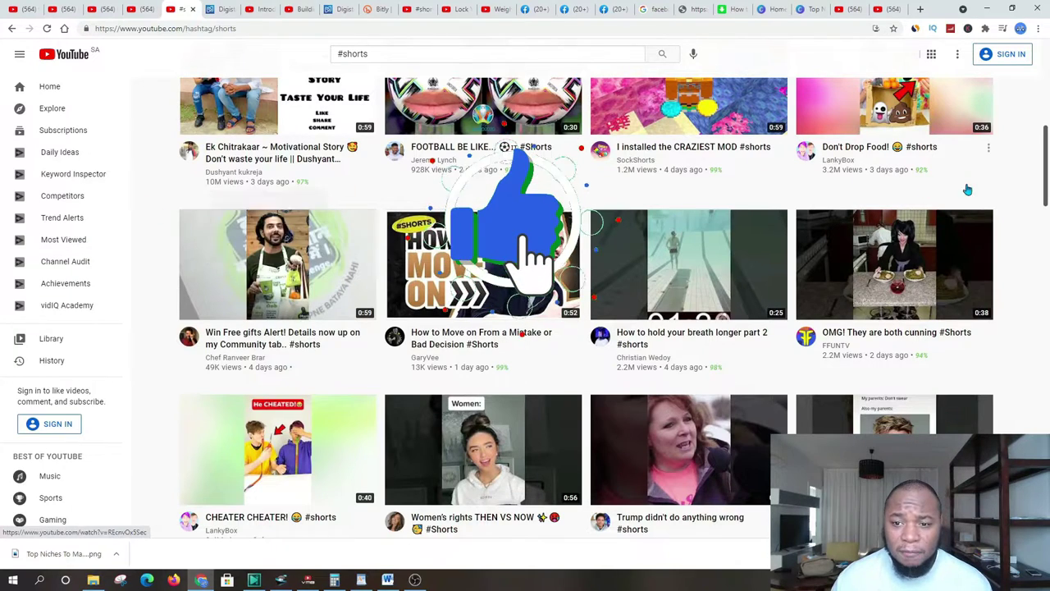
{"action": "scroll", "coordinate": [317, 269], "scroll_direction": "down", "scroll_amount": 3}
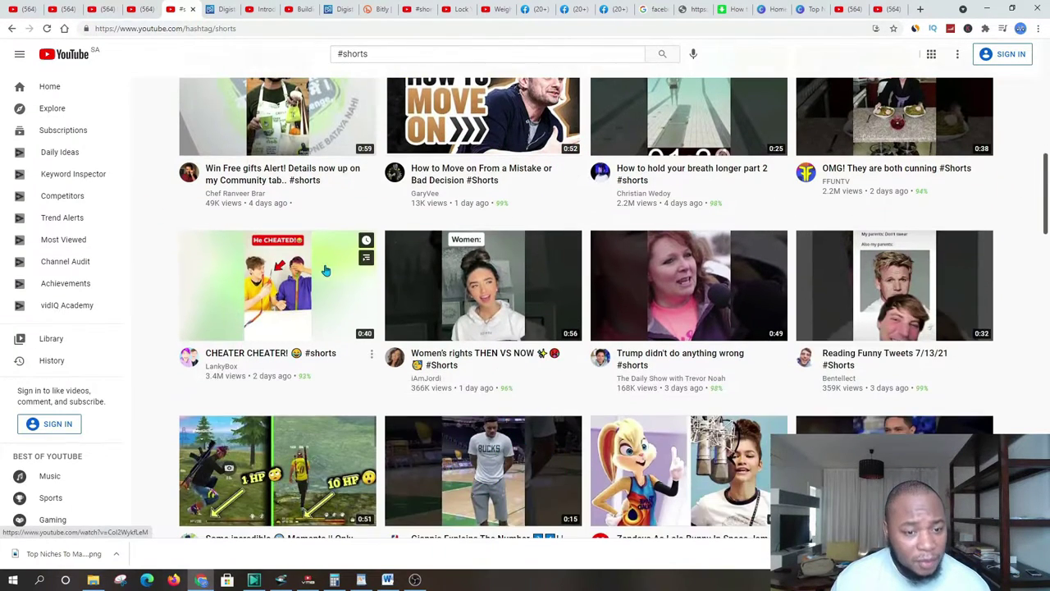
{"action": "scroll", "coordinate": [317, 269], "scroll_direction": "down", "scroll_amount": 2}
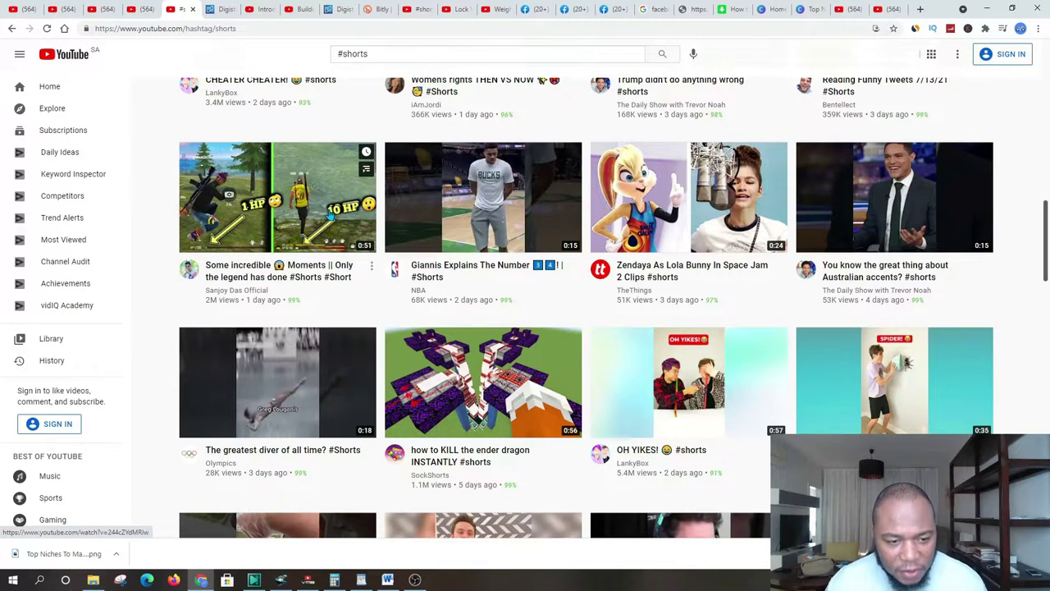
Examine the videos on YouTube's #shorts hashtag page, comparing their view counts, lengths and upload dates.
{"action": "scroll", "coordinate": [379, 227], "scroll_direction": "down", "scroll_amount": 5}
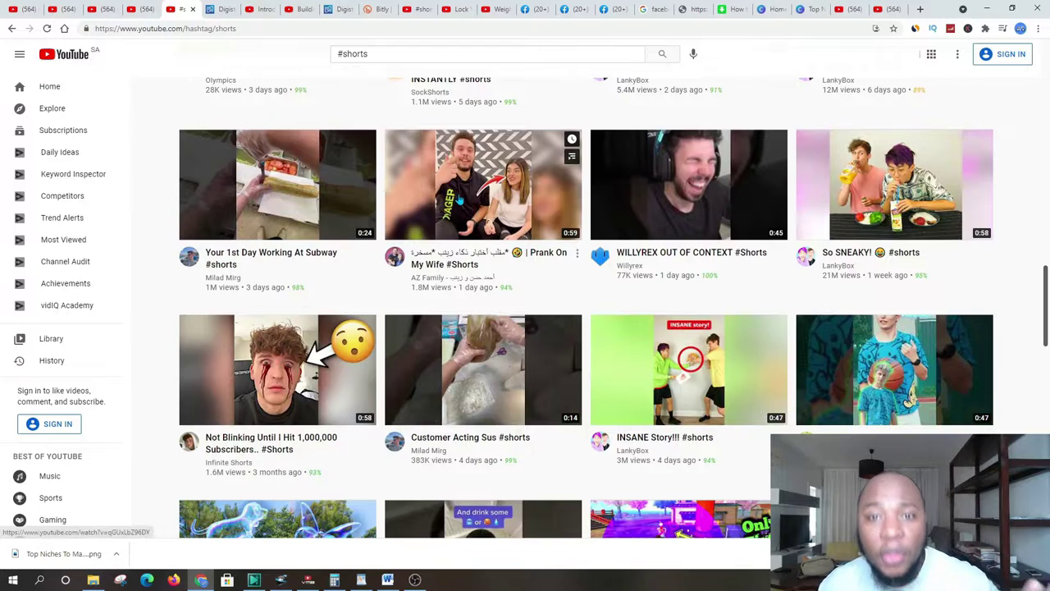
{"action": "scroll", "coordinate": [452, 209], "scroll_direction": "down", "scroll_amount": 5}
{"action": "scroll", "coordinate": [451, 196], "scroll_direction": "down", "scroll_amount": 3}
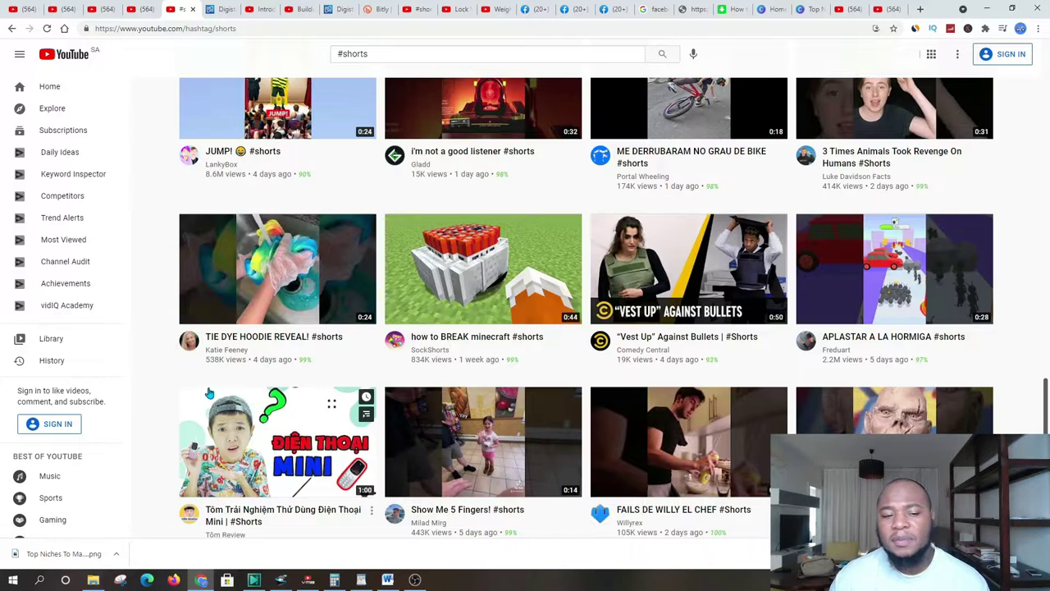
{"action": "scroll", "coordinate": [209, 394], "scroll_direction": "down", "scroll_amount": 1}
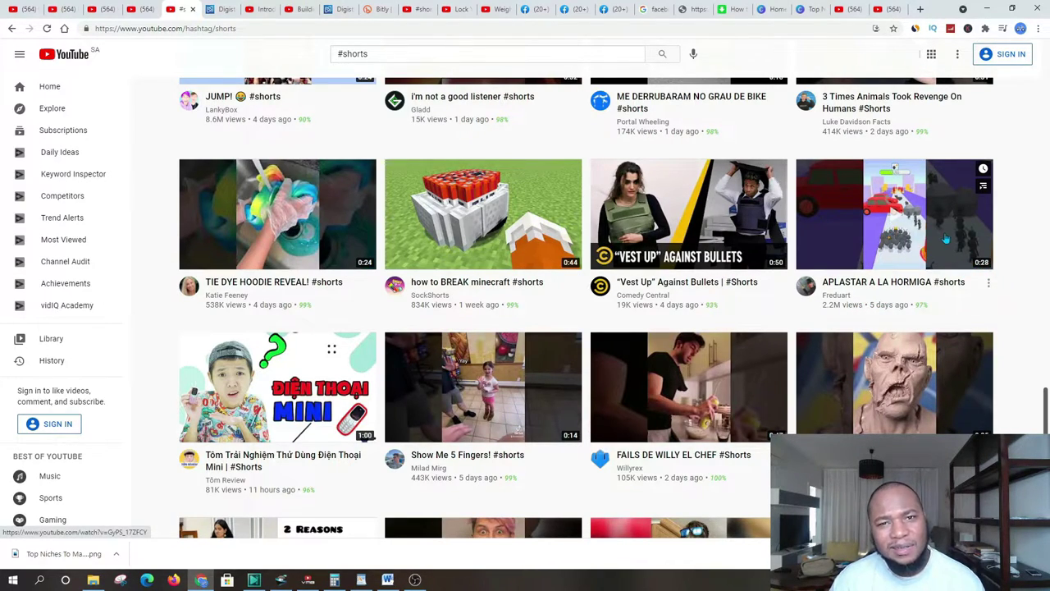
{"action": "scroll", "coordinate": [925, 236], "scroll_direction": "down", "scroll_amount": 1}
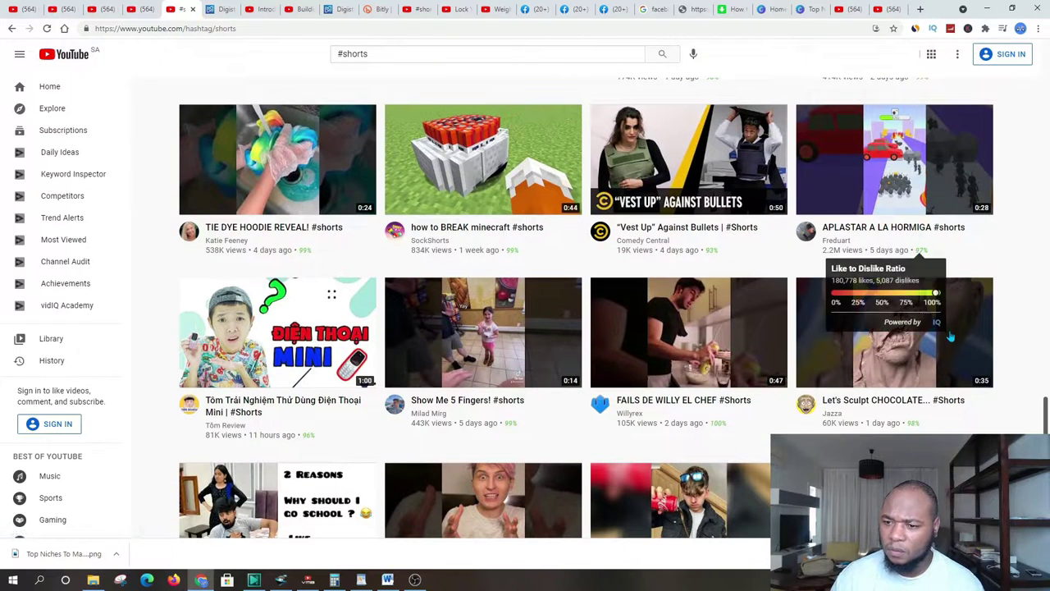
{"action": "scroll", "coordinate": [915, 246], "scroll_direction": "down", "scroll_amount": 1}
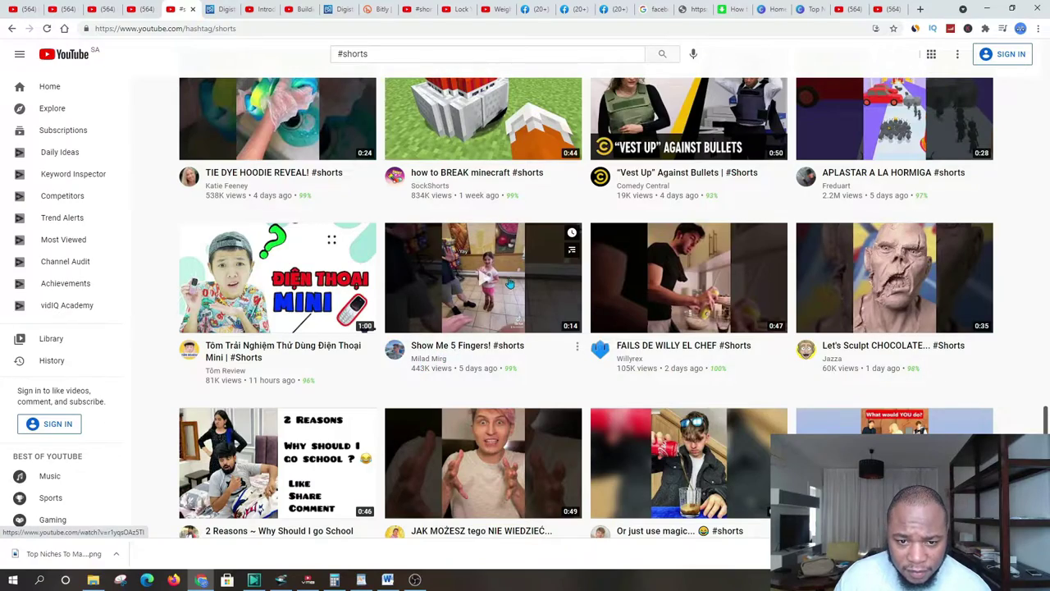
{"action": "scroll", "coordinate": [514, 283], "scroll_direction": "down", "scroll_amount": 2}
{"action": "scroll", "coordinate": [514, 283], "scroll_direction": "down", "scroll_amount": 2}
{"action": "scroll", "coordinate": [337, 363], "scroll_direction": "up", "scroll_amount": 10}
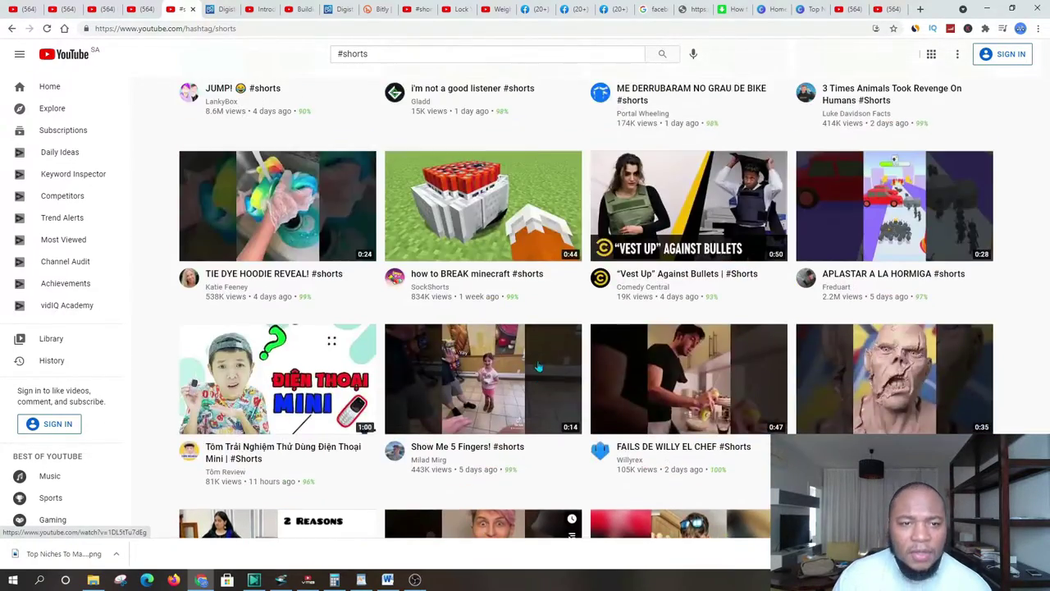
{"action": "scroll", "coordinate": [336, 364], "scroll_direction": "up", "scroll_amount": 10}
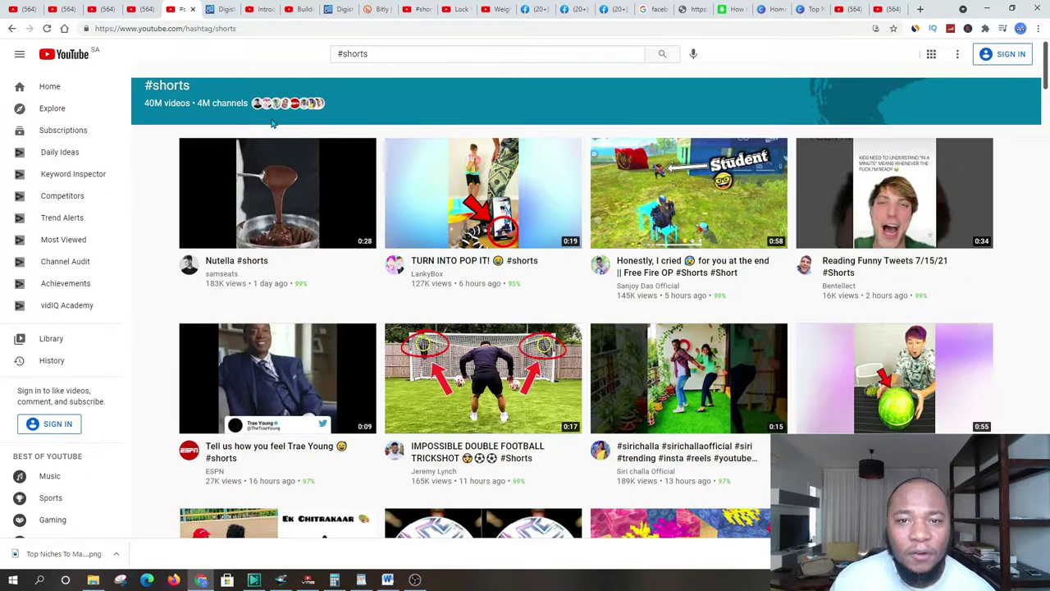
From the Facebook video results for weight loss, open the "Weight loss workout" video in a new tab and pause it.
{"action": "left_click", "coordinate": [535, 8]}
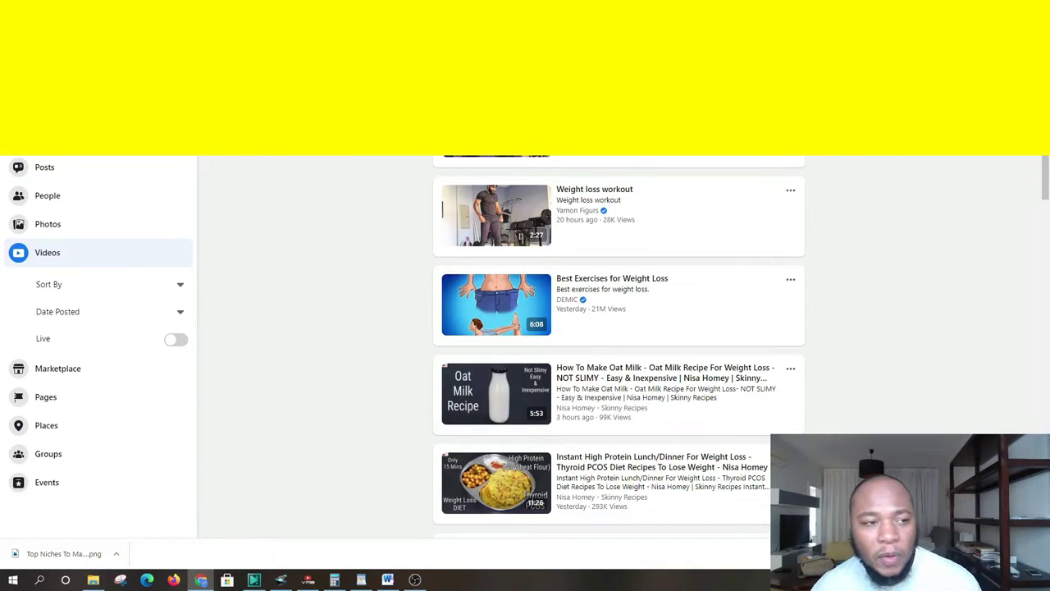
{"action": "left_click", "coordinate": [47, 253]}
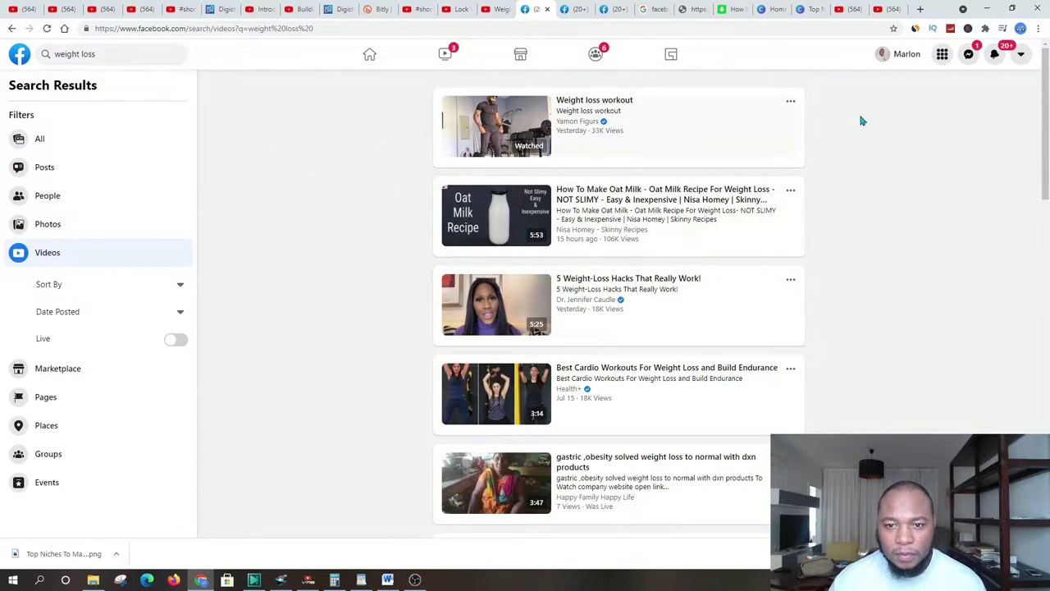
{"action": "right_click", "coordinate": [572, 113]}
{"action": "left_click", "coordinate": [584, 121]}
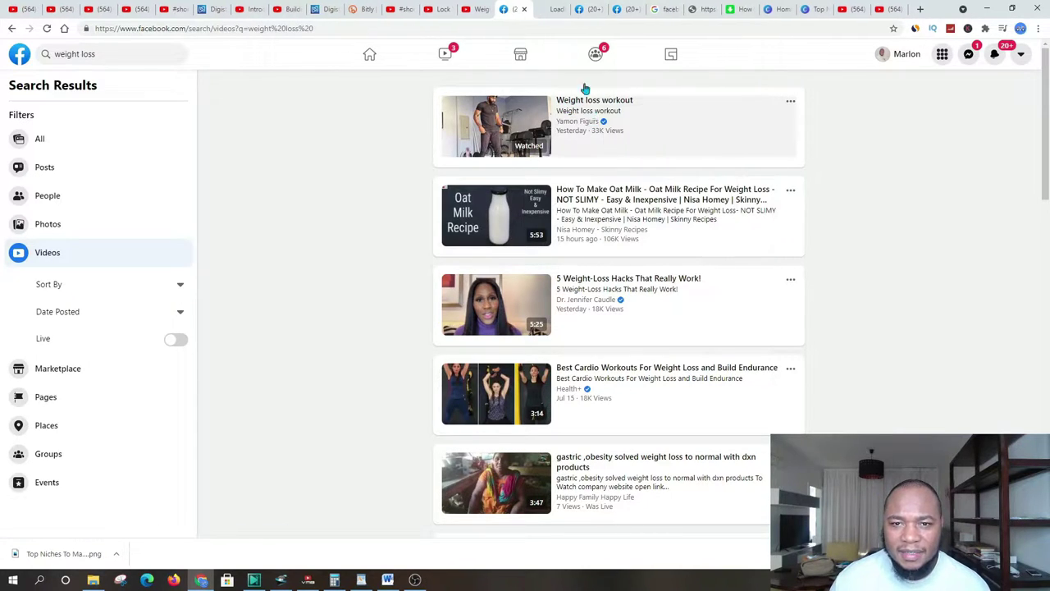
{"action": "left_click", "coordinate": [551, 10]}
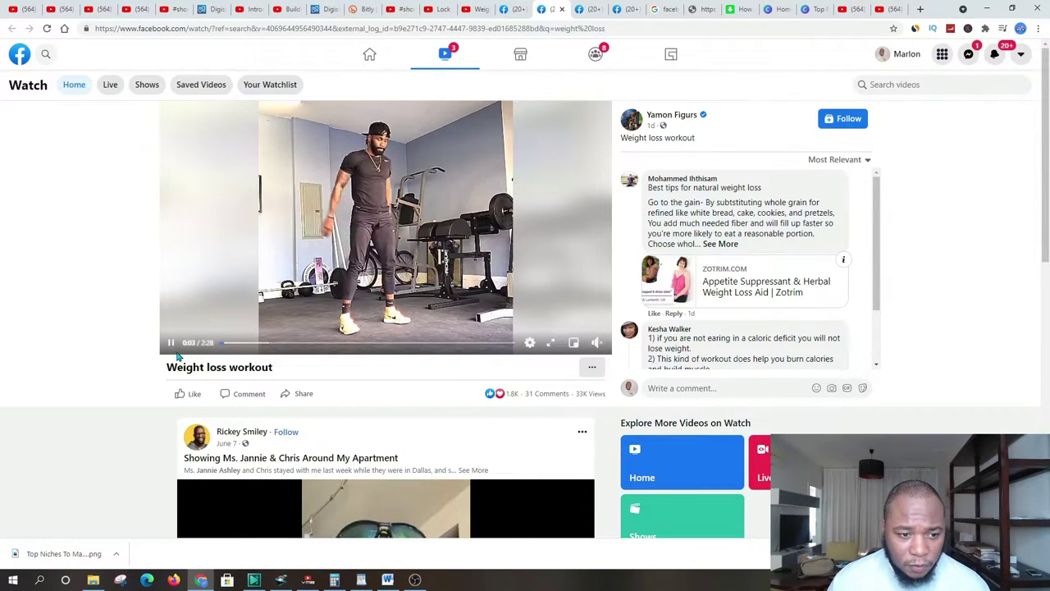
{"action": "left_click", "coordinate": [409, 161]}
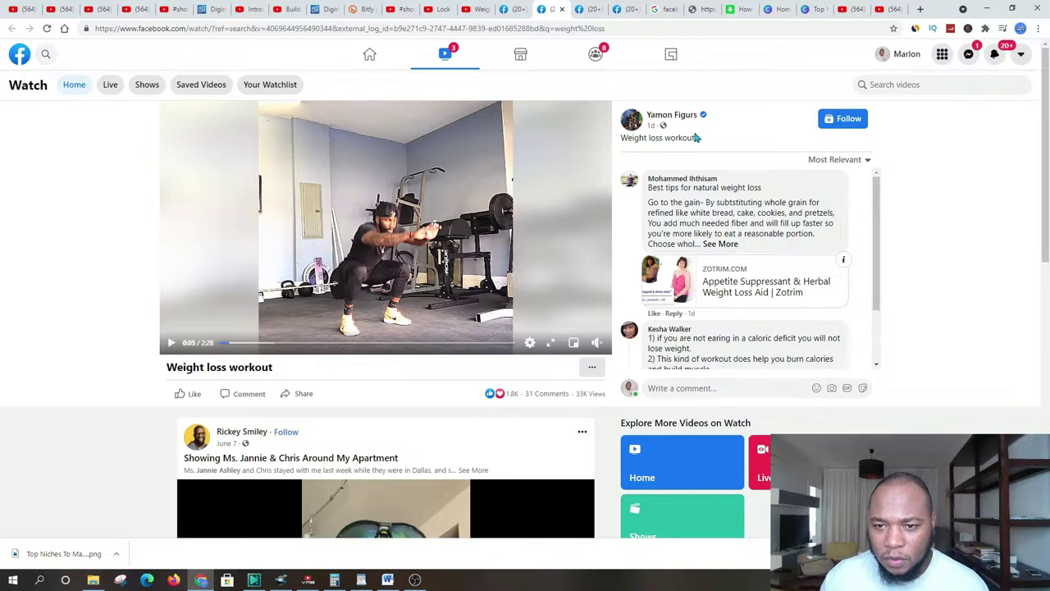
{"action": "mouse_move", "coordinate": [656, 119]}
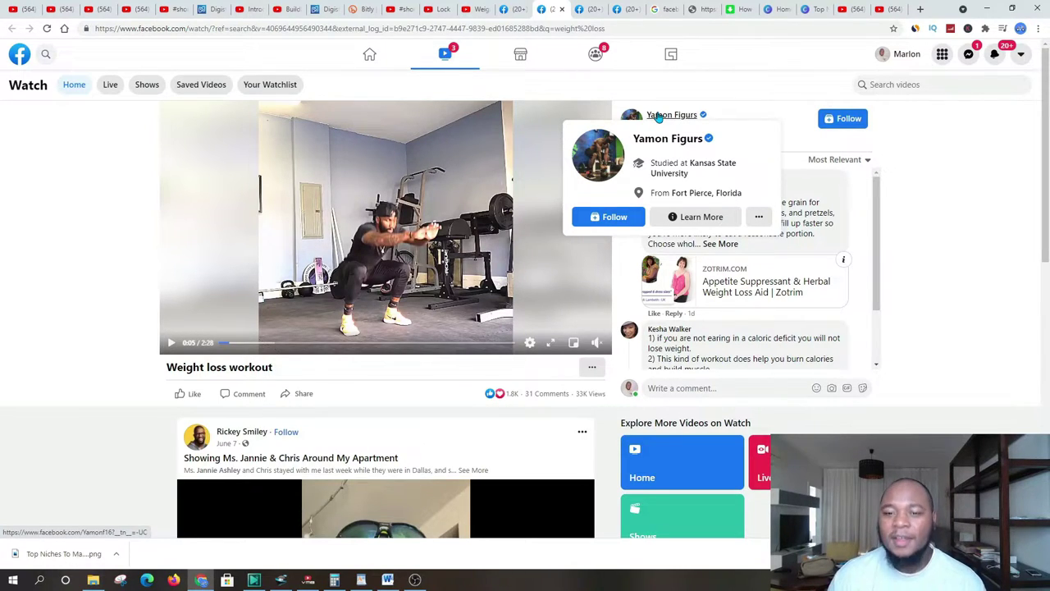
{"action": "right_click", "coordinate": [657, 120]}
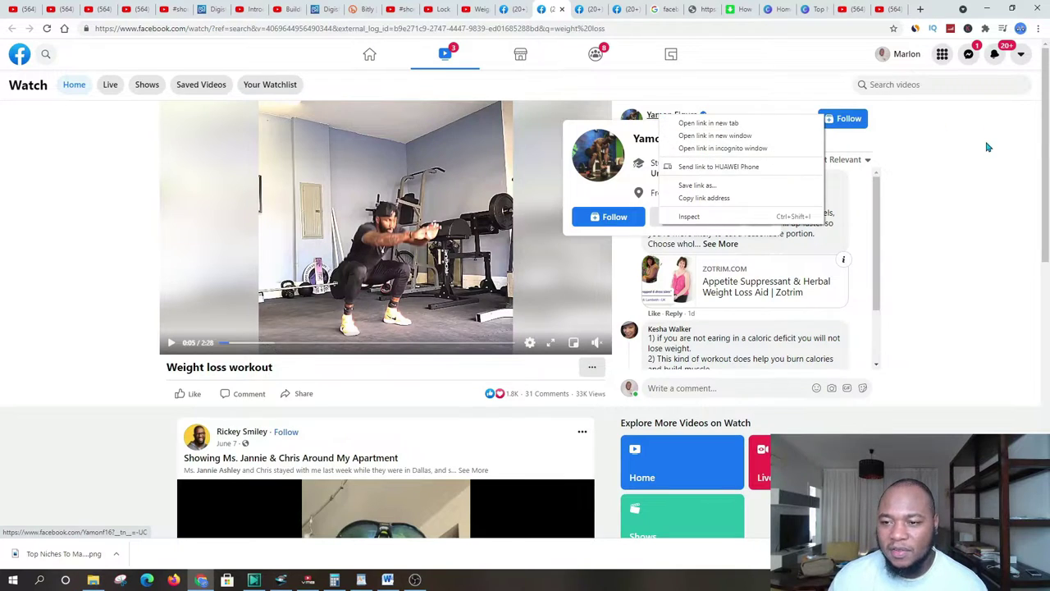
{"action": "left_click", "coordinate": [720, 110]}
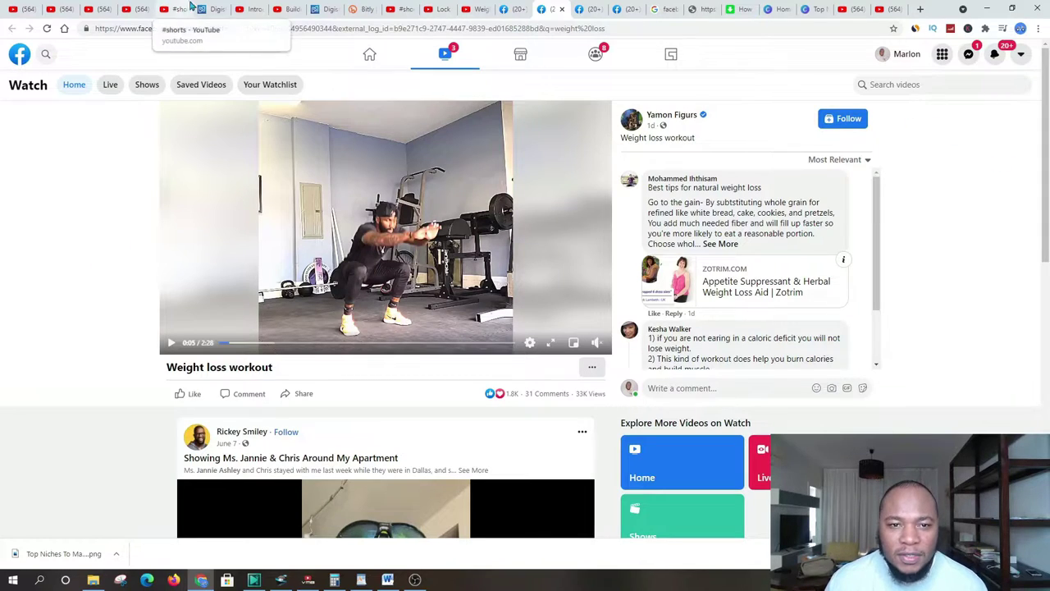
Copy the full web address of the "Weight loss workout" Facebook video.
{"action": "left_click", "coordinate": [625, 29]}
{"action": "left_click", "coordinate": [638, 27]}
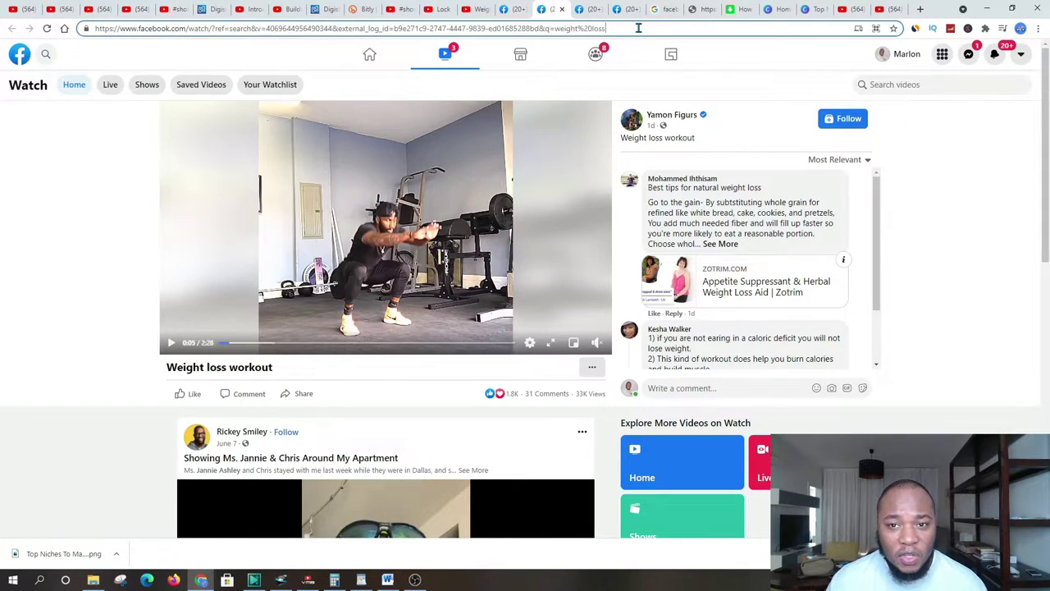
{"action": "left_click_drag", "start_coordinate": [644, 28], "coordinate": [95, 28]}
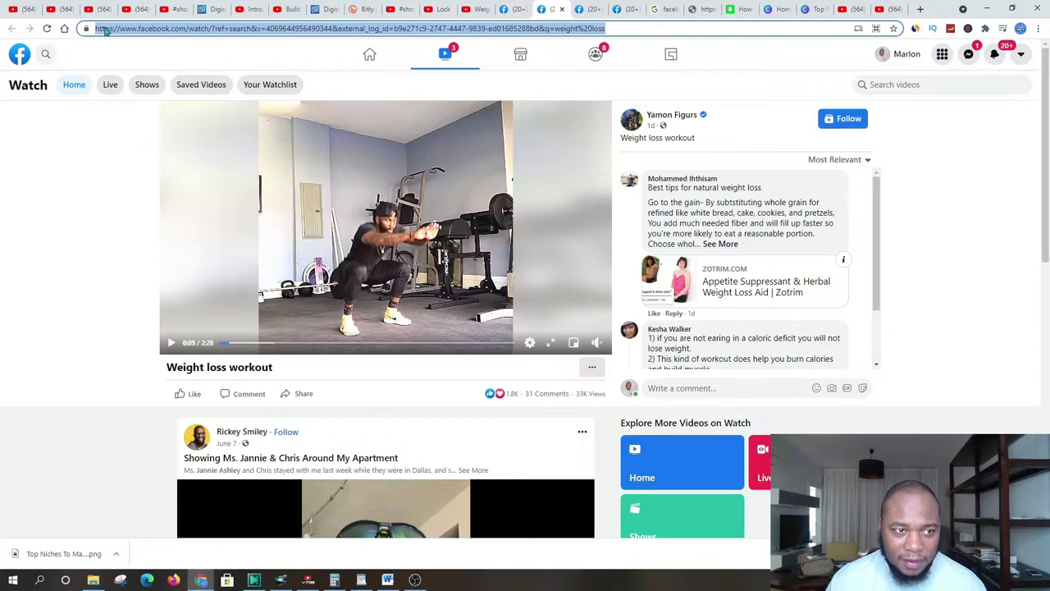
{"action": "right_click", "coordinate": [134, 32]}
{"action": "left_click", "coordinate": [174, 109]}
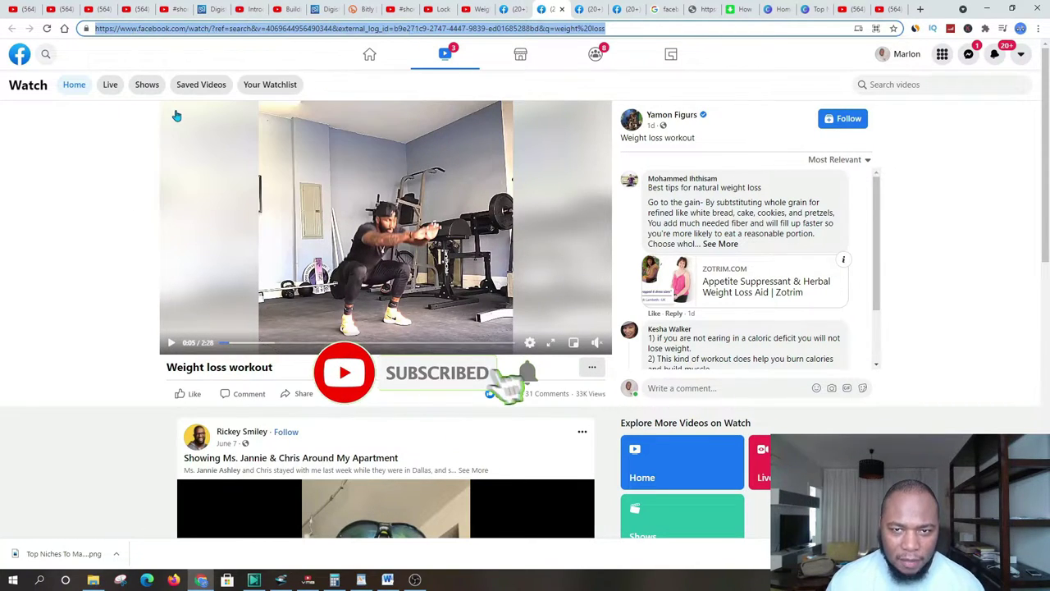
Open the fdown.net result from the Google search for a Facebook downloader in a new tab and switch to it.
{"action": "left_click", "coordinate": [664, 9]}
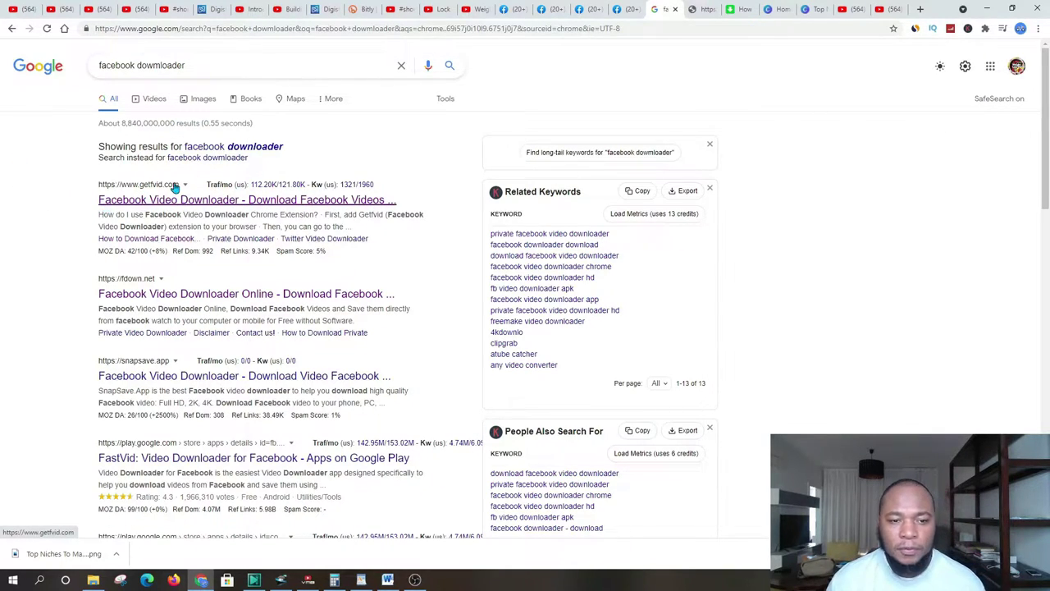
{"action": "left_click", "coordinate": [697, 9]}
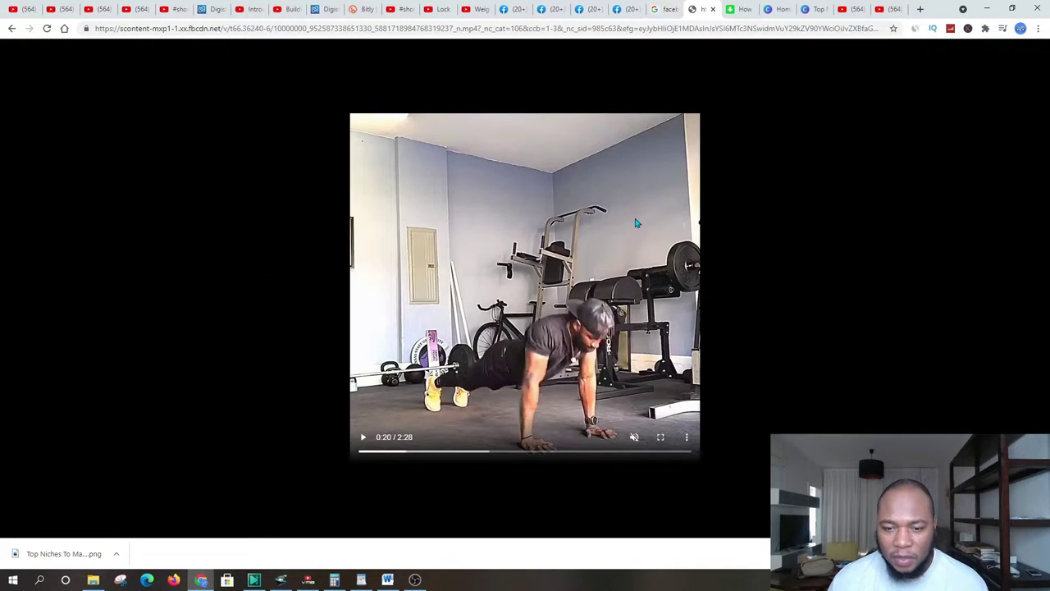
{"action": "left_click", "coordinate": [738, 9]}
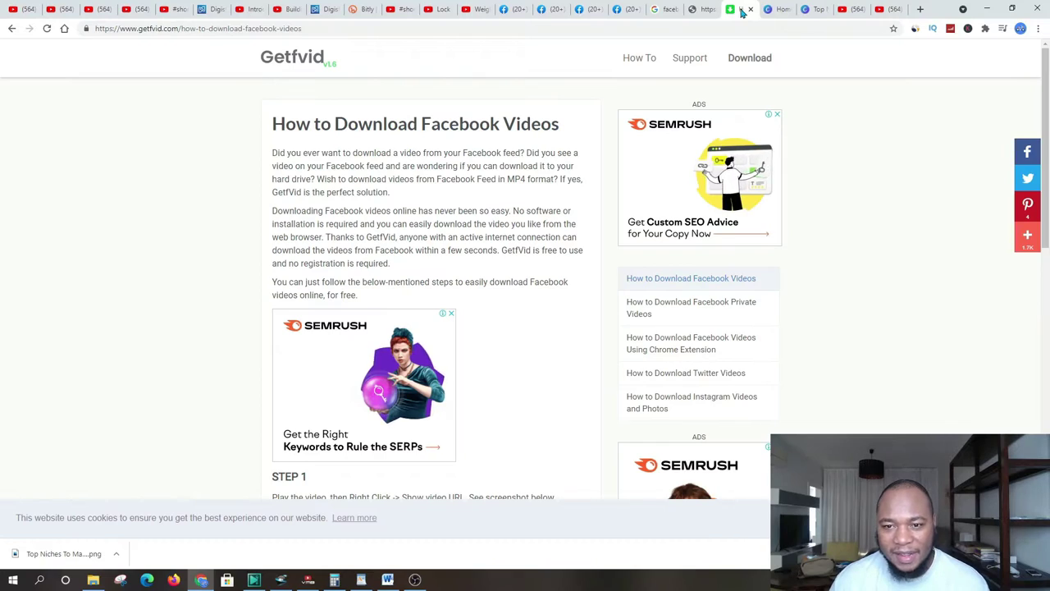
{"action": "left_click", "coordinate": [698, 9]}
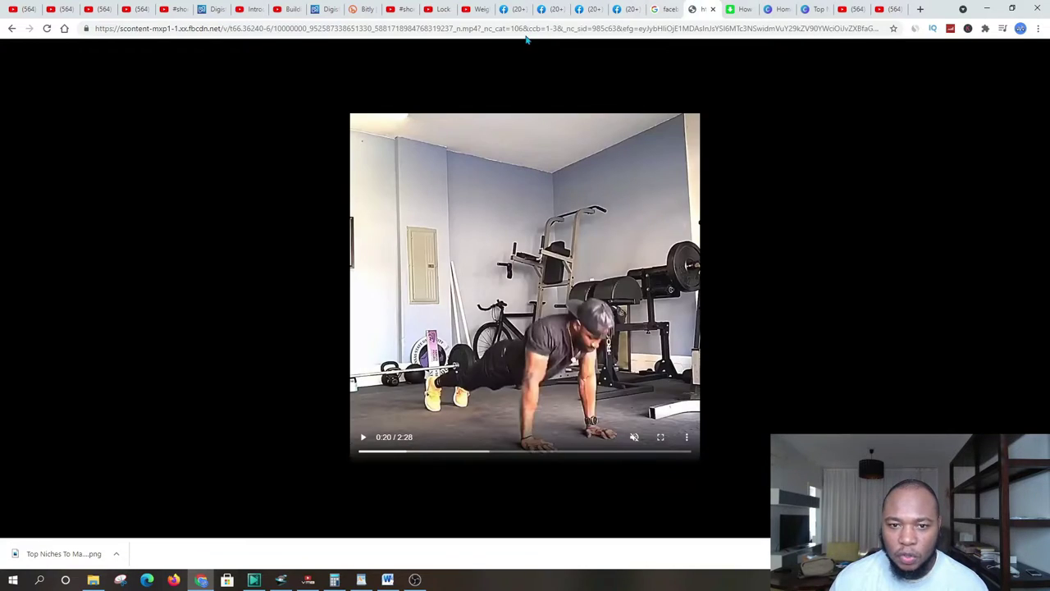
{"action": "left_click", "coordinate": [677, 9]}
{"action": "right_click", "coordinate": [161, 301]}
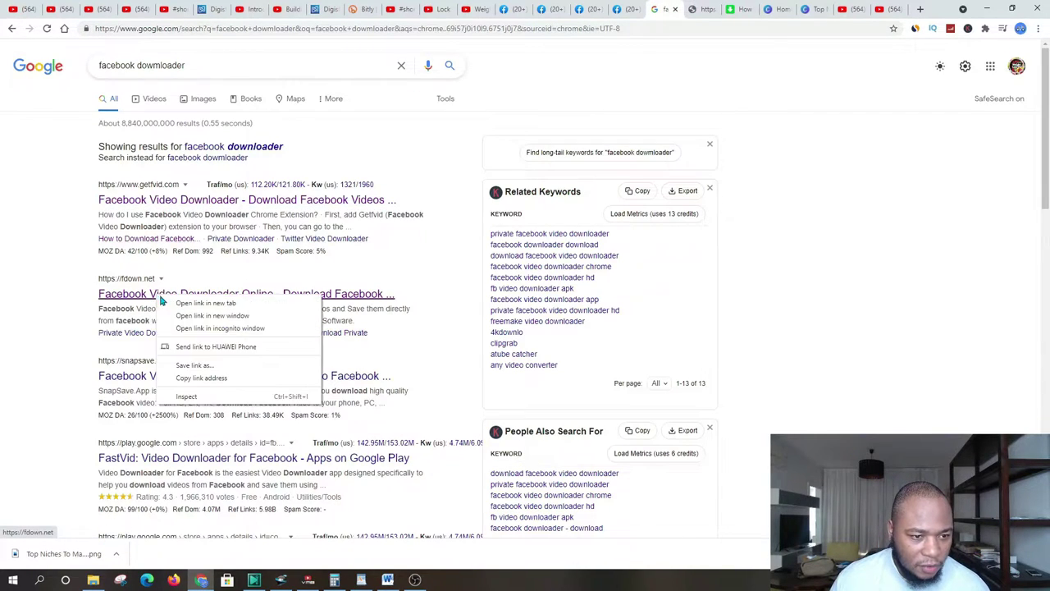
{"action": "left_click", "coordinate": [205, 302]}
{"action": "key", "text": "ctrl+Tab"}
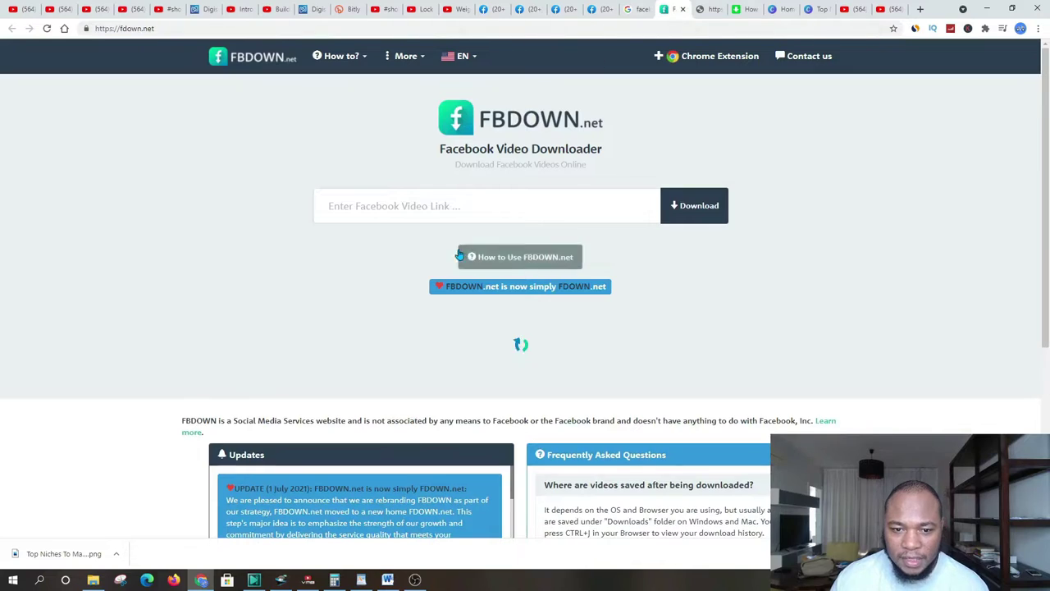
Paste the copied Facebook video link into the FBDOWN.net downloader and request its download options.
{"action": "left_click", "coordinate": [347, 204]}
{"action": "right_click", "coordinate": [347, 204]}
{"action": "left_click", "coordinate": [350, 286]}
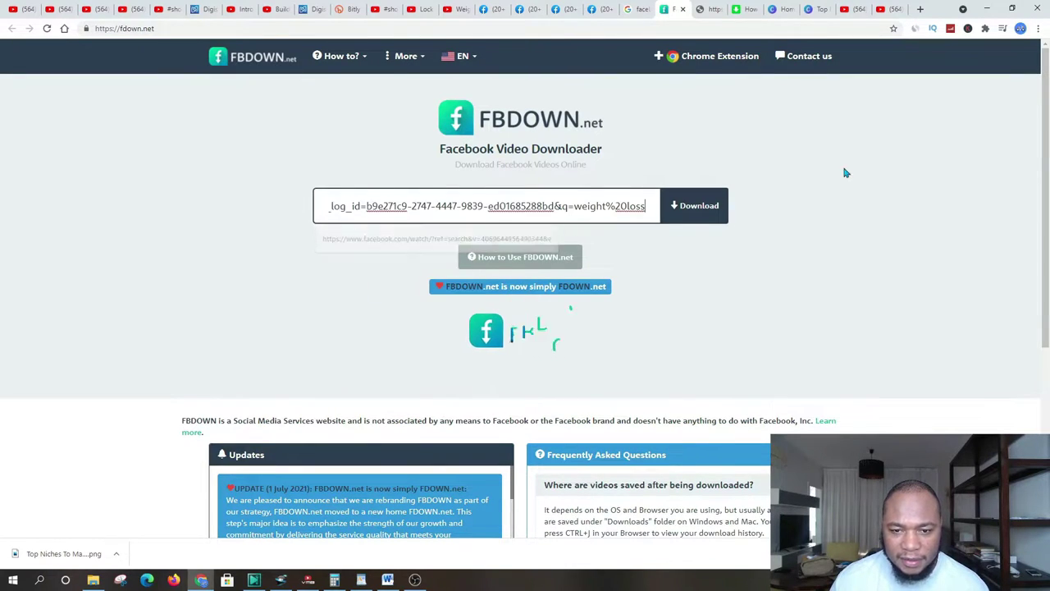
{"action": "left_click", "coordinate": [853, 169]}
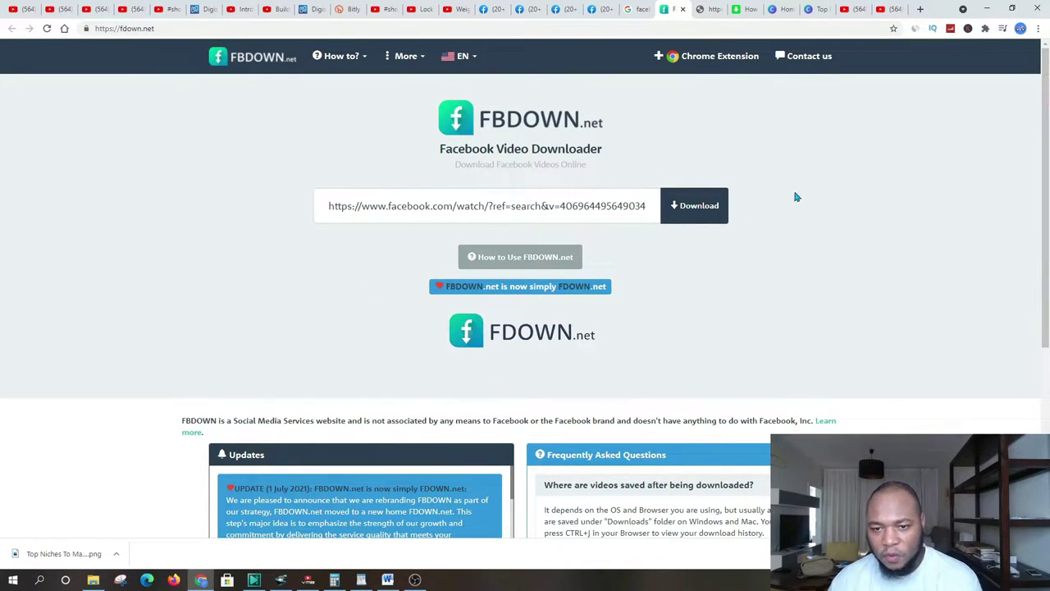
{"action": "left_click", "coordinate": [698, 206]}
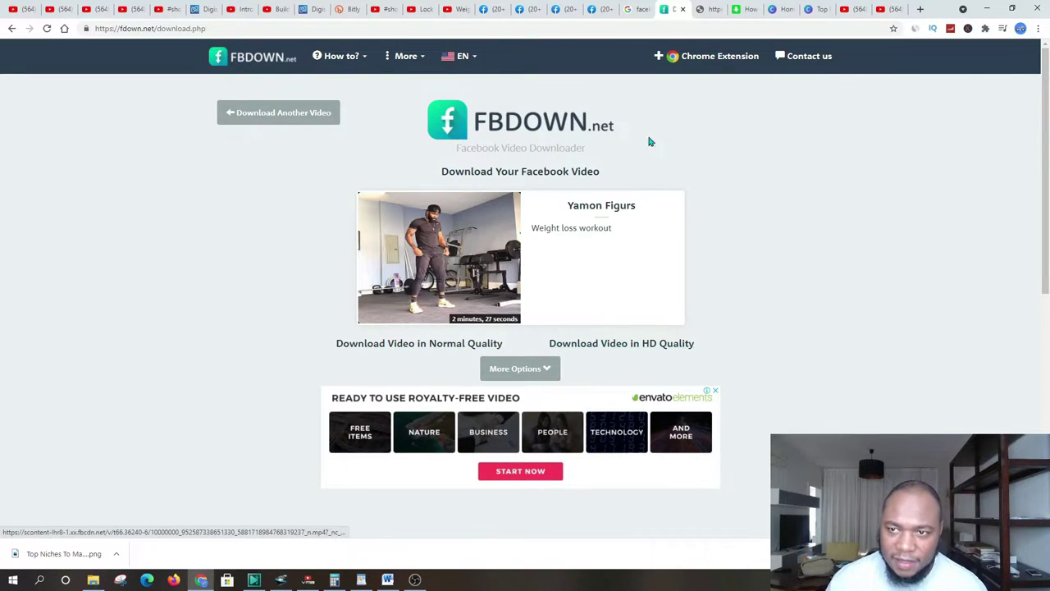
Download the workout video as an MP4 from the already open tab that plays the video file directly.
{"action": "left_click", "coordinate": [699, 9]}
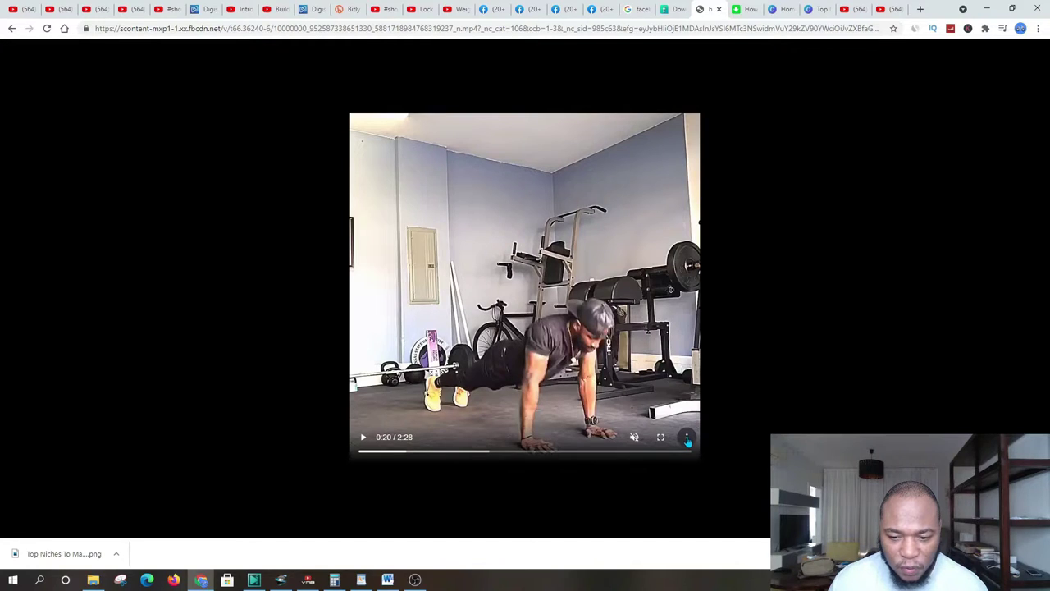
{"action": "left_click", "coordinate": [687, 439]}
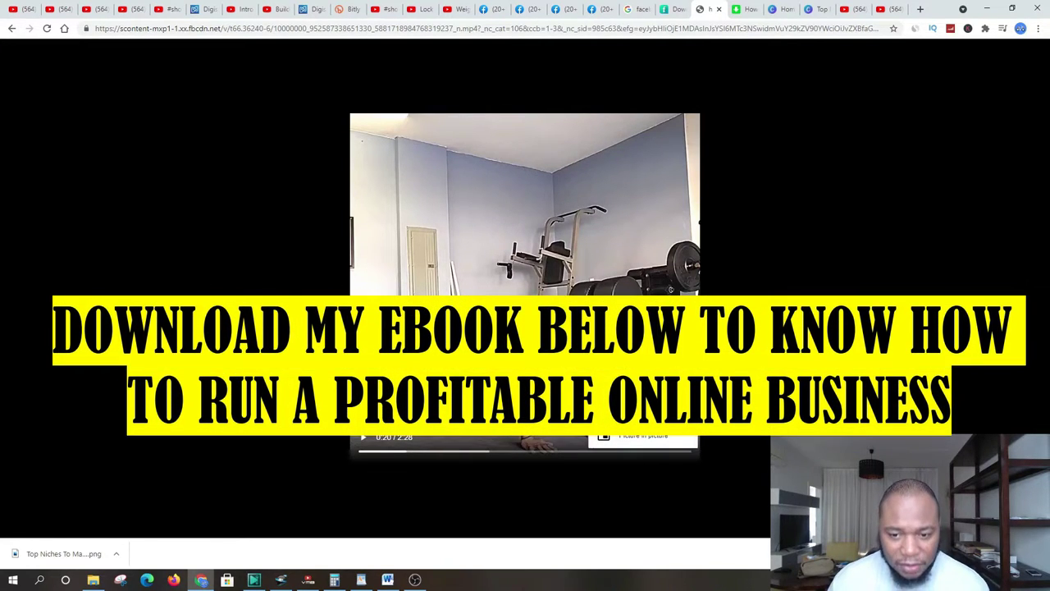
{"action": "left_click", "coordinate": [639, 414]}
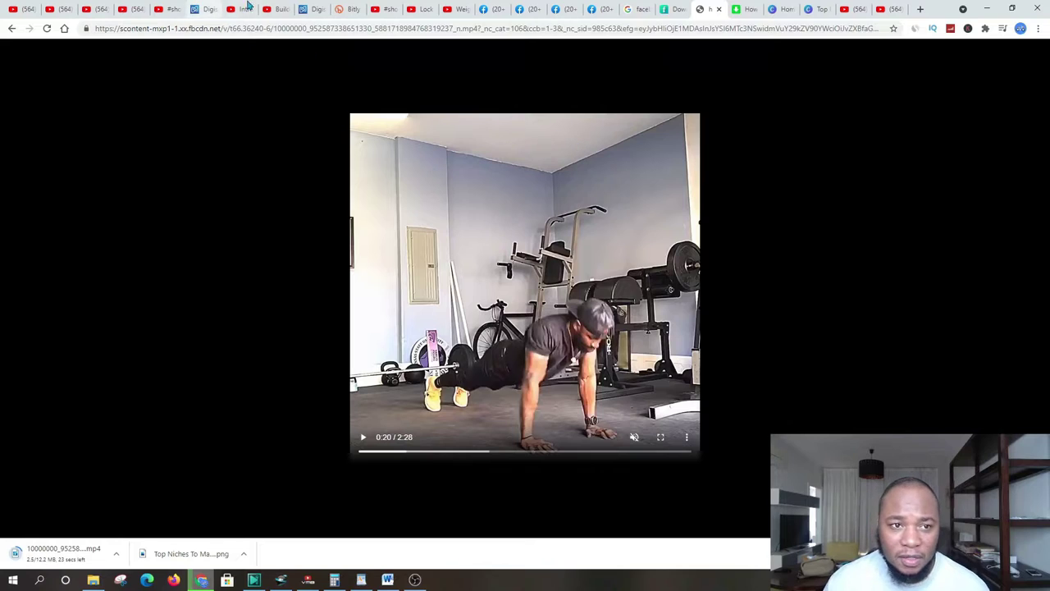
Look over the top affiliate offers in the Digistore24 marketplace and the Digistore24 vendors home page.
{"action": "left_click", "coordinate": [314, 9]}
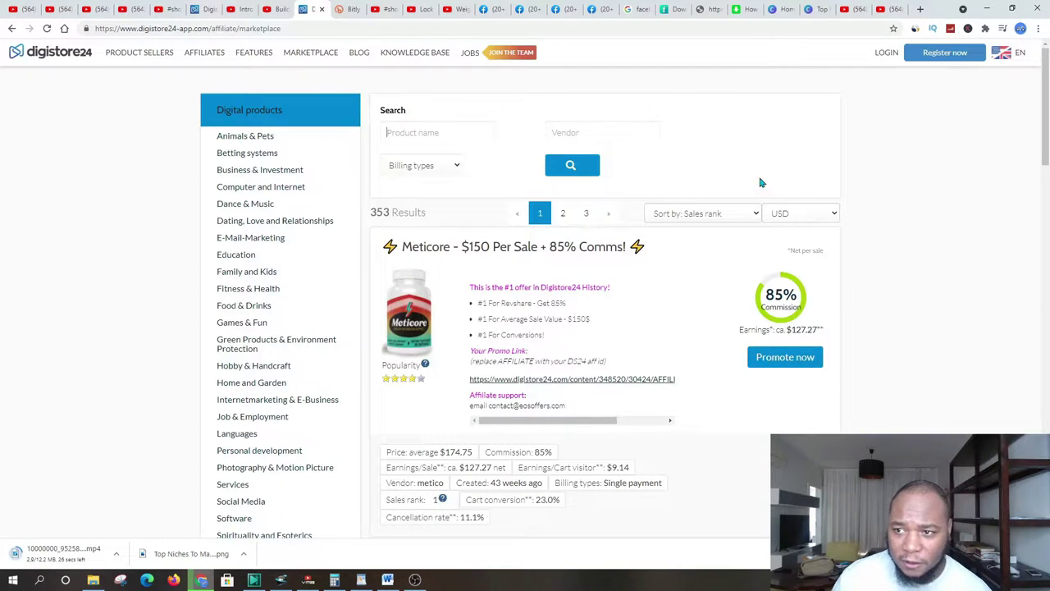
{"action": "scroll", "coordinate": [195, 222], "scroll_direction": "down", "scroll_amount": 4}
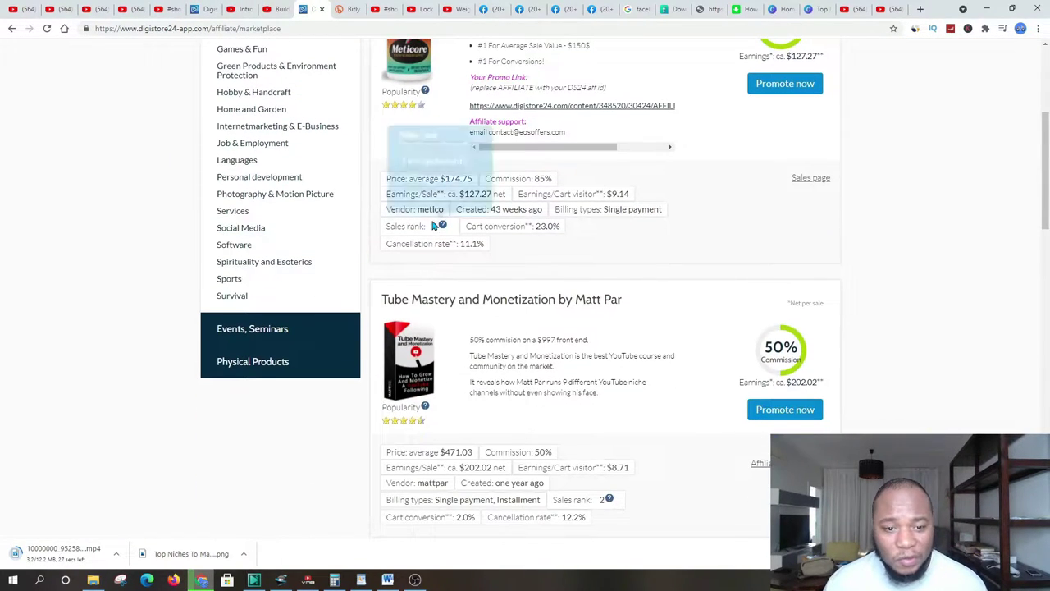
{"action": "scroll", "coordinate": [380, 235], "scroll_direction": "up", "scroll_amount": 4}
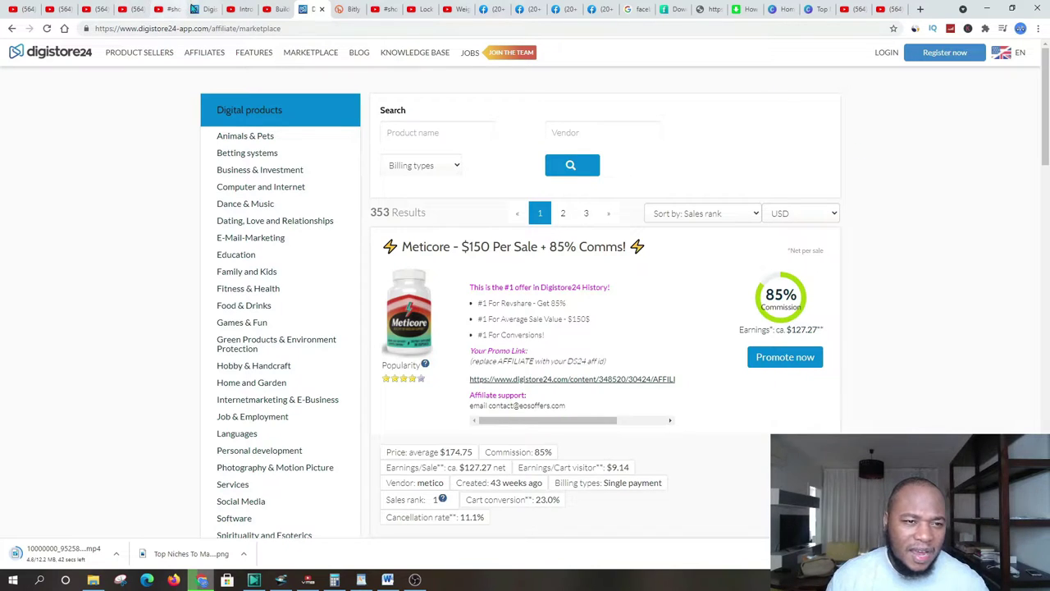
{"action": "left_click", "coordinate": [195, 8]}
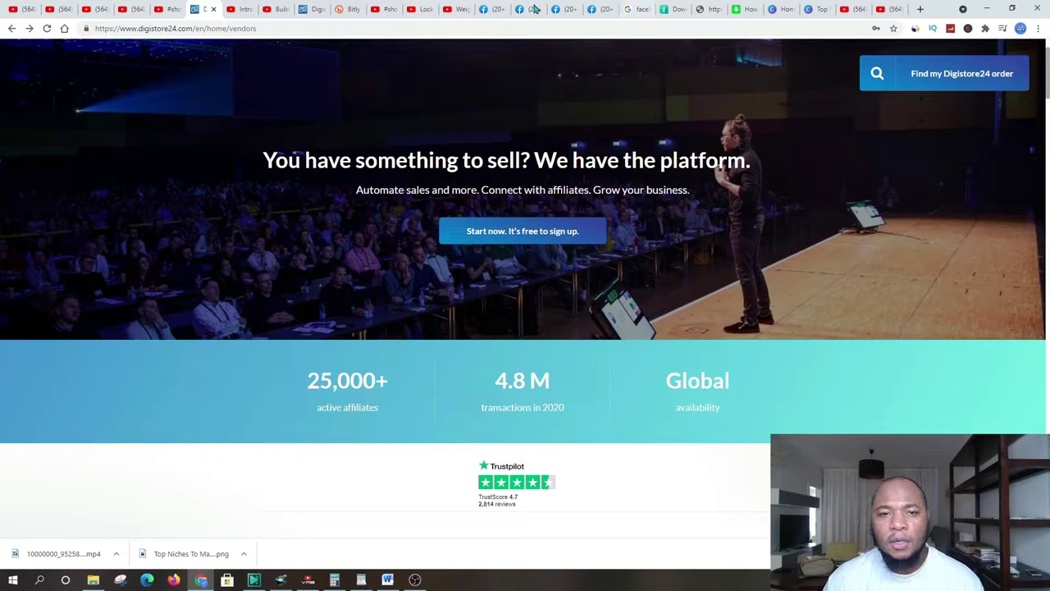
{"action": "left_click", "coordinate": [311, 10]}
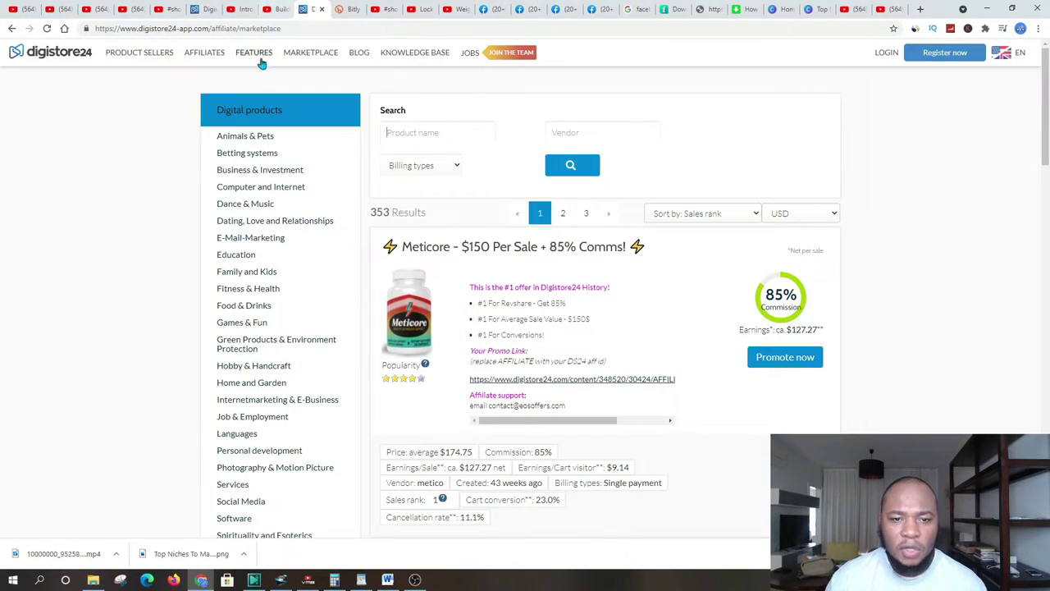
Sign up to promote the Meticore offer from the Digistore24 marketplace, logging in with the prefilled account credentials.
{"action": "scroll", "coordinate": [641, 213], "scroll_direction": "down", "scroll_amount": 3}
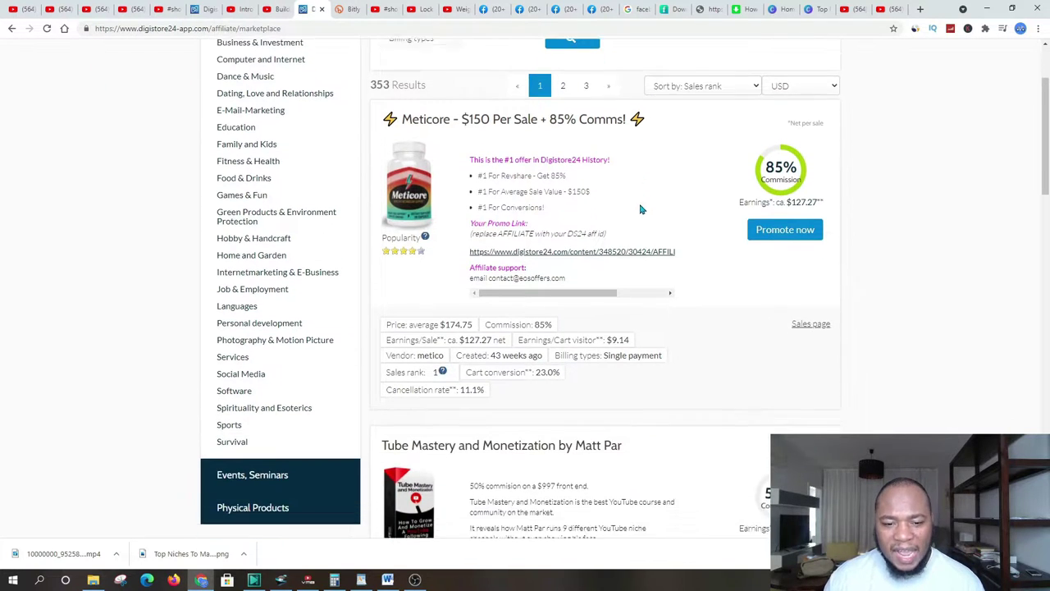
{"action": "scroll", "coordinate": [635, 208], "scroll_direction": "down", "scroll_amount": 2}
{"action": "scroll", "coordinate": [633, 210], "scroll_direction": "up", "scroll_amount": 4}
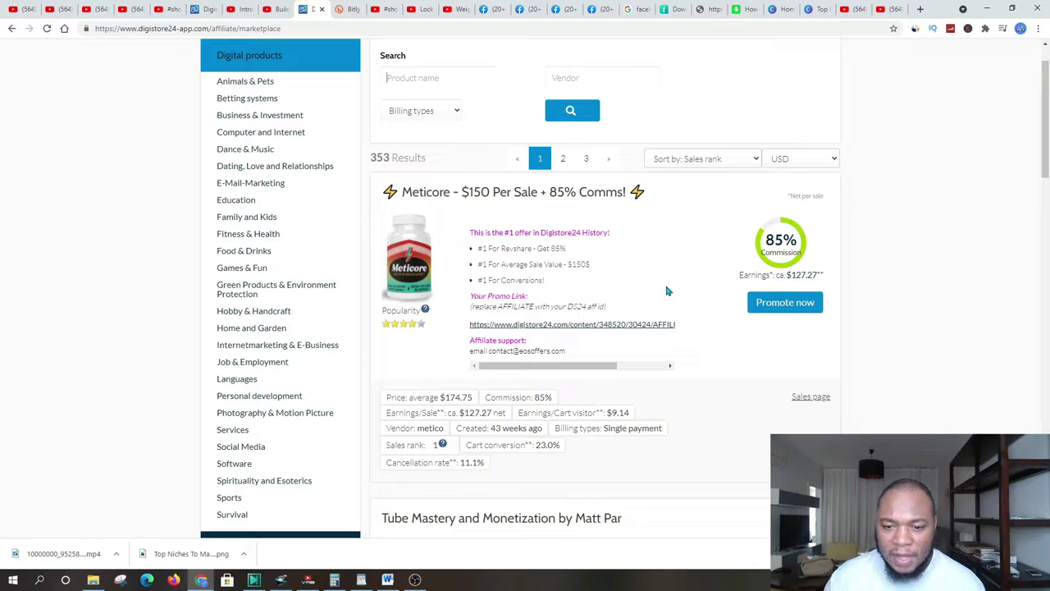
{"action": "left_click", "coordinate": [779, 303]}
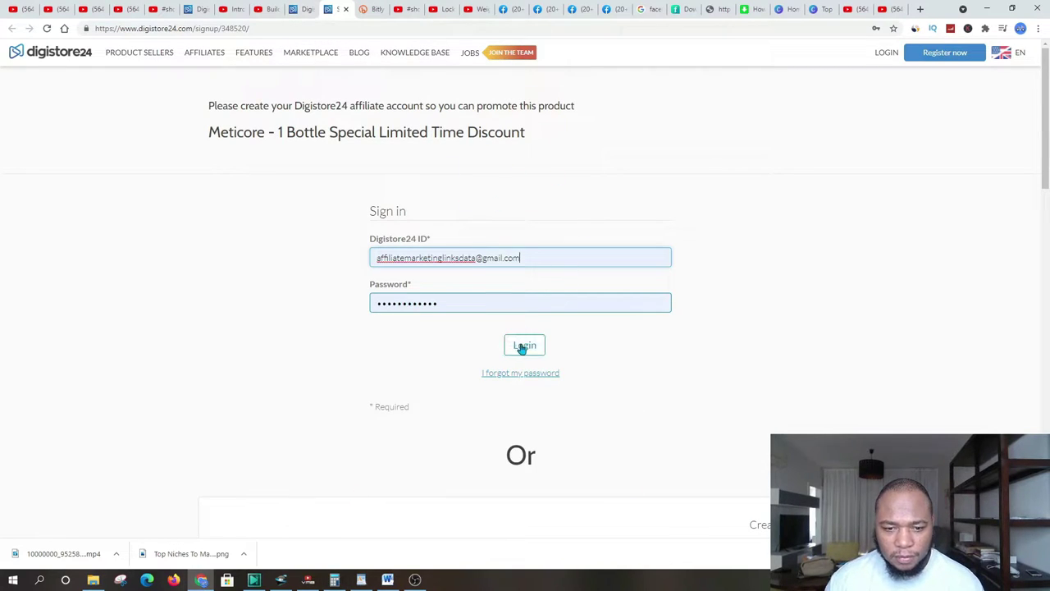
{"action": "left_click", "coordinate": [524, 348]}
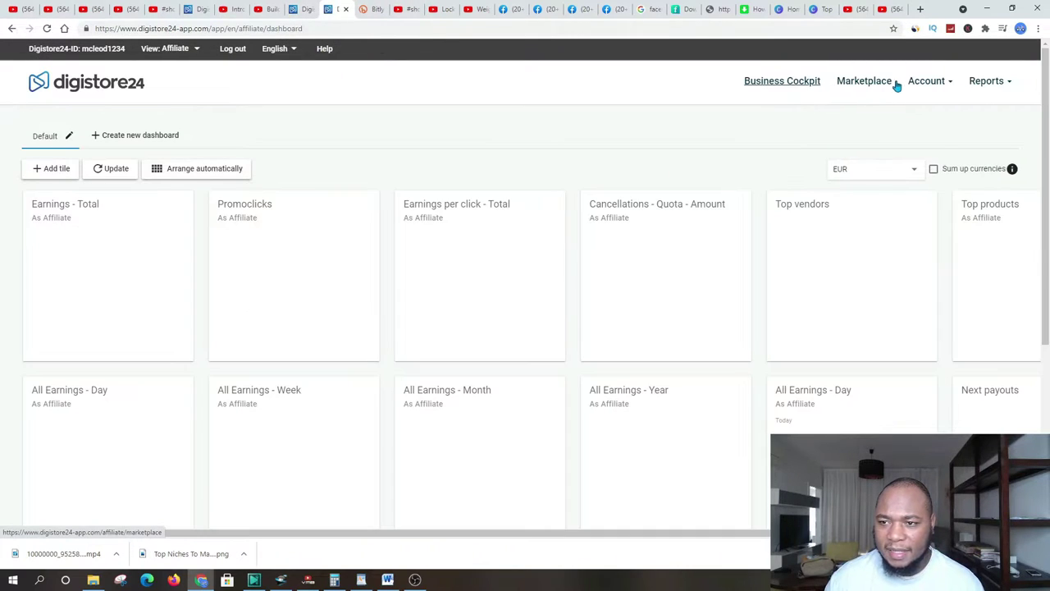
Open the marketplace from the Digistore24 affiliate dashboard and copy the personal promolink of the Meticore offer.
{"action": "left_click", "coordinate": [863, 81]}
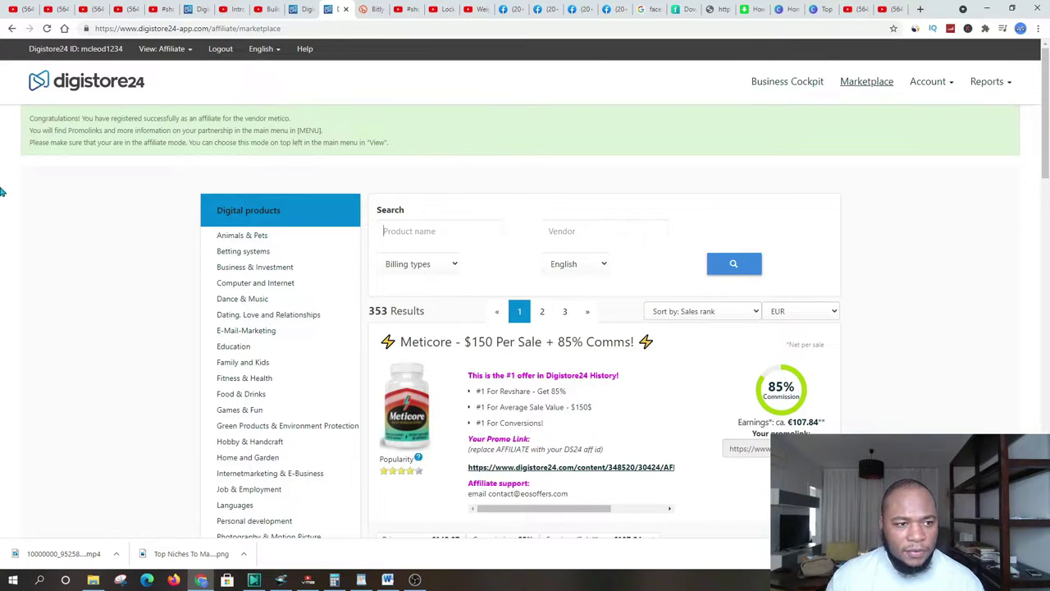
{"action": "scroll", "coordinate": [623, 271], "scroll_direction": "down", "scroll_amount": 2}
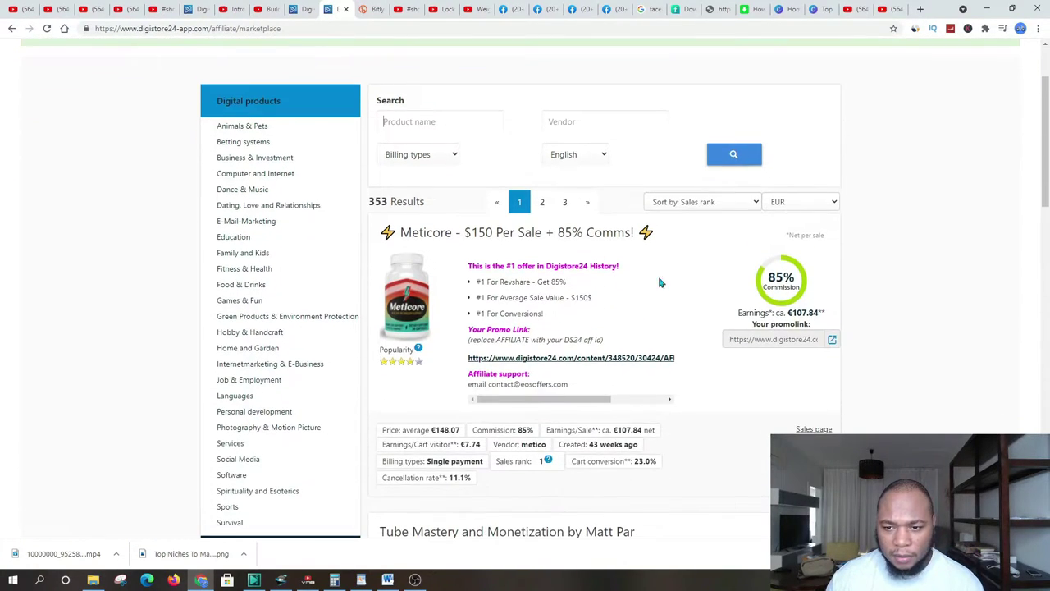
{"action": "scroll", "coordinate": [820, 377], "scroll_direction": "up", "scroll_amount": 1}
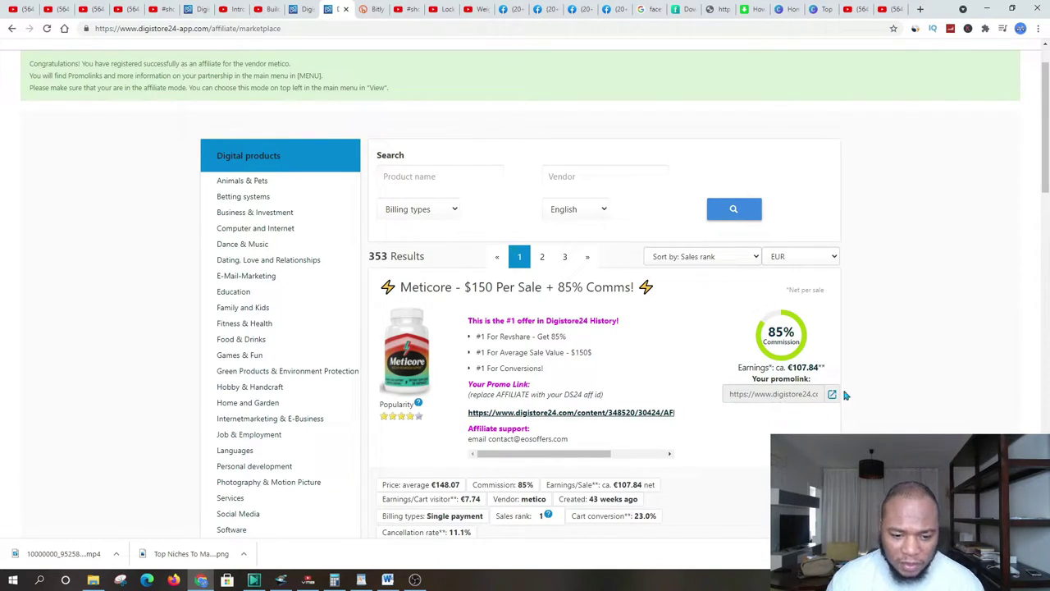
{"action": "left_click", "coordinate": [727, 394]}
{"action": "left_click_drag", "start_coordinate": [727, 394], "coordinate": [792, 397]}
{"action": "right_click", "coordinate": [803, 398]}
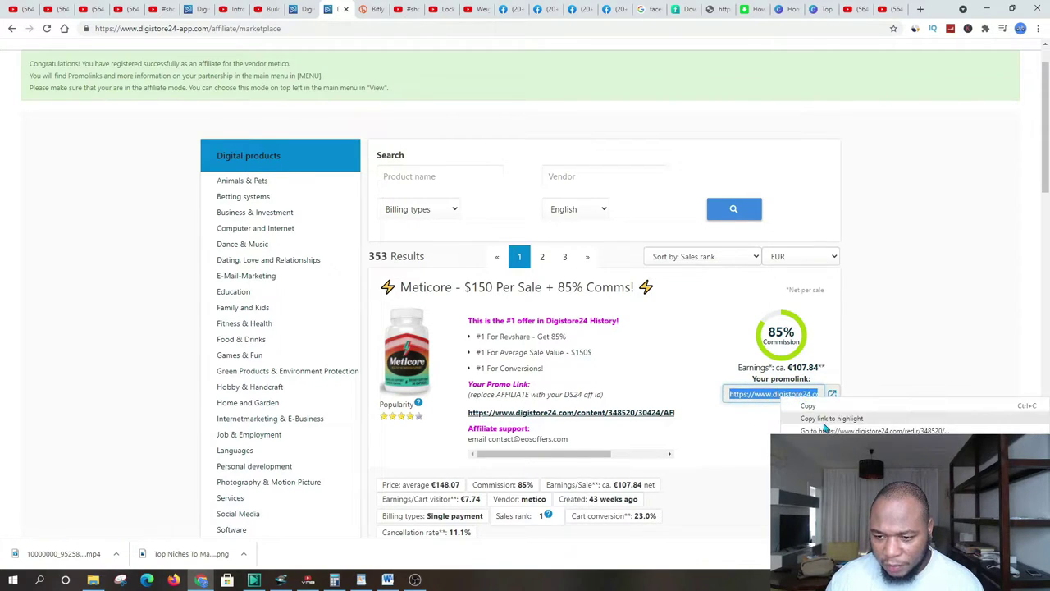
{"action": "left_click", "coordinate": [821, 408]}
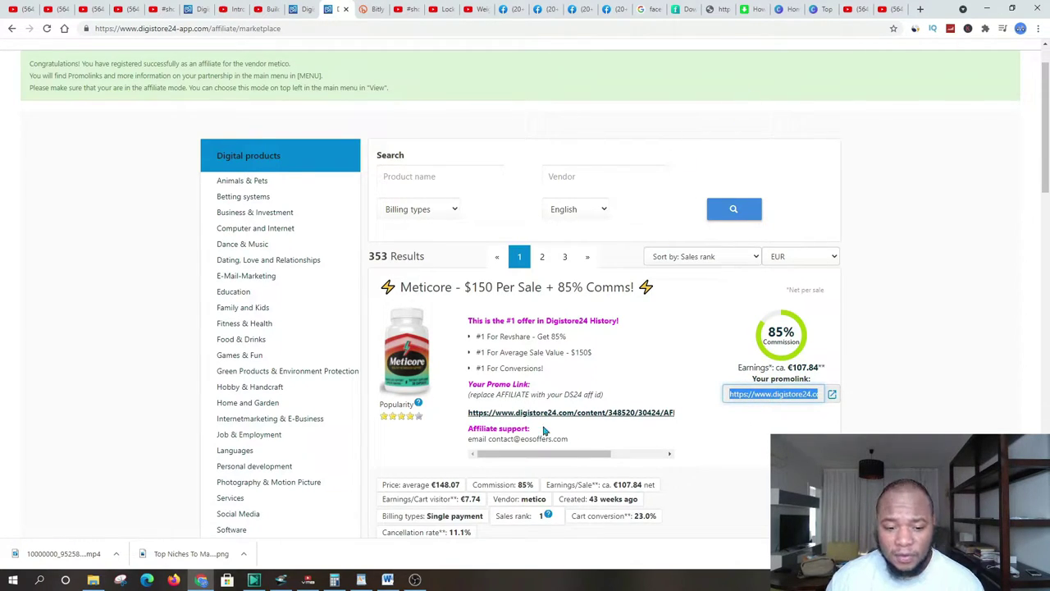
Switch to the WordPad document and paste the Meticore promolink on a new line below the Facebook video link, then minimize it.
{"action": "left_click", "coordinate": [363, 579]}
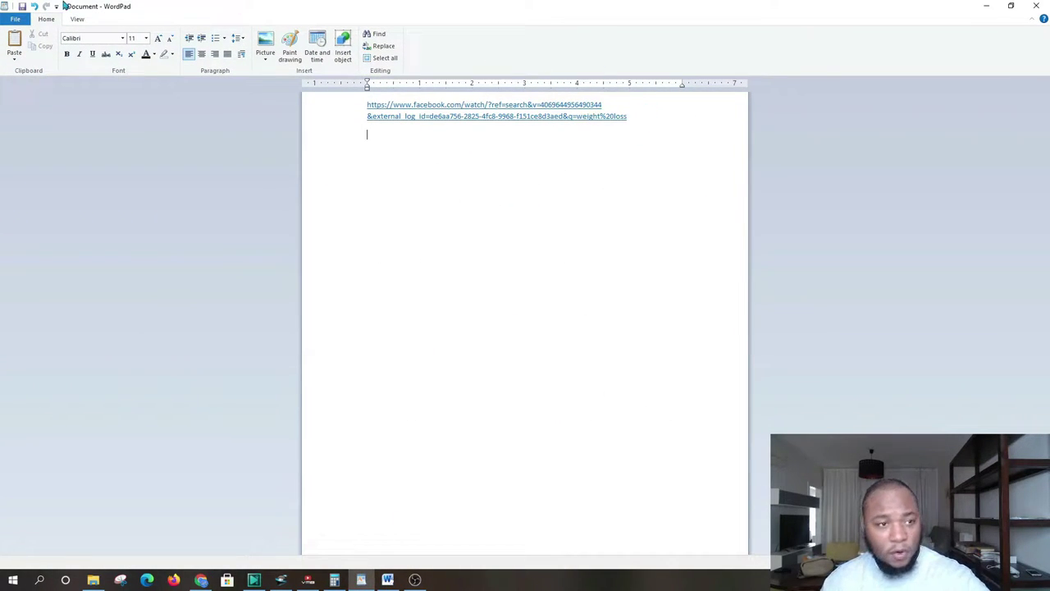
{"action": "key", "text": "Return"}
{"action": "right_click", "coordinate": [383, 171]}
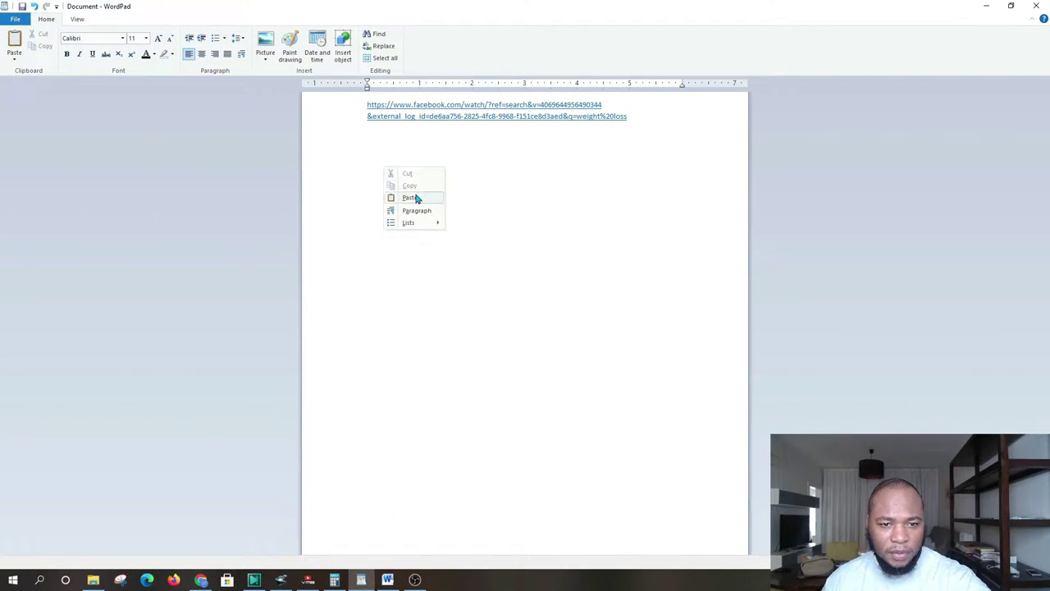
{"action": "left_click", "coordinate": [410, 197]}
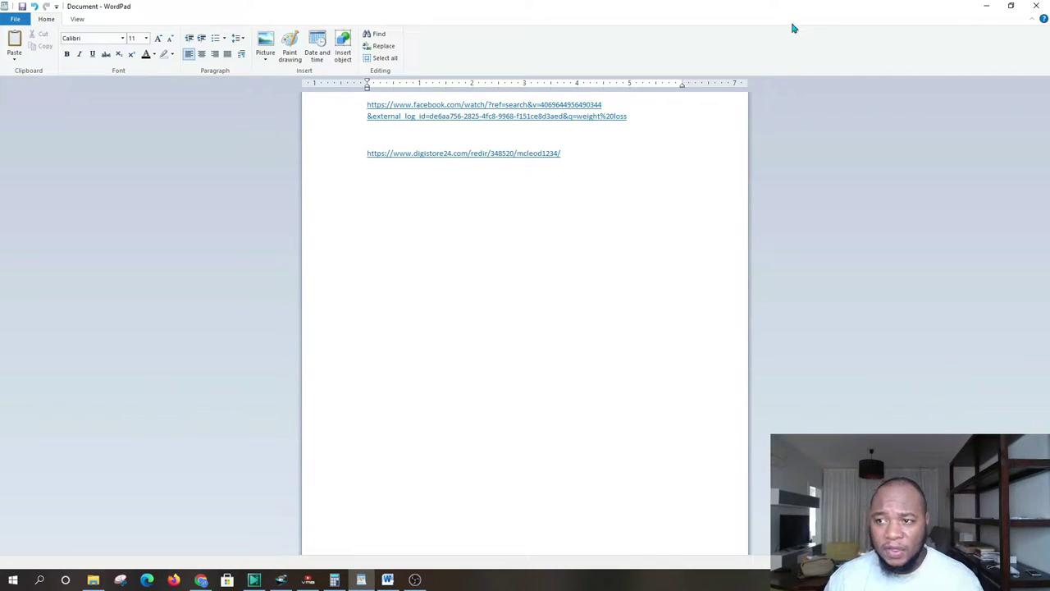
{"action": "left_click", "coordinate": [988, 10]}
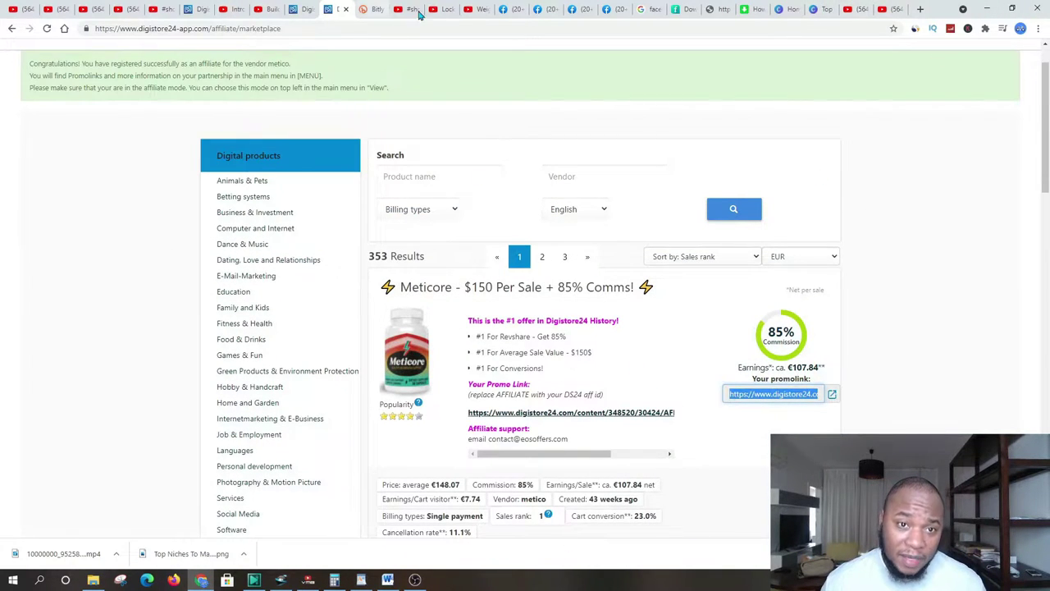
Create a new Bitly short link from the copied Digistore24 promolink.
{"action": "left_click", "coordinate": [368, 14]}
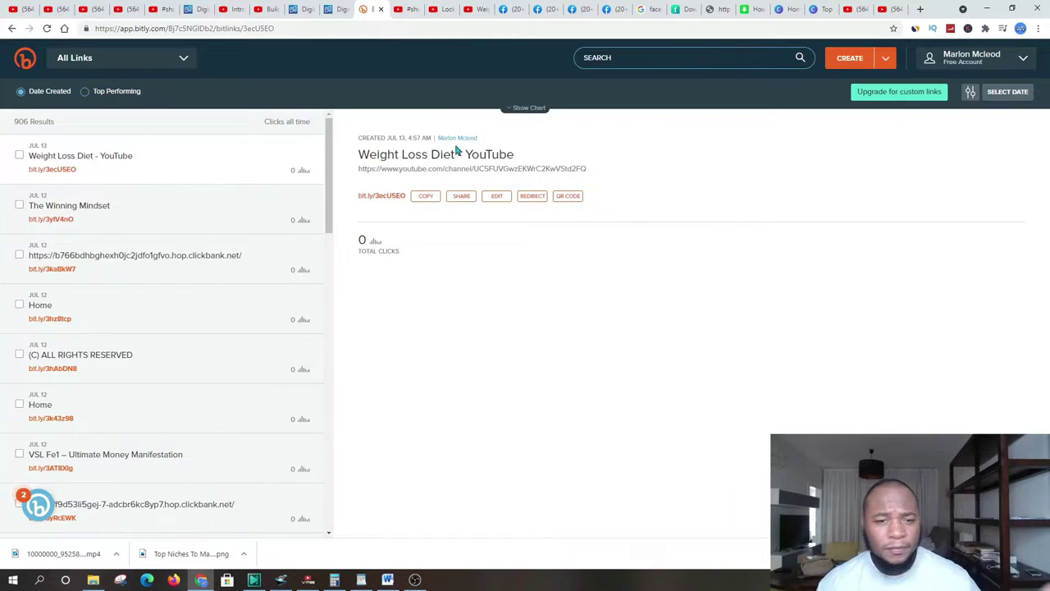
{"action": "left_click", "coordinate": [853, 54]}
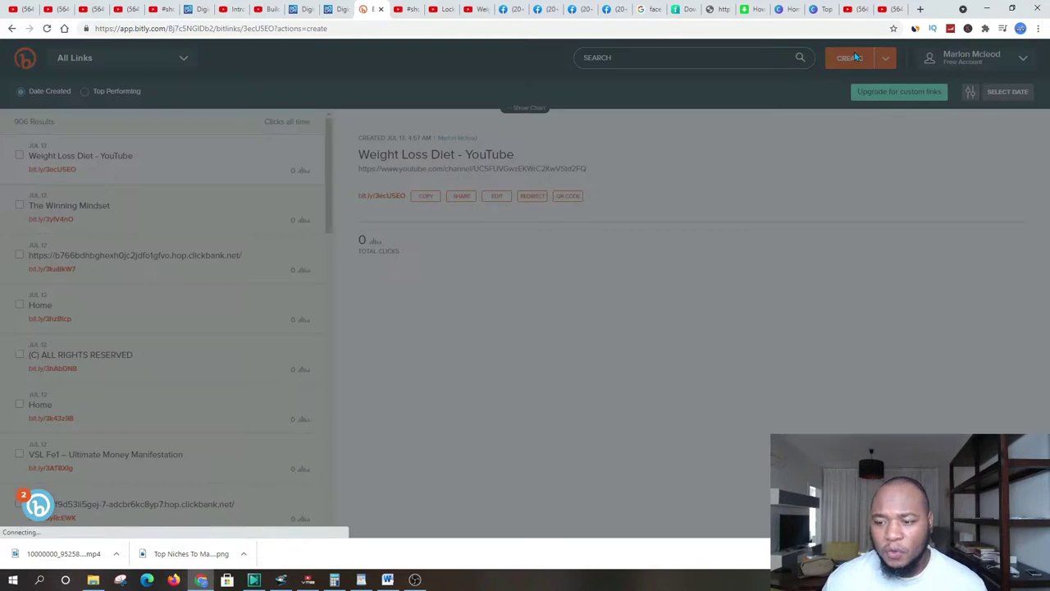
{"action": "right_click", "coordinate": [917, 148]}
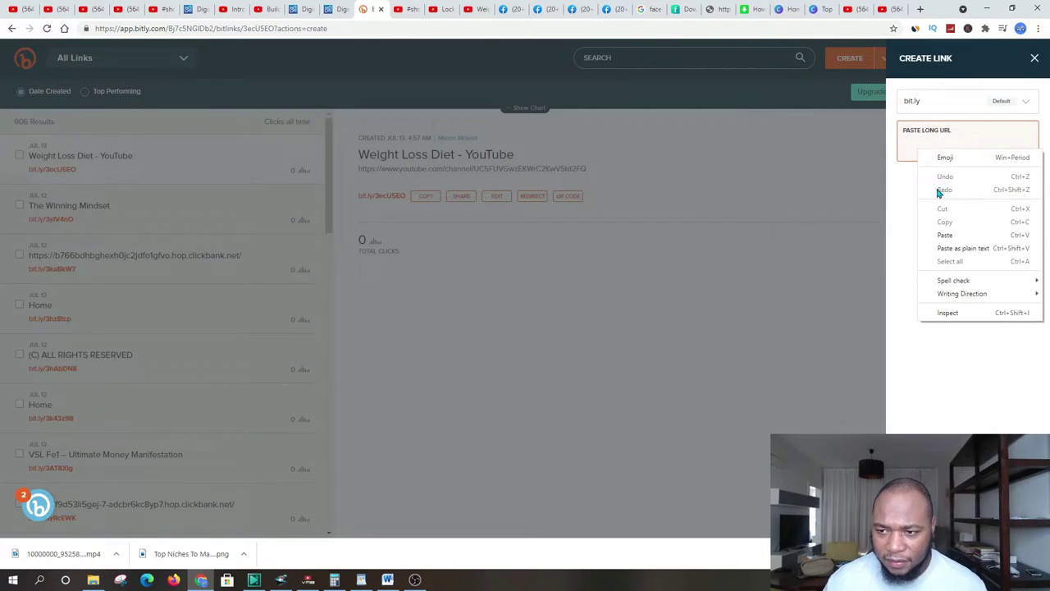
{"action": "left_click", "coordinate": [953, 238]}
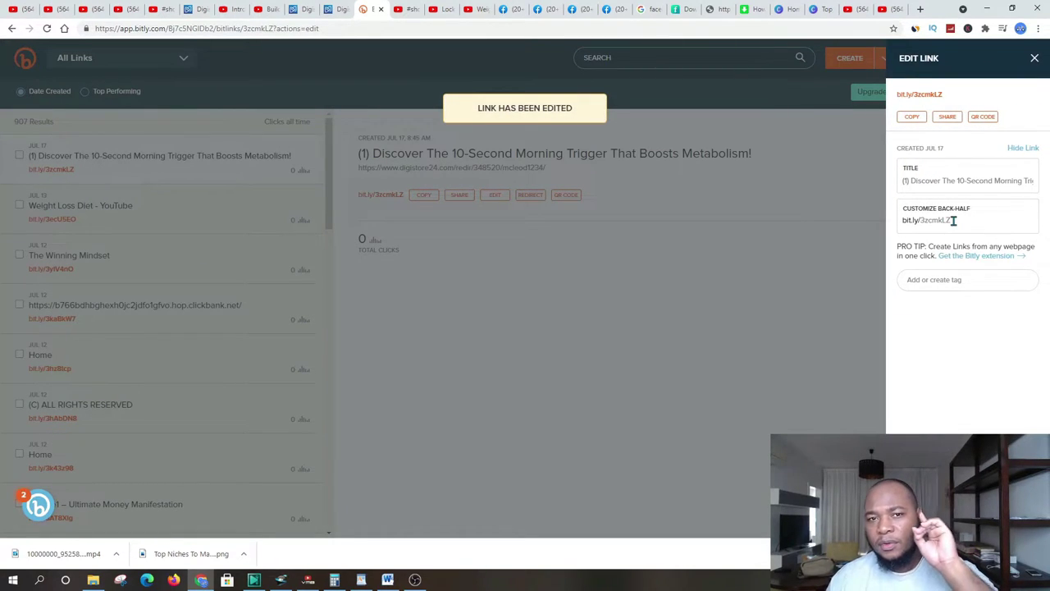
Customize the back-half of the new Bitly link as weightlossgoestop and save it.
{"action": "left_click_drag", "start_coordinate": [953, 220], "coordinate": [922, 227]}
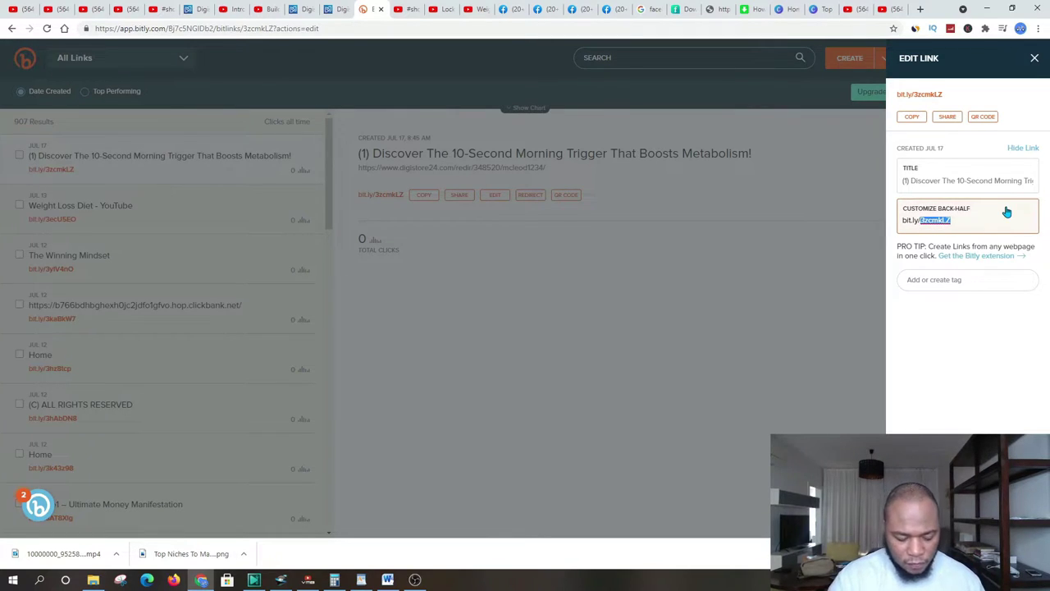
{"action": "type", "text": "weightlossgoestop"}
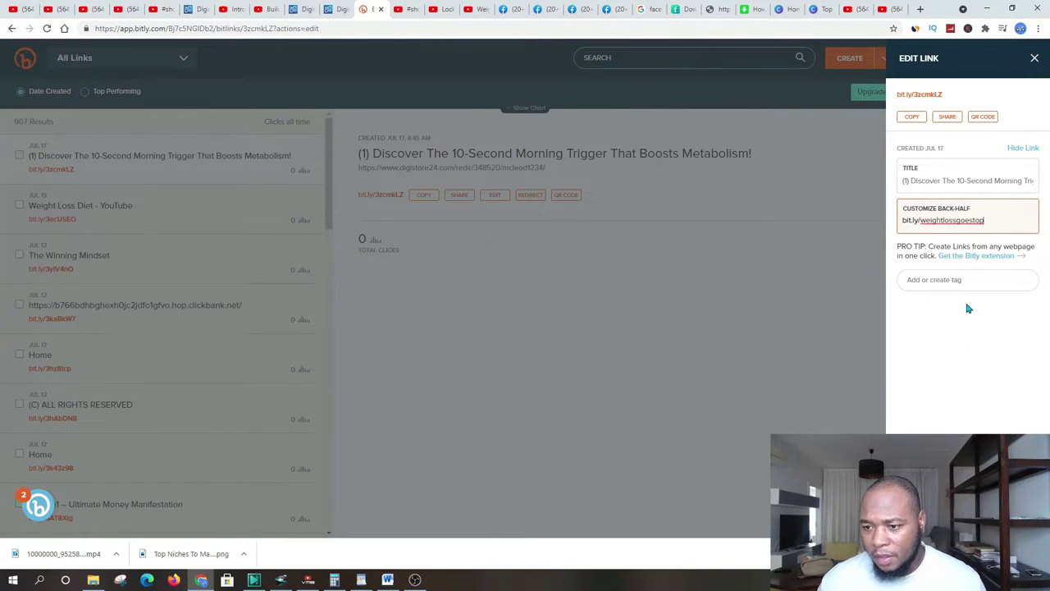
{"action": "left_click", "coordinate": [980, 353]}
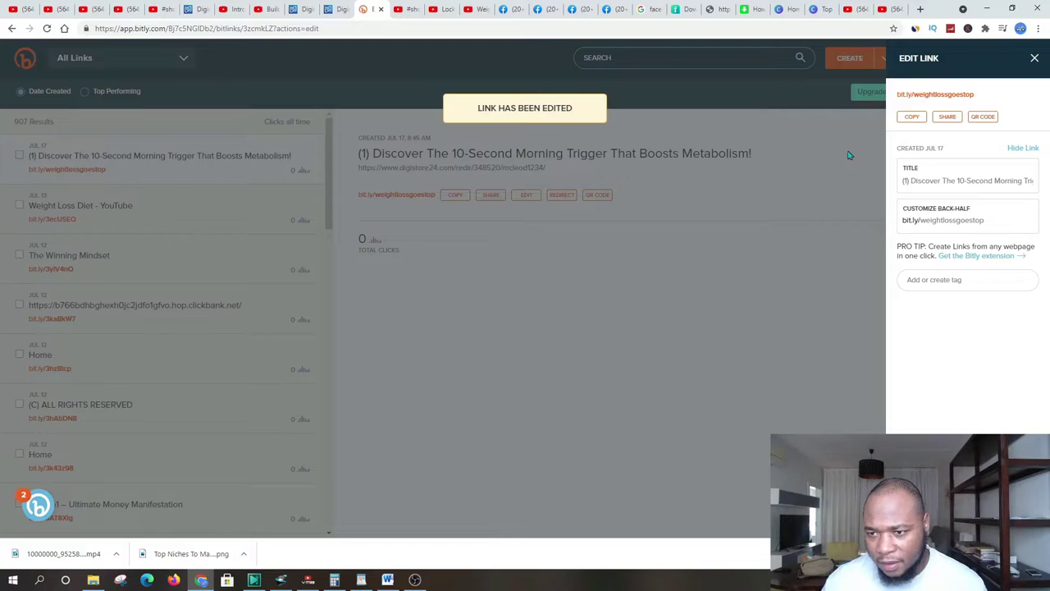
Copy the customized Bitly link, paste it below the Digistore24 promolink in the WordPad document, and select the pasted line.
{"action": "left_click", "coordinate": [911, 116]}
{"action": "left_click", "coordinate": [388, 579]}
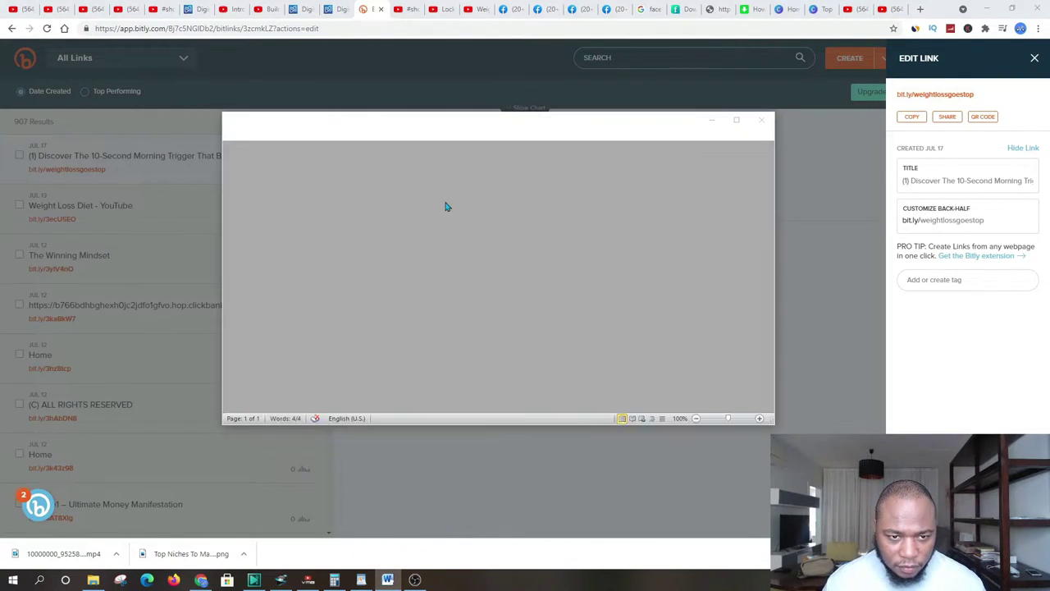
{"action": "left_click", "coordinate": [711, 120]}
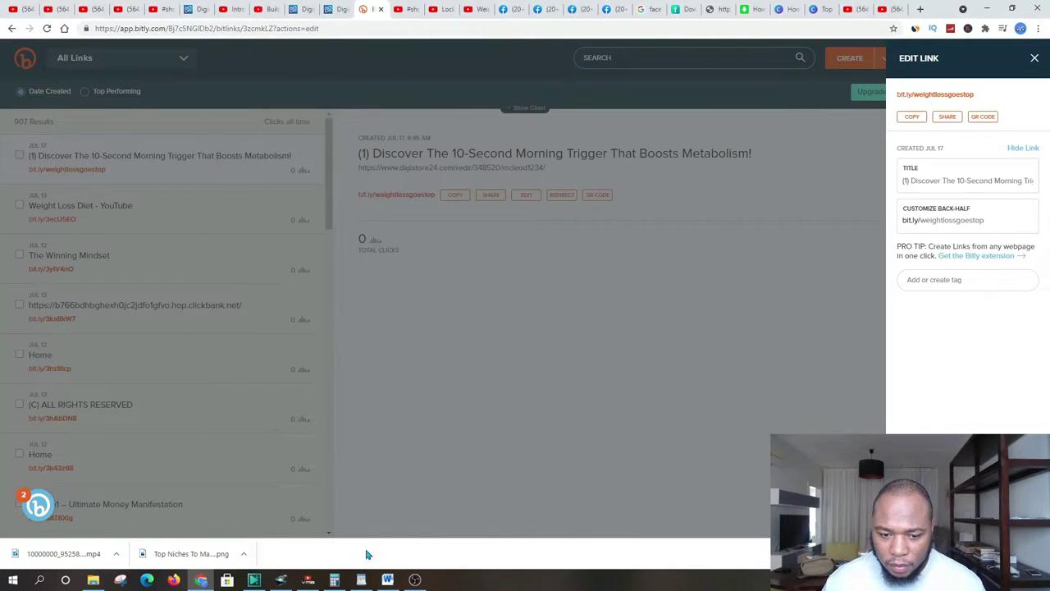
{"action": "left_click", "coordinate": [361, 579]}
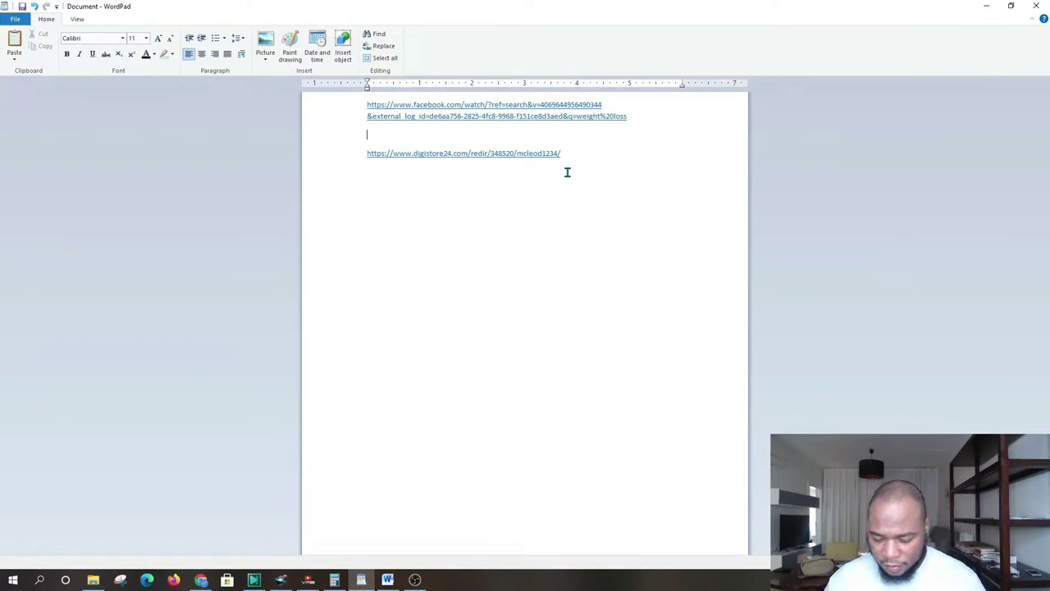
{"action": "key", "text": "Return"}
{"action": "key", "text": "Return"}
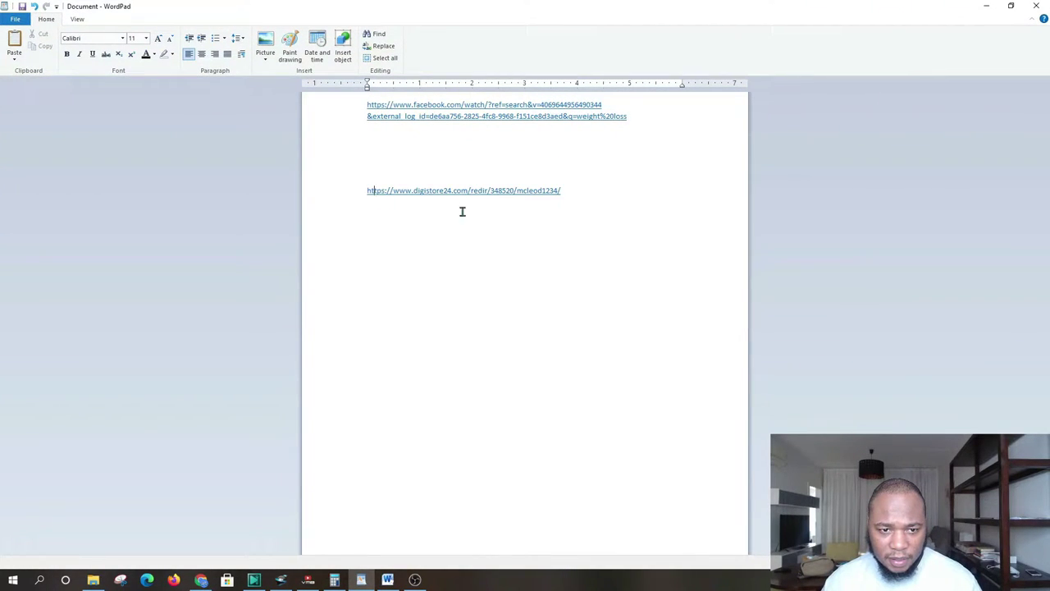
{"action": "left_click", "coordinate": [399, 208]}
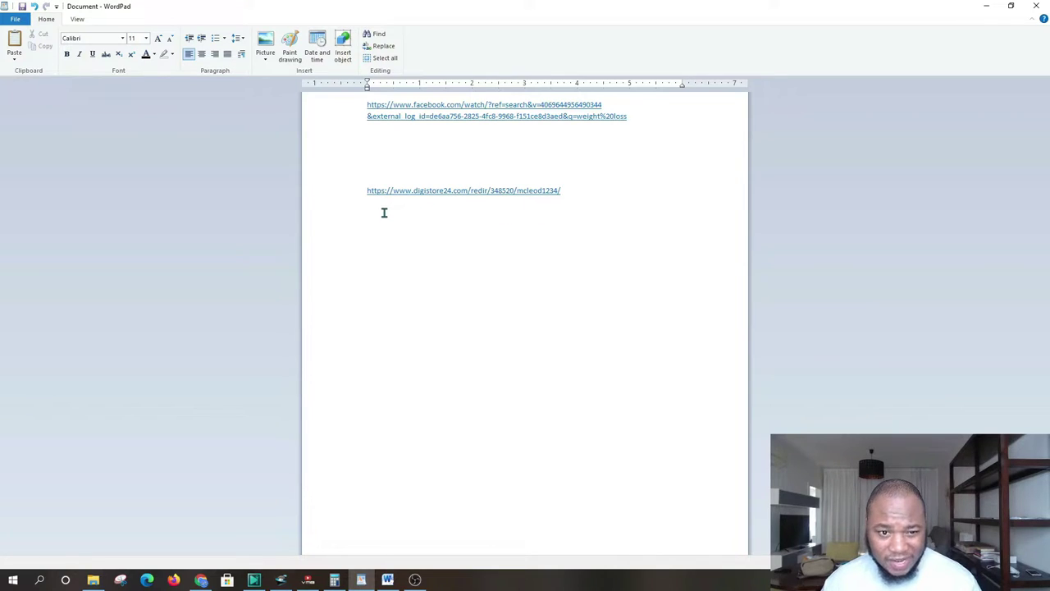
{"action": "right_click", "coordinate": [384, 212]}
{"action": "left_click", "coordinate": [422, 244]}
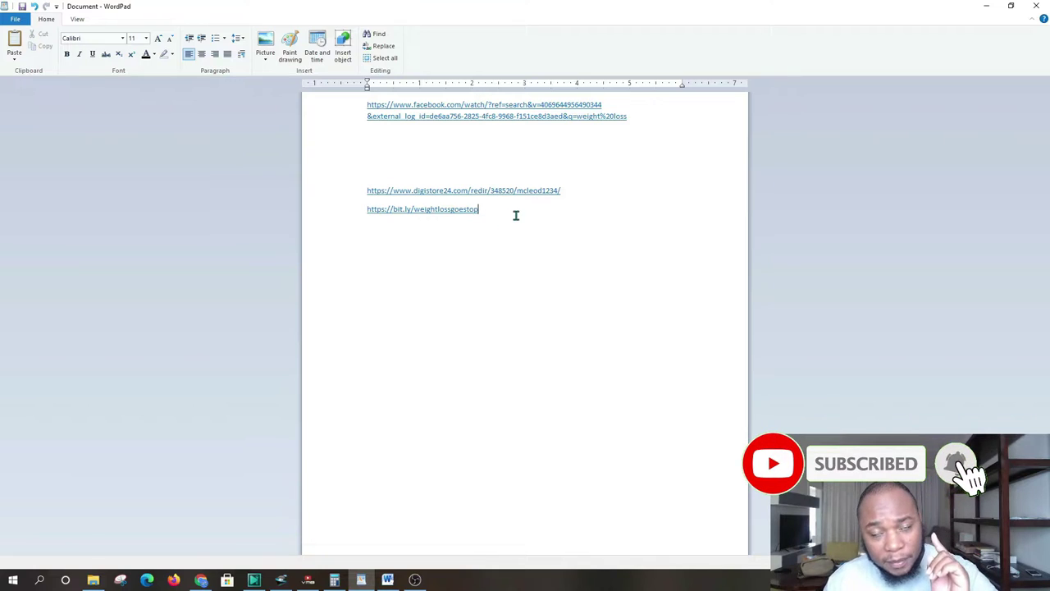
{"action": "left_click_drag", "start_coordinate": [490, 213], "coordinate": [347, 213]}
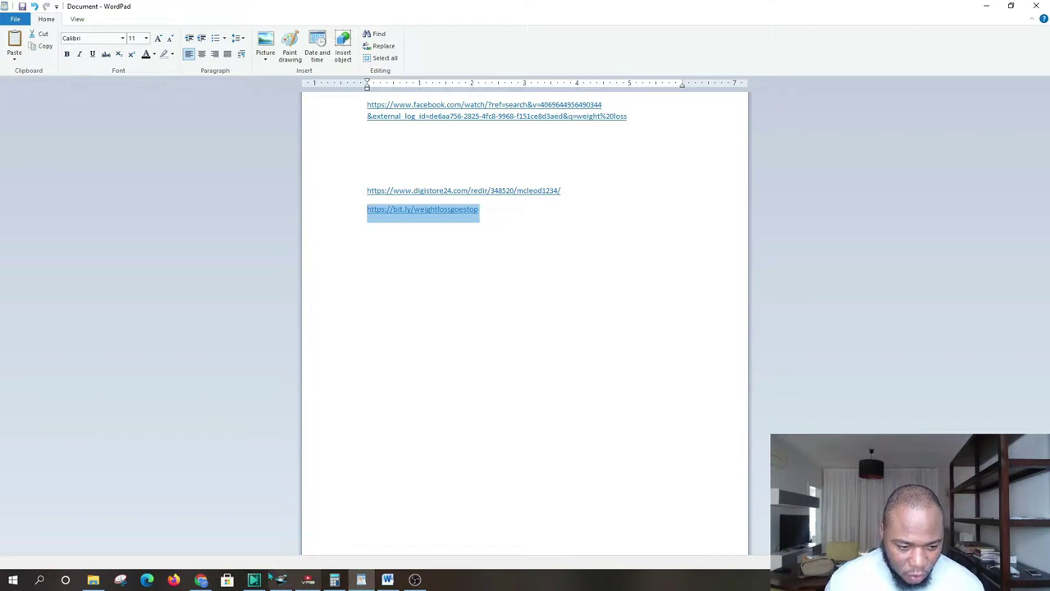
Return to Chrome, revisit the Facebook workout video, and show the video design types on the Canva home page.
{"action": "left_click", "coordinate": [201, 580]}
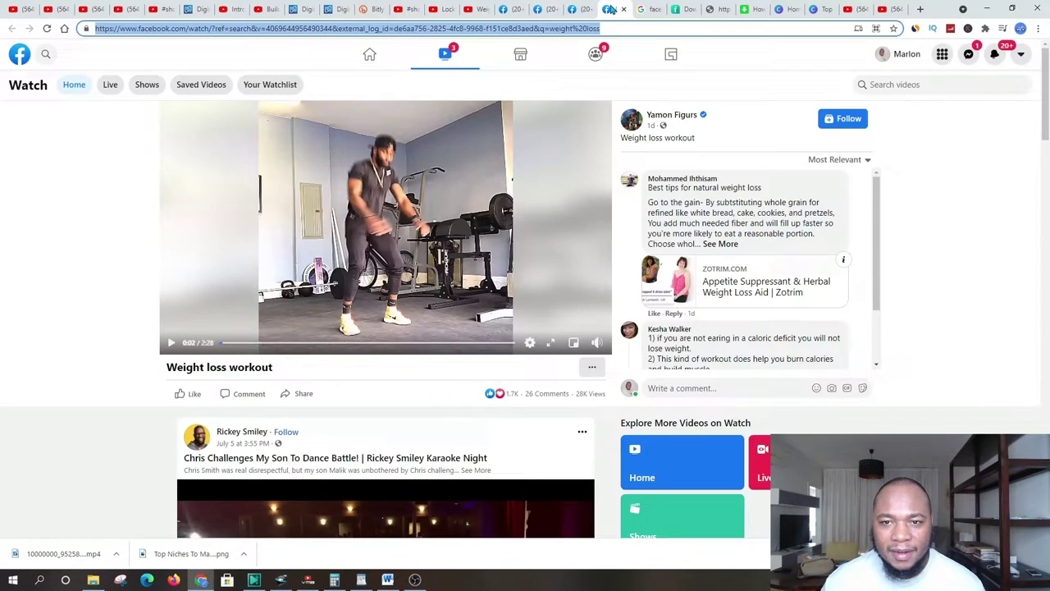
{"action": "left_click", "coordinate": [611, 9]}
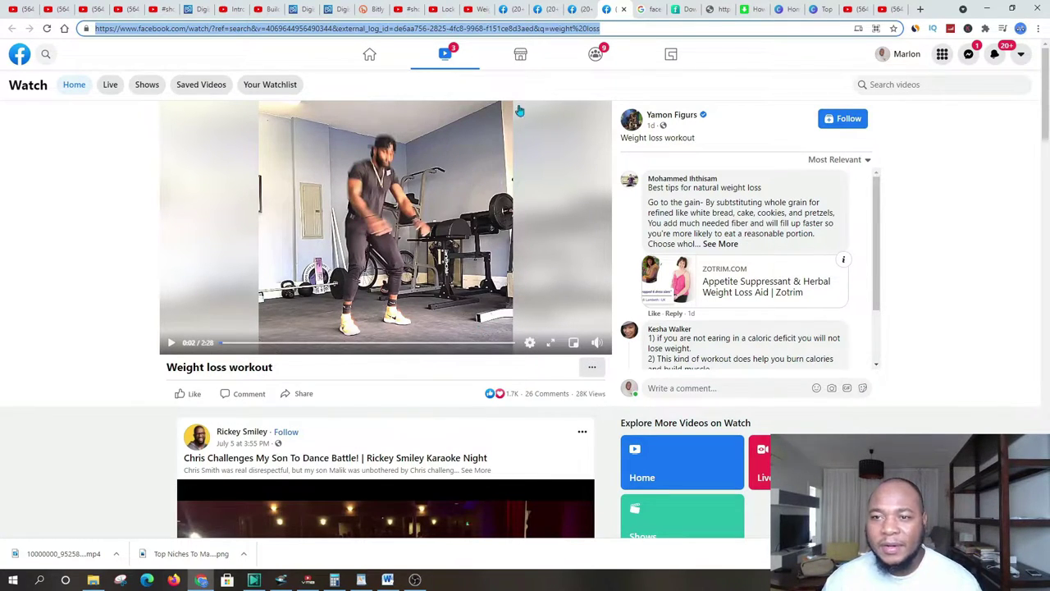
{"action": "left_click", "coordinate": [788, 10]}
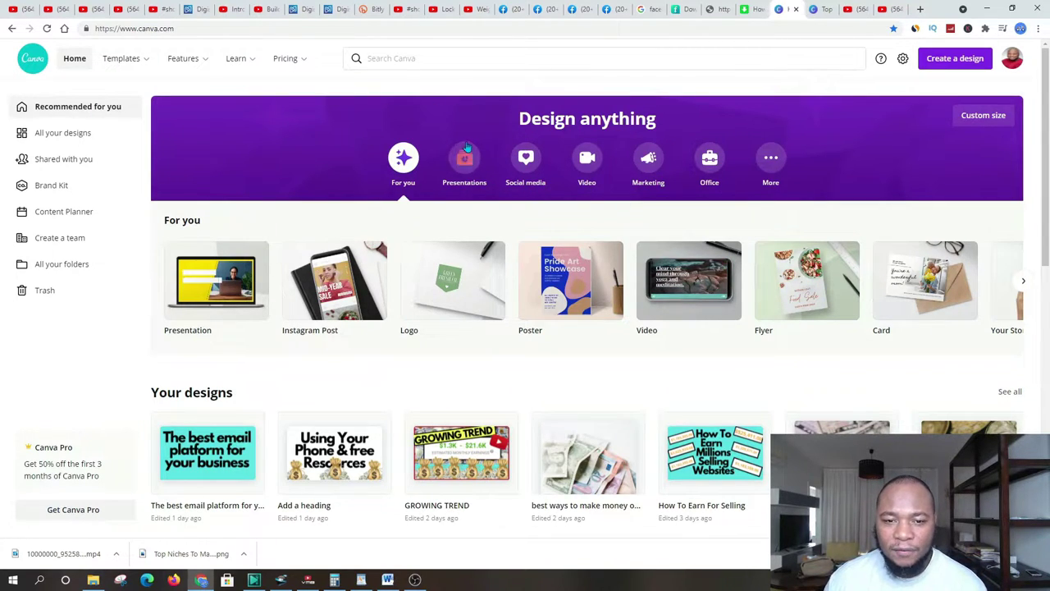
{"action": "left_click", "coordinate": [584, 164]}
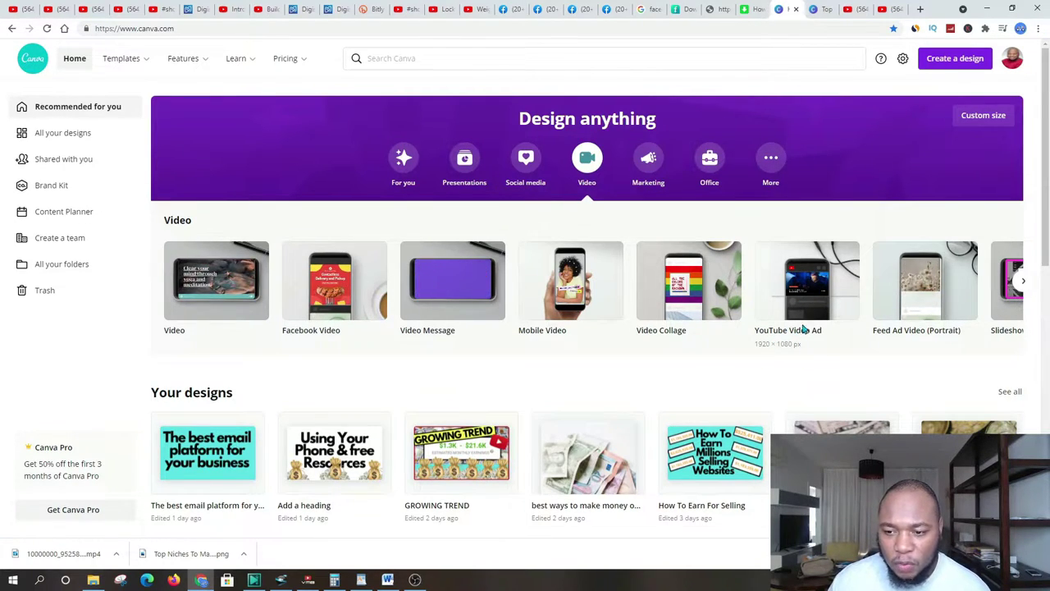
Search Canva for tiktok using the recent search entry and look through the TikTok Video templates.
{"action": "left_click", "coordinate": [384, 57]}
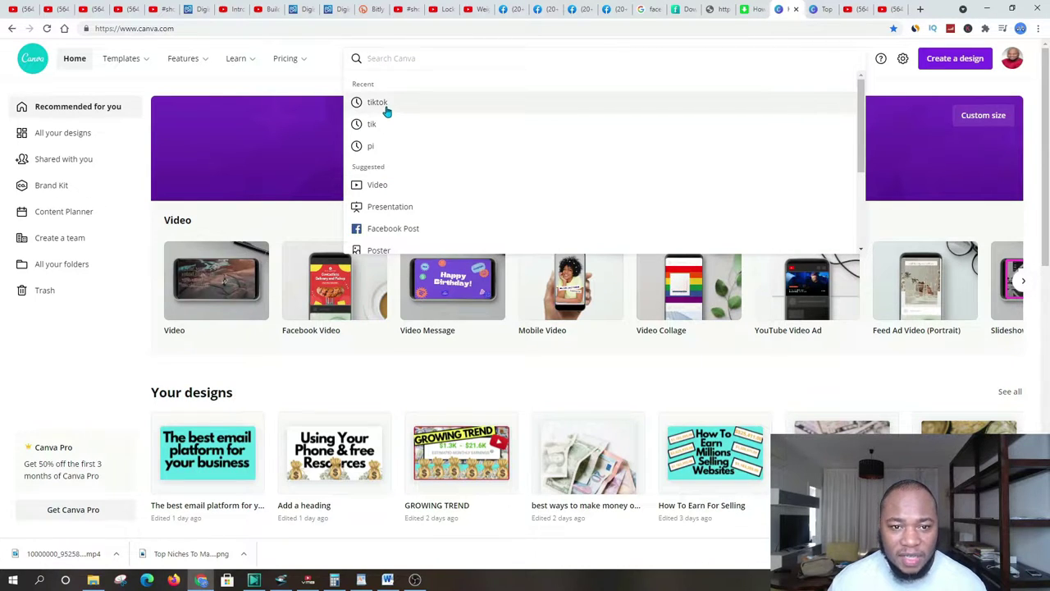
{"action": "left_click", "coordinate": [386, 109]}
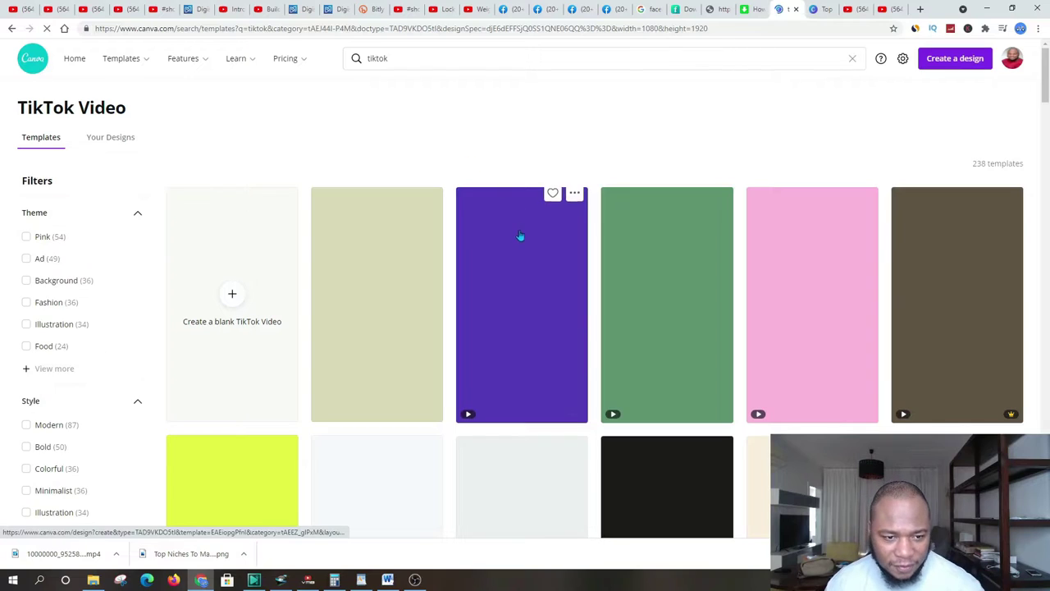
{"action": "scroll", "coordinate": [409, 232], "scroll_direction": "down", "scroll_amount": 7}
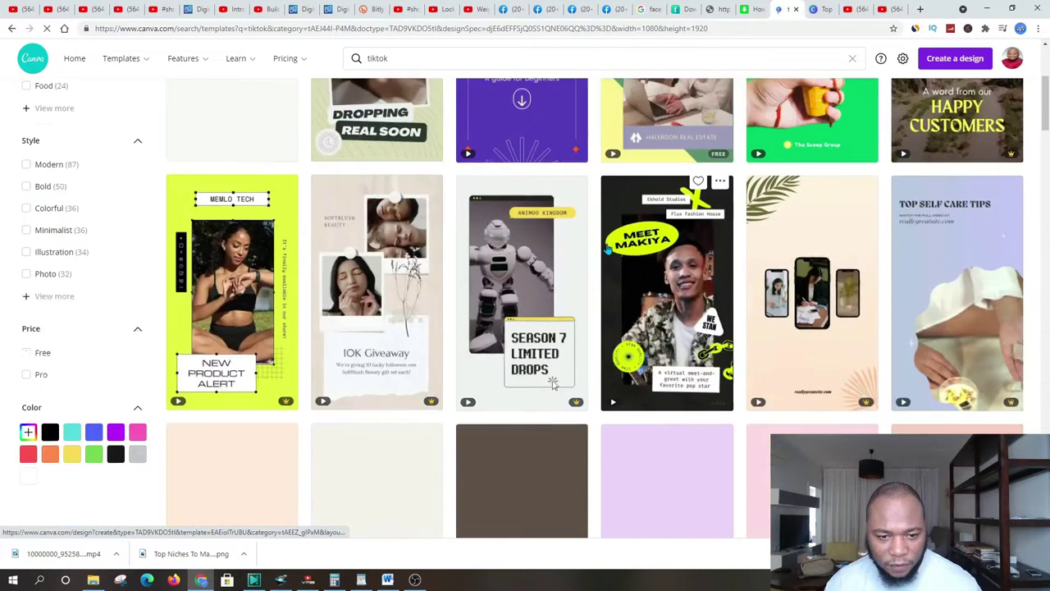
{"action": "scroll", "coordinate": [566, 328], "scroll_direction": "up", "scroll_amount": 5}
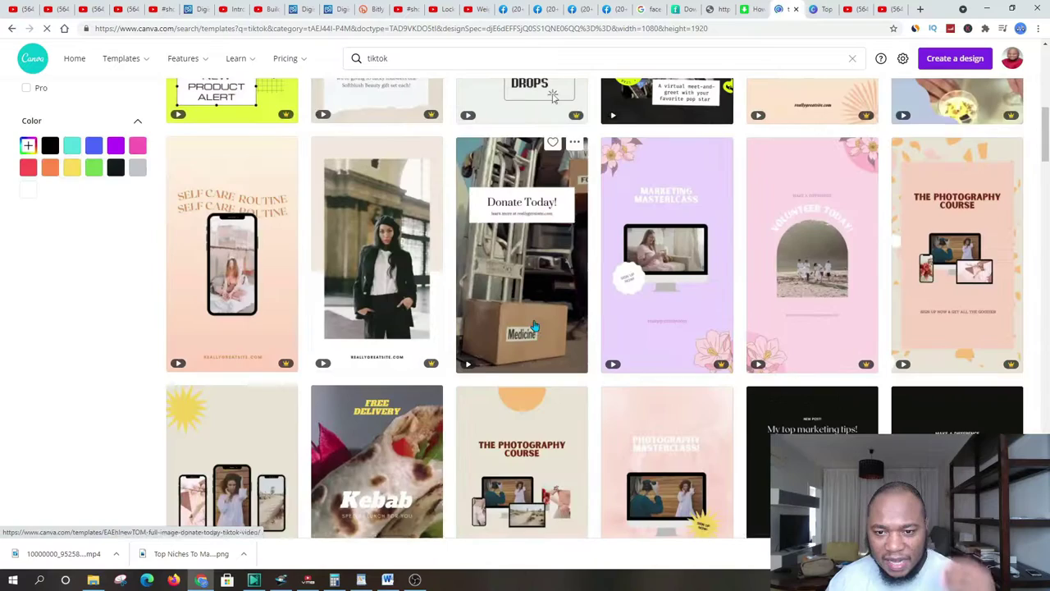
Return to the Canva home page, show the video design types, and create a blank 1080p video design.
{"action": "scroll", "coordinate": [552, 404], "scroll_direction": "up", "scroll_amount": 4}
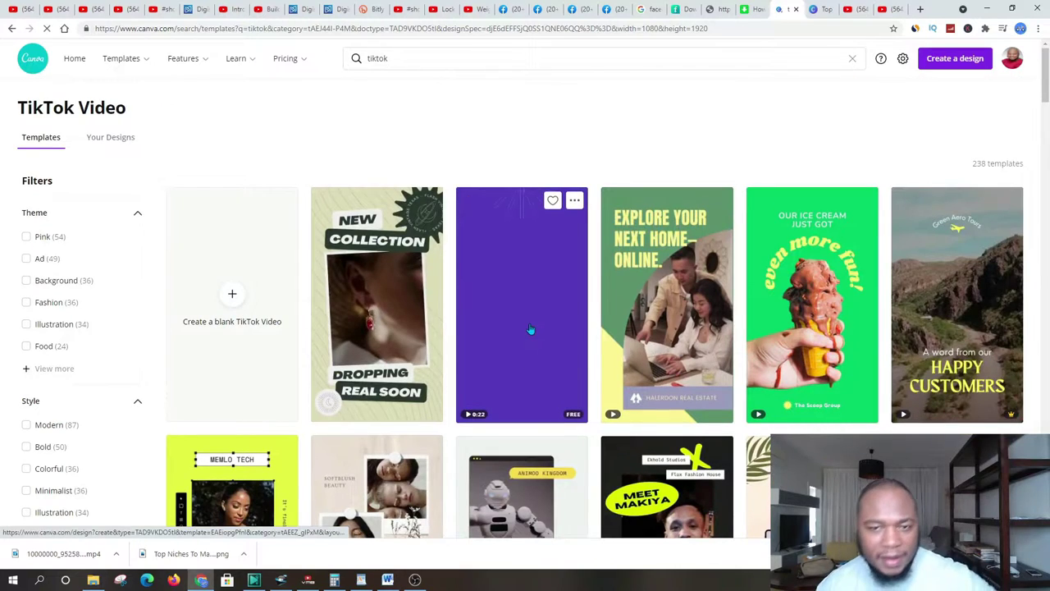
{"action": "left_click", "coordinate": [12, 28]}
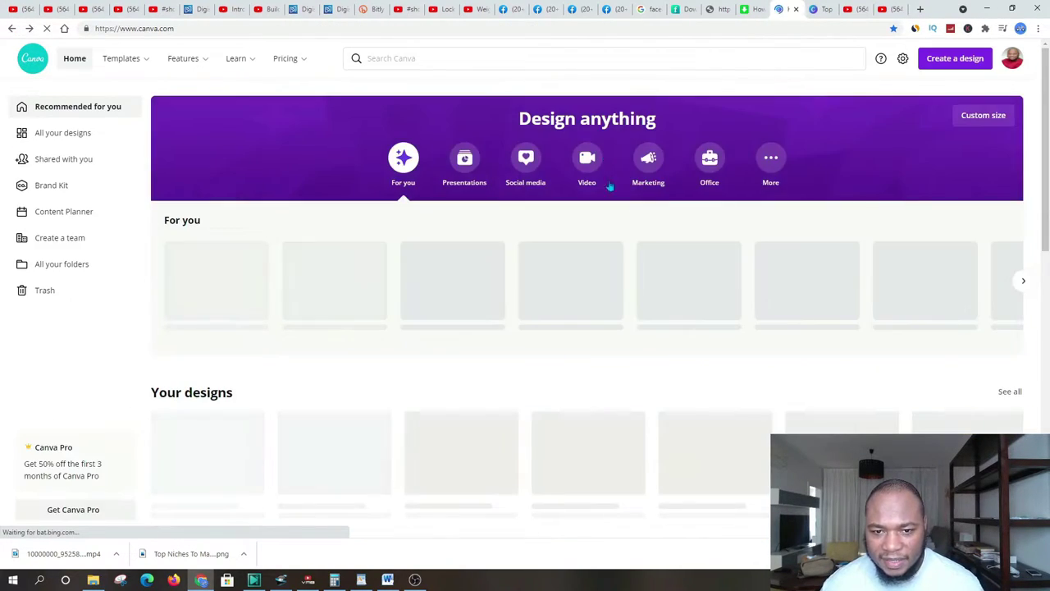
{"action": "left_click", "coordinate": [587, 162]}
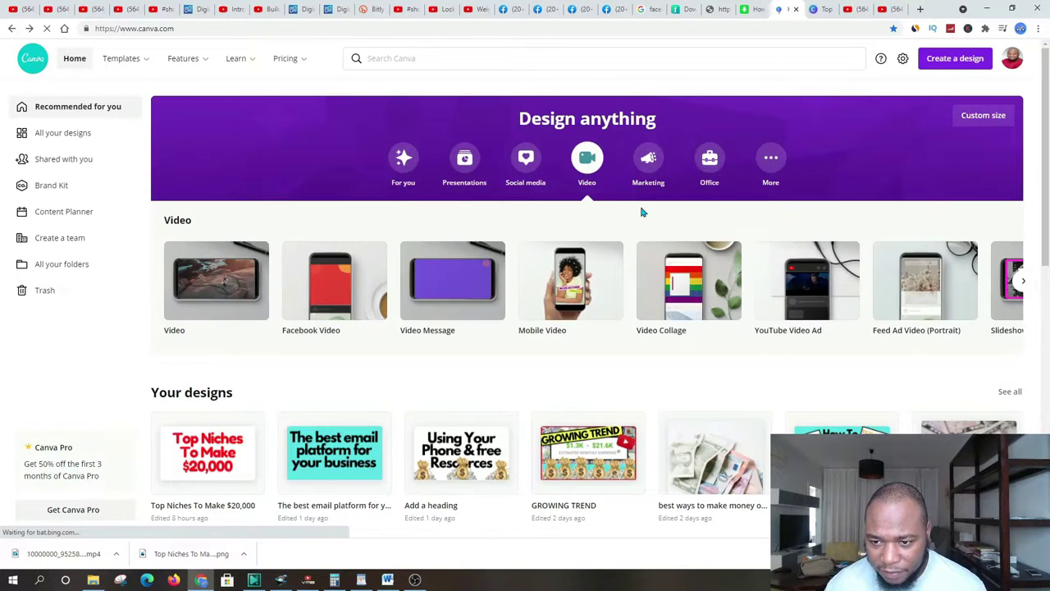
{"action": "left_click", "coordinate": [793, 283]}
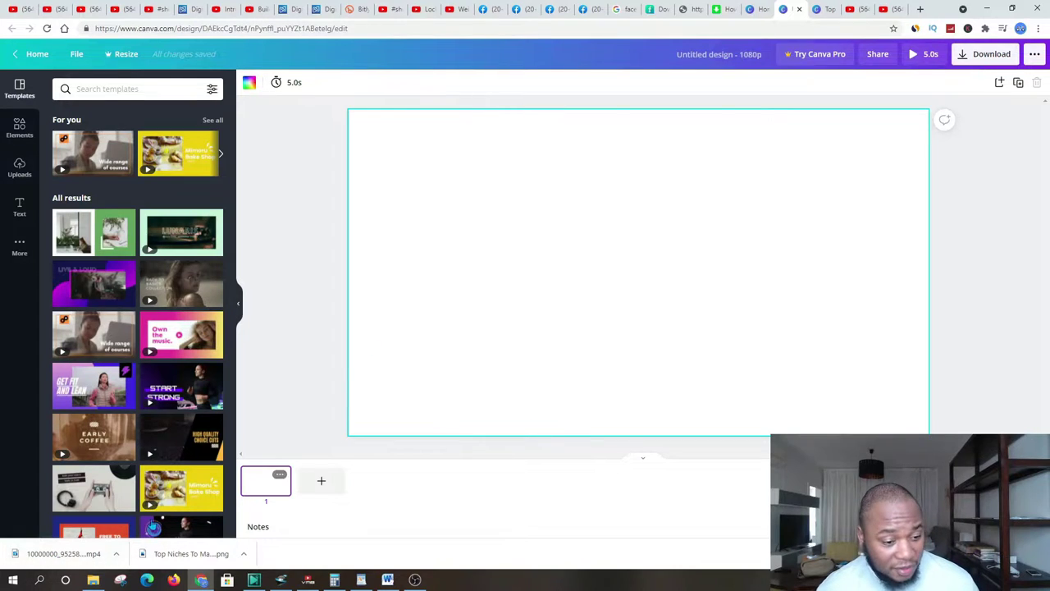
Add the downloaded workout MP4 to the blank page, then enlarge and centre it to nearly the full page height.
{"action": "left_click_drag", "start_coordinate": [54, 557], "coordinate": [616, 263]}
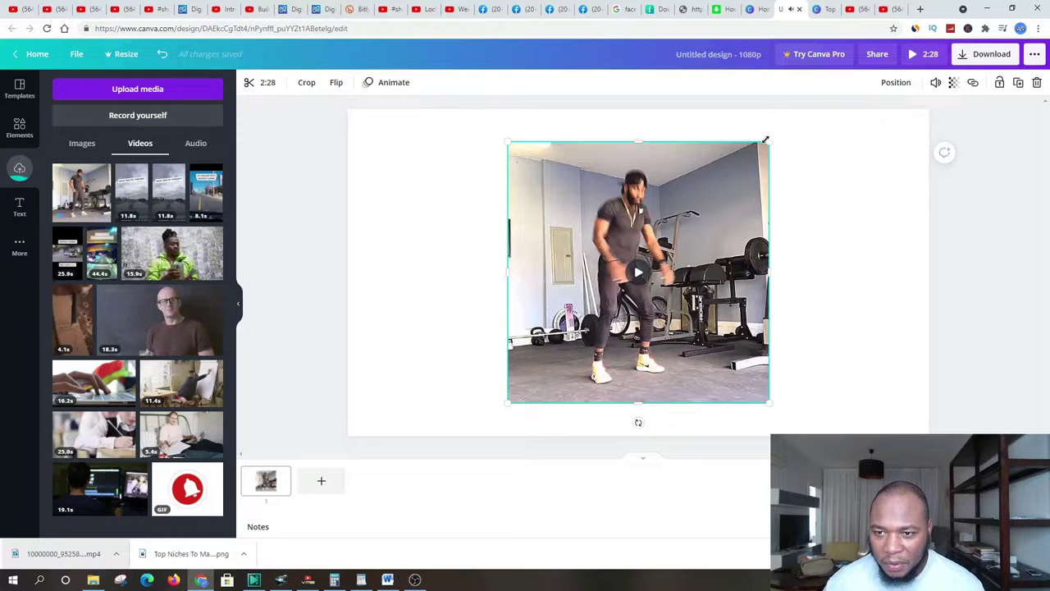
{"action": "left_click_drag", "start_coordinate": [769, 142], "coordinate": [821, 111]}
{"action": "left_click_drag", "start_coordinate": [725, 208], "coordinate": [700, 222]}
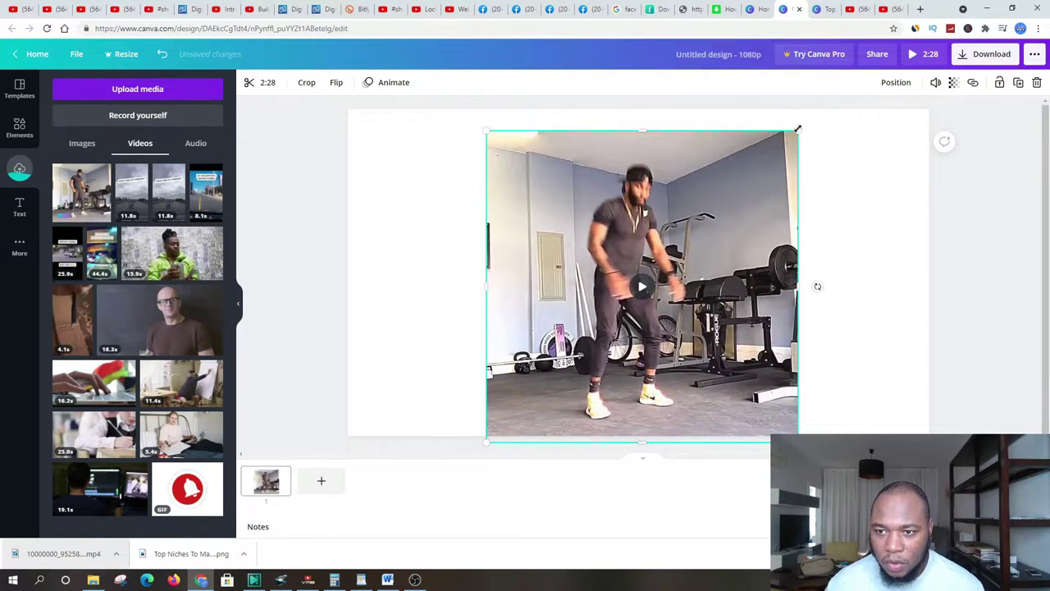
{"action": "left_click_drag", "start_coordinate": [798, 128], "coordinate": [833, 99]}
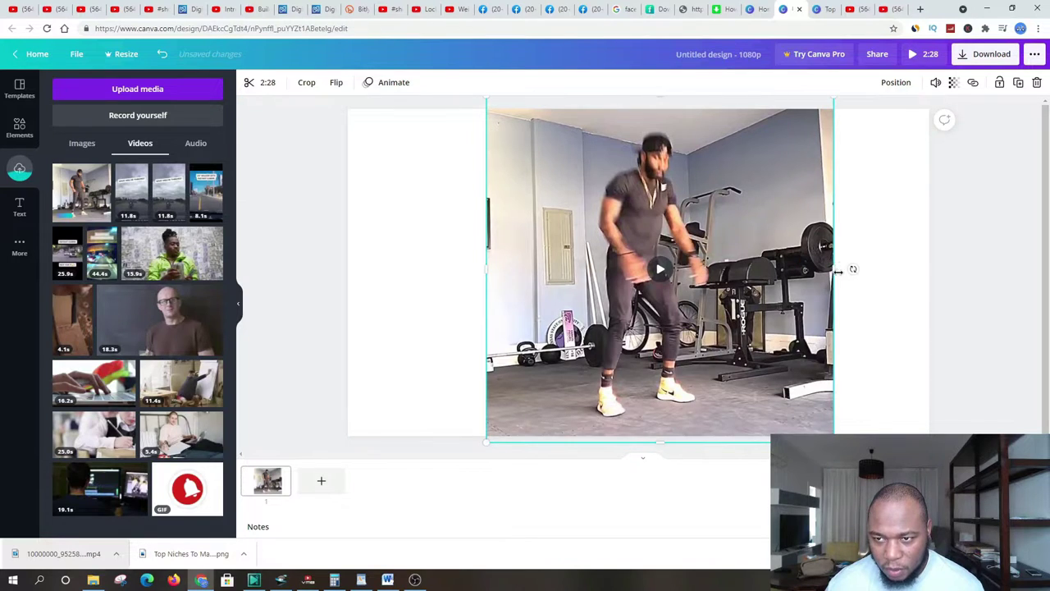
{"action": "mouse_move", "coordinate": [838, 272]}
{"action": "left_mouse_down"}
{"action": "mouse_move", "coordinate": [900, 276]}
{"action": "mouse_move", "coordinate": [800, 284]}
{"action": "mouse_move", "coordinate": [832, 284]}
{"action": "left_mouse_up"}
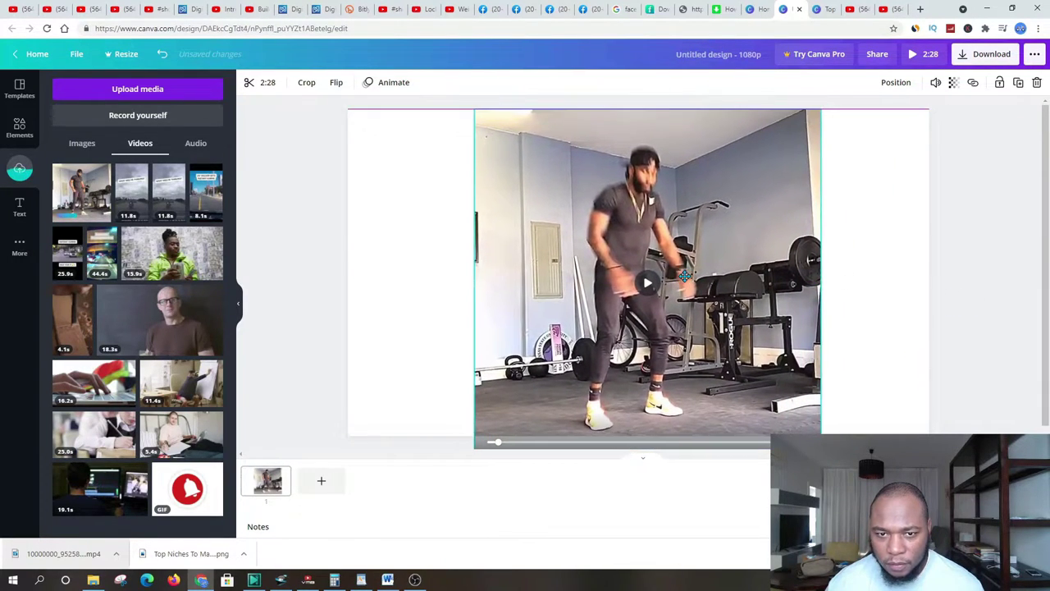
{"action": "left_click_drag", "start_coordinate": [822, 109], "coordinate": [791, 167]}
{"action": "left_click_drag", "start_coordinate": [723, 243], "coordinate": [728, 208]}
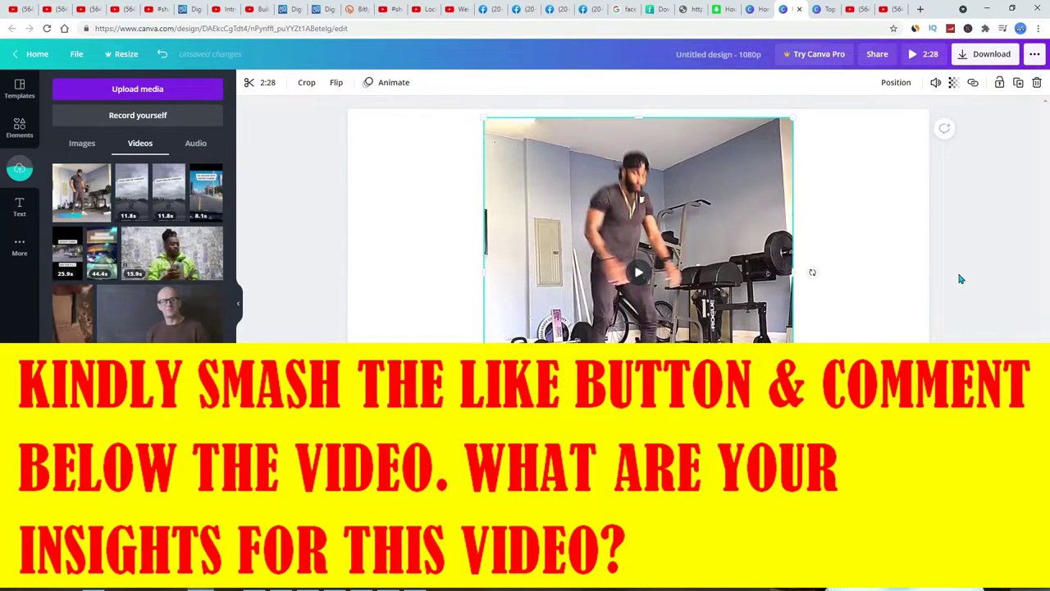
Set the page background behind the workout video to light turquoise from the default colors, after trying red.
{"action": "left_click", "coordinate": [874, 272]}
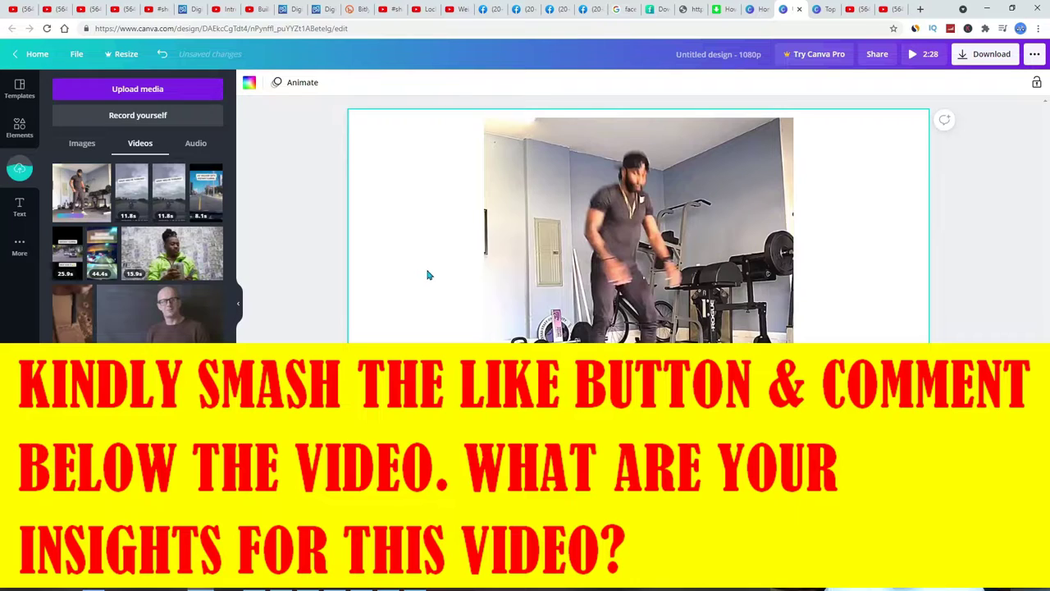
{"action": "left_click", "coordinate": [250, 84]}
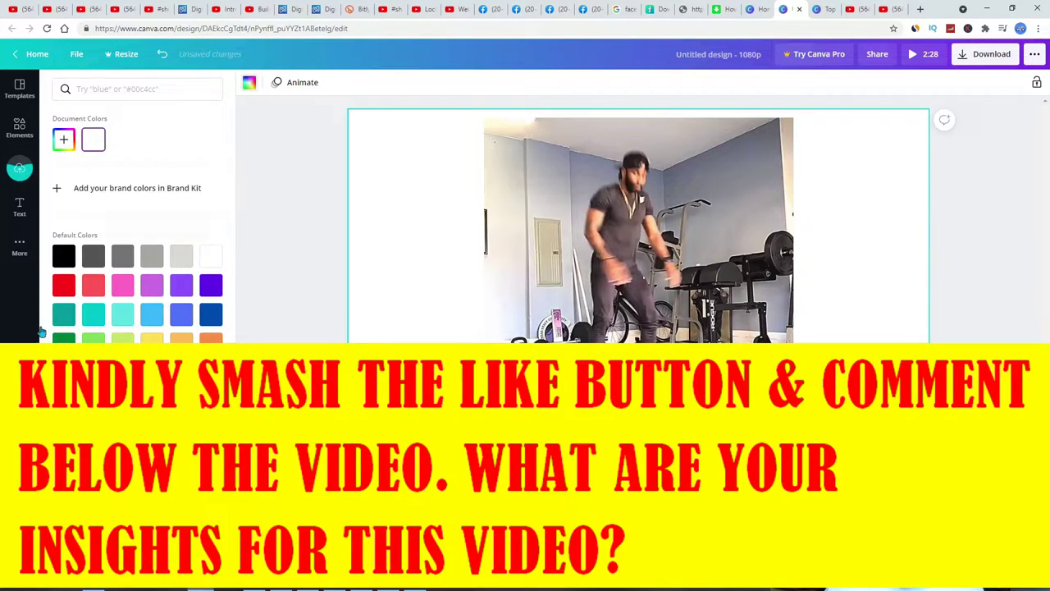
{"action": "left_click", "coordinate": [64, 285]}
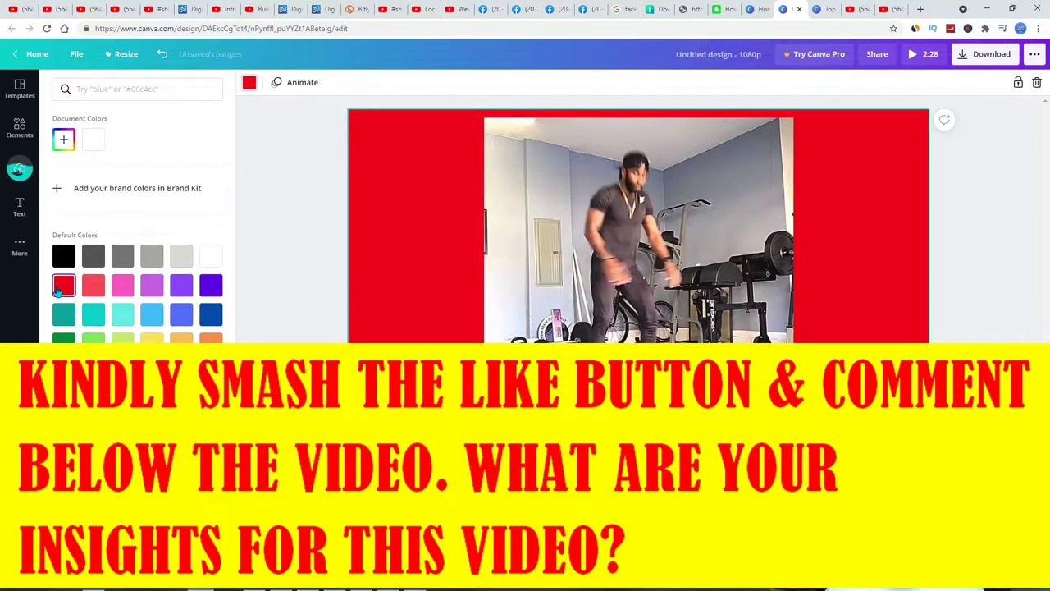
{"action": "left_click", "coordinate": [122, 315]}
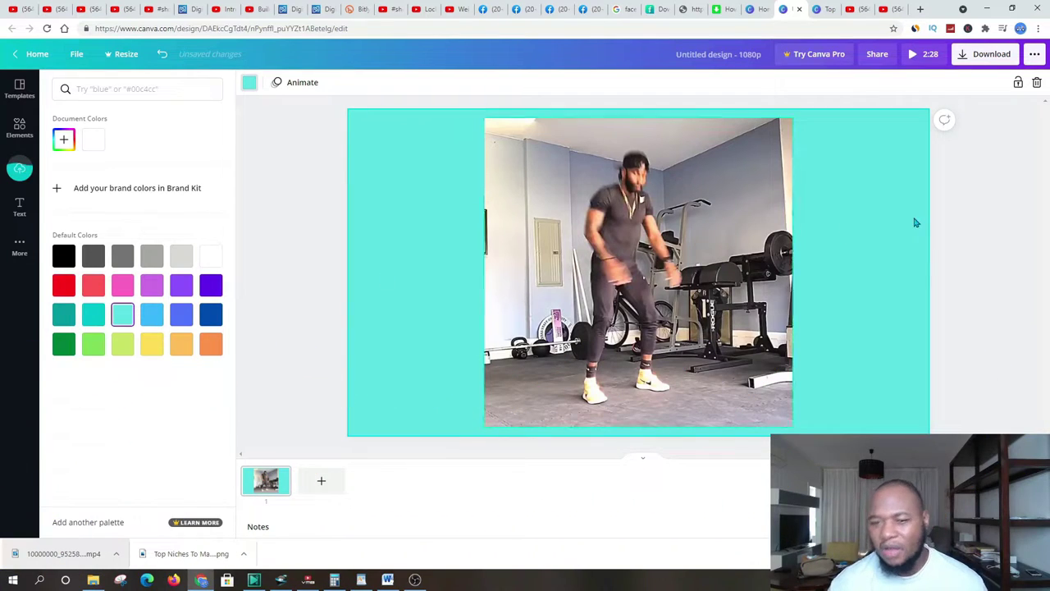
Mute the workout video by setting its volume to 0.
{"action": "left_click", "coordinate": [786, 273]}
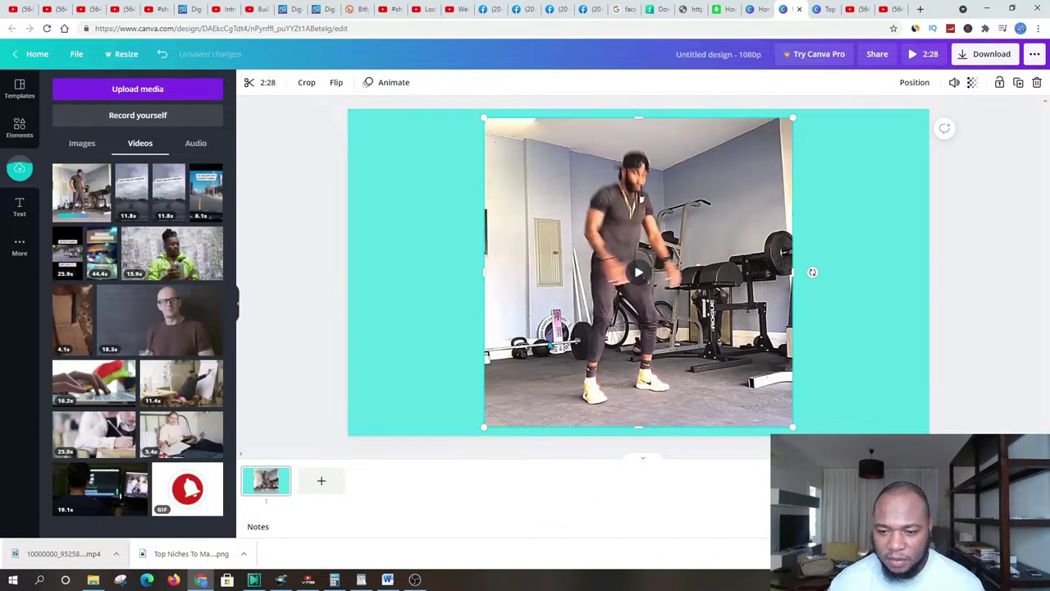
{"action": "left_click", "coordinate": [956, 83]}
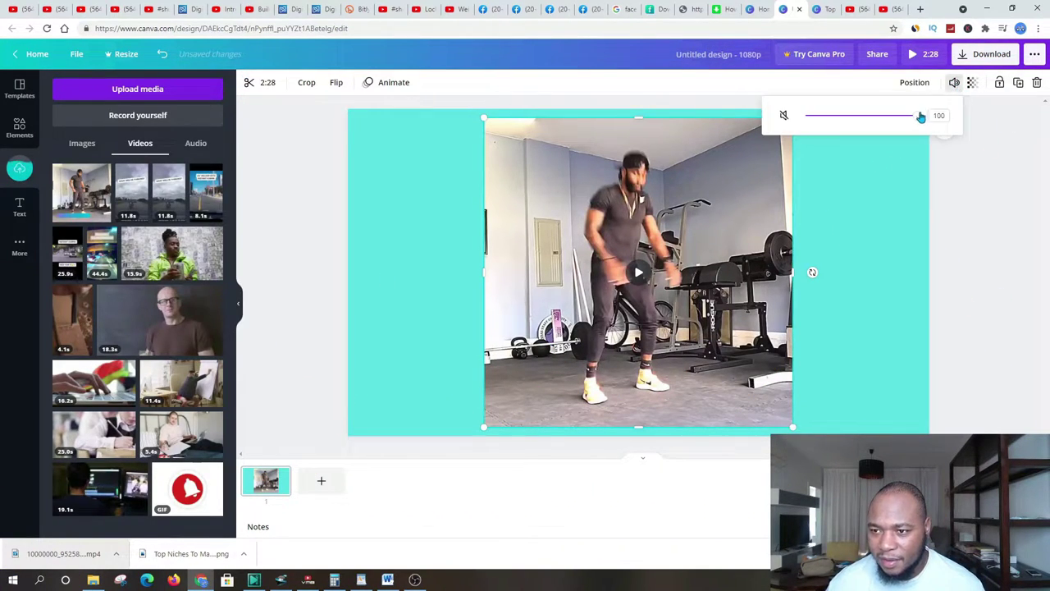
{"action": "left_click_drag", "start_coordinate": [919, 117], "coordinate": [796, 129]}
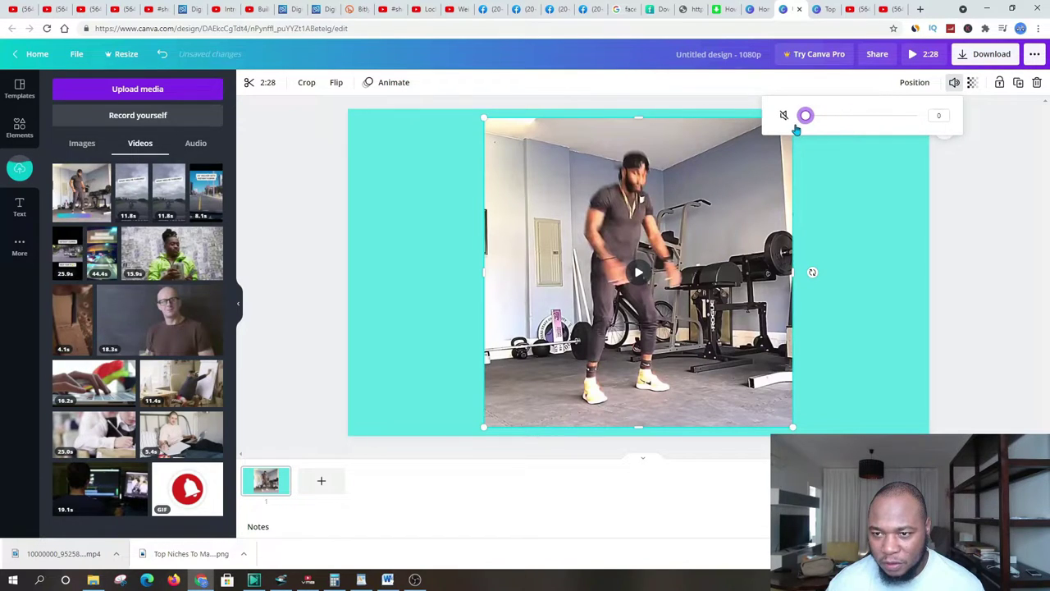
{"action": "left_click", "coordinate": [883, 240]}
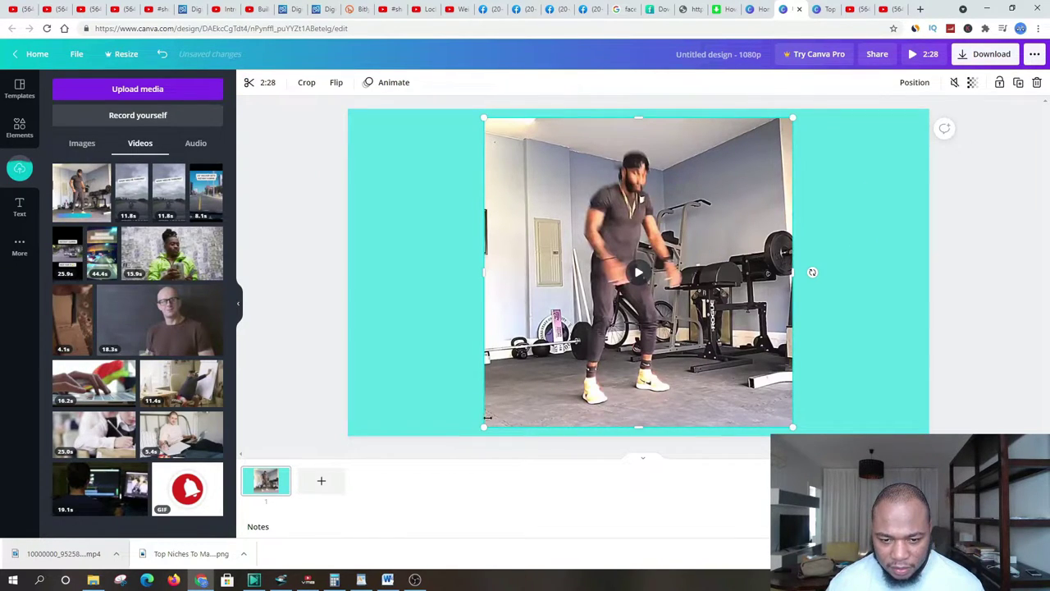
Preview the workout video on the page, then replace it in its frame with the same clip from the uploaded videos.
{"action": "left_click", "coordinate": [638, 273]}
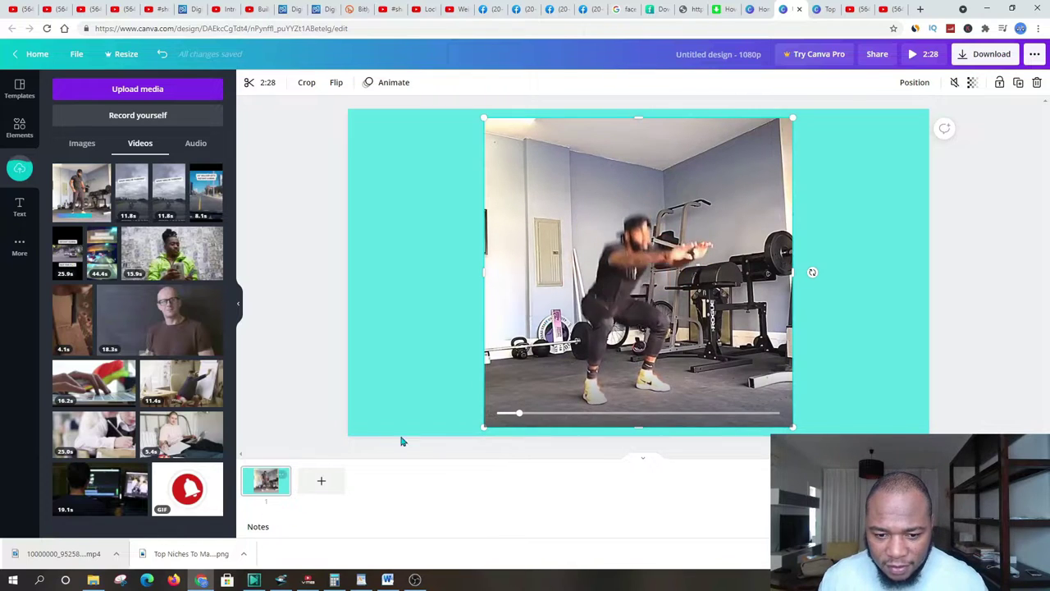
{"action": "left_click", "coordinate": [506, 422]}
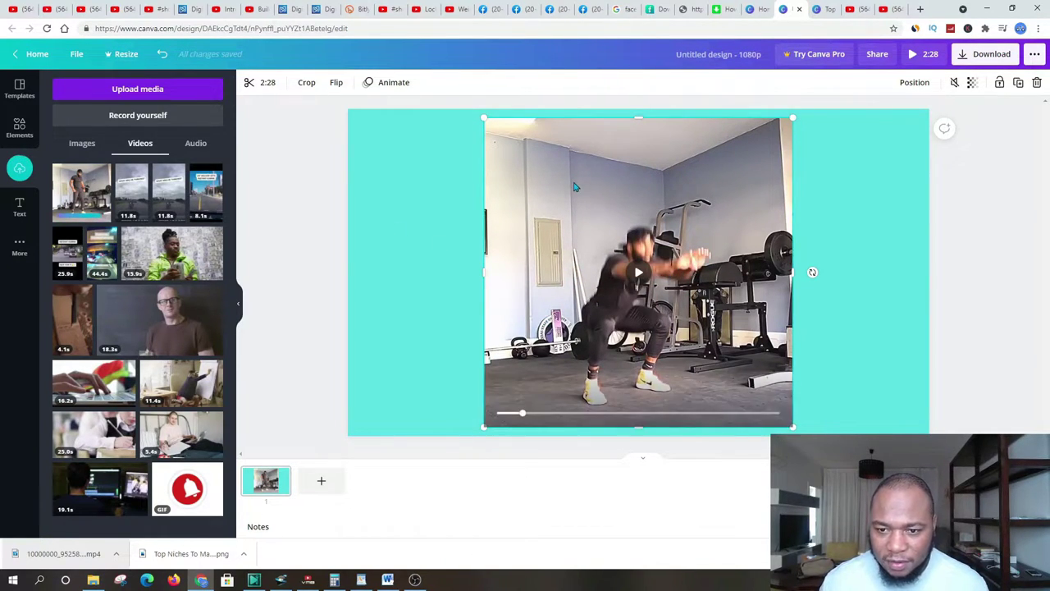
{"action": "left_click_drag", "start_coordinate": [82, 172], "coordinate": [662, 210]}
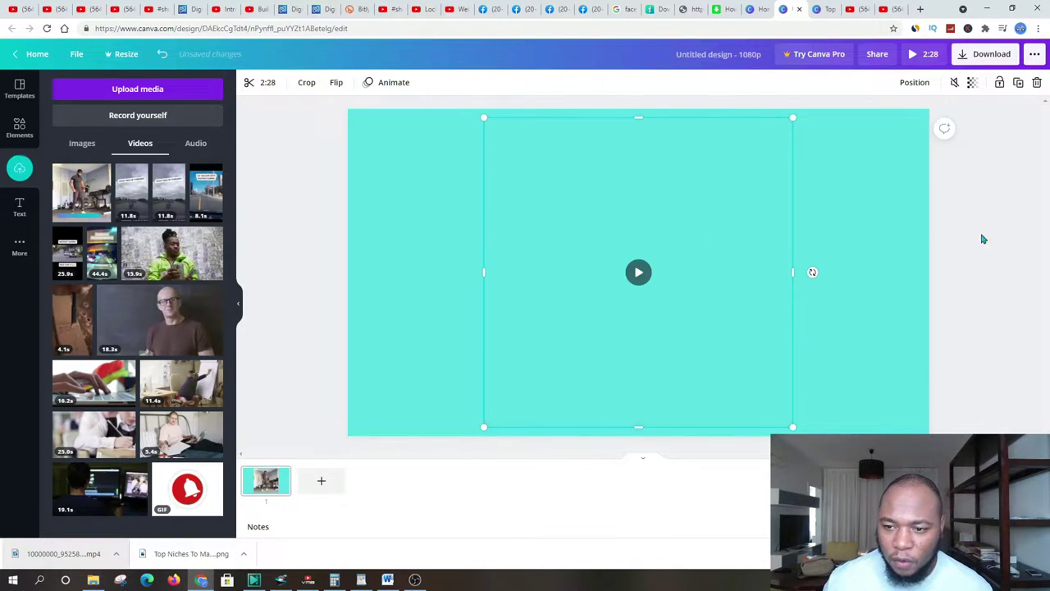
{"action": "left_click", "coordinate": [1027, 236]}
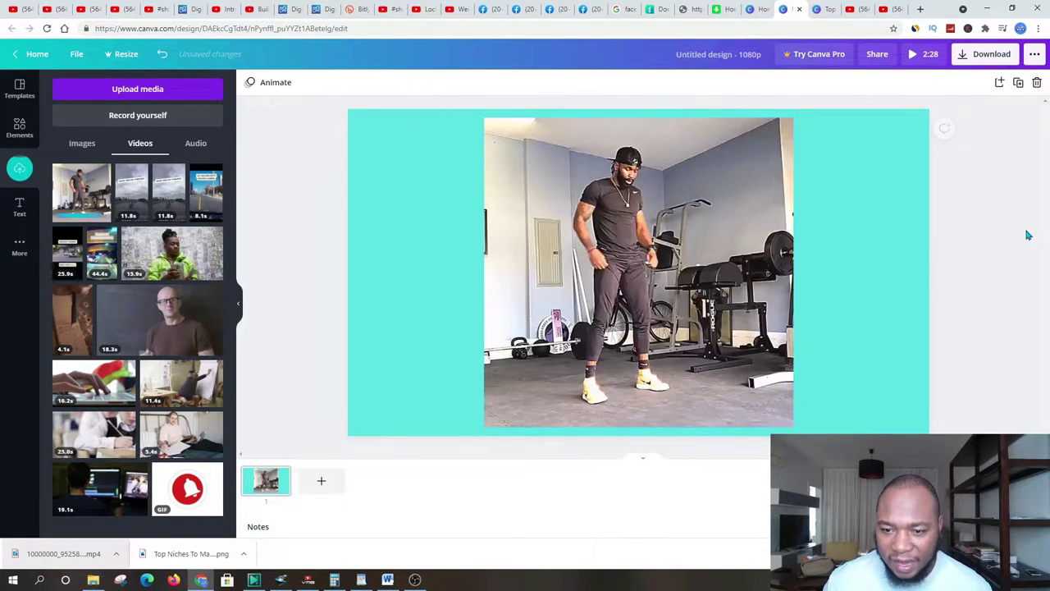
Insert the "cold, smooth & tasty." font combination, widen it to about 965, and move it over the lower part of the video.
{"action": "left_click", "coordinate": [16, 207]}
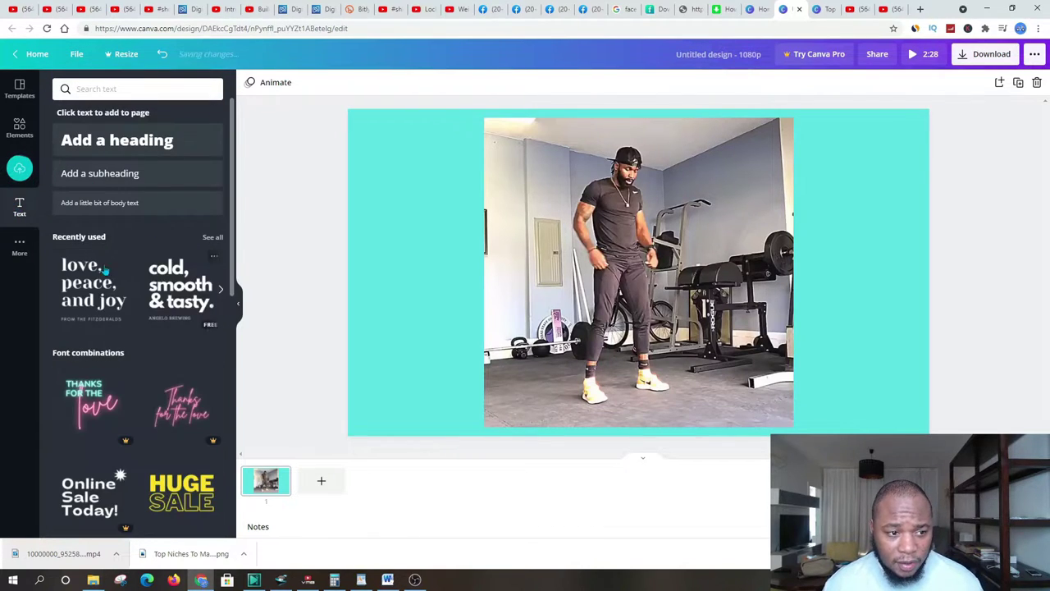
{"action": "left_click", "coordinate": [164, 279]}
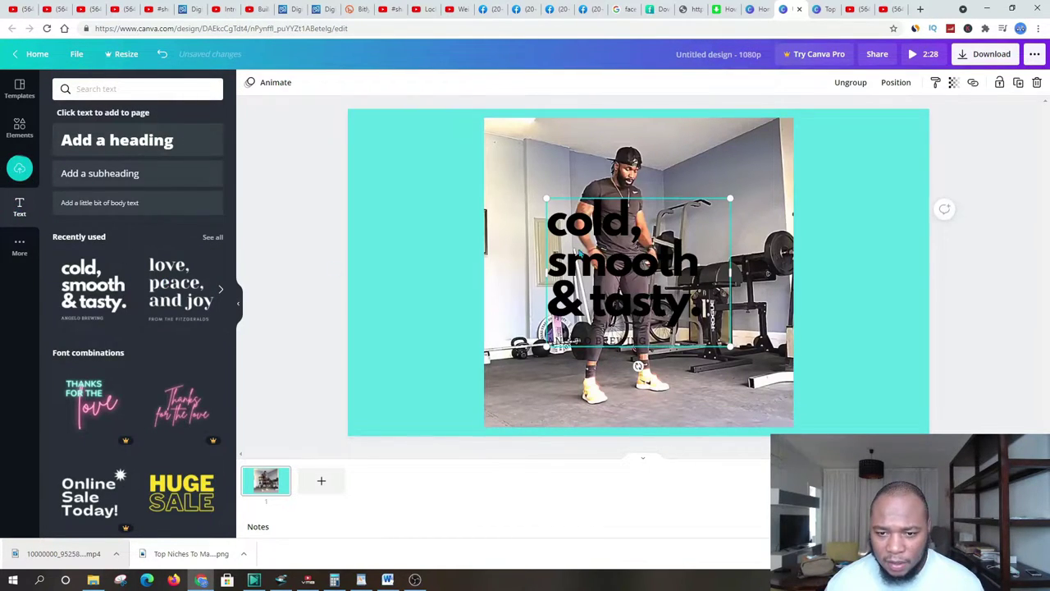
{"action": "left_click_drag", "start_coordinate": [729, 274], "coordinate": [862, 273]}
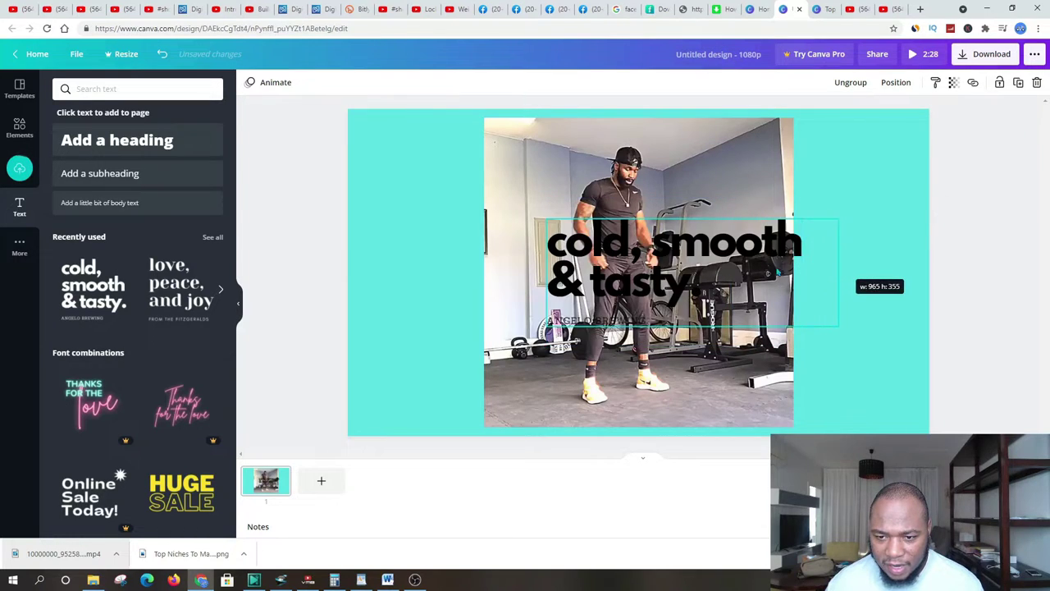
{"action": "left_click_drag", "start_coordinate": [684, 278], "coordinate": [630, 397]}
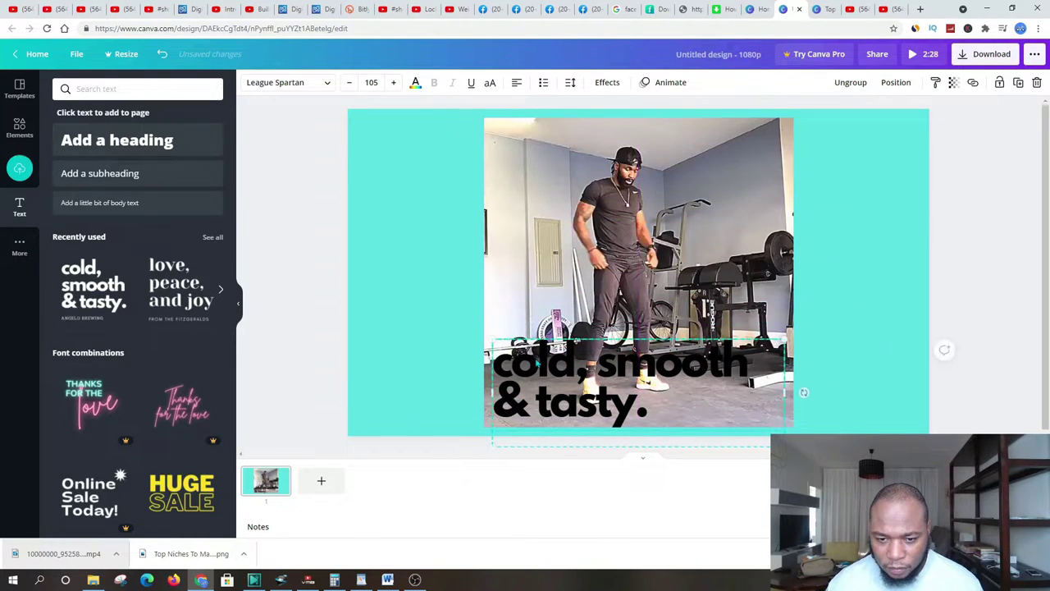
Replace the "cold, smooth & tasty." headline with "Kindly click the link below".
{"action": "double_click", "coordinate": [508, 363]}
{"action": "double_click", "coordinate": [497, 363]}
{"action": "left_click_drag", "start_coordinate": [497, 362], "coordinate": [676, 421]}
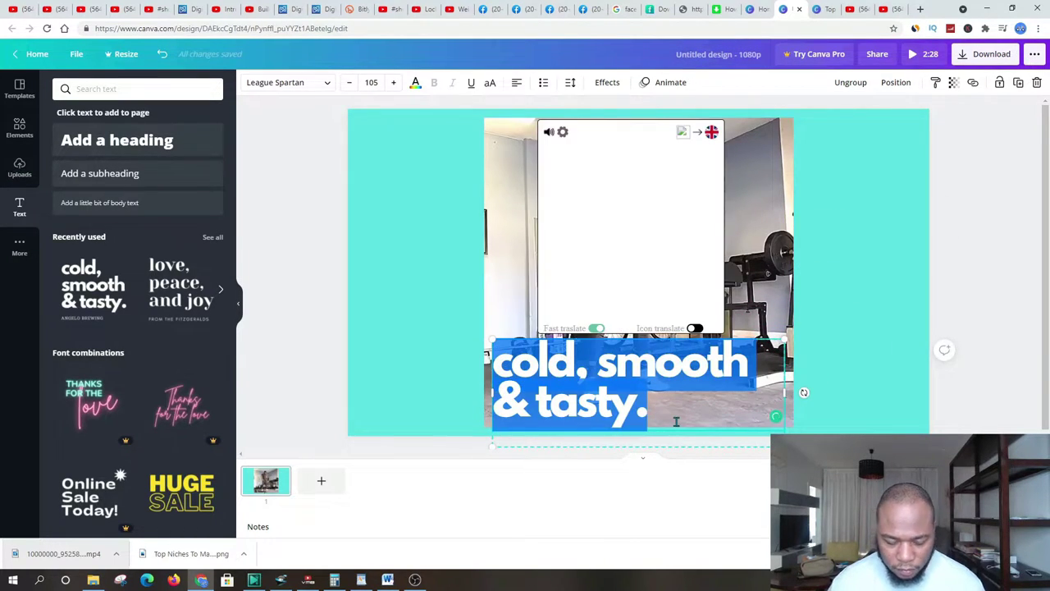
{"action": "type", "text": "Kindly"}
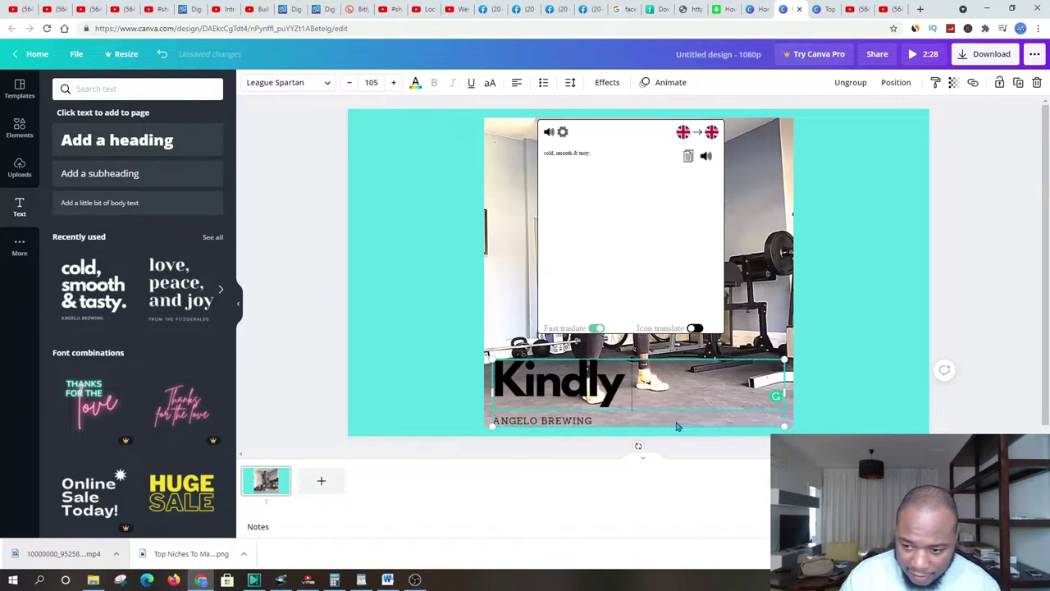
{"action": "type", "text": " cli"}
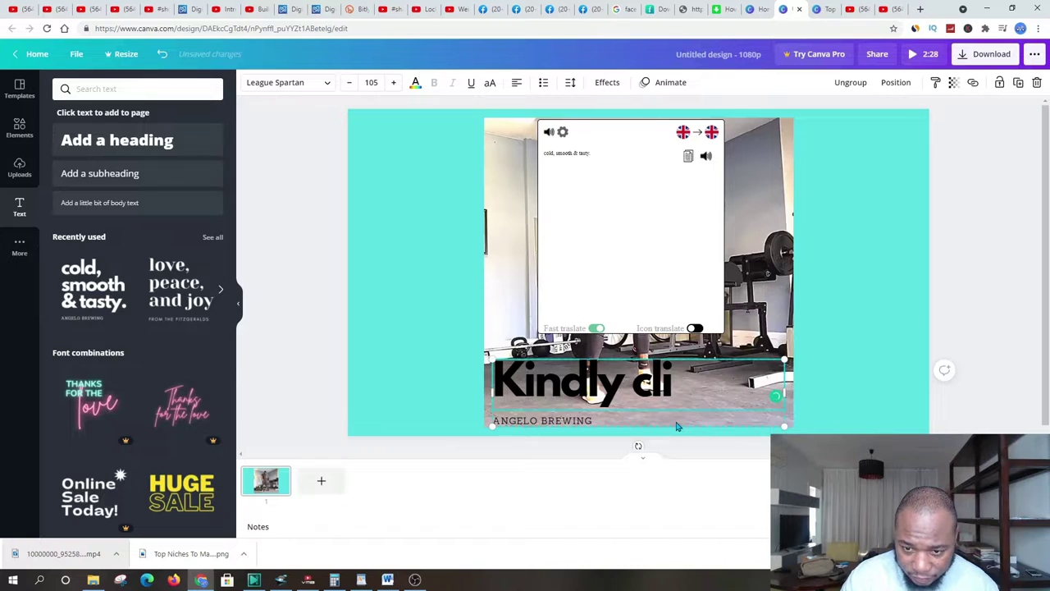
{"action": "type", "text": "ck the"}
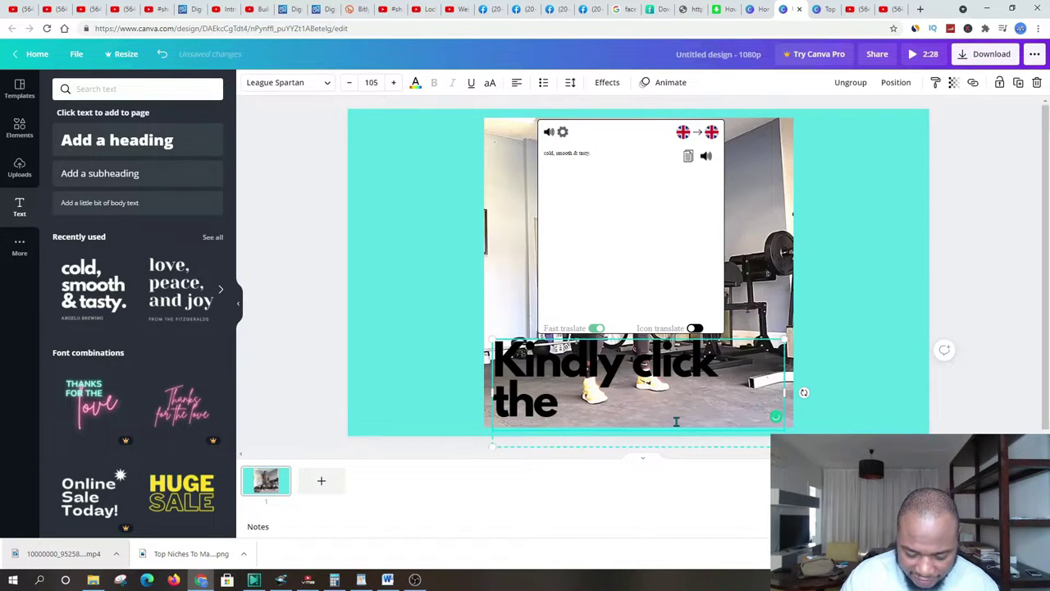
{"action": "type", "text": " link belwo"}
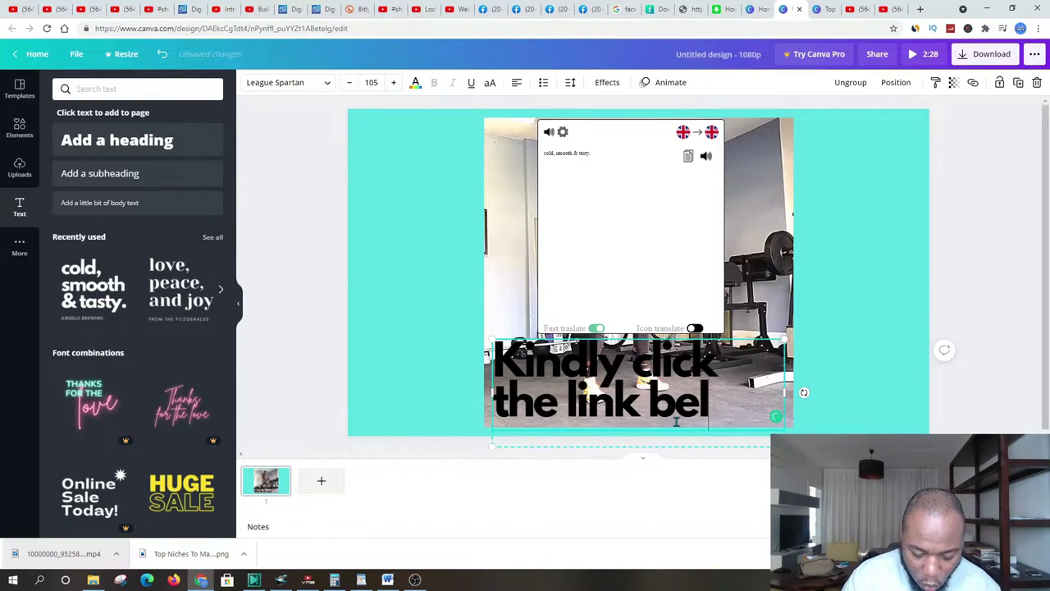
{"action": "key", "text": "BackSpace"}
{"action": "key", "text": "BackSpace"}
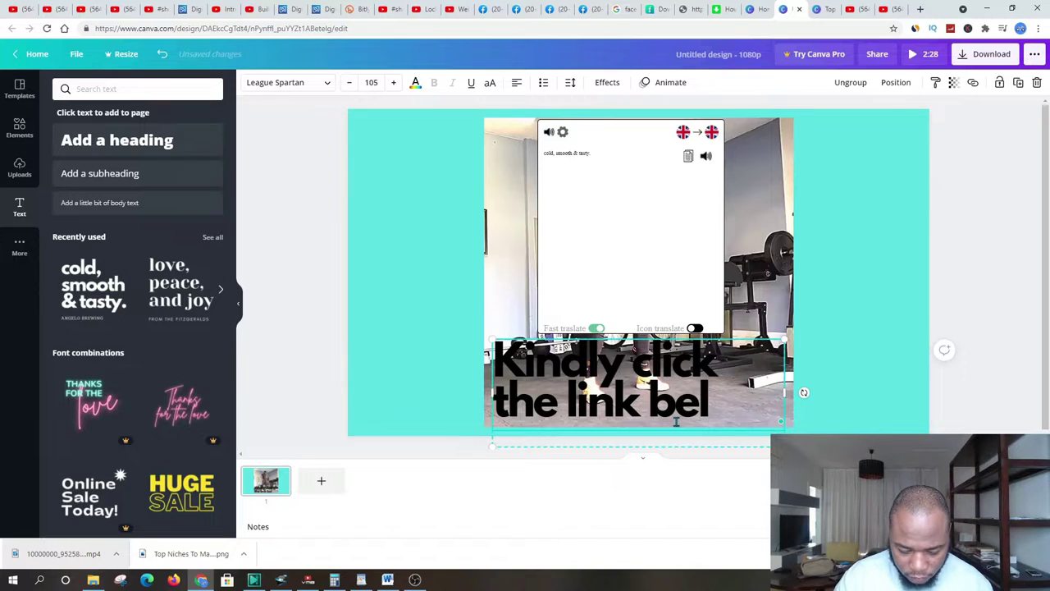
{"action": "left_click", "coordinate": [849, 188]}
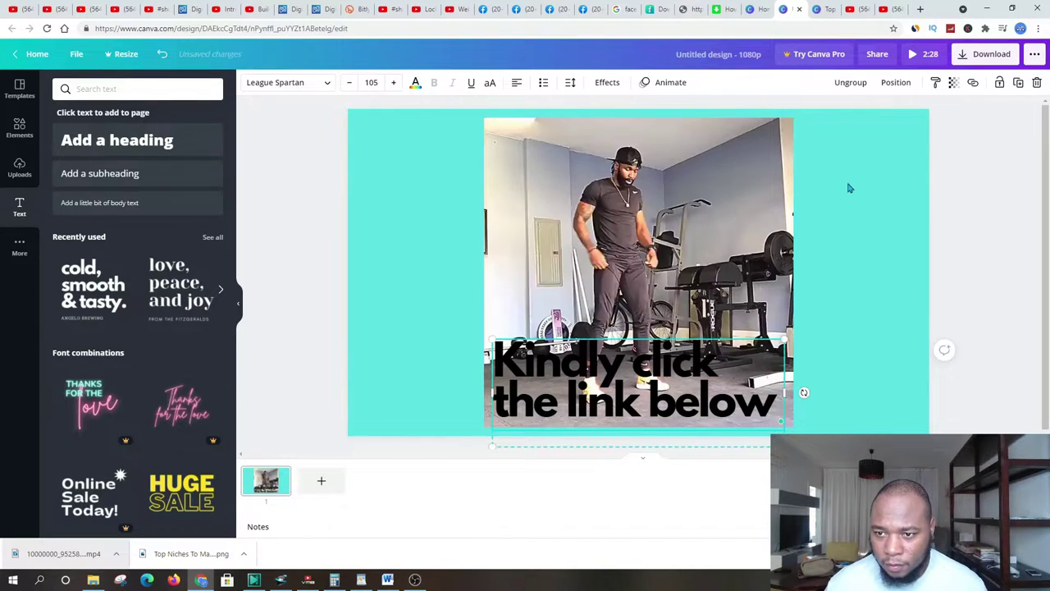
Change the text color of the "Kindly click the link below" headline to white.
{"action": "left_click", "coordinate": [714, 408]}
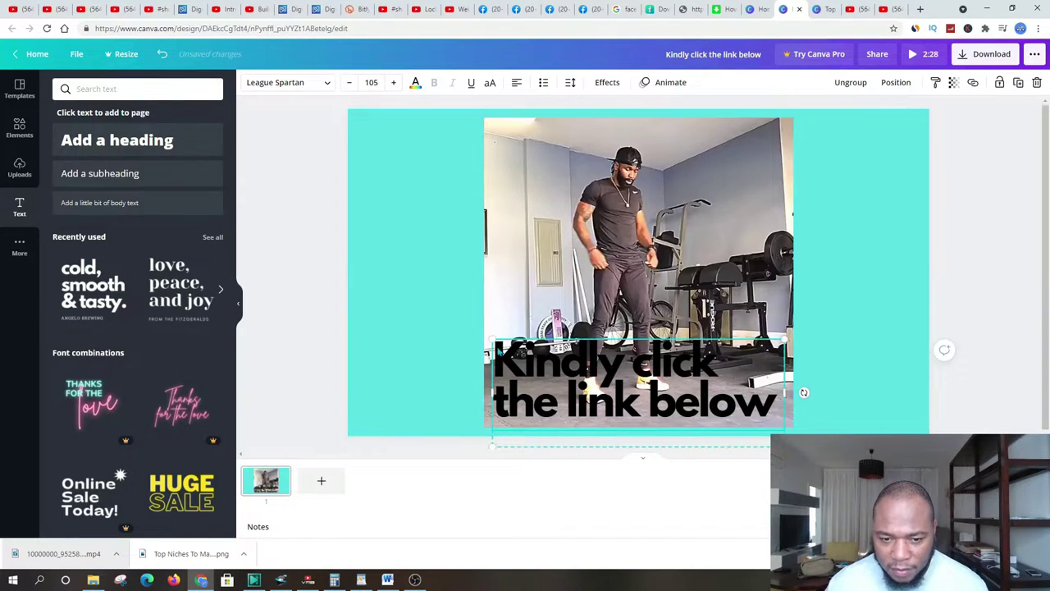
{"action": "left_click_drag", "start_coordinate": [494, 353], "coordinate": [777, 405]}
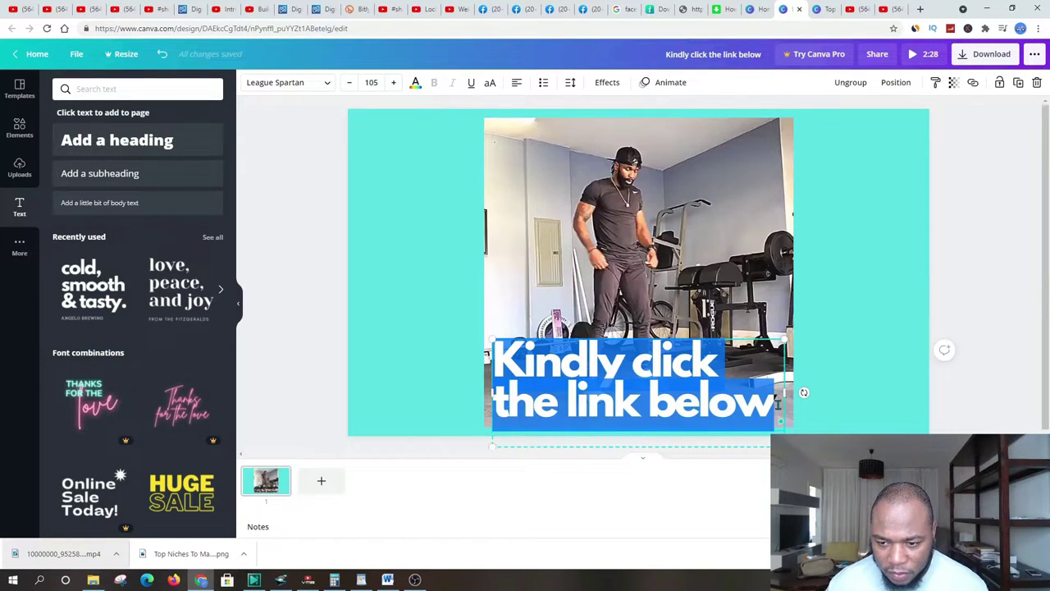
{"action": "left_click", "coordinate": [416, 84]}
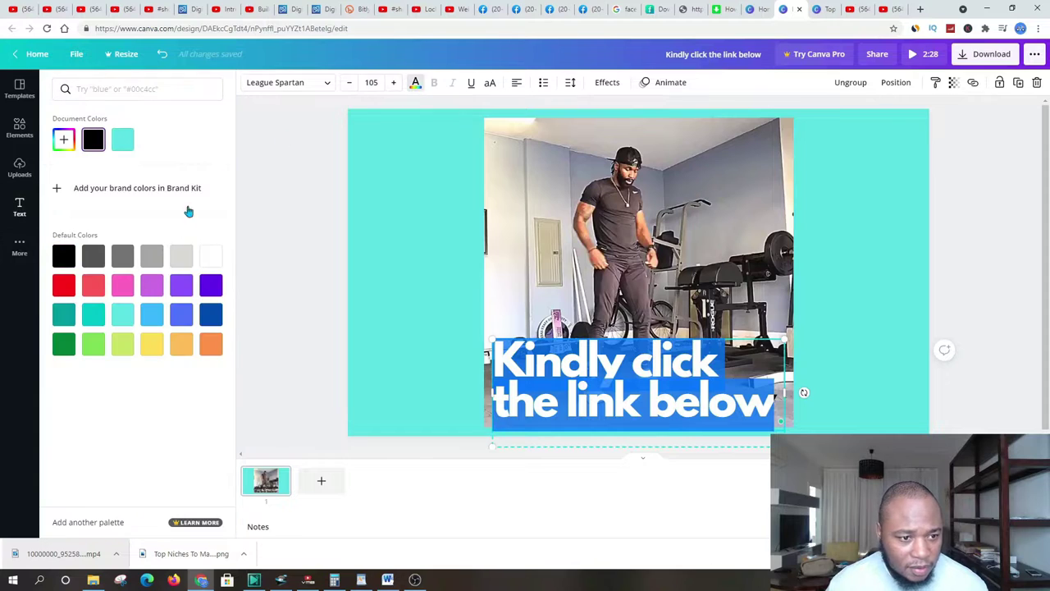
{"action": "left_click", "coordinate": [205, 259]}
{"action": "key", "text": "Escape"}
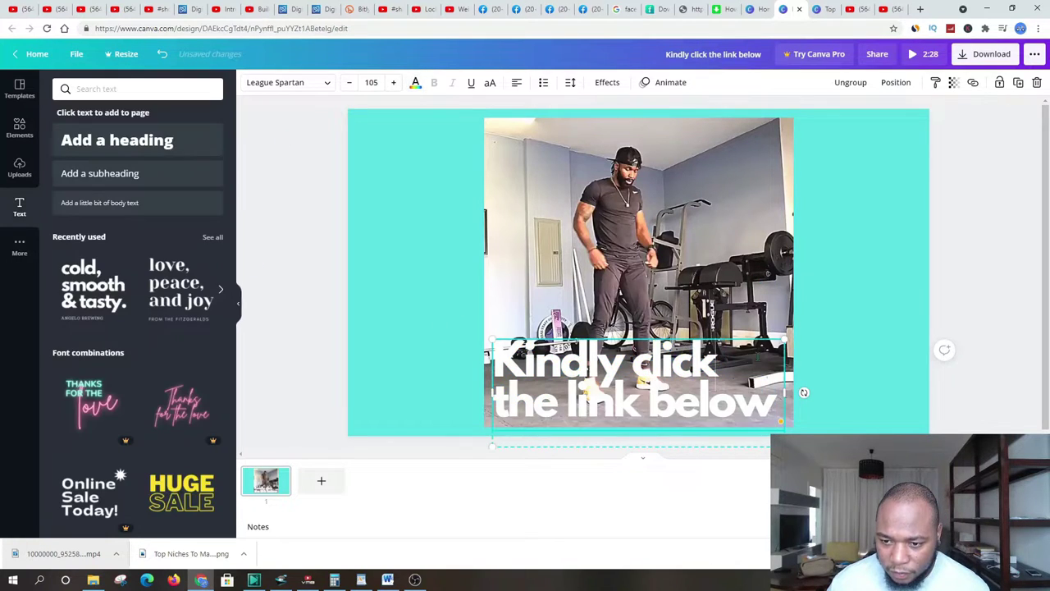
Scale the headline down to font size 78.4 and widen its text box to about the width of the video.
{"action": "left_click_drag", "start_coordinate": [786, 338], "coordinate": [710, 368]}
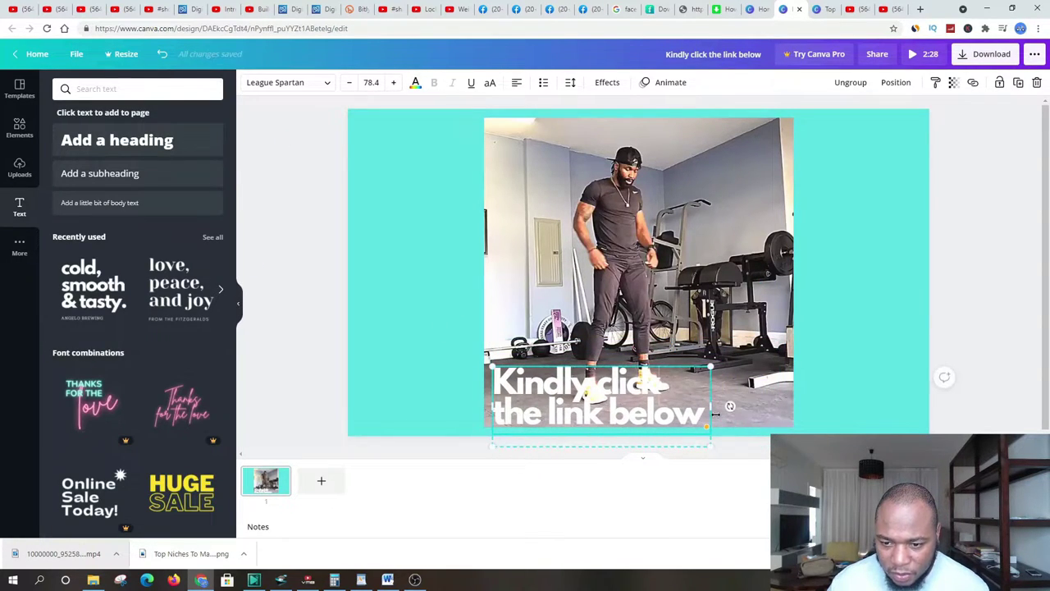
{"action": "left_click_drag", "start_coordinate": [713, 406], "coordinate": [824, 403]}
{"action": "left_click", "coordinate": [855, 367]}
Remove the "ANGELO BREWING" line under the headline and place the headline over the lower edge of the video.
{"action": "left_click_drag", "start_coordinate": [654, 393], "coordinate": [645, 144]}
{"action": "left_click", "coordinate": [533, 195]}
{"action": "double_click", "coordinate": [559, 194]}
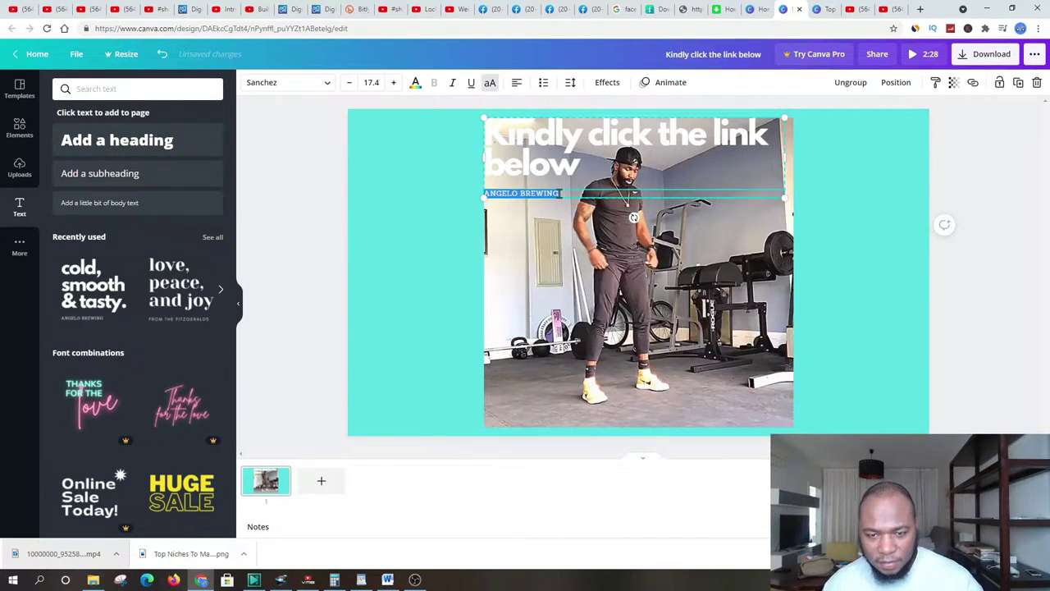
{"action": "key", "text": "ctrl+z"}
{"action": "key", "text": "ctrl+z"}
{"action": "key", "text": "ctrl+z"}
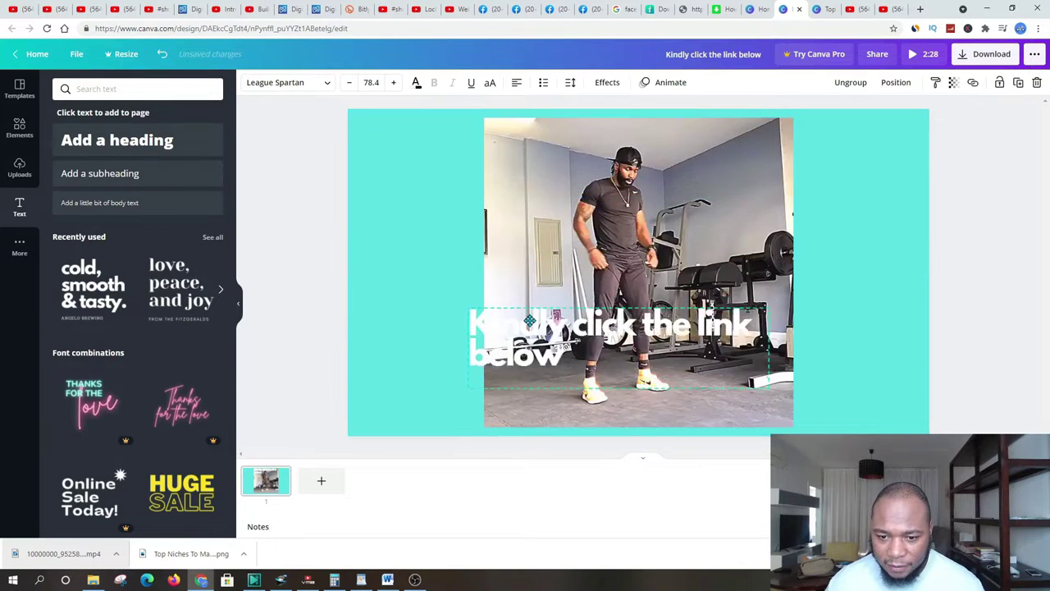
{"action": "left_click_drag", "start_coordinate": [548, 367], "coordinate": [551, 370]}
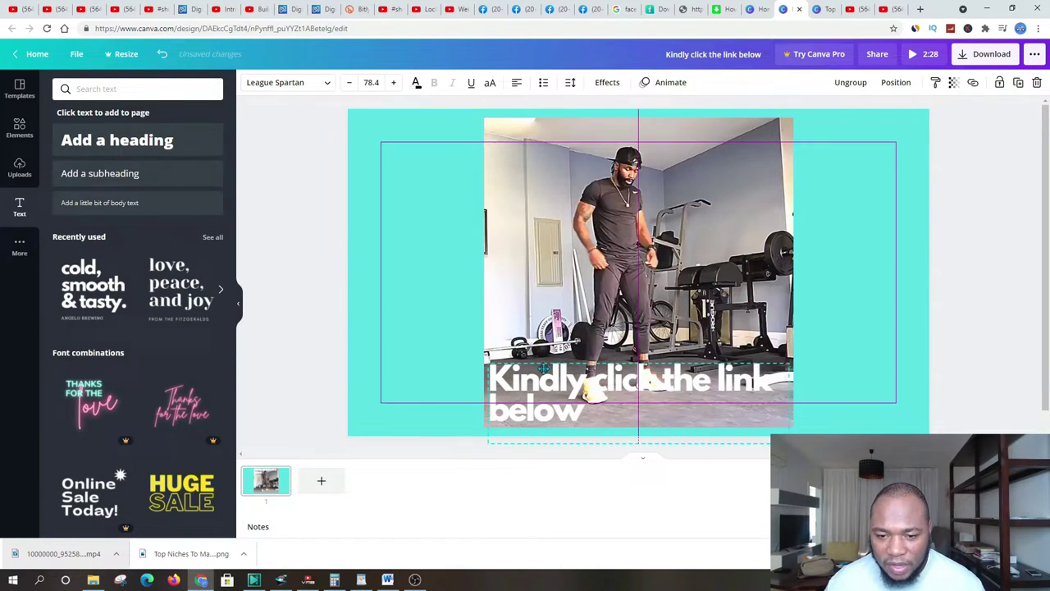
{"action": "left_click", "coordinate": [850, 242]}
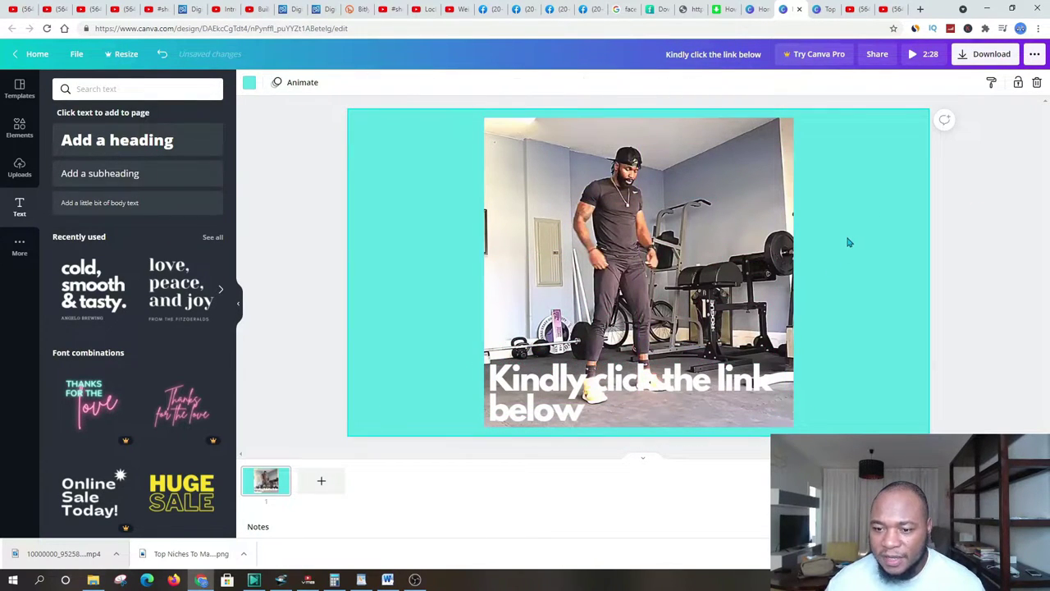
{"action": "left_click", "coordinate": [982, 52]}
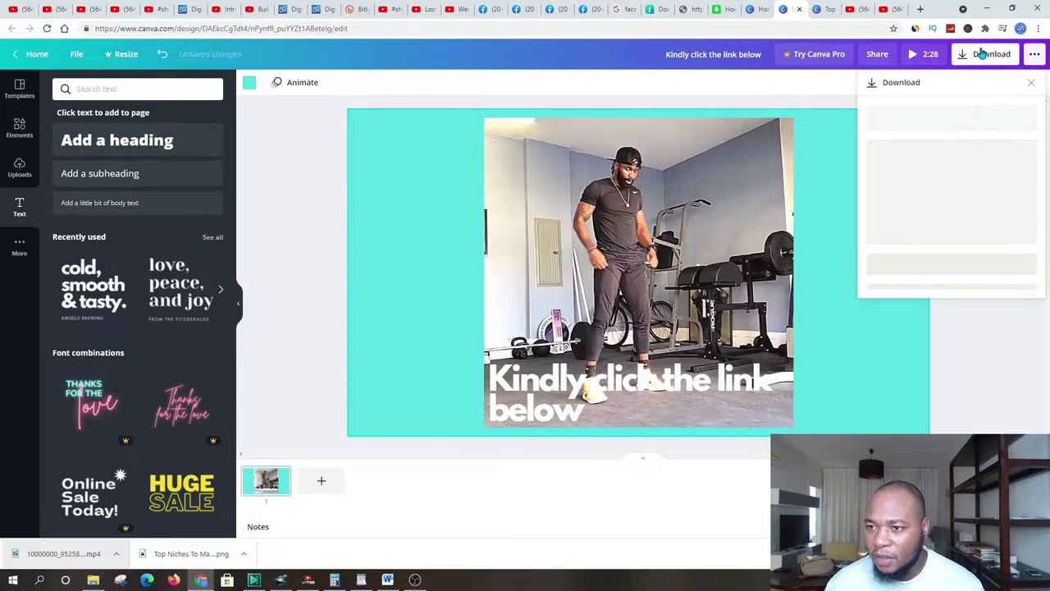
{"action": "left_click", "coordinate": [1032, 84]}
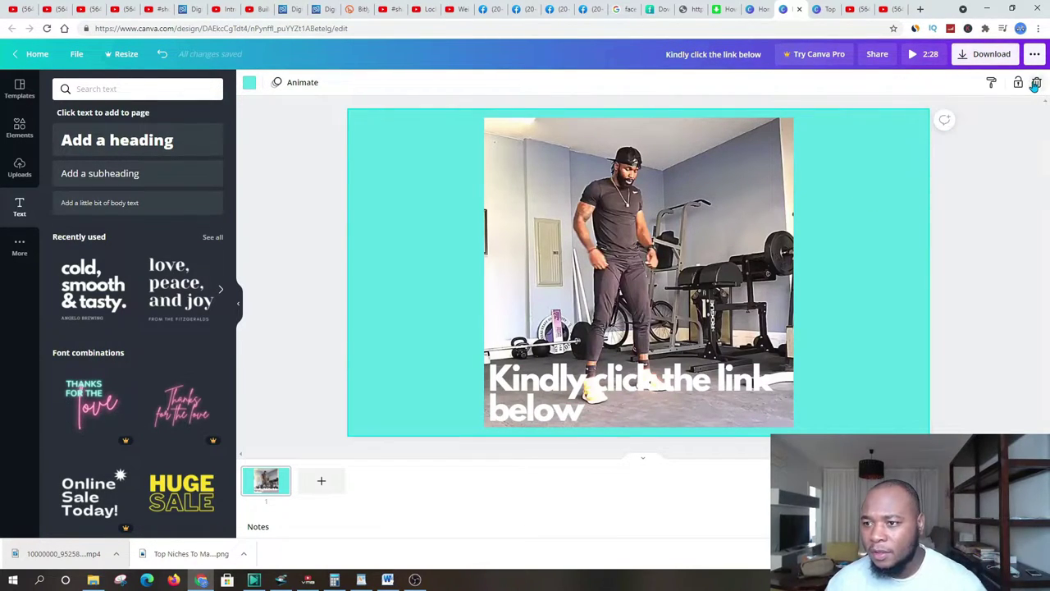
{"action": "left_click", "coordinate": [879, 87]}
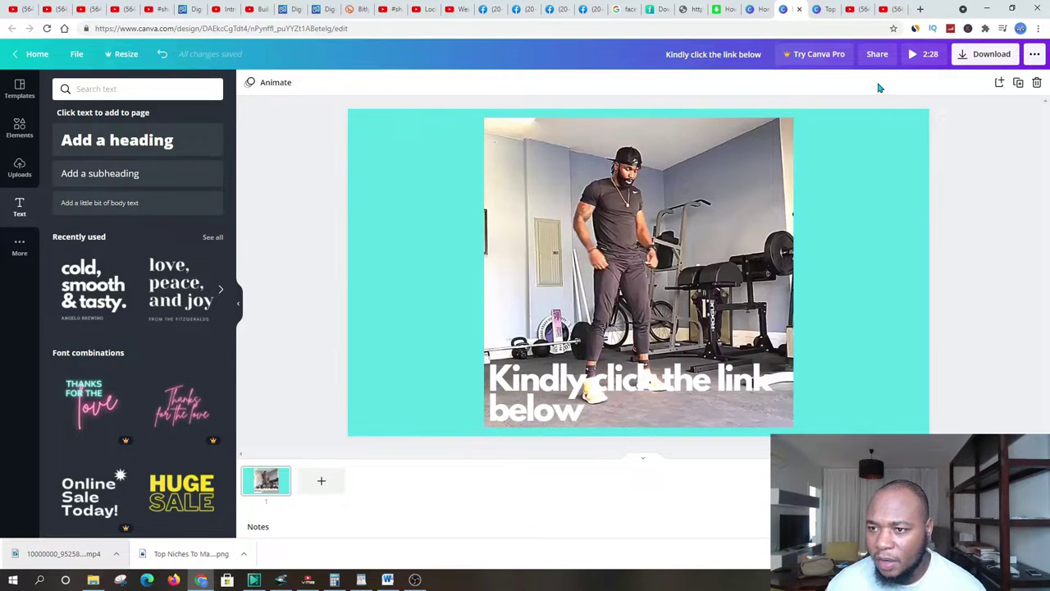
{"action": "left_click", "coordinate": [863, 138]}
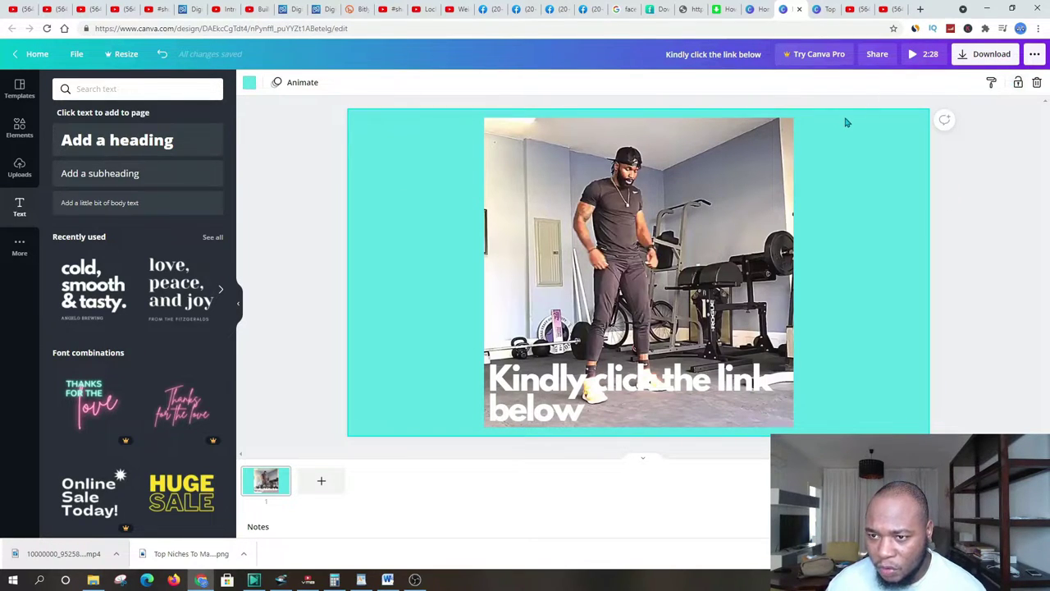
{"action": "left_click", "coordinate": [848, 122]}
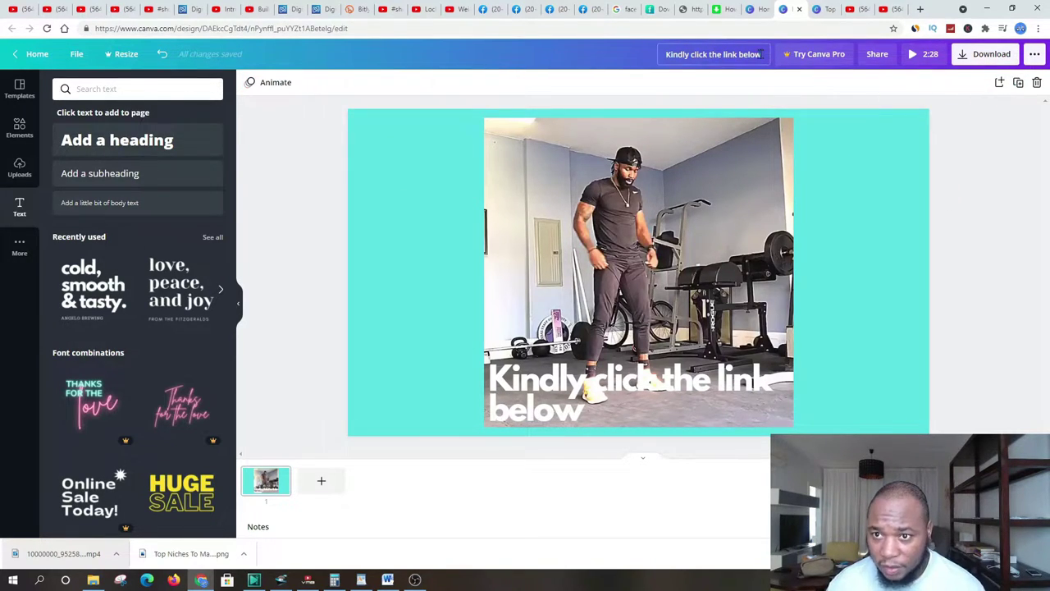
{"action": "left_click", "coordinate": [887, 169]}
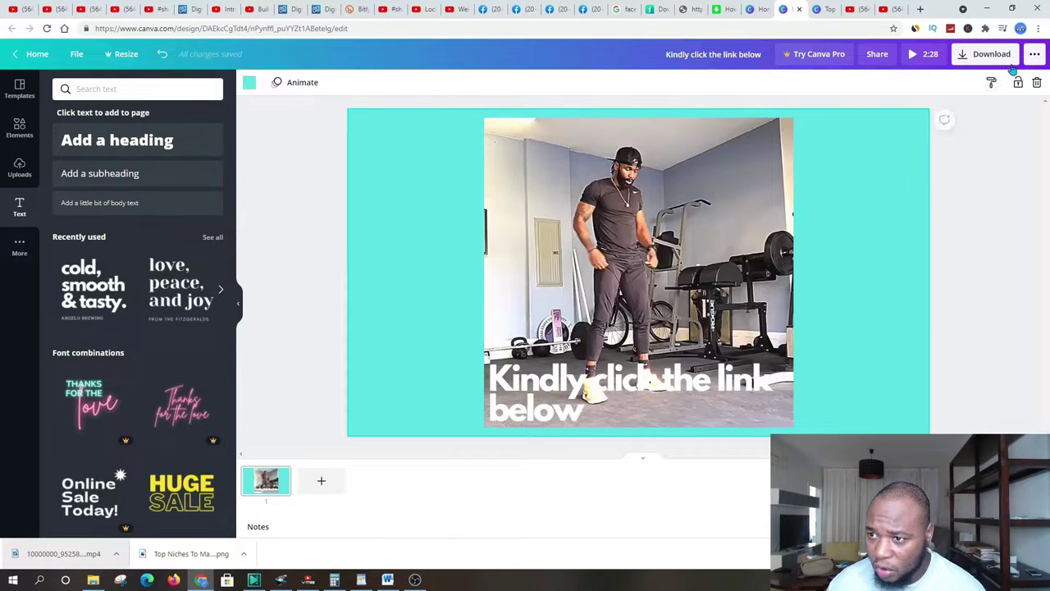
Preview the finished design in playback view, then return to the editor and select the workout video.
{"action": "left_click", "coordinate": [913, 55]}
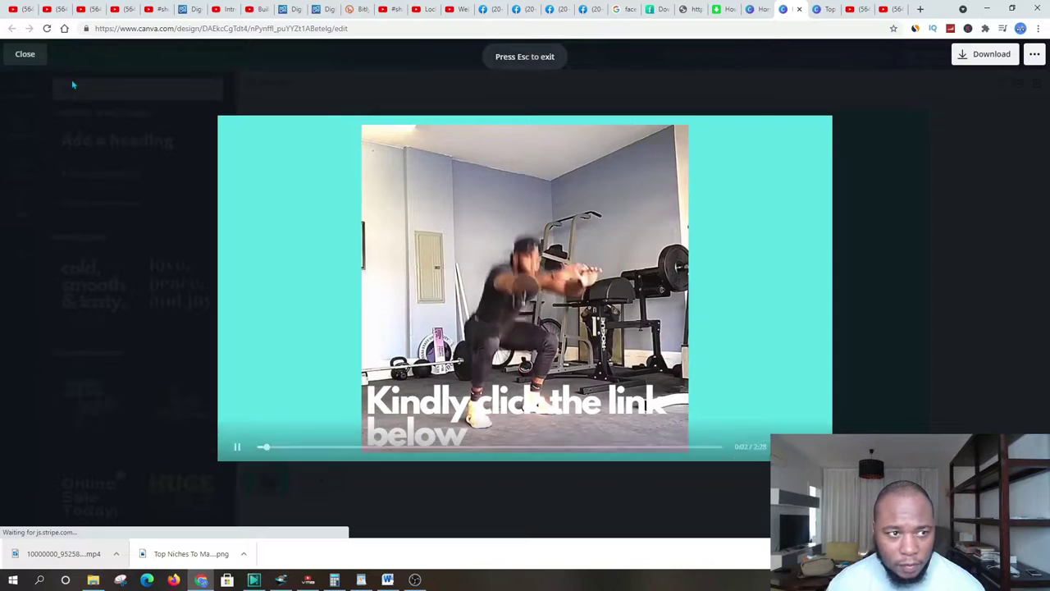
{"action": "left_click", "coordinate": [25, 55]}
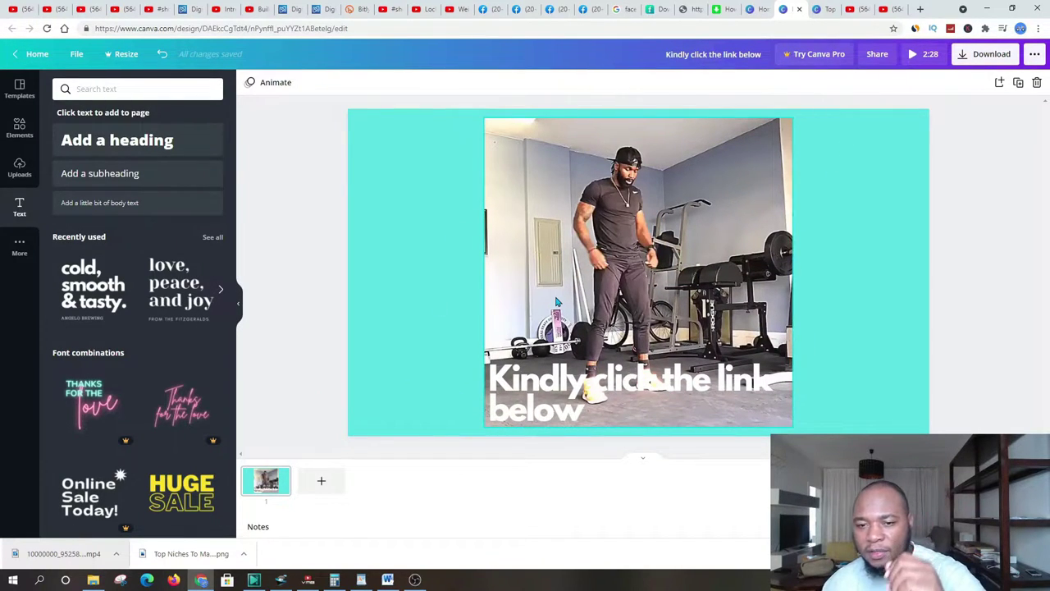
{"action": "left_click_drag", "start_coordinate": [554, 394], "coordinate": [526, 387]}
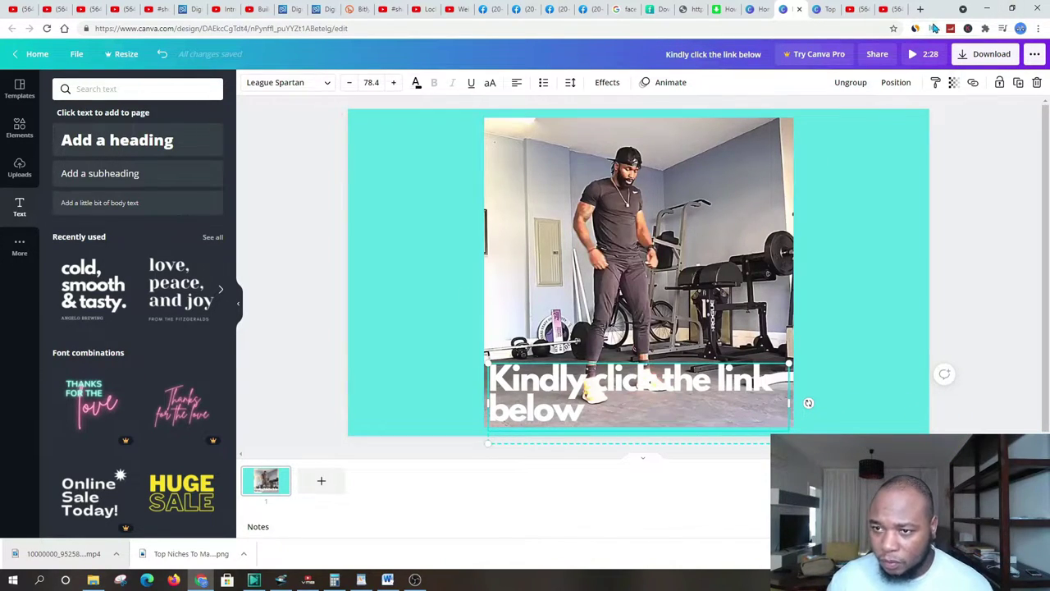
{"action": "left_click", "coordinate": [672, 165]}
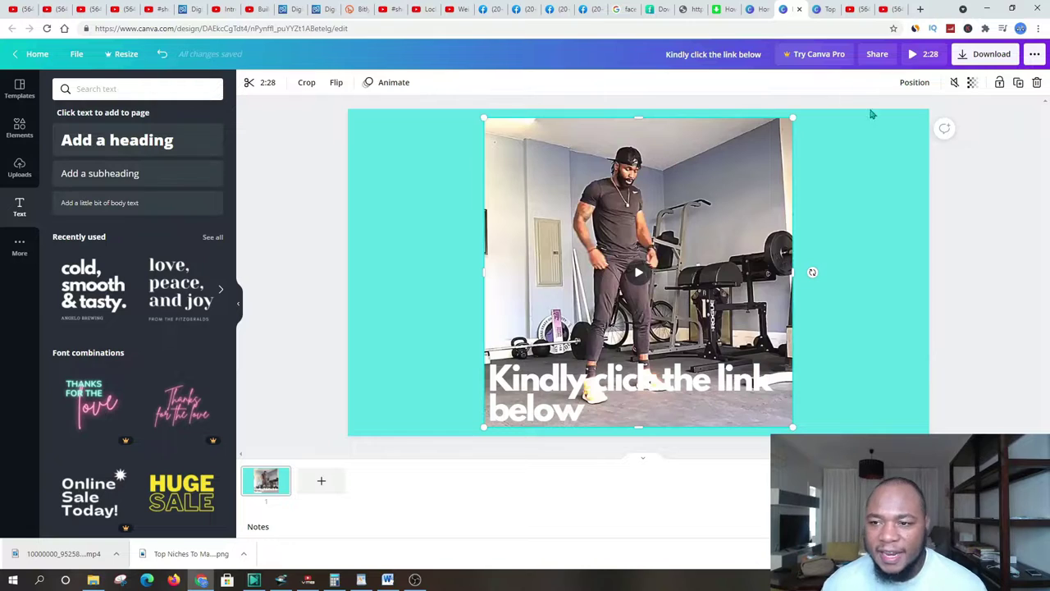
Download the design as an MP4 Video.
{"action": "left_click", "coordinate": [991, 56]}
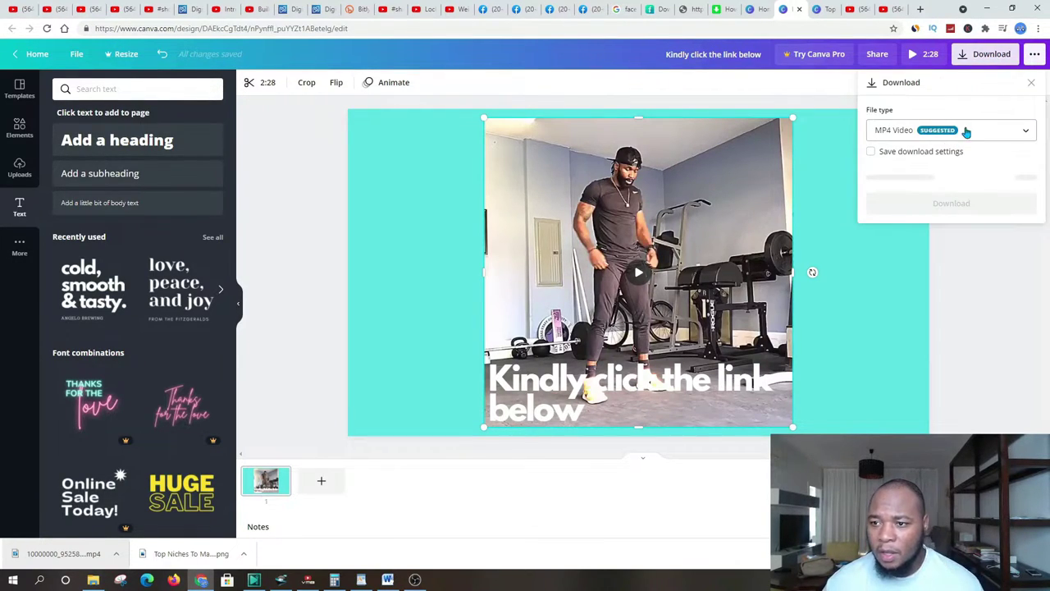
{"action": "left_click", "coordinate": [903, 132]}
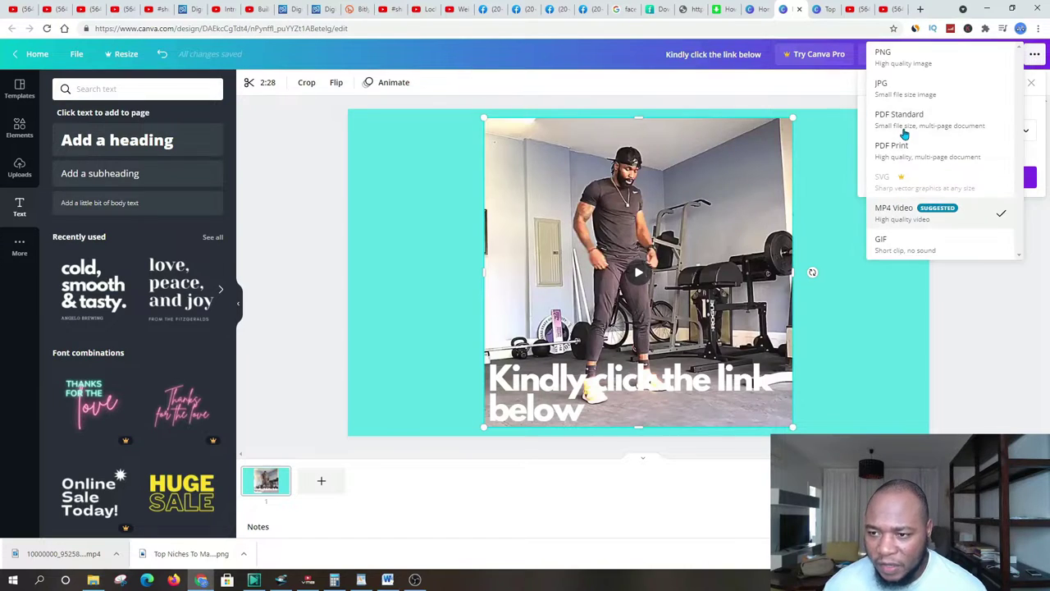
{"action": "left_click", "coordinate": [959, 220]}
{"action": "left_click", "coordinate": [949, 176]}
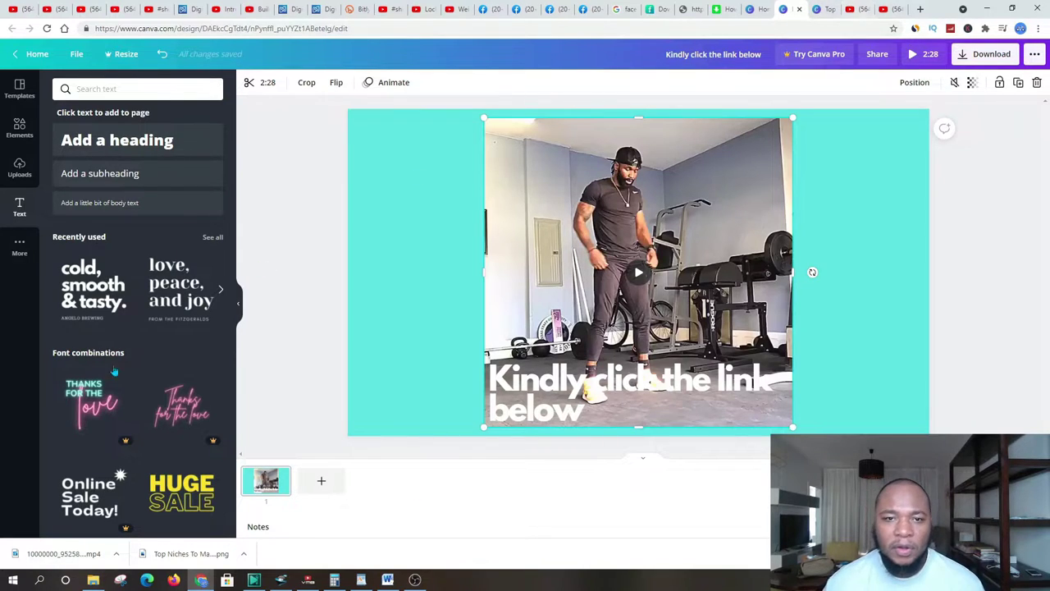
Switch to YouTube, sign in on the Weight Loss Diet channel page and open the channel's video management.
{"action": "left_click", "coordinate": [856, 12]}
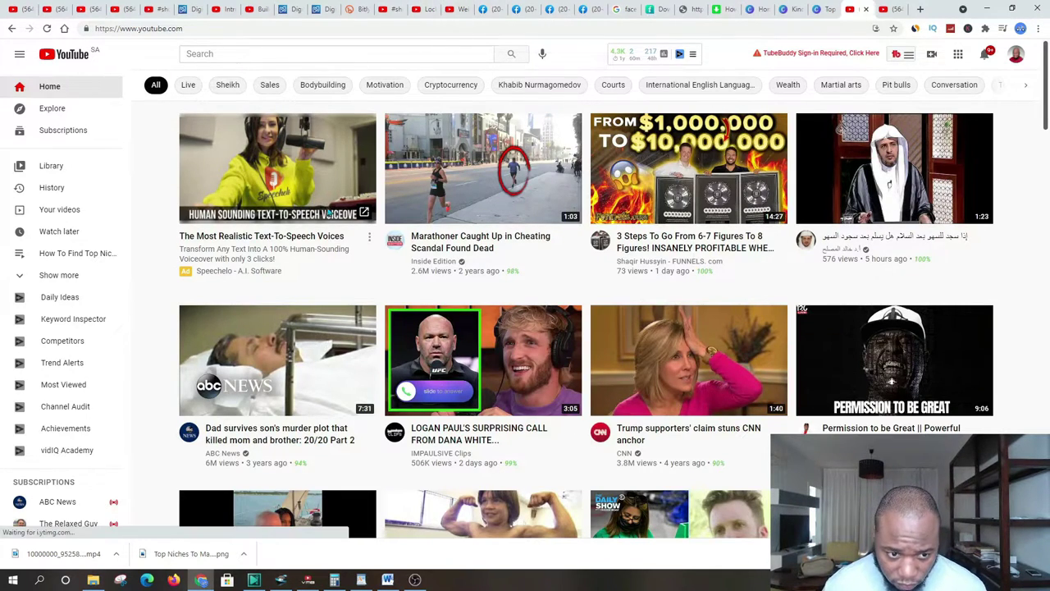
{"action": "left_click", "coordinate": [462, 10]}
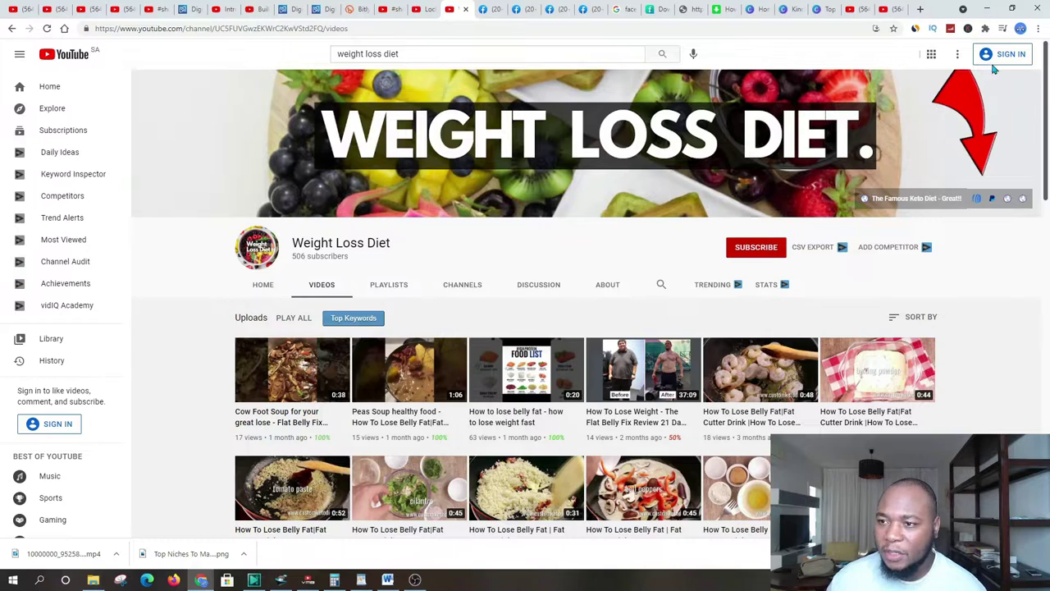
{"action": "left_click", "coordinate": [884, 9]}
{"action": "left_click", "coordinate": [858, 9]}
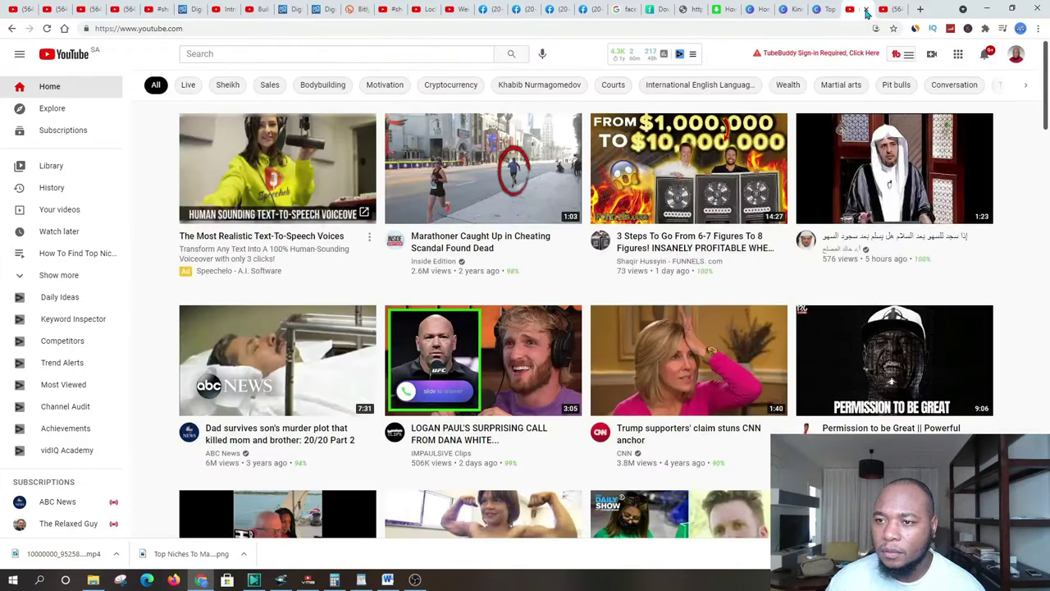
{"action": "left_click", "coordinate": [449, 10]}
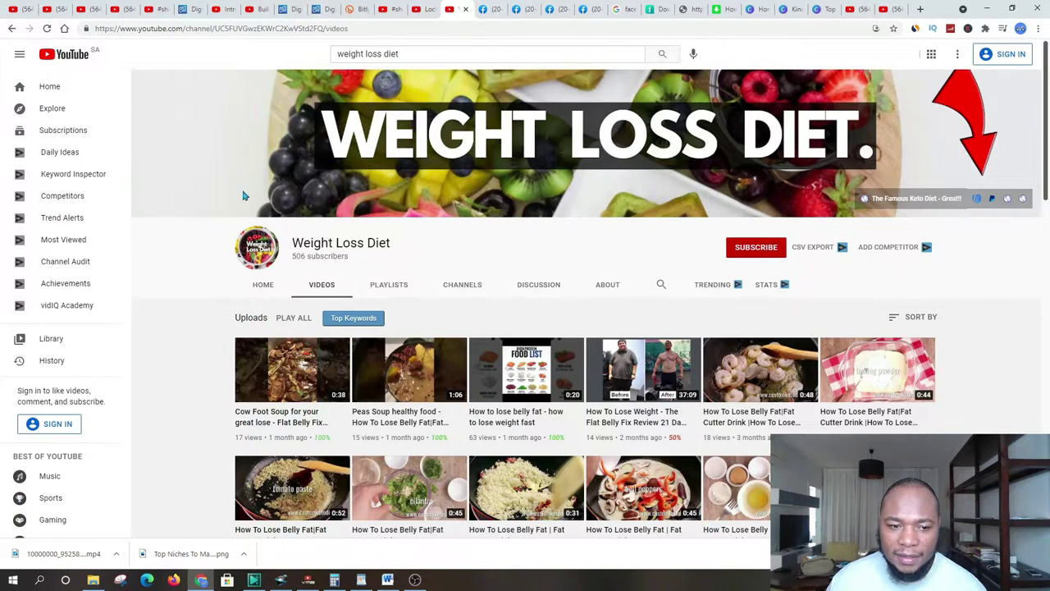
{"action": "left_click", "coordinate": [1011, 54]}
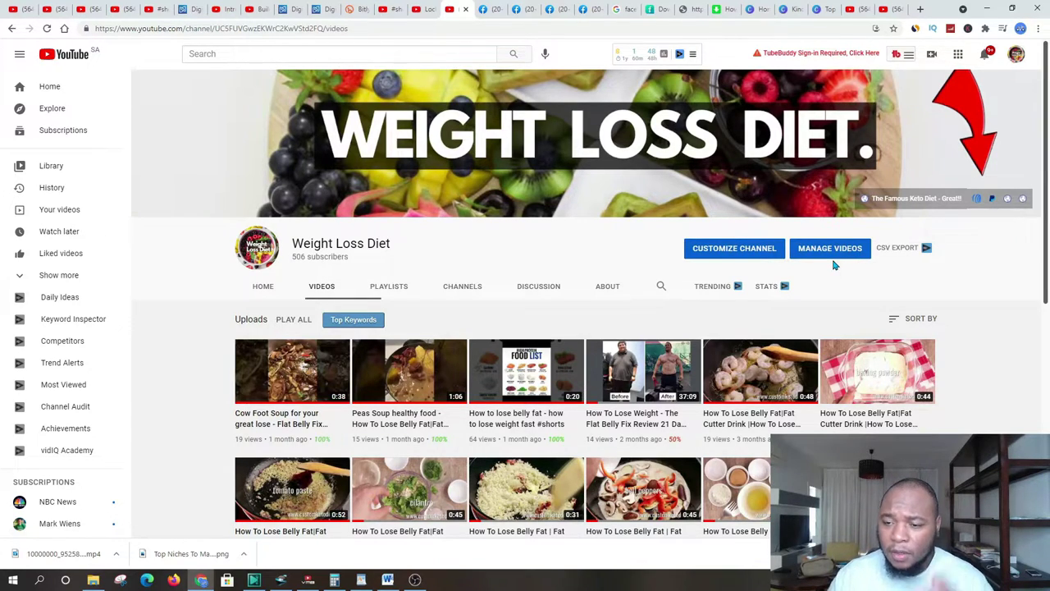
{"action": "left_click", "coordinate": [828, 253]}
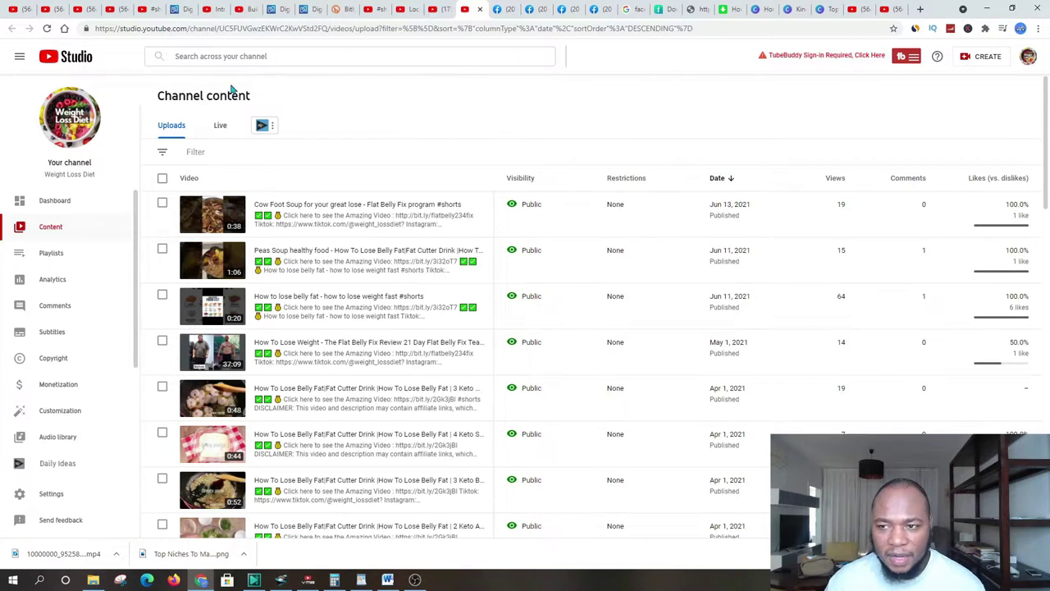
Start a video upload in YouTube Studio and check the Downloads folder for the finished video, then close the file selection.
{"action": "left_click", "coordinate": [984, 62]}
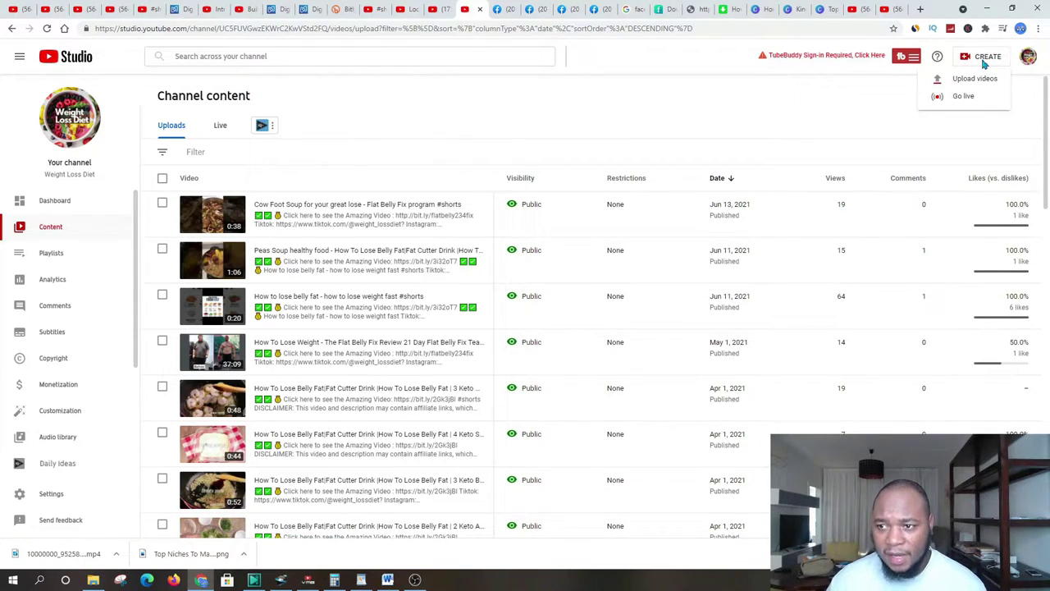
{"action": "left_click", "coordinate": [984, 79]}
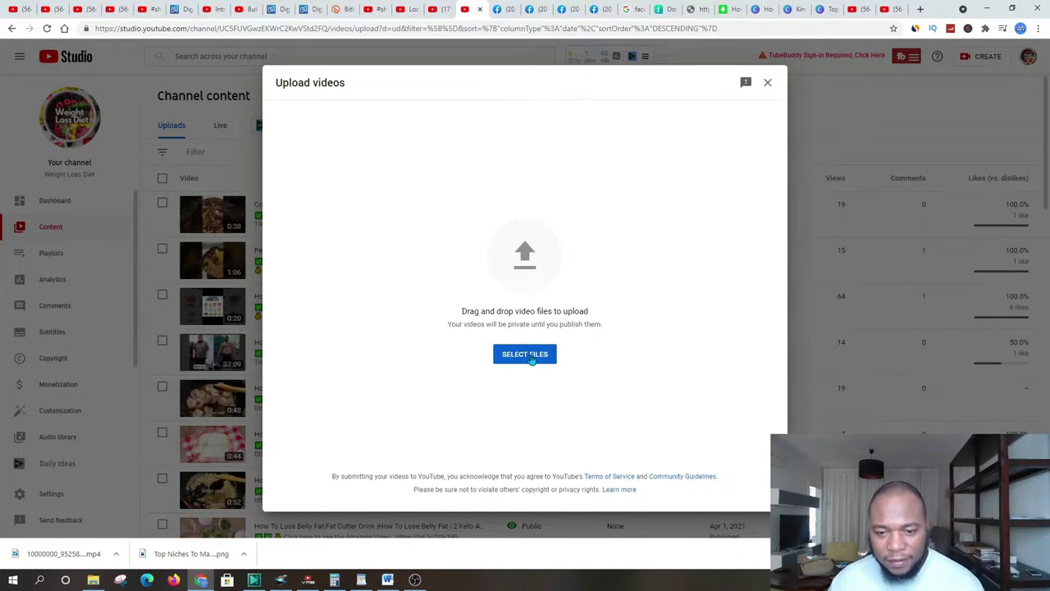
{"action": "left_click", "coordinate": [530, 359]}
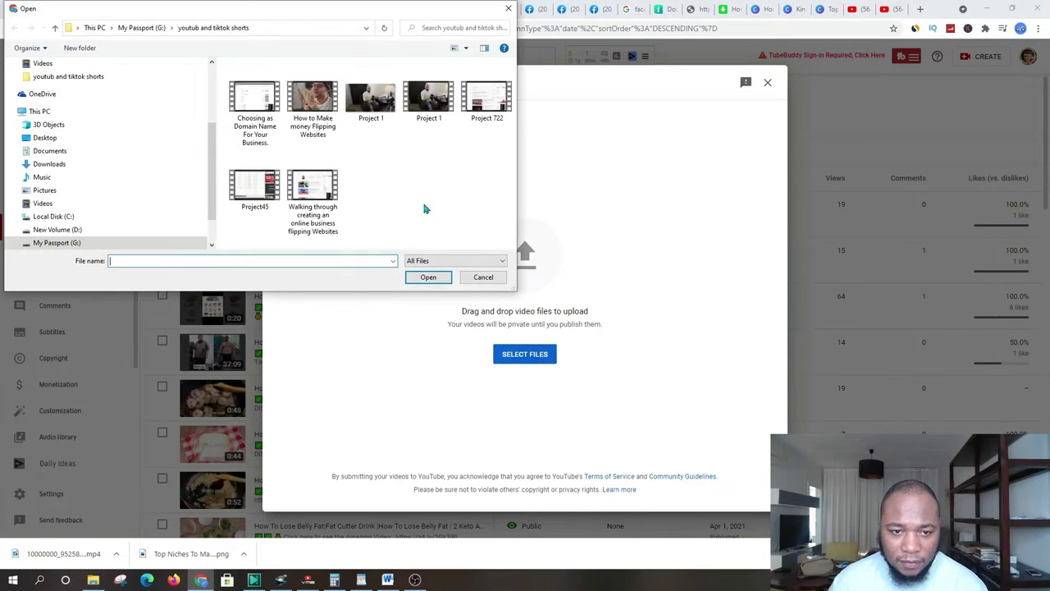
{"action": "scroll", "coordinate": [77, 85], "scroll_direction": "up", "scroll_amount": 3}
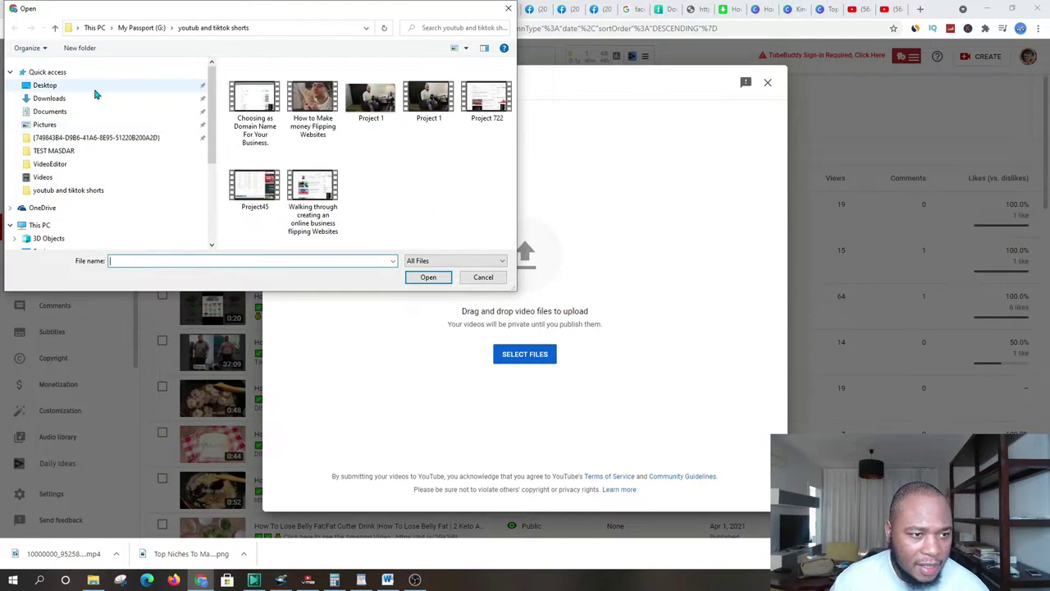
{"action": "left_click", "coordinate": [51, 98]}
{"action": "scroll", "coordinate": [117, 75], "scroll_direction": "down", "scroll_amount": 3}
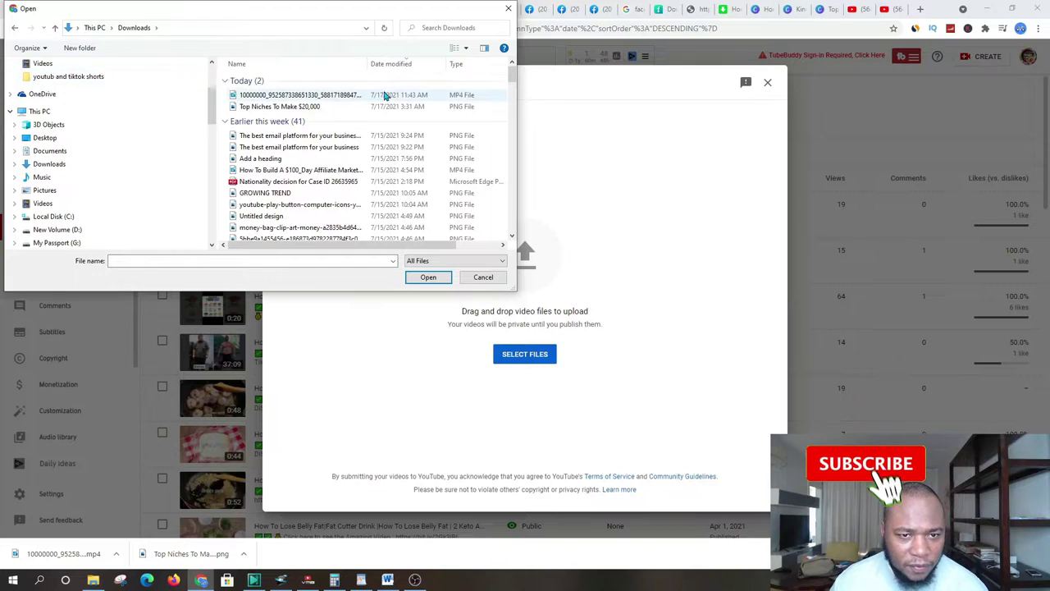
{"action": "left_click", "coordinate": [508, 8]}
Check the Canva design and the channel page, then return to the upload window in YouTube Studio.
{"action": "left_click", "coordinate": [793, 8]}
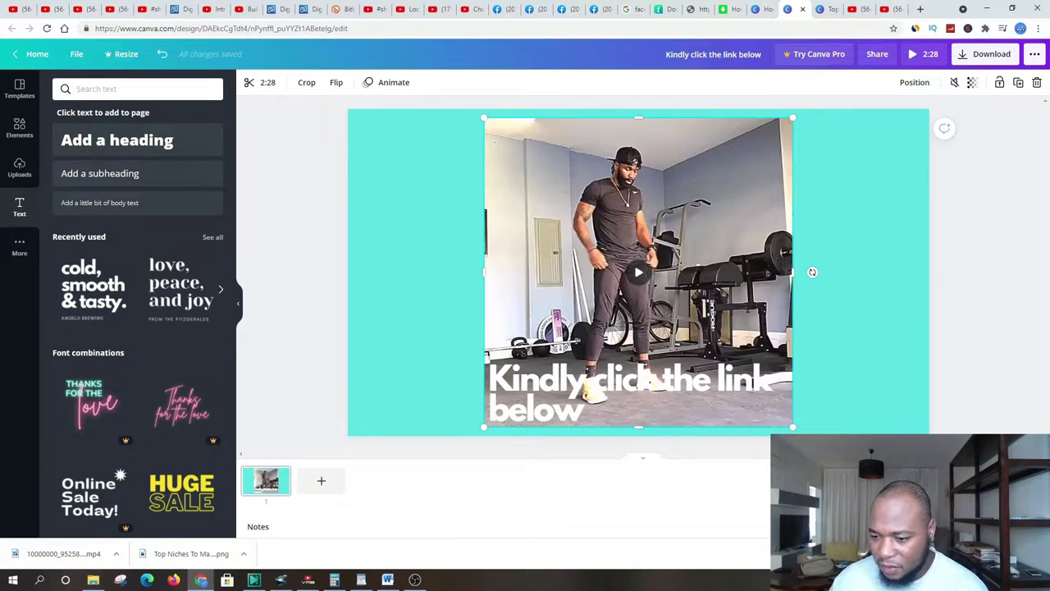
{"action": "left_click", "coordinate": [892, 9]}
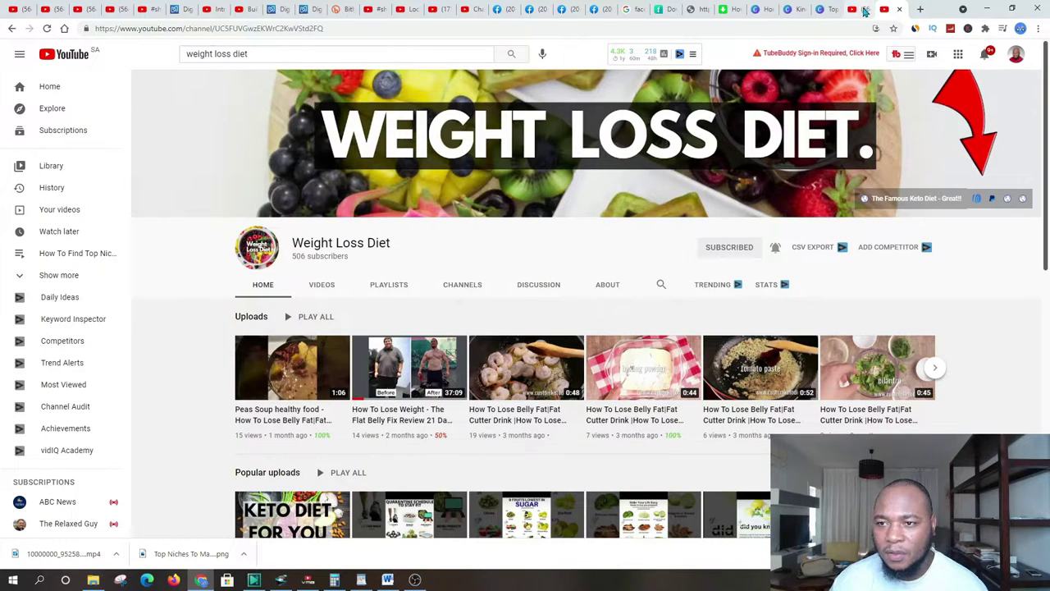
{"action": "left_click", "coordinate": [467, 10]}
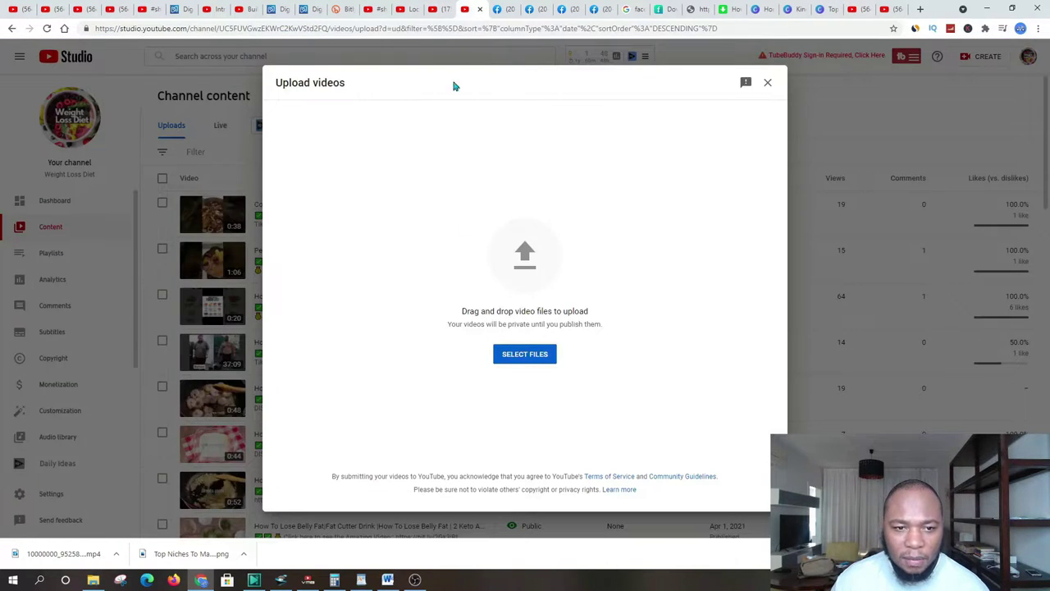
{"action": "left_click", "coordinate": [516, 354]}
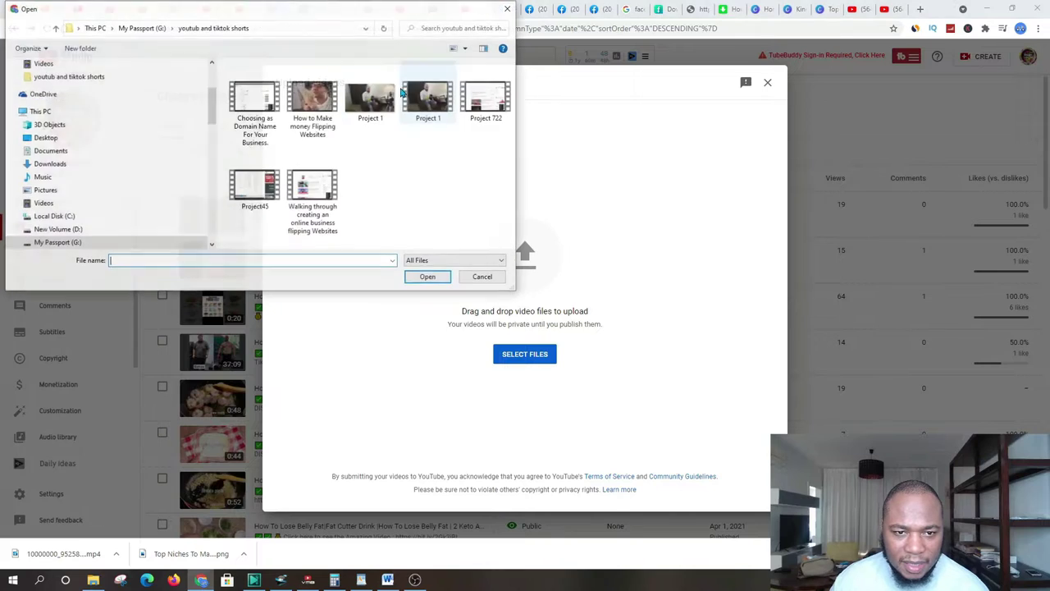
{"action": "scroll", "coordinate": [33, 107], "scroll_direction": "up", "scroll_amount": 3}
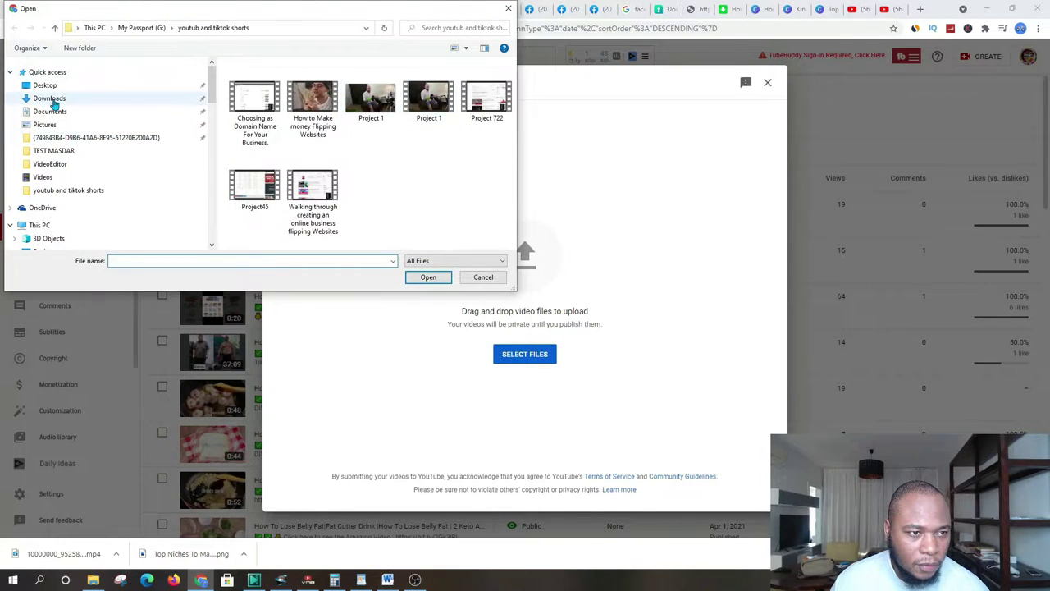
{"action": "left_click", "coordinate": [51, 98]}
{"action": "left_click", "coordinate": [282, 96]}
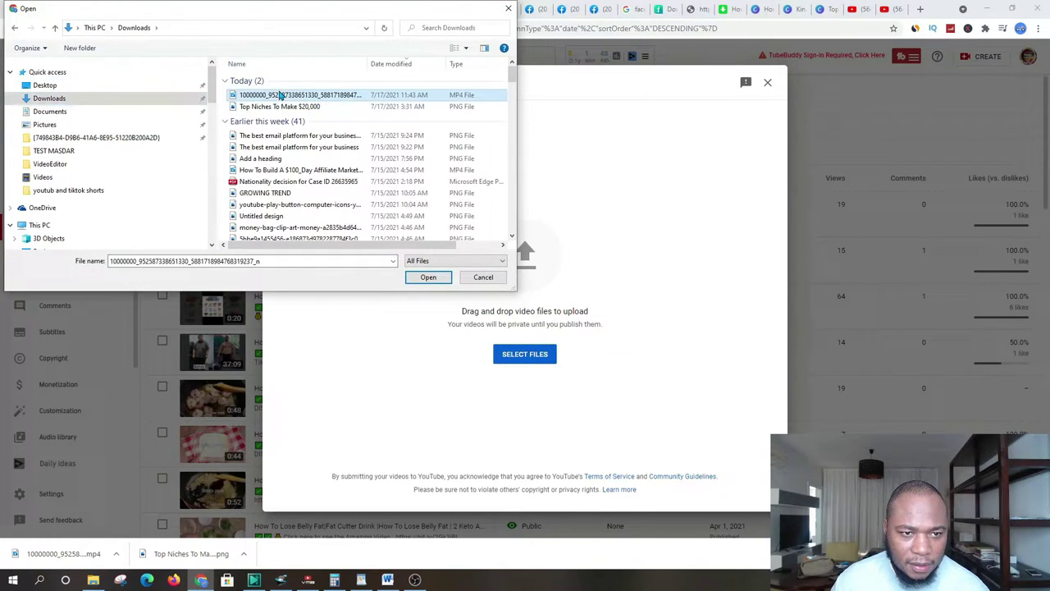
{"action": "left_click", "coordinate": [428, 277]}
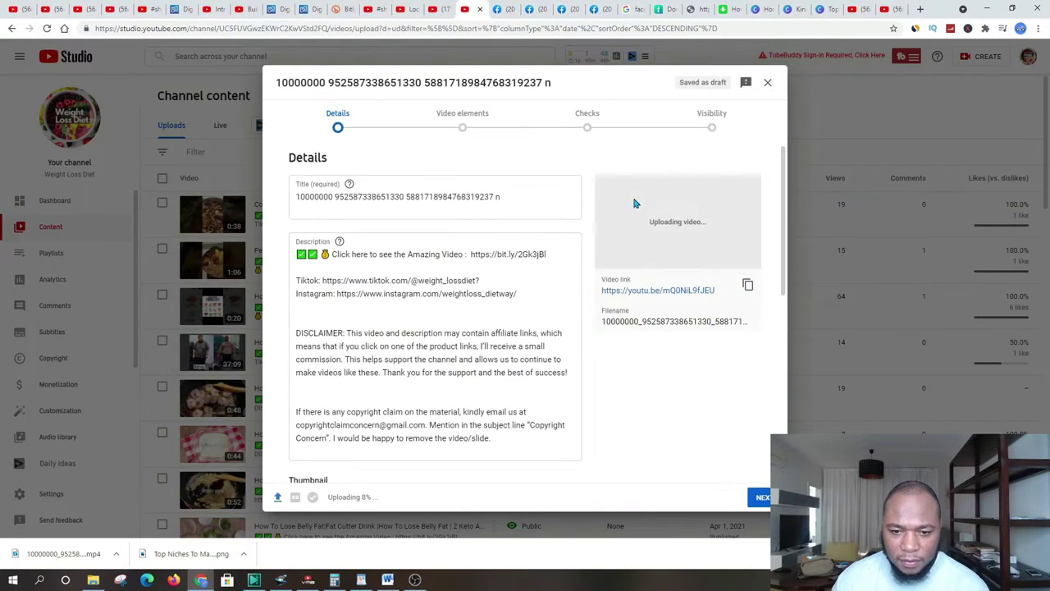
Replace the video title with "How to Lose weight in a short period of time", dismissing the video elements tip.
{"action": "triple_click", "coordinate": [336, 195]}
{"action": "key", "text": "BackSpace"}
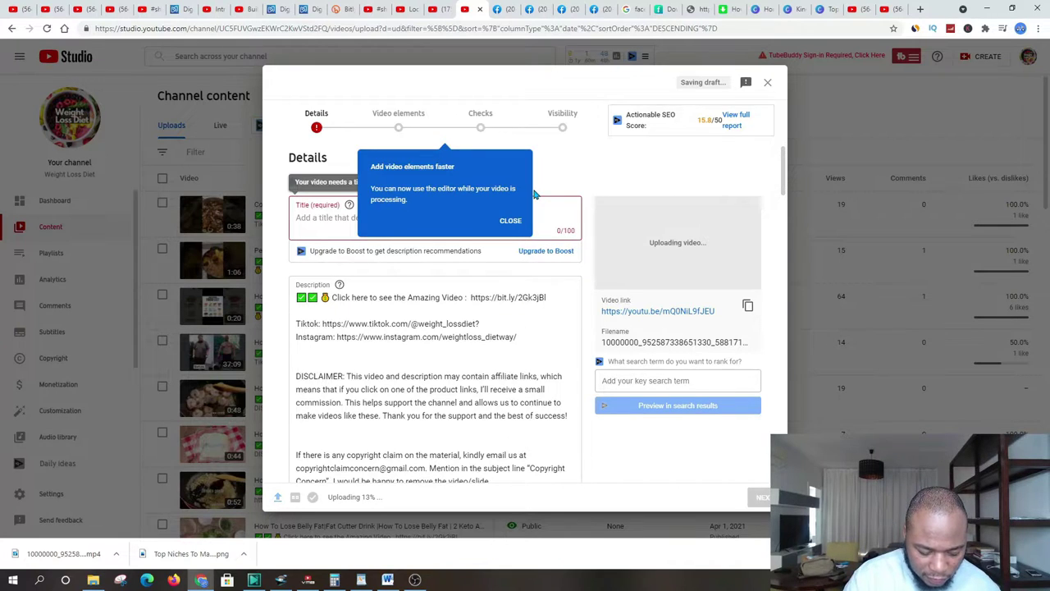
{"action": "type", "text": "How to "}
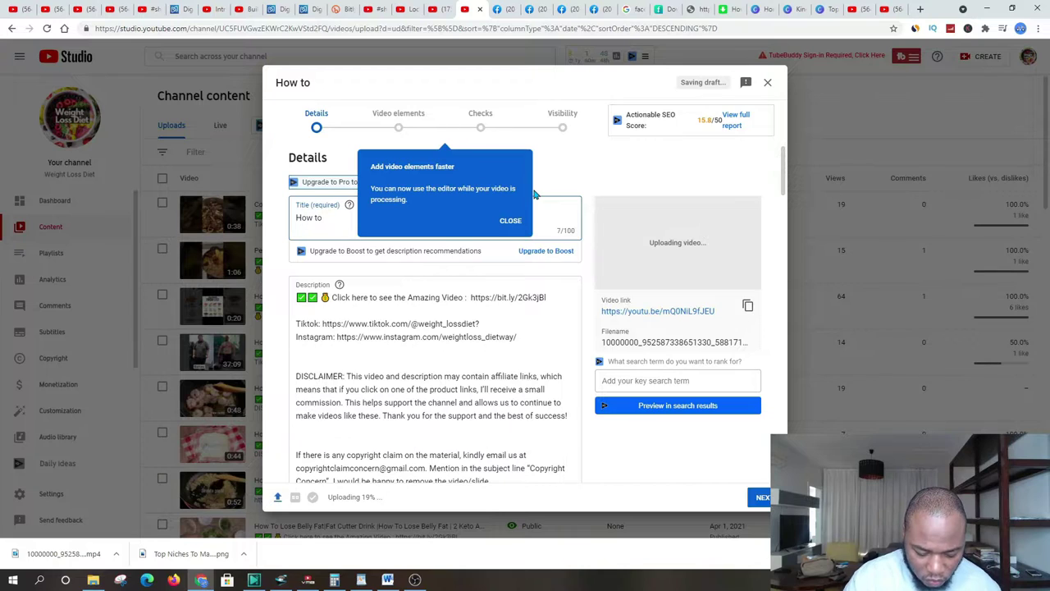
{"action": "type", "text": "Lose"}
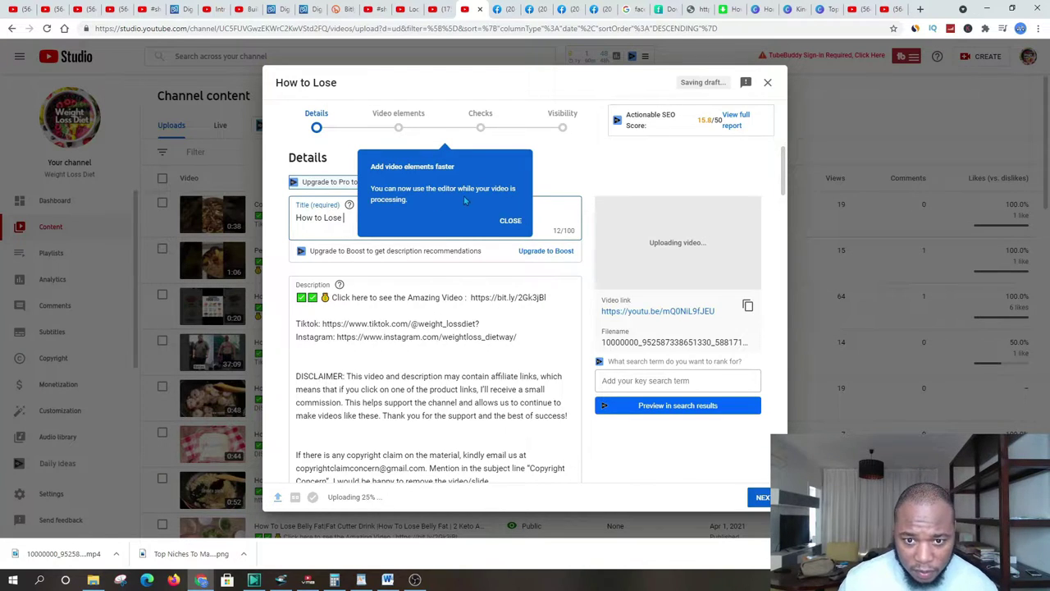
{"action": "left_click", "coordinate": [510, 221]}
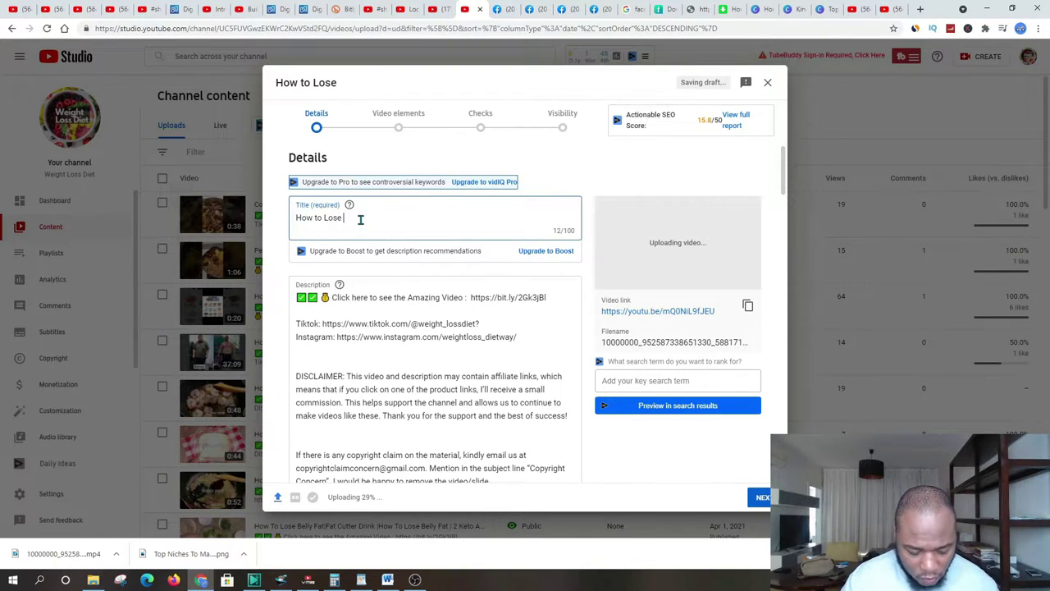
{"action": "type", "text": "e weight i"}
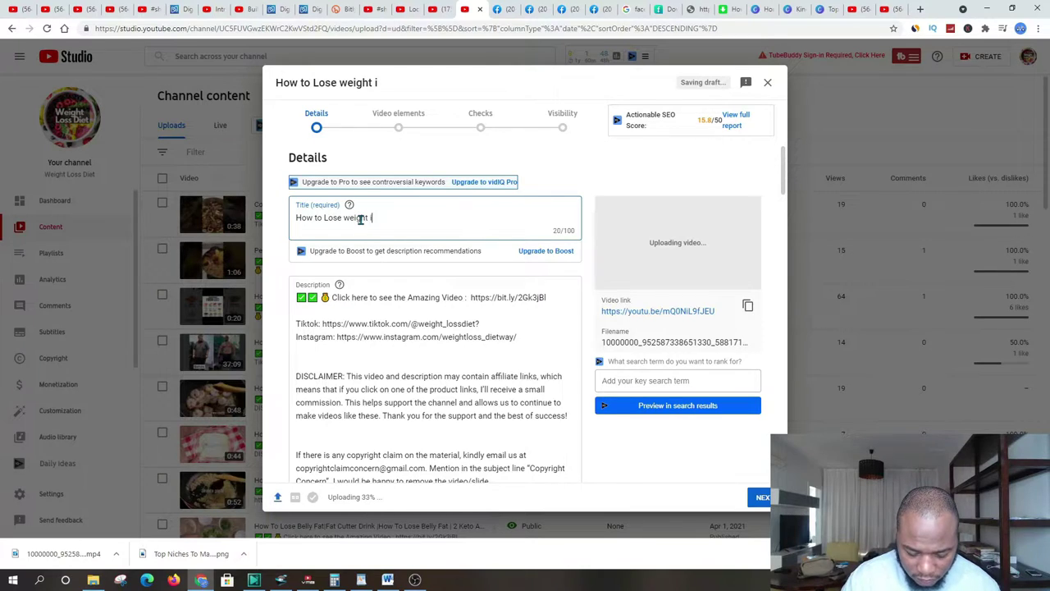
{"action": "type", "text": "n a short per"}
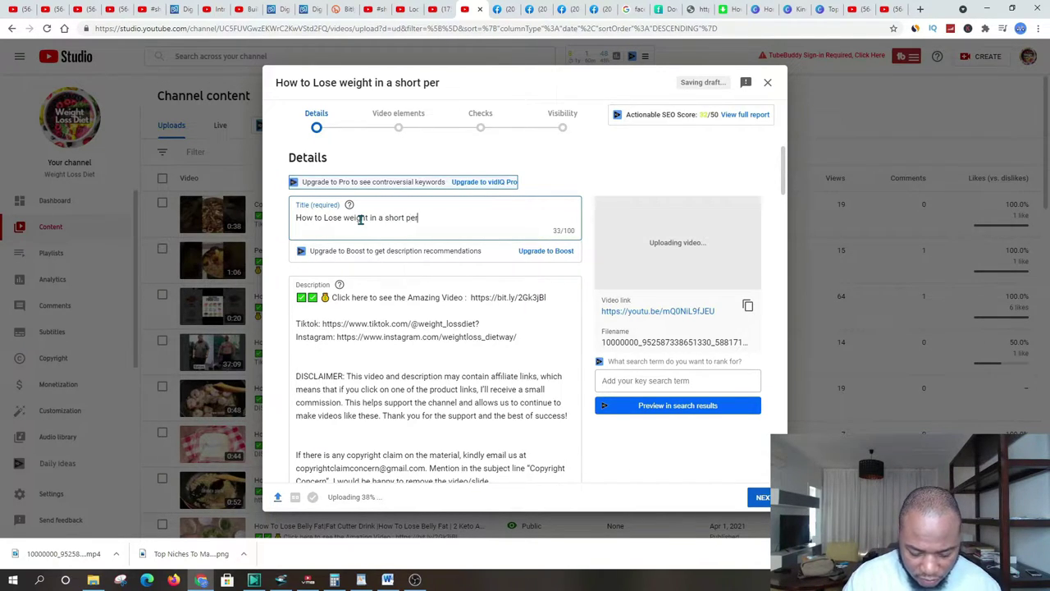
{"action": "type", "text": "iod of"}
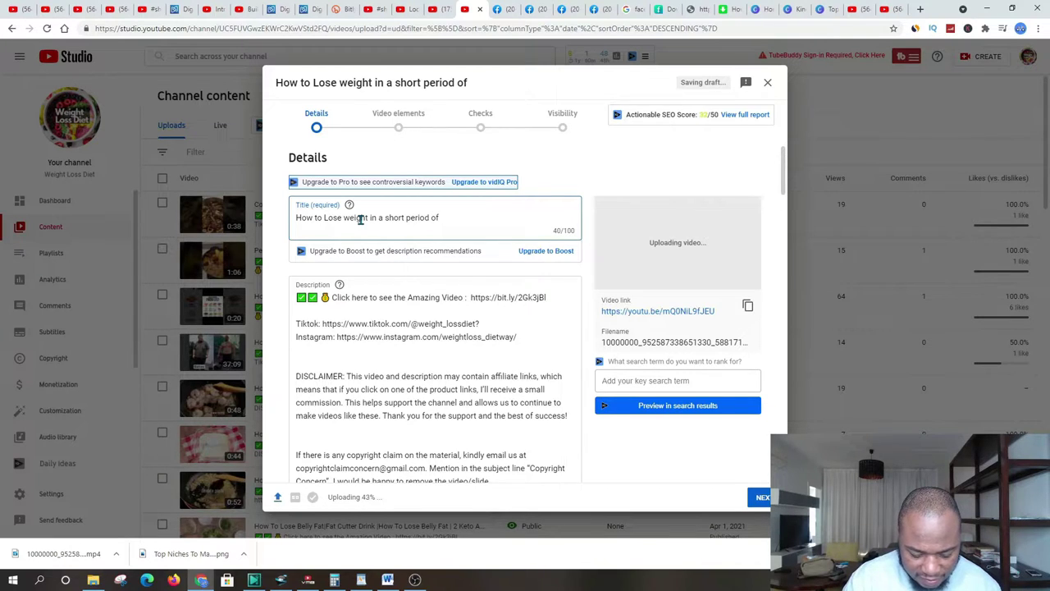
{"action": "type", "text": " time"}
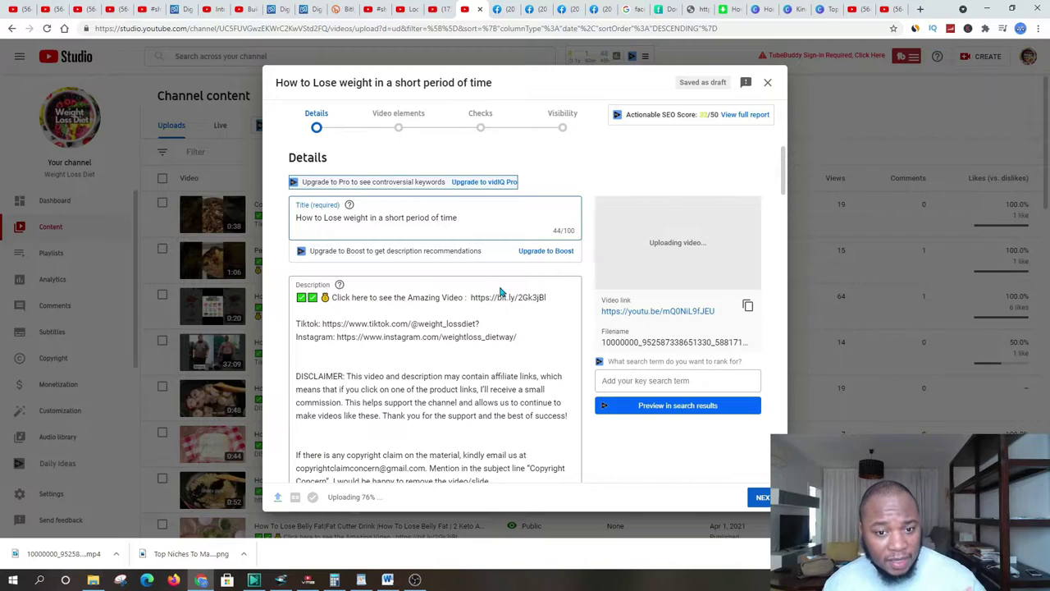
{"action": "left_click", "coordinate": [360, 579]}
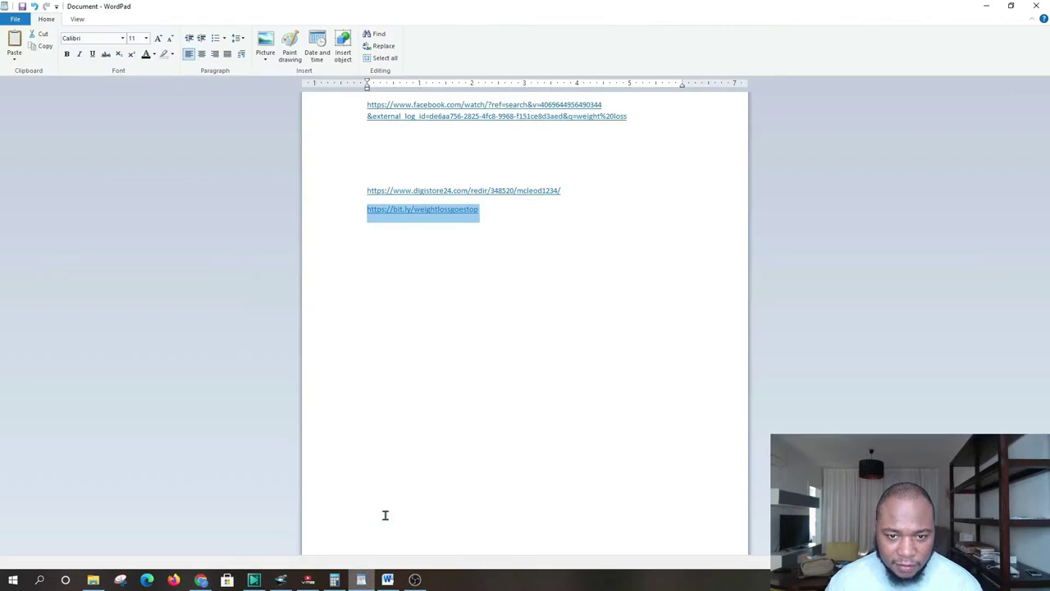
{"action": "right_click", "coordinate": [410, 212]}
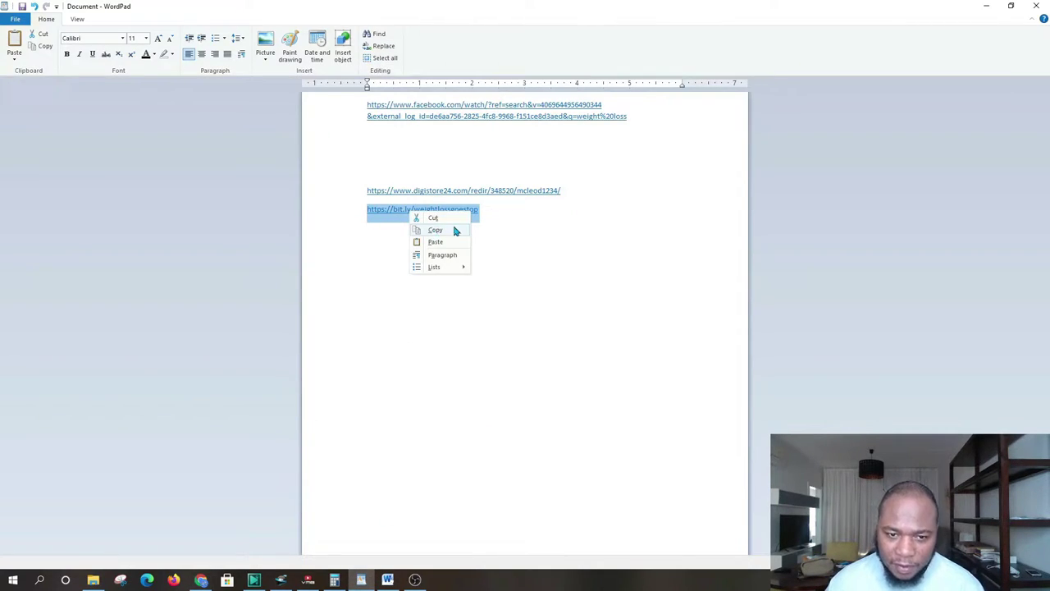
{"action": "left_click", "coordinate": [435, 231]}
{"action": "left_click", "coordinate": [986, 6]}
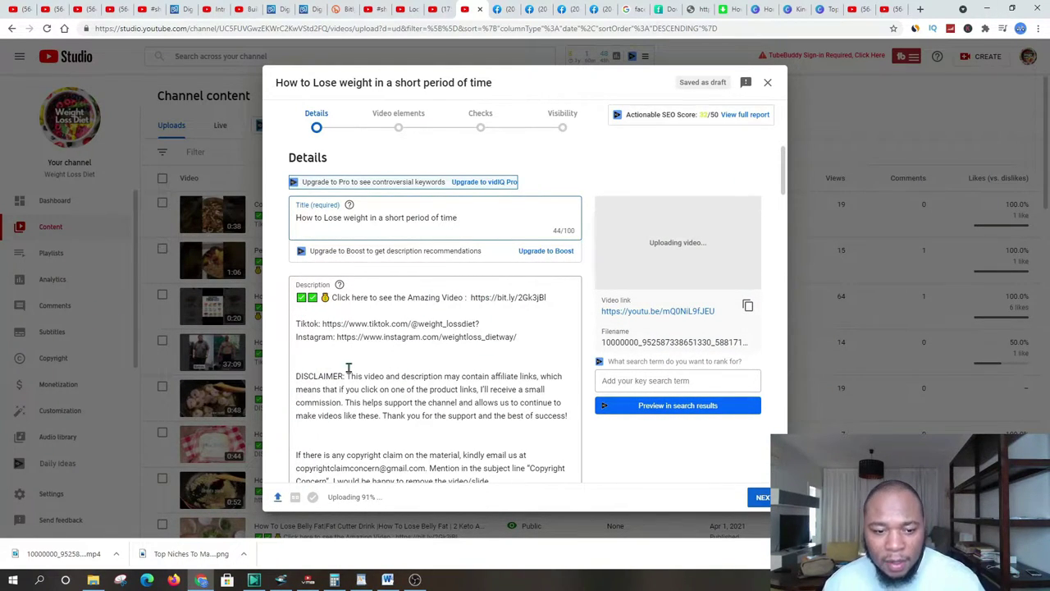
Append #shorts to the video title and add #shorts above the disclaimer in the description.
{"action": "scroll", "coordinate": [378, 404], "scroll_direction": "down", "scroll_amount": 1}
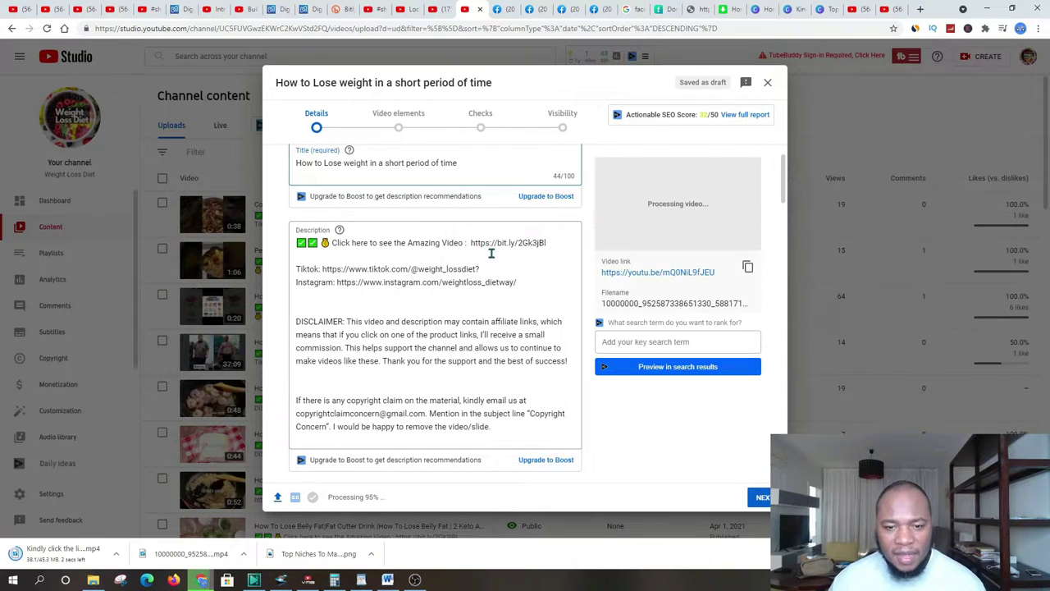
{"action": "scroll", "coordinate": [491, 253], "scroll_direction": "up", "scroll_amount": 2}
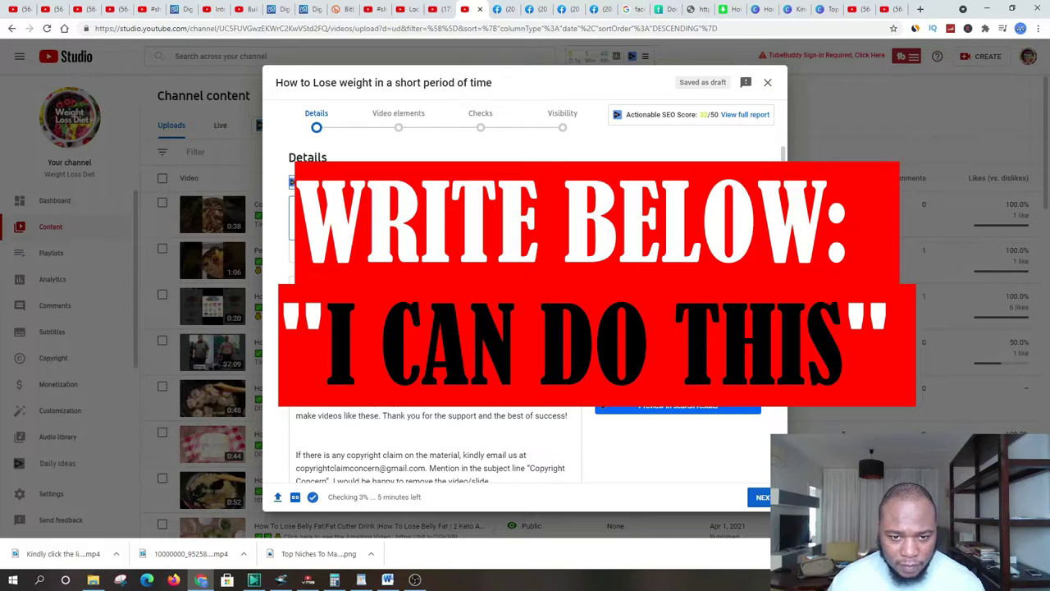
{"action": "type", "text": "#shorts"}
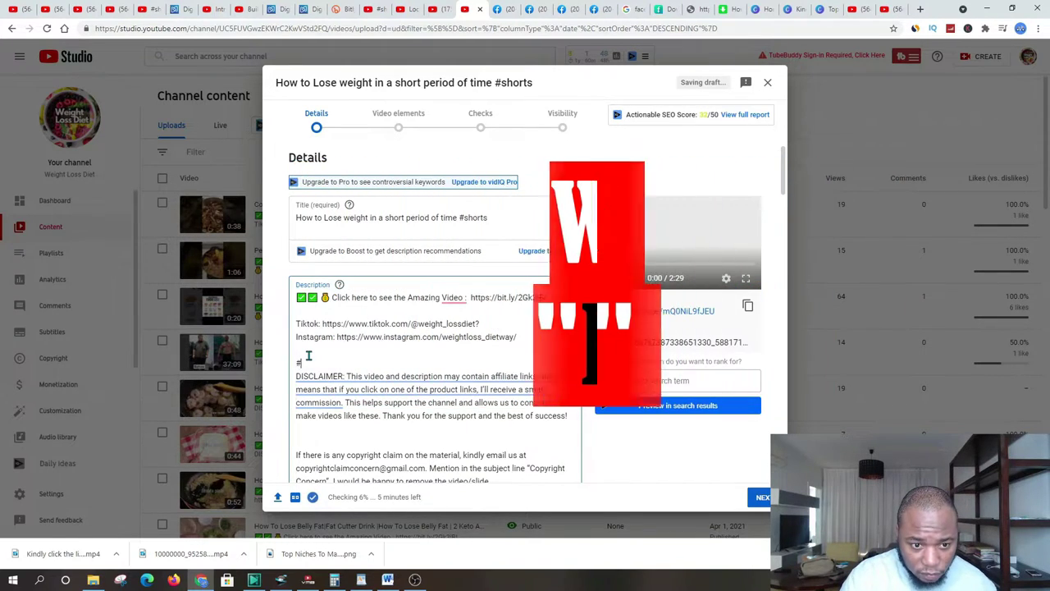
{"action": "type", "text": "#shorts"}
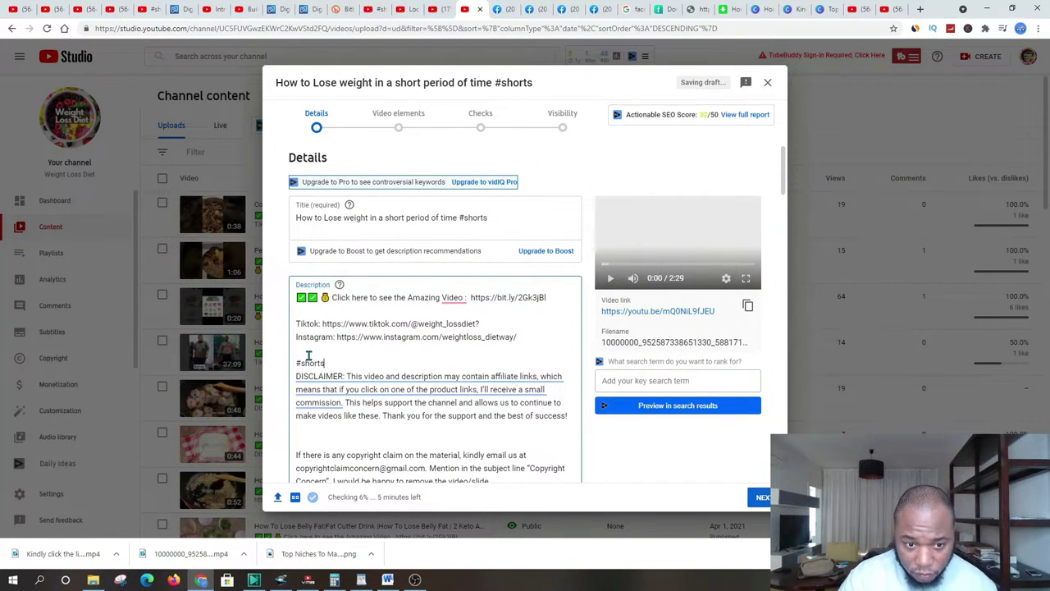
Skip the video elements and checks stages, set the video's visibility to Unlisted and save it.
{"action": "left_click", "coordinate": [761, 498]}
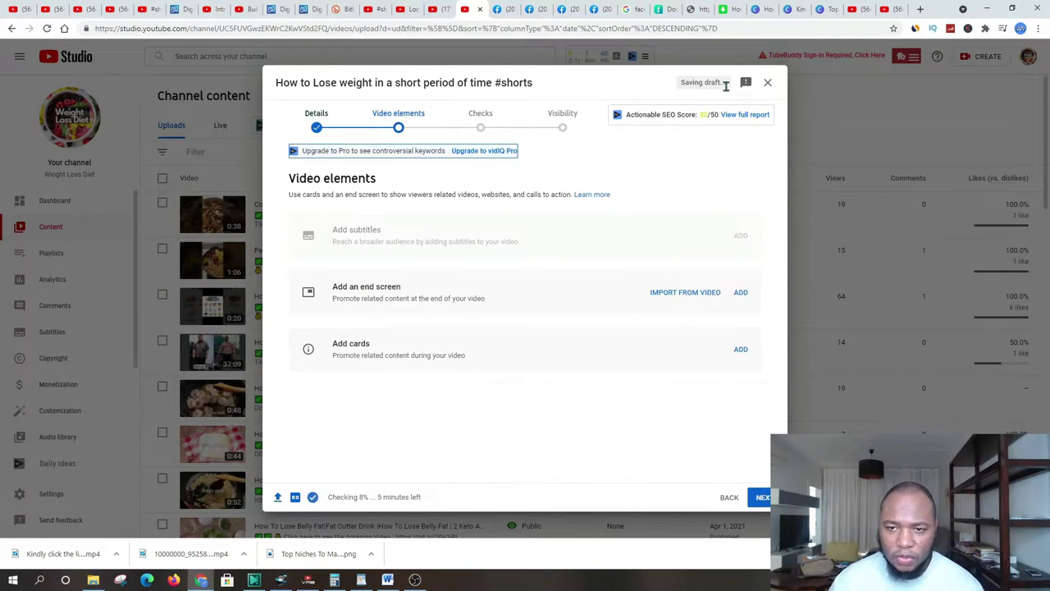
{"action": "left_click", "coordinate": [763, 497]}
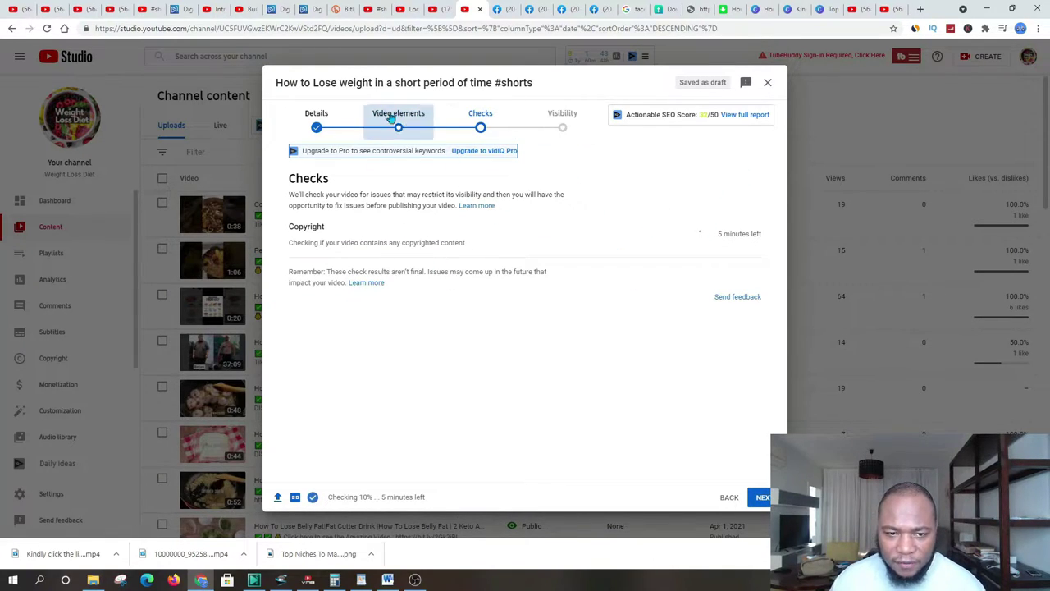
{"action": "left_click", "coordinate": [563, 129]}
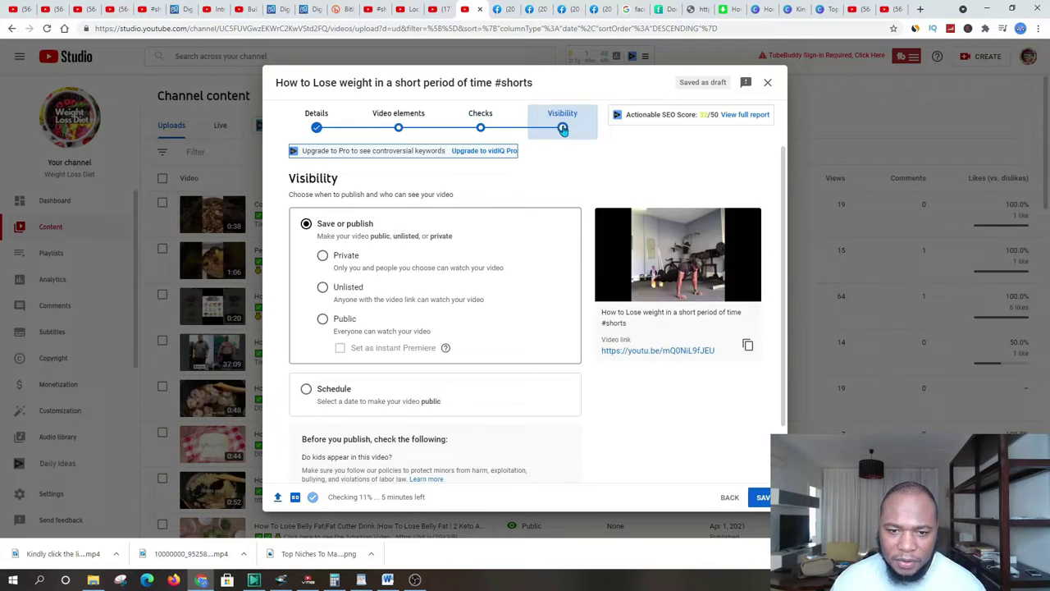
{"action": "left_click", "coordinate": [323, 288]}
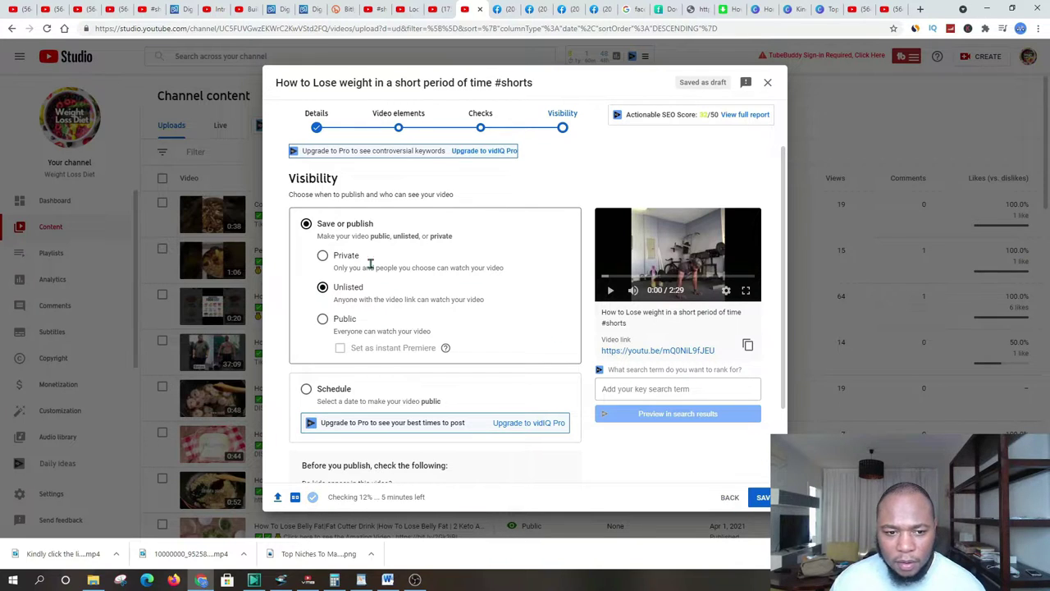
{"action": "left_click", "coordinate": [762, 499]}
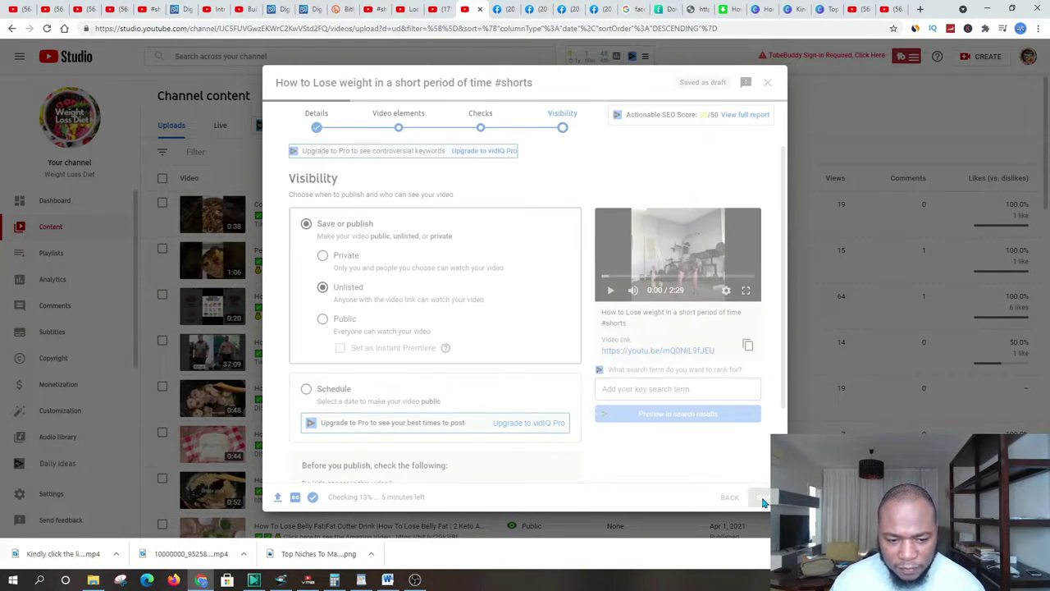
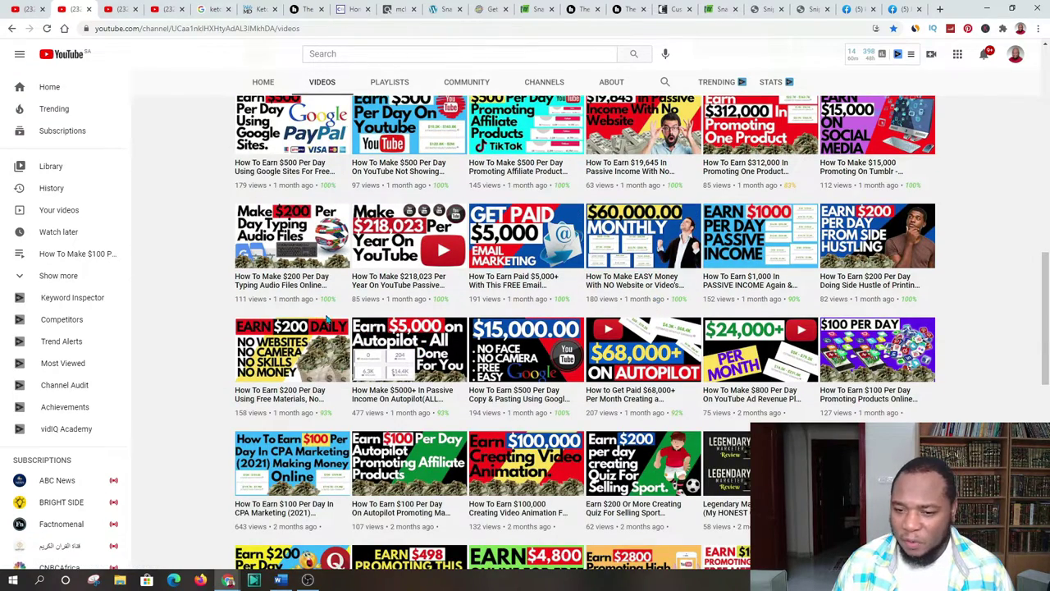
Look over the channel's video list and the description of the Likee.Video free traffic video on YouTube.
{"action": "scroll", "coordinate": [415, 279], "scroll_direction": "up", "scroll_amount": 5}
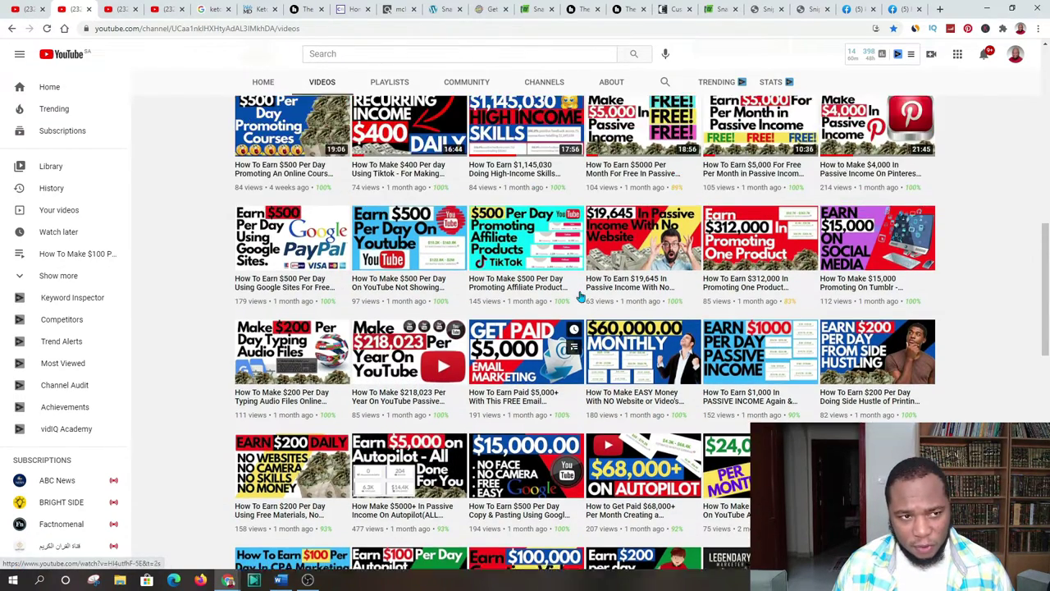
{"action": "left_click", "coordinate": [119, 9]}
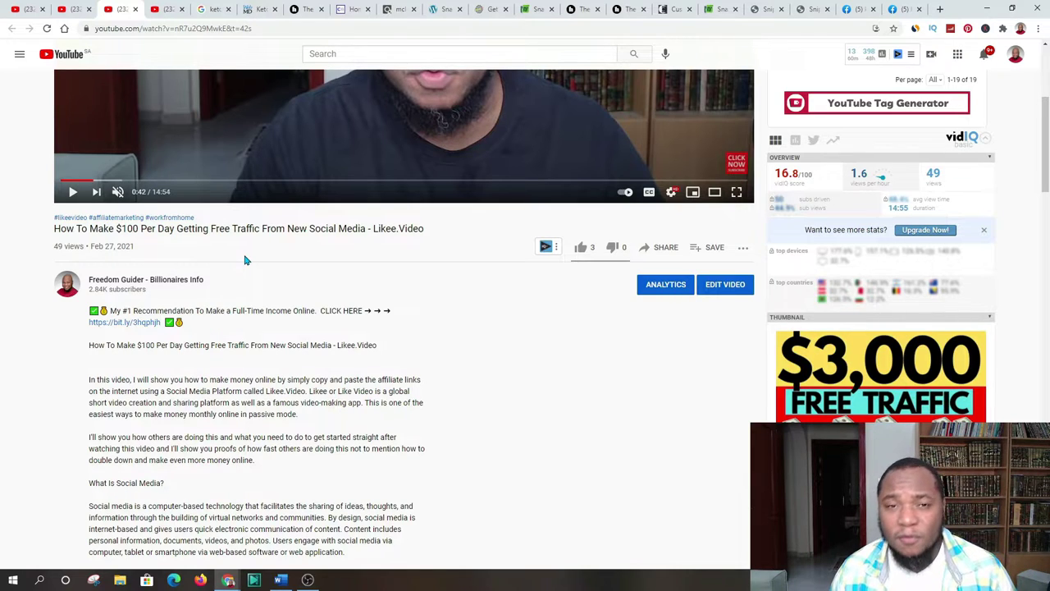
{"action": "scroll", "coordinate": [286, 235], "scroll_direction": "down", "scroll_amount": 3}
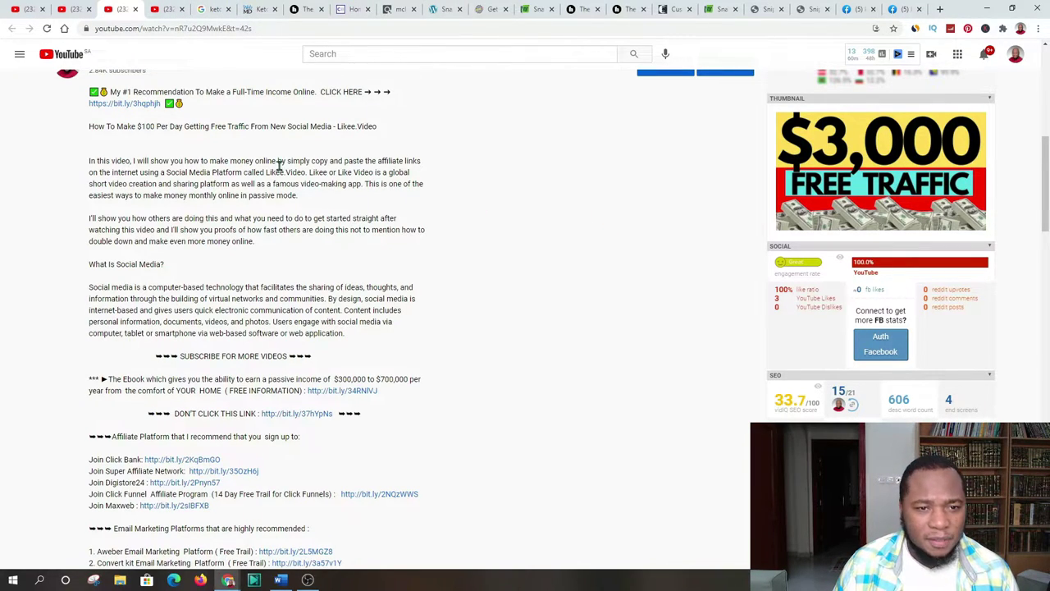
{"action": "scroll", "coordinate": [279, 164], "scroll_direction": "up", "scroll_amount": 3}
Switch to the Google results for "keto diet" and review the search results and keyword suggestions.
{"action": "left_click", "coordinate": [212, 9]}
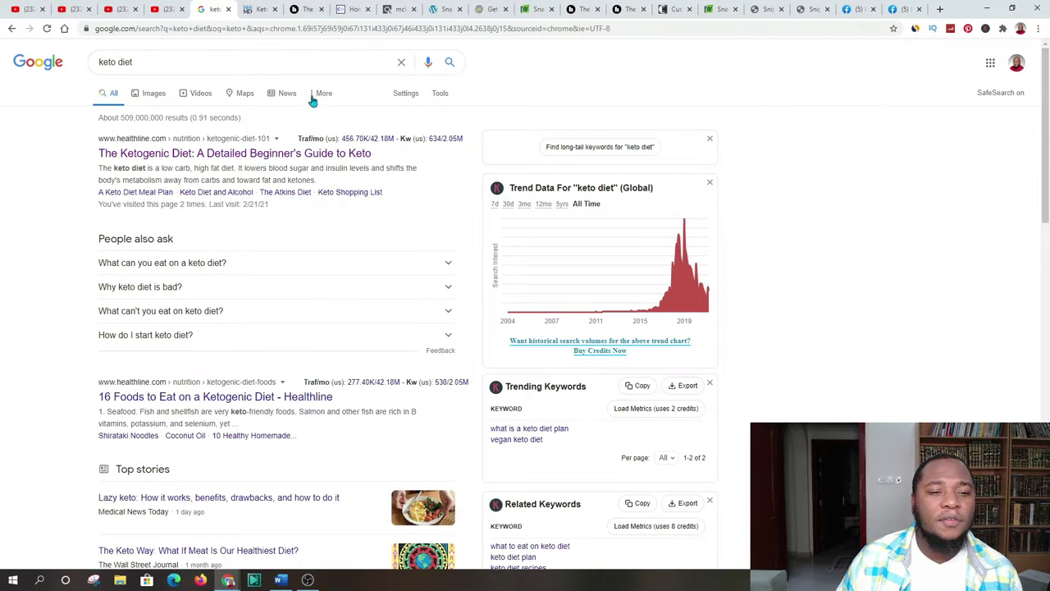
{"action": "scroll", "coordinate": [286, 156], "scroll_direction": "down", "scroll_amount": 1}
{"action": "scroll", "coordinate": [23, 249], "scroll_direction": "down", "scroll_amount": 6}
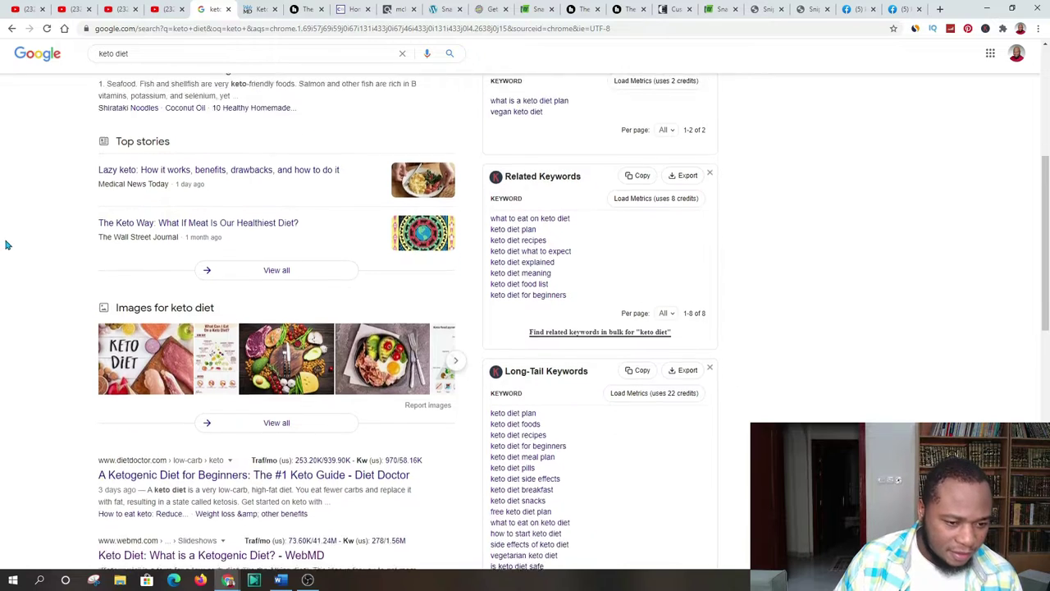
{"action": "scroll", "coordinate": [222, 246], "scroll_direction": "up", "scroll_amount": 6}
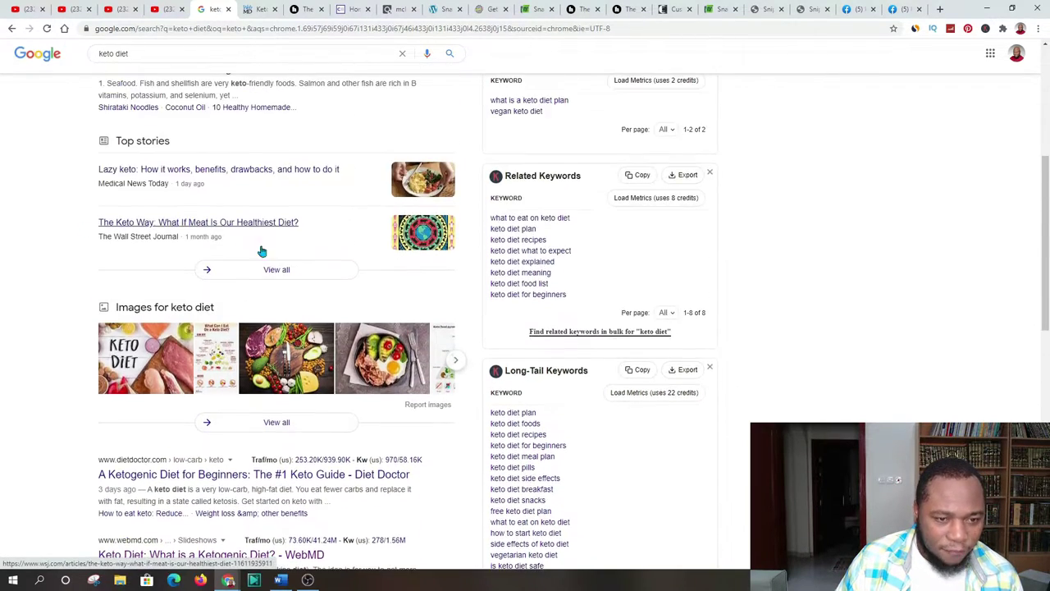
{"action": "scroll", "coordinate": [407, 293], "scroll_direction": "up", "scroll_amount": 2}
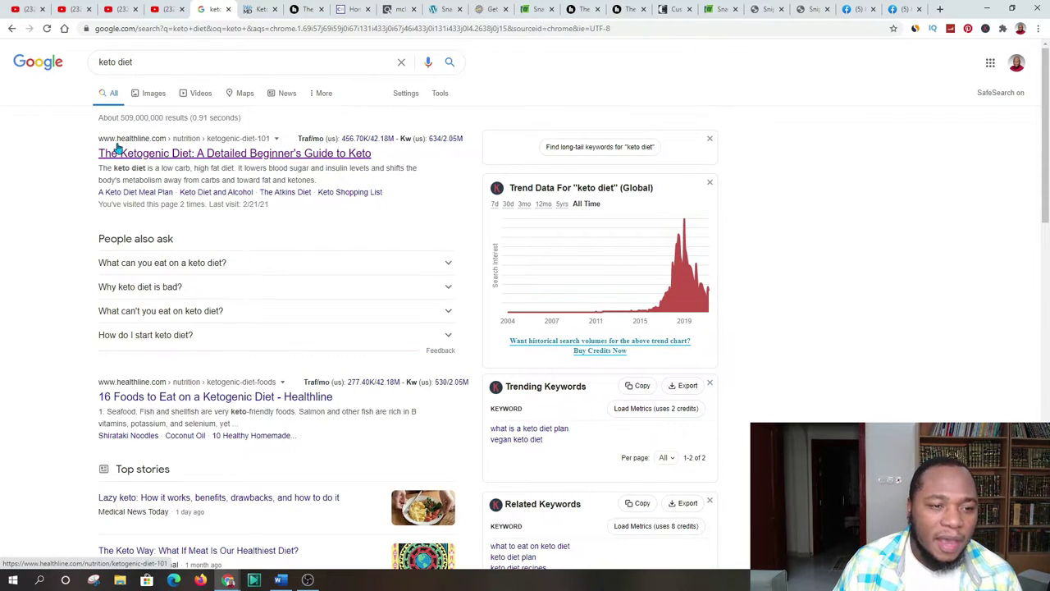
Open Healthline's "The Ketogenic Diet: A Detailed Beginner's Guide to Keto" result separately and skim through the article.
{"action": "right_click", "coordinate": [151, 156]}
{"action": "left_click", "coordinate": [200, 161]}
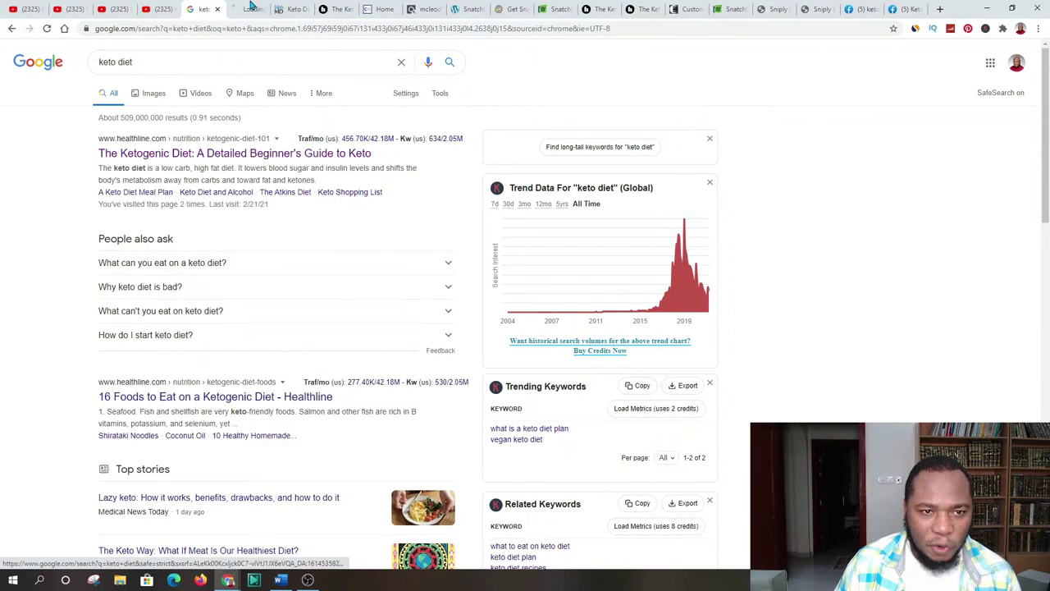
{"action": "left_click", "coordinate": [248, 9]}
{"action": "scroll", "coordinate": [274, 244], "scroll_direction": "down", "scroll_amount": 9}
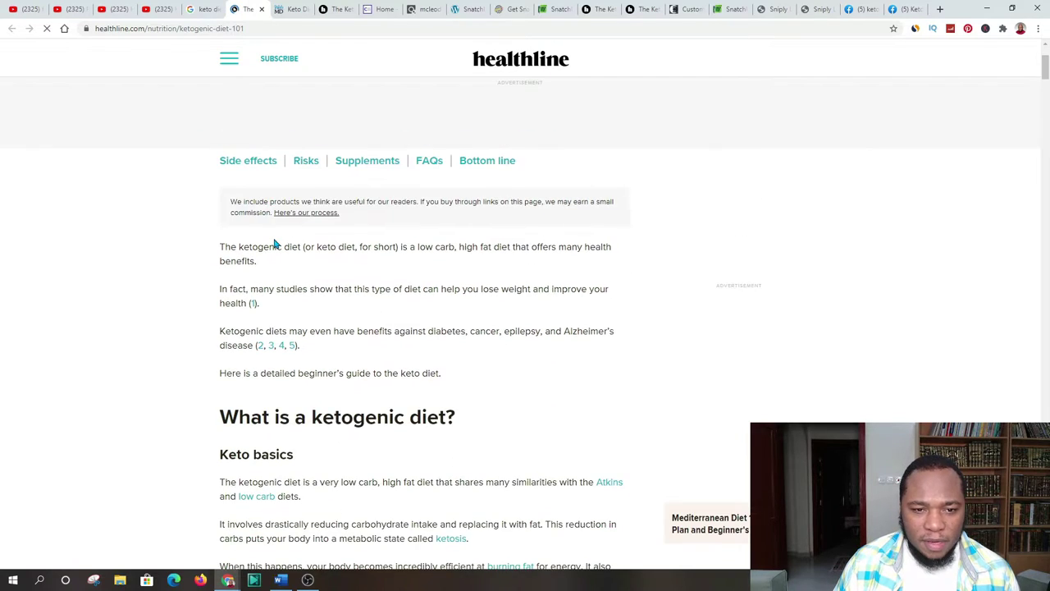
{"action": "scroll", "coordinate": [410, 276], "scroll_direction": "down", "scroll_amount": 5}
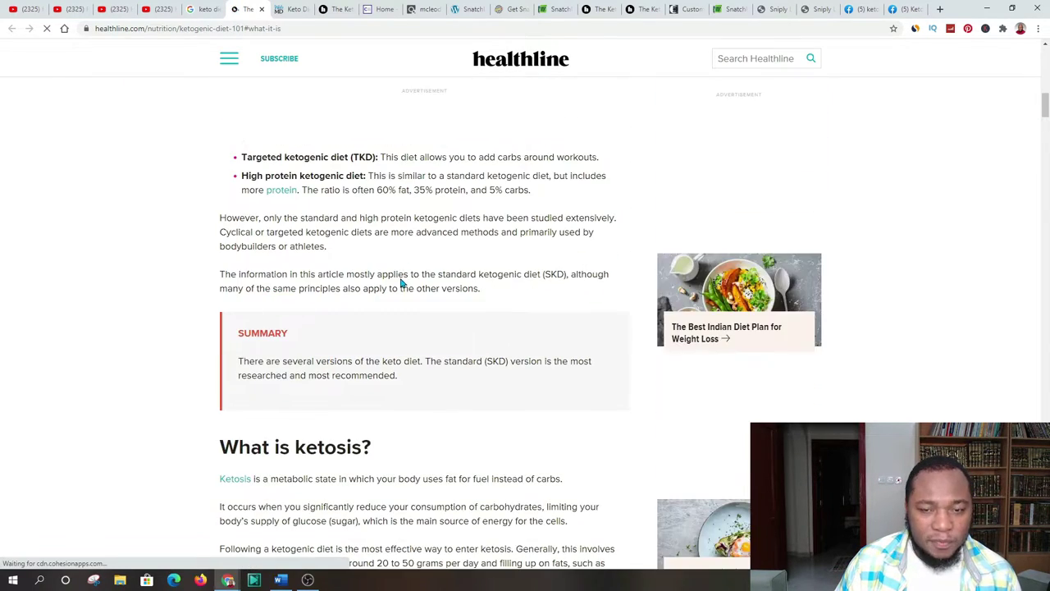
{"action": "scroll", "coordinate": [415, 279], "scroll_direction": "up", "scroll_amount": 14}
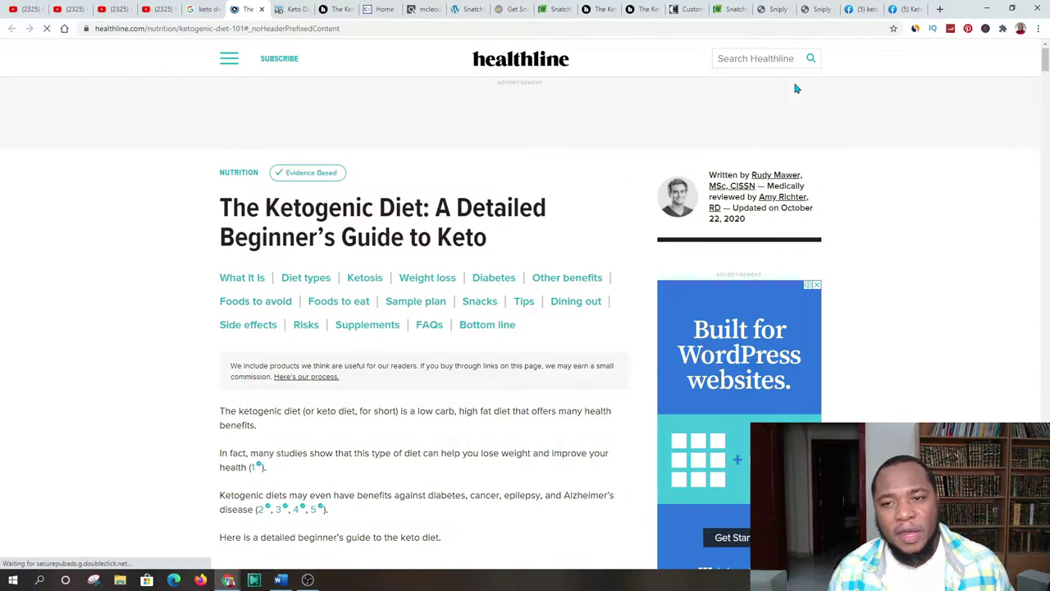
Look over the SnatchIt sign-in page, its sales page with the pricing offer, and the Sniply home page.
{"action": "left_click", "coordinate": [556, 10]}
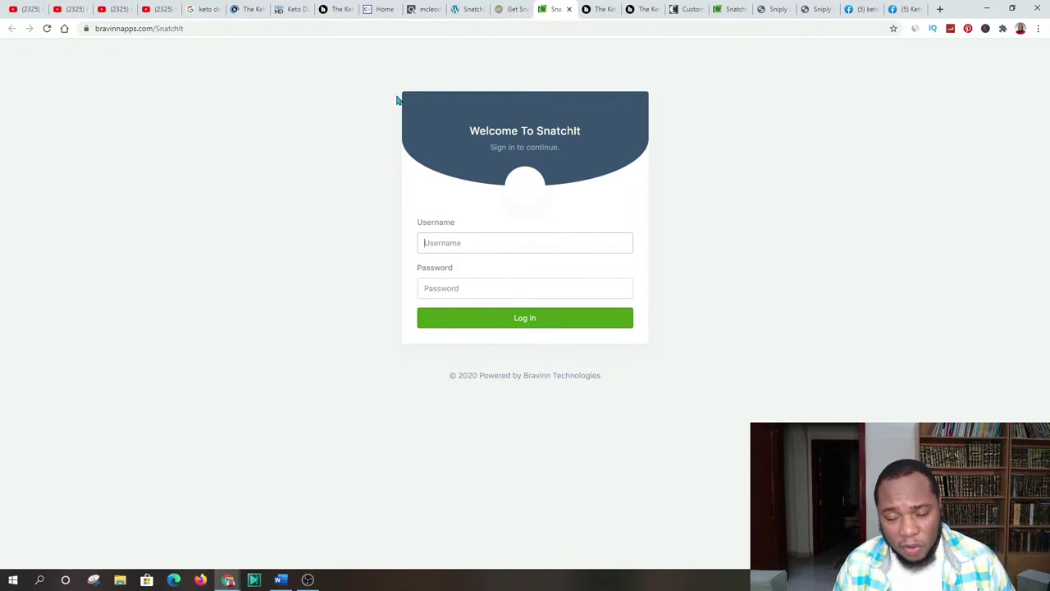
{"action": "left_click", "coordinate": [512, 9]}
{"action": "scroll", "coordinate": [622, 296], "scroll_direction": "down", "scroll_amount": 3}
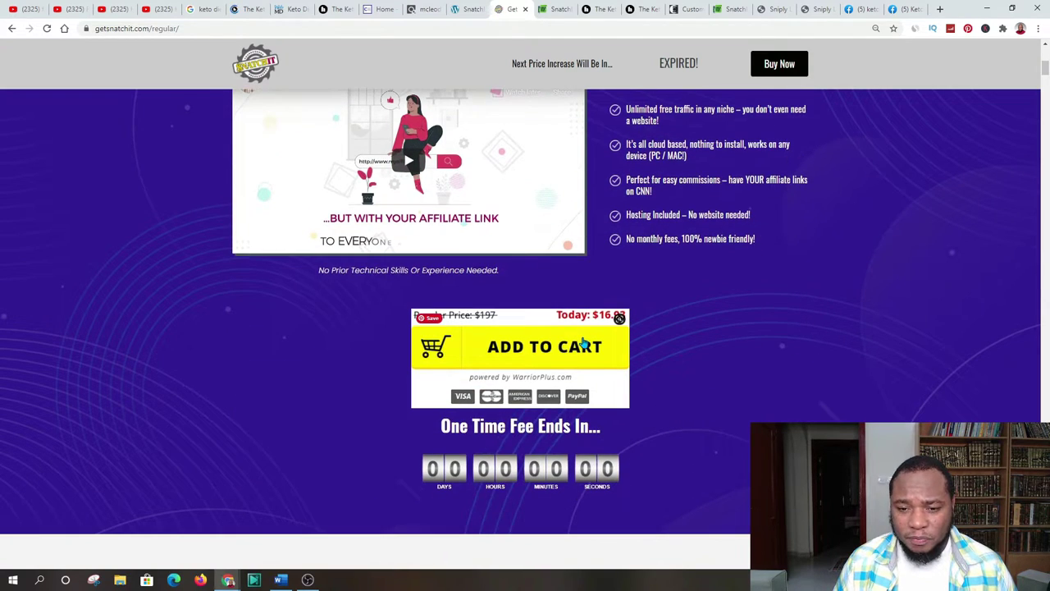
{"action": "scroll", "coordinate": [533, 339], "scroll_direction": "down", "scroll_amount": 2}
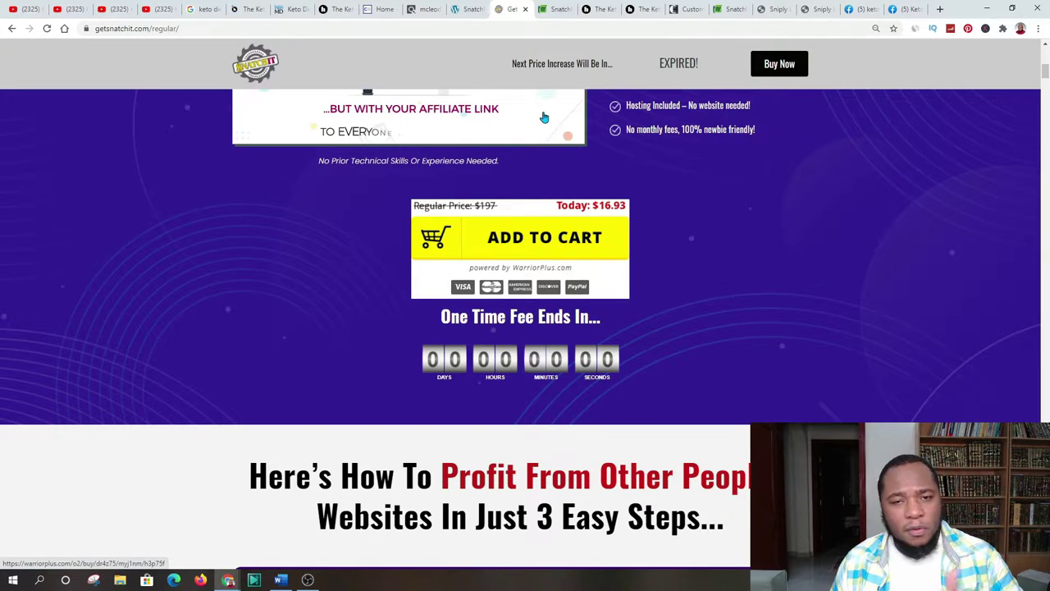
{"action": "left_click", "coordinate": [835, 8]}
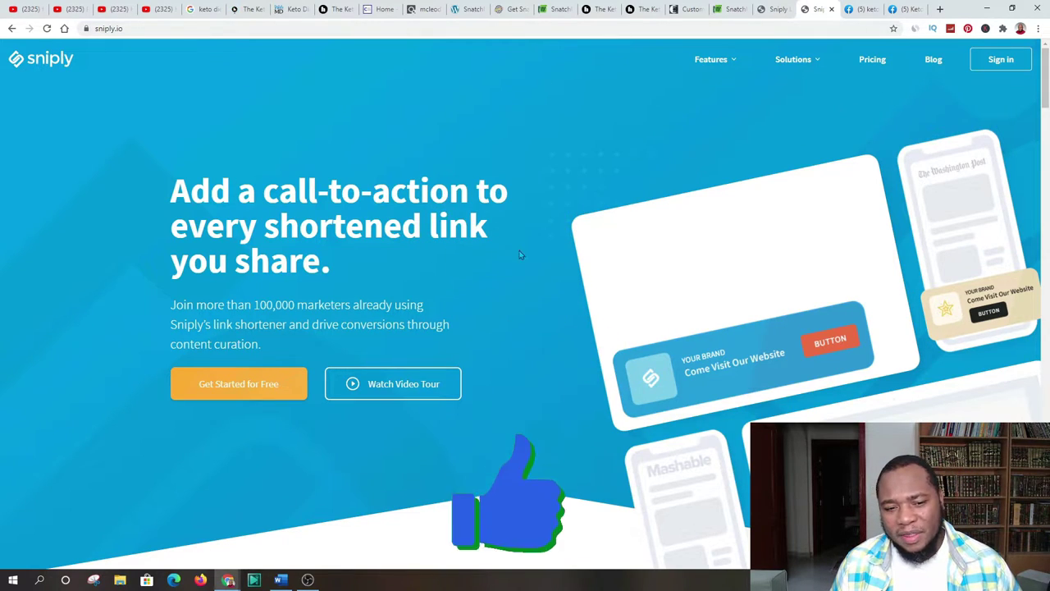
Go back to SnatchIt and examine the target URLs, visitors and clicks in the All Seeds list.
{"action": "left_click", "coordinate": [556, 9]}
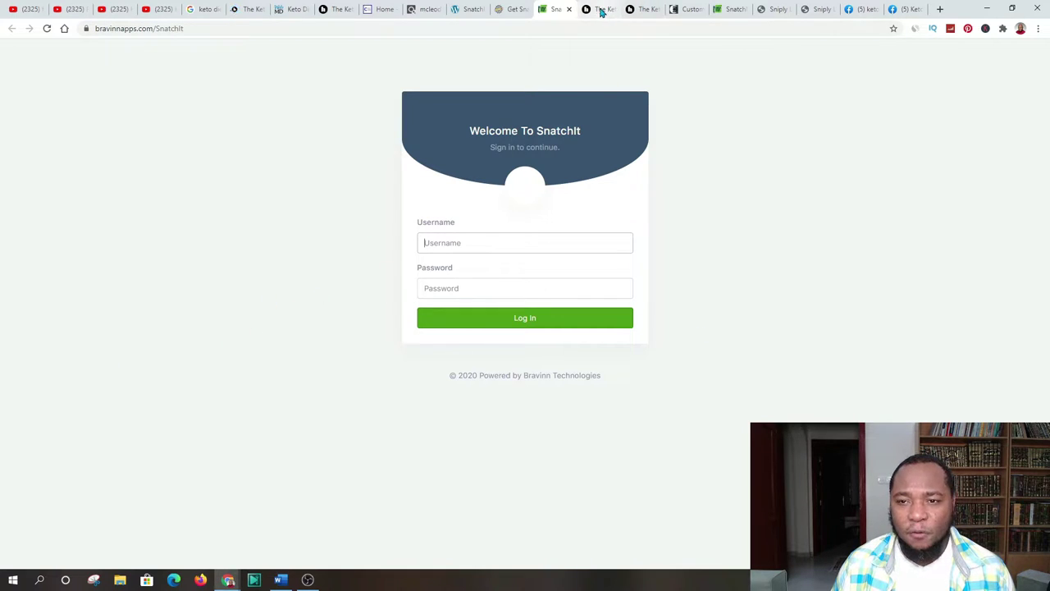
{"action": "left_click", "coordinate": [727, 11]}
{"action": "scroll", "coordinate": [202, 271], "scroll_direction": "down", "scroll_amount": 3}
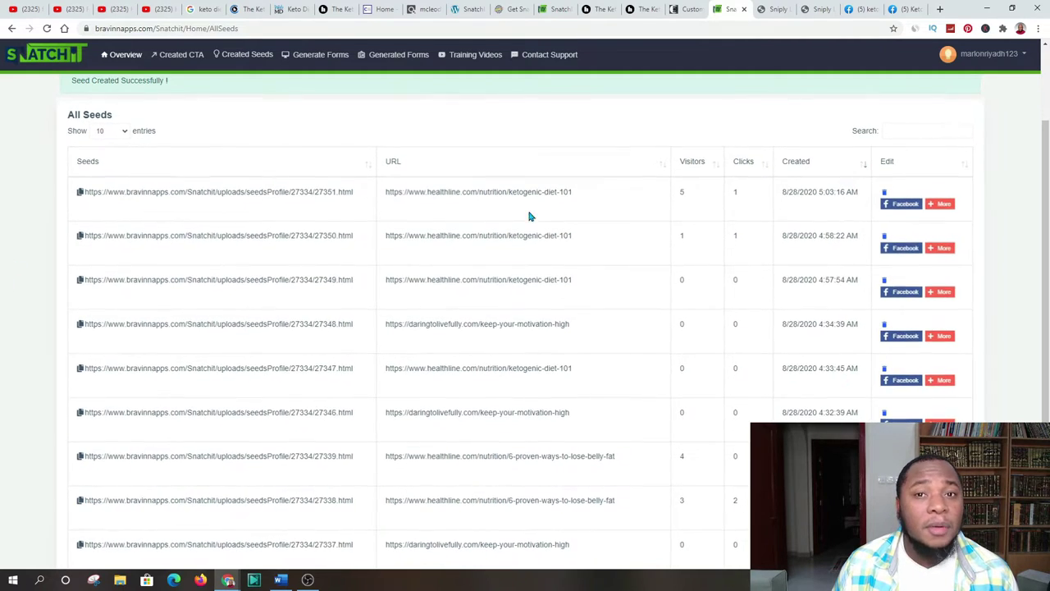
{"action": "scroll", "coordinate": [485, 270], "scroll_direction": "up", "scroll_amount": 1}
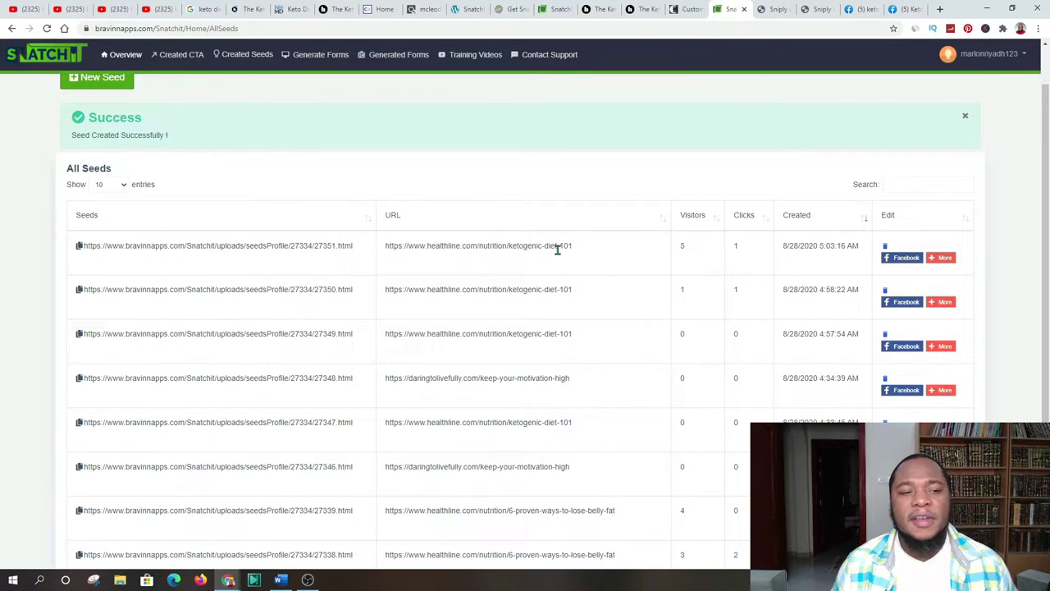
Return to the Healthline ketogenic diet guide and review its section links and introduction.
{"action": "left_click", "coordinate": [279, 10]}
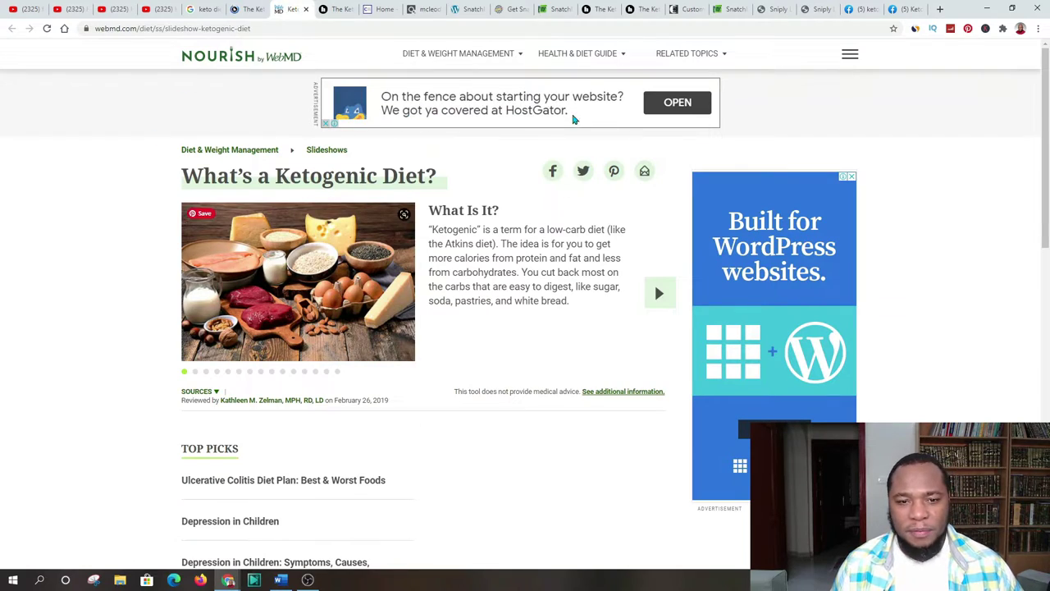
{"action": "left_click", "coordinate": [238, 9]}
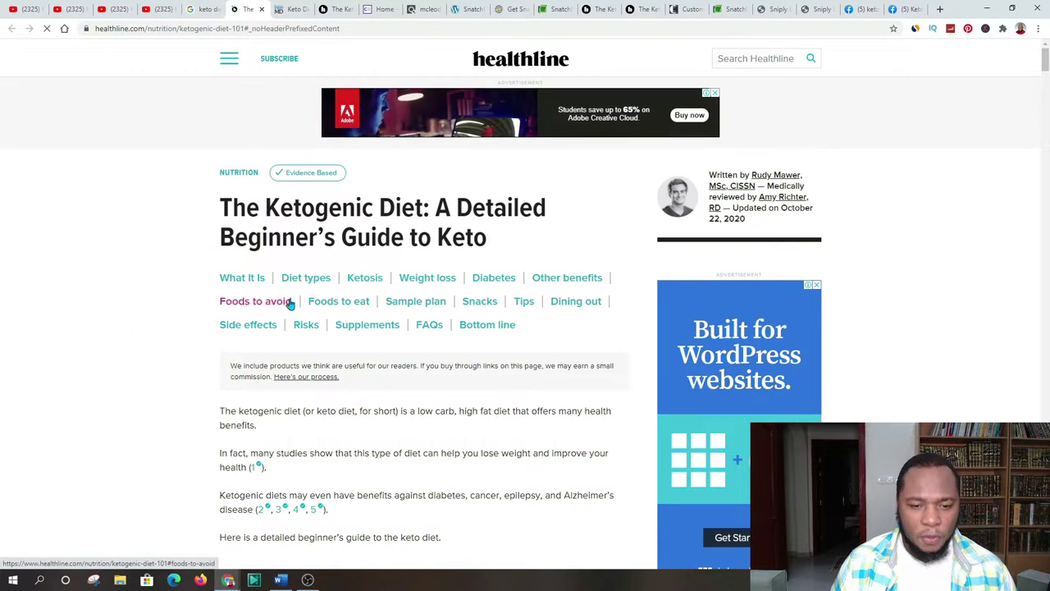
{"action": "scroll", "coordinate": [304, 296], "scroll_direction": "down", "scroll_amount": 2}
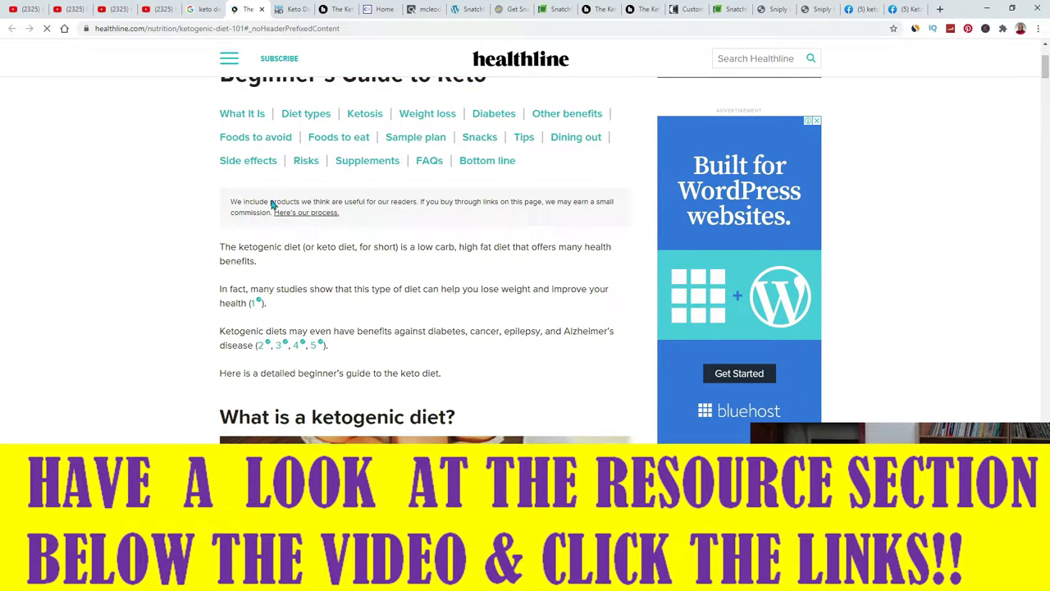
Switch to the ClickBank marketplace and browse the keto offers for a product to promote.
{"action": "left_click", "coordinate": [384, 9]}
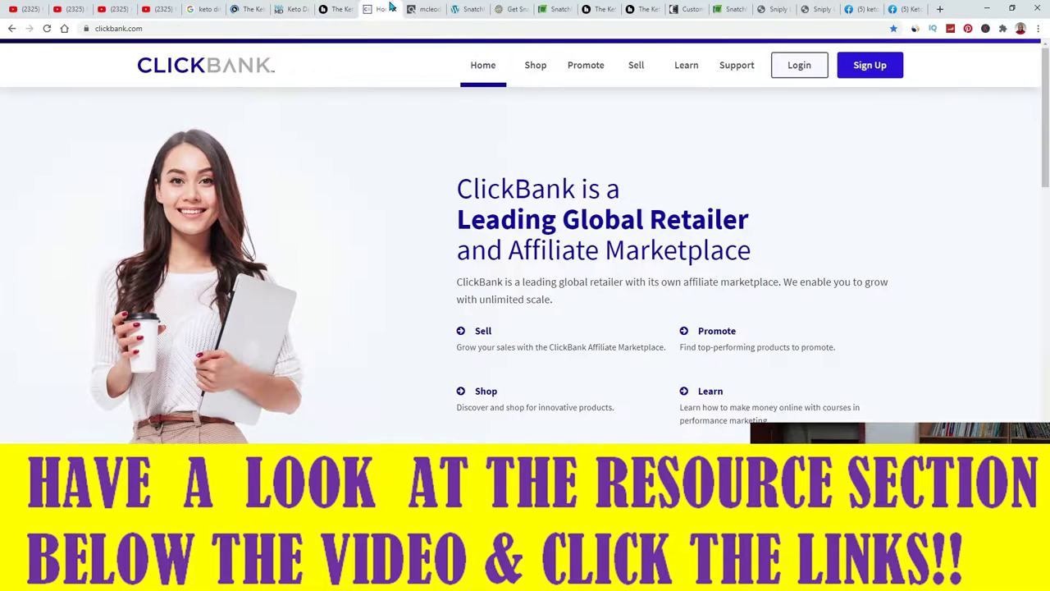
{"action": "left_click", "coordinate": [432, 9]}
{"action": "scroll", "coordinate": [816, 237], "scroll_direction": "up", "scroll_amount": 5}
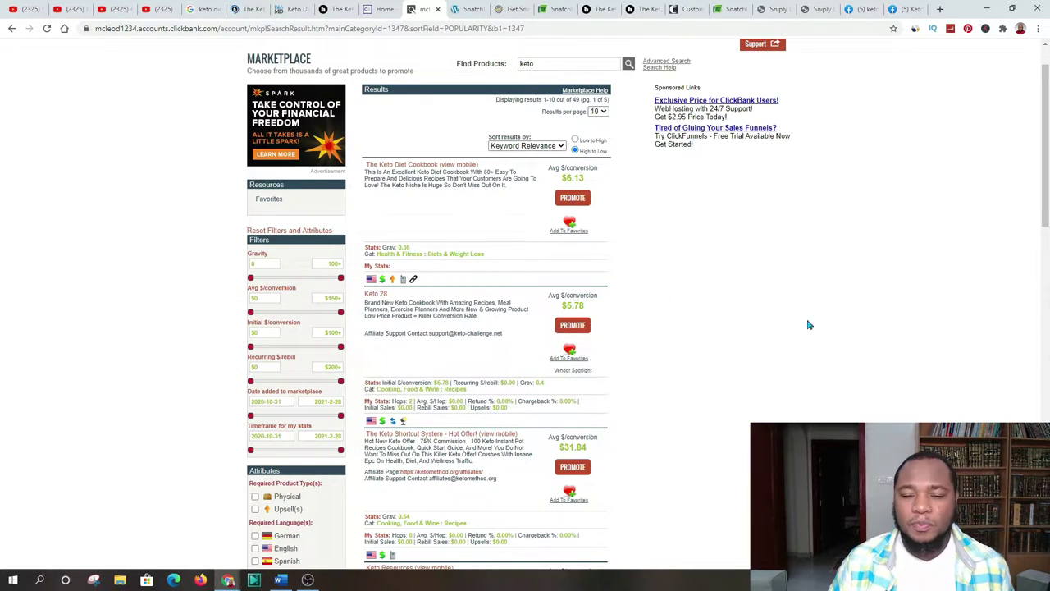
{"action": "scroll", "coordinate": [719, 178], "scroll_direction": "up", "scroll_amount": 1}
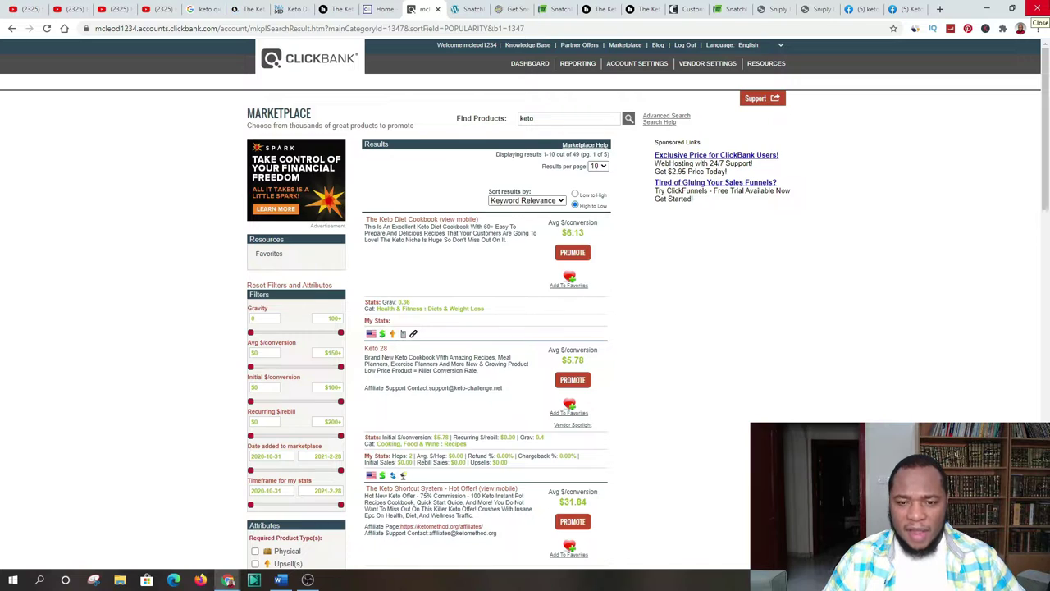
{"action": "scroll", "coordinate": [399, 164], "scroll_direction": "down", "scroll_amount": 3}
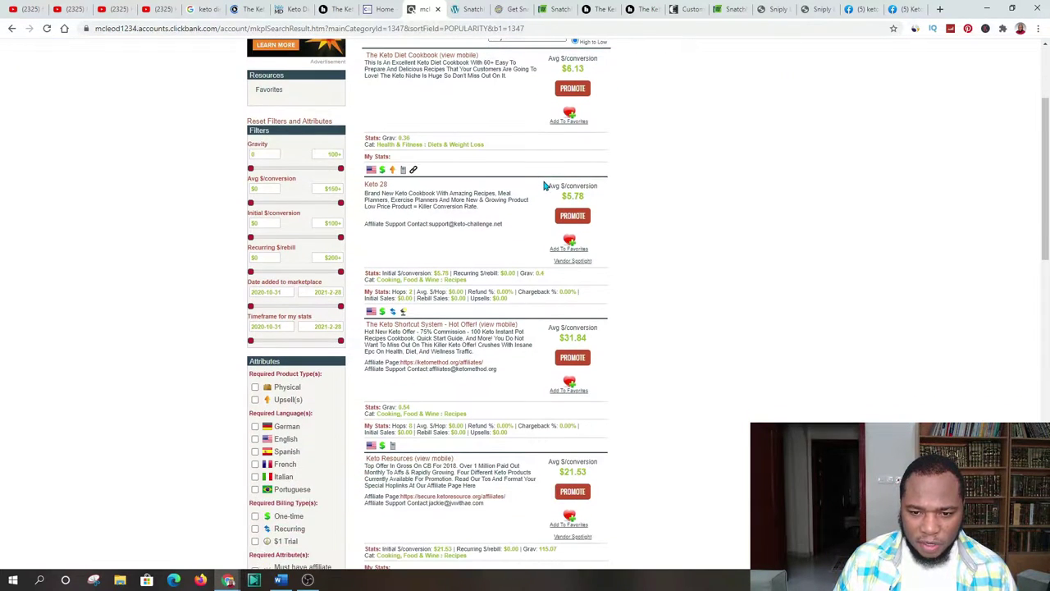
{"action": "scroll", "coordinate": [537, 167], "scroll_direction": "down", "scroll_amount": 1}
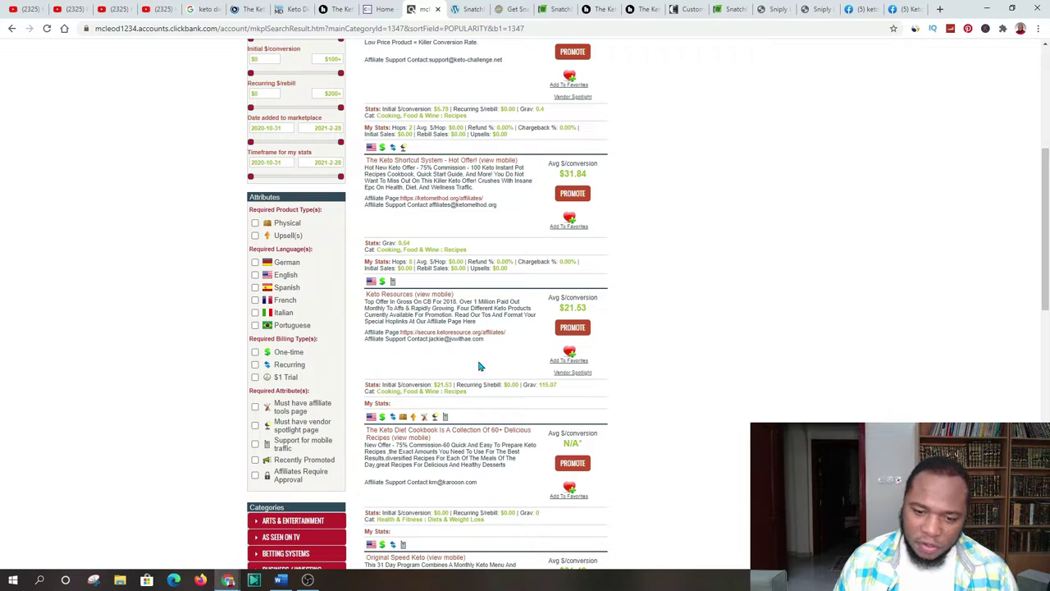
{"action": "scroll", "coordinate": [566, 347], "scroll_direction": "down", "scroll_amount": 5}
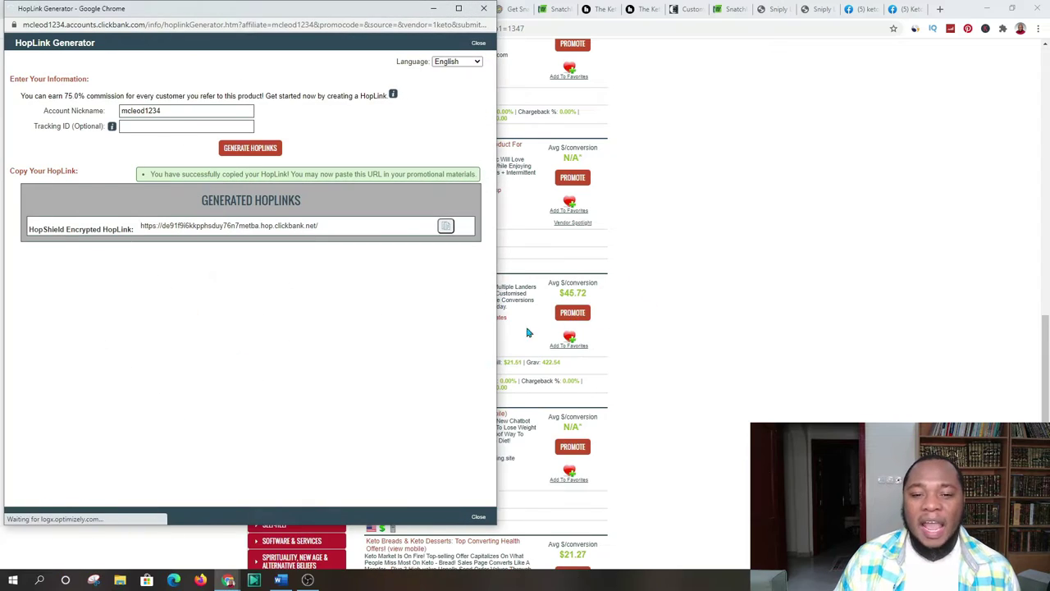
Start promoting the Custom Keto Diet offer and try to generate a HopLink with the affiliate account nickname.
{"action": "left_click", "coordinate": [575, 321]}
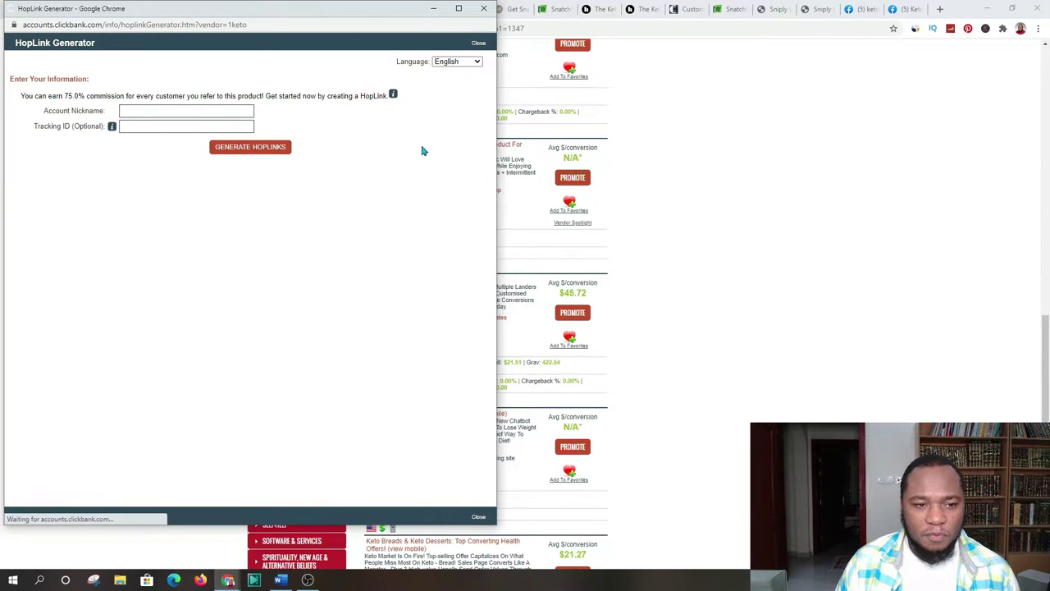
{"action": "left_click", "coordinate": [131, 109]}
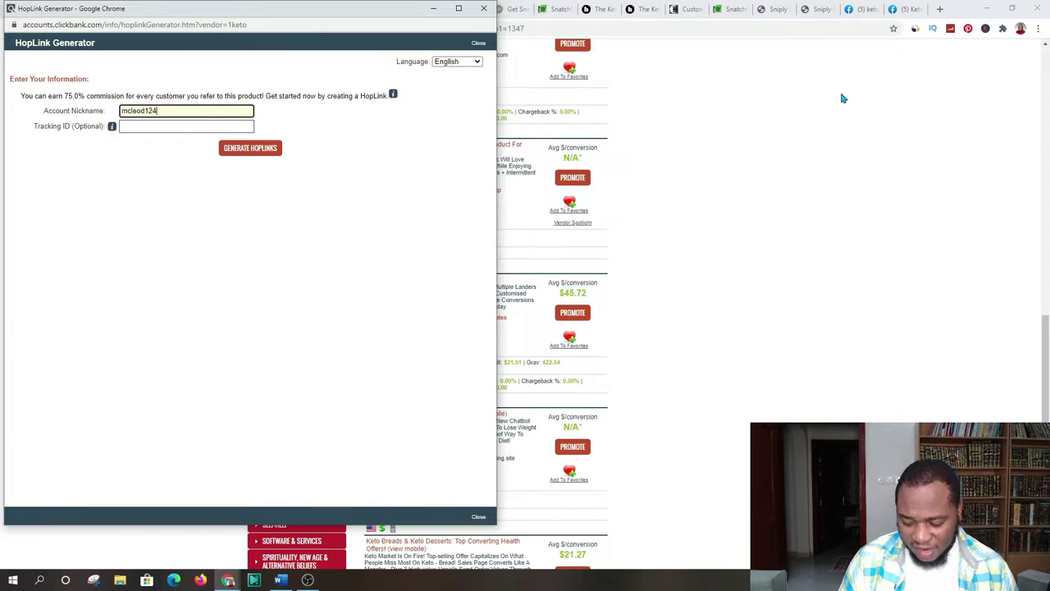
{"action": "left_click", "coordinate": [253, 155]}
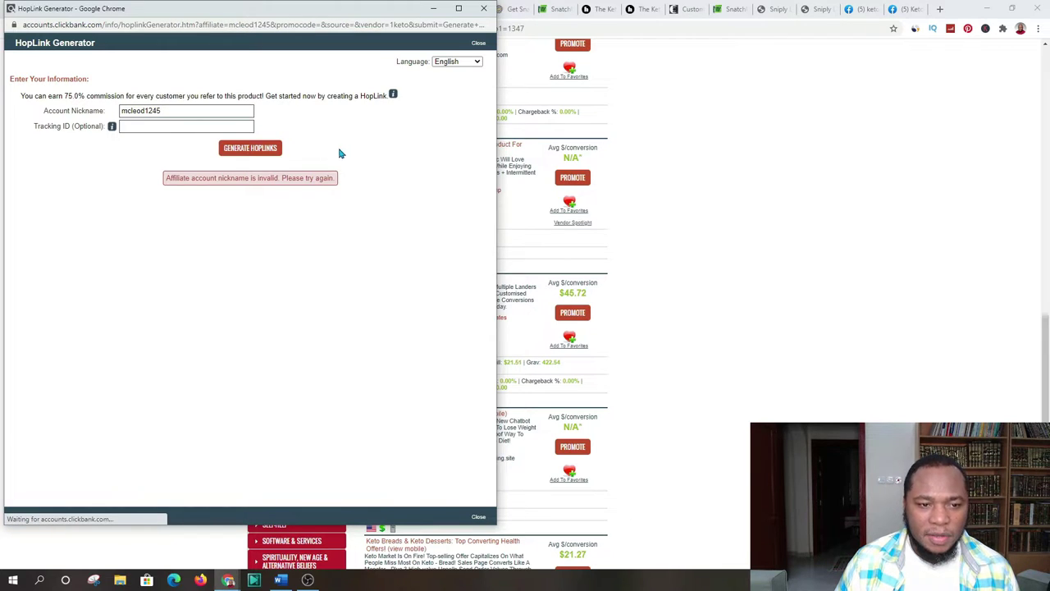
Correct the ending of the account nickname, generate the encrypted HopLink and copy it.
{"action": "double_click", "coordinate": [160, 112]}
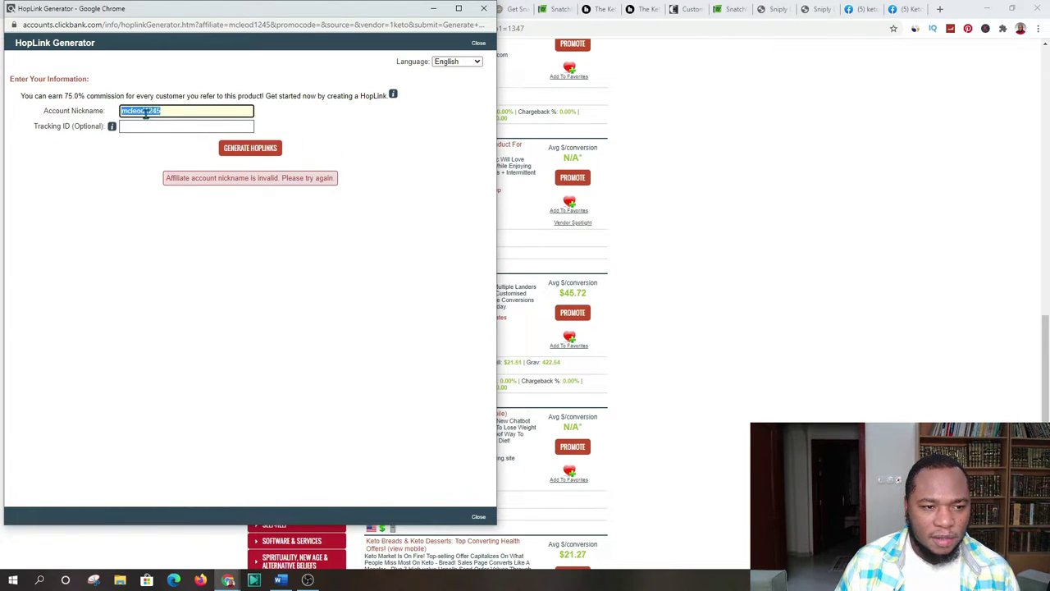
{"action": "left_click", "coordinate": [165, 111]}
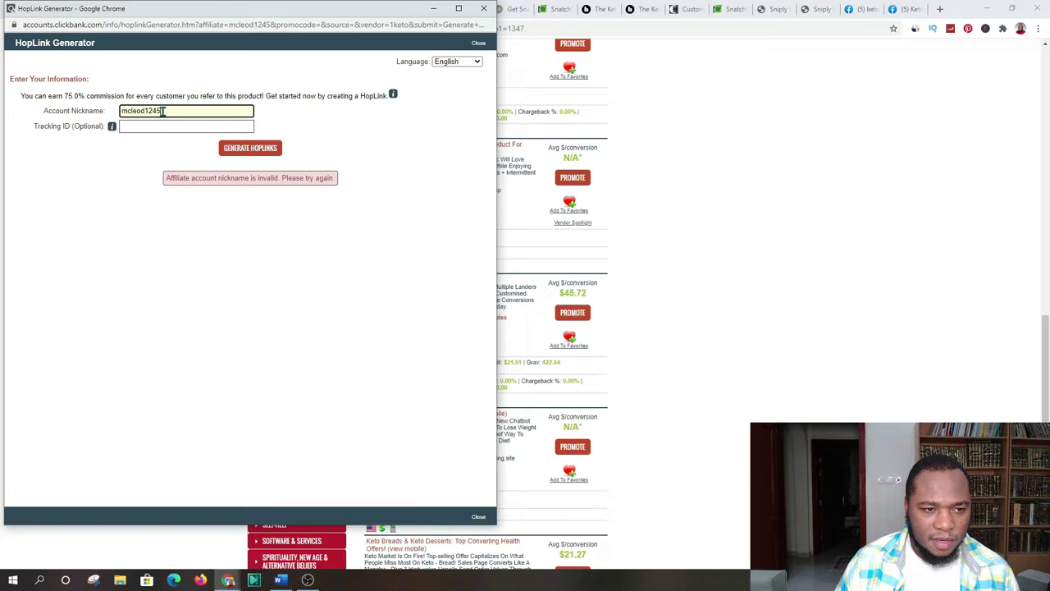
{"action": "type", "text": "34"}
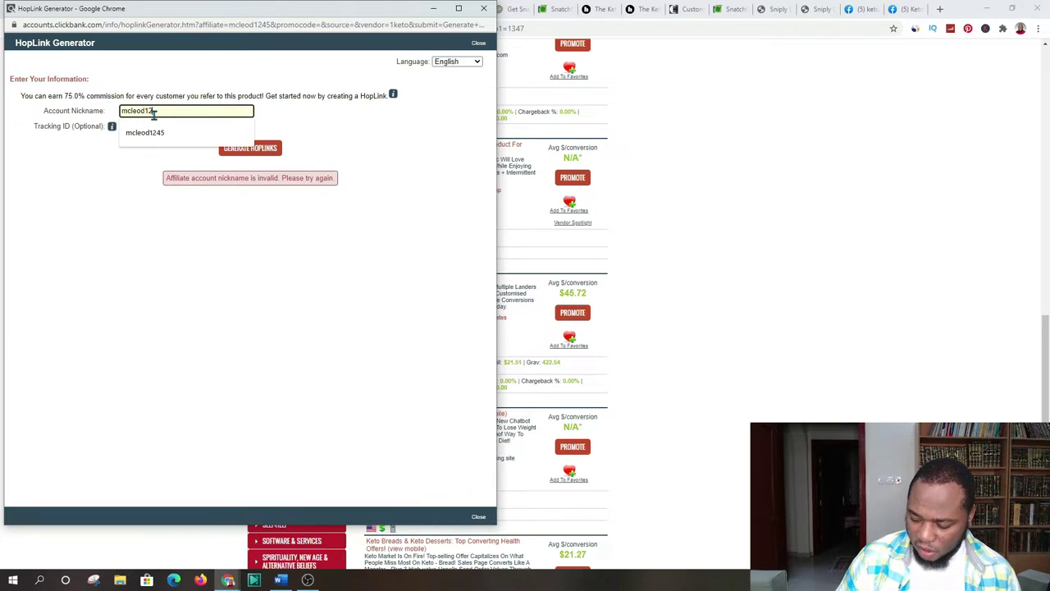
{"action": "left_click", "coordinate": [248, 154]}
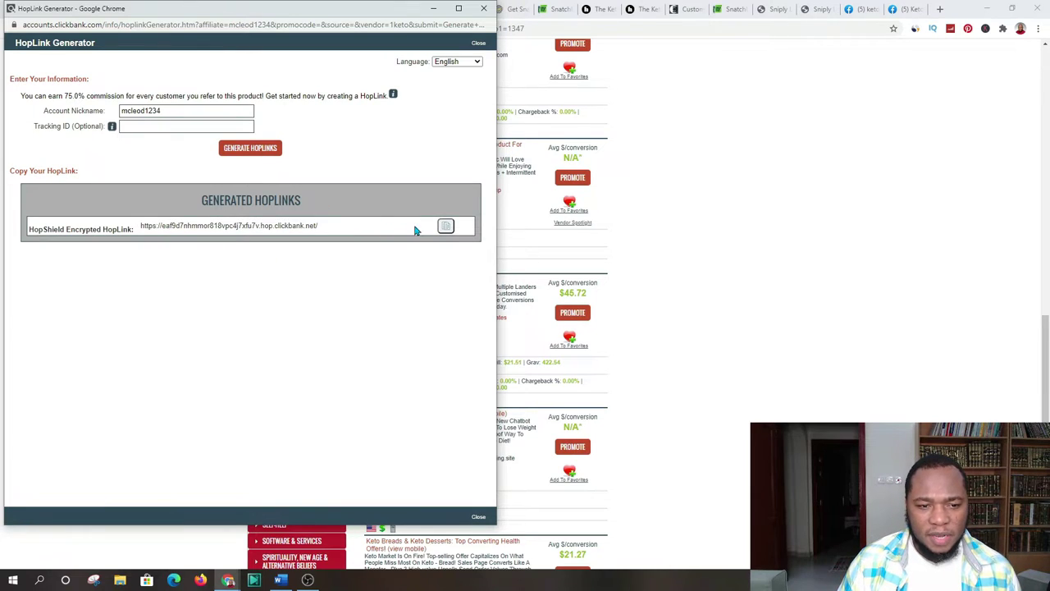
{"action": "left_click", "coordinate": [445, 226]}
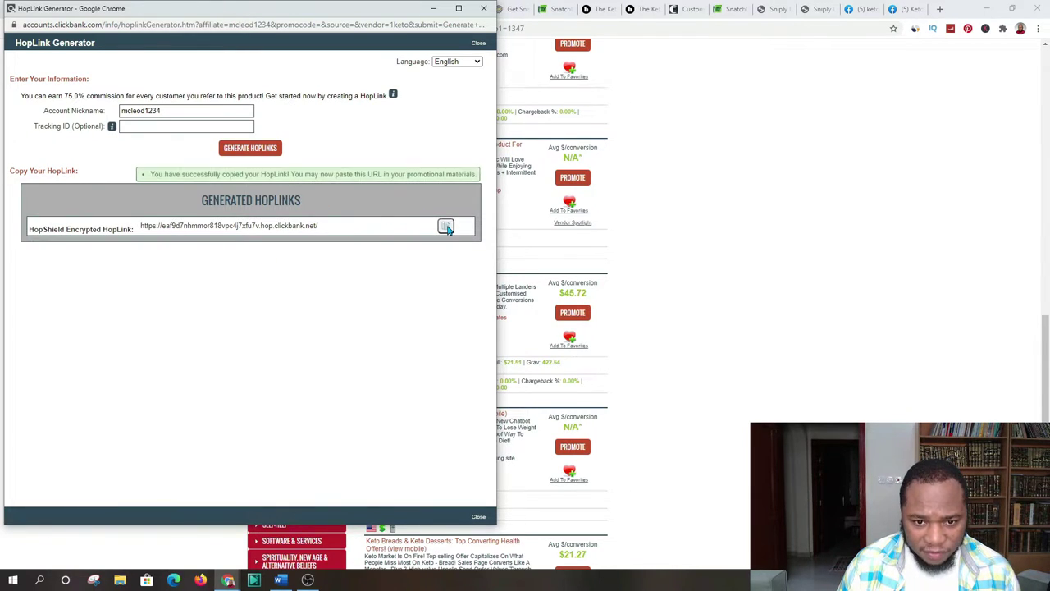
{"action": "left_click", "coordinate": [434, 8]}
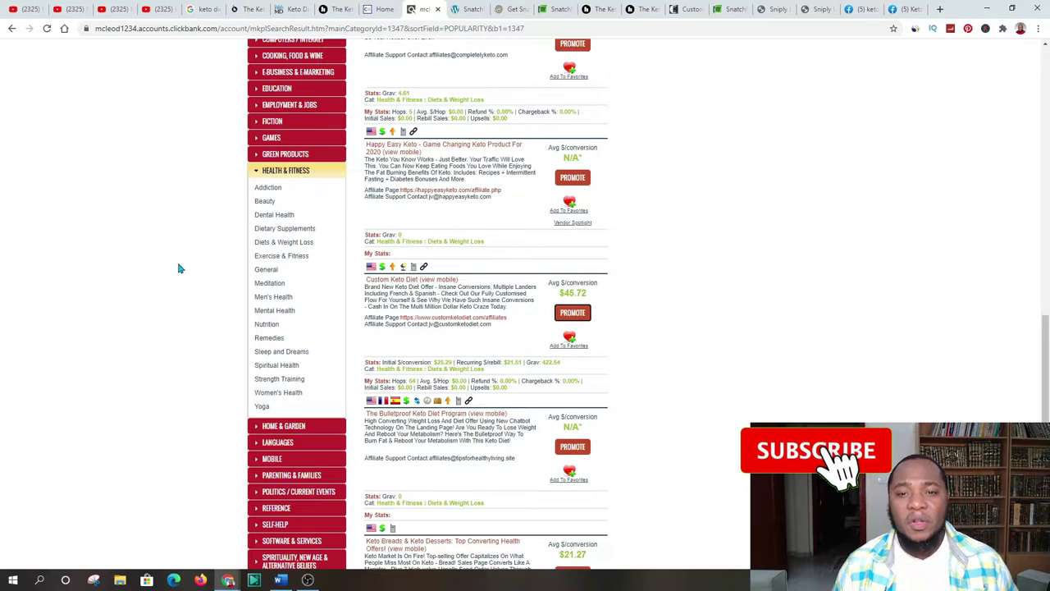
Review the "3 Easy Steps" section of the SnatchIt sales page and revisit its sign-in page.
{"action": "left_click", "coordinate": [503, 9]}
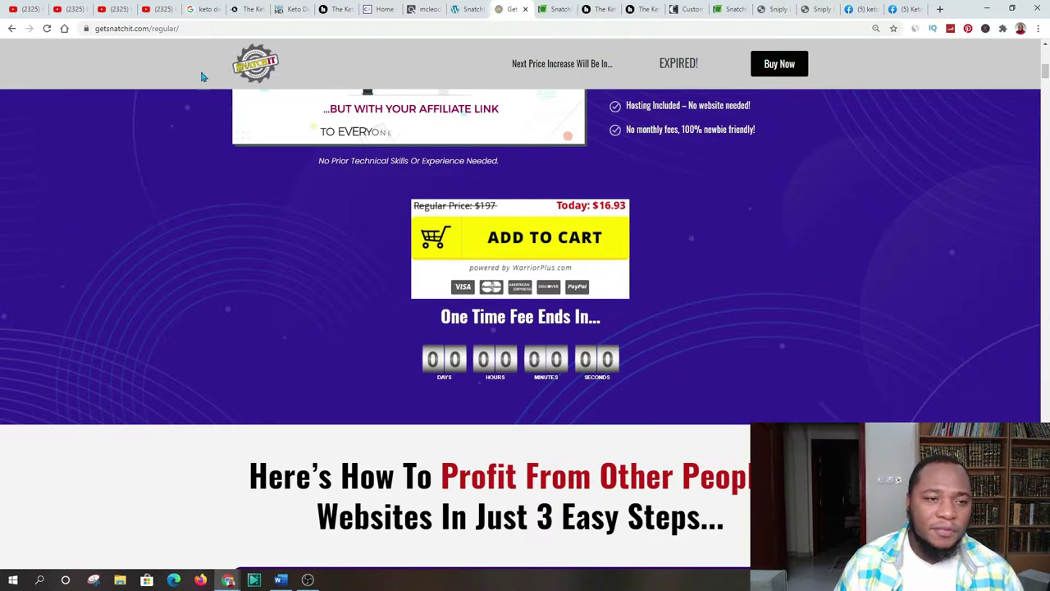
{"action": "scroll", "coordinate": [605, 301], "scroll_direction": "down", "scroll_amount": 2}
{"action": "scroll", "coordinate": [606, 302], "scroll_direction": "down", "scroll_amount": 1}
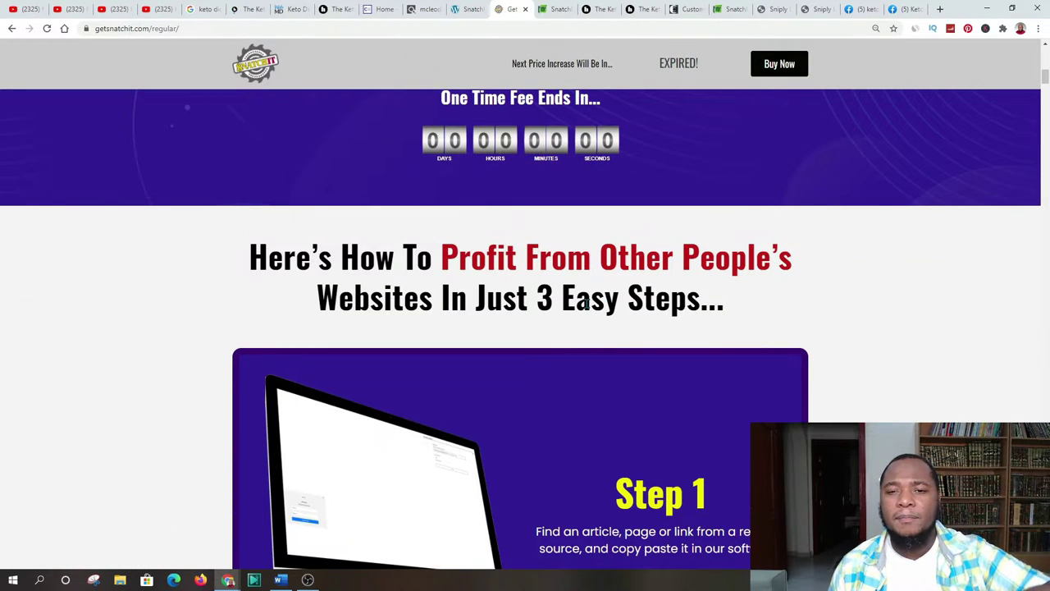
{"action": "left_click", "coordinate": [556, 8]}
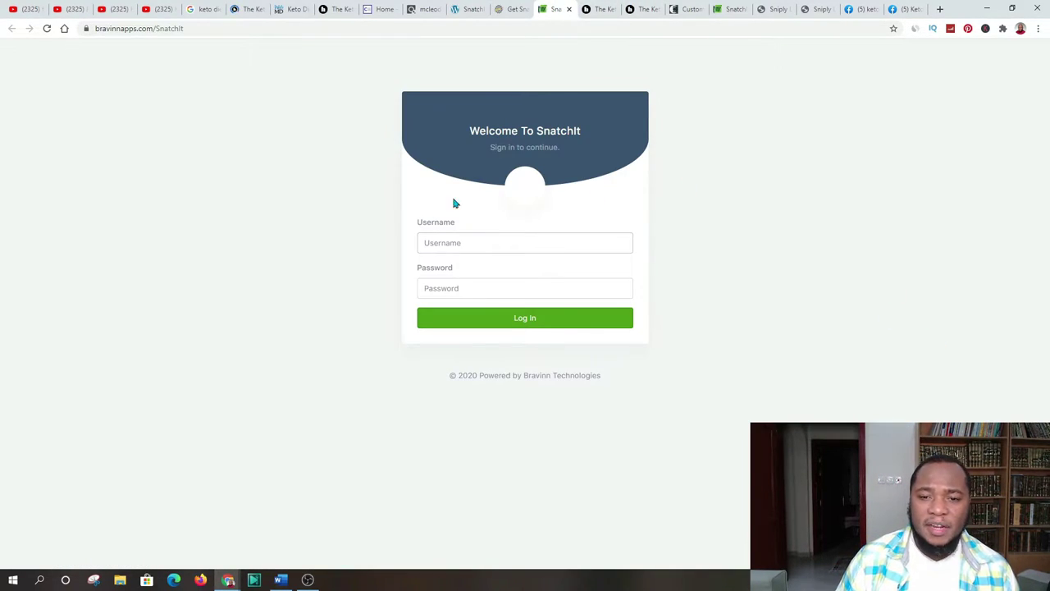
{"action": "left_click", "coordinate": [731, 9]}
{"action": "scroll", "coordinate": [109, 285], "scroll_direction": "up", "scroll_amount": 1}
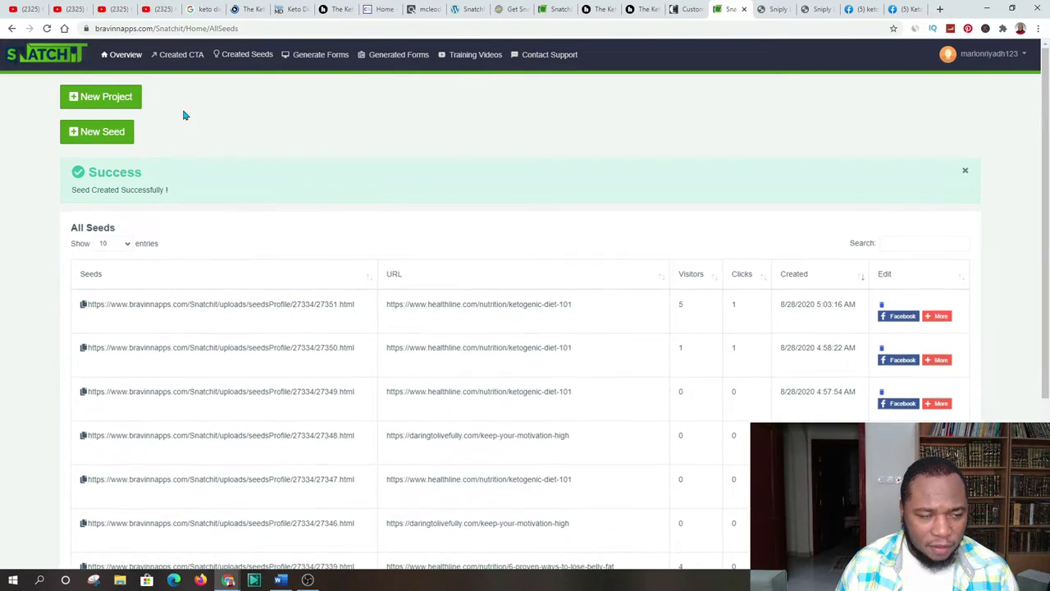
{"action": "left_click", "coordinate": [96, 134]}
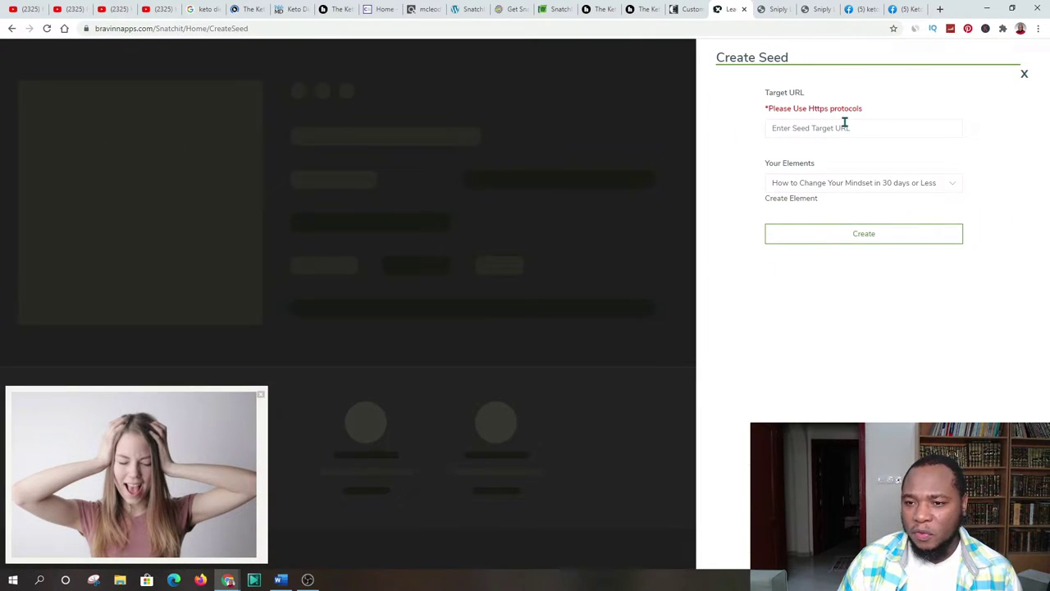
{"action": "left_click", "coordinate": [845, 127]}
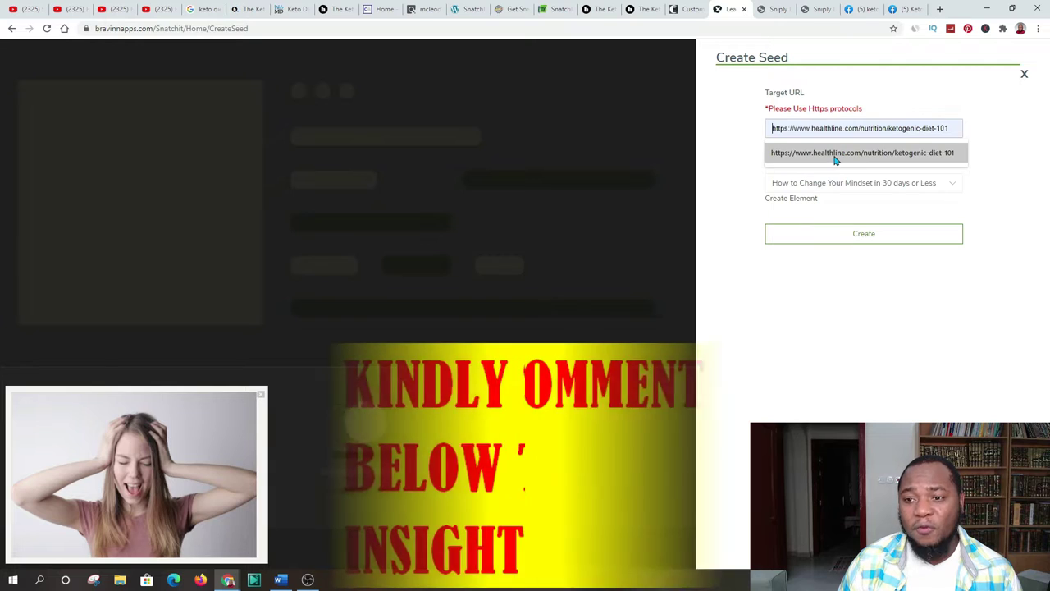
{"action": "left_click", "coordinate": [837, 154]}
Copy the web address of Healthline's ketogenic diet article and look for the open seed form.
{"action": "left_click", "coordinate": [293, 11]}
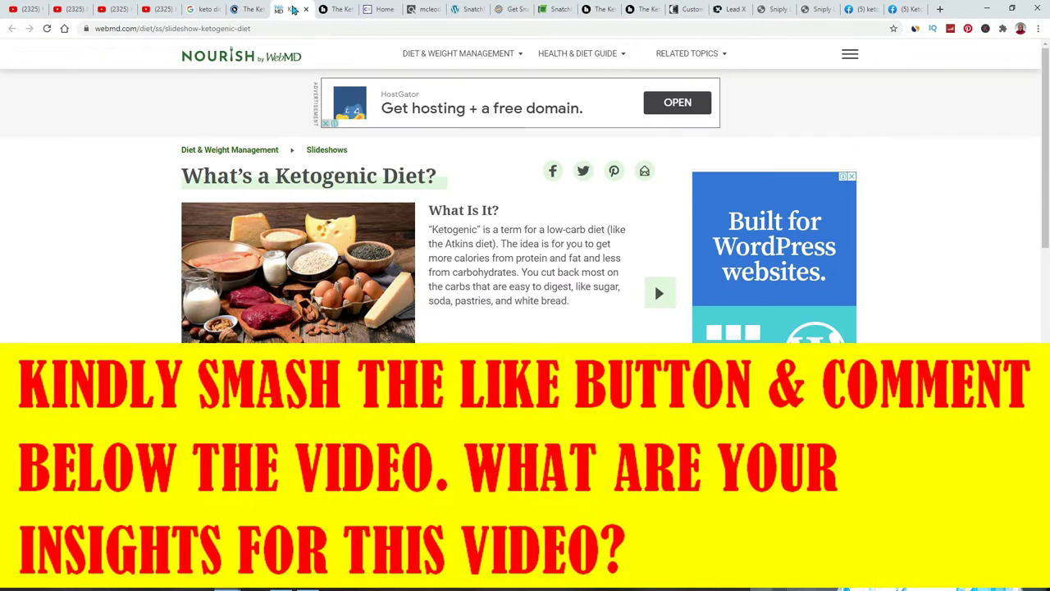
{"action": "left_click", "coordinate": [243, 6]}
{"action": "left_click", "coordinate": [364, 29]}
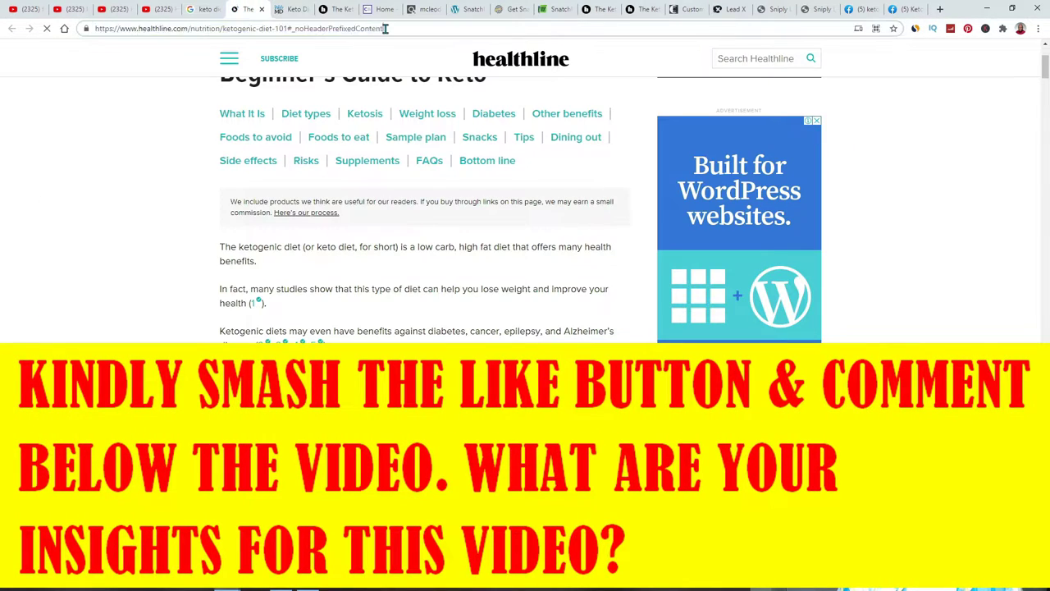
{"action": "right_click", "coordinate": [138, 29]}
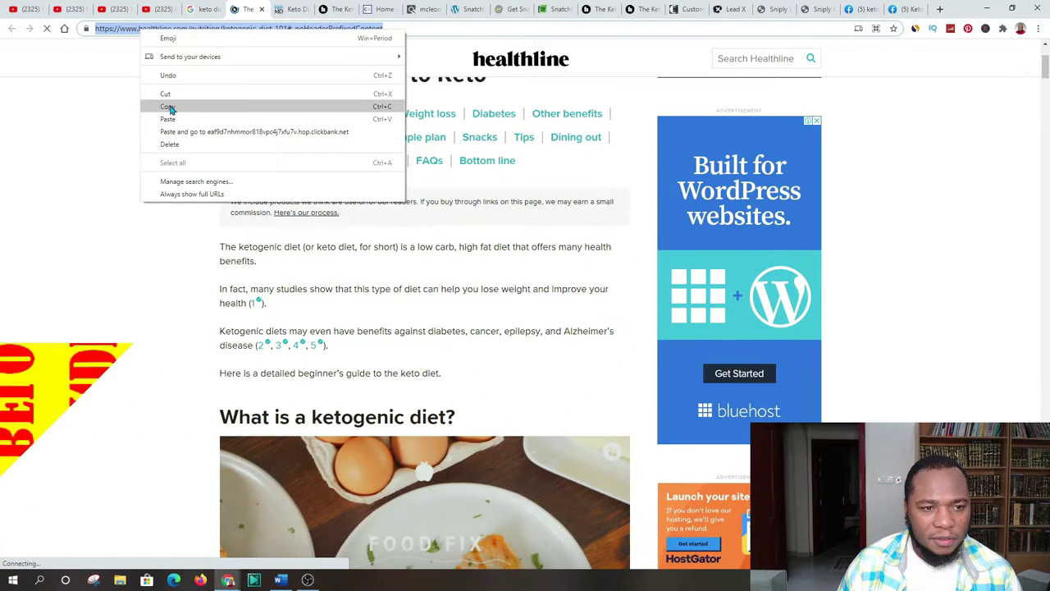
{"action": "left_click", "coordinate": [172, 107]}
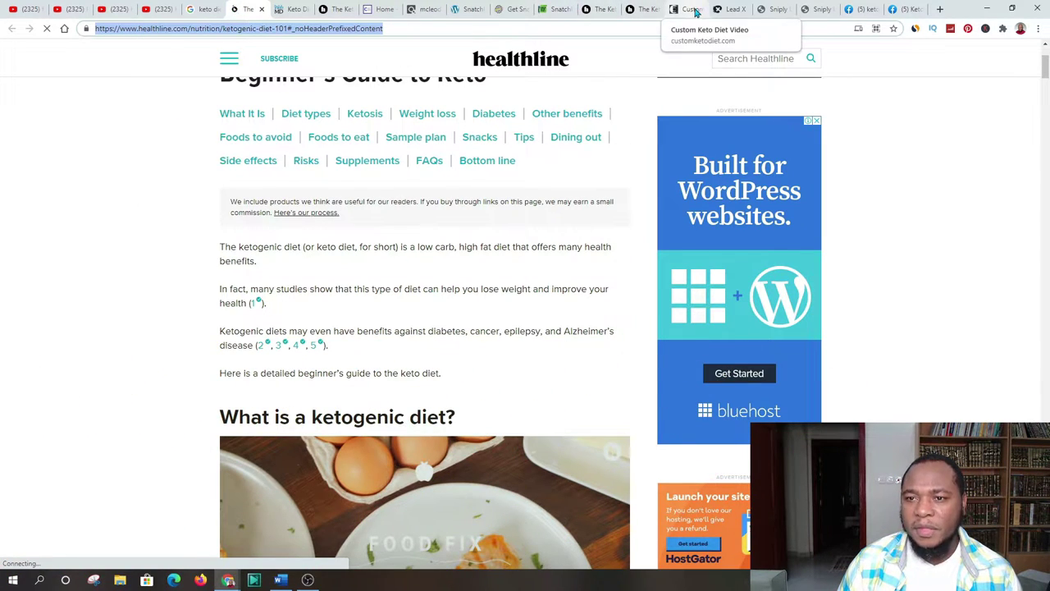
{"action": "left_click", "coordinate": [566, 9]}
{"action": "left_click", "coordinate": [601, 9]}
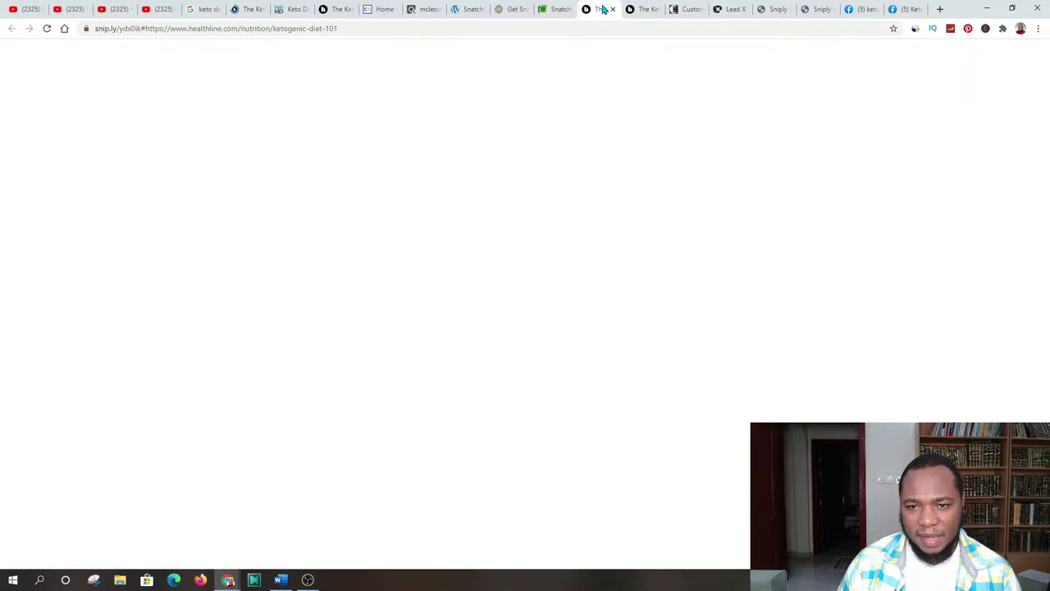
{"action": "left_click", "coordinate": [555, 9]}
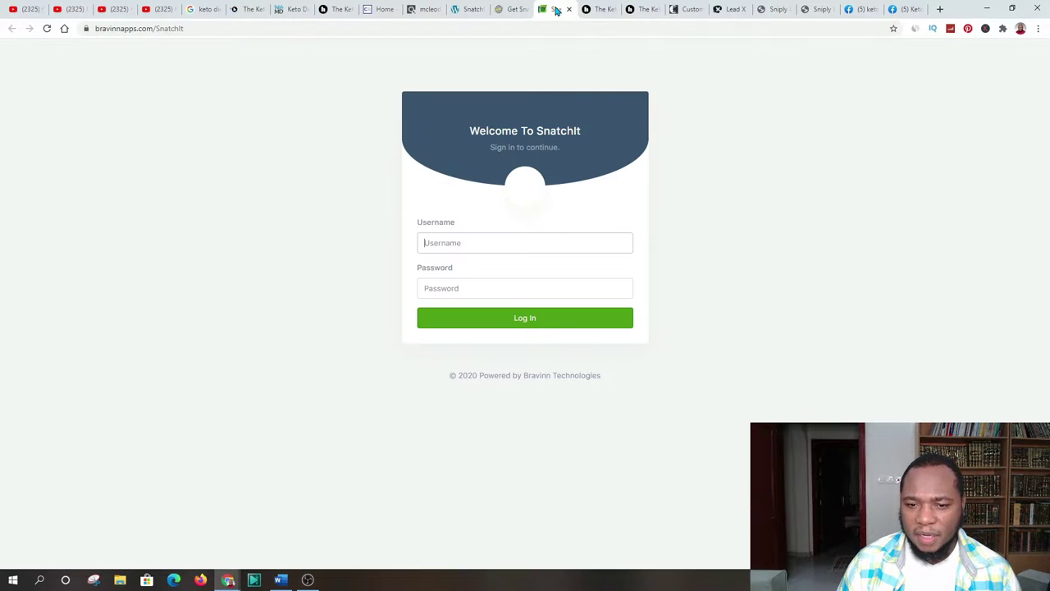
Return to the Create Seed form and choose the element "Custom Keto Diet (view mobile)" for the seed.
{"action": "left_click", "coordinate": [726, 9]}
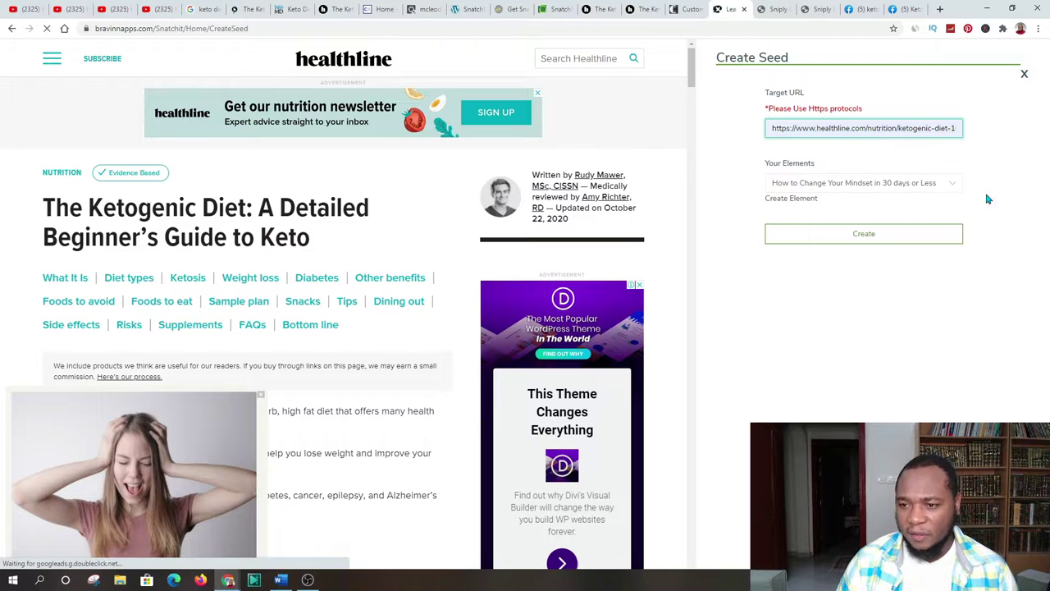
{"action": "left_click", "coordinate": [868, 182]}
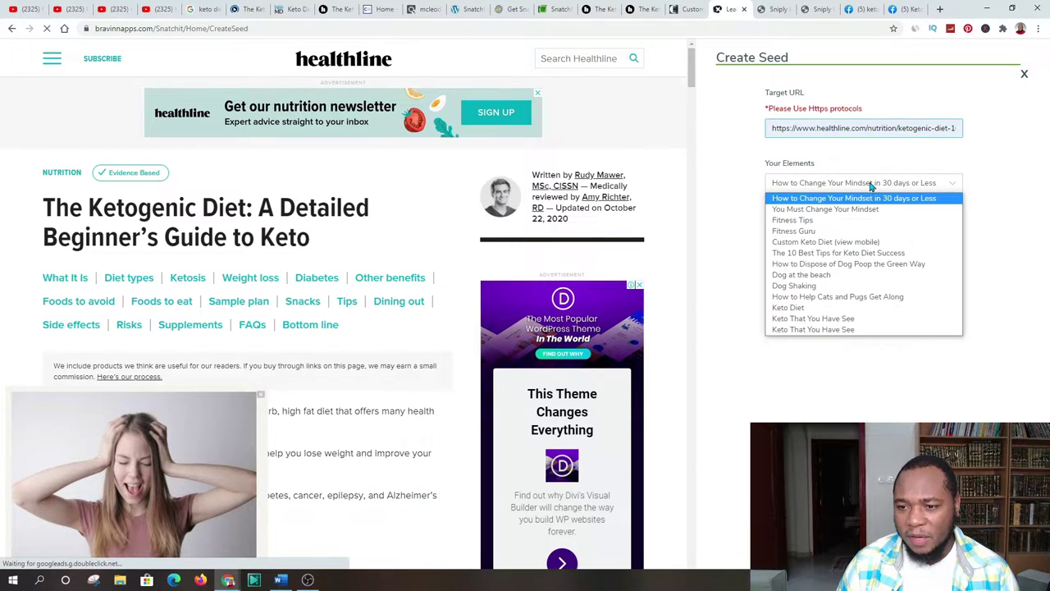
{"action": "left_click", "coordinate": [839, 241]}
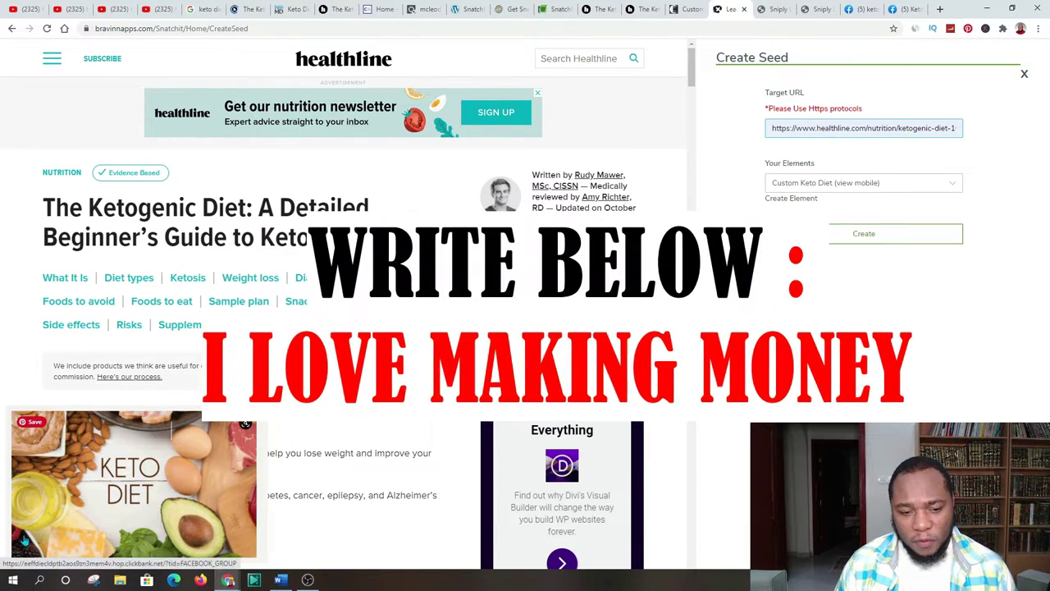
Examine how the keto diet image ad stays over the Healthline article in the seed preview.
{"action": "scroll", "coordinate": [344, 328], "scroll_direction": "down", "scroll_amount": 2}
{"action": "scroll", "coordinate": [345, 328], "scroll_direction": "up", "scroll_amount": 2}
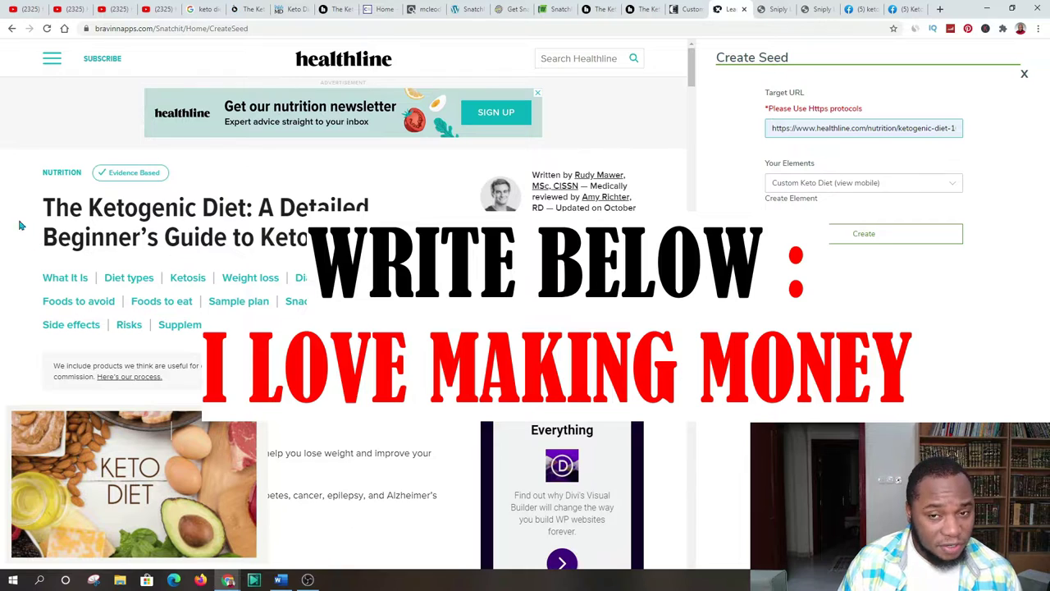
{"action": "scroll", "coordinate": [159, 331], "scroll_direction": "down", "scroll_amount": 3}
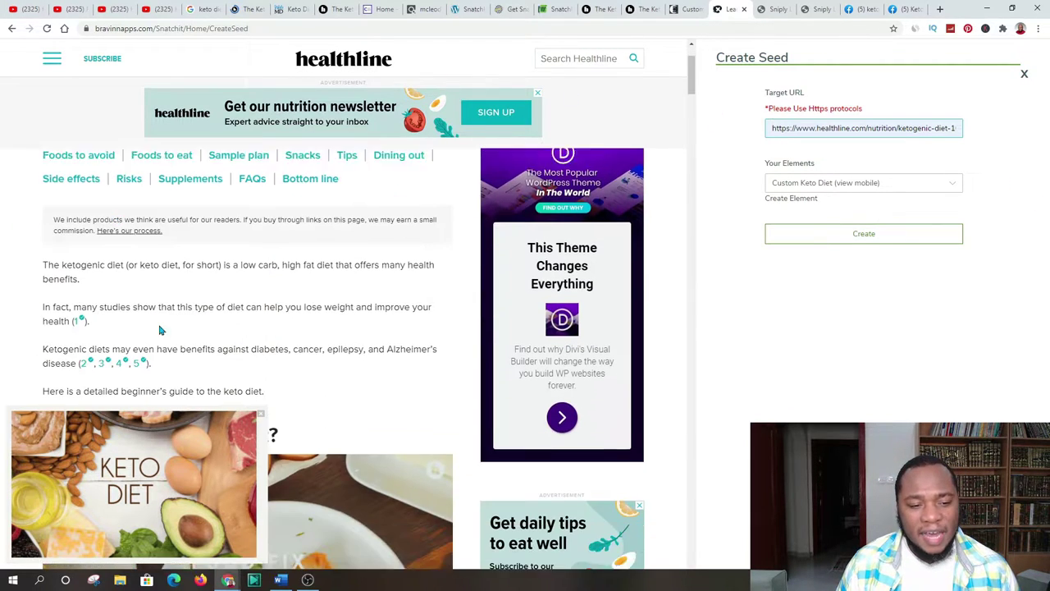
{"action": "scroll", "coordinate": [172, 246], "scroll_direction": "up", "scroll_amount": 3}
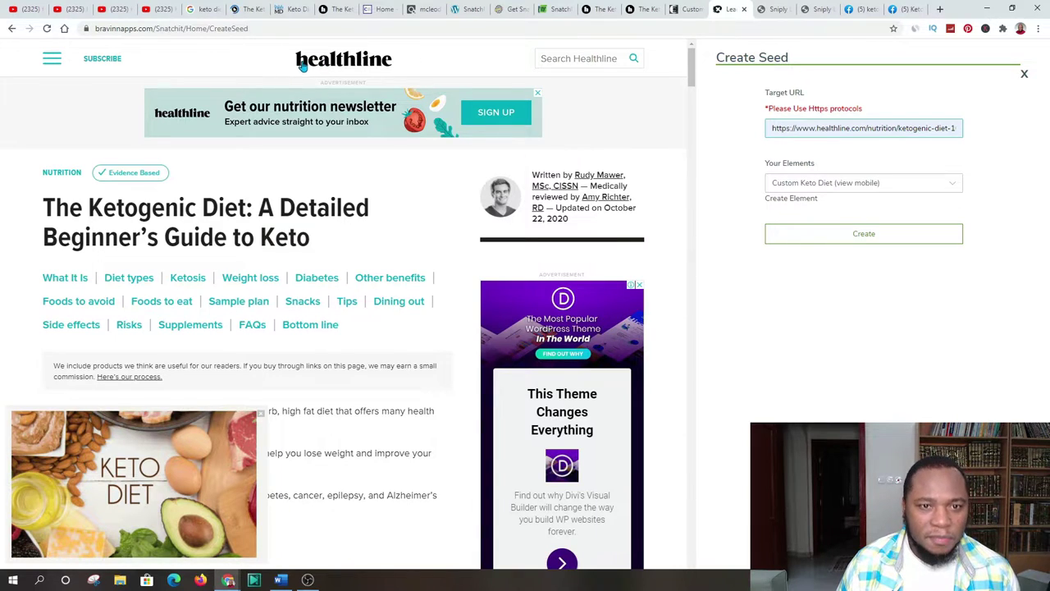
{"action": "scroll", "coordinate": [184, 217], "scroll_direction": "down", "scroll_amount": 1}
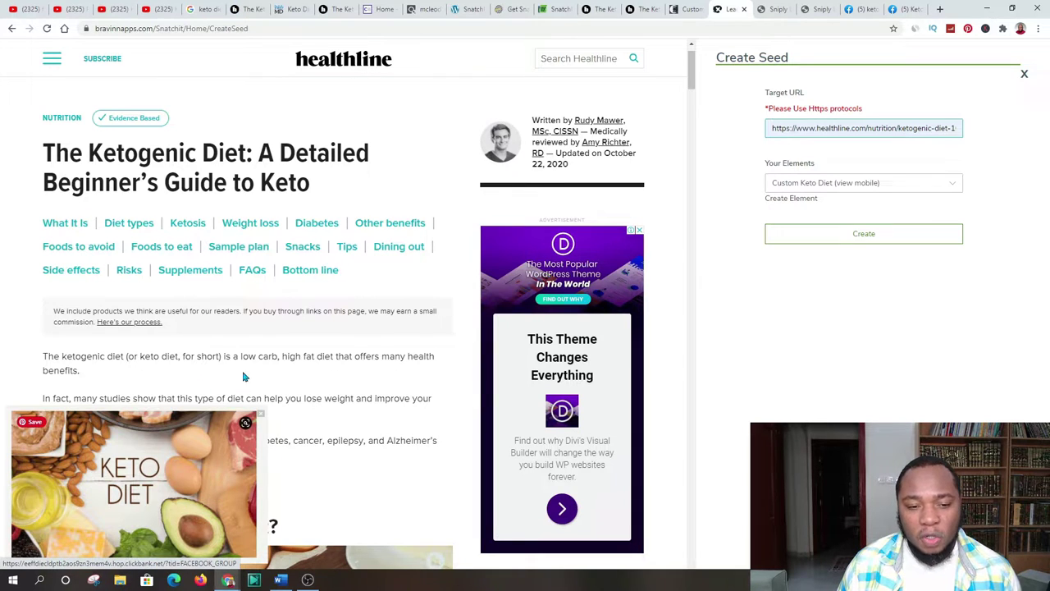
{"action": "scroll", "coordinate": [314, 283], "scroll_direction": "down", "scroll_amount": 5}
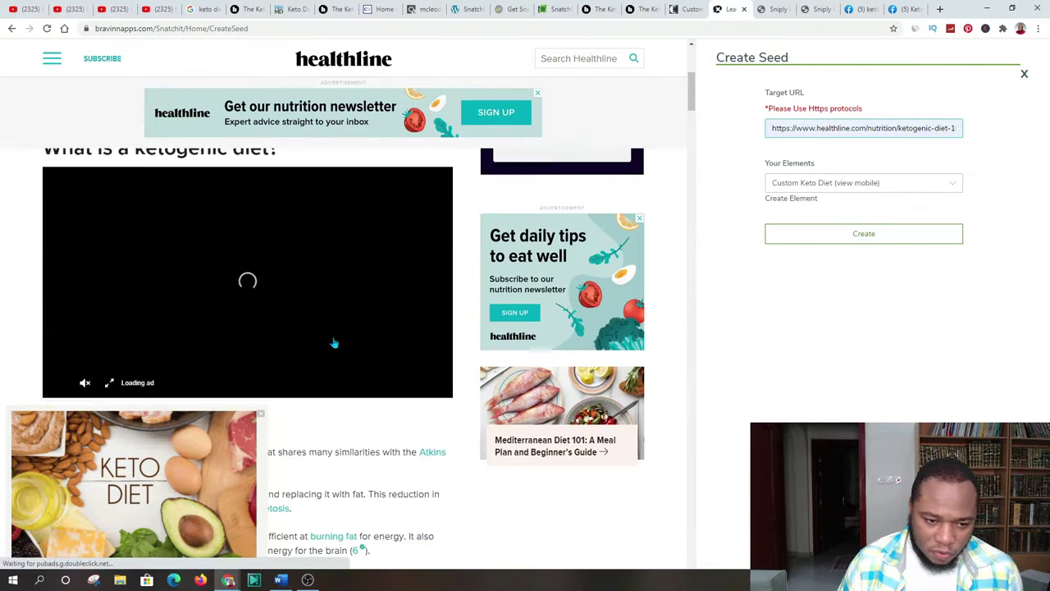
{"action": "scroll", "coordinate": [334, 343], "scroll_direction": "down", "scroll_amount": 1}
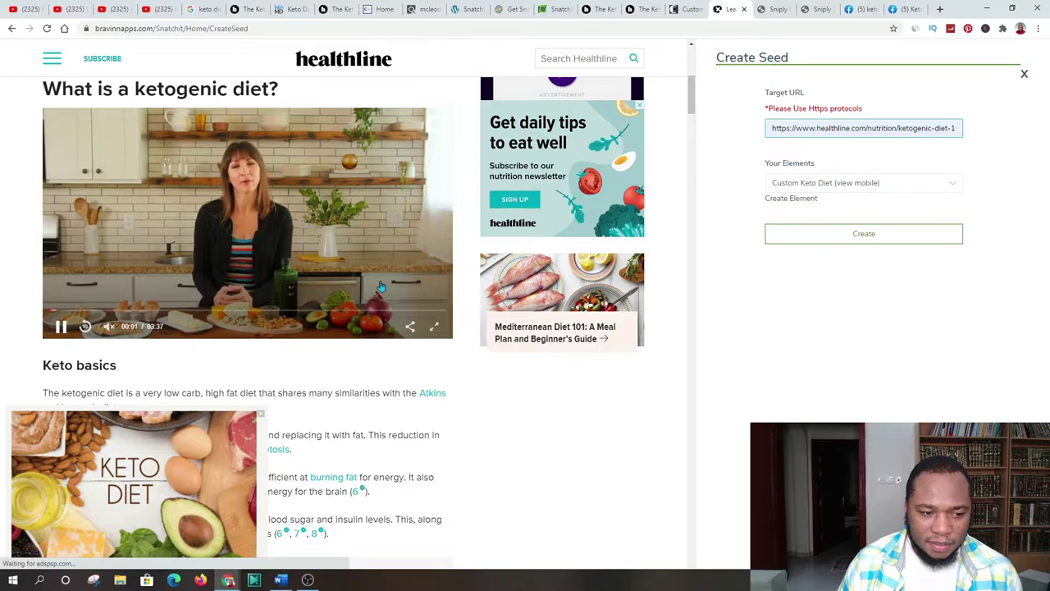
{"action": "scroll", "coordinate": [396, 424], "scroll_direction": "down", "scroll_amount": 4}
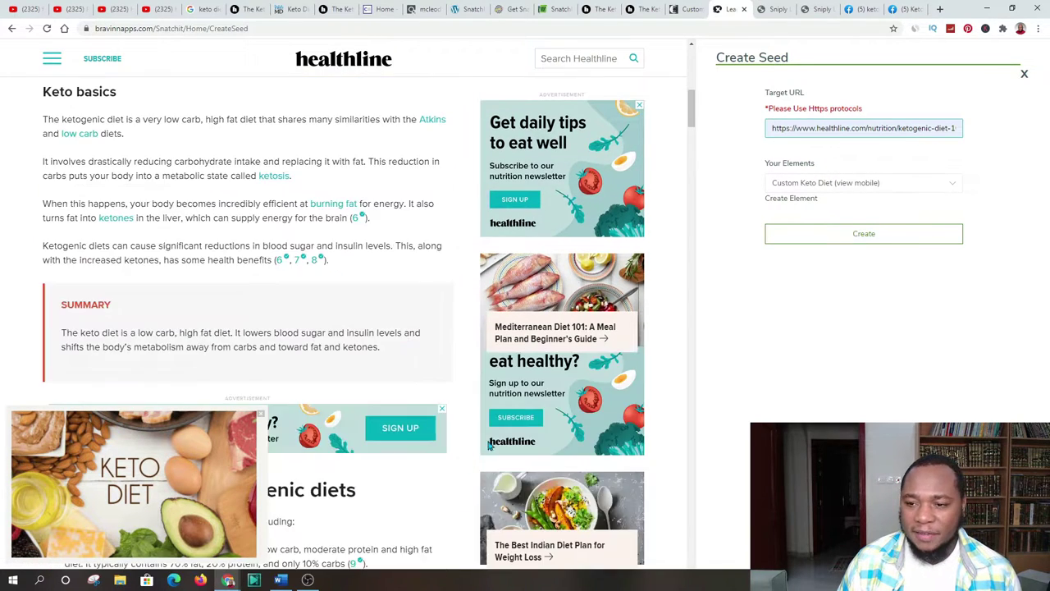
{"action": "scroll", "coordinate": [489, 443], "scroll_direction": "up", "scroll_amount": 4}
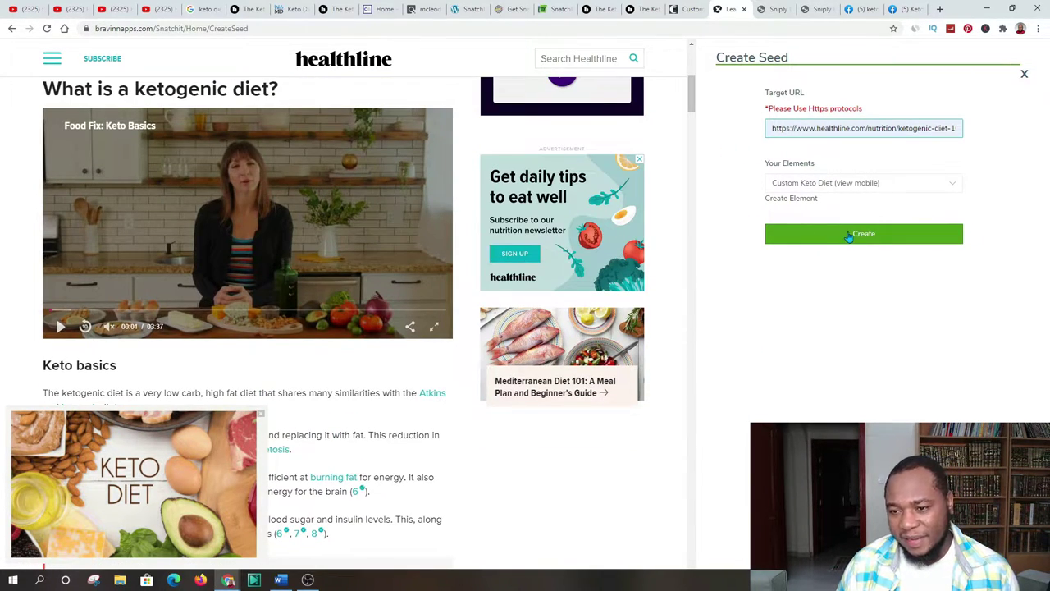
Create the seed and copy the link of the first seed in the All Seeds list.
{"action": "left_click", "coordinate": [849, 235]}
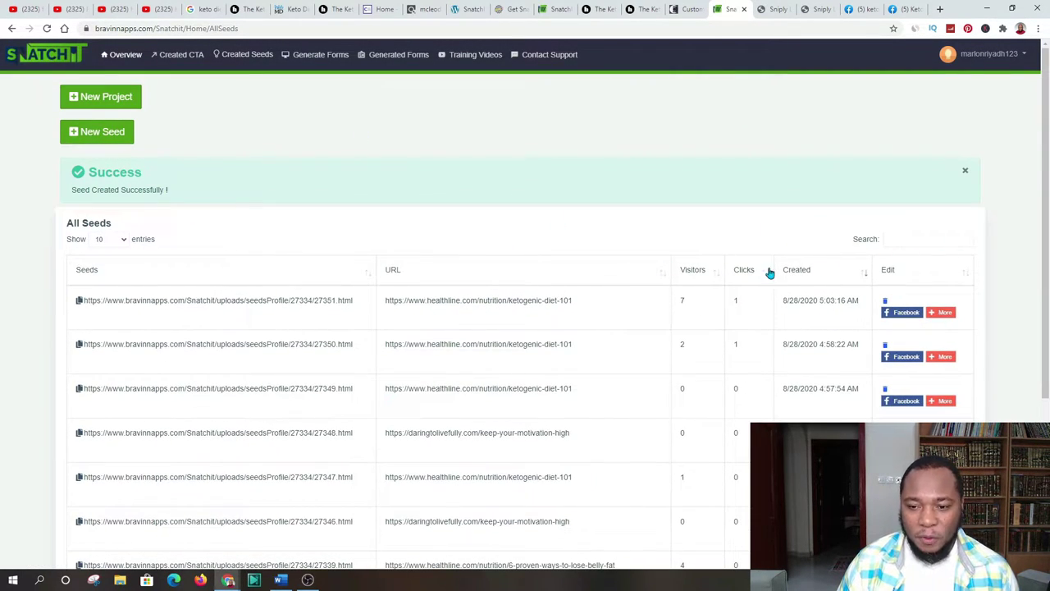
{"action": "left_click", "coordinate": [78, 300]}
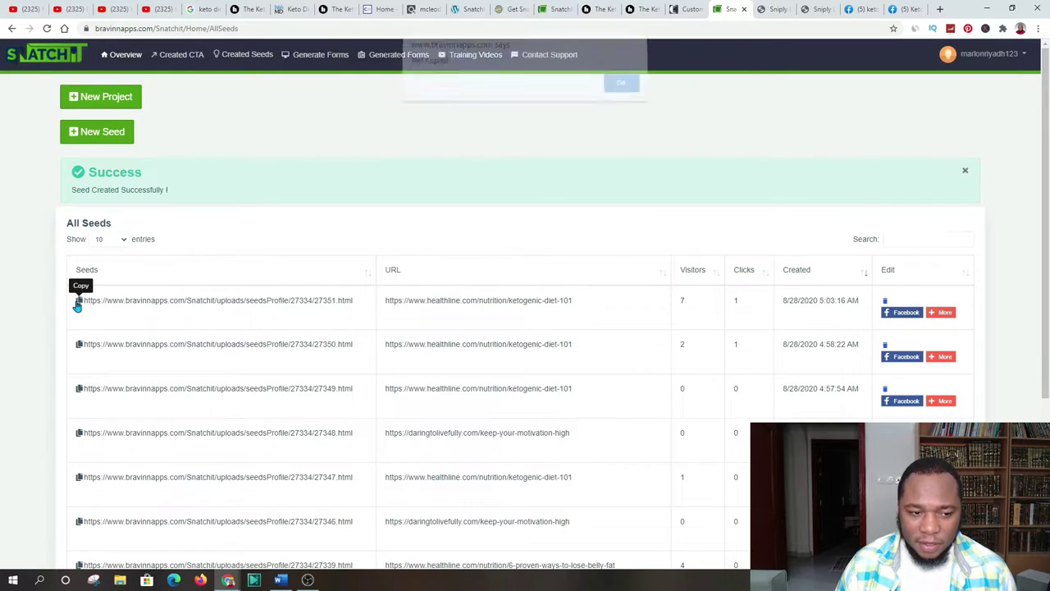
{"action": "left_click", "coordinate": [621, 90]}
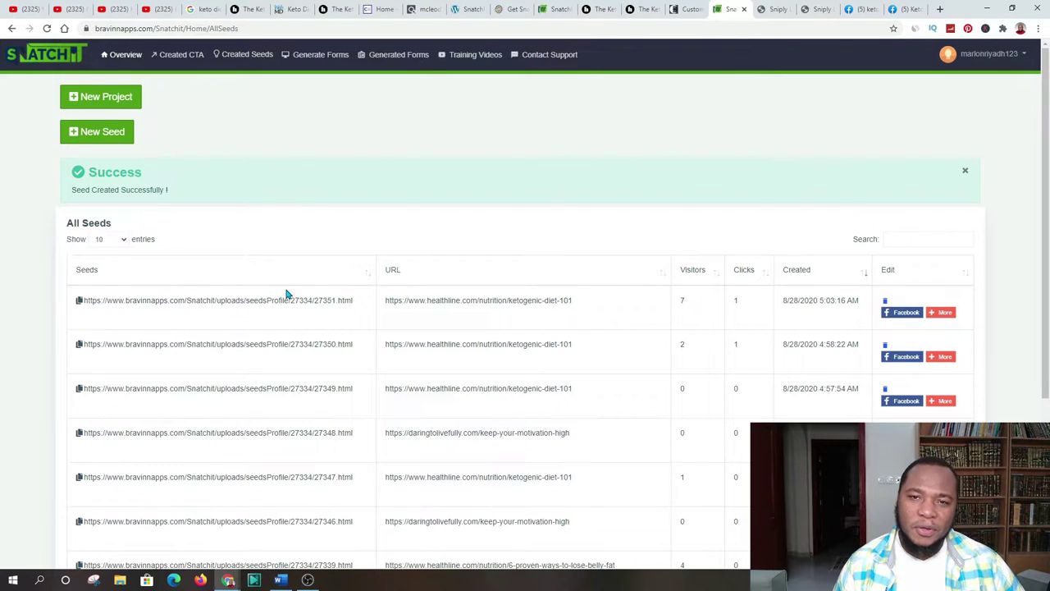
Switch to the Facebook group results for "keto life" and open the first Keto Life group in a new tab.
{"action": "left_click", "coordinate": [862, 9]}
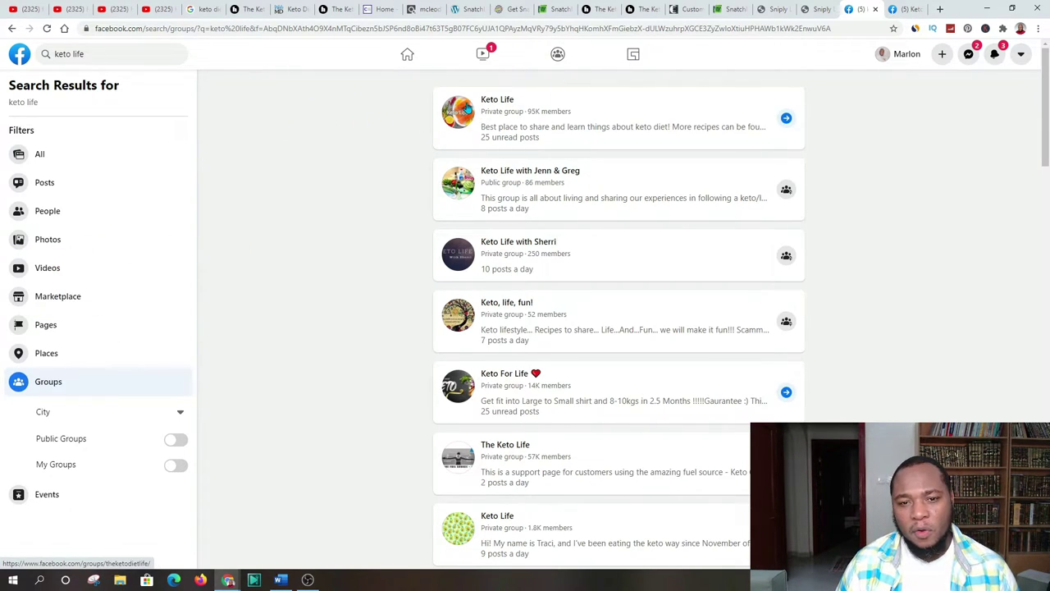
{"action": "right_click", "coordinate": [508, 104]}
{"action": "left_click", "coordinate": [522, 108]}
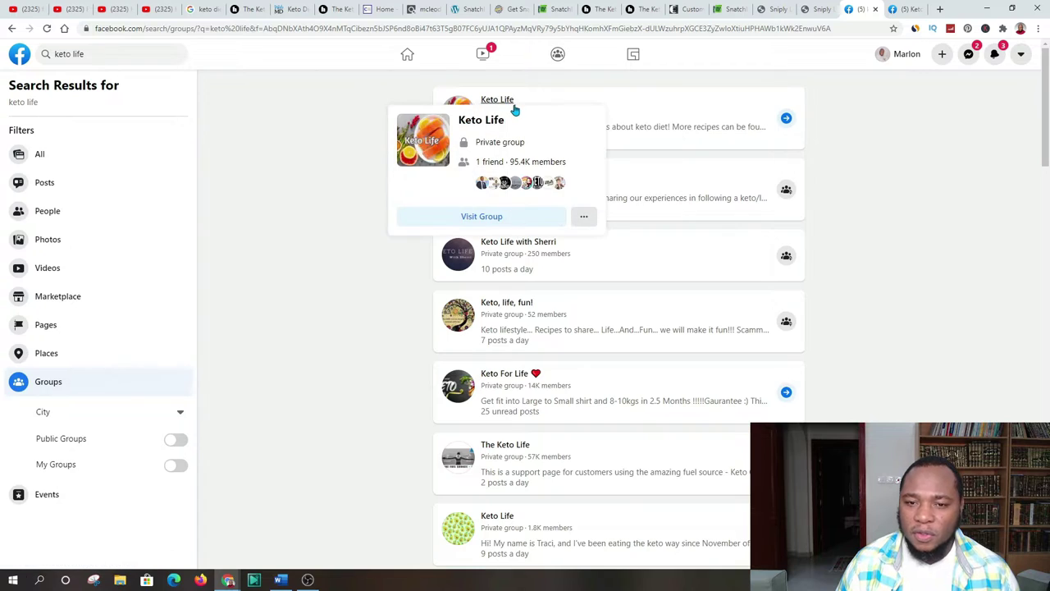
{"action": "left_click", "coordinate": [864, 9]}
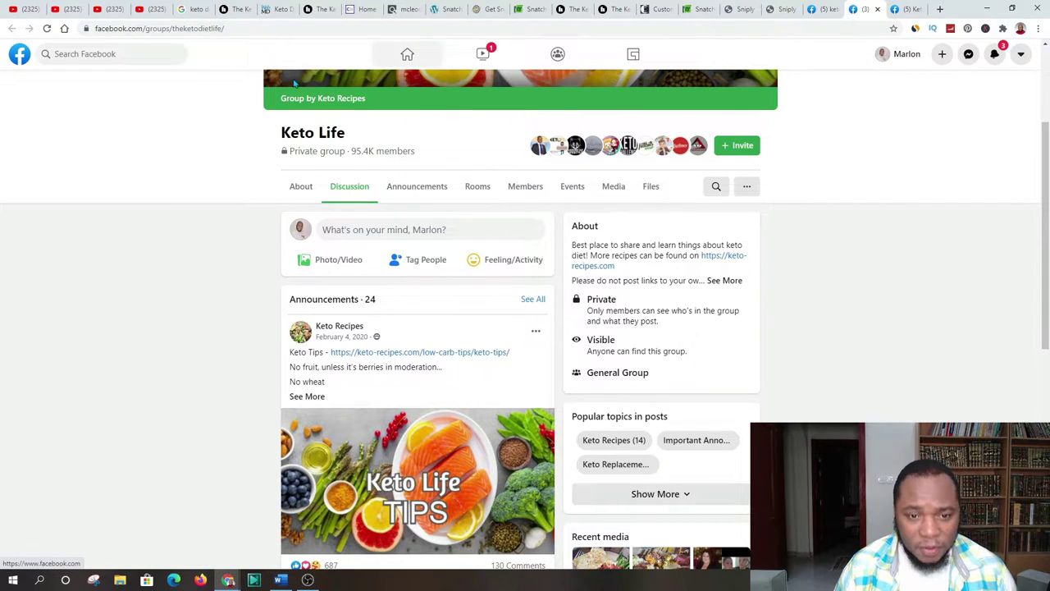
{"action": "scroll", "coordinate": [344, 246], "scroll_direction": "down", "scroll_amount": 2}
{"action": "scroll", "coordinate": [357, 222], "scroll_direction": "up", "scroll_amount": 3}
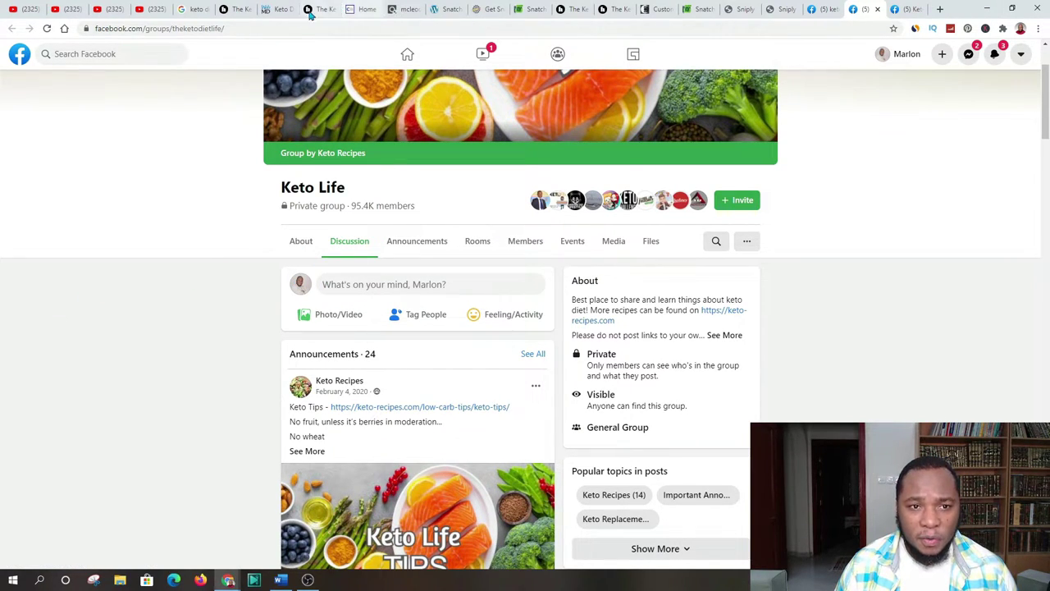
Switch to the Healthline ketogenic diet article and try selecting its introductory paragraphs.
{"action": "left_click", "coordinate": [277, 9]}
{"action": "left_click", "coordinate": [321, 12]}
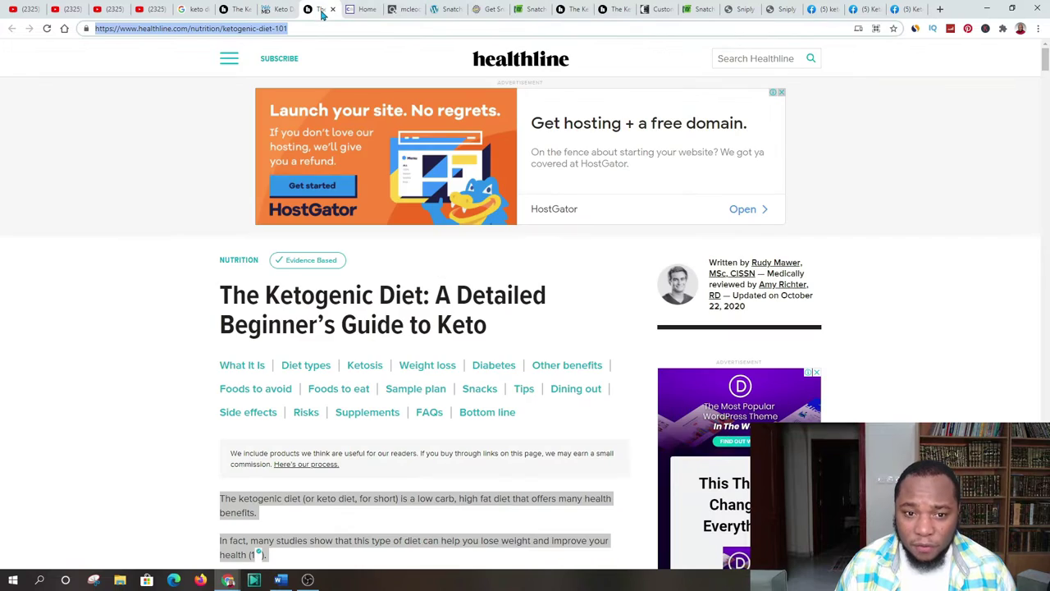
{"action": "scroll", "coordinate": [254, 239], "scroll_direction": "down", "scroll_amount": 4}
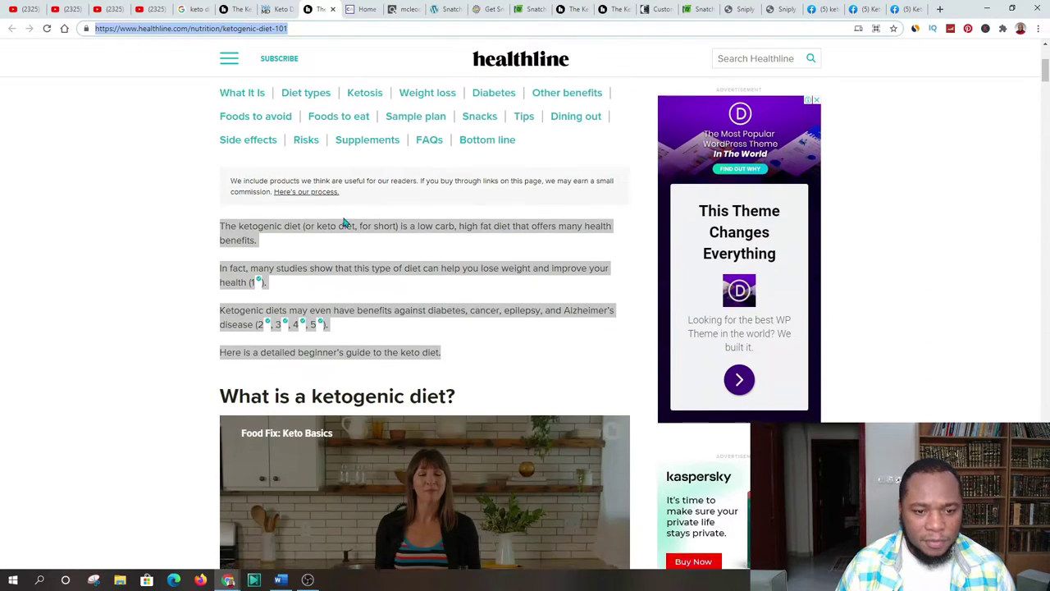
{"action": "left_click", "coordinate": [146, 191]}
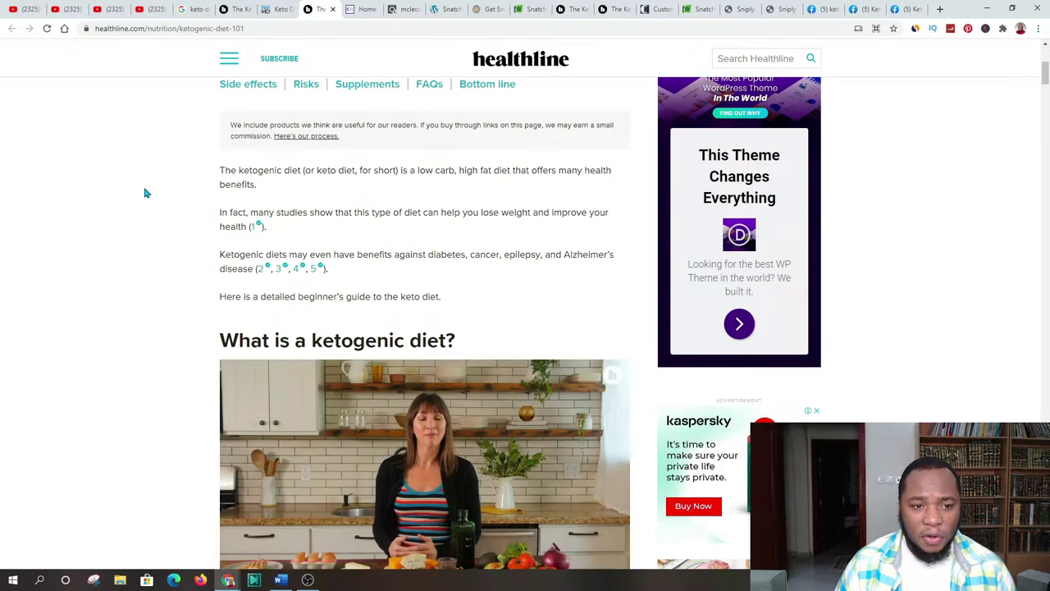
{"action": "left_click_drag", "start_coordinate": [458, 342], "coordinate": [267, 233]}
{"action": "left_click", "coordinate": [220, 164]}
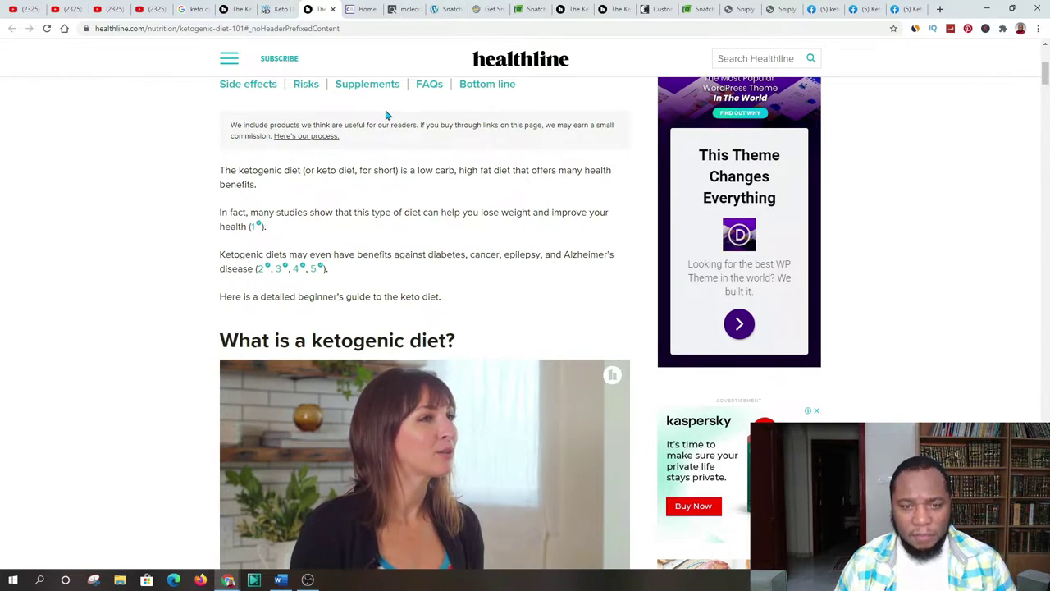
Copy the Healthline article's Keto basics heading and the first three paragraphs beneath it.
{"action": "scroll", "coordinate": [504, 191], "scroll_direction": "down", "scroll_amount": 5}
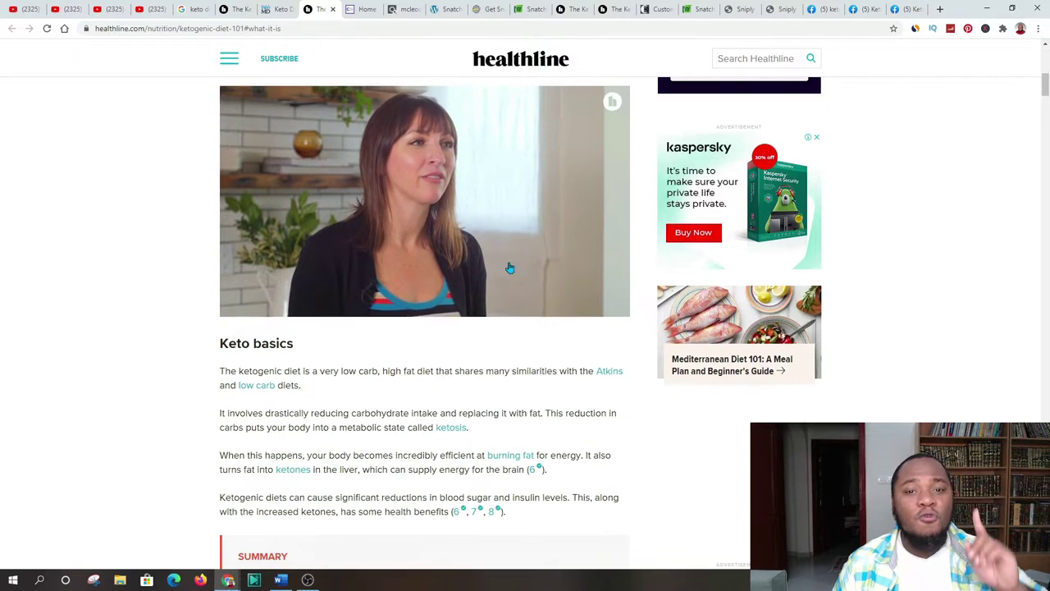
{"action": "scroll", "coordinate": [509, 277], "scroll_direction": "down", "scroll_amount": 1}
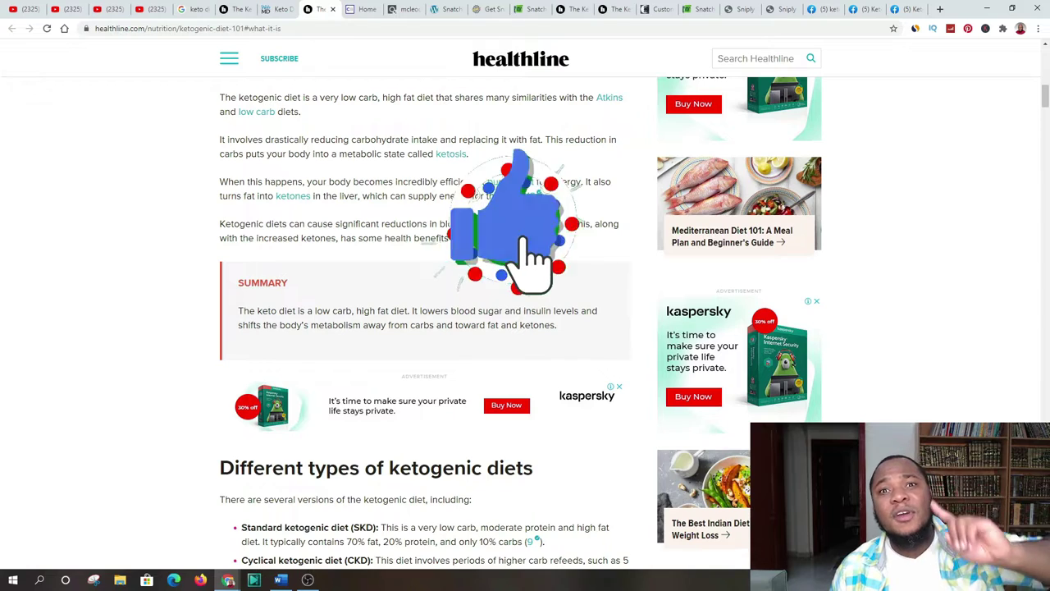
{"action": "scroll", "coordinate": [262, 137], "scroll_direction": "up", "scroll_amount": 1}
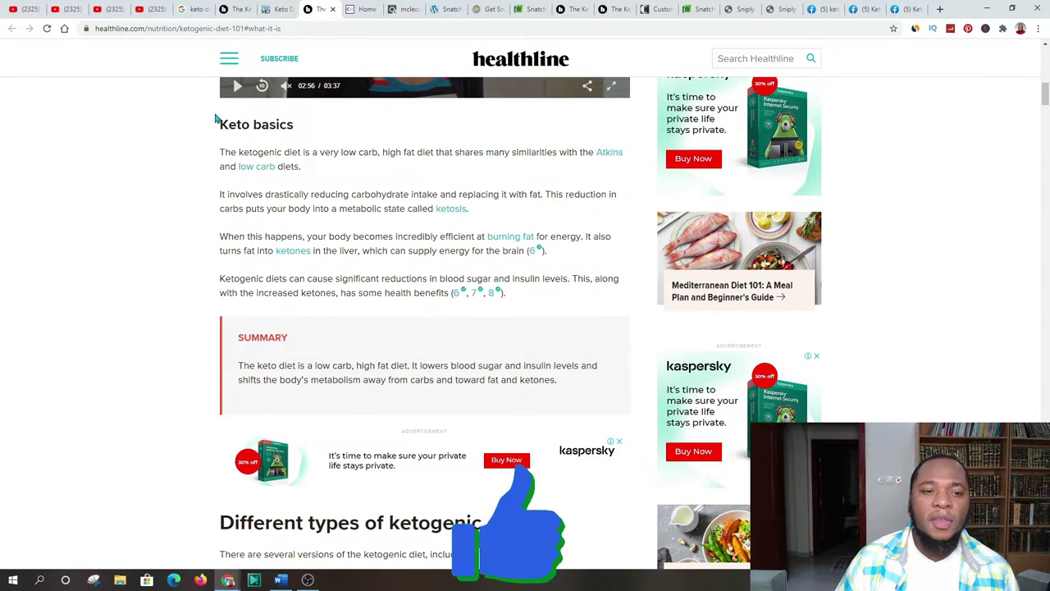
{"action": "left_click_drag", "start_coordinate": [218, 123], "coordinate": [612, 248]}
{"action": "right_click", "coordinate": [337, 198]}
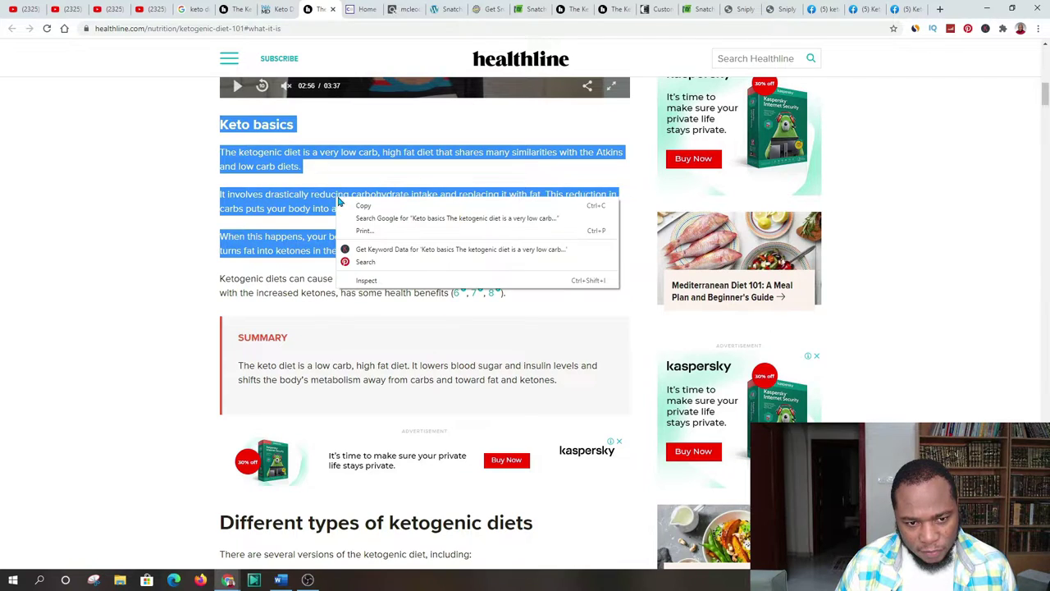
{"action": "left_click", "coordinate": [343, 203]}
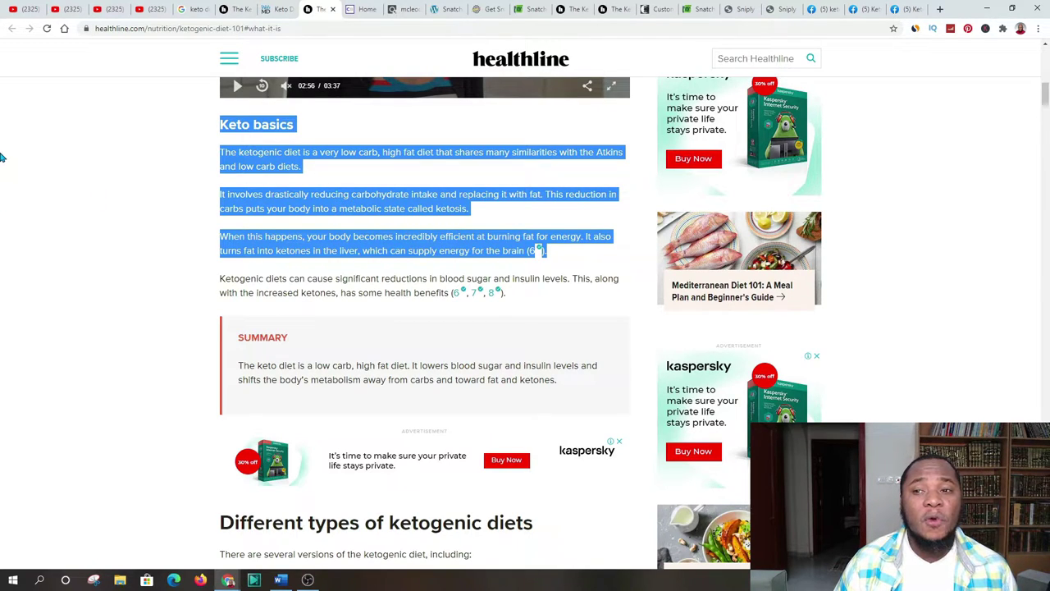
Switch to the open Keto Life group on Facebook and submit a new post reading "Thanks".
{"action": "left_click", "coordinate": [817, 10]}
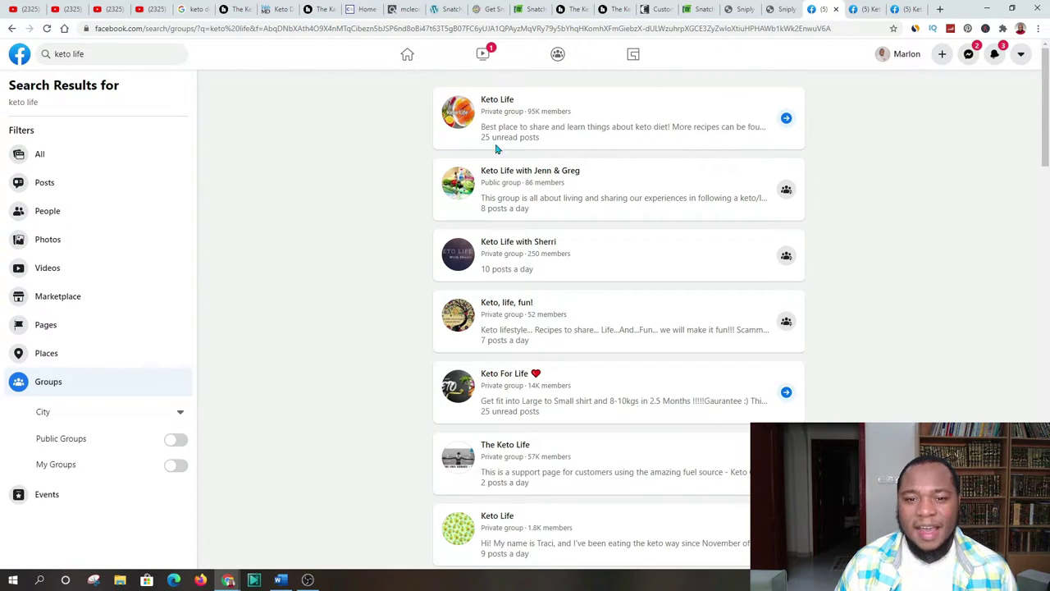
{"action": "left_click", "coordinate": [693, 135]}
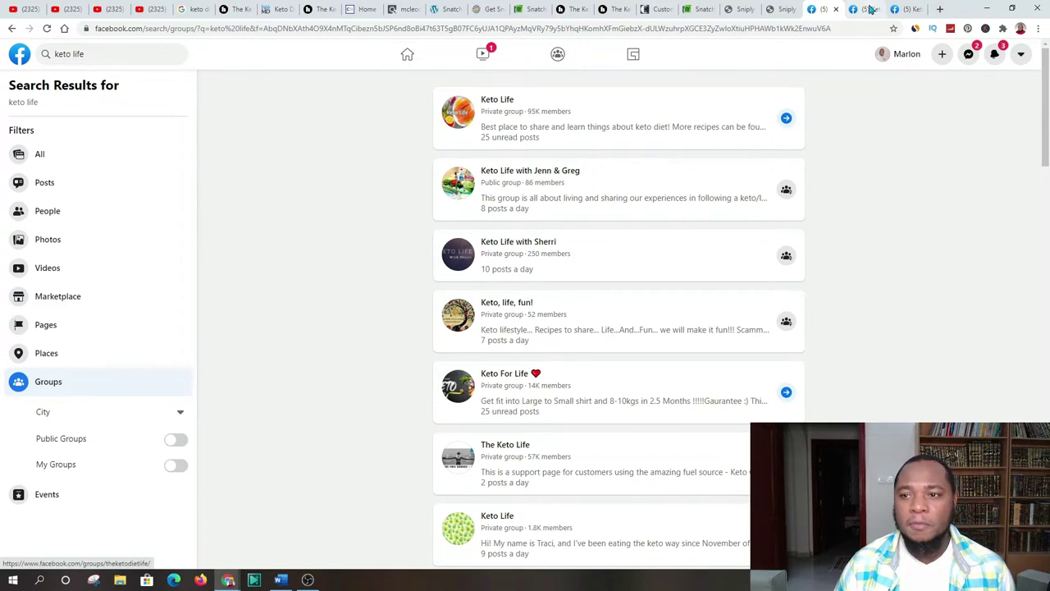
{"action": "scroll", "coordinate": [375, 268], "scroll_direction": "down", "scroll_amount": 1}
{"action": "scroll", "coordinate": [375, 269], "scroll_direction": "down", "scroll_amount": 1}
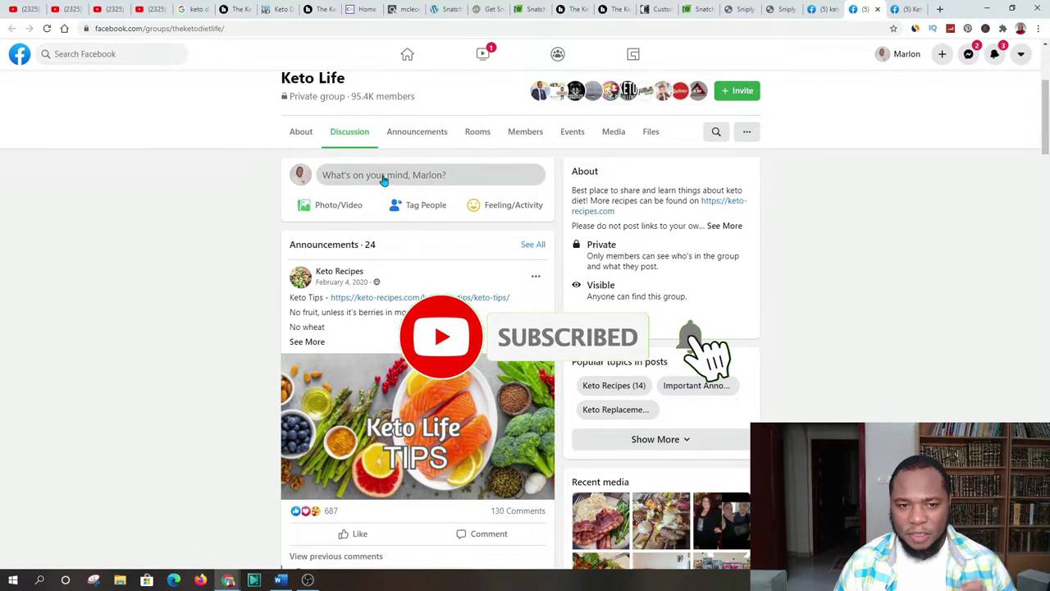
{"action": "left_click", "coordinate": [382, 176]}
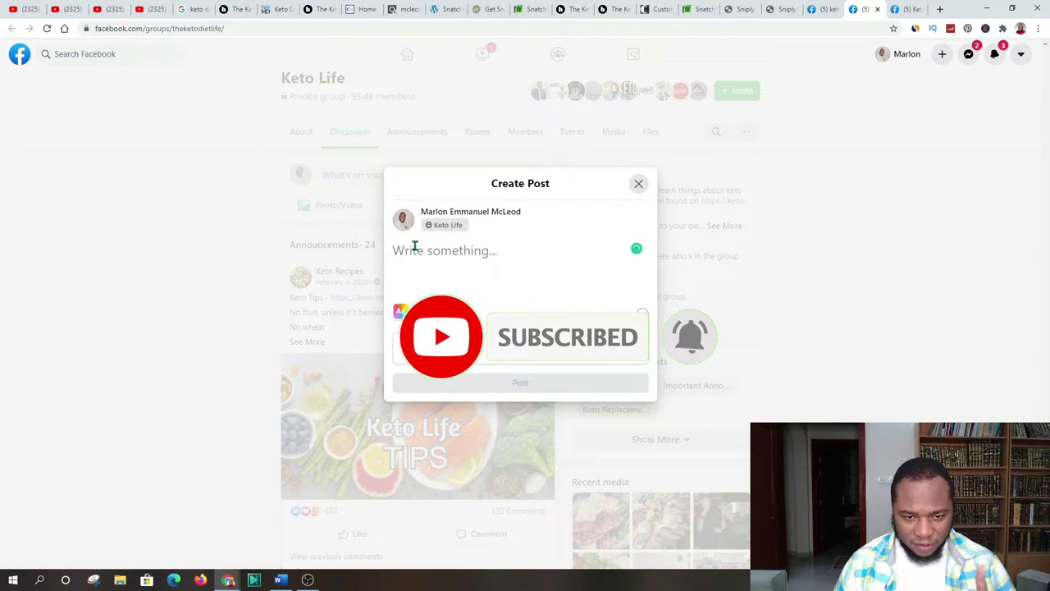
{"action": "type", "text": "T"}
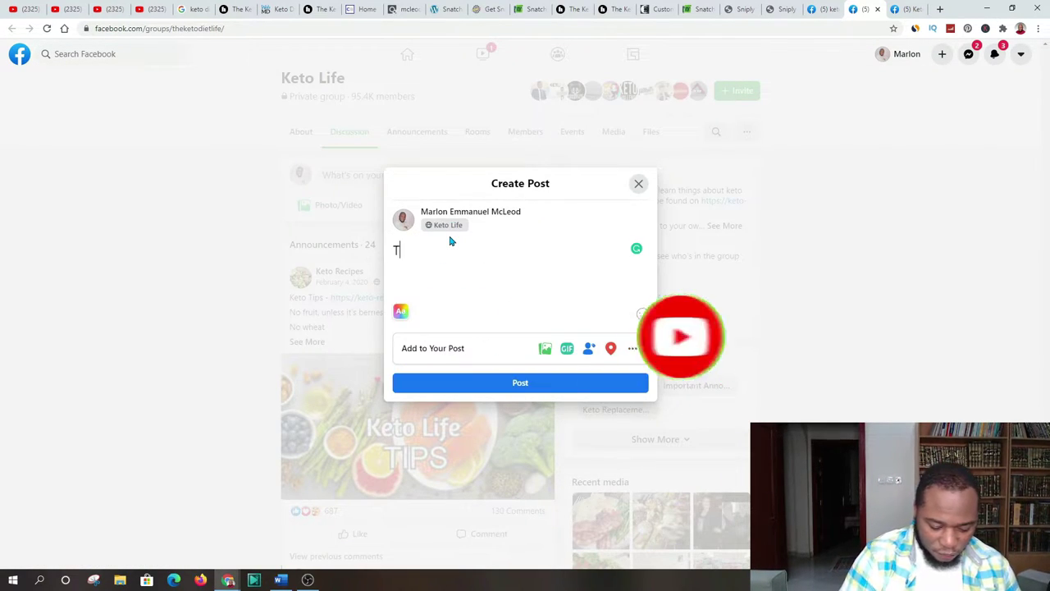
{"action": "type", "text": "hnnks"}
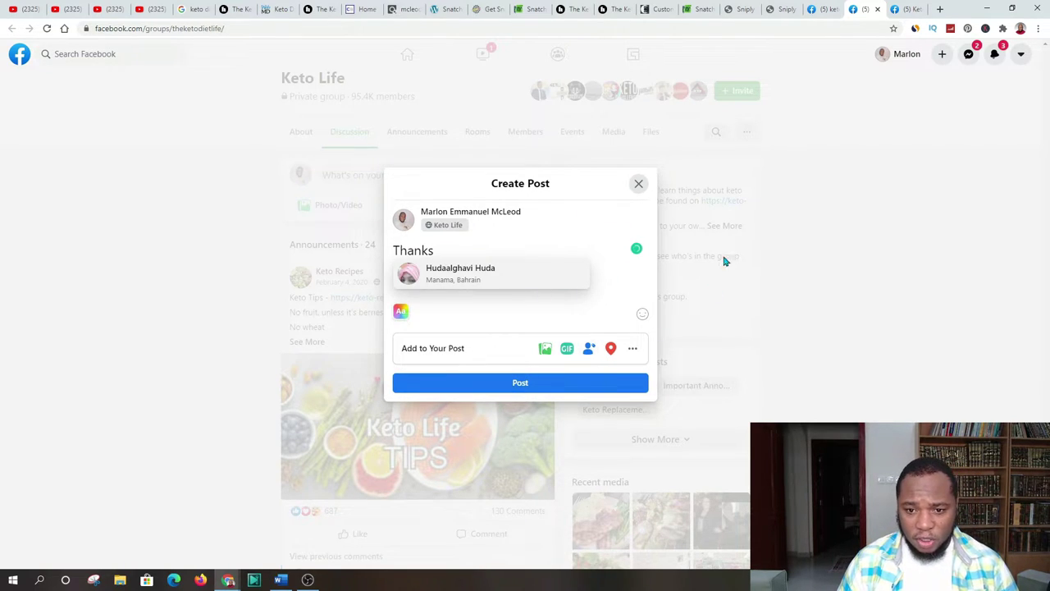
{"action": "left_click", "coordinate": [505, 384]}
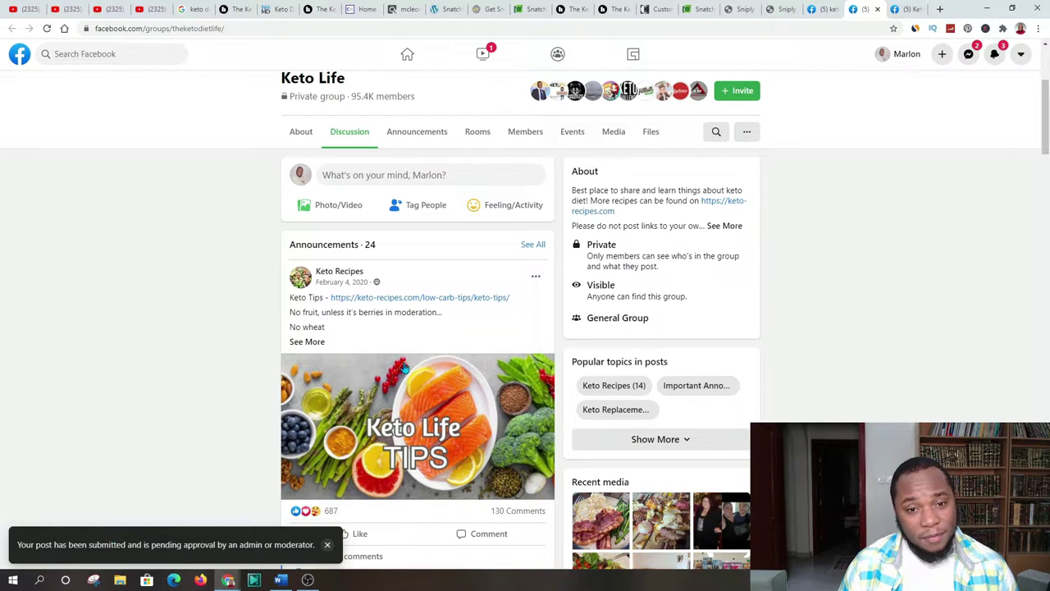
Examine the Keto Life group's member list, including admins, pages and newly joined members, and return to the discussion.
{"action": "scroll", "coordinate": [47, 466], "scroll_direction": "down", "scroll_amount": 1}
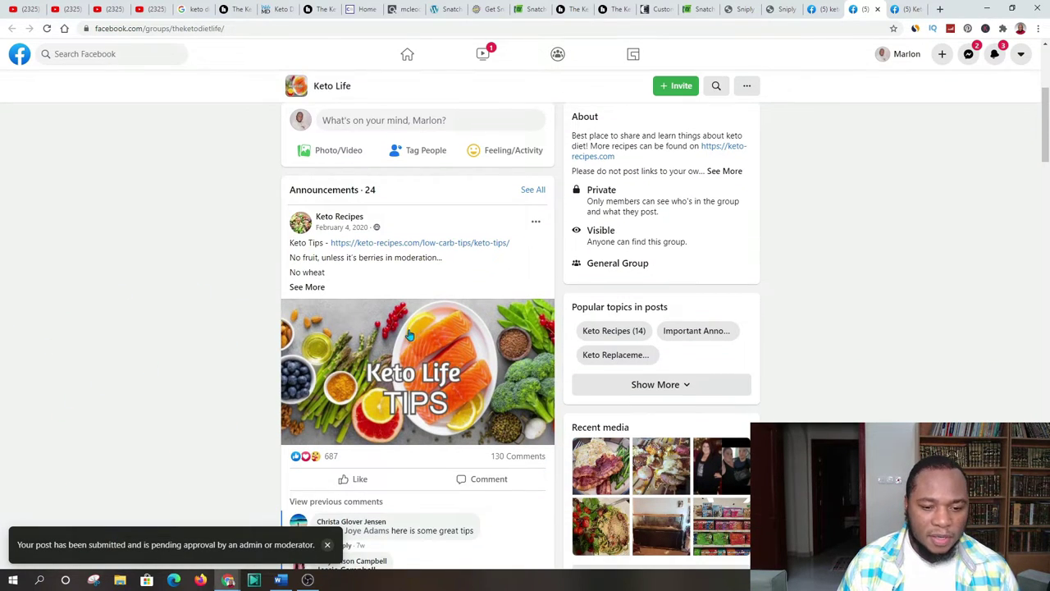
{"action": "scroll", "coordinate": [236, 129], "scroll_direction": "up", "scroll_amount": 3}
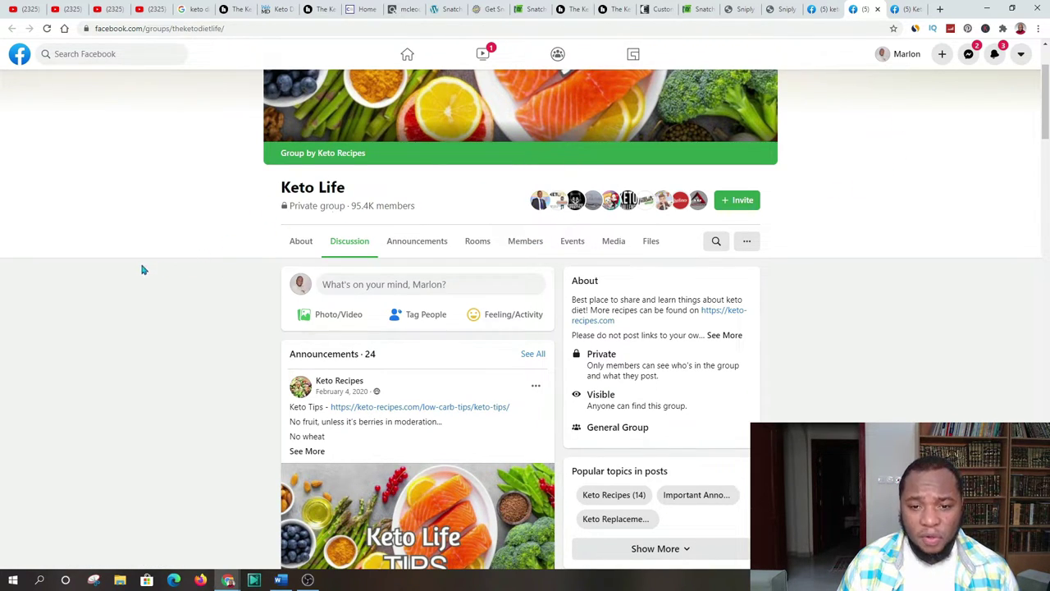
{"action": "left_click", "coordinate": [525, 241]}
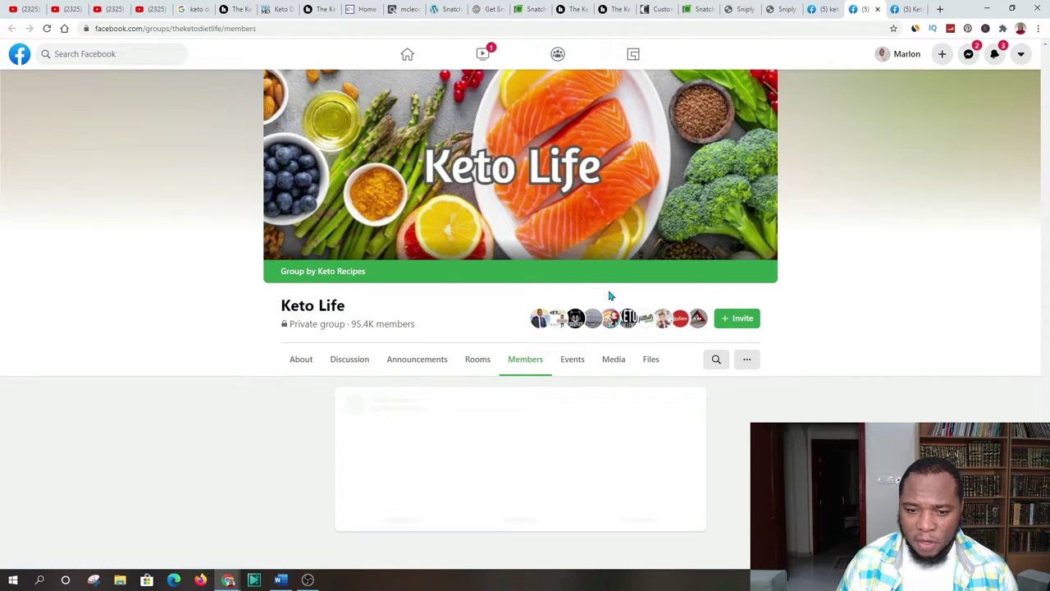
{"action": "scroll", "coordinate": [520, 320], "scroll_direction": "down", "scroll_amount": 3}
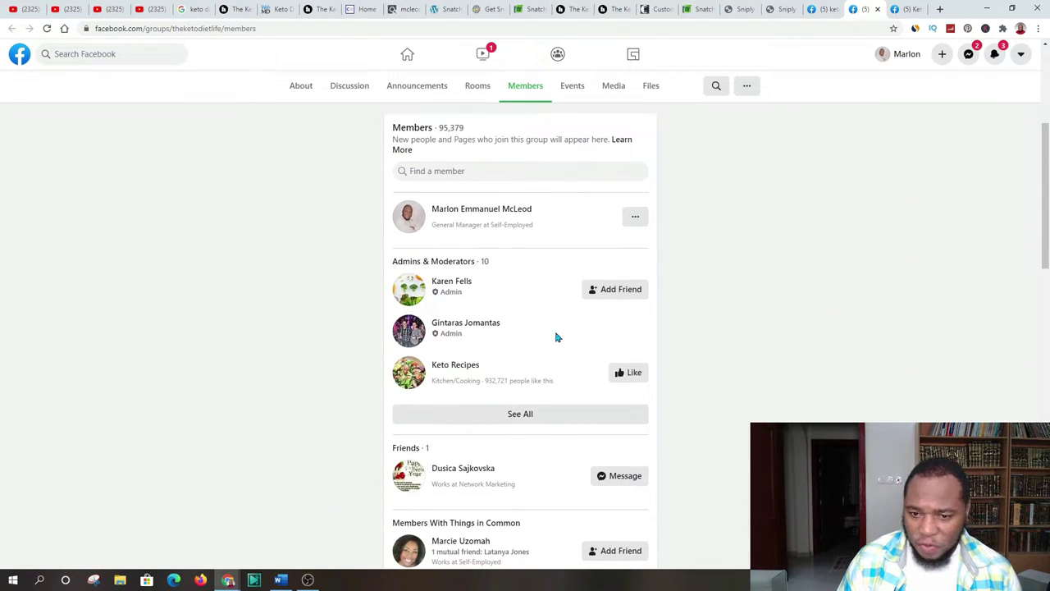
{"action": "scroll", "coordinate": [483, 321], "scroll_direction": "down", "scroll_amount": 3}
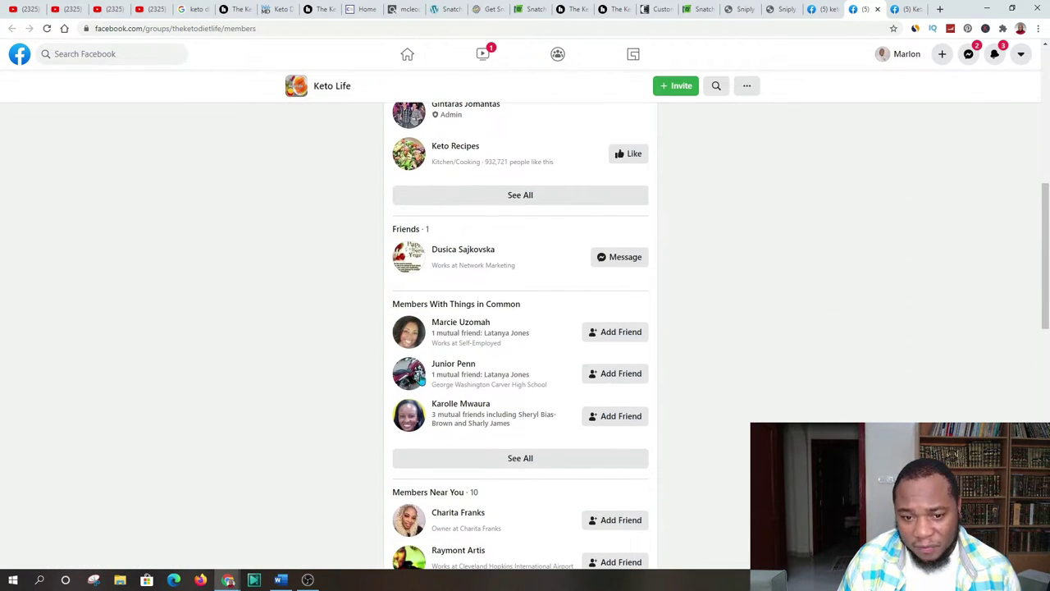
{"action": "scroll", "coordinate": [534, 331], "scroll_direction": "down", "scroll_amount": 5}
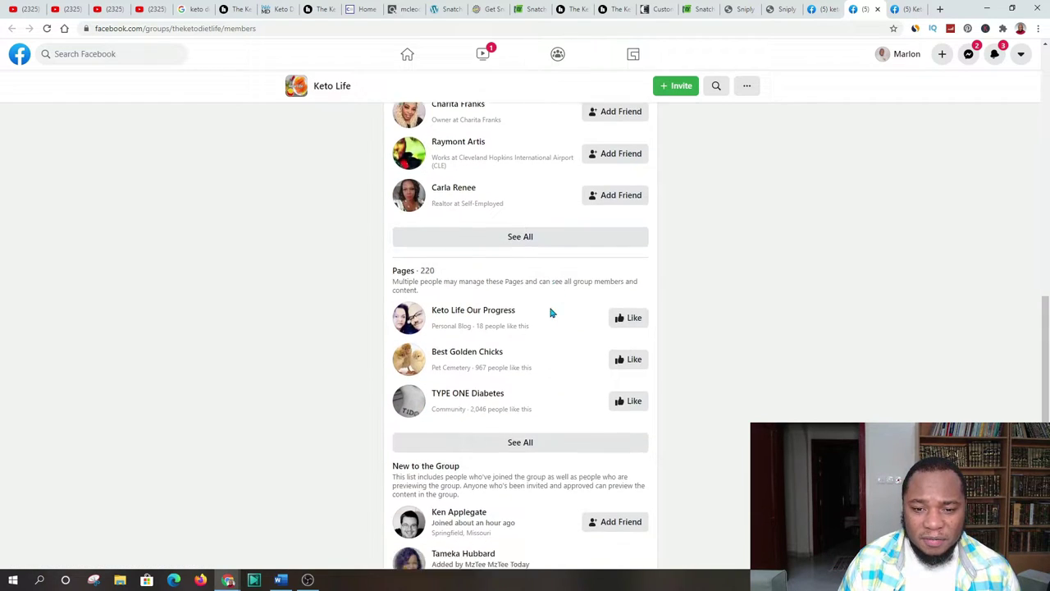
{"action": "scroll", "coordinate": [550, 312], "scroll_direction": "down", "scroll_amount": 4}
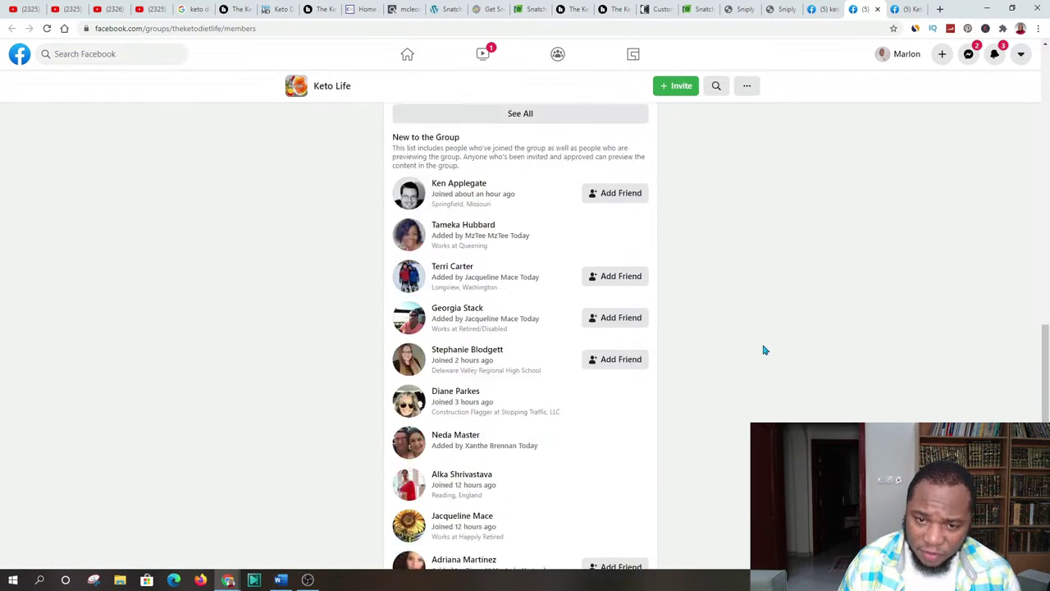
{"action": "scroll", "coordinate": [763, 350], "scroll_direction": "up", "scroll_amount": 12}
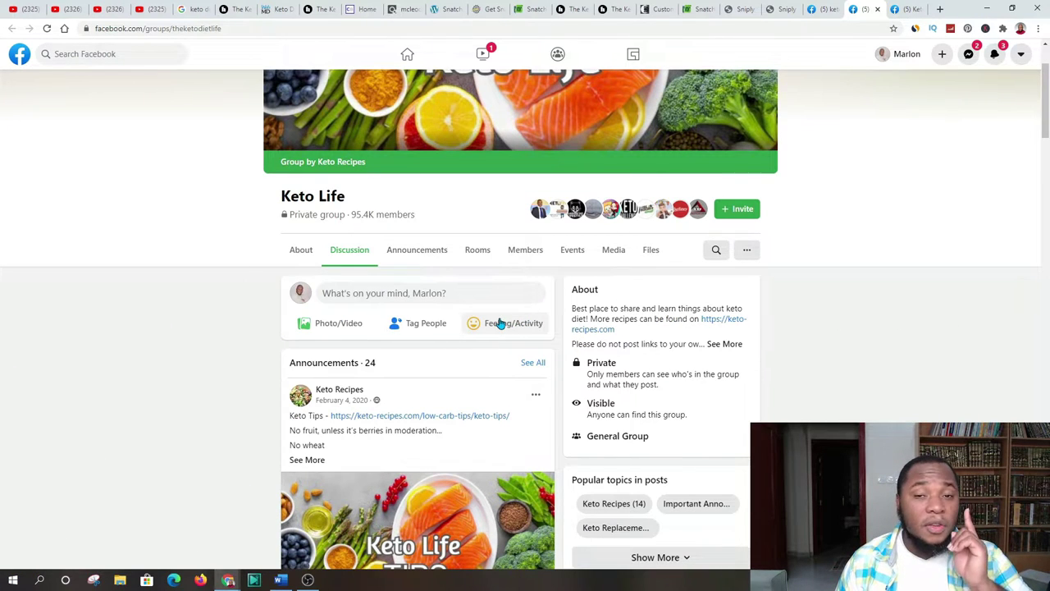
Paste the copied Keto basics text as a comment under the pinned Keto Tips announcement.
{"action": "scroll", "coordinate": [498, 320], "scroll_direction": "down", "scroll_amount": 3}
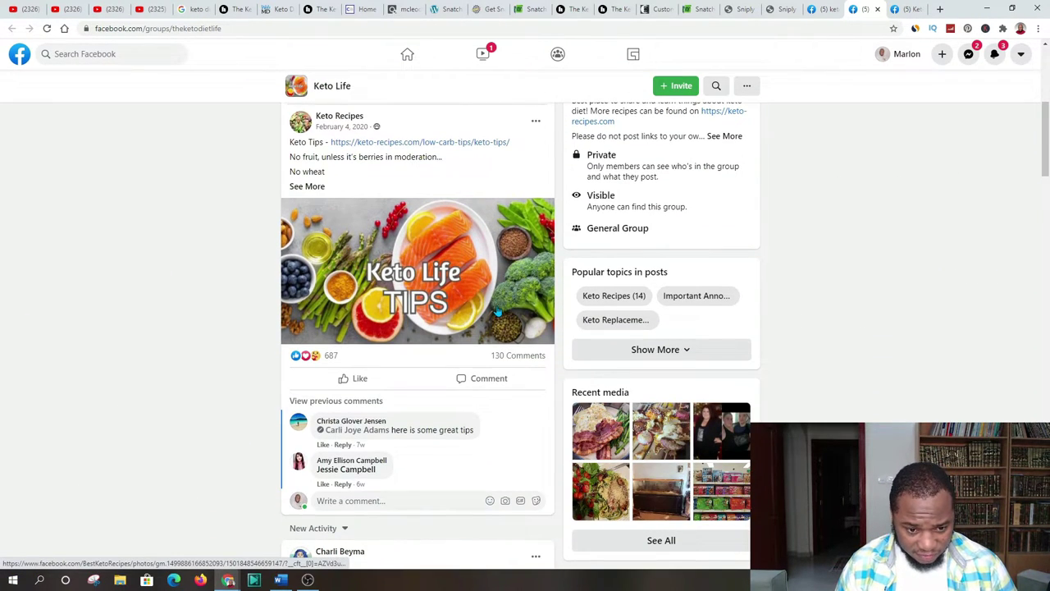
{"action": "scroll", "coordinate": [498, 312], "scroll_direction": "down", "scroll_amount": 3}
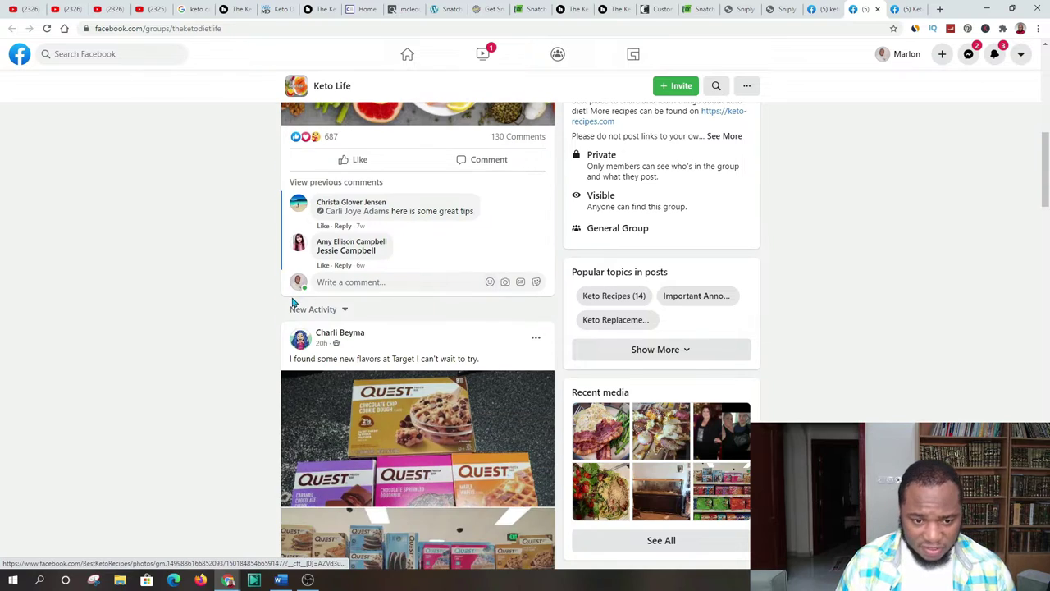
{"action": "right_click", "coordinate": [350, 285]}
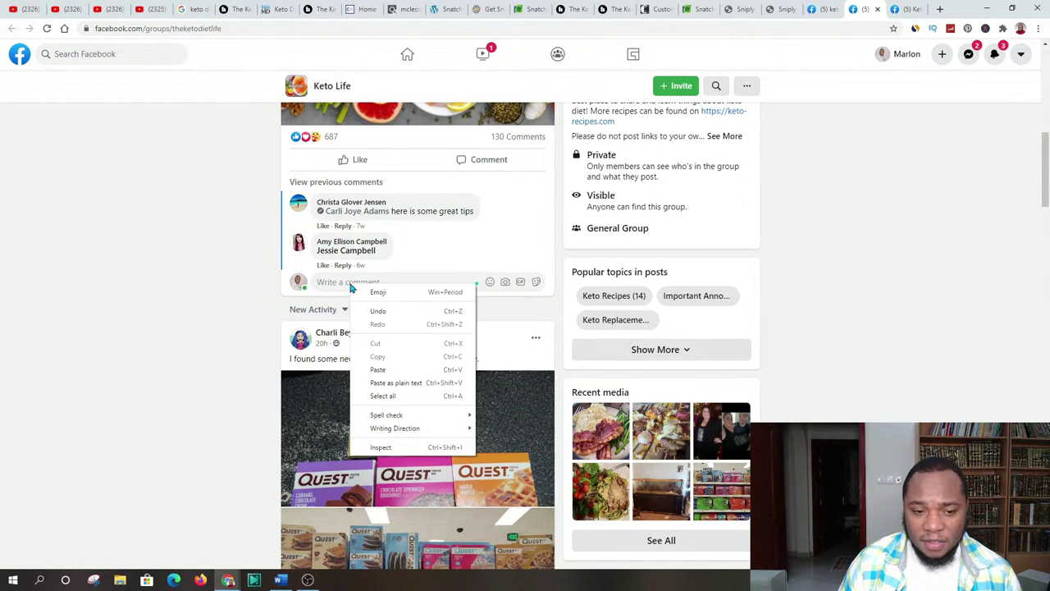
{"action": "left_click", "coordinate": [391, 367]}
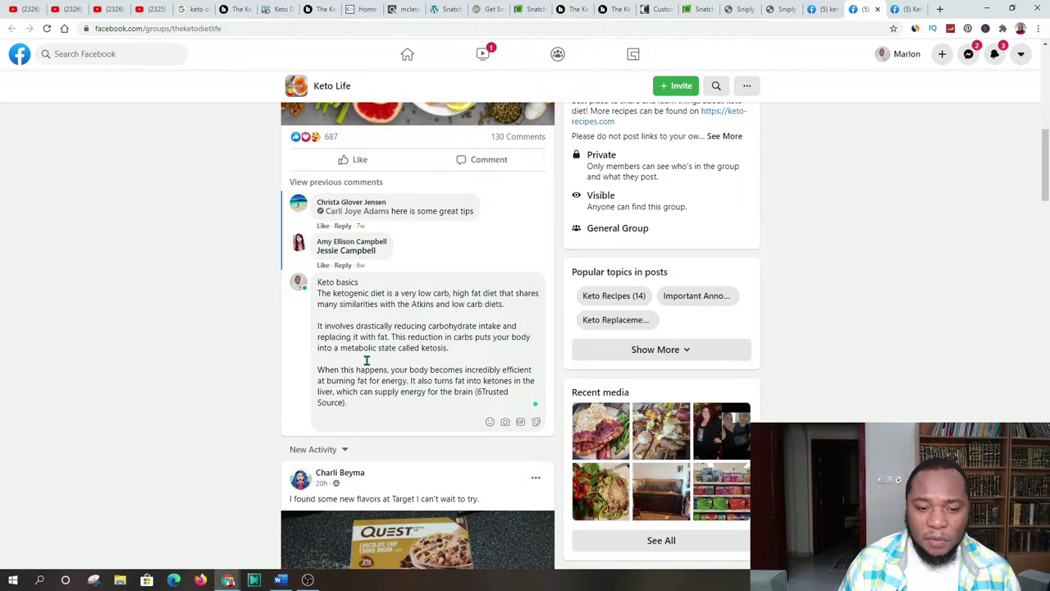
Review the drafted Keto basics comment along with the surrounding announcement and member posts in the group.
{"action": "scroll", "coordinate": [366, 361], "scroll_direction": "down", "scroll_amount": 2}
{"action": "scroll", "coordinate": [427, 230], "scroll_direction": "up", "scroll_amount": 1}
{"action": "scroll", "coordinate": [397, 246], "scroll_direction": "down", "scroll_amount": 3}
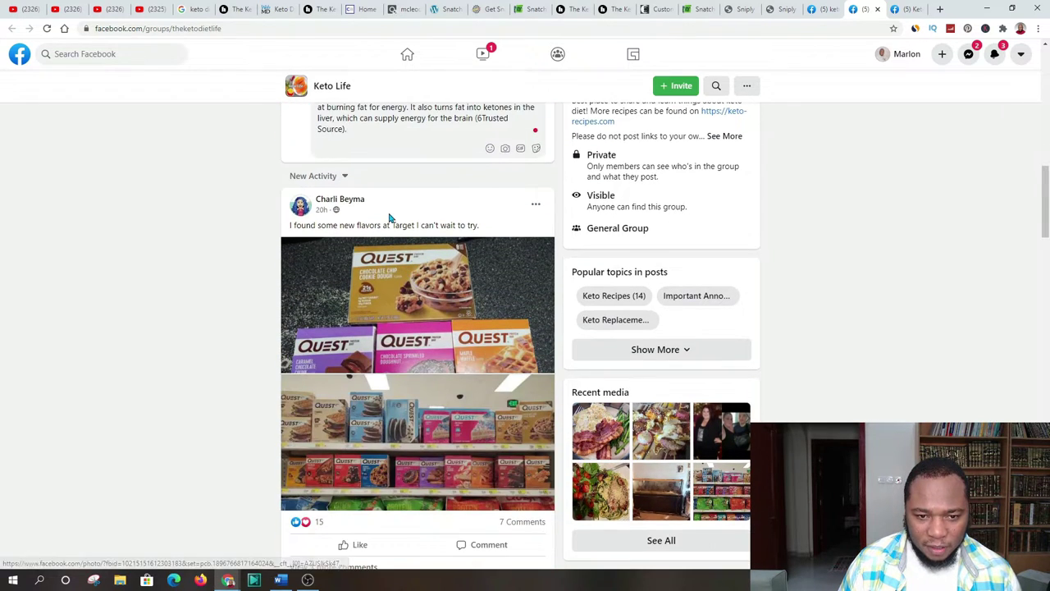
{"action": "scroll", "coordinate": [402, 209], "scroll_direction": "up", "scroll_amount": 2}
{"action": "scroll", "coordinate": [393, 221], "scroll_direction": "up", "scroll_amount": 1}
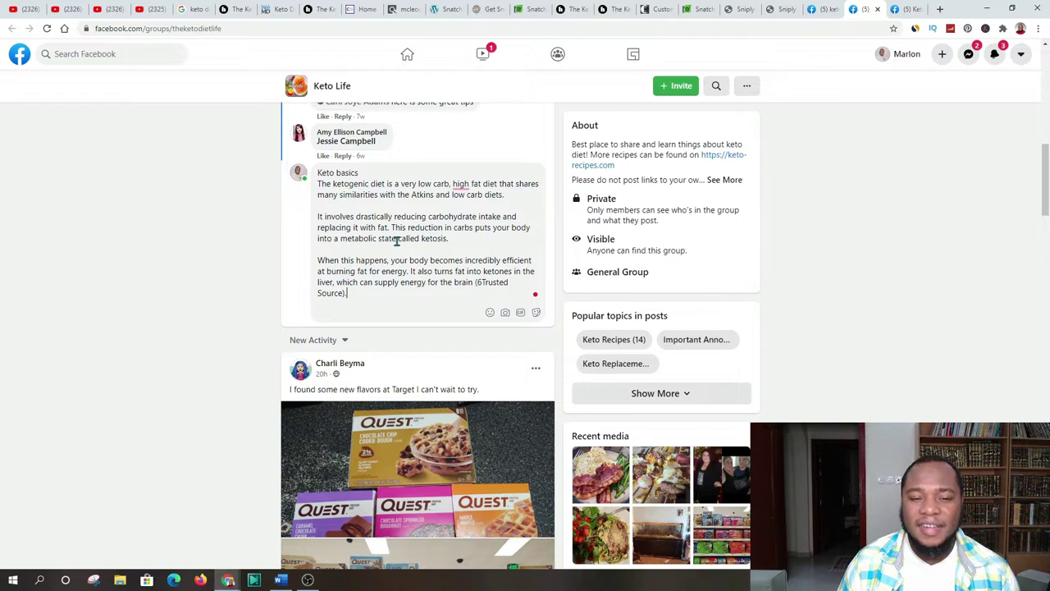
{"action": "scroll", "coordinate": [418, 243], "scroll_direction": "up", "scroll_amount": 7}
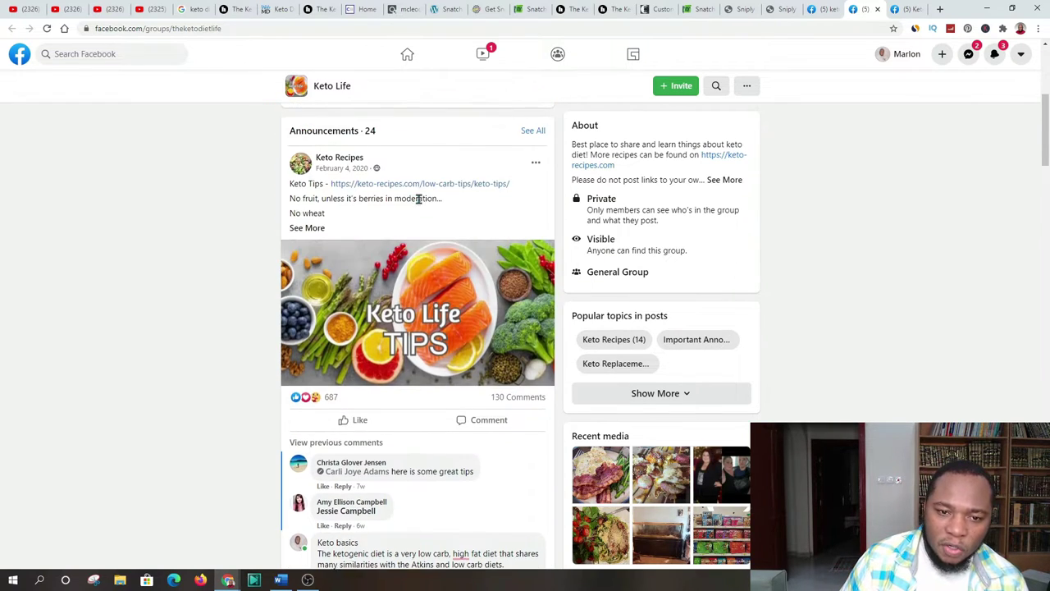
{"action": "scroll", "coordinate": [383, 184], "scroll_direction": "up", "scroll_amount": 3}
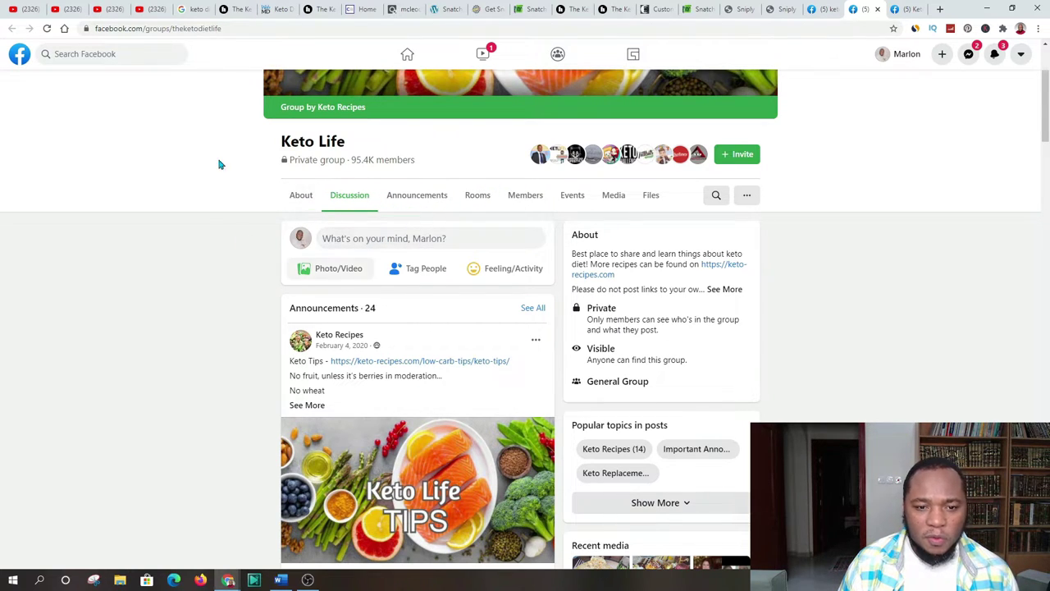
{"action": "scroll", "coordinate": [380, 353], "scroll_direction": "down", "scroll_amount": 9}
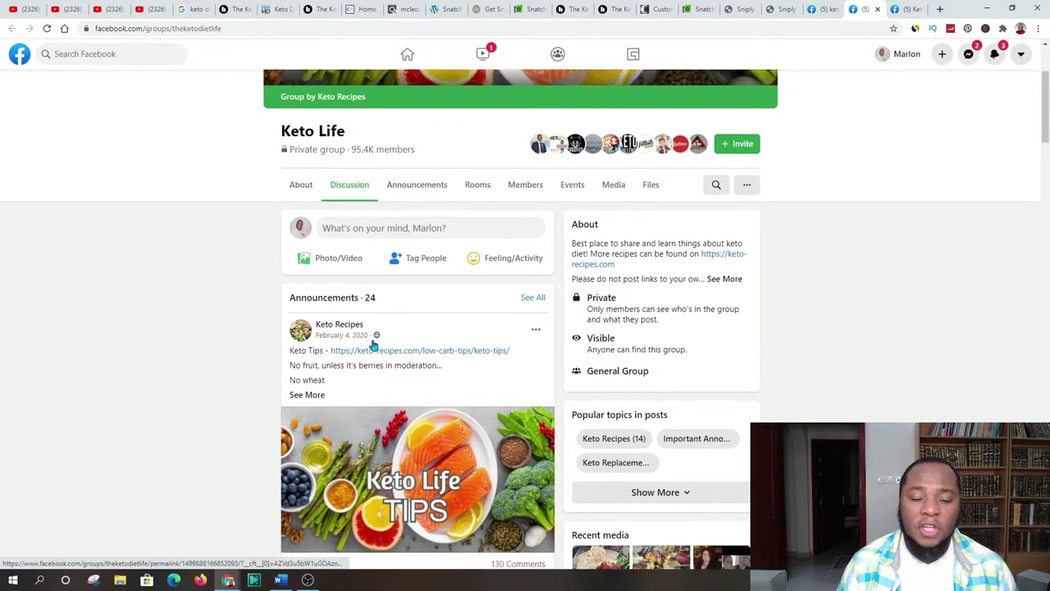
{"action": "scroll", "coordinate": [367, 351], "scroll_direction": "up", "scroll_amount": 2}
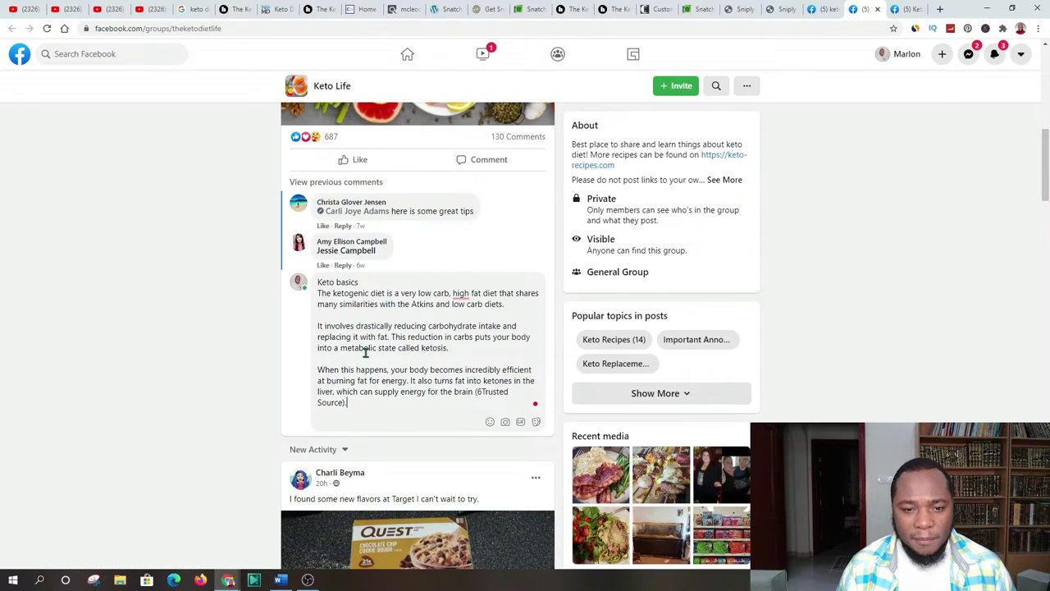
{"action": "scroll", "coordinate": [373, 325], "scroll_direction": "down", "scroll_amount": 1}
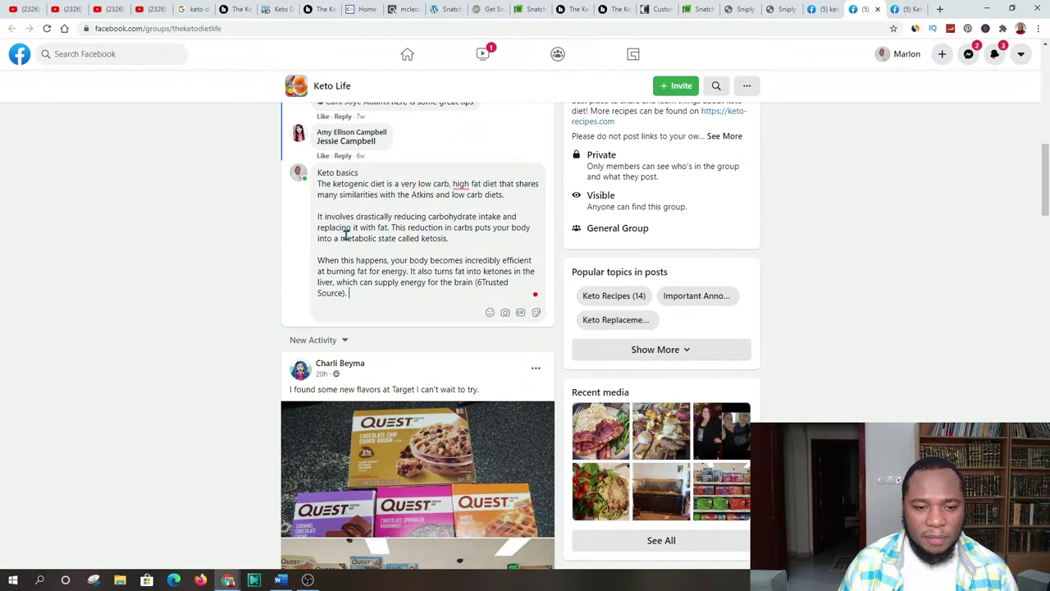
Copy the link of the second seed in SnatchIt's All Seeds list and switch to the Sniply version of the Healthline article.
{"action": "left_click", "coordinate": [319, 9]}
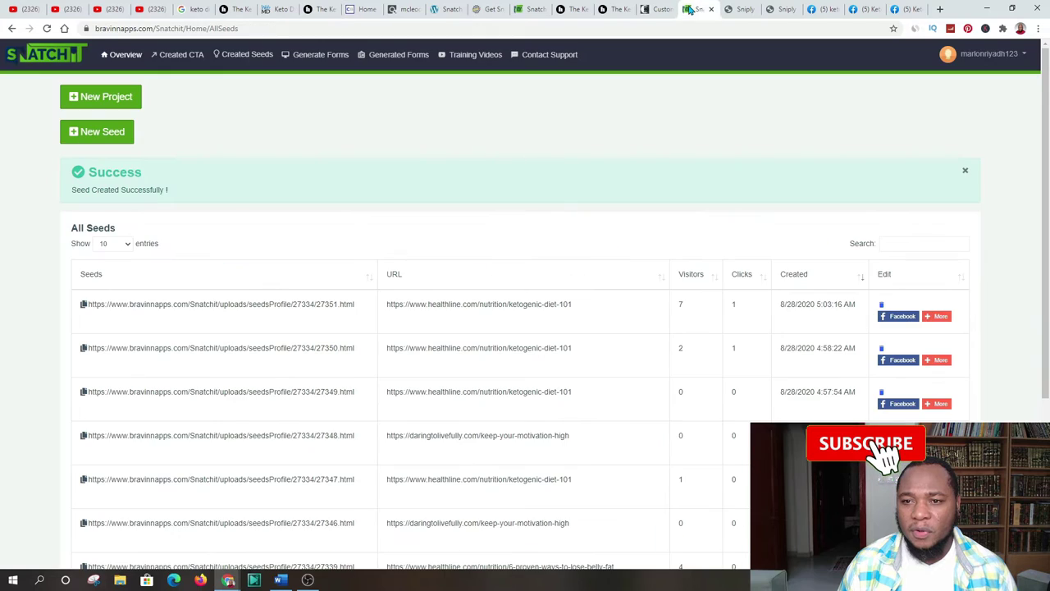
{"action": "left_click", "coordinate": [696, 9]}
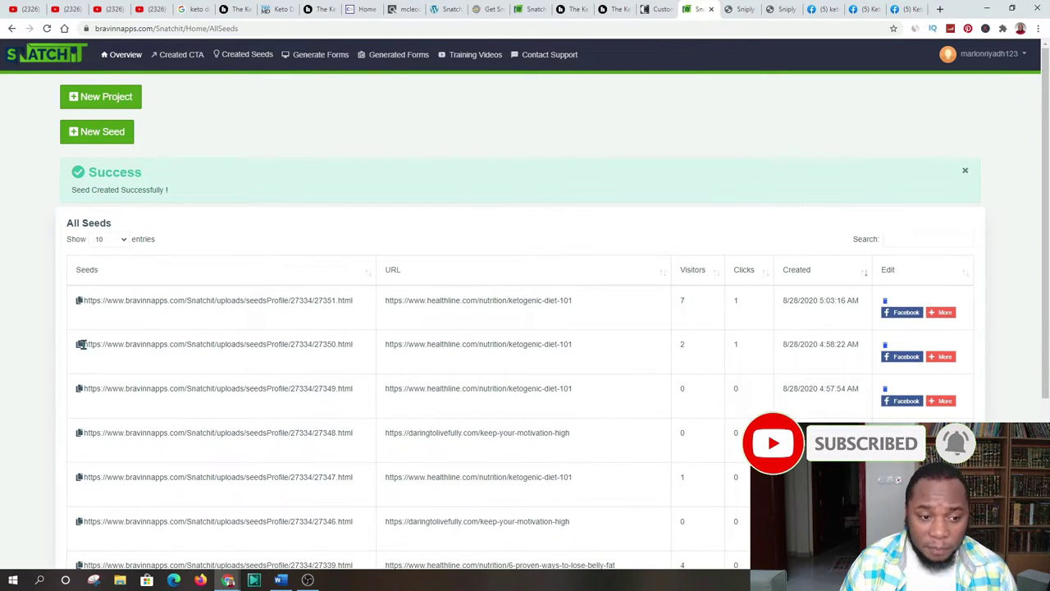
{"action": "left_click", "coordinate": [79, 345]}
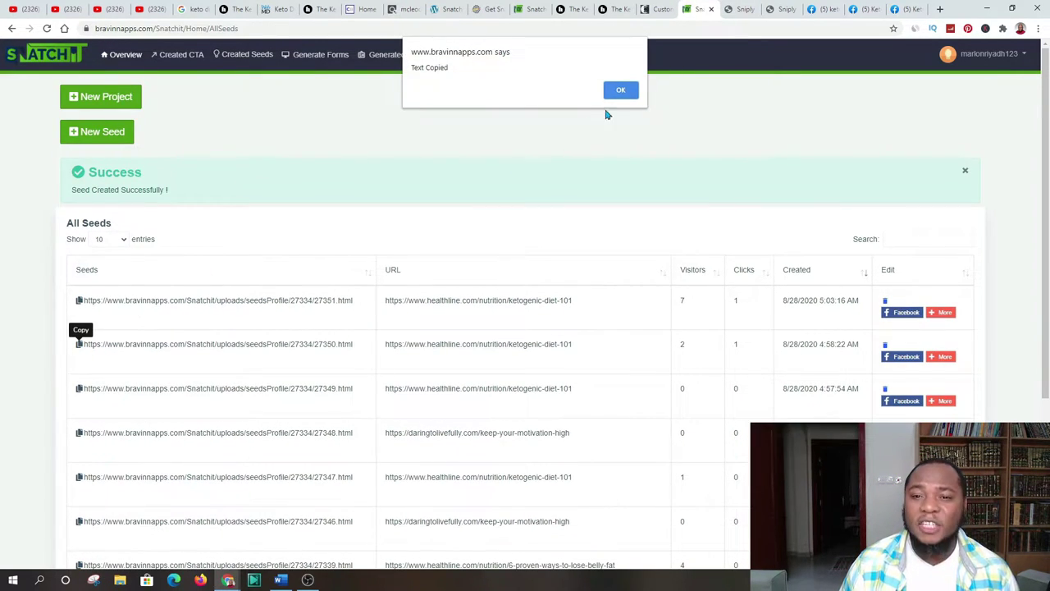
{"action": "left_click", "coordinate": [620, 90]}
{"action": "left_click", "coordinate": [570, 9]}
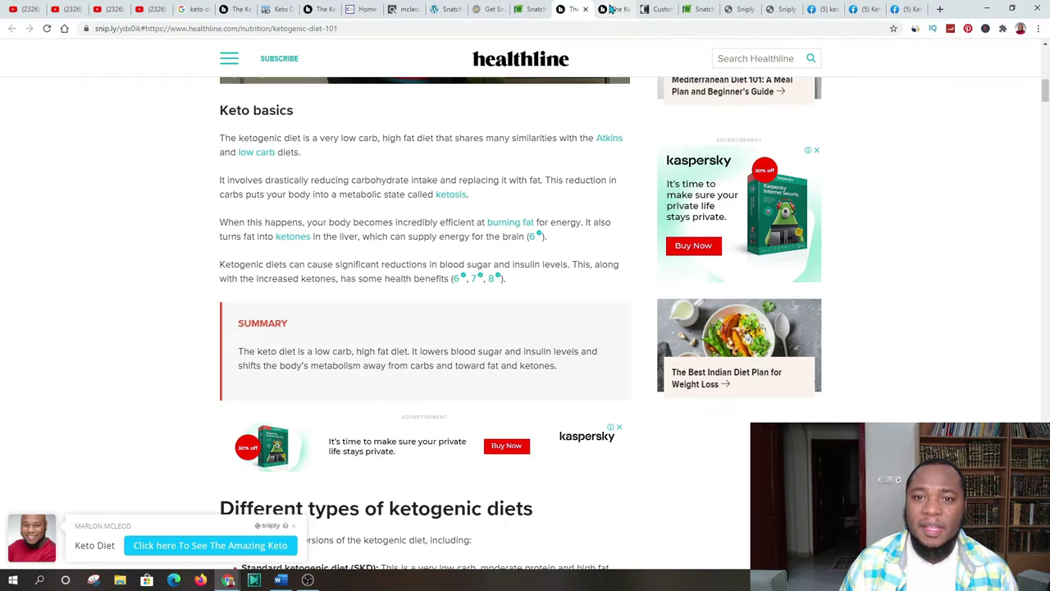
Compare the two Sniply versions of the Healthline keto article with the Custom Keto Diet offer page and return to SnatchIt's seed list.
{"action": "scroll", "coordinate": [173, 265], "scroll_direction": "down", "scroll_amount": 3}
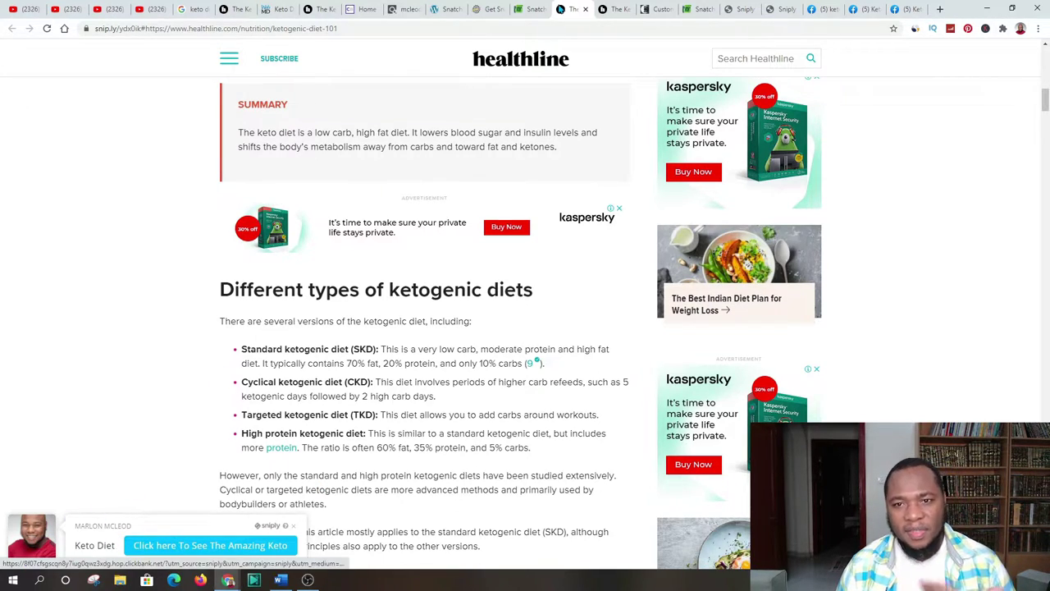
{"action": "left_click", "coordinate": [634, 10]}
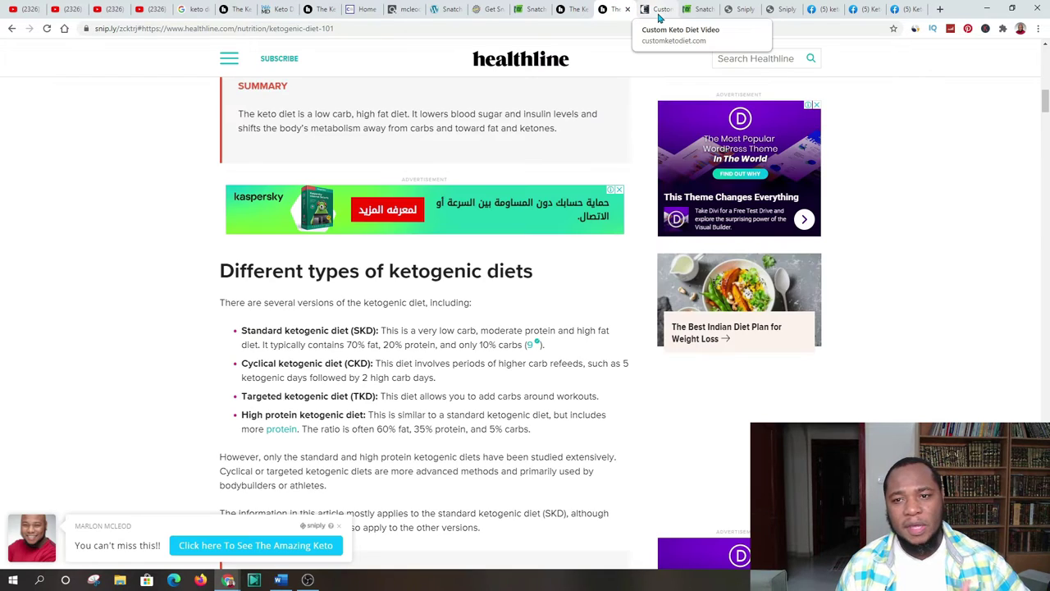
{"action": "left_click", "coordinate": [660, 9]}
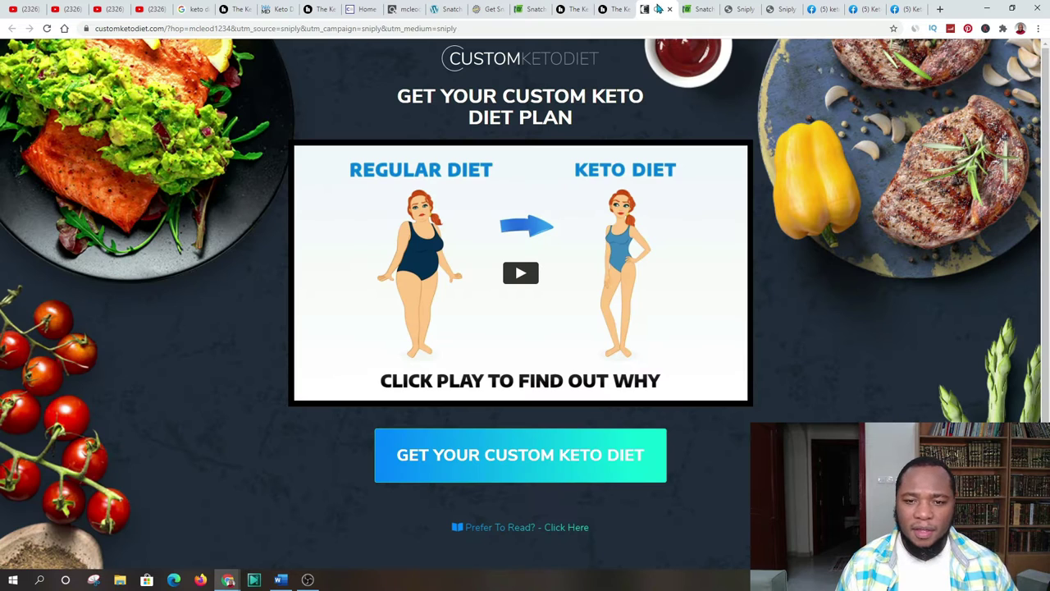
{"action": "left_click", "coordinate": [615, 10]}
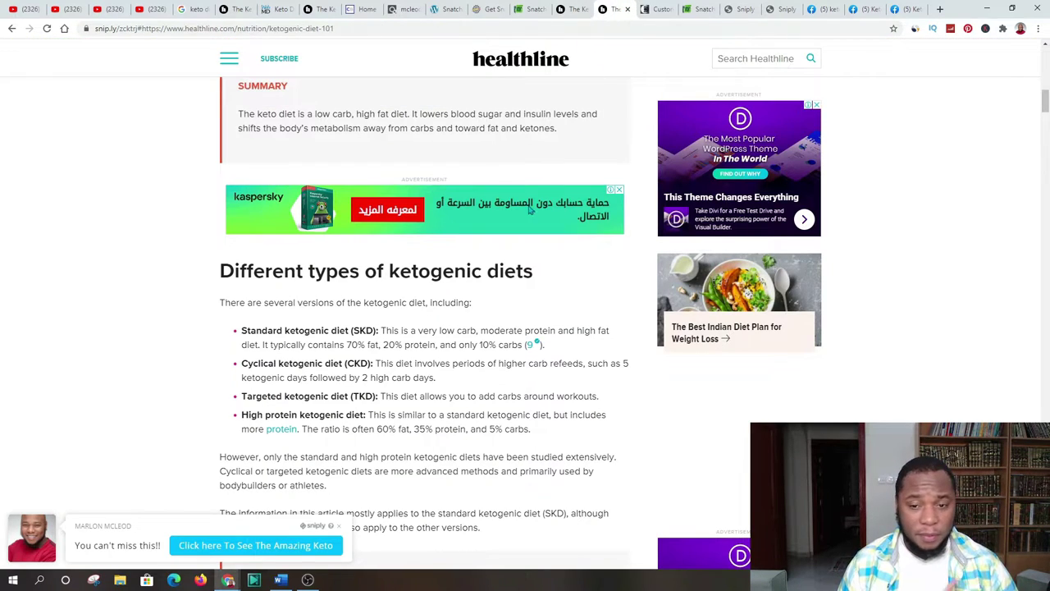
{"action": "scroll", "coordinate": [392, 395], "scroll_direction": "down", "scroll_amount": 2}
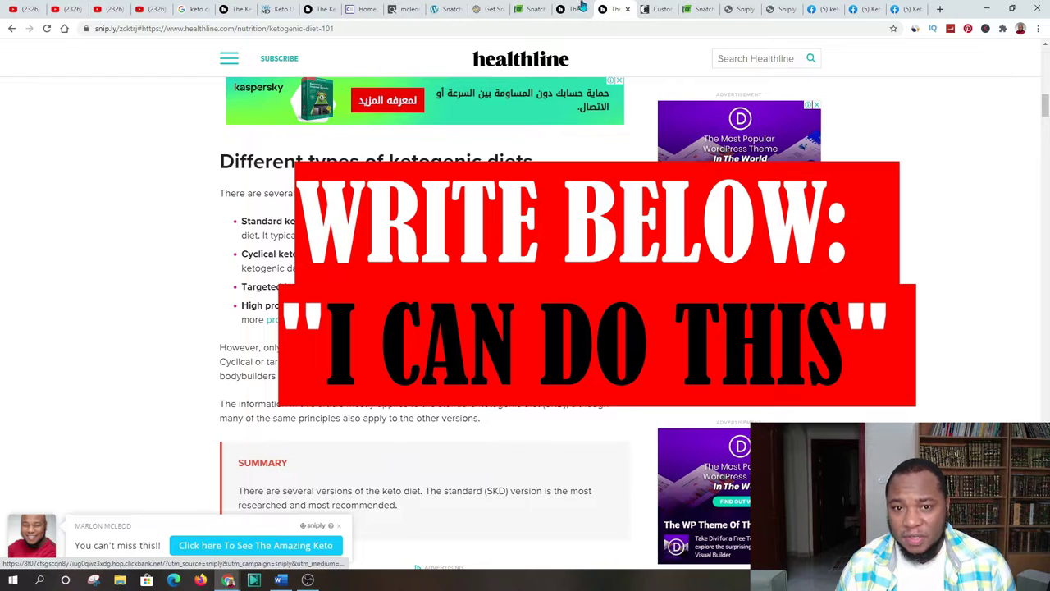
{"action": "left_click", "coordinate": [697, 9]}
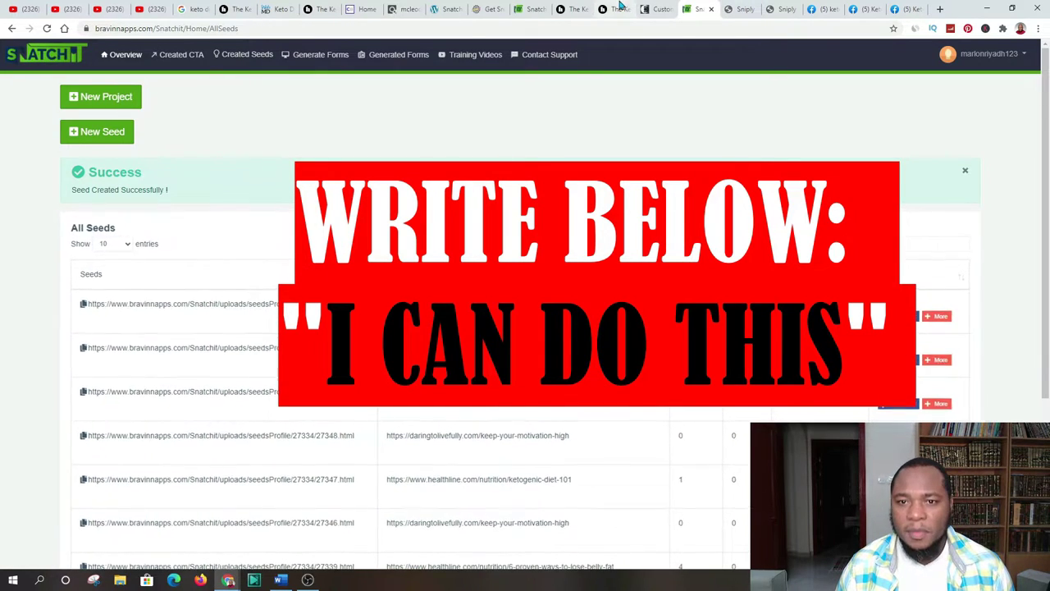
Go back to the Sniply version of the article and follow its call-to-action to the Custom Keto Diet offer page.
{"action": "key", "text": "ctrl+shift+Tab"}
{"action": "key", "text": "ctrl+shift+Tab"}
{"action": "left_click", "coordinate": [241, 540]}
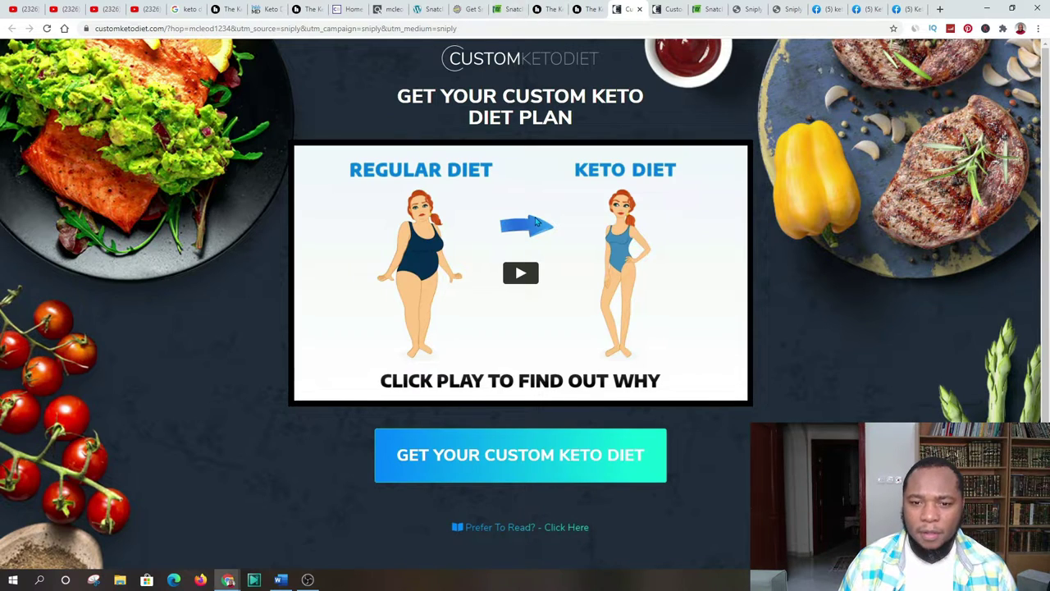
{"action": "scroll", "coordinate": [537, 246], "scroll_direction": "down", "scroll_amount": 2}
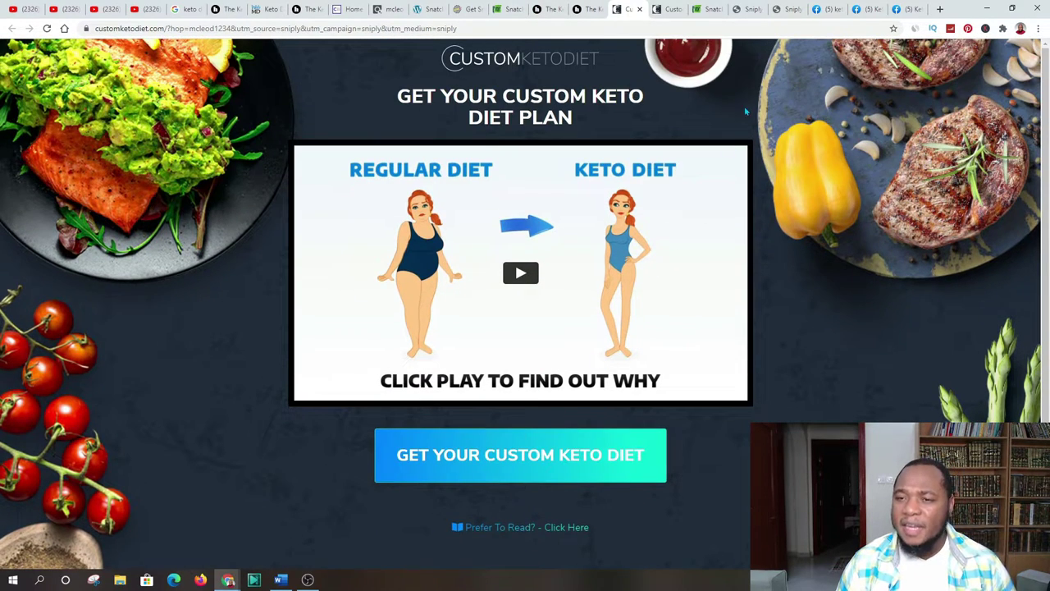
Review Sniply's home page and monthly pricing plans, checking them against the All Seeds list in SnatchIt.
{"action": "left_click", "coordinate": [753, 10]}
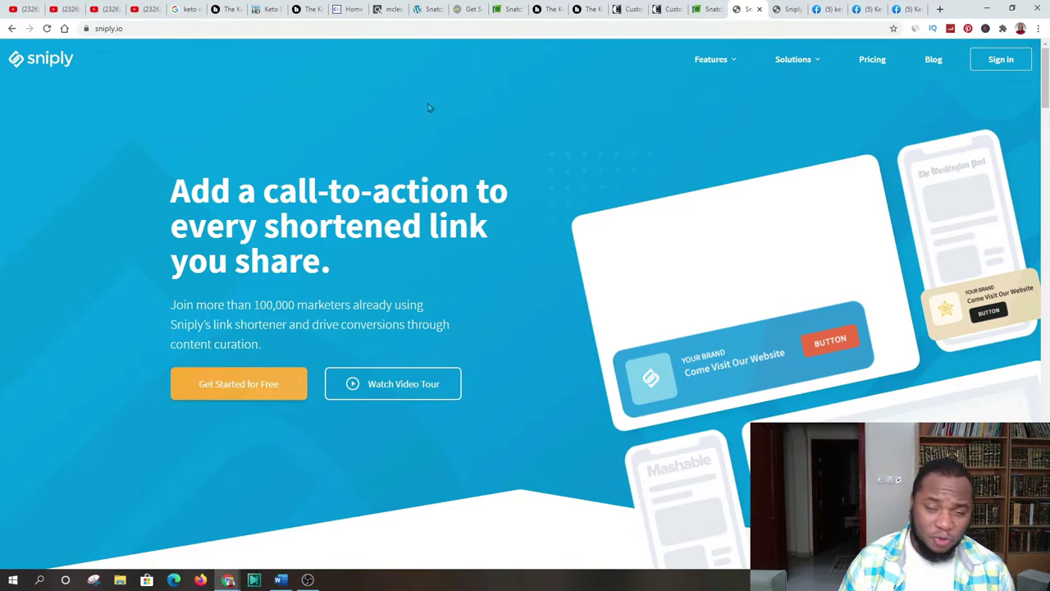
{"action": "scroll", "coordinate": [429, 106], "scroll_direction": "down", "scroll_amount": 2}
{"action": "scroll", "coordinate": [386, 300], "scroll_direction": "up", "scroll_amount": 3}
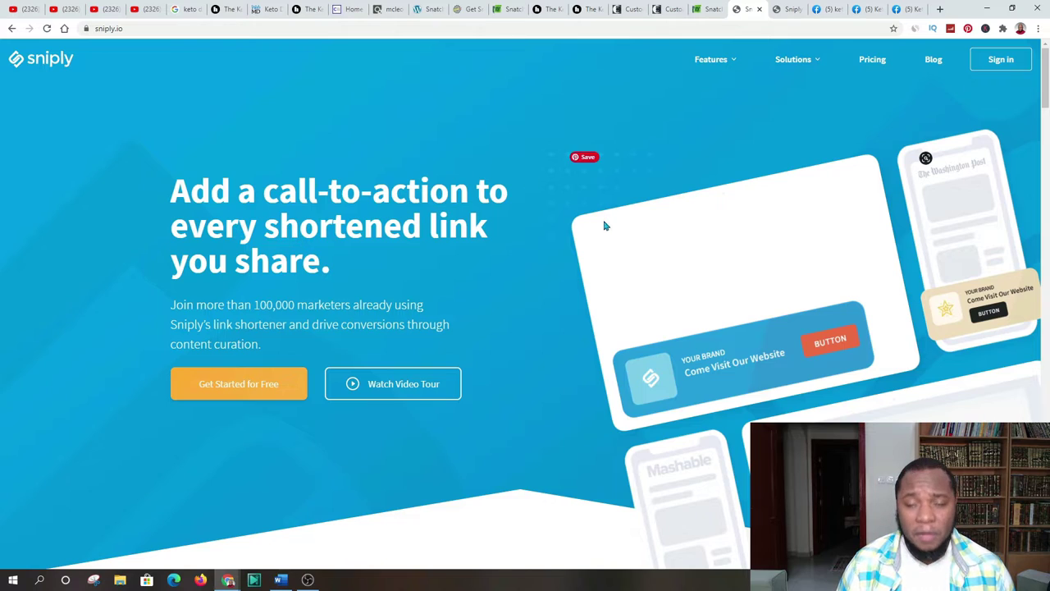
{"action": "left_click", "coordinate": [876, 62]}
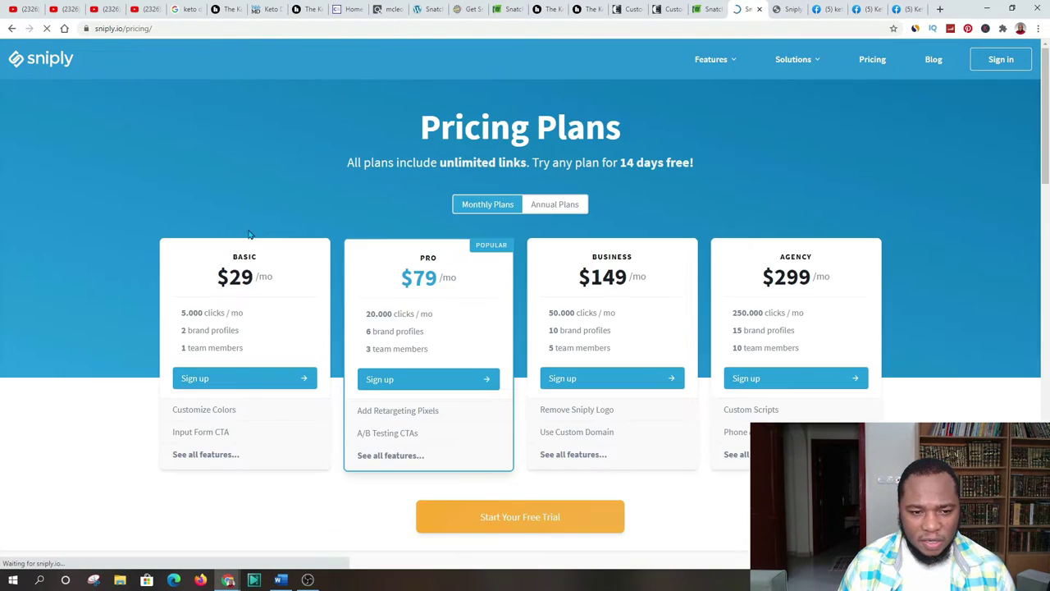
{"action": "scroll", "coordinate": [241, 216], "scroll_direction": "down", "scroll_amount": 2}
{"action": "scroll", "coordinate": [230, 208], "scroll_direction": "up", "scroll_amount": 1}
{"action": "scroll", "coordinate": [231, 208], "scroll_direction": "up", "scroll_amount": 1}
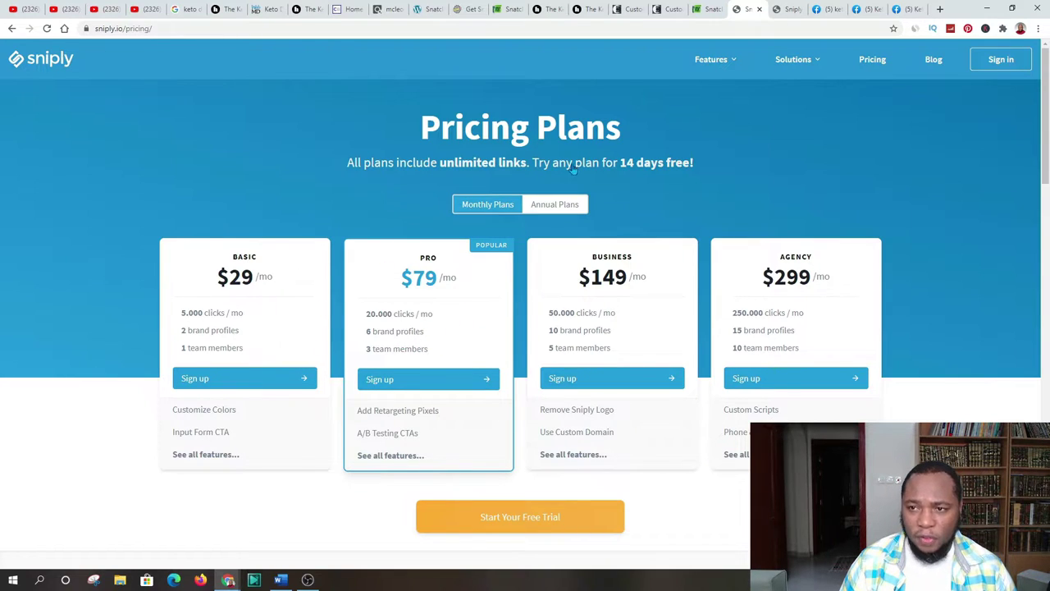
{"action": "left_click", "coordinate": [707, 9]}
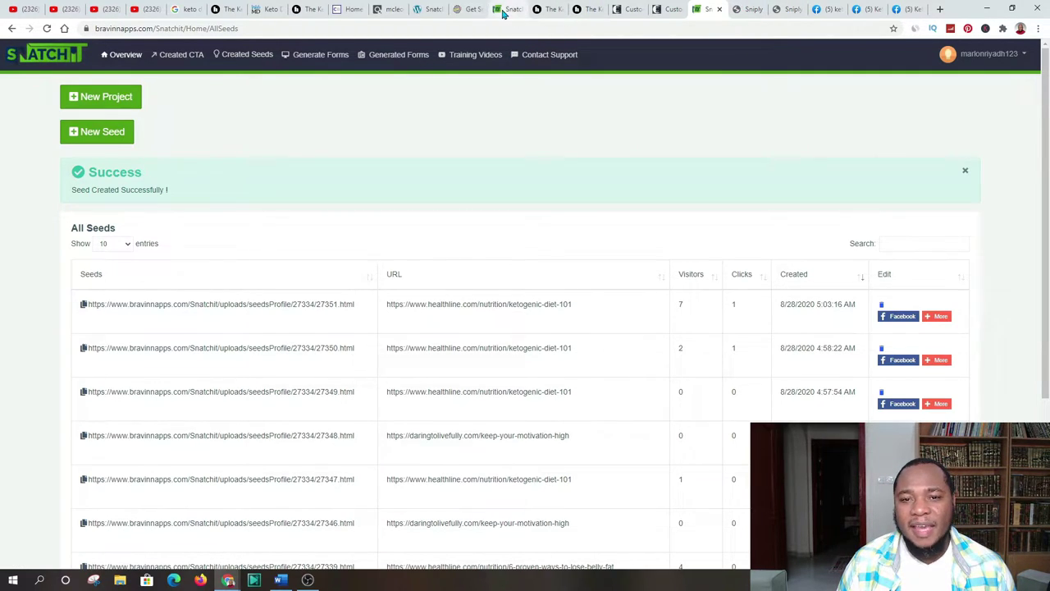
{"action": "left_click", "coordinate": [748, 12]}
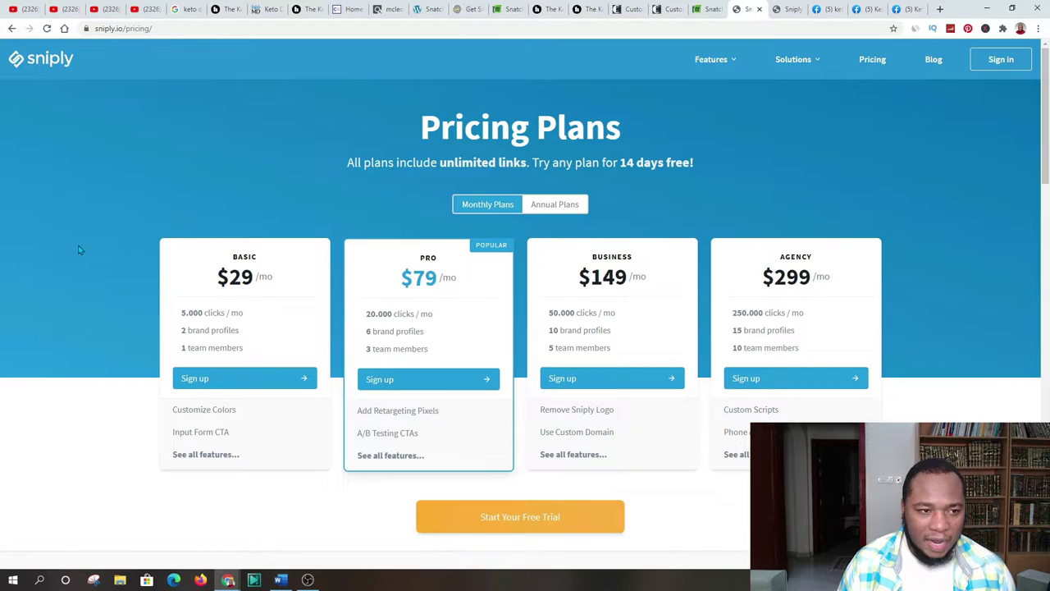
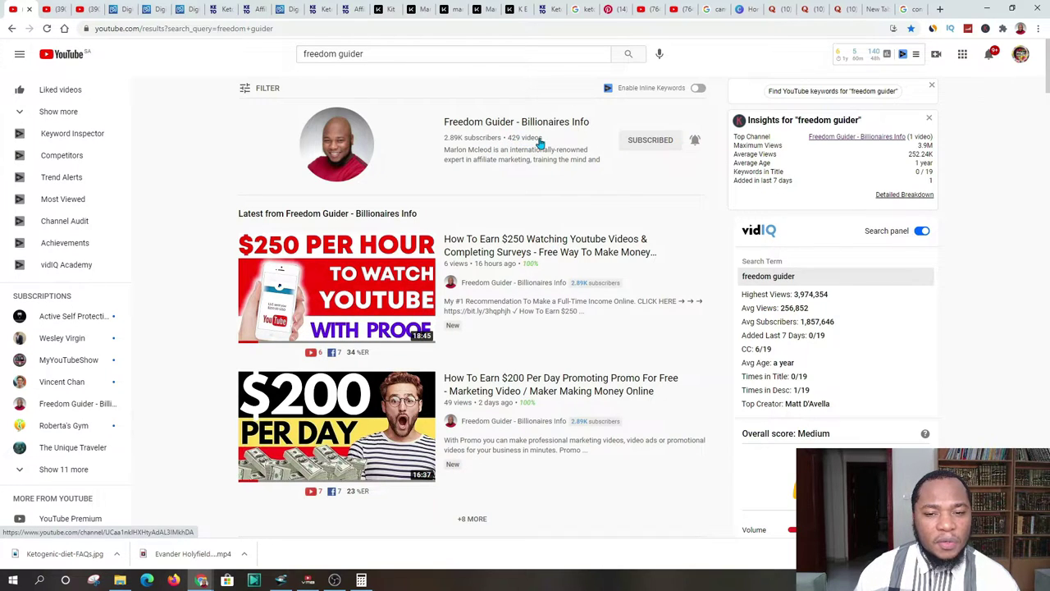
Browse the Freedom Guider - Billionaires Info YouTube channel and view the description of its $250 watching YouTube videos upload.
{"action": "left_click", "coordinate": [537, 143]}
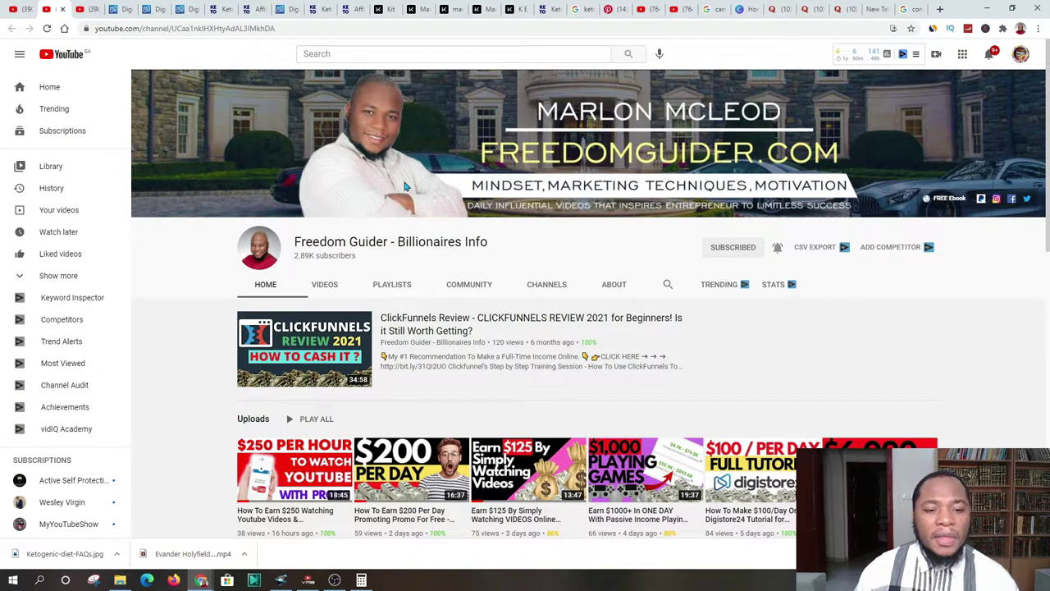
{"action": "scroll", "coordinate": [404, 187], "scroll_direction": "down", "scroll_amount": 8}
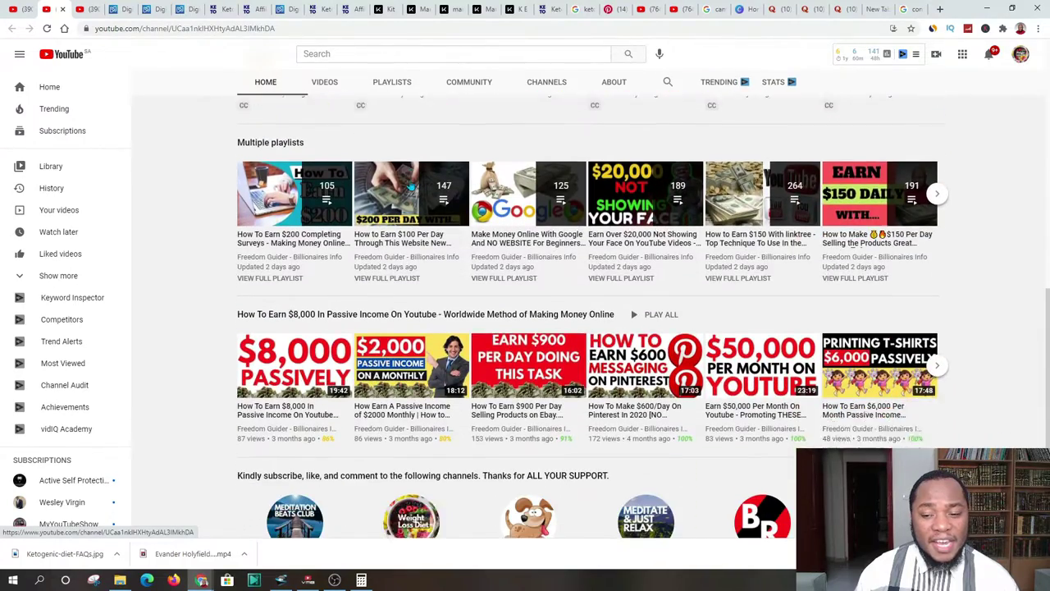
{"action": "scroll", "coordinate": [411, 187], "scroll_direction": "down", "scroll_amount": 2}
{"action": "scroll", "coordinate": [361, 293], "scroll_direction": "up", "scroll_amount": 10}
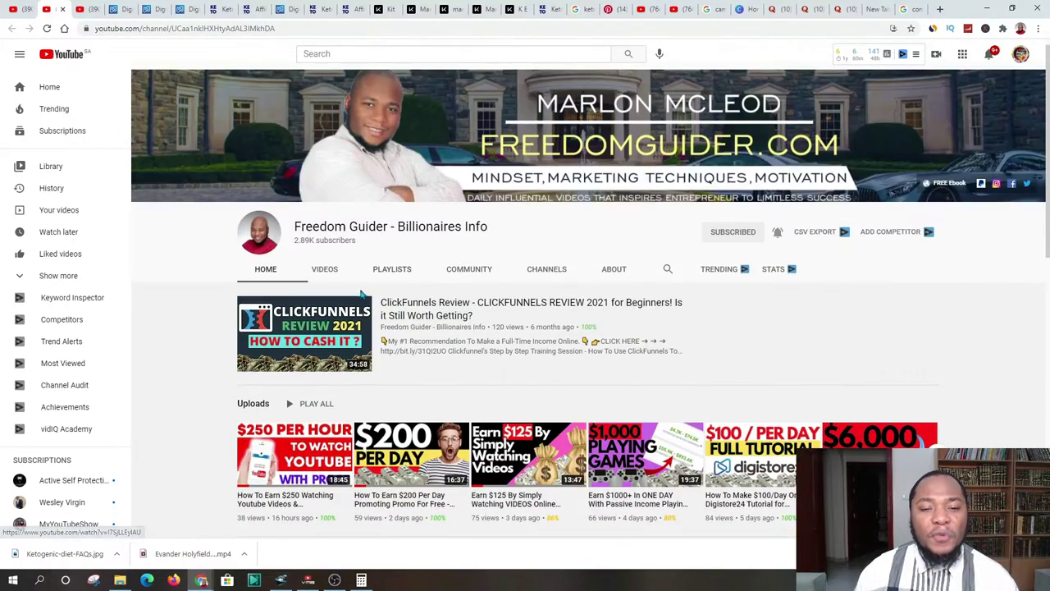
{"action": "scroll", "coordinate": [361, 293], "scroll_direction": "up", "scroll_amount": 1}
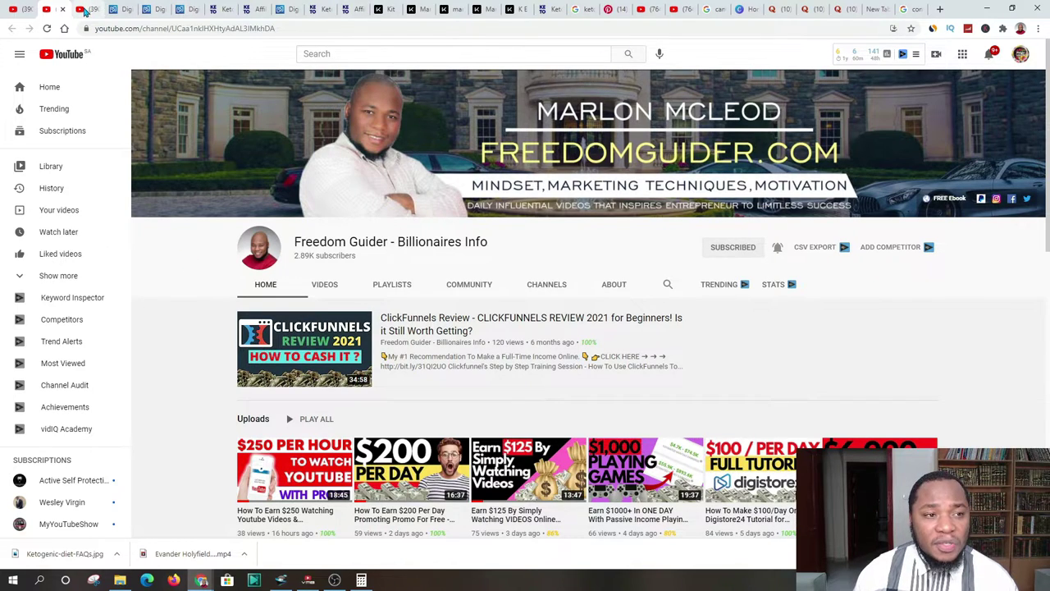
{"action": "left_click", "coordinate": [88, 10]}
{"action": "scroll", "coordinate": [180, 155], "scroll_direction": "down", "scroll_amount": 1}
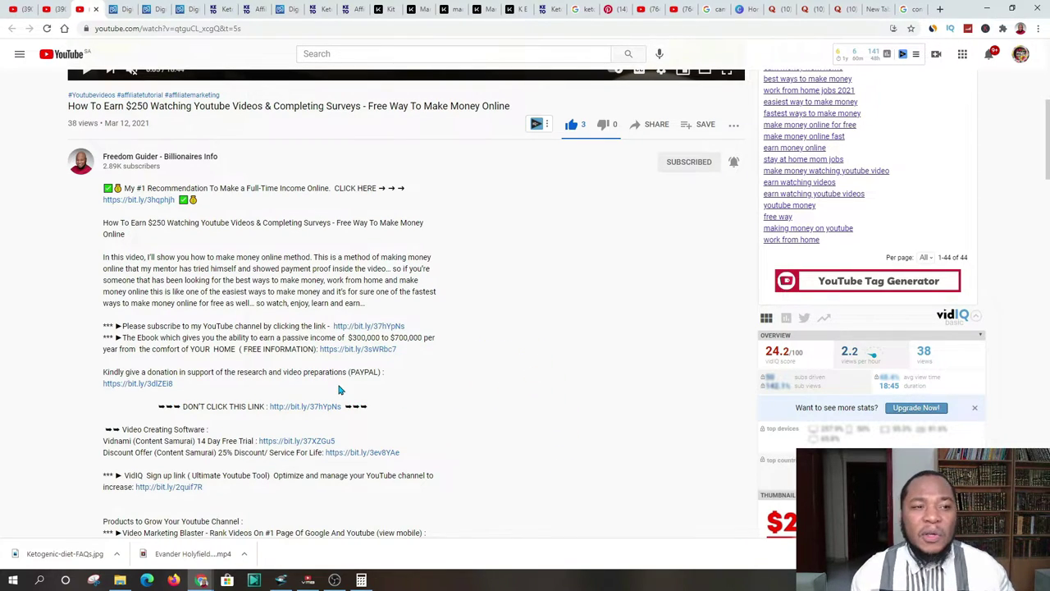
Switch to Digistore24 and filter its affiliate marketplace to the Fitness & Health category of digital products.
{"action": "left_click", "coordinate": [119, 9]}
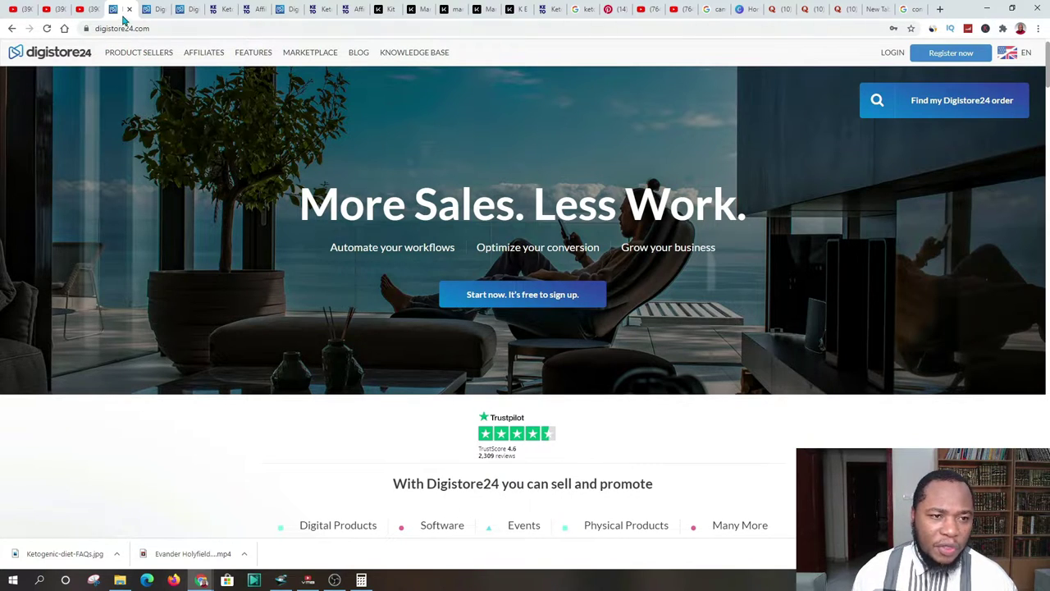
{"action": "left_click", "coordinate": [152, 8]}
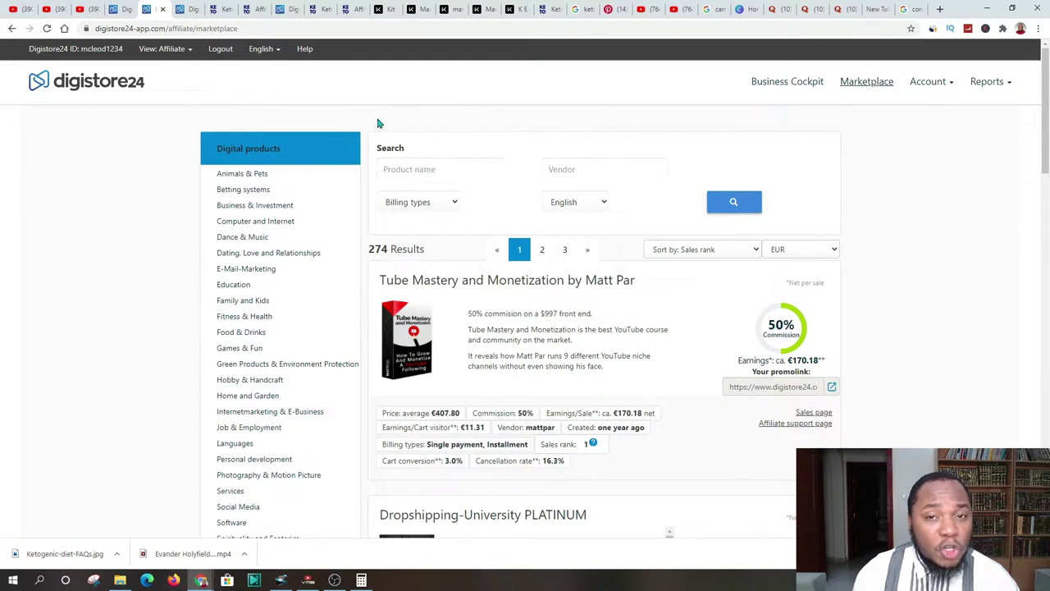
{"action": "scroll", "coordinate": [164, 166], "scroll_direction": "down", "scroll_amount": 1}
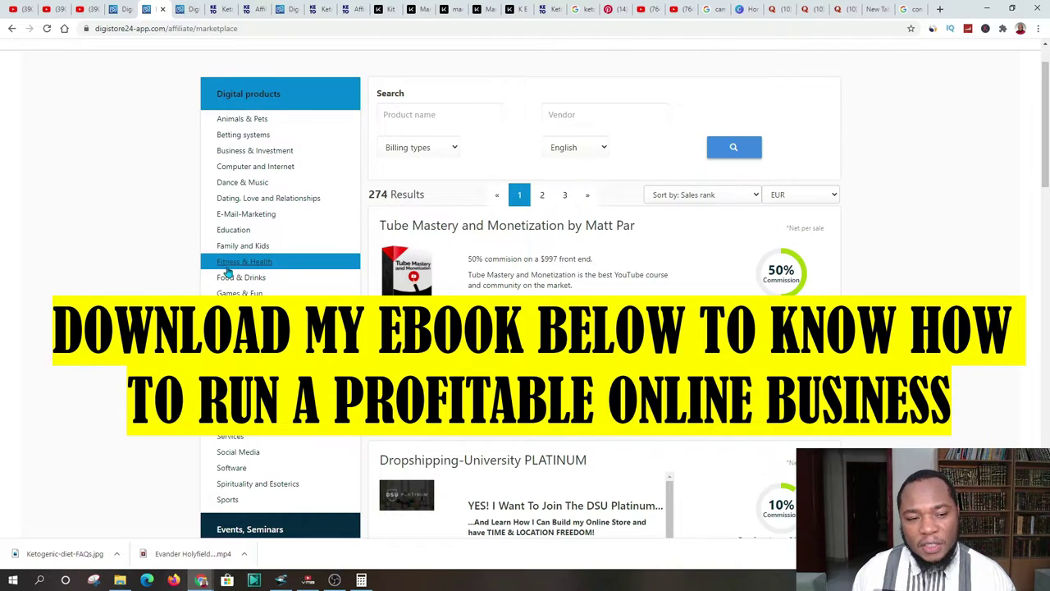
{"action": "left_click", "coordinate": [254, 263]}
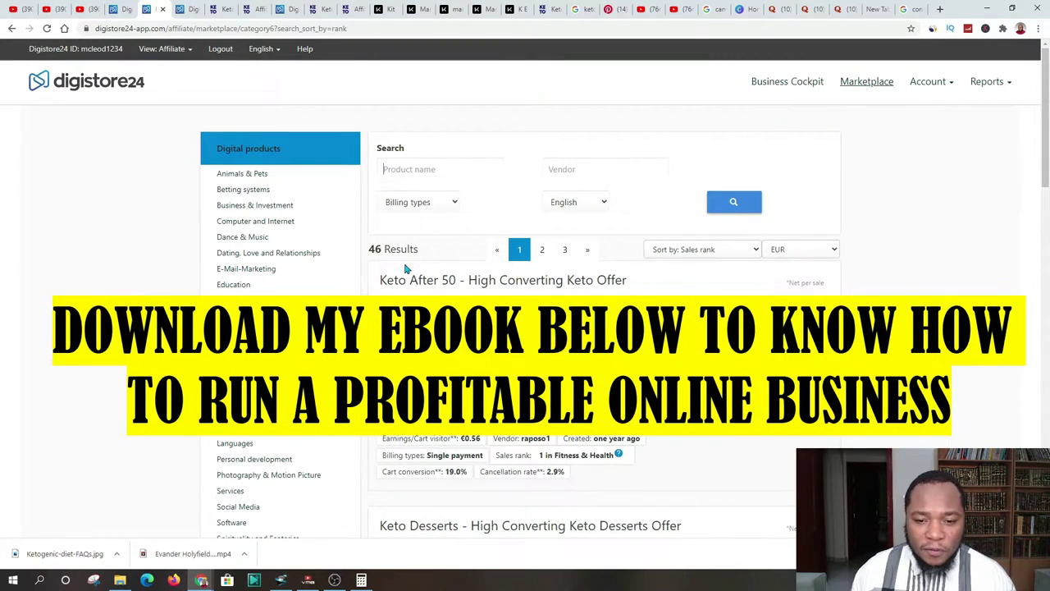
Examine the first page of Fitness & Health offers, comparing their commissions, earnings per sale and cancellation rates.
{"action": "scroll", "coordinate": [246, 266], "scroll_direction": "down", "scroll_amount": 1}
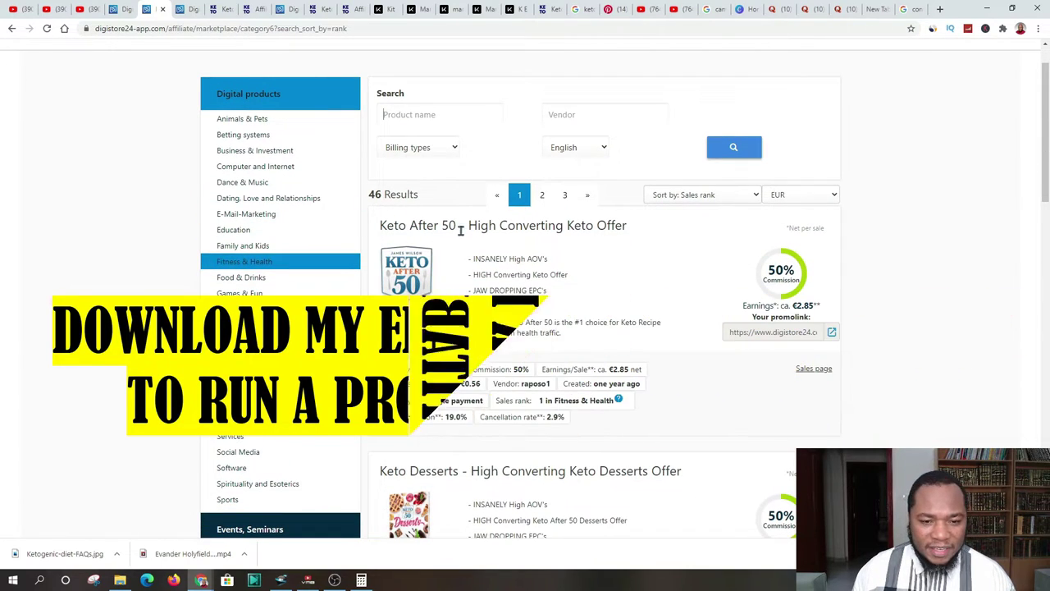
{"action": "scroll", "coordinate": [657, 290], "scroll_direction": "down", "scroll_amount": 1}
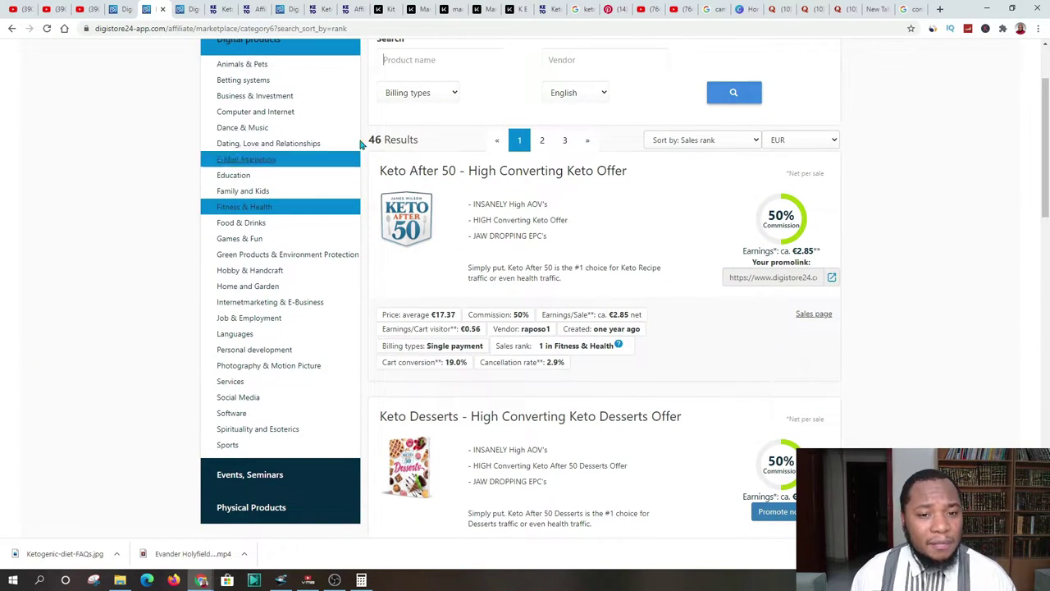
{"action": "scroll", "coordinate": [554, 201], "scroll_direction": "down", "scroll_amount": 1}
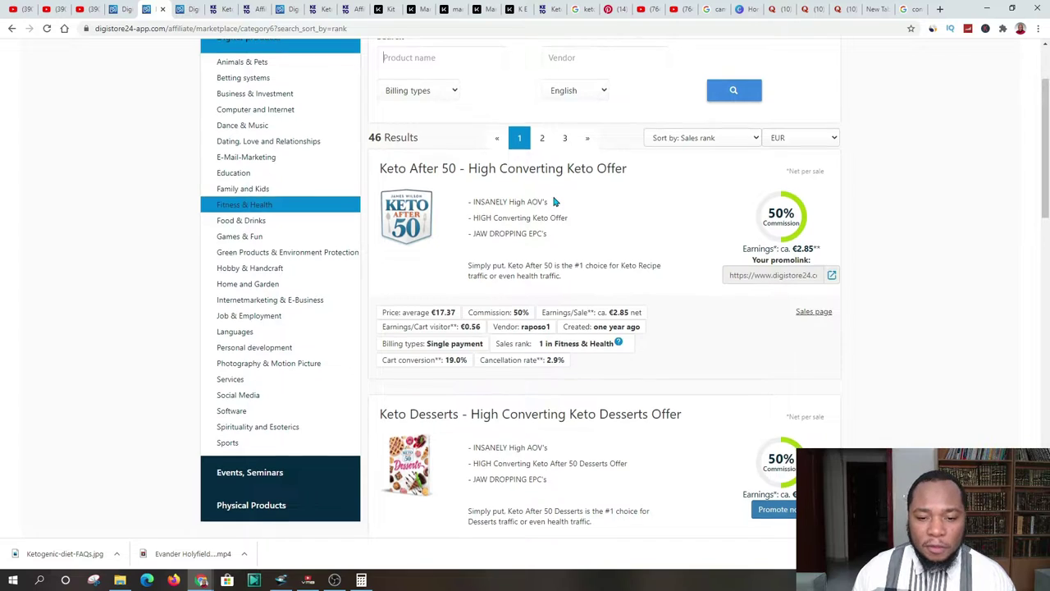
{"action": "scroll", "coordinate": [481, 218], "scroll_direction": "down", "scroll_amount": 2}
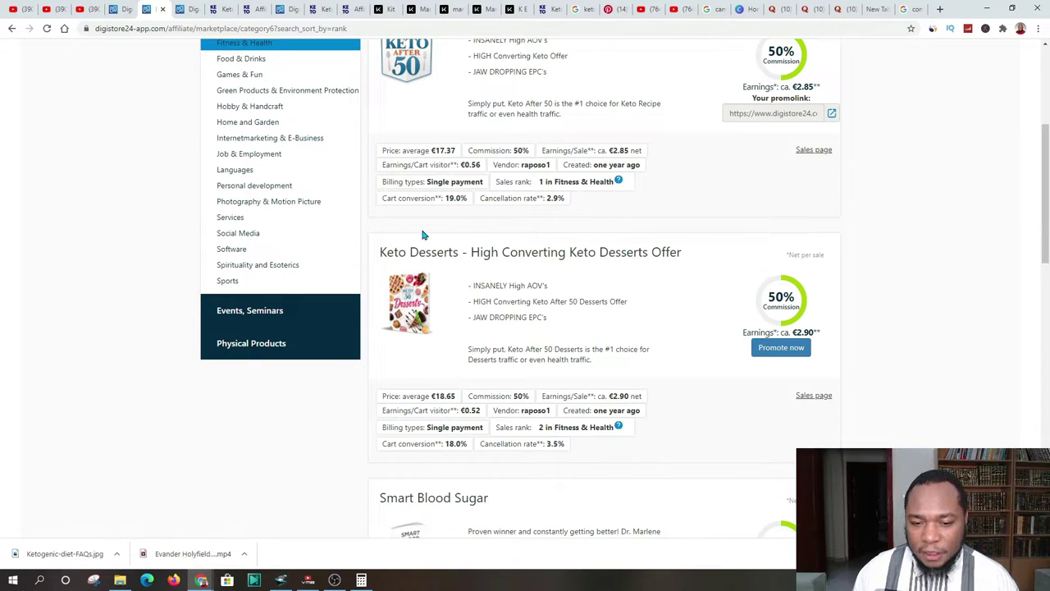
{"action": "scroll", "coordinate": [551, 191], "scroll_direction": "down", "scroll_amount": 1}
{"action": "scroll", "coordinate": [594, 191], "scroll_direction": "down", "scroll_amount": 4}
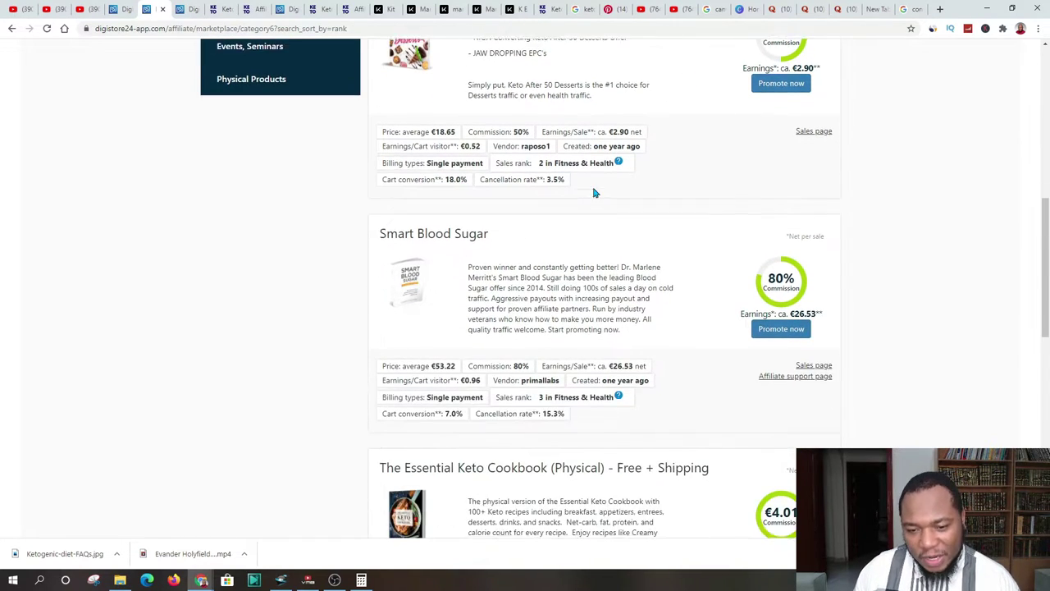
{"action": "scroll", "coordinate": [523, 148], "scroll_direction": "down", "scroll_amount": 4}
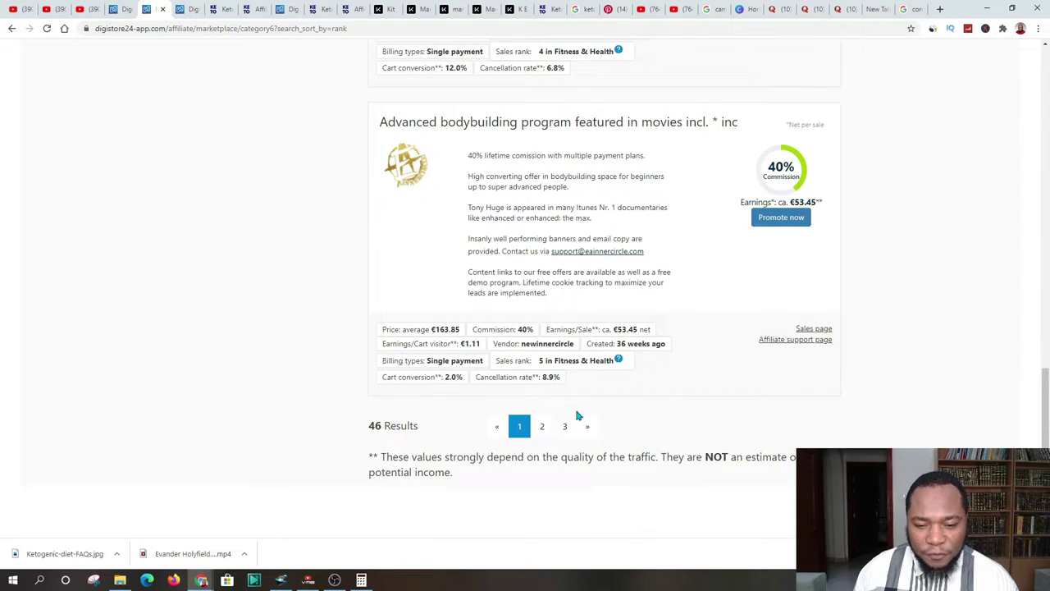
Examine KETO FIT's Personalized KETO Diet Plans offer on the second results page and bring up Google's euro-to-dollar conversion.
{"action": "left_click", "coordinate": [542, 427]}
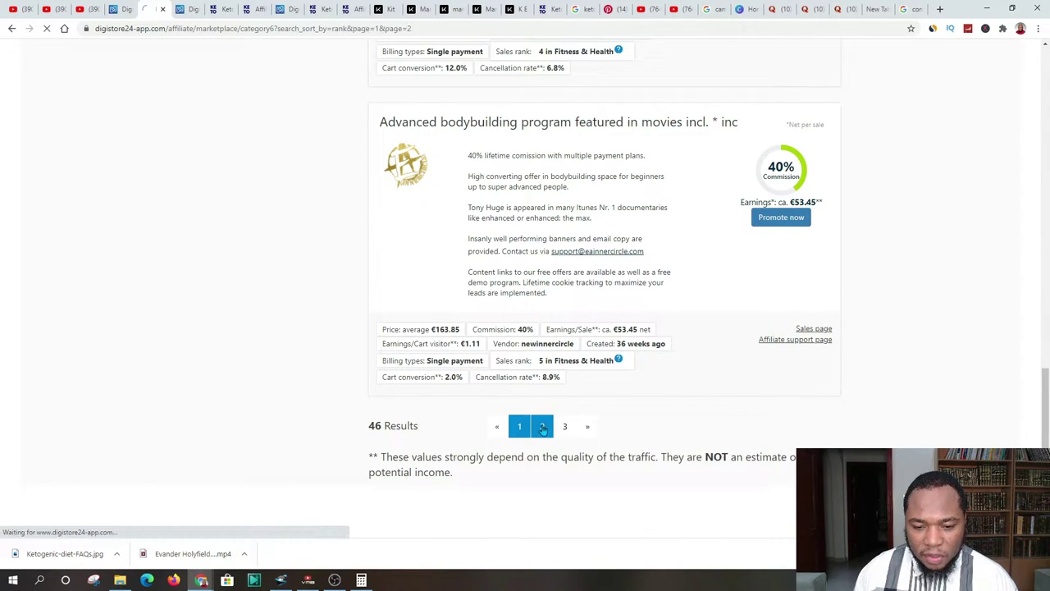
{"action": "scroll", "coordinate": [476, 254], "scroll_direction": "down", "scroll_amount": 2}
{"action": "scroll", "coordinate": [472, 248], "scroll_direction": "down", "scroll_amount": 8}
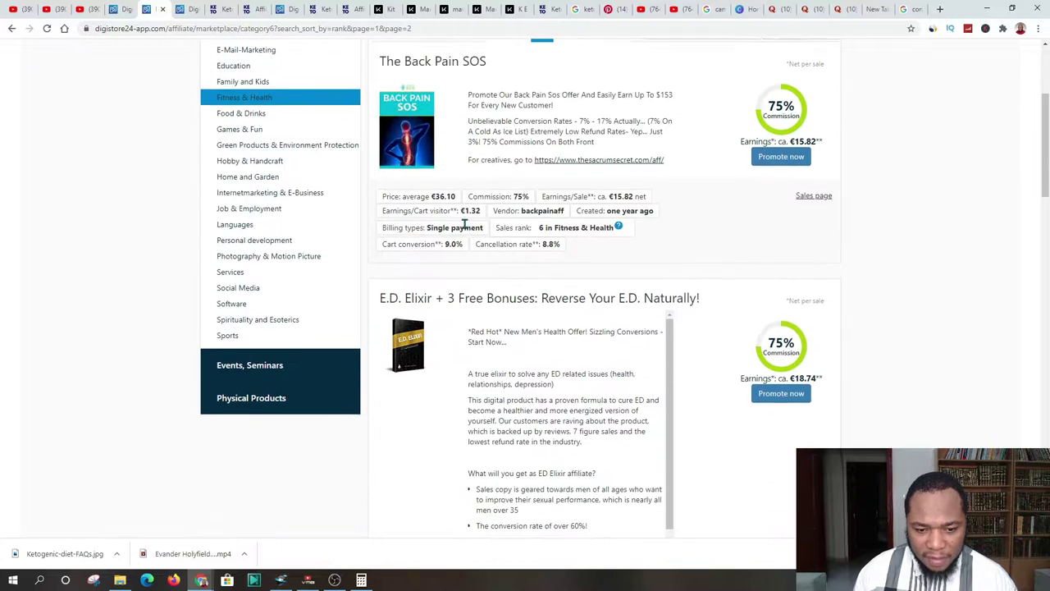
{"action": "scroll", "coordinate": [462, 213], "scroll_direction": "down", "scroll_amount": 4}
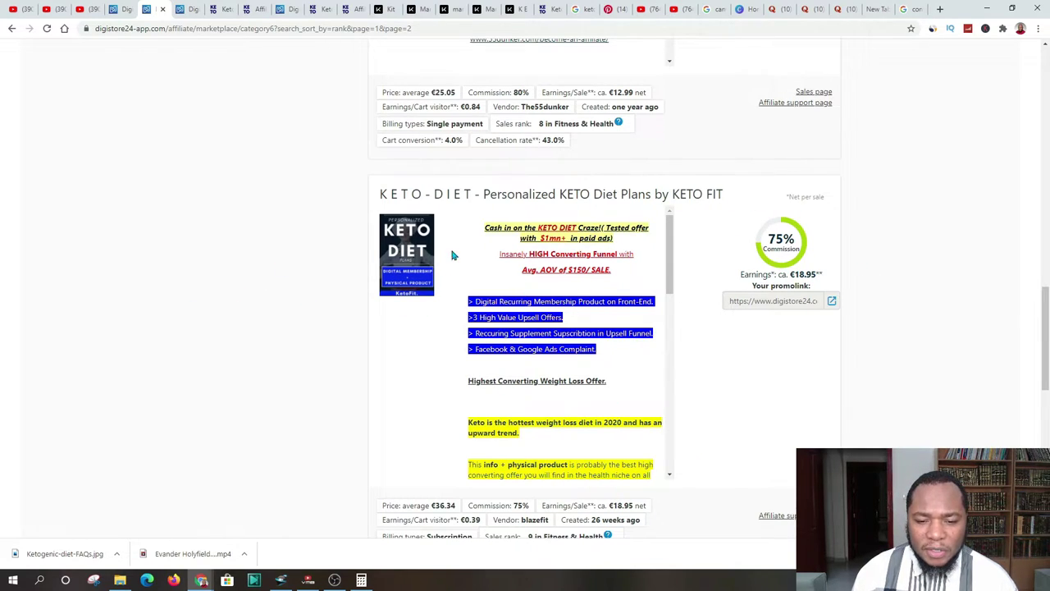
{"action": "scroll", "coordinate": [341, 250], "scroll_direction": "down", "scroll_amount": 1}
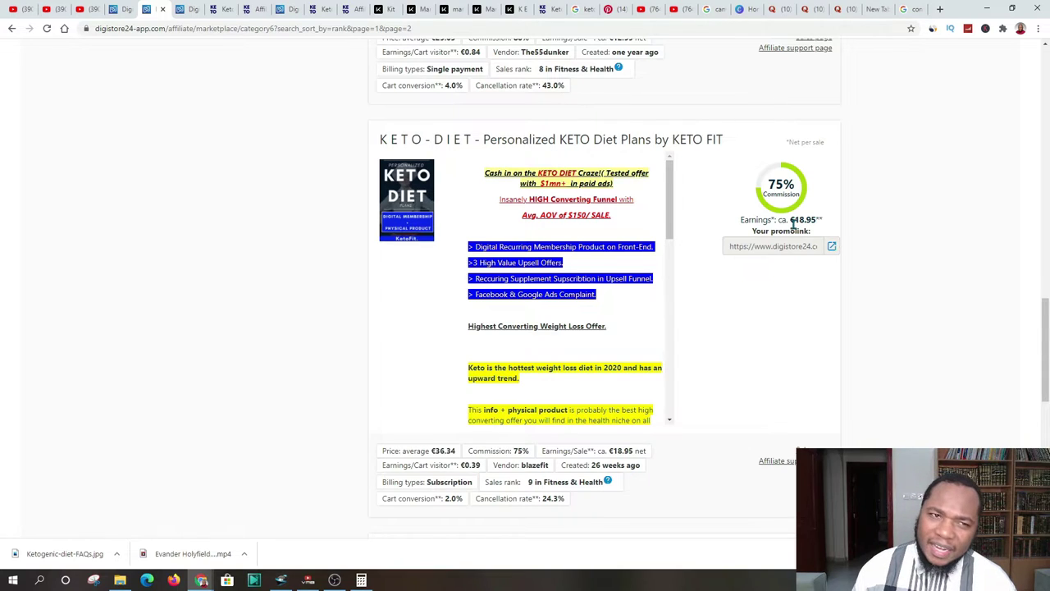
{"action": "left_click", "coordinate": [913, 12]}
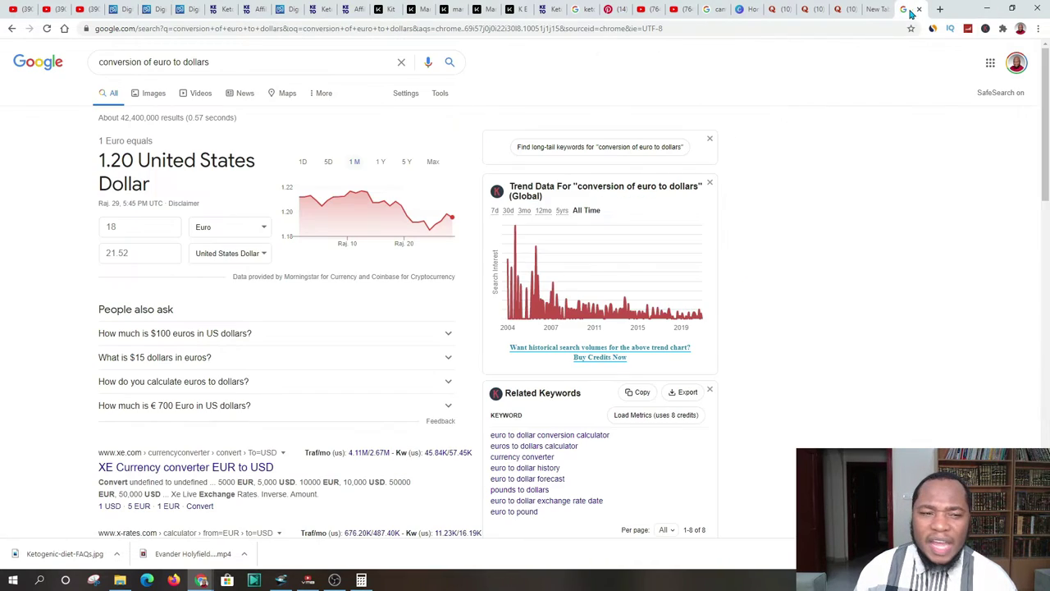
Convert 19 euros to US dollars in Google's currency converter.
{"action": "left_click", "coordinate": [127, 228]}
{"action": "double_click", "coordinate": [127, 228]}
{"action": "type", "text": "19"}
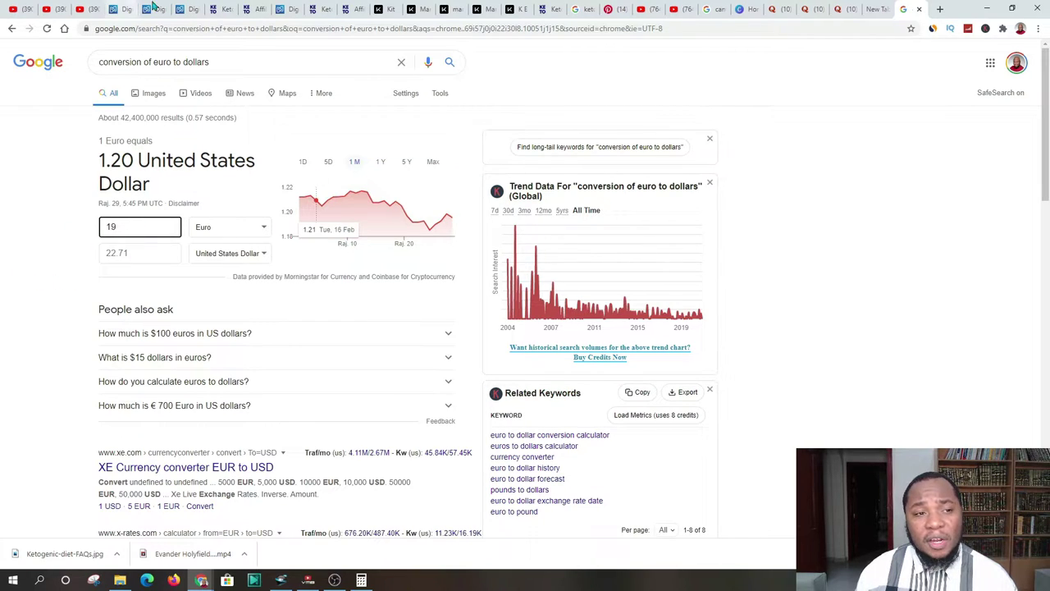
Return to the Digistore24 marketplace, read the KETO FIT offer's description and product highlights, and view its KetoFit sales page.
{"action": "left_click", "coordinate": [185, 9]}
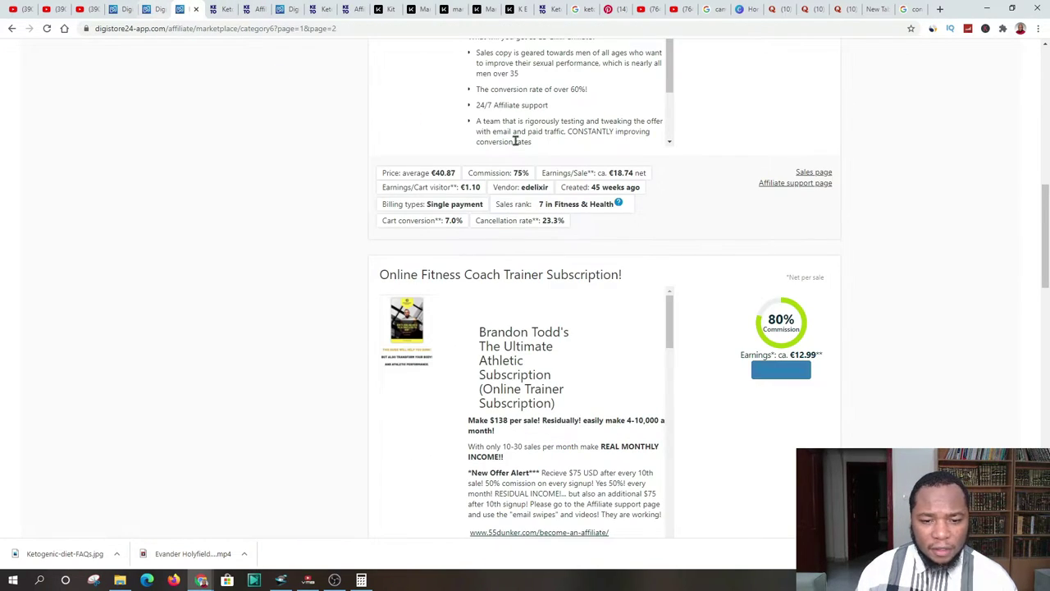
{"action": "left_click", "coordinate": [153, 9]}
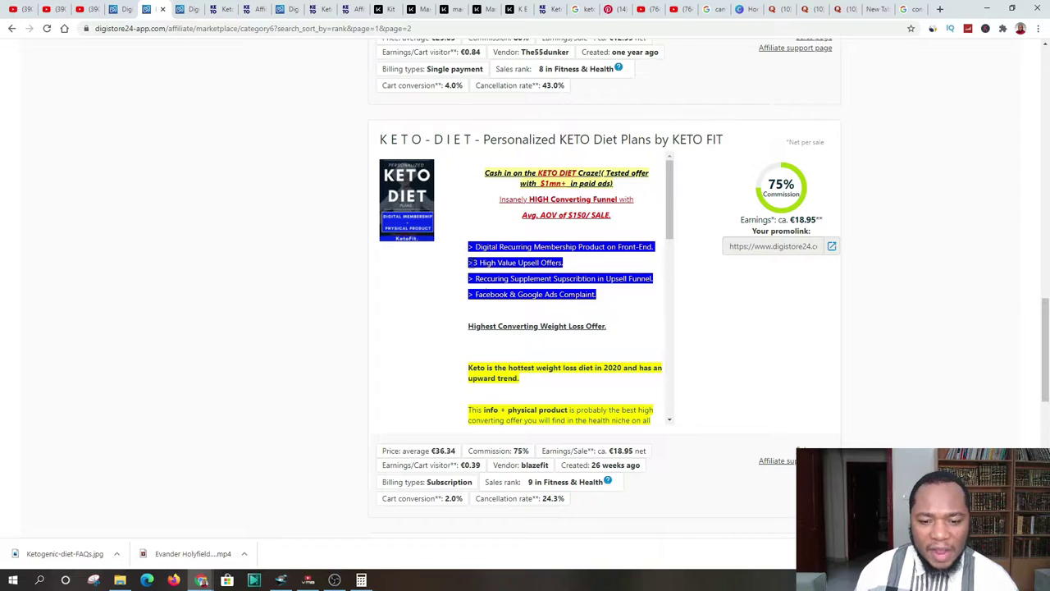
{"action": "scroll", "coordinate": [506, 289], "scroll_direction": "down", "scroll_amount": 3}
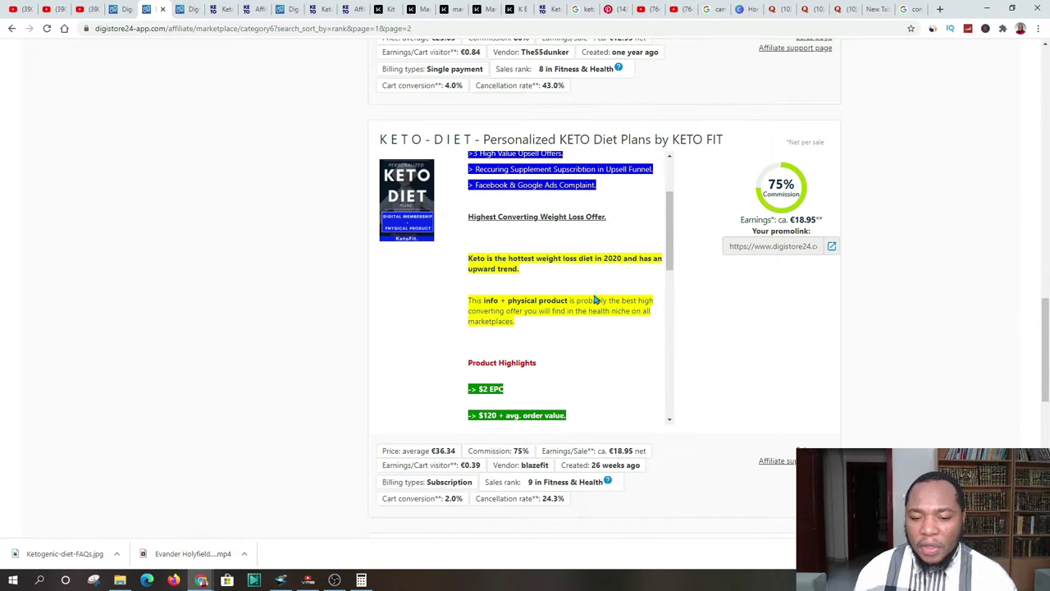
{"action": "scroll", "coordinate": [578, 294], "scroll_direction": "down", "scroll_amount": 3}
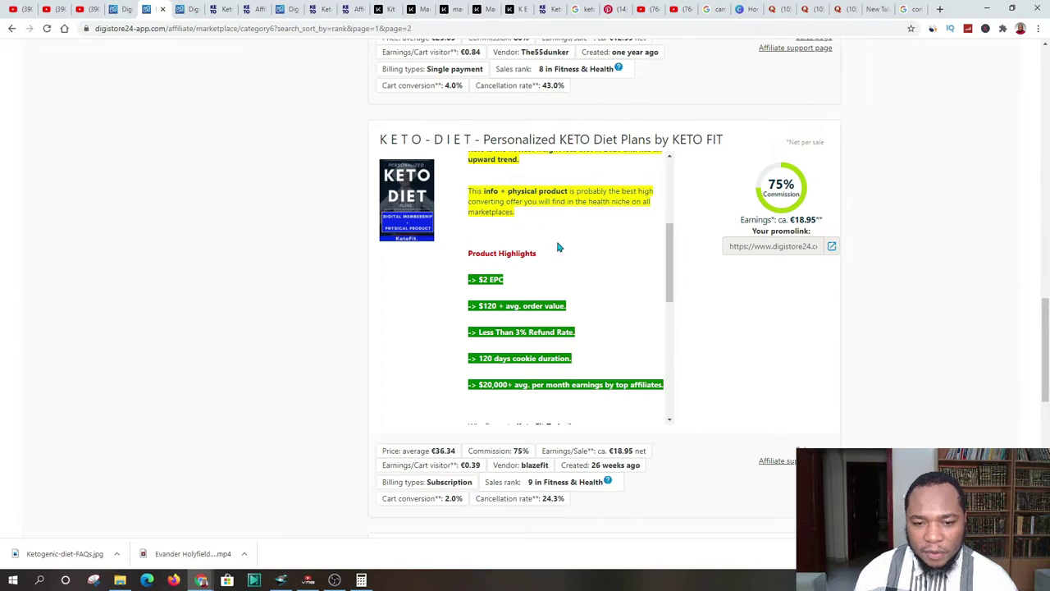
{"action": "scroll", "coordinate": [935, 309], "scroll_direction": "down", "scroll_amount": 1}
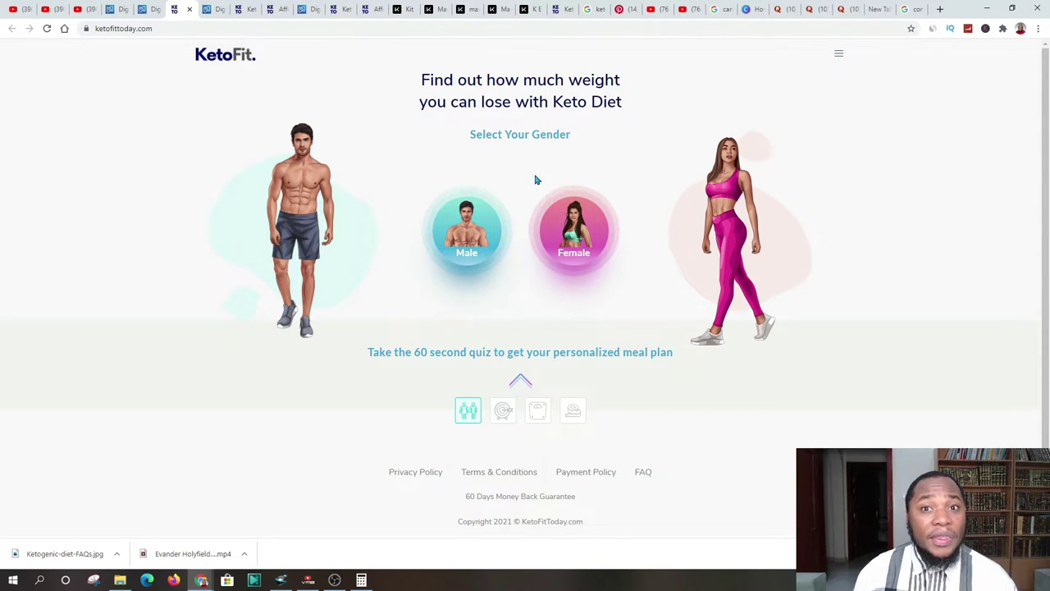
{"action": "scroll", "coordinate": [562, 213], "scroll_direction": "down", "scroll_amount": 1}
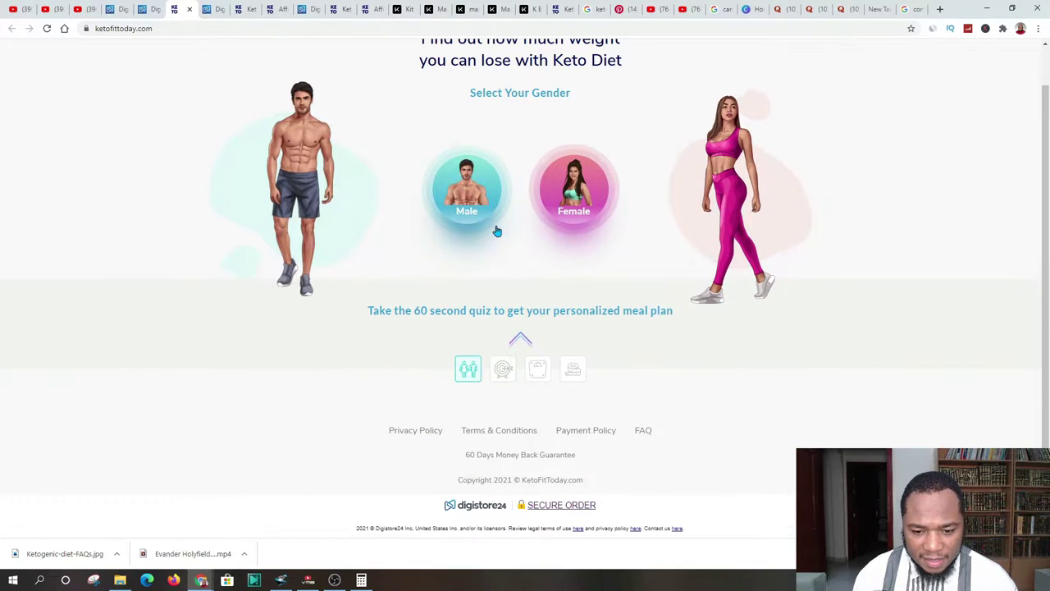
{"action": "scroll", "coordinate": [515, 484], "scroll_direction": "up", "scroll_amount": 1}
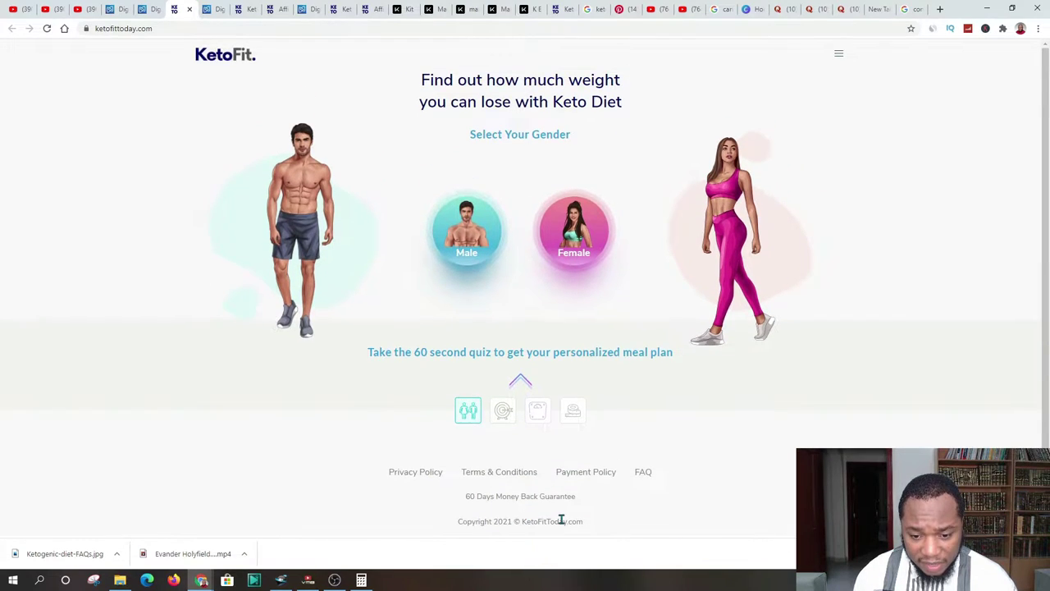
Open the KETO FIT offer's affiliate support page in a new tab and review its commission and bonus information.
{"action": "left_click", "coordinate": [144, 10]}
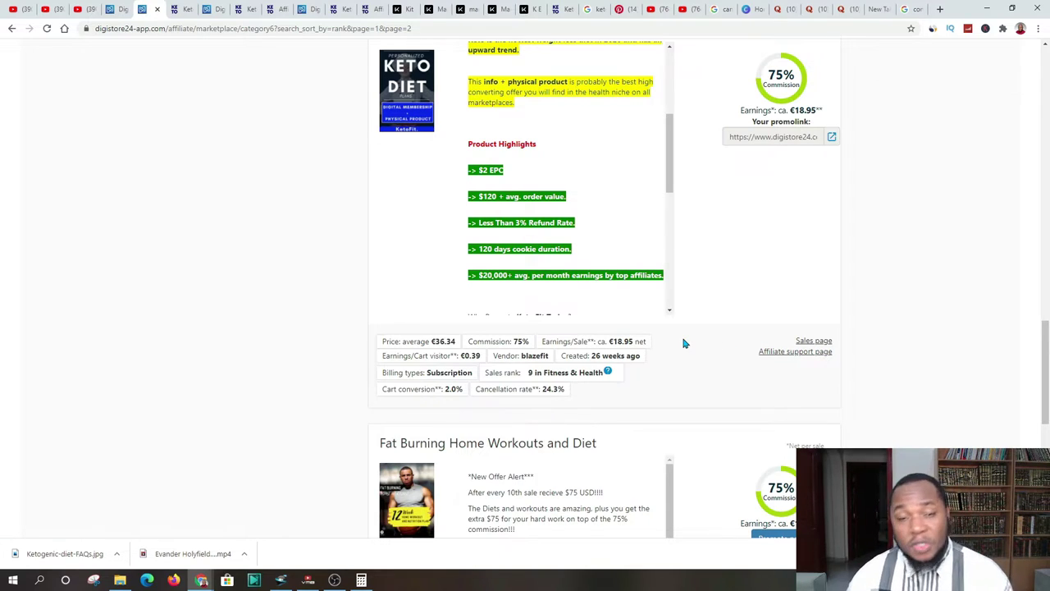
{"action": "right_click", "coordinate": [778, 353]}
{"action": "left_click", "coordinate": [812, 359]}
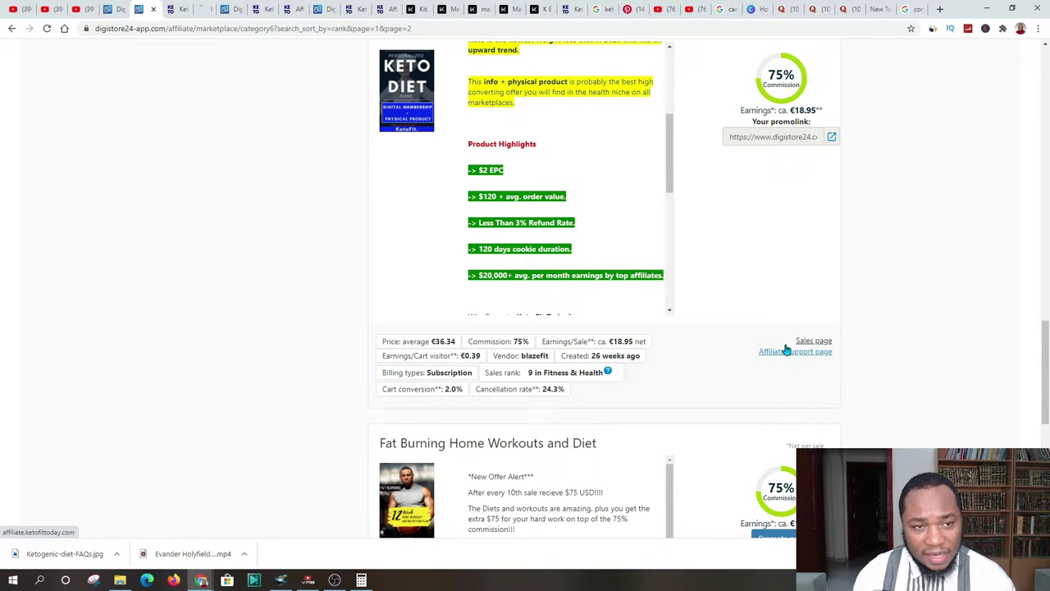
{"action": "left_click", "coordinate": [199, 9]}
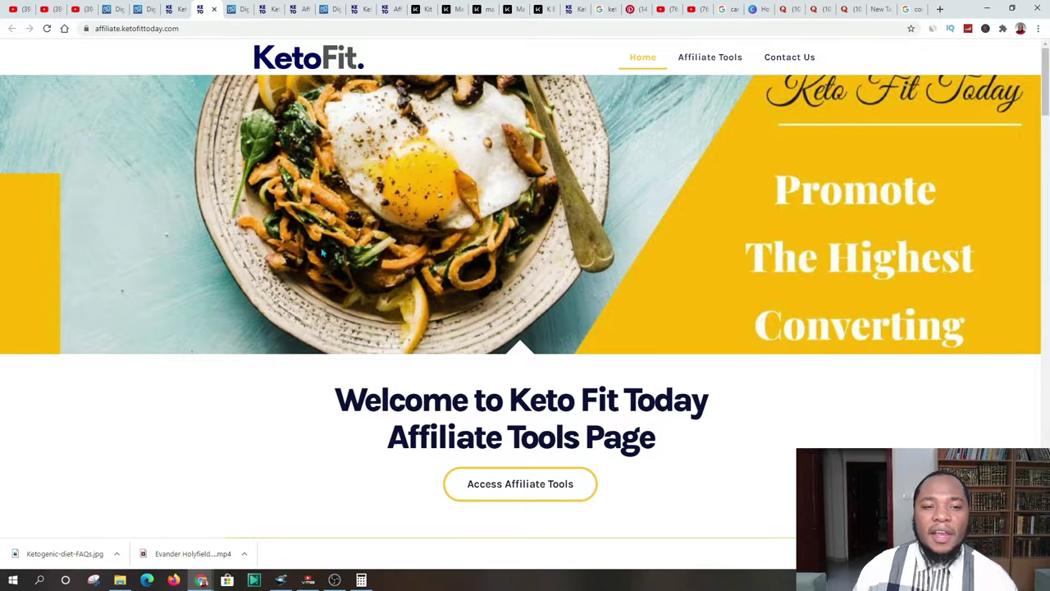
{"action": "scroll", "coordinate": [322, 252], "scroll_direction": "down", "scroll_amount": 9}
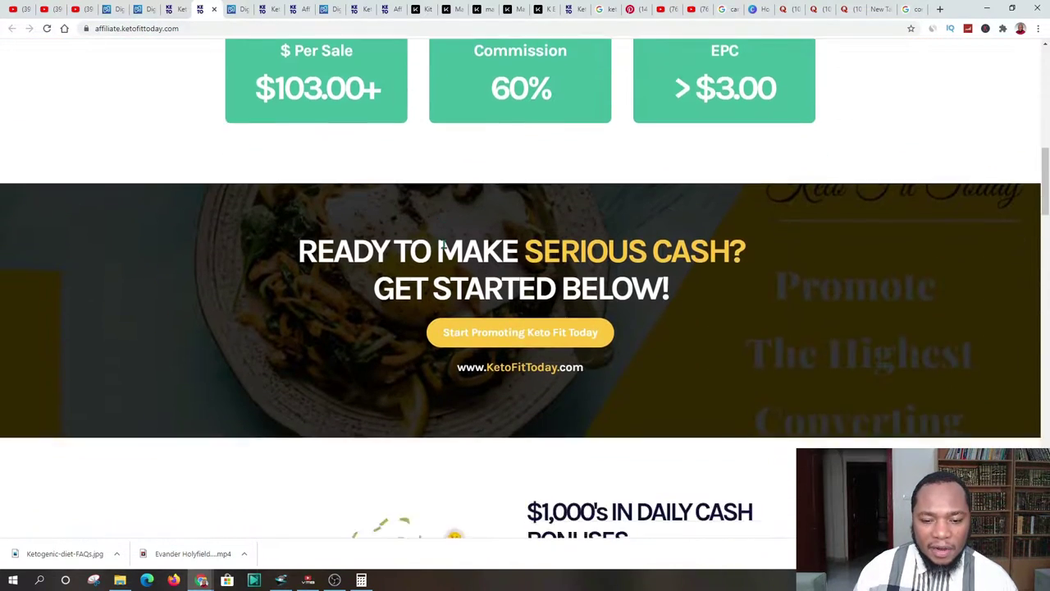
{"action": "scroll", "coordinate": [444, 247], "scroll_direction": "down", "scroll_amount": 5}
{"action": "scroll", "coordinate": [359, 277], "scroll_direction": "up", "scroll_amount": 3}
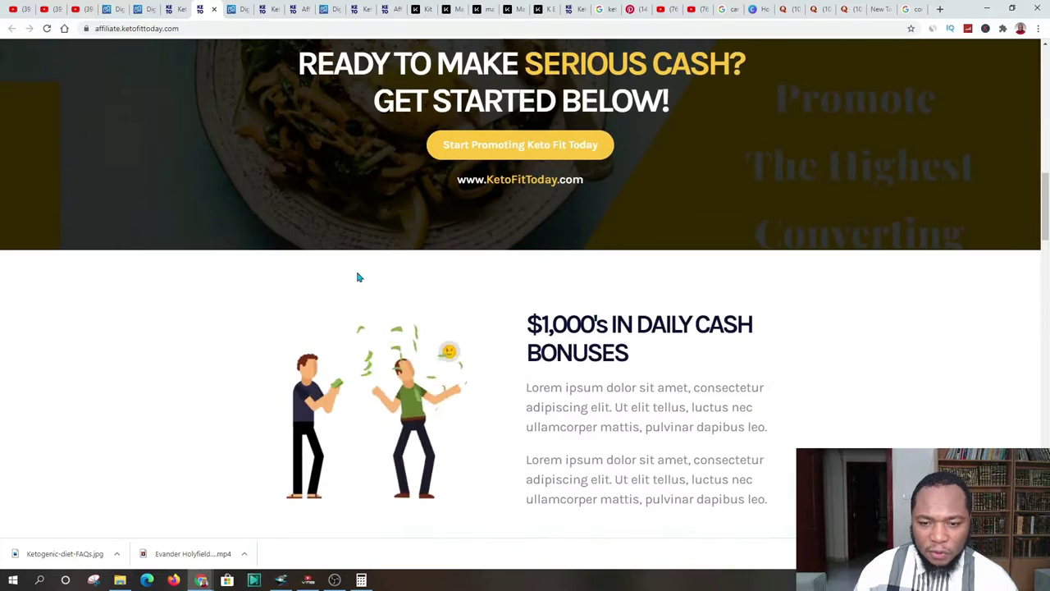
{"action": "scroll", "coordinate": [358, 277], "scroll_direction": "up", "scroll_amount": 10}
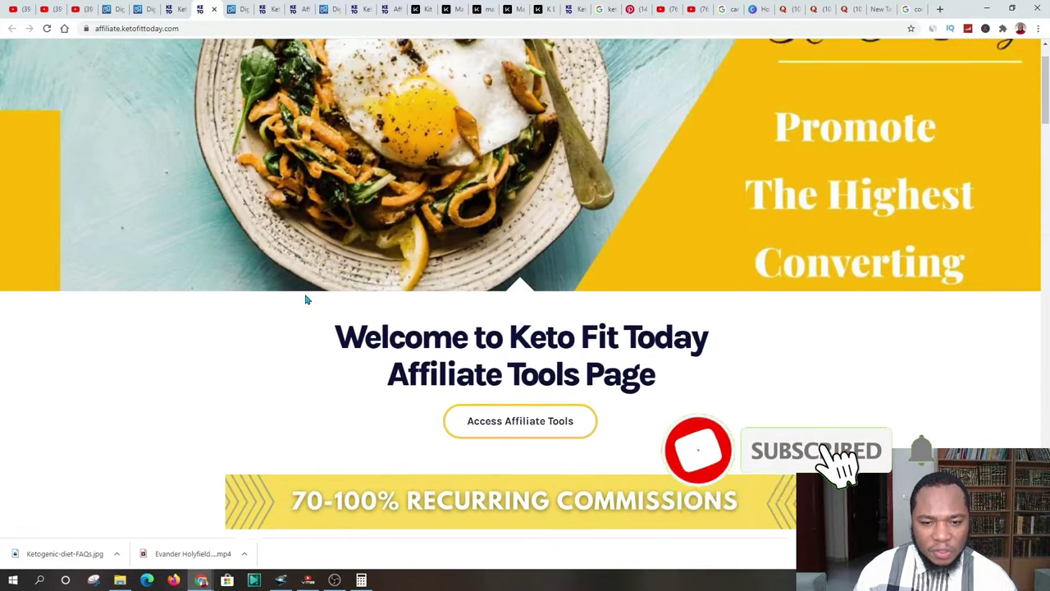
{"action": "scroll", "coordinate": [305, 300], "scroll_direction": "up", "scroll_amount": 2}
{"action": "scroll", "coordinate": [373, 239], "scroll_direction": "down", "scroll_amount": 10}
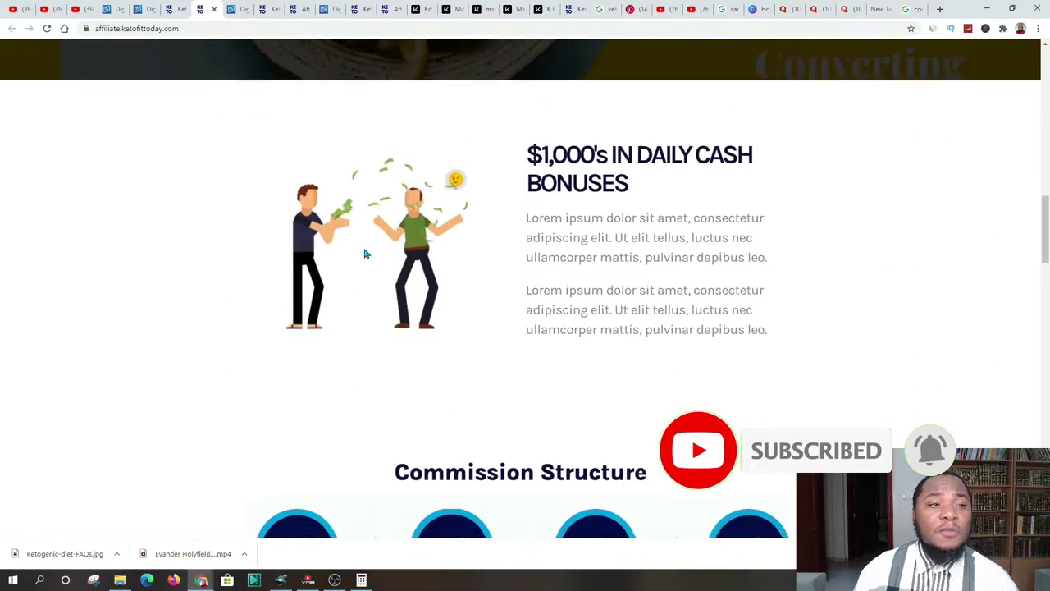
{"action": "scroll", "coordinate": [366, 253], "scroll_direction": "down", "scroll_amount": 2}
{"action": "key", "text": "ctrl+shift+Tab"}
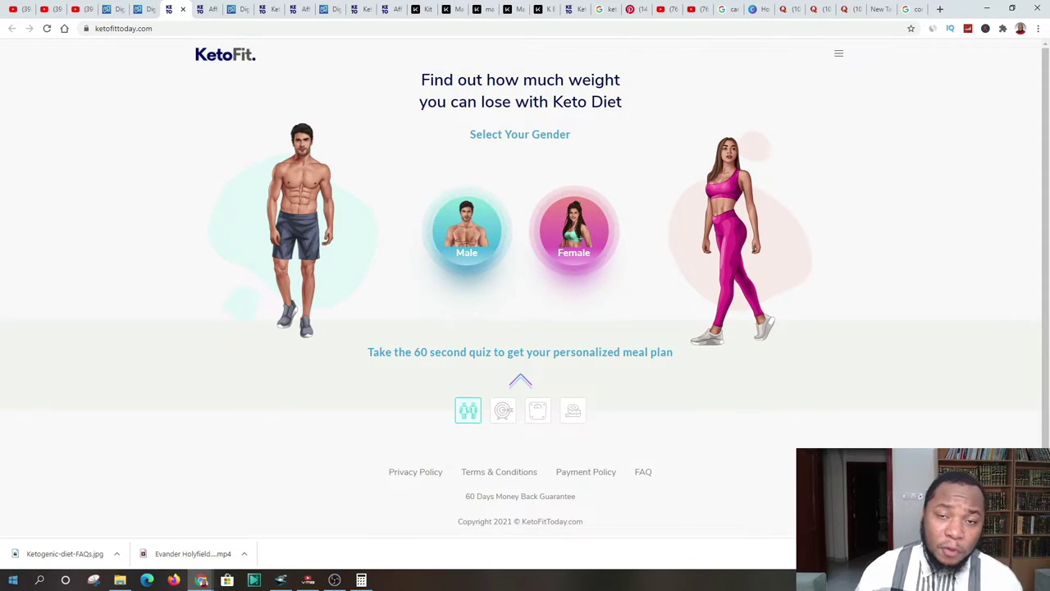
Switch to kit.co, look through the kits featured on its home page and bring up the account sign-up options.
{"action": "left_click", "coordinate": [420, 8]}
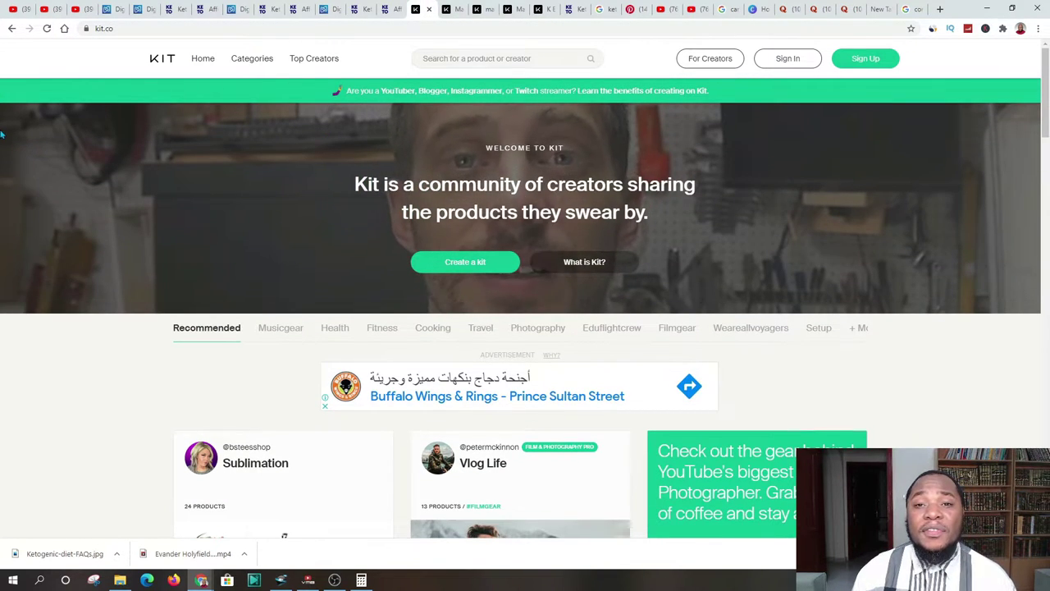
{"action": "scroll", "coordinate": [585, 169], "scroll_direction": "down", "scroll_amount": 3}
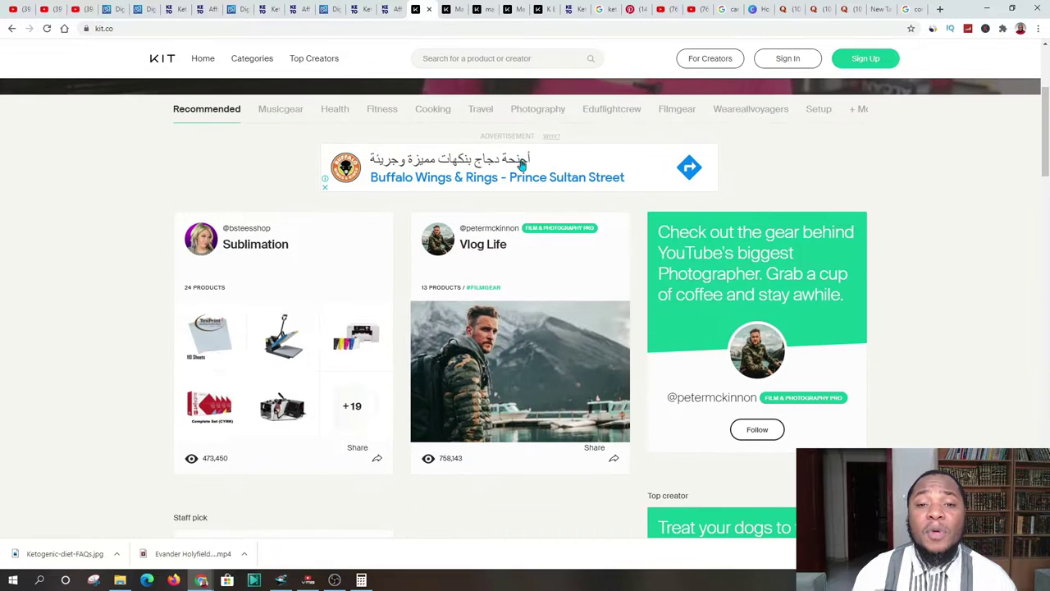
{"action": "scroll", "coordinate": [307, 187], "scroll_direction": "down", "scroll_amount": 4}
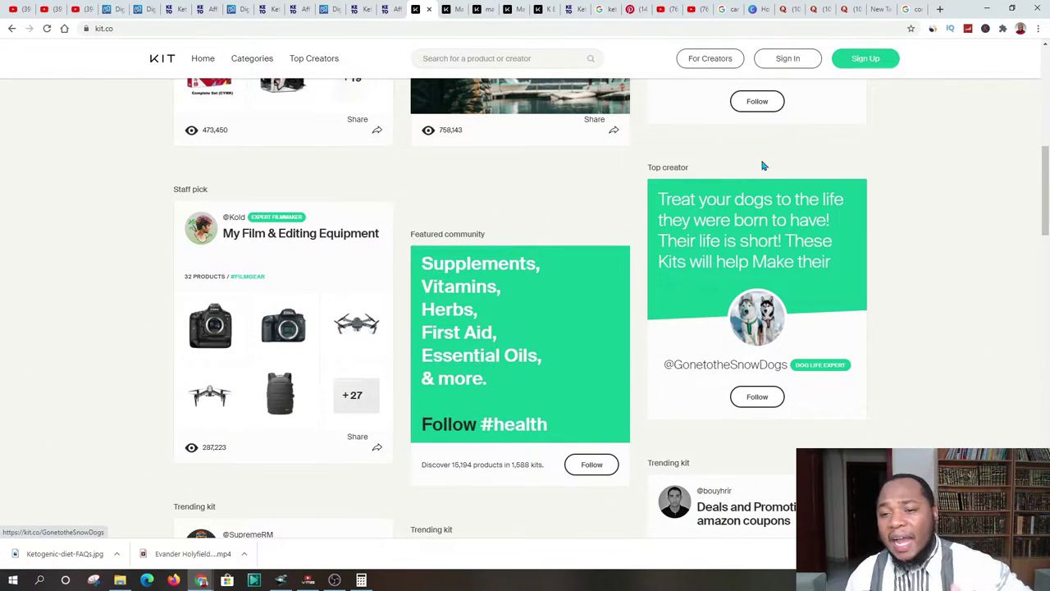
{"action": "scroll", "coordinate": [763, 164], "scroll_direction": "up", "scroll_amount": 3}
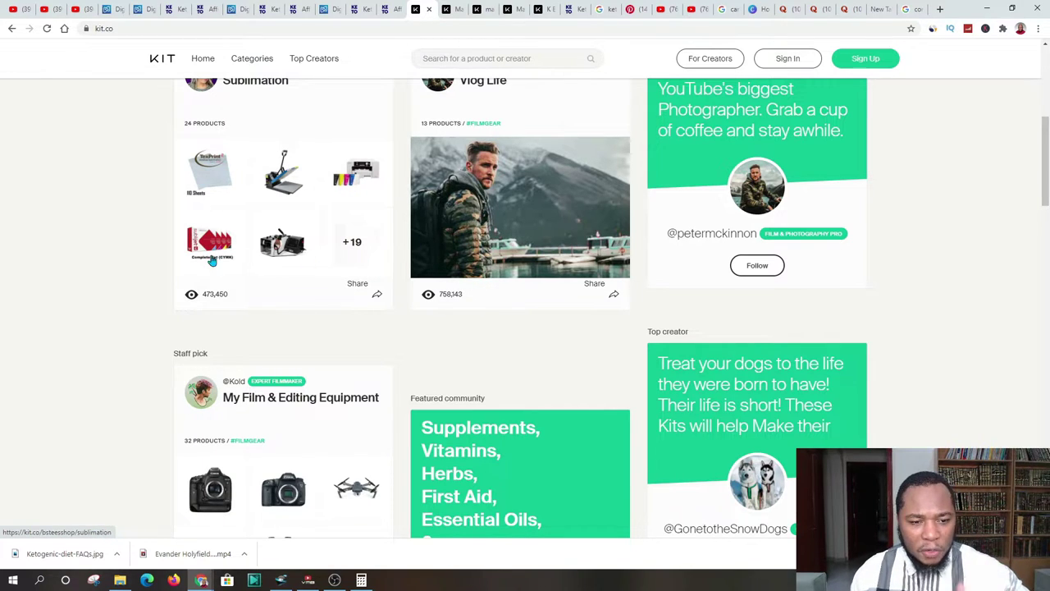
{"action": "scroll", "coordinate": [525, 246], "scroll_direction": "up", "scroll_amount": 5}
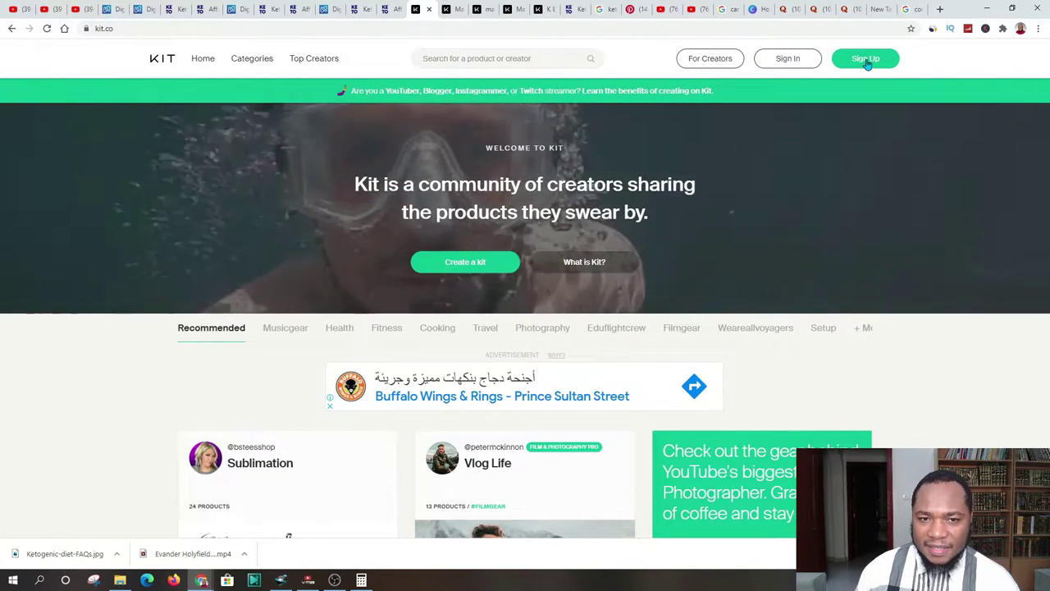
{"action": "left_click", "coordinate": [865, 61]}
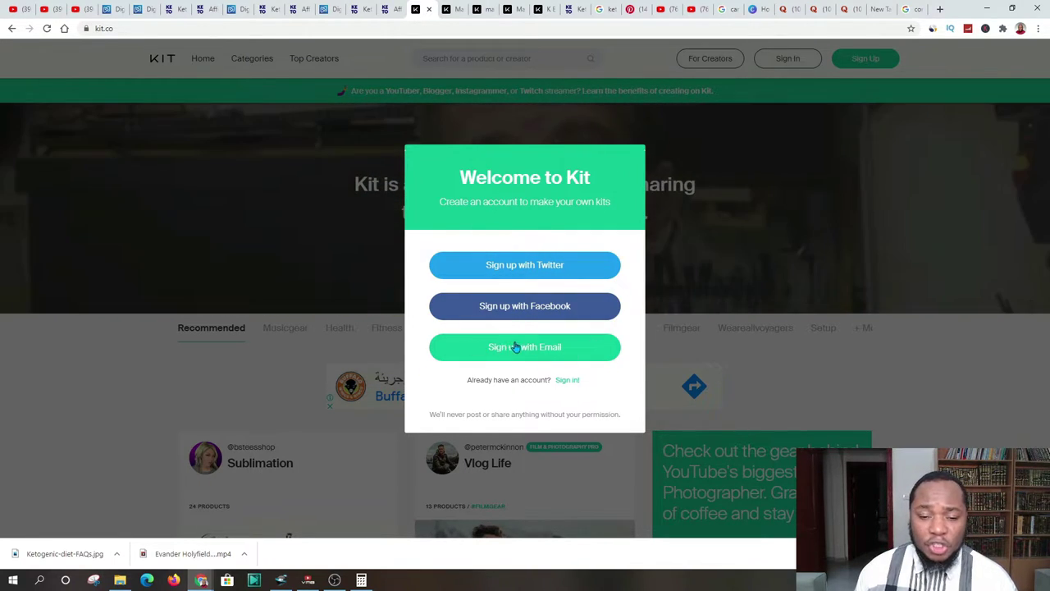
Go to the signed-in Kit home page and examine the recommended kits and their view counts, including the keto cookbooks kit.
{"action": "left_click", "coordinate": [445, 8]}
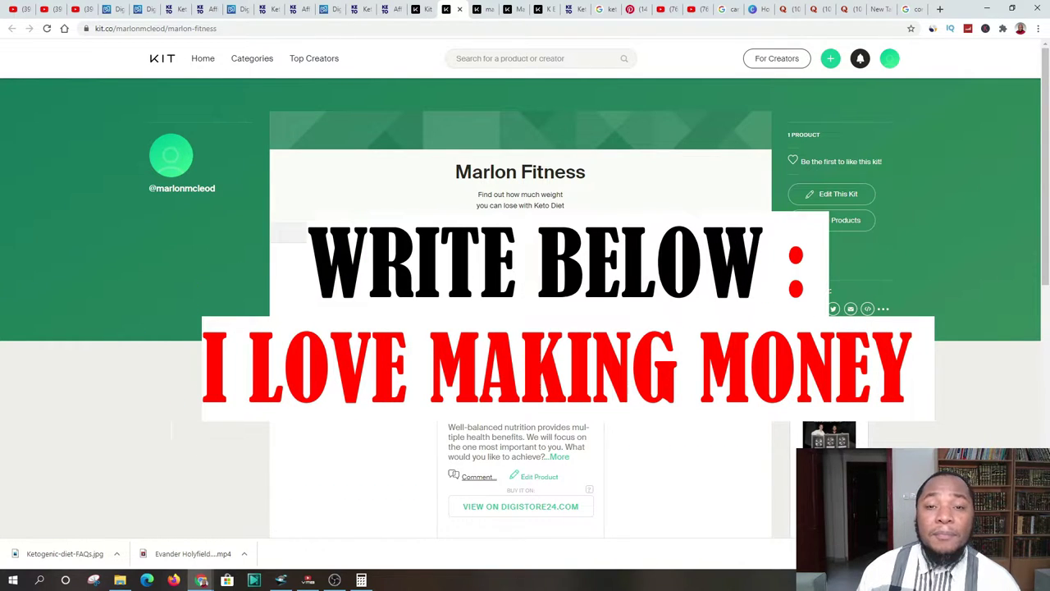
{"action": "left_click", "coordinate": [204, 60]}
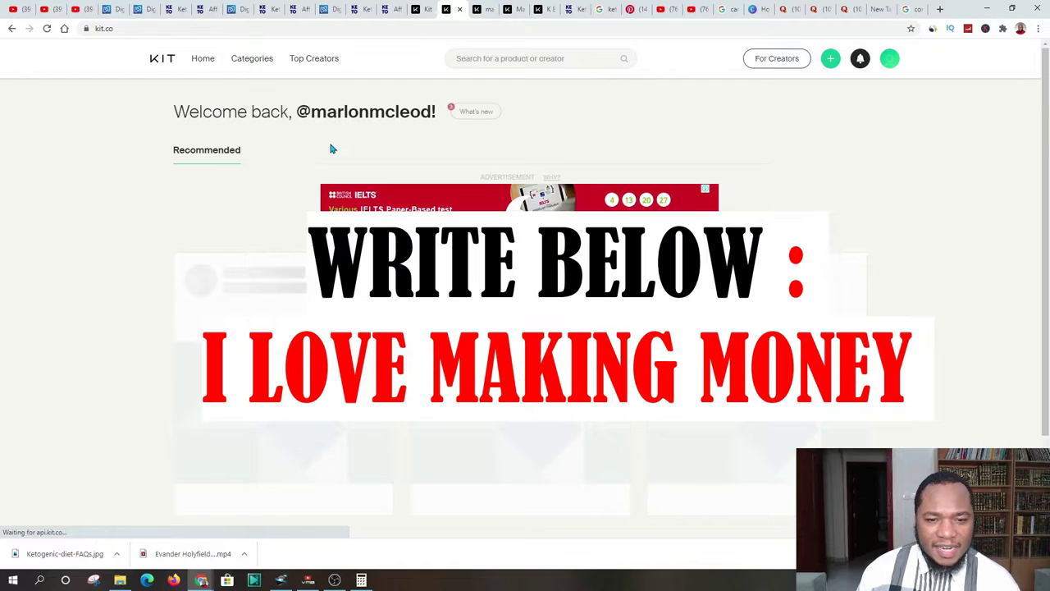
{"action": "scroll", "coordinate": [410, 175], "scroll_direction": "down", "scroll_amount": 2}
{"action": "scroll", "coordinate": [298, 194], "scroll_direction": "up", "scroll_amount": 2}
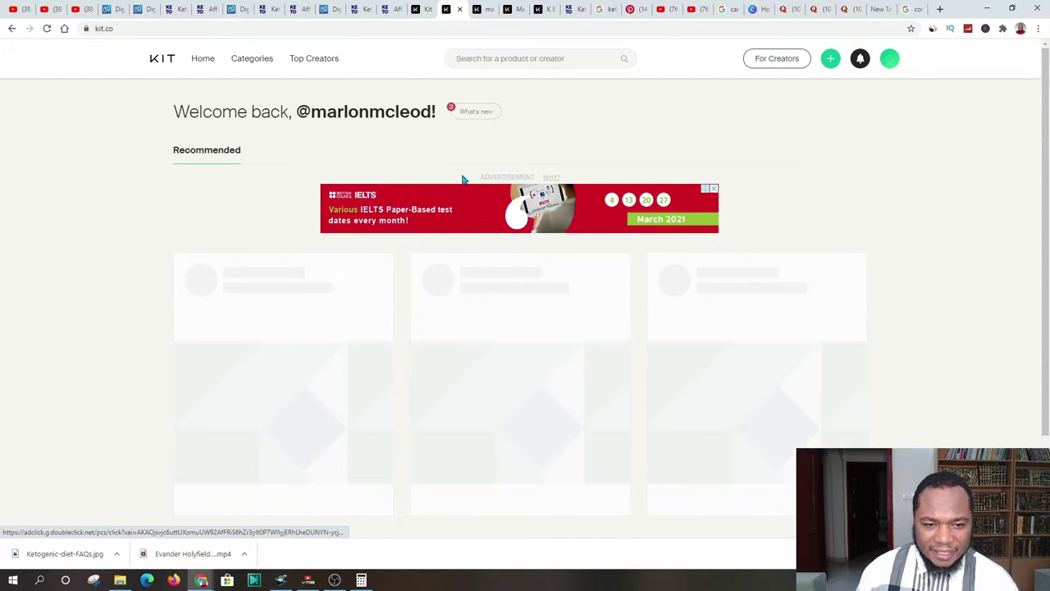
{"action": "scroll", "coordinate": [279, 275], "scroll_direction": "down", "scroll_amount": 1}
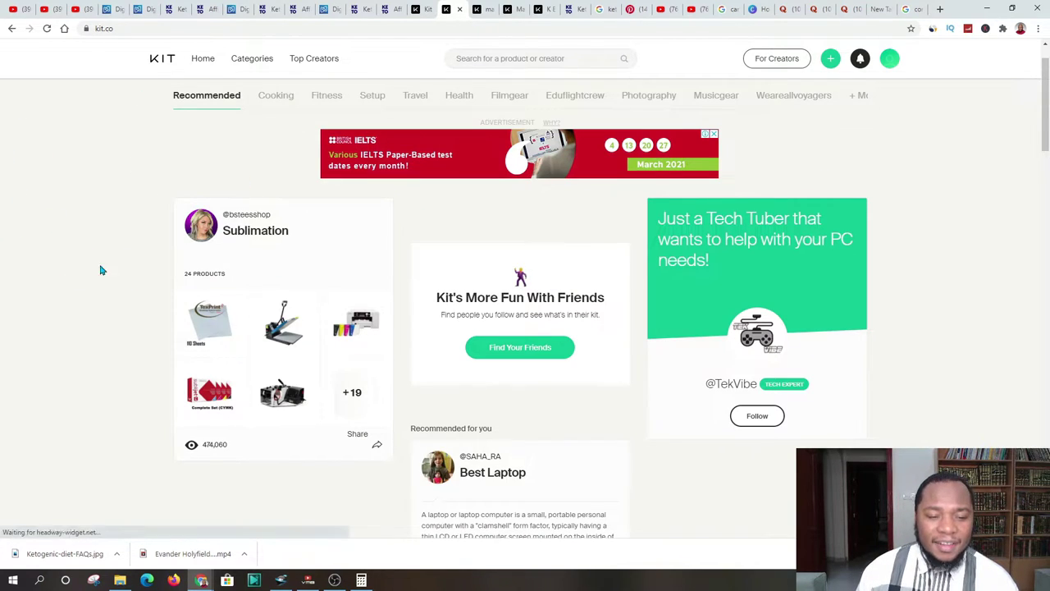
{"action": "scroll", "coordinate": [101, 270], "scroll_direction": "down", "scroll_amount": 2}
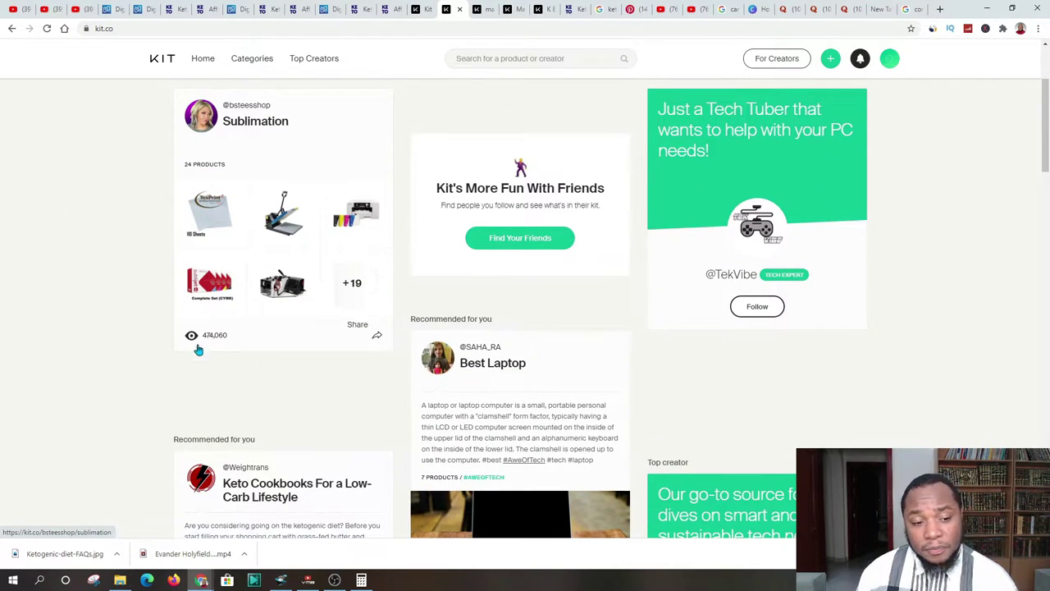
{"action": "mouse_move", "coordinate": [210, 340]}
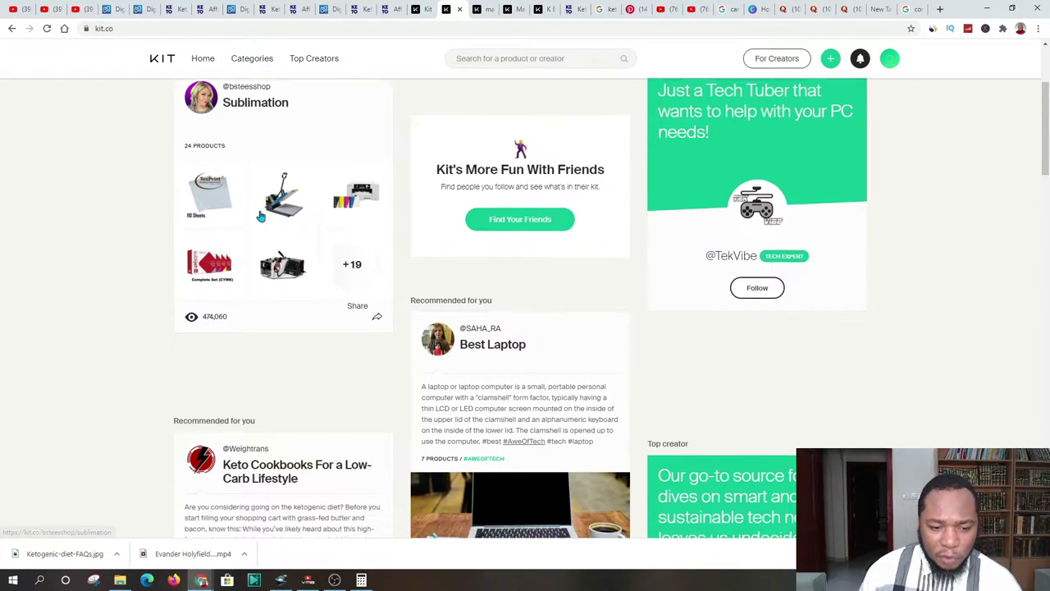
{"action": "scroll", "coordinate": [184, 209], "scroll_direction": "down", "scroll_amount": 1}
{"action": "scroll", "coordinate": [267, 184], "scroll_direction": "down", "scroll_amount": 4}
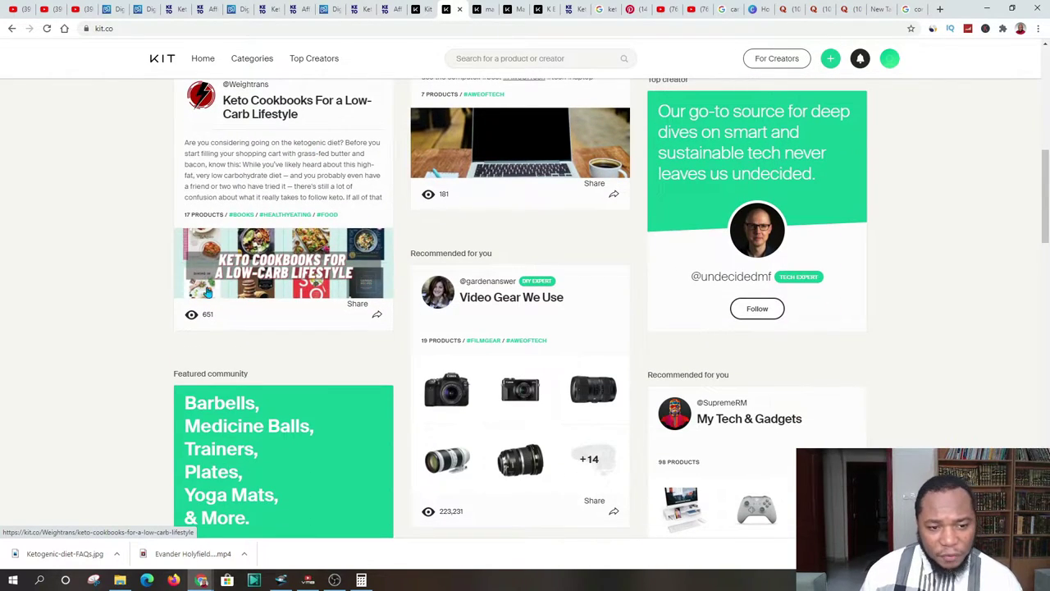
{"action": "scroll", "coordinate": [260, 271], "scroll_direction": "up", "scroll_amount": 1}
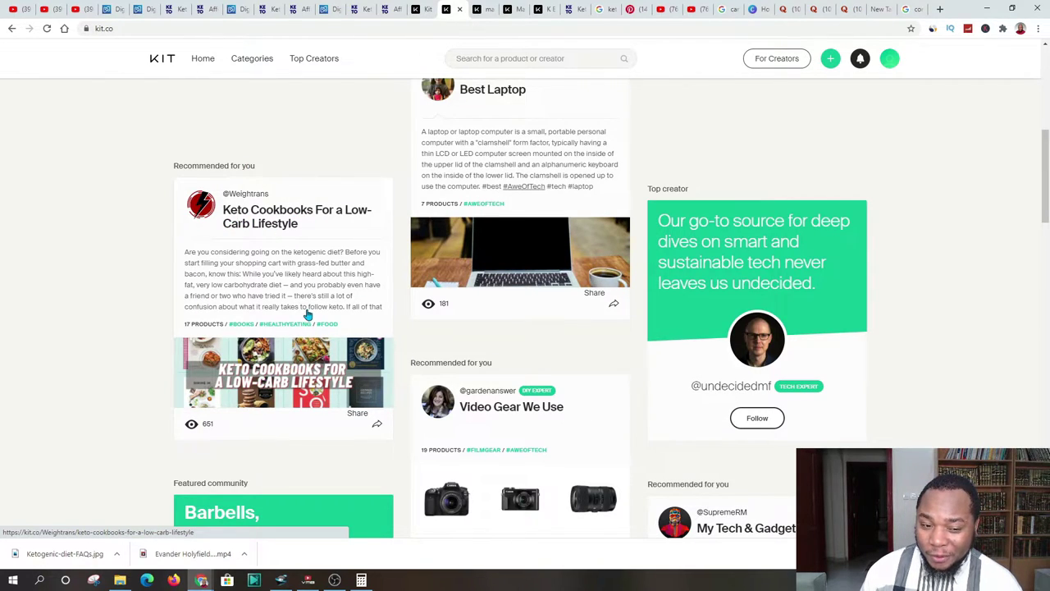
{"action": "scroll", "coordinate": [306, 314], "scroll_direction": "down", "scroll_amount": 1}
{"action": "scroll", "coordinate": [246, 312], "scroll_direction": "down", "scroll_amount": 3}
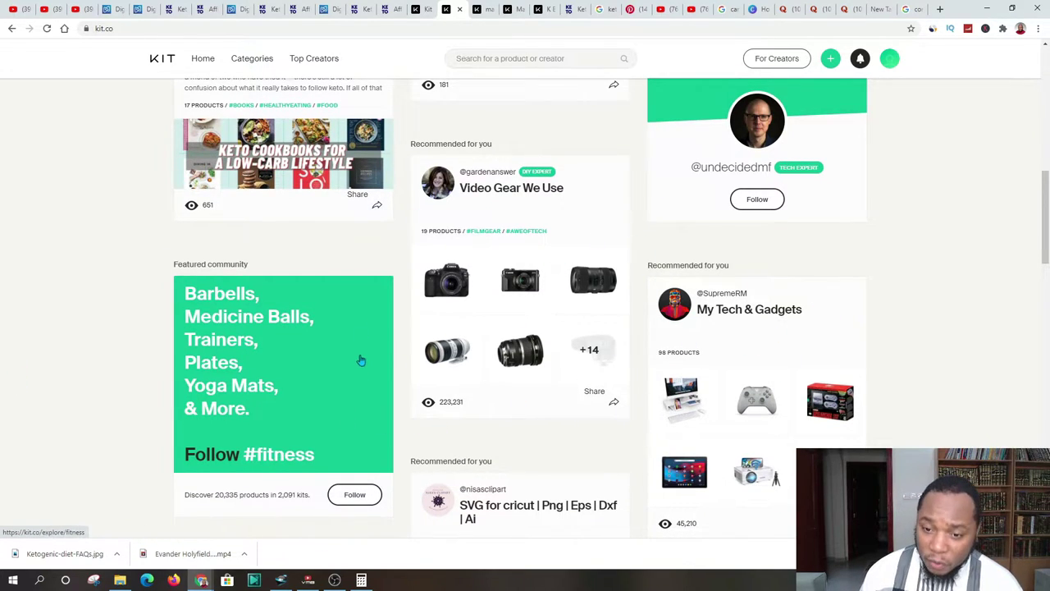
{"action": "scroll", "coordinate": [941, 160], "scroll_direction": "up", "scroll_amount": 4}
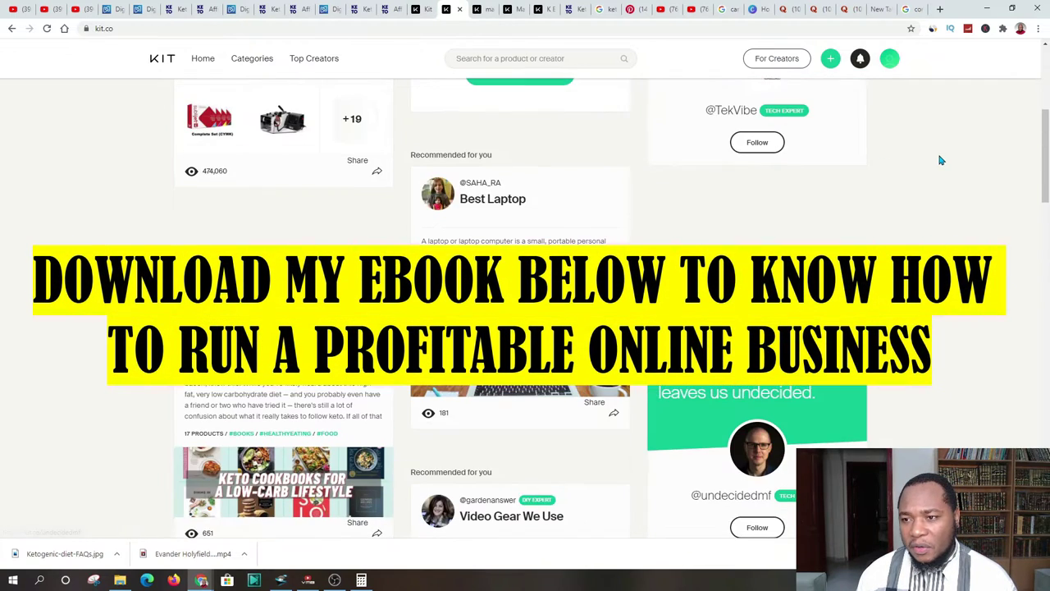
{"action": "scroll", "coordinate": [941, 160], "scroll_direction": "up", "scroll_amount": 3}
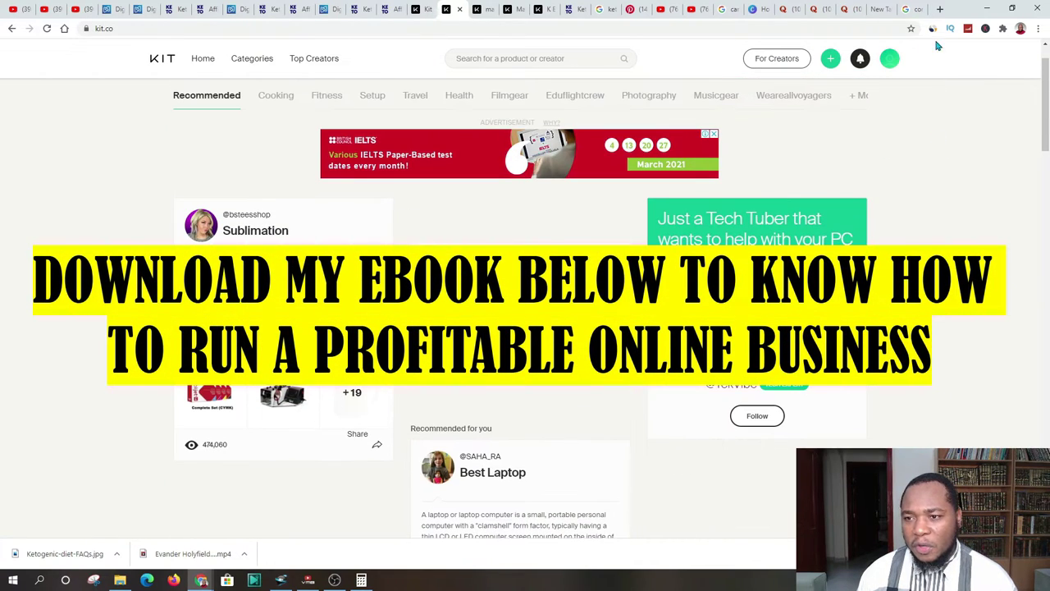
Start creating a new kit from the signed-in Kit account and open its name for entry.
{"action": "left_click", "coordinate": [830, 60]}
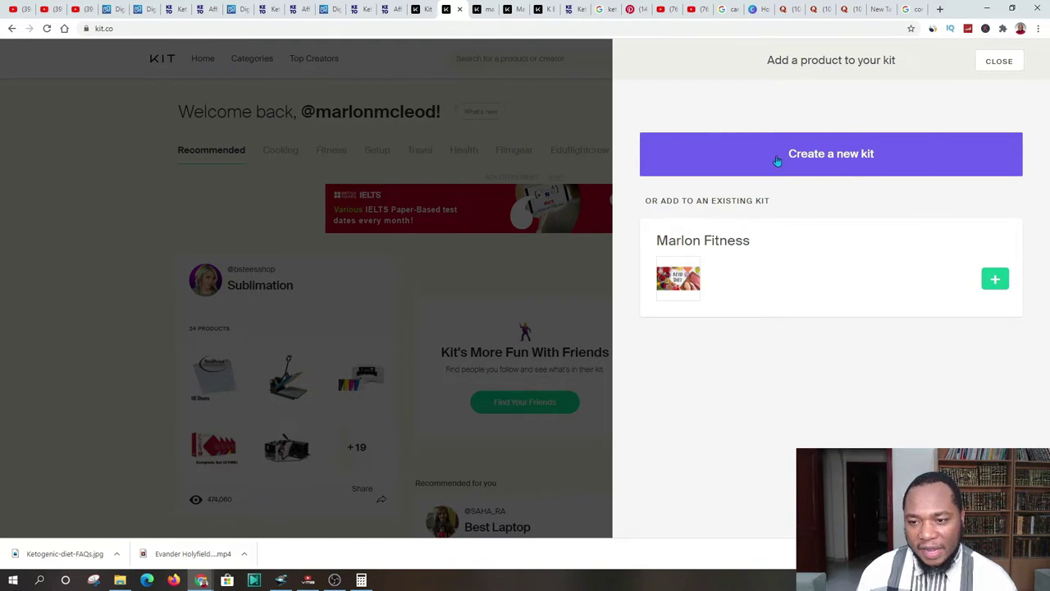
{"action": "left_click", "coordinate": [822, 155]}
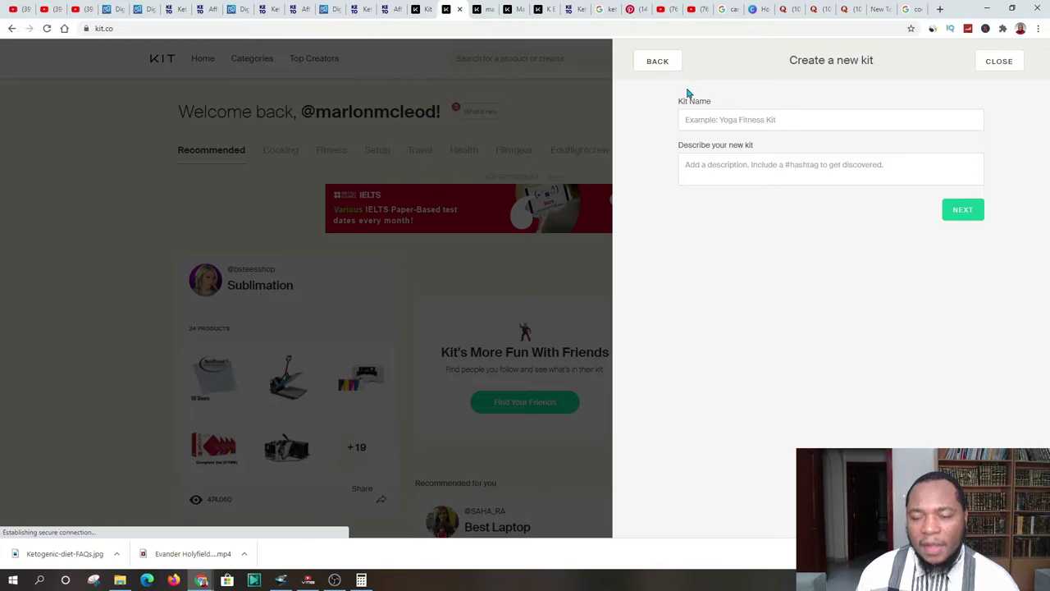
{"action": "left_click", "coordinate": [696, 117]}
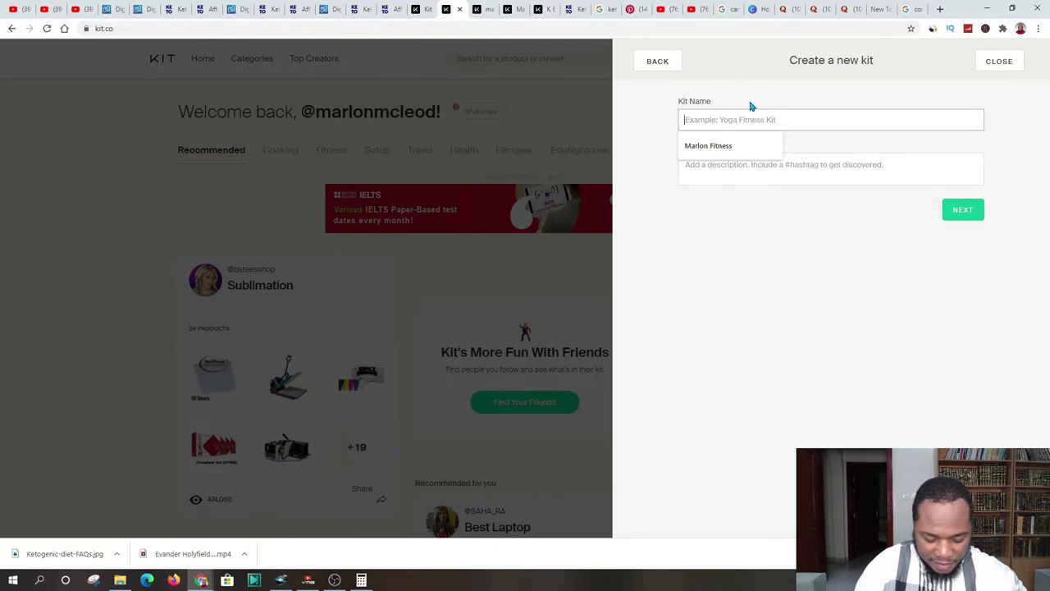
Name the new kit "Keto Diet".
{"action": "type", "text": "Kero"}
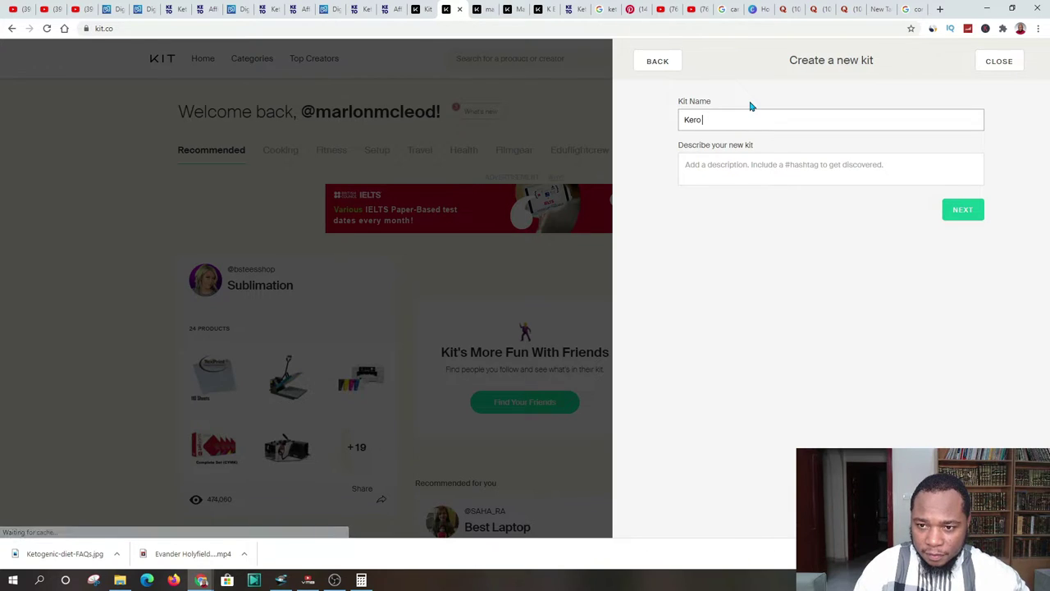
{"action": "key", "text": "BackSpace"}
{"action": "key", "text": "BackSpace"}
{"action": "type", "text": "to "}
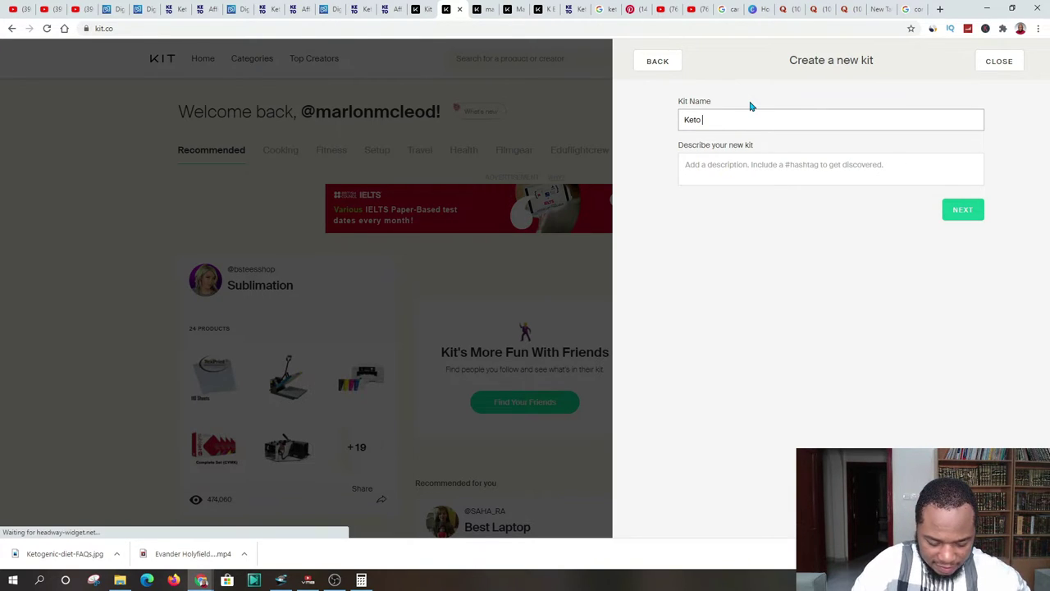
{"action": "type", "text": "Diet"}
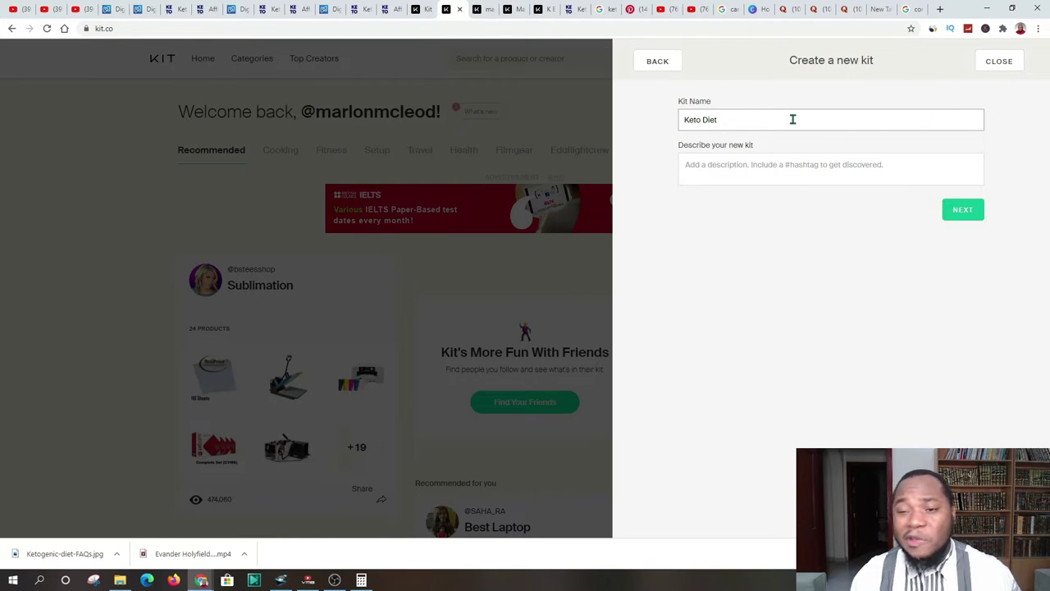
Describe the new kit as "This is an amazing way of losing".
{"action": "left_click", "coordinate": [702, 168]}
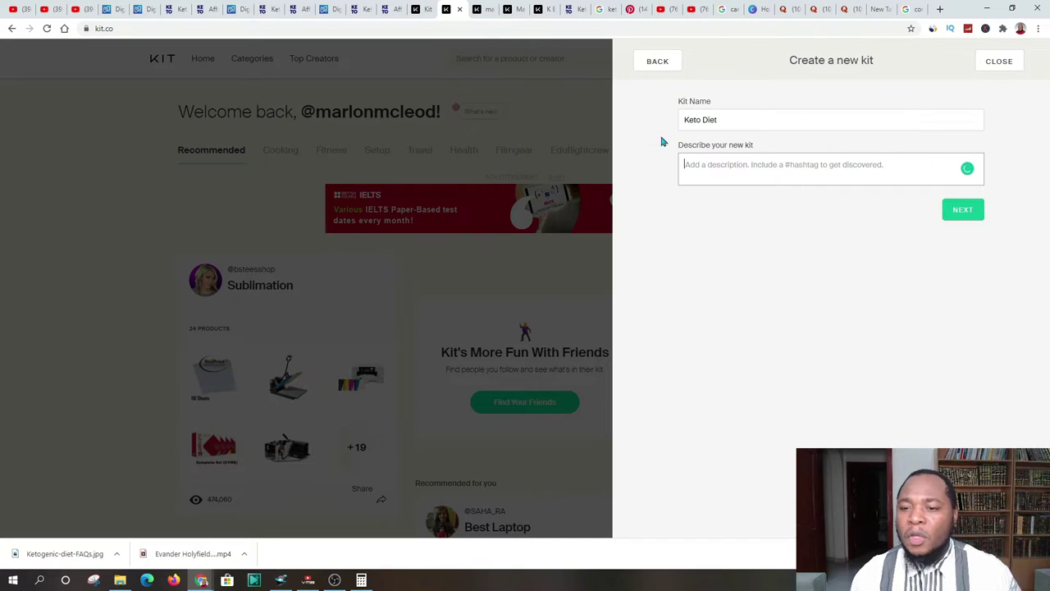
{"action": "type", "text": "T"}
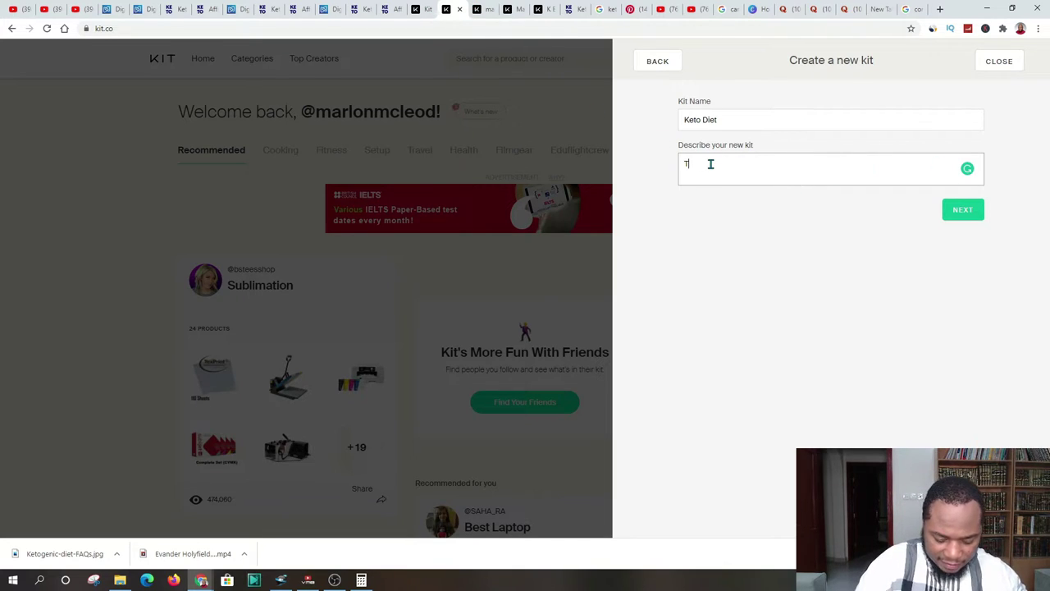
{"action": "type", "text": "his is an "}
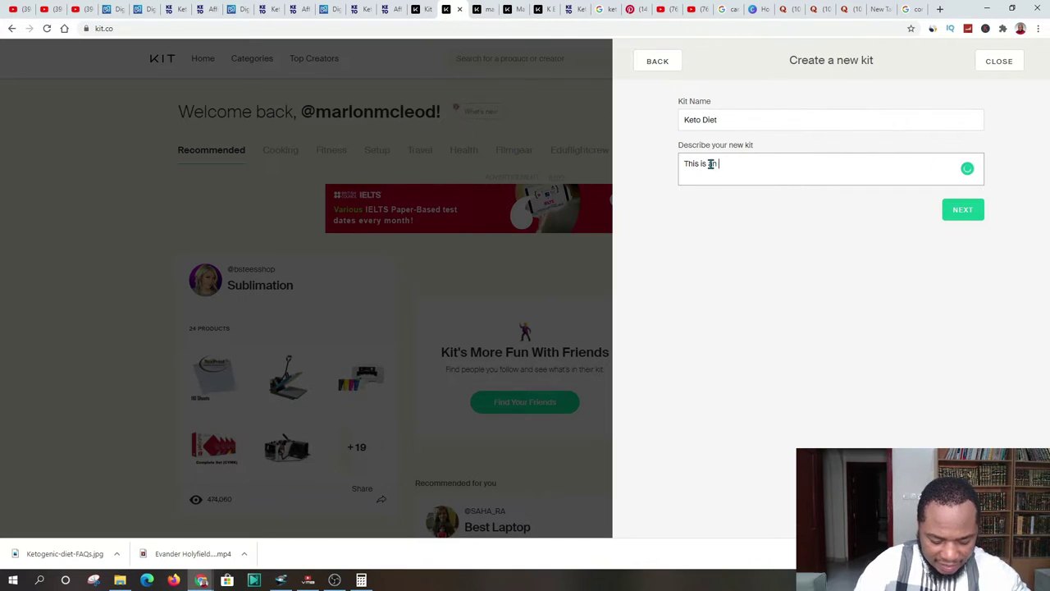
{"action": "type", "text": "ama"}
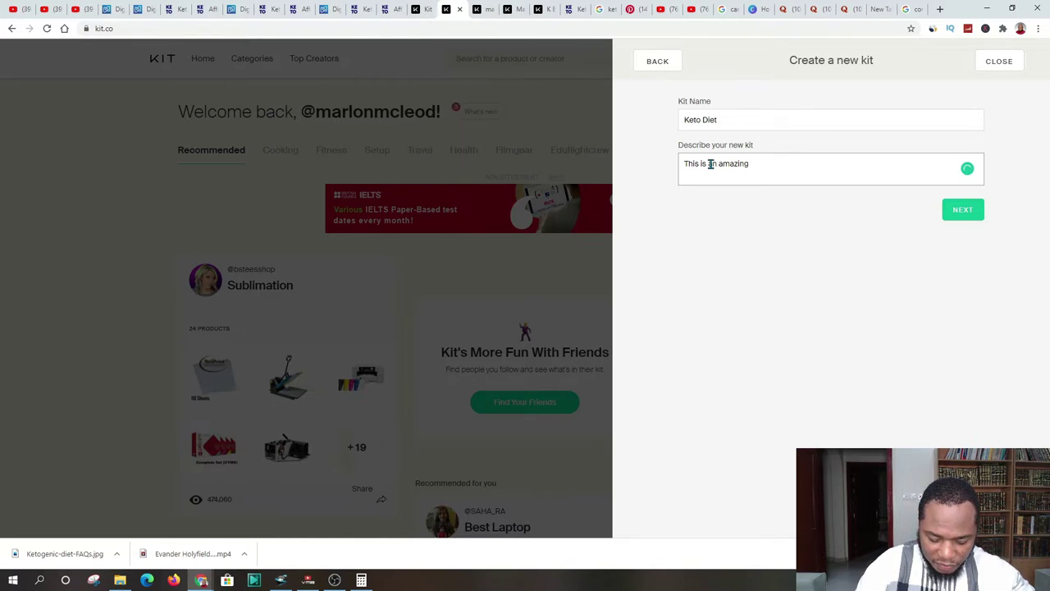
{"action": "type", "text": "zing w"}
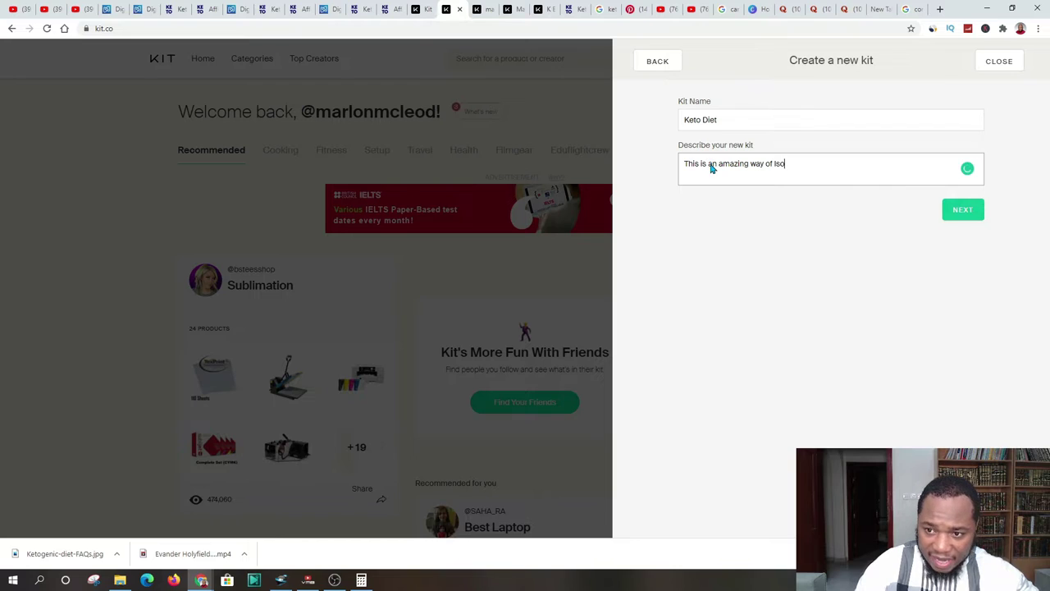
{"action": "type", "text": "ay of Iso"}
{"action": "key", "text": "BackSpace"}
{"action": "key", "text": "BackSpace"}
{"action": "type", "text": "osing"}
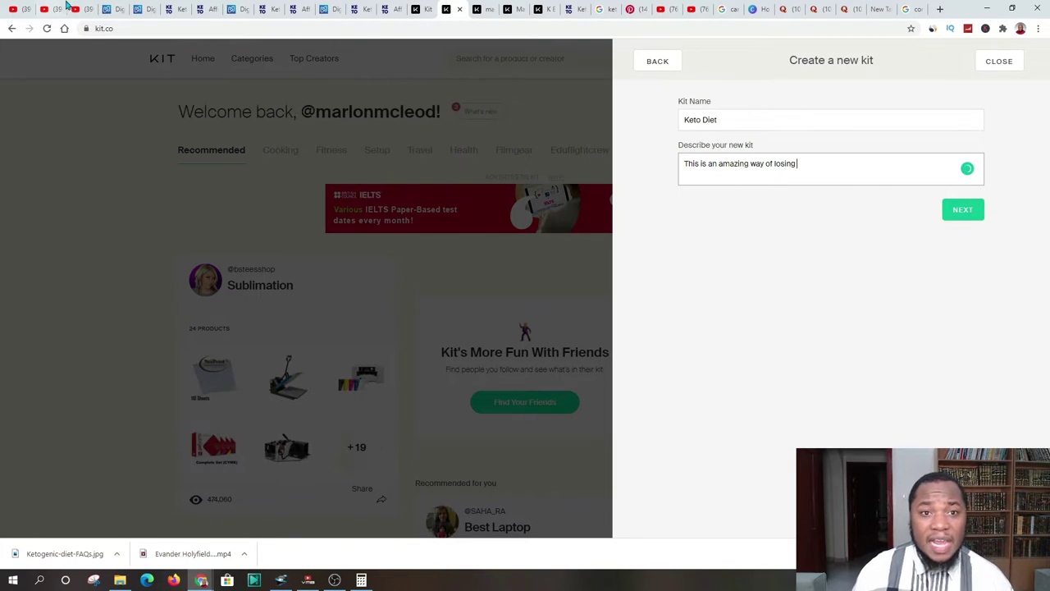
Review the KetoFit landing page at ketofittoday.com and return to the new kit form on kit.co.
{"action": "left_click", "coordinate": [297, 9]}
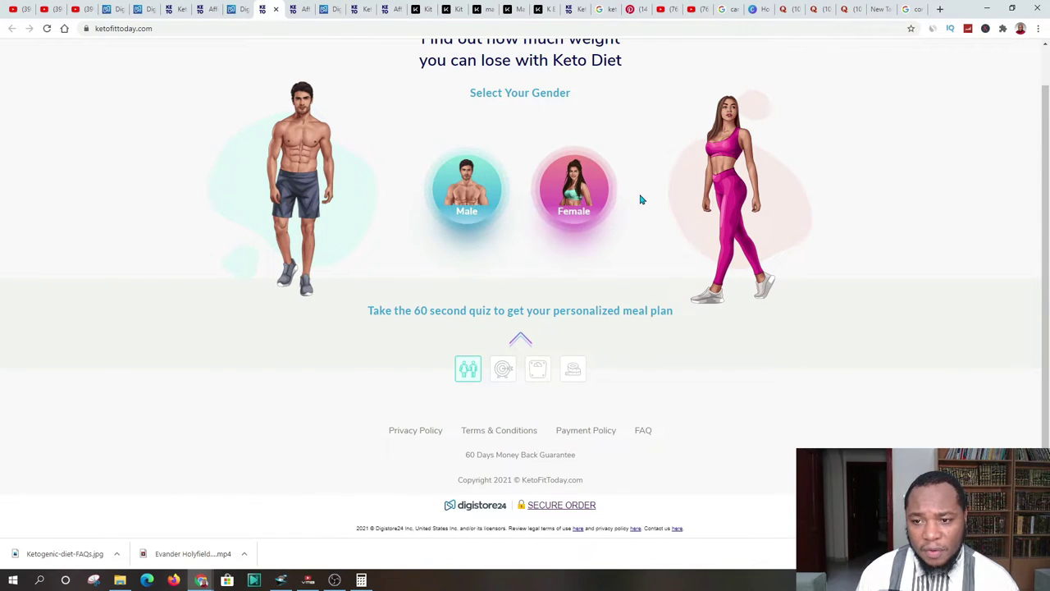
{"action": "scroll", "coordinate": [461, 286], "scroll_direction": "up", "scroll_amount": 1}
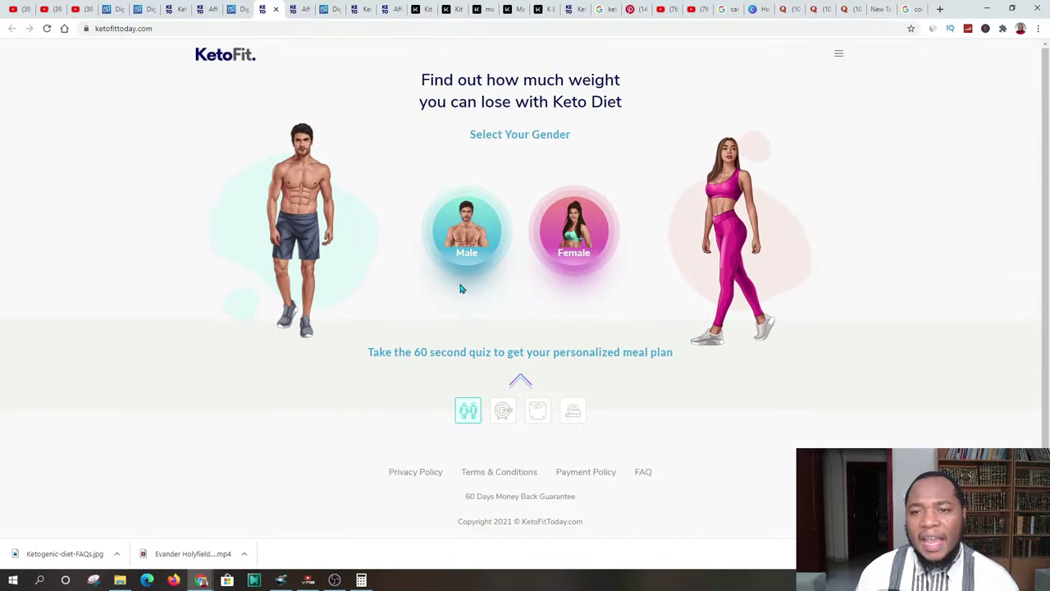
{"action": "left_click", "coordinate": [486, 12]}
{"action": "left_click", "coordinate": [449, 12]}
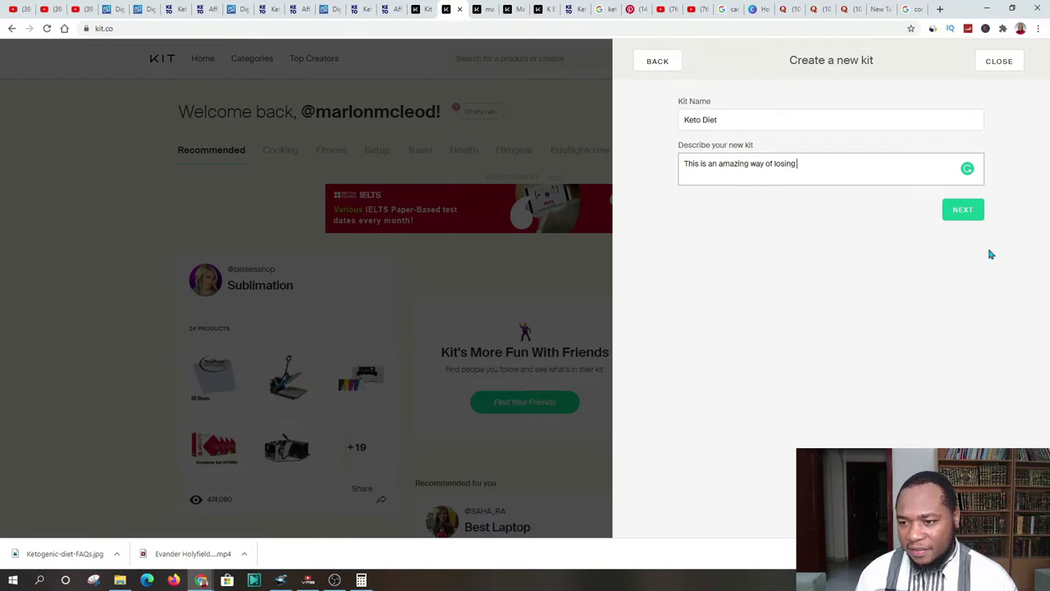
Submit the kit details and copy the promolink of the Personalized KETO Diet Plans by KETO FIT offer on Digistore24.
{"action": "left_click", "coordinate": [970, 219]}
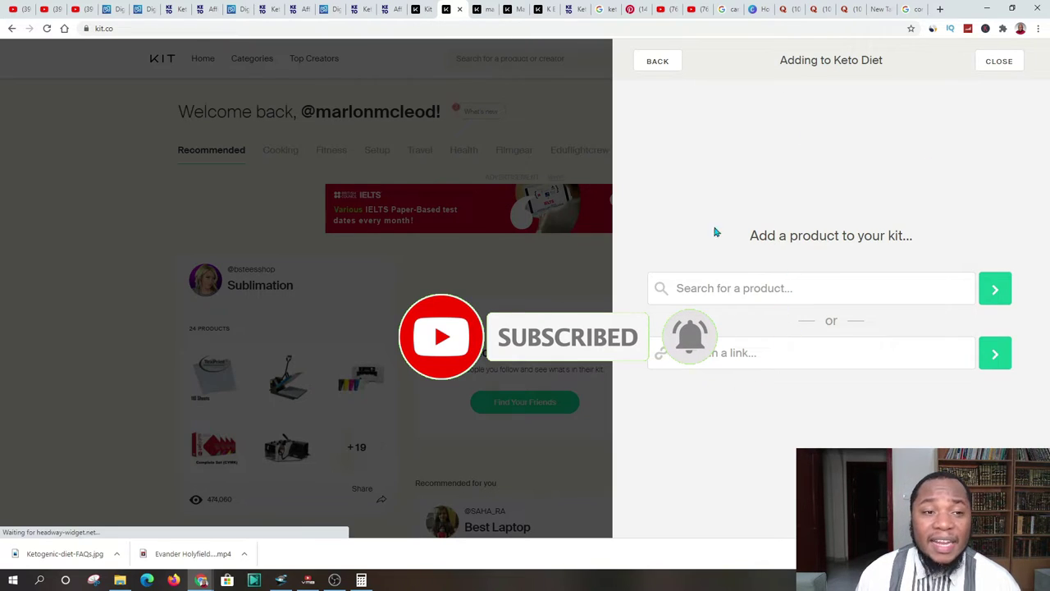
{"action": "left_click", "coordinate": [207, 9]}
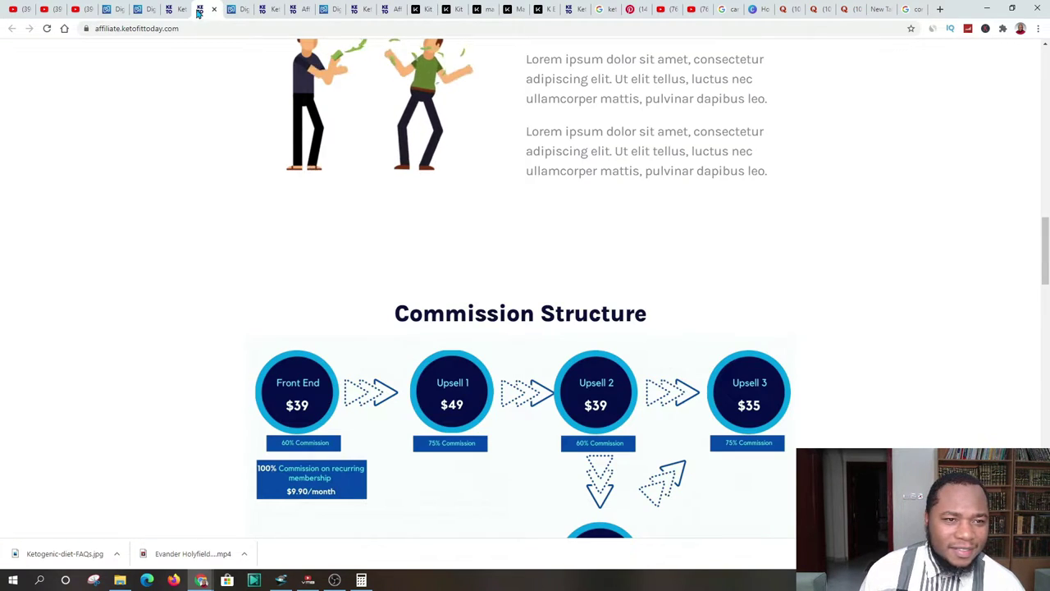
{"action": "left_click", "coordinate": [172, 9]}
{"action": "left_click", "coordinate": [146, 9]}
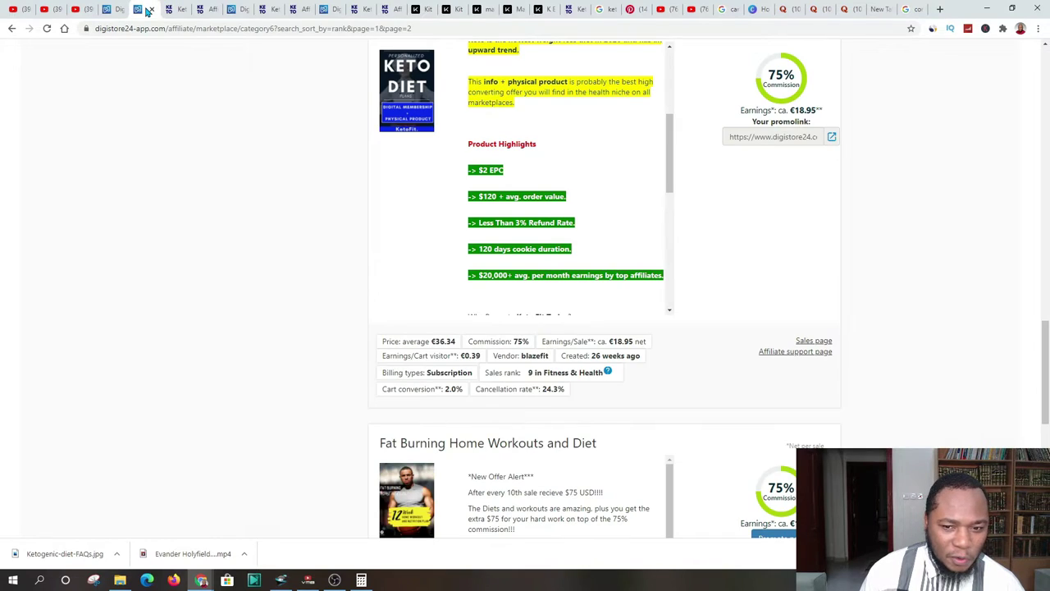
{"action": "scroll", "coordinate": [915, 248], "scroll_direction": "up", "scroll_amount": 3}
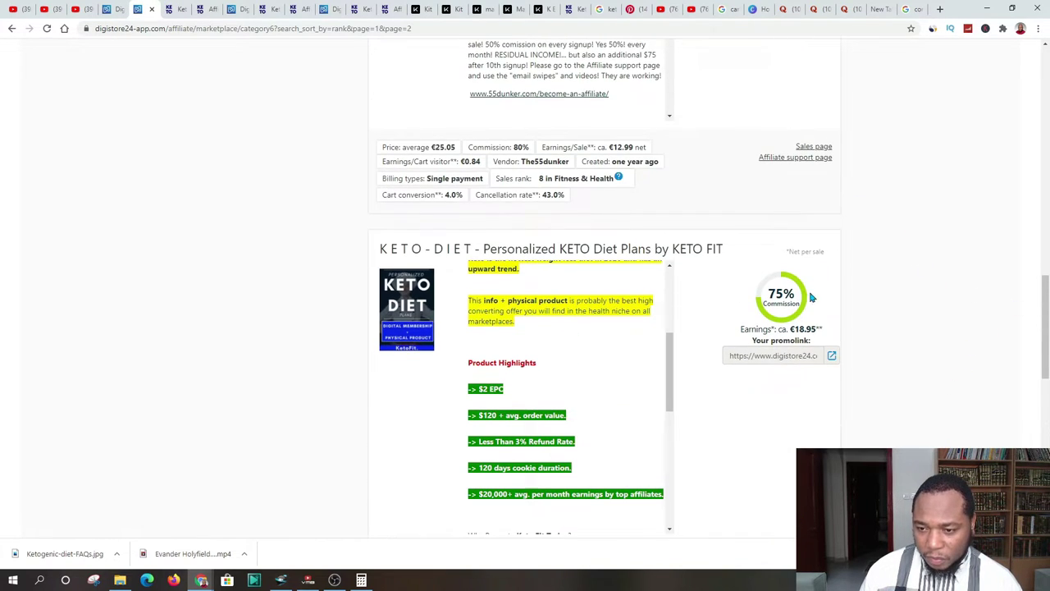
{"action": "left_click", "coordinate": [761, 359]}
{"action": "right_click", "coordinate": [762, 358]}
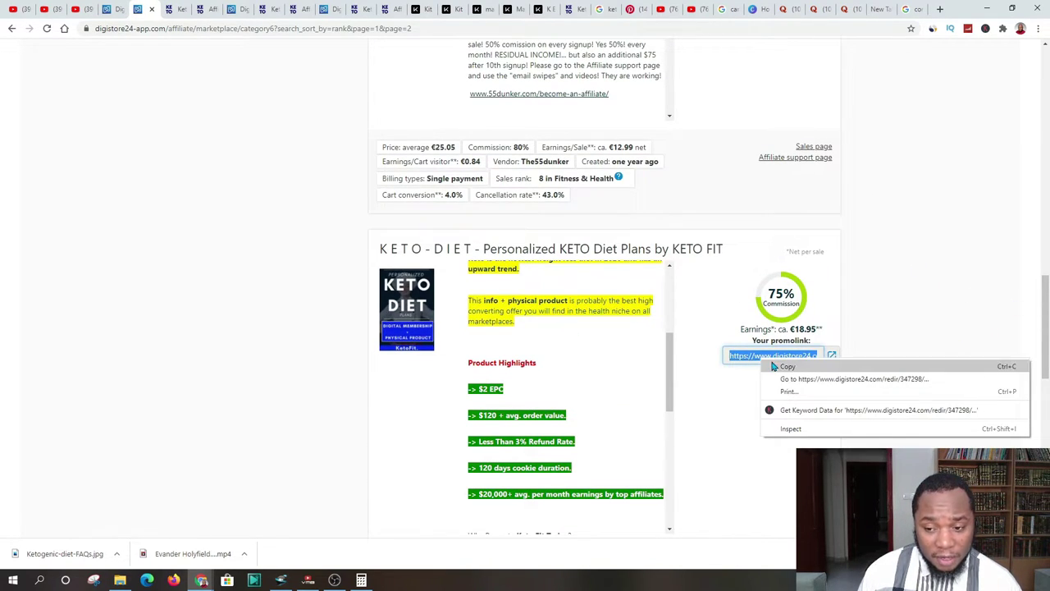
{"action": "left_click", "coordinate": [787, 371]}
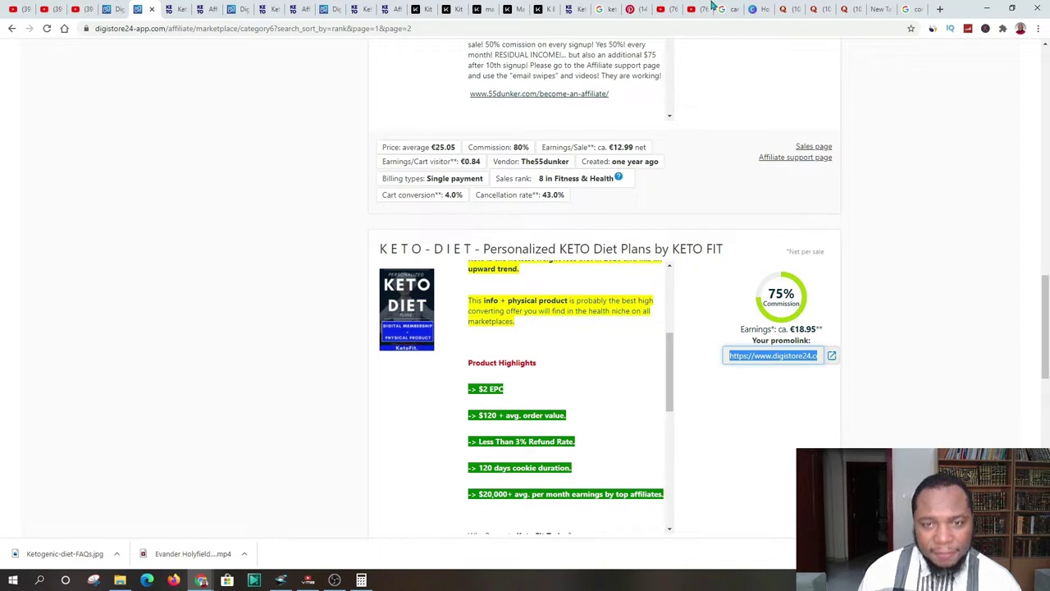
Return to kit.co and paste the copied promolink as the product link for the Keto Diet kit.
{"action": "left_click", "coordinate": [450, 9]}
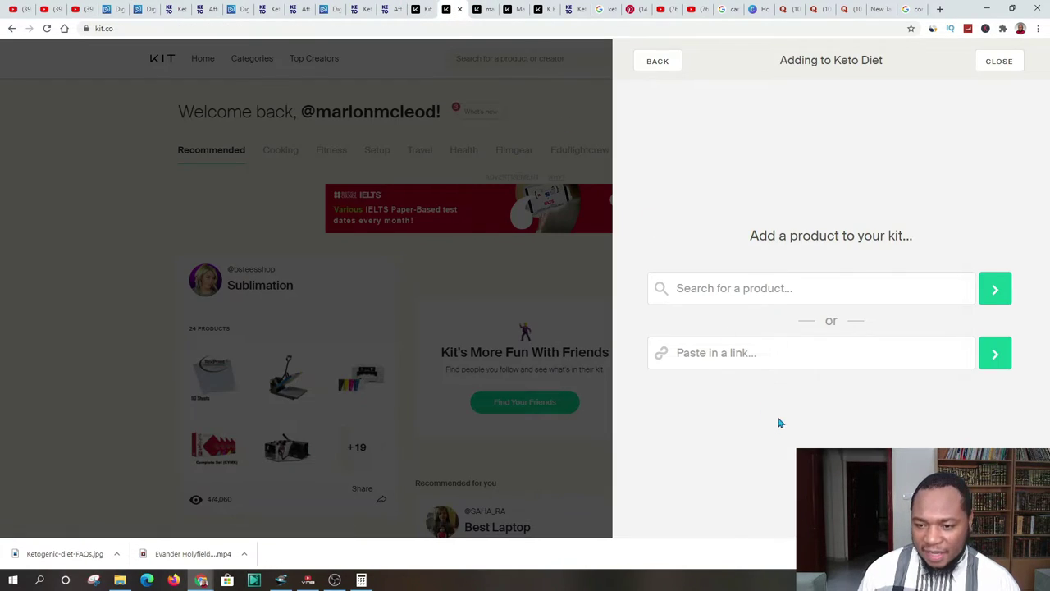
{"action": "left_click", "coordinate": [705, 355]}
{"action": "right_click", "coordinate": [705, 355]}
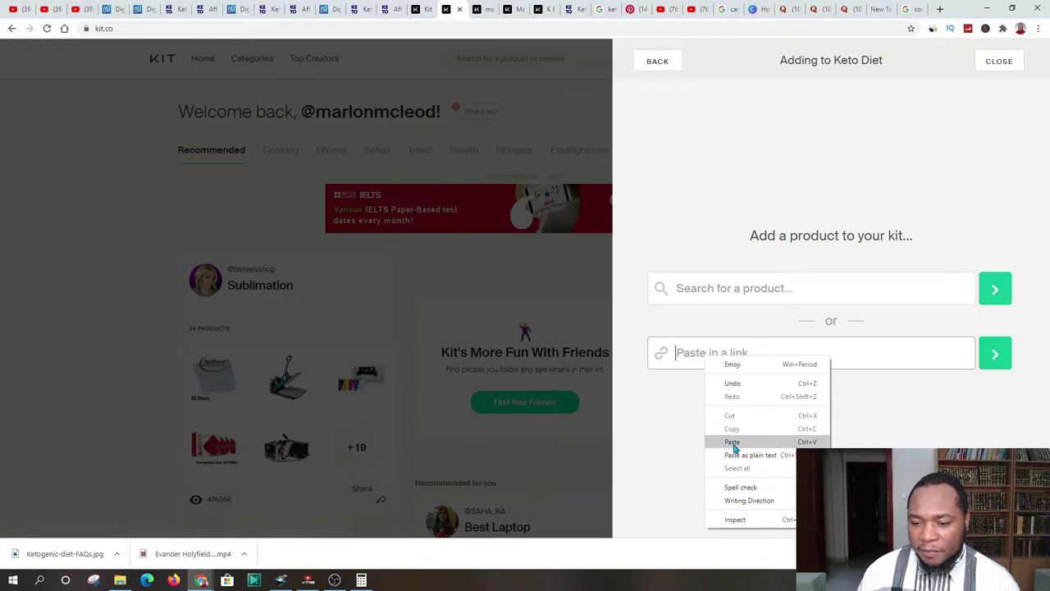
{"action": "left_click", "coordinate": [732, 436]}
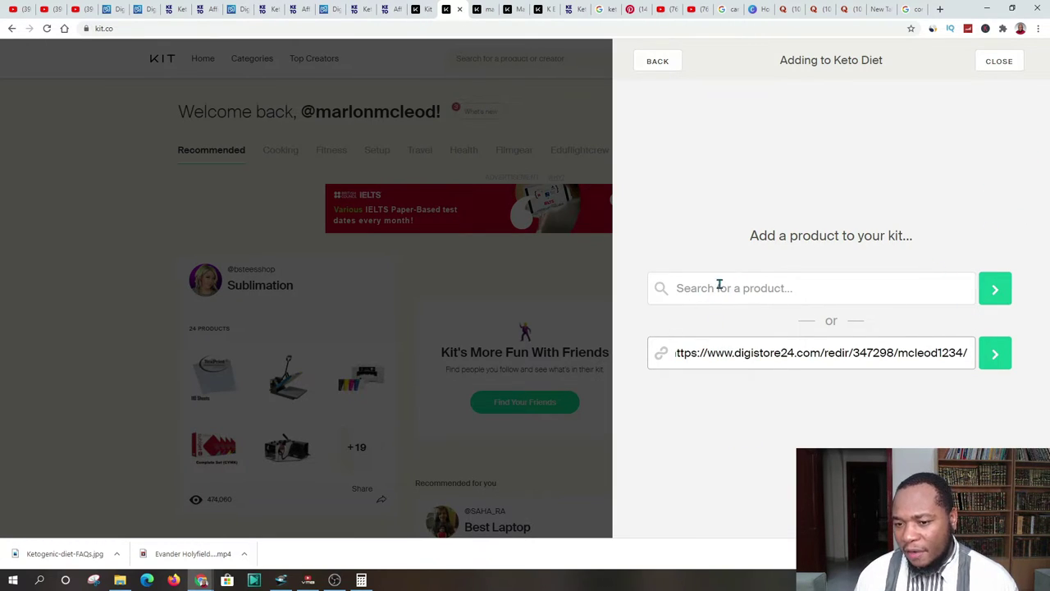
{"action": "left_click", "coordinate": [991, 294]}
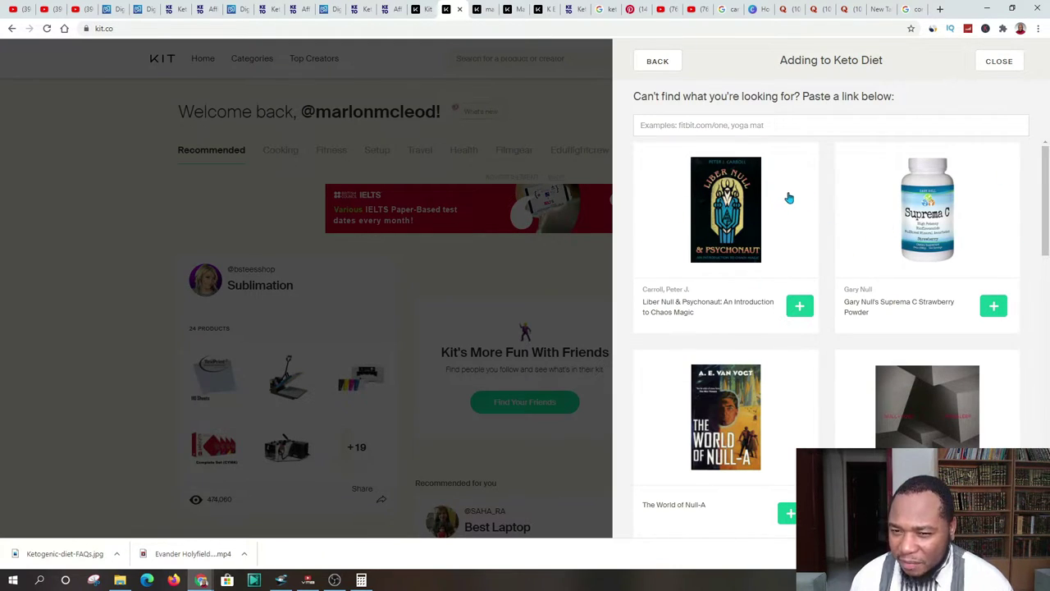
{"action": "scroll", "coordinate": [796, 208], "scroll_direction": "down", "scroll_amount": 3}
{"action": "scroll", "coordinate": [780, 323], "scroll_direction": "down", "scroll_amount": 10}
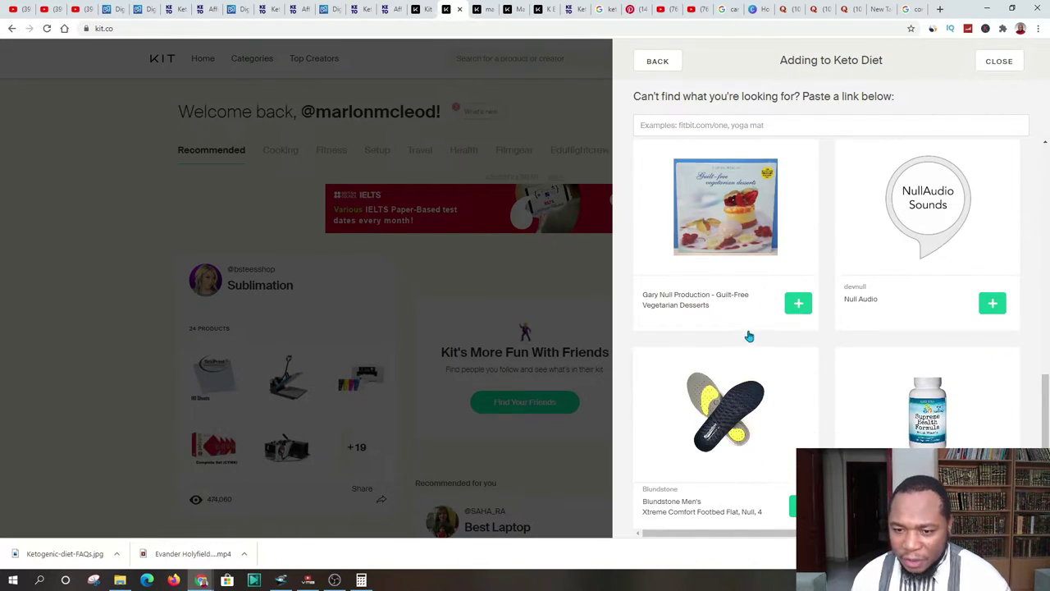
{"action": "scroll", "coordinate": [779, 328], "scroll_direction": "down", "scroll_amount": 5}
{"action": "left_click", "coordinate": [666, 66]}
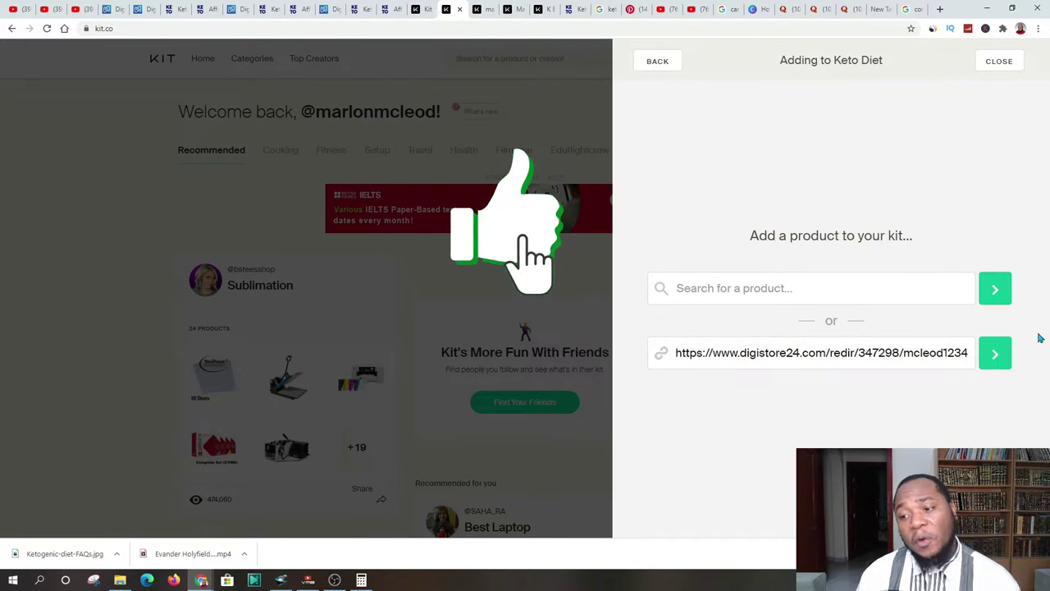
Submit the pasted Digistore24 link to set up its product entry for the kit.
{"action": "left_click", "coordinate": [995, 354]}
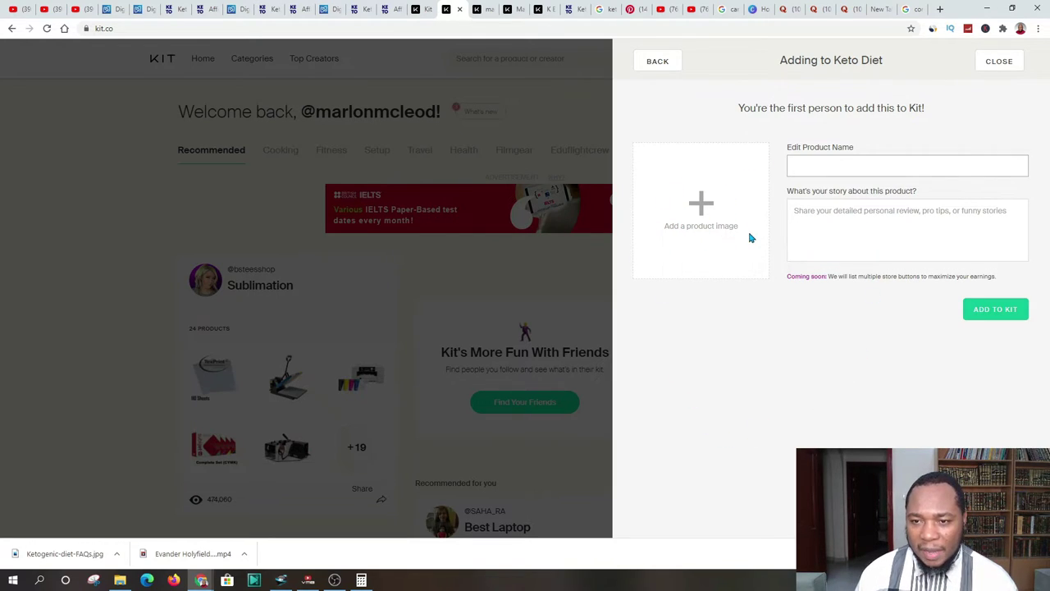
Examine the keto diet picture in Google Images and its diabetes.co.uk source page, declining the privacy consent, and return to the kit.
{"action": "left_click", "coordinate": [605, 10]}
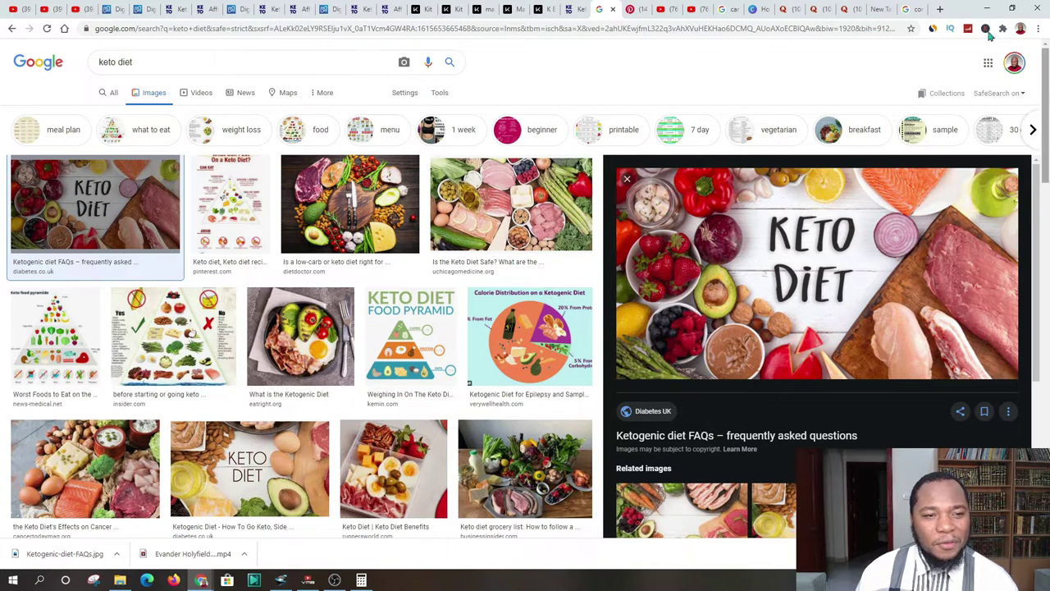
{"action": "scroll", "coordinate": [359, 288], "scroll_direction": "down", "scroll_amount": 4}
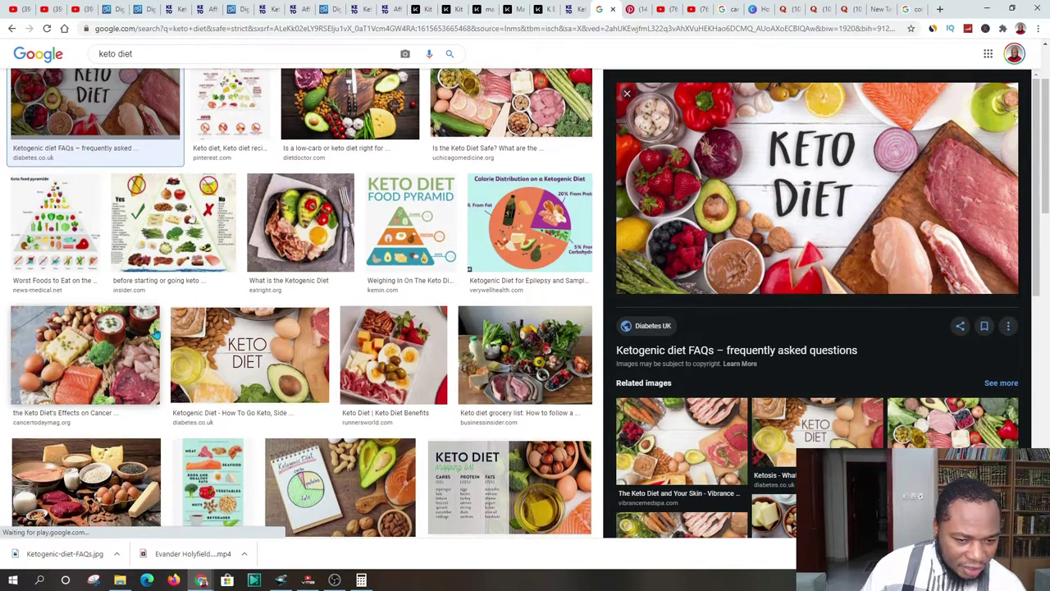
{"action": "scroll", "coordinate": [358, 288], "scroll_direction": "up", "scroll_amount": 5}
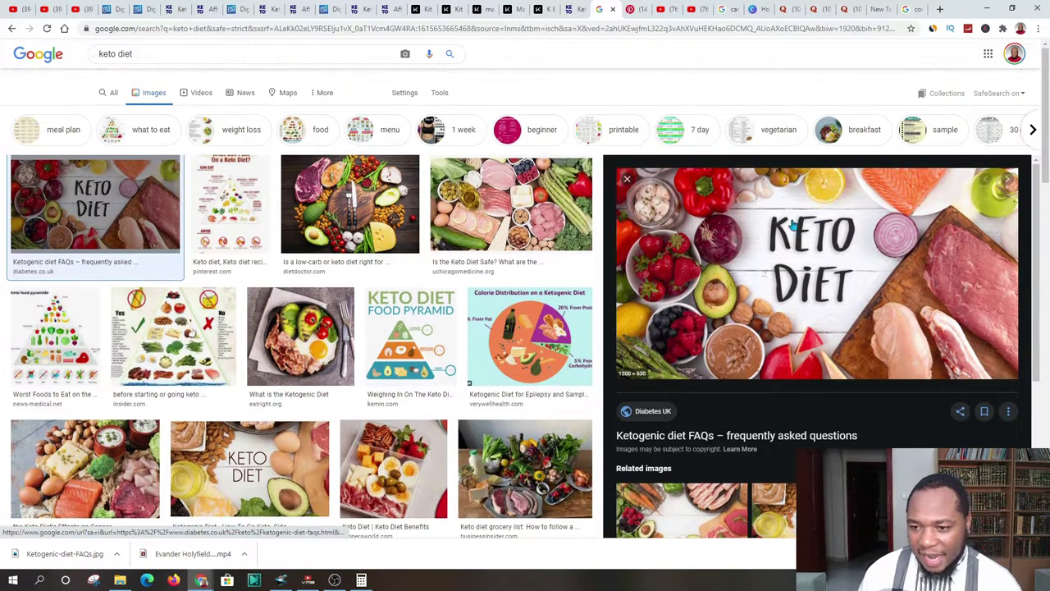
{"action": "left_click", "coordinate": [781, 264]}
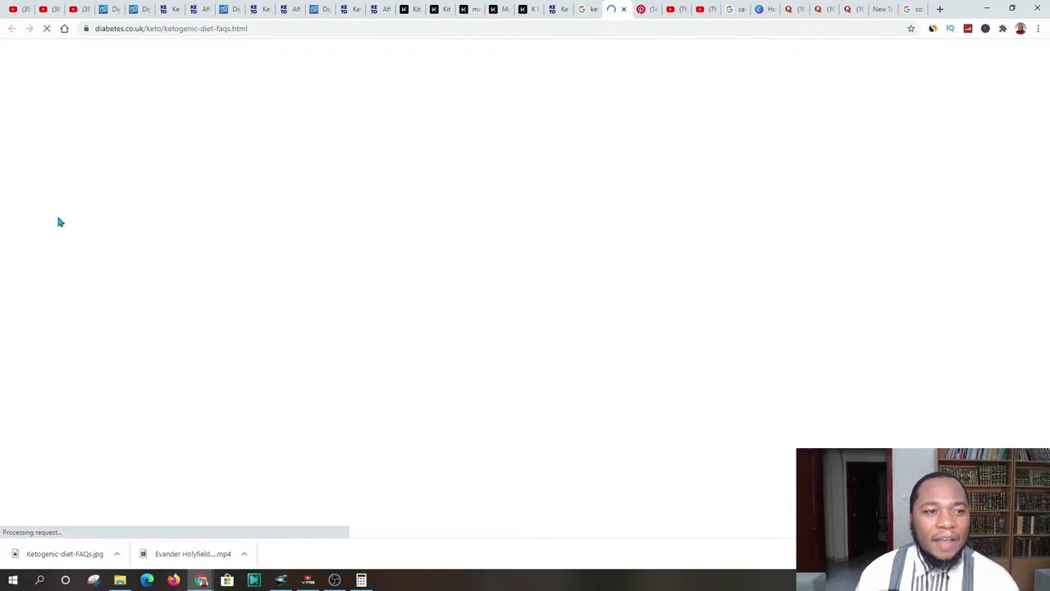
{"action": "scroll", "coordinate": [429, 243], "scroll_direction": "down", "scroll_amount": 2}
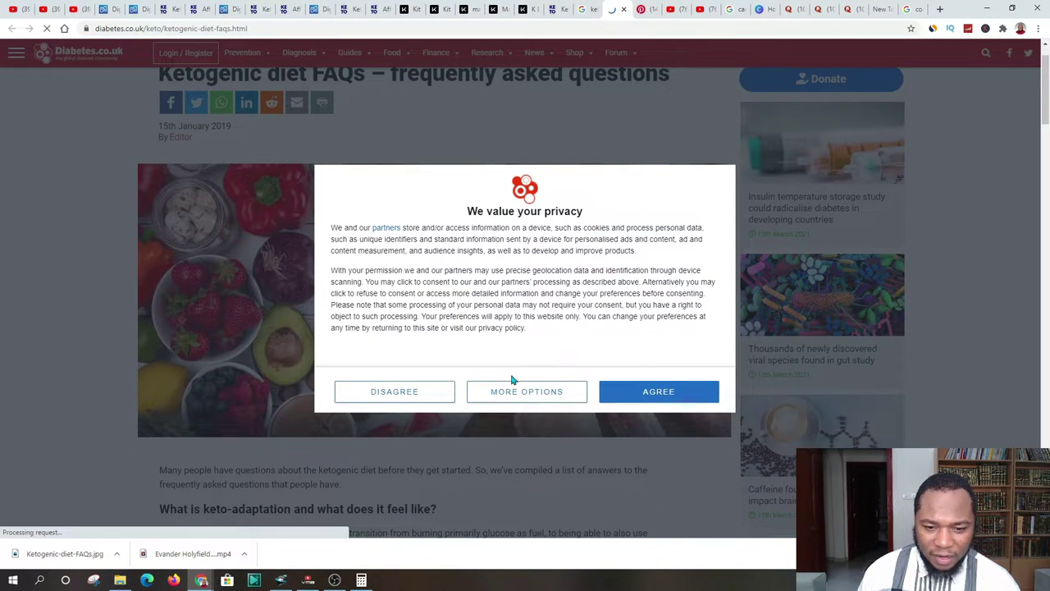
{"action": "left_click", "coordinate": [387, 393]}
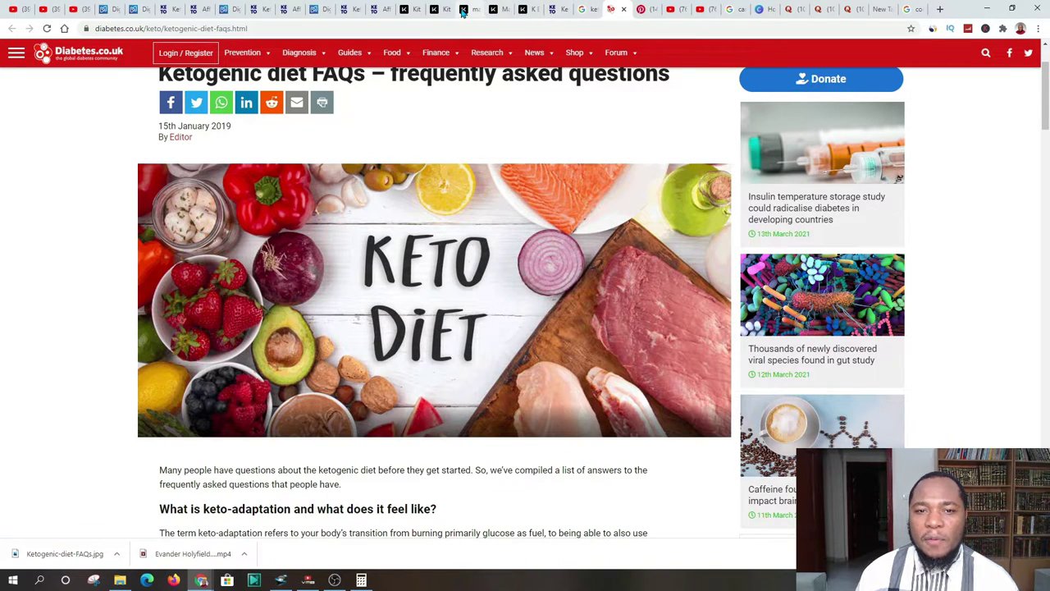
{"action": "left_click", "coordinate": [464, 10]}
{"action": "left_click", "coordinate": [435, 10]}
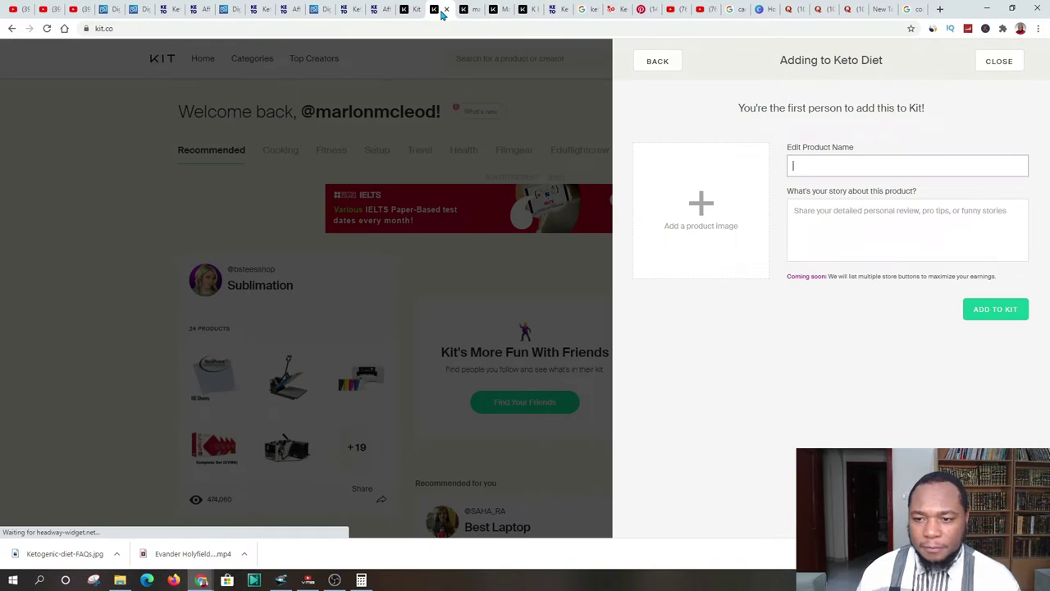
Choose the Ketogenic-diet-FAQs picture from the IPA STUDENTS WORK folder as the product image.
{"action": "left_click", "coordinate": [699, 207]}
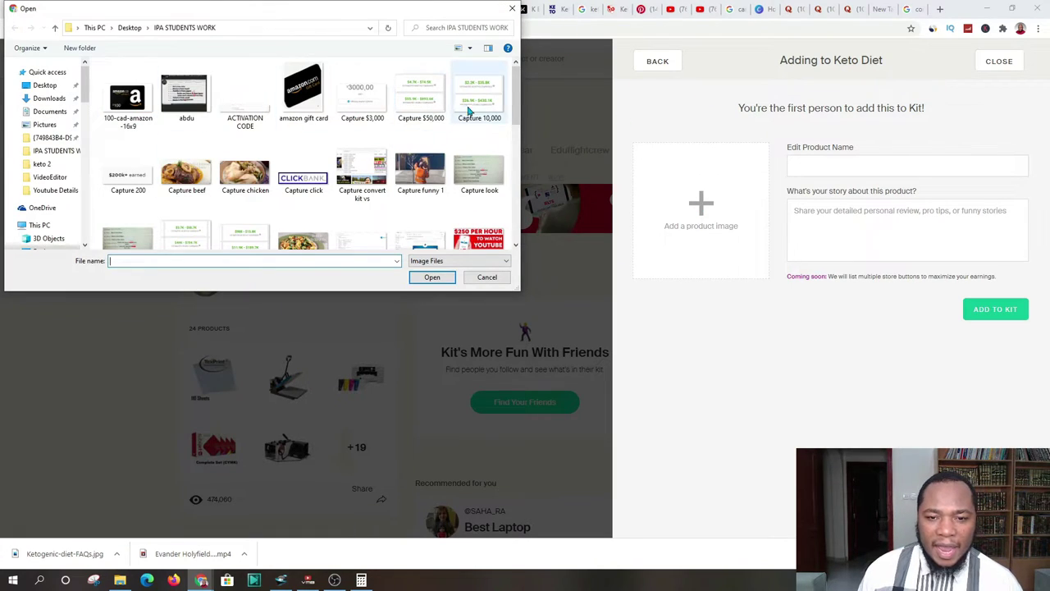
{"action": "left_click_drag", "start_coordinate": [516, 95], "coordinate": [529, 232]}
{"action": "left_click", "coordinate": [127, 147]}
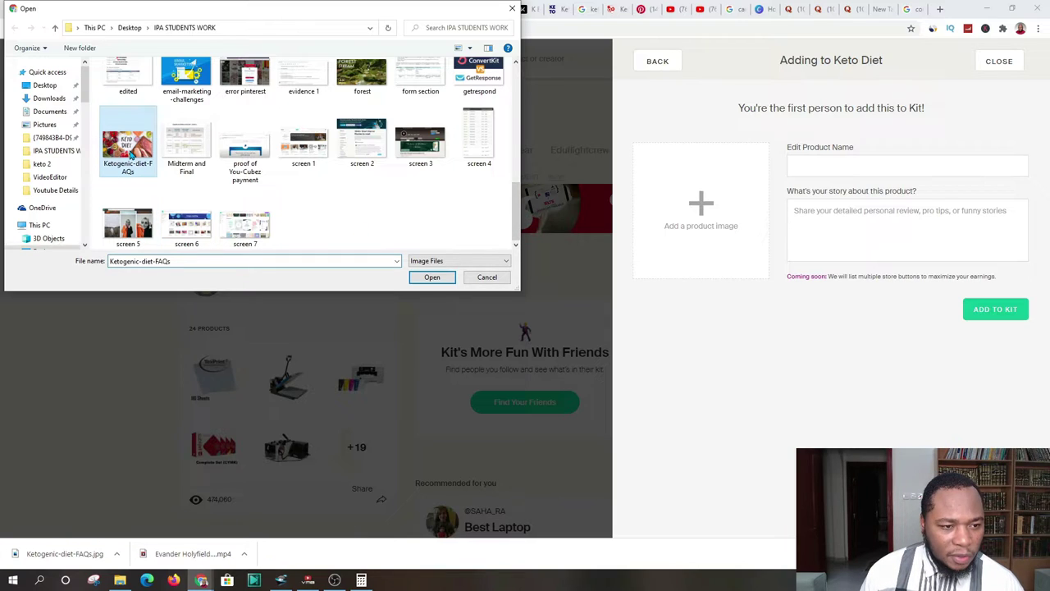
{"action": "left_click", "coordinate": [432, 276]}
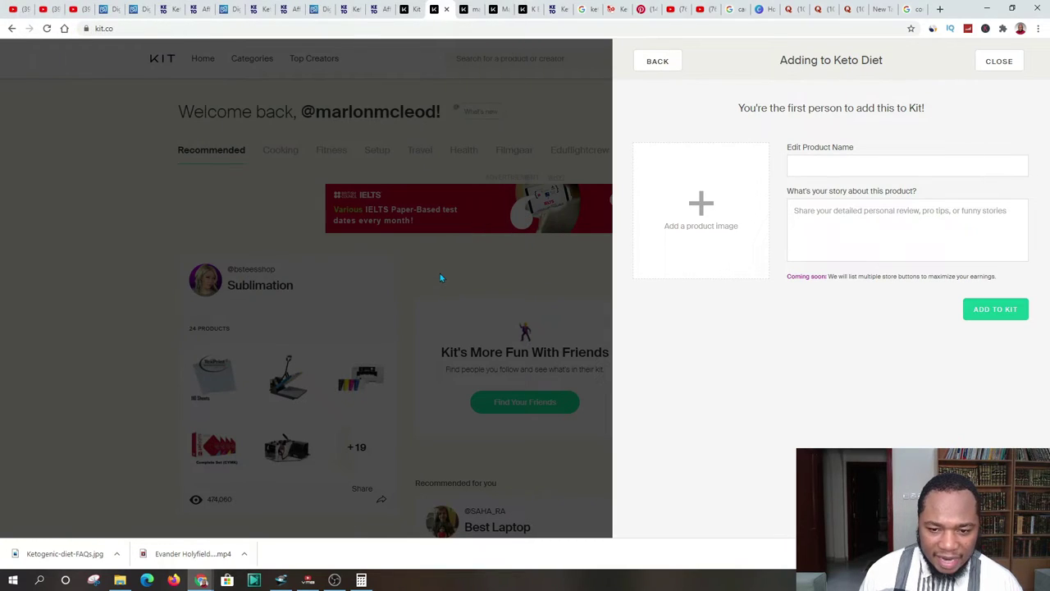
Name the product "K E T O - D I E T - Personalized KETO Diet Plans by KETO FIT".
{"action": "left_click", "coordinate": [815, 167]}
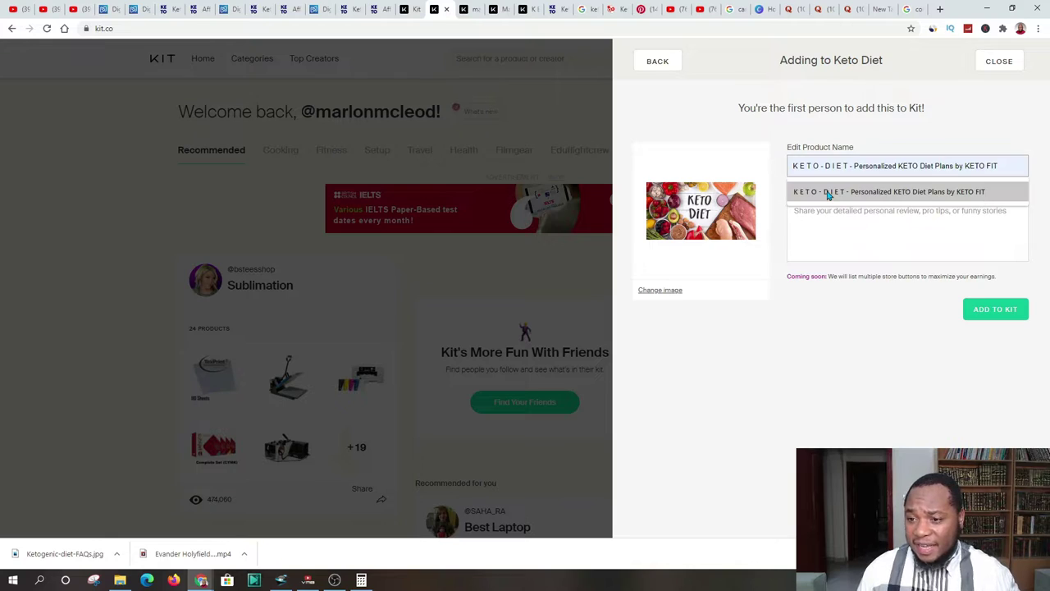
{"action": "left_click", "coordinate": [827, 196]}
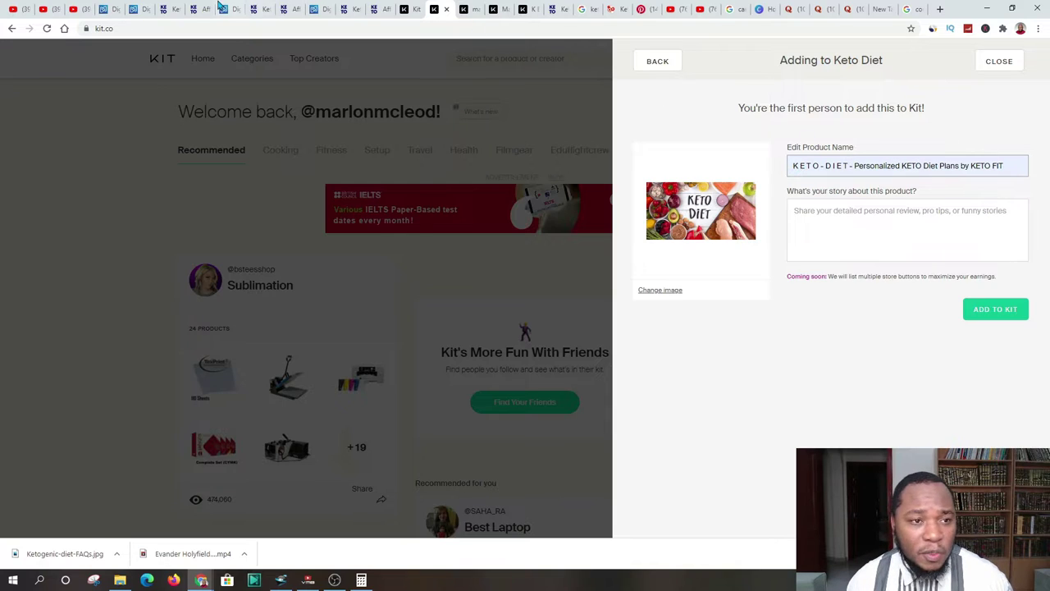
Examine the KETO FIT offer description on Digistore24 and the KetoFit sales and affiliate pages for story material, and return to the kit.
{"action": "left_click", "coordinate": [136, 11]}
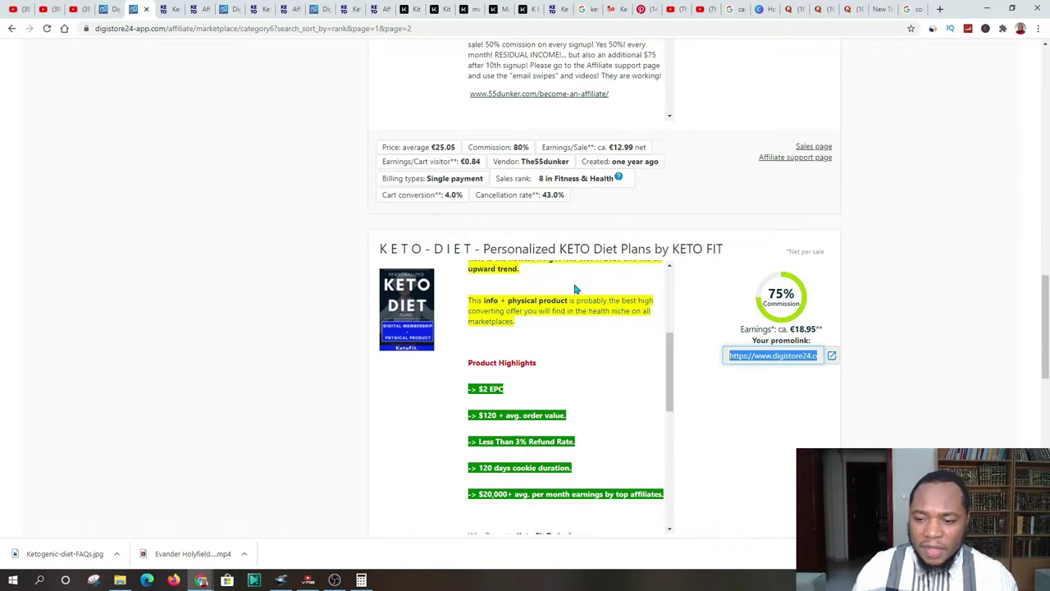
{"action": "scroll", "coordinate": [608, 353], "scroll_direction": "down", "scroll_amount": 6}
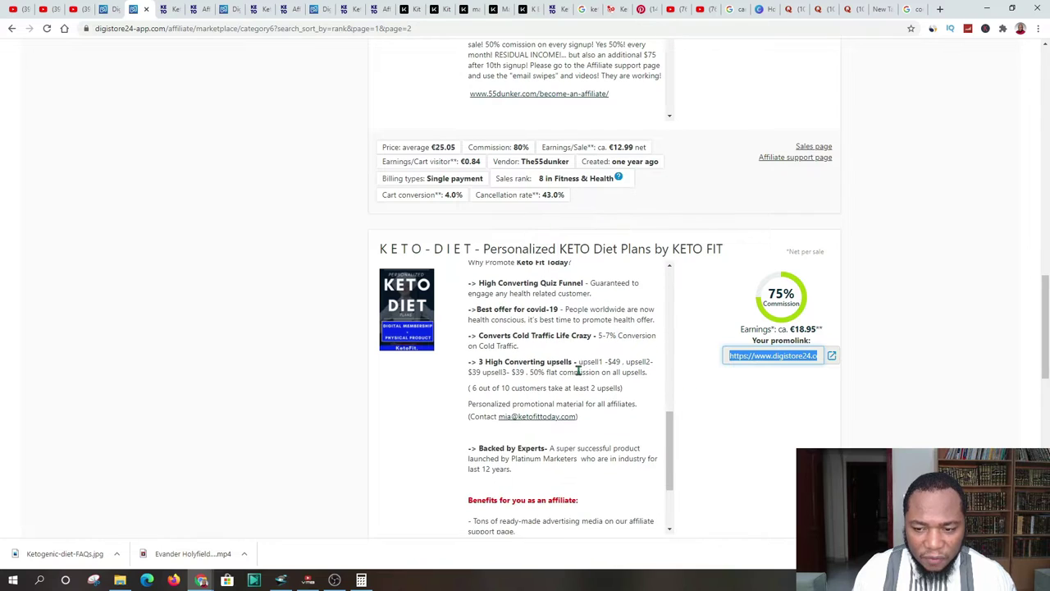
{"action": "left_click", "coordinate": [168, 9]}
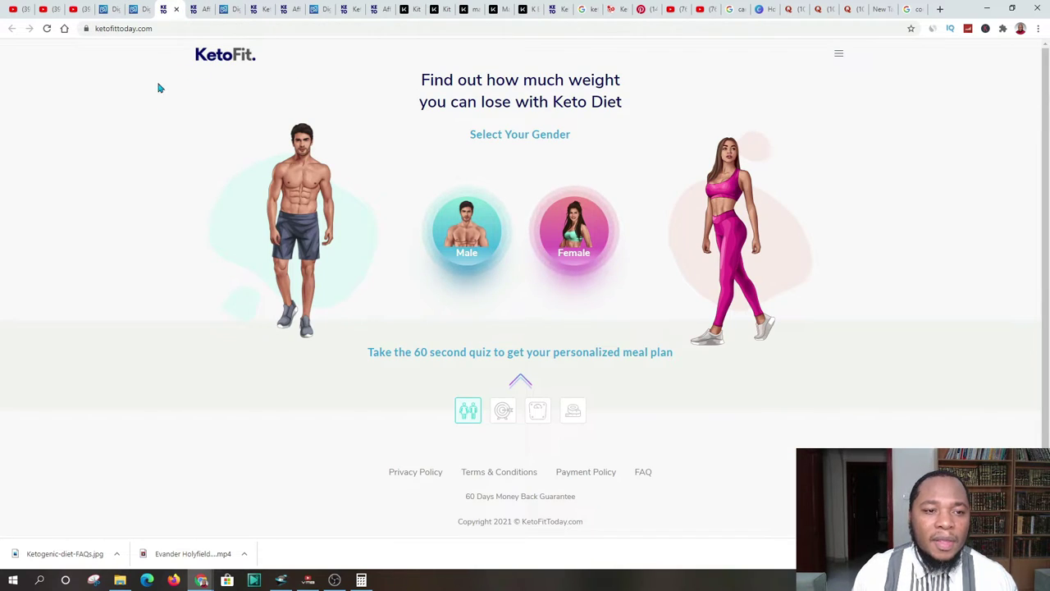
{"action": "left_click", "coordinate": [197, 9]}
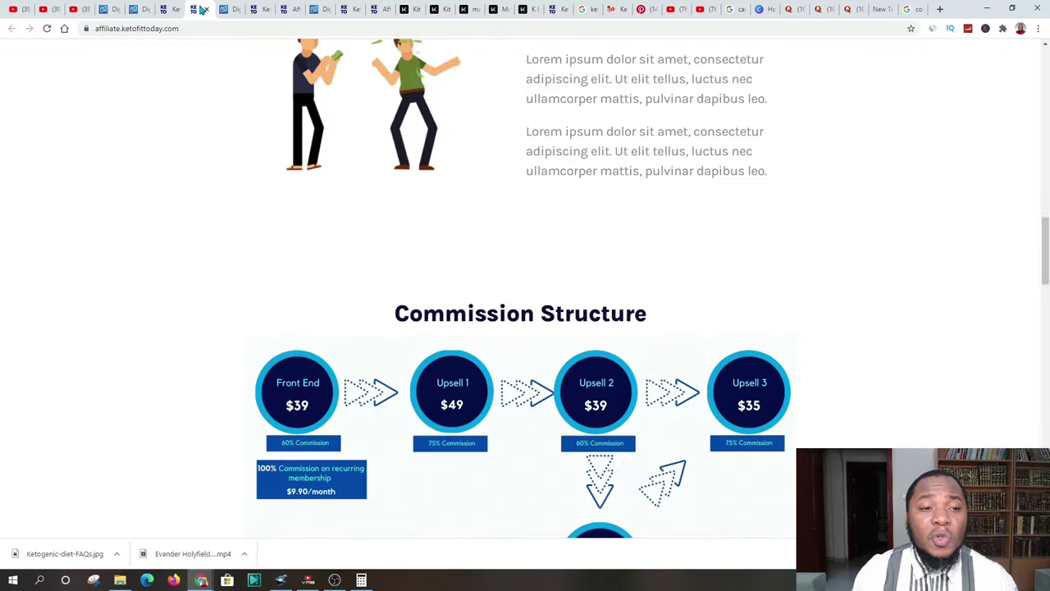
{"action": "scroll", "coordinate": [583, 243], "scroll_direction": "down", "scroll_amount": 12}
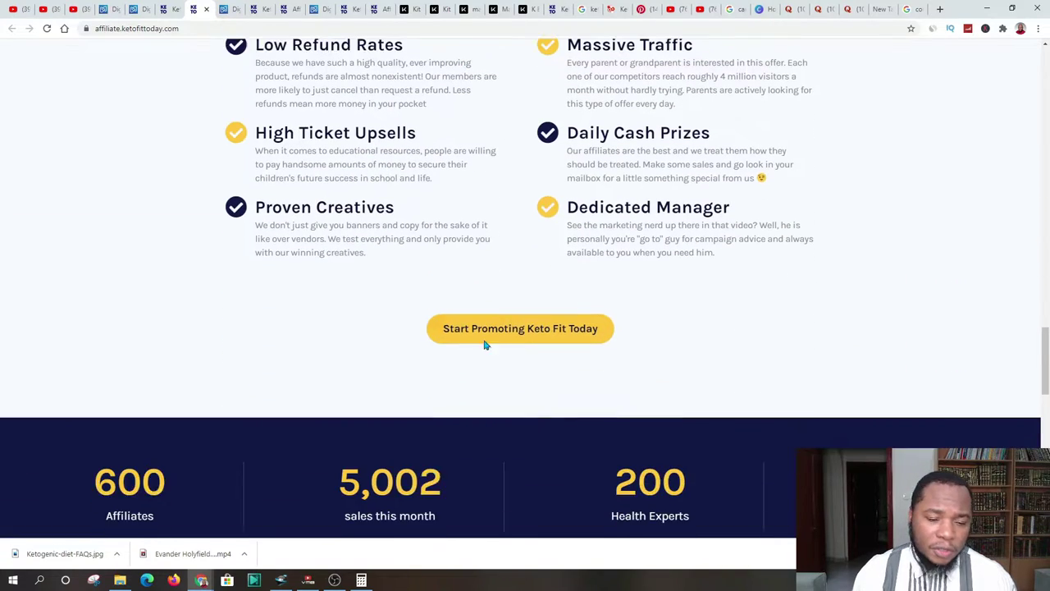
{"action": "scroll", "coordinate": [104, 237], "scroll_direction": "down", "scroll_amount": 2}
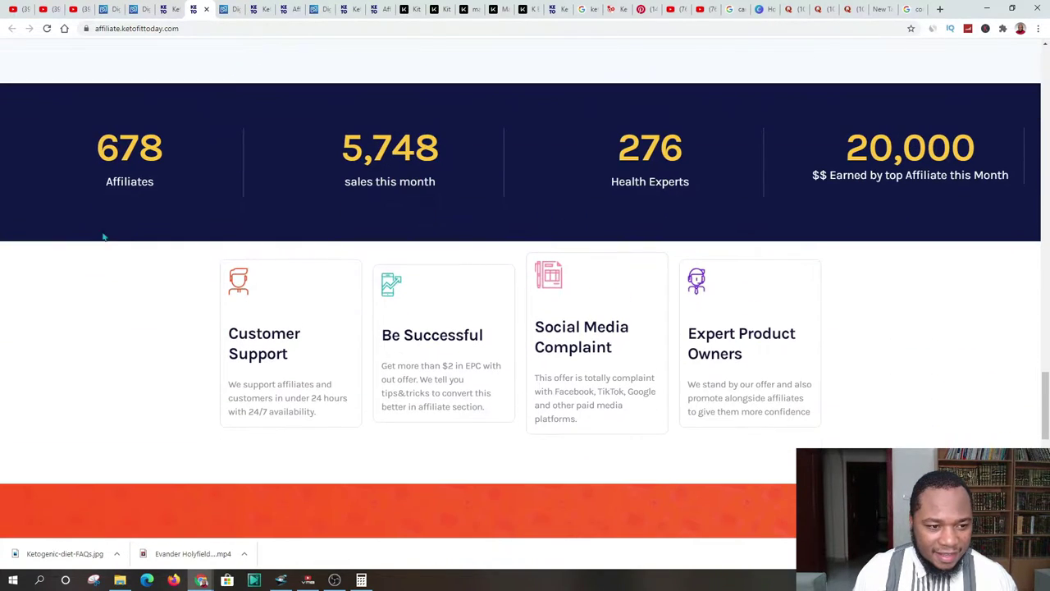
{"action": "scroll", "coordinate": [328, 49], "scroll_direction": "up", "scroll_amount": 3}
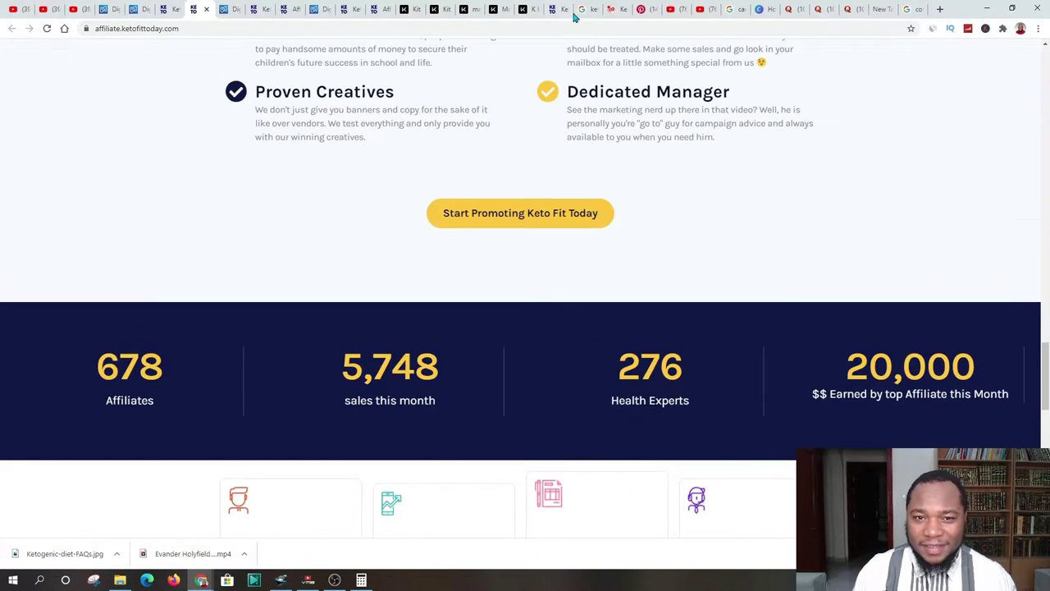
{"action": "left_click", "coordinate": [440, 11]}
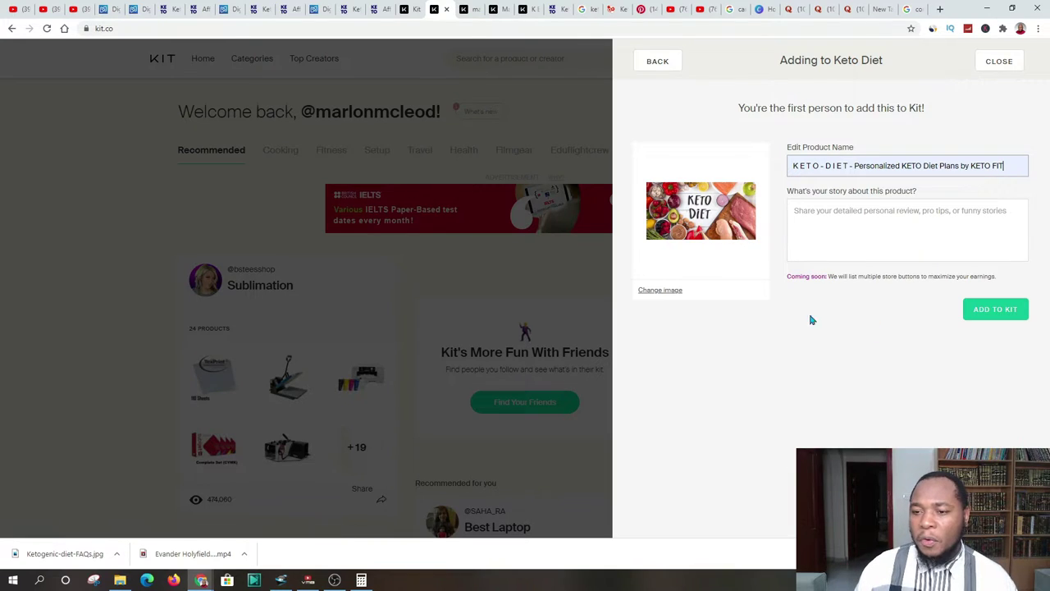
Copy the line "Take the 60 second quiz to get your personalized meal plan" from the KetoFit sales page.
{"action": "left_click", "coordinate": [794, 209]}
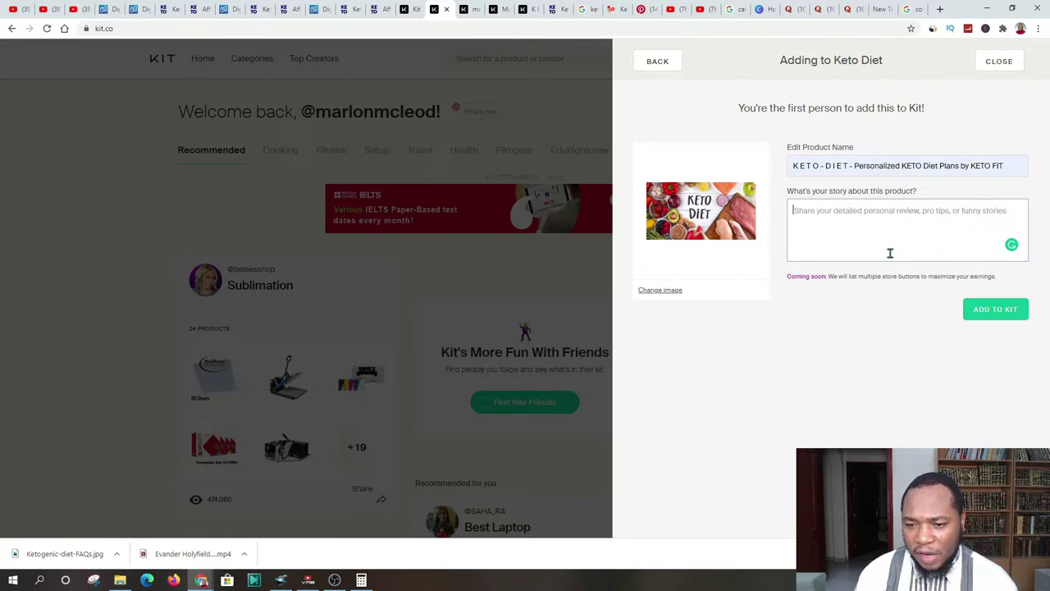
{"action": "left_click", "coordinate": [132, 9]}
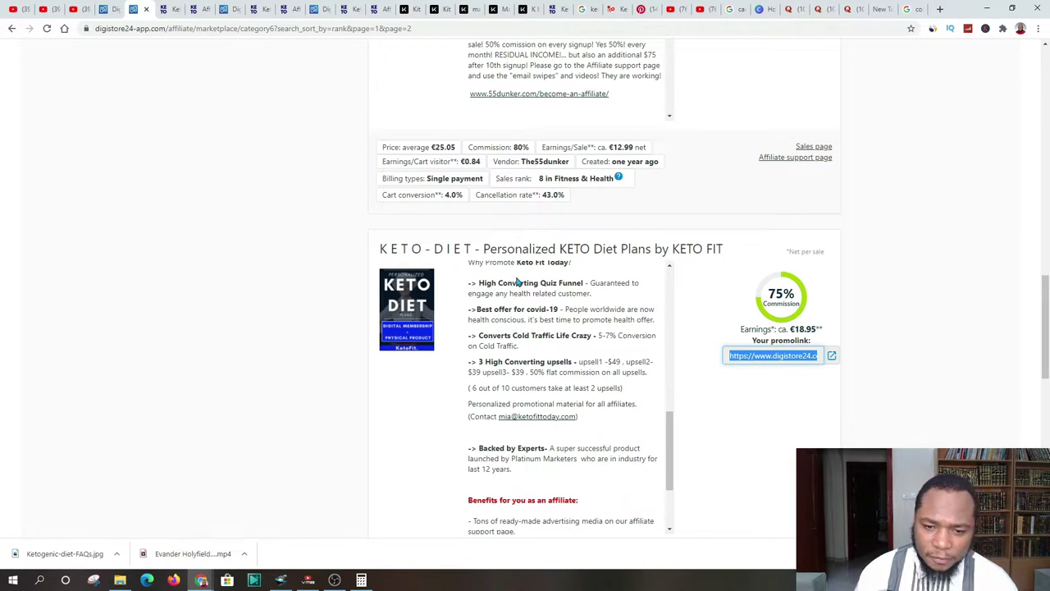
{"action": "scroll", "coordinate": [581, 271], "scroll_direction": "down", "scroll_amount": 1}
{"action": "key", "text": "ctrl+Tab"}
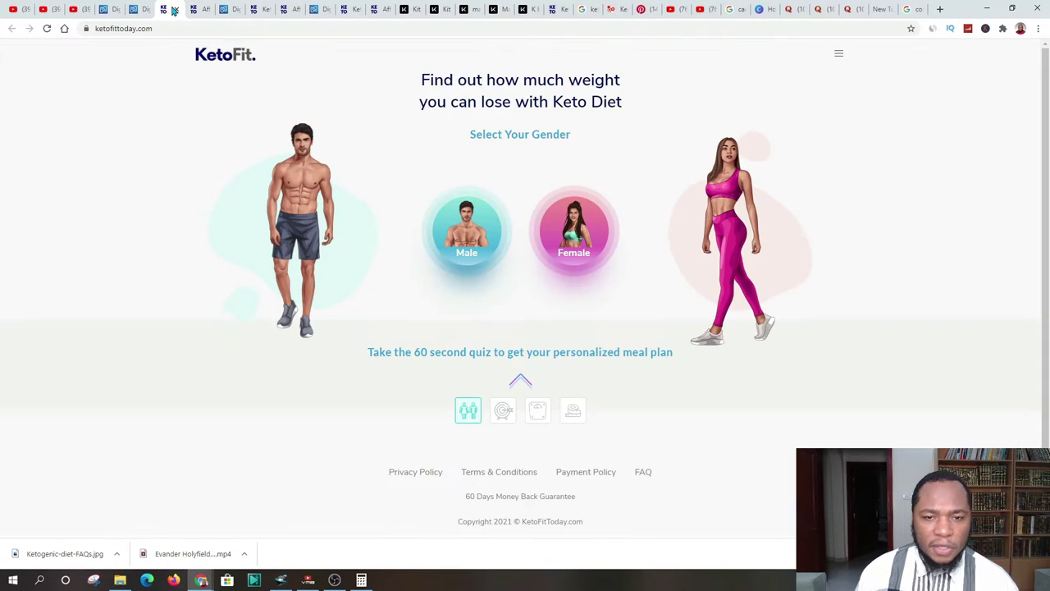
{"action": "scroll", "coordinate": [463, 328], "scroll_direction": "down", "scroll_amount": 1}
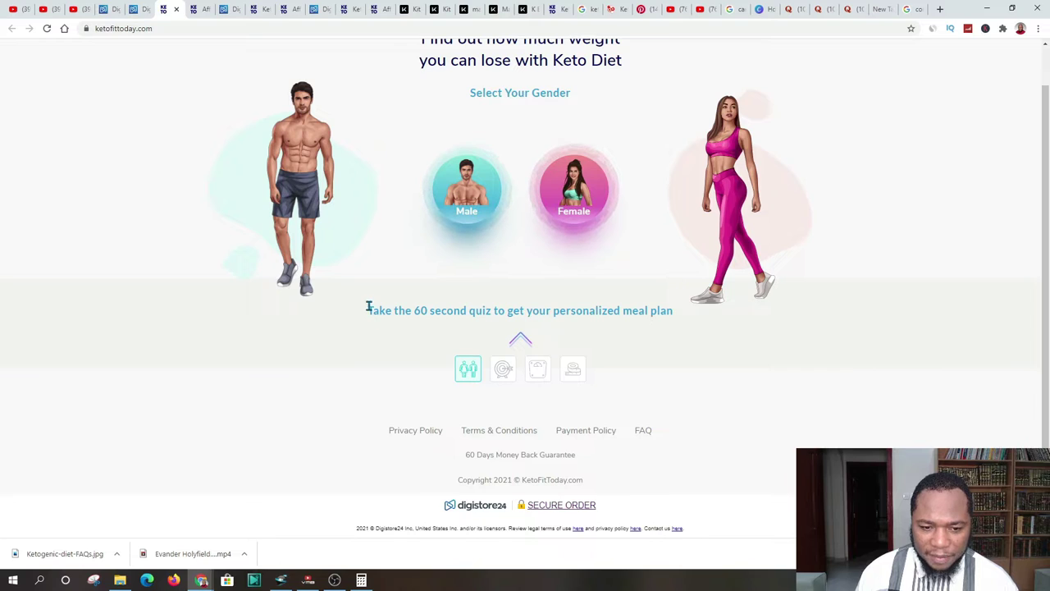
{"action": "left_click_drag", "start_coordinate": [367, 310], "coordinate": [678, 310]}
{"action": "right_click", "coordinate": [668, 312]}
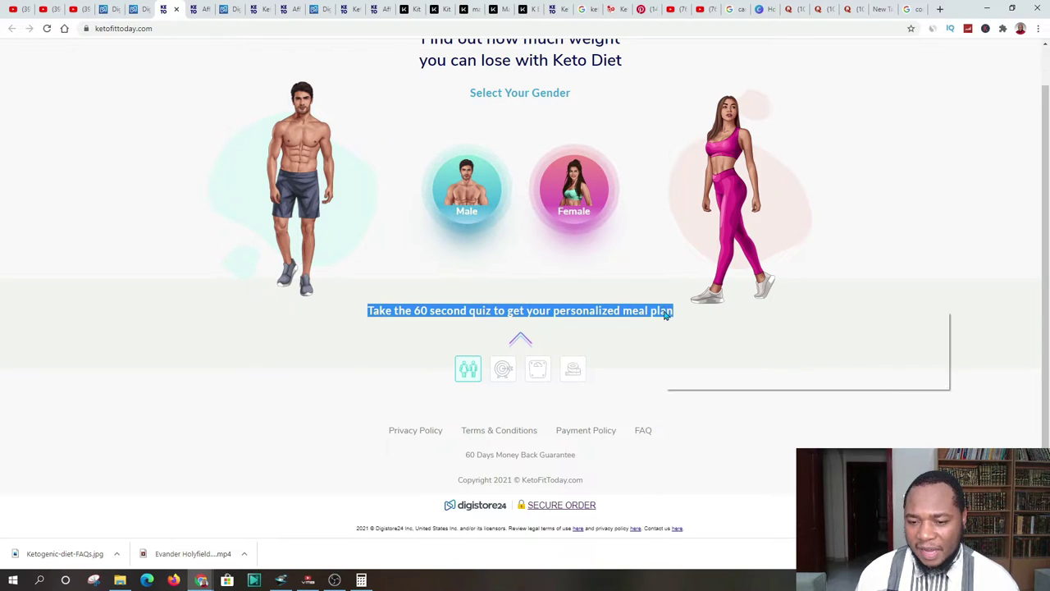
{"action": "left_click", "coordinate": [682, 321]}
Paste the copied quiz line as the product's story on kit.co and add the product to the Keto Diet kit.
{"action": "left_click", "coordinate": [438, 9]}
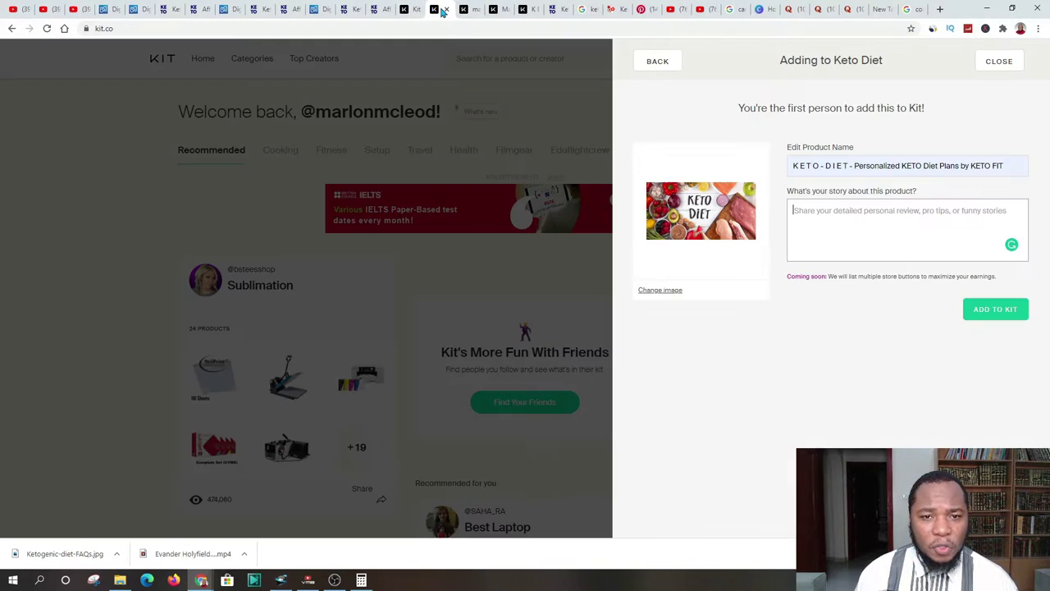
{"action": "right_click", "coordinate": [796, 211]}
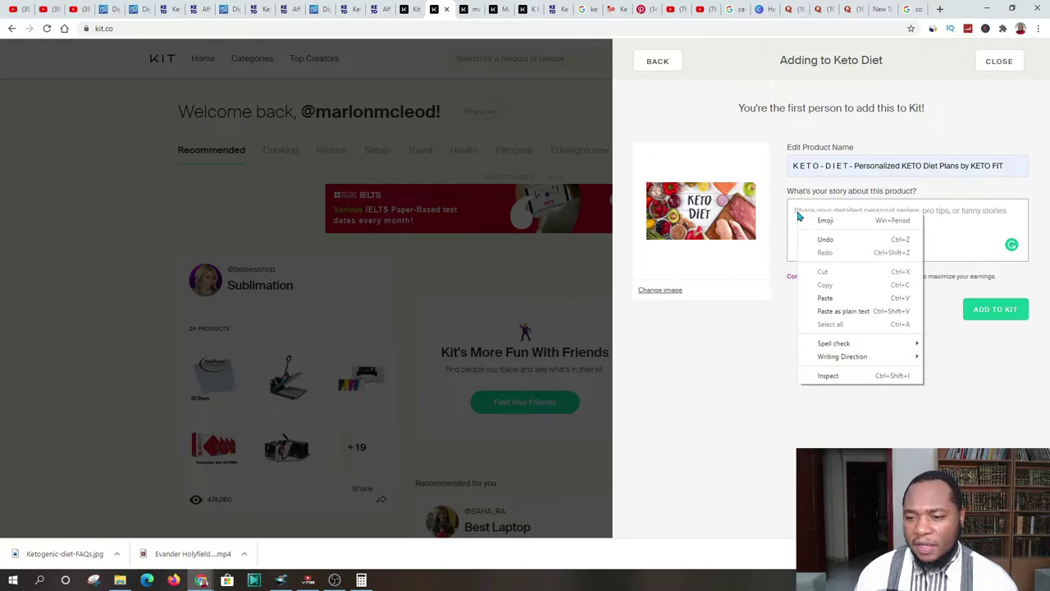
{"action": "left_click", "coordinate": [828, 297]}
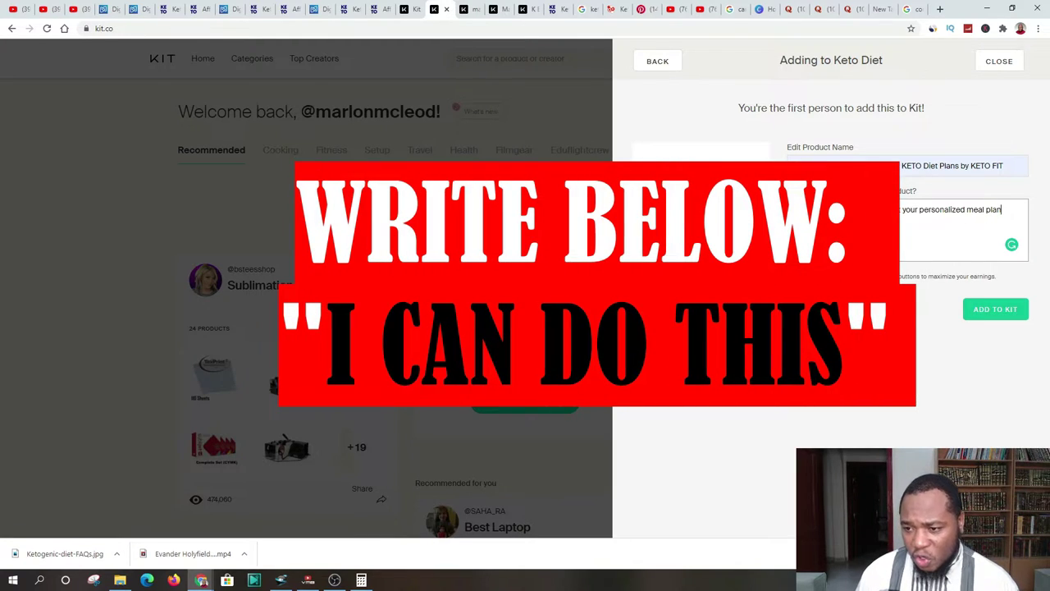
{"action": "left_click", "coordinate": [988, 315]}
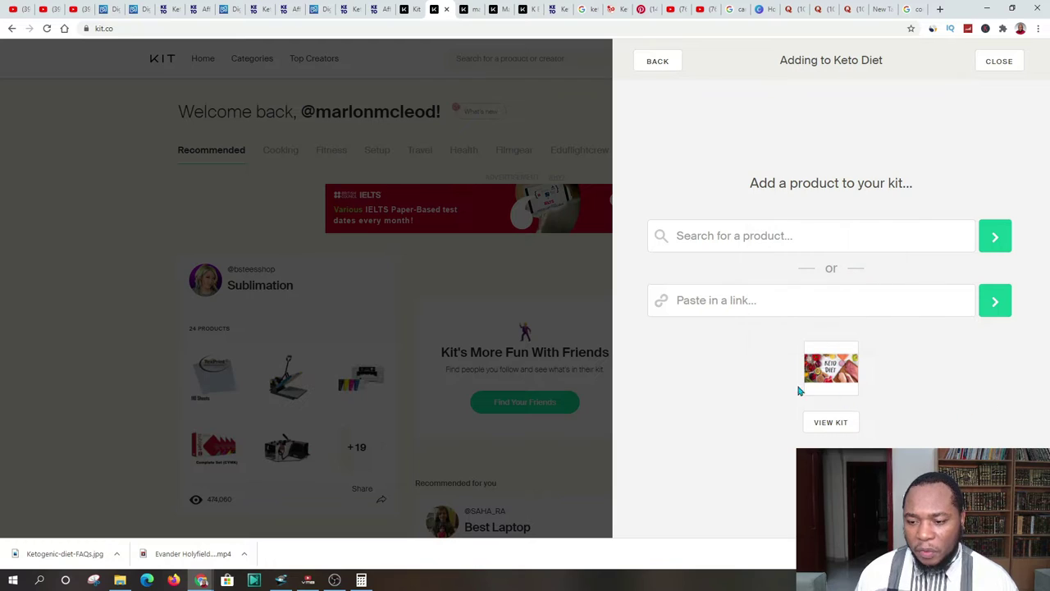
Open the Keto Diet kit, enter "#keto" as the share message, and postpone sharing.
{"action": "left_click", "coordinate": [829, 424]}
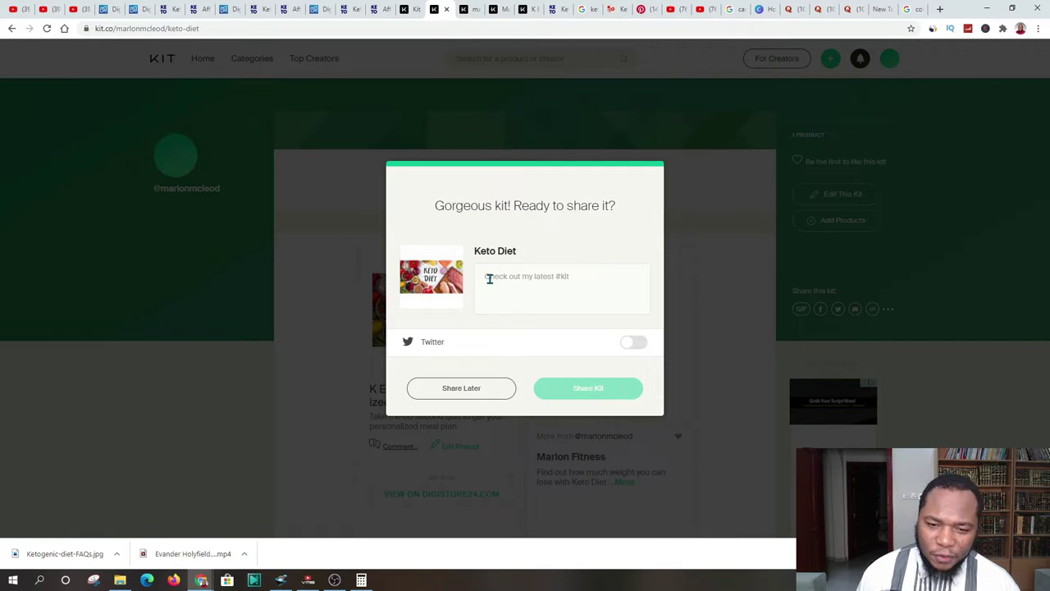
{"action": "left_click", "coordinate": [508, 277]}
{"action": "type", "text": "#keto"}
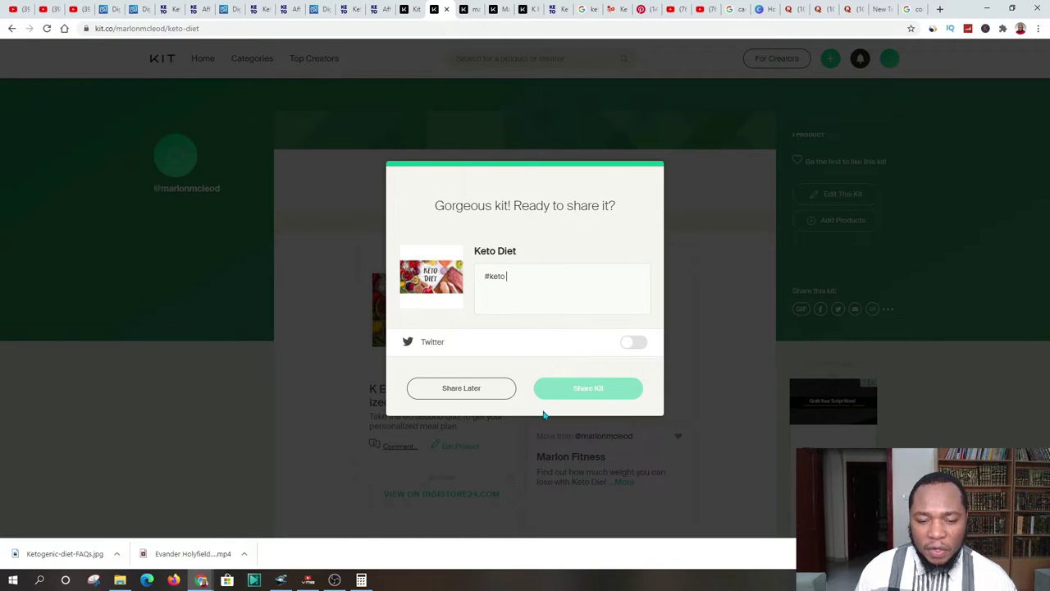
{"action": "left_click", "coordinate": [460, 388]}
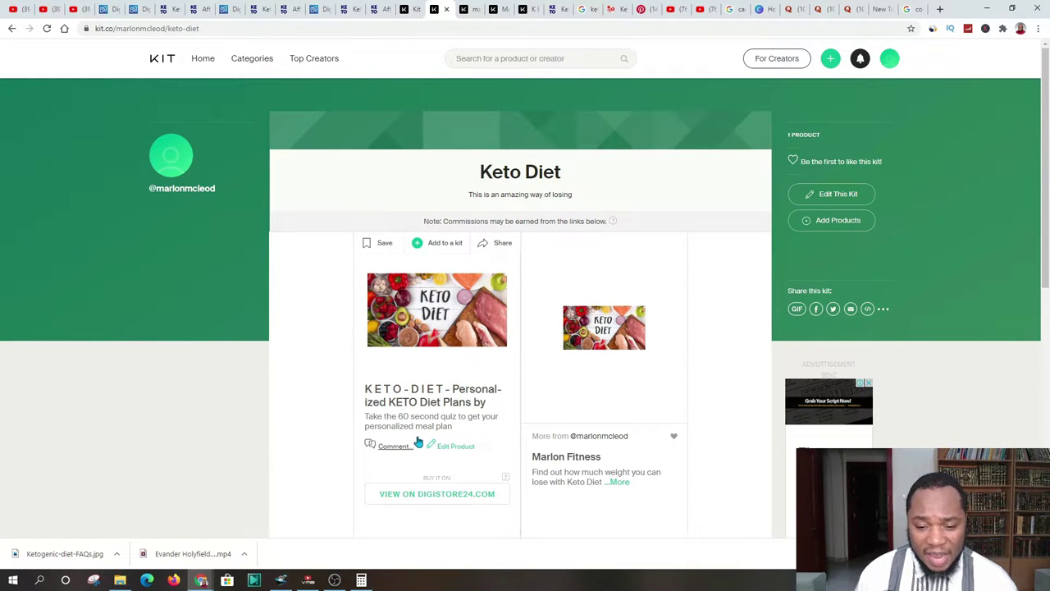
Open the product's details, check its Digistore24 link in a new tab, and return to the kit.
{"action": "scroll", "coordinate": [459, 329], "scroll_direction": "down", "scroll_amount": 1}
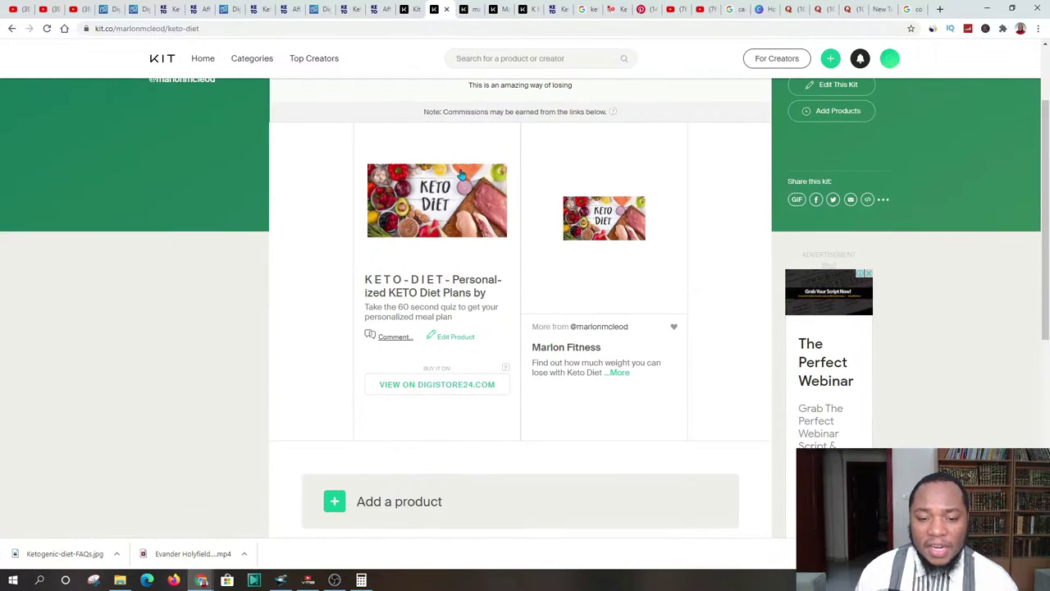
{"action": "left_click", "coordinate": [425, 202]}
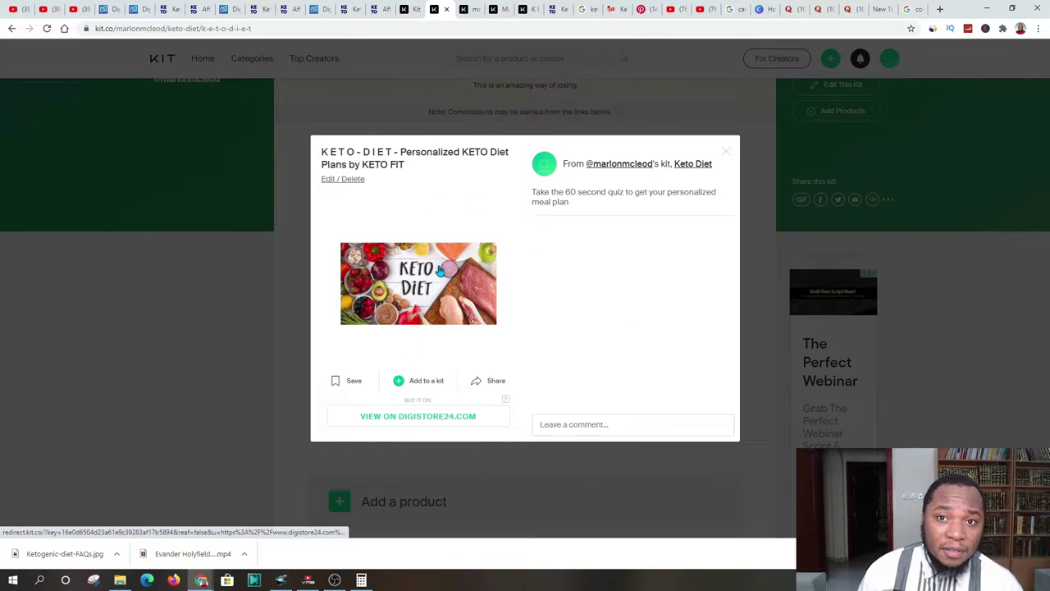
{"action": "right_click", "coordinate": [422, 417]}
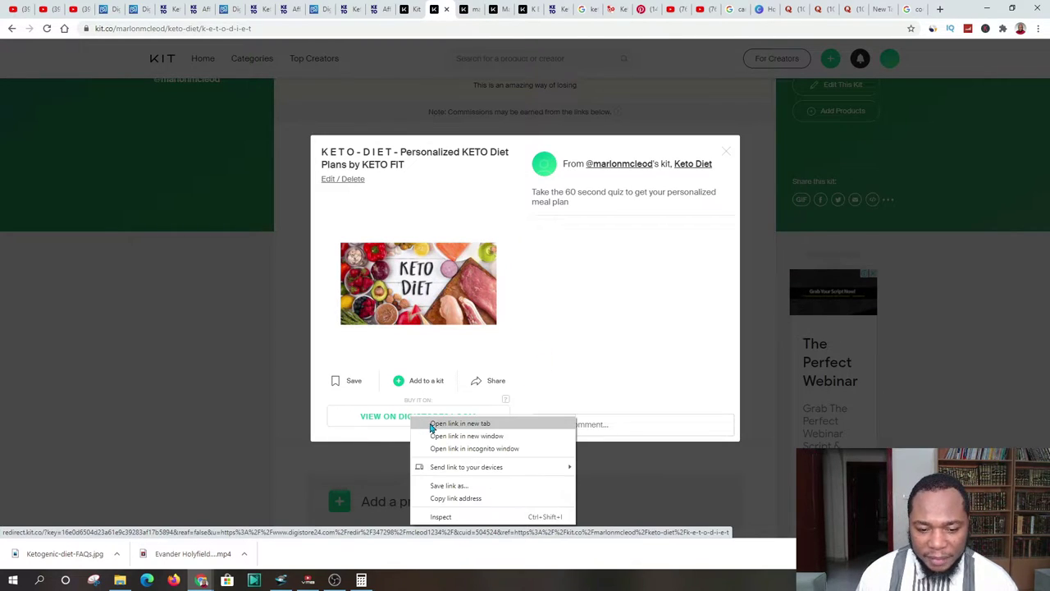
{"action": "left_click", "coordinate": [435, 423]}
{"action": "left_click", "coordinate": [453, 9]}
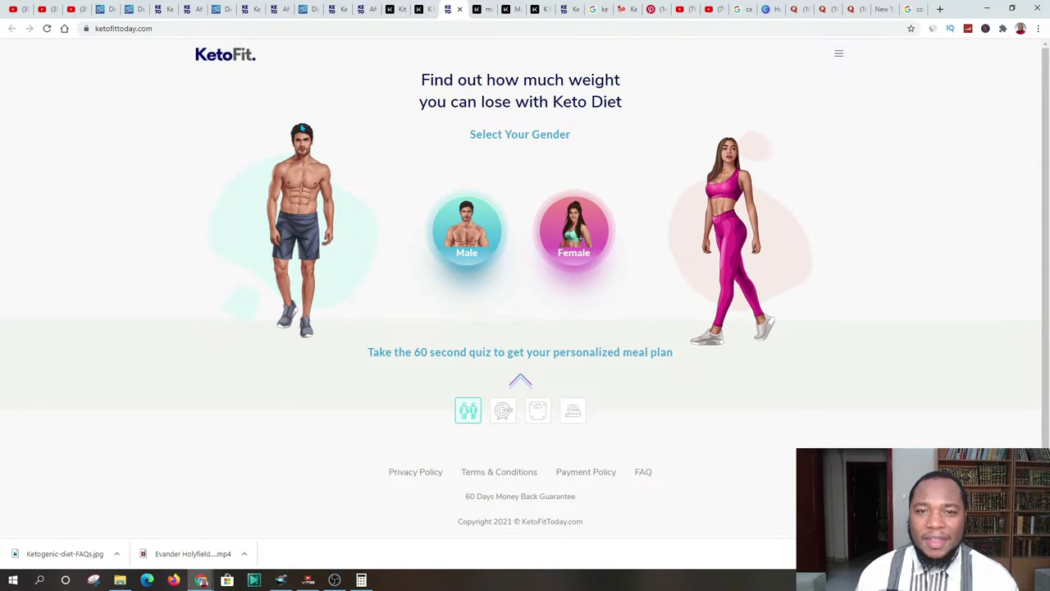
{"action": "left_click", "coordinate": [420, 9]}
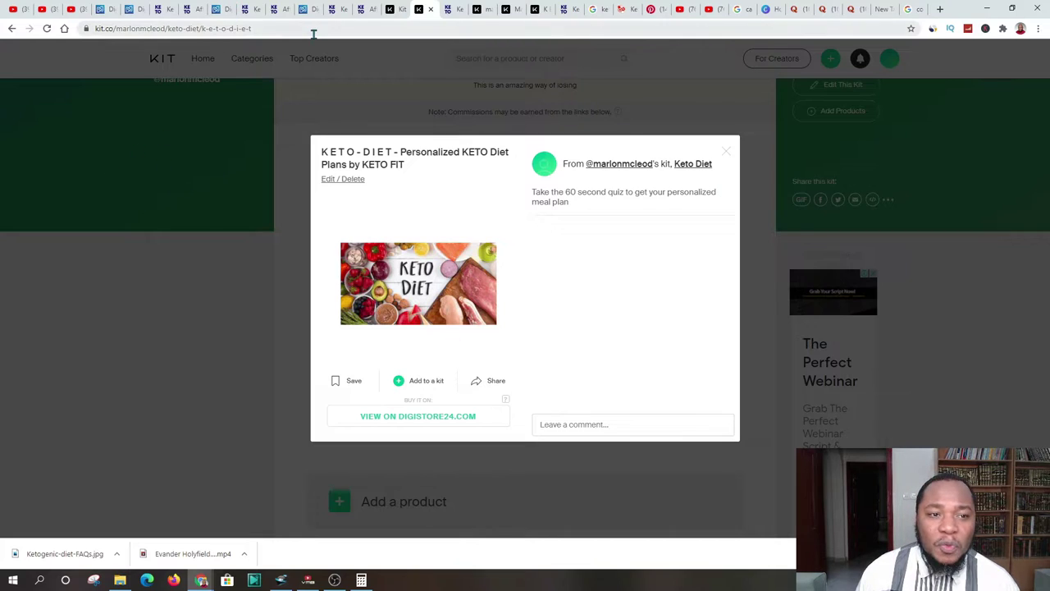
Copy the web address of the kit's keto diet product page and switch to the Billionaires Reviews profile on Pinterest.
{"action": "left_click", "coordinate": [338, 30]}
{"action": "left_click", "coordinate": [343, 31]}
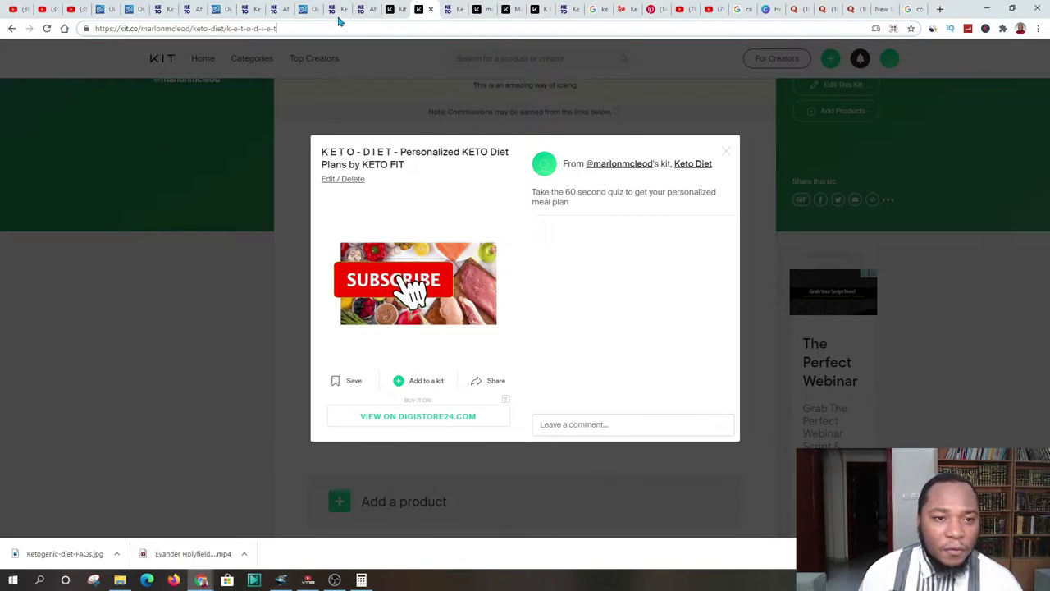
{"action": "left_click_drag", "start_coordinate": [298, 28], "coordinate": [95, 28]}
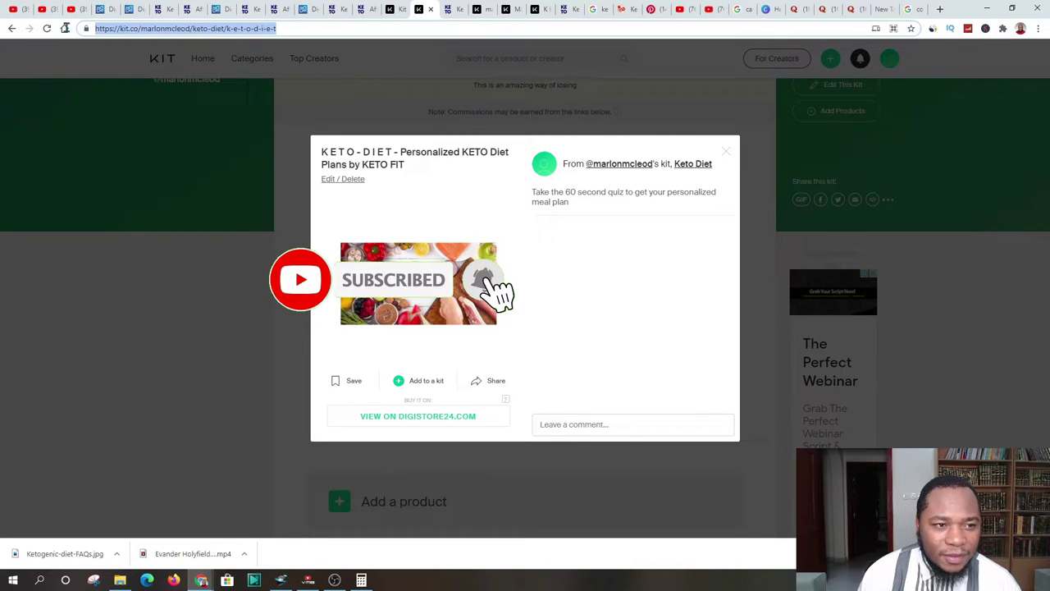
{"action": "right_click", "coordinate": [263, 33]}
{"action": "left_click", "coordinate": [298, 112]}
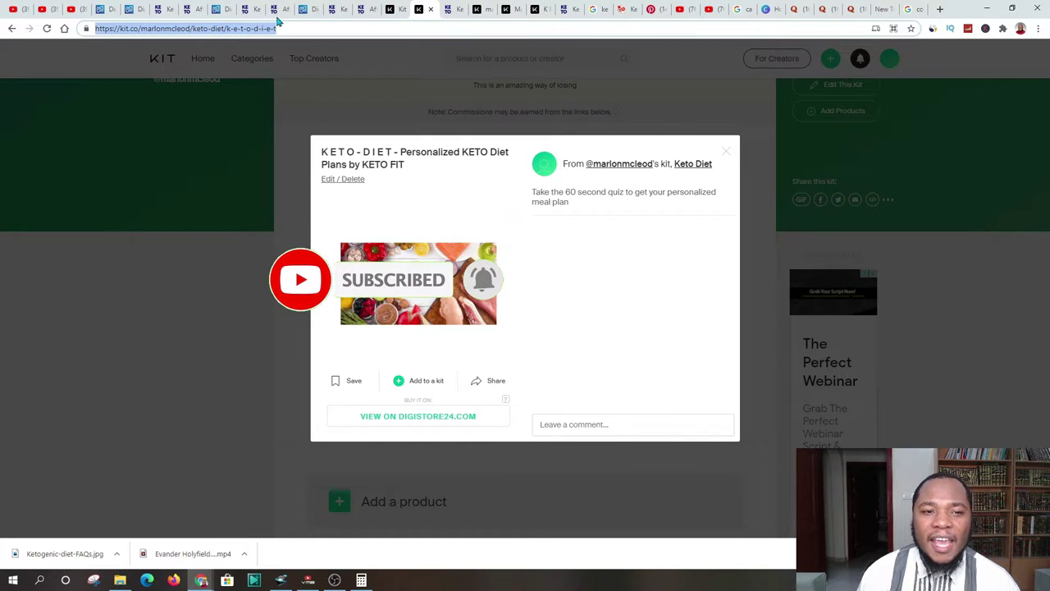
{"action": "left_click", "coordinate": [297, 29]}
{"action": "left_click_drag", "start_coordinate": [296, 29], "coordinate": [85, 33]}
{"action": "right_click", "coordinate": [137, 30]}
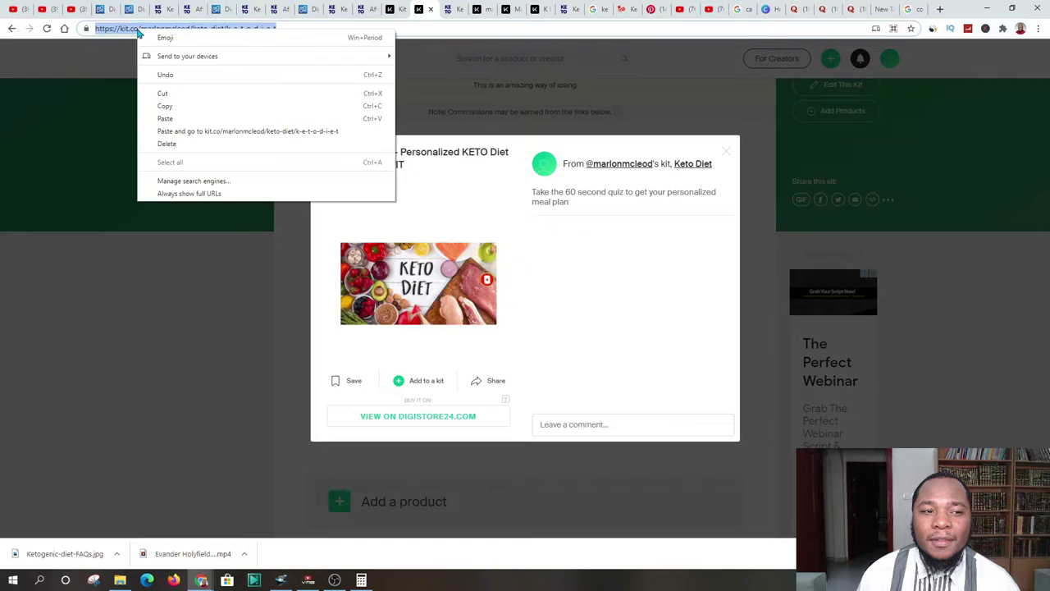
{"action": "left_click", "coordinate": [173, 111]}
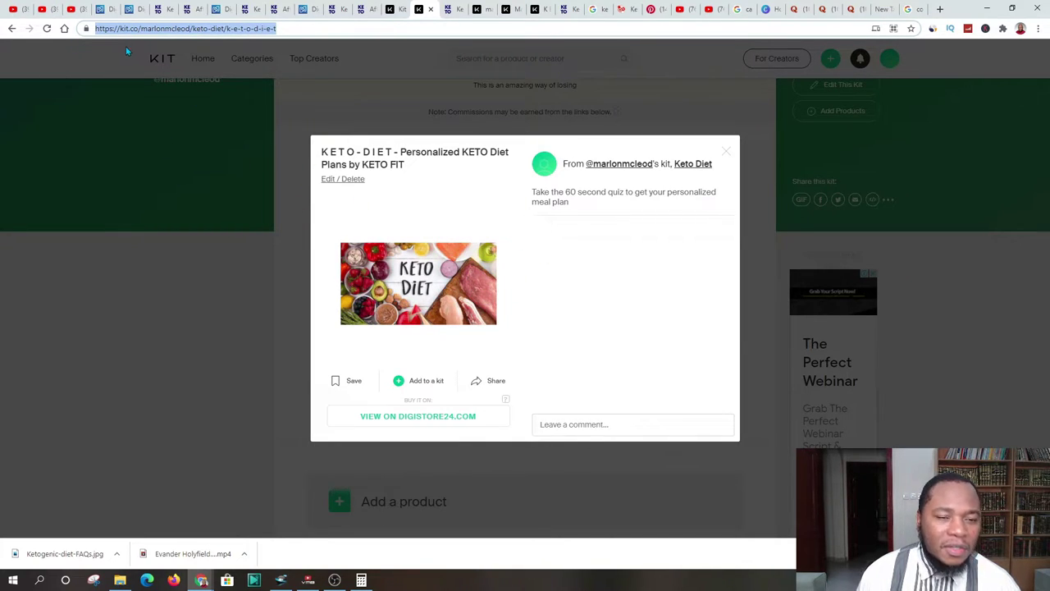
{"action": "right_click", "coordinate": [214, 28]}
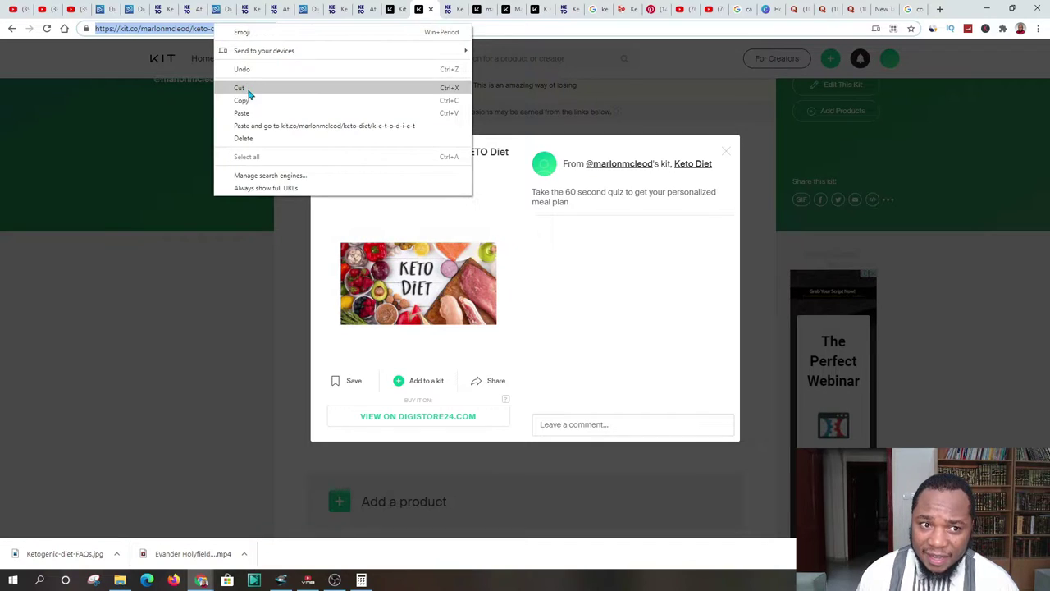
{"action": "left_click", "coordinate": [253, 96]}
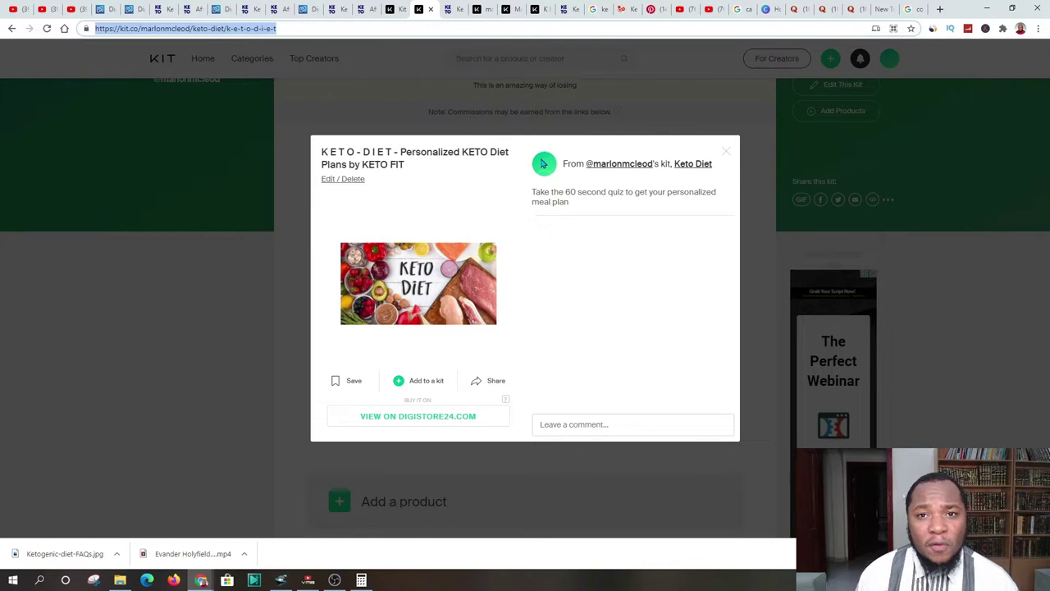
{"action": "left_click", "coordinate": [656, 10]}
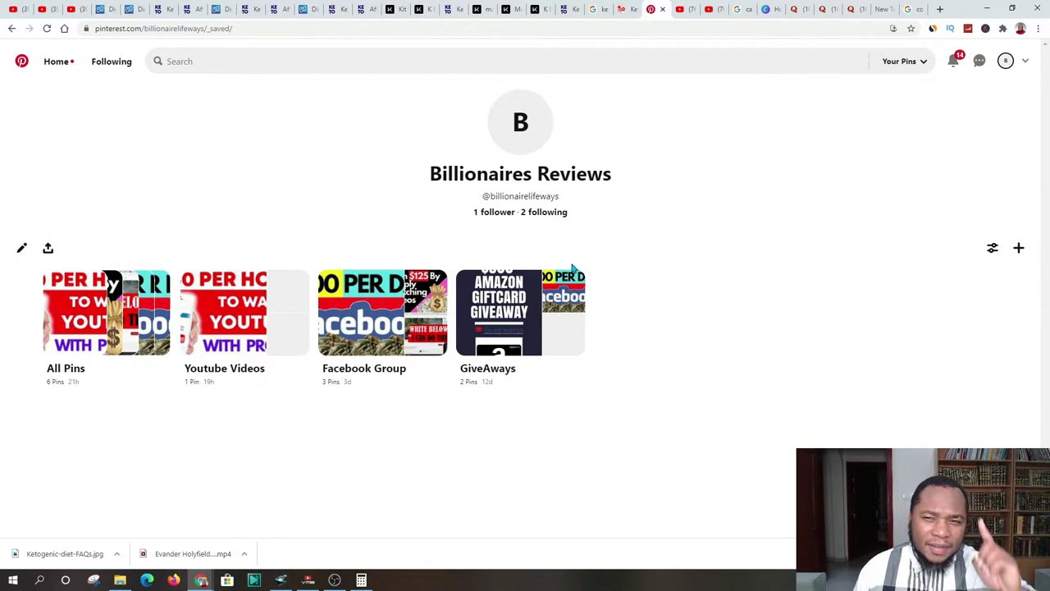
Check the YouTube channel's videos about Pinterest, and switch to Canva to browse all existing designs.
{"action": "left_click", "coordinate": [684, 12]}
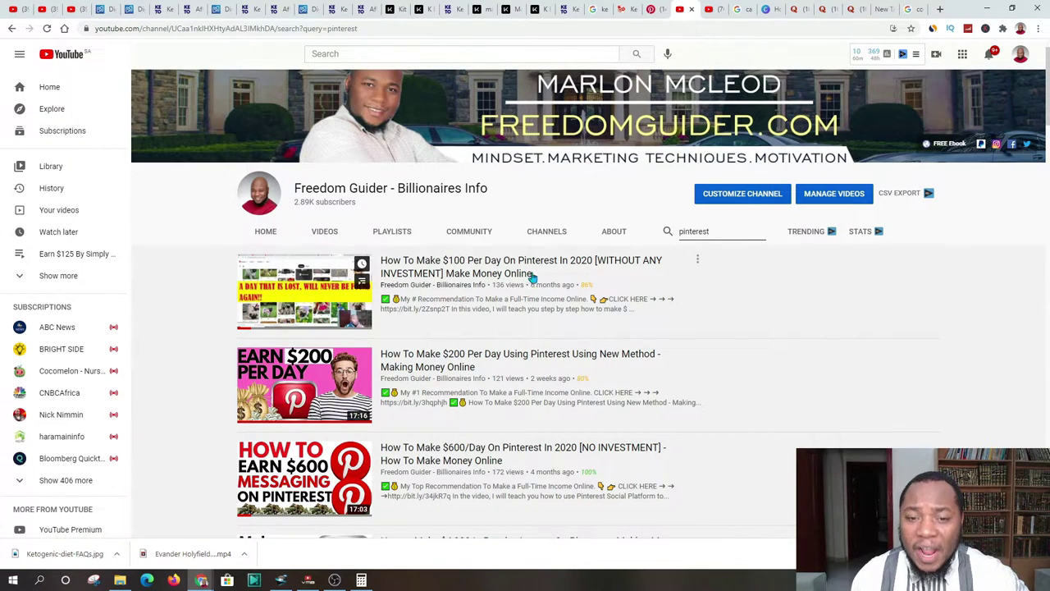
{"action": "left_click", "coordinate": [652, 9]}
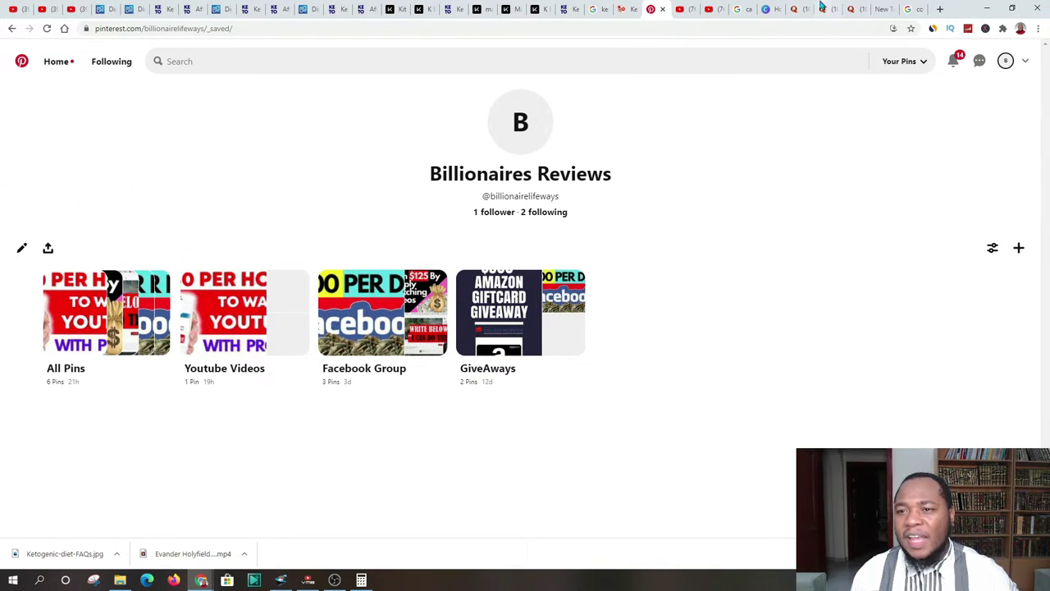
{"action": "left_click", "coordinate": [771, 10]}
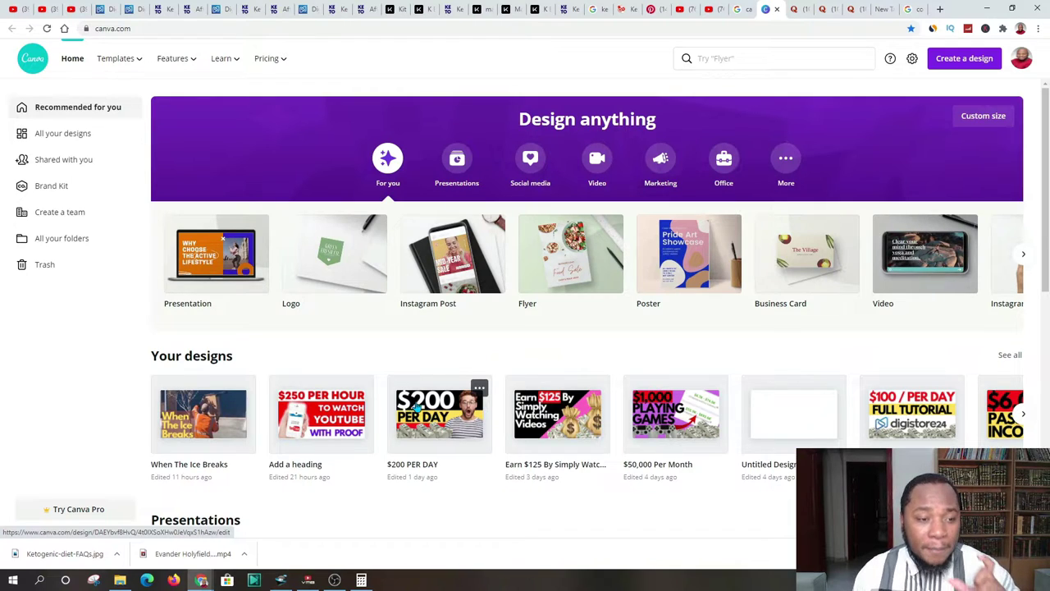
{"action": "left_click", "coordinate": [61, 135]}
{"action": "scroll", "coordinate": [698, 272], "scroll_direction": "down", "scroll_amount": 15}
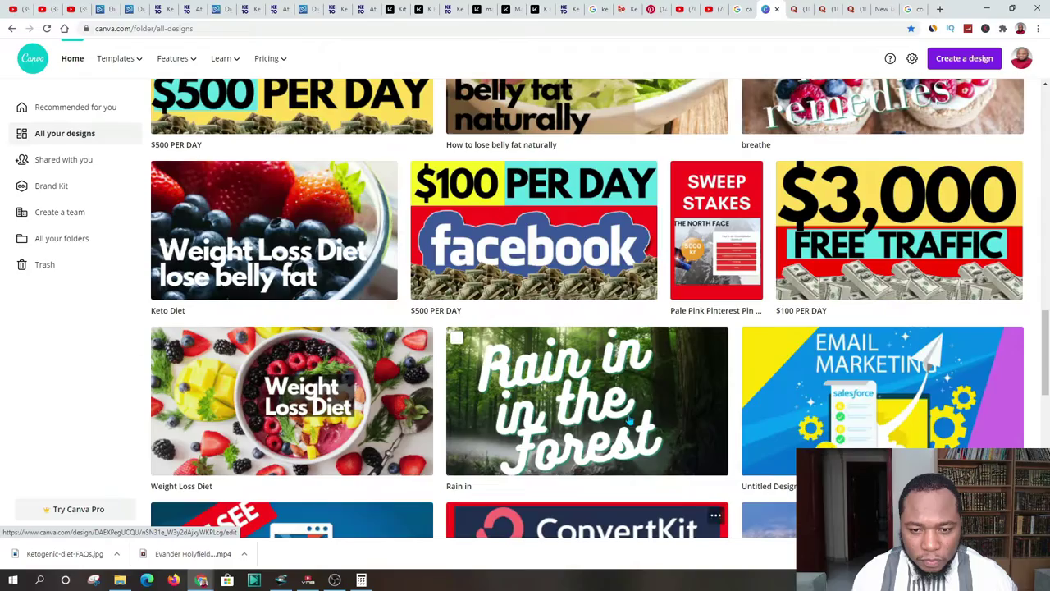
{"action": "scroll", "coordinate": [628, 429], "scroll_direction": "up", "scroll_amount": 6}
Search the design types for "pinterest" and create a blank Pinterest Pin design.
{"action": "left_click", "coordinate": [952, 65]}
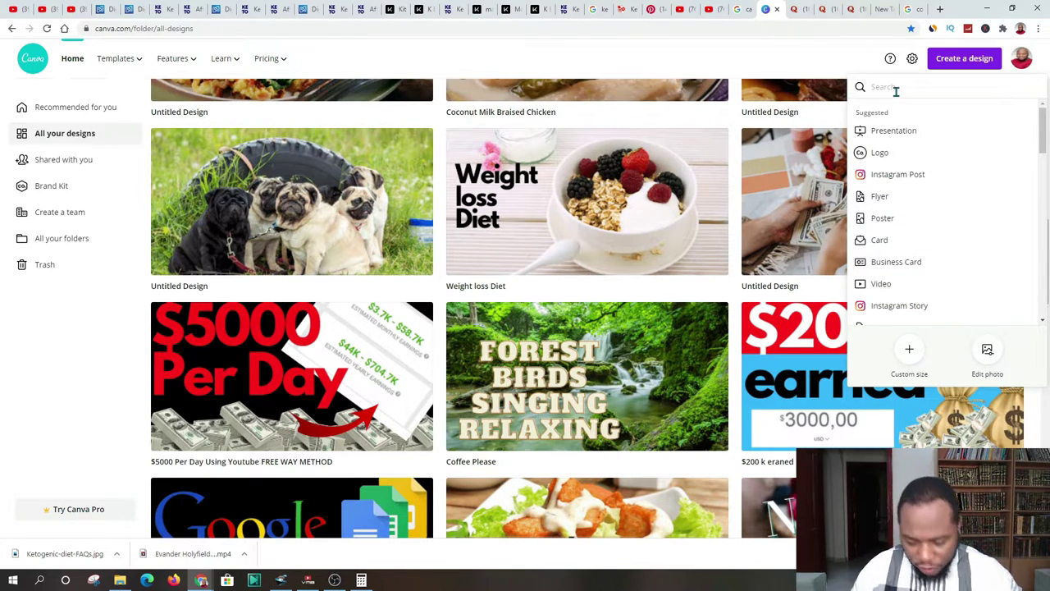
{"action": "type", "text": "pl"}
{"action": "type", "text": "nterest"}
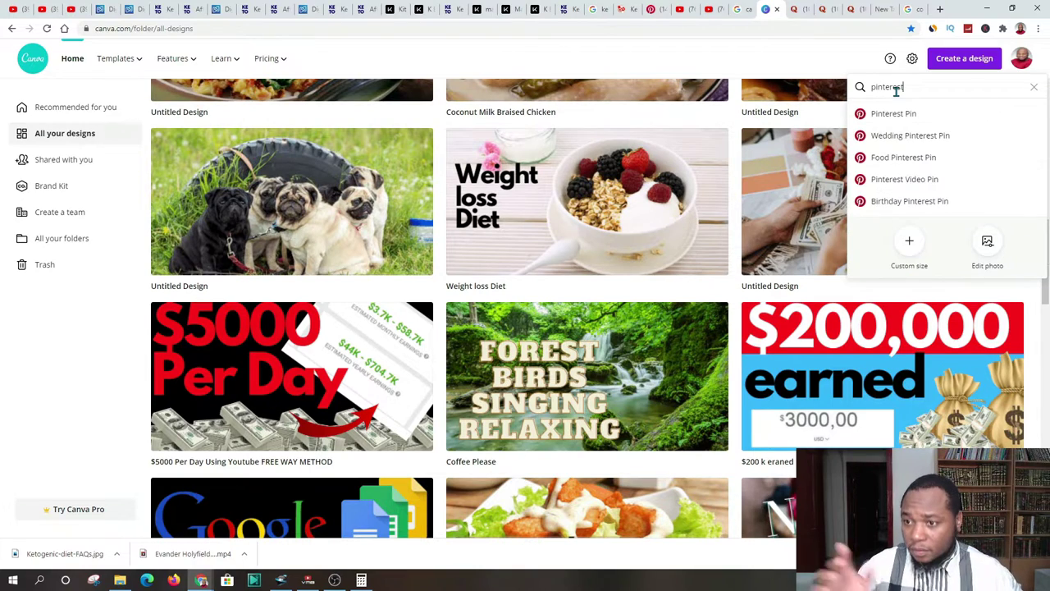
{"action": "left_click", "coordinate": [912, 113]}
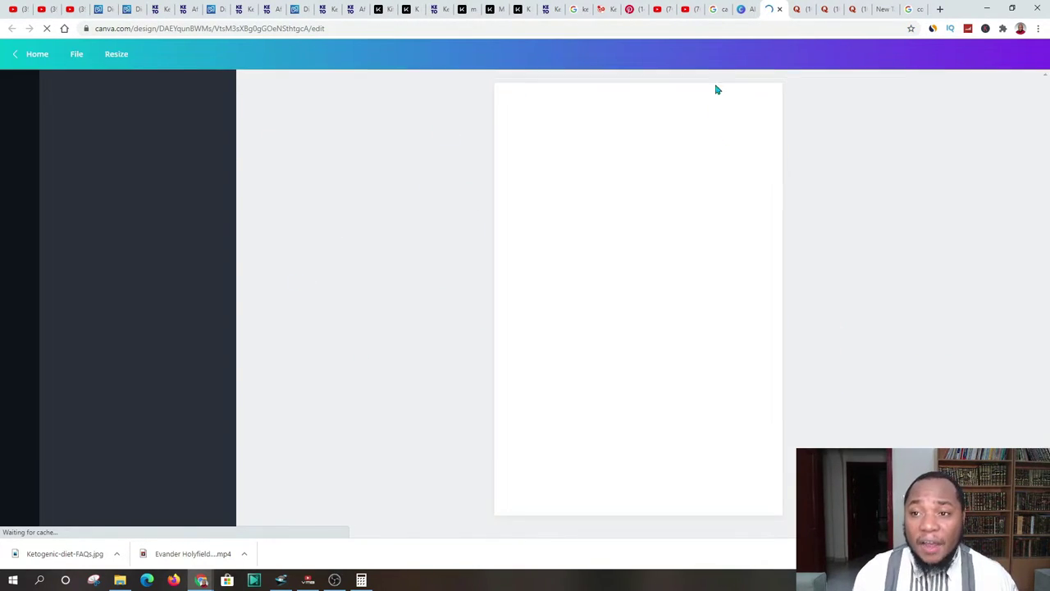
Look over the Pinterest video results on the YouTube channel and switch to the Quora home feed with its account menu closed.
{"action": "left_click", "coordinate": [659, 10]}
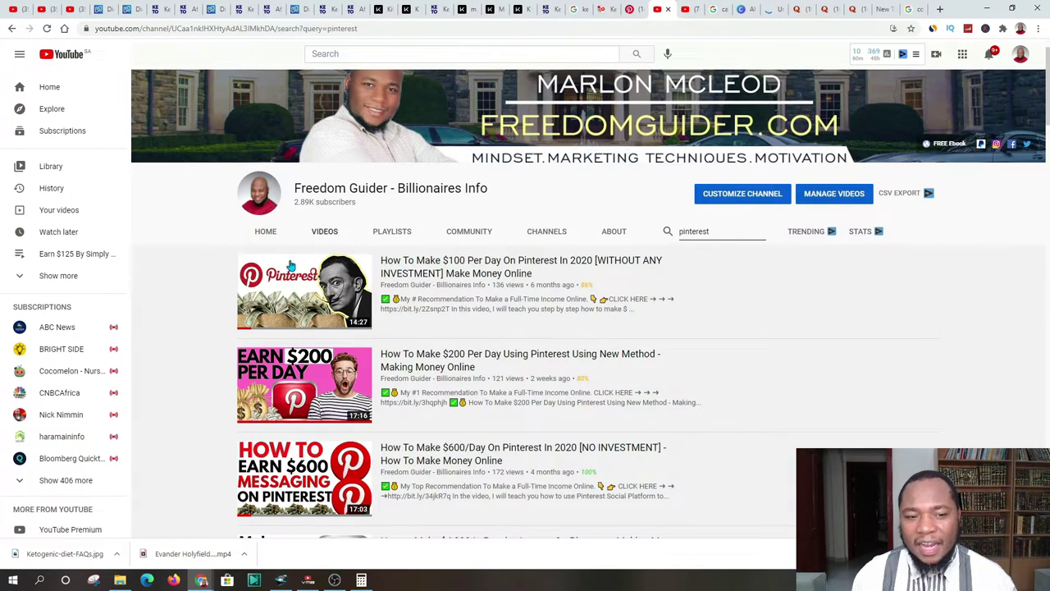
{"action": "mouse_move", "coordinate": [450, 263]}
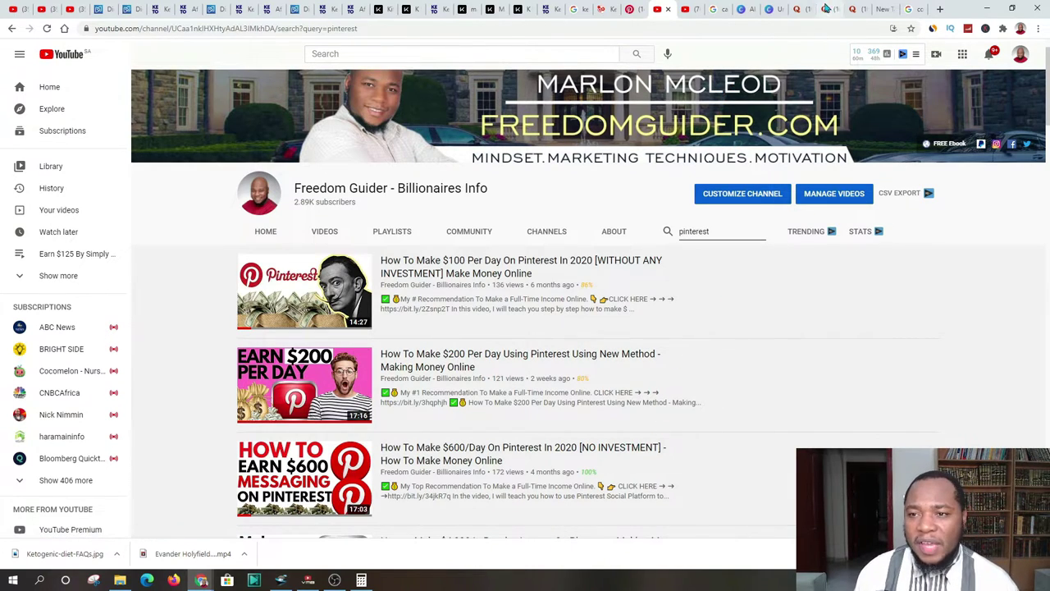
{"action": "left_click", "coordinate": [796, 15]}
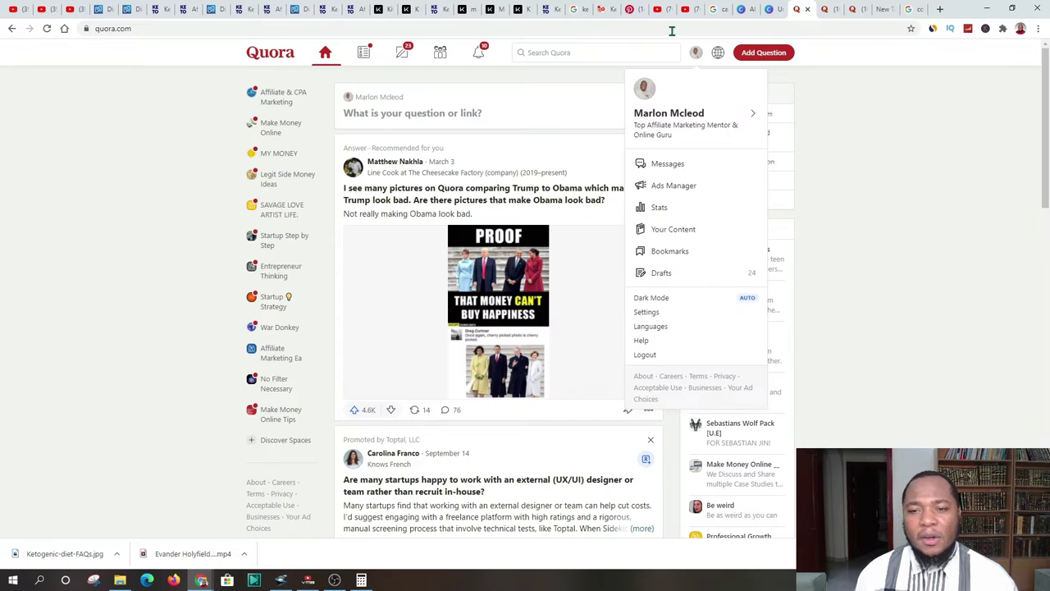
{"action": "left_click", "coordinate": [931, 182]}
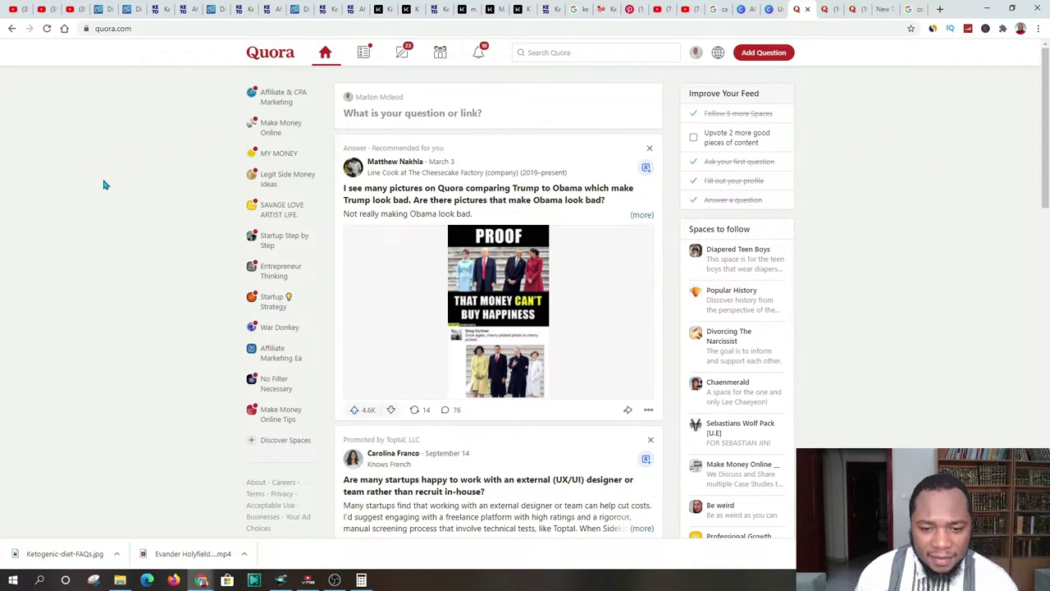
Examine the SimilarWeb traffic statistics for quora.com, including the monthly visits over time, and close them.
{"action": "left_click", "coordinate": [932, 30]}
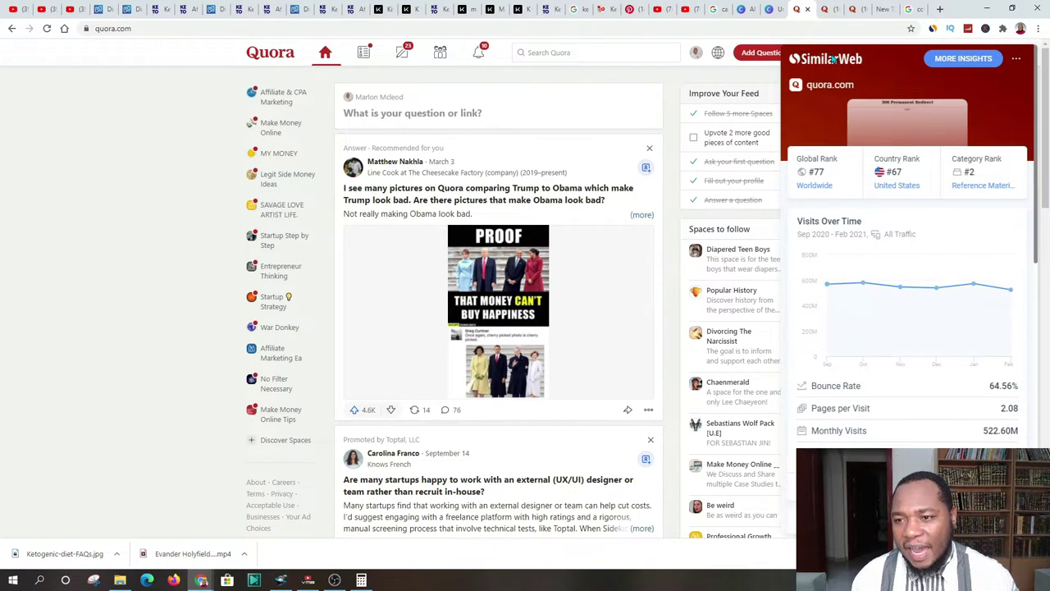
{"action": "mouse_move", "coordinate": [822, 296]}
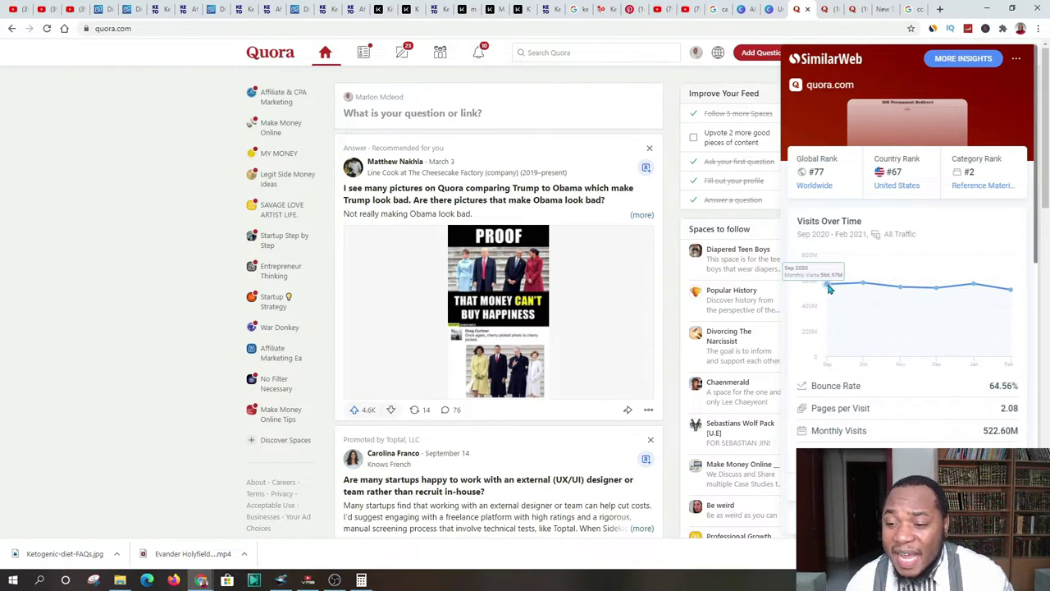
{"action": "mouse_move", "coordinate": [936, 287]}
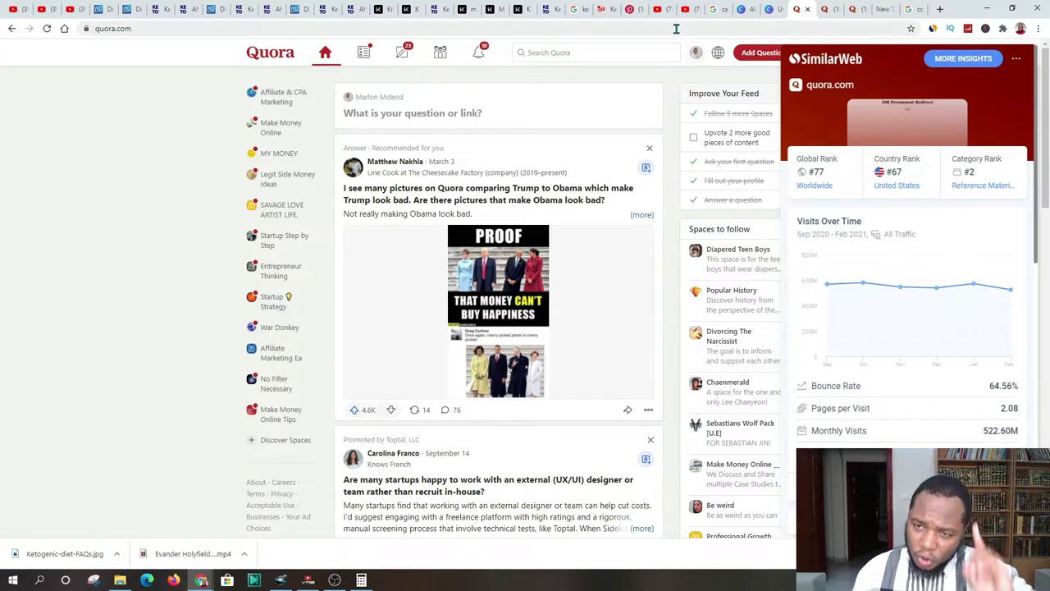
{"action": "left_click", "coordinate": [142, 82]}
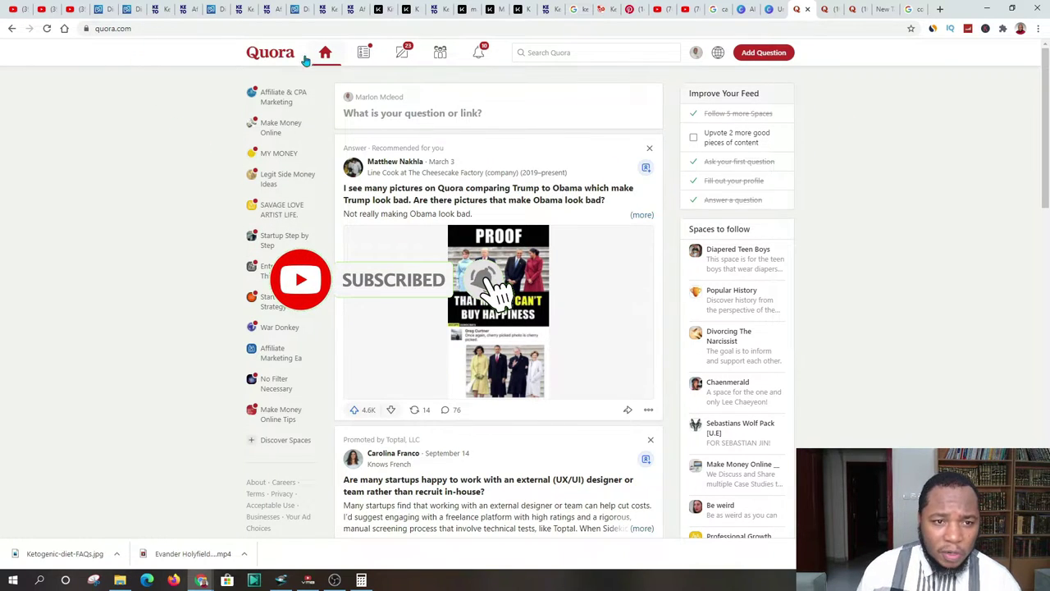
Search Quora for "keto" and limit the results to questions.
{"action": "left_click", "coordinate": [571, 52]}
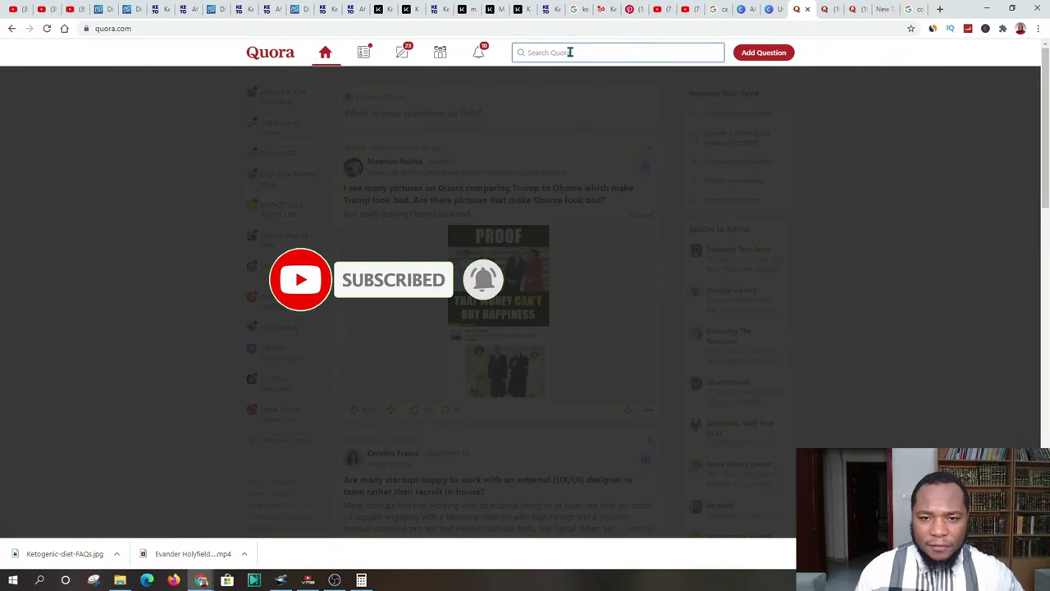
{"action": "type", "text": "keto"}
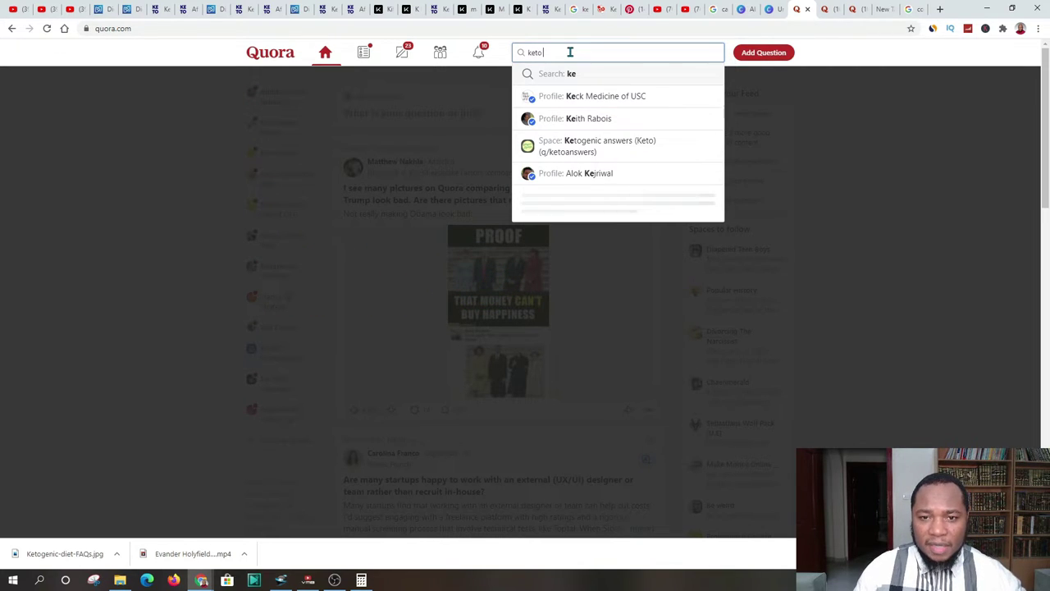
{"action": "key", "text": "Return"}
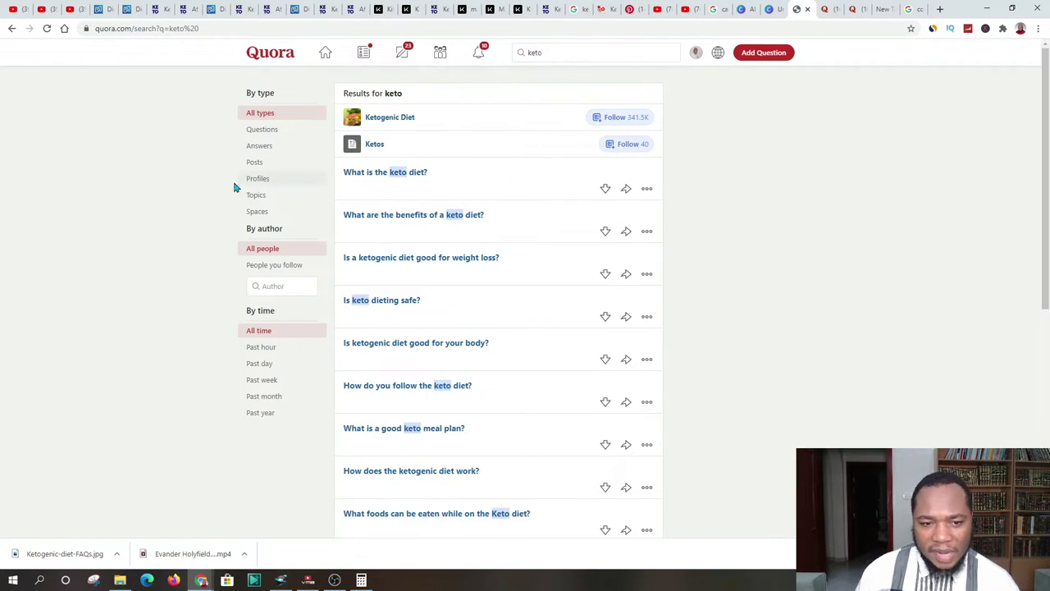
{"action": "left_click", "coordinate": [262, 132]}
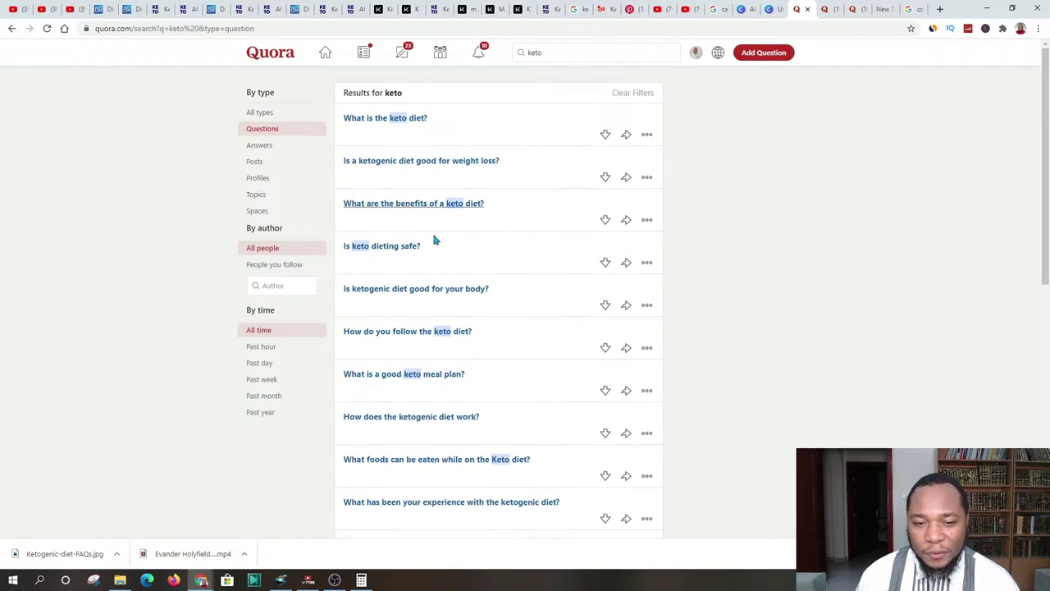
Open the question "Is a ketogenic diet good for weight loss?" and look over its answers.
{"action": "scroll", "coordinate": [432, 238], "scroll_direction": "down", "scroll_amount": 1}
{"action": "left_click", "coordinate": [423, 164]}
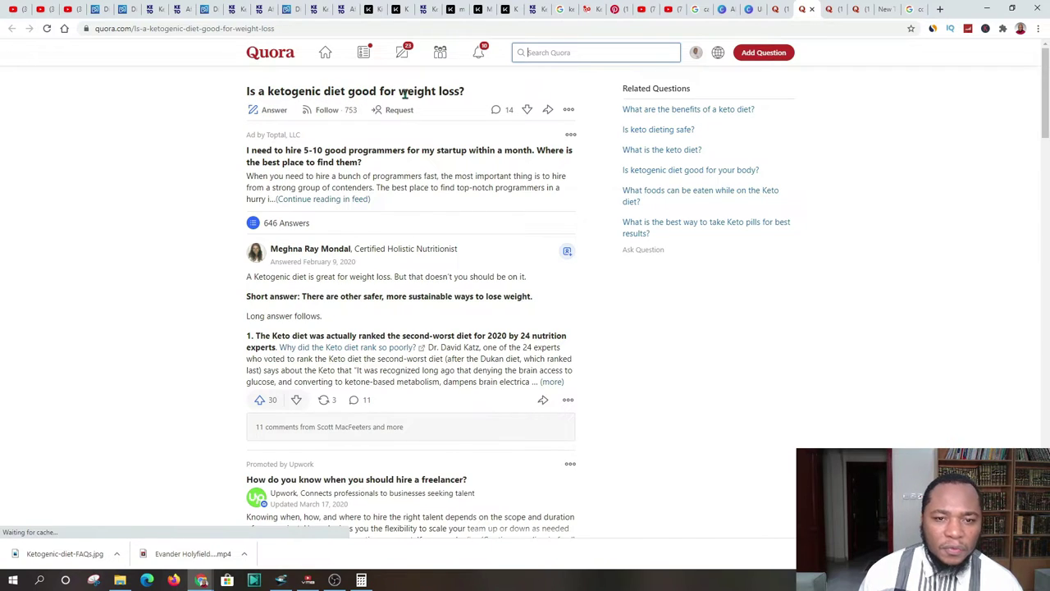
{"action": "scroll", "coordinate": [234, 185], "scroll_direction": "down", "scroll_amount": 1}
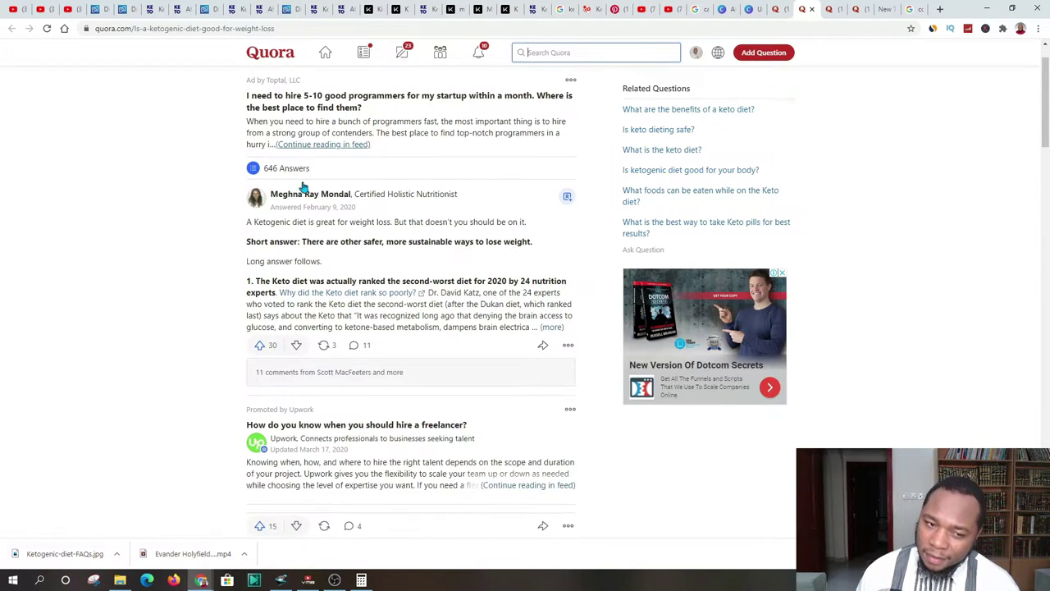
{"action": "scroll", "coordinate": [290, 211], "scroll_direction": "up", "scroll_amount": 1}
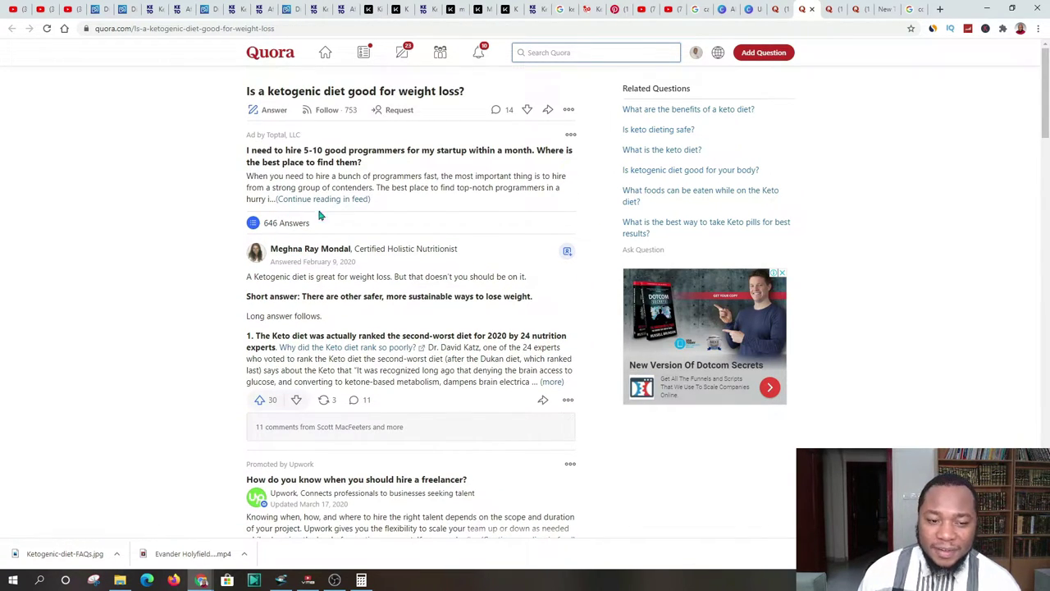
{"action": "scroll", "coordinate": [347, 303], "scroll_direction": "down", "scroll_amount": 1}
{"action": "scroll", "coordinate": [284, 263], "scroll_direction": "up", "scroll_amount": 1}
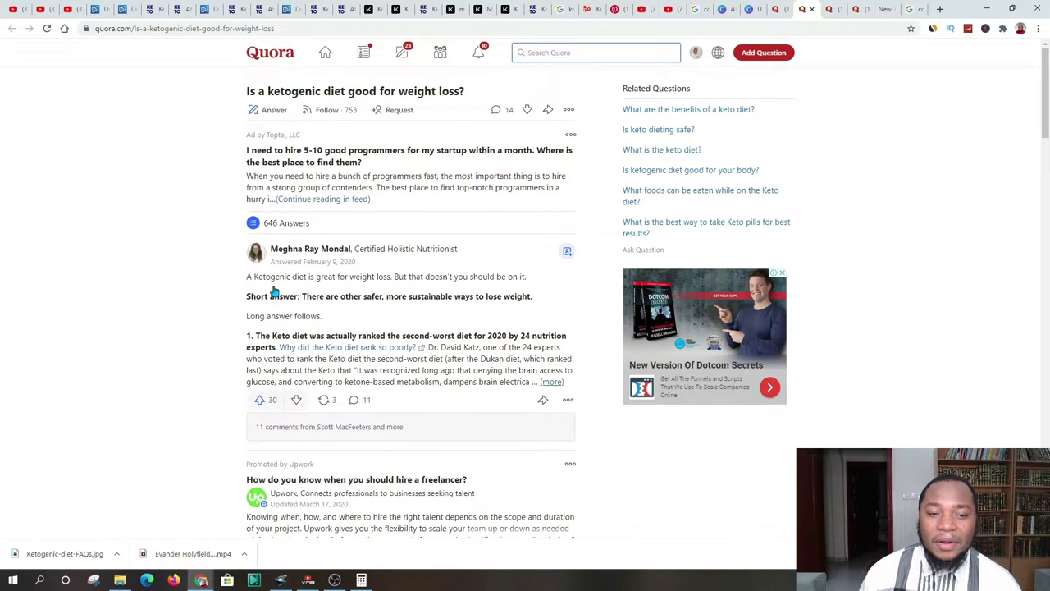
View the Quora account's answer stats and open the list of its own content.
{"action": "left_click", "coordinate": [696, 55]}
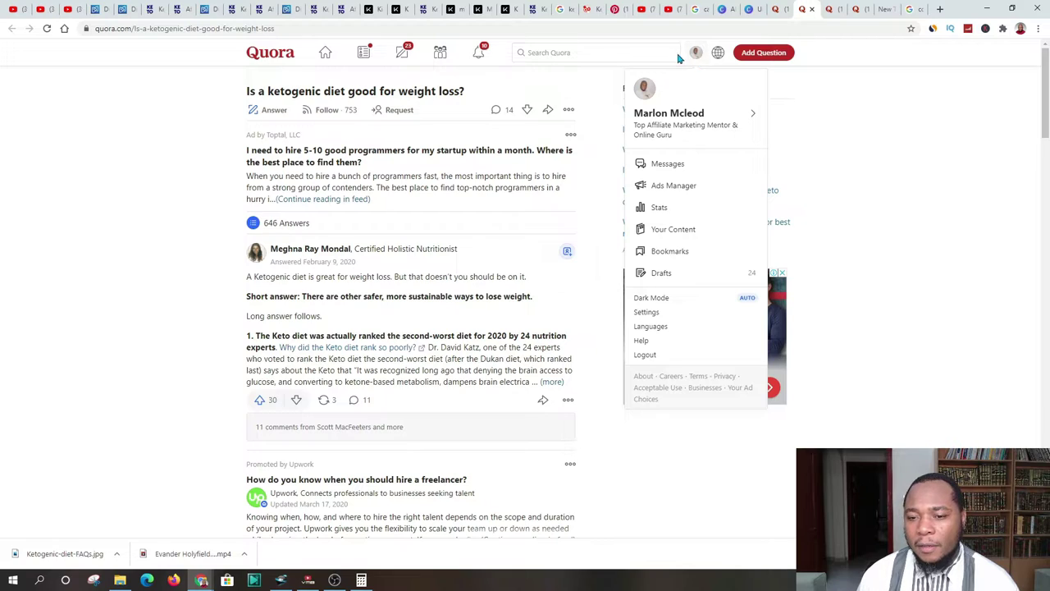
{"action": "left_click", "coordinate": [660, 209]}
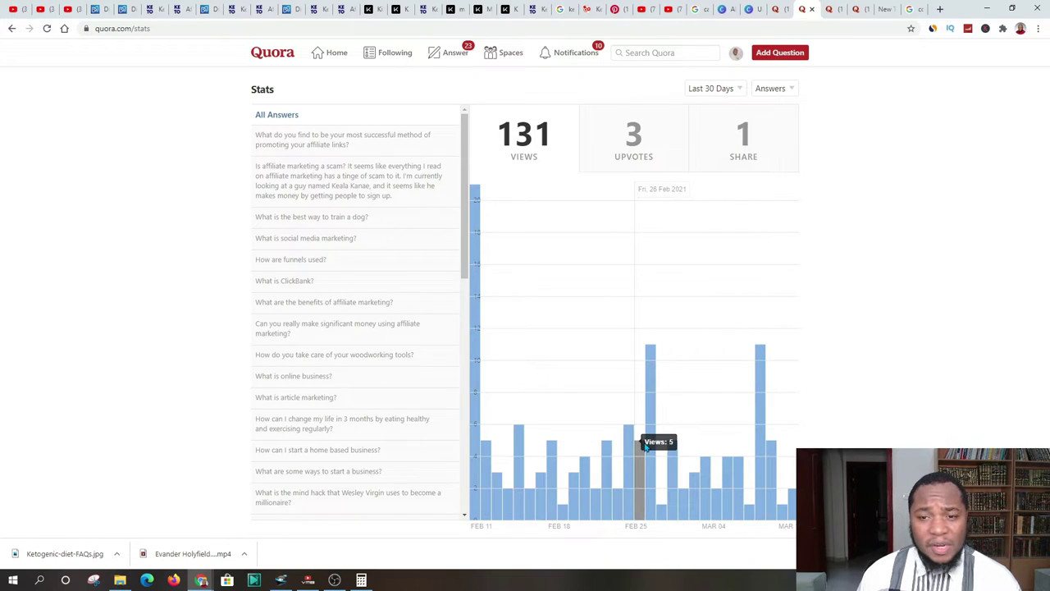
{"action": "left_click", "coordinate": [736, 54]}
{"action": "left_click", "coordinate": [733, 235]}
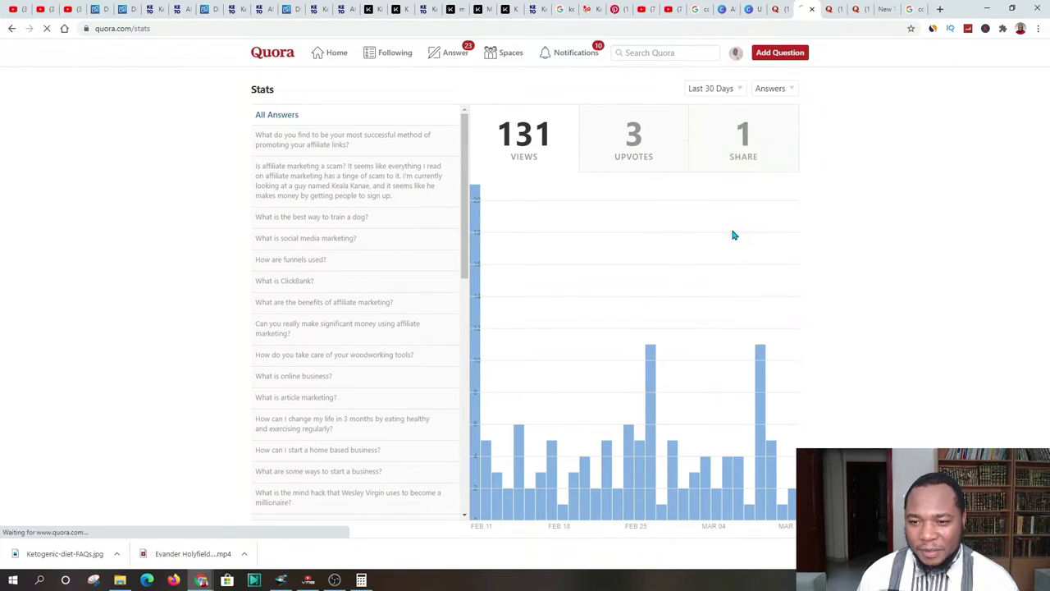
{"action": "scroll", "coordinate": [427, 104], "scroll_direction": "down", "scroll_amount": 1}
{"action": "scroll", "coordinate": [534, 208], "scroll_direction": "up", "scroll_amount": 1}
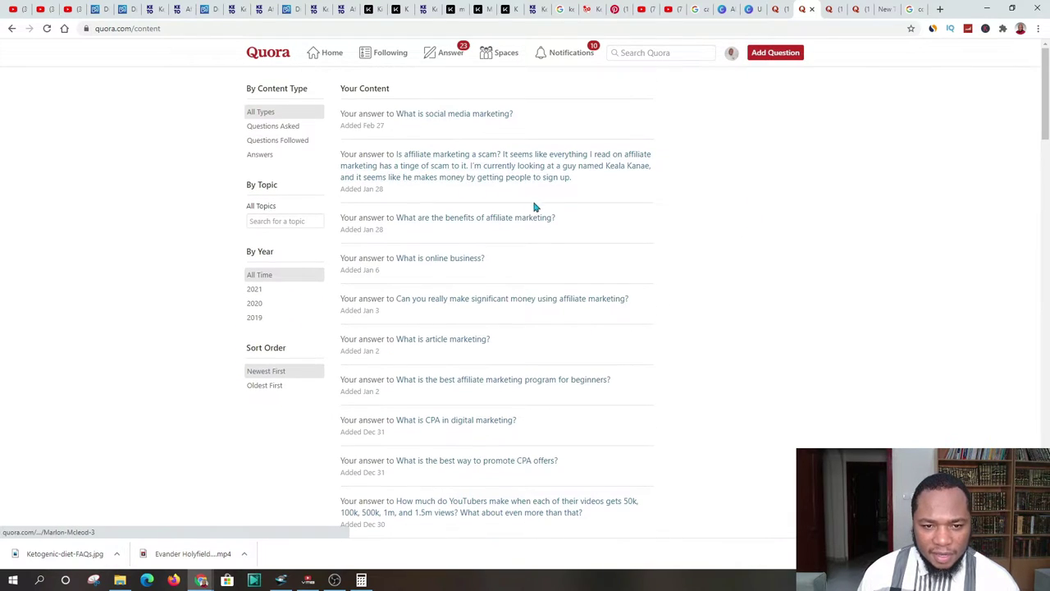
Open the account's answer to "Is affiliate marketing a scam?" and examine its video, article text and view count.
{"action": "left_click", "coordinate": [482, 166]}
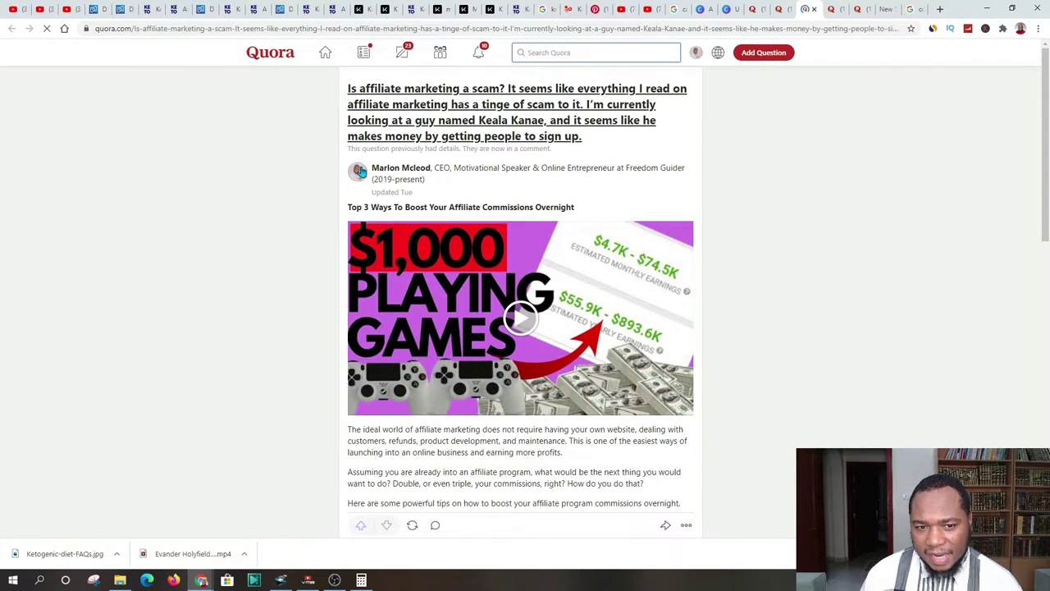
{"action": "scroll", "coordinate": [359, 171], "scroll_direction": "down", "scroll_amount": 1}
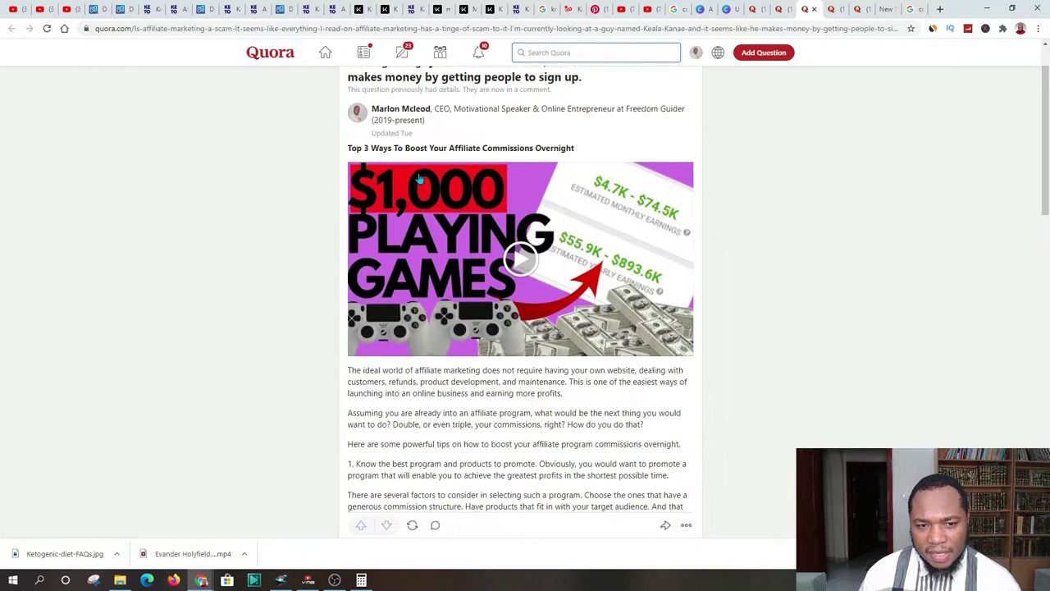
{"action": "scroll", "coordinate": [418, 179], "scroll_direction": "down", "scroll_amount": 15}
{"action": "scroll", "coordinate": [501, 242], "scroll_direction": "up", "scroll_amount": 2}
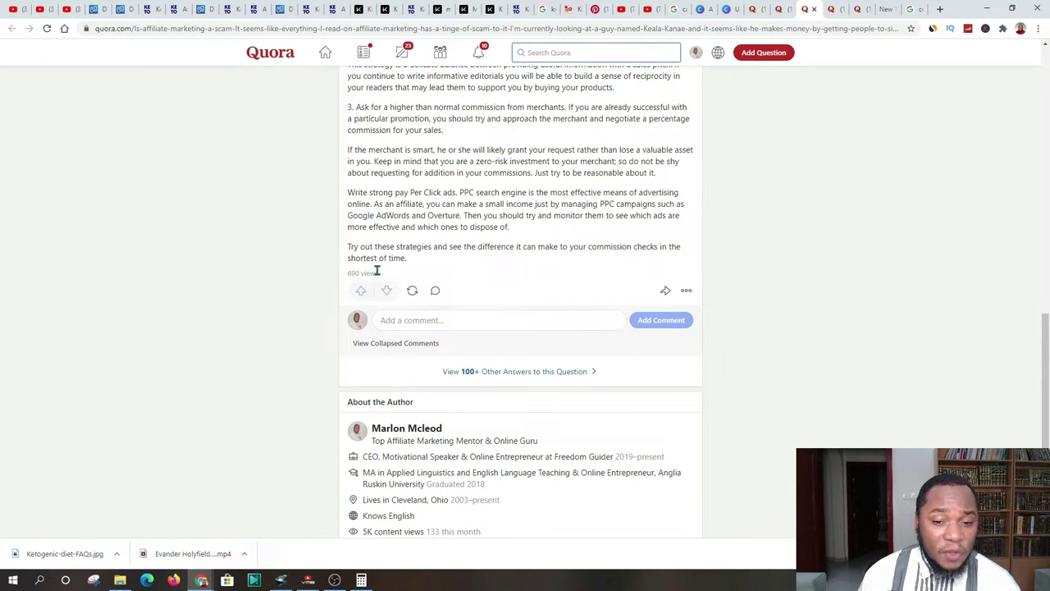
{"action": "scroll", "coordinate": [377, 270], "scroll_direction": "up", "scroll_amount": 13}
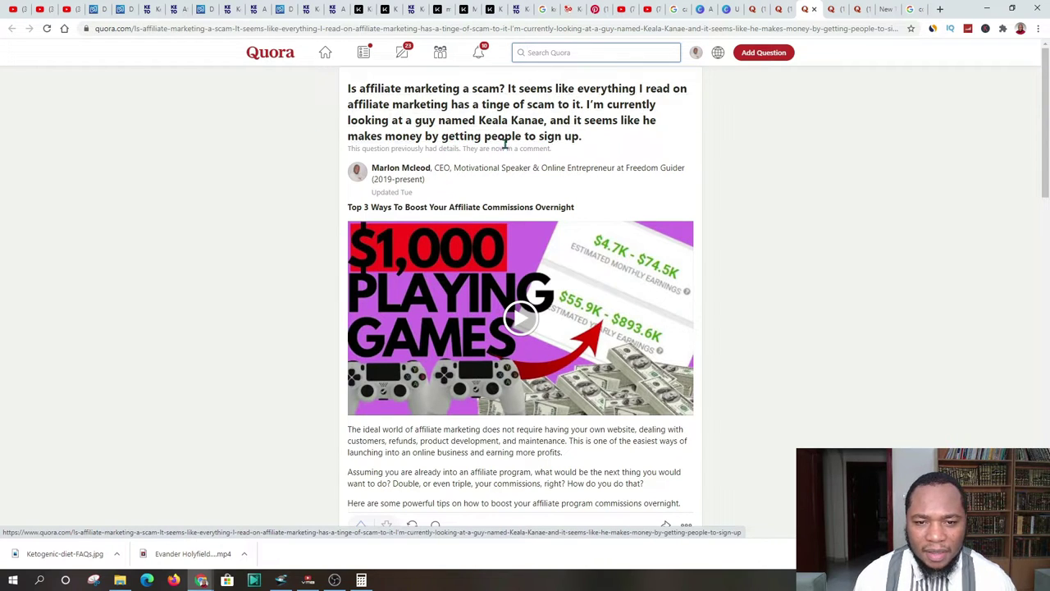
{"action": "scroll", "coordinate": [345, 304], "scroll_direction": "down", "scroll_amount": 3}
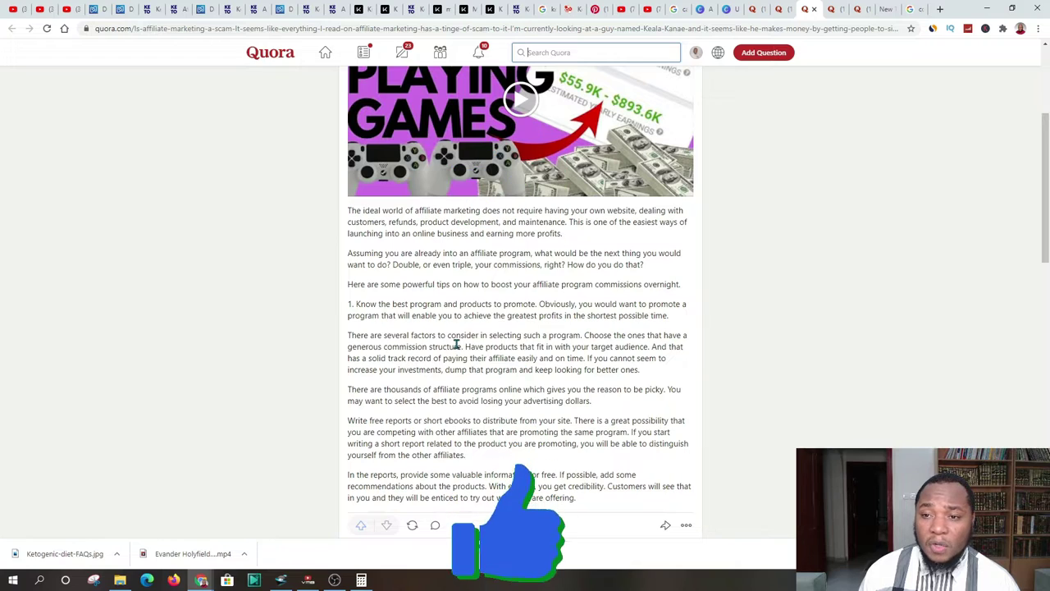
{"action": "scroll", "coordinate": [457, 363], "scroll_direction": "up", "scroll_amount": 3}
{"action": "scroll", "coordinate": [473, 304], "scroll_direction": "down", "scroll_amount": 3}
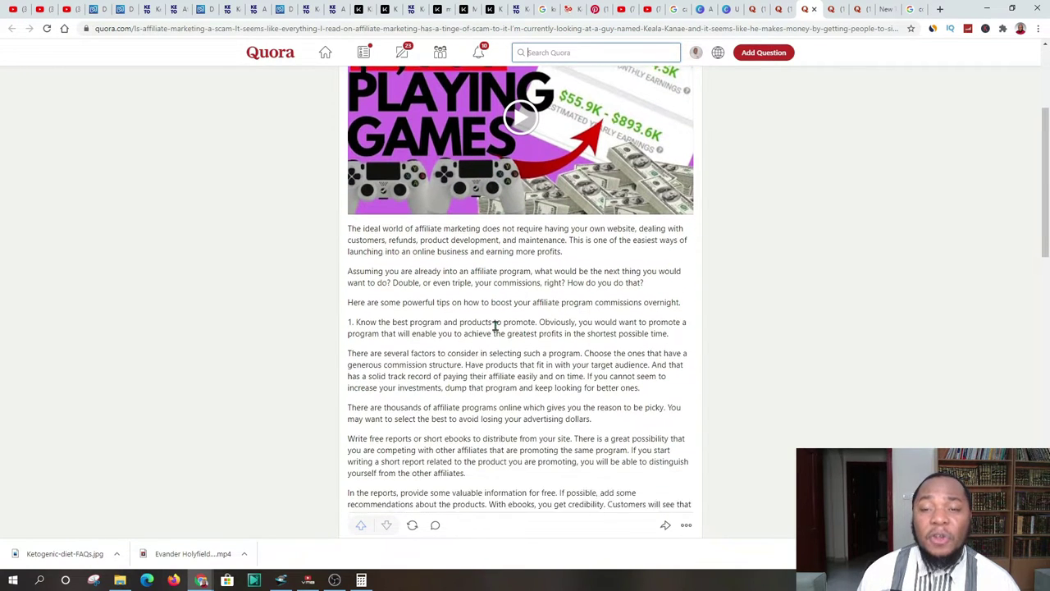
Copy the K E T O - D I E T product page link from the kit and return to Quora's keto question results.
{"action": "left_click", "coordinate": [383, 9]}
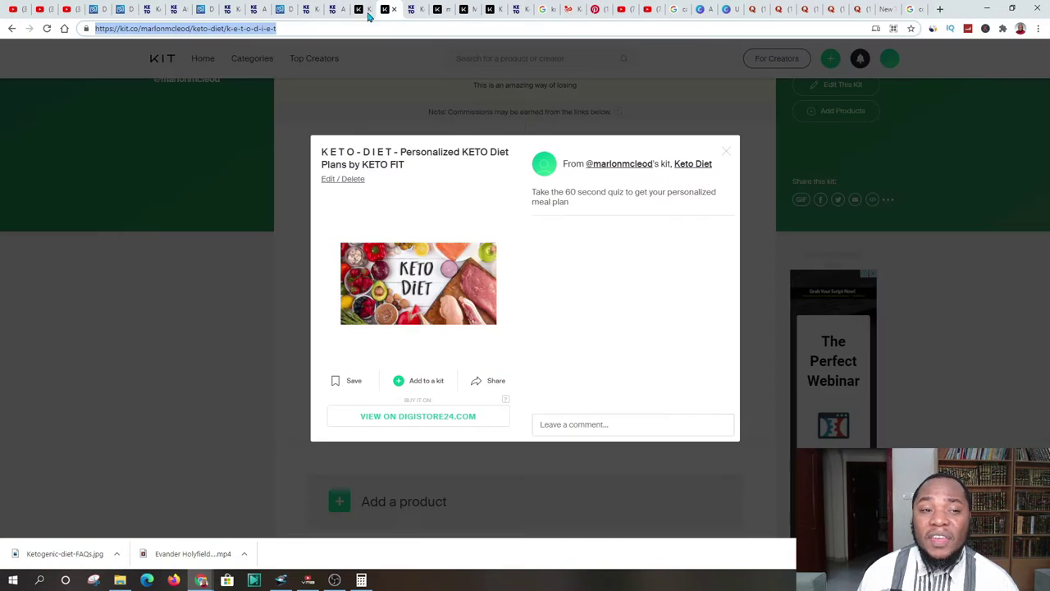
{"action": "right_click", "coordinate": [252, 28]}
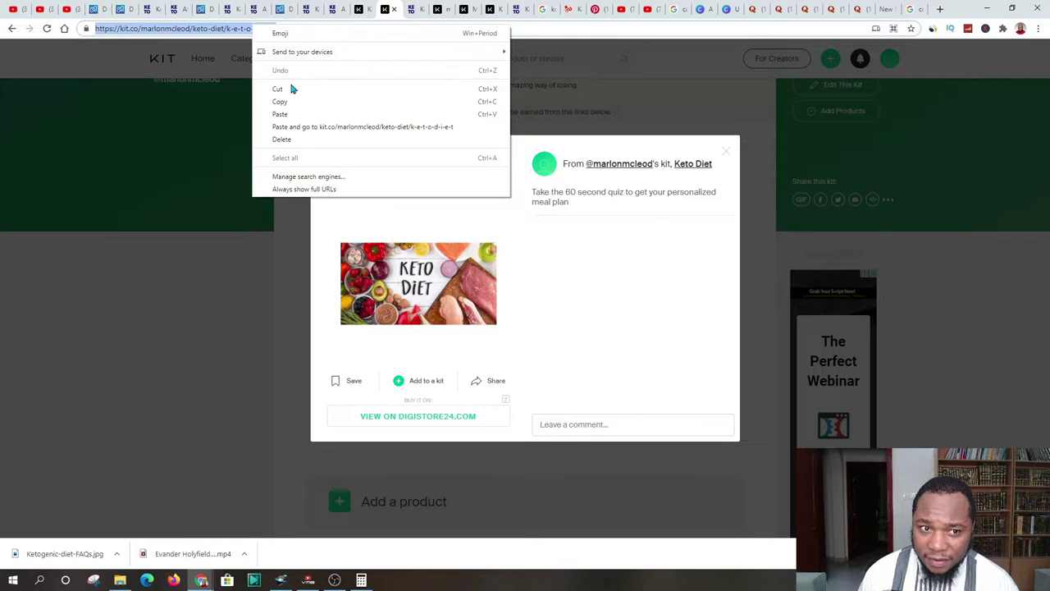
{"action": "left_click", "coordinate": [296, 103]}
{"action": "left_click", "coordinate": [755, 10]}
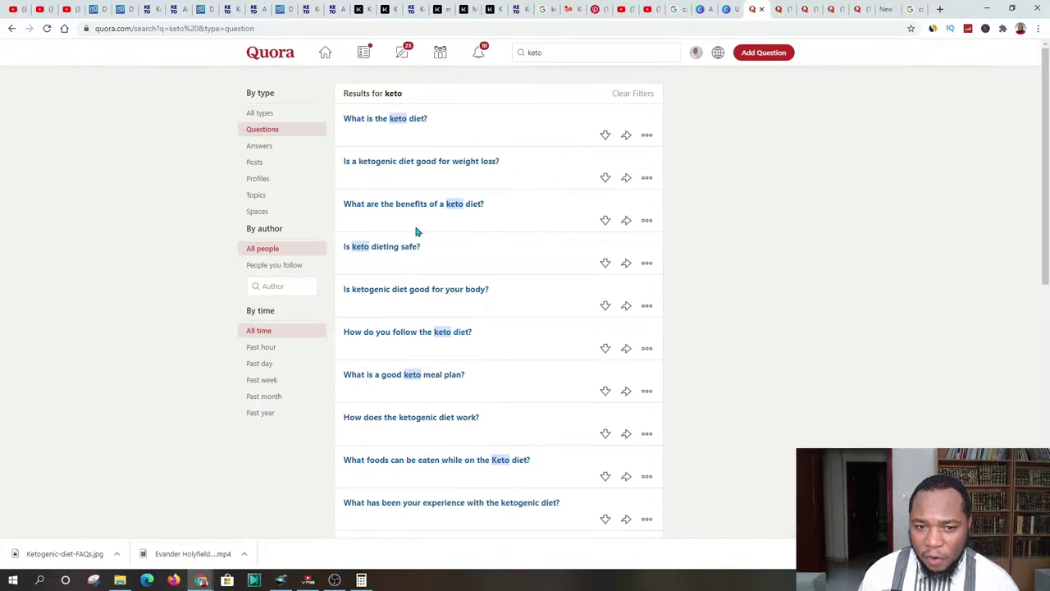
Reopen the account's Quora answer to "Is affiliate marketing a scam?" and look through its video, article text and view count.
{"action": "left_click", "coordinate": [699, 9]}
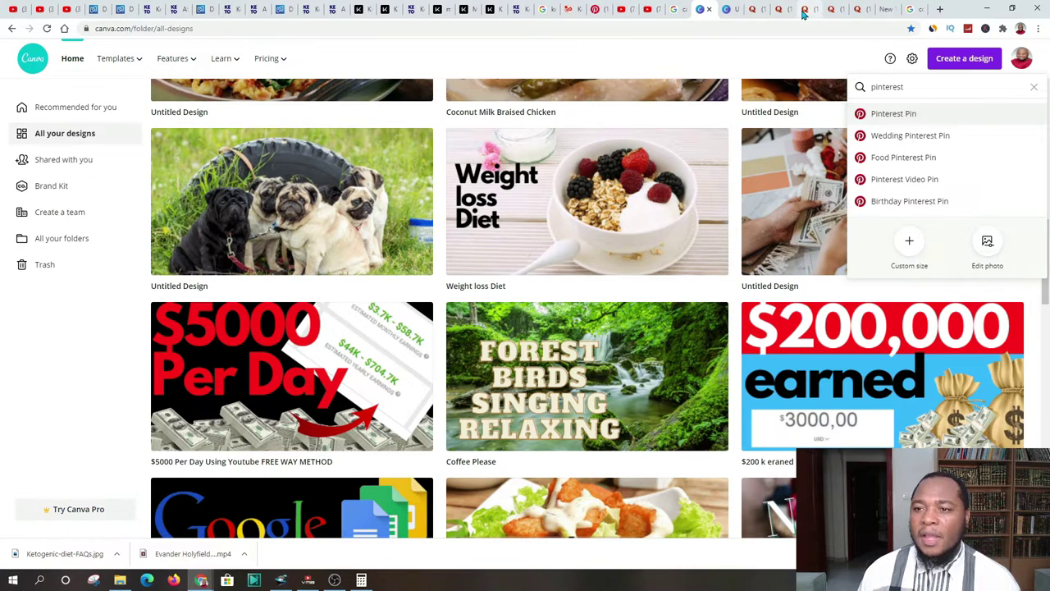
{"action": "left_click", "coordinate": [778, 10]}
{"action": "left_click", "coordinate": [808, 10]}
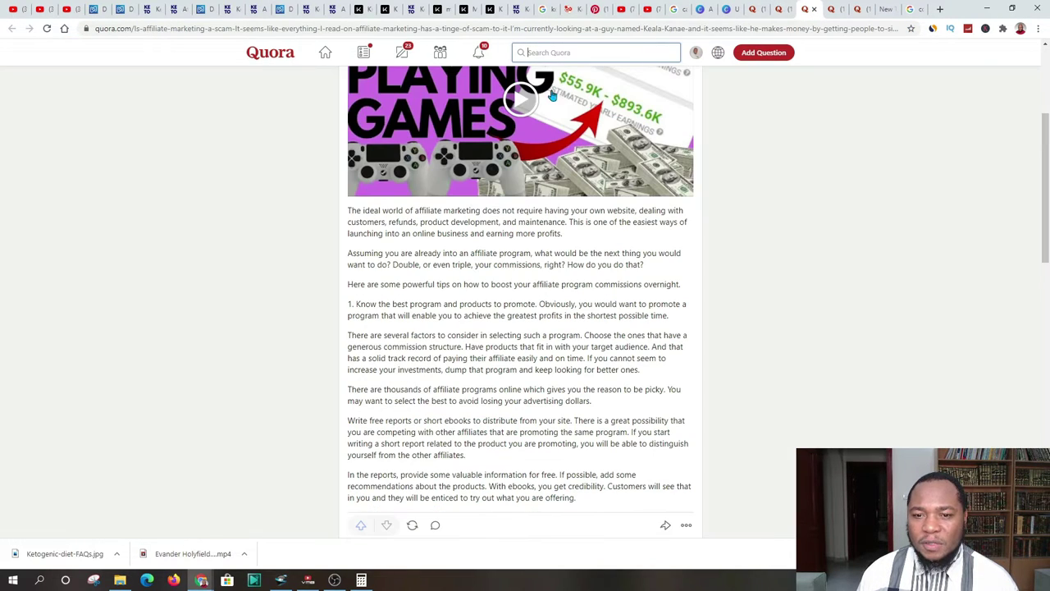
{"action": "scroll", "coordinate": [400, 314], "scroll_direction": "down", "scroll_amount": 5}
{"action": "scroll", "coordinate": [401, 314], "scroll_direction": "down", "scroll_amount": 3}
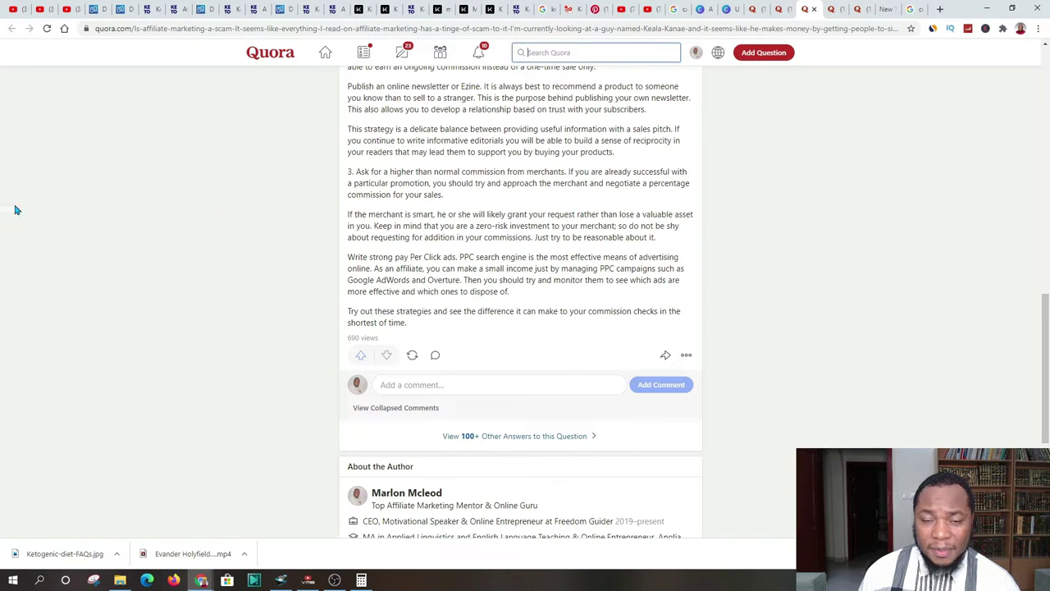
{"action": "scroll", "coordinate": [605, 176], "scroll_direction": "up", "scroll_amount": 15}
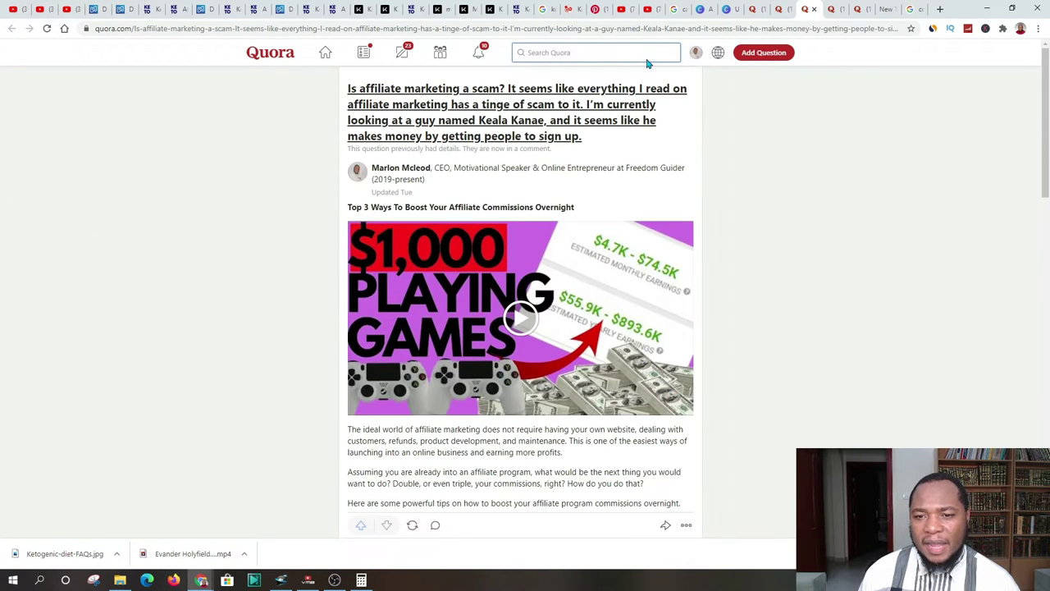
Open the question "What is the keto diet?" from the keto question results in a new tab.
{"action": "left_click", "coordinate": [782, 10]}
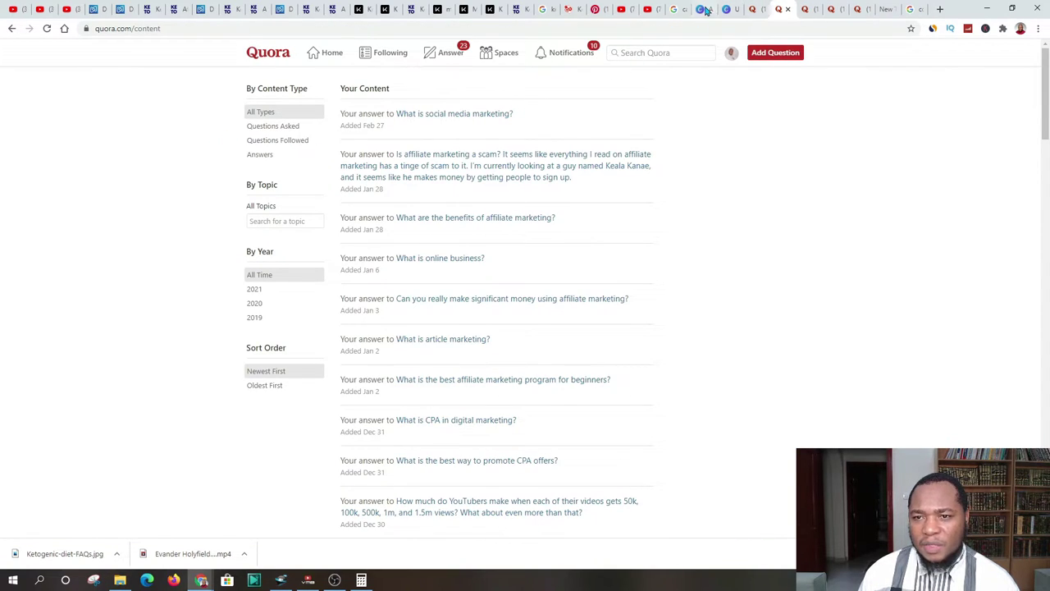
{"action": "left_click", "coordinate": [754, 10]}
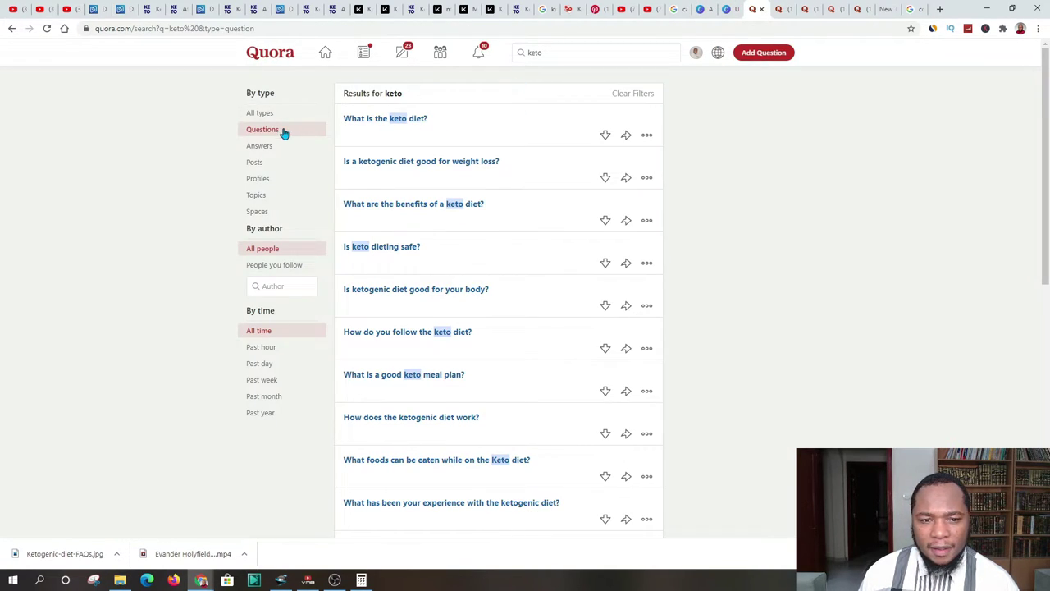
{"action": "right_click", "coordinate": [394, 121]}
{"action": "left_click", "coordinate": [435, 127]}
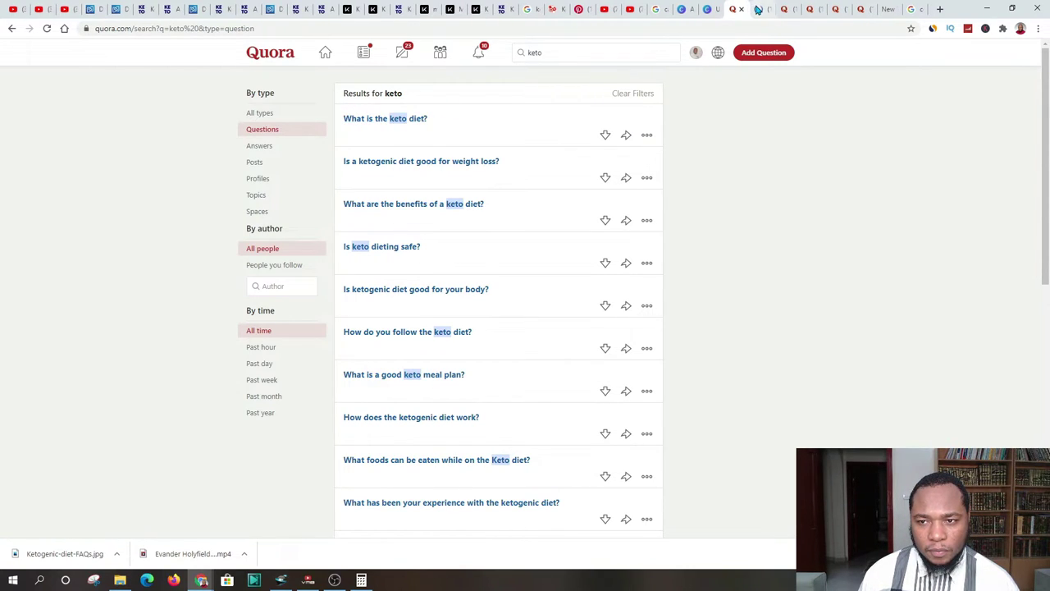
{"action": "left_click", "coordinate": [759, 10]}
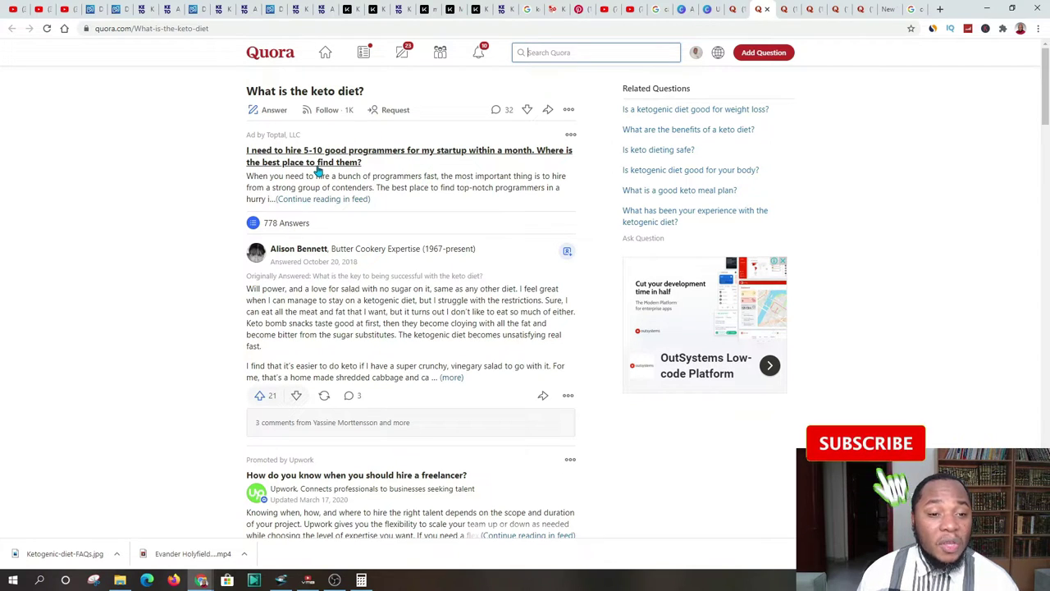
Open the promoted Toptal answer about hiring 5-10 programmers in full and browse the Quora feed below it.
{"action": "left_click", "coordinate": [320, 205]}
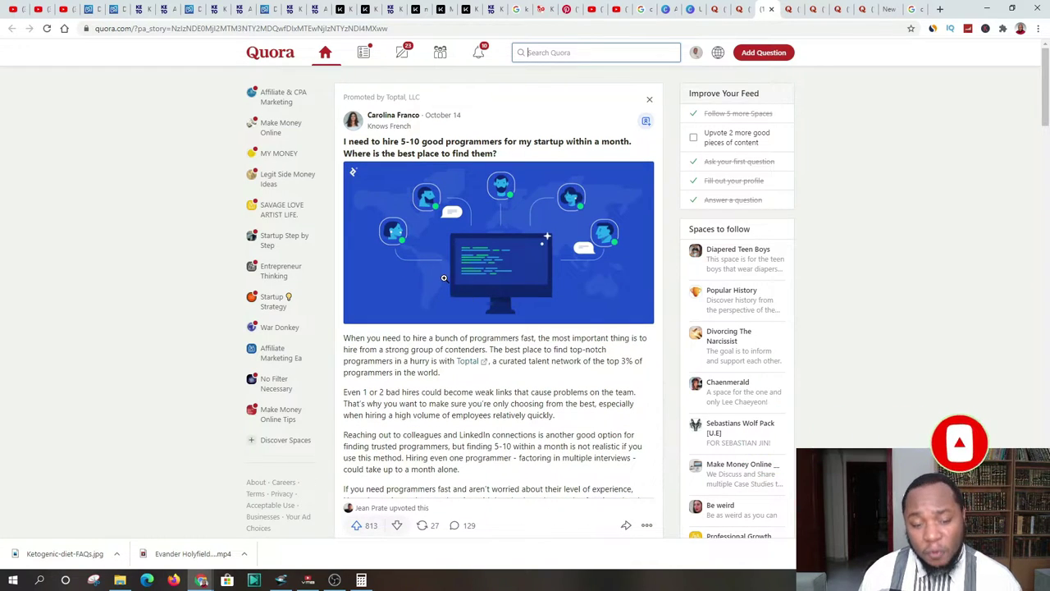
{"action": "scroll", "coordinate": [419, 292], "scroll_direction": "down", "scroll_amount": 3}
{"action": "scroll", "coordinate": [419, 287], "scroll_direction": "down", "scroll_amount": 8}
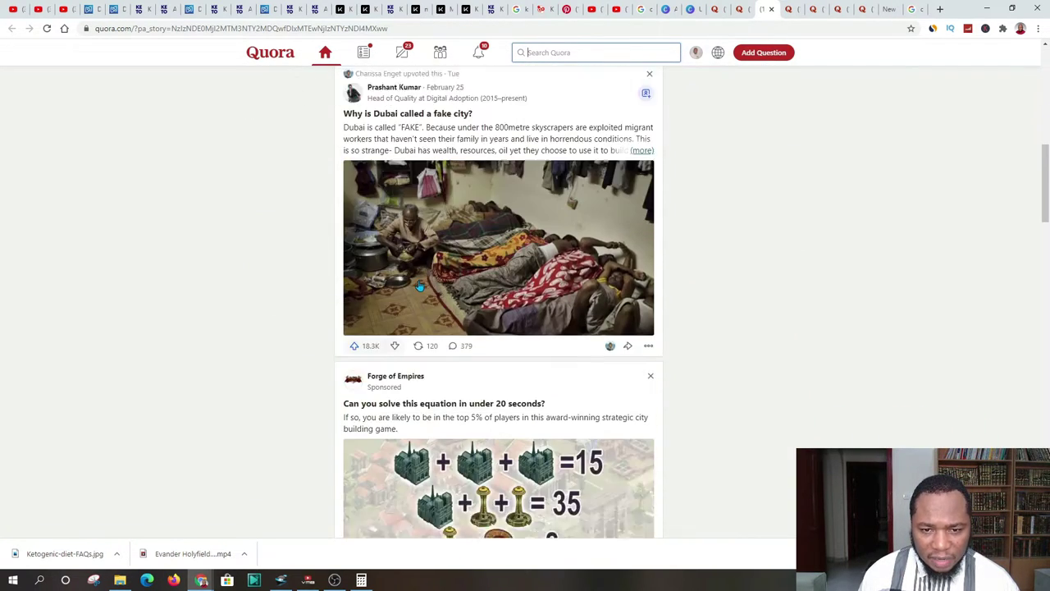
{"action": "scroll", "coordinate": [418, 287], "scroll_direction": "down", "scroll_amount": 7}
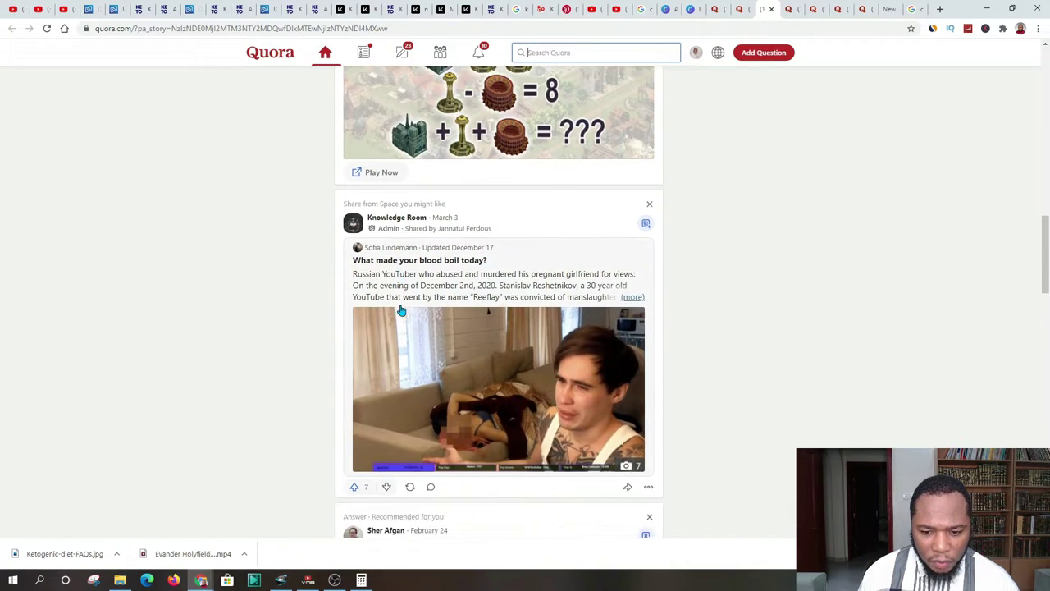
{"action": "scroll", "coordinate": [402, 303], "scroll_direction": "down", "scroll_amount": 7}
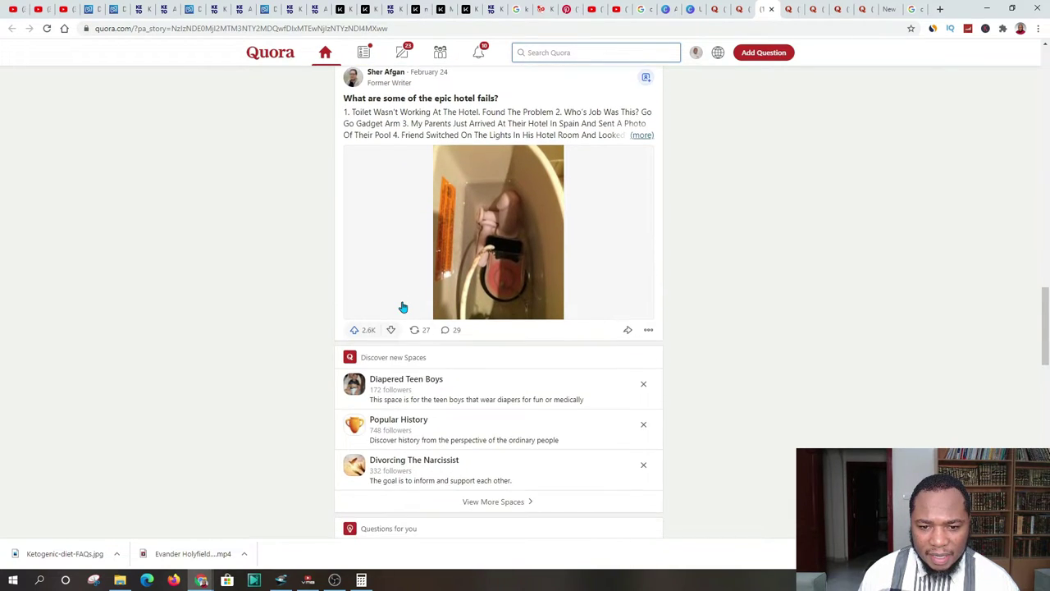
{"action": "scroll", "coordinate": [403, 307], "scroll_direction": "down", "scroll_amount": 6}
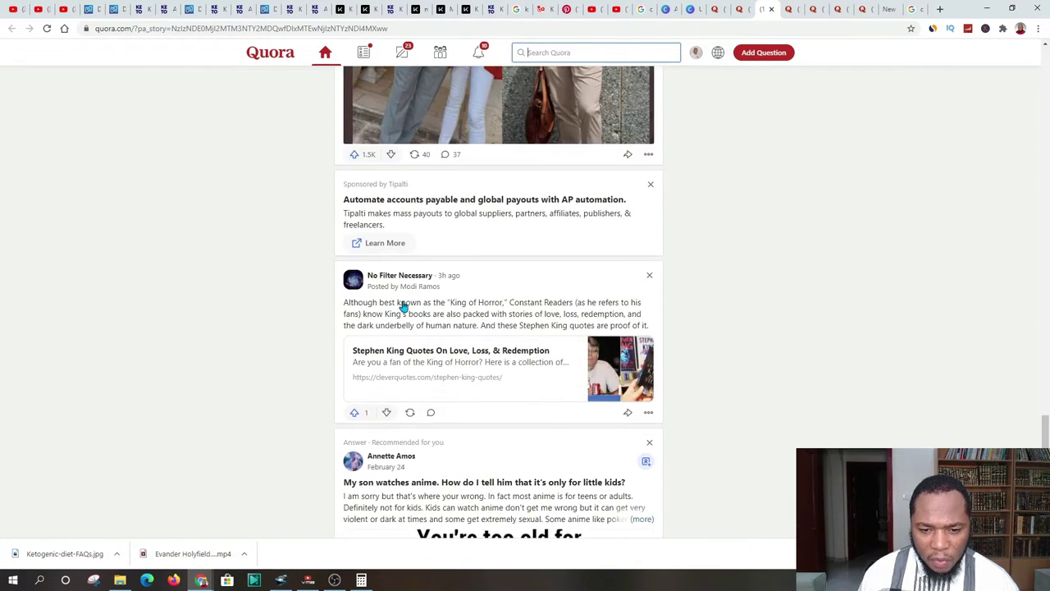
{"action": "scroll", "coordinate": [401, 287], "scroll_direction": "up", "scroll_amount": 20}
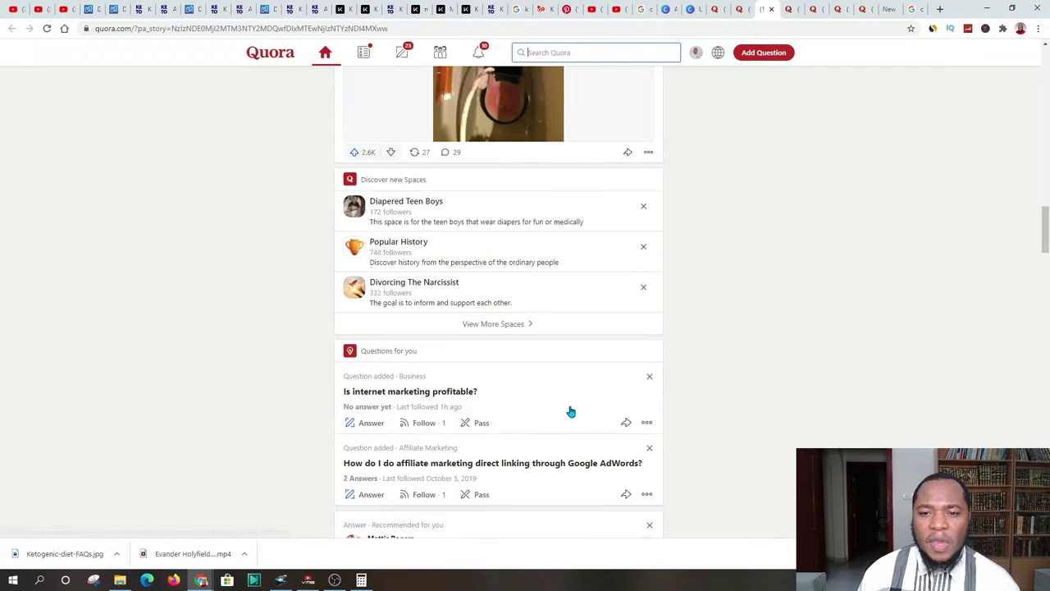
{"action": "scroll", "coordinate": [452, 359], "scroll_direction": "up", "scroll_amount": 2}
Examine the promoted answer's image, article text with its Toptal links, view count and upvotes.
{"action": "scroll", "coordinate": [412, 353], "scroll_direction": "down", "scroll_amount": 3}
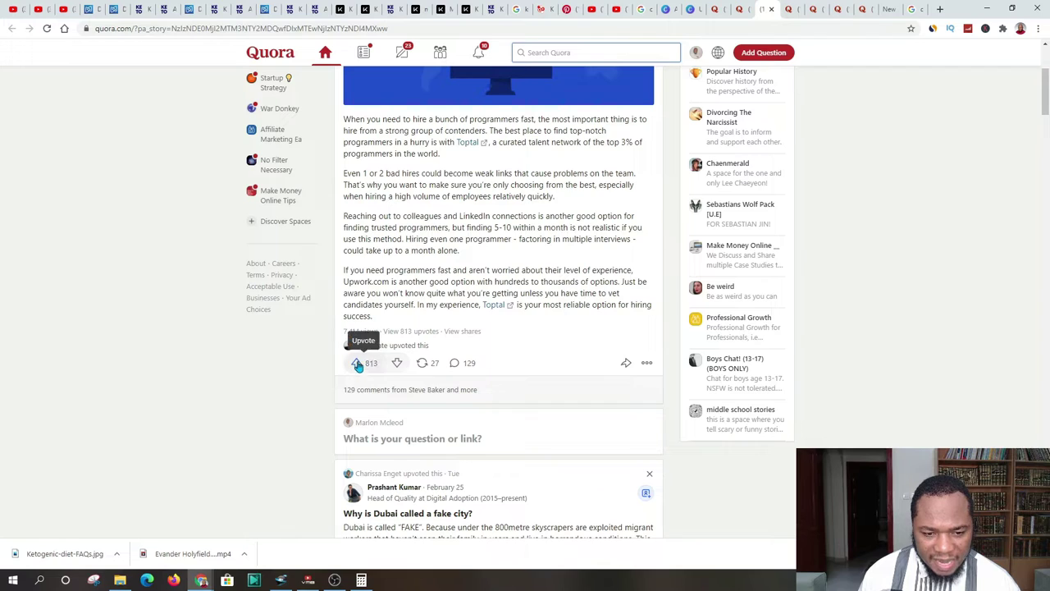
{"action": "scroll", "coordinate": [390, 336], "scroll_direction": "up", "scroll_amount": 2}
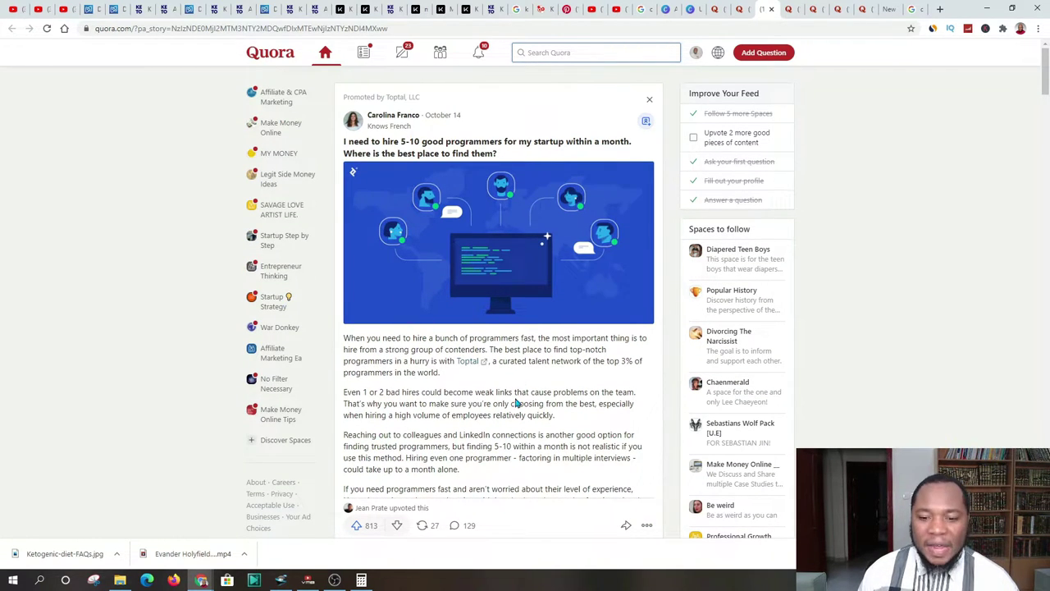
{"action": "scroll", "coordinate": [378, 484], "scroll_direction": "down", "scroll_amount": 2}
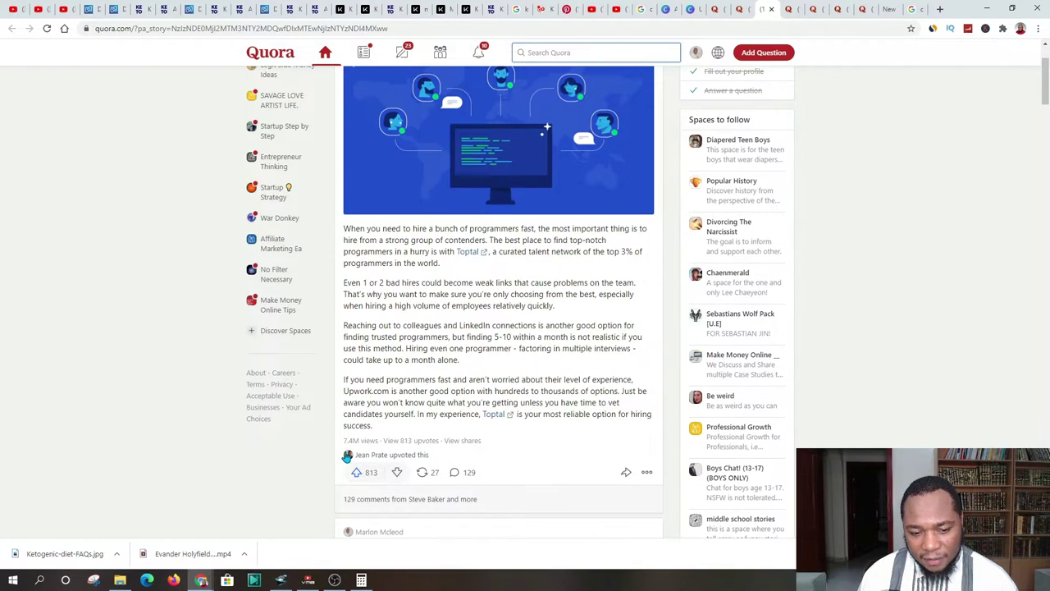
{"action": "left_click_drag", "start_coordinate": [345, 227], "coordinate": [507, 422]}
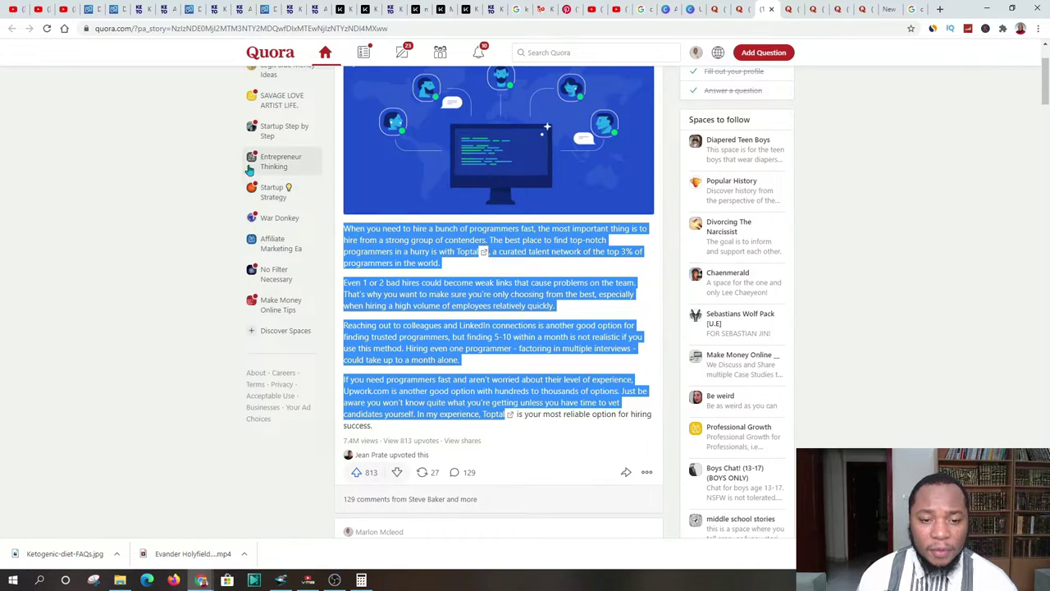
{"action": "left_click", "coordinate": [456, 457]}
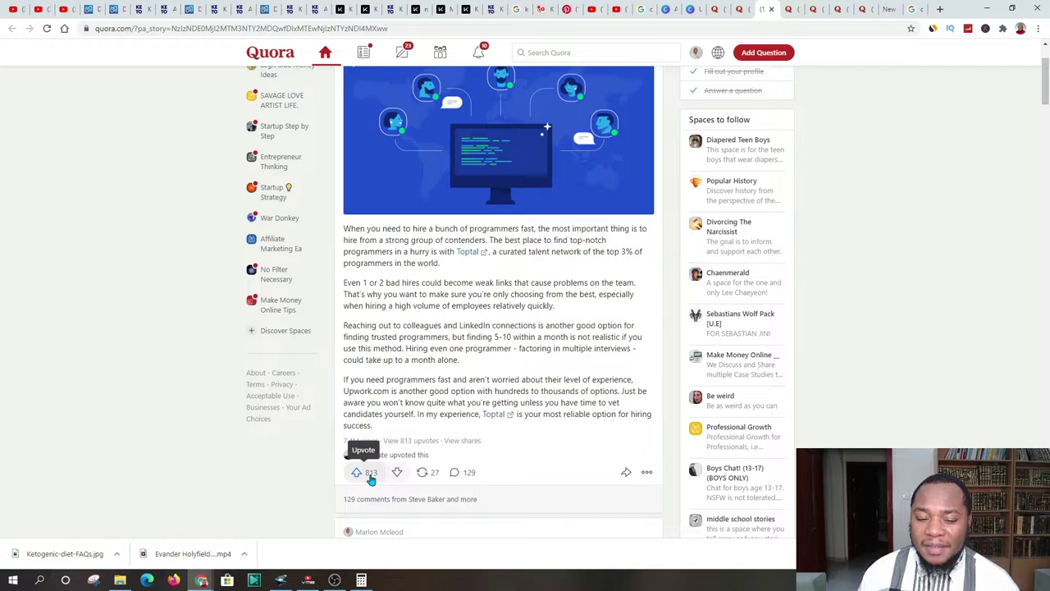
{"action": "scroll", "coordinate": [452, 279], "scroll_direction": "up", "scroll_amount": 2}
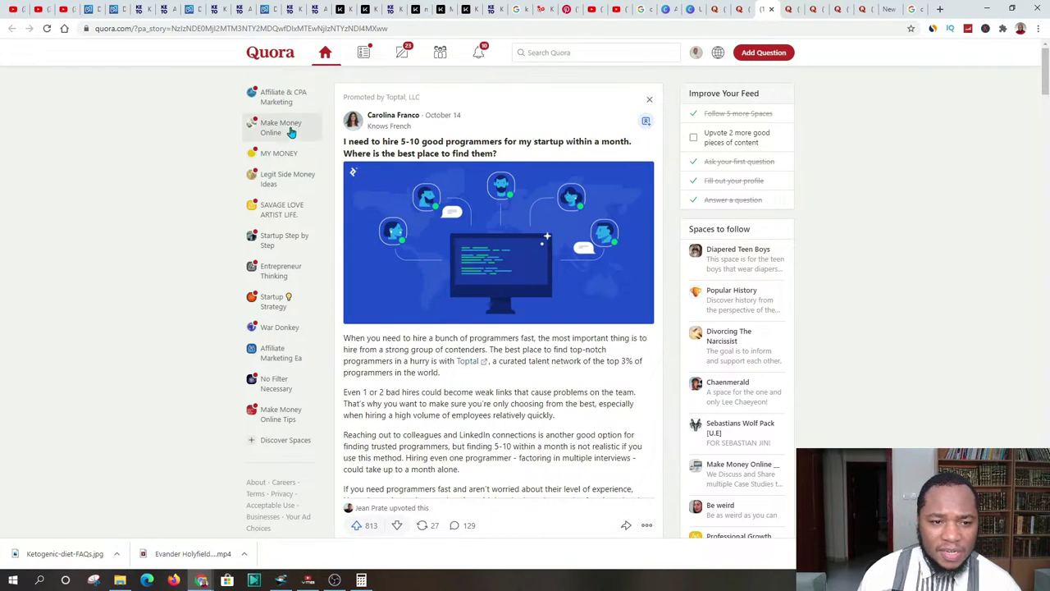
Search Quora for "keto" across all content types.
{"action": "left_click", "coordinate": [583, 52]}
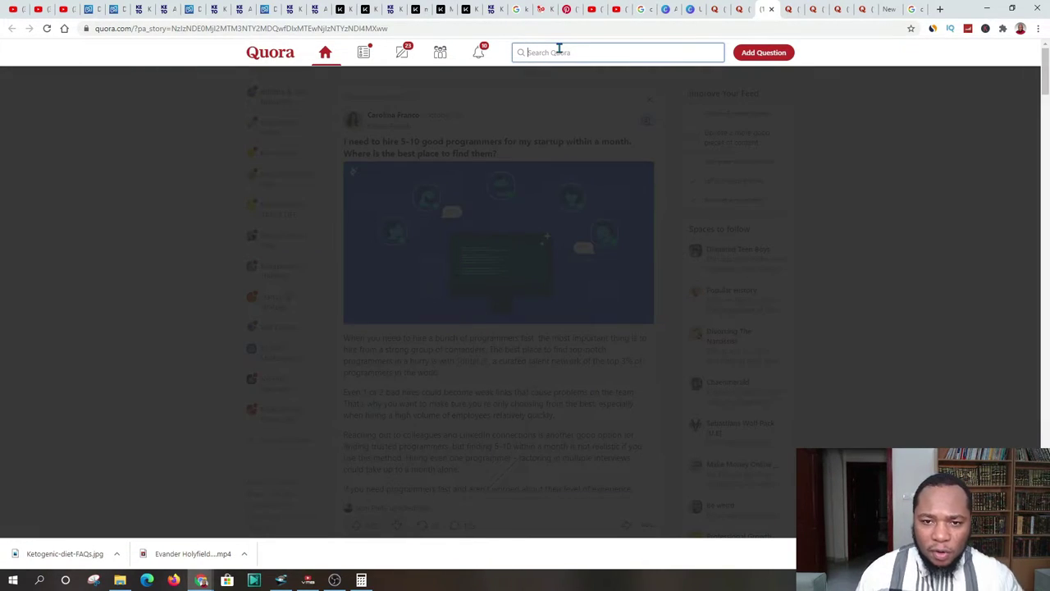
{"action": "type", "text": "keto"}
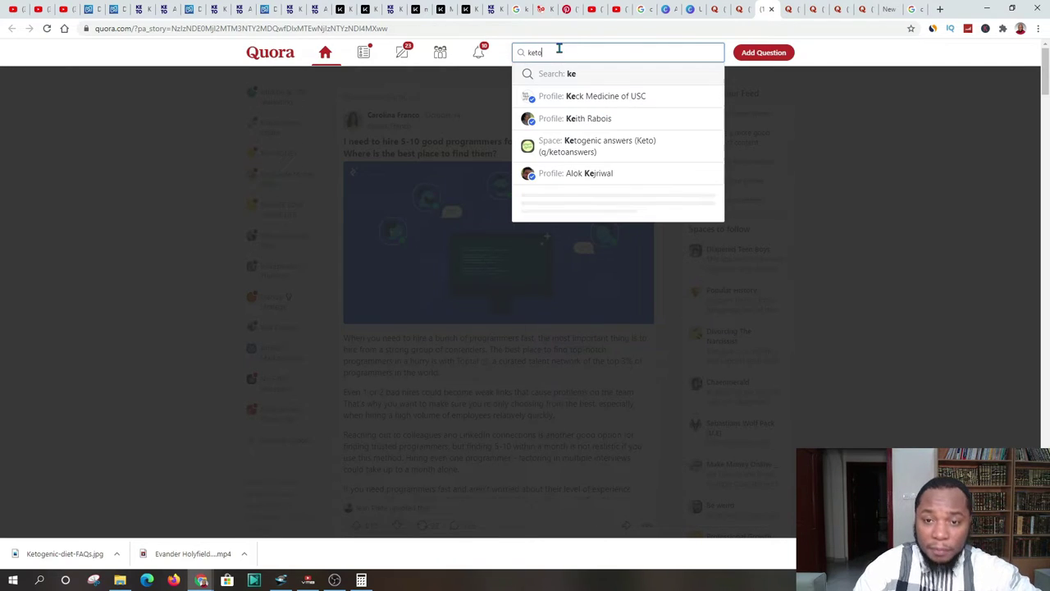
{"action": "key", "text": "Return"}
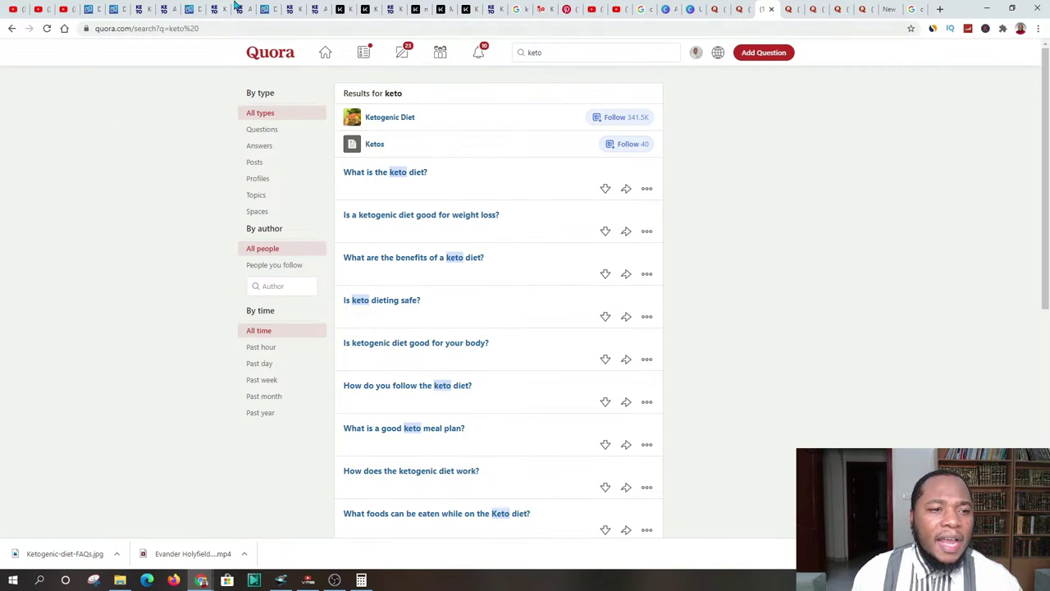
Switch to Facebook in the empty browser tab and view the groups feed.
{"action": "left_click", "coordinate": [886, 9]}
{"action": "left_click", "coordinate": [773, 33]}
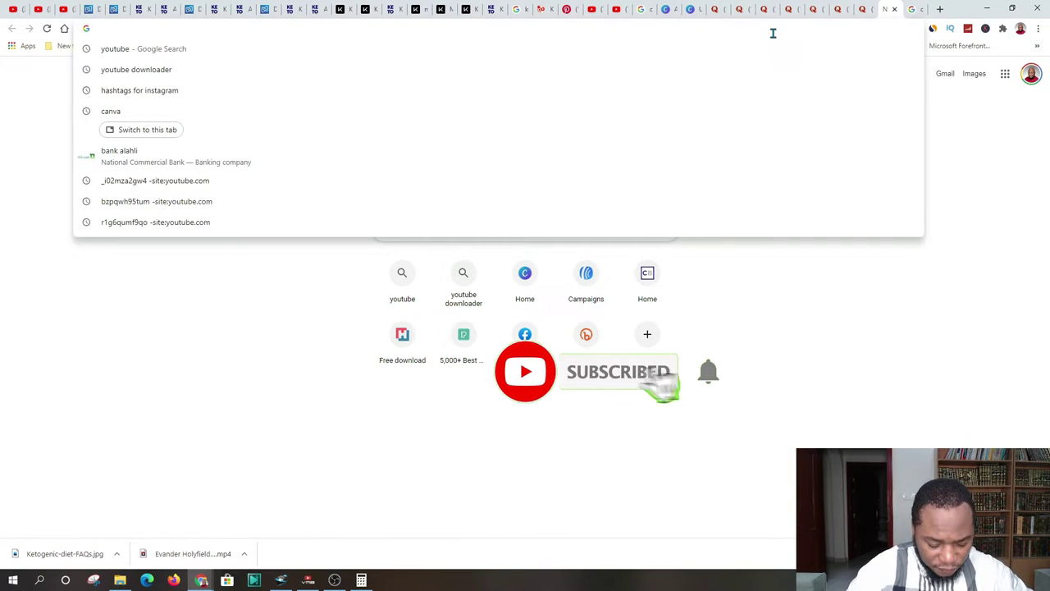
{"action": "type", "text": "face"}
{"action": "key", "text": "Return"}
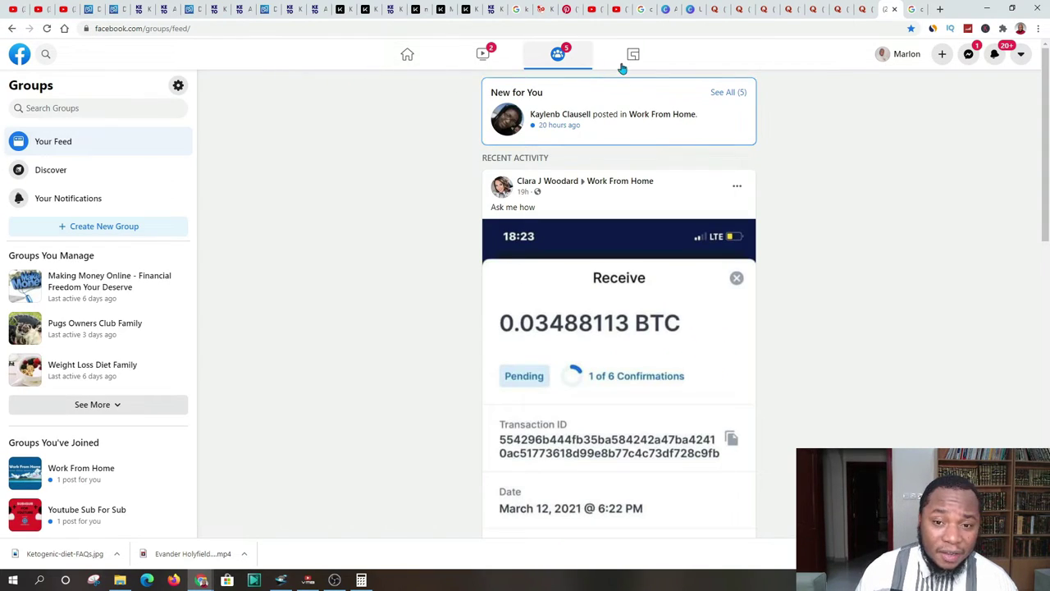
{"action": "scroll", "coordinate": [123, 230], "scroll_direction": "down", "scroll_amount": 2}
{"action": "scroll", "coordinate": [71, 281], "scroll_direction": "up", "scroll_amount": 2}
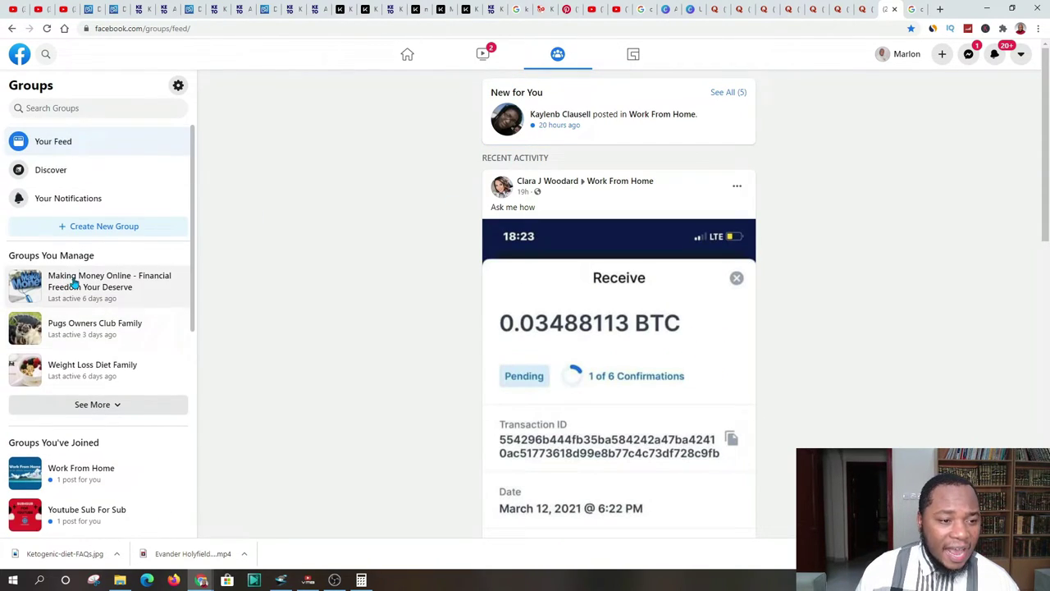
Search the Facebook groups for "keto diet" and show the full list of matching groups.
{"action": "left_click", "coordinate": [61, 109]}
{"action": "type", "text": "ket"}
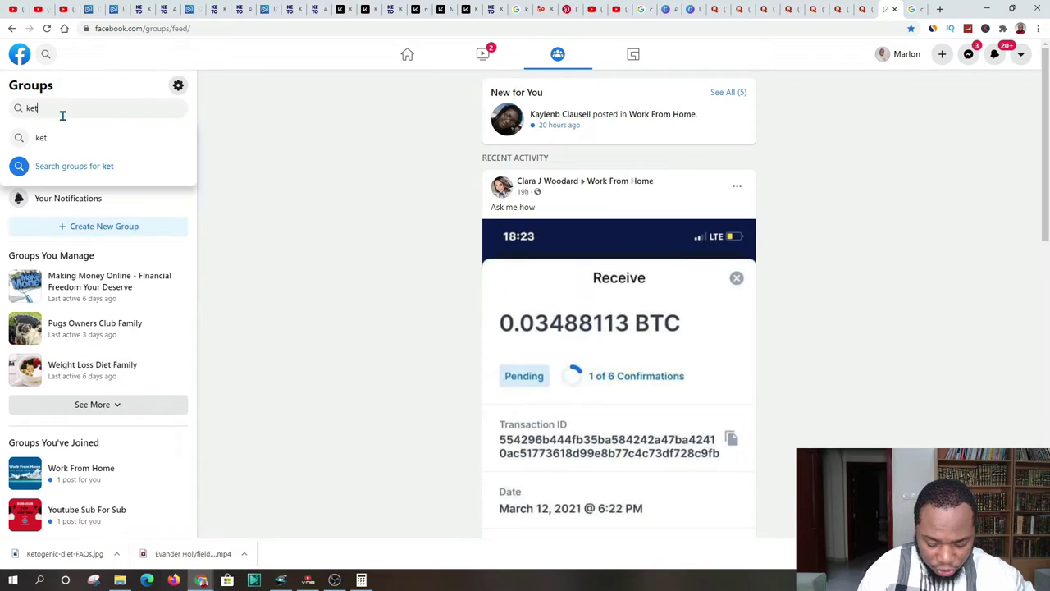
{"action": "type", "text": "o d"}
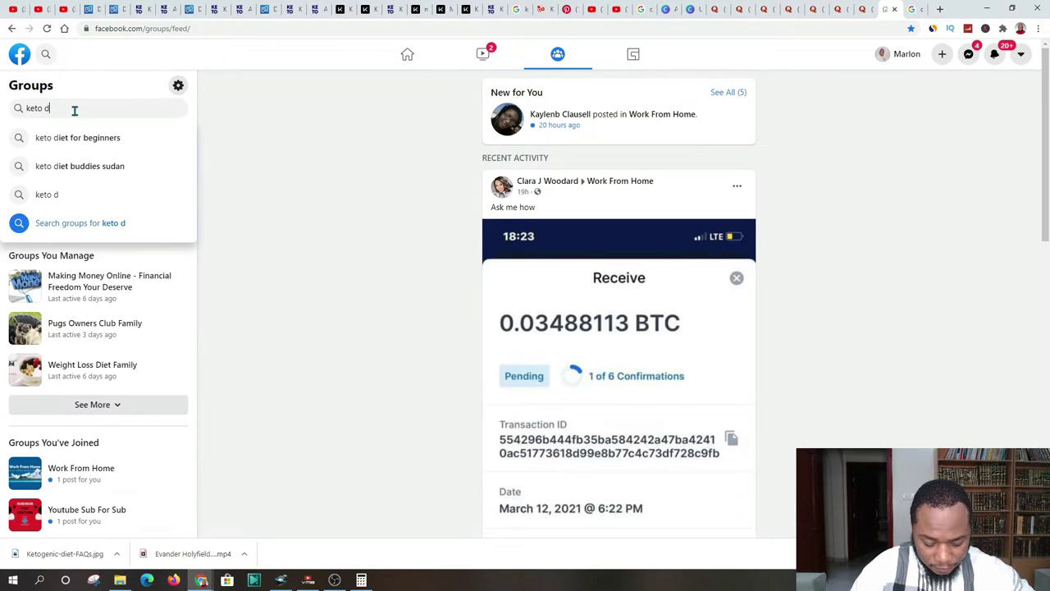
{"action": "type", "text": "iet"}
{"action": "key", "text": "BackSpace"}
{"action": "key", "text": "BackSpace"}
{"action": "key", "text": "BackSpace"}
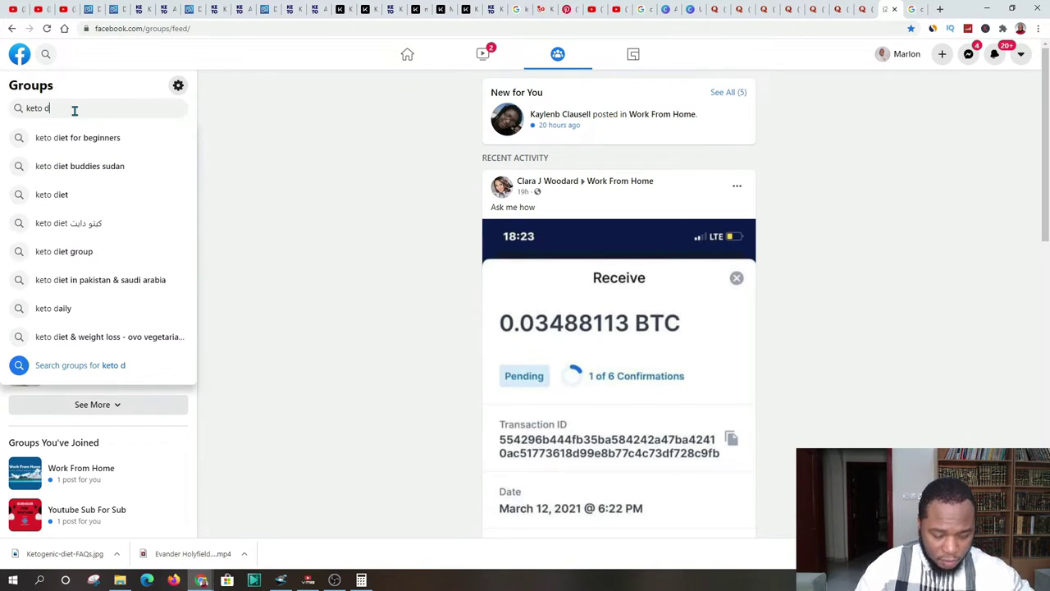
{"action": "type", "text": "iet"}
{"action": "key", "text": "BackSpace"}
{"action": "key", "text": "BackSpace"}
{"action": "key", "text": "BackSpace"}
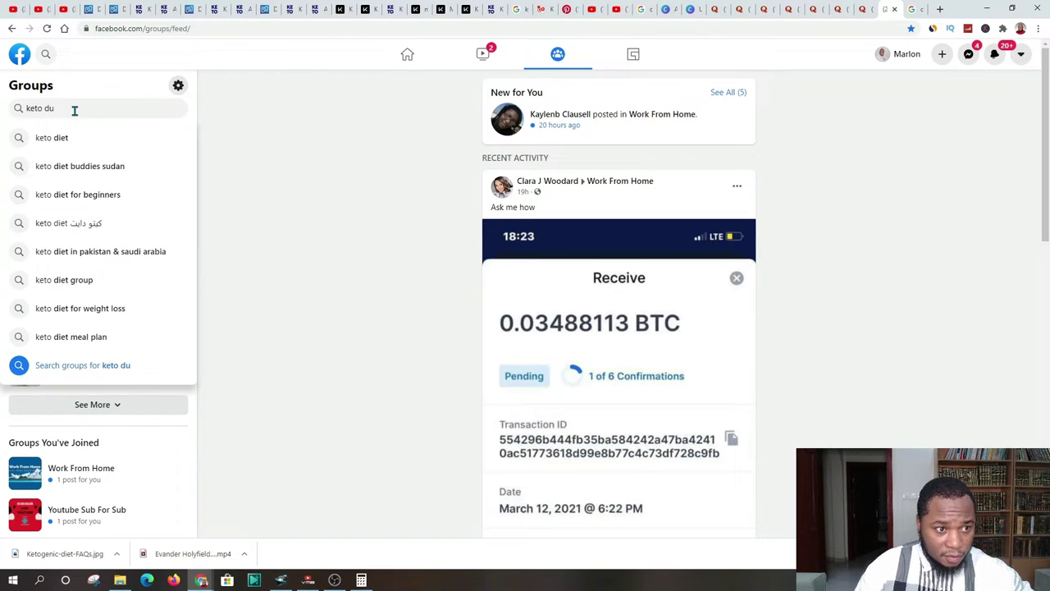
{"action": "type", "text": "iet"}
{"action": "key", "text": "Return"}
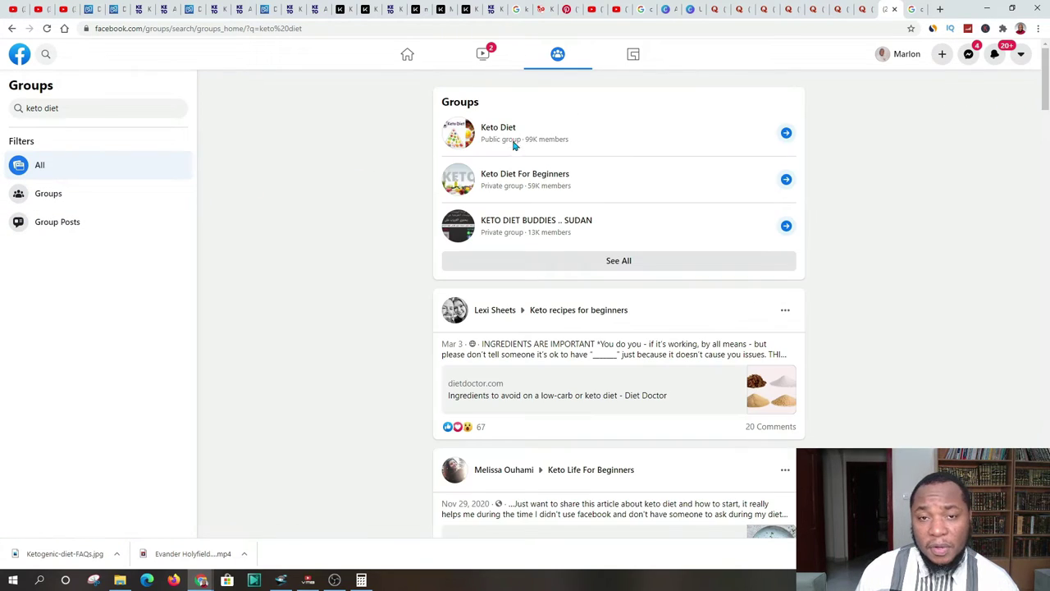
{"action": "left_click", "coordinate": [633, 261]}
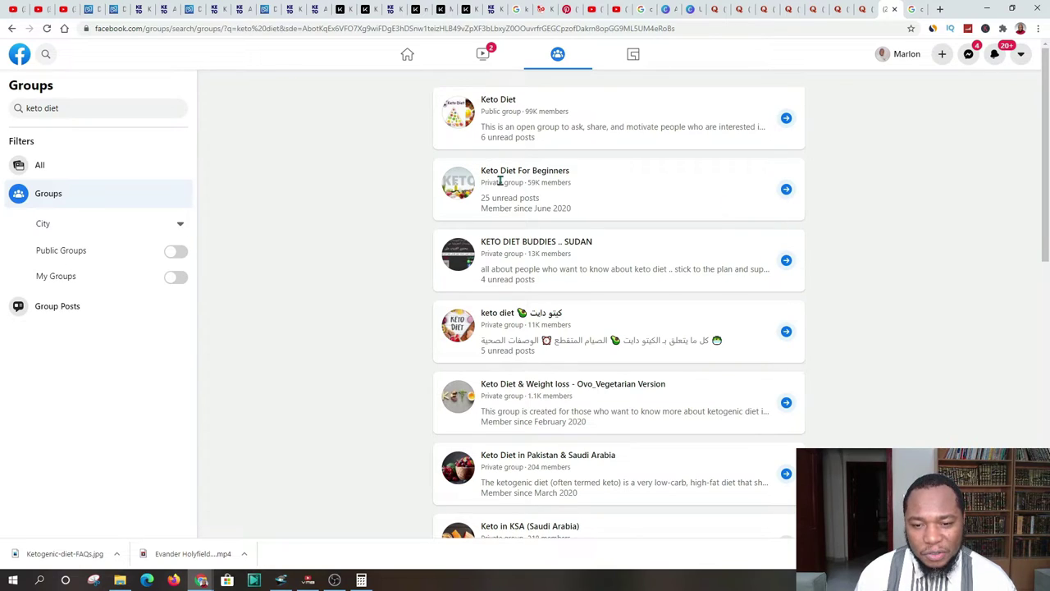
Examine the member counts, privacy and posting frequency of the Facebook groups matching "keto diet".
{"action": "scroll", "coordinate": [543, 197], "scroll_direction": "down", "scroll_amount": 1}
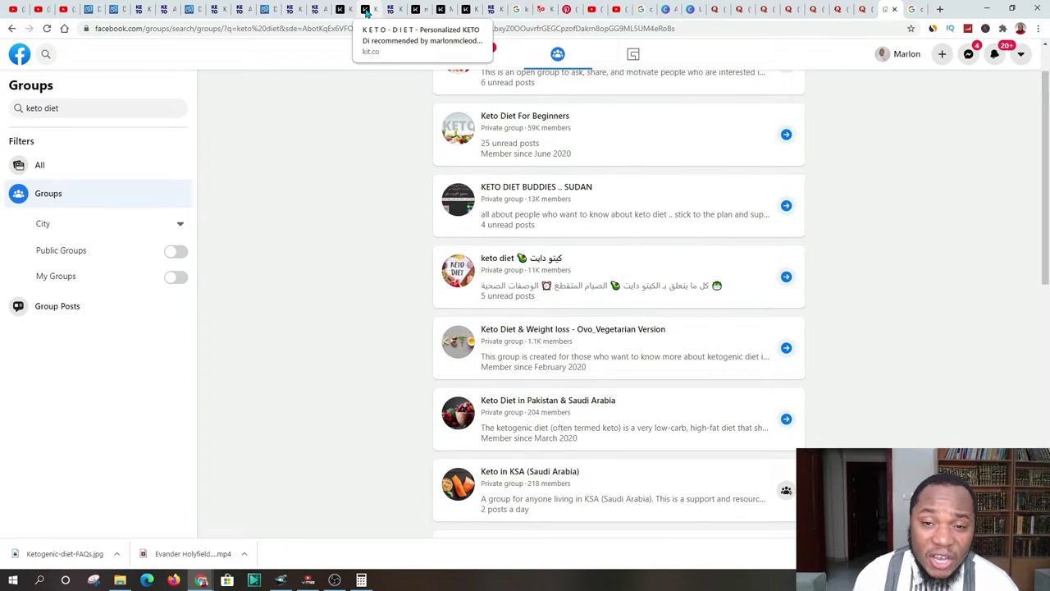
{"action": "scroll", "coordinate": [539, 237], "scroll_direction": "down", "scroll_amount": 3}
{"action": "scroll", "coordinate": [541, 230], "scroll_direction": "down", "scroll_amount": 4}
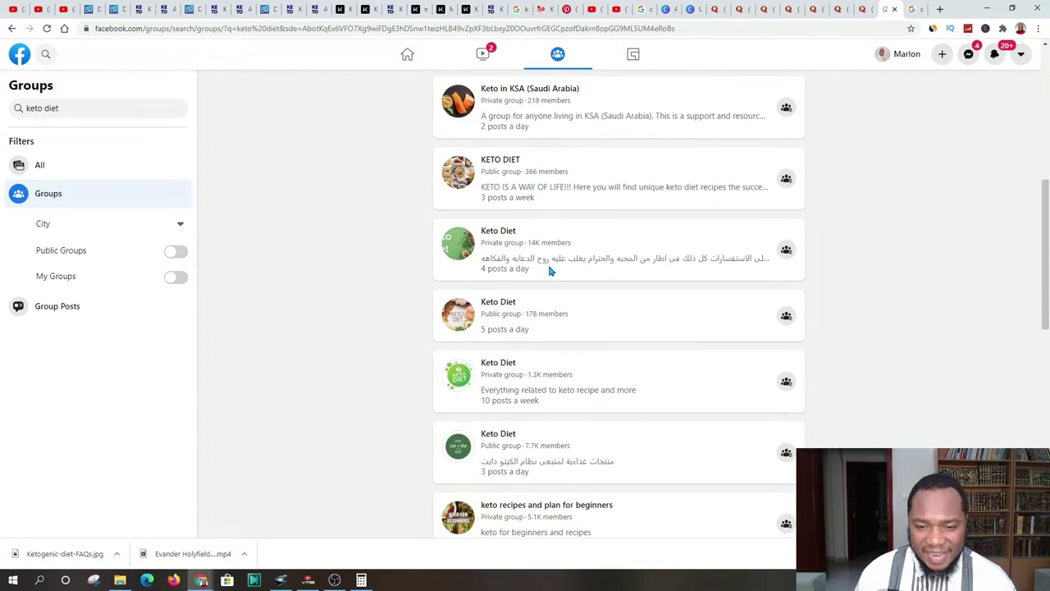
{"action": "scroll", "coordinate": [548, 267], "scroll_direction": "down", "scroll_amount": 4}
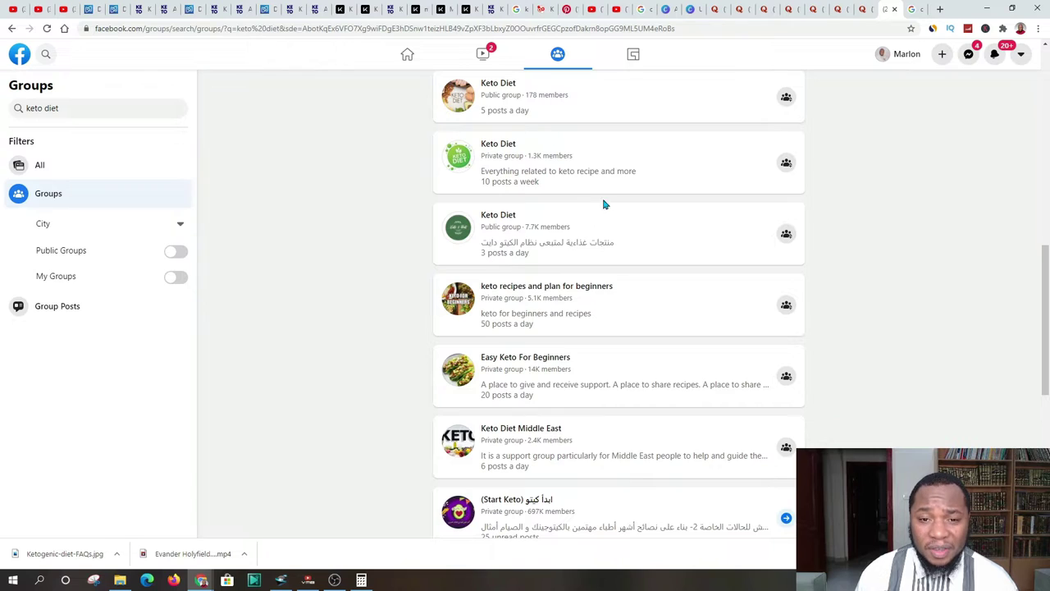
{"action": "scroll", "coordinate": [603, 205], "scroll_direction": "down", "scroll_amount": 3}
{"action": "scroll", "coordinate": [545, 213], "scroll_direction": "down", "scroll_amount": 2}
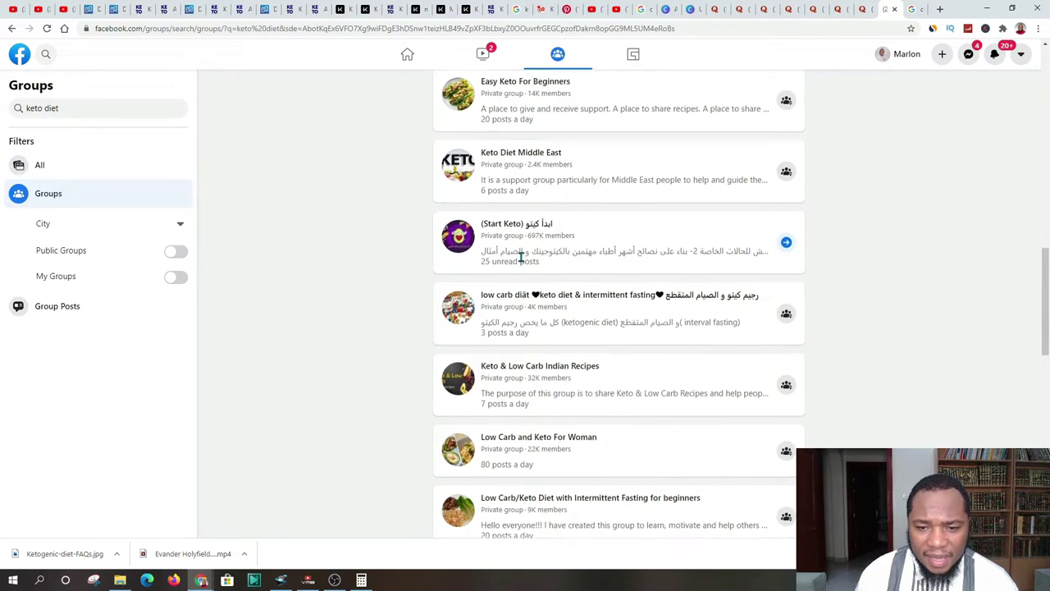
{"action": "scroll", "coordinate": [342, 317], "scroll_direction": "down", "scroll_amount": 2}
{"action": "scroll", "coordinate": [621, 361], "scroll_direction": "down", "scroll_amount": 1}
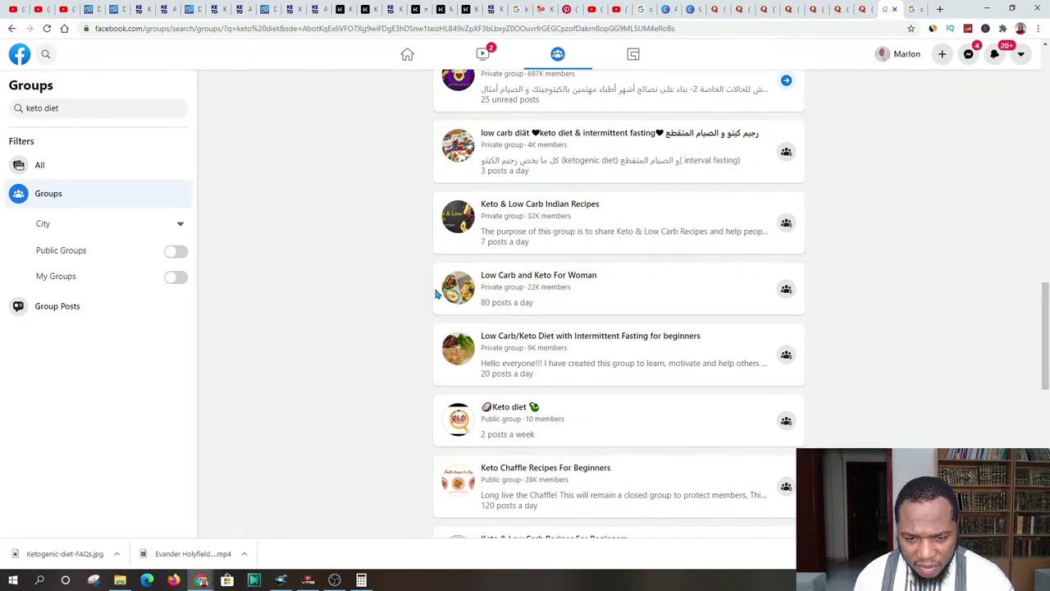
{"action": "scroll", "coordinate": [558, 369], "scroll_direction": "down", "scroll_amount": 1}
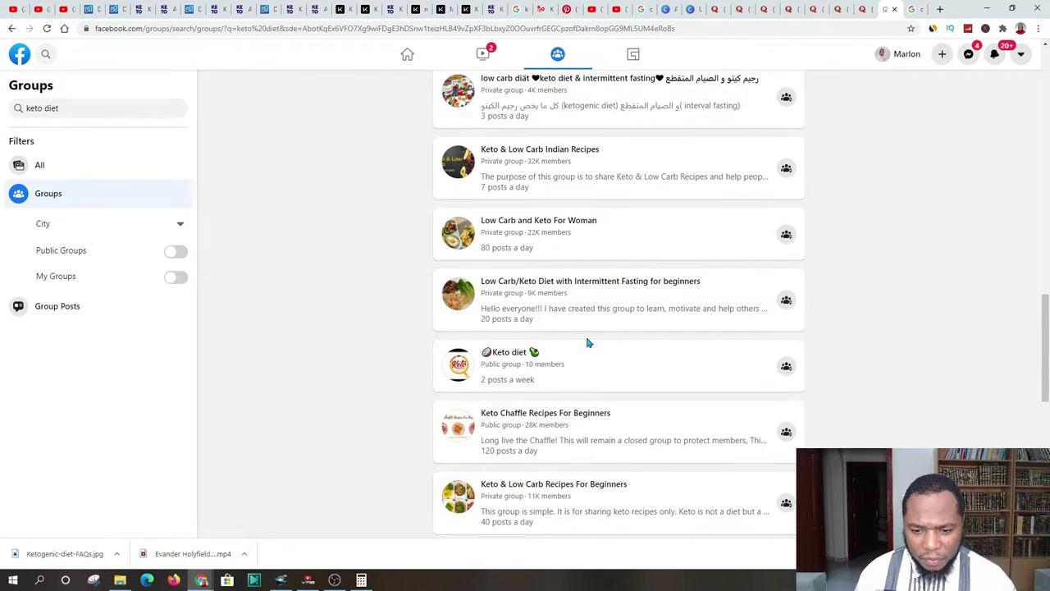
{"action": "scroll", "coordinate": [586, 343], "scroll_direction": "down", "scroll_amount": 4}
{"action": "scroll", "coordinate": [586, 387], "scroll_direction": "up", "scroll_amount": 20}
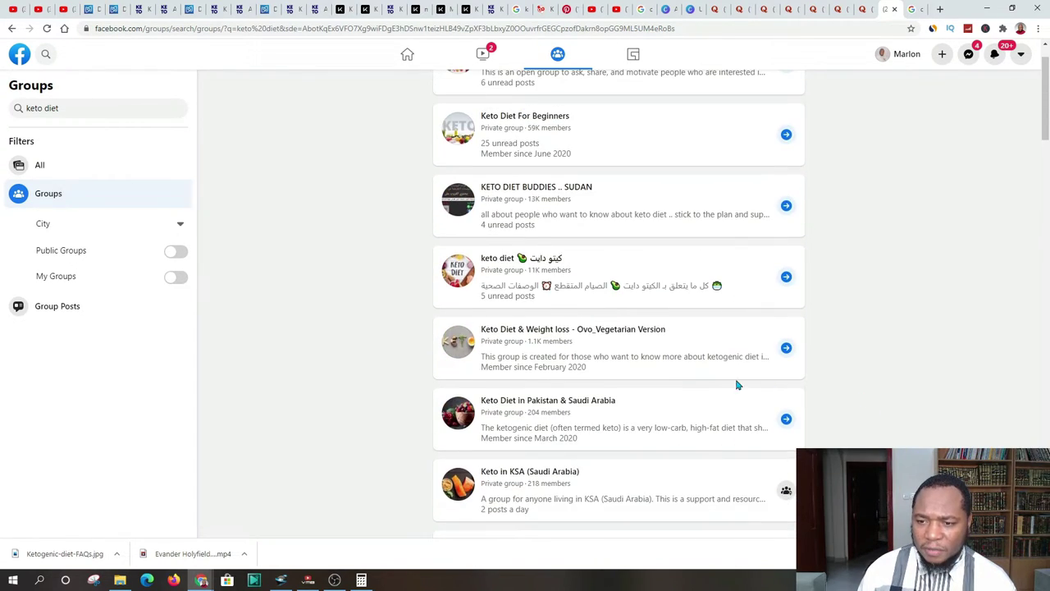
{"action": "scroll", "coordinate": [736, 384], "scroll_direction": "up", "scroll_amount": 1}
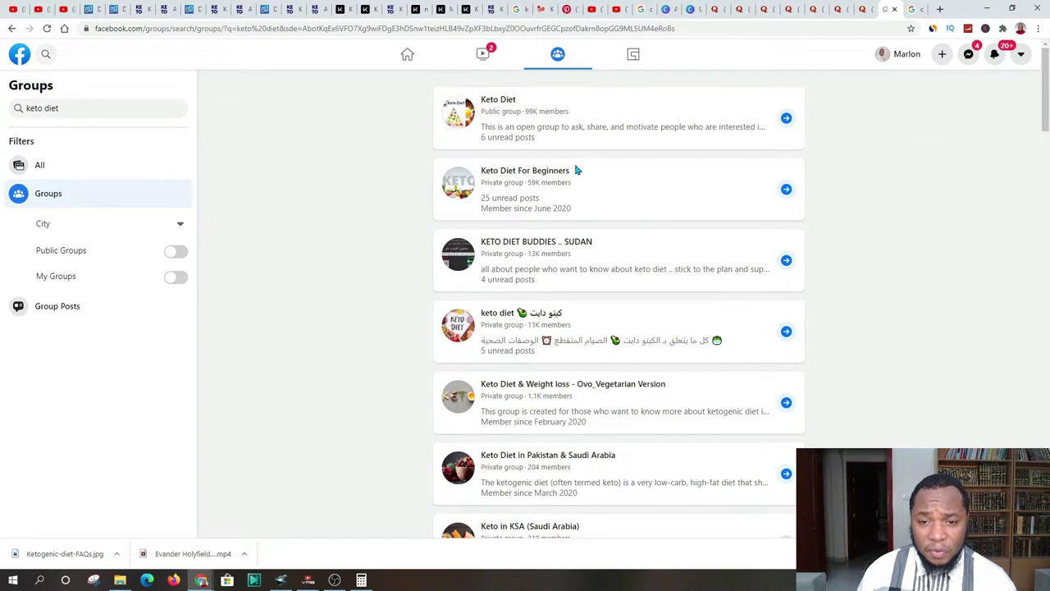
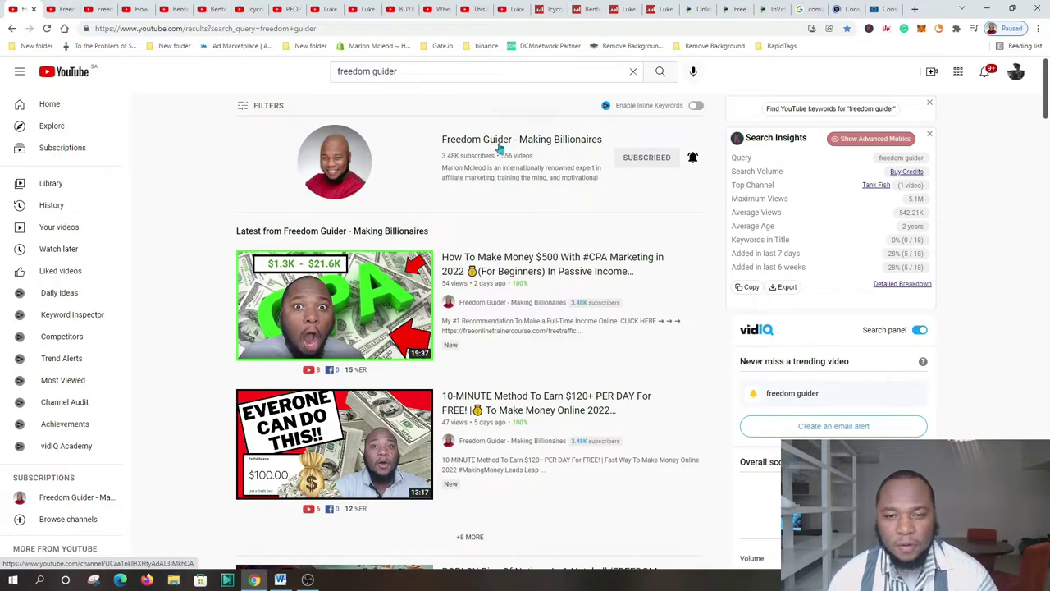
Open the Freedom Guider - Making Billionaires channel on YouTube and look through its uploaded videos.
{"action": "left_click", "coordinate": [498, 146]}
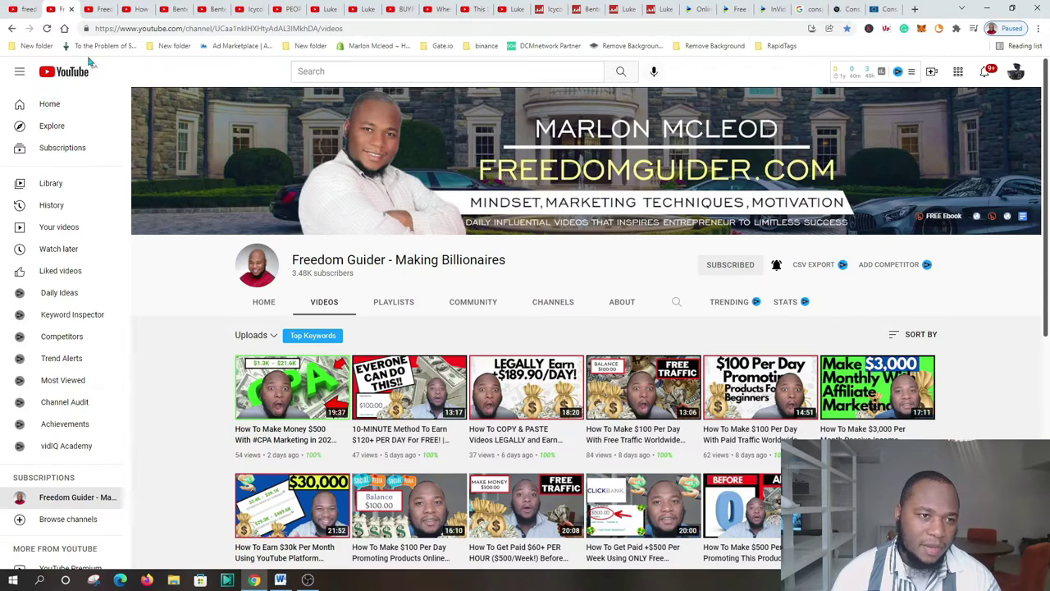
{"action": "scroll", "coordinate": [393, 205], "scroll_direction": "down", "scroll_amount": 1}
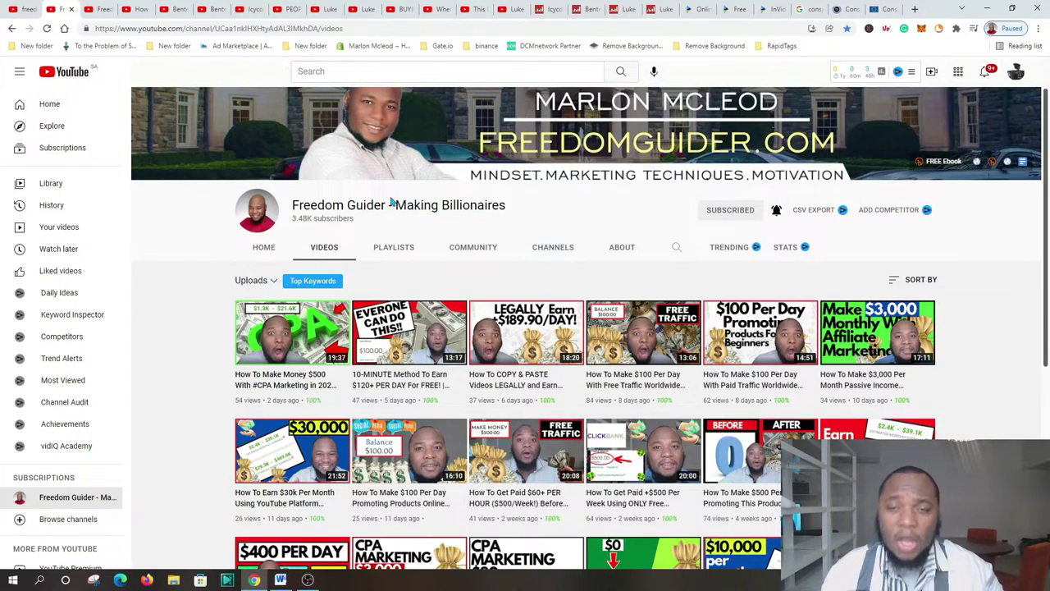
{"action": "scroll", "coordinate": [574, 361], "scroll_direction": "down", "scroll_amount": 5}
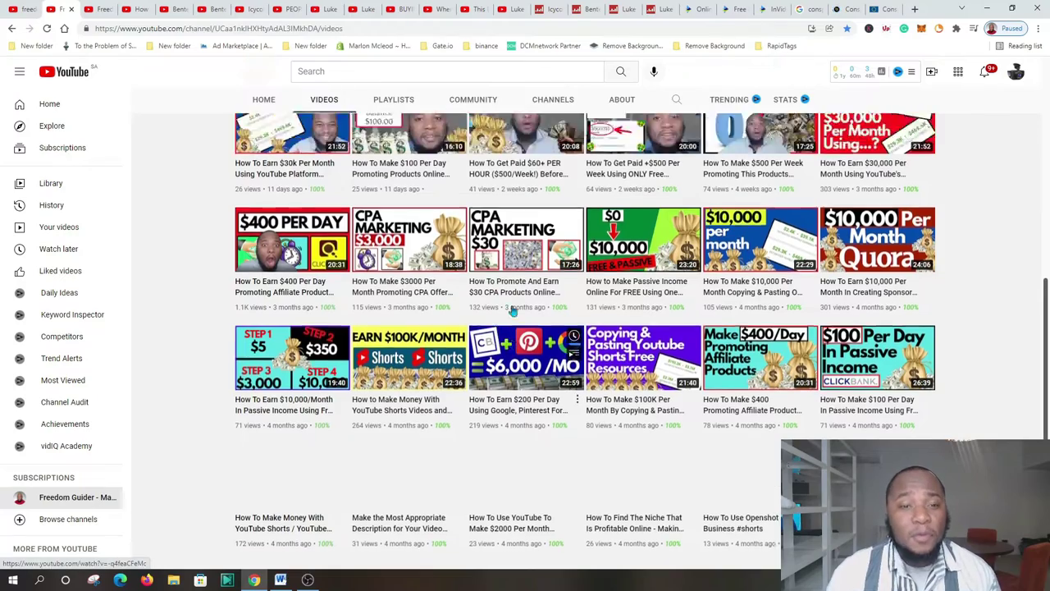
Switch to the Freedom Guider channel's home page and review its popular uploads, recent uploads, recommended channels and playlists.
{"action": "left_click", "coordinate": [99, 8]}
{"action": "scroll", "coordinate": [320, 302], "scroll_direction": "down", "scroll_amount": 4}
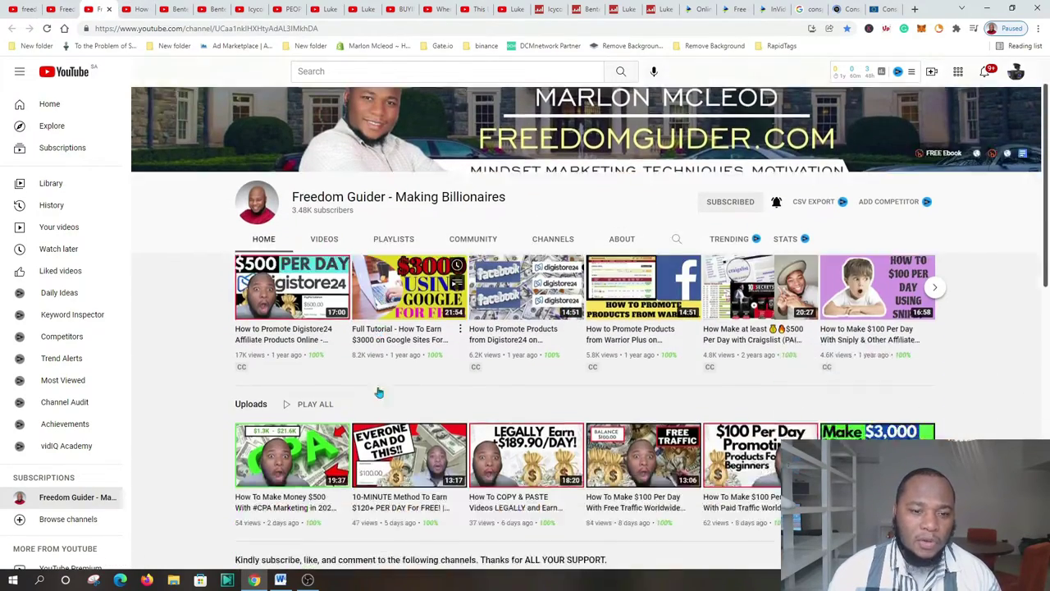
{"action": "scroll", "coordinate": [320, 302], "scroll_direction": "up", "scroll_amount": 1}
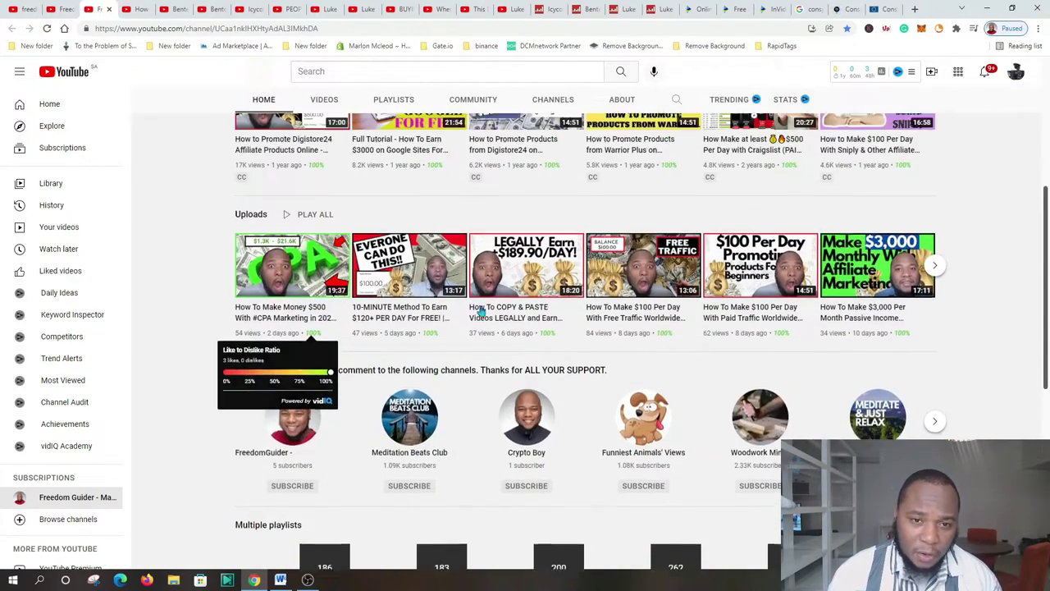
{"action": "scroll", "coordinate": [345, 279], "scroll_direction": "down", "scroll_amount": 2}
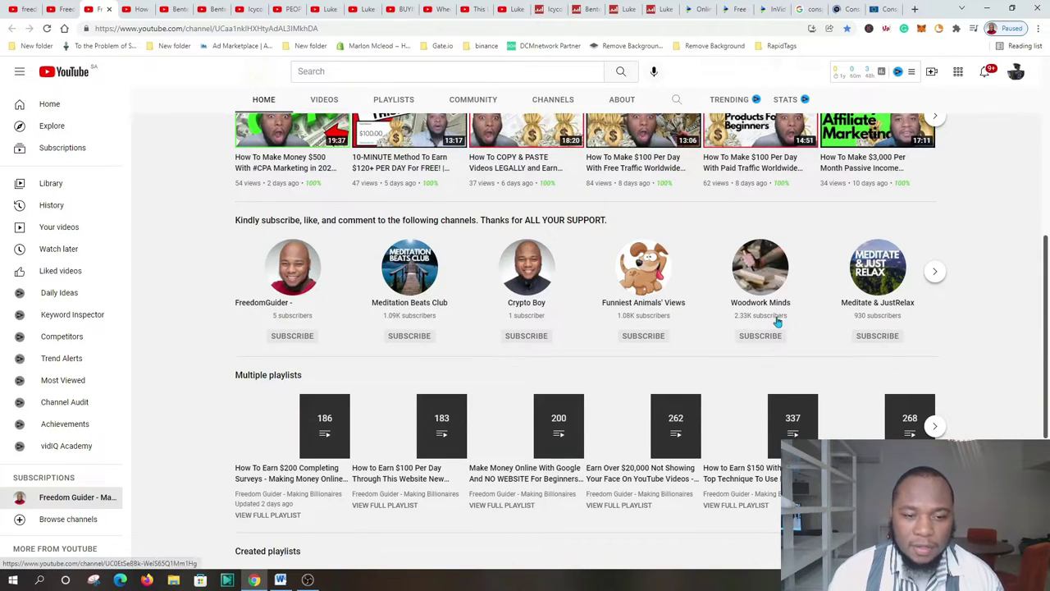
{"action": "scroll", "coordinate": [310, 285], "scroll_direction": "up", "scroll_amount": 1}
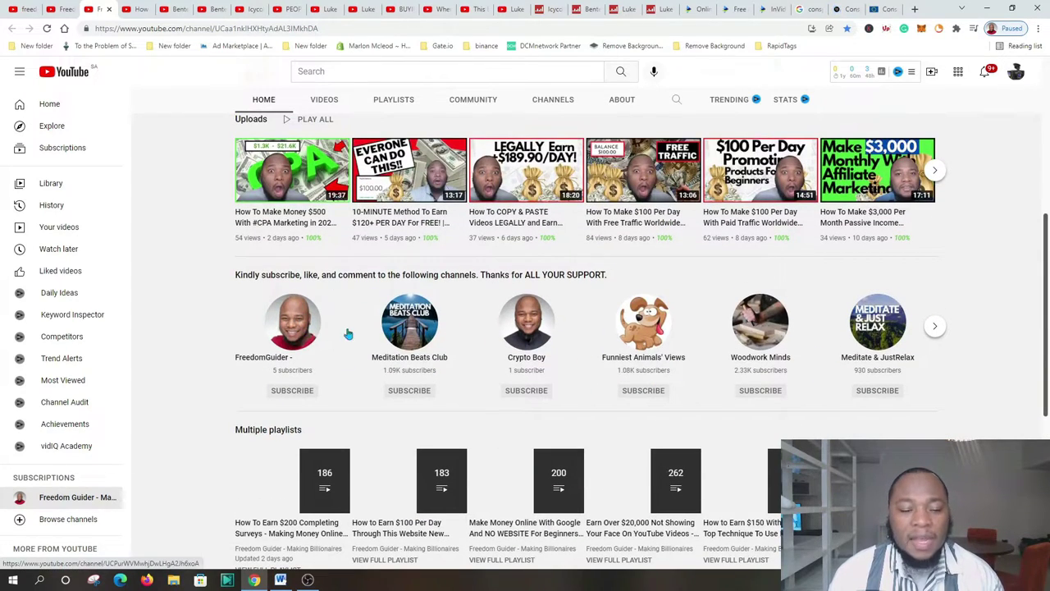
{"action": "scroll", "coordinate": [495, 289], "scroll_direction": "up", "scroll_amount": 2}
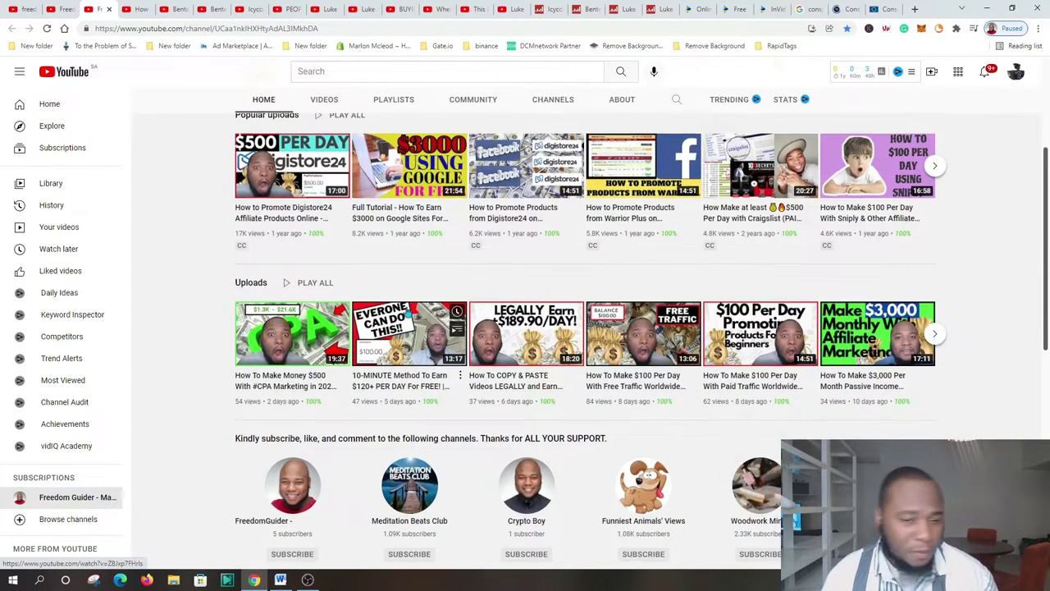
{"action": "scroll", "coordinate": [598, 361], "scroll_direction": "up", "scroll_amount": 3}
{"action": "scroll", "coordinate": [599, 369], "scroll_direction": "down", "scroll_amount": 3}
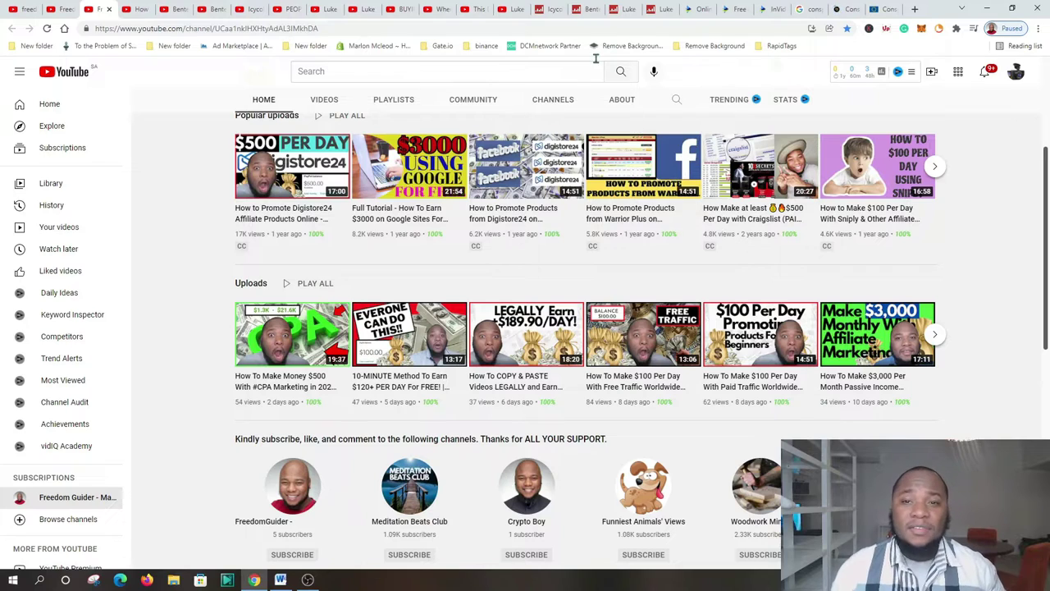
Switch to the Social Blade page for Bentellect and examine the channel's ranks and estimated monthly and yearly earnings.
{"action": "left_click", "coordinate": [556, 10]}
{"action": "left_click", "coordinate": [589, 9]}
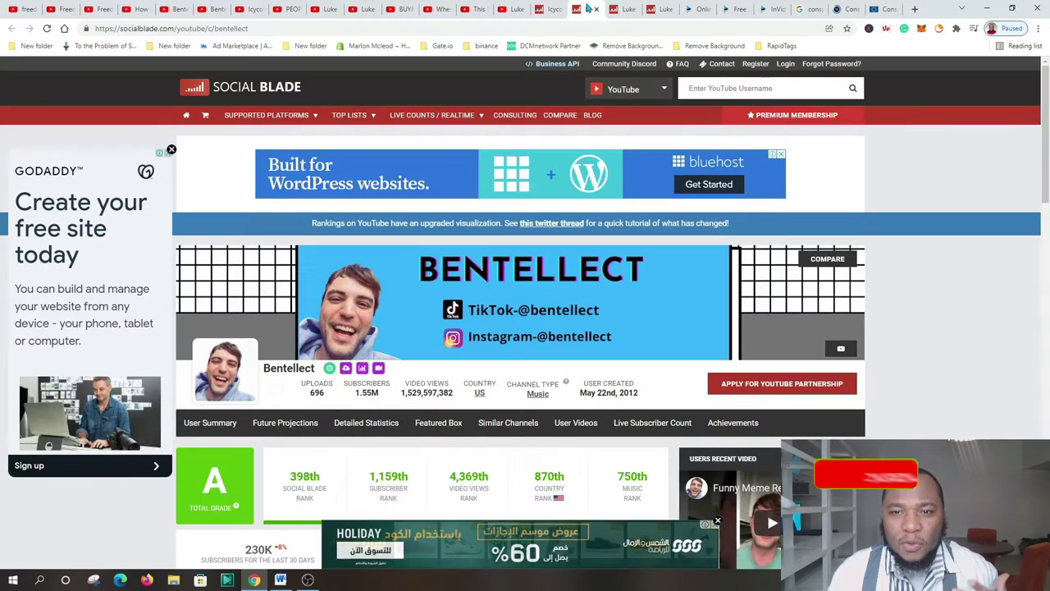
{"action": "scroll", "coordinate": [656, 175], "scroll_direction": "down", "scroll_amount": 1}
{"action": "scroll", "coordinate": [656, 176], "scroll_direction": "down", "scroll_amount": 2}
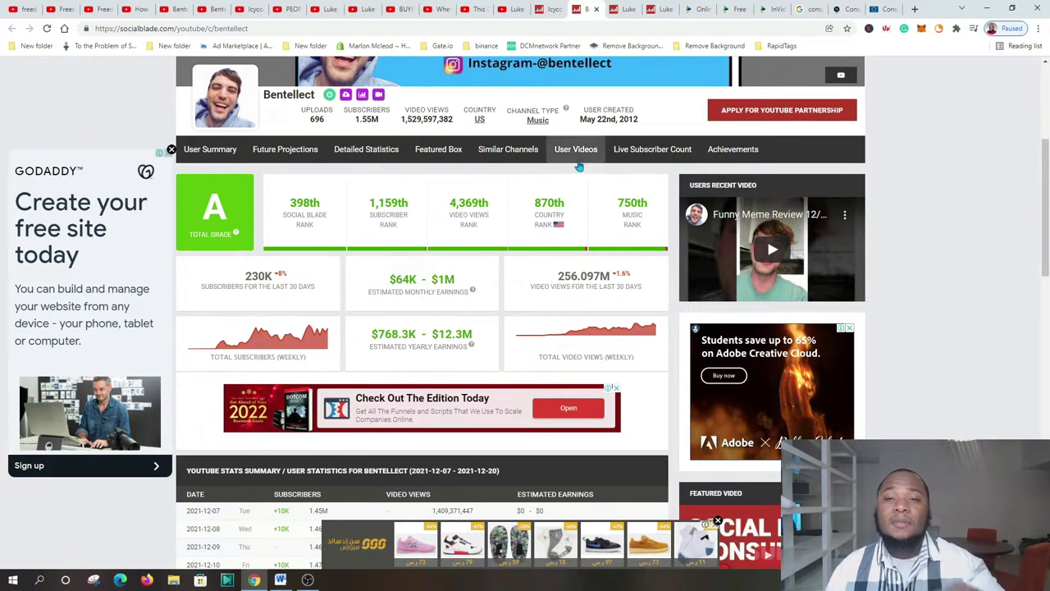
{"action": "scroll", "coordinate": [492, 164], "scroll_direction": "down", "scroll_amount": 1}
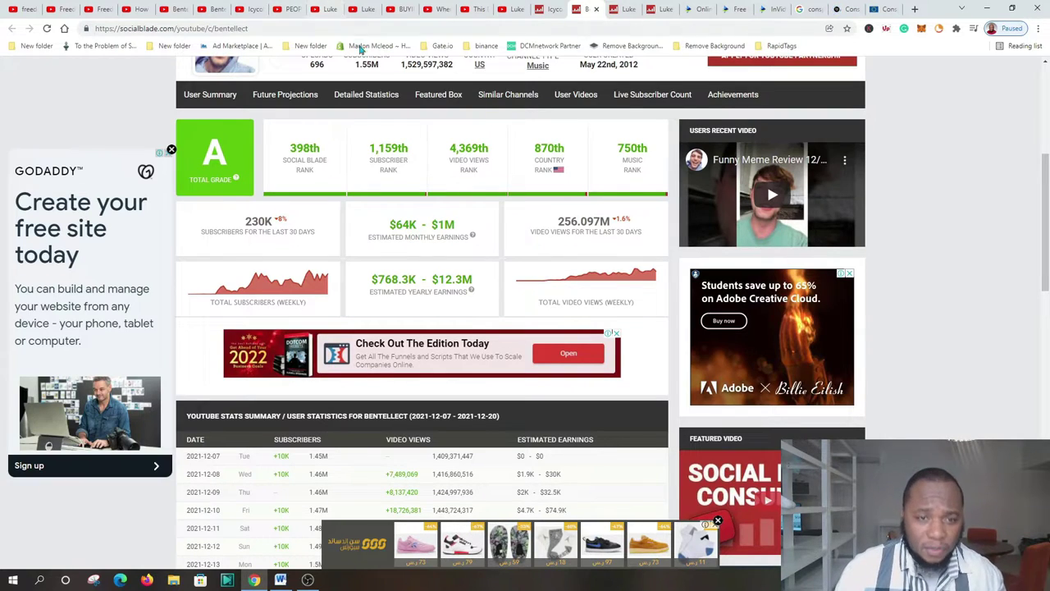
{"action": "scroll", "coordinate": [414, 121], "scroll_direction": "down", "scroll_amount": 3}
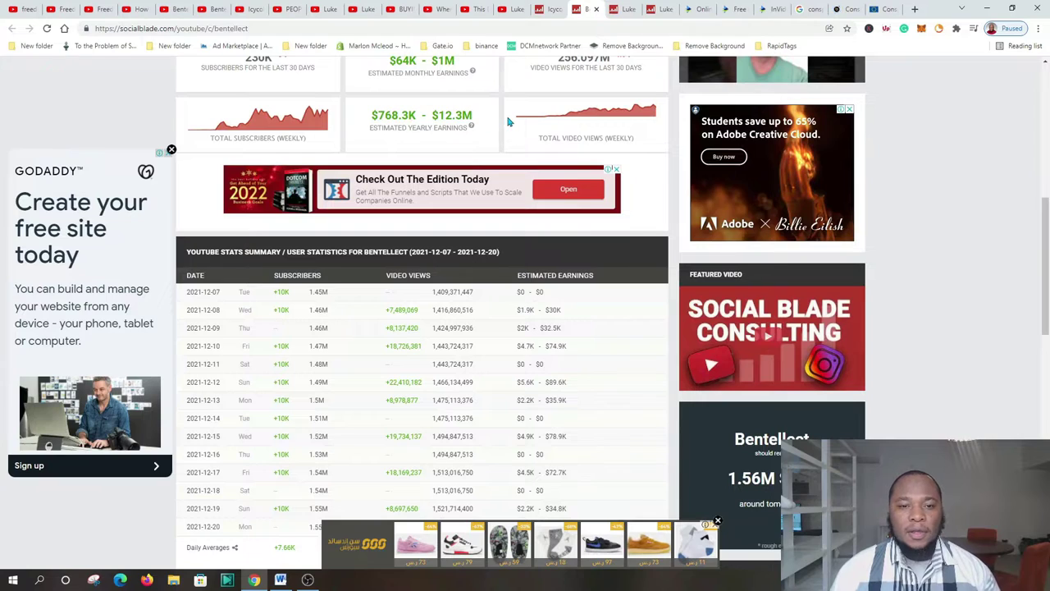
{"action": "scroll", "coordinate": [416, 141], "scroll_direction": "up", "scroll_amount": 1}
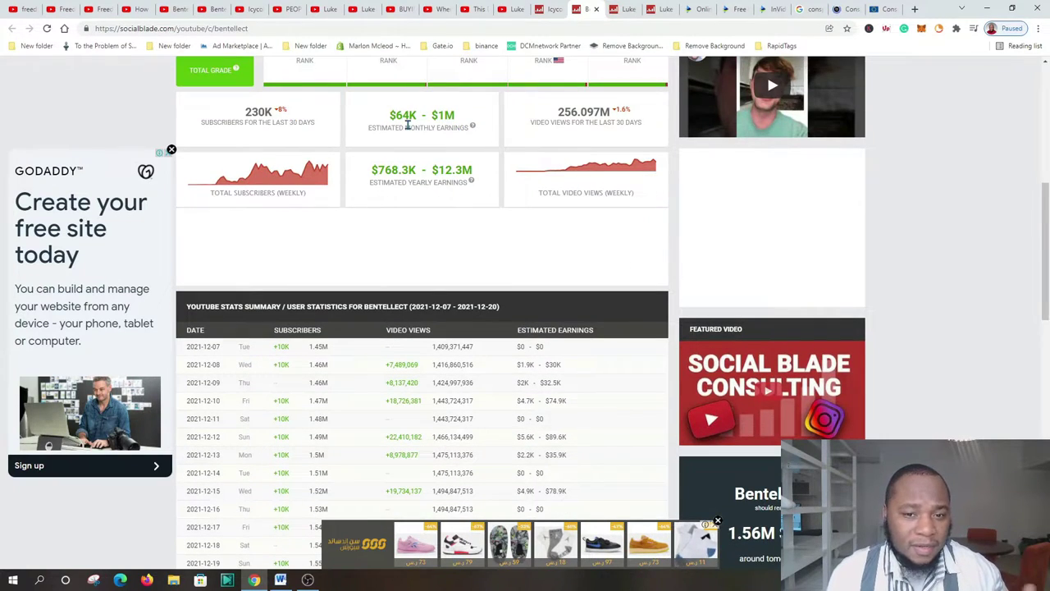
{"action": "left_click", "coordinate": [170, 149]}
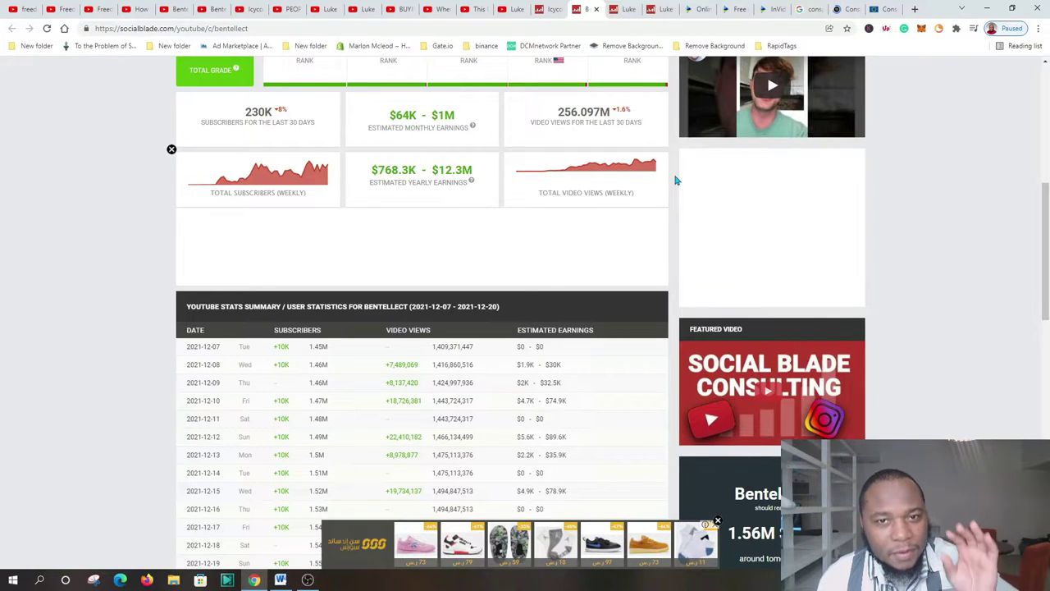
{"action": "scroll", "coordinate": [675, 180], "scroll_direction": "up", "scroll_amount": 7}
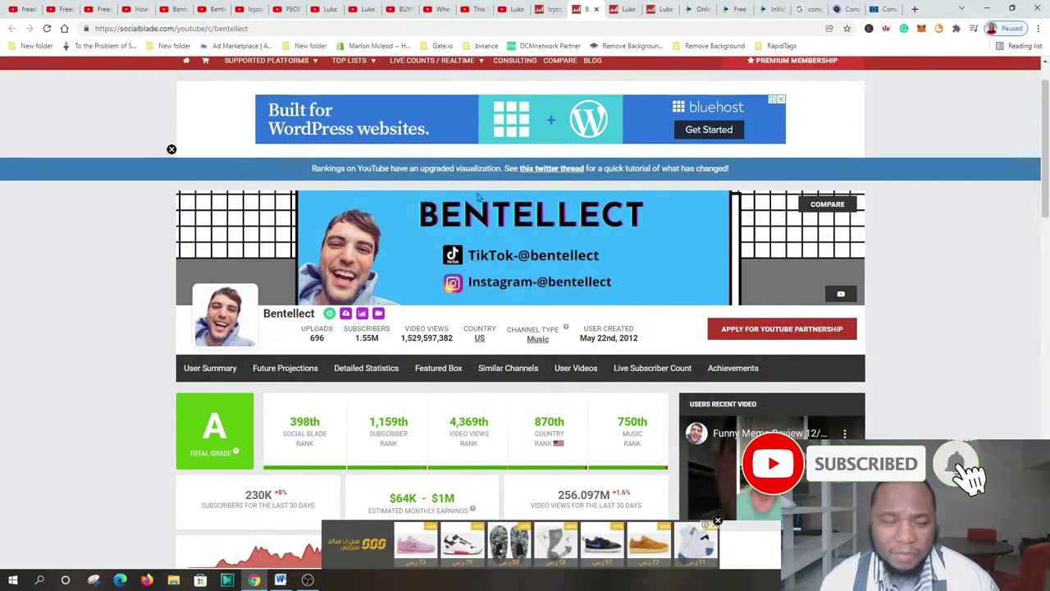
{"action": "scroll", "coordinate": [544, 211], "scroll_direction": "down", "scroll_amount": 6}
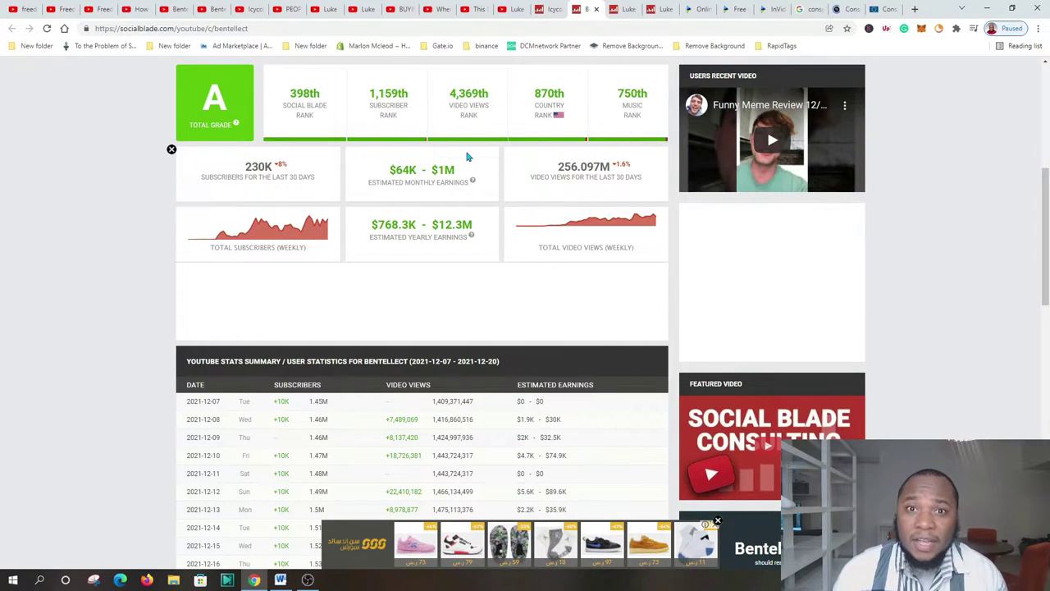
Examine Bentellect's daily subscriber, view and earnings table, its averages, the monthly history charts and the estimated yearly earnings.
{"action": "scroll", "coordinate": [419, 160], "scroll_direction": "down", "scroll_amount": 4}
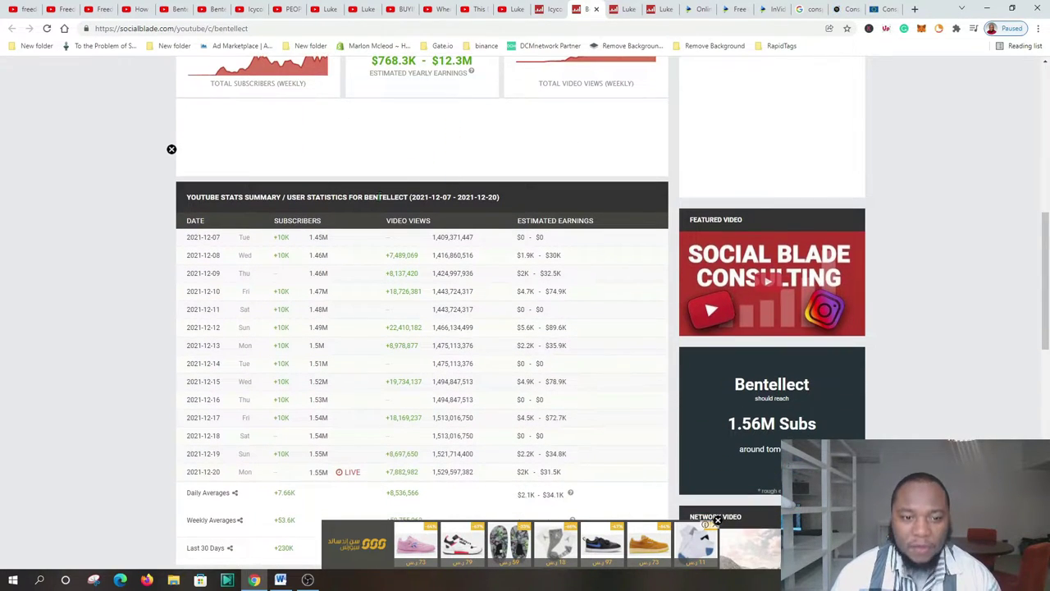
{"action": "scroll", "coordinate": [436, 170], "scroll_direction": "down", "scroll_amount": 2}
{"action": "scroll", "coordinate": [328, 189], "scroll_direction": "up", "scroll_amount": 3}
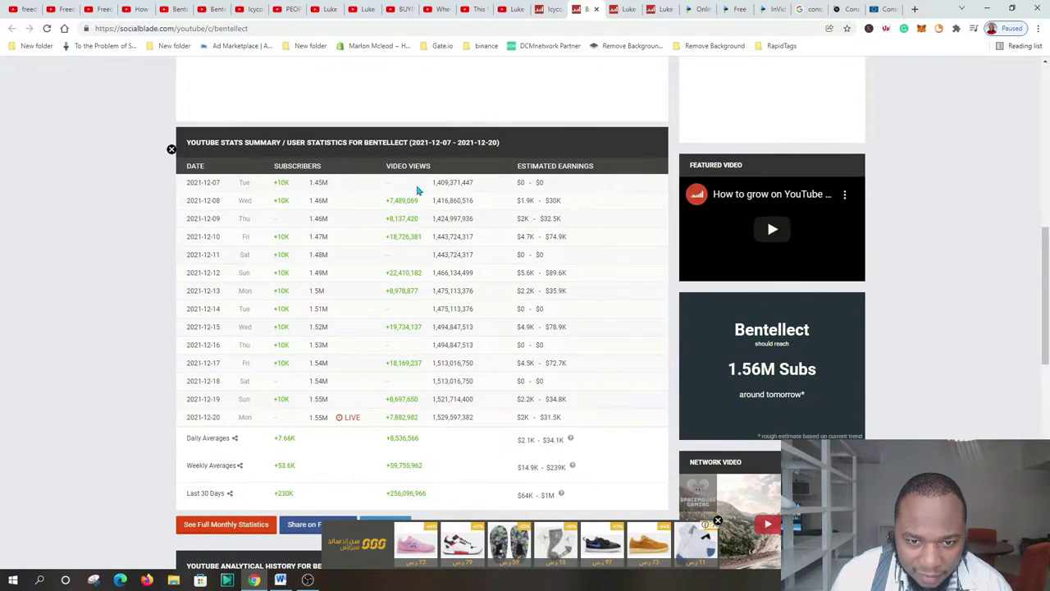
{"action": "scroll", "coordinate": [527, 193], "scroll_direction": "down", "scroll_amount": 1}
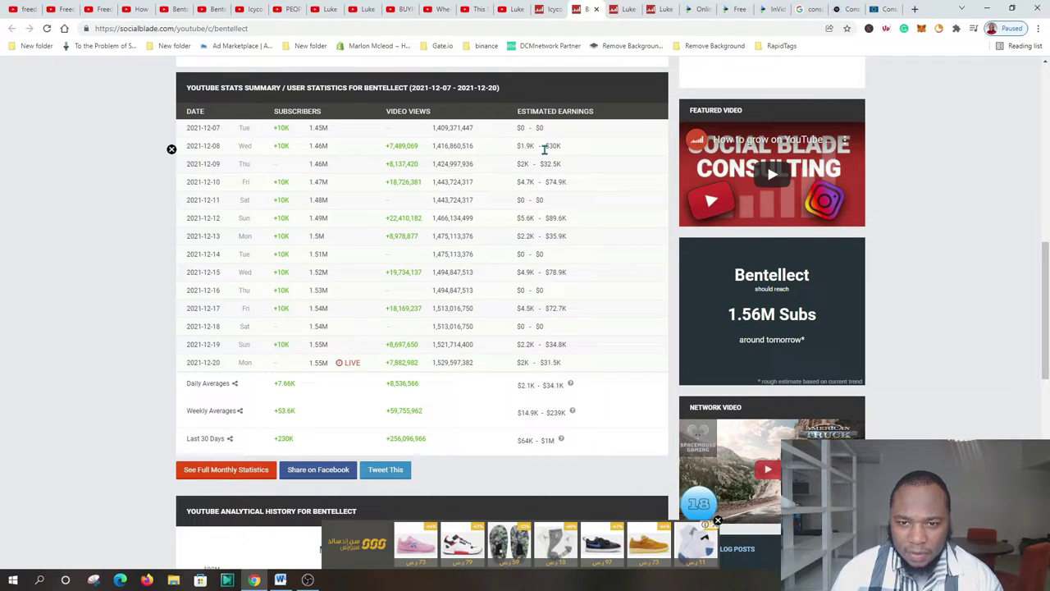
{"action": "scroll", "coordinate": [554, 156], "scroll_direction": "down", "scroll_amount": 3}
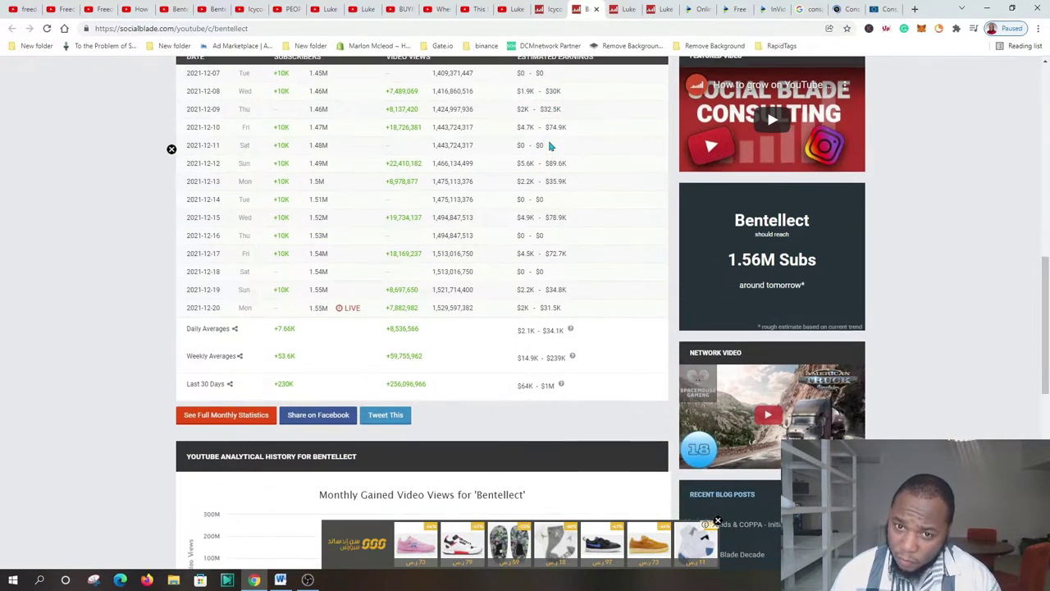
{"action": "scroll", "coordinate": [546, 197], "scroll_direction": "down", "scroll_amount": 5}
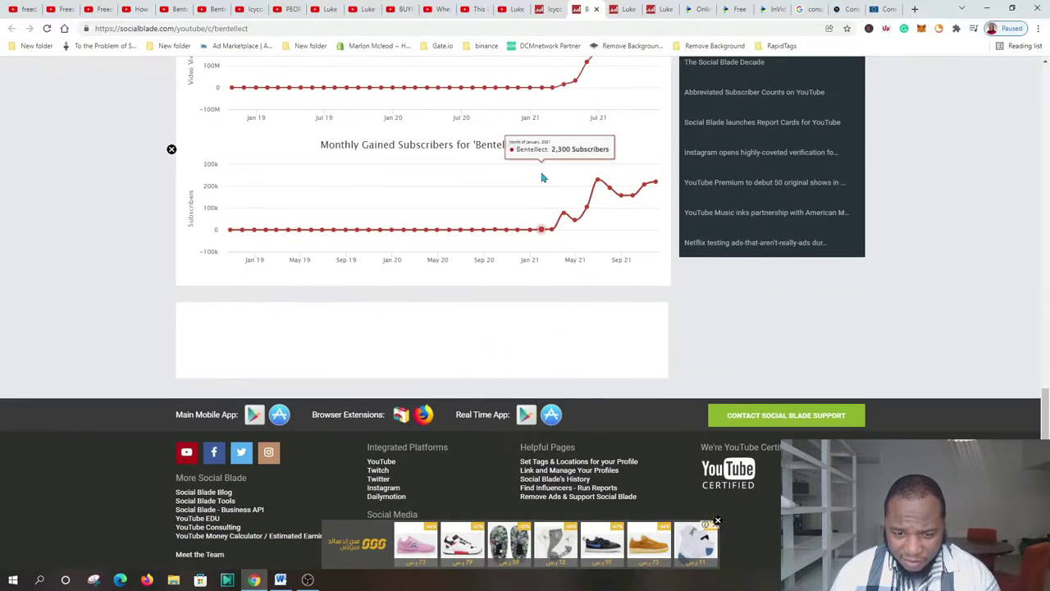
{"action": "scroll", "coordinate": [546, 204], "scroll_direction": "up", "scroll_amount": 2}
{"action": "scroll", "coordinate": [544, 206], "scroll_direction": "up", "scroll_amount": 3}
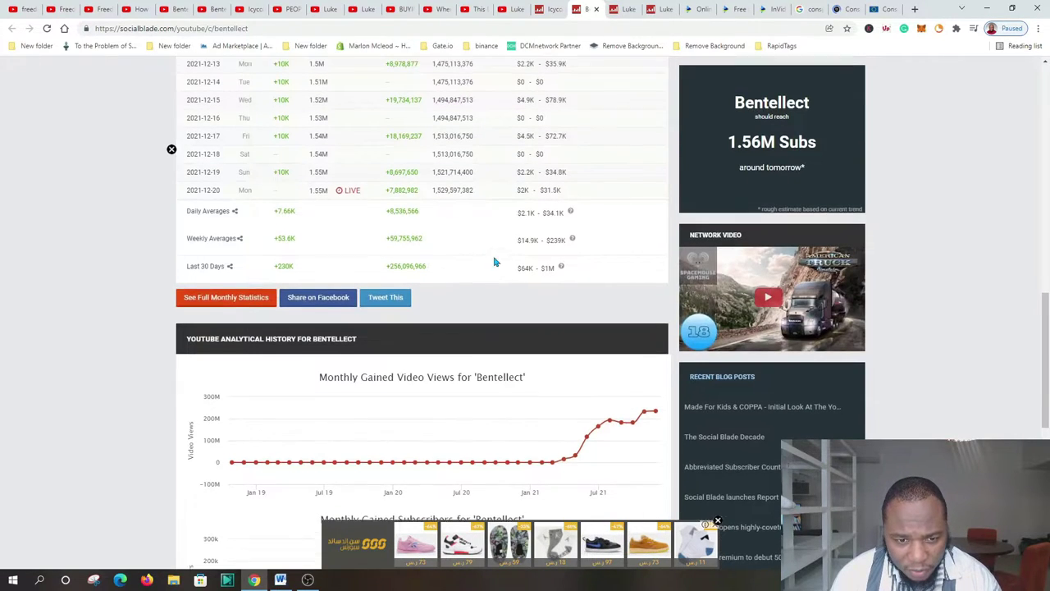
{"action": "scroll", "coordinate": [490, 311], "scroll_direction": "up", "scroll_amount": 3}
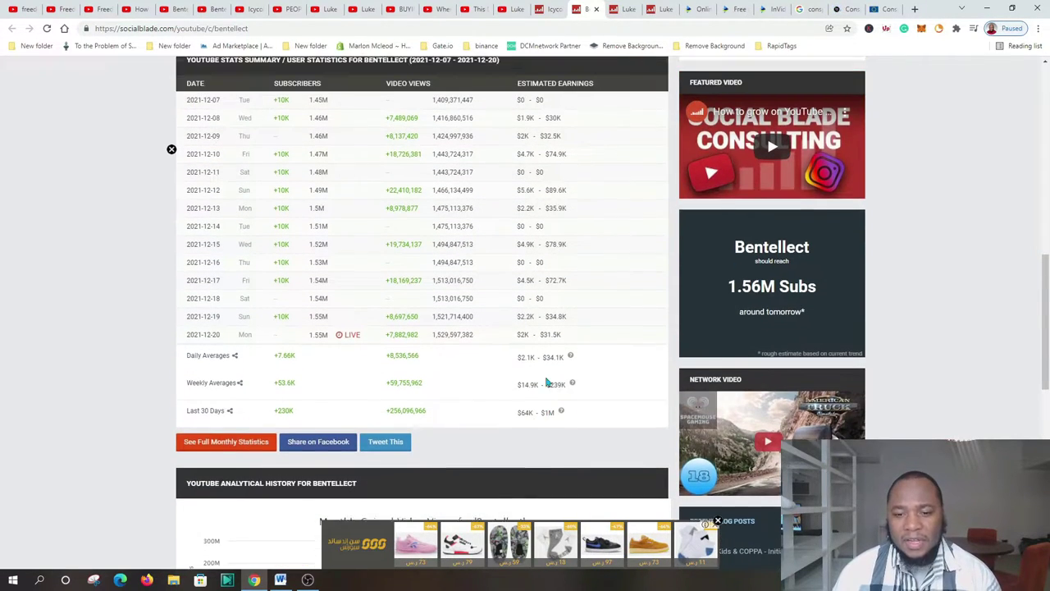
{"action": "scroll", "coordinate": [546, 357], "scroll_direction": "up", "scroll_amount": 2}
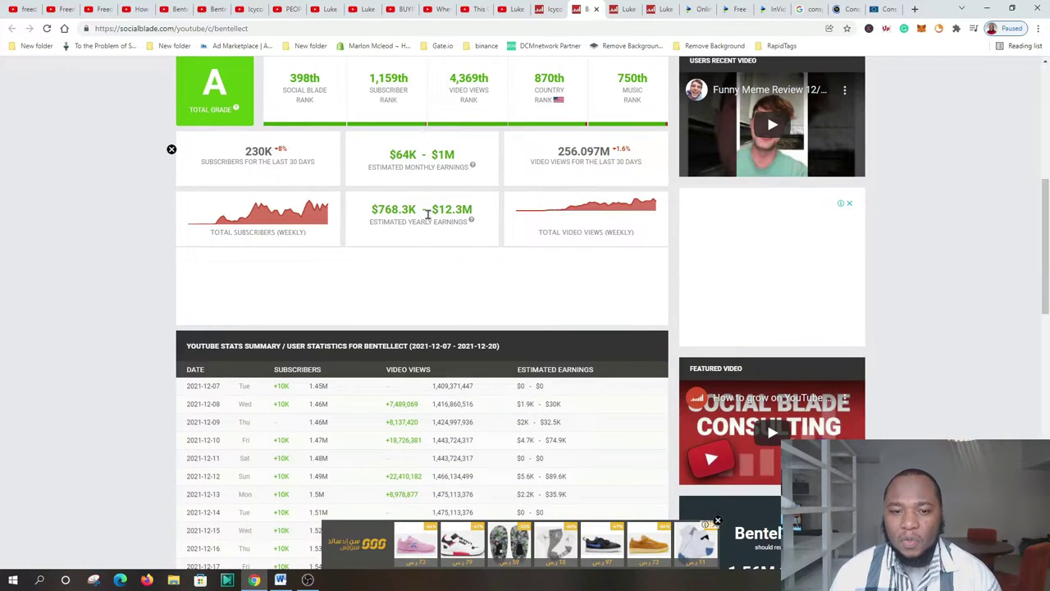
{"action": "scroll", "coordinate": [520, 188], "scroll_direction": "up", "scroll_amount": 5}
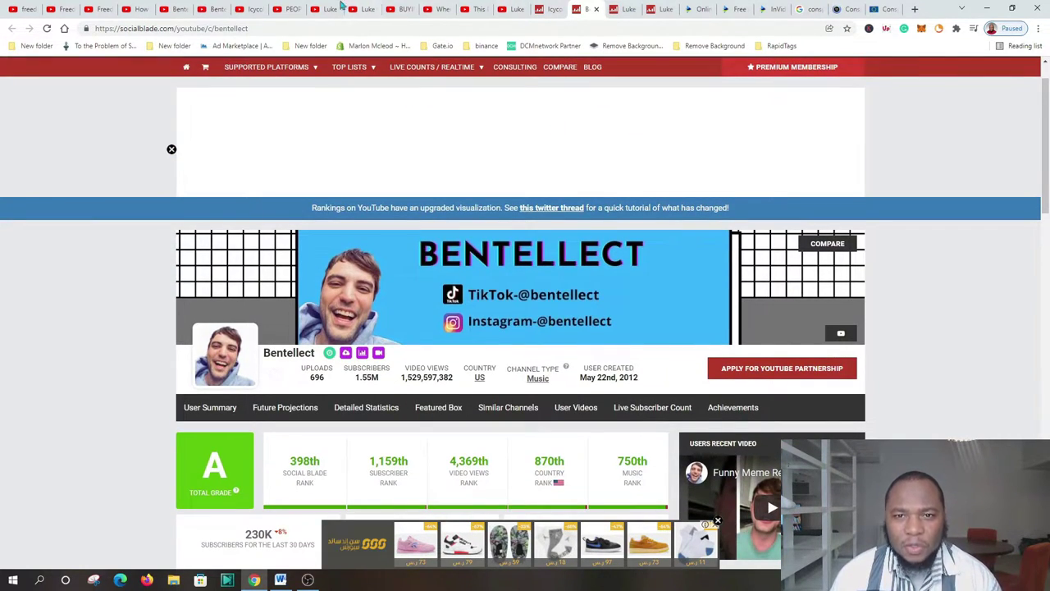
Go from the YouTube search results for Bentellect to the channel and review its home page and uploaded videos.
{"action": "left_click", "coordinate": [175, 12]}
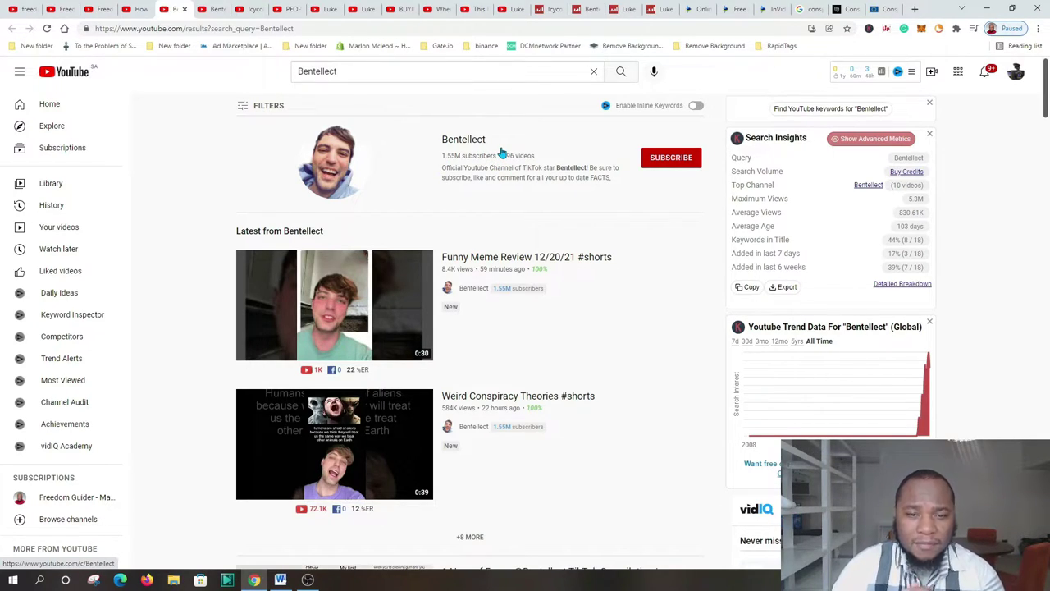
{"action": "left_click", "coordinate": [382, 205]}
{"action": "scroll", "coordinate": [334, 209], "scroll_direction": "down", "scroll_amount": 1}
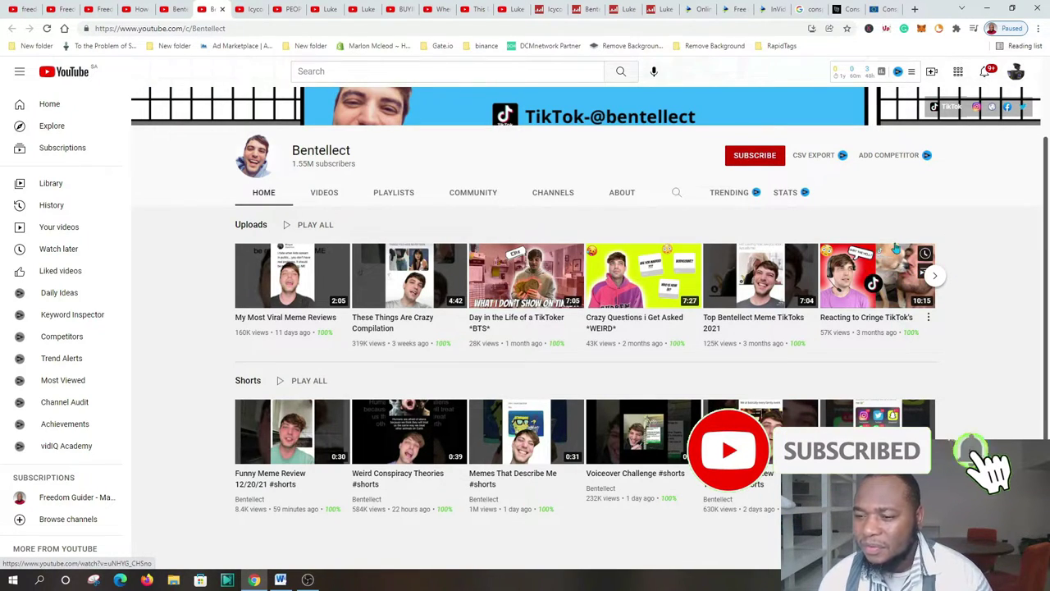
{"action": "left_click", "coordinate": [328, 201]}
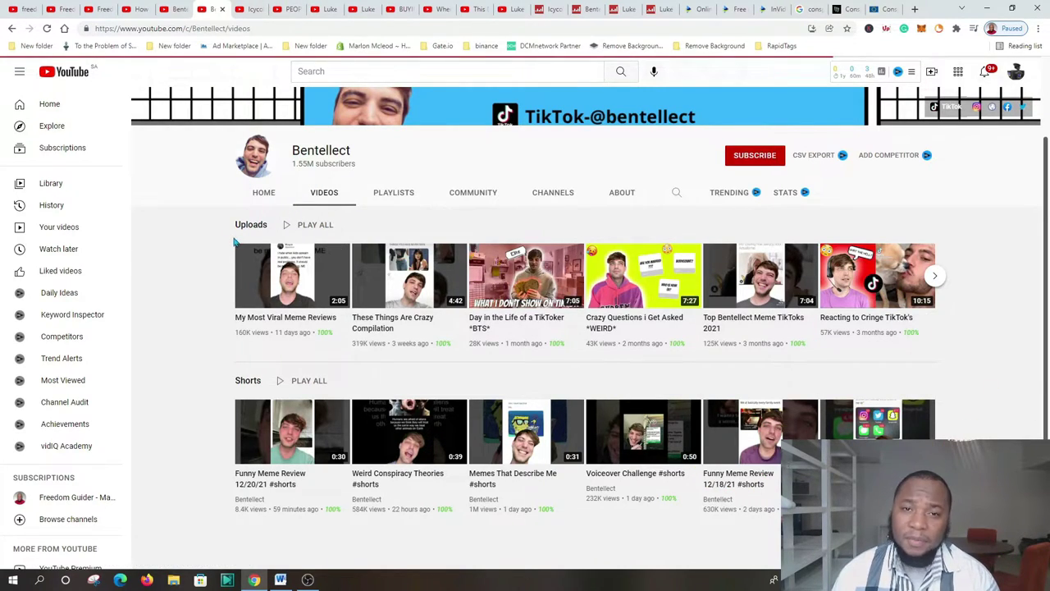
{"action": "scroll", "coordinate": [447, 237], "scroll_direction": "down", "scroll_amount": 2}
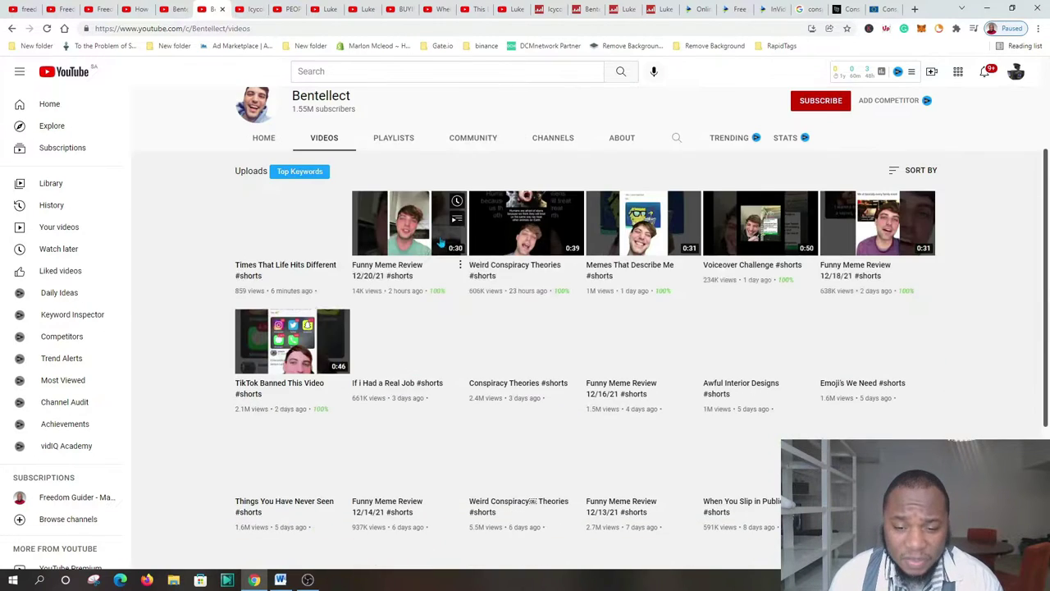
{"action": "scroll", "coordinate": [574, 271], "scroll_direction": "up", "scroll_amount": 2}
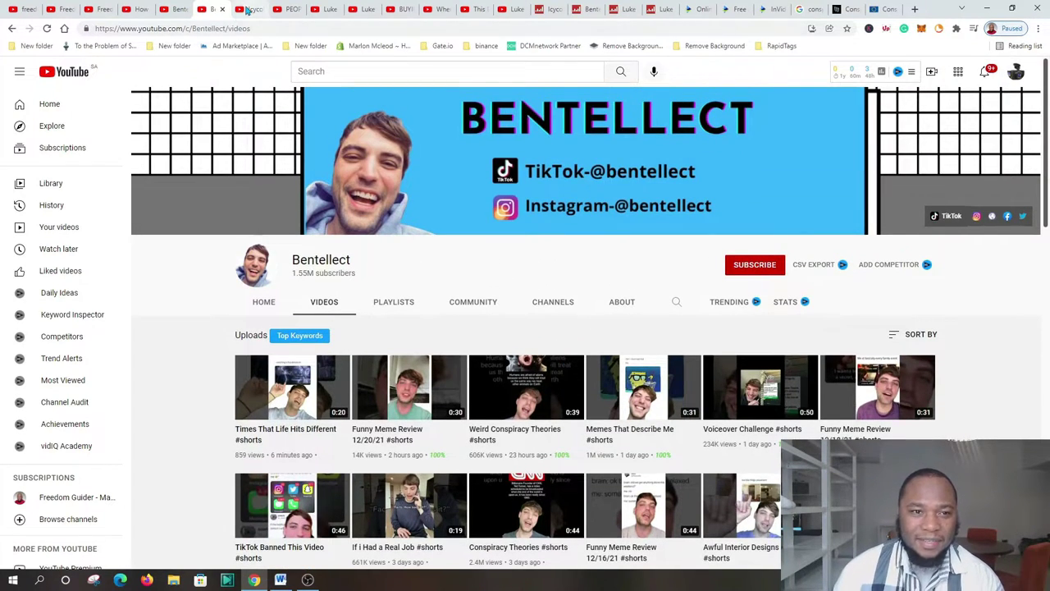
Examine the Icycol channel's header, featured channel, shorts, compilations and uploads, plus its short "PEOPLE WHO ARE HAVING A WORSE DAY THAN YOU!!".
{"action": "left_click", "coordinate": [247, 10]}
{"action": "scroll", "coordinate": [420, 310], "scroll_direction": "down", "scroll_amount": 5}
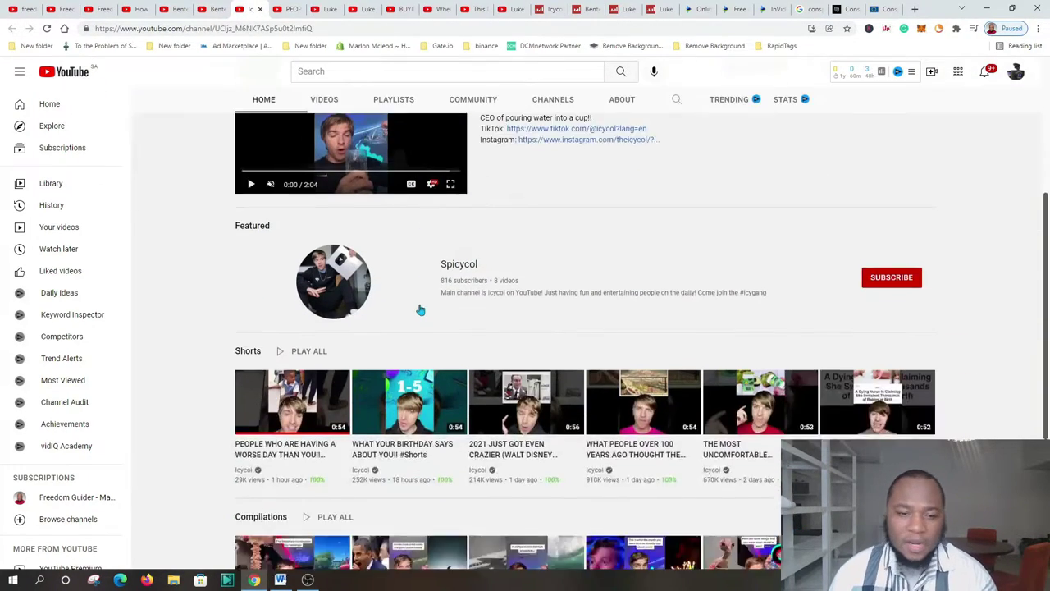
{"action": "scroll", "coordinate": [420, 310], "scroll_direction": "up", "scroll_amount": 3}
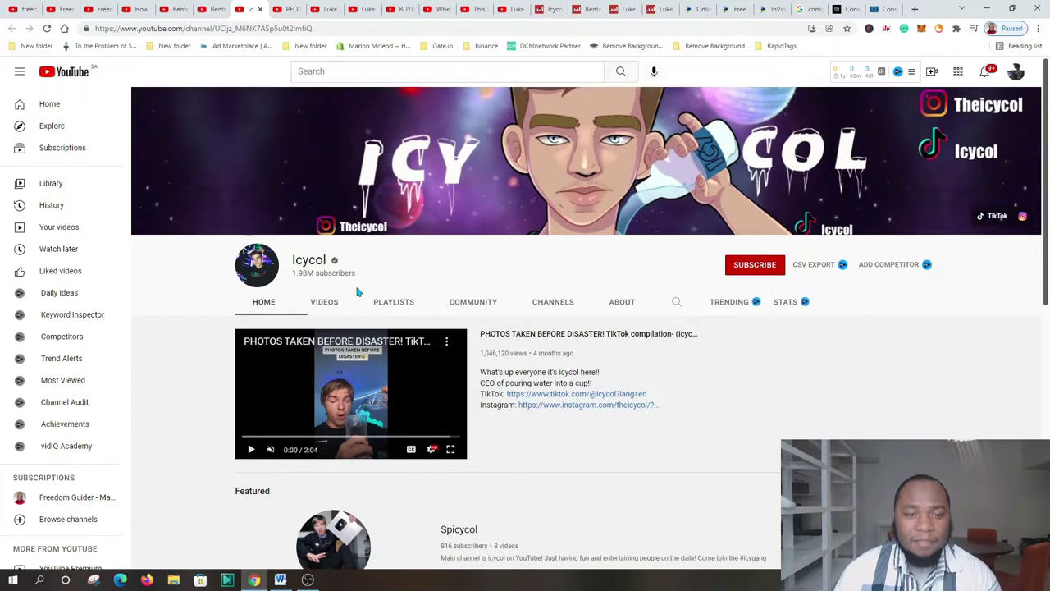
{"action": "scroll", "coordinate": [363, 287], "scroll_direction": "down", "scroll_amount": 1}
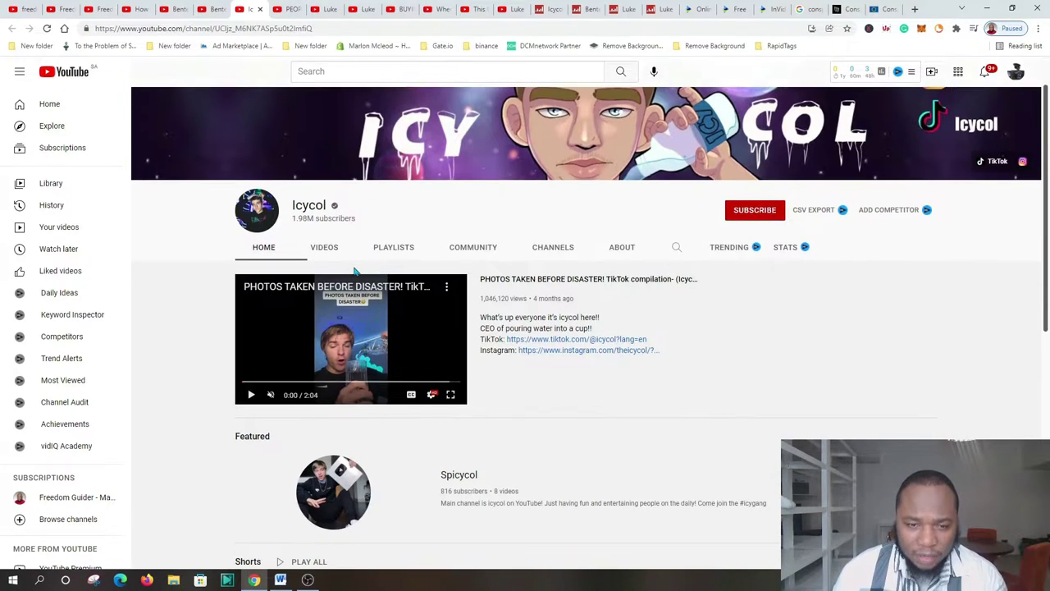
{"action": "scroll", "coordinate": [324, 256], "scroll_direction": "down", "scroll_amount": 3}
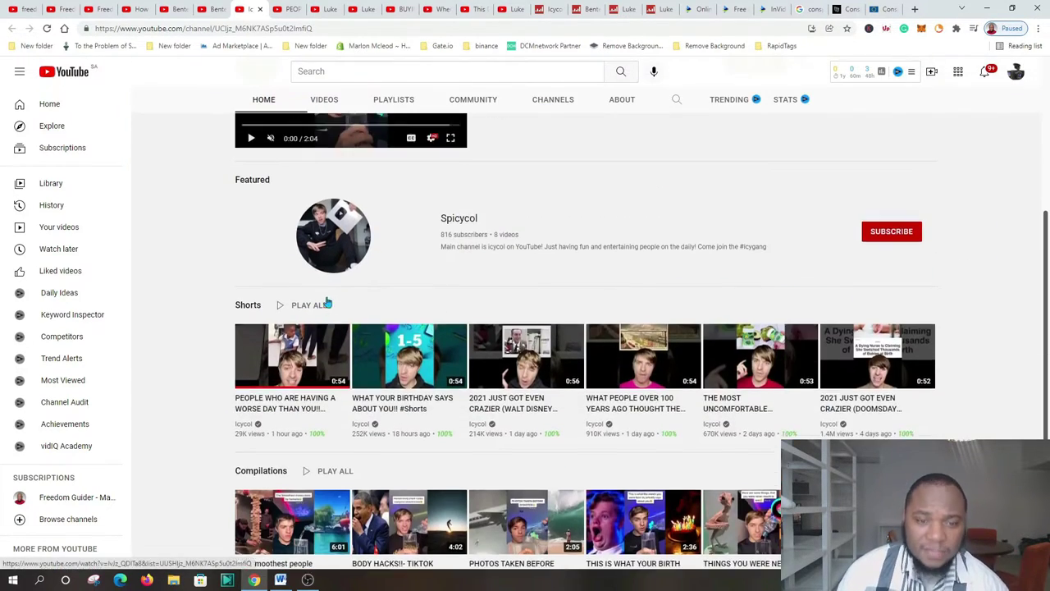
{"action": "scroll", "coordinate": [281, 171], "scroll_direction": "up", "scroll_amount": 2}
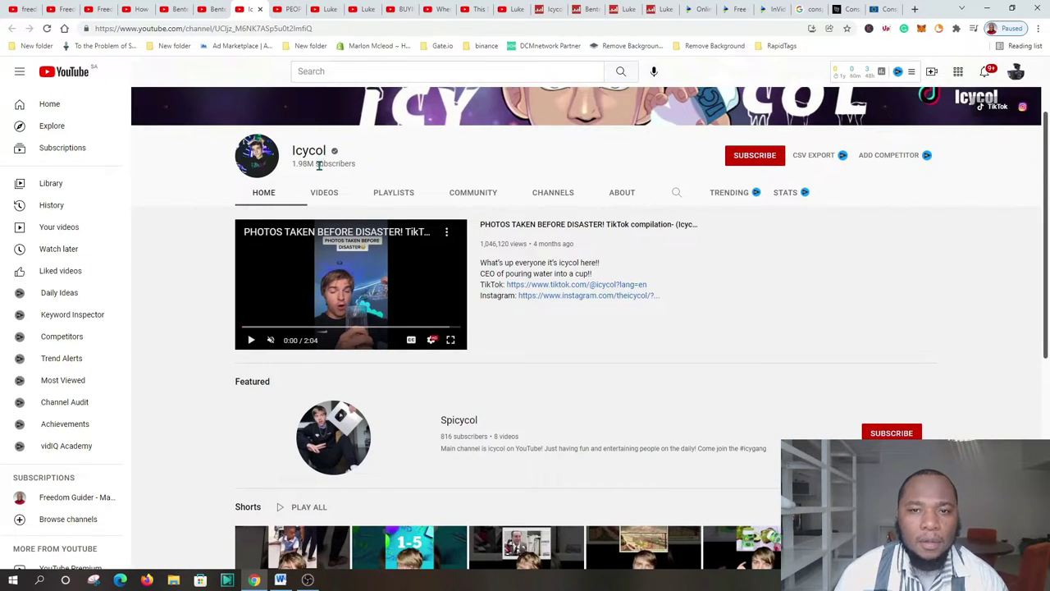
{"action": "scroll", "coordinate": [495, 269], "scroll_direction": "down", "scroll_amount": 3}
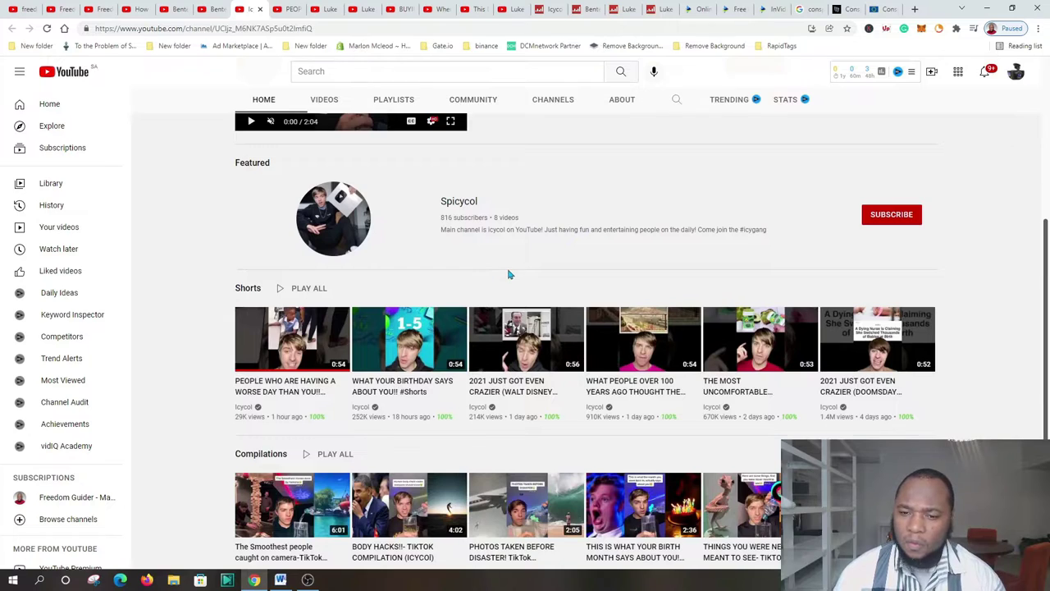
{"action": "scroll", "coordinate": [508, 274], "scroll_direction": "down", "scroll_amount": 1}
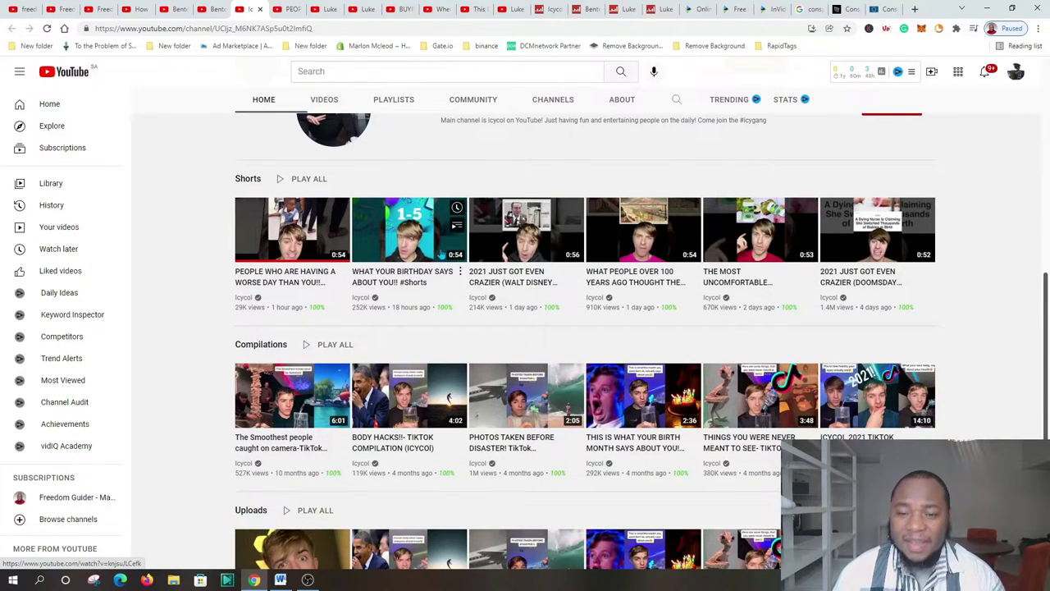
{"action": "scroll", "coordinate": [644, 238], "scroll_direction": "down", "scroll_amount": 1}
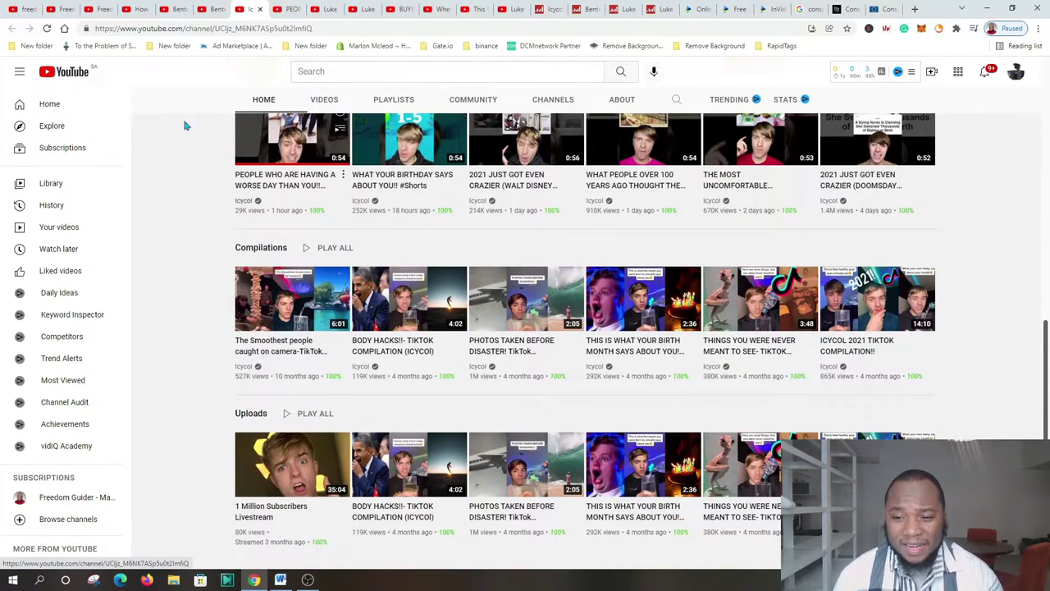
{"action": "left_click", "coordinate": [281, 10]}
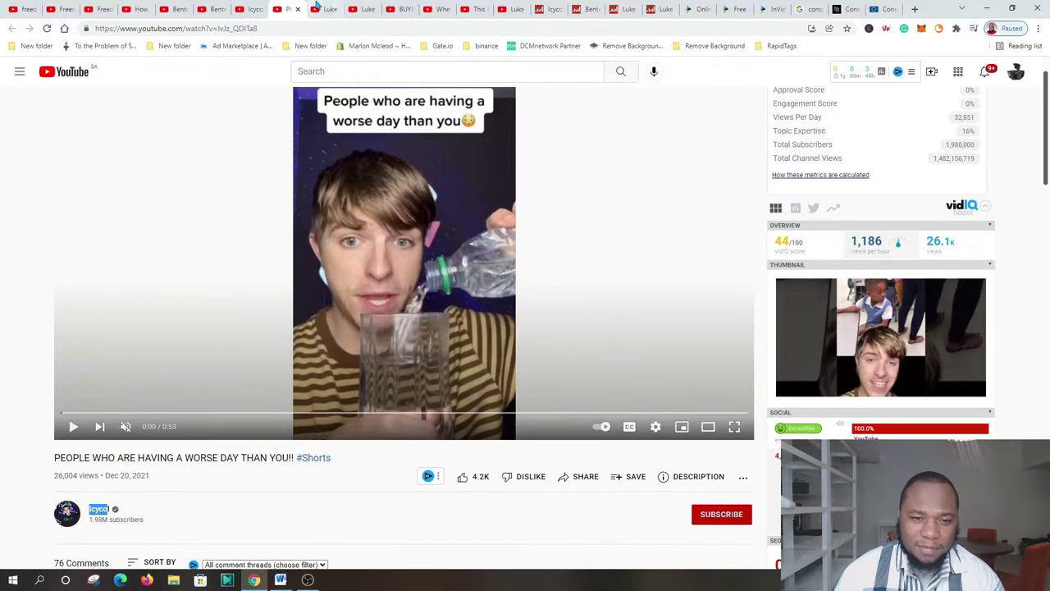
Switch to the Luke Davidson Facts channel and review its home page and the view counts of its uploaded shorts.
{"action": "left_click", "coordinate": [326, 10]}
{"action": "scroll", "coordinate": [502, 221], "scroll_direction": "up", "scroll_amount": 3}
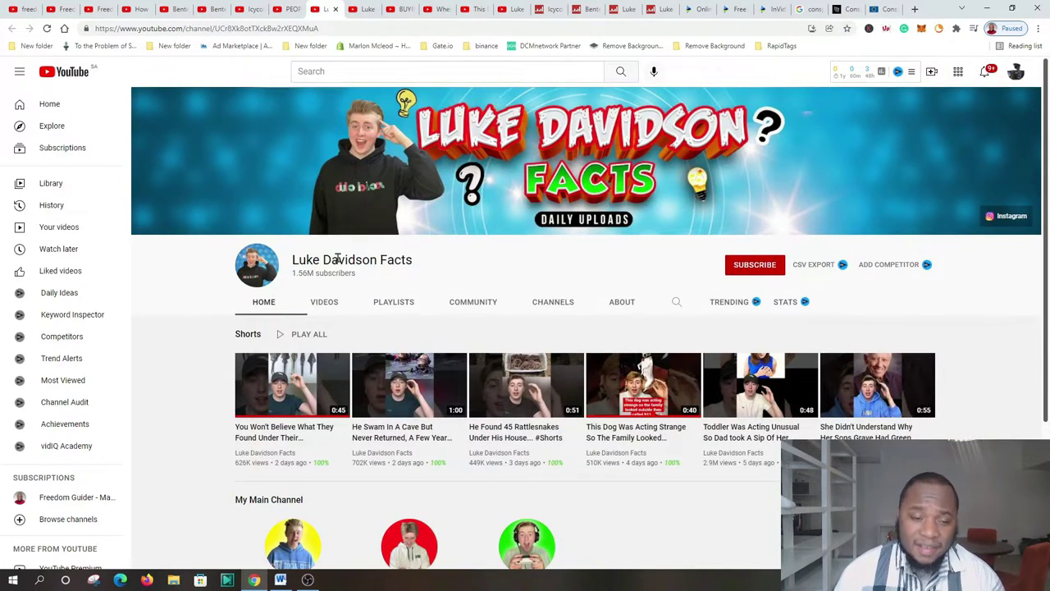
{"action": "scroll", "coordinate": [349, 281], "scroll_direction": "down", "scroll_amount": 1}
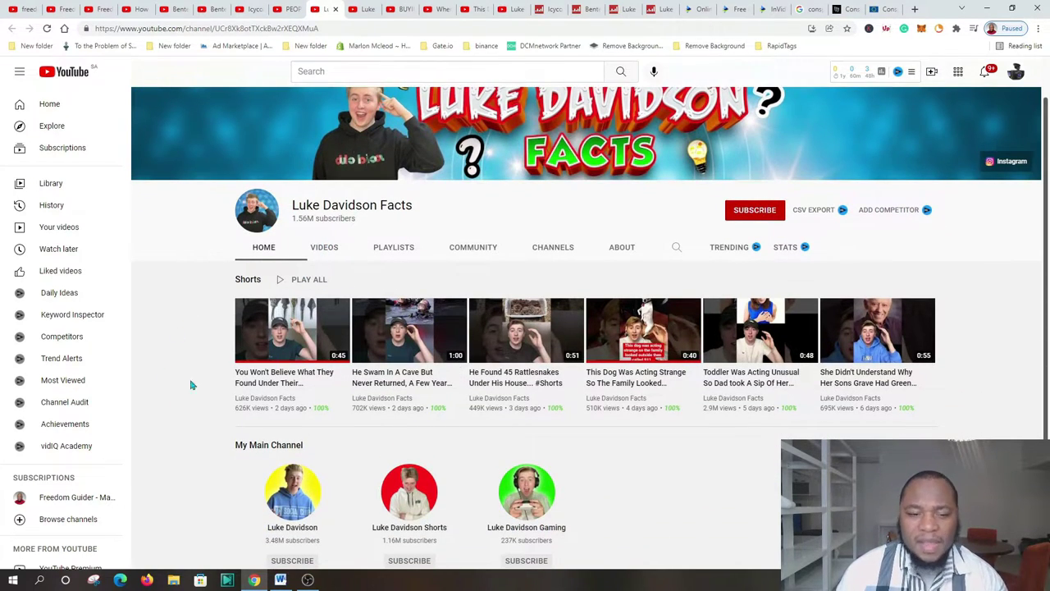
{"action": "left_click", "coordinate": [321, 251]}
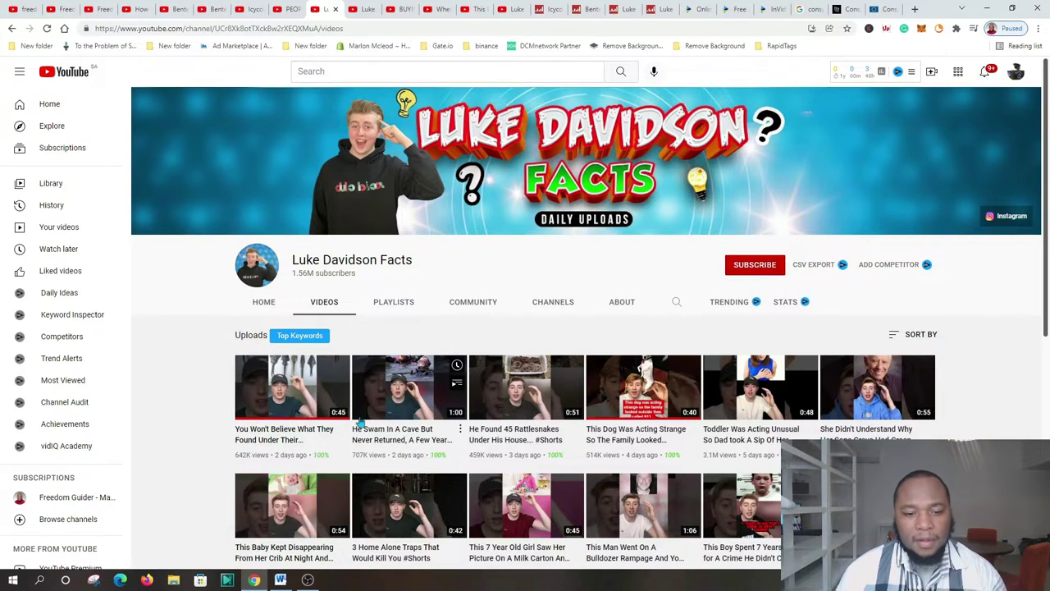
{"action": "scroll", "coordinate": [371, 435], "scroll_direction": "down", "scroll_amount": 1}
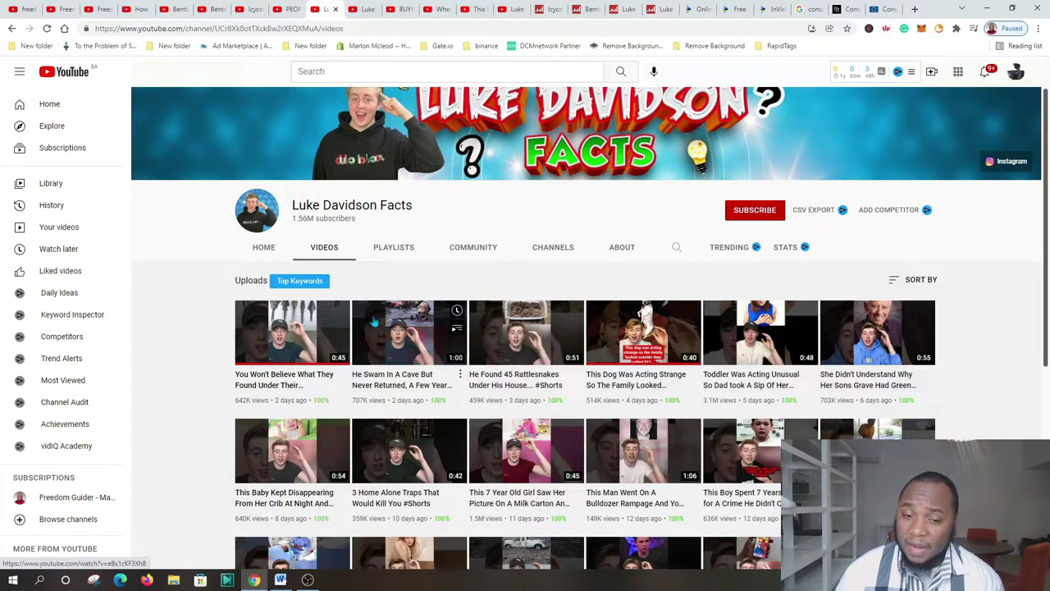
{"action": "scroll", "coordinate": [509, 371], "scroll_direction": "down", "scroll_amount": 2}
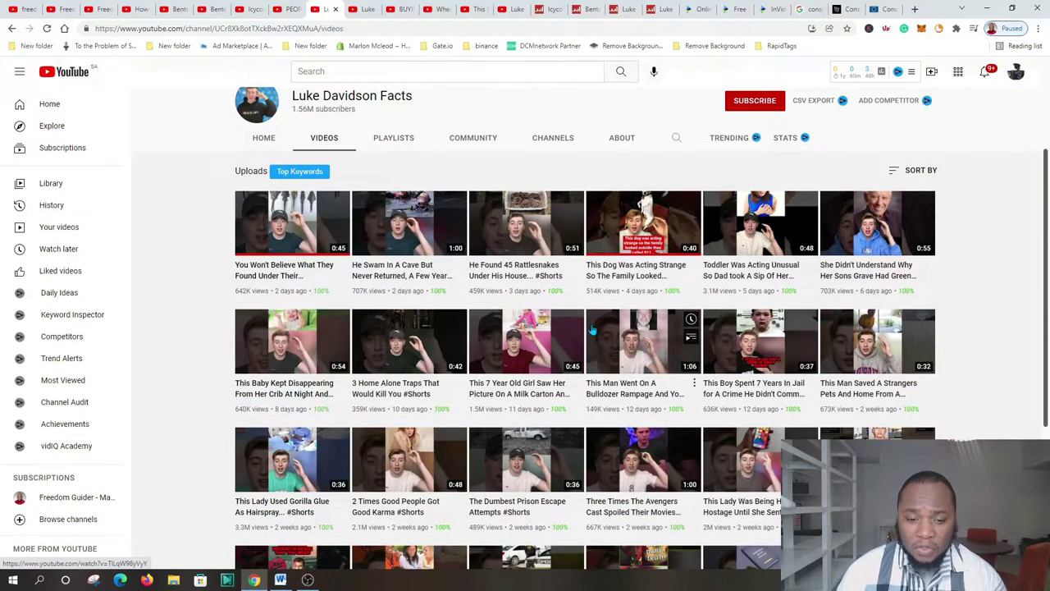
{"action": "scroll", "coordinate": [579, 334], "scroll_direction": "down", "scroll_amount": 1}
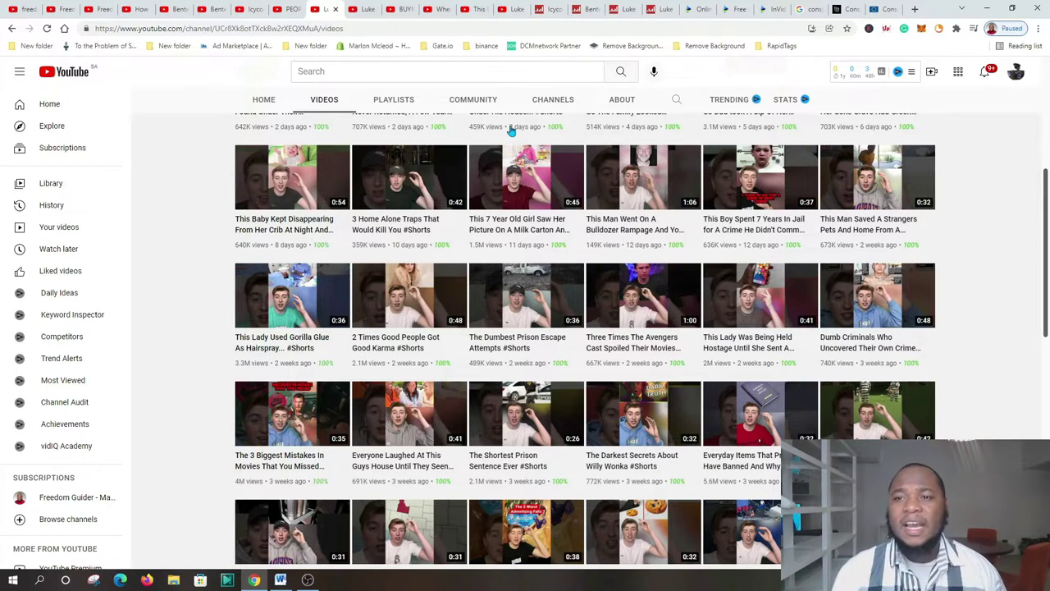
{"action": "scroll", "coordinate": [429, 90], "scroll_direction": "up", "scroll_amount": 2}
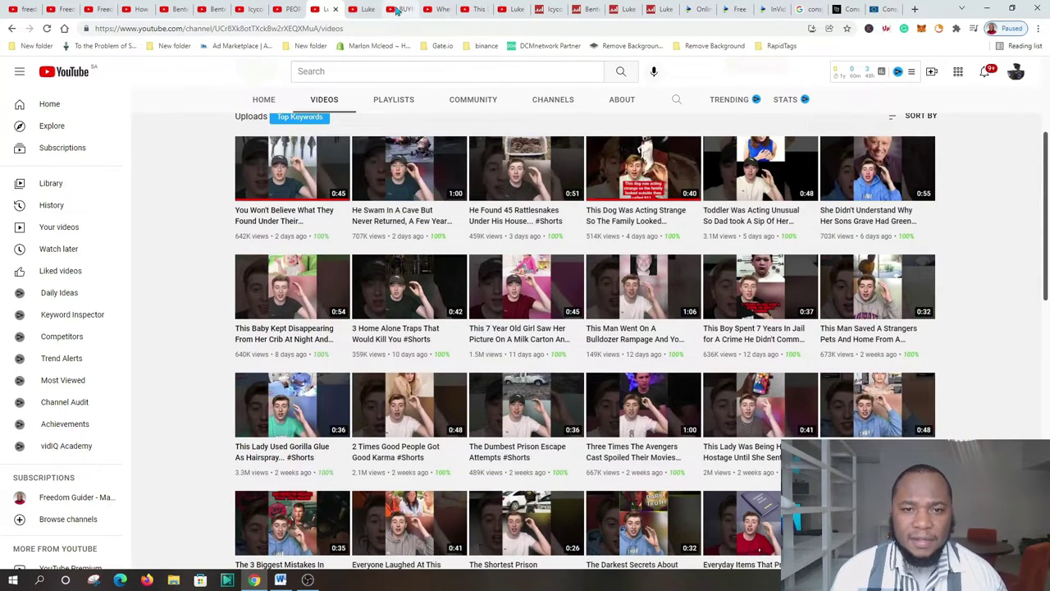
Switch to the main Luke Davidson channel's video list and examine its oldest uploads and their view counts.
{"action": "left_click", "coordinate": [367, 12]}
{"action": "scroll", "coordinate": [380, 242], "scroll_direction": "down", "scroll_amount": 2}
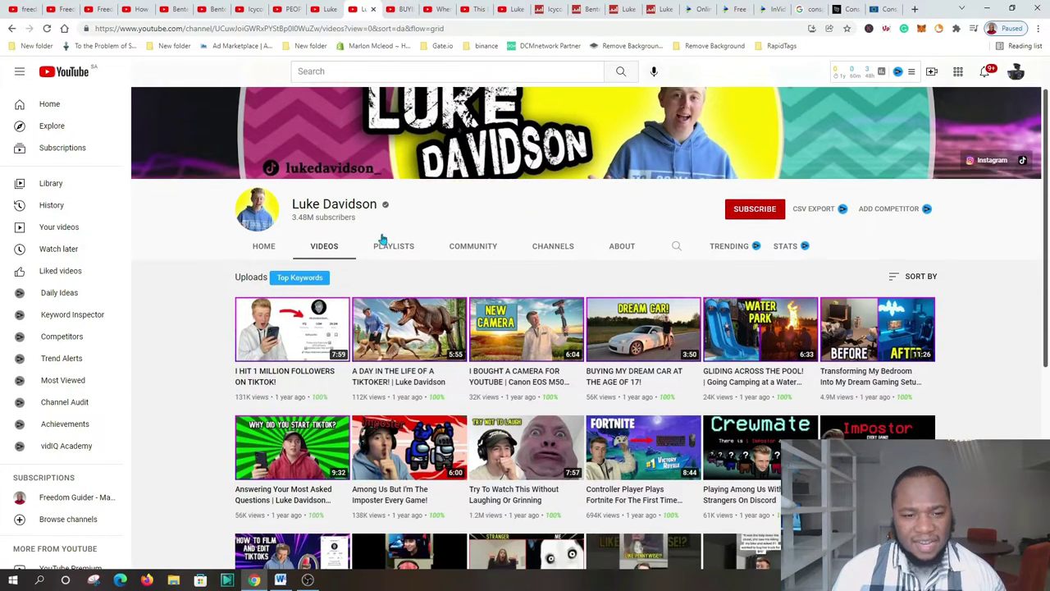
{"action": "scroll", "coordinate": [430, 231], "scroll_direction": "up", "scroll_amount": 2}
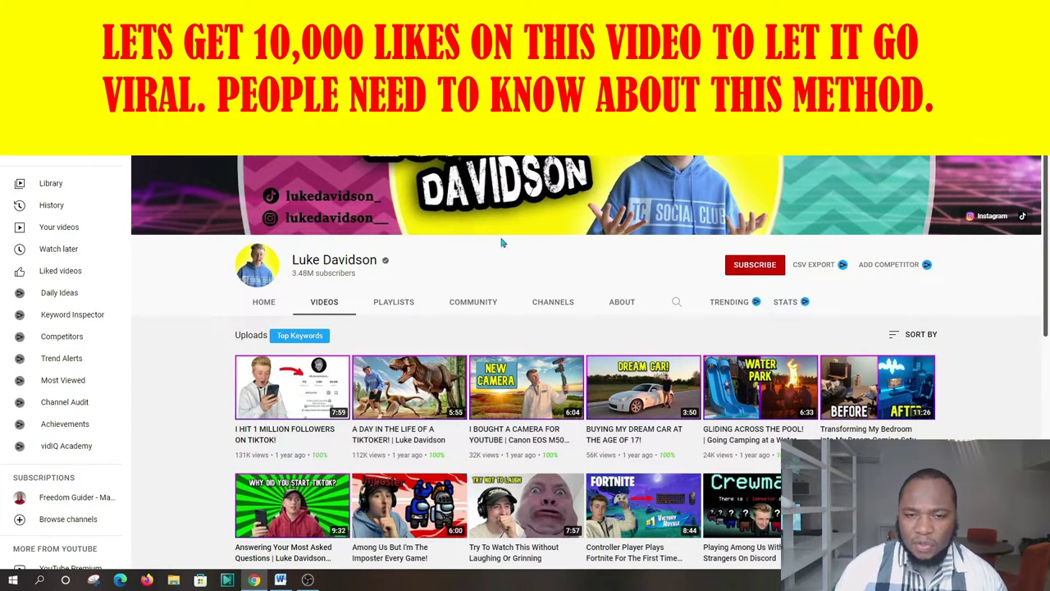
{"action": "scroll", "coordinate": [613, 287], "scroll_direction": "down", "scroll_amount": 1}
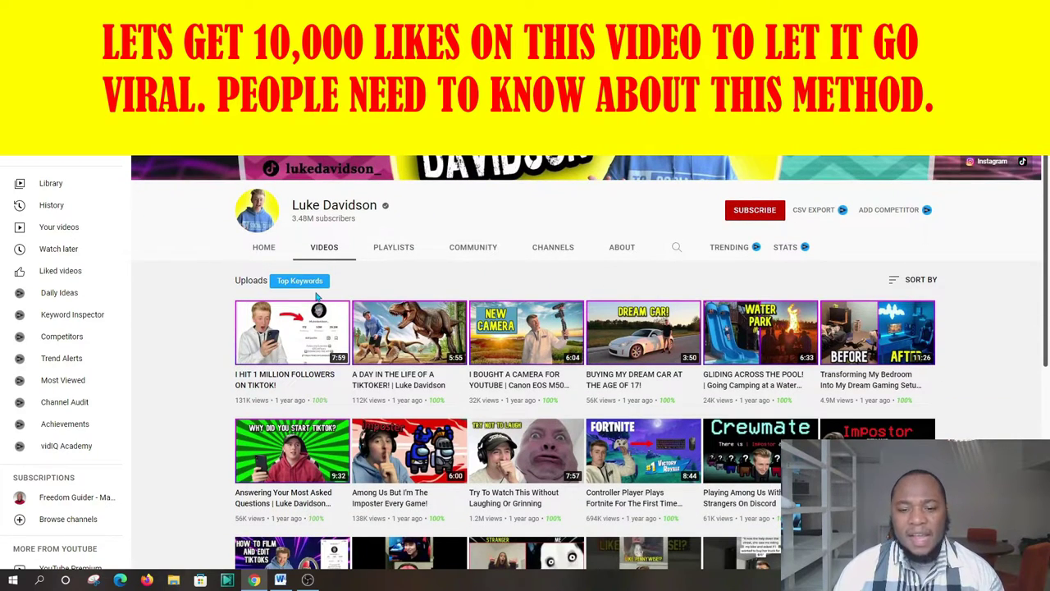
{"action": "scroll", "coordinate": [343, 289], "scroll_direction": "down", "scroll_amount": 2}
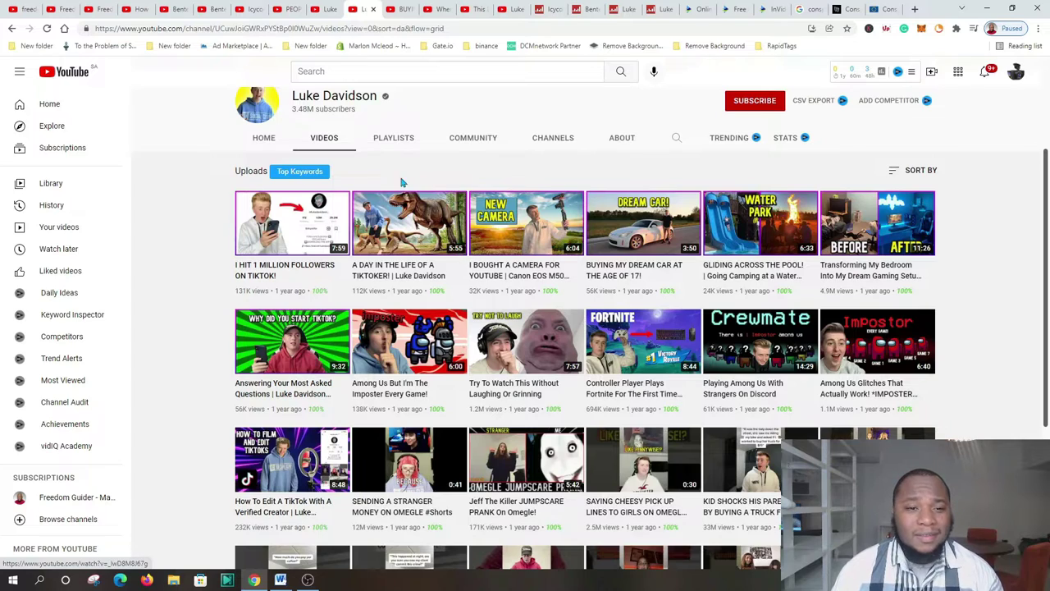
{"action": "scroll", "coordinate": [324, 190], "scroll_direction": "up", "scroll_amount": 3}
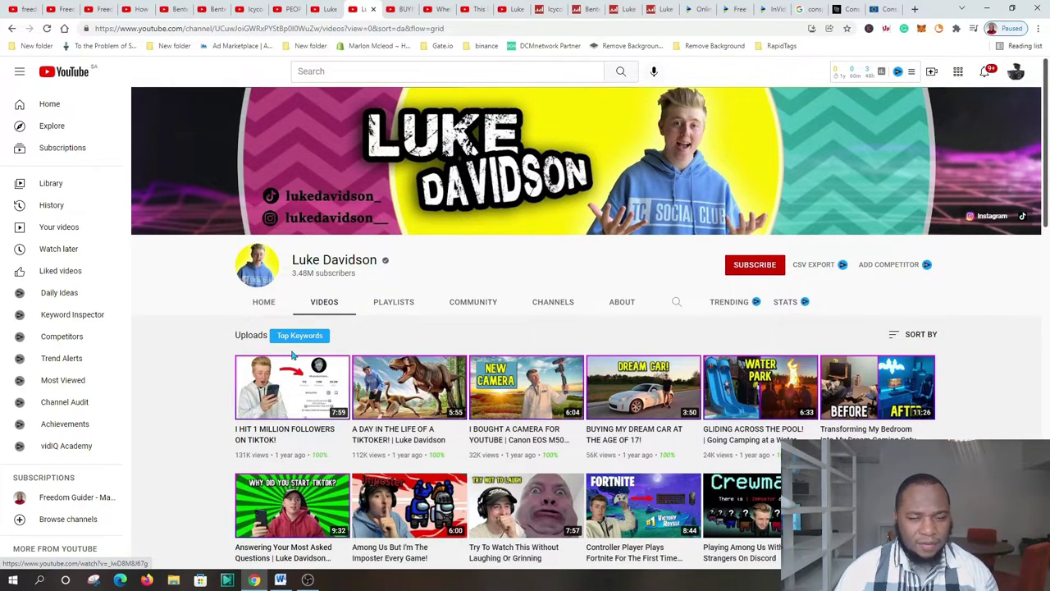
{"action": "scroll", "coordinate": [492, 361], "scroll_direction": "down", "scroll_amount": 1}
{"action": "scroll", "coordinate": [508, 345], "scroll_direction": "up", "scroll_amount": 1}
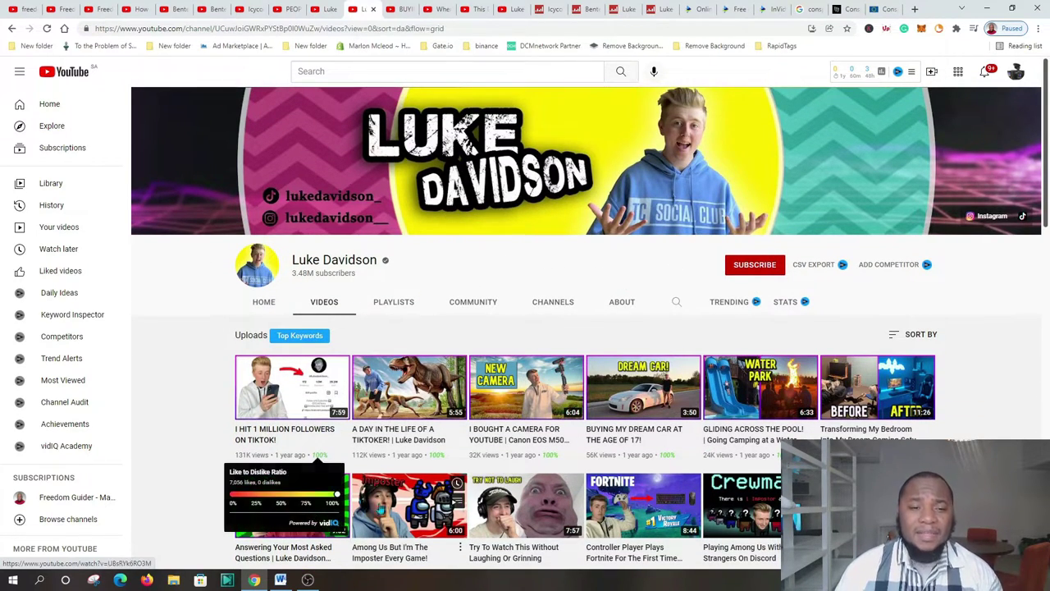
Switch to the video "BUYING MY DREAM CAR AT THE AGE OF 17!" and review its details, description and comments.
{"action": "left_click", "coordinate": [395, 10]}
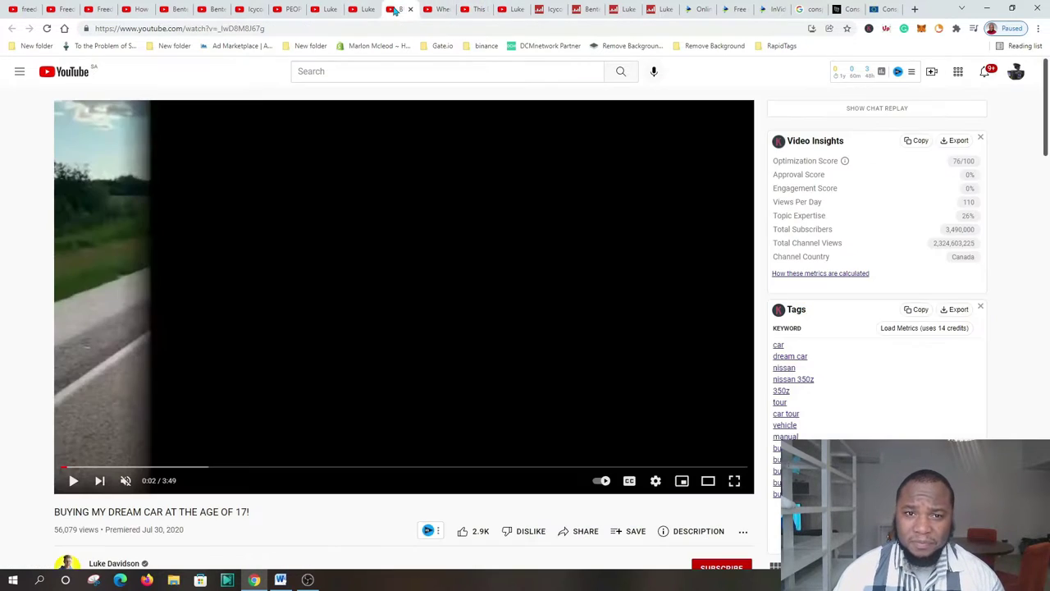
{"action": "scroll", "coordinate": [107, 288], "scroll_direction": "down", "scroll_amount": 1}
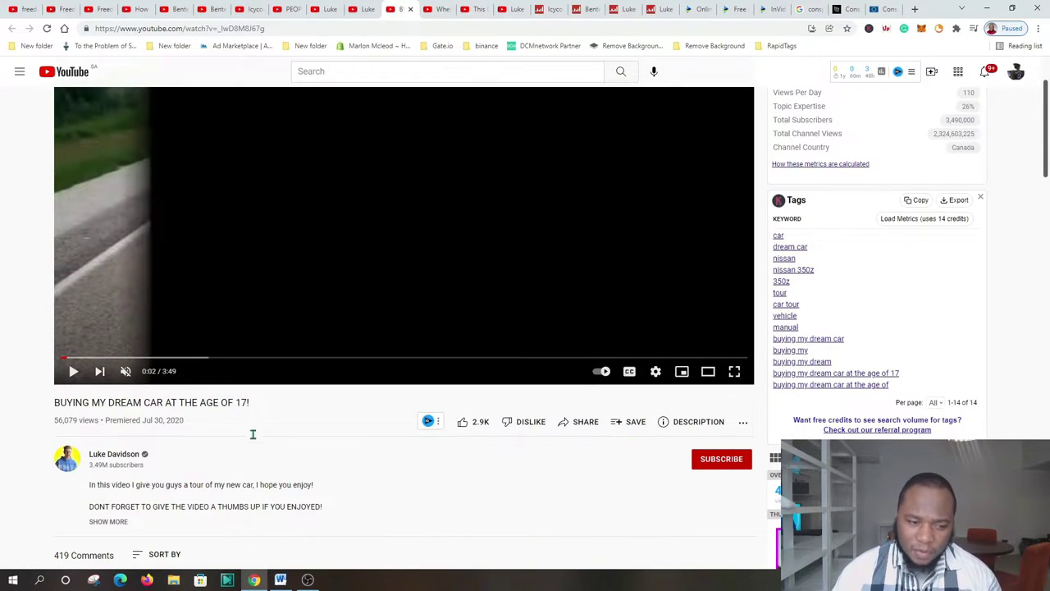
{"action": "scroll", "coordinate": [209, 369], "scroll_direction": "down", "scroll_amount": 4}
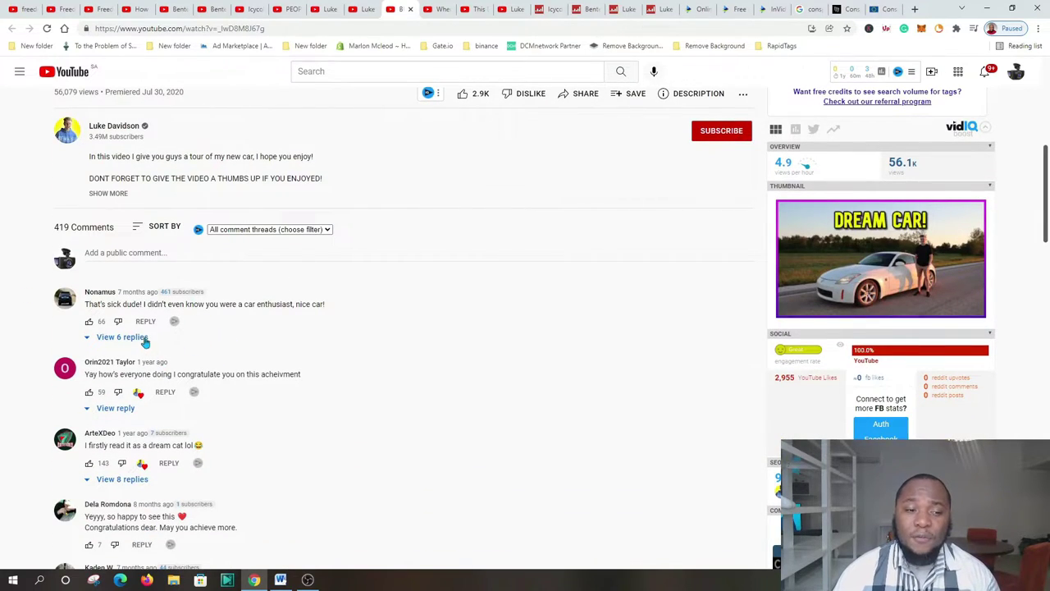
{"action": "scroll", "coordinate": [519, 339], "scroll_direction": "up", "scroll_amount": 3}
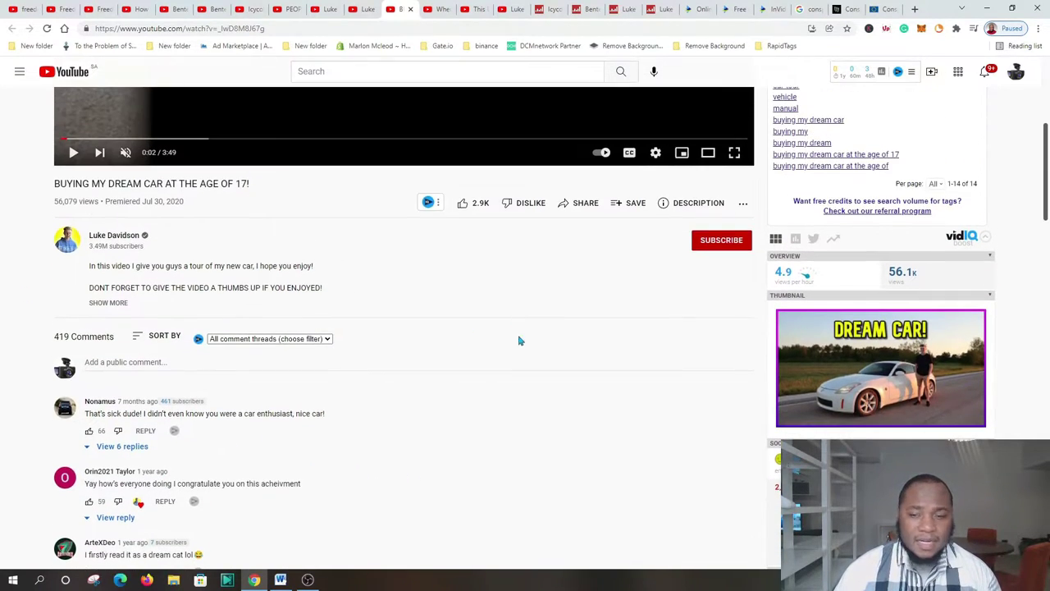
{"action": "scroll", "coordinate": [189, 383], "scroll_direction": "up", "scroll_amount": 1}
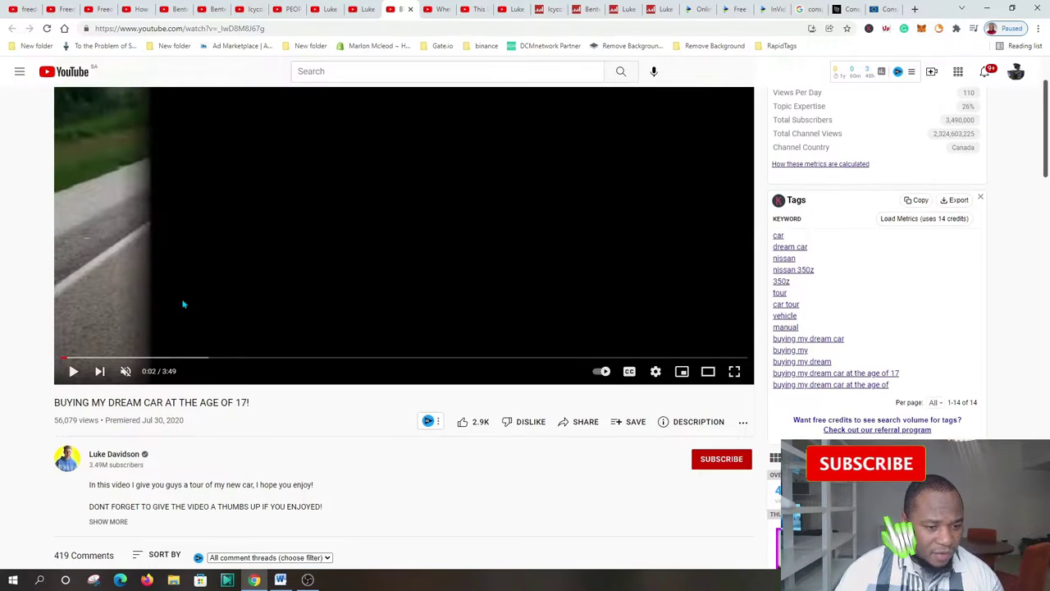
Switch to the short "When You Don't Get Credit For Your Joke In class" and review its view count, channel details and comments.
{"action": "left_click", "coordinate": [439, 10]}
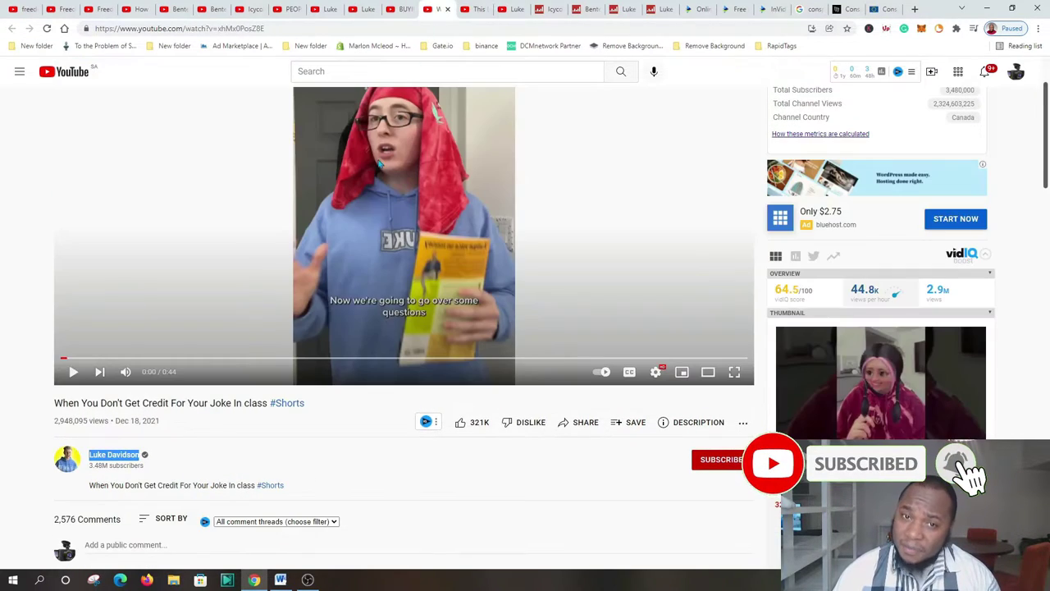
{"action": "scroll", "coordinate": [184, 339], "scroll_direction": "down", "scroll_amount": 2}
{"action": "left_click", "coordinate": [279, 334]}
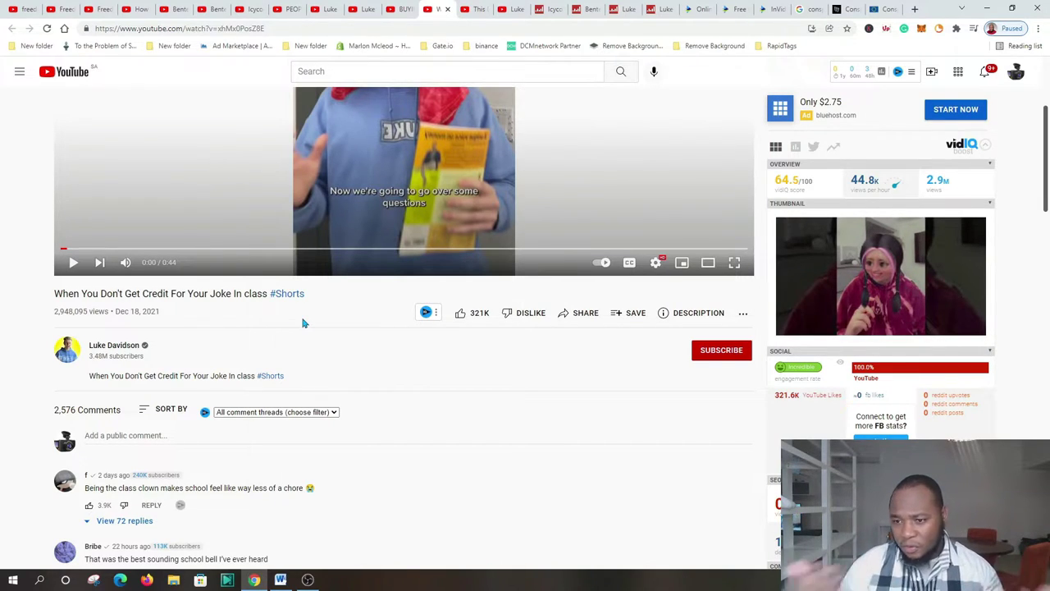
{"action": "scroll", "coordinate": [425, 478], "scroll_direction": "up", "scroll_amount": 1}
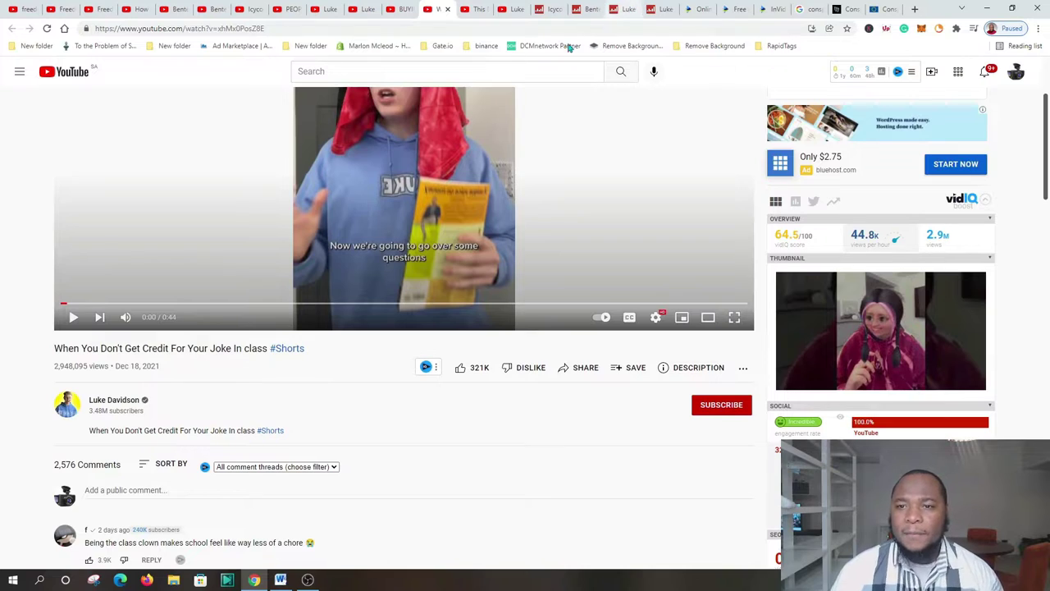
Switch to the InVideo home page and review its editor introduction, customer ratings, feature sections and ways to start creating videos.
{"action": "left_click", "coordinate": [698, 8]}
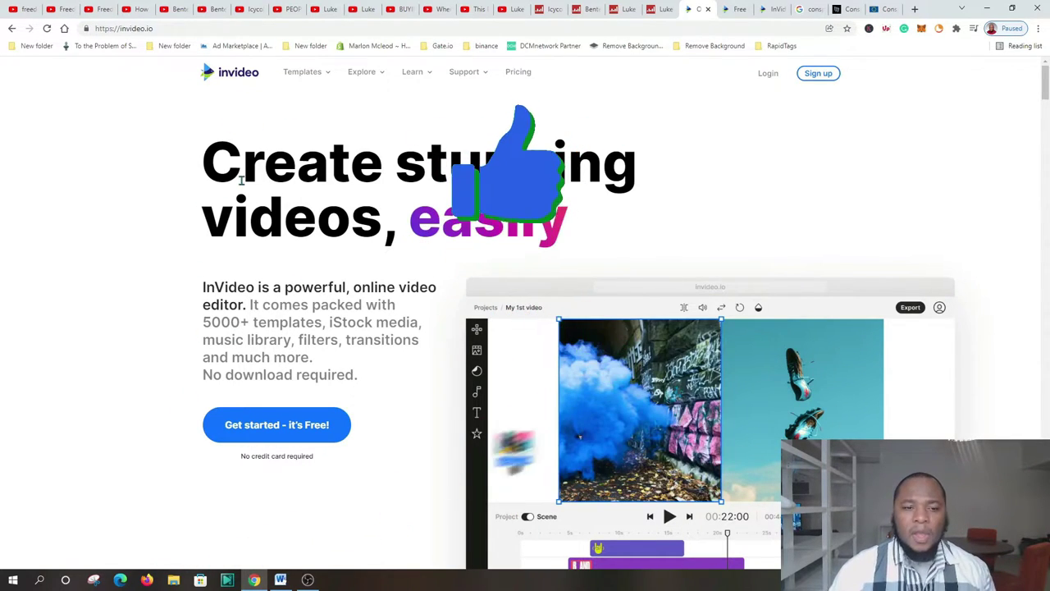
{"action": "scroll", "coordinate": [435, 263], "scroll_direction": "down", "scroll_amount": 2}
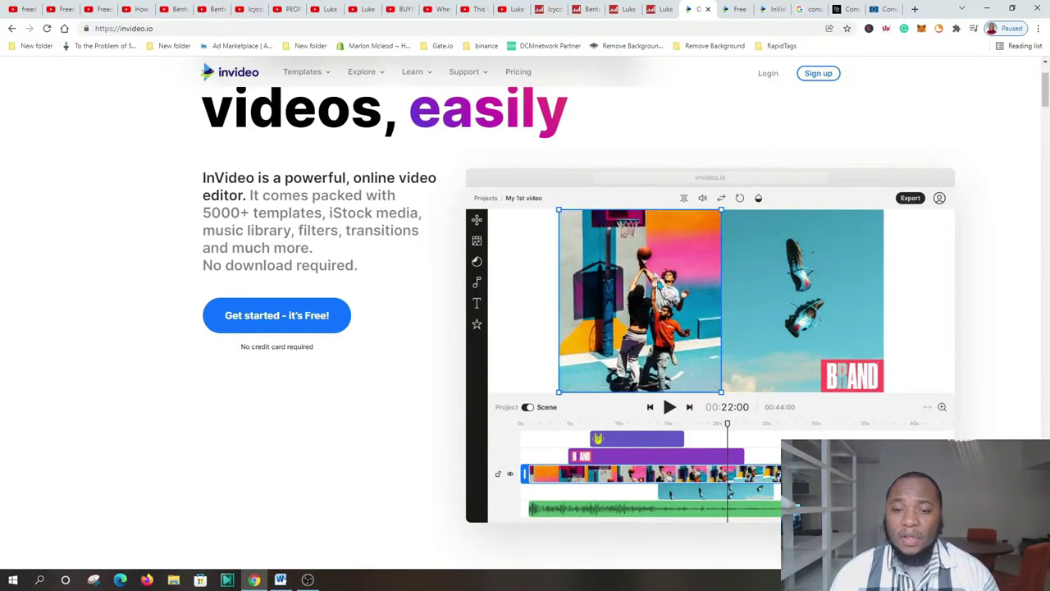
{"action": "scroll", "coordinate": [411, 293], "scroll_direction": "down", "scroll_amount": 1}
{"action": "scroll", "coordinate": [599, 235], "scroll_direction": "down", "scroll_amount": 2}
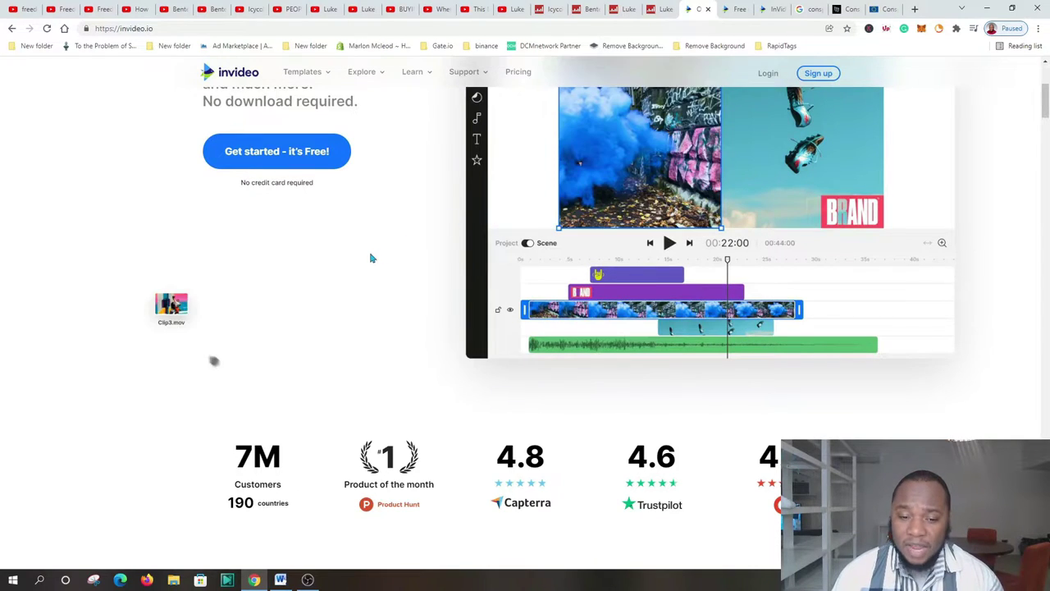
{"action": "scroll", "coordinate": [371, 257], "scroll_direction": "down", "scroll_amount": 1}
{"action": "scroll", "coordinate": [696, 230], "scroll_direction": "down", "scroll_amount": 3}
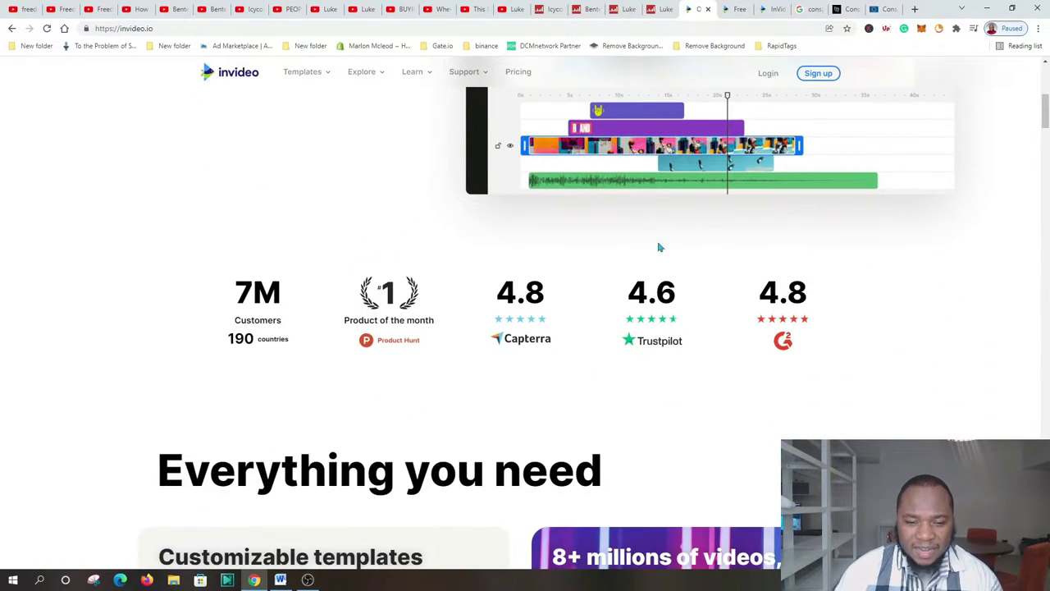
{"action": "scroll", "coordinate": [393, 308], "scroll_direction": "down", "scroll_amount": 2}
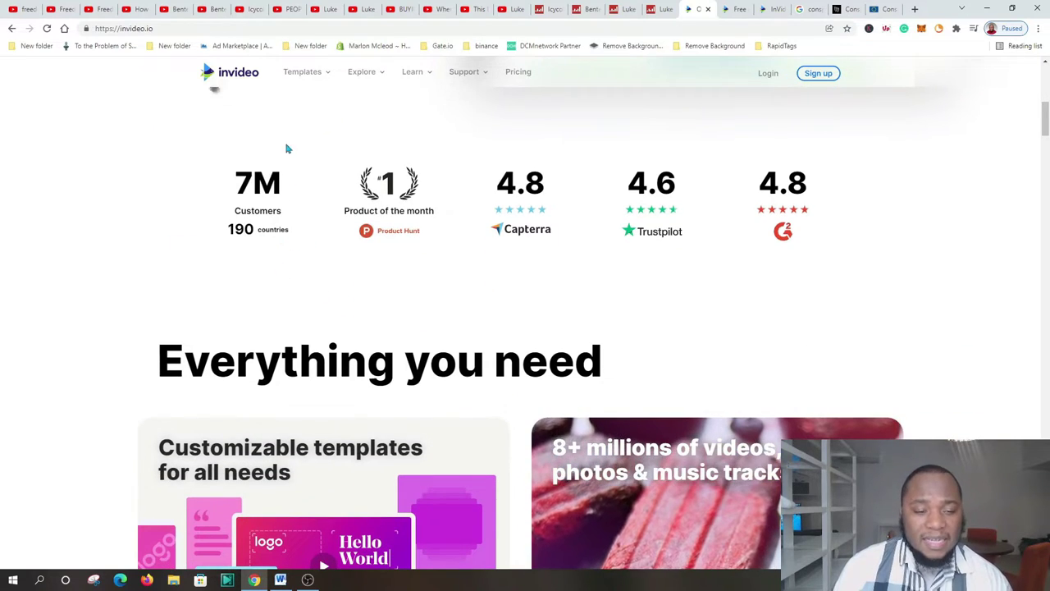
{"action": "scroll", "coordinate": [197, 295], "scroll_direction": "down", "scroll_amount": 1}
{"action": "scroll", "coordinate": [509, 312], "scroll_direction": "down", "scroll_amount": 4}
{"action": "scroll", "coordinate": [553, 288], "scroll_direction": "down", "scroll_amount": 10}
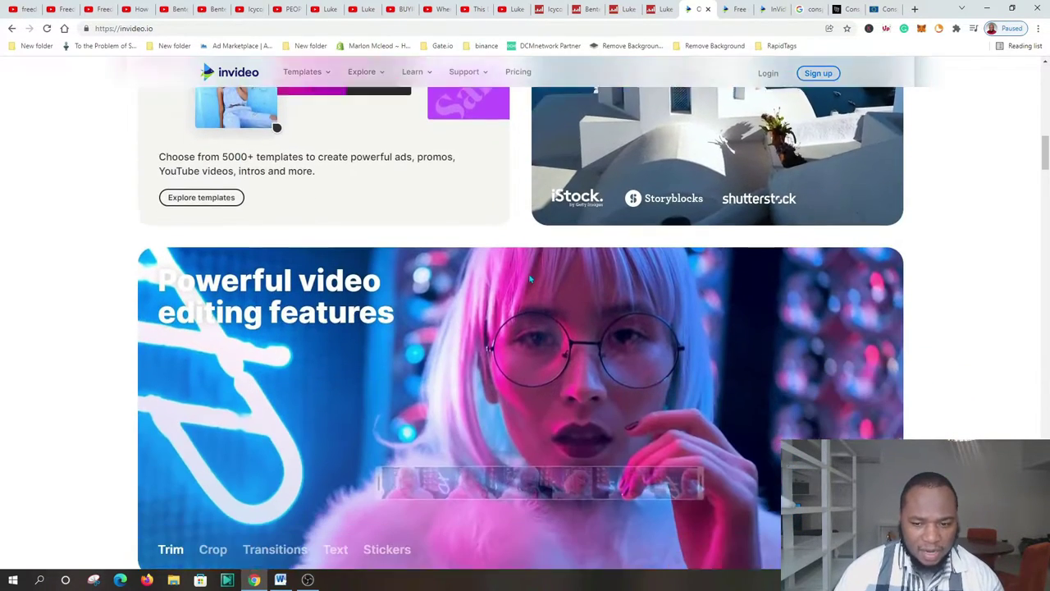
{"action": "scroll", "coordinate": [352, 293], "scroll_direction": "down", "scroll_amount": 9}
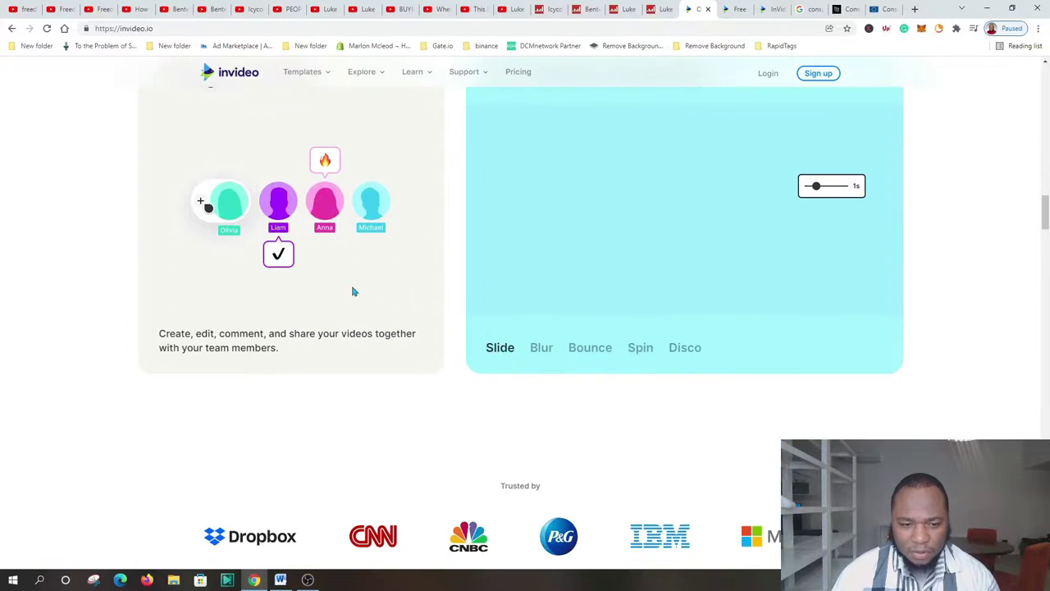
{"action": "scroll", "coordinate": [276, 259], "scroll_direction": "up", "scroll_amount": 3}
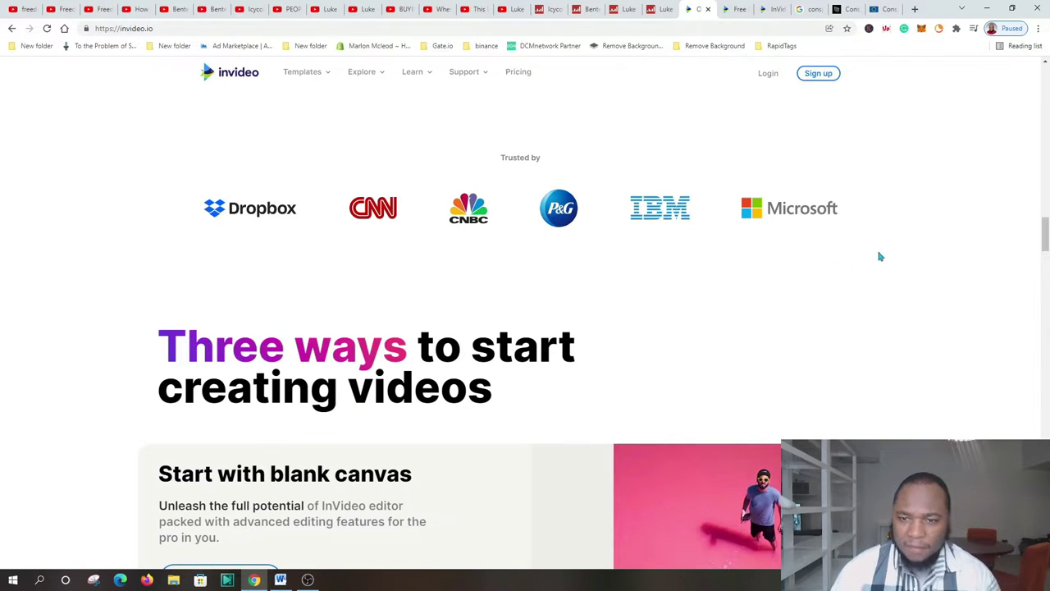
{"action": "scroll", "coordinate": [314, 274], "scroll_direction": "down", "scroll_amount": 7}
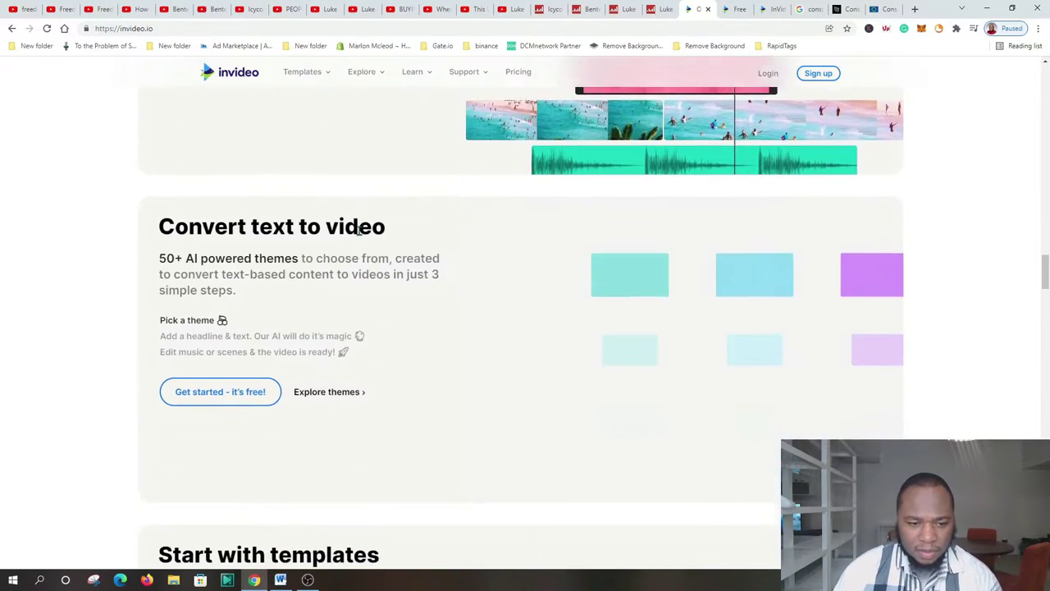
Examine InVideo's yearly pricing and compare what the Free, Business, Unlimited and Enterprise plans include.
{"action": "scroll", "coordinate": [357, 231], "scroll_direction": "down", "scroll_amount": 10}
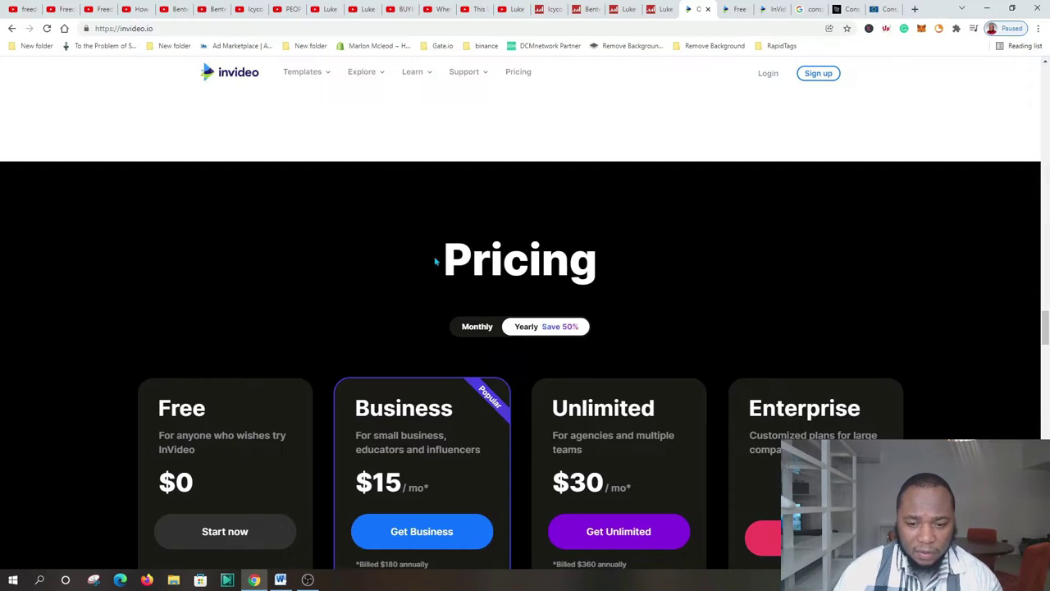
{"action": "scroll", "coordinate": [417, 205], "scroll_direction": "down", "scroll_amount": 3}
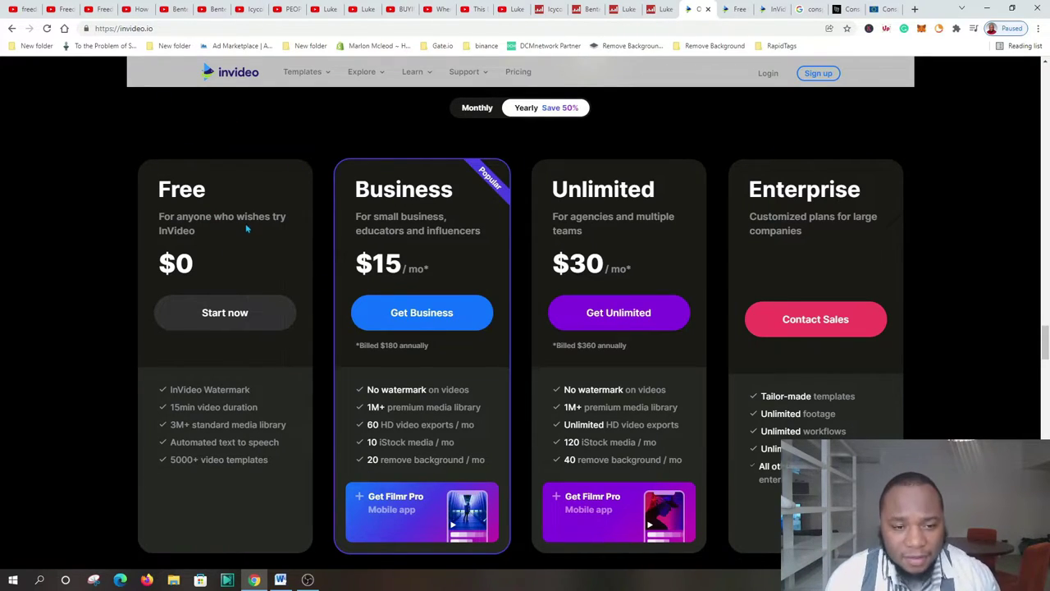
{"action": "scroll", "coordinate": [246, 229], "scroll_direction": "down", "scroll_amount": 2}
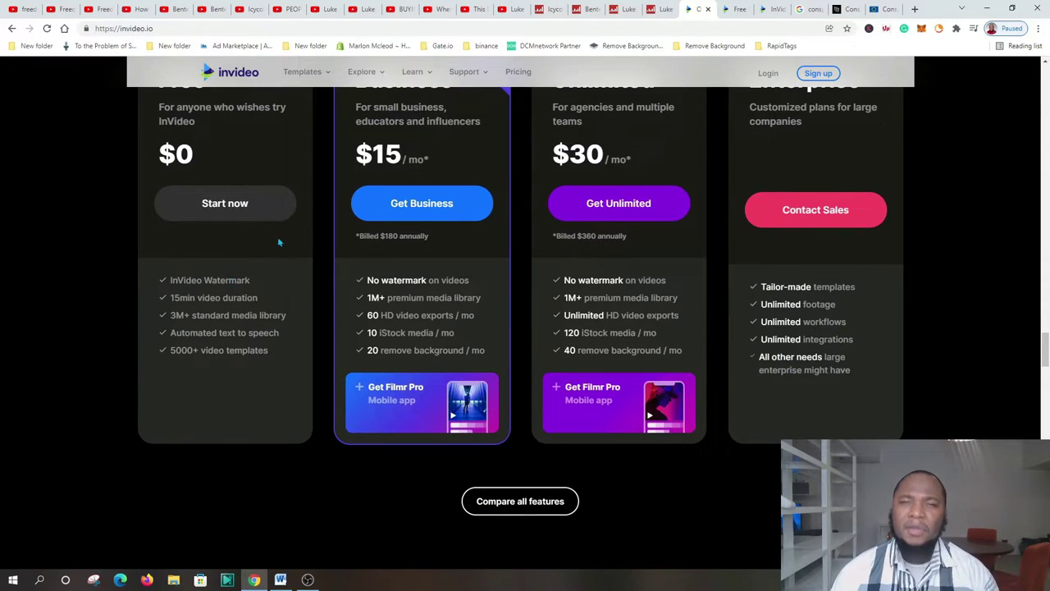
{"action": "scroll", "coordinate": [267, 114], "scroll_direction": "up", "scroll_amount": 2}
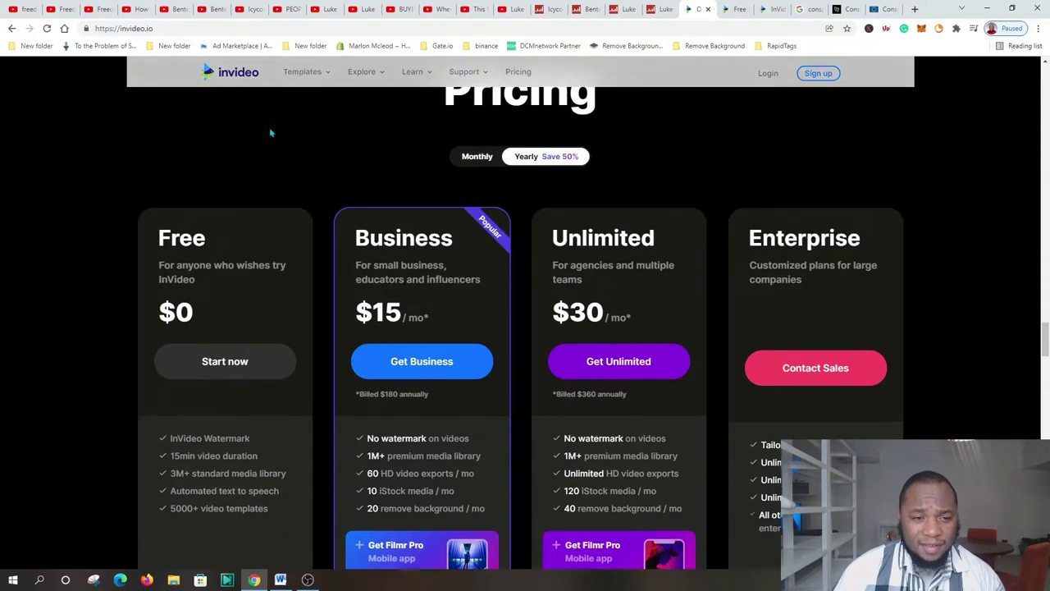
{"action": "scroll", "coordinate": [293, 234], "scroll_direction": "down", "scroll_amount": 2}
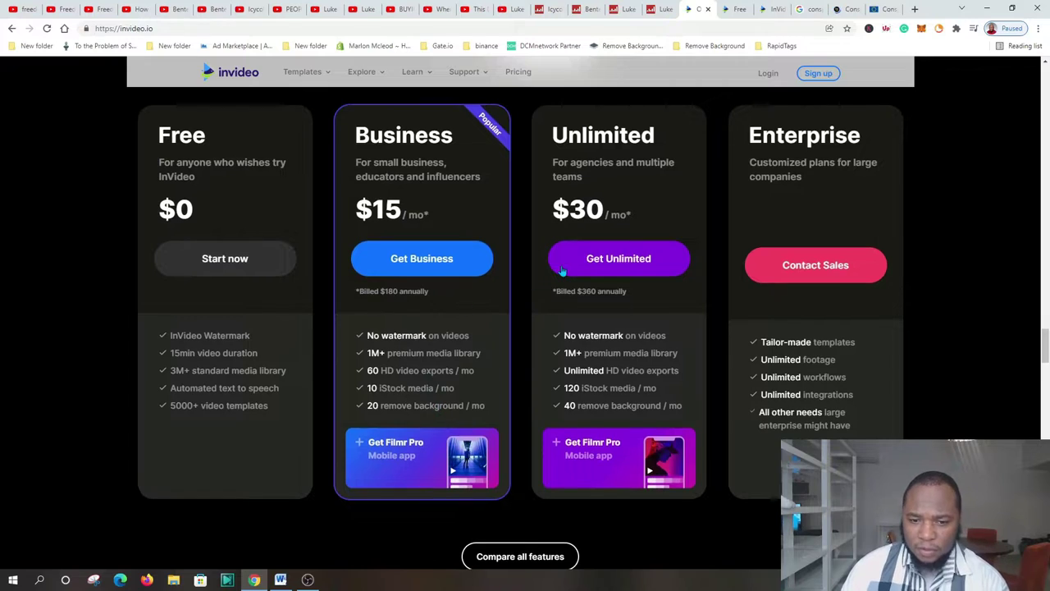
{"action": "scroll", "coordinate": [525, 325], "scroll_direction": "up", "scroll_amount": 1}
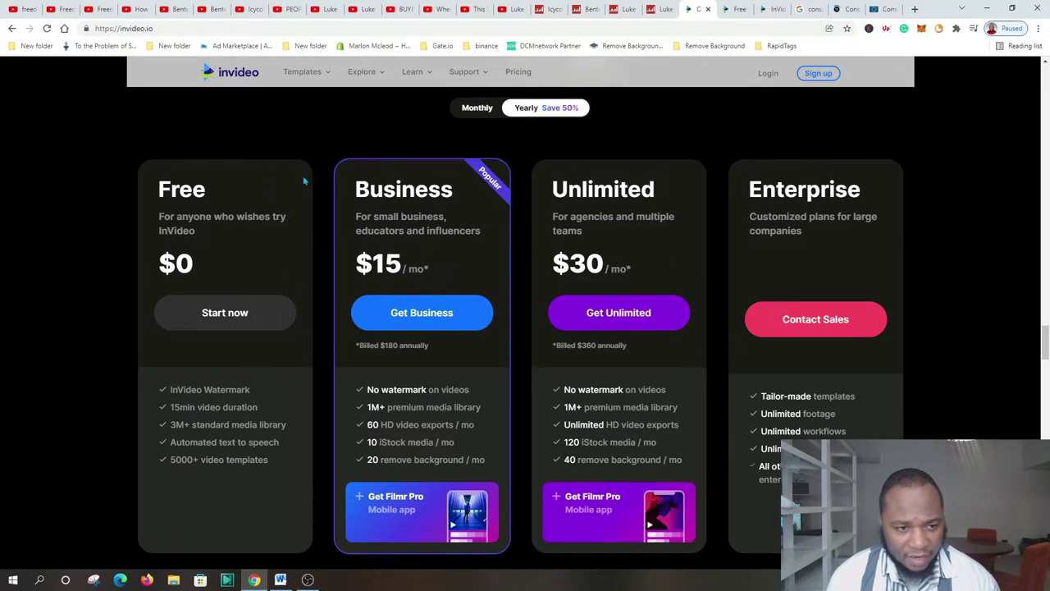
{"action": "scroll", "coordinate": [420, 273], "scroll_direction": "up", "scroll_amount": 1}
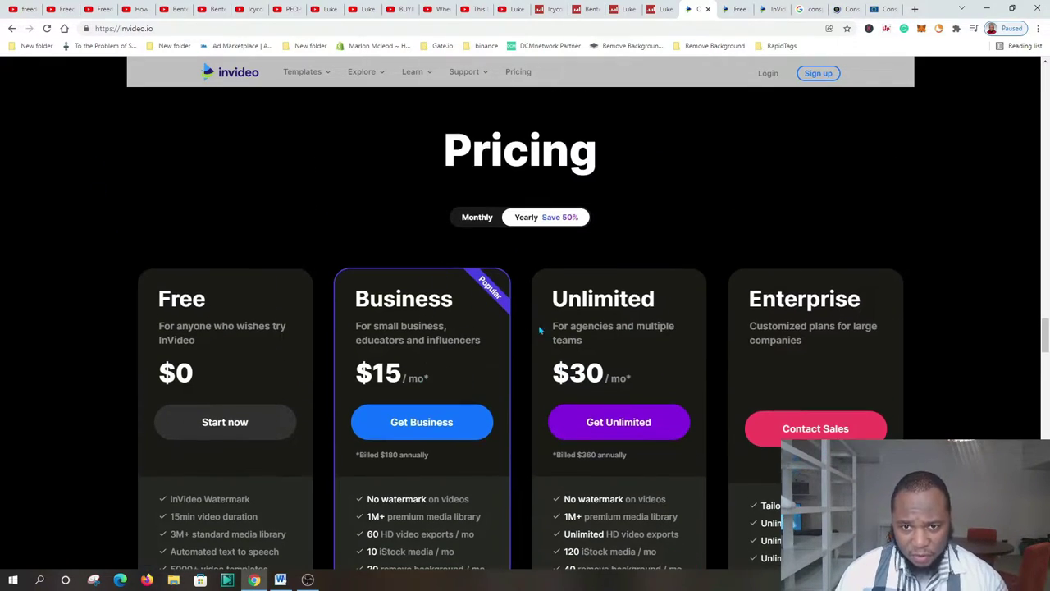
{"action": "scroll", "coordinate": [936, 333], "scroll_direction": "up", "scroll_amount": 5}
Switch to the InVideo text-to-video templates page and look through the vertical (9:16) story themes.
{"action": "left_click", "coordinate": [734, 9]}
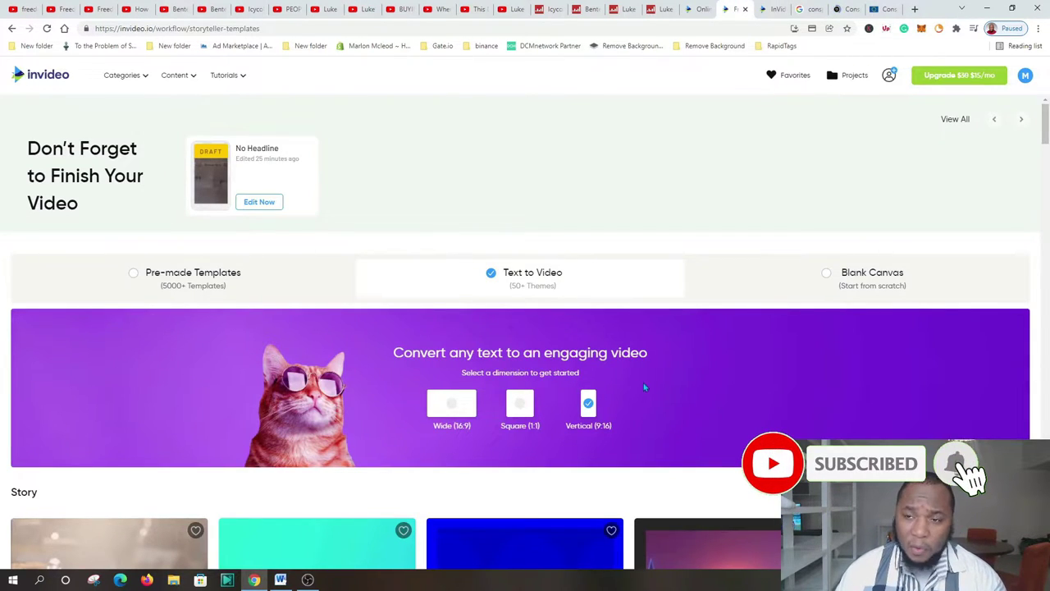
{"action": "scroll", "coordinate": [645, 387], "scroll_direction": "down", "scroll_amount": 5}
{"action": "scroll", "coordinate": [564, 366], "scroll_direction": "up", "scroll_amount": 3}
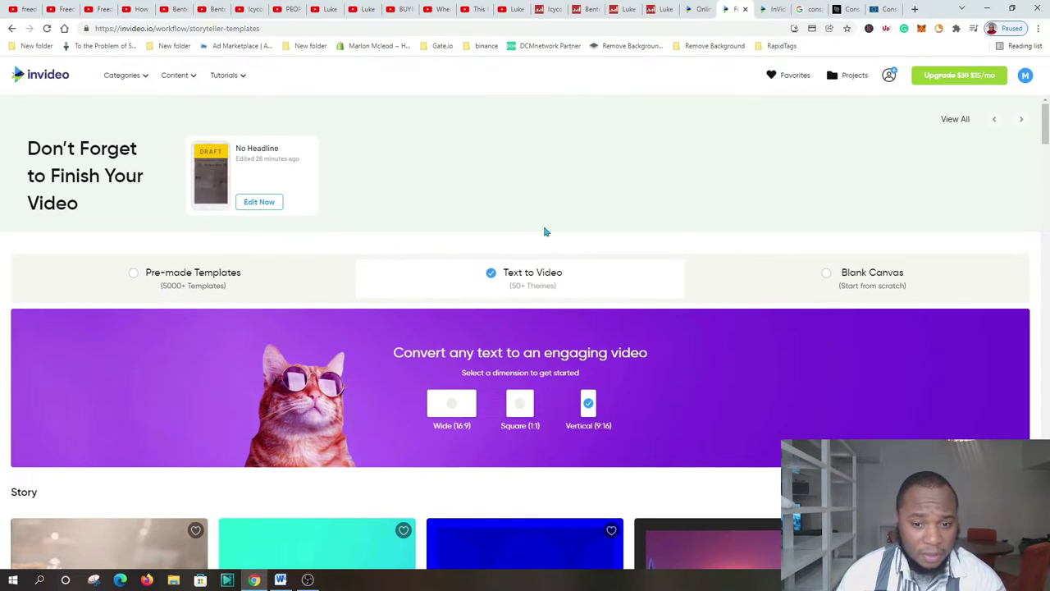
{"action": "scroll", "coordinate": [624, 186], "scroll_direction": "down", "scroll_amount": 2}
{"action": "scroll", "coordinate": [555, 141], "scroll_direction": "up", "scroll_amount": 1}
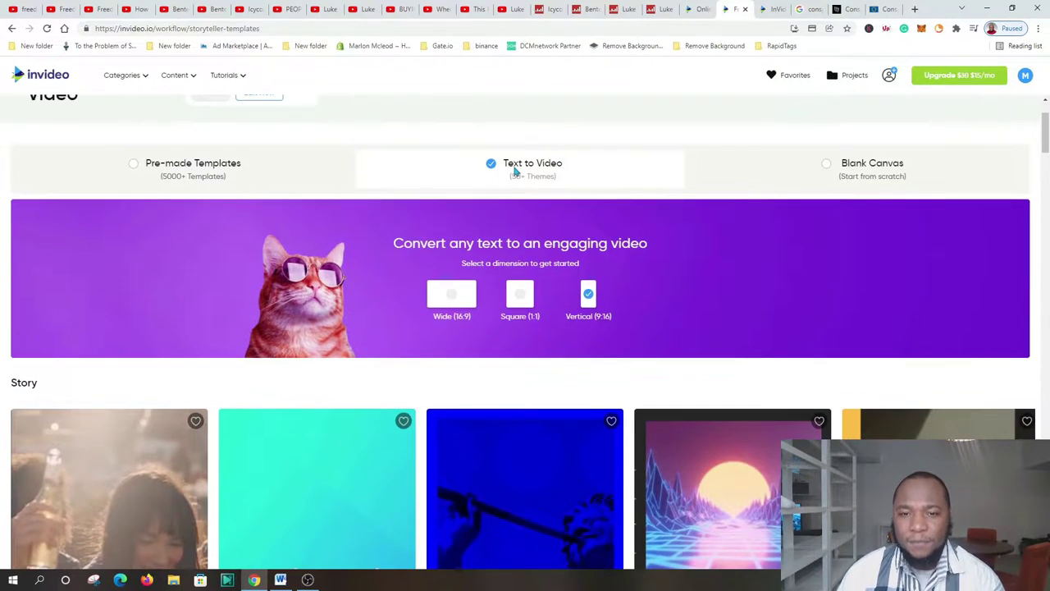
{"action": "scroll", "coordinate": [518, 305], "scroll_direction": "down", "scroll_amount": 4}
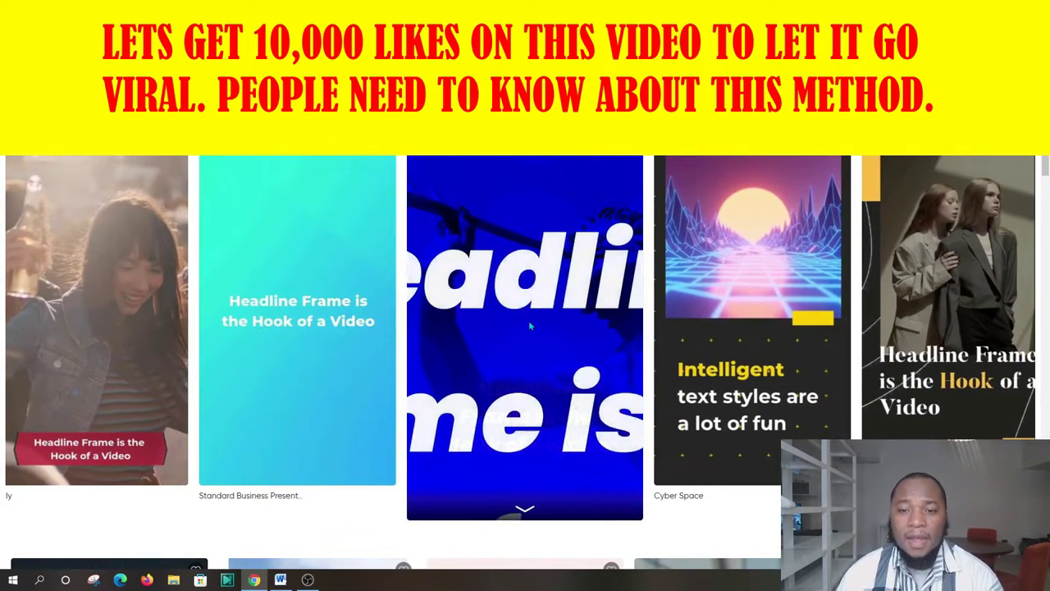
{"action": "scroll", "coordinate": [542, 271], "scroll_direction": "down", "scroll_amount": 5}
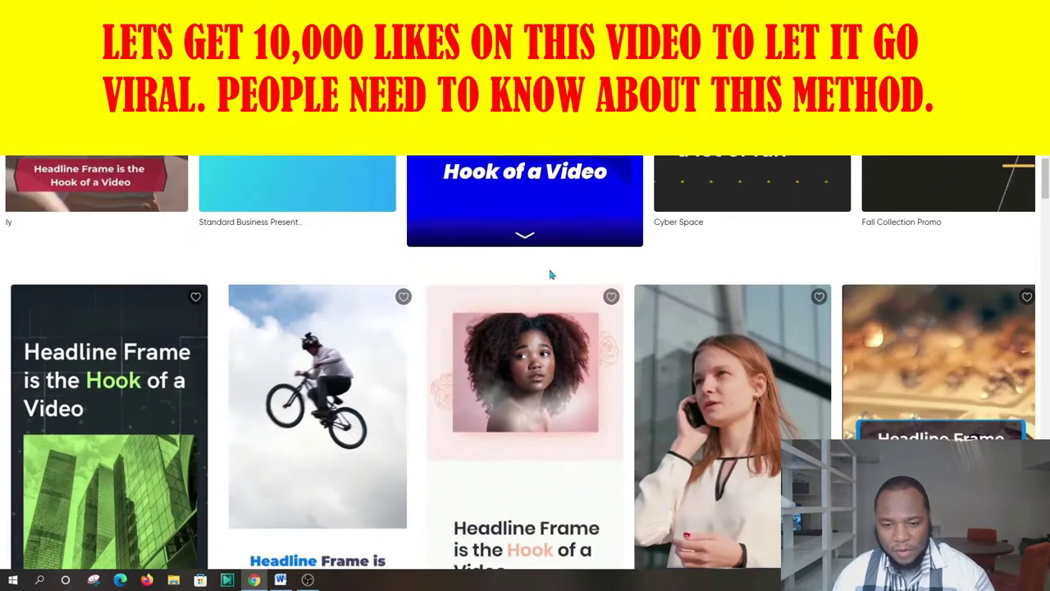
{"action": "scroll", "coordinate": [551, 309], "scroll_direction": "down", "scroll_amount": 10}
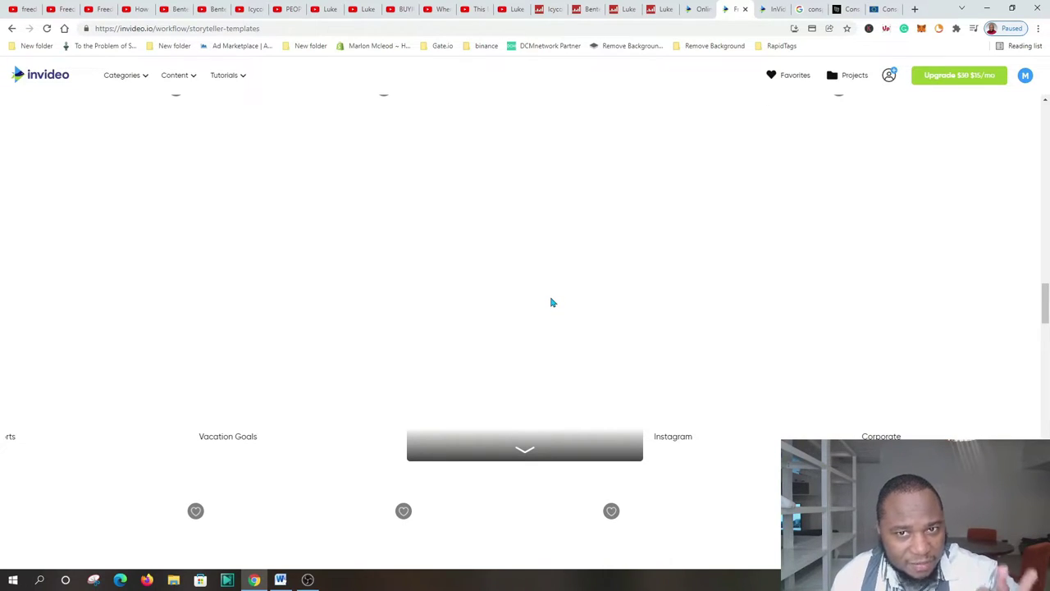
{"action": "scroll", "coordinate": [566, 312], "scroll_direction": "down", "scroll_amount": 5}
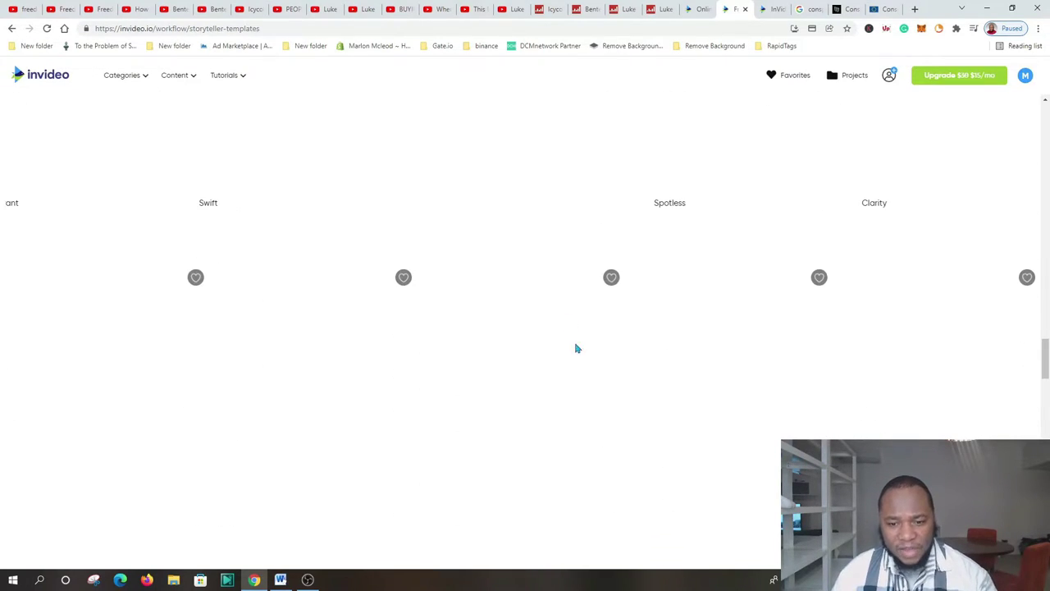
{"action": "scroll", "coordinate": [434, 270], "scroll_direction": "down", "scroll_amount": 6}
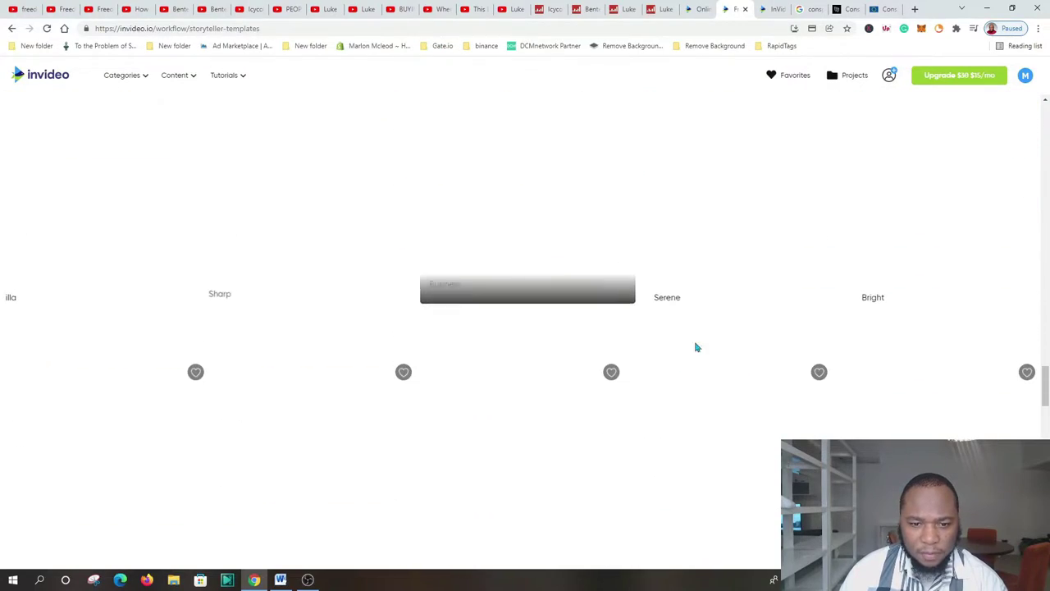
{"action": "scroll", "coordinate": [405, 258], "scroll_direction": "up", "scroll_amount": 3}
{"action": "scroll", "coordinate": [404, 258], "scroll_direction": "up", "scroll_amount": 10}
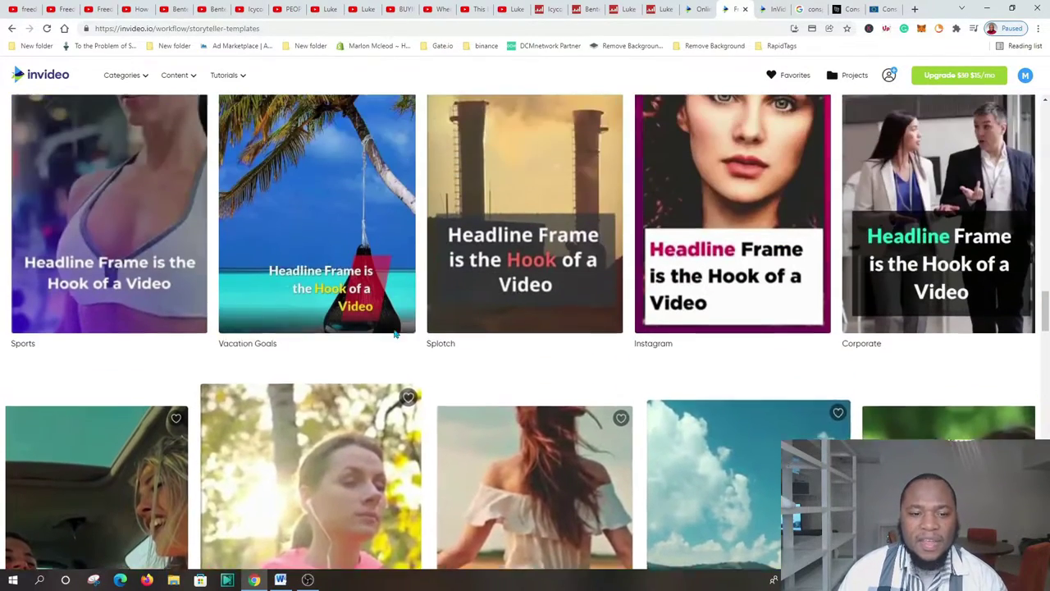
Choose the Vacation Goals theme in Vertical (9:16) format and start a new video with it.
{"action": "scroll", "coordinate": [457, 345], "scroll_direction": "up", "scroll_amount": 1}
{"action": "scroll", "coordinate": [427, 336], "scroll_direction": "down", "scroll_amount": 3}
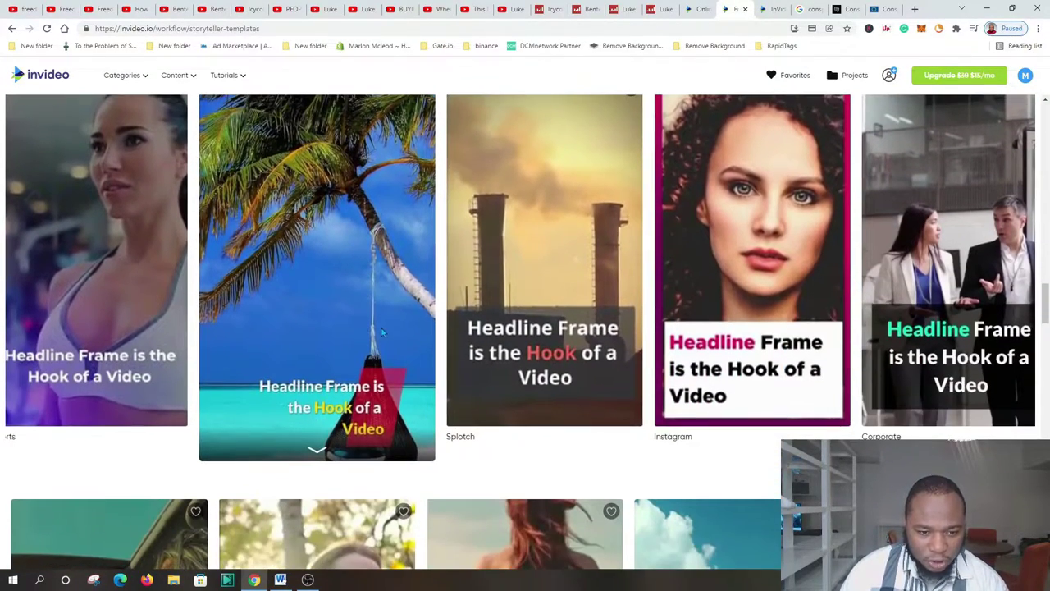
{"action": "scroll", "coordinate": [384, 332], "scroll_direction": "down", "scroll_amount": 1}
{"action": "left_click", "coordinate": [353, 296]}
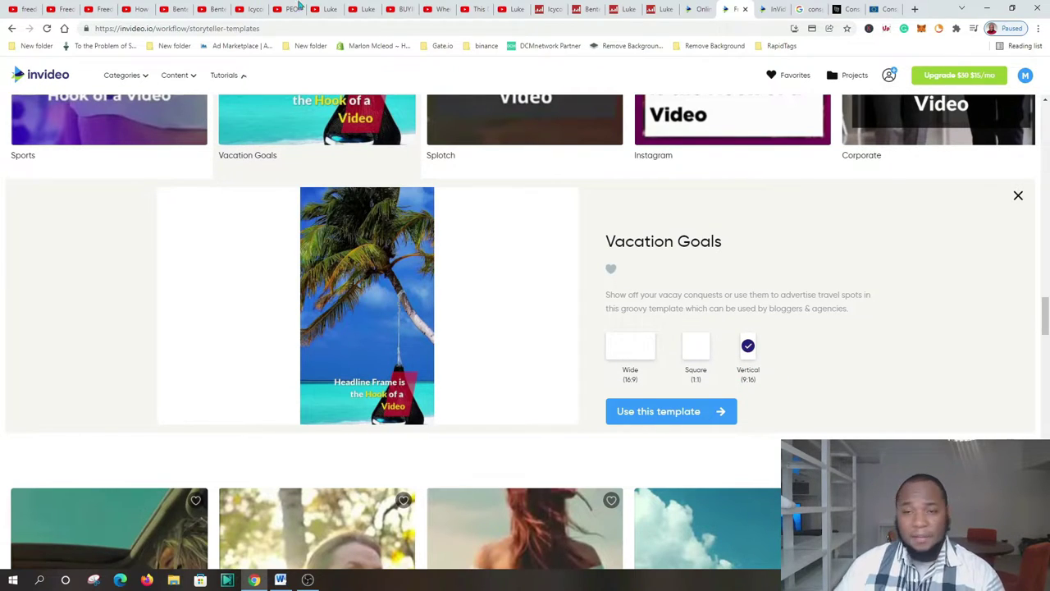
{"action": "left_click", "coordinate": [441, 9]}
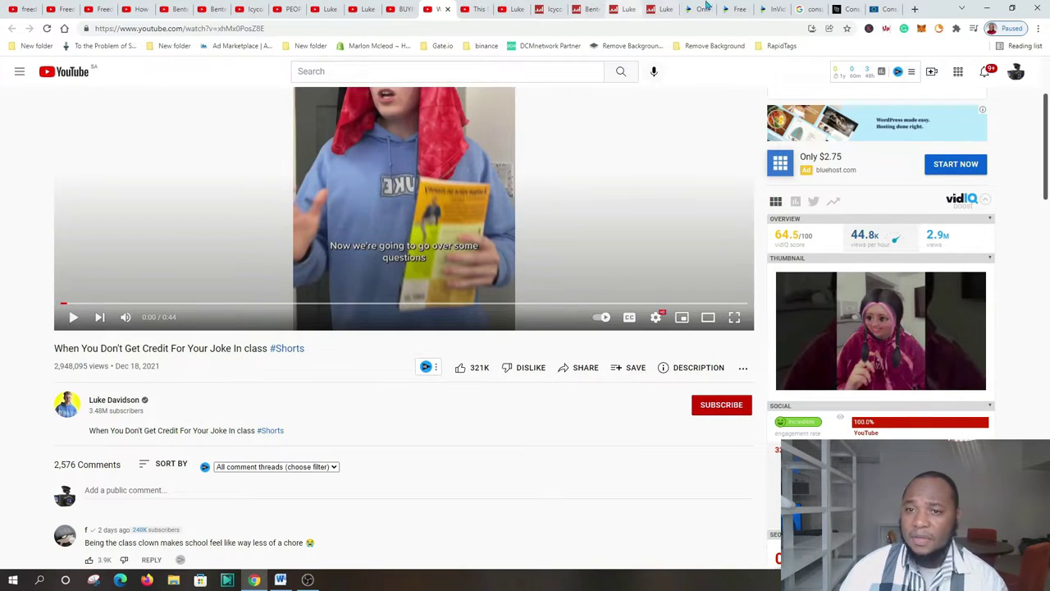
{"action": "left_click", "coordinate": [732, 9]}
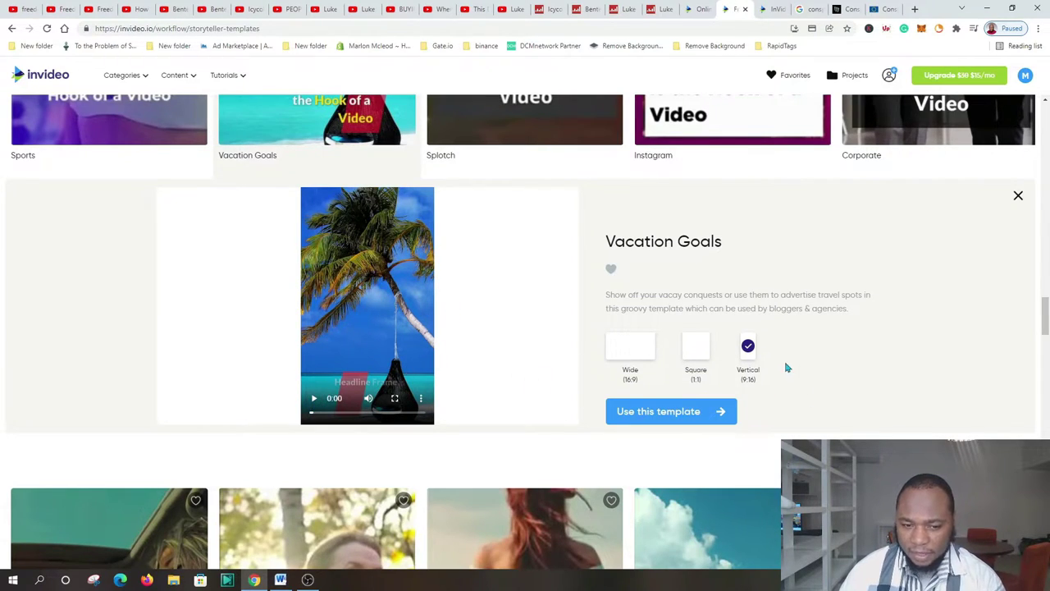
{"action": "left_click", "coordinate": [626, 412]}
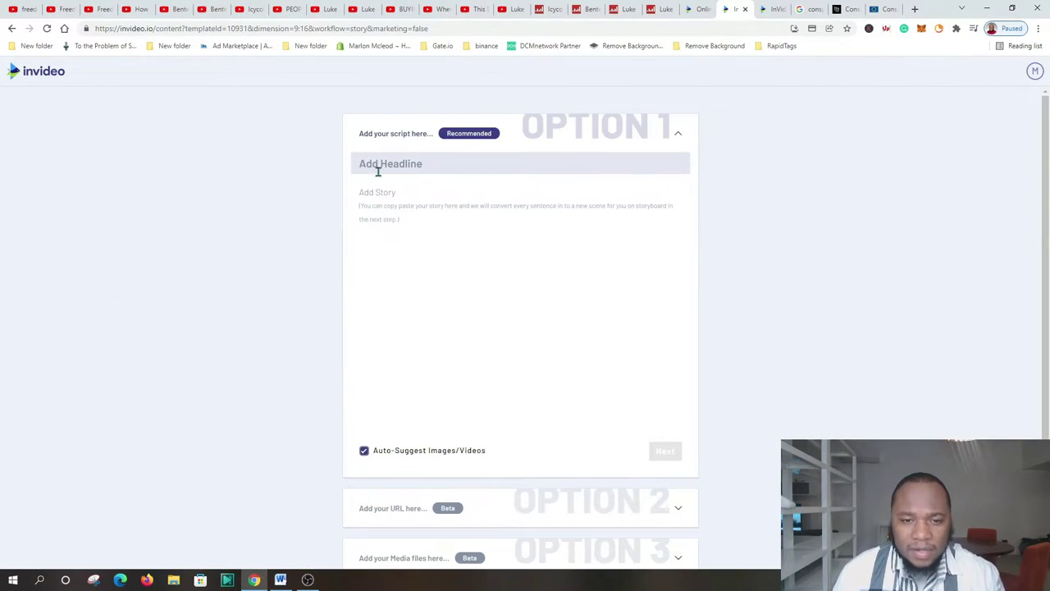
Enter "Conspiracy fACTS" as the script's headline, correcting the spelling of the first word.
{"action": "left_click", "coordinate": [378, 170]}
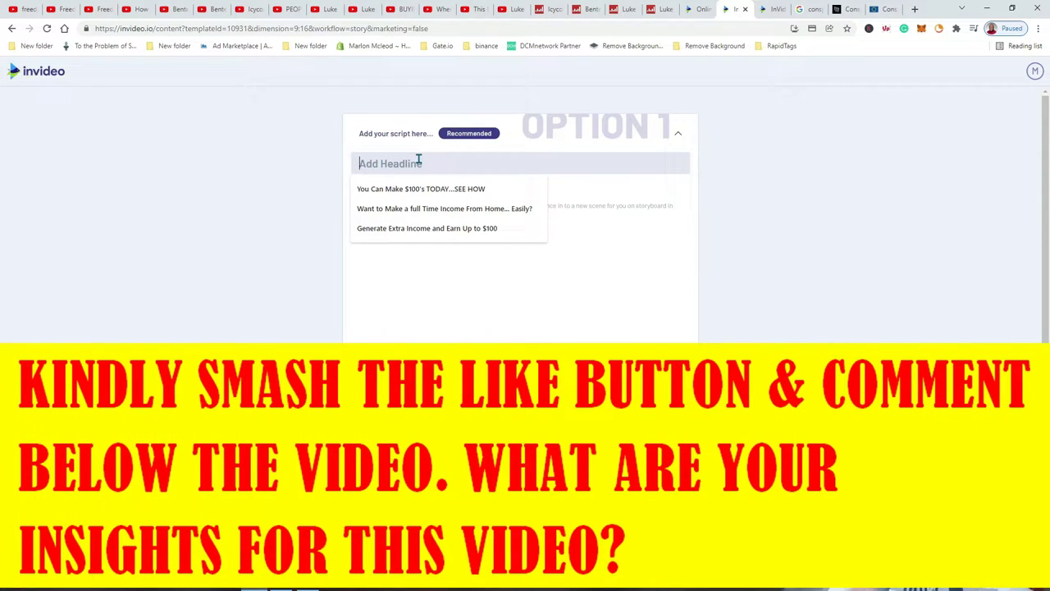
{"action": "type", "text": "Conspriacy"}
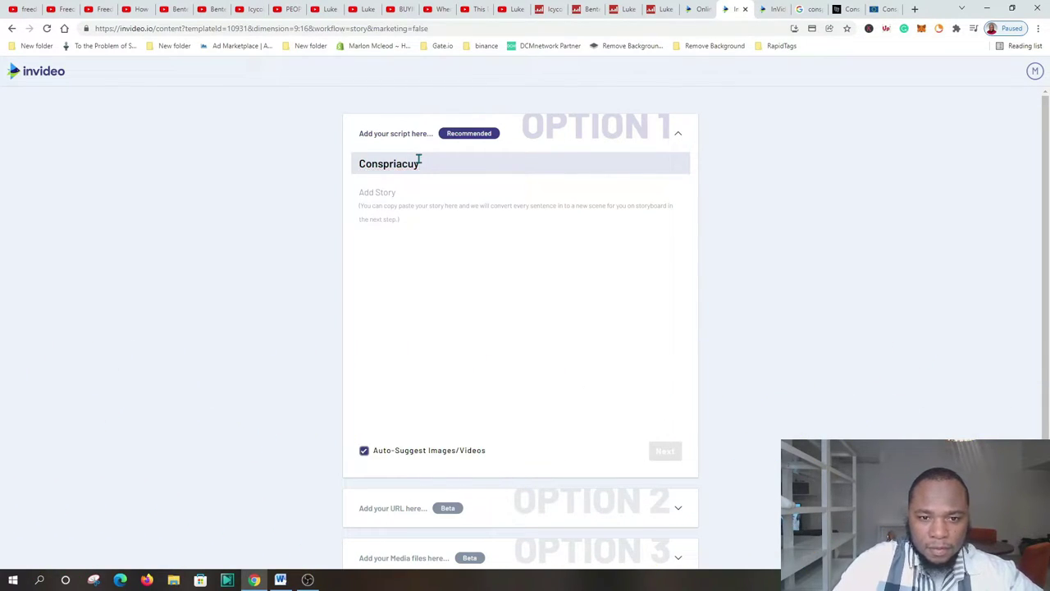
{"action": "key", "text": "BackSpace"}
{"action": "key", "text": "BackSpace"}
{"action": "type", "text": "y"}
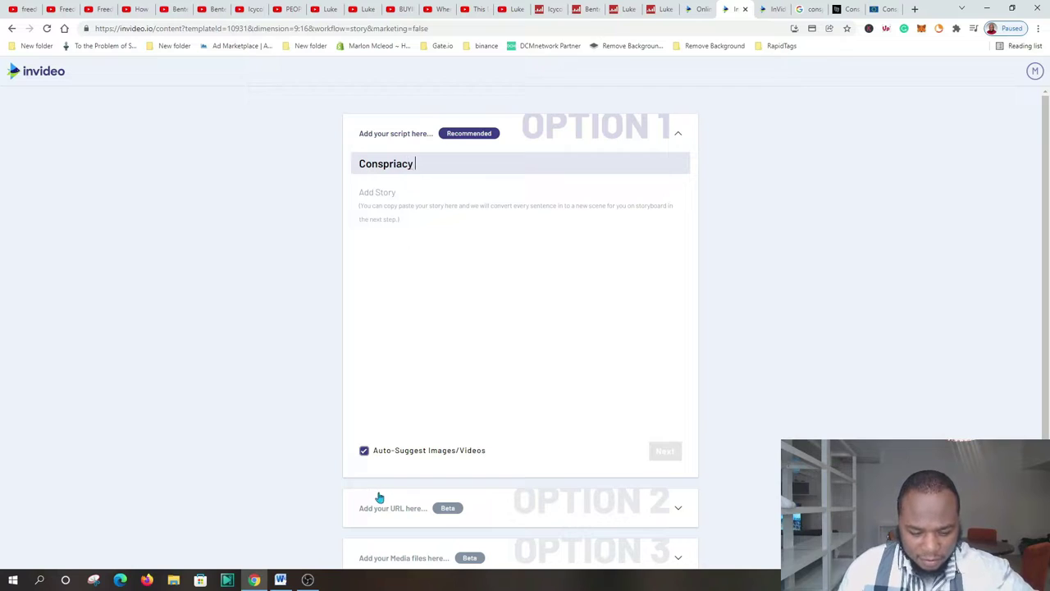
{"action": "right_click", "coordinate": [395, 164]}
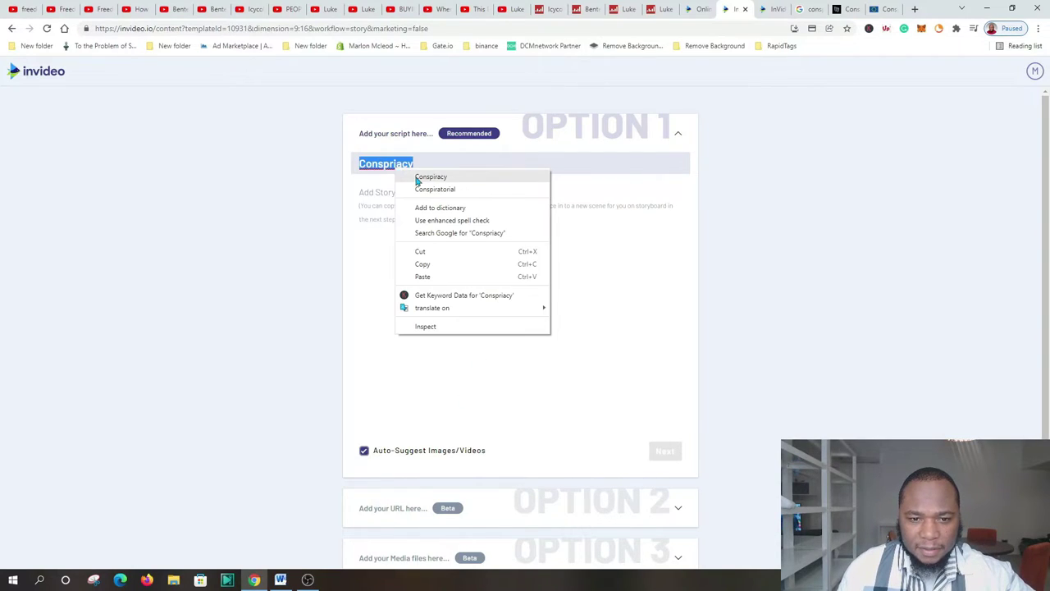
{"action": "left_click", "coordinate": [423, 176]}
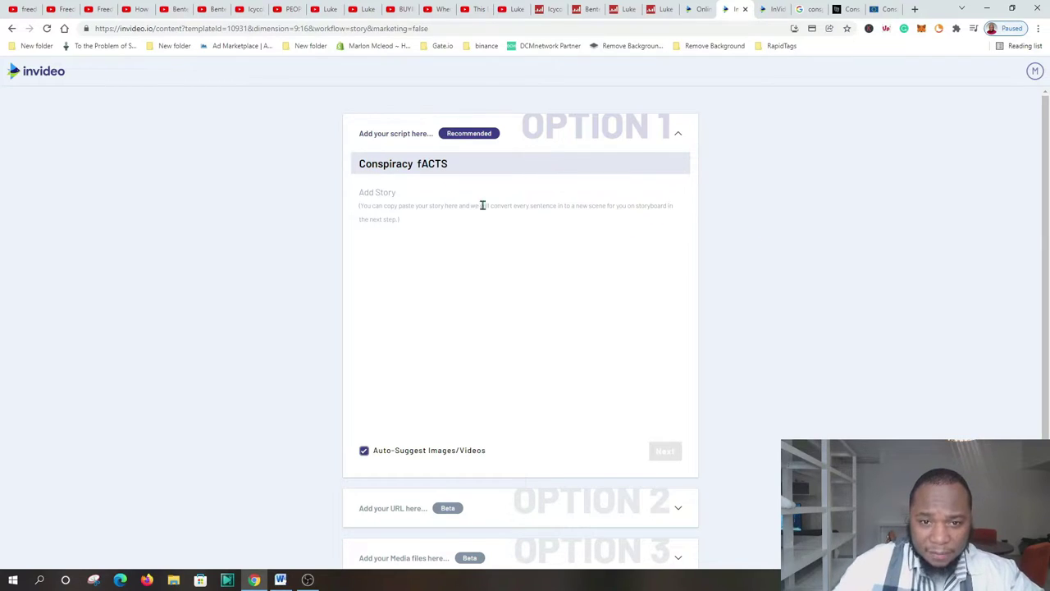
Switch to the Google results for "conspiracy theory", look through them and continue to the next results page.
{"action": "left_click", "coordinate": [441, 237]}
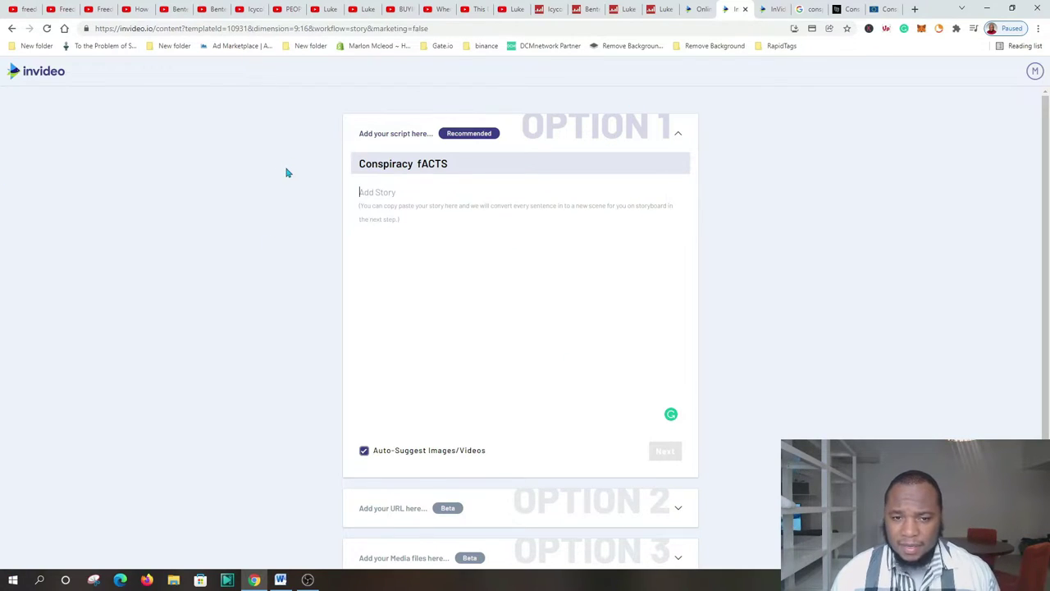
{"action": "left_click", "coordinate": [806, 12]}
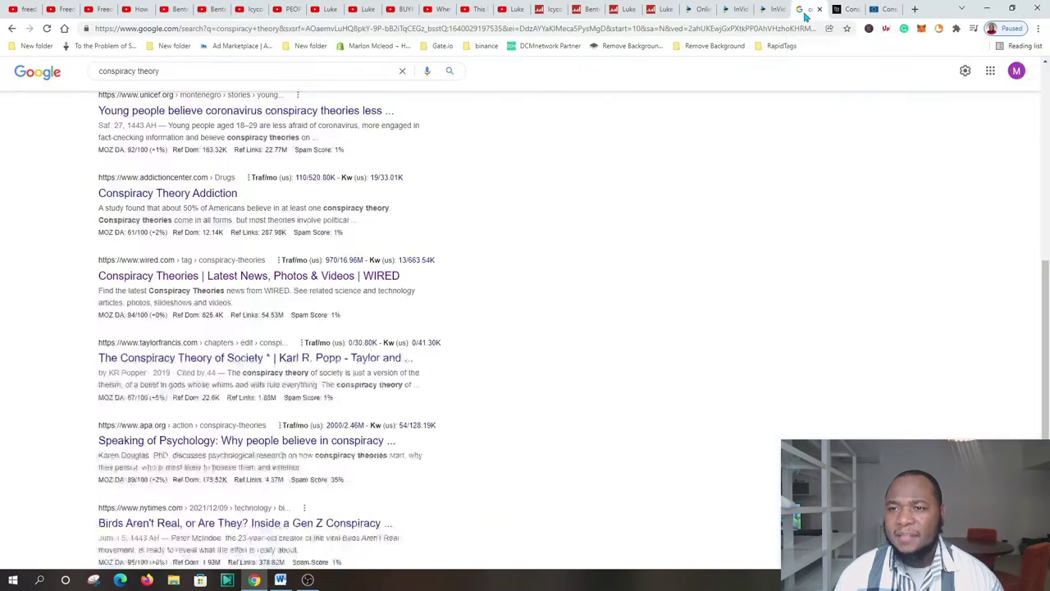
{"action": "scroll", "coordinate": [109, 72], "scroll_direction": "up", "scroll_amount": 3}
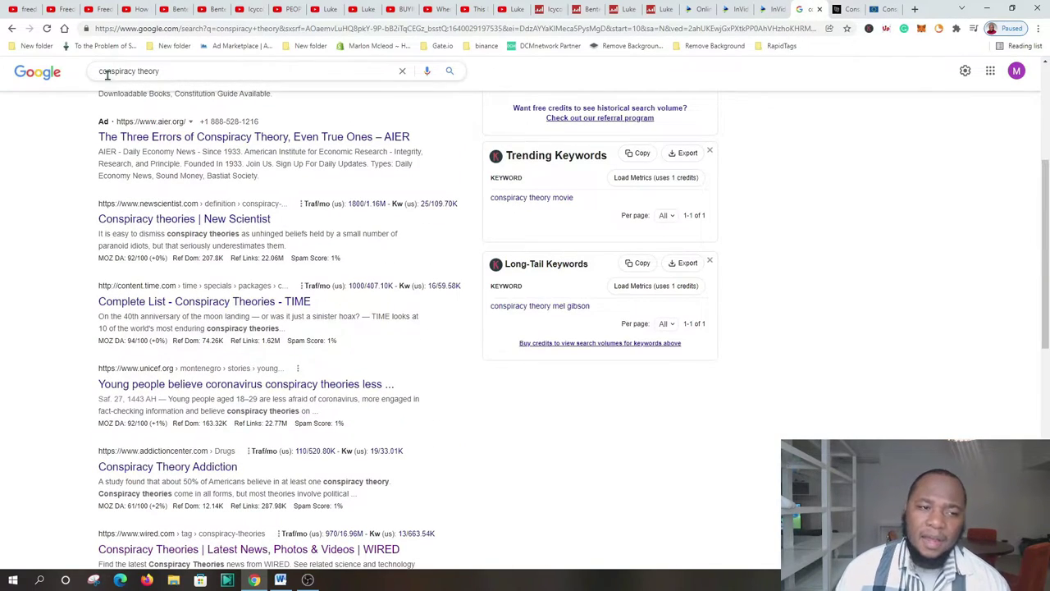
{"action": "scroll", "coordinate": [246, 174], "scroll_direction": "down", "scroll_amount": 1}
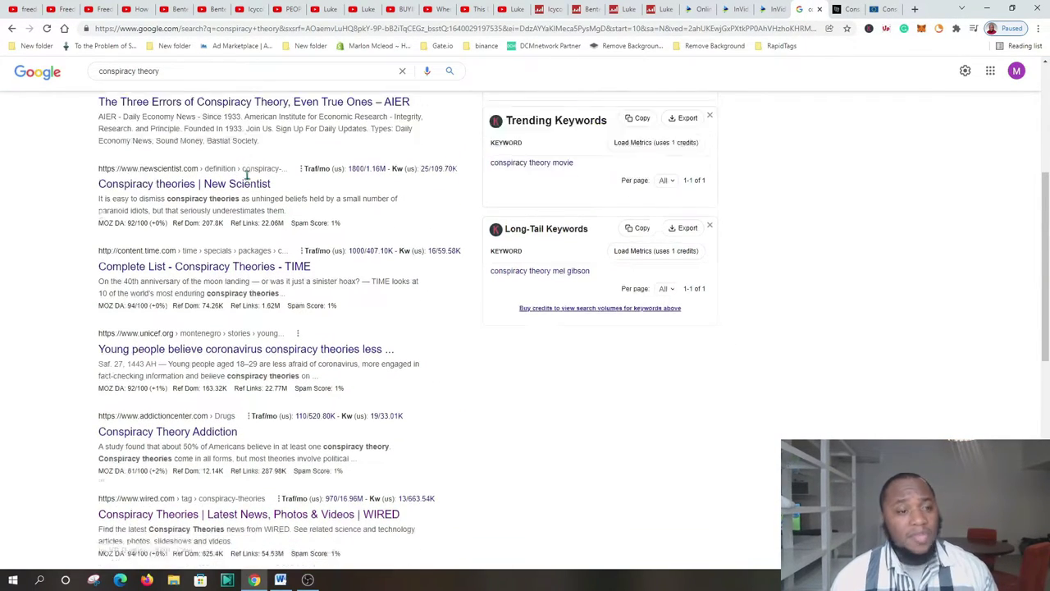
{"action": "scroll", "coordinate": [247, 174], "scroll_direction": "down", "scroll_amount": 5}
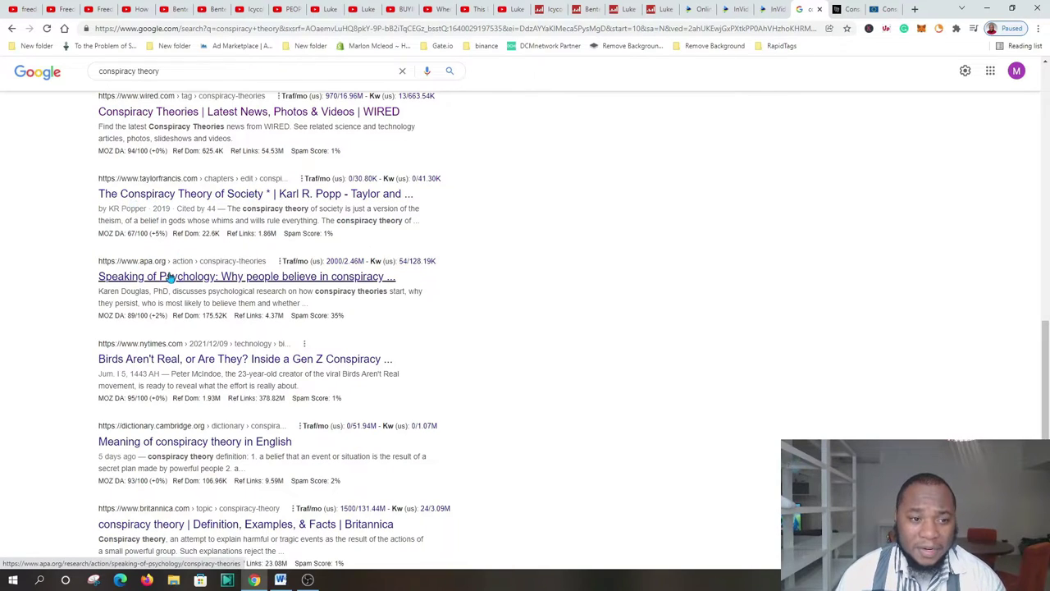
{"action": "scroll", "coordinate": [246, 253], "scroll_direction": "down", "scroll_amount": 2}
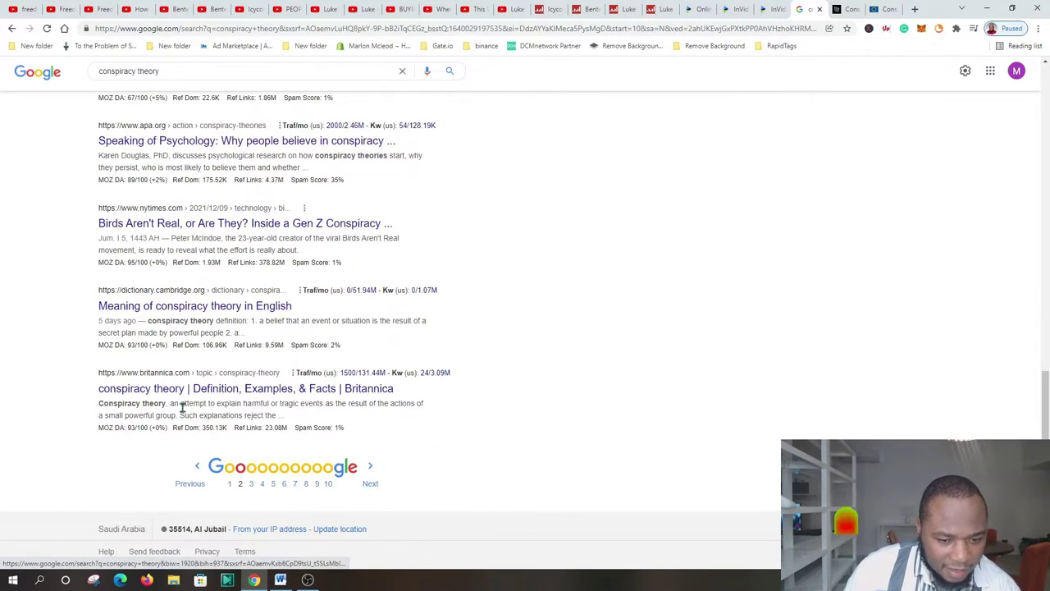
{"action": "left_click", "coordinate": [370, 484]}
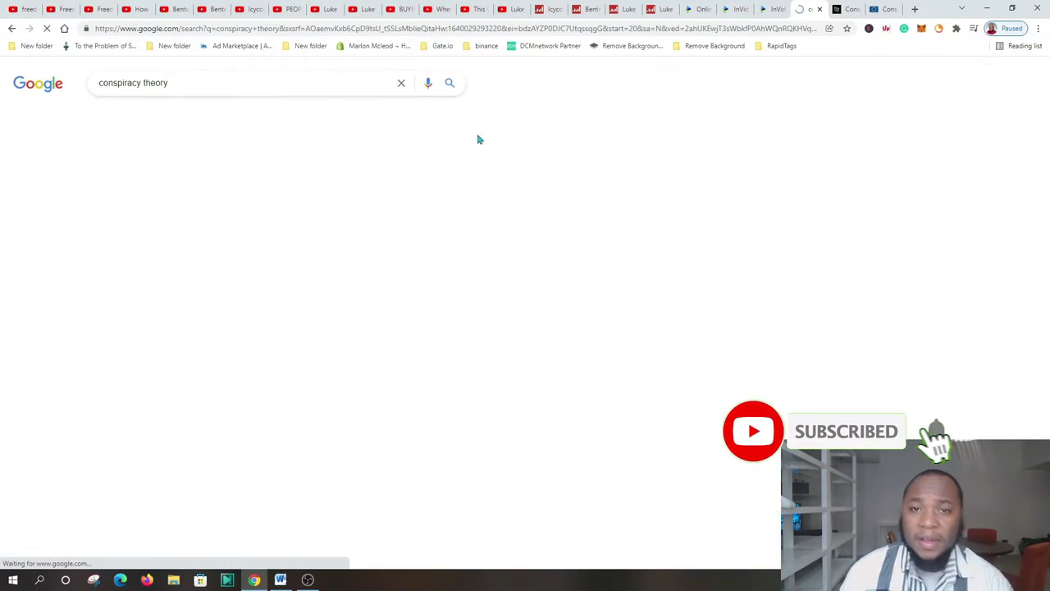
{"action": "scroll", "coordinate": [134, 258], "scroll_direction": "down", "scroll_amount": 2}
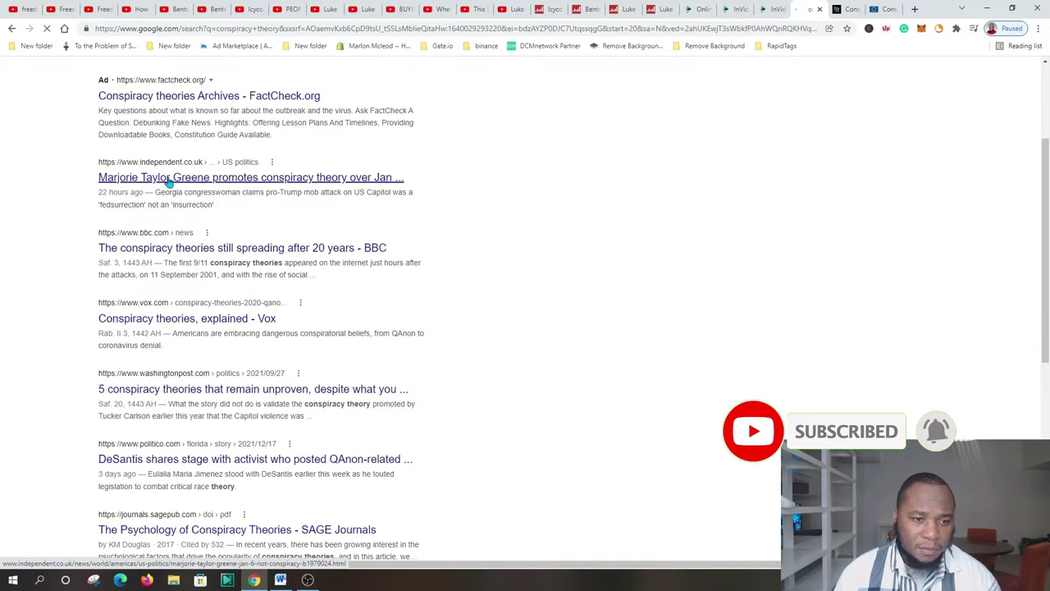
Open the Independent's Jan 6 conspiracy theory article in a new tab and copy its web address.
{"action": "right_click", "coordinate": [168, 180]}
{"action": "left_click", "coordinate": [218, 186]}
{"action": "left_click", "coordinate": [812, 9]}
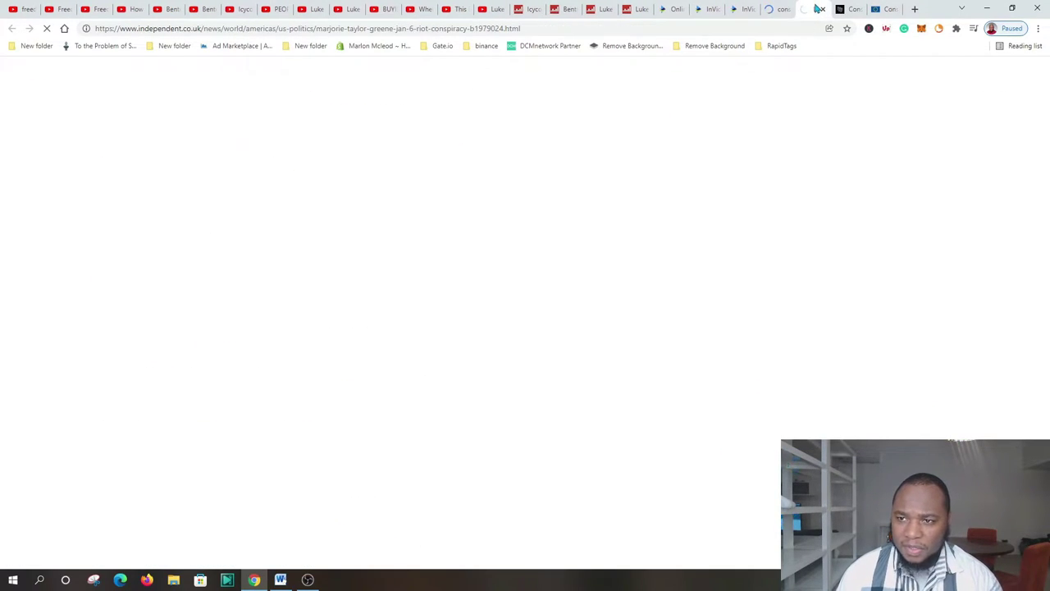
{"action": "left_click_drag", "start_coordinate": [542, 29], "coordinate": [212, 30]}
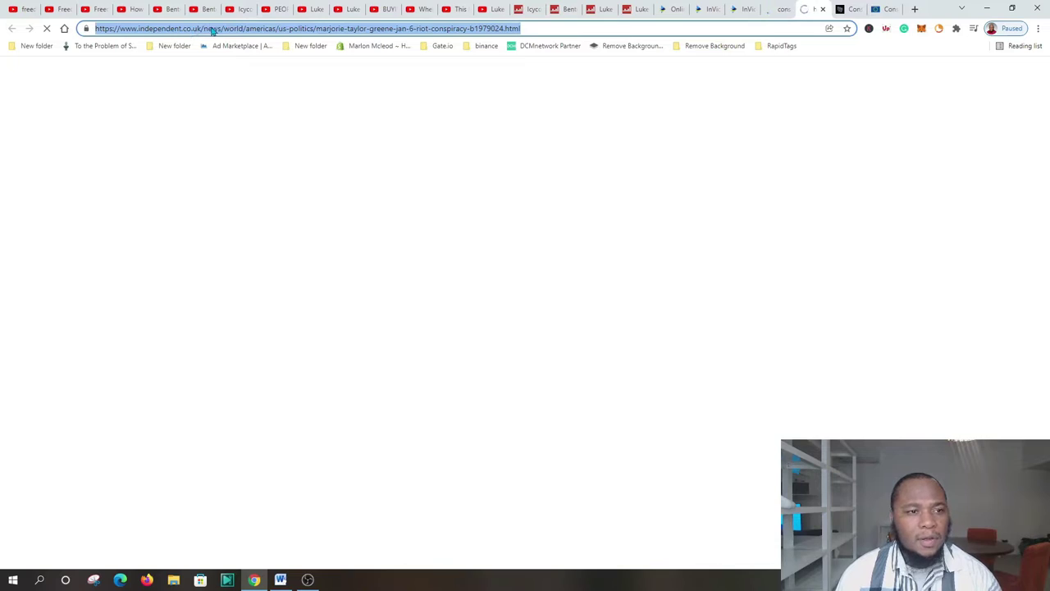
{"action": "right_click", "coordinate": [212, 30]}
{"action": "left_click", "coordinate": [248, 85]}
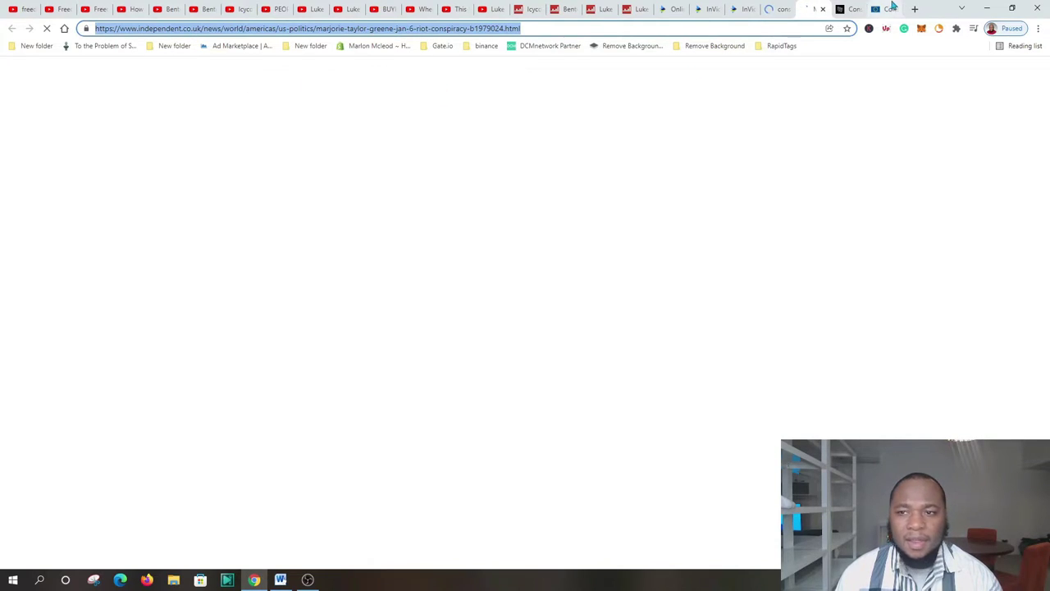
Return to InVideo's new video page and collapse the script entry option.
{"action": "left_click", "coordinate": [776, 10]}
{"action": "left_click", "coordinate": [746, 9]}
{"action": "left_click", "coordinate": [707, 10]}
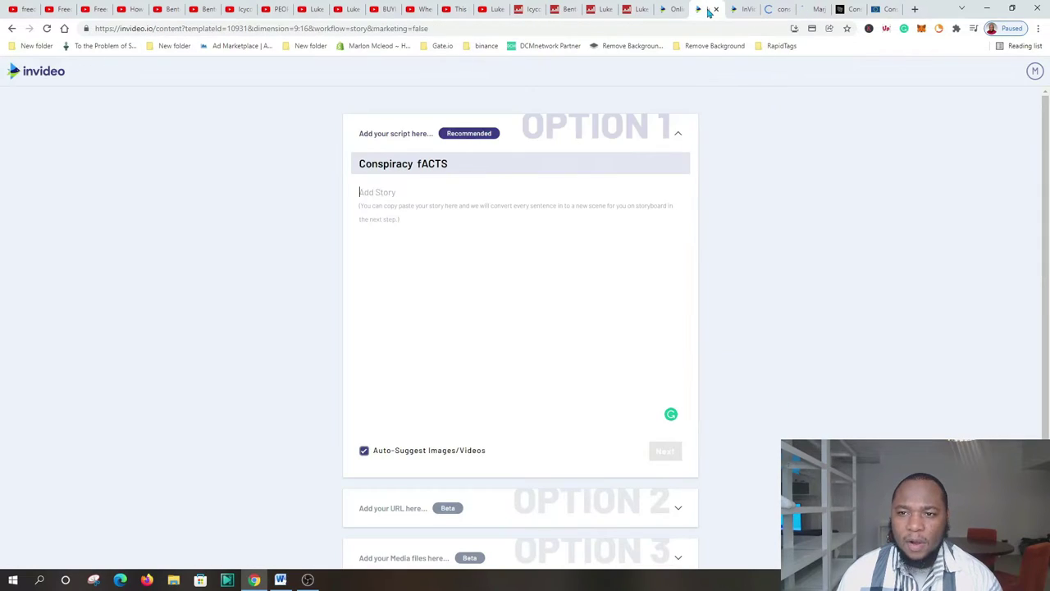
{"action": "scroll", "coordinate": [858, 265], "scroll_direction": "down", "scroll_amount": 1}
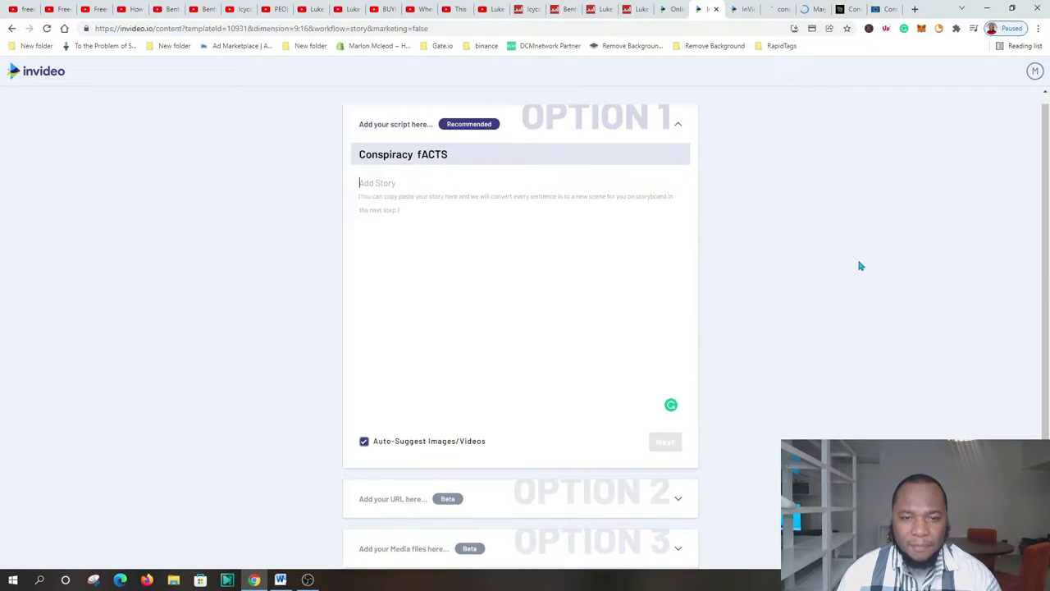
{"action": "left_click", "coordinate": [605, 359]}
{"action": "left_click", "coordinate": [677, 117]}
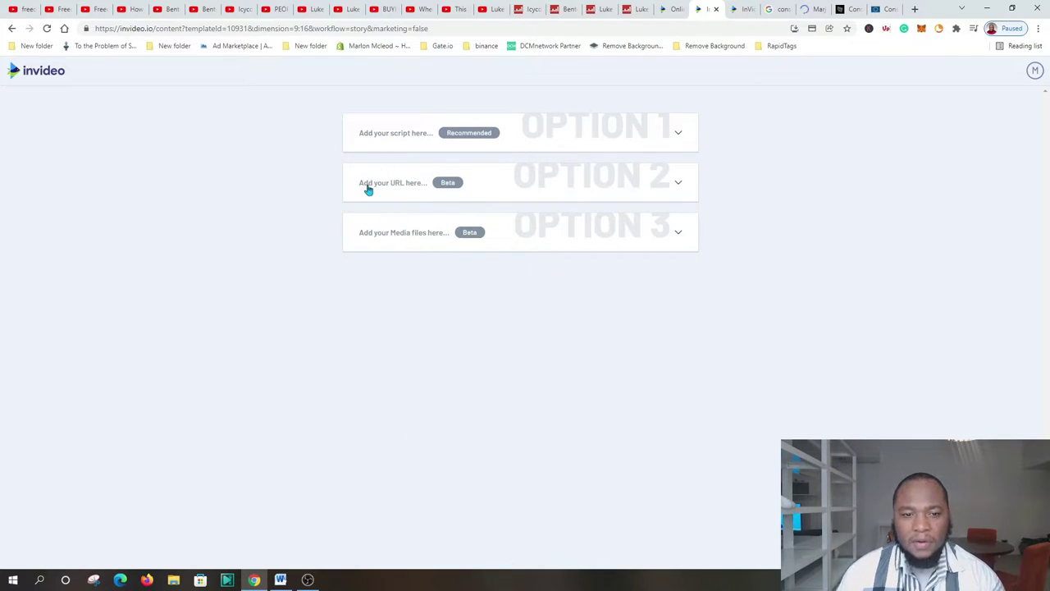
Paste the copied Independent article address into InVideo's URL option and fetch its content.
{"action": "left_click", "coordinate": [398, 183]}
{"action": "left_click", "coordinate": [375, 213]}
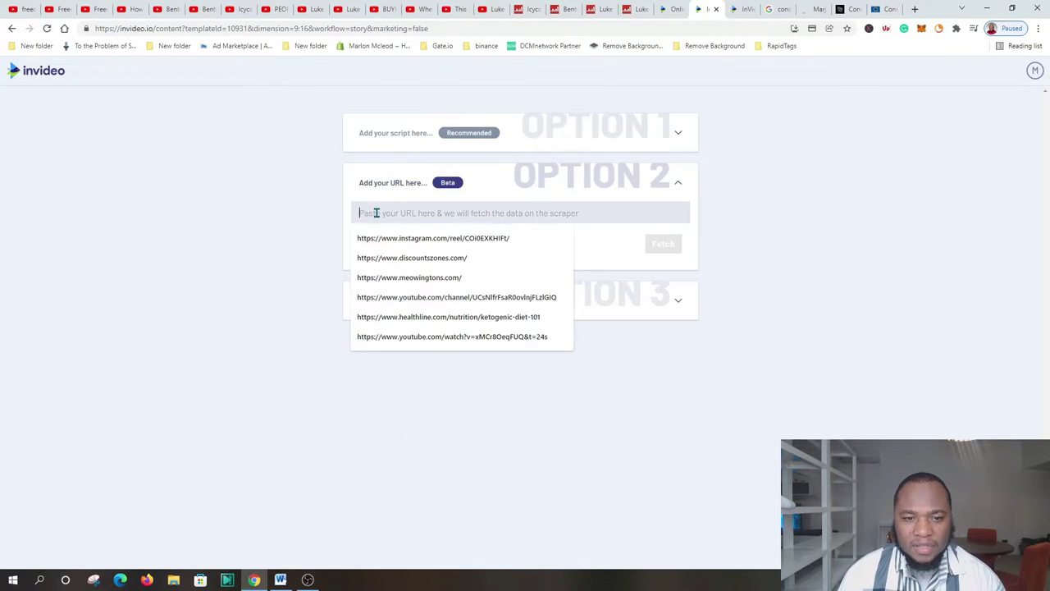
{"action": "right_click", "coordinate": [376, 212]}
{"action": "left_click", "coordinate": [405, 300]}
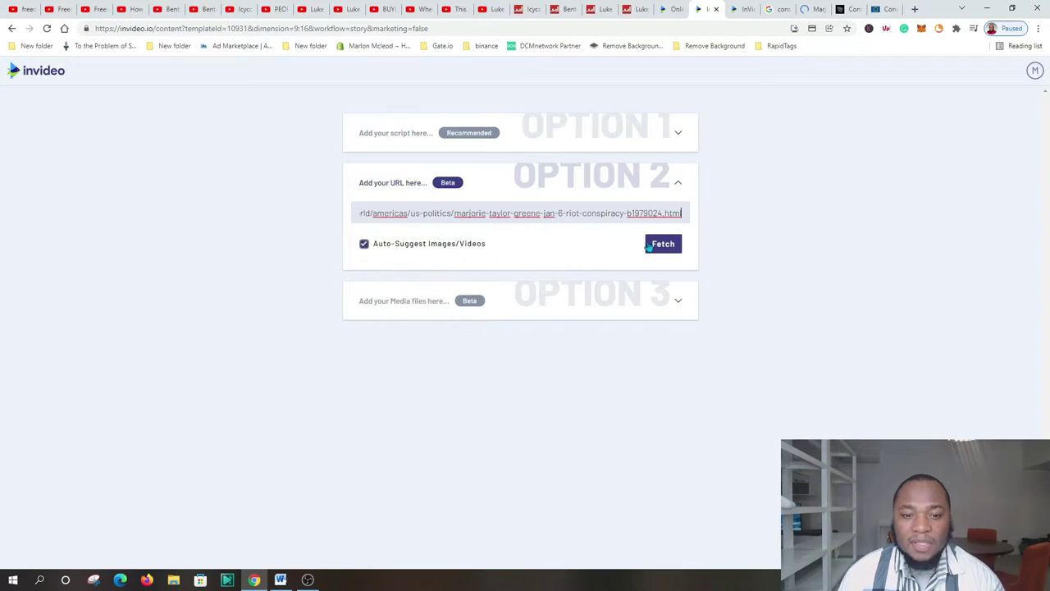
{"action": "left_click", "coordinate": [660, 243]}
Switch to the Independent article and skim its text down to the comments section.
{"action": "left_click", "coordinate": [815, 10]}
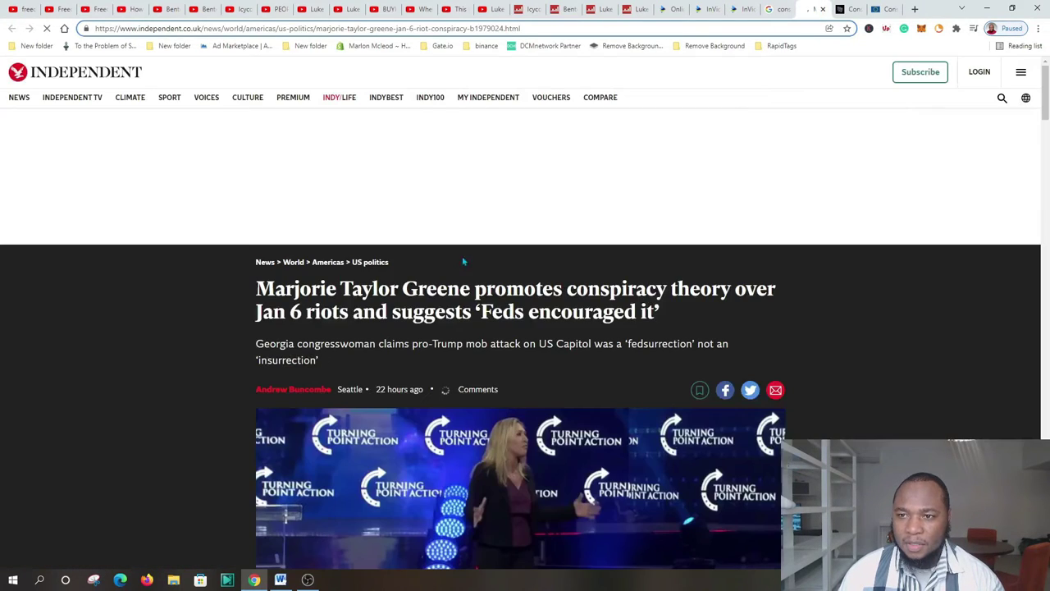
{"action": "scroll", "coordinate": [517, 263], "scroll_direction": "down", "scroll_amount": 3}
{"action": "scroll", "coordinate": [391, 263], "scroll_direction": "down", "scroll_amount": 10}
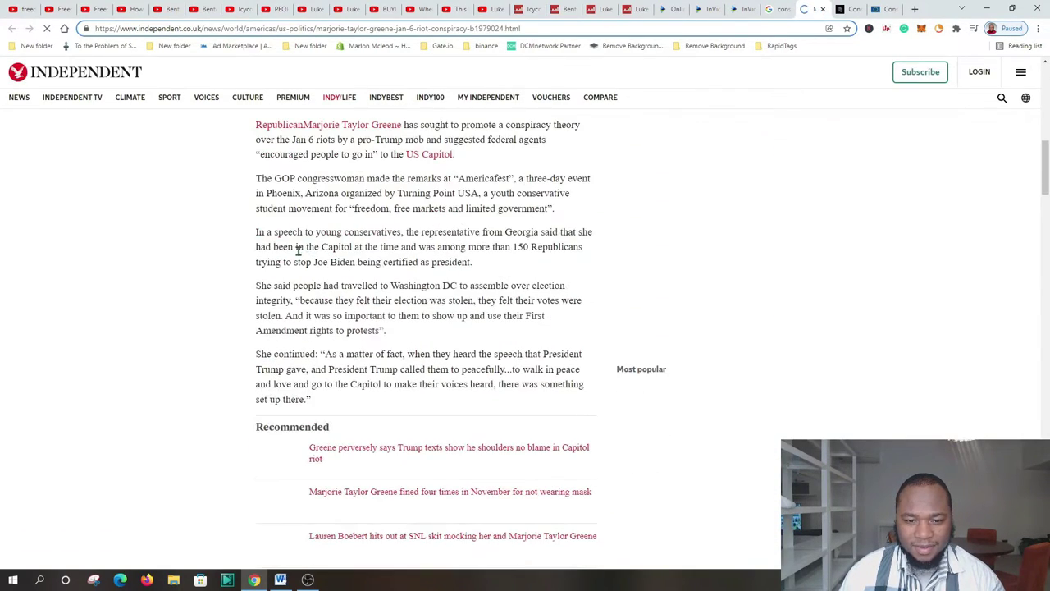
{"action": "scroll", "coordinate": [392, 293], "scroll_direction": "down", "scroll_amount": 7}
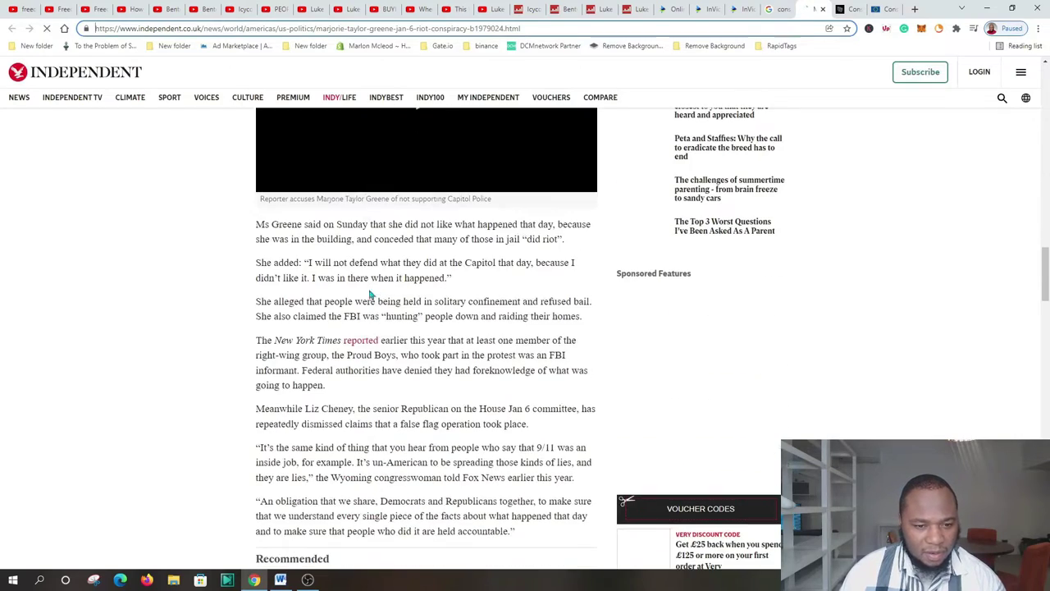
{"action": "scroll", "coordinate": [449, 352], "scroll_direction": "down", "scroll_amount": 10}
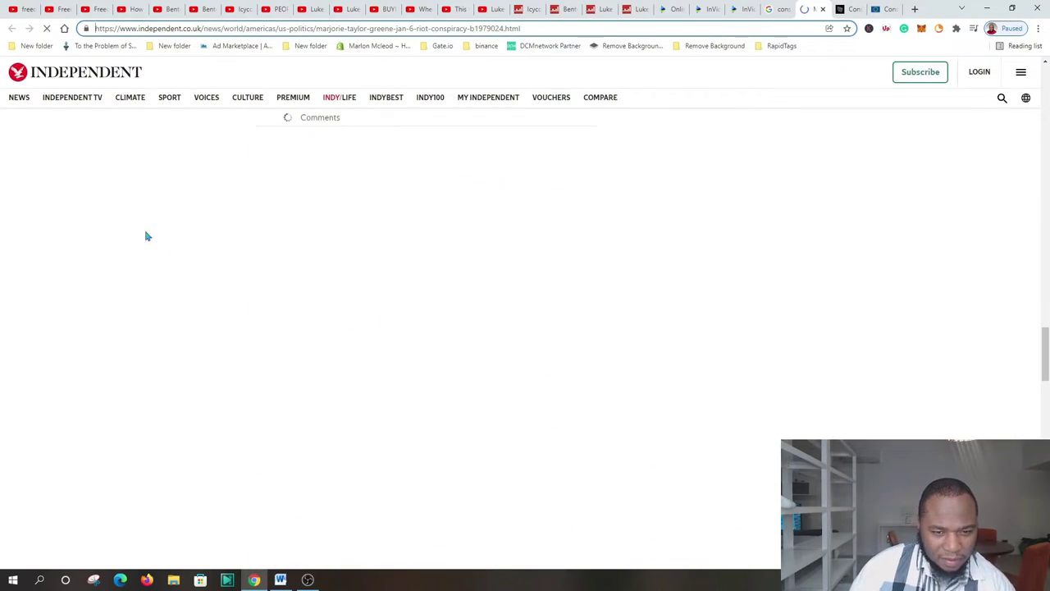
{"action": "scroll", "coordinate": [145, 234], "scroll_direction": "up", "scroll_amount": 3}
{"action": "scroll", "coordinate": [491, 336], "scroll_direction": "up", "scroll_amount": 3}
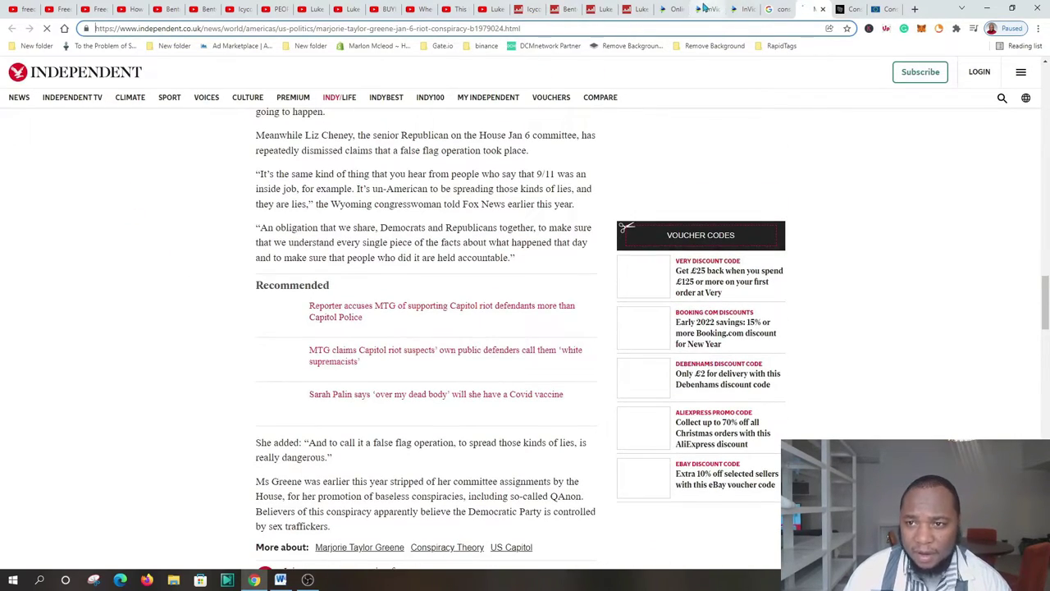
Return to InVideo, look through the fetched article text and auto-summarize it into scenes.
{"action": "left_click", "coordinate": [722, 12]}
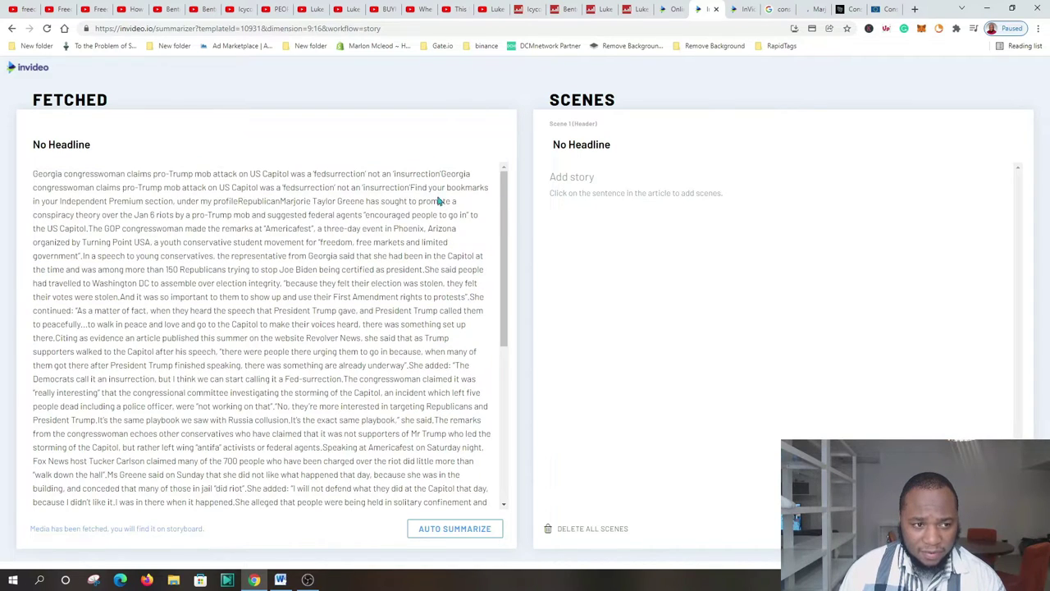
{"action": "scroll", "coordinate": [377, 392], "scroll_direction": "down", "scroll_amount": 3}
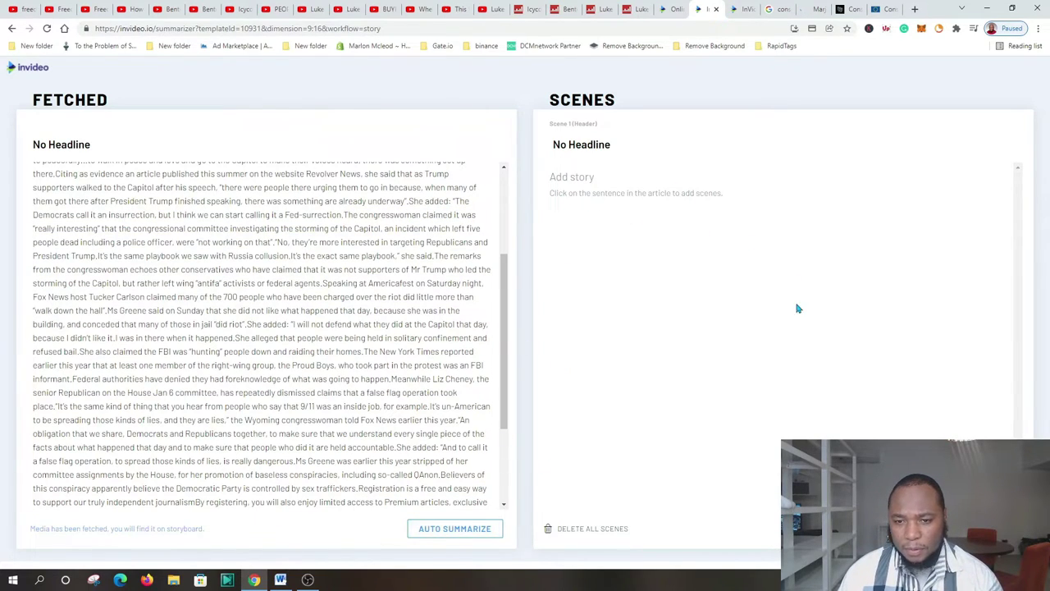
{"action": "left_click", "coordinate": [450, 530]}
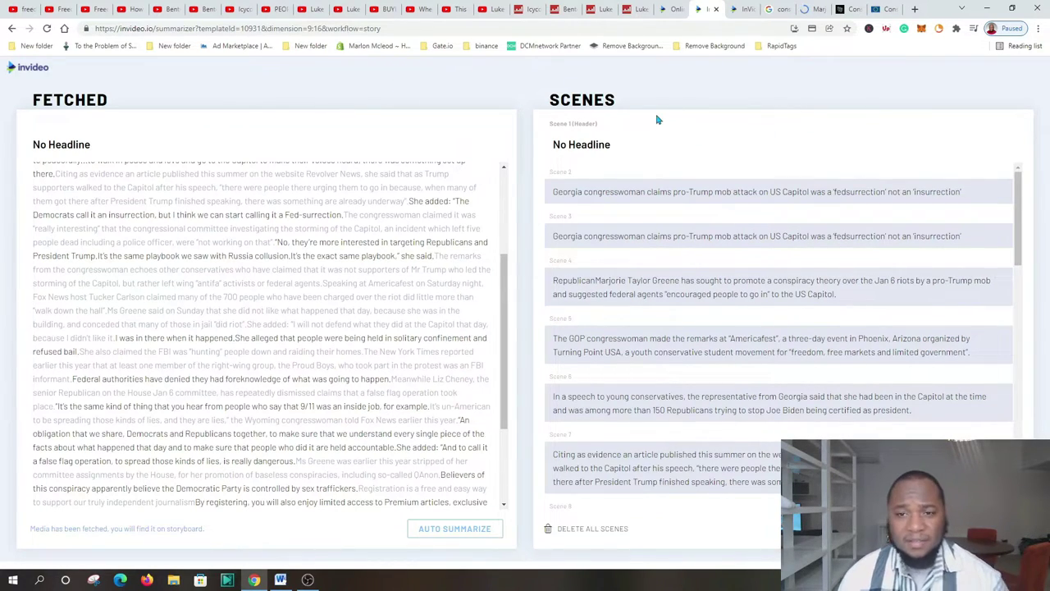
Shorten "pro-Trump" to "prump" in the scene 3 text and look through the remaining scenes.
{"action": "left_click", "coordinate": [628, 192]}
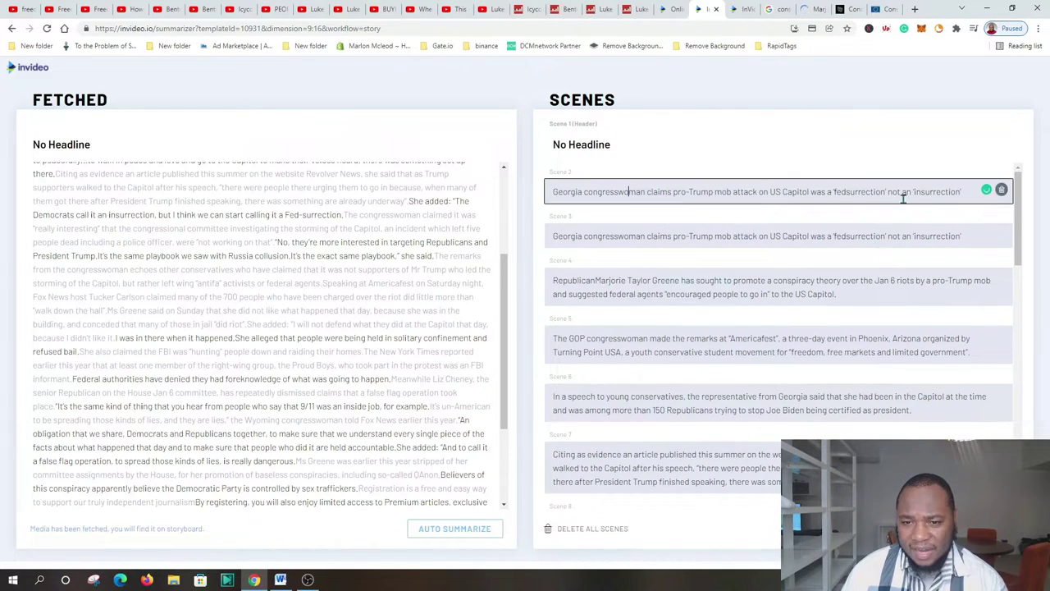
{"action": "left_click", "coordinate": [689, 236]}
{"action": "key", "text": "ctrl+a"}
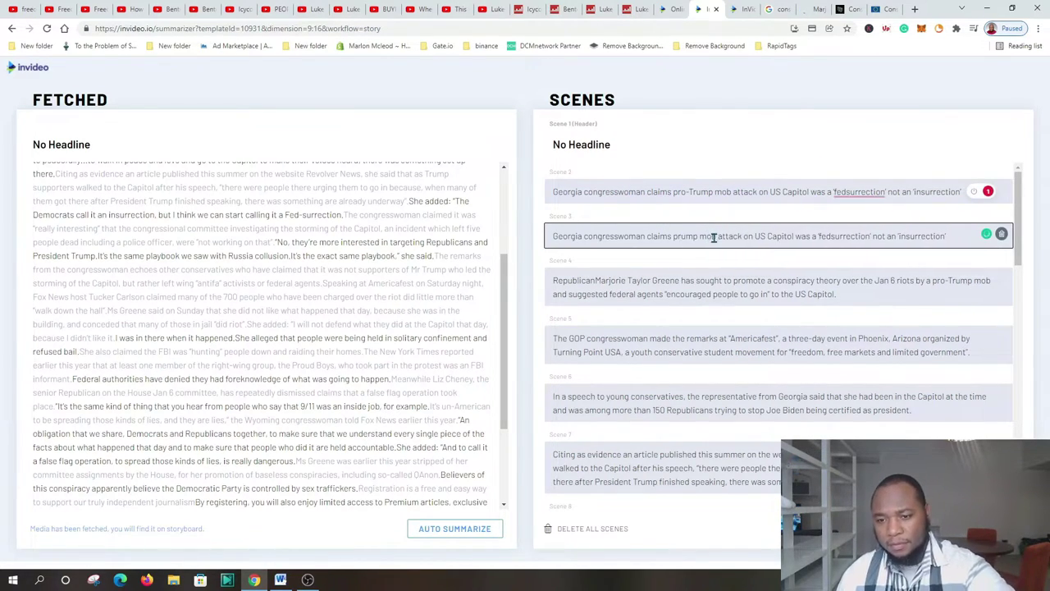
{"action": "key", "text": "BackSpace"}
{"action": "scroll", "coordinate": [903, 403], "scroll_direction": "down", "scroll_amount": 4}
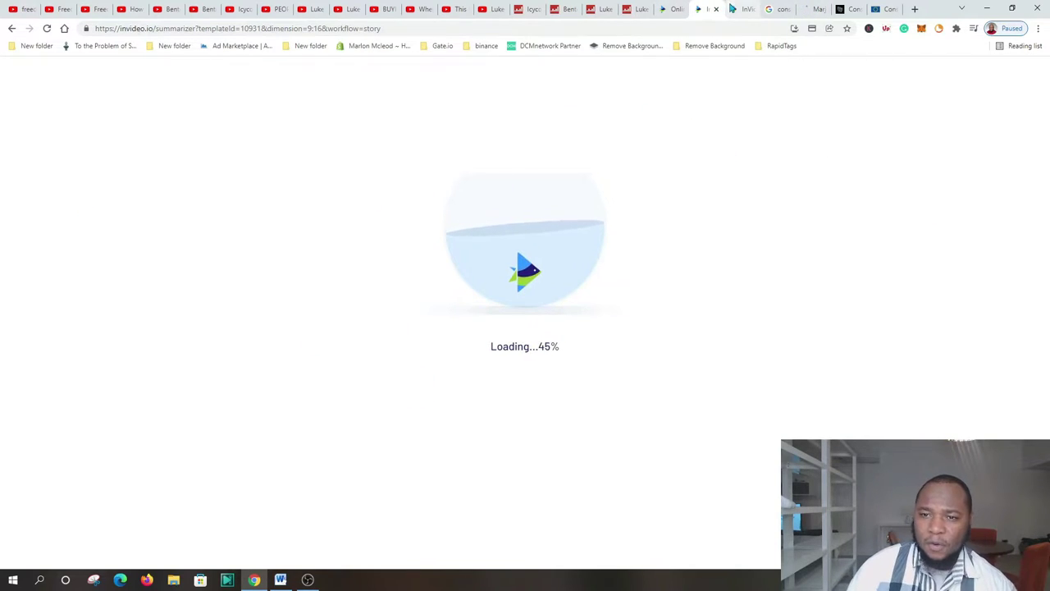
Switch to the existing conspiracy theories storyboard in InVideo and examine its first scenes and the image library.
{"action": "left_click", "coordinate": [739, 12]}
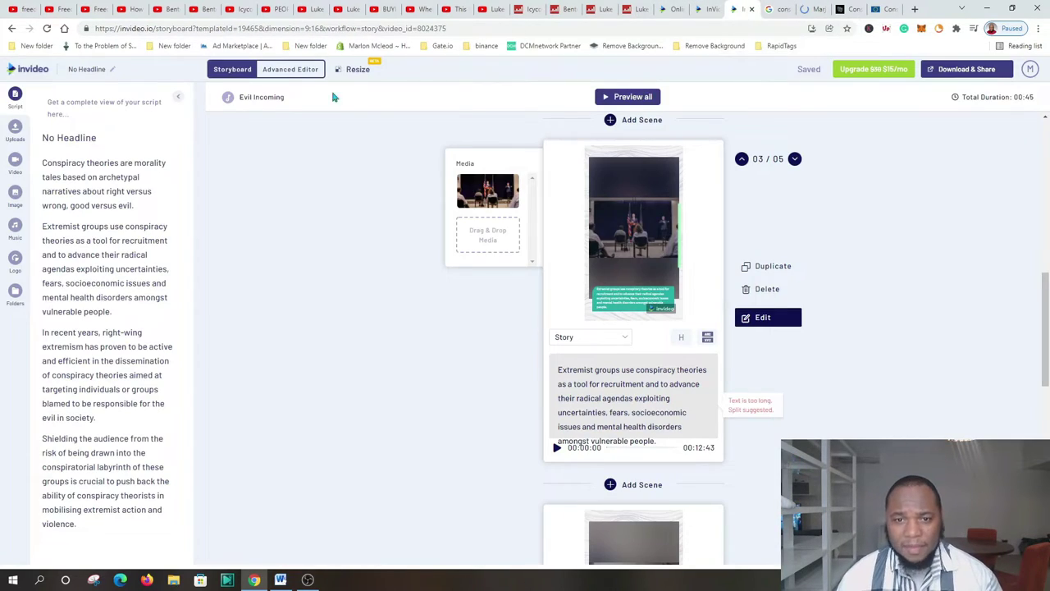
{"action": "scroll", "coordinate": [738, 205], "scroll_direction": "up", "scroll_amount": 3}
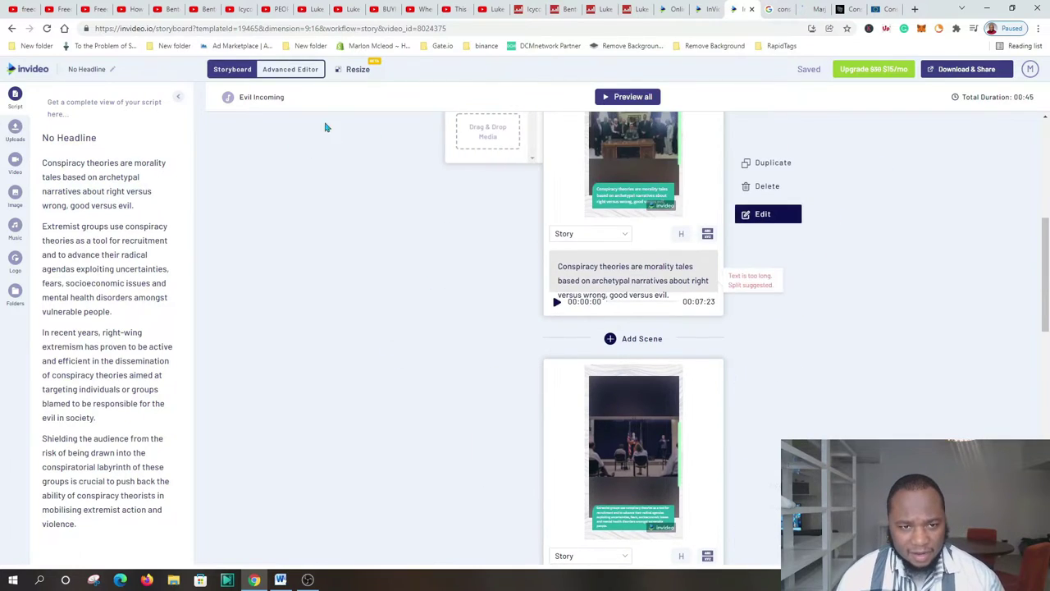
{"action": "scroll", "coordinate": [325, 127], "scroll_direction": "up", "scroll_amount": 3}
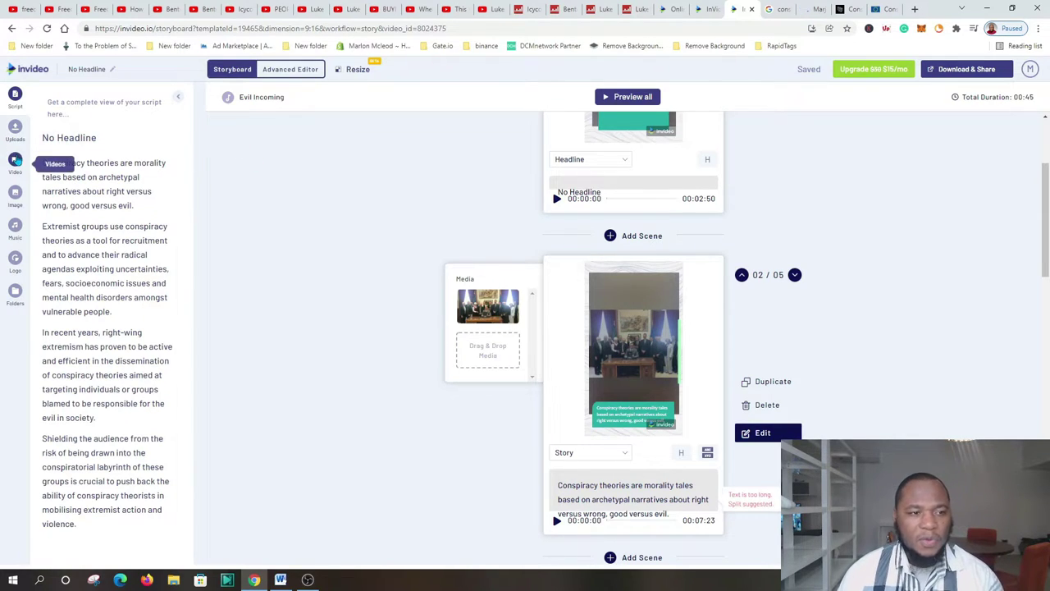
{"action": "left_click", "coordinate": [16, 195]}
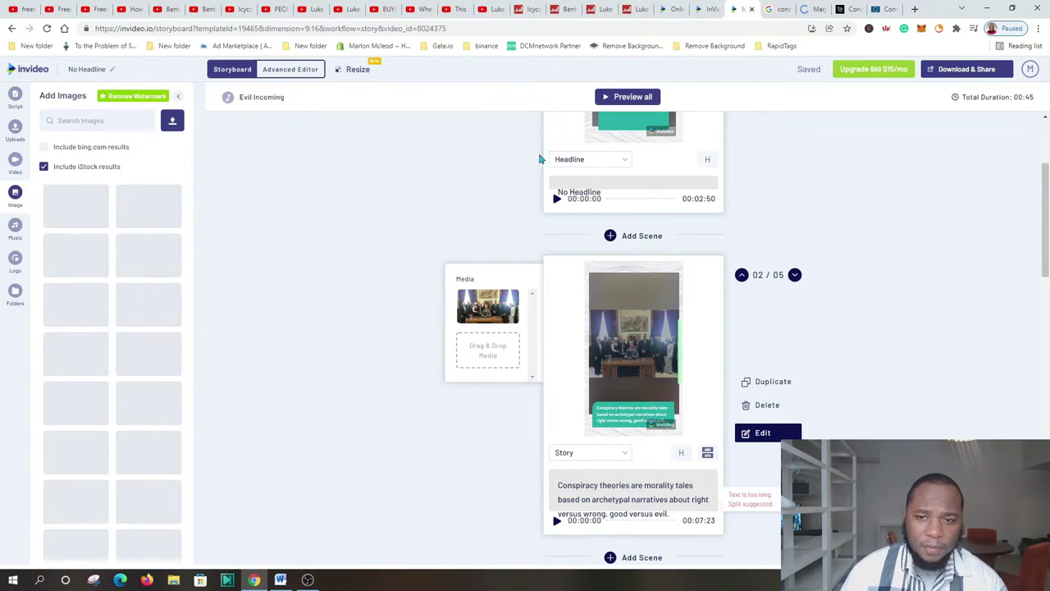
{"action": "scroll", "coordinate": [438, 196], "scroll_direction": "up", "scroll_amount": 1}
{"action": "scroll", "coordinate": [438, 196], "scroll_direction": "up", "scroll_amount": 1}
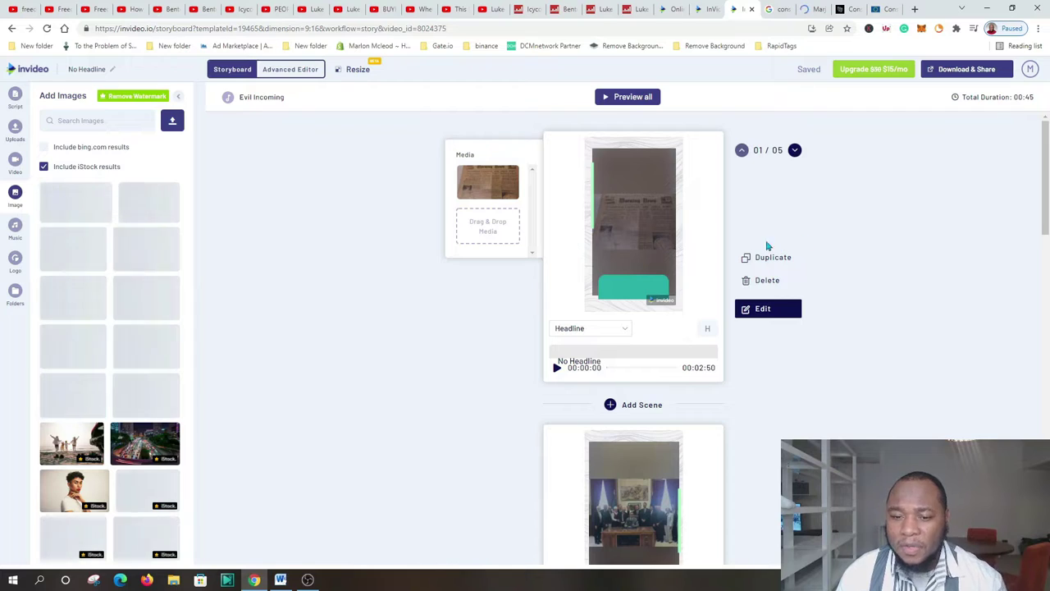
Revisit the dream car and class joke #Shorts videos on YouTube, and return to InVideo's article scenes page.
{"action": "left_click", "coordinate": [394, 6]}
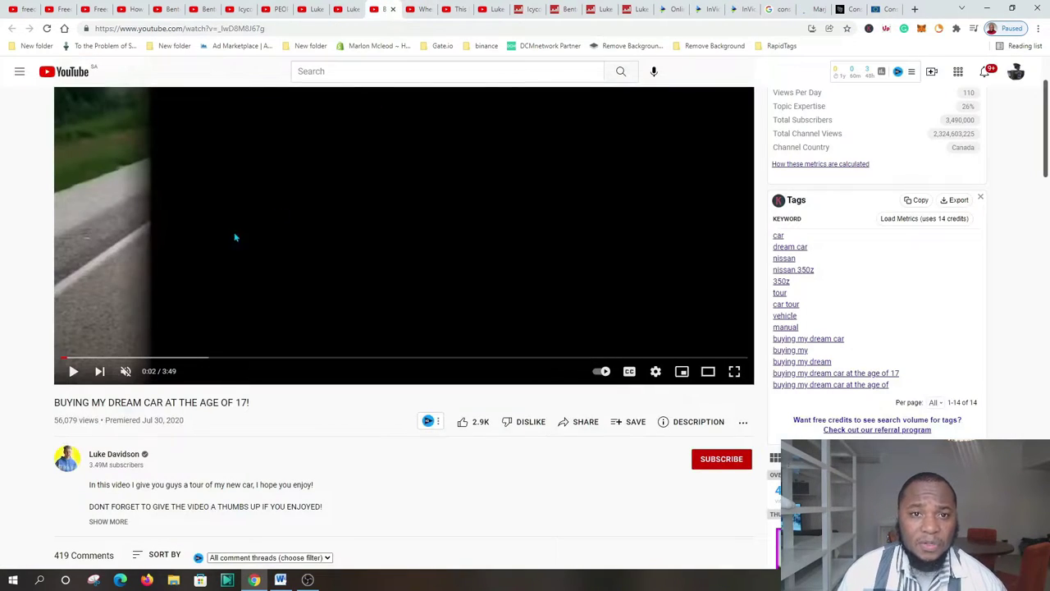
{"action": "left_click", "coordinate": [419, 9]}
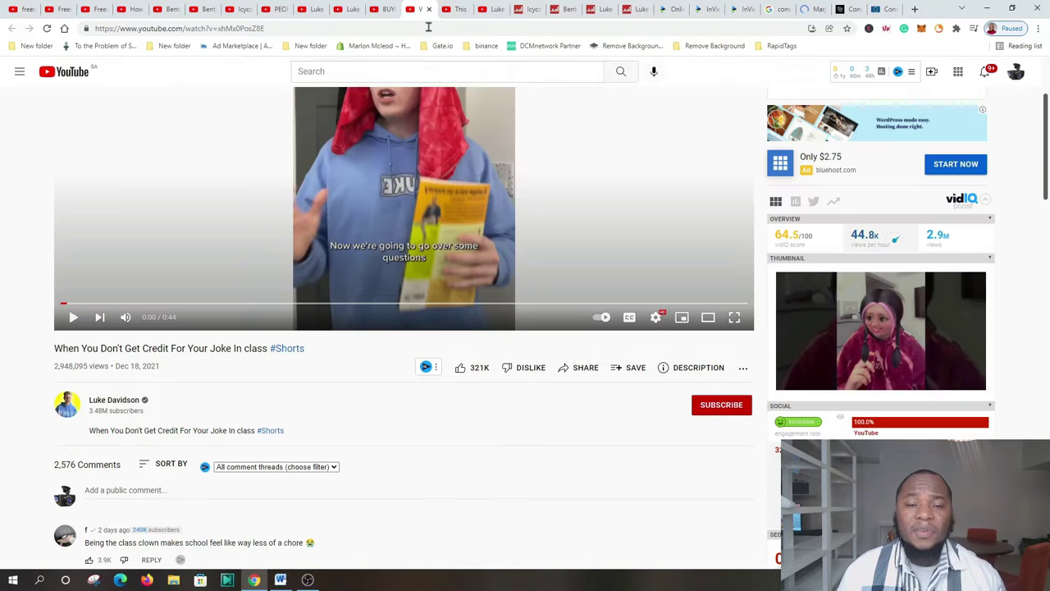
{"action": "left_click", "coordinate": [706, 9]}
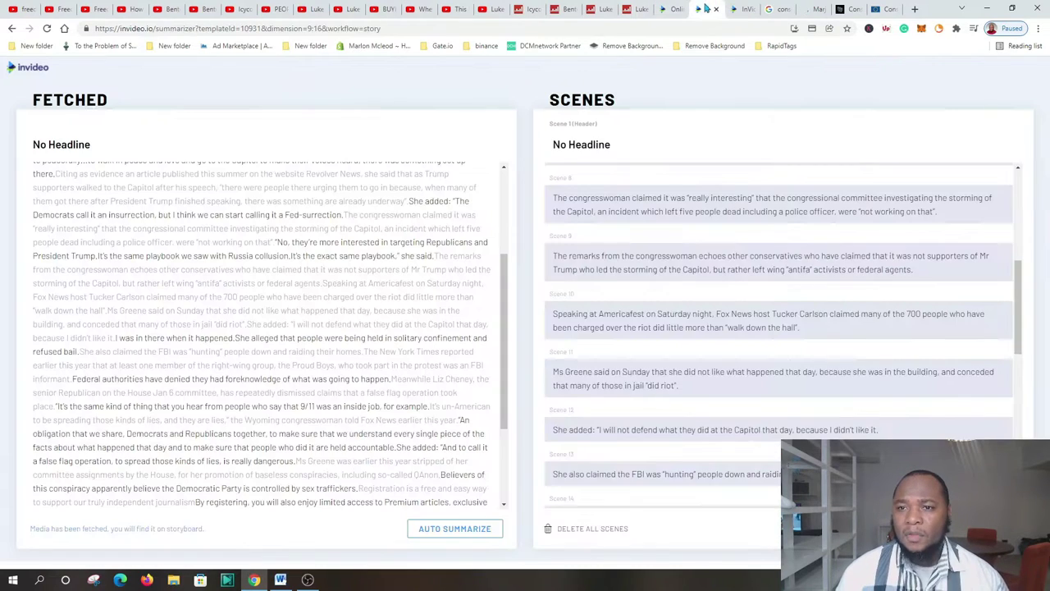
Preview the headline scene in the existing conspiracy theories storyboard and open the project in the Advanced Editor.
{"action": "left_click", "coordinate": [737, 9]}
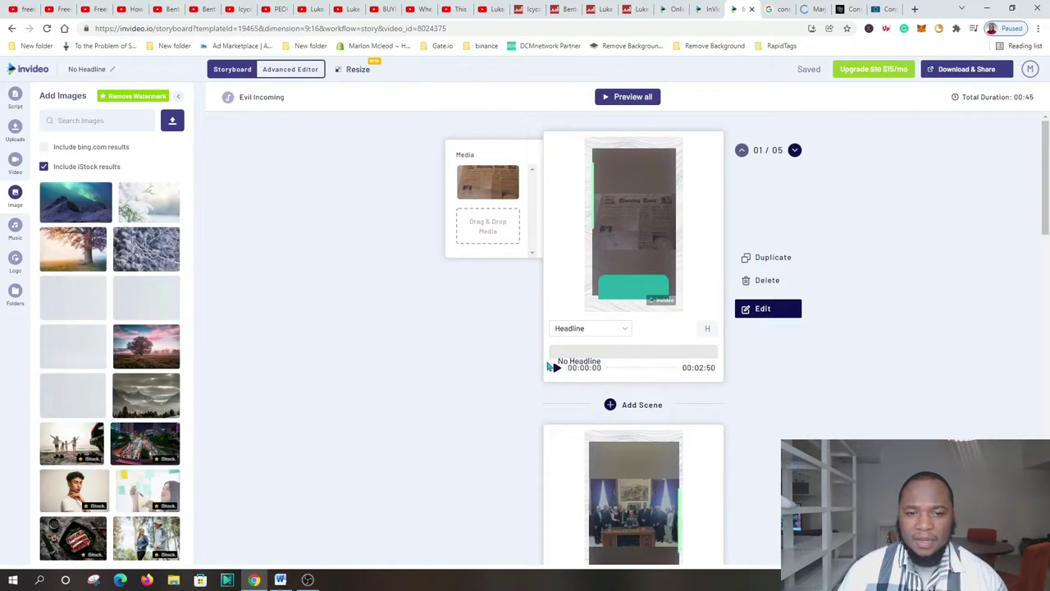
{"action": "left_click", "coordinate": [556, 369]}
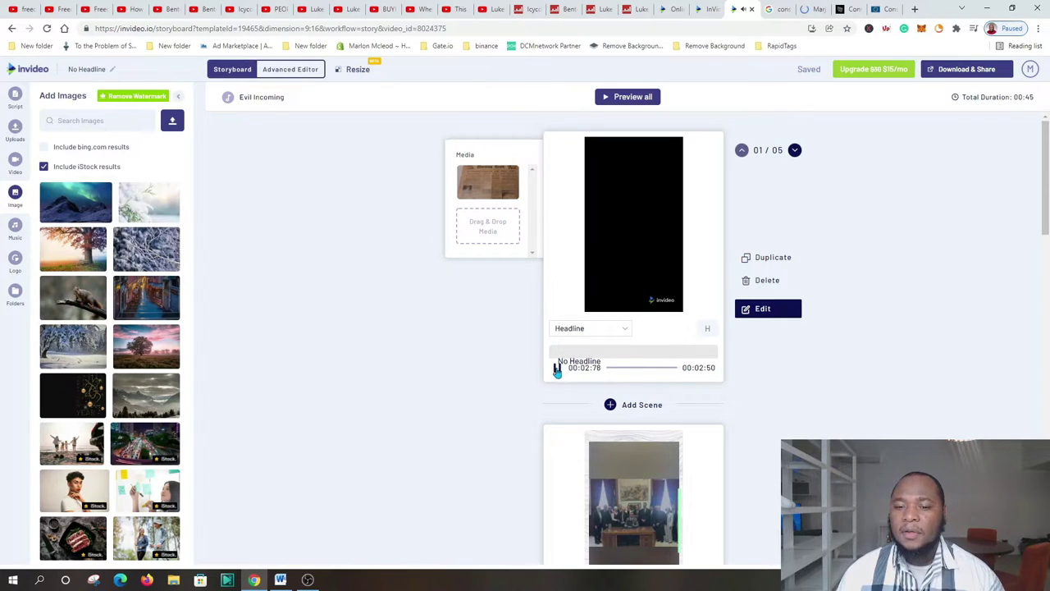
{"action": "left_click", "coordinate": [556, 370]}
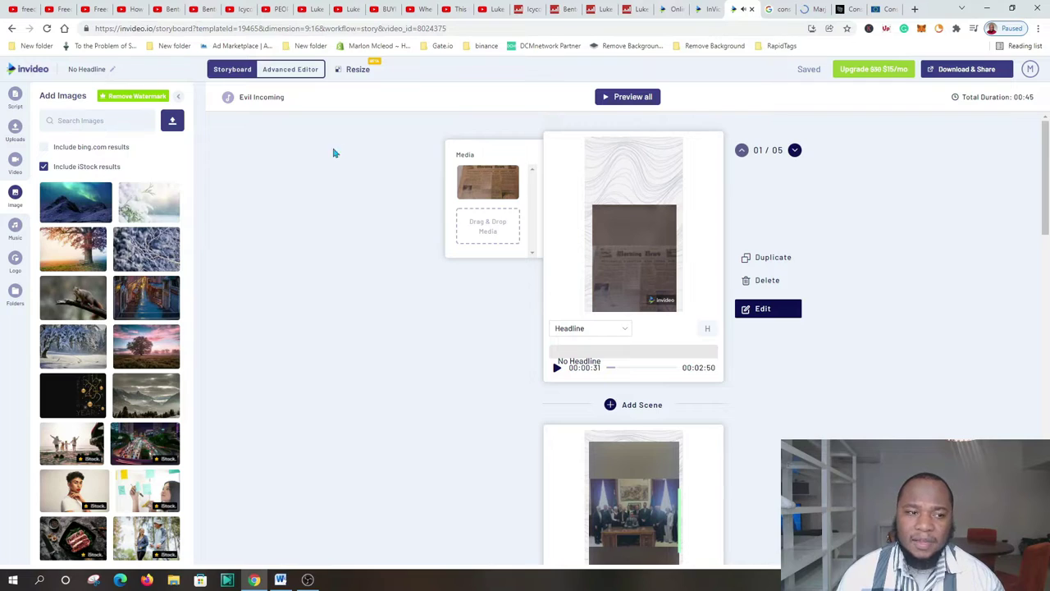
{"action": "left_click", "coordinate": [277, 71]}
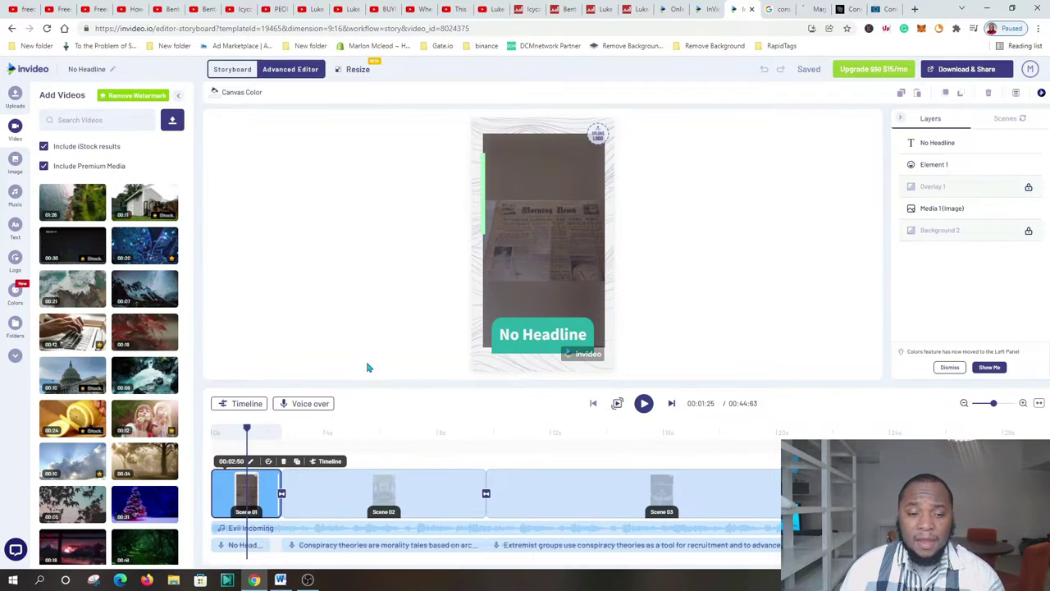
Try to generate an automated US English voice-over for scene 1's "No Headline" text with the Kimberly voice.
{"action": "left_click", "coordinate": [311, 403]}
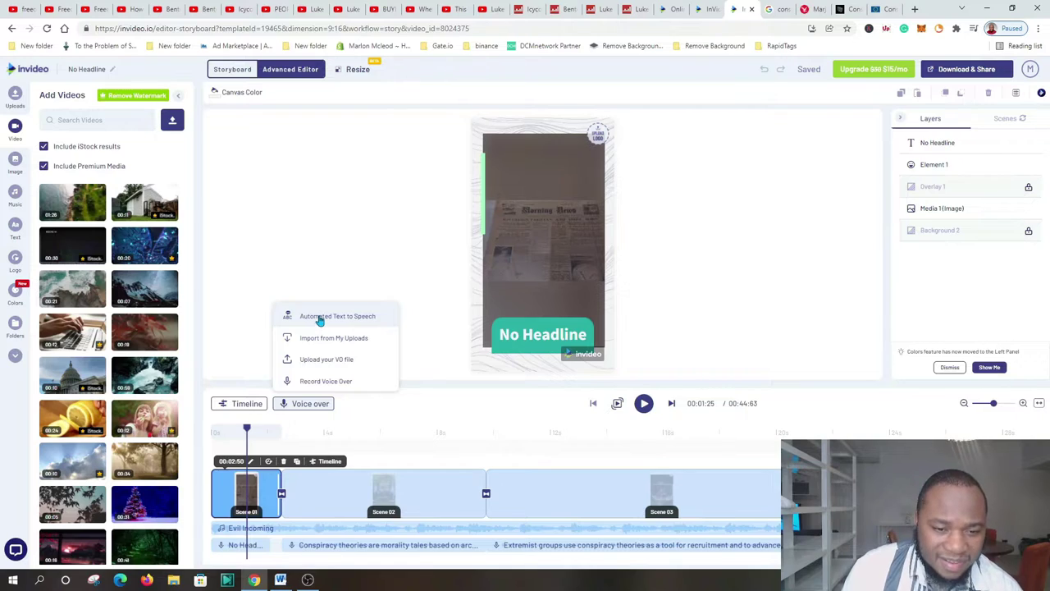
{"action": "left_click", "coordinate": [319, 319]}
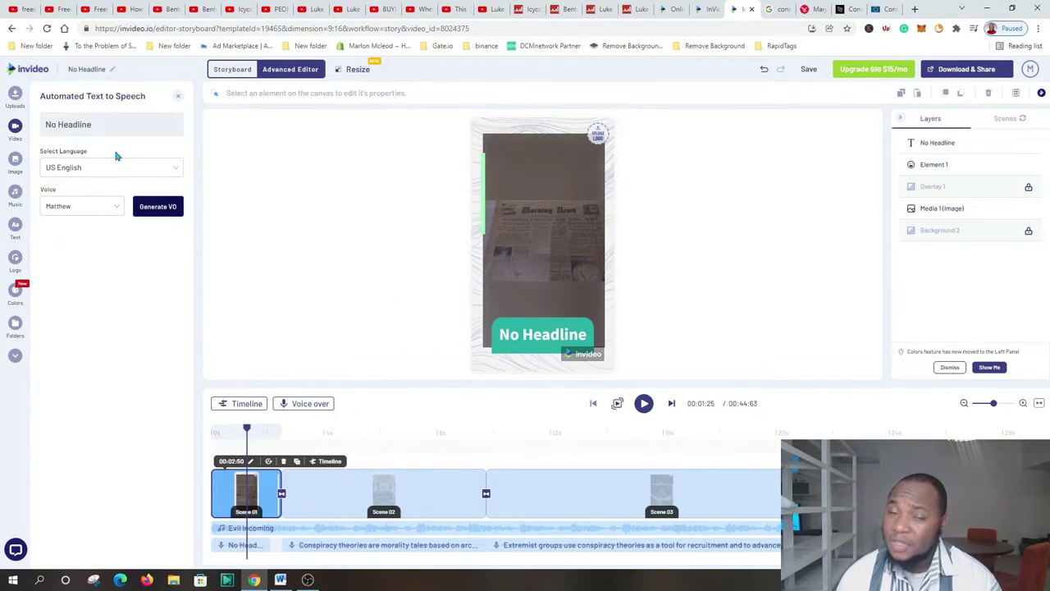
{"action": "left_click", "coordinate": [73, 167]}
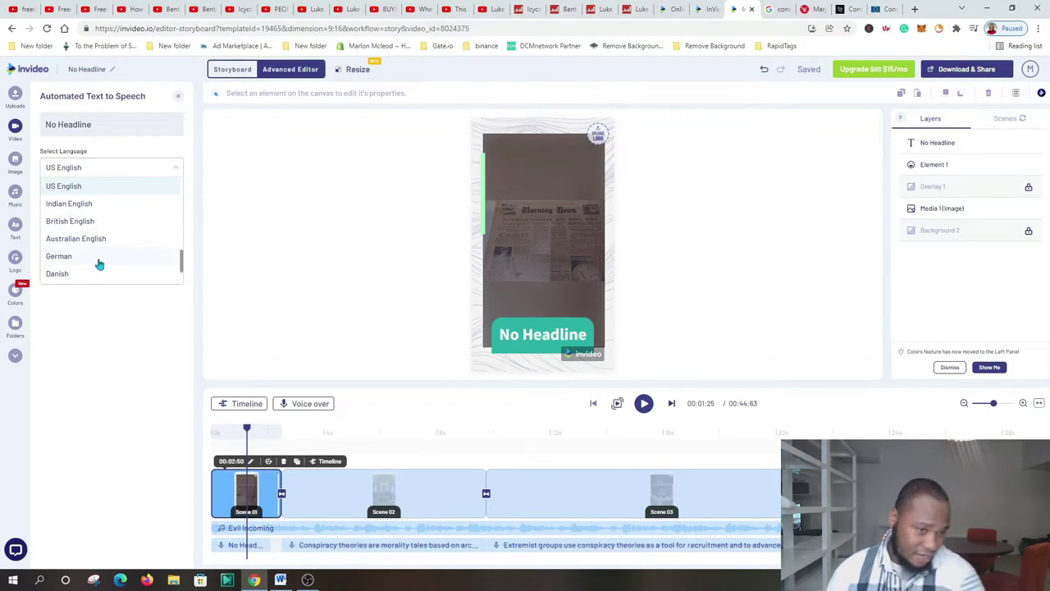
{"action": "scroll", "coordinate": [109, 236], "scroll_direction": "down", "scroll_amount": 1}
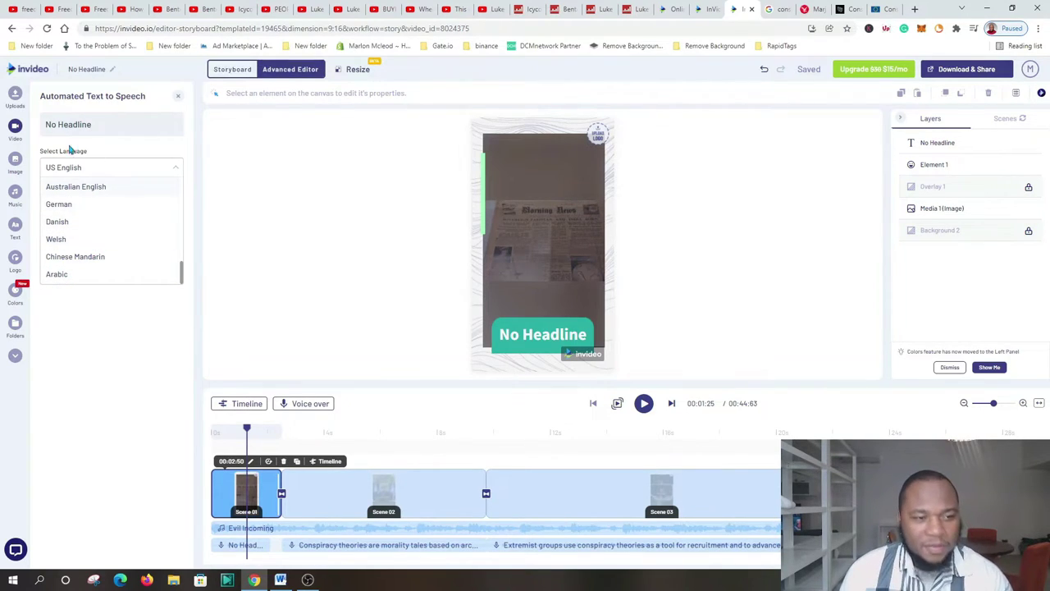
{"action": "left_click", "coordinate": [154, 121]}
{"action": "left_click", "coordinate": [110, 207]}
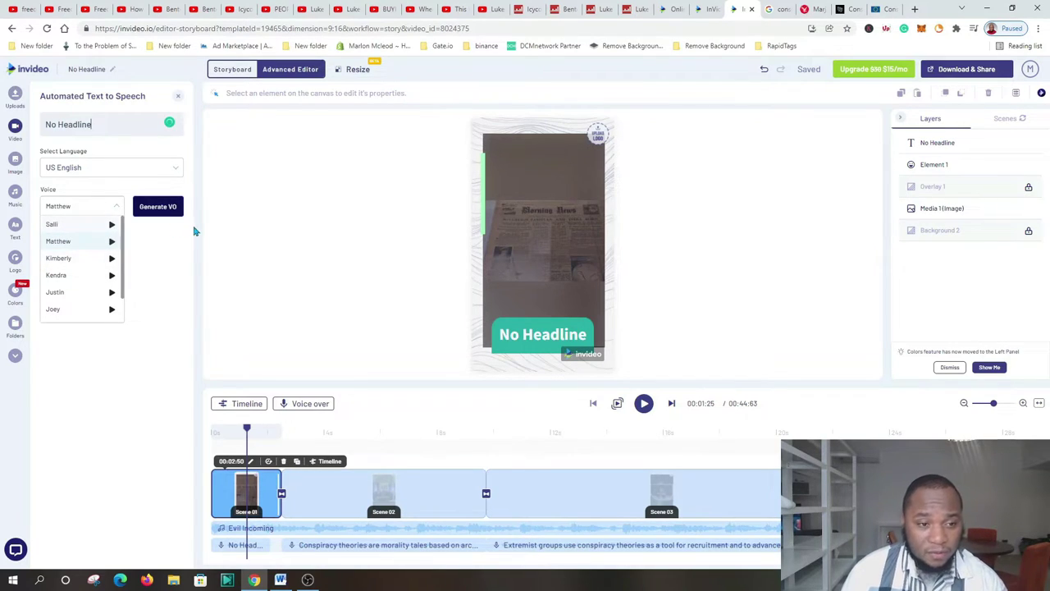
{"action": "left_click", "coordinate": [59, 258]}
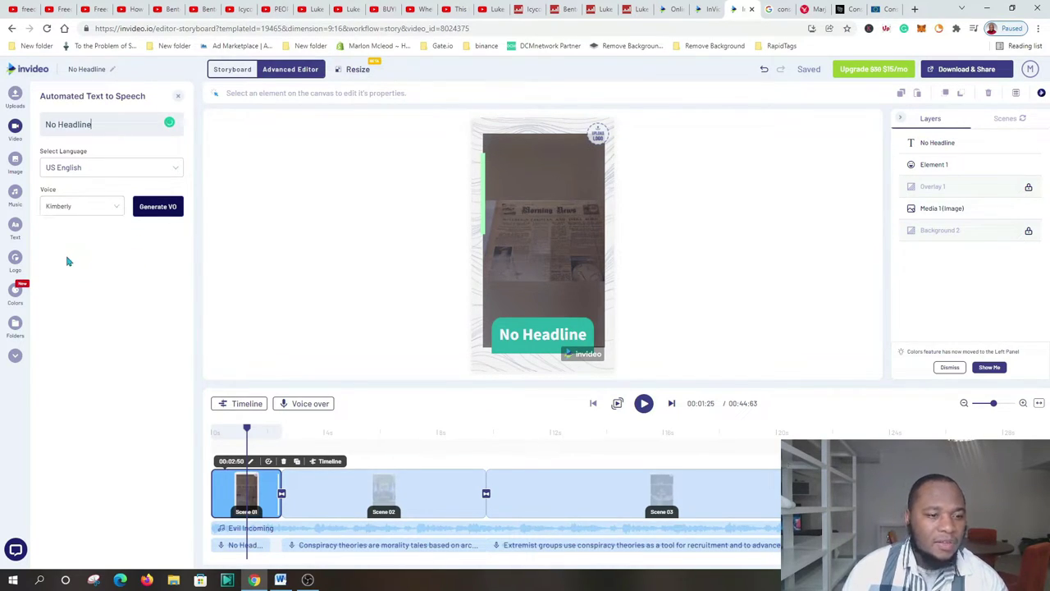
{"action": "left_click", "coordinate": [159, 207]}
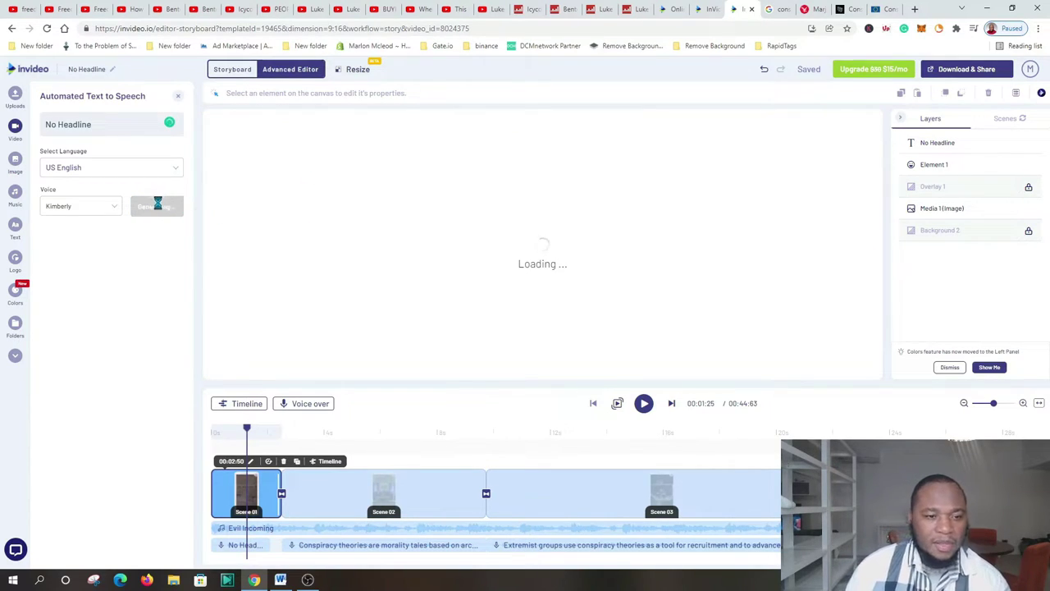
{"action": "left_click", "coordinate": [706, 9]}
{"action": "left_click", "coordinate": [748, 9]}
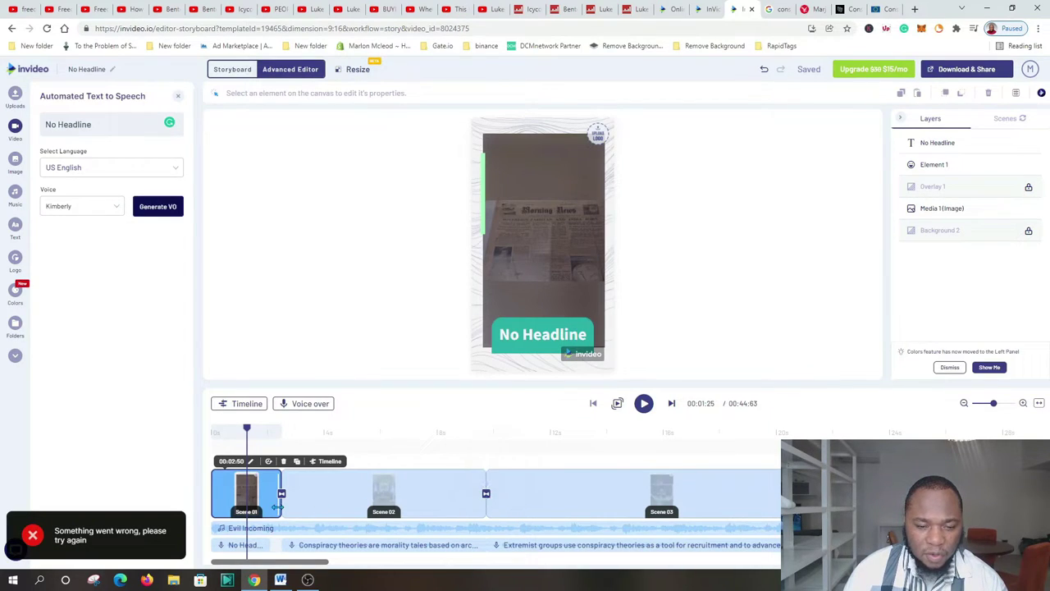
{"action": "left_click", "coordinate": [33, 536]}
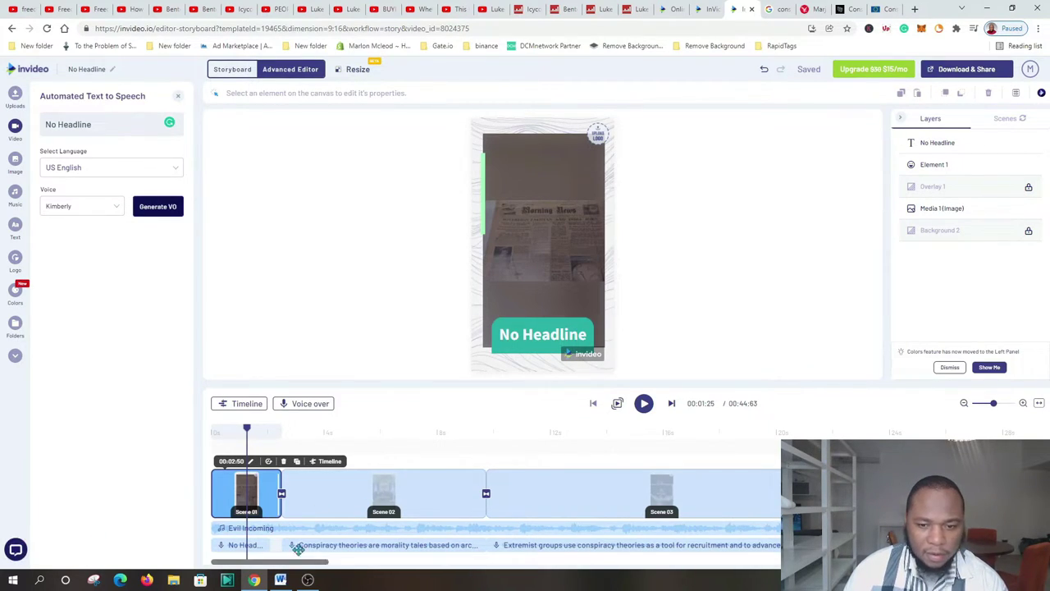
Select scene 2 and its image, and play the video from there into scene 3.
{"action": "left_click", "coordinate": [487, 494]}
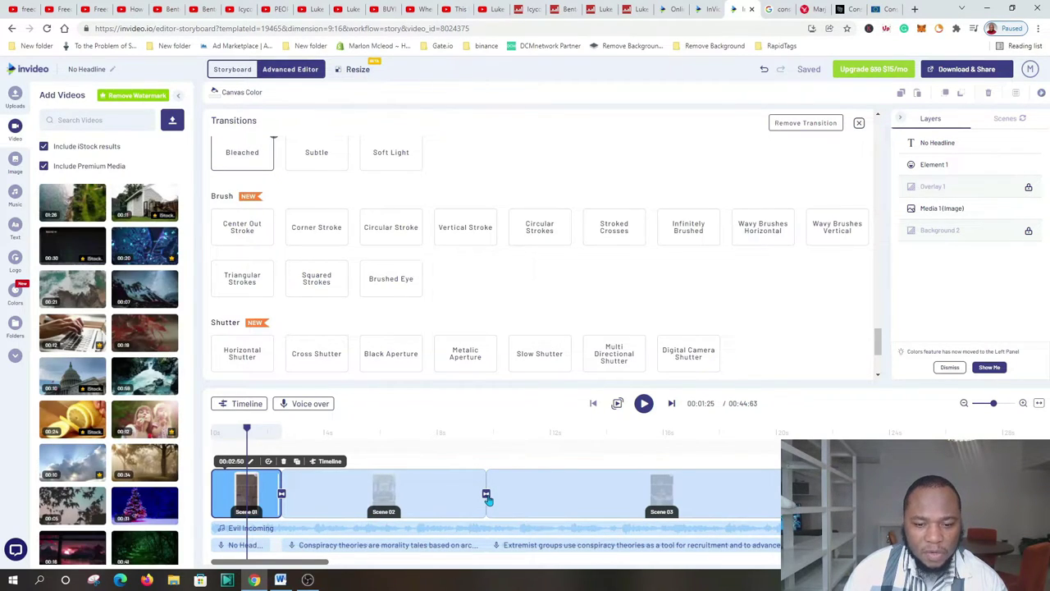
{"action": "left_click", "coordinate": [384, 502]}
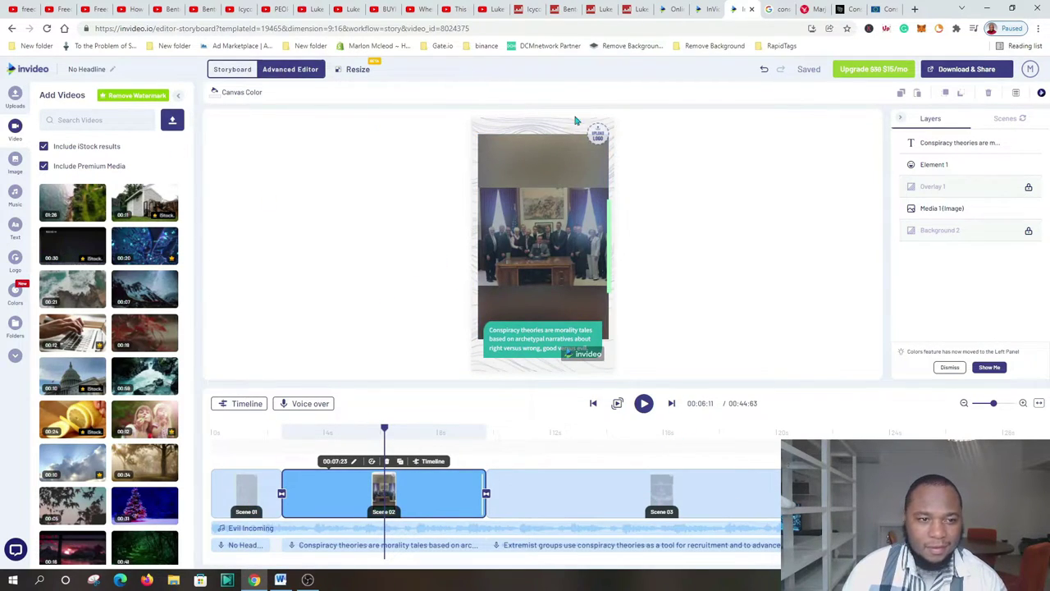
{"action": "mouse_move", "coordinate": [597, 136]}
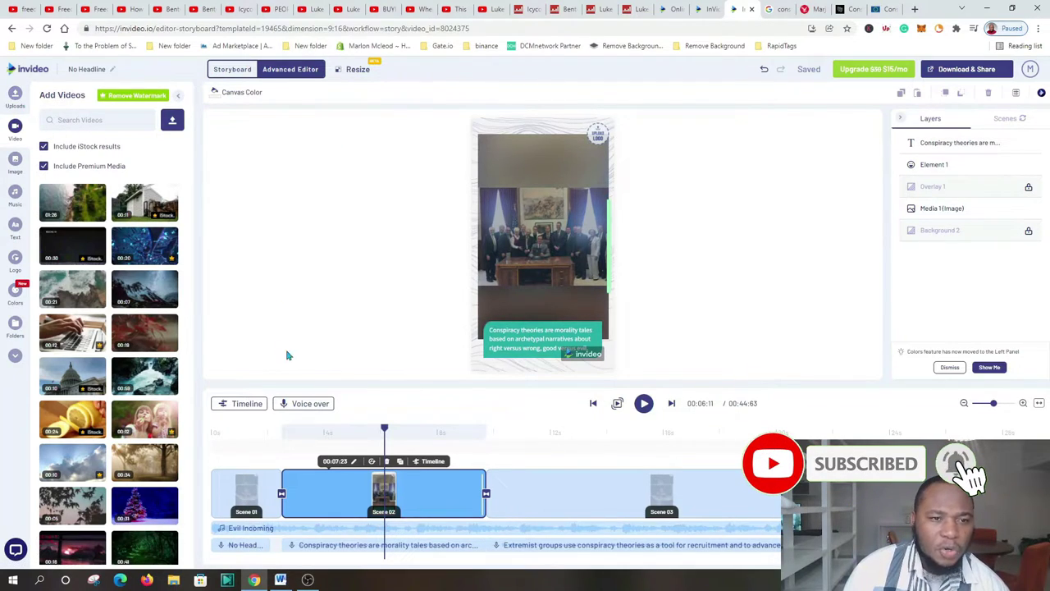
{"action": "left_click", "coordinate": [541, 275]}
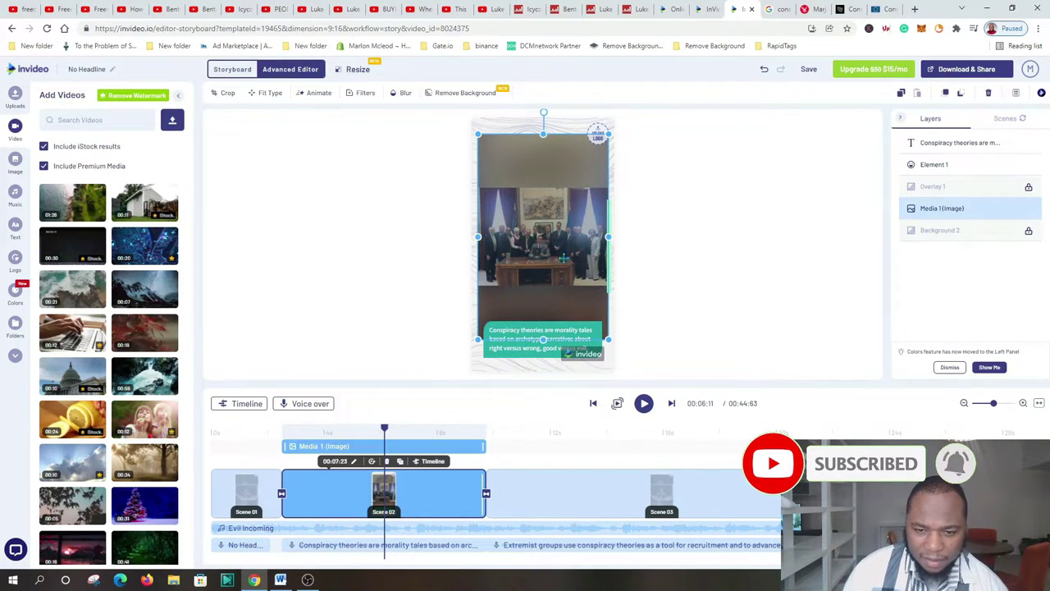
{"action": "left_click", "coordinate": [646, 404]}
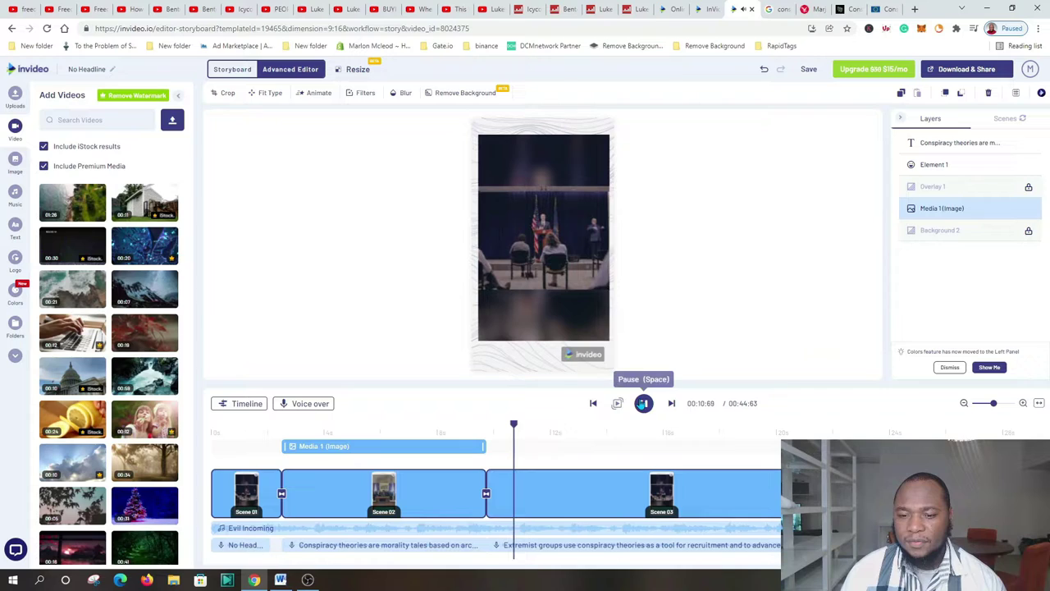
{"action": "left_click", "coordinate": [643, 403]}
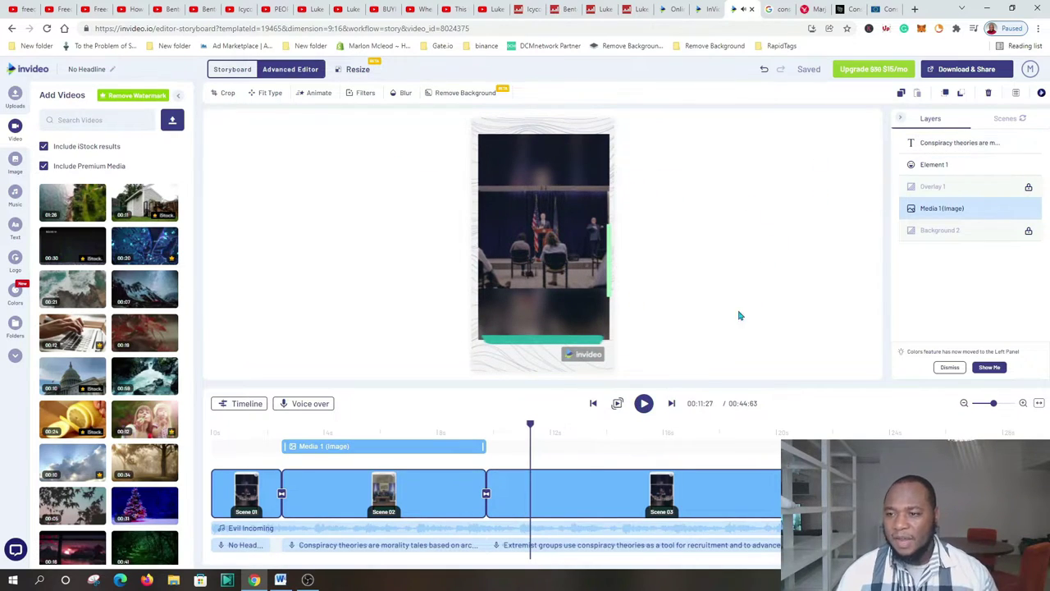
{"action": "left_click", "coordinate": [63, 210]}
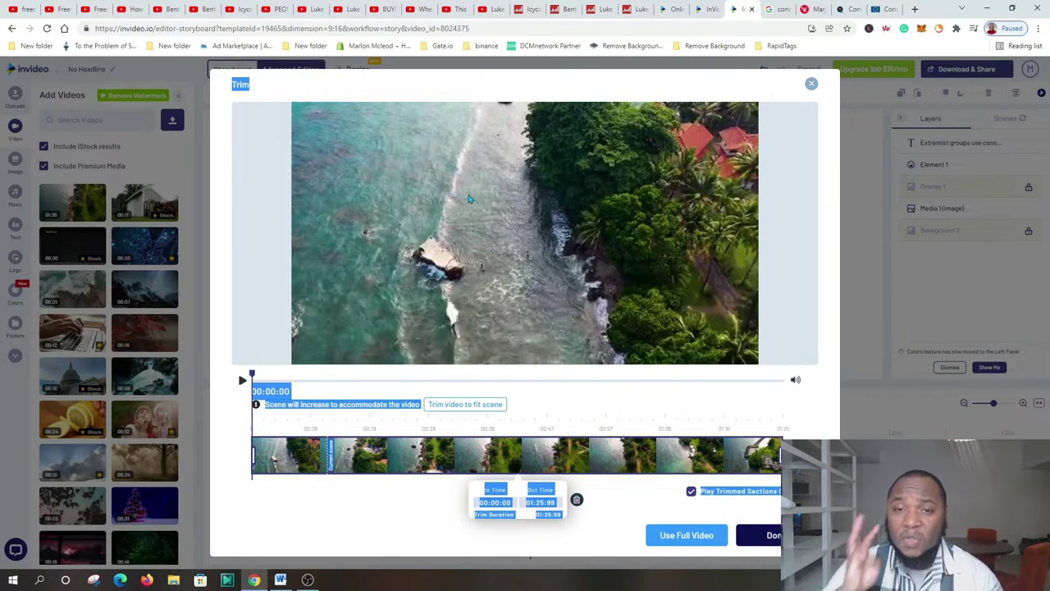
{"action": "left_click", "coordinate": [859, 156]}
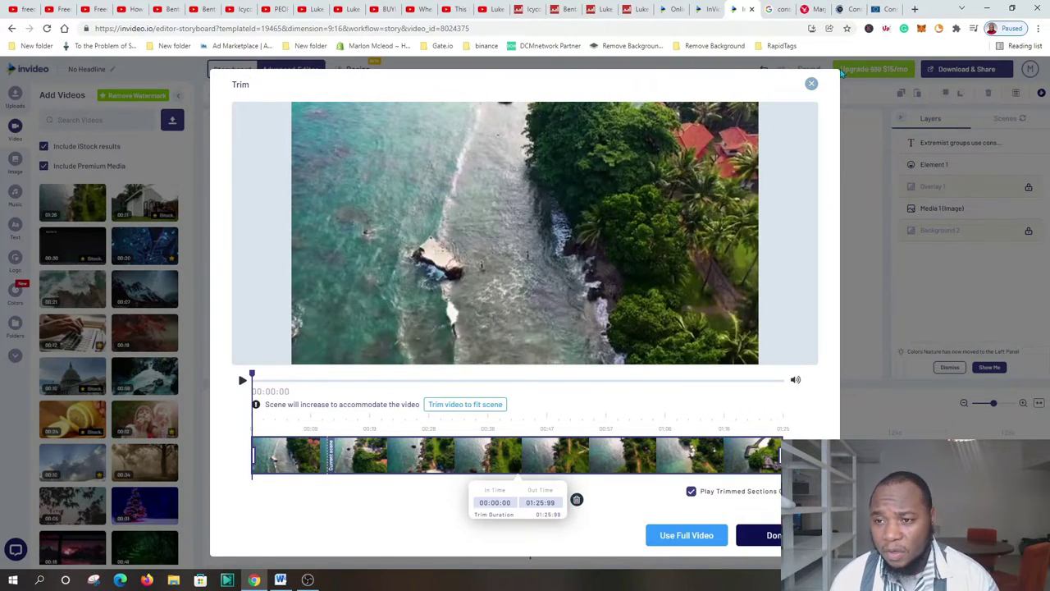
{"action": "left_click", "coordinate": [812, 86]}
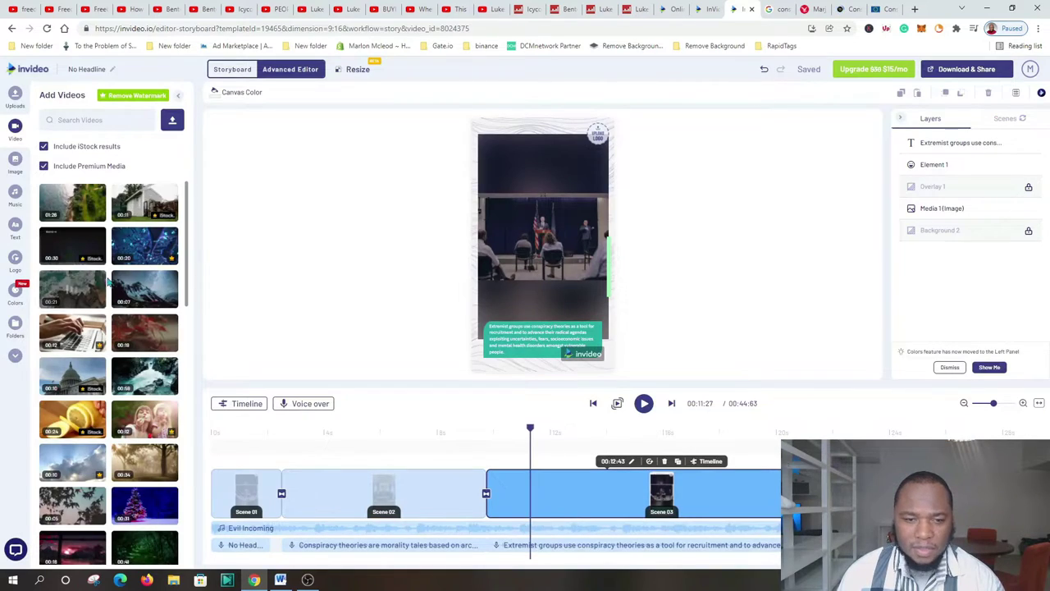
Search the stock video library for "Aliens" and look through the clips.
{"action": "scroll", "coordinate": [68, 335], "scroll_direction": "down", "scroll_amount": 3}
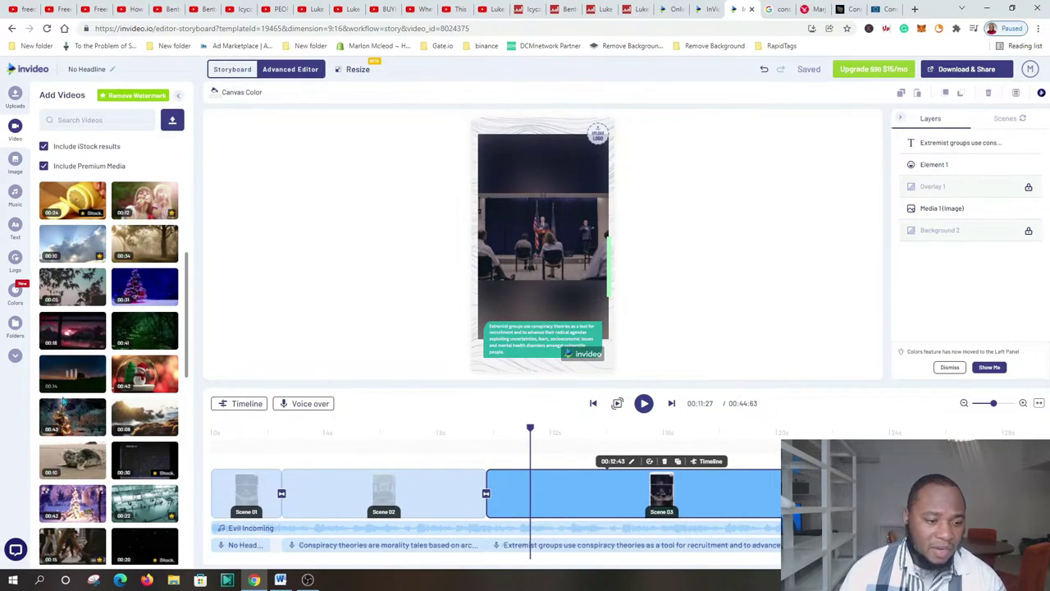
{"action": "scroll", "coordinate": [74, 246], "scroll_direction": "up", "scroll_amount": 2}
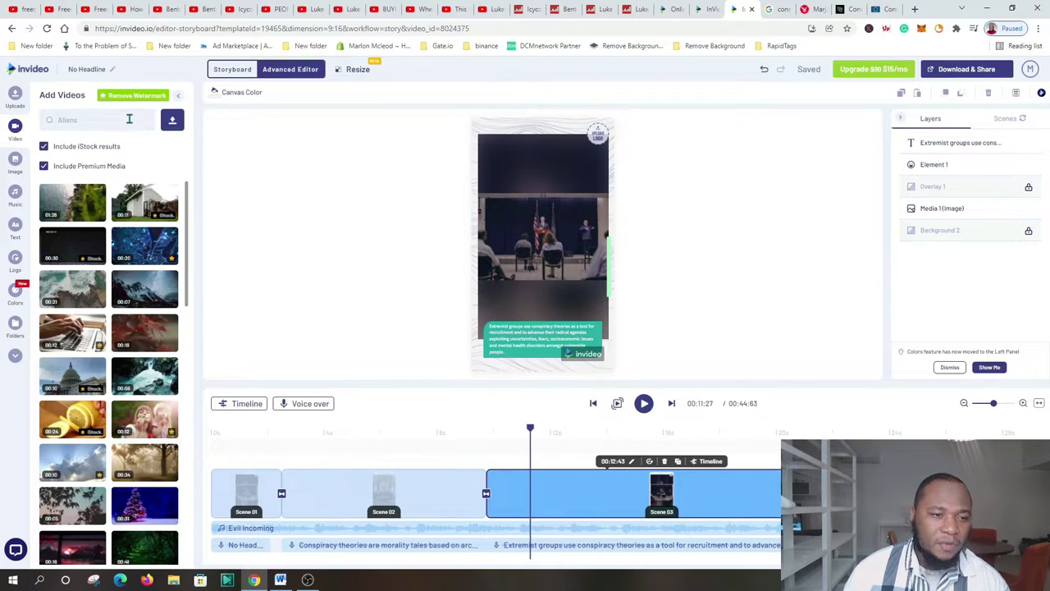
{"action": "key", "text": "Return"}
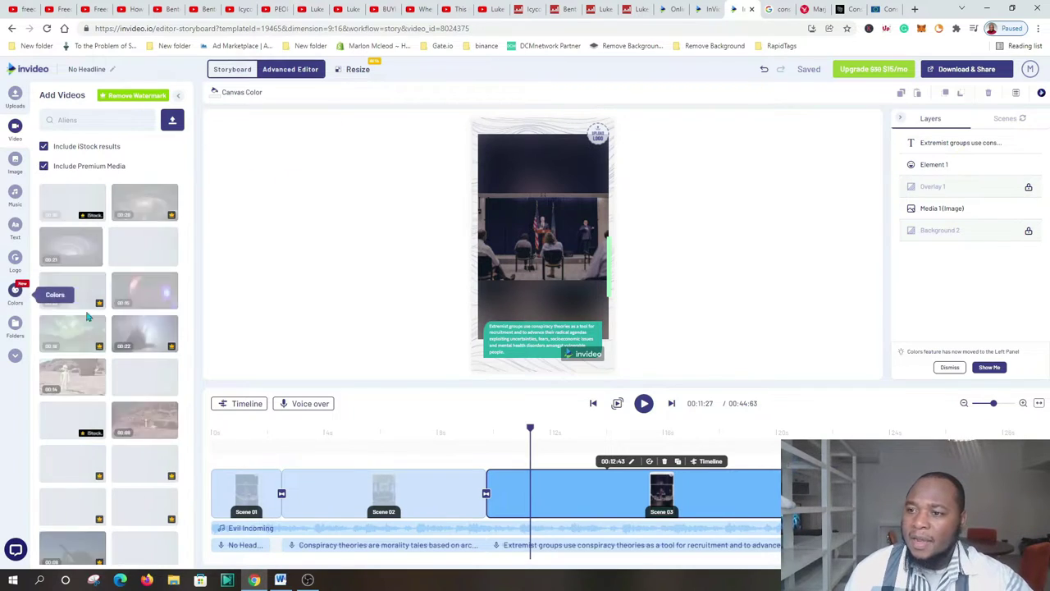
{"action": "scroll", "coordinate": [131, 271], "scroll_direction": "down", "scroll_amount": 10}
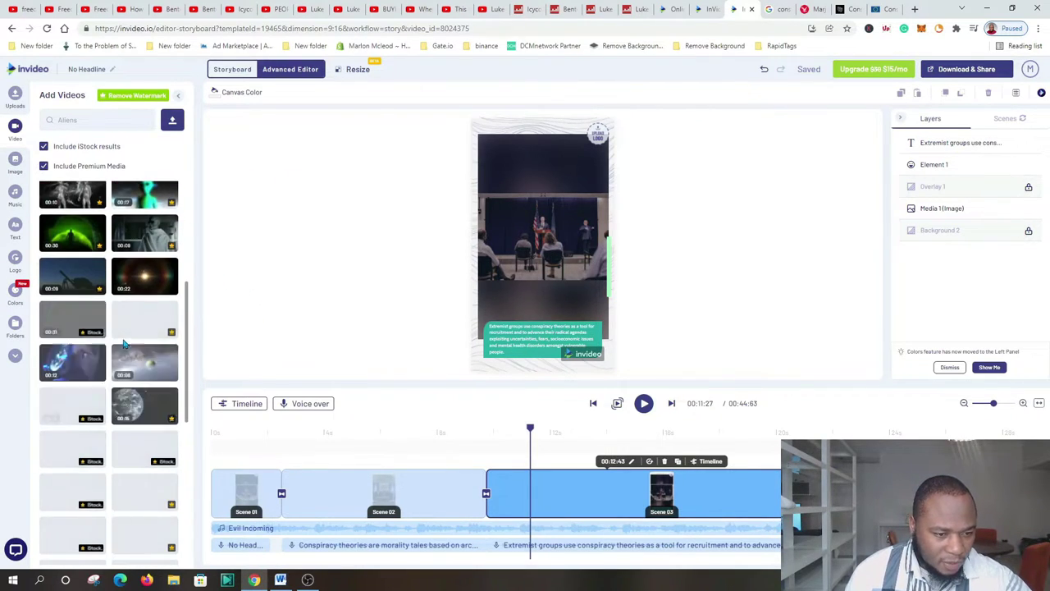
{"action": "scroll", "coordinate": [95, 330], "scroll_direction": "down", "scroll_amount": 2}
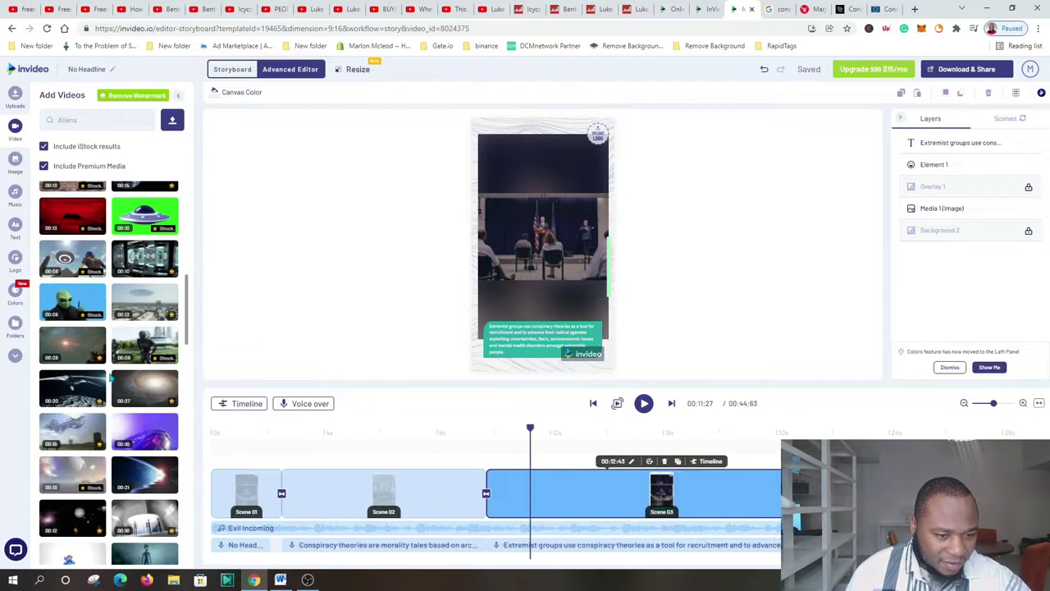
{"action": "scroll", "coordinate": [85, 333], "scroll_direction": "down", "scroll_amount": 2}
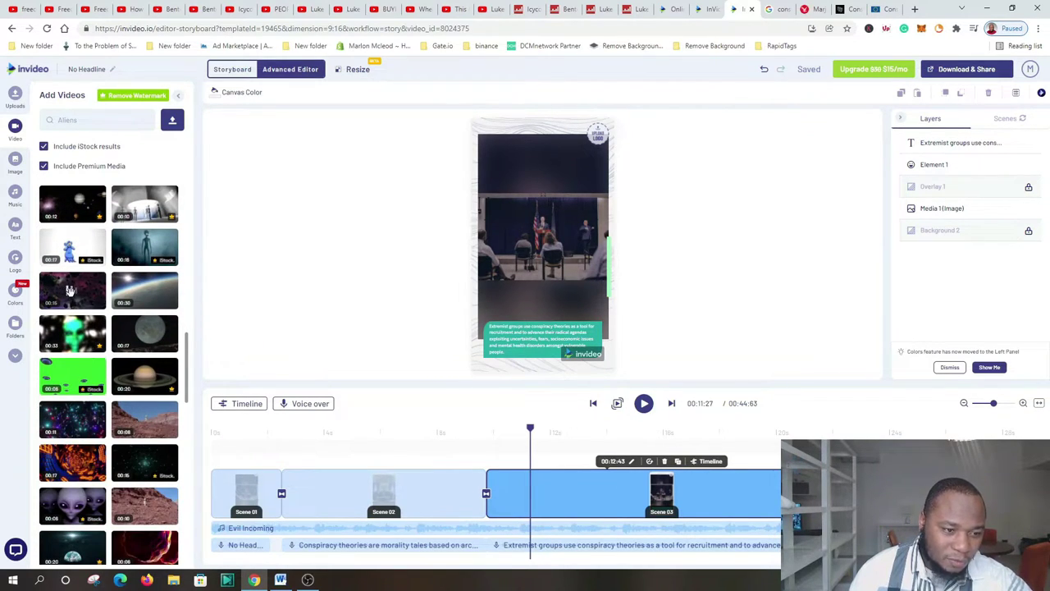
Replace scene 3's image with the purple asteroid field stock video, keeping the full 15-second clip.
{"action": "left_click_drag", "start_coordinate": [70, 291], "coordinate": [427, 165]}
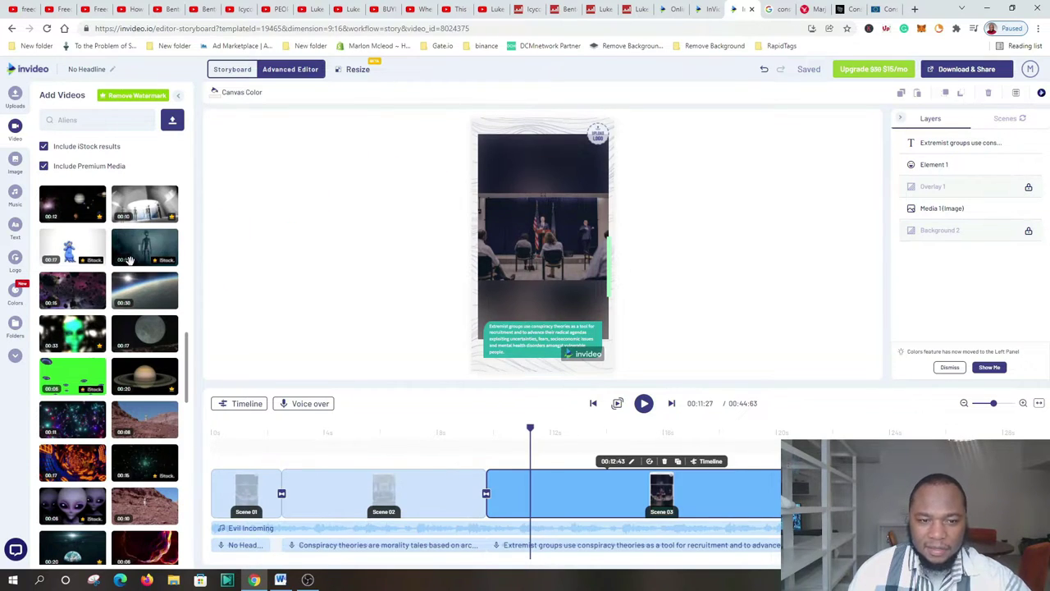
{"action": "left_click_drag", "start_coordinate": [129, 260], "coordinate": [513, 201]}
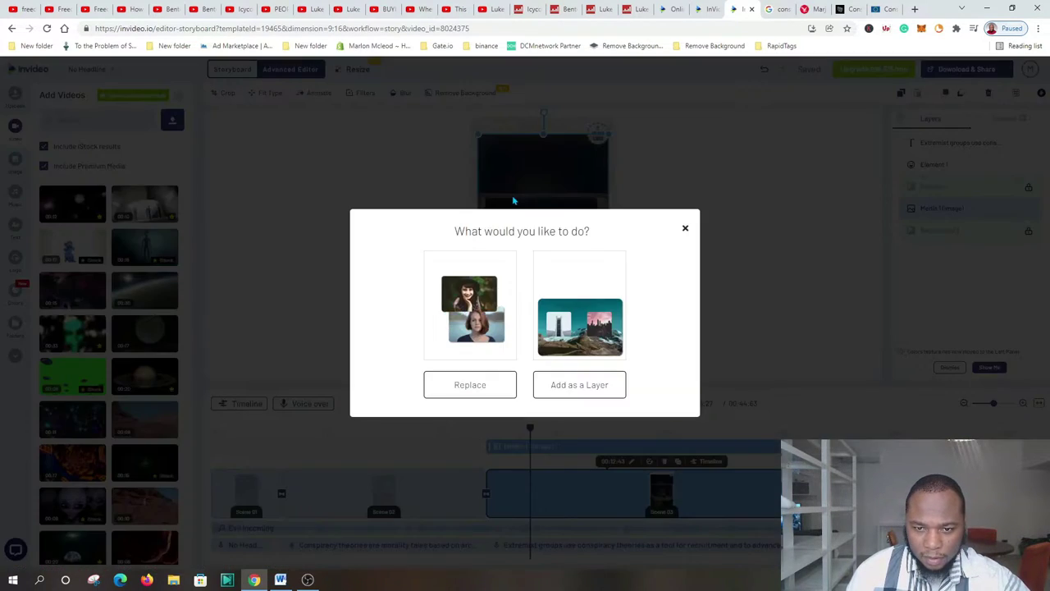
{"action": "left_click", "coordinate": [499, 393]}
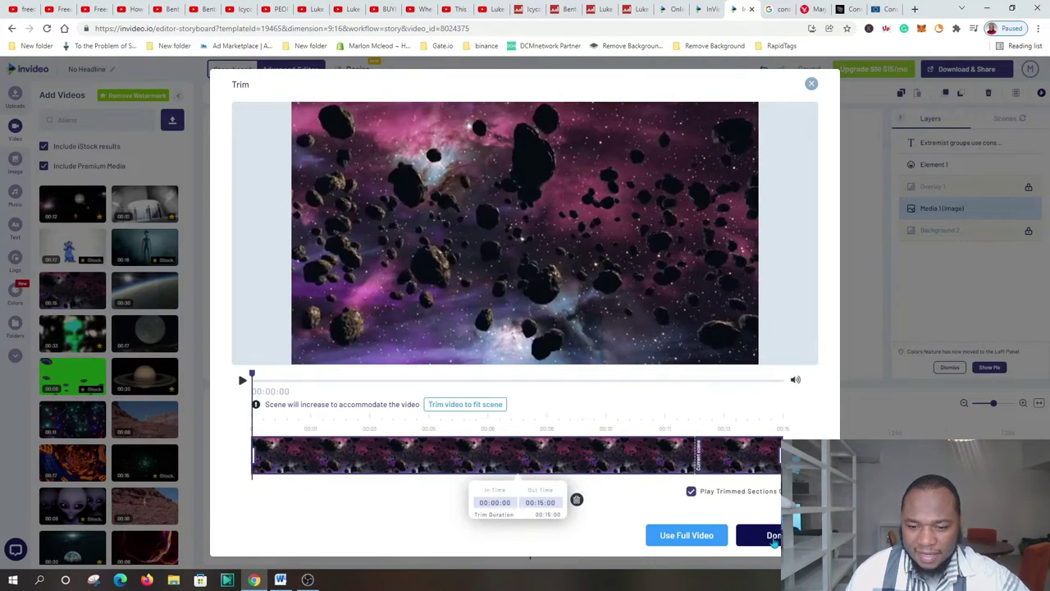
{"action": "left_click", "coordinate": [771, 536]}
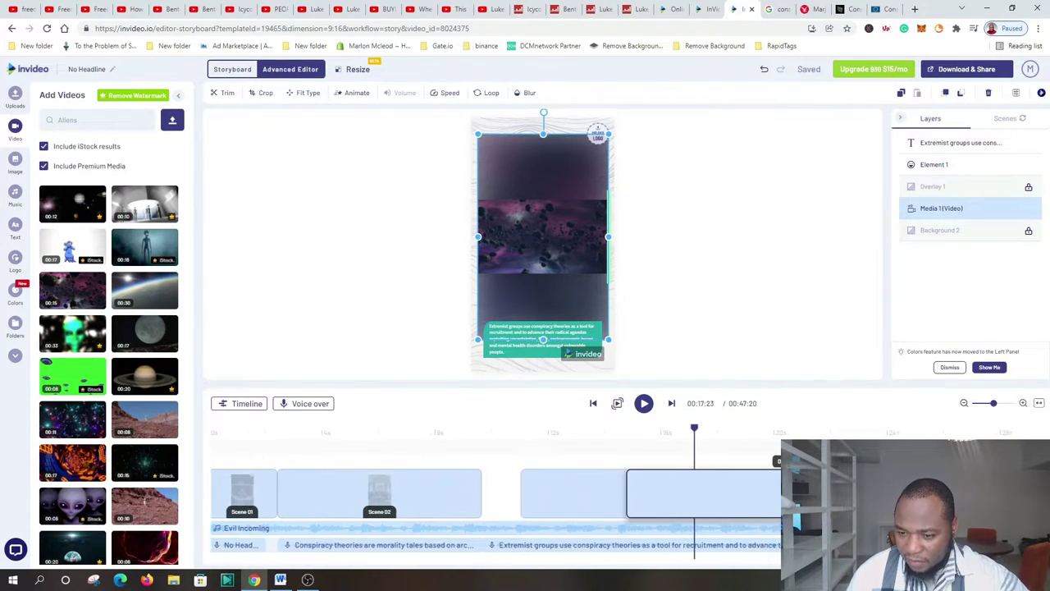
Play the video from scene 3 to preview the replaced background clip.
{"action": "scroll", "coordinate": [492, 492], "scroll_direction": "right", "scroll_amount": 3}
{"action": "scroll", "coordinate": [755, 493], "scroll_direction": "right", "scroll_amount": 3}
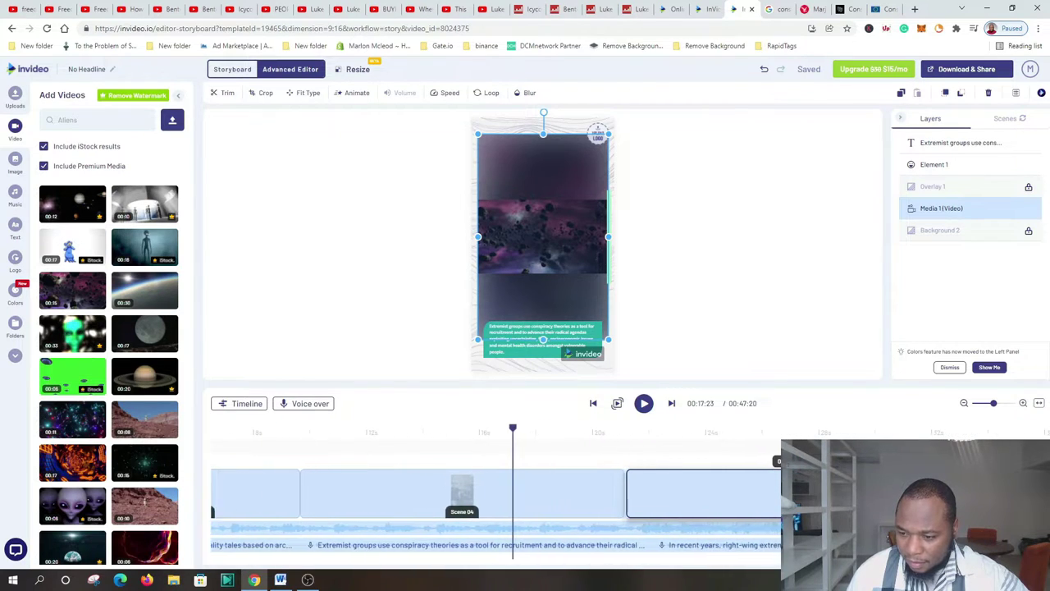
{"action": "left_click", "coordinate": [745, 443]}
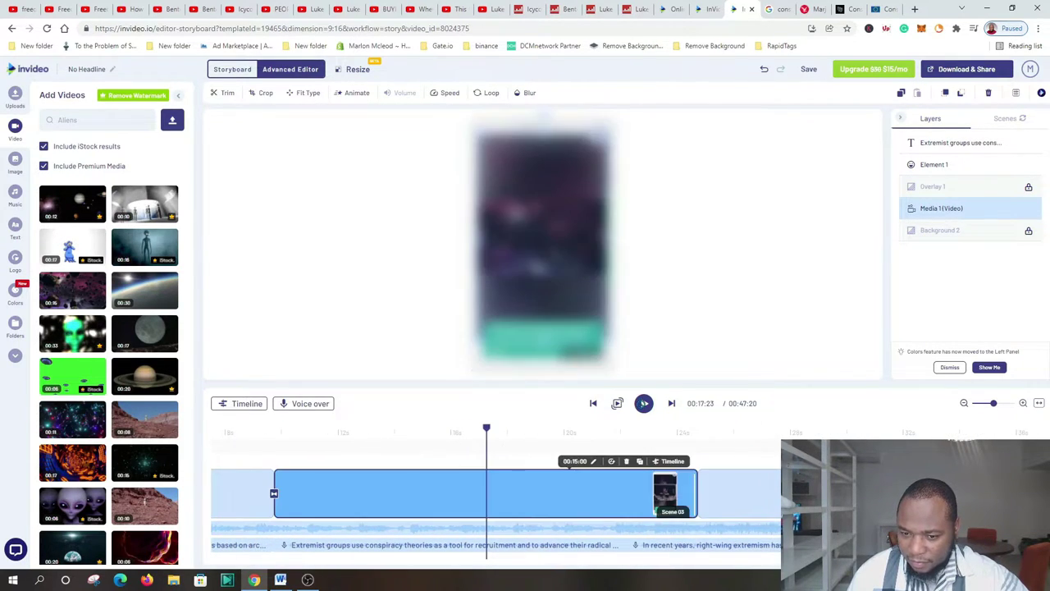
{"action": "left_click", "coordinate": [644, 404]}
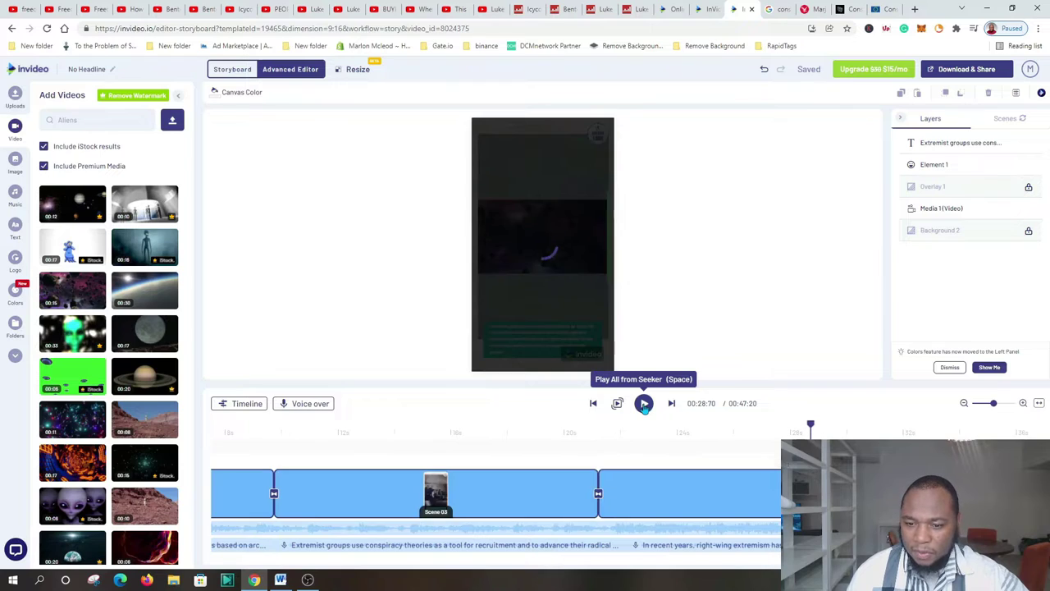
Play the video from scene 3, check the available export qualities, and close them without exporting.
{"action": "left_click", "coordinate": [644, 404]}
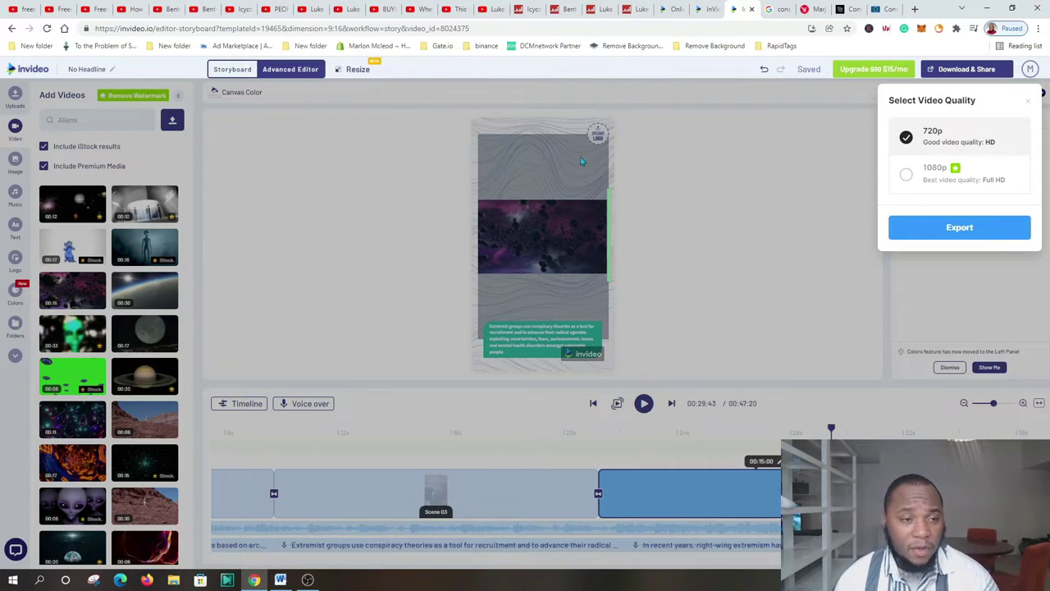
{"action": "left_click", "coordinate": [752, 193]}
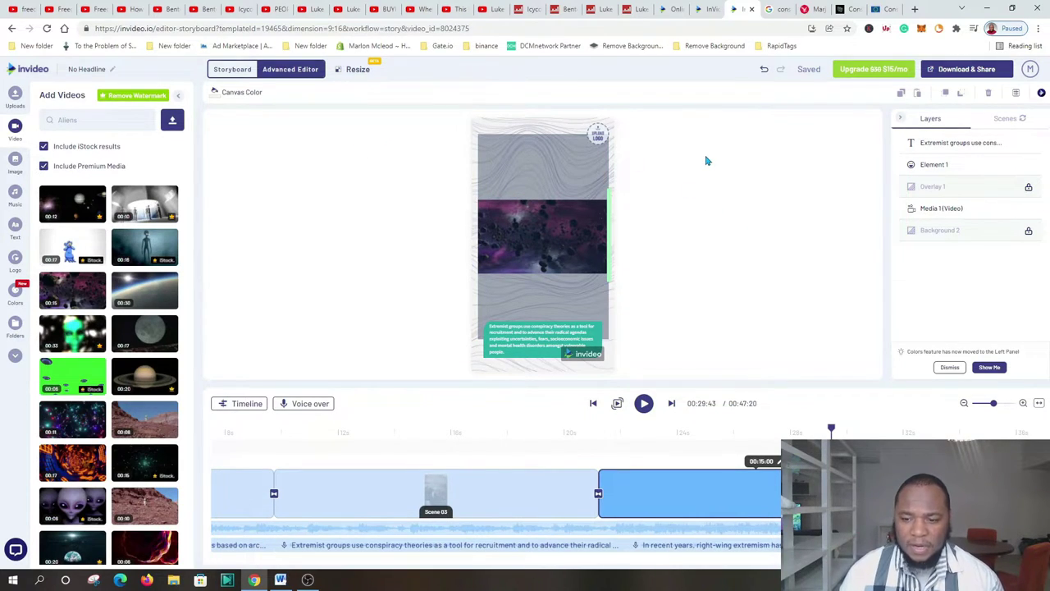
Open the Canva home page in a new browser tab, beside the European Commission article.
{"action": "left_click", "coordinate": [895, 9]}
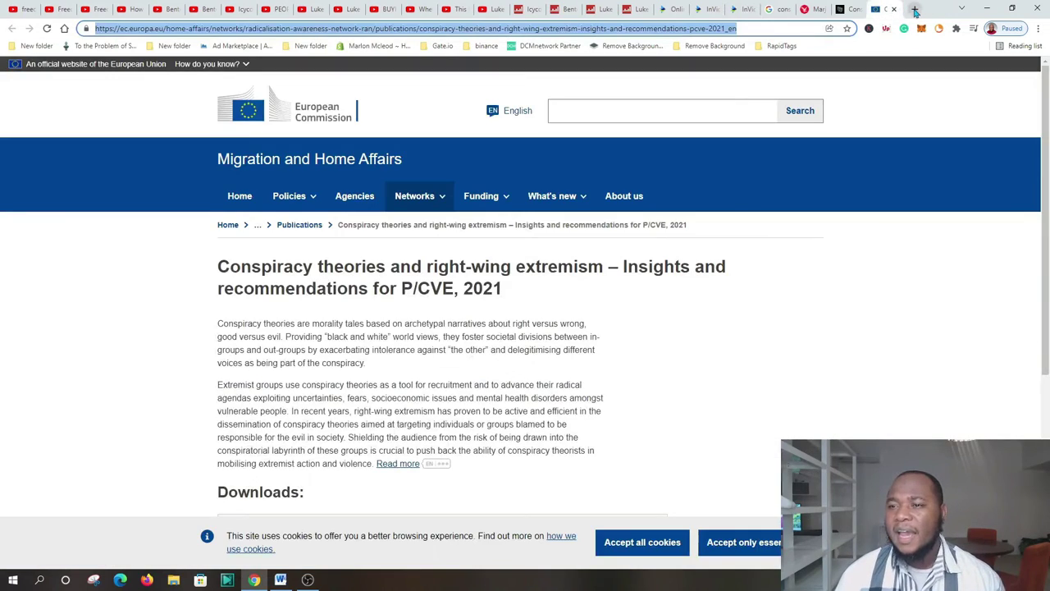
{"action": "left_click", "coordinate": [915, 9]}
{"action": "left_click", "coordinate": [649, 29]}
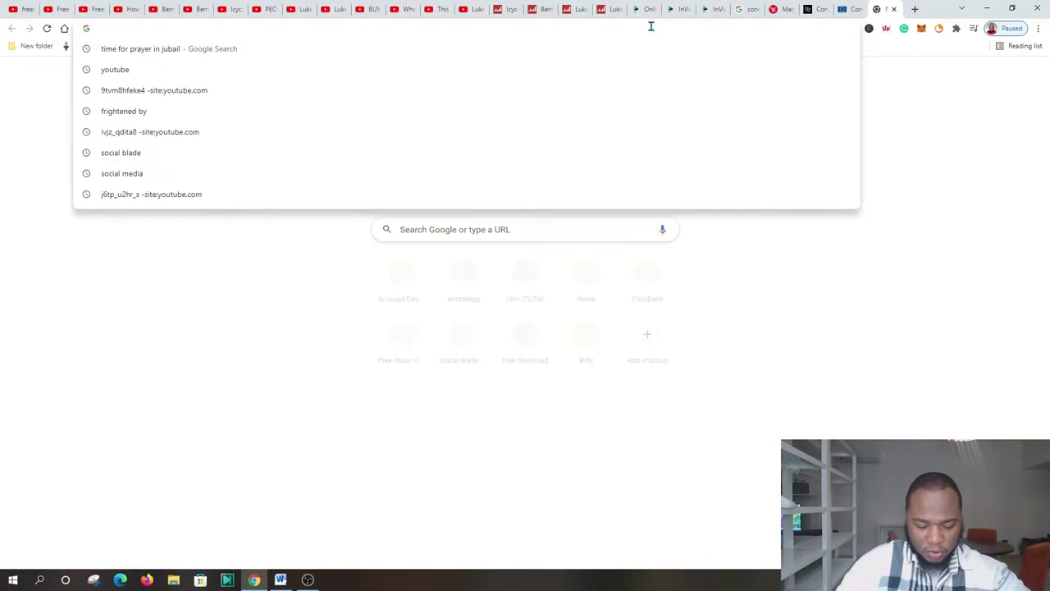
{"action": "type", "text": "canva"}
{"action": "key", "text": "Return"}
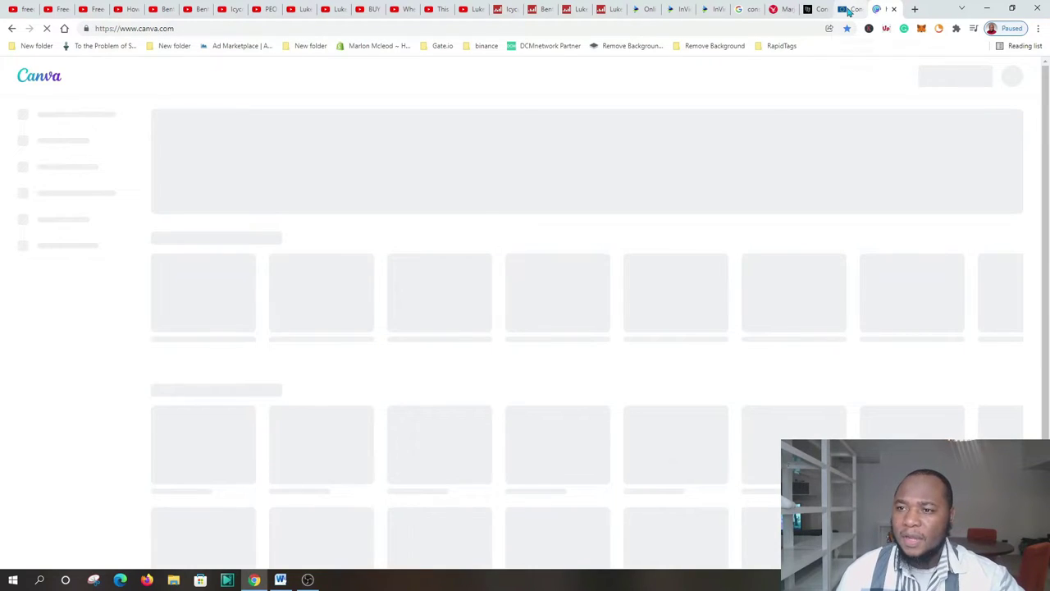
{"action": "left_click", "coordinate": [849, 10]}
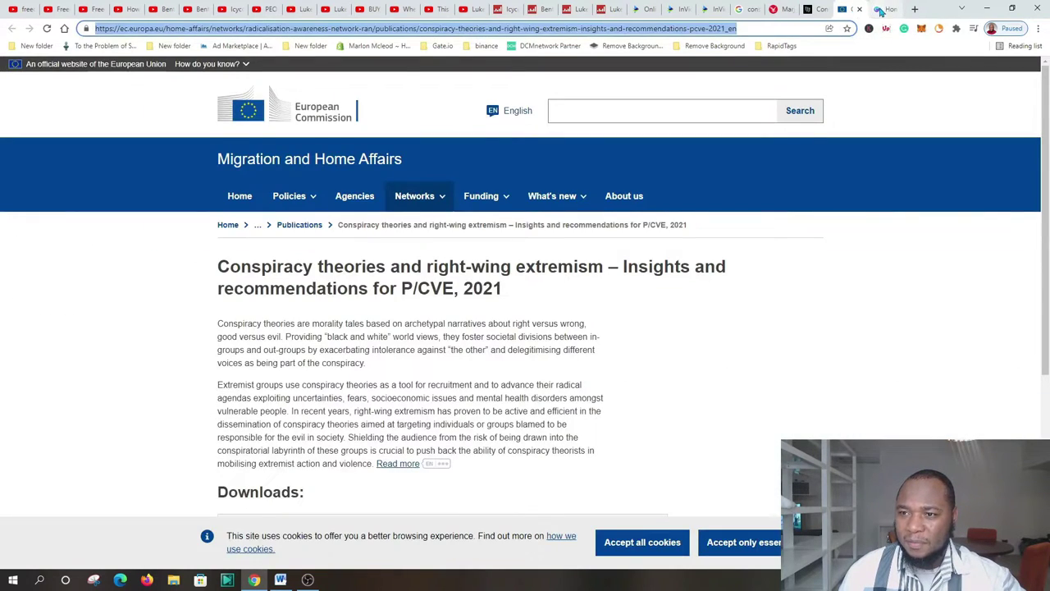
{"action": "left_click", "coordinate": [881, 10]}
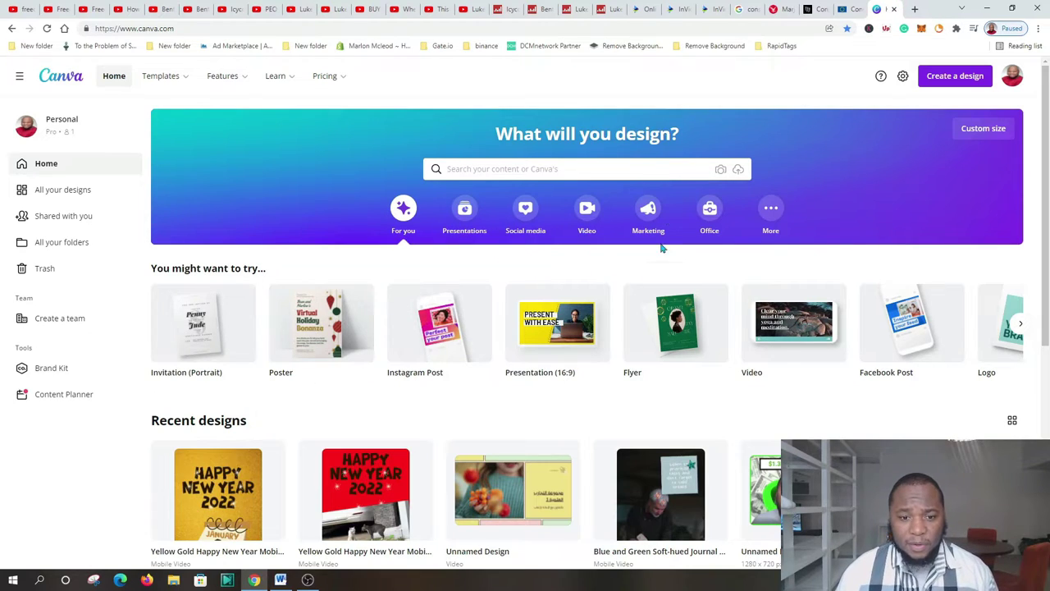
Look through the recent designs and the full list of designs in the Canva account.
{"action": "scroll", "coordinate": [698, 251], "scroll_direction": "down", "scroll_amount": 4}
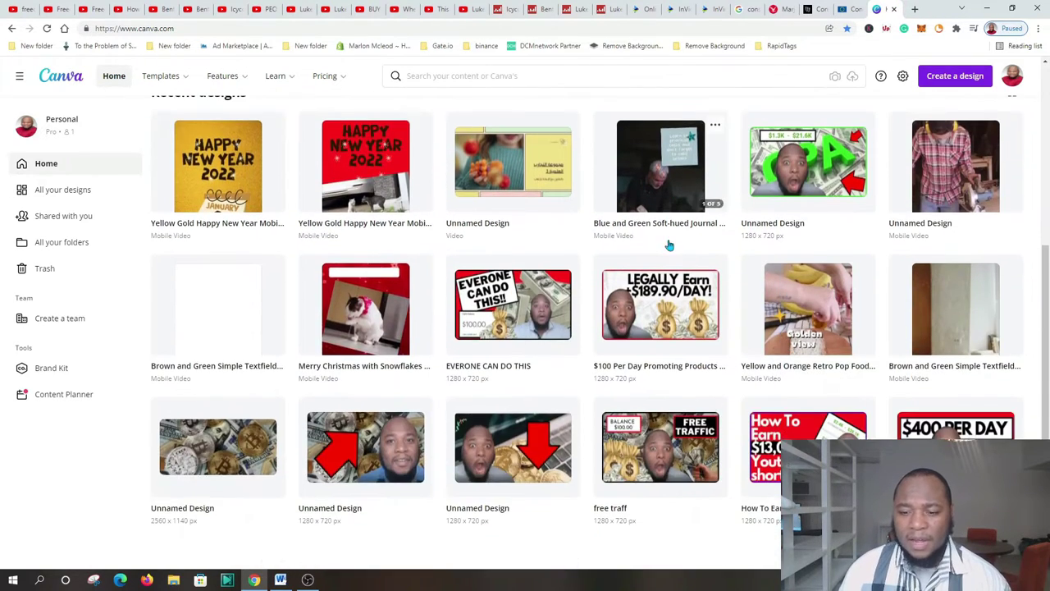
{"action": "scroll", "coordinate": [668, 244], "scroll_direction": "up", "scroll_amount": 4}
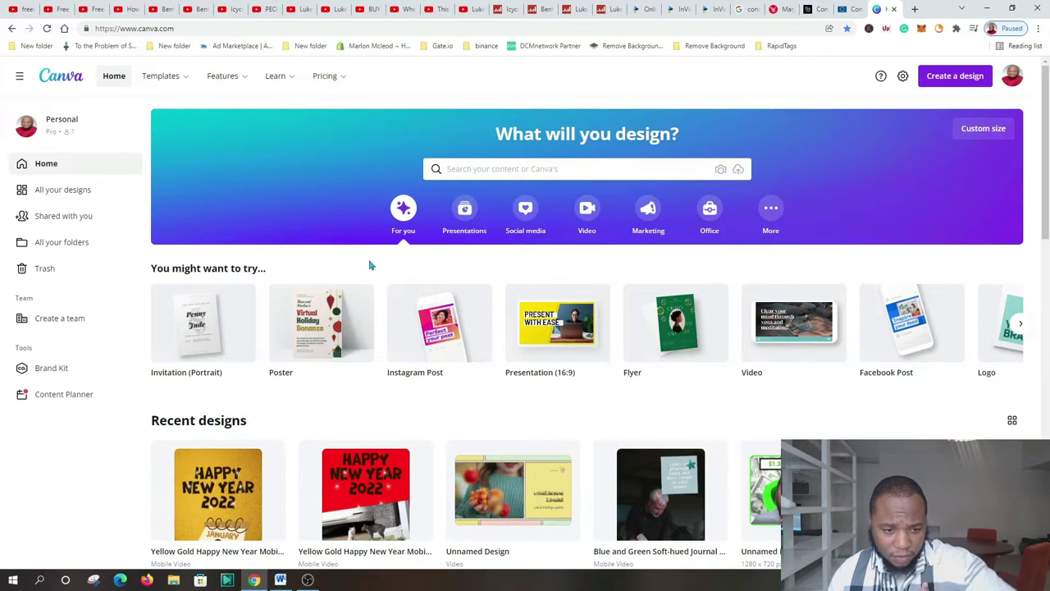
{"action": "left_click", "coordinate": [49, 190]}
{"action": "scroll", "coordinate": [535, 248], "scroll_direction": "down", "scroll_amount": 2}
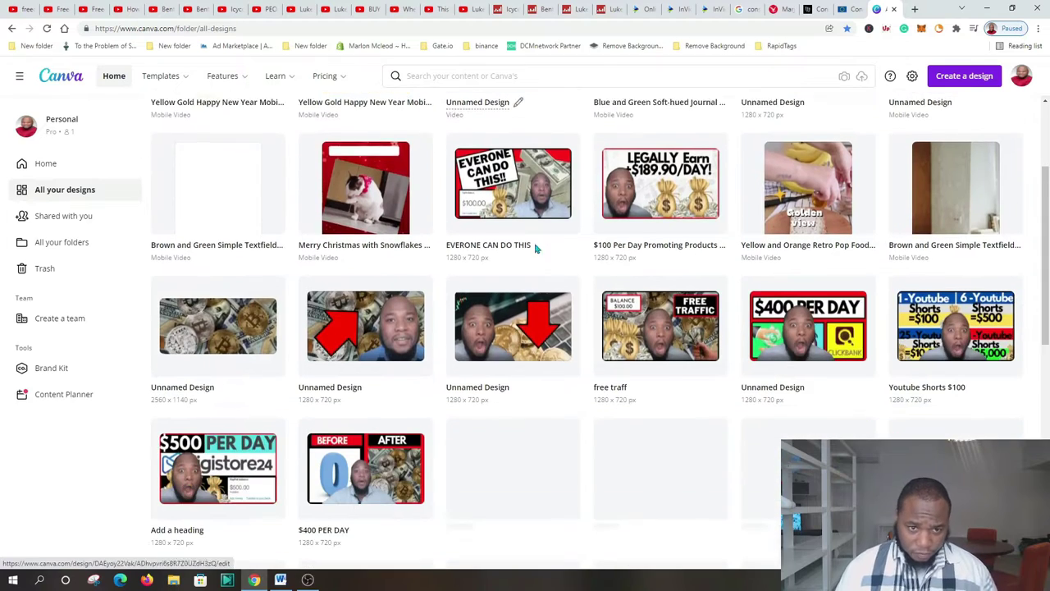
{"action": "scroll", "coordinate": [282, 246], "scroll_direction": "up", "scroll_amount": 2}
Search the Canva templates for "youtube" and open the red and blue Business Webinar thumbnail template.
{"action": "left_click", "coordinate": [479, 78]}
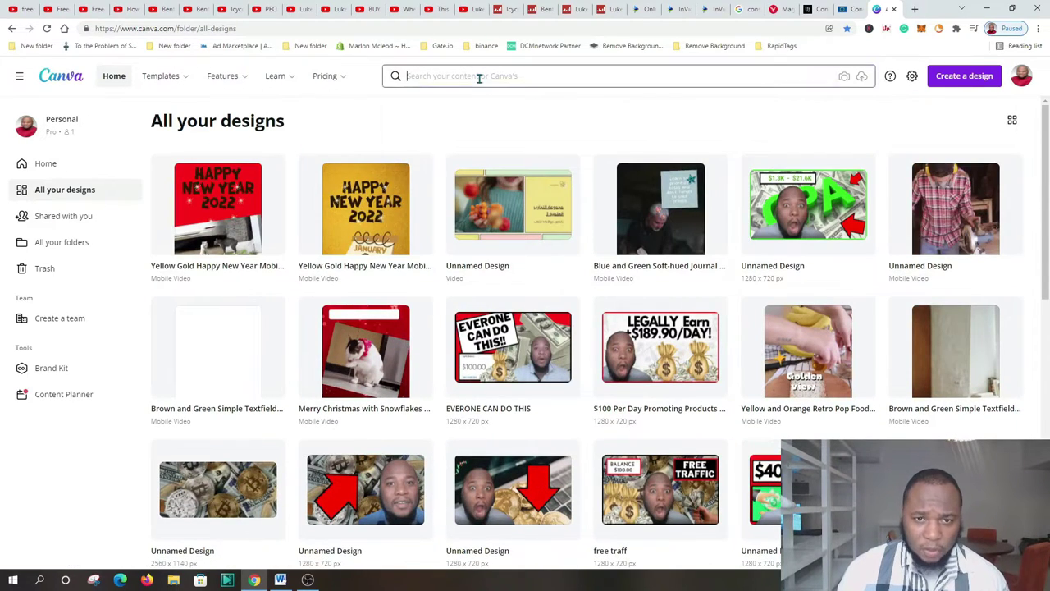
{"action": "type", "text": "you"}
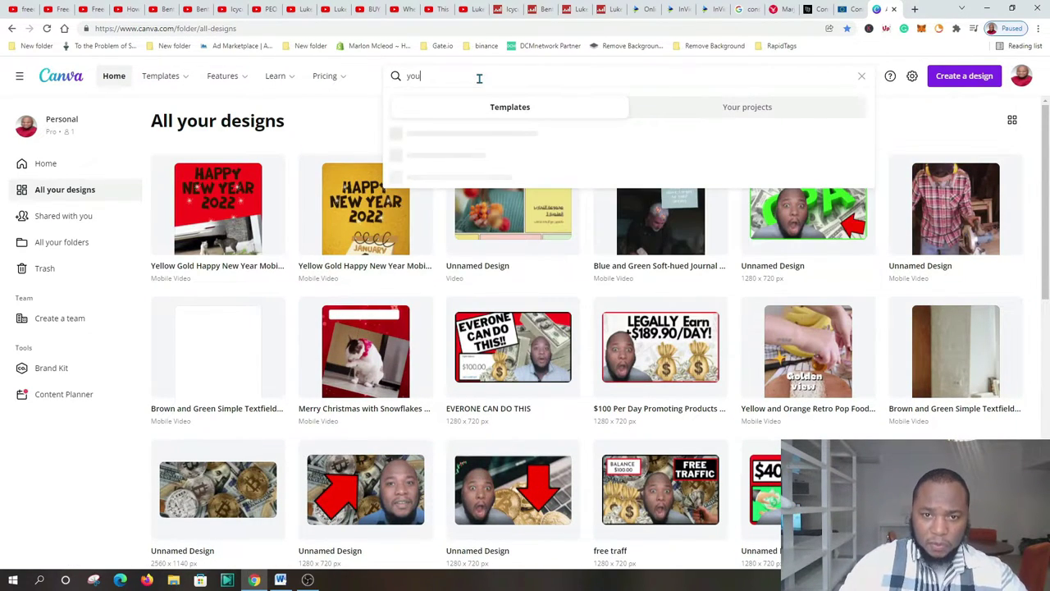
{"action": "type", "text": "tube"}
{"action": "key", "text": "Return"}
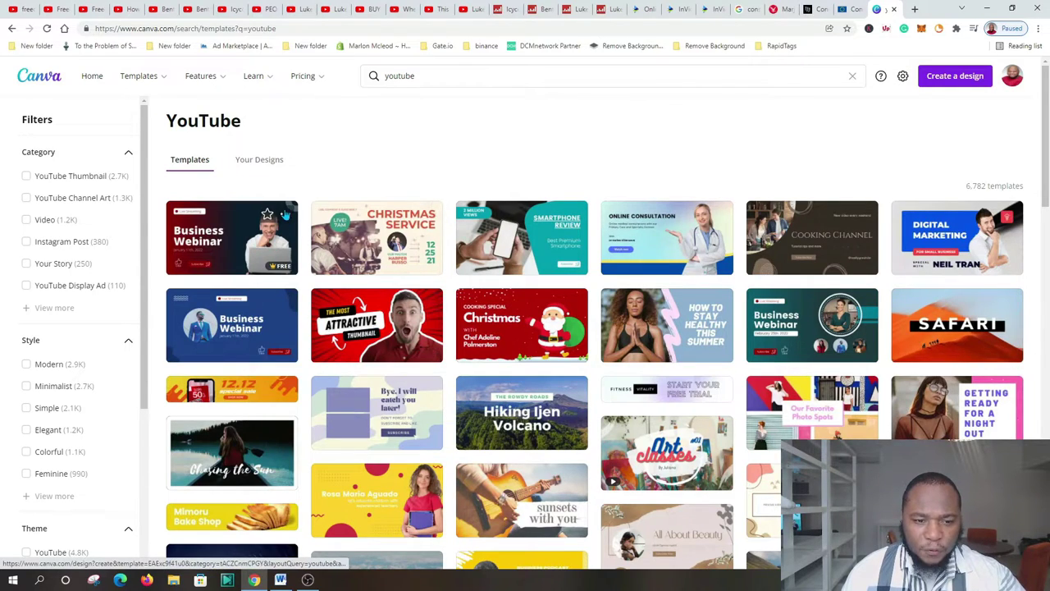
{"action": "left_click", "coordinate": [256, 244]}
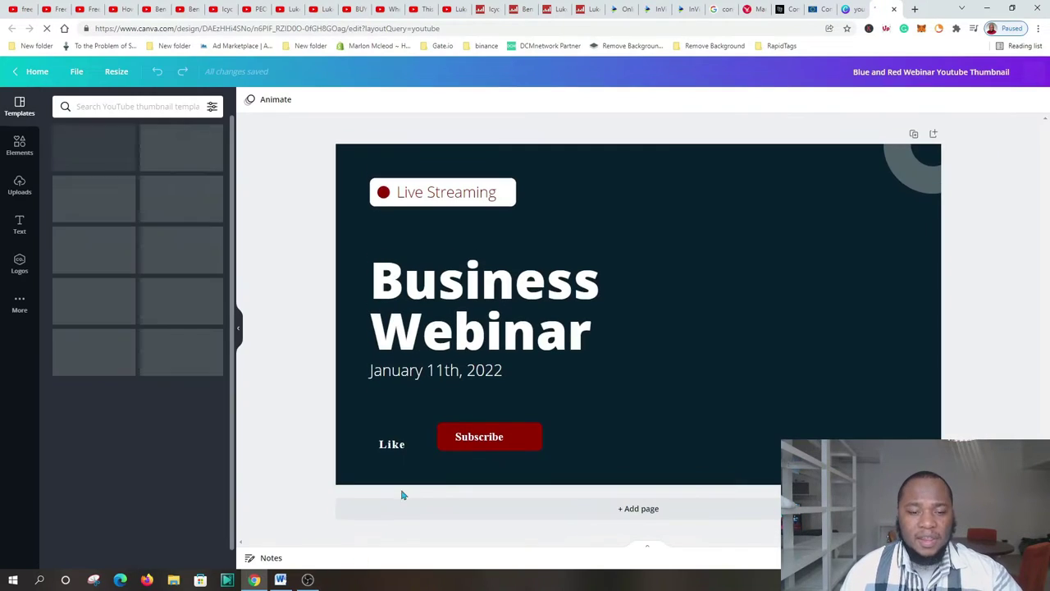
Enlarge the photo of the man with the laptop and reposition it on the thumbnail's right half.
{"action": "left_click", "coordinate": [840, 310]}
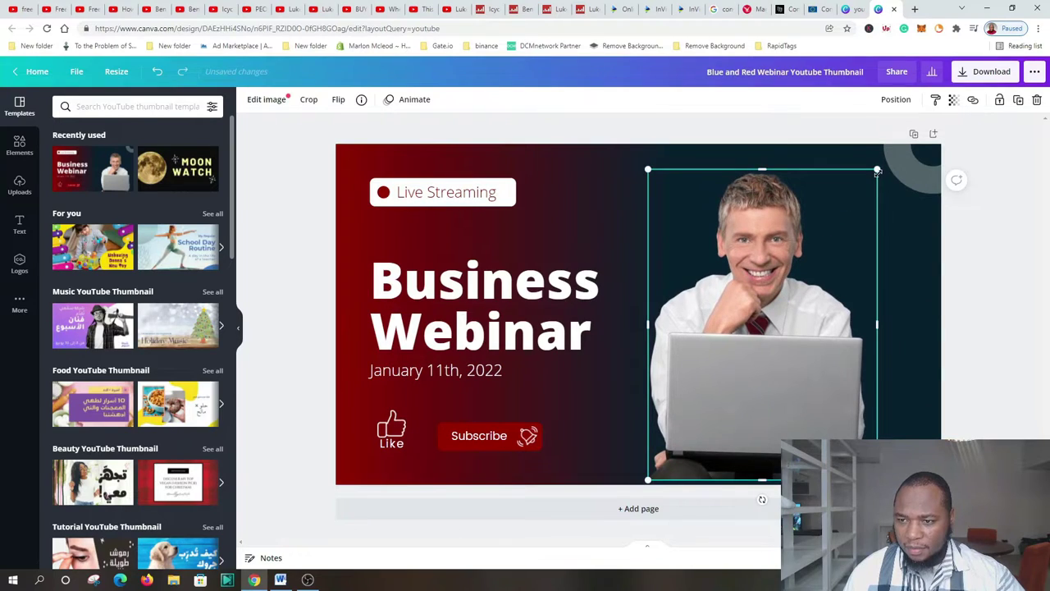
{"action": "left_click_drag", "start_coordinate": [877, 171], "coordinate": [918, 137]}
{"action": "left_click_drag", "start_coordinate": [836, 217], "coordinate": [846, 227]}
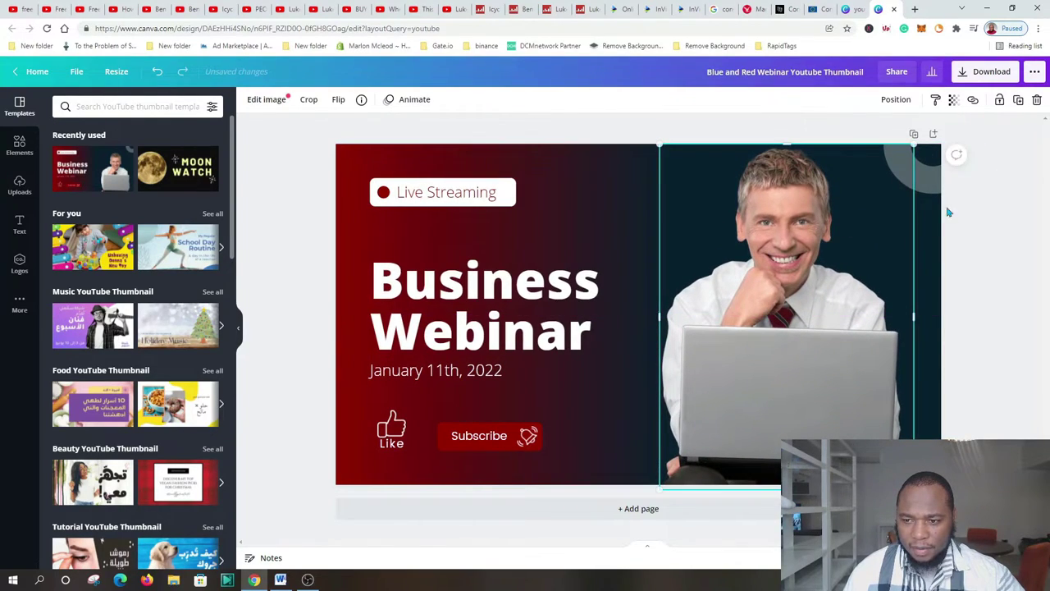
{"action": "left_click", "coordinate": [981, 246]}
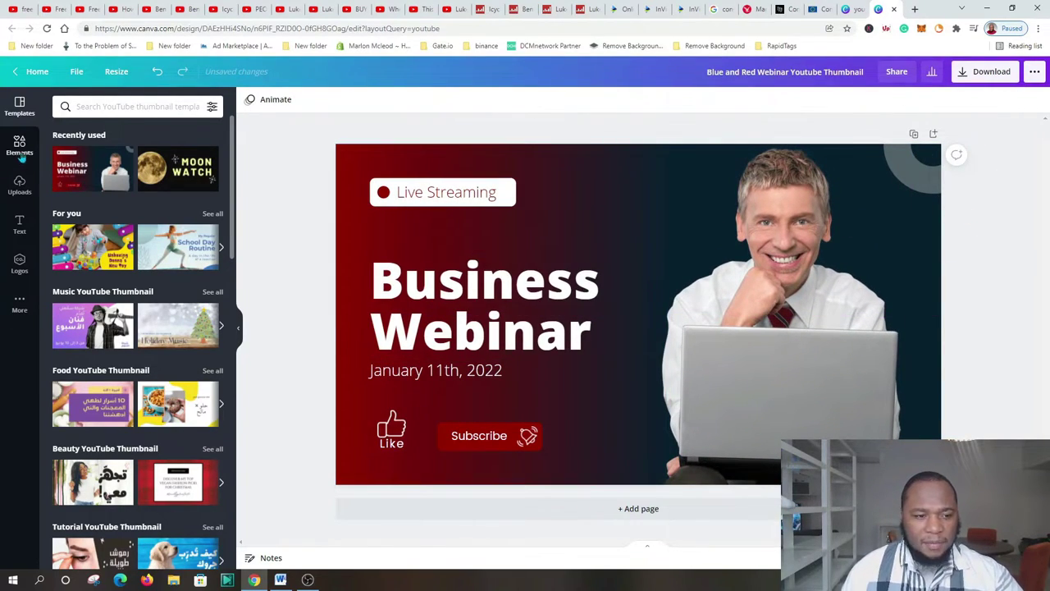
Check the short in InVideo, and view the uploaded images in Canva.
{"action": "left_click", "coordinate": [690, 13]}
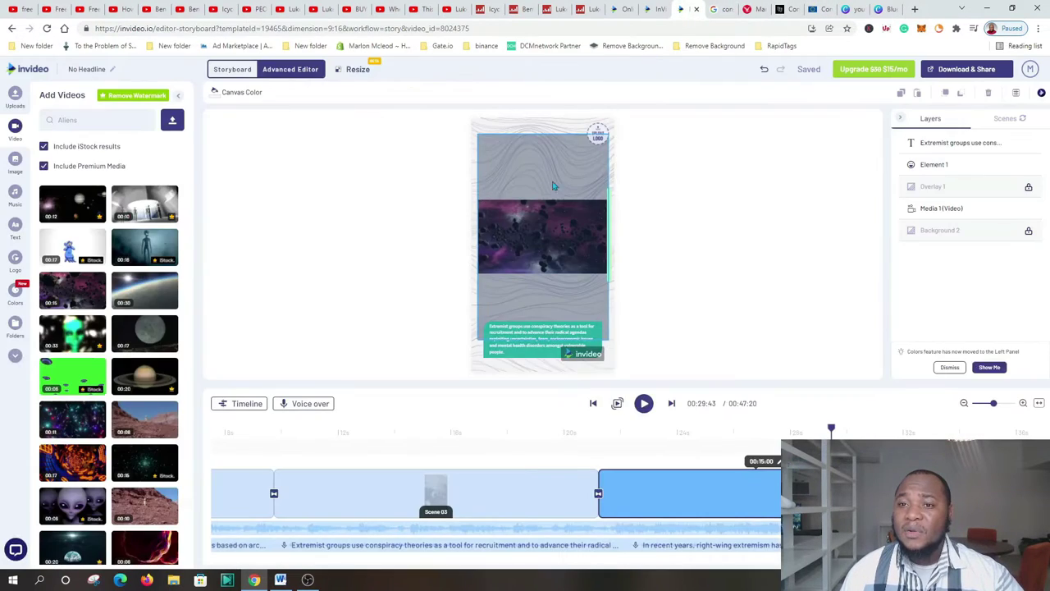
{"action": "left_click", "coordinate": [884, 10]}
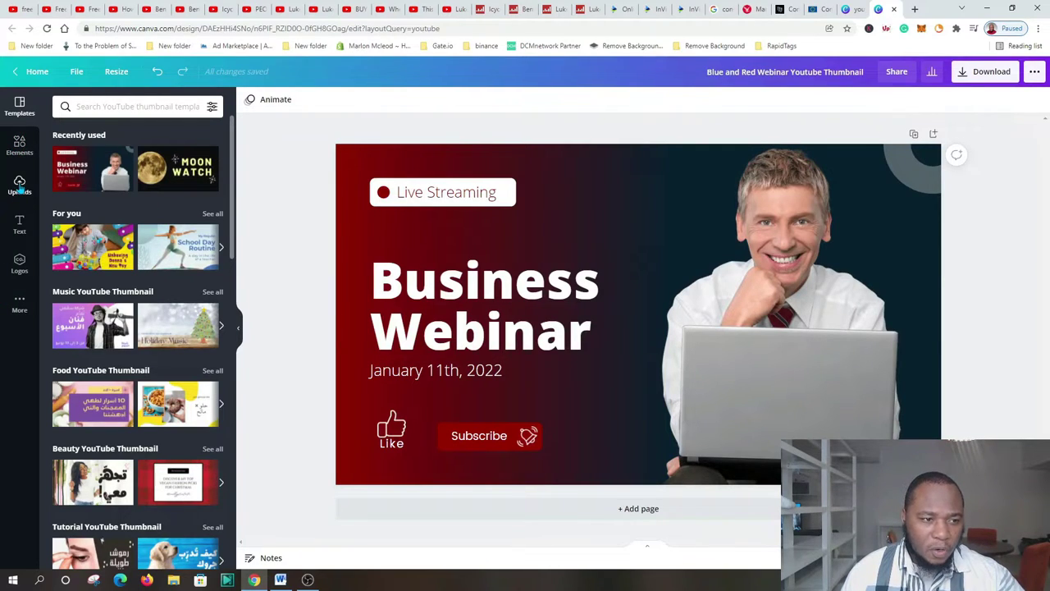
{"action": "left_click", "coordinate": [20, 185]}
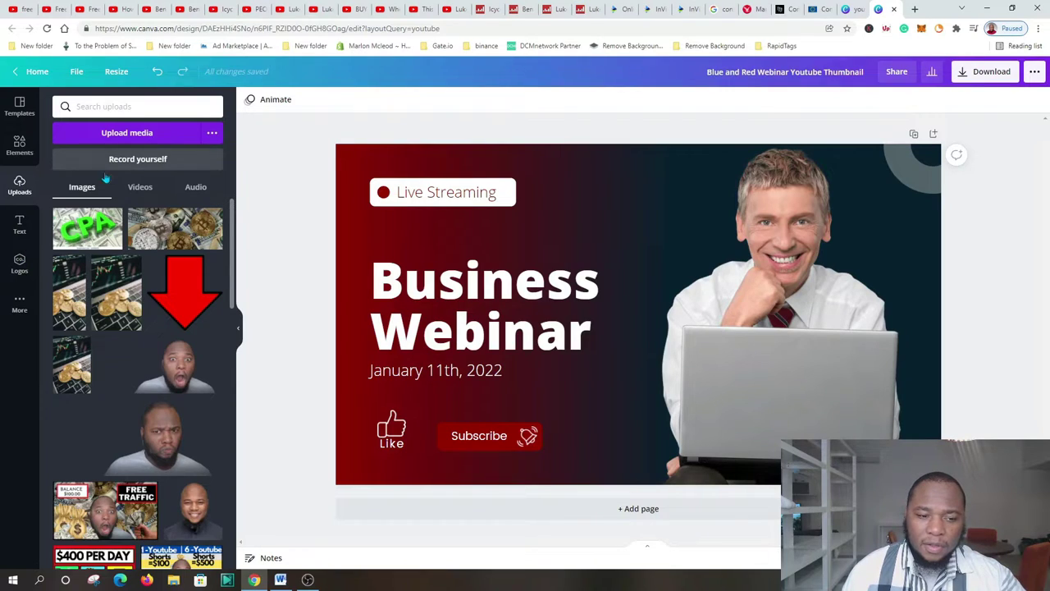
Add a grey square to the thumbnail's lower middle and move the Business Webinar heading down over the date line.
{"action": "left_click", "coordinate": [26, 151]}
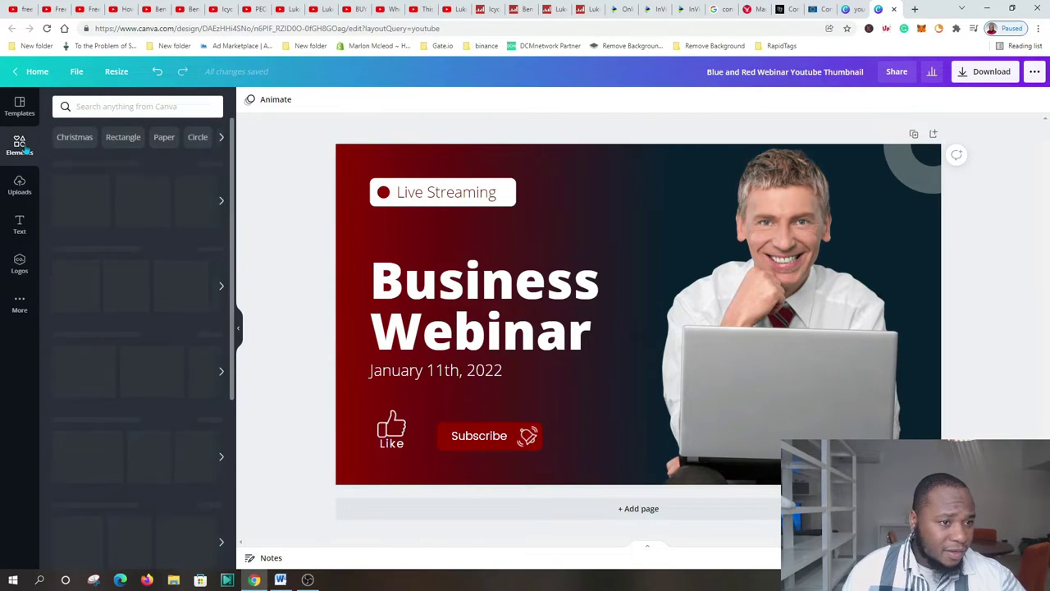
{"action": "left_click", "coordinate": [122, 196]}
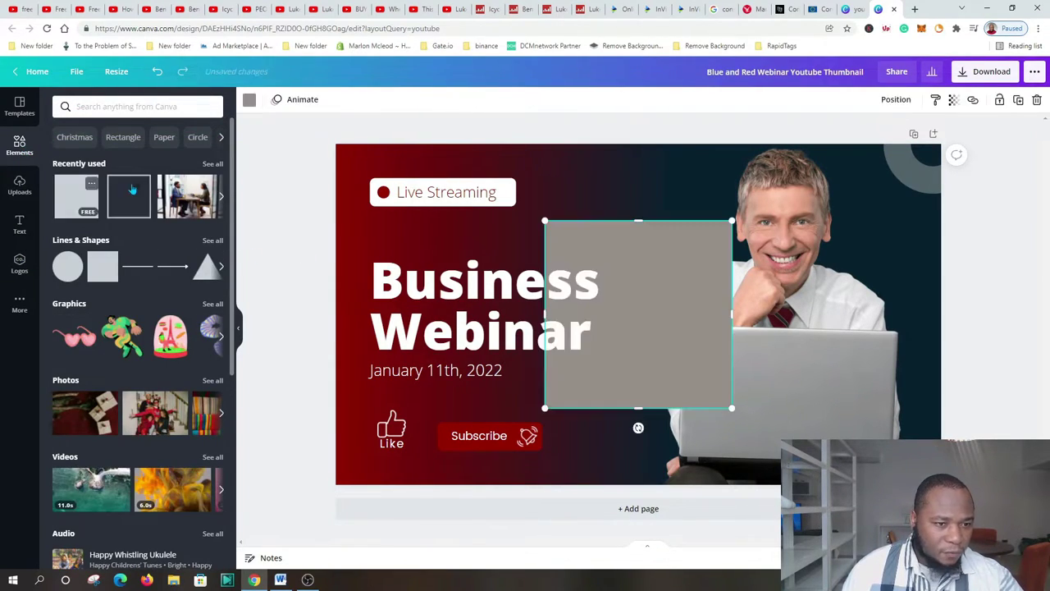
{"action": "left_click_drag", "start_coordinate": [646, 321], "coordinate": [608, 405]}
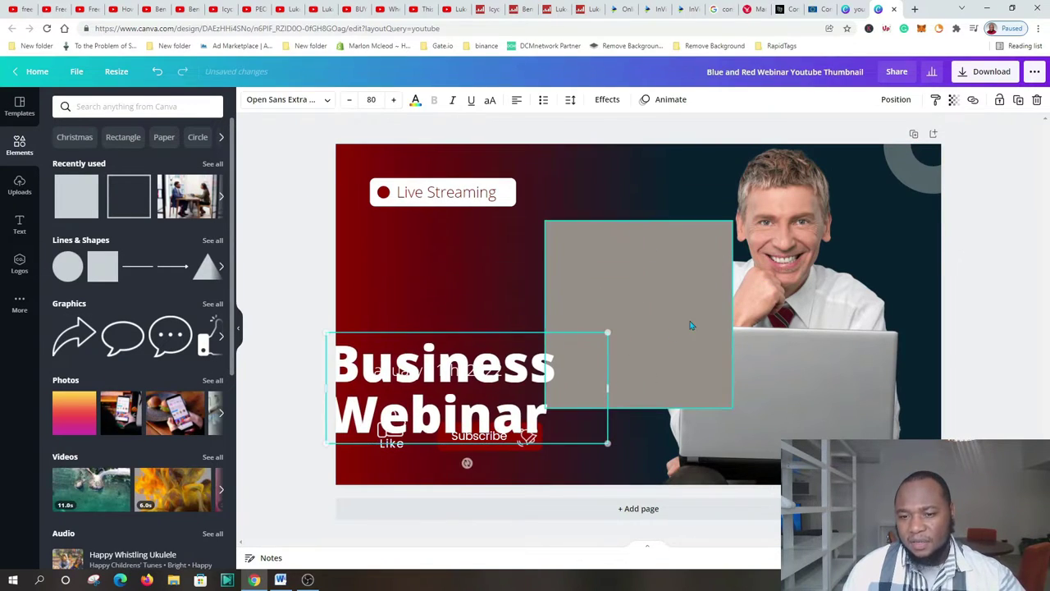
{"action": "left_click_drag", "start_coordinate": [692, 326], "coordinate": [688, 392]}
Stretch the square to about 1,067 × 396 px and set it diagonally across the thumbnail's lower-right corner, returning to InVideo.
{"action": "left_click_drag", "start_coordinate": [729, 351], "coordinate": [1041, 361]}
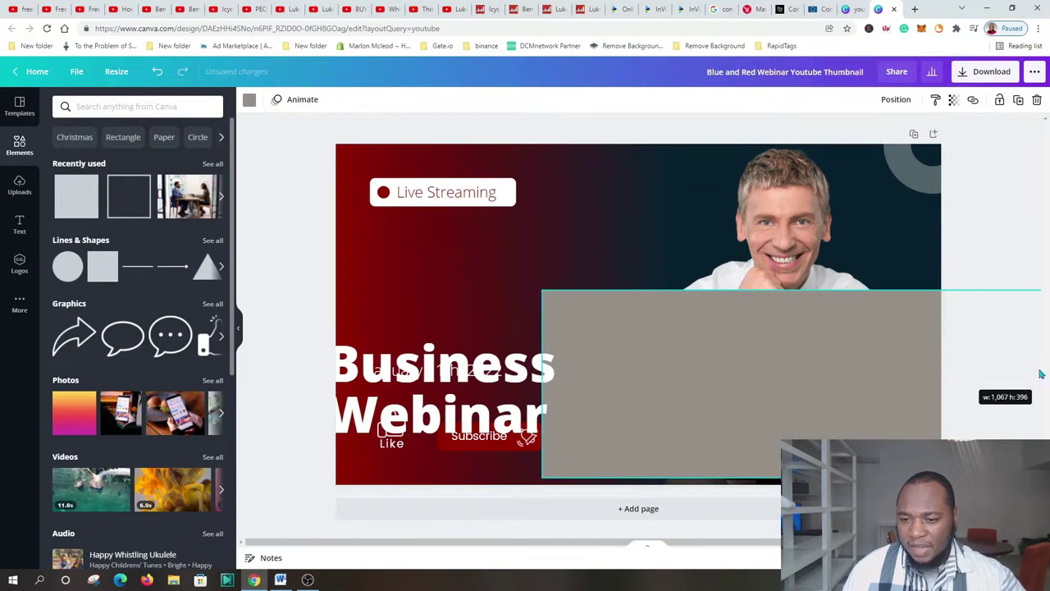
{"action": "left_click_drag", "start_coordinate": [956, 301], "coordinate": [873, 218]}
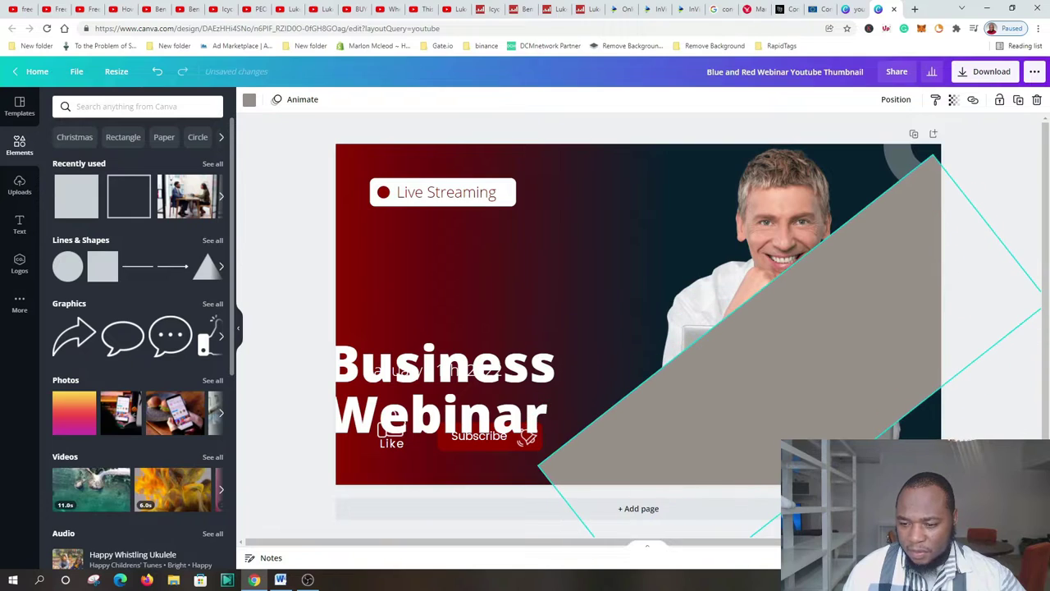
{"action": "left_click_drag", "start_coordinate": [808, 424], "coordinate": [1026, 537]}
{"action": "left_click_drag", "start_coordinate": [991, 319], "coordinate": [956, 272]}
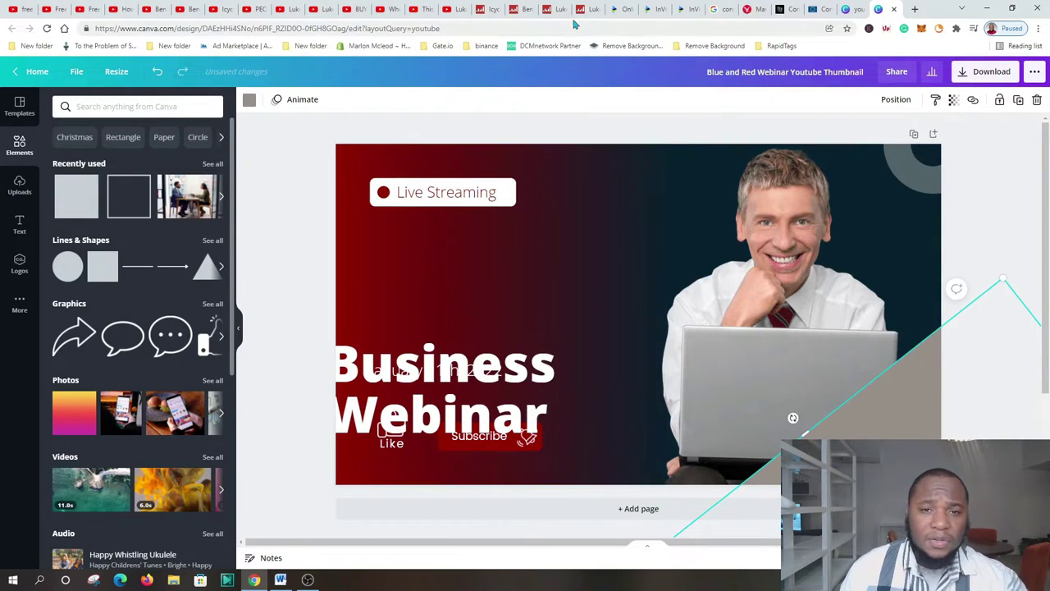
{"action": "left_click", "coordinate": [687, 12]}
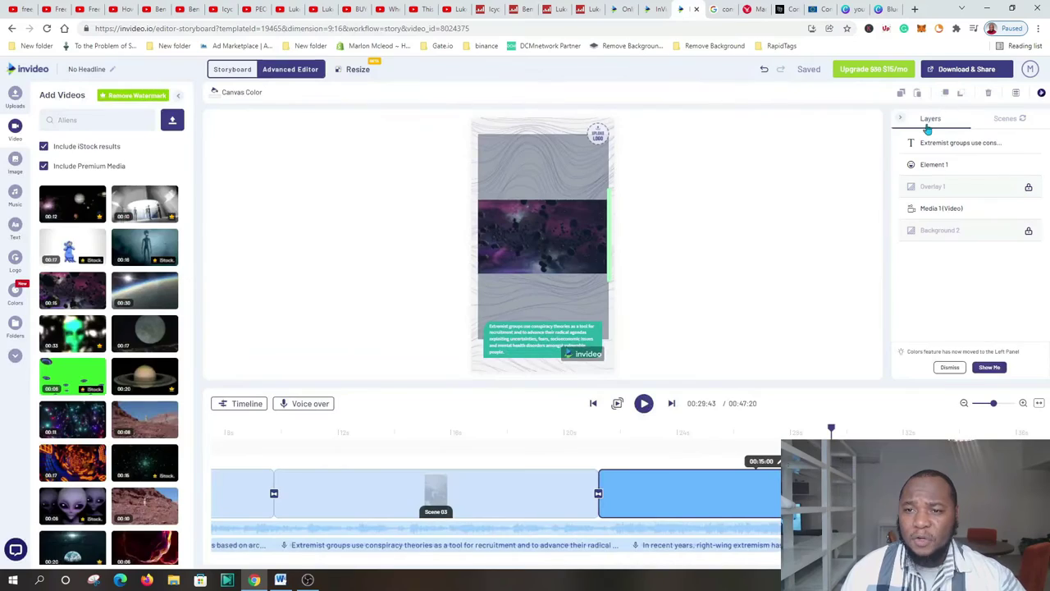